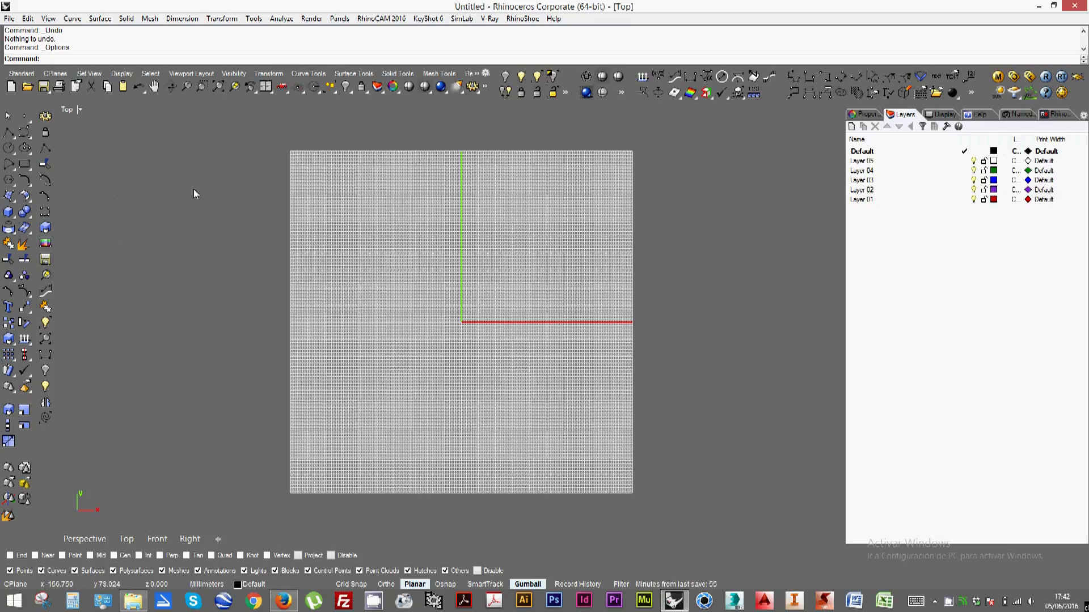
Turn off the grid lines and grid axes for all viewports in the document's grid properties
{"action": "left_click", "coordinate": [471, 88]}
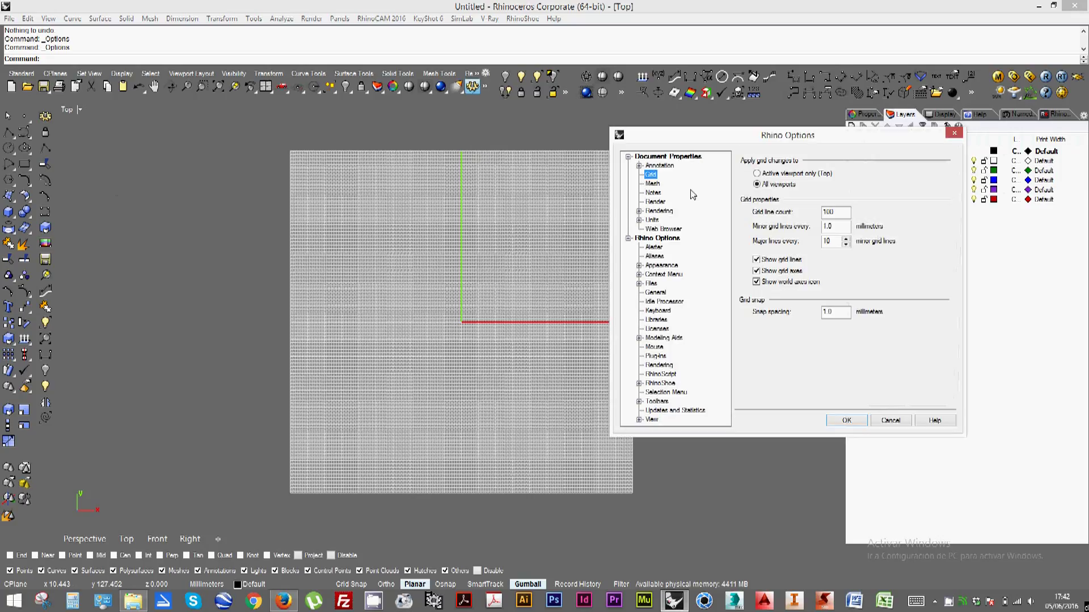
{"action": "left_click", "coordinate": [954, 133]}
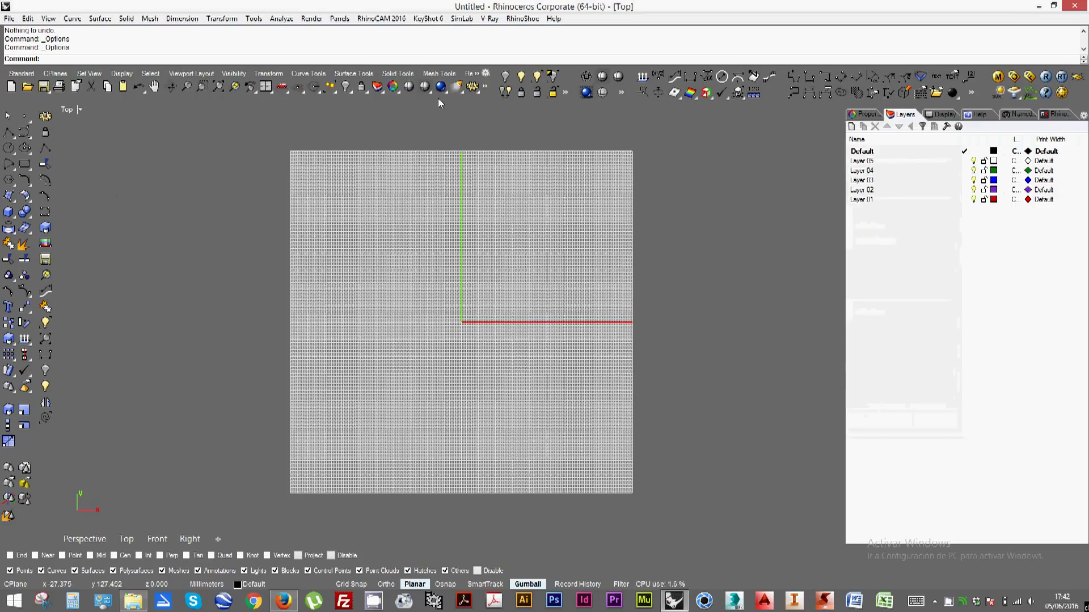
{"action": "left_click", "coordinate": [472, 87]}
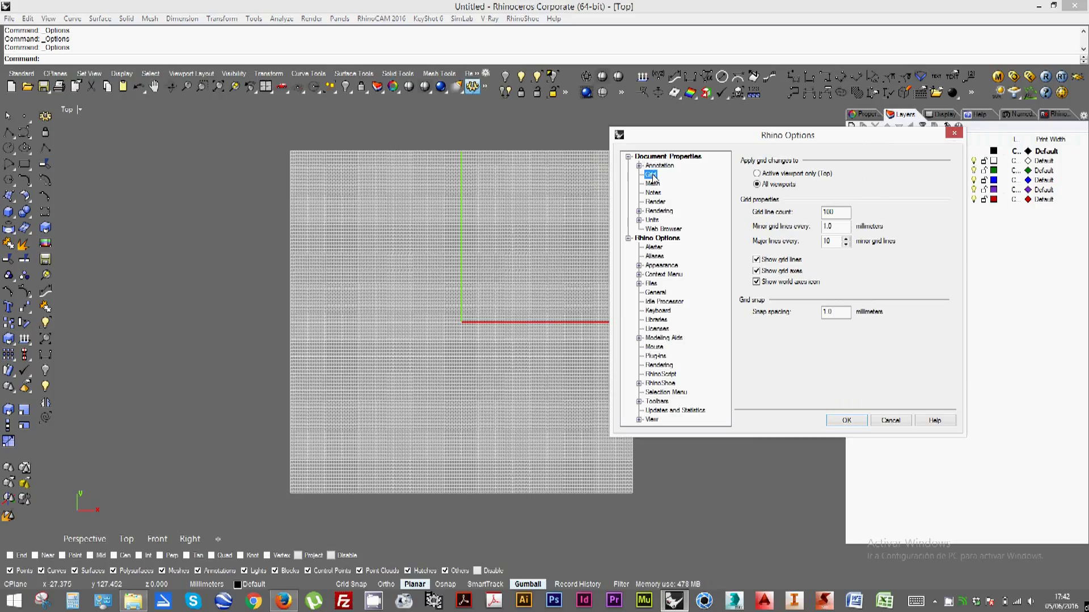
{"action": "left_click", "coordinate": [756, 260]}
{"action": "left_click", "coordinate": [757, 271]}
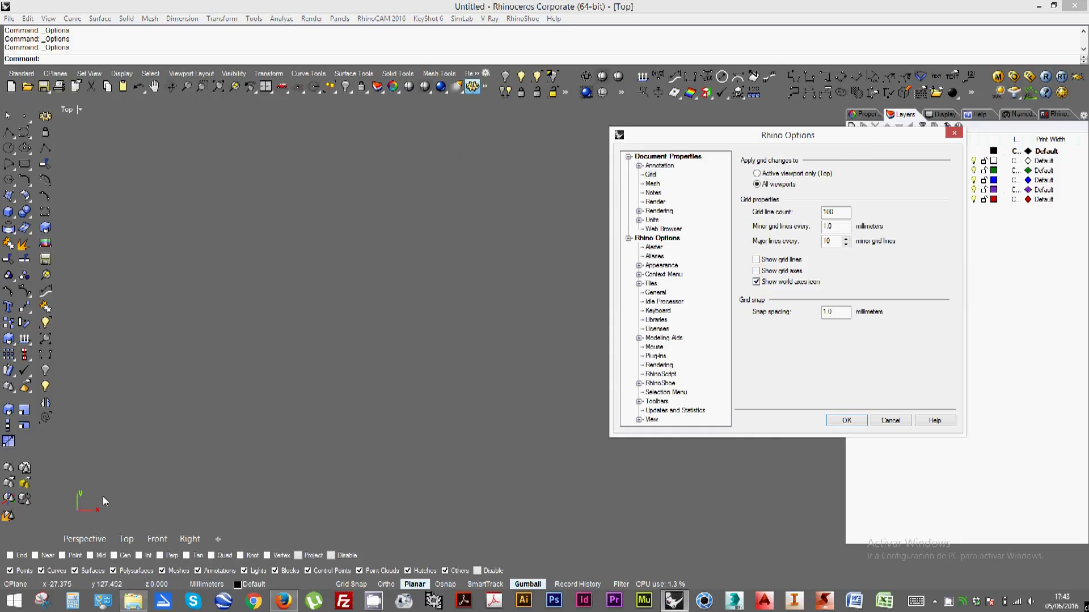
{"action": "left_click", "coordinate": [757, 282]}
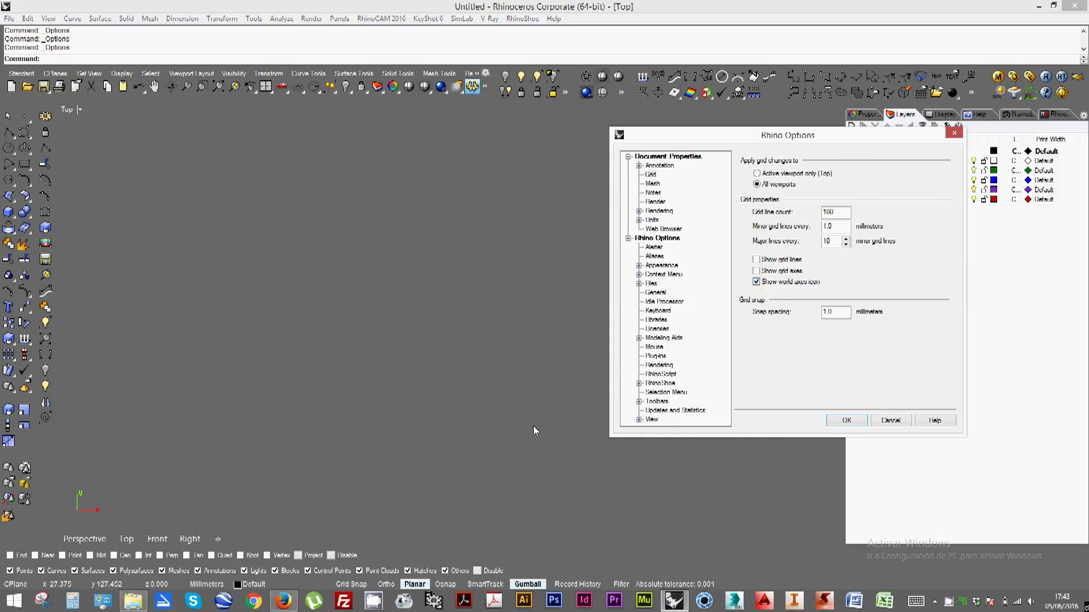
{"action": "left_click", "coordinate": [847, 422]}
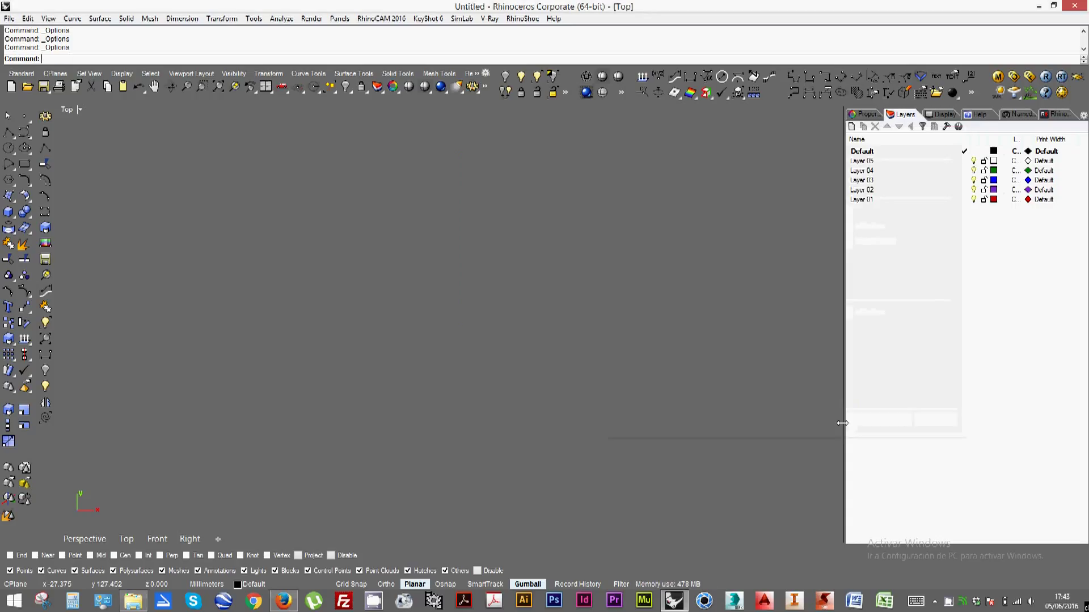
Delete the layers Layer 01 through Layer 05, keeping only the Default layer
{"action": "left_click", "coordinate": [863, 199]}
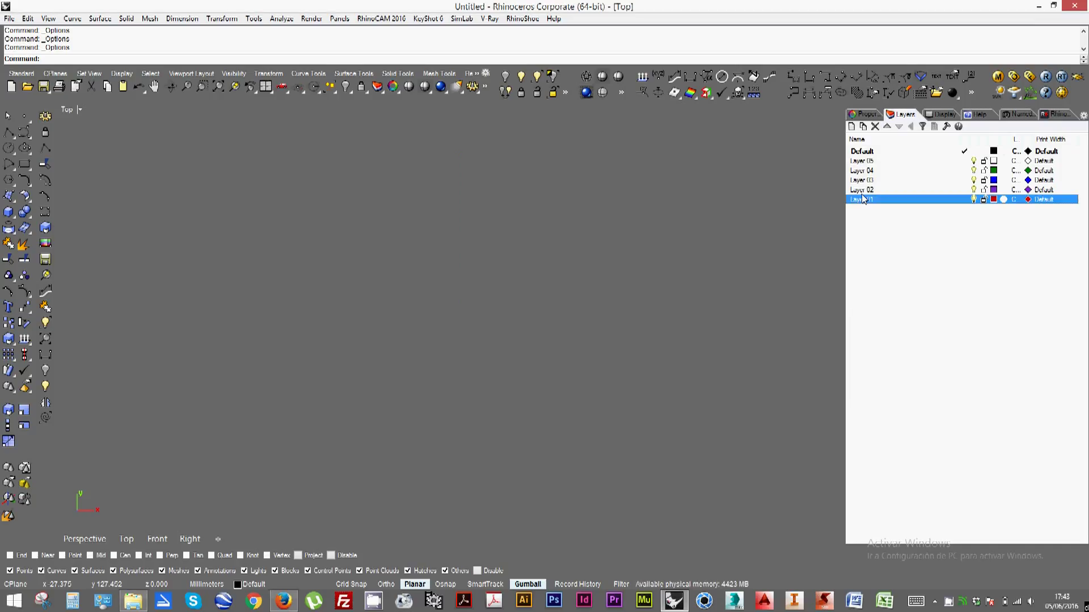
{"action": "left_click", "coordinate": [863, 162], "text": "shift"}
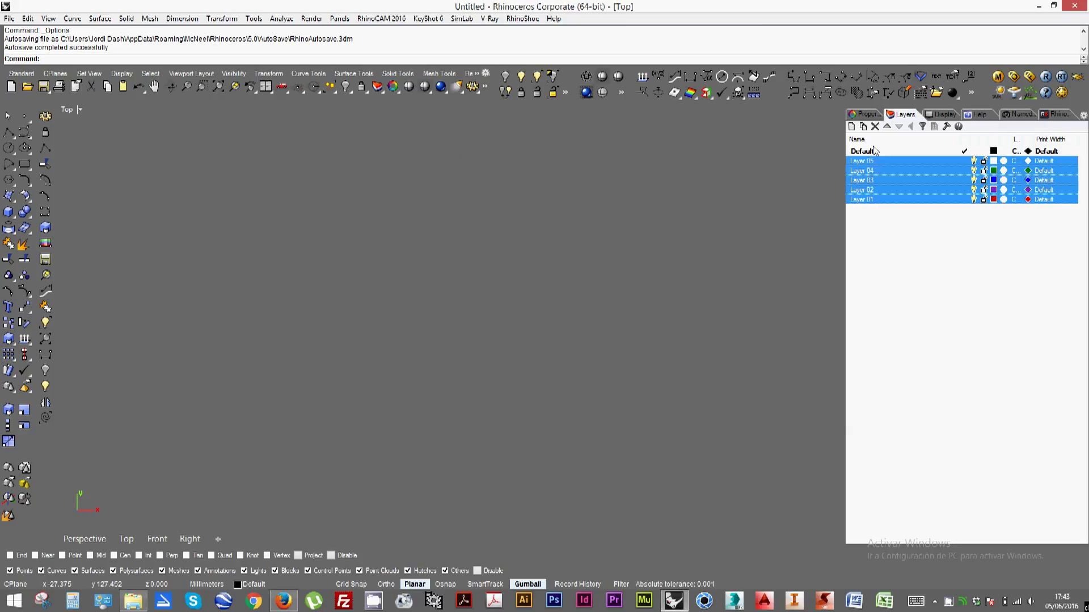
{"action": "left_click", "coordinate": [876, 127]}
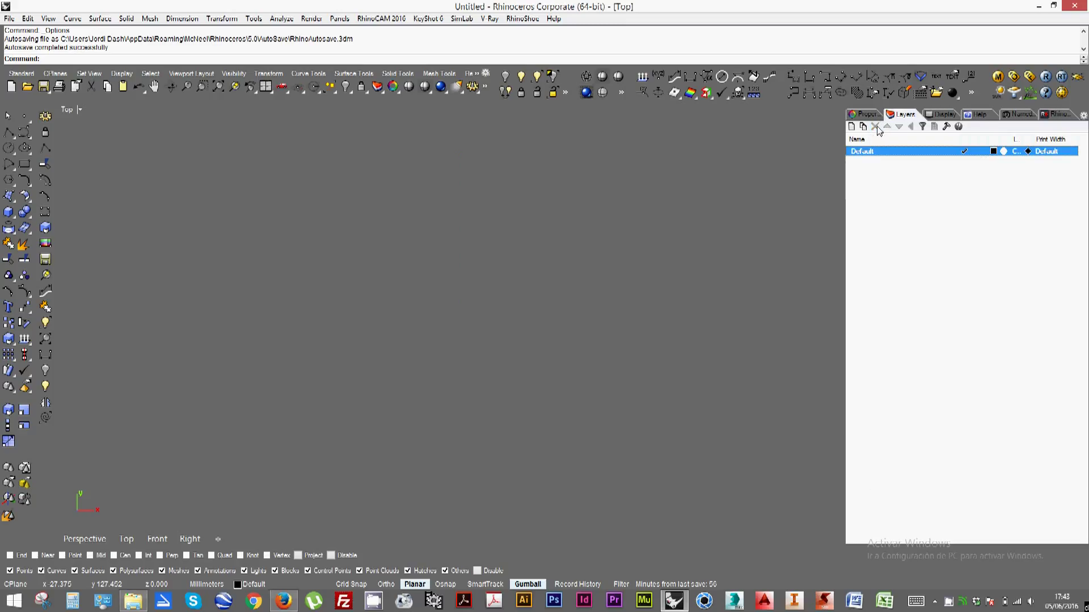
Rename the Default layer as "Plantilla"
{"action": "double_click", "coordinate": [864, 154]}
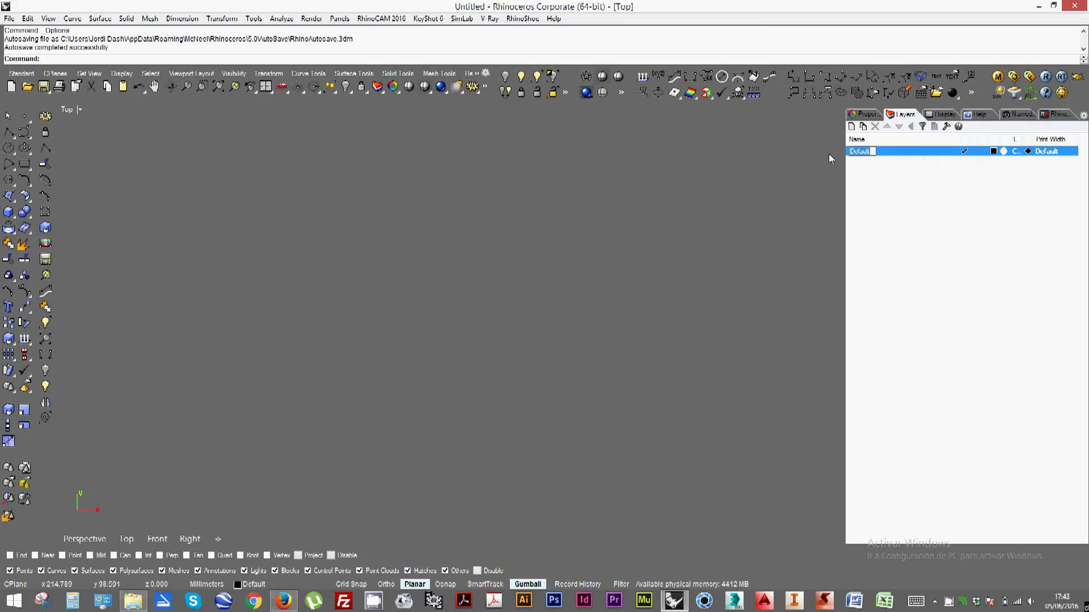
{"action": "type", "text": "Plantilla"}
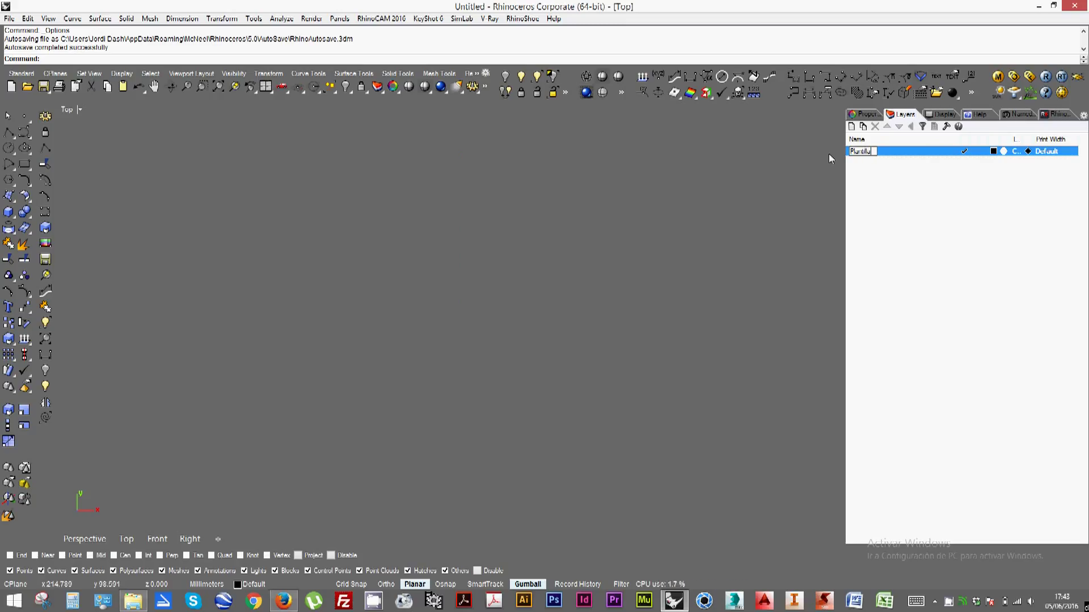
{"action": "key", "text": "Return"}
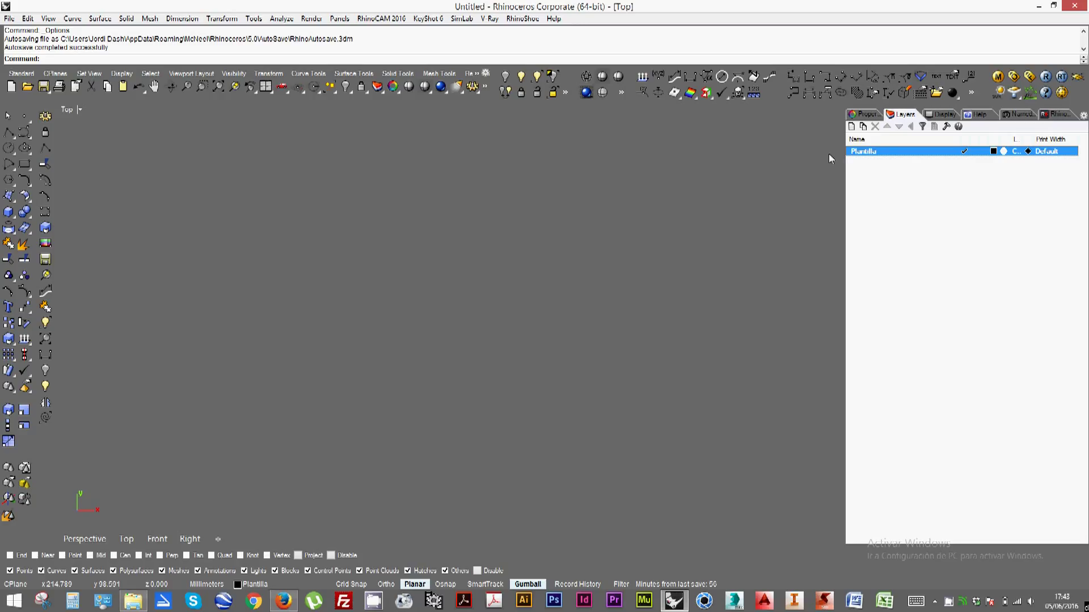
{"action": "left_click", "coordinate": [879, 181]}
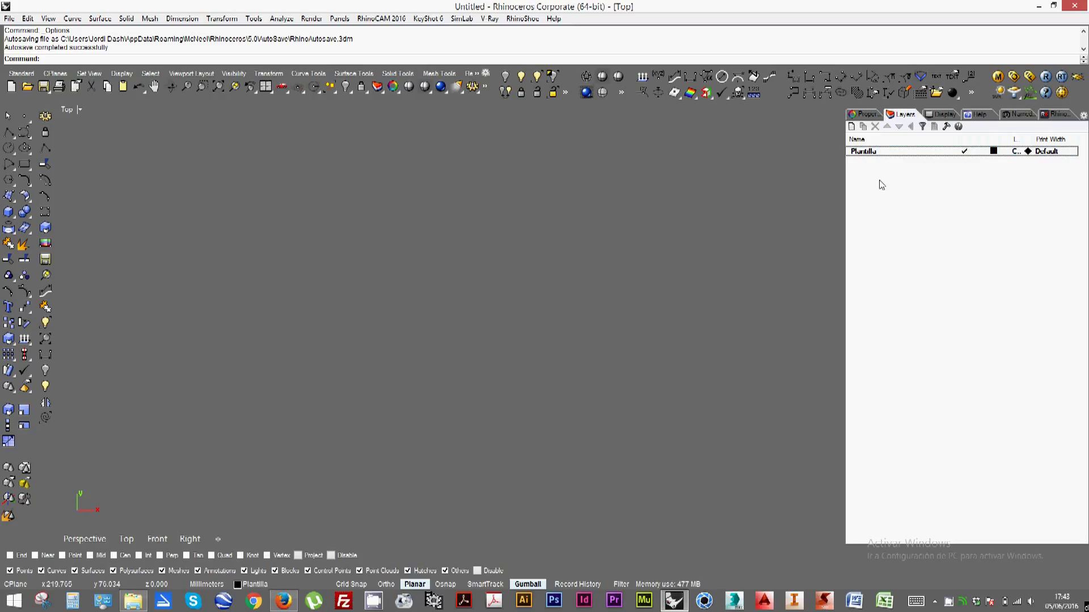
Create a new layer named "Lineas de trabajo"
{"action": "left_click", "coordinate": [851, 126]}
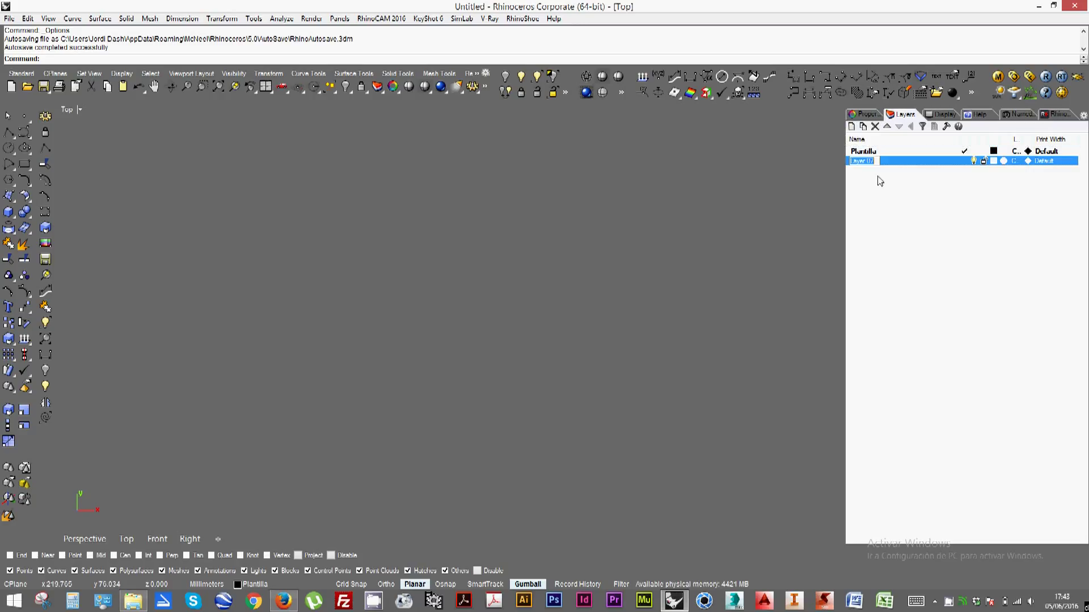
{"action": "type", "text": "Lineas de tra"}
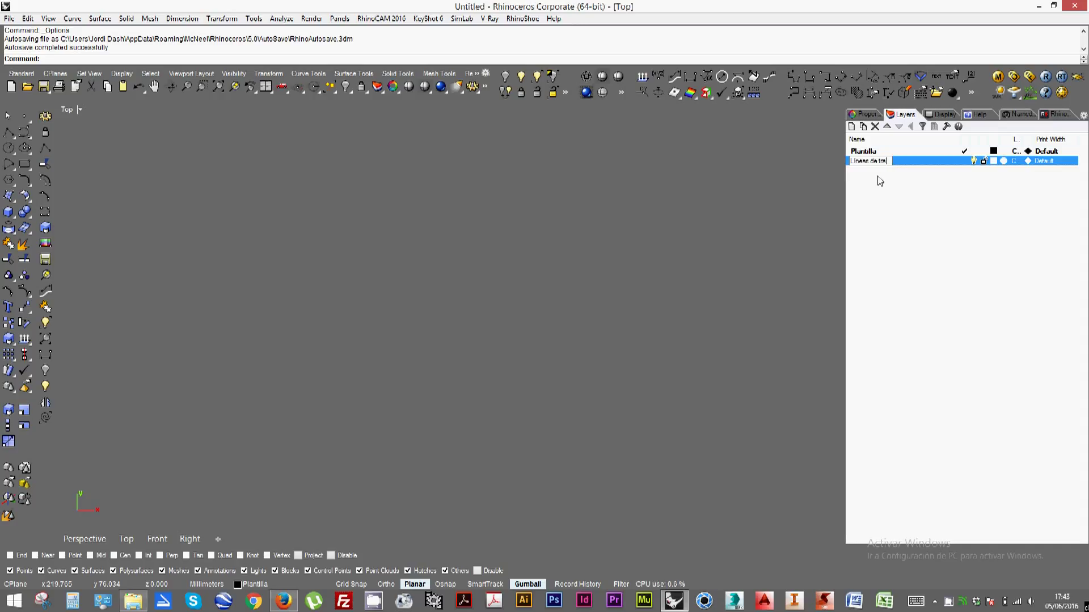
{"action": "type", "text": "bajo"}
{"action": "left_click", "coordinate": [880, 180]}
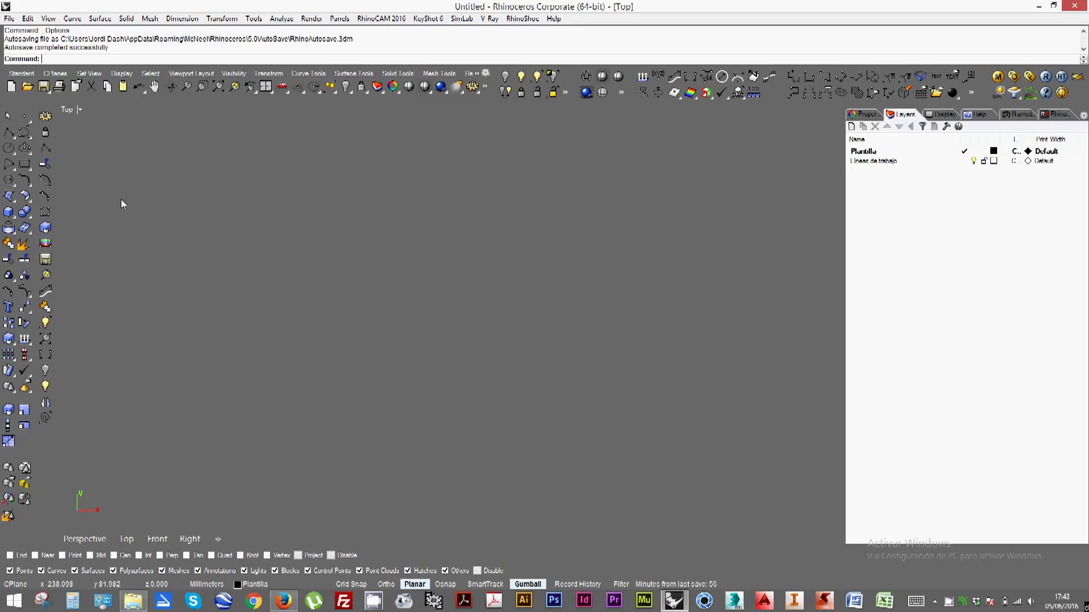
Place the Suela 2 image as a picture frame about 233 mm wide in the Top view, with its base constrained horizontally
{"action": "left_click", "coordinate": [14, 201]}
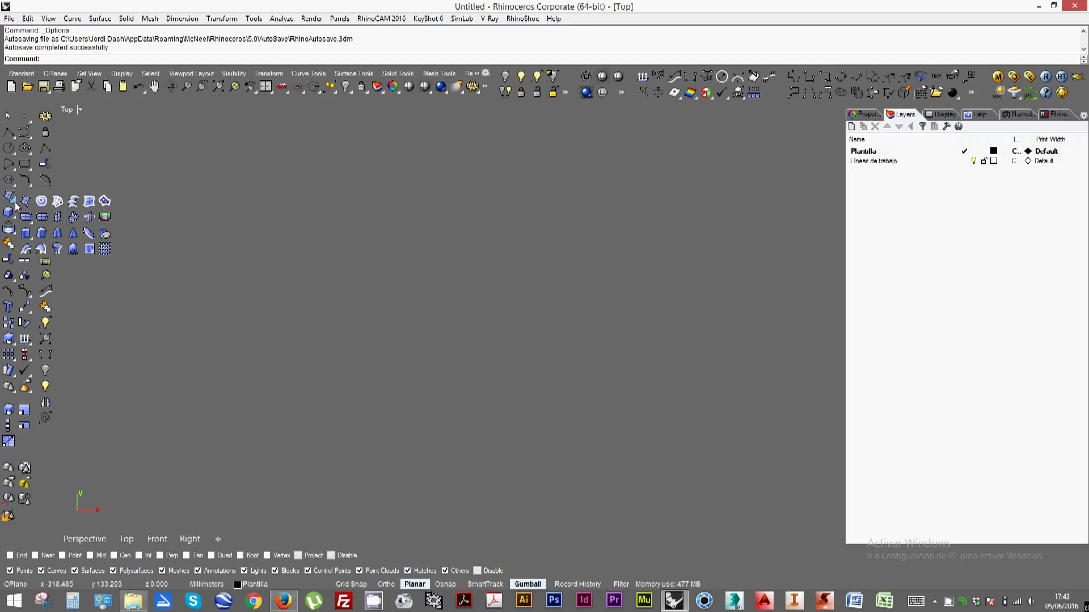
{"action": "left_click", "coordinate": [106, 218]}
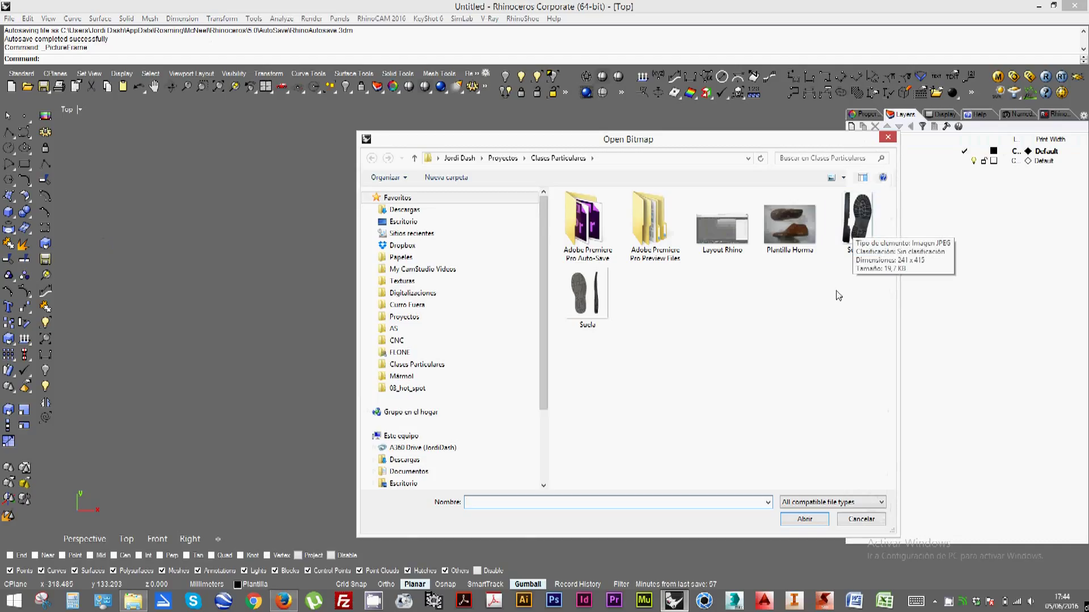
{"action": "double_click", "coordinate": [855, 235]}
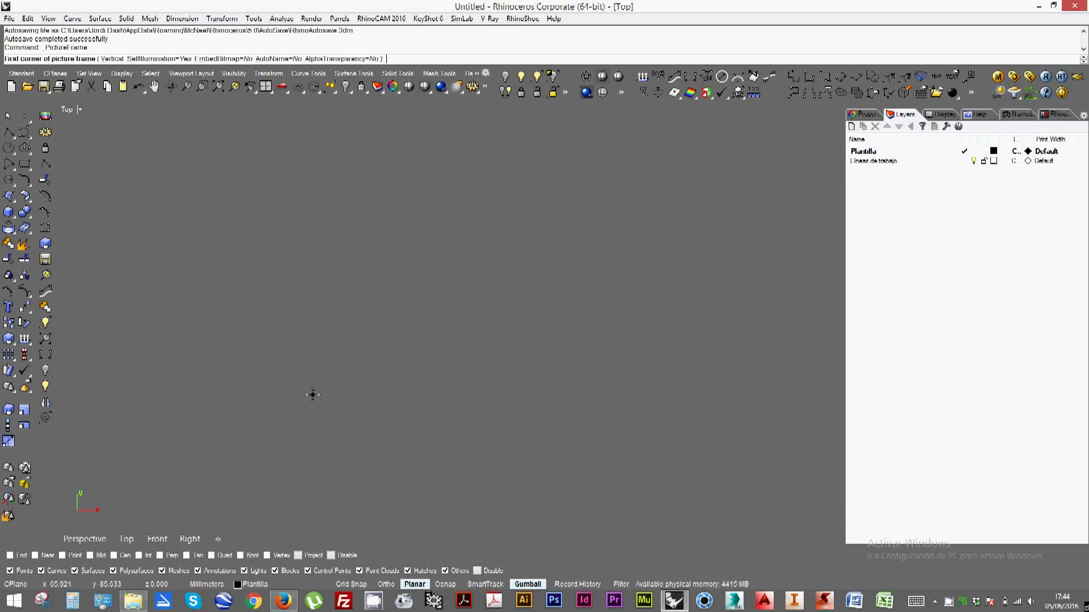
{"action": "left_click", "coordinate": [312, 395]}
{"action": "key", "text": "F8"}
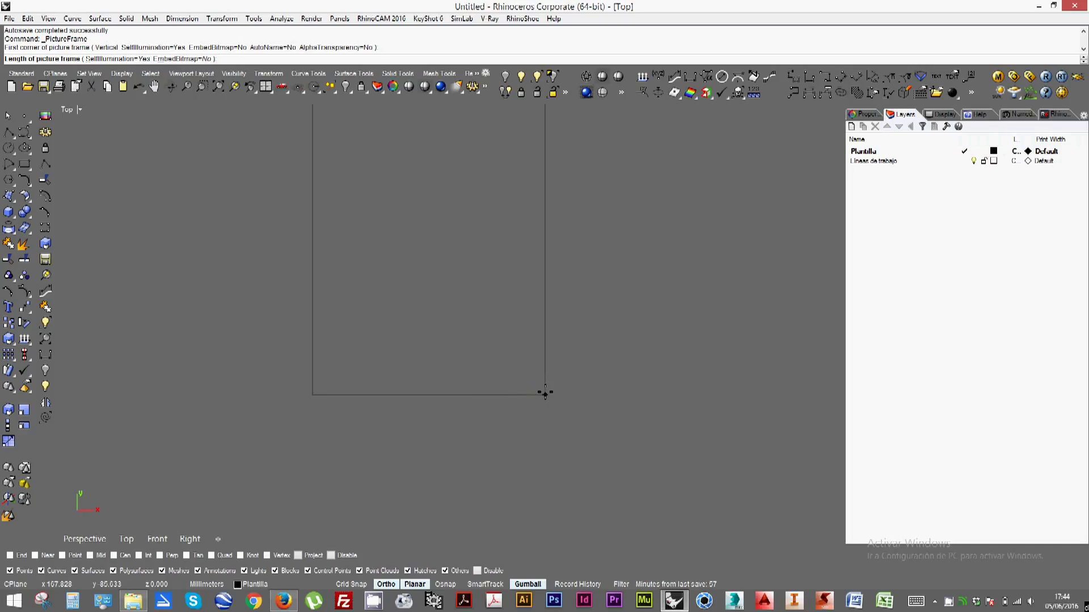
{"action": "left_click", "coordinate": [545, 392]}
Scale the sole picture in 2D from the heel end of the side profile, setting the profile's heel-to-toe length to 220 mm
{"action": "scroll", "coordinate": [396, 294], "scroll_direction": "down", "scroll_amount": 4}
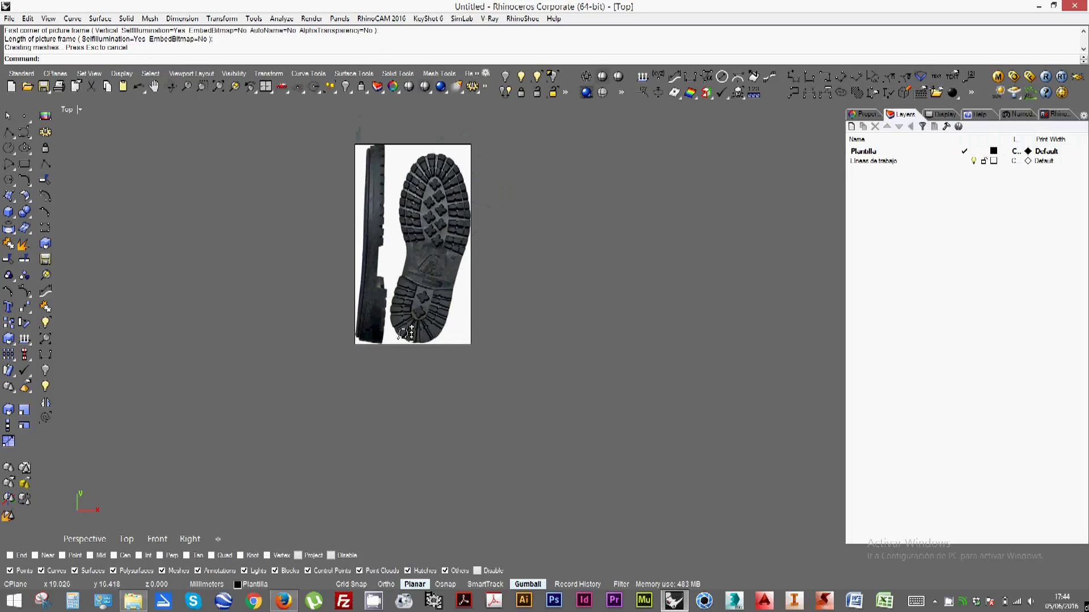
{"action": "right_click_drag", "start_coordinate": [392, 252], "coordinate": [418, 309]}
{"action": "left_click", "coordinate": [417, 310]}
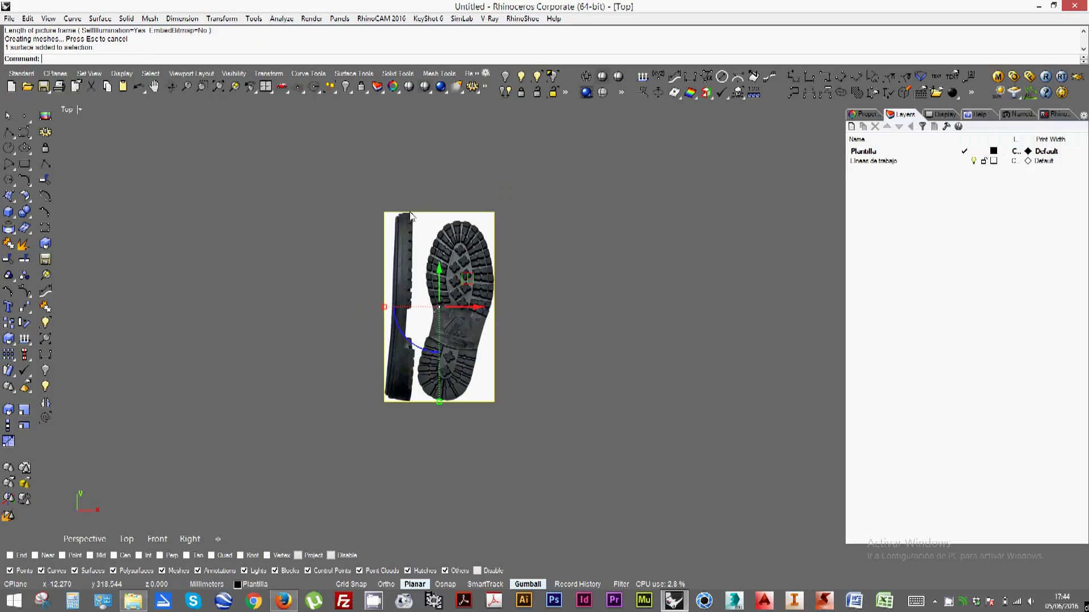
{"action": "left_click", "coordinate": [9, 342]}
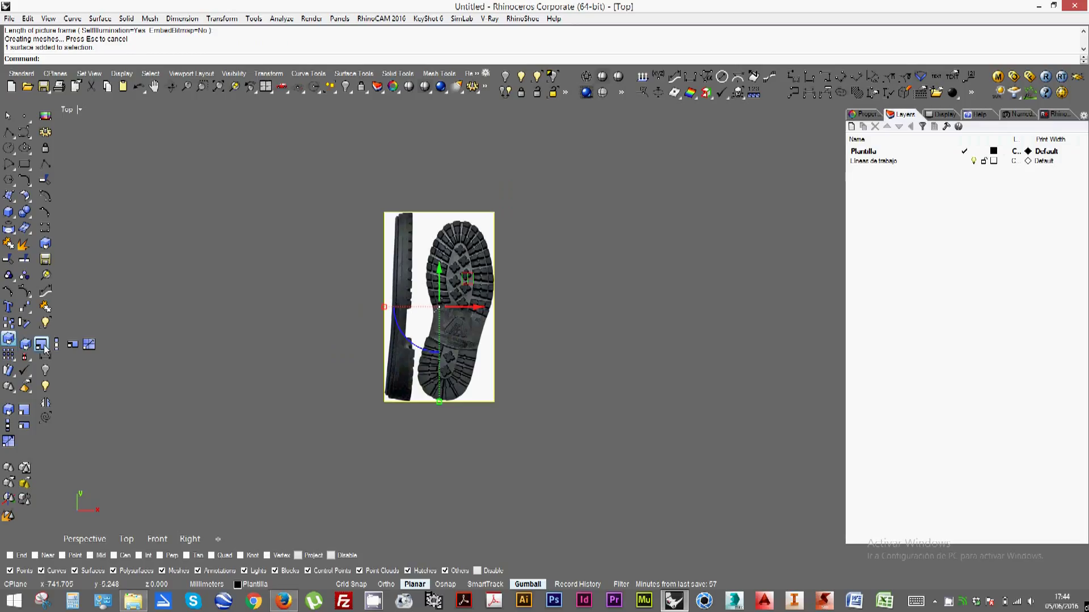
{"action": "left_click", "coordinate": [41, 344]}
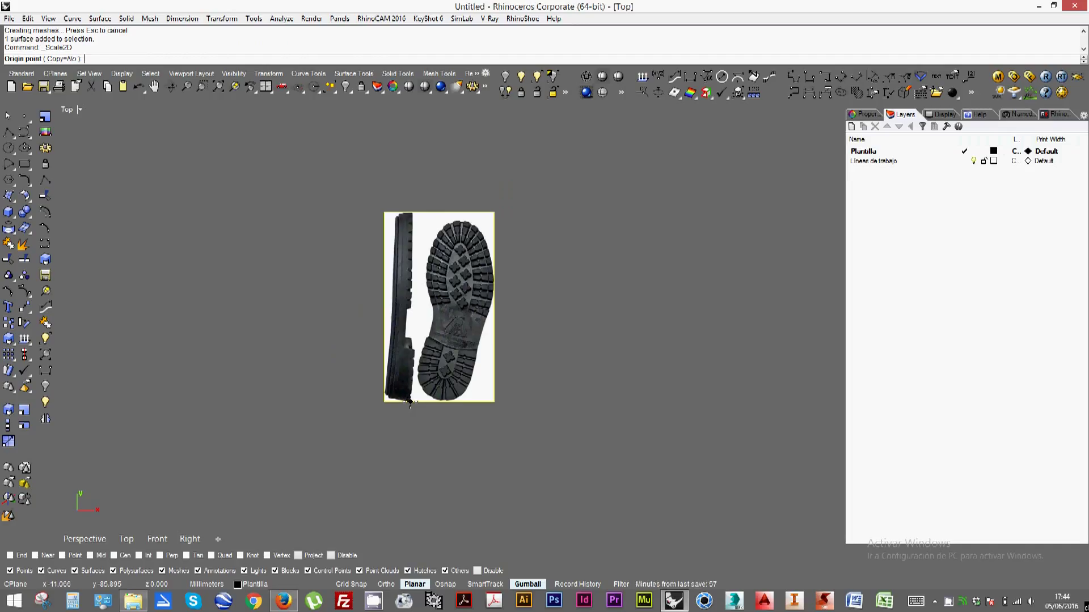
{"action": "left_click", "coordinate": [409, 401]}
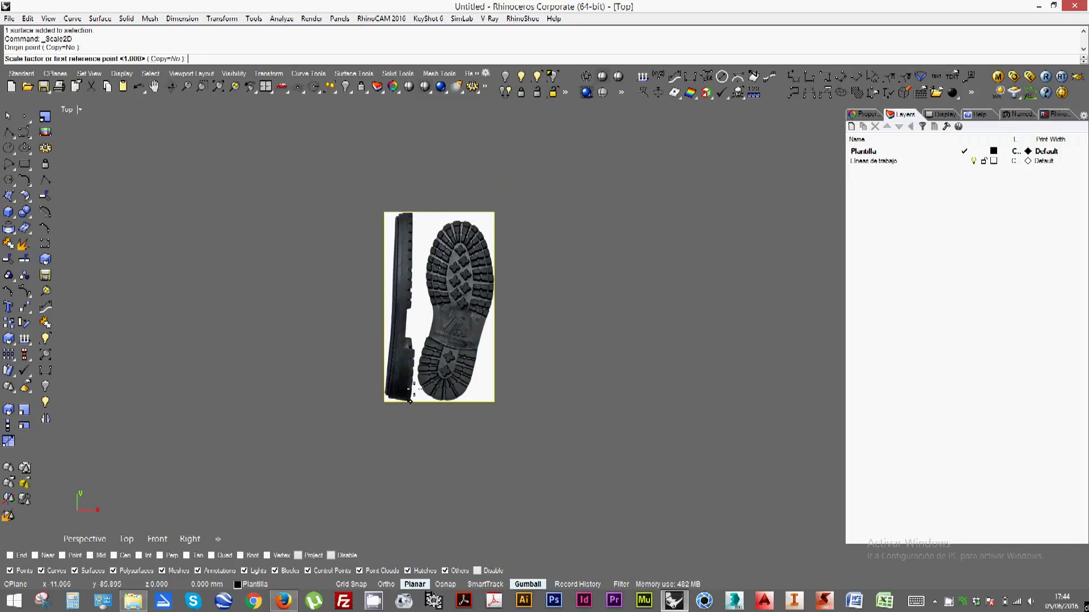
{"action": "left_click", "coordinate": [412, 212]}
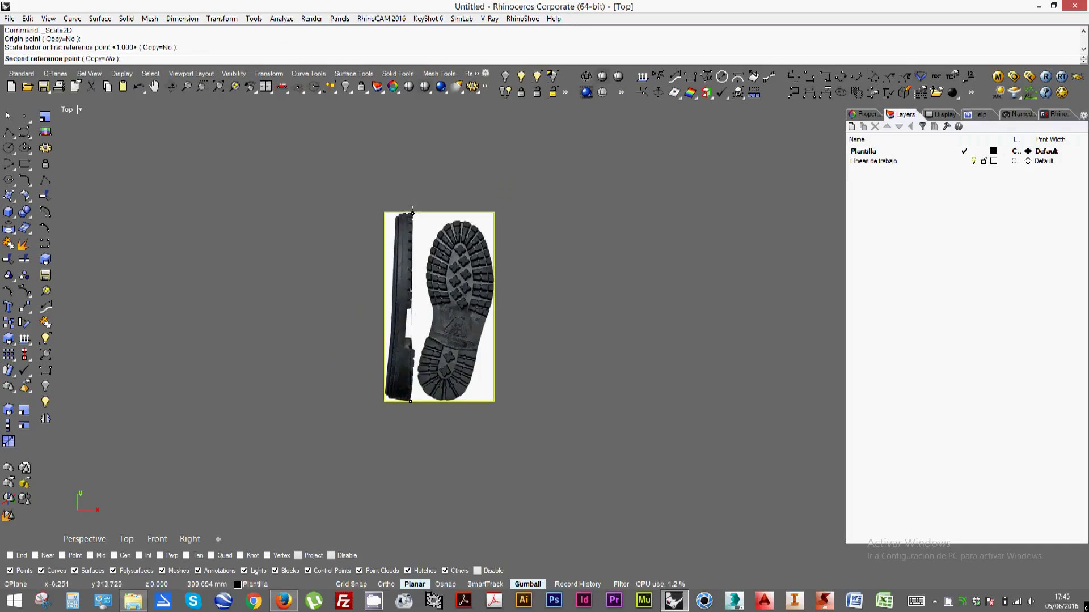
{"action": "type", "text": "220"}
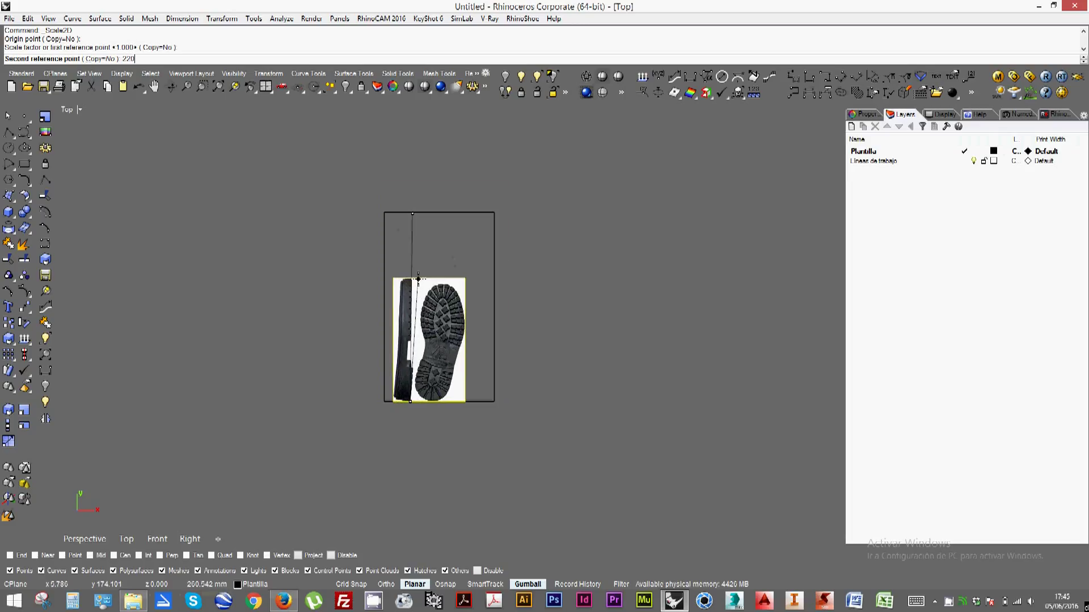
{"action": "key", "text": "Return"}
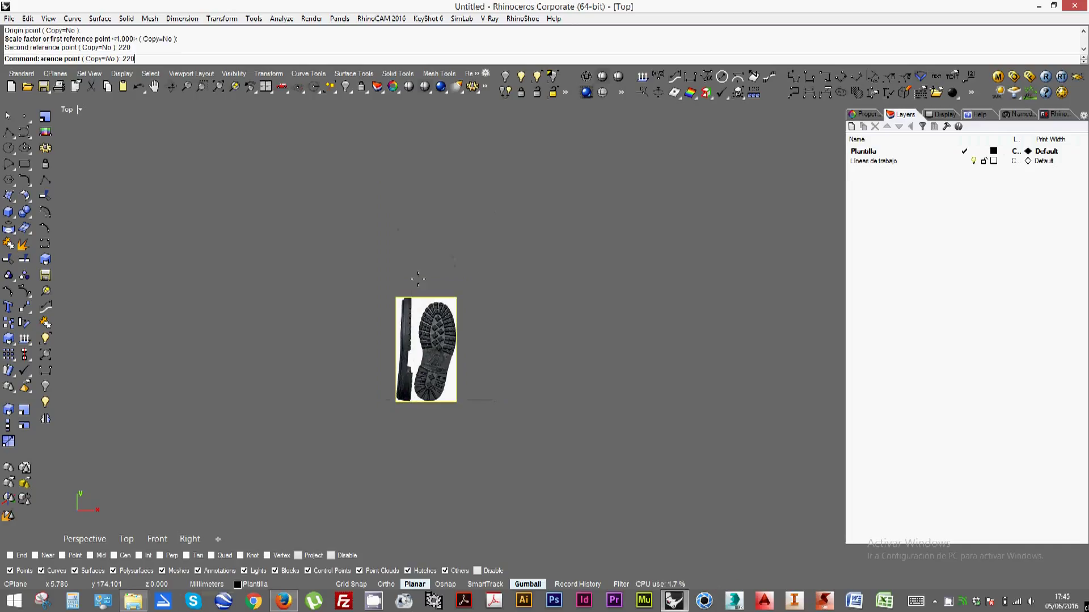
{"action": "left_click", "coordinate": [503, 325]}
Set the sole picture's material transparency to about 87%, deselect it and return to the layer list
{"action": "scroll", "coordinate": [403, 341], "scroll_direction": "up", "scroll_amount": 3}
{"action": "right_click_drag", "start_coordinate": [434, 326], "coordinate": [425, 257]}
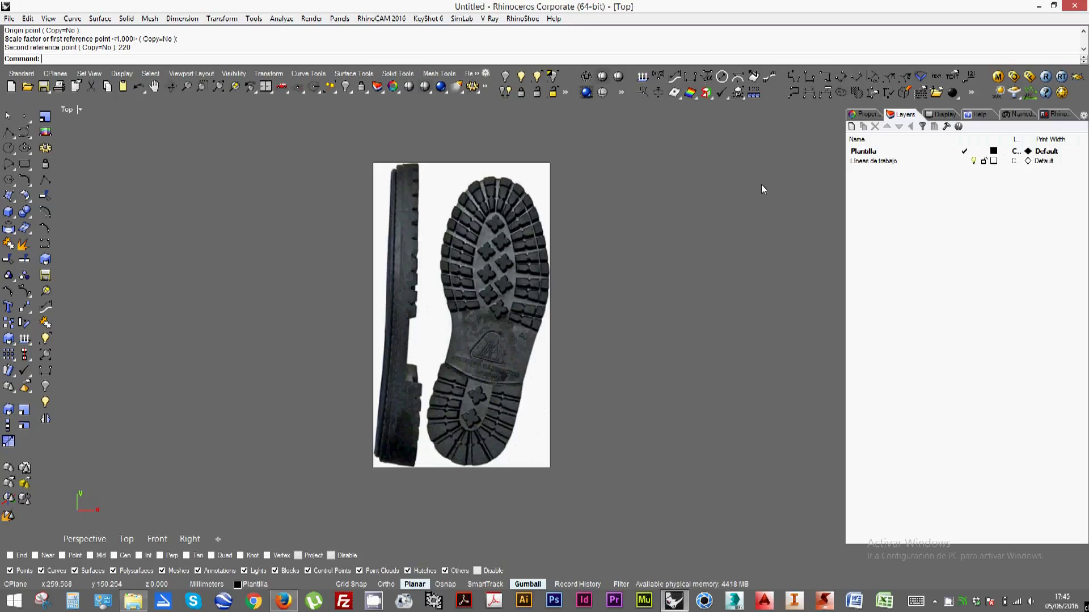
{"action": "left_click", "coordinate": [471, 262]}
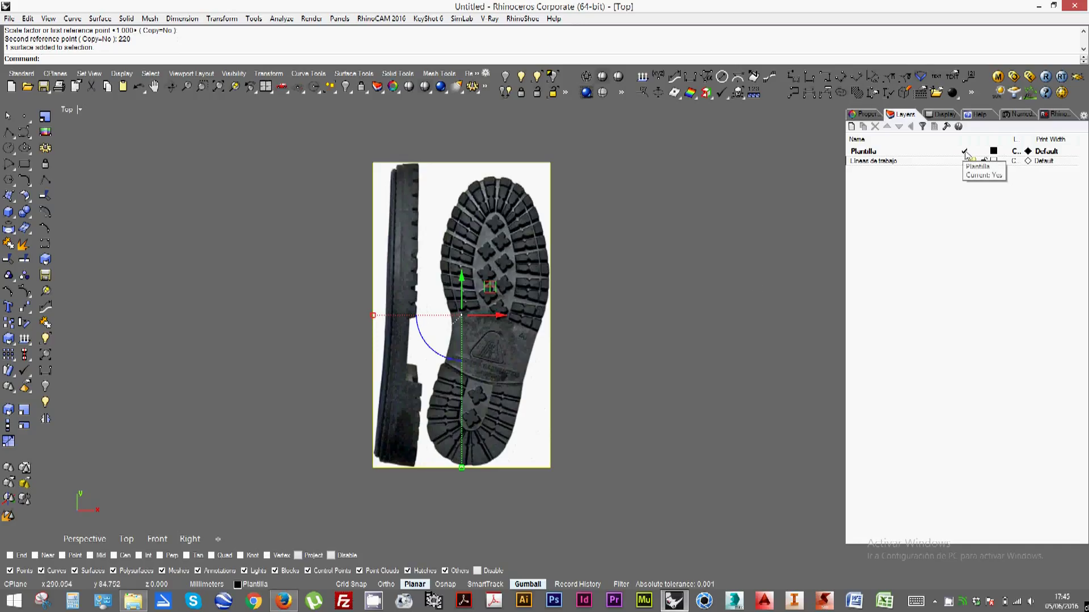
{"action": "left_click", "coordinate": [872, 116]}
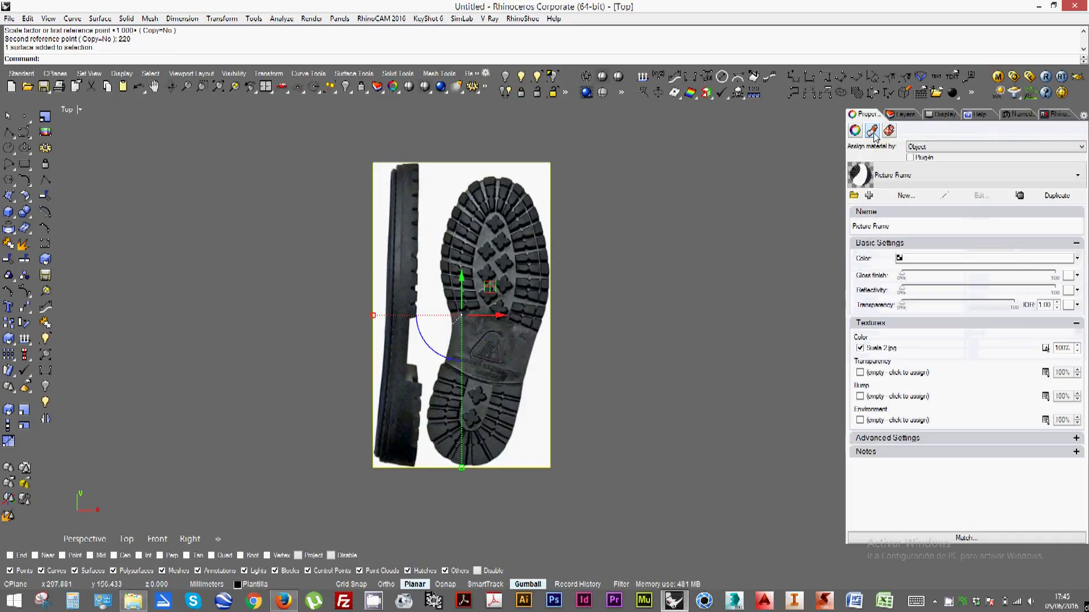
{"action": "left_click", "coordinate": [973, 305]}
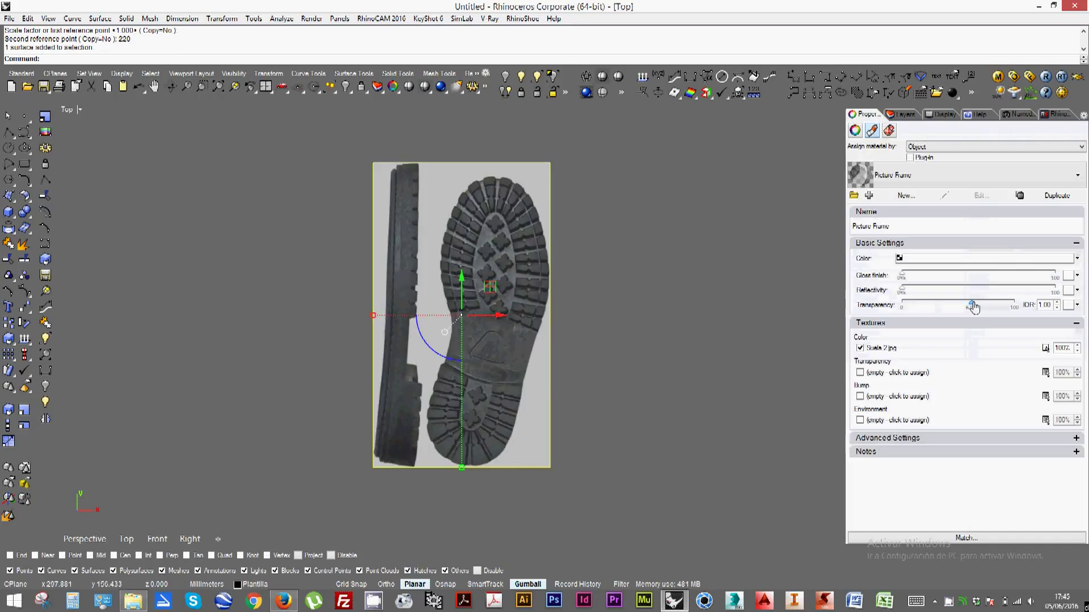
{"action": "left_click_drag", "start_coordinate": [984, 306], "coordinate": [1004, 305]}
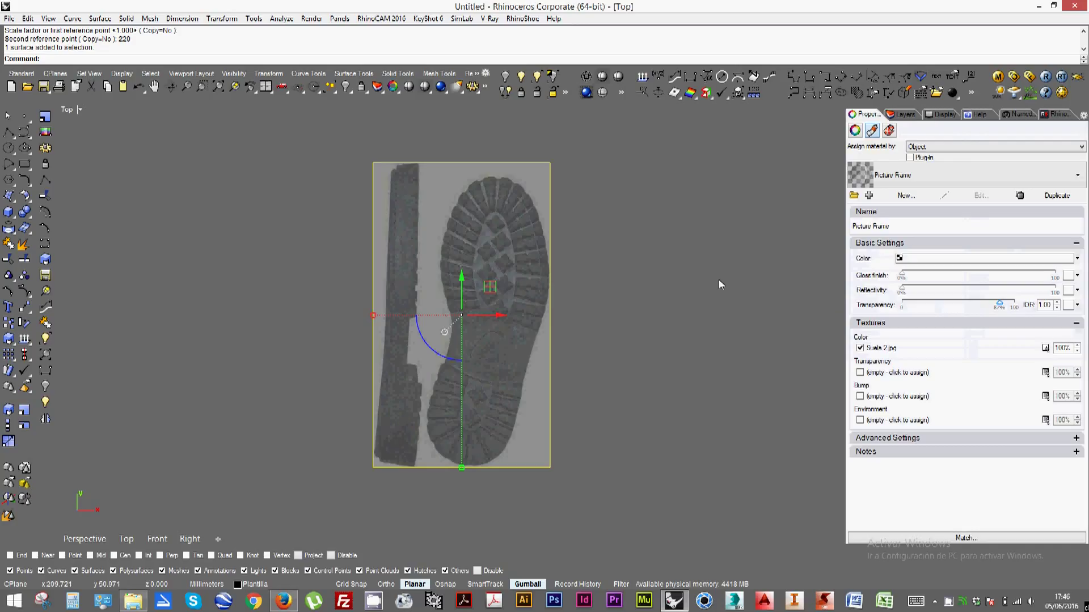
{"action": "left_click", "coordinate": [698, 273]}
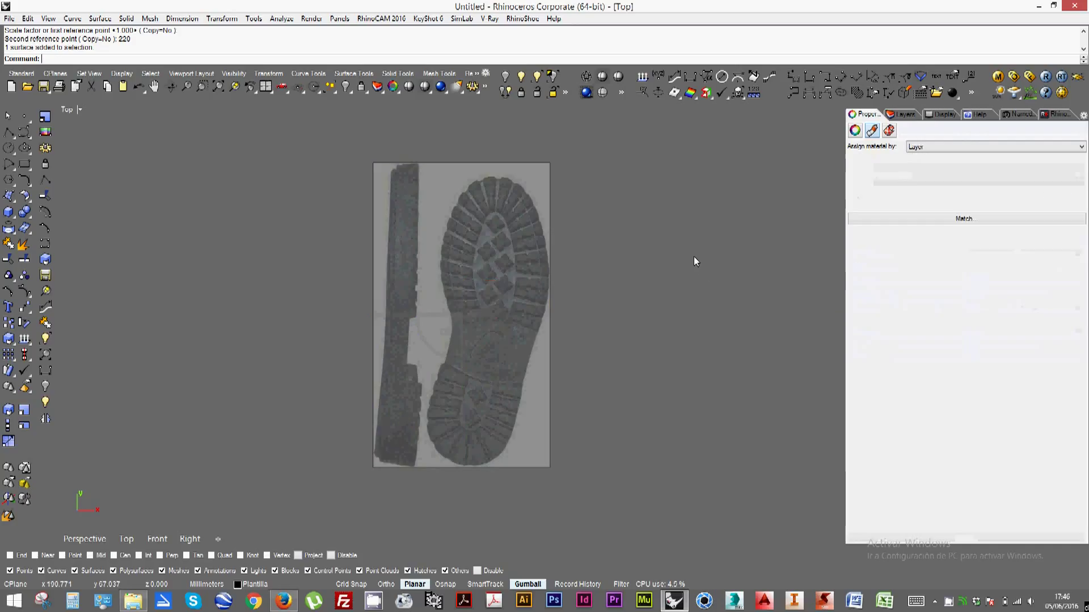
{"action": "left_click", "coordinate": [907, 115]}
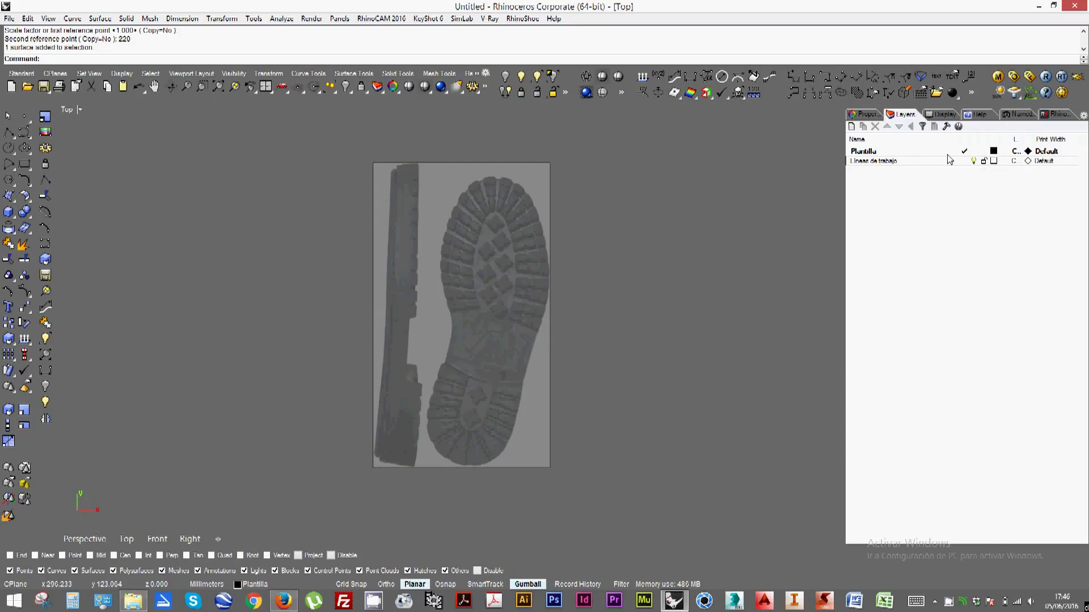
Make the "Lineas de trabajo" layer current and lock the Plantilla layer
{"action": "left_click", "coordinate": [966, 161]}
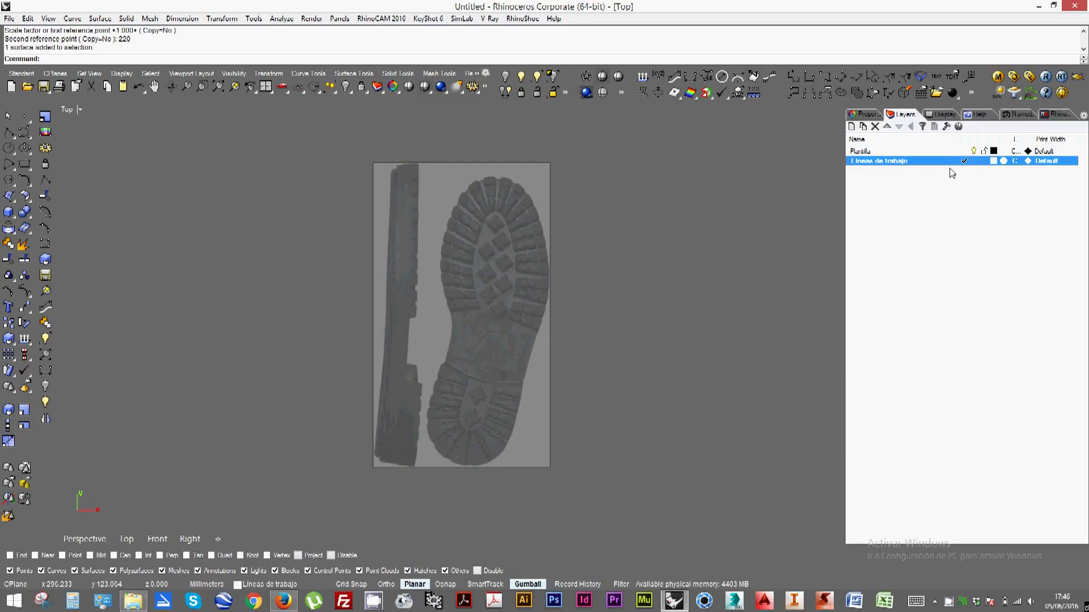
{"action": "left_click", "coordinate": [983, 152]}
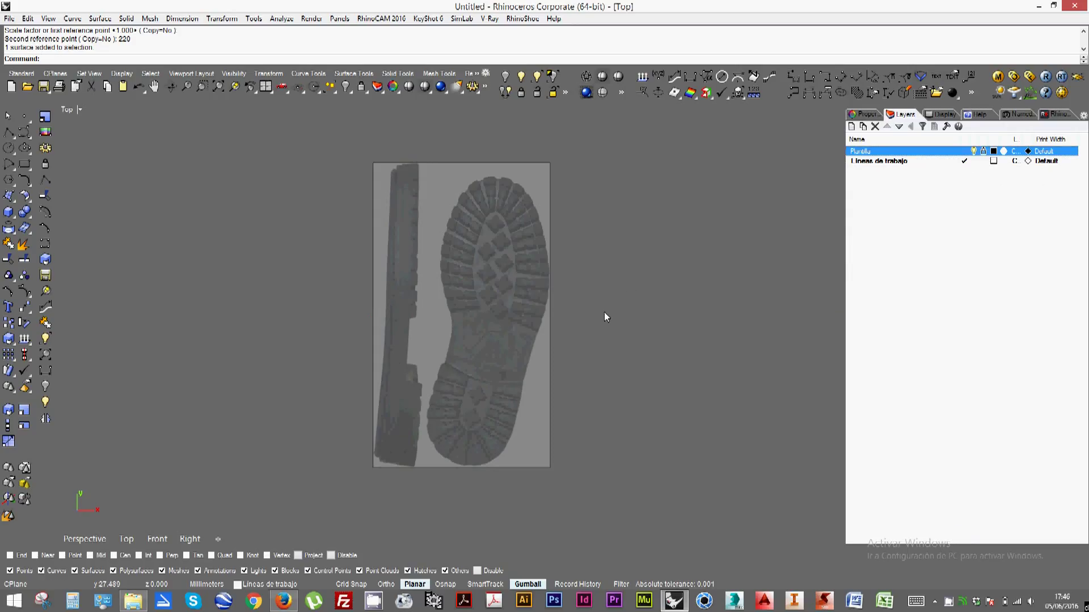
{"action": "scroll", "coordinate": [476, 354], "scroll_direction": "down", "scroll_amount": 1}
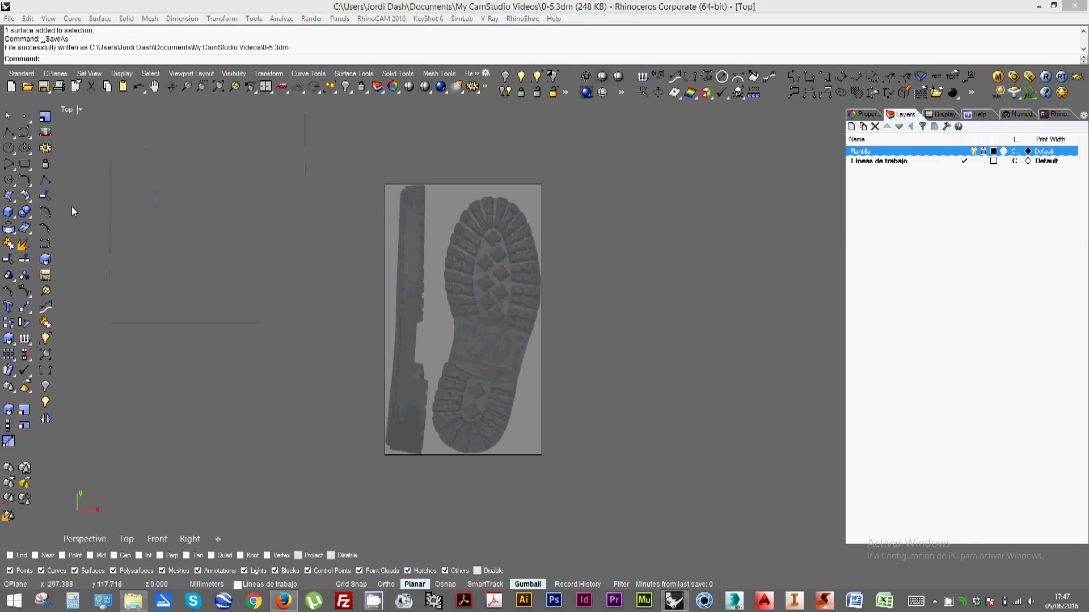
Trace the full sole outline in the Top view with a closed interpolated curve that starts and ends at the heel
{"action": "left_click", "coordinate": [28, 141]}
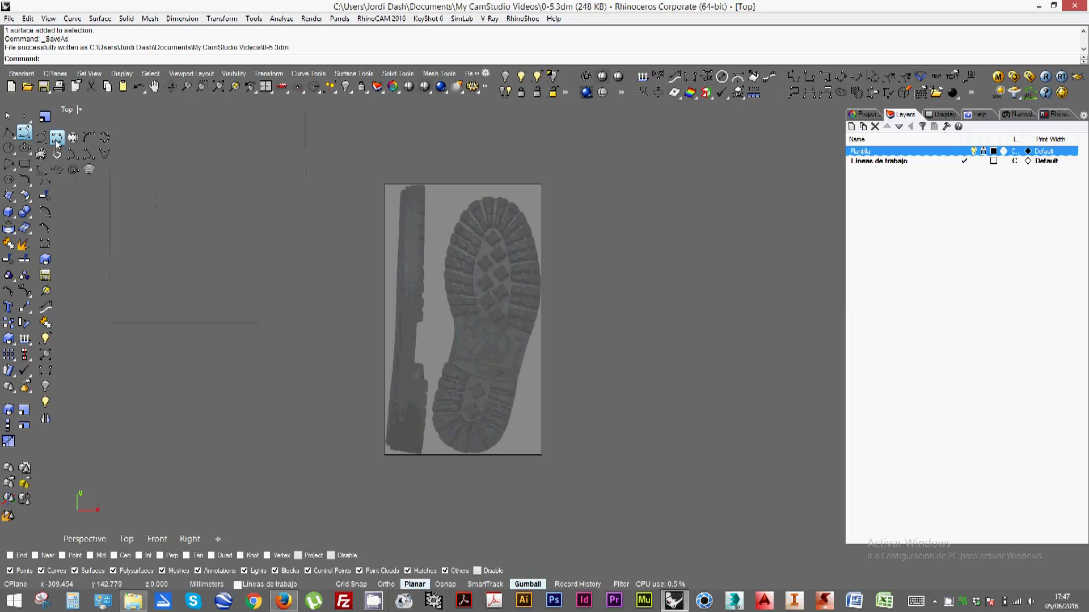
{"action": "left_click", "coordinate": [56, 141]}
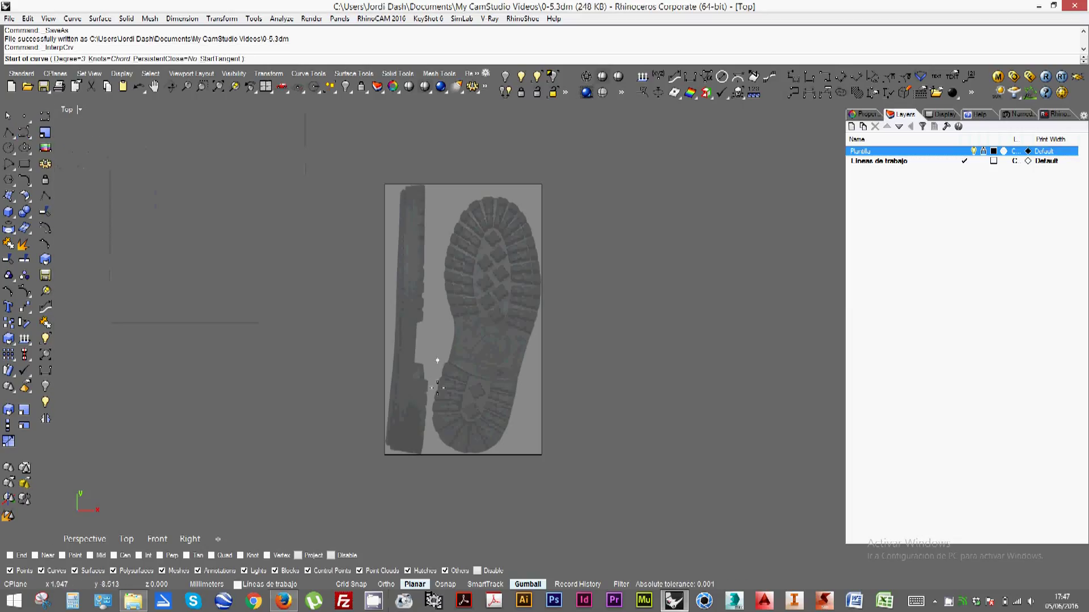
{"action": "scroll", "coordinate": [456, 442], "scroll_direction": "up", "scroll_amount": 2}
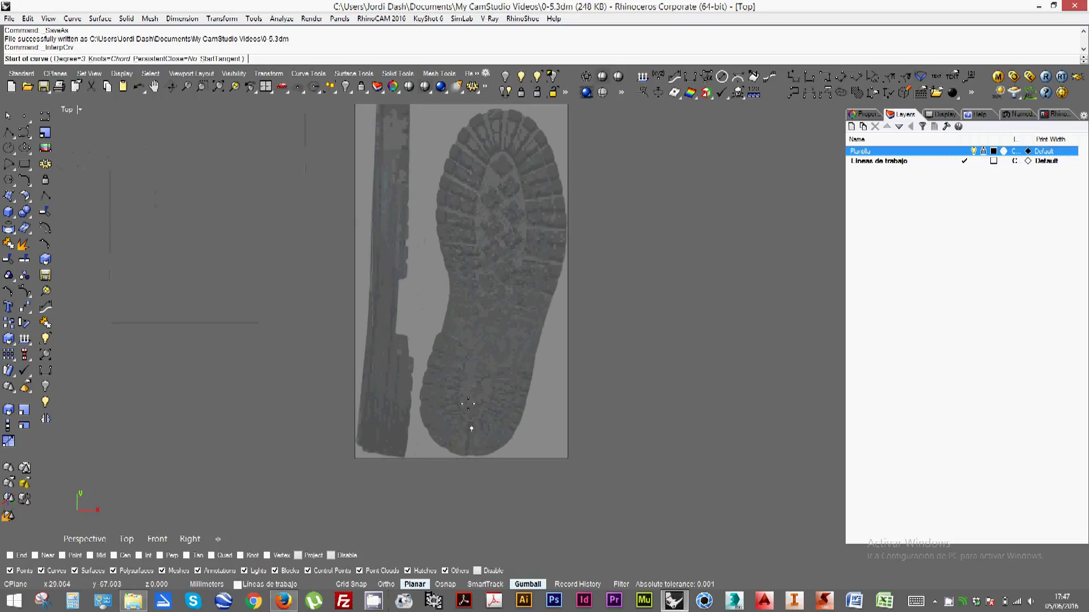
{"action": "right_click_drag", "start_coordinate": [453, 435], "coordinate": [444, 452]}
{"action": "key", "text": "Escape"}
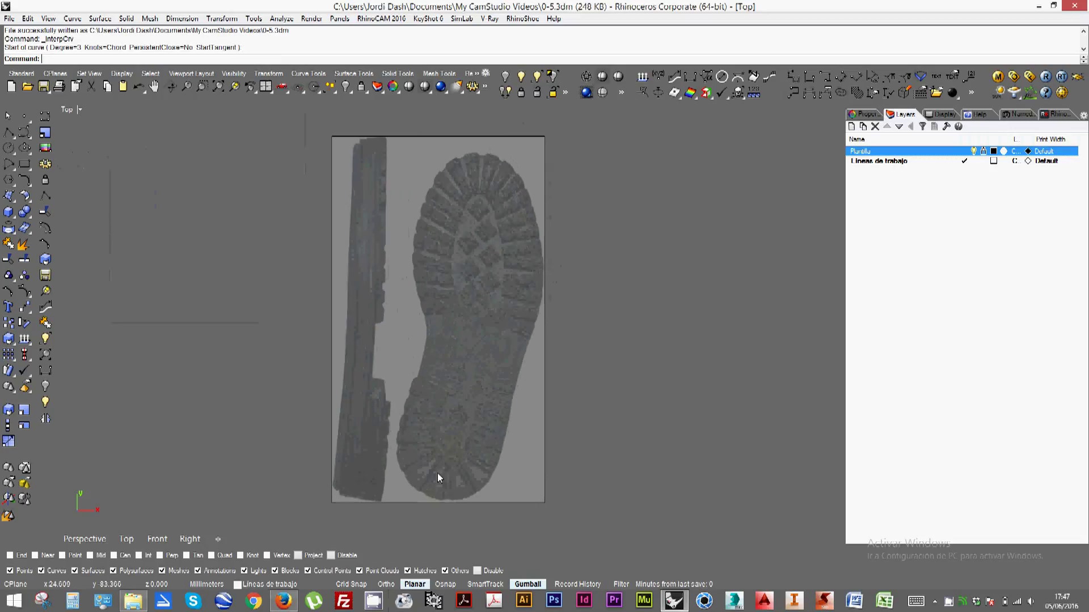
{"action": "right_click", "coordinate": [438, 478]}
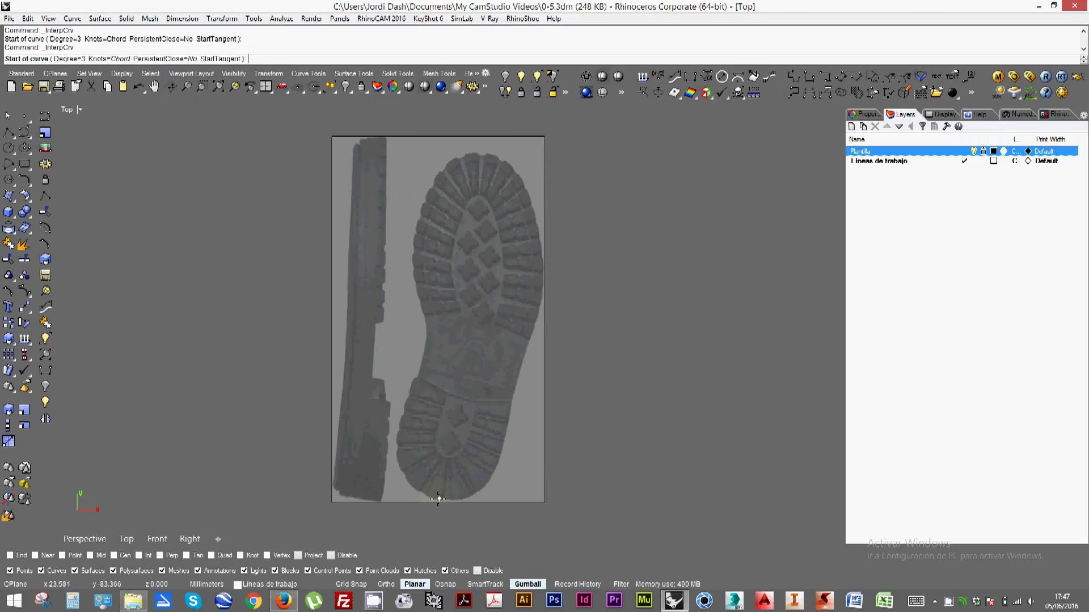
{"action": "left_click", "coordinate": [437, 499]}
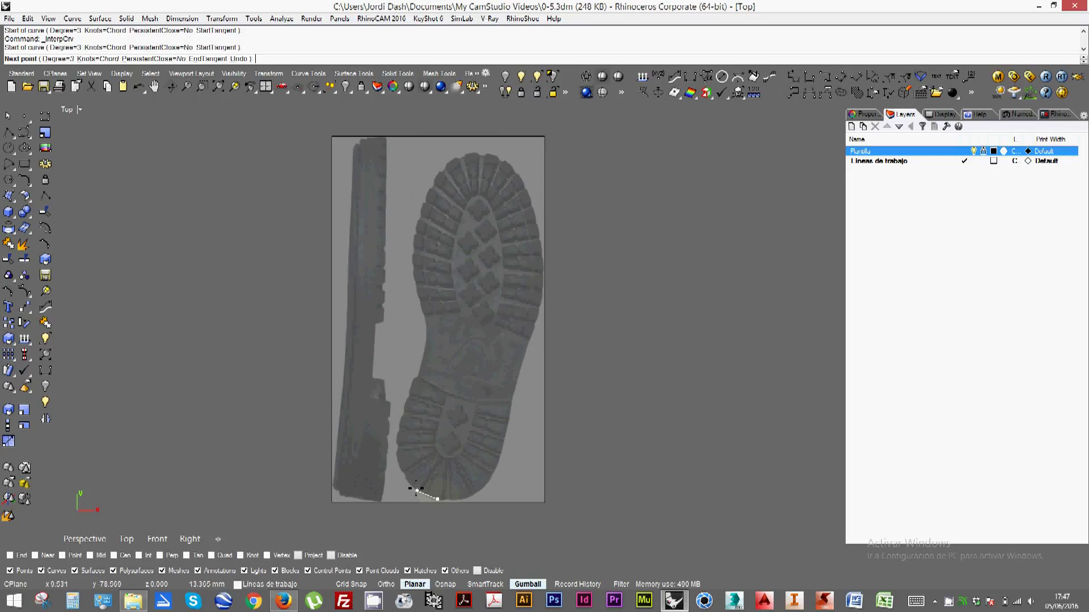
{"action": "left_click", "coordinate": [414, 488]}
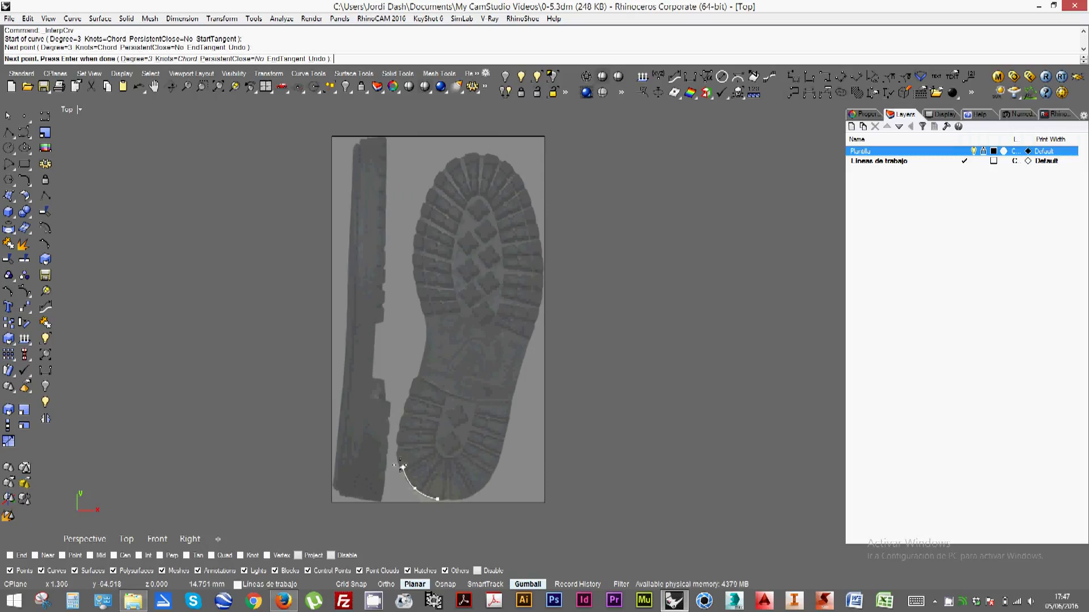
{"action": "left_click", "coordinate": [398, 457]}
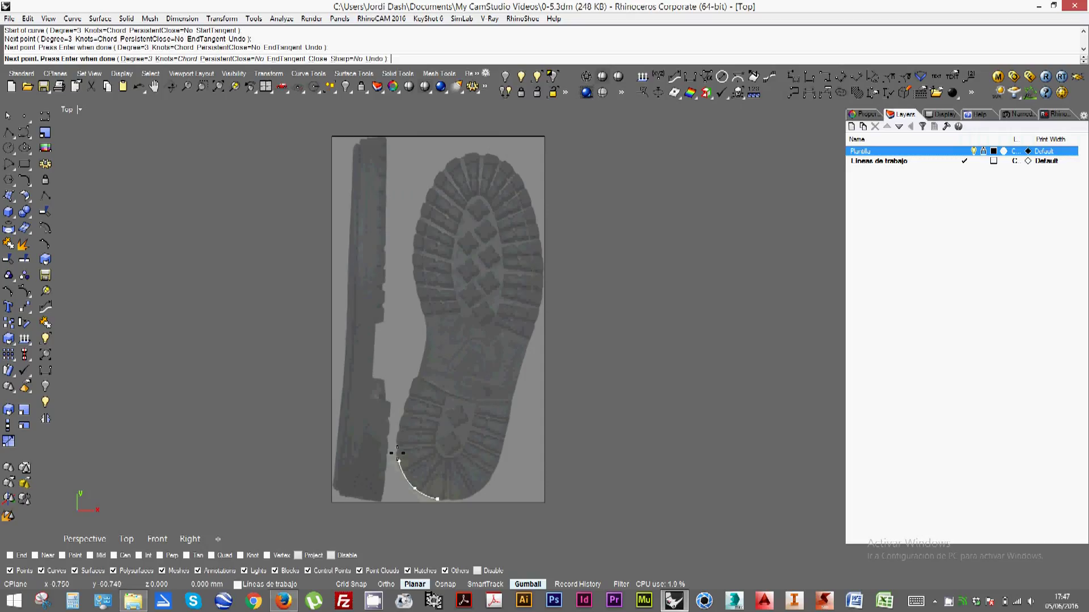
{"action": "left_click", "coordinate": [400, 424]}
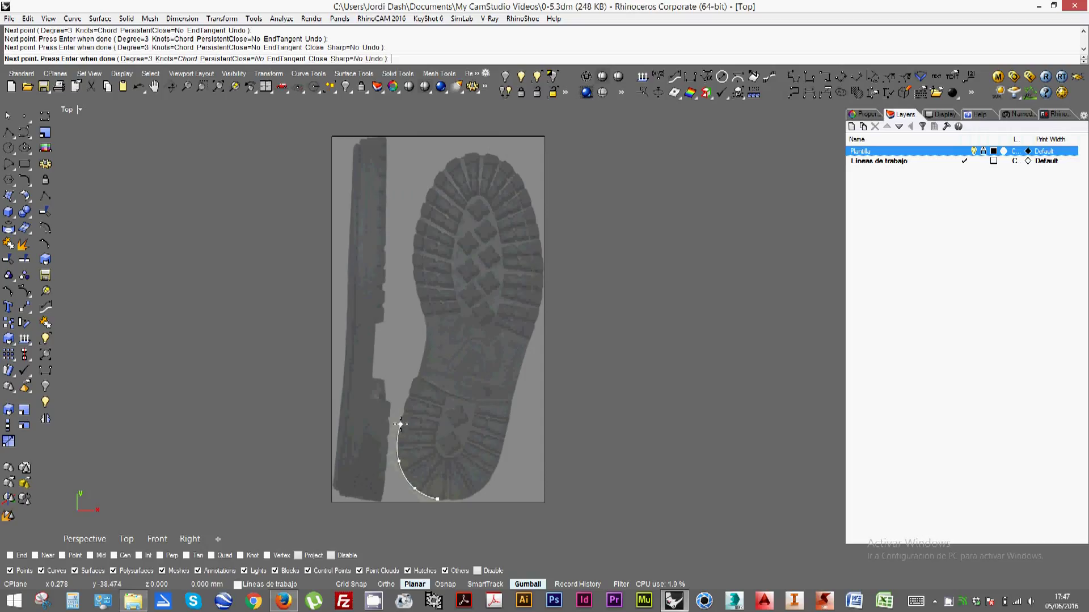
{"action": "left_click", "coordinate": [413, 387]}
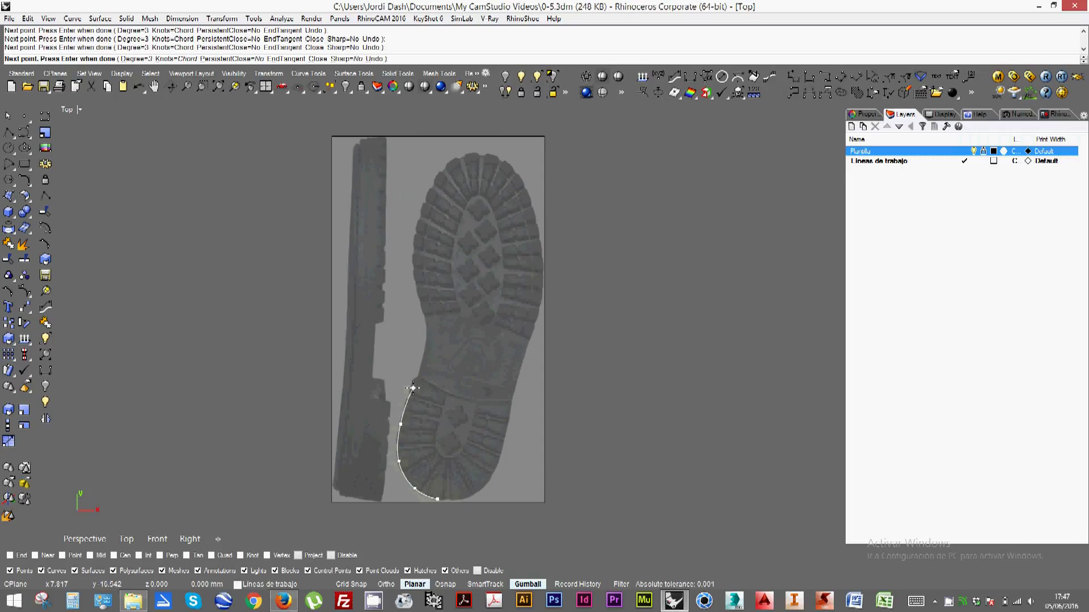
{"action": "left_click", "coordinate": [425, 346]}
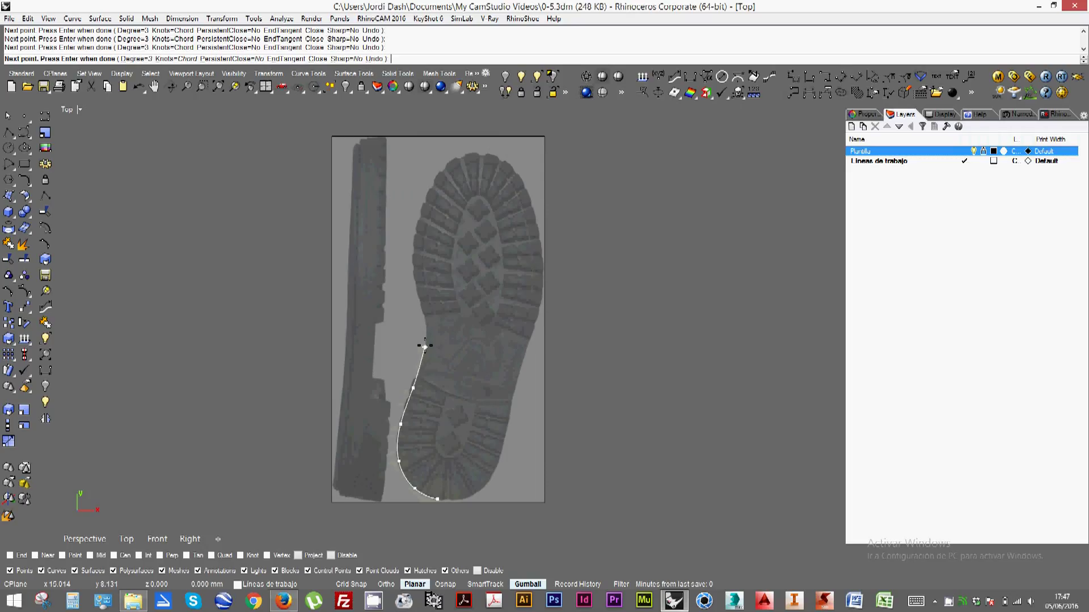
{"action": "left_click", "coordinate": [425, 314]}
{"action": "left_click", "coordinate": [414, 278]}
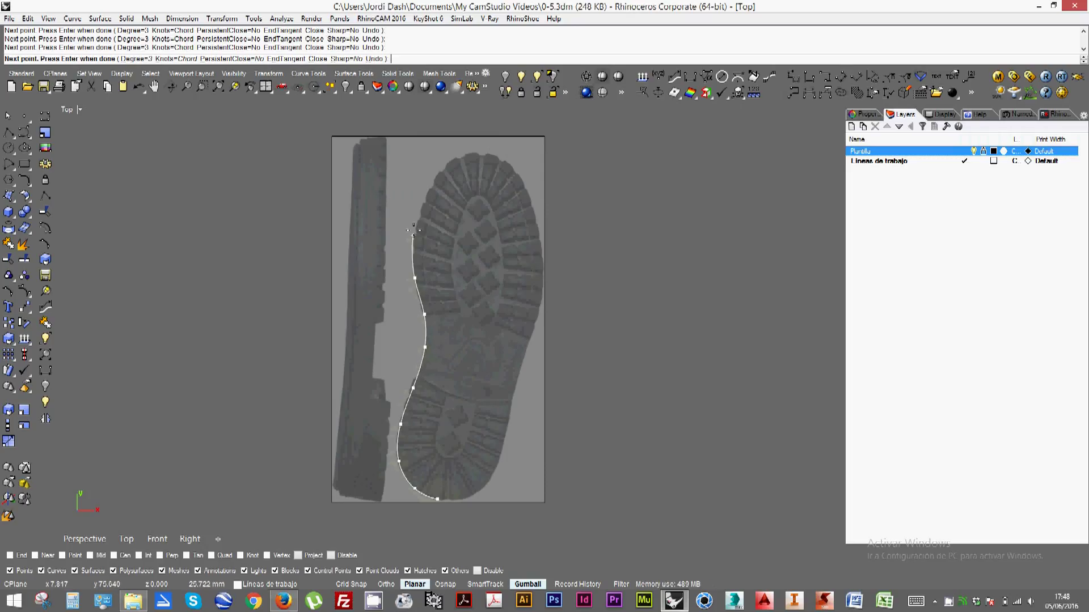
{"action": "left_click", "coordinate": [417, 225]}
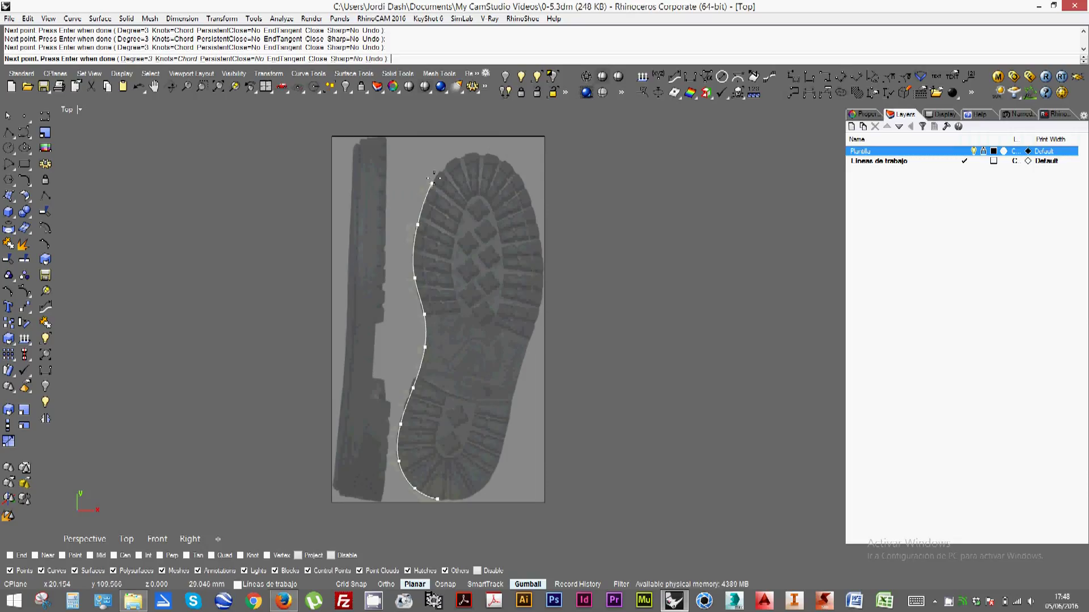
{"action": "left_click", "coordinate": [438, 173]}
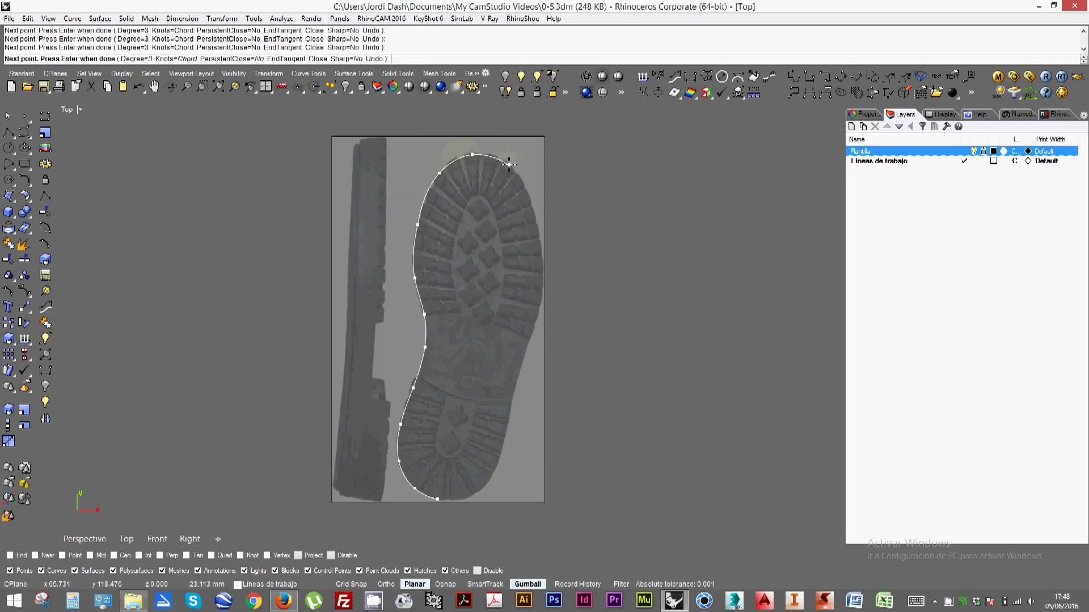
{"action": "left_click", "coordinate": [508, 164]}
{"action": "left_click", "coordinate": [531, 204]}
{"action": "left_click", "coordinate": [534, 328]}
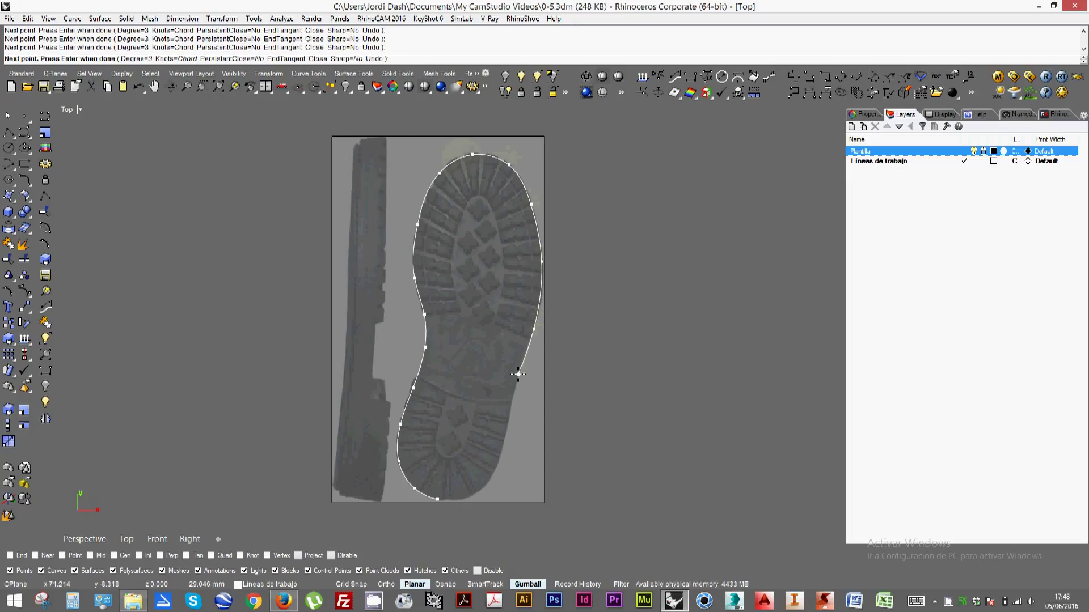
{"action": "left_click", "coordinate": [517, 374]}
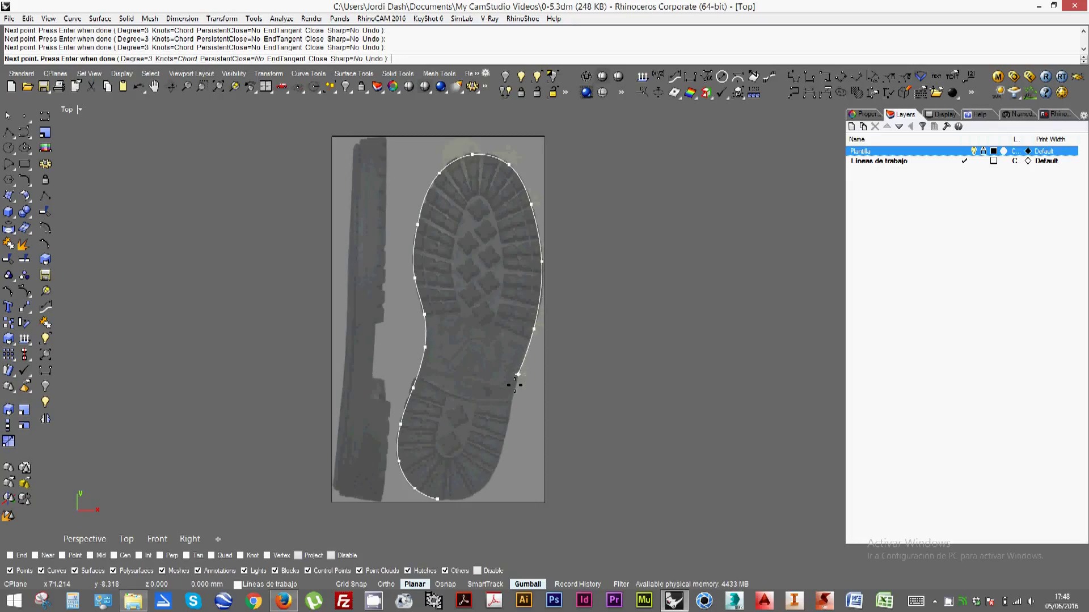
{"action": "left_click", "coordinate": [507, 428]}
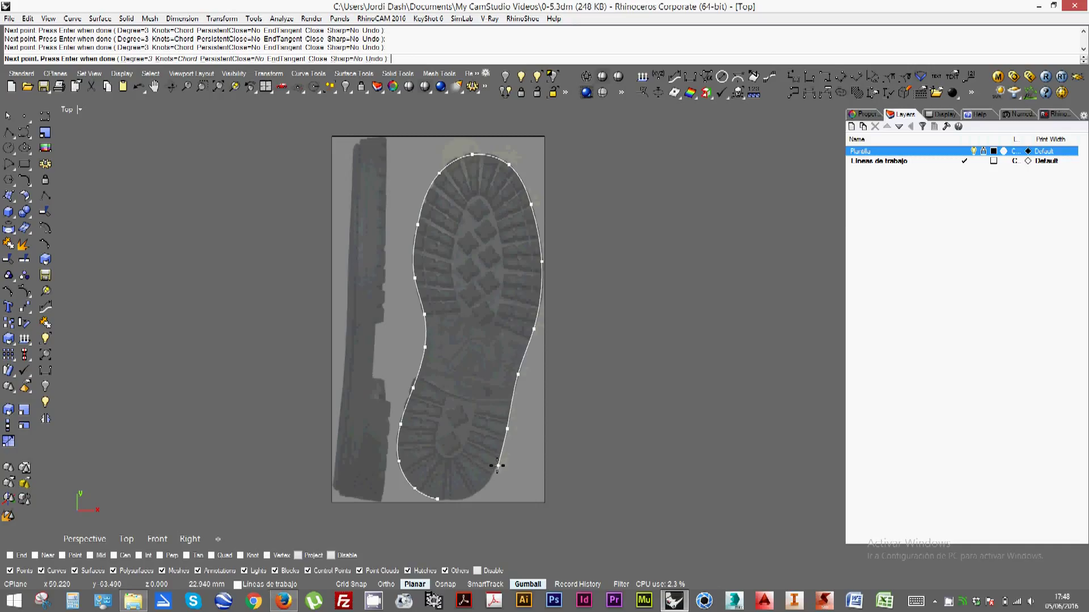
{"action": "left_click", "coordinate": [496, 466]}
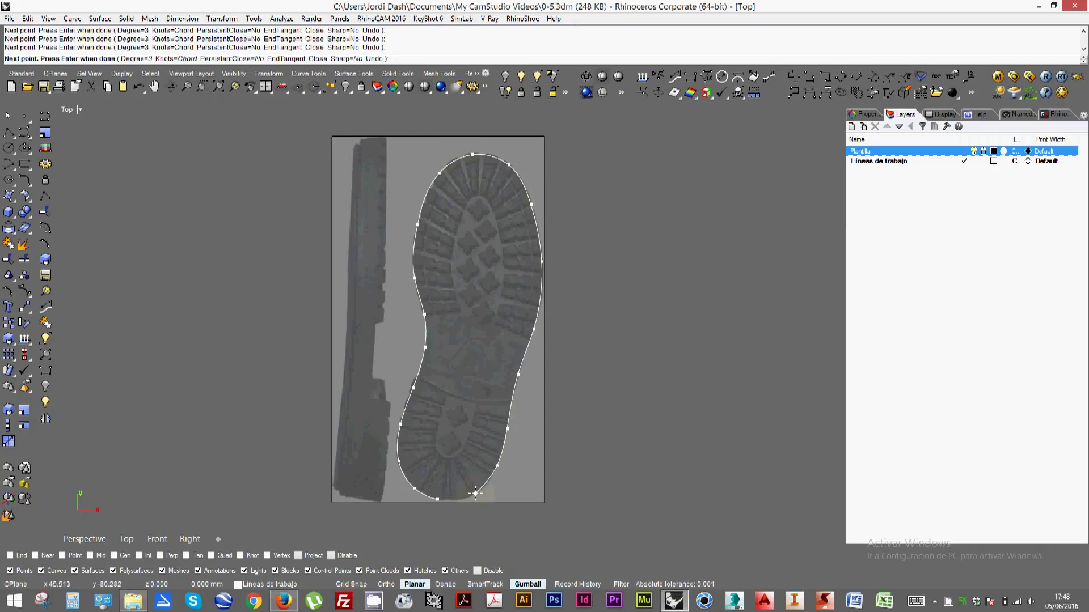
{"action": "left_click", "coordinate": [444, 503]}
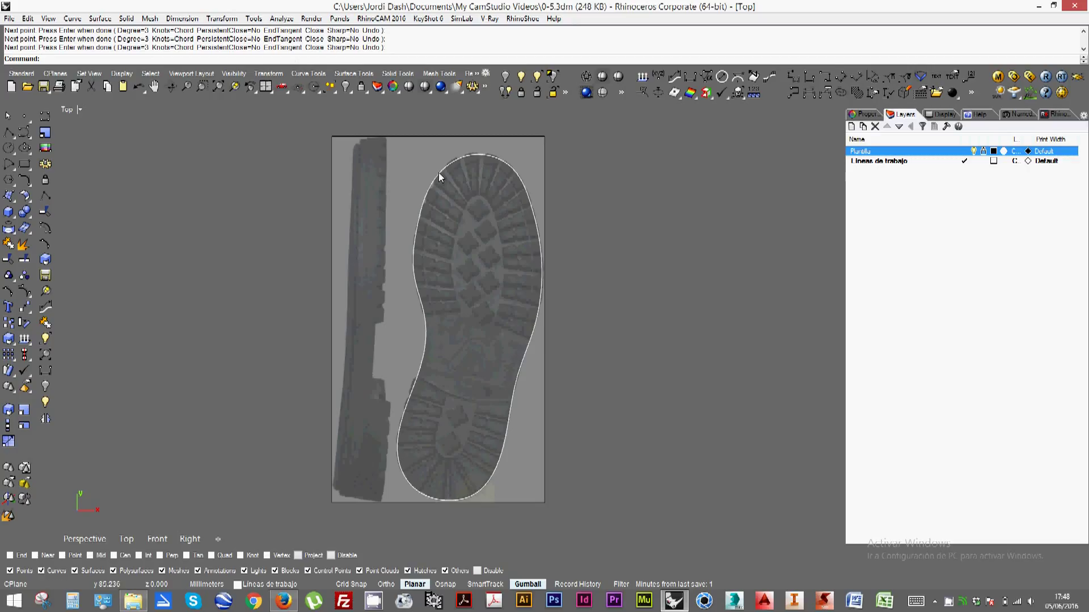
Turn on the edit points of the traced sole outline curve
{"action": "scroll", "coordinate": [432, 176], "scroll_direction": "up", "scroll_amount": 5}
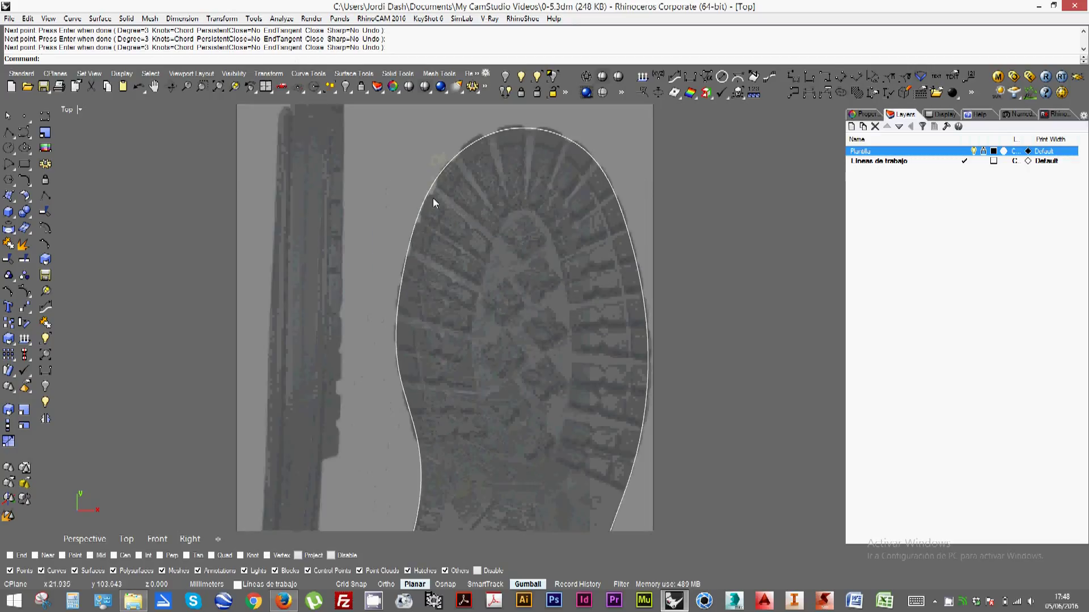
{"action": "scroll", "coordinate": [381, 177], "scroll_direction": "down", "scroll_amount": 2}
{"action": "scroll", "coordinate": [362, 225], "scroll_direction": "up", "scroll_amount": 2}
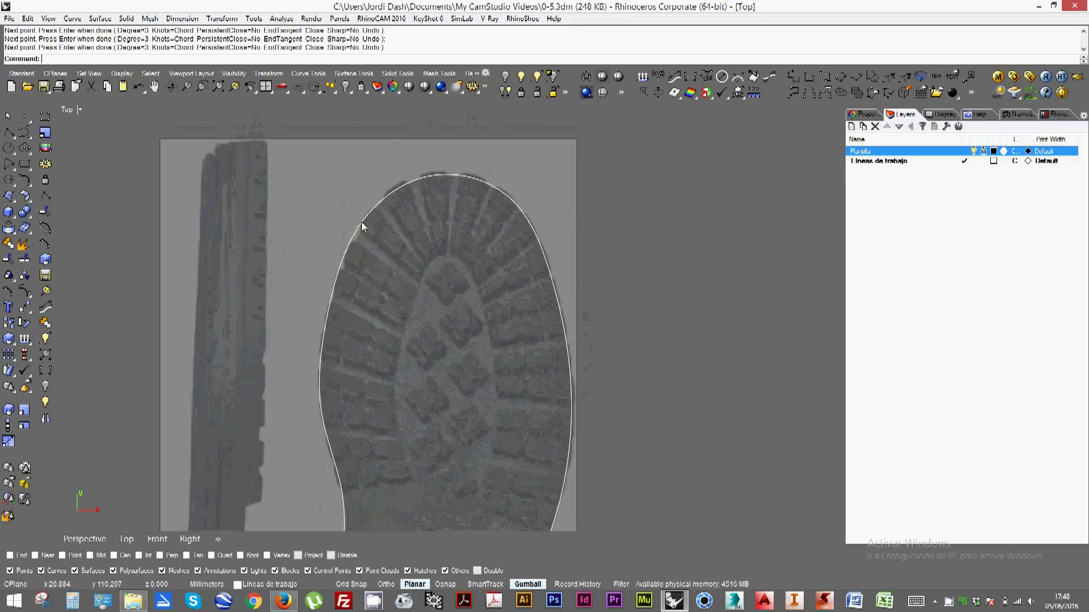
{"action": "left_click", "coordinate": [362, 223]}
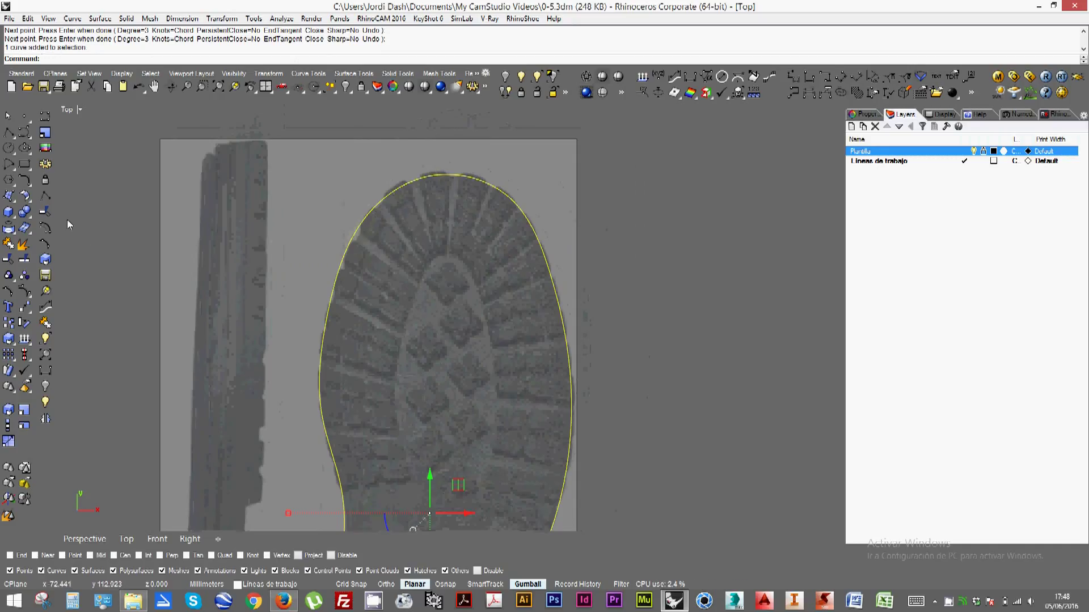
{"action": "left_click", "coordinate": [45, 247]}
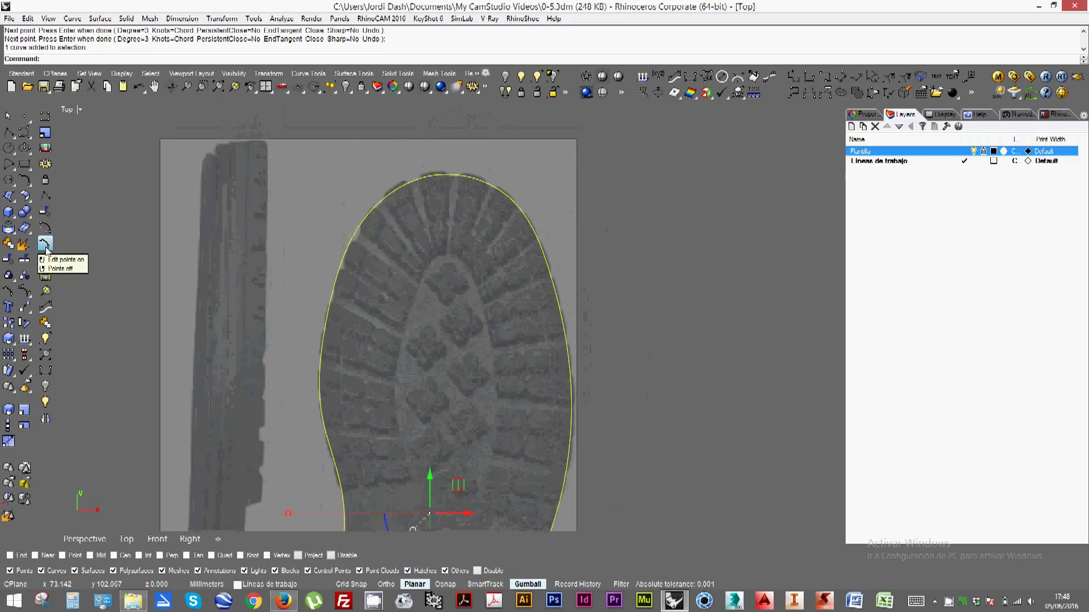
Nudge the outline's edit points at the toe tip and on the toe's left shoulder to fit the sole picture
{"action": "left_click", "coordinate": [364, 221]}
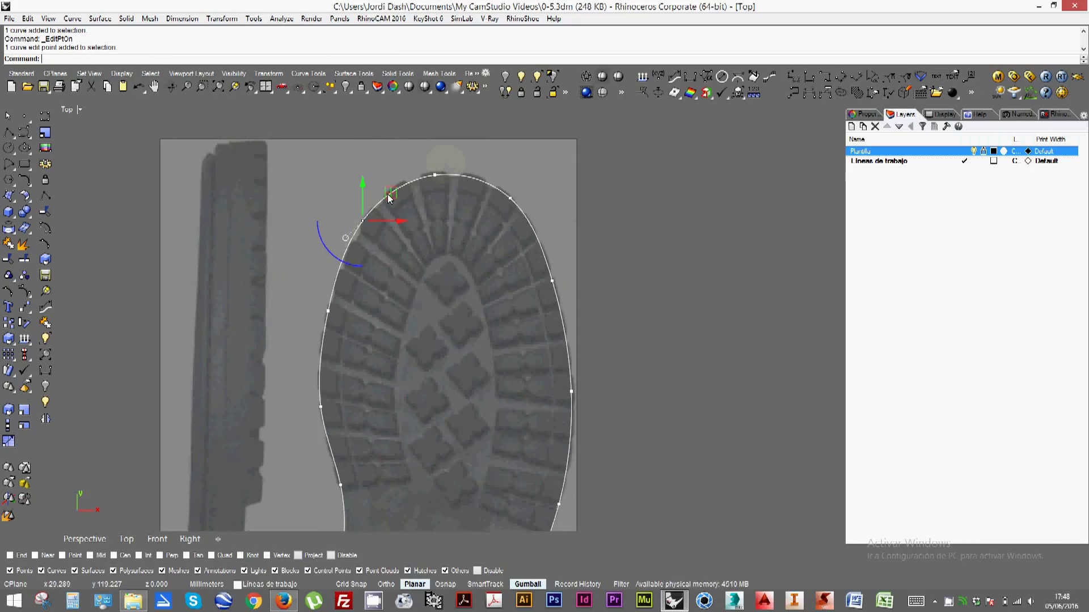
{"action": "left_click_drag", "start_coordinate": [389, 194], "coordinate": [392, 201]}
{"action": "left_click", "coordinate": [435, 175]}
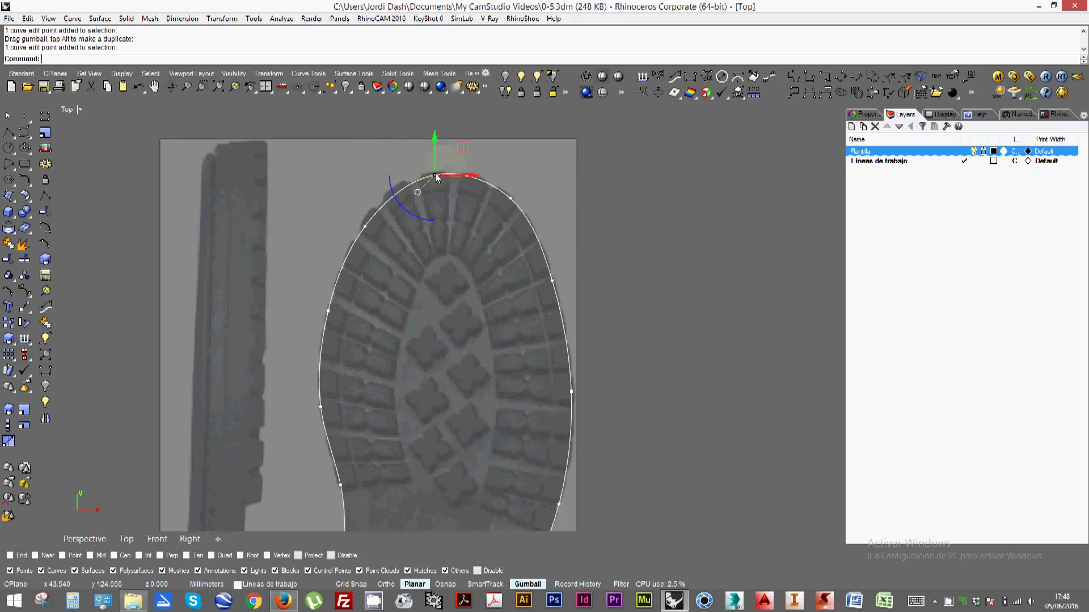
{"action": "left_click_drag", "start_coordinate": [460, 147], "coordinate": [453, 153]}
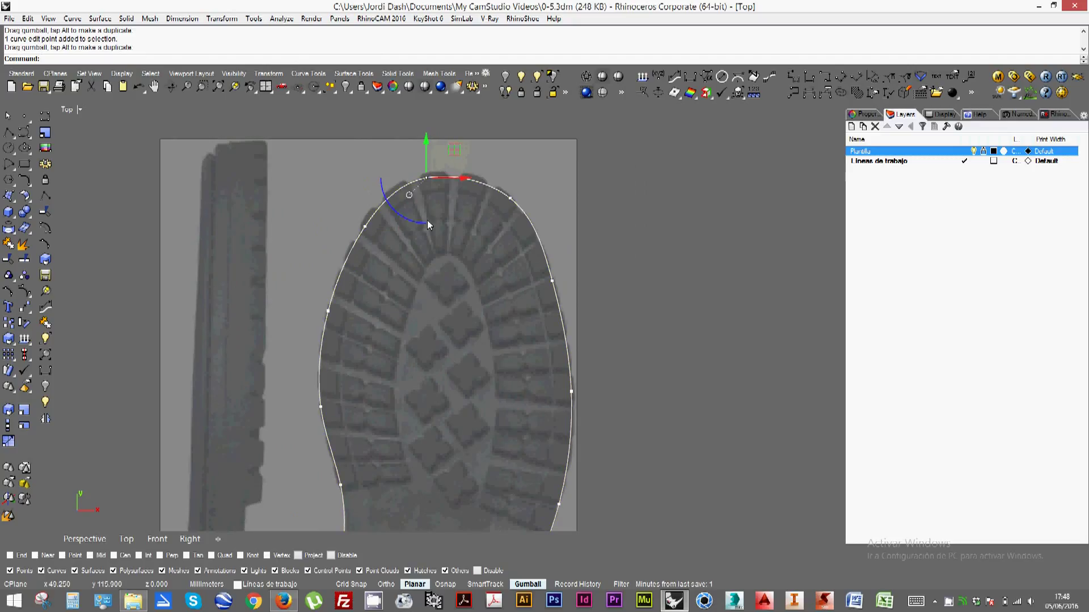
{"action": "left_click", "coordinate": [365, 227]}
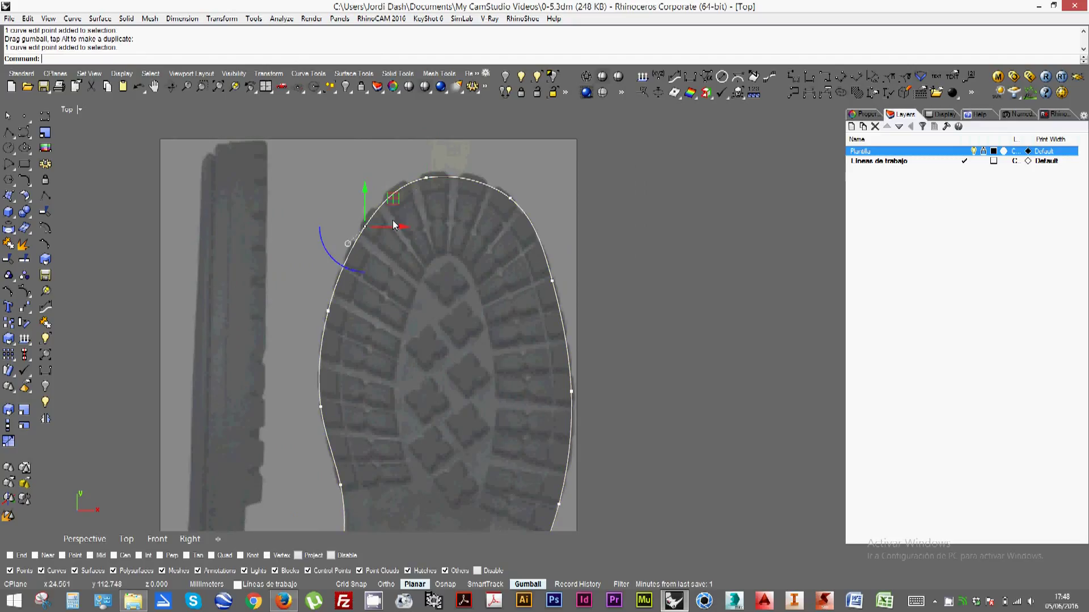
{"action": "left_click_drag", "start_coordinate": [398, 227], "coordinate": [402, 227]}
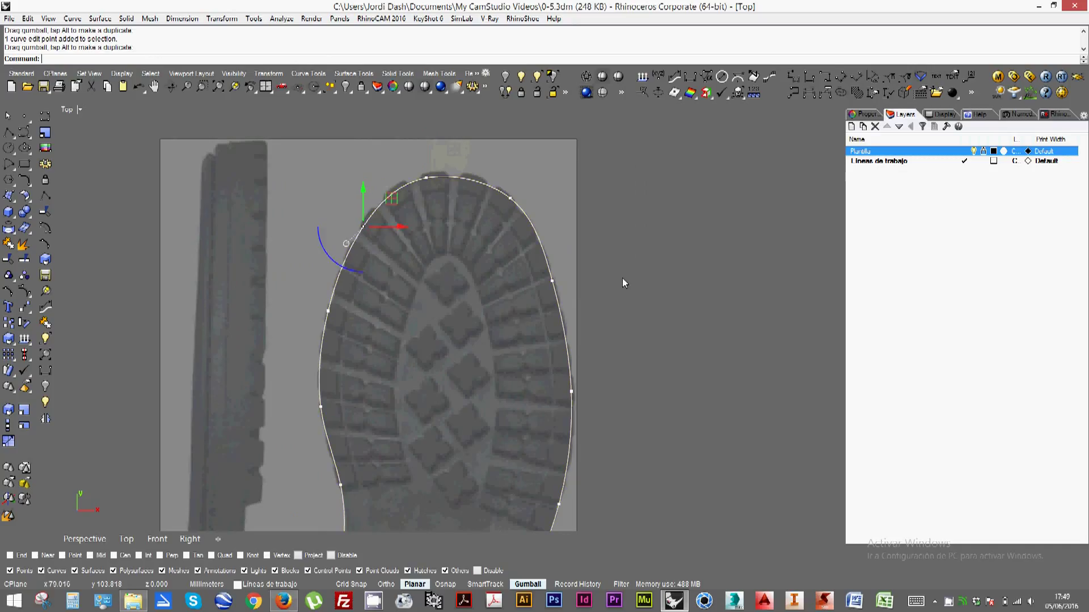
Shift the edit point on the toe's right shoulder slightly in the vertical direction to match the picture's edge, then deselect it
{"action": "left_click", "coordinate": [510, 199]}
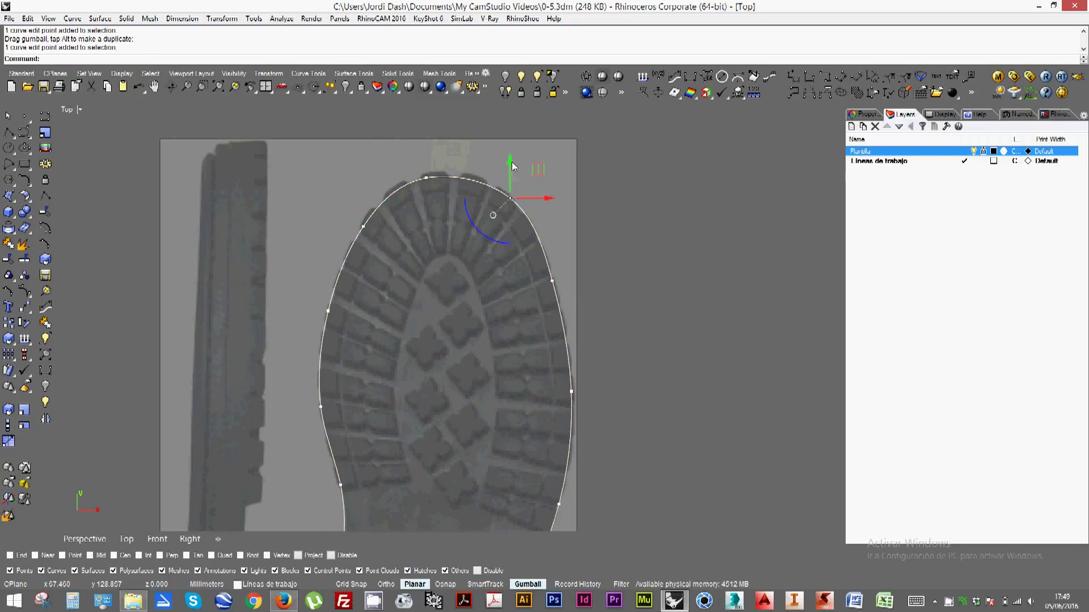
{"action": "left_click_drag", "start_coordinate": [512, 175], "coordinate": [511, 170]}
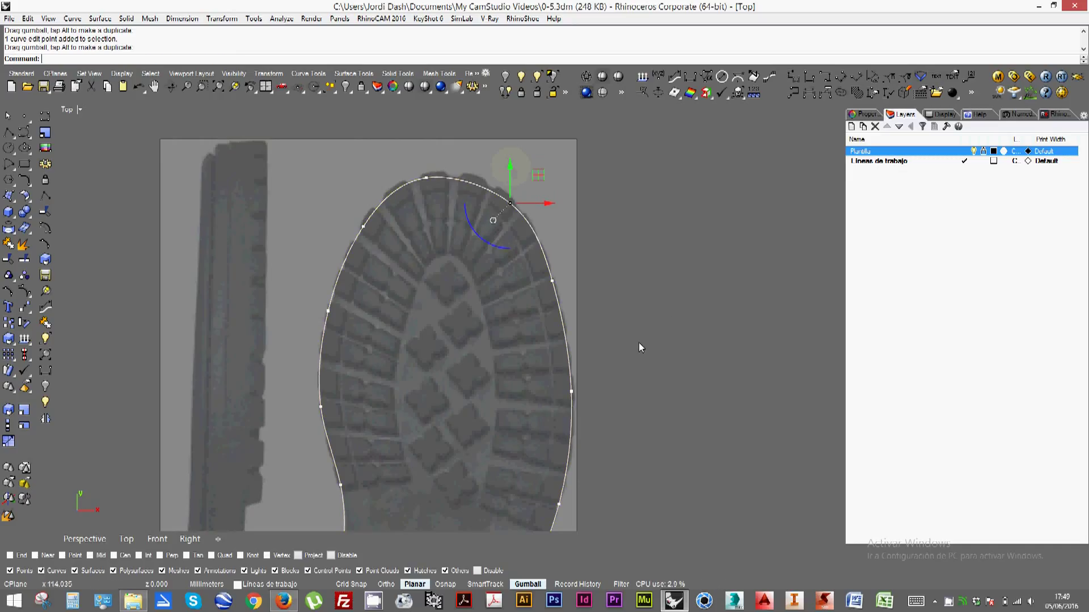
{"action": "left_click", "coordinate": [638, 343]}
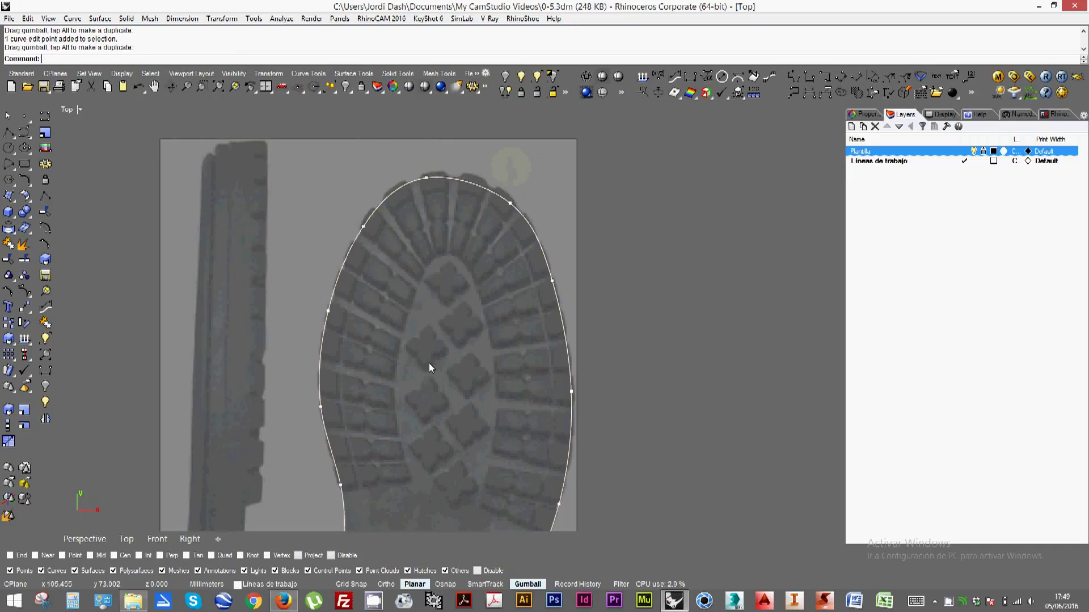
{"action": "left_click", "coordinate": [511, 202]}
{"action": "left_click_drag", "start_coordinate": [510, 168], "coordinate": [511, 166]}
{"action": "left_click", "coordinate": [639, 206]}
{"action": "scroll", "coordinate": [460, 347], "scroll_direction": "down", "scroll_amount": 3}
{"action": "scroll", "coordinate": [460, 347], "scroll_direction": "down", "scroll_amount": 2}
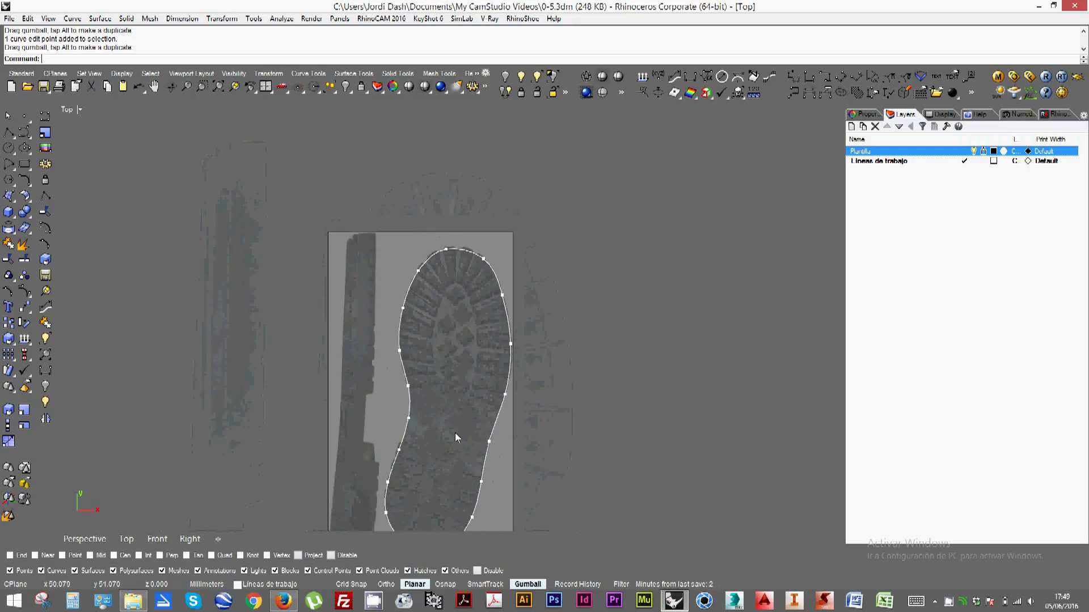
Check the traced outline's fit from the heel up to the toe and turn off its edit points
{"action": "right_click_drag", "start_coordinate": [454, 433], "coordinate": [457, 321]}
{"action": "scroll", "coordinate": [433, 337], "scroll_direction": "up", "scroll_amount": 2}
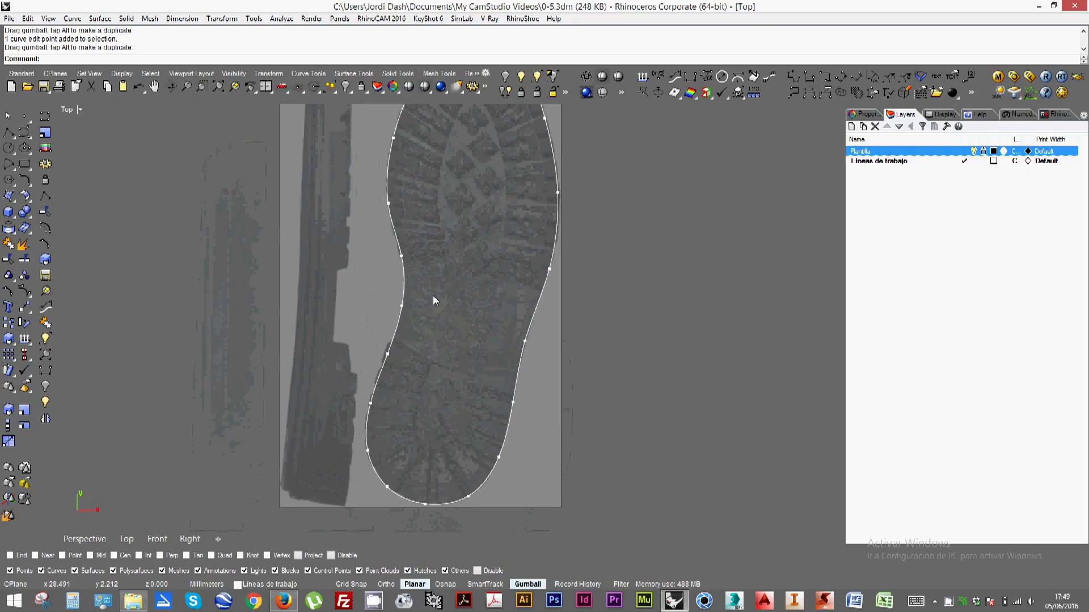
{"action": "scroll", "coordinate": [403, 356], "scroll_direction": "up", "scroll_amount": 2}
{"action": "right_click_drag", "start_coordinate": [400, 297], "coordinate": [397, 370]}
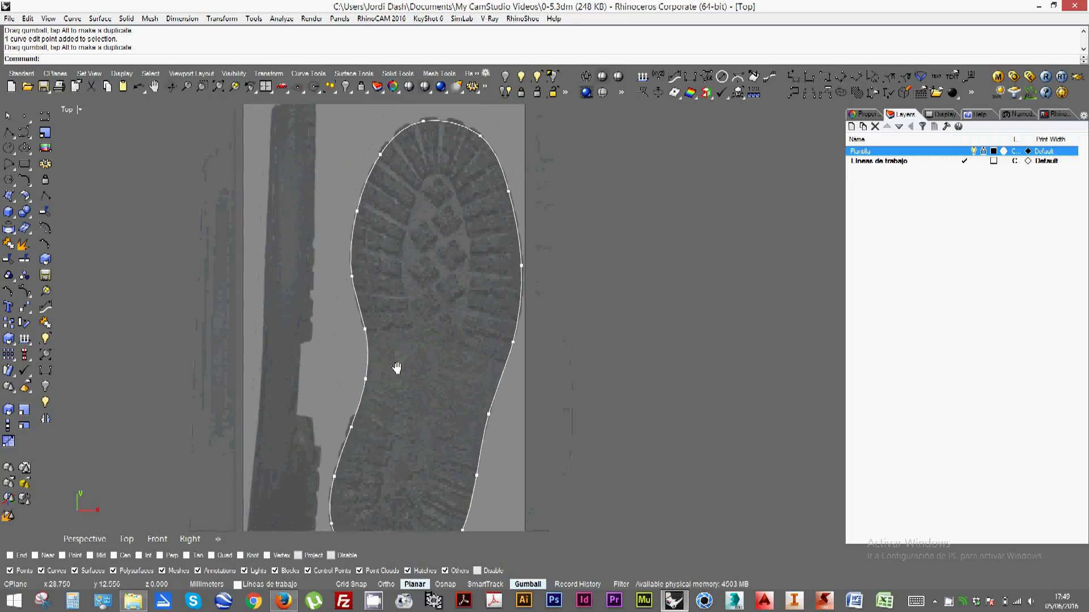
{"action": "key", "text": "Escape"}
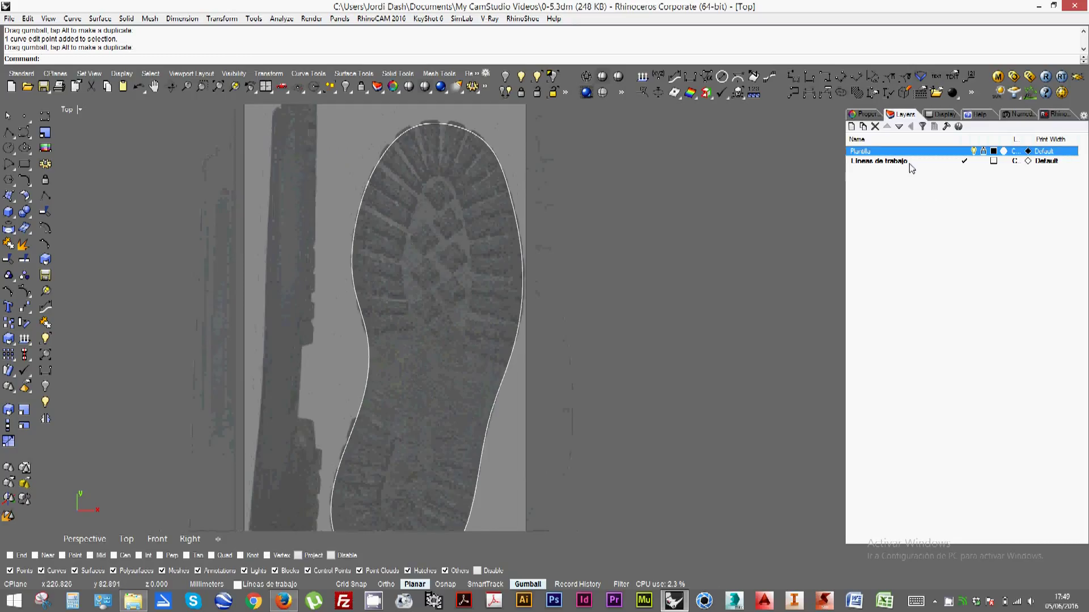
{"action": "left_click", "coordinate": [508, 182]}
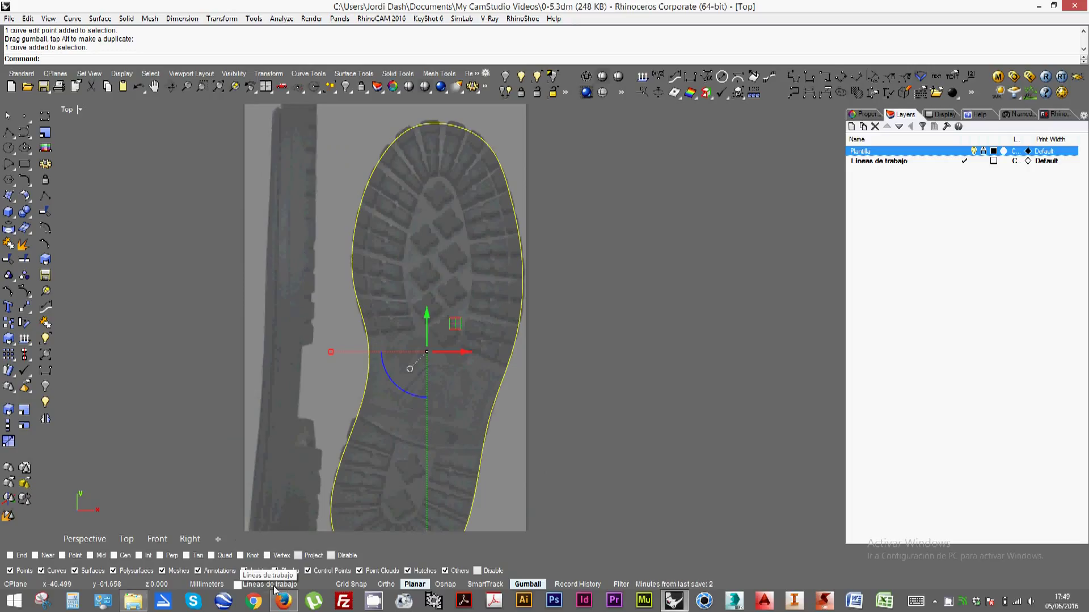
{"action": "left_click", "coordinate": [637, 207]}
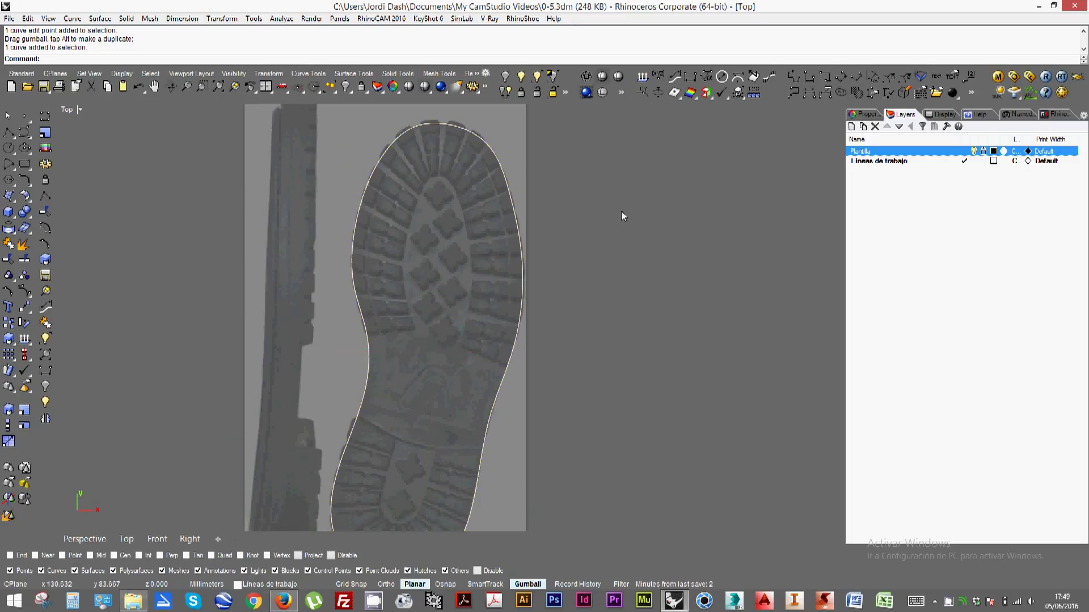
{"action": "right_click_drag", "start_coordinate": [357, 253], "coordinate": [328, 275]}
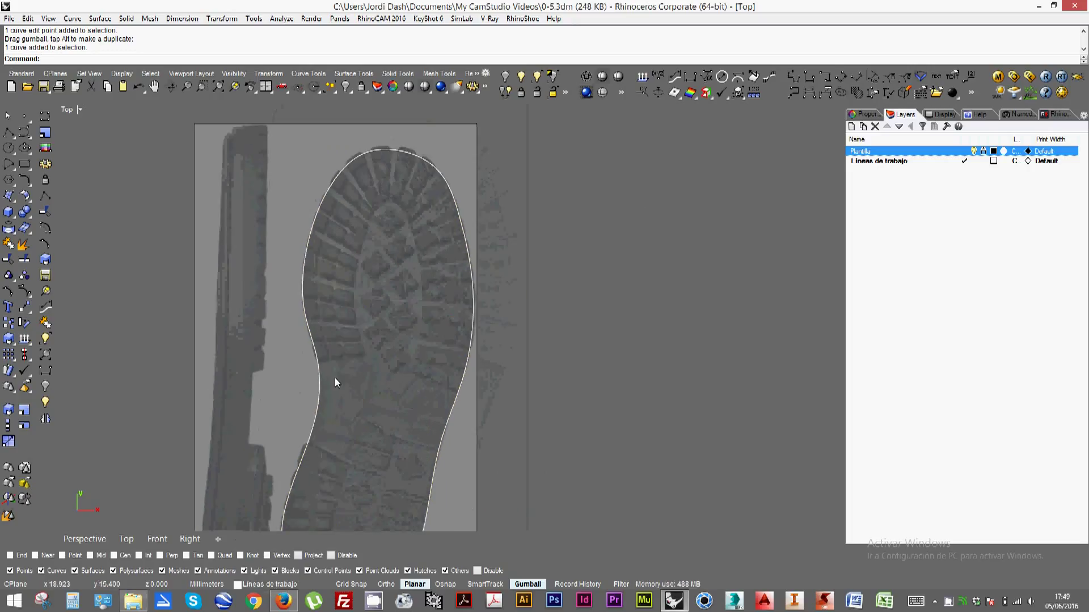
{"action": "right_click_drag", "start_coordinate": [342, 331], "coordinate": [334, 263]}
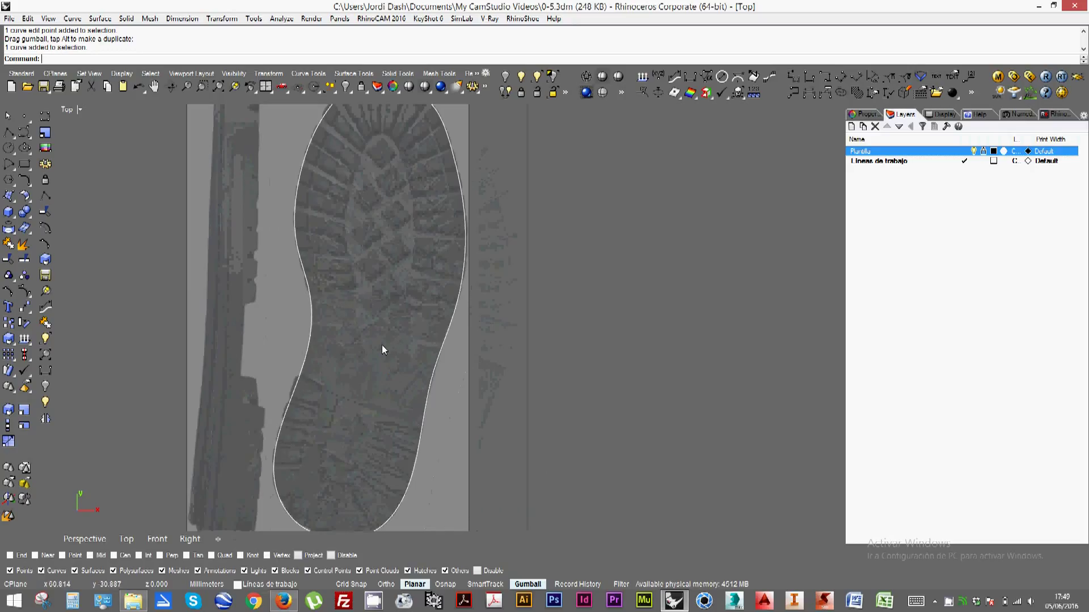
{"action": "mouse_move", "coordinate": [382, 345]}
{"action": "right_mouse_down"}
{"action": "mouse_move", "coordinate": [380, 289]}
{"action": "mouse_move", "coordinate": [374, 331]}
{"action": "right_mouse_up"}
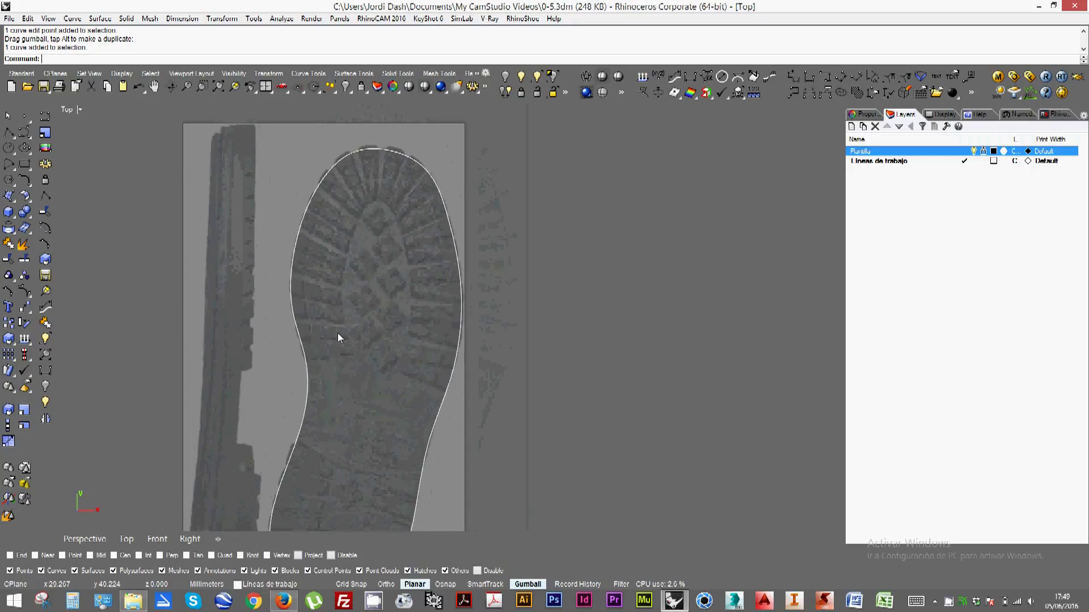
Offset the traced sole outline inward by about 5.17 mm with the ThroughPoint option, picking a point on the toe's left tread blocks
{"action": "left_click", "coordinate": [307, 363]}
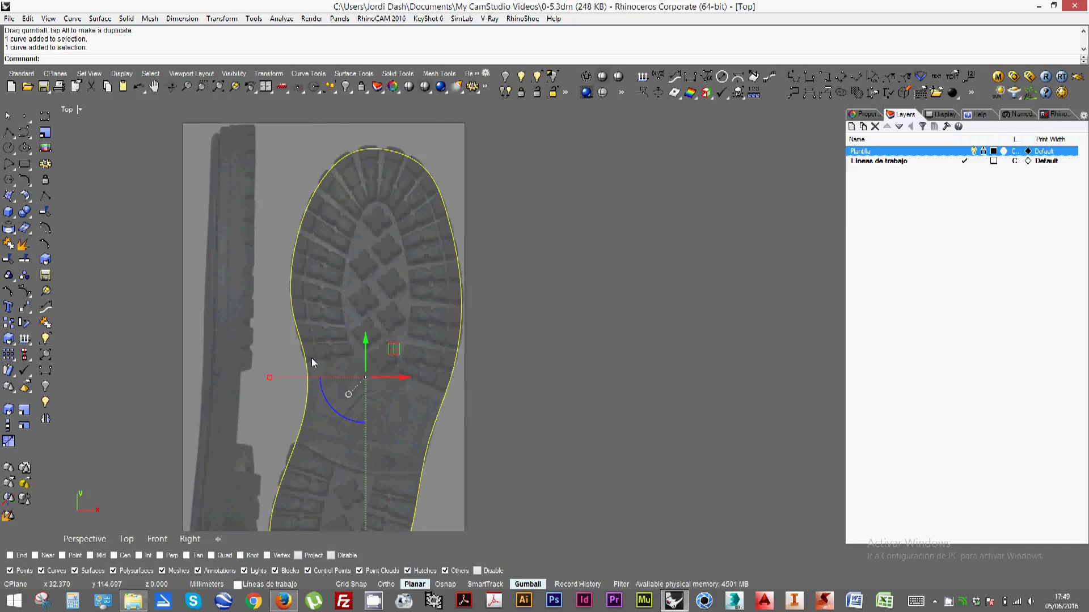
{"action": "scroll", "coordinate": [318, 336], "scroll_direction": "up", "scroll_amount": 3}
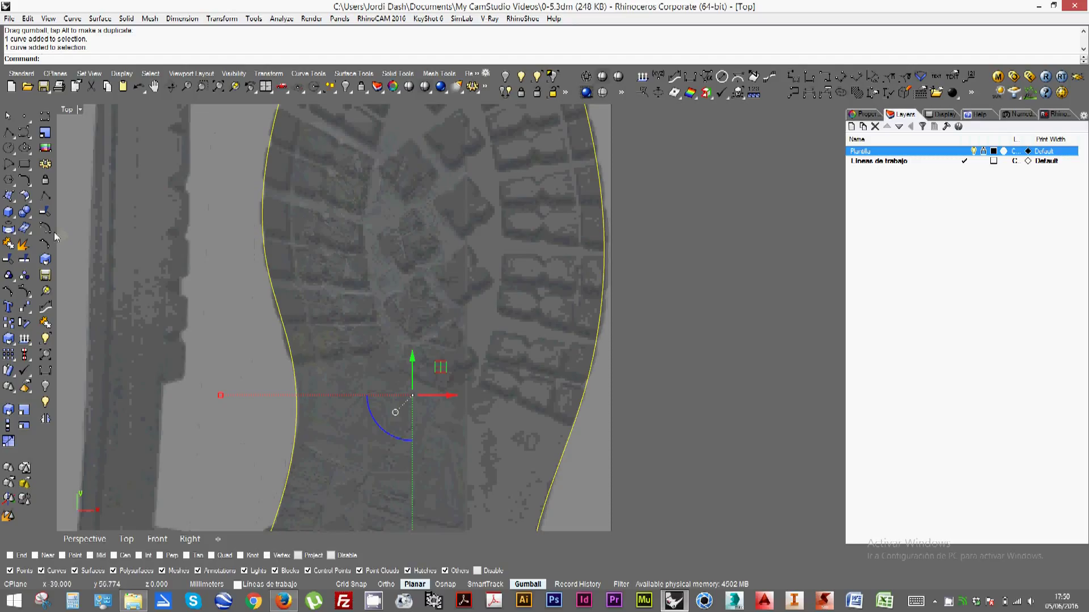
{"action": "scroll", "coordinate": [348, 308], "scroll_direction": "down", "scroll_amount": 2}
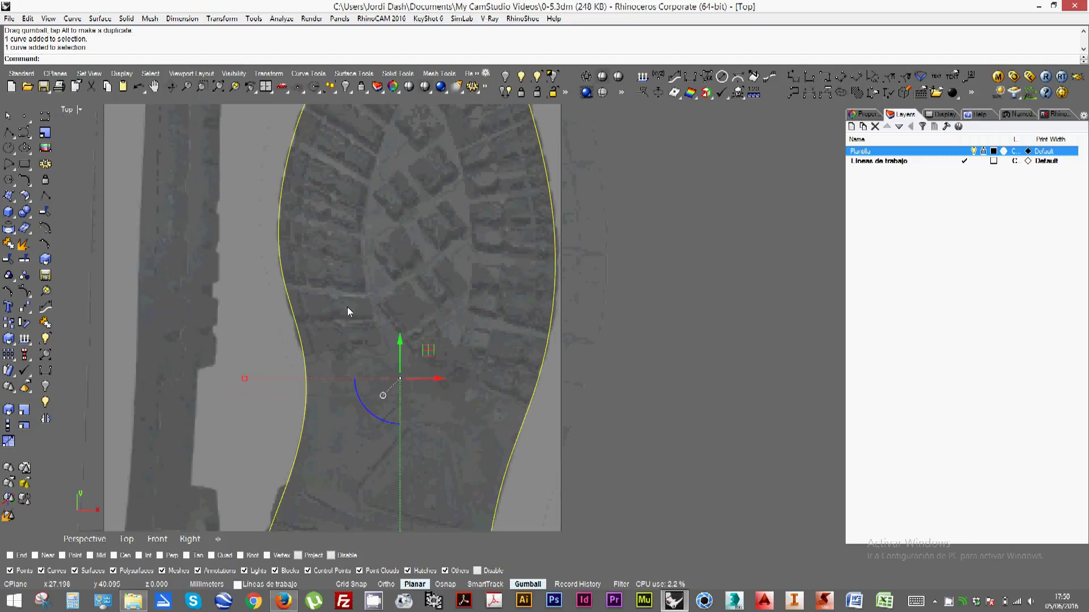
{"action": "right_click_drag", "start_coordinate": [350, 307], "coordinate": [336, 362]}
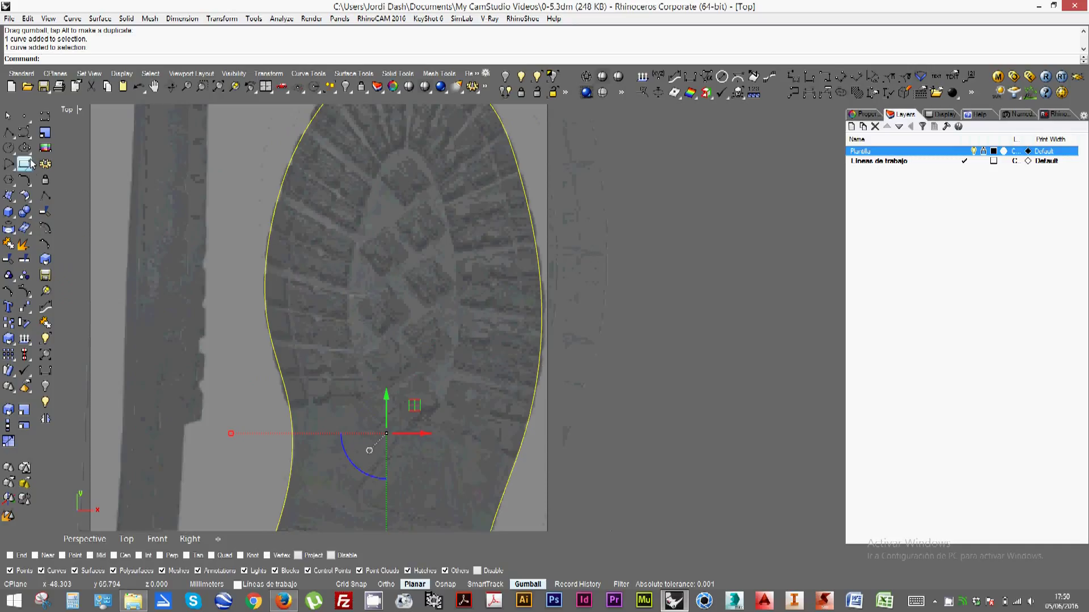
{"action": "left_click", "coordinate": [28, 183]}
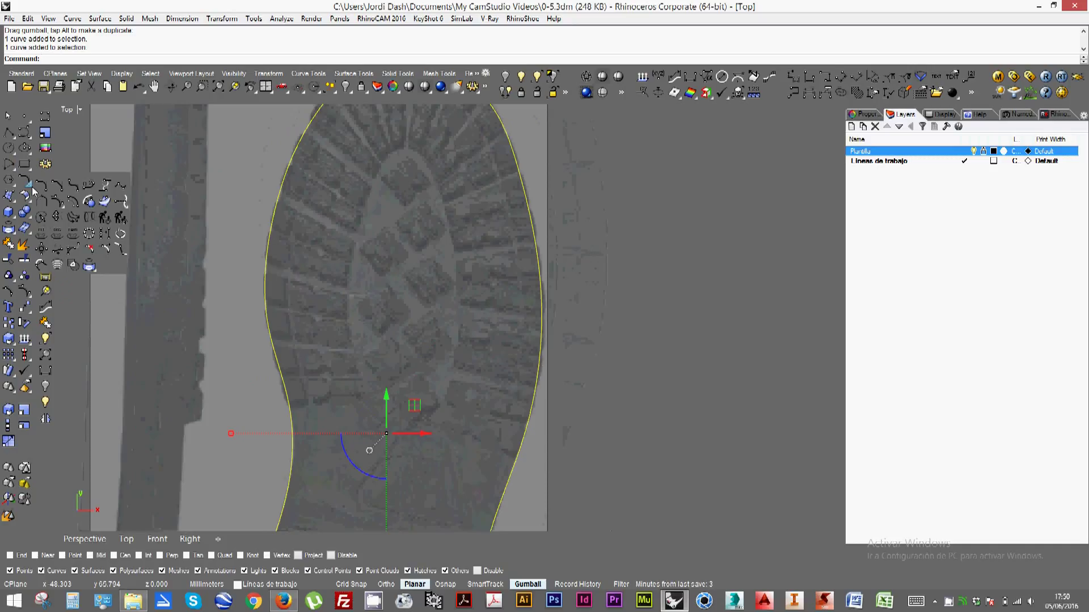
{"action": "left_click", "coordinate": [73, 205]}
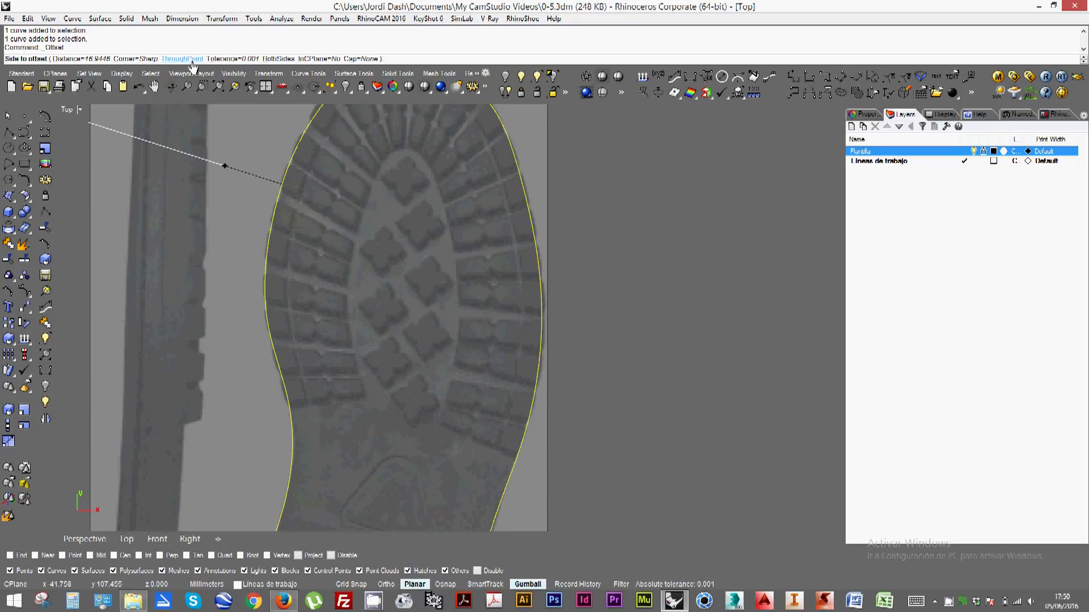
{"action": "left_click", "coordinate": [189, 59]}
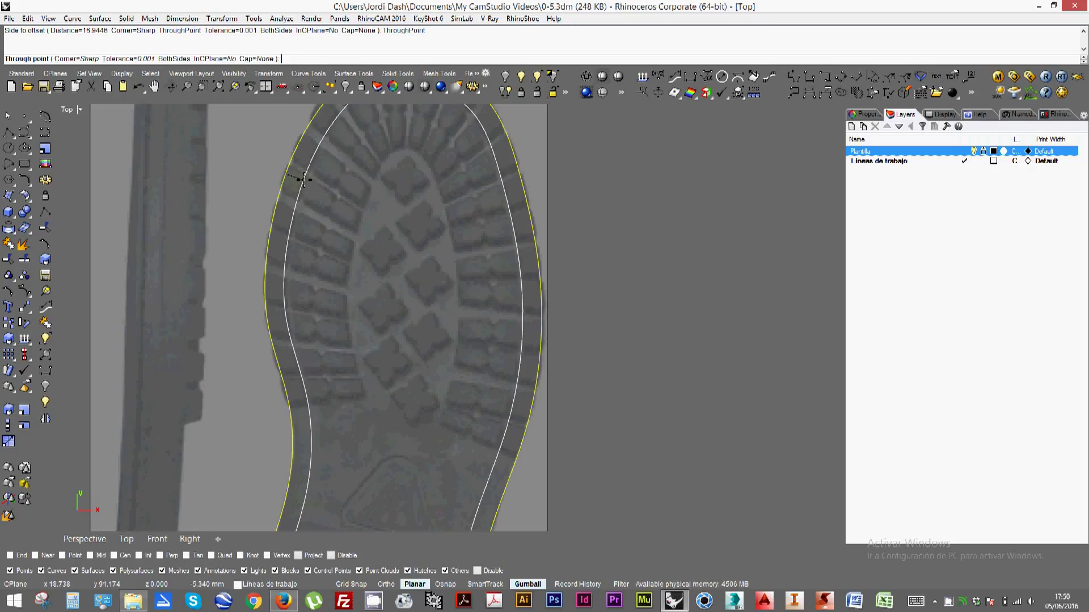
{"action": "left_click", "coordinate": [305, 180]}
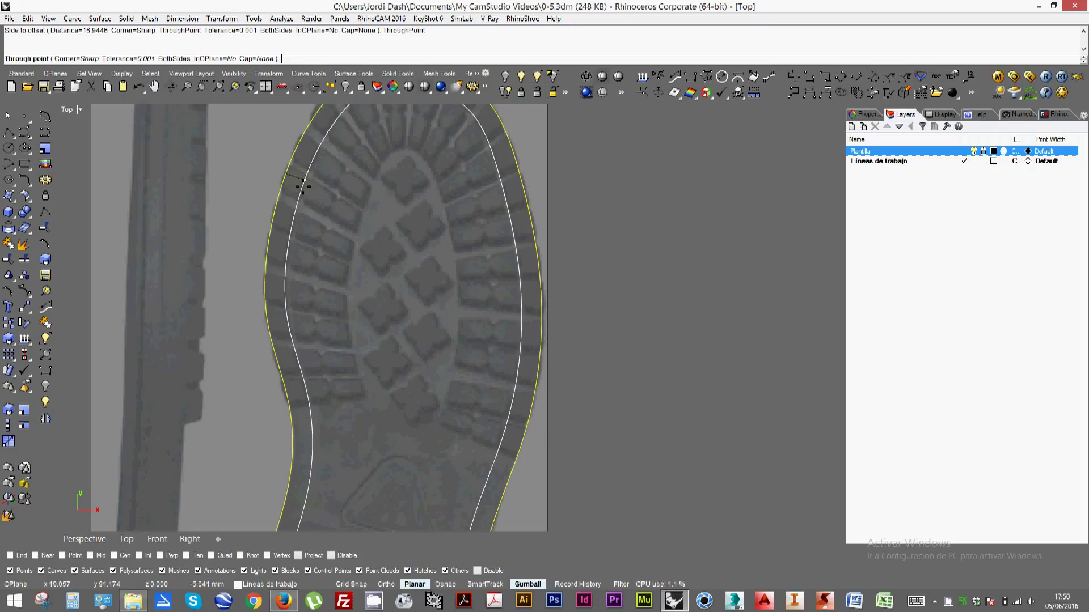
{"action": "right_click_drag", "start_coordinate": [305, 179], "coordinate": [299, 227]}
{"action": "right_click", "coordinate": [299, 227]}
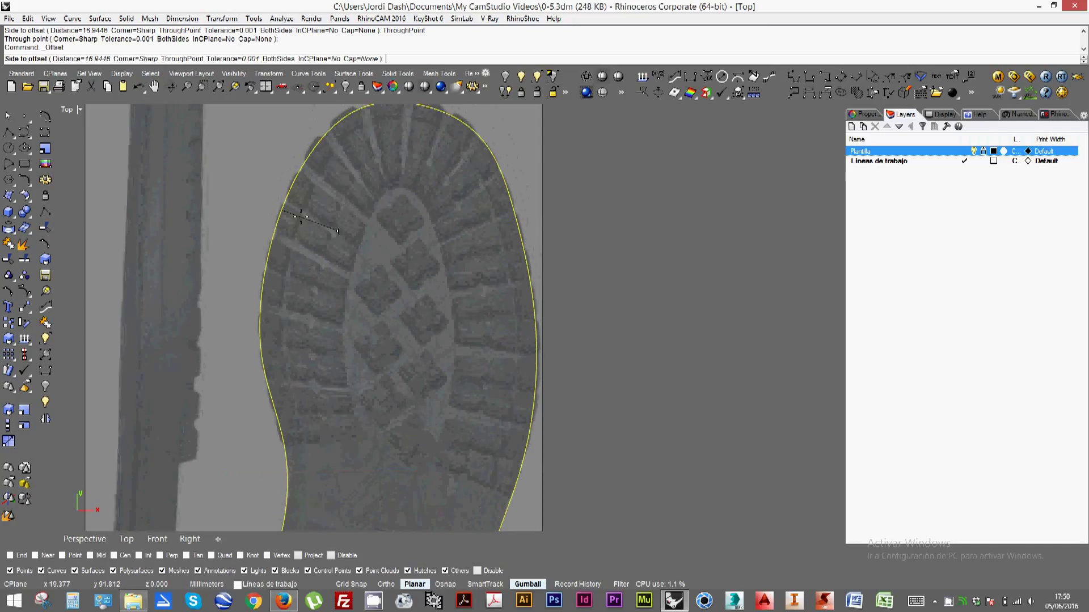
{"action": "left_click", "coordinate": [181, 59]}
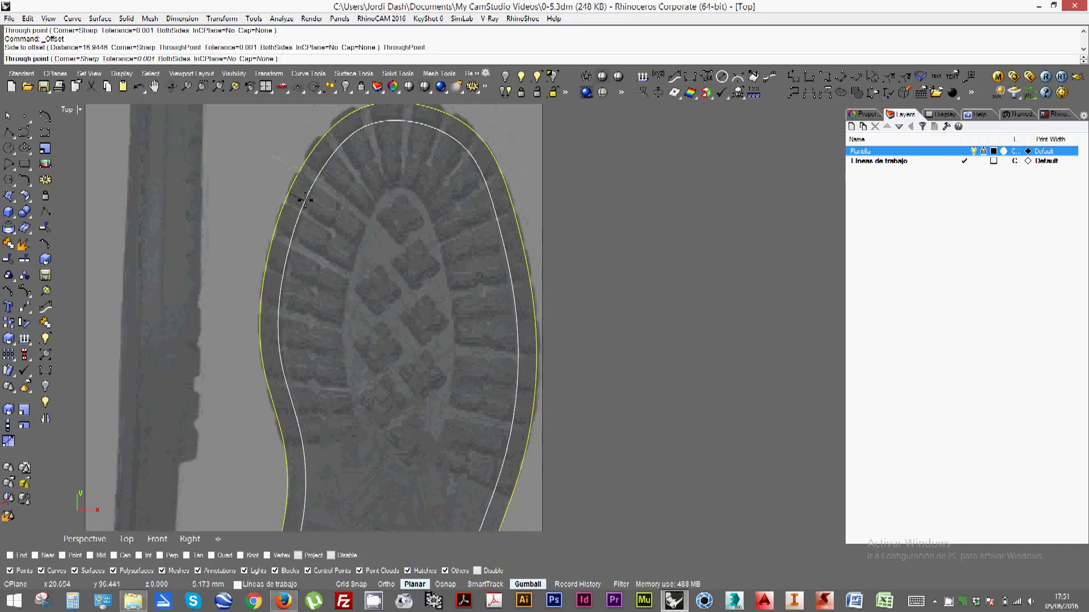
{"action": "left_click", "coordinate": [305, 200]}
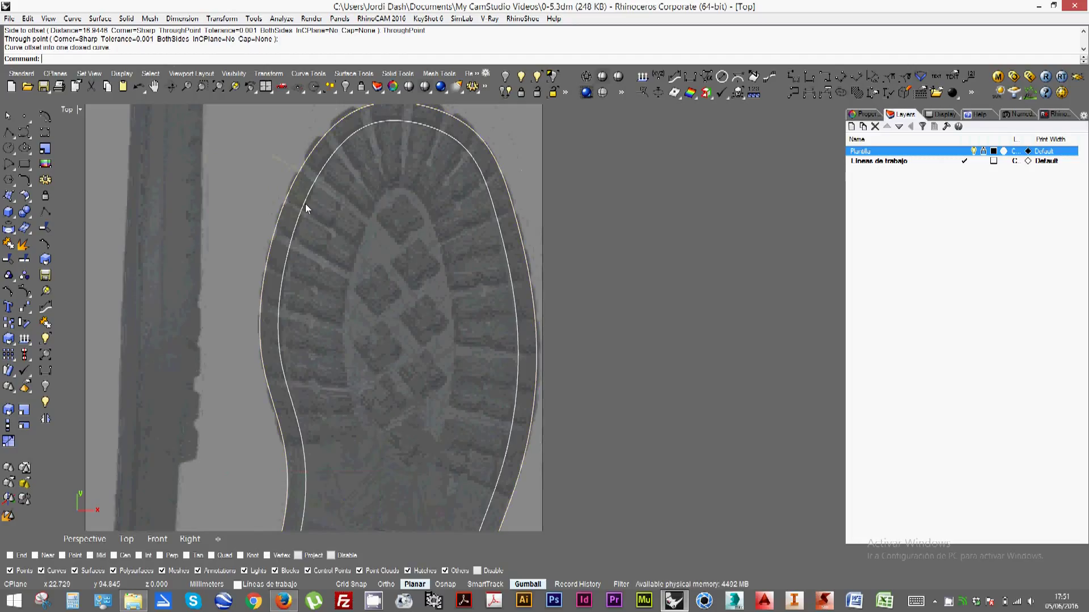
Offset the new inner curve inward again by about 1.33 mm, using the ThroughPoint option
{"action": "left_click", "coordinate": [305, 204]}
{"action": "key", "text": "Return"}
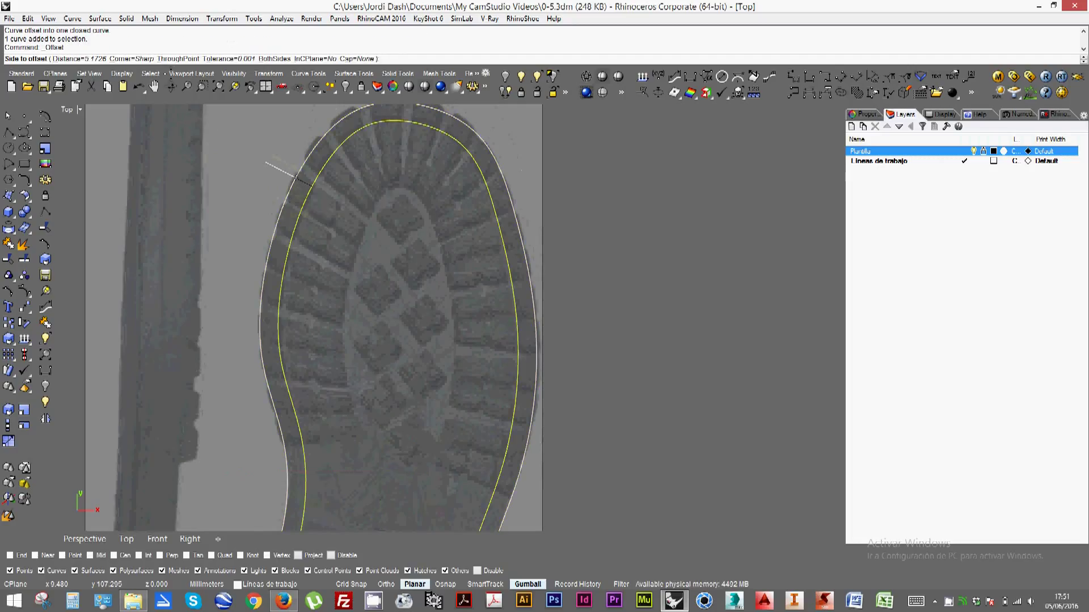
{"action": "scroll", "coordinate": [296, 177], "scroll_direction": "up", "scroll_amount": 8}
{"action": "type", "text": "t"}
{"action": "key", "text": "Return"}
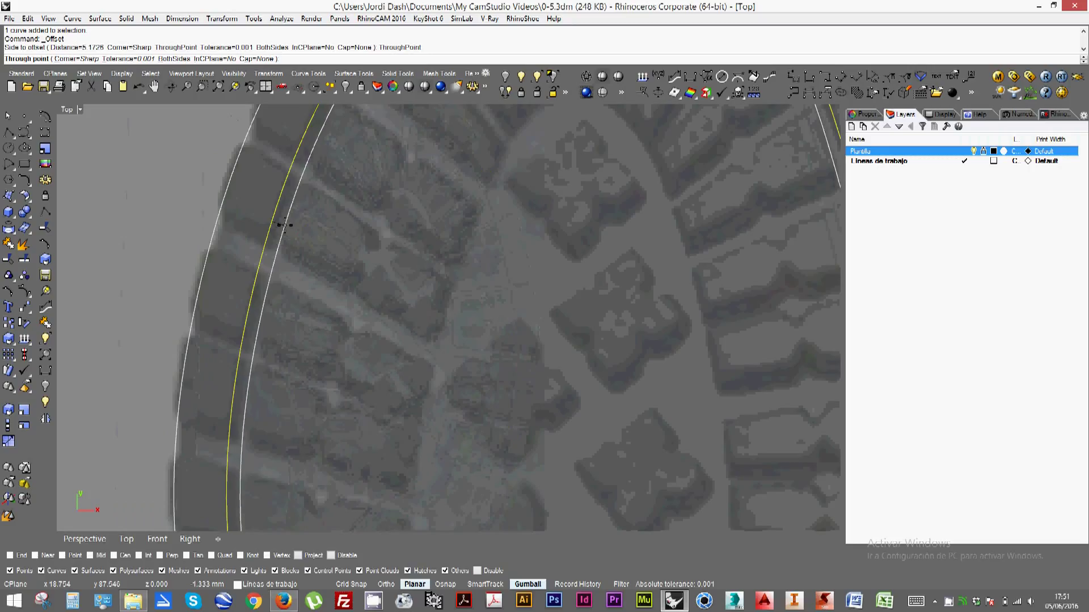
{"action": "left_click", "coordinate": [284, 226]}
{"action": "scroll", "coordinate": [290, 228], "scroll_direction": "down", "scroll_amount": 5}
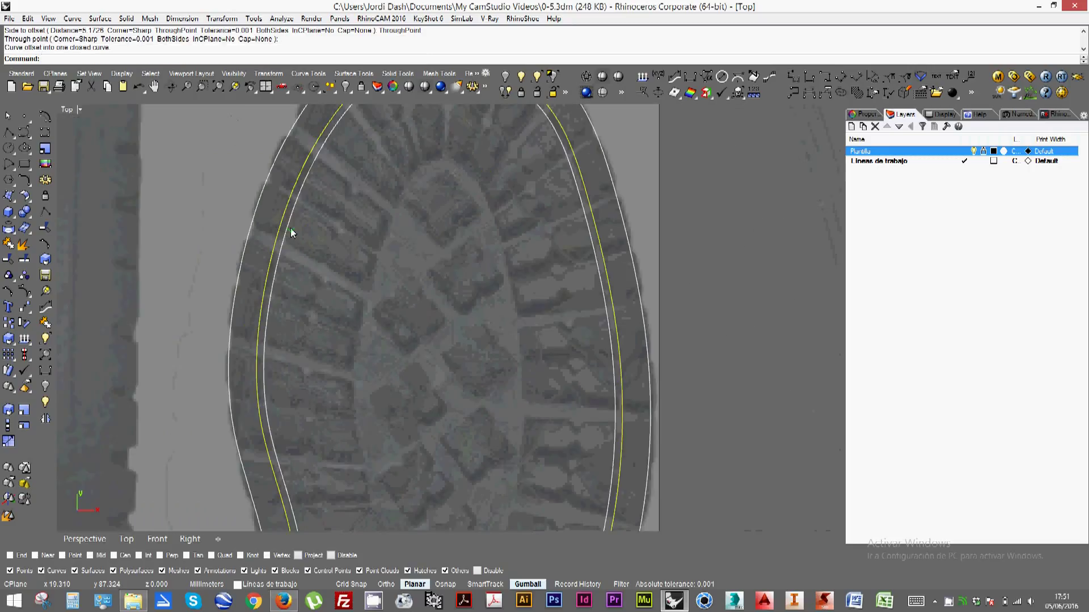
Offset the innermost curve inward by about 6.72 mm through a point in the middle of the left tread blocks
{"action": "right_click_drag", "start_coordinate": [322, 243], "coordinate": [291, 257]}
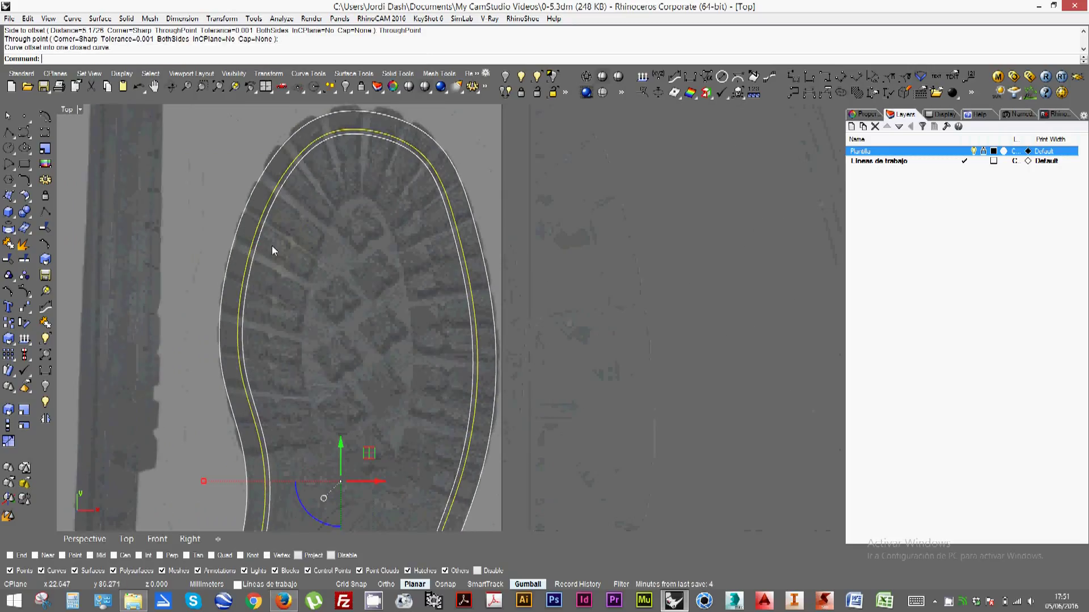
{"action": "left_click", "coordinate": [259, 240]}
{"action": "right_click", "coordinate": [290, 246]}
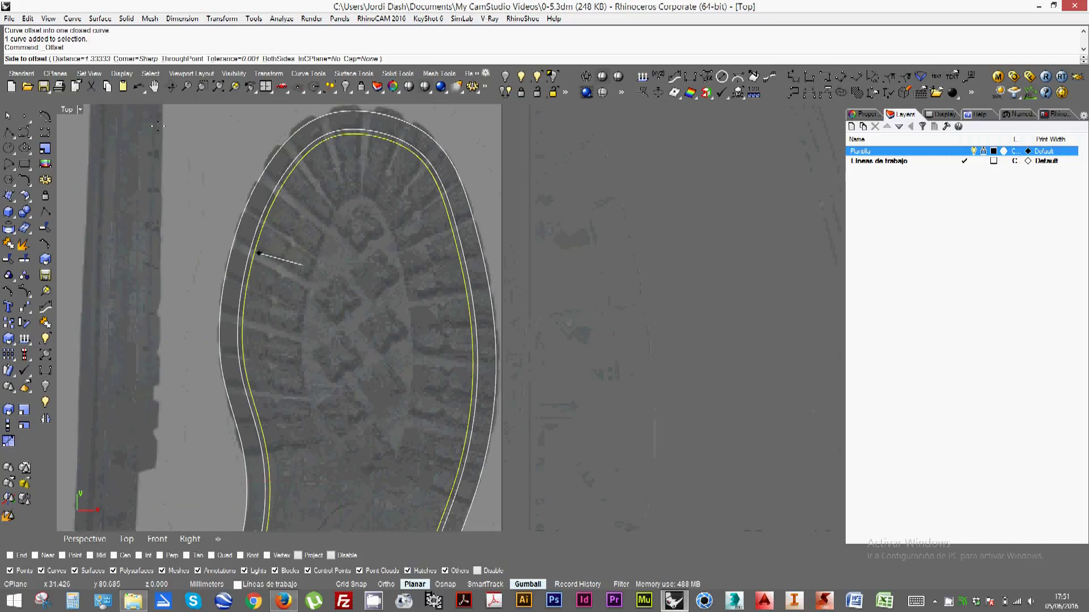
{"action": "left_click", "coordinate": [181, 59]}
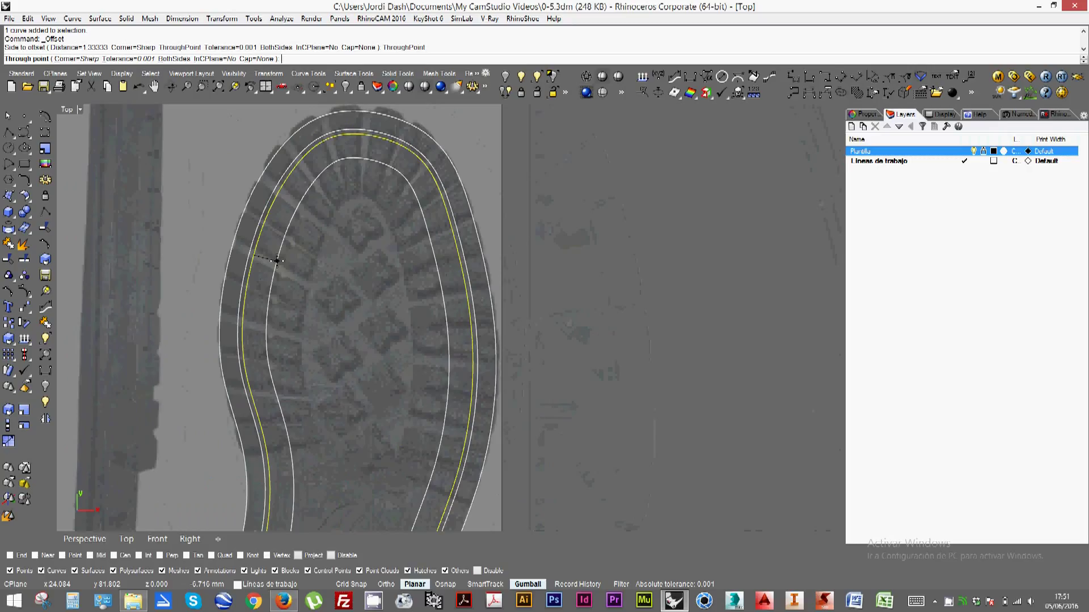
{"action": "left_click", "coordinate": [277, 259]}
{"action": "key", "text": "Escape"}
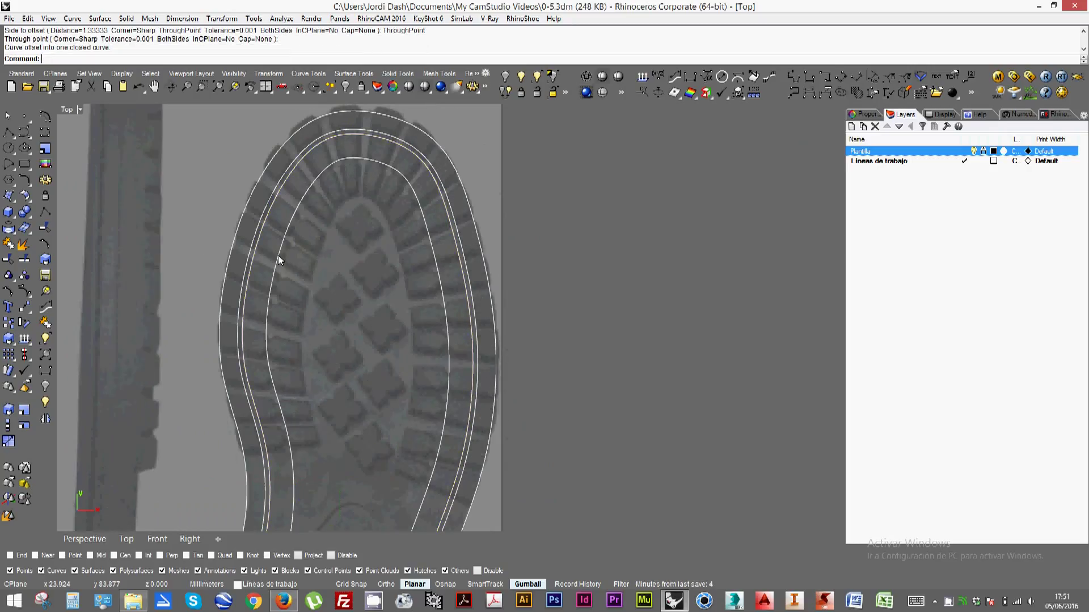
Offset the newest curve inward by about 10.35 mm through a point on the inner edge of the tread blocks
{"action": "left_click", "coordinate": [278, 259]}
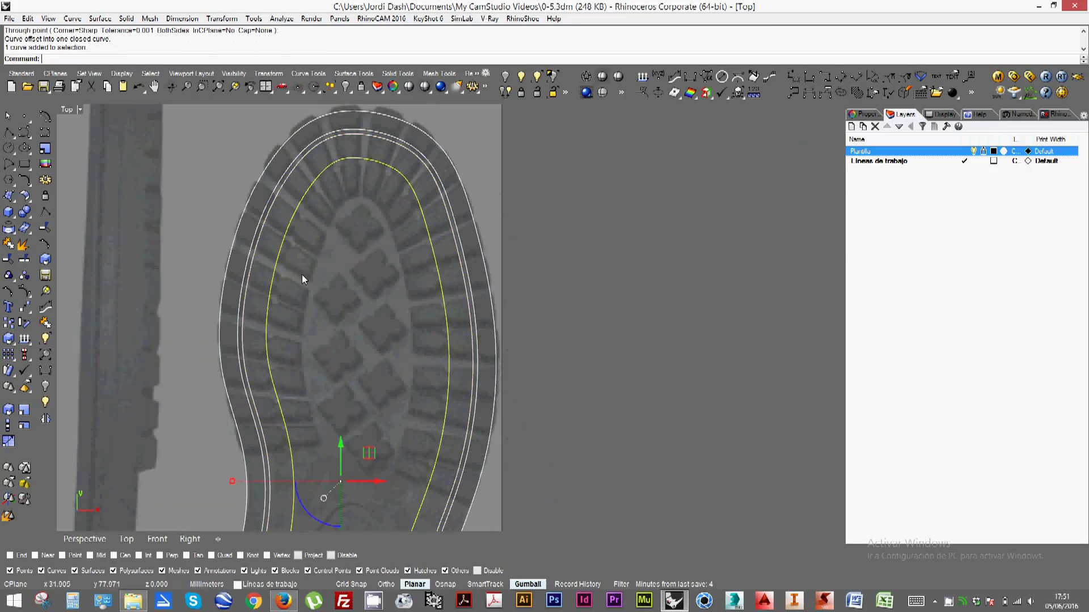
{"action": "right_click", "coordinate": [296, 271]}
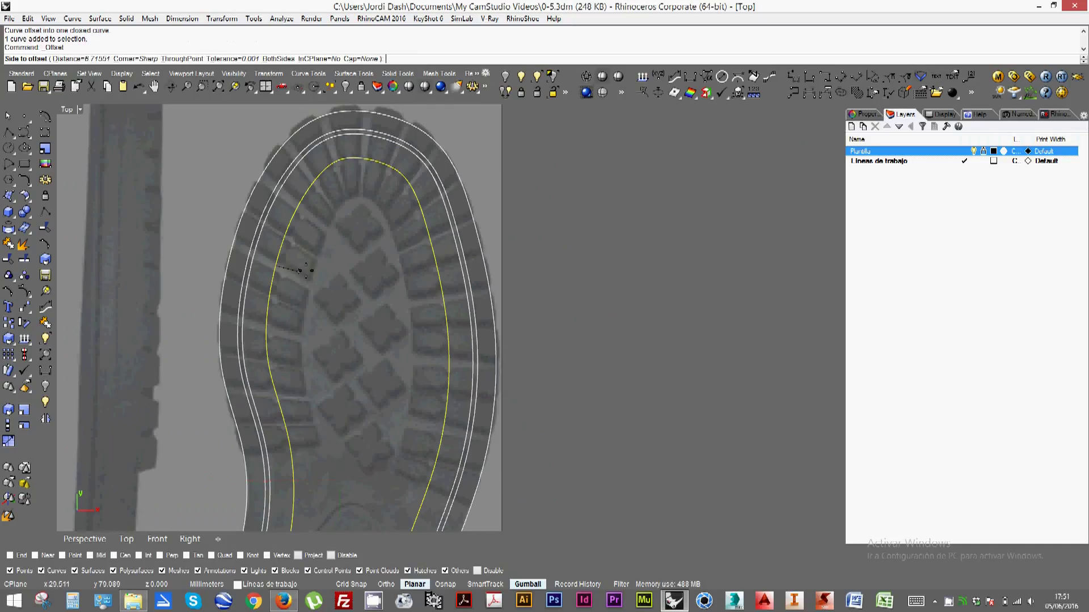
{"action": "left_click", "coordinate": [175, 59]}
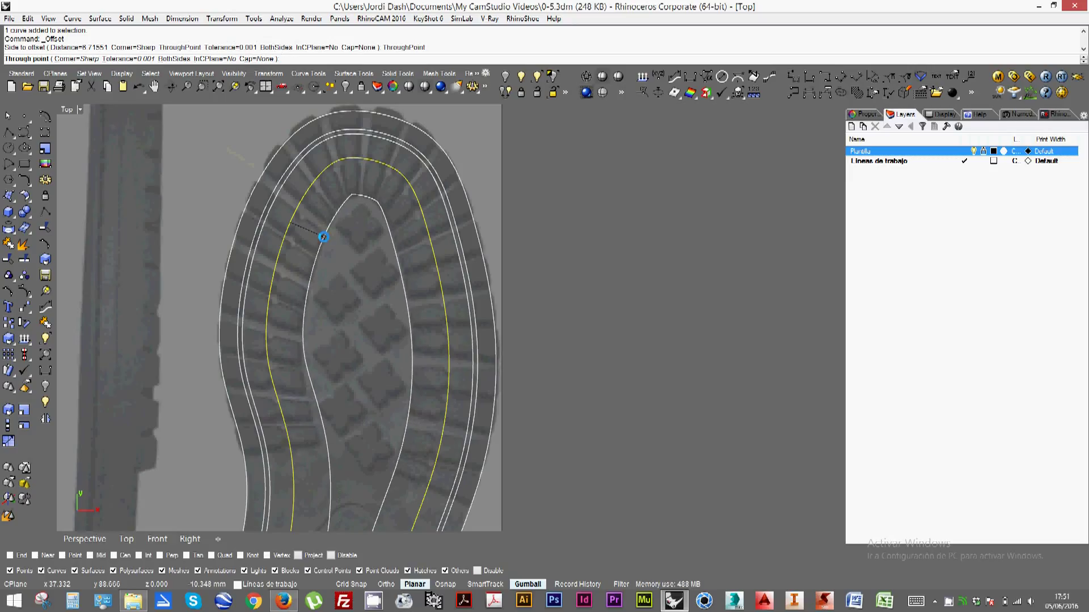
{"action": "left_click", "coordinate": [305, 284]}
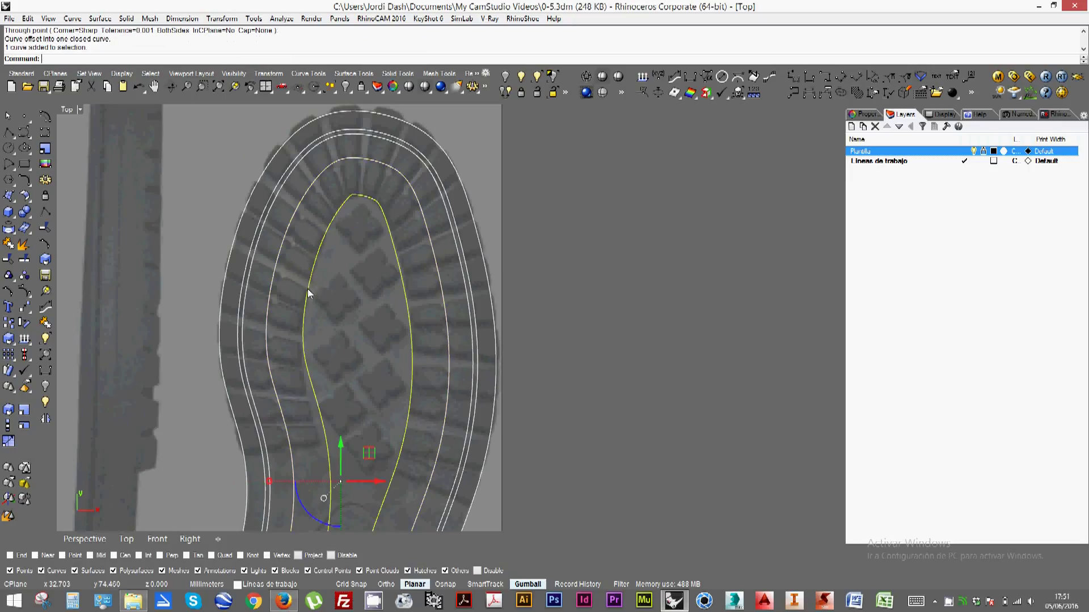
Turn on the edit points of the innermost offset curve around the central tread pattern
{"action": "key", "text": "Down"}
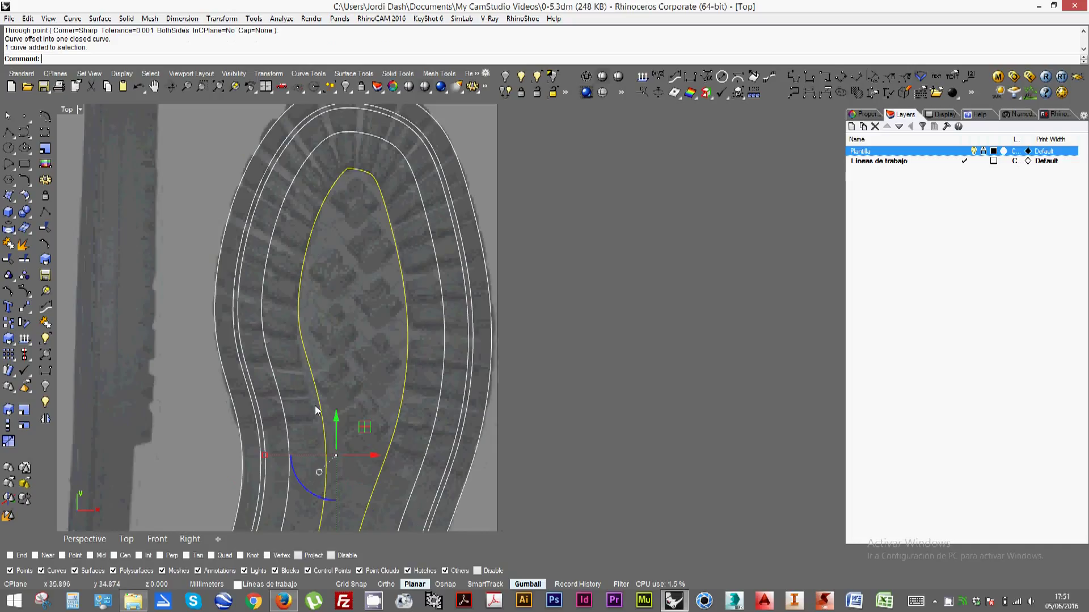
{"action": "key", "text": "Up"}
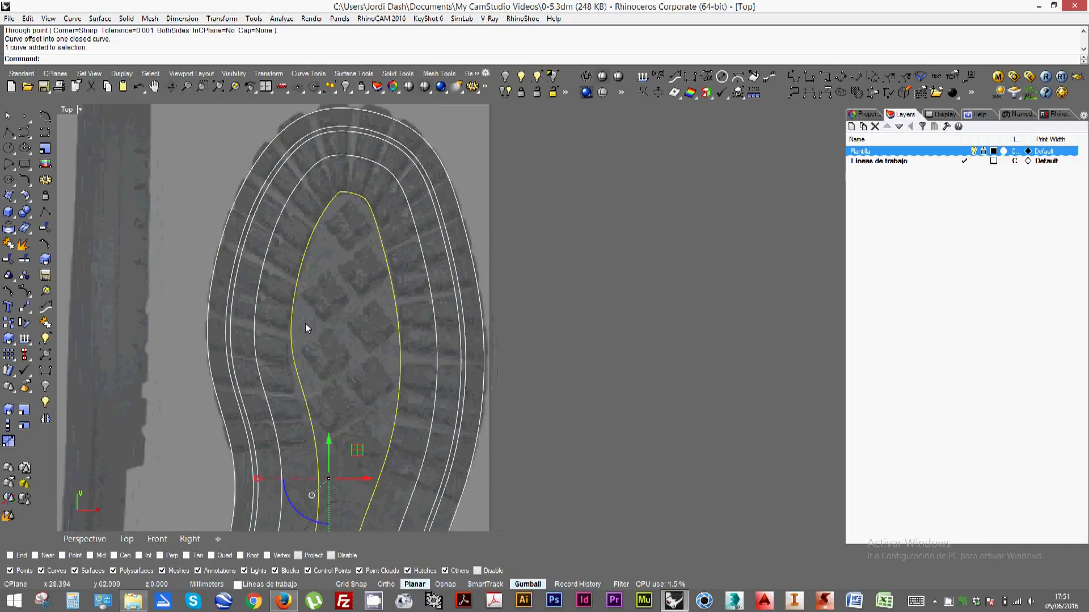
{"action": "key", "text": "Escape"}
{"action": "left_click", "coordinate": [292, 314]}
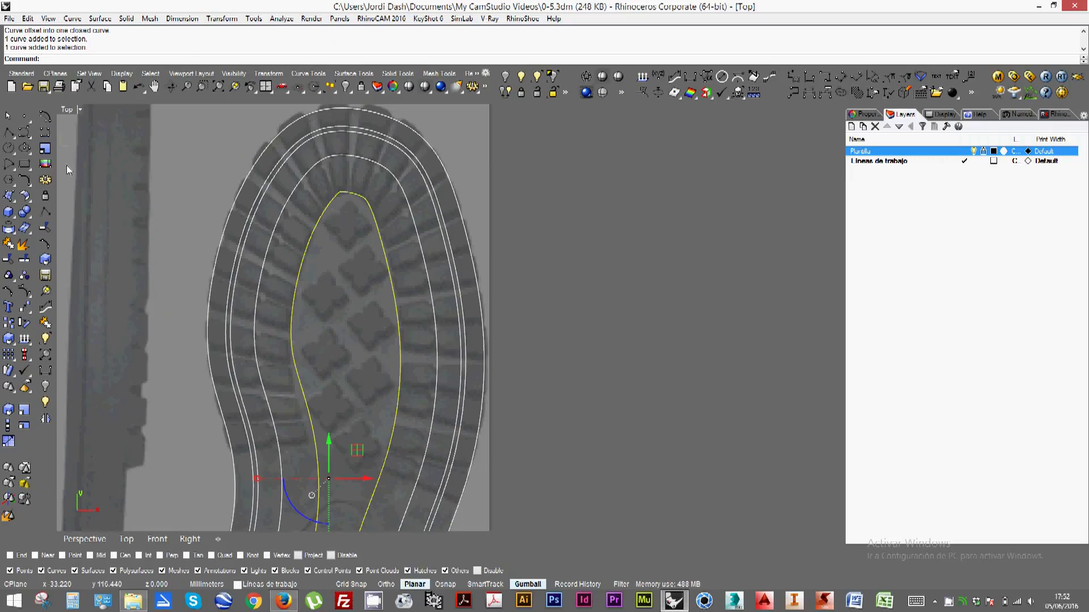
{"action": "left_click", "coordinate": [44, 244]}
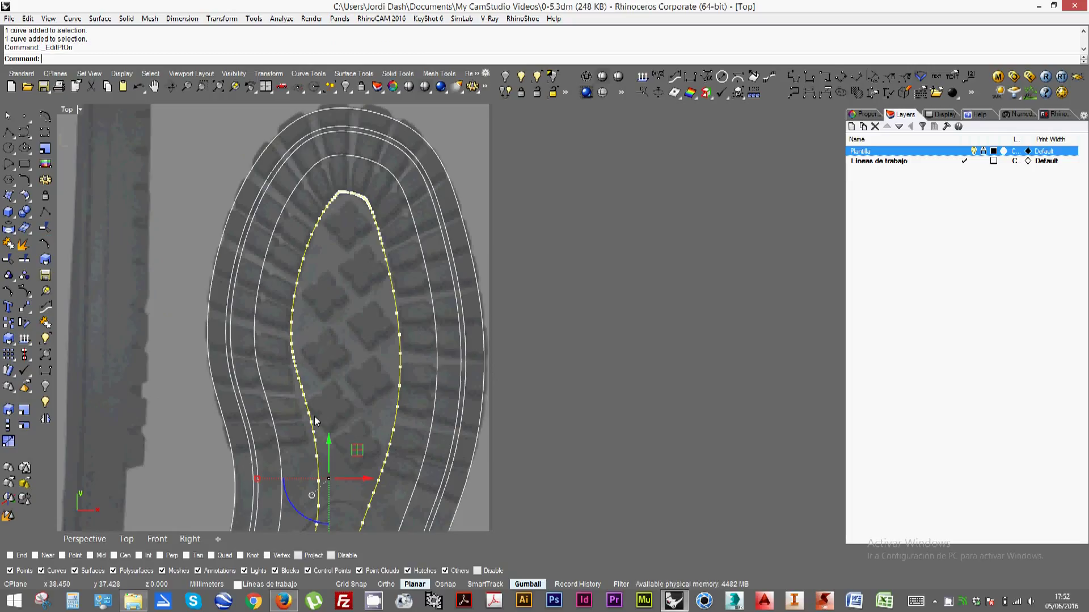
{"action": "scroll", "coordinate": [315, 421], "scroll_direction": "up", "scroll_amount": 4}
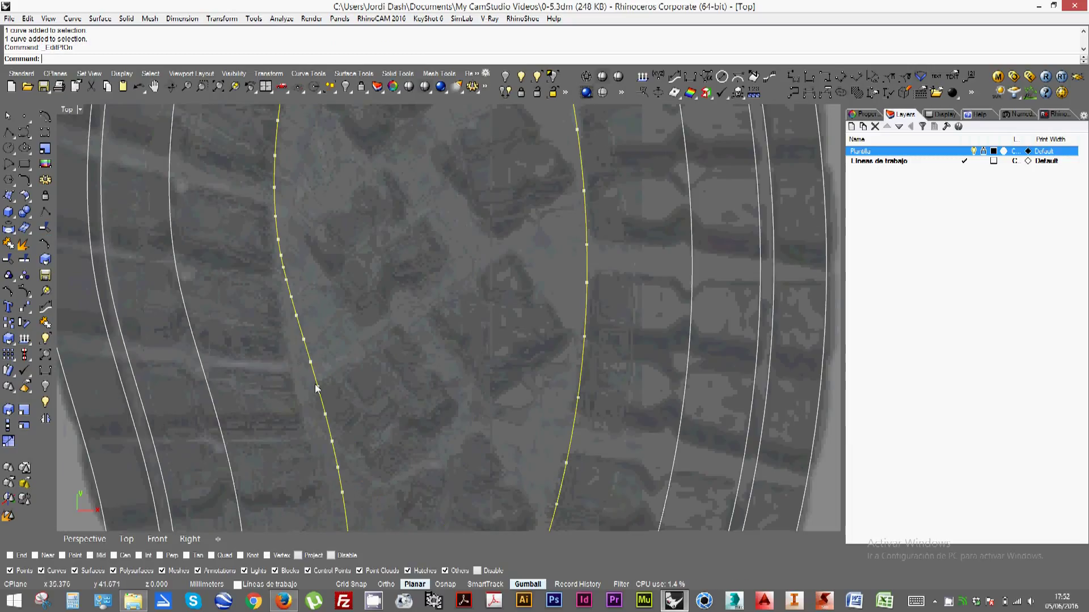
Try to reshape the innermost offset curve by pulling its lower left edit points outward toward the tread blocks' inner edge
{"action": "left_click", "coordinate": [317, 388]}
{"action": "left_click_drag", "start_coordinate": [349, 358], "coordinate": [326, 364]}
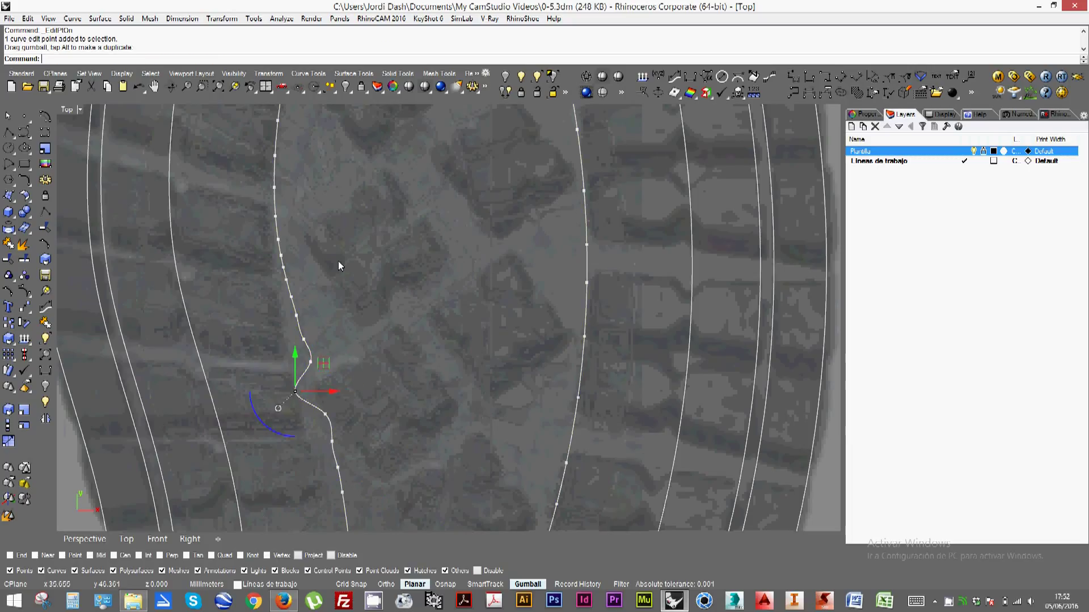
{"action": "left_click", "coordinate": [325, 415]}
{"action": "left_click_drag", "start_coordinate": [344, 386], "coordinate": [342, 432]}
{"action": "left_click", "coordinate": [333, 441]}
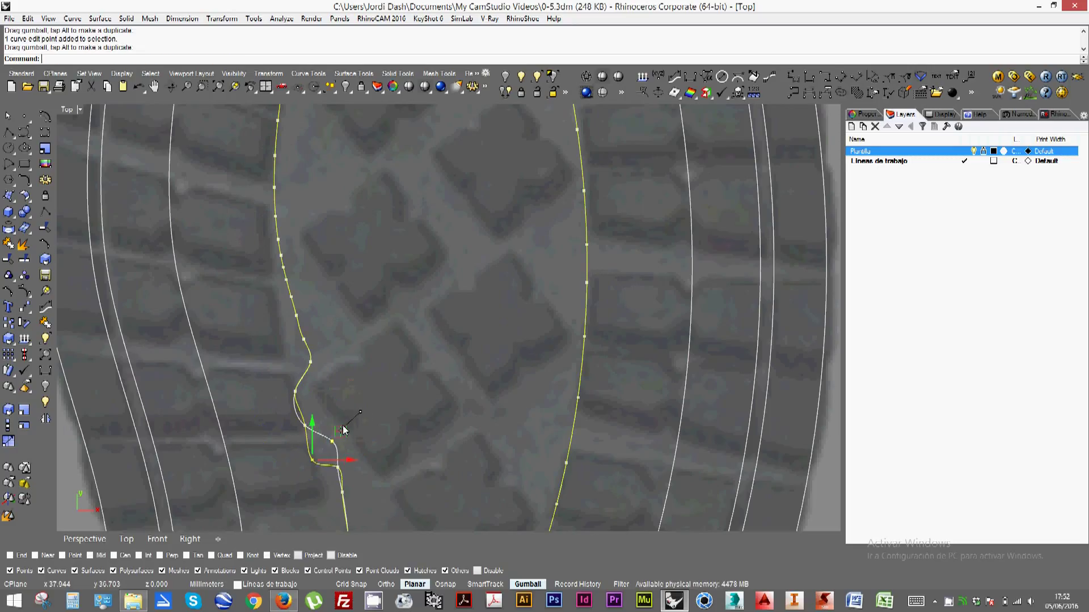
{"action": "left_click", "coordinate": [368, 362]}
{"action": "scroll", "coordinate": [301, 414], "scroll_direction": "down", "scroll_amount": 6}
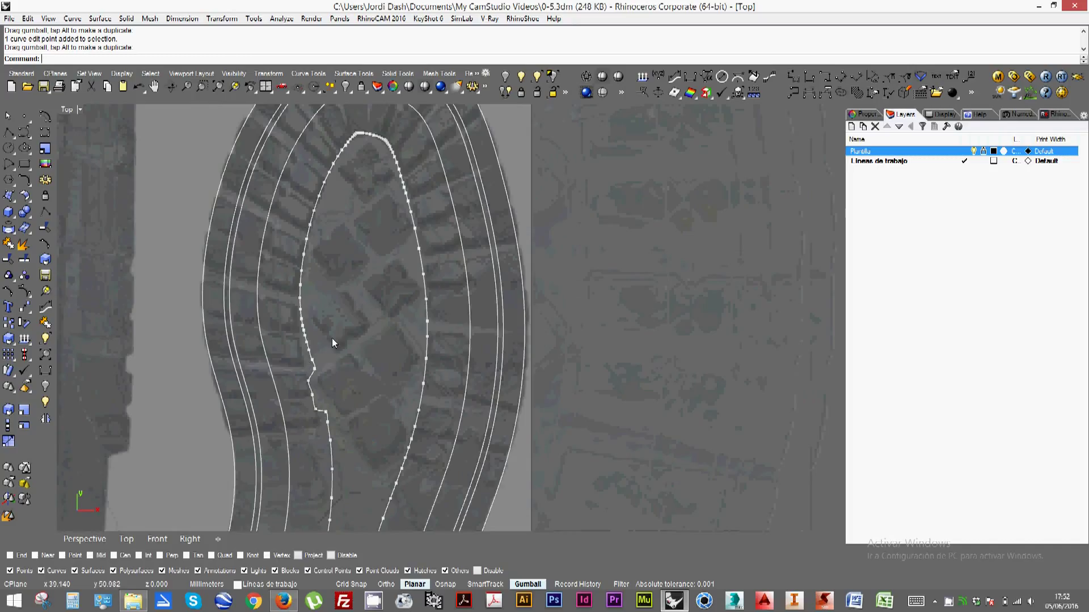
Turn off the edit points and delete the reshaped innermost offset curve around the central tread pattern
{"action": "key", "text": "Escape"}
{"action": "left_click", "coordinate": [308, 353]}
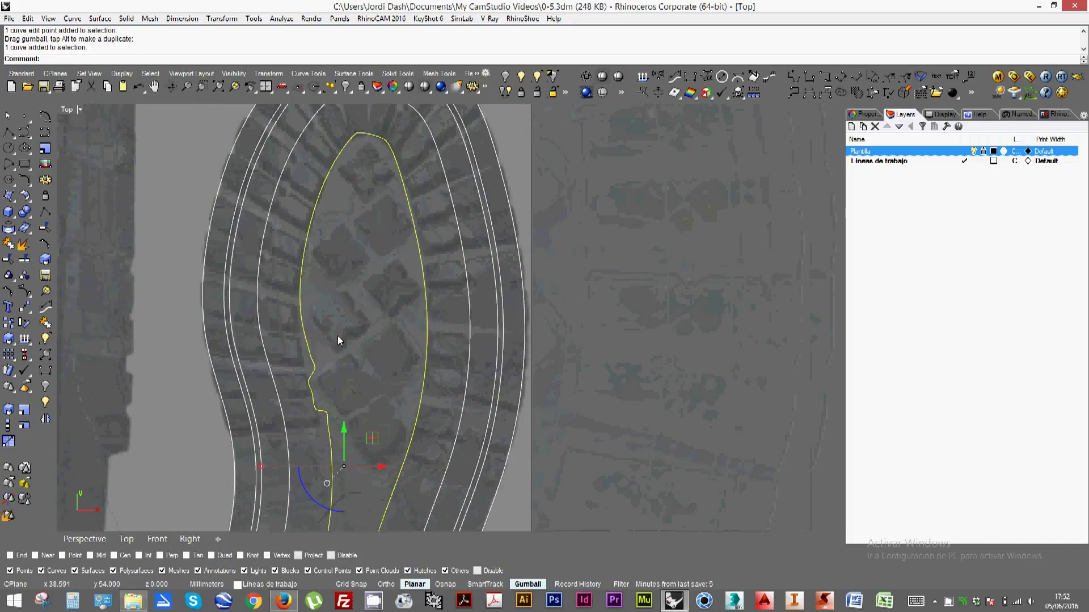
{"action": "right_click_drag", "start_coordinate": [338, 336], "coordinate": [335, 348]}
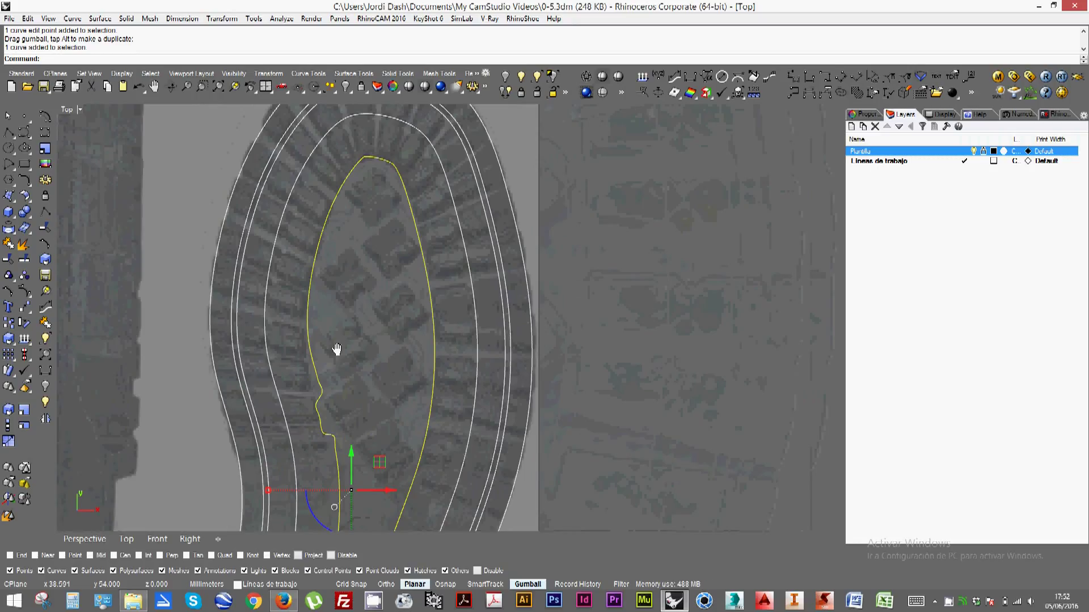
{"action": "key", "text": "Delete"}
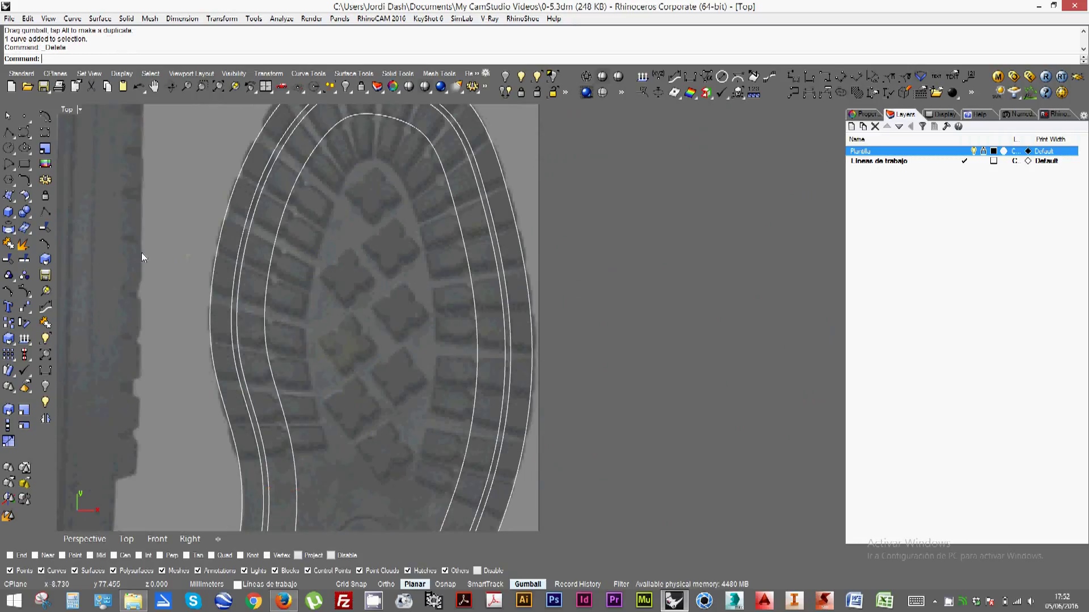
Trace an open degree-3 interpolated curve along the tread blocks' inner edge, from the lower left block around the toe to the lower right block
{"action": "left_click", "coordinate": [45, 133]}
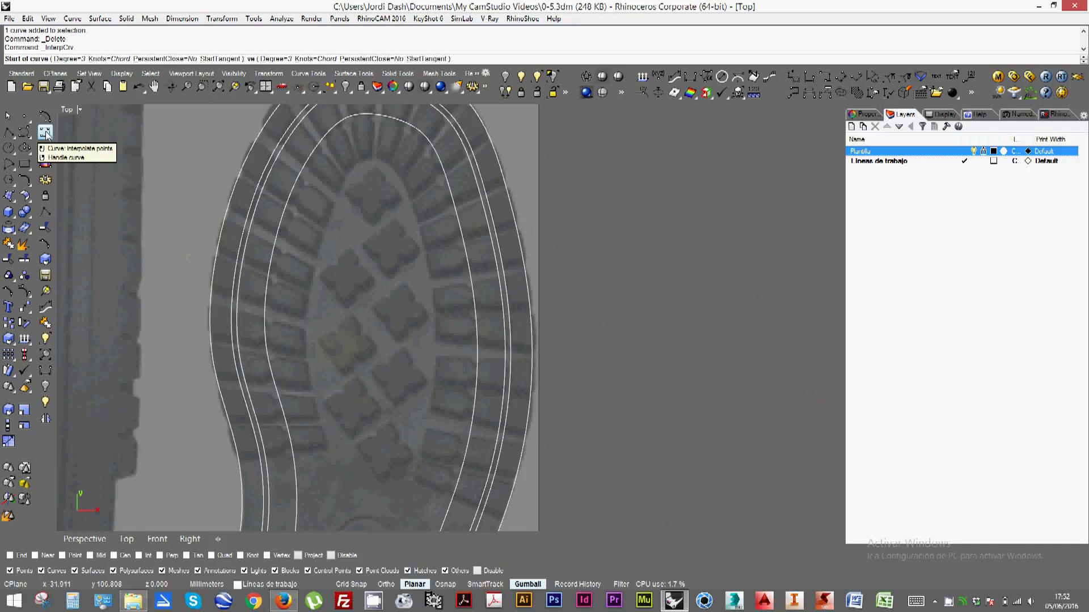
{"action": "left_click", "coordinate": [329, 457]}
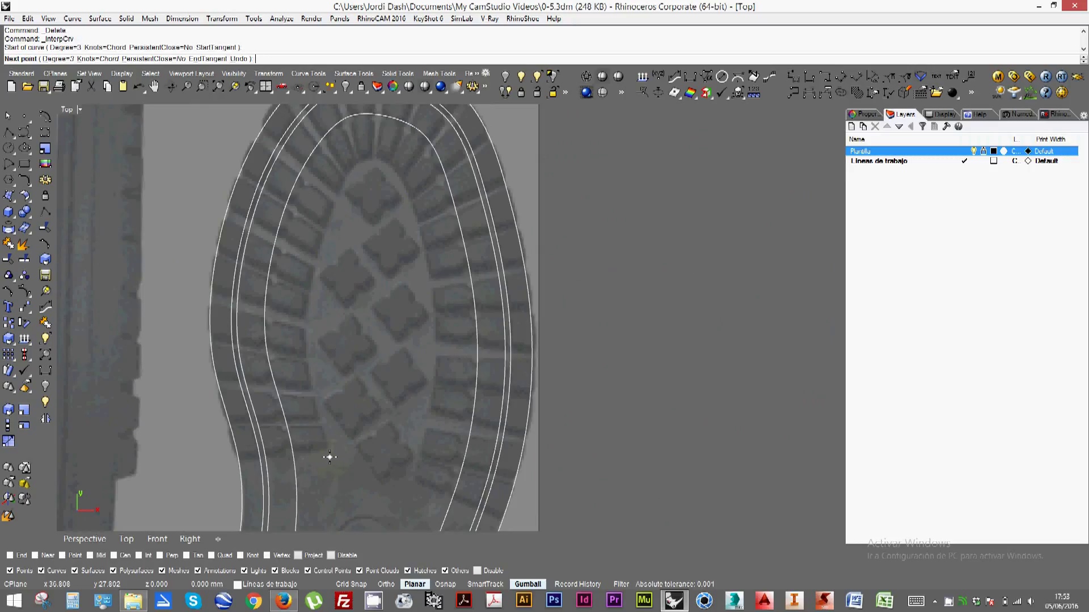
{"action": "left_click", "coordinate": [318, 415]}
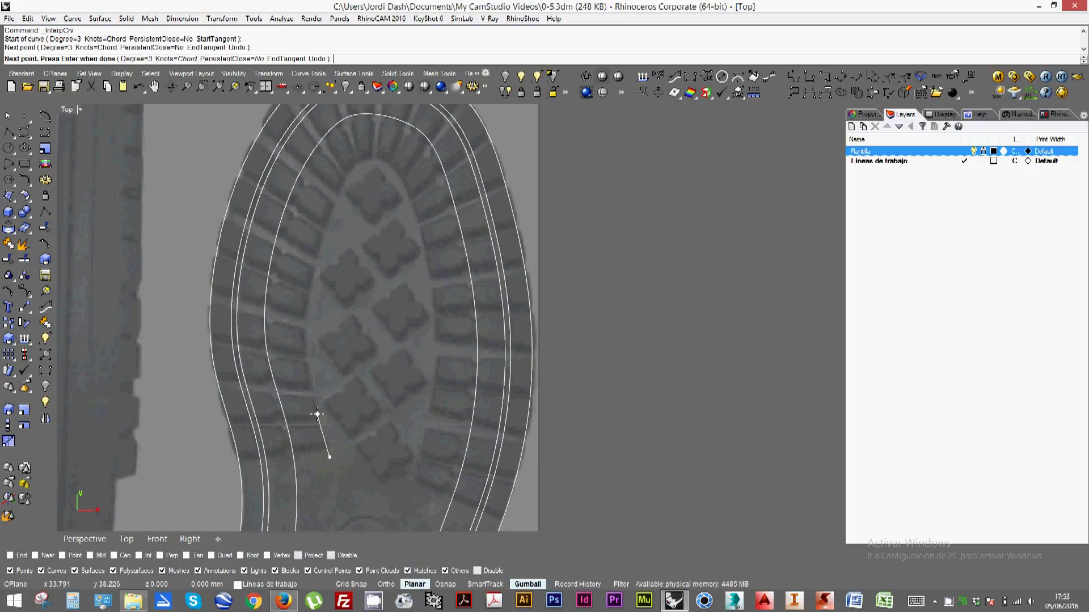
{"action": "left_click", "coordinate": [305, 335]}
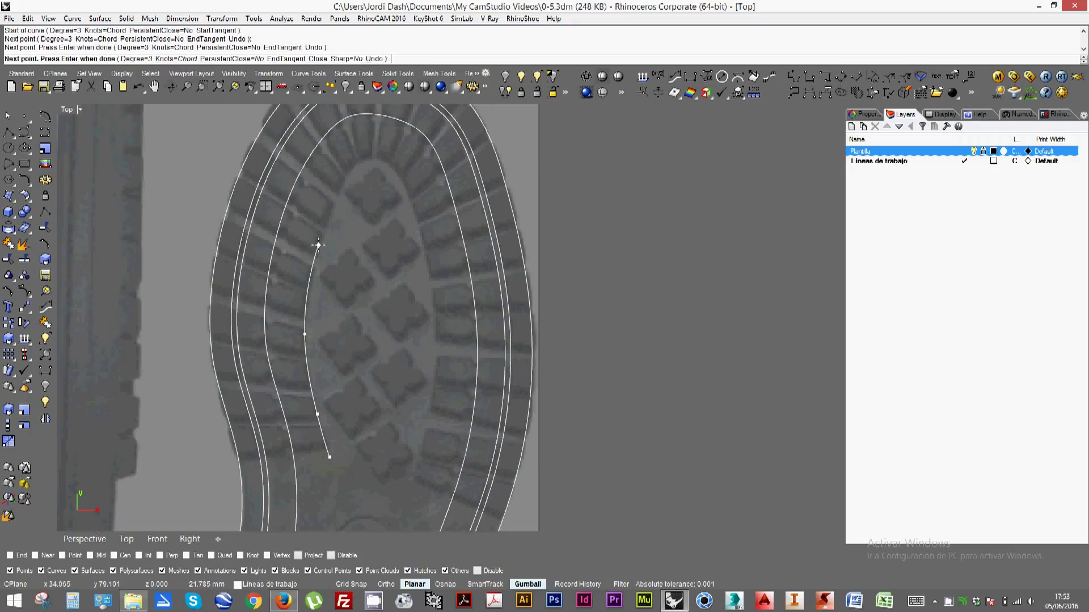
{"action": "left_click", "coordinate": [318, 245]}
{"action": "left_click", "coordinate": [344, 182]}
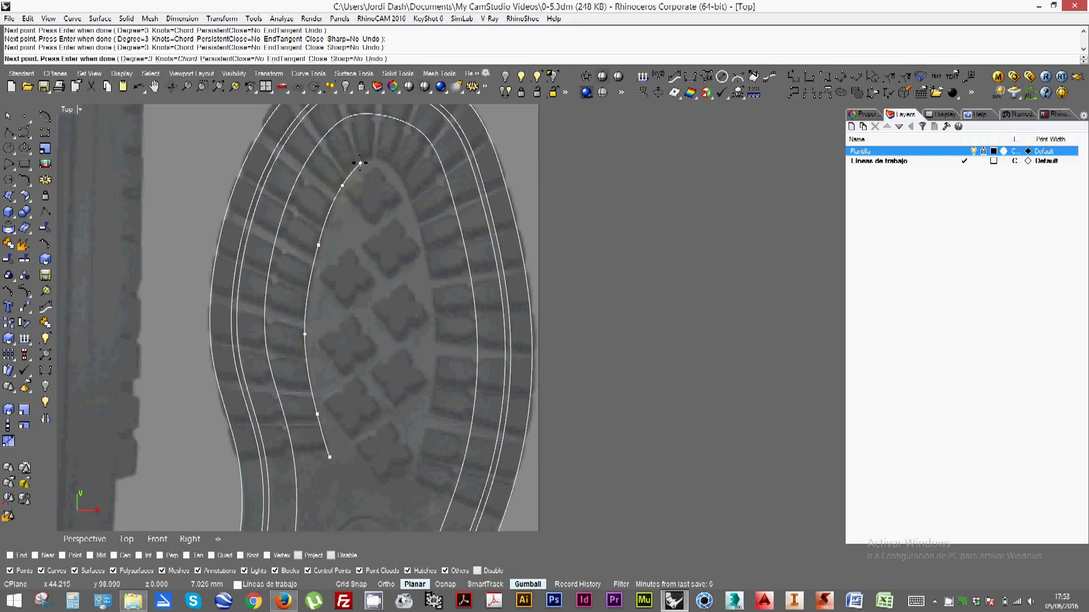
{"action": "left_click", "coordinate": [359, 163]}
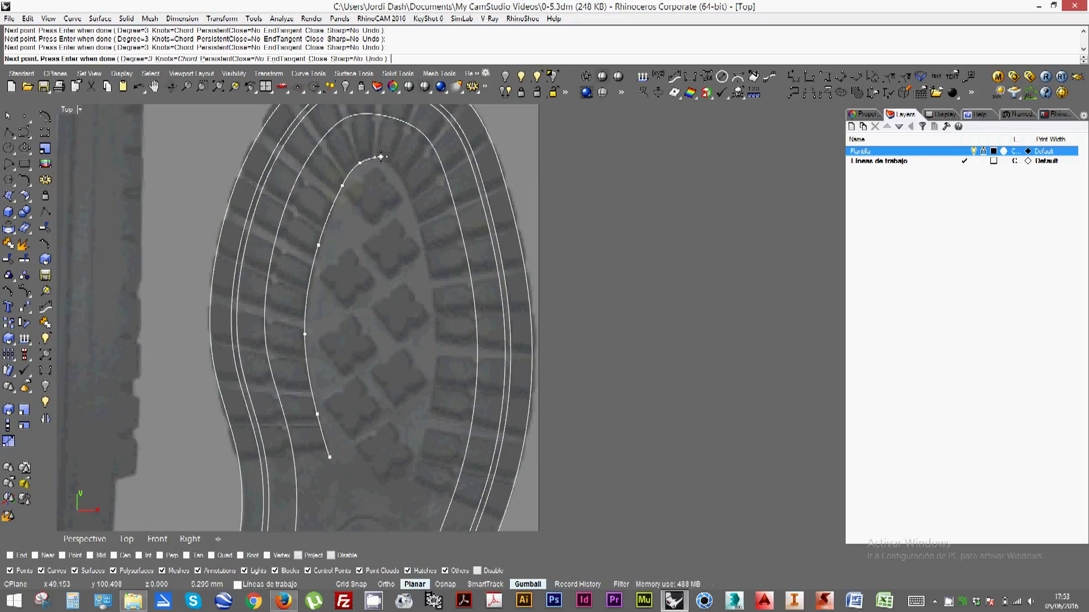
{"action": "left_click", "coordinate": [378, 161]}
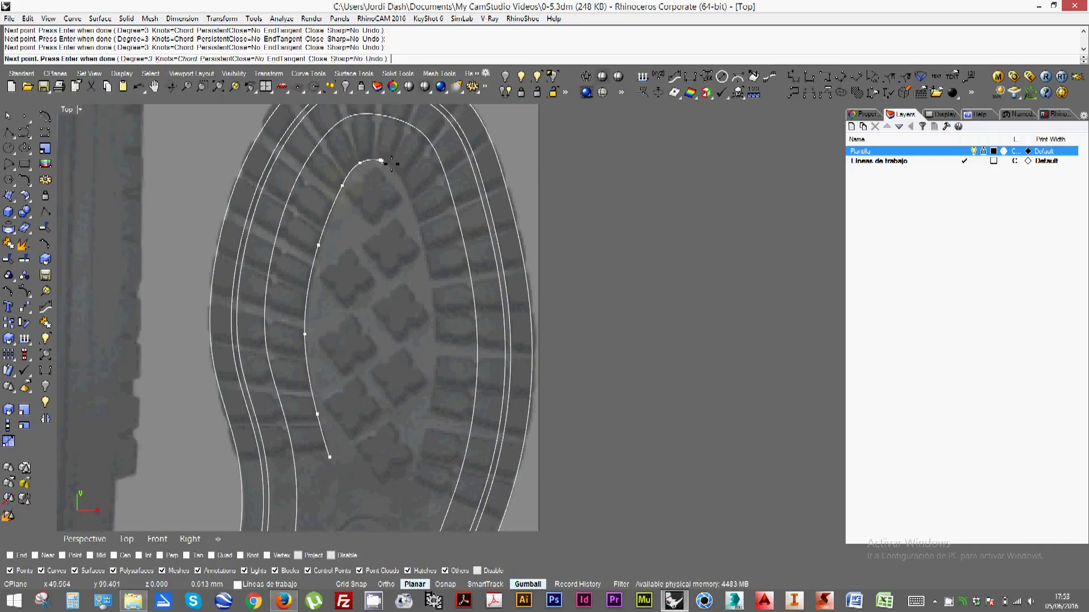
{"action": "left_click", "coordinate": [401, 175]}
{"action": "left_click", "coordinate": [417, 221]}
{"action": "left_click", "coordinate": [421, 239]}
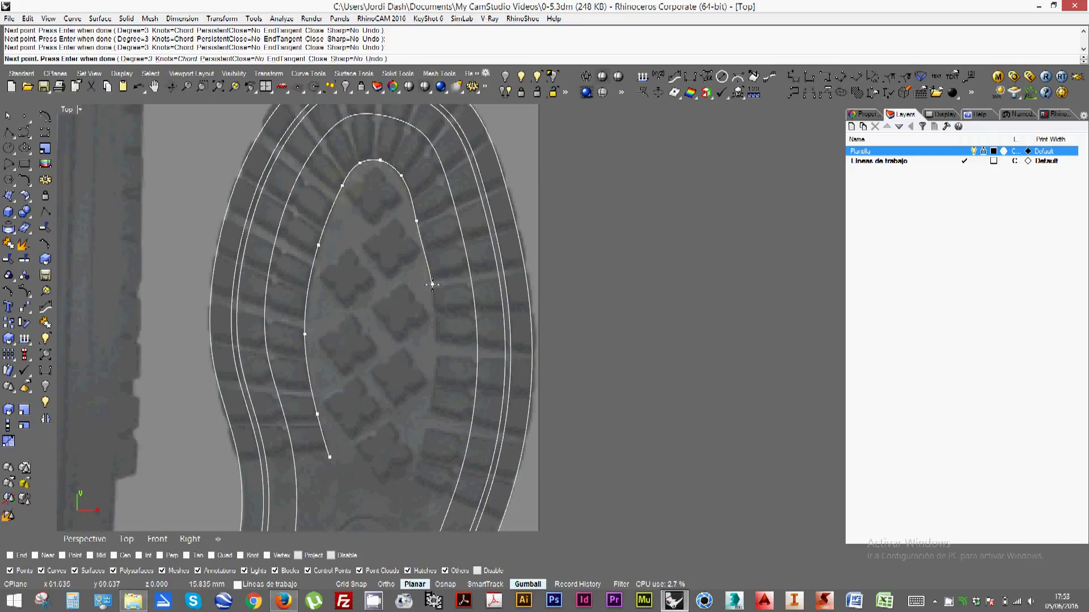
{"action": "left_click", "coordinate": [433, 288]}
{"action": "left_click", "coordinate": [436, 361]}
{"action": "left_click", "coordinate": [423, 455]}
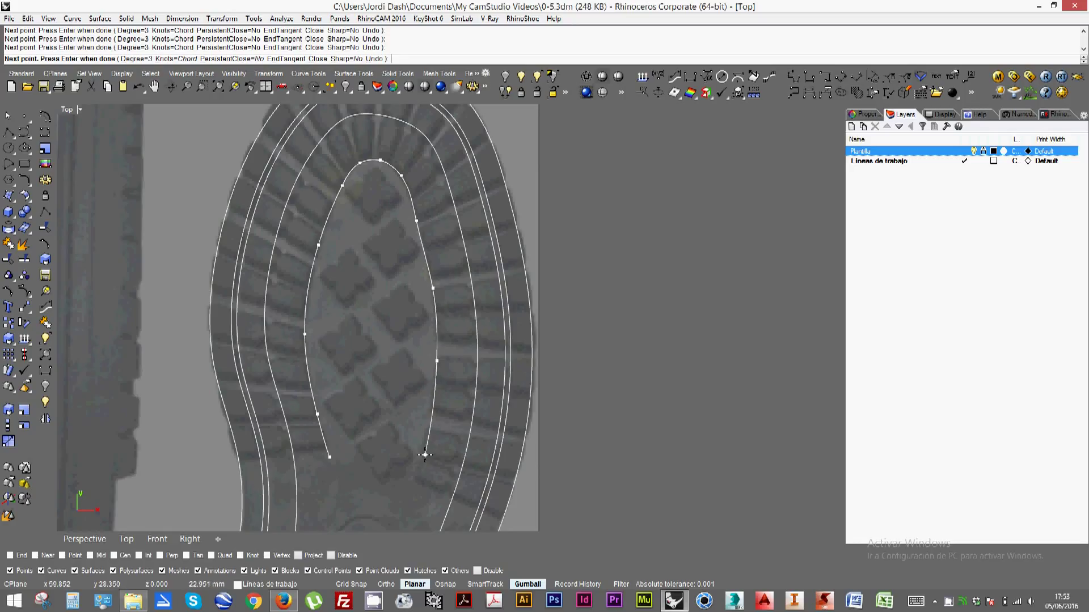
{"action": "left_click", "coordinate": [408, 496]}
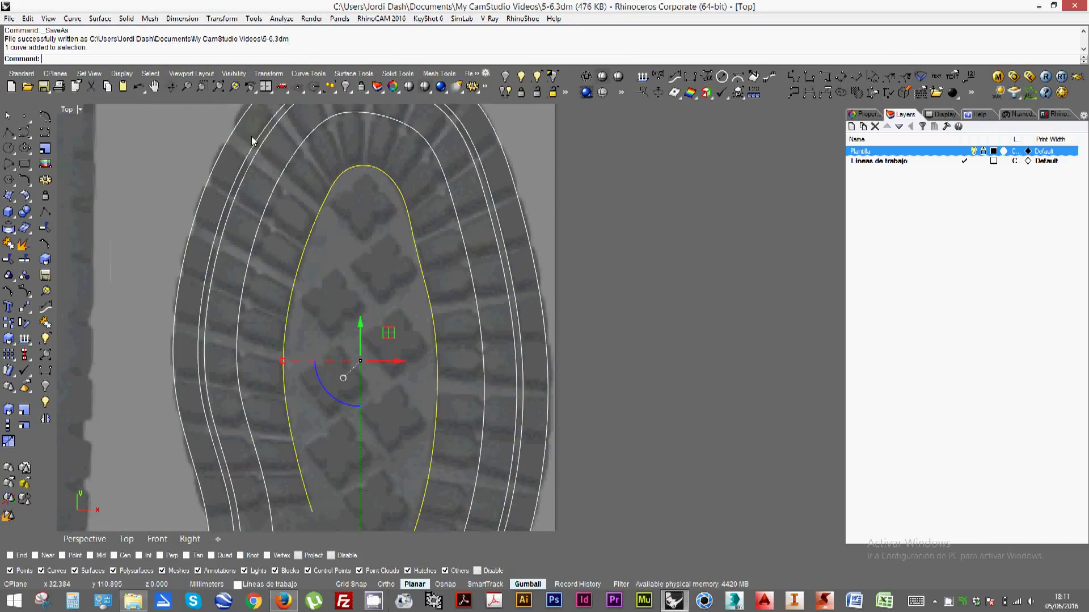
Turn on the edit points of the open interpolated curve around the central tread pattern
{"action": "key", "text": "Escape"}
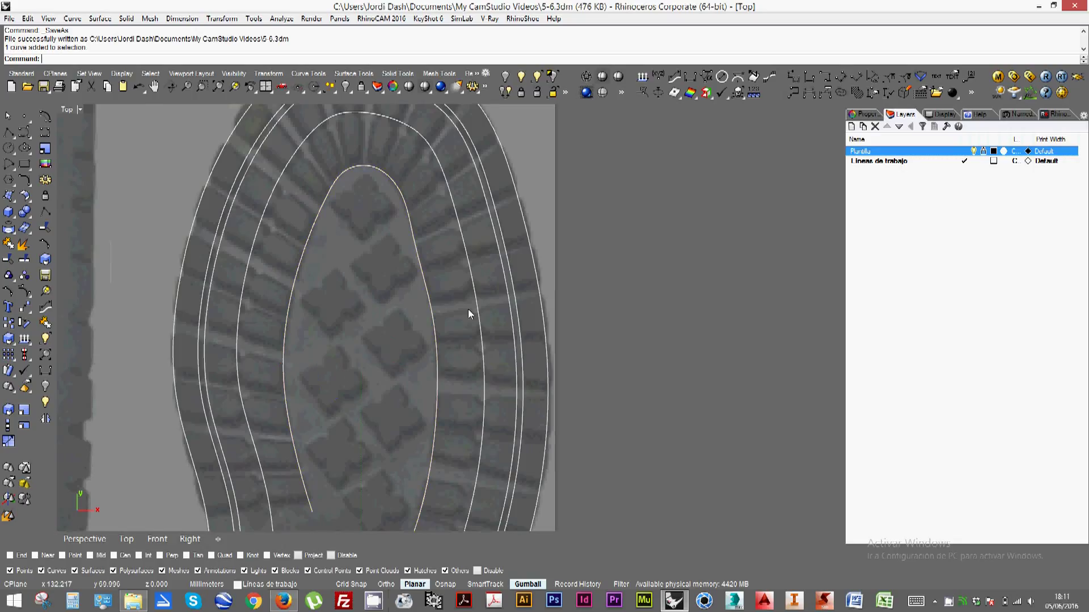
{"action": "scroll", "coordinate": [470, 312], "scroll_direction": "down", "scroll_amount": 2}
{"action": "right_click_drag", "start_coordinate": [471, 324], "coordinate": [469, 298]}
{"action": "left_click", "coordinate": [425, 251]}
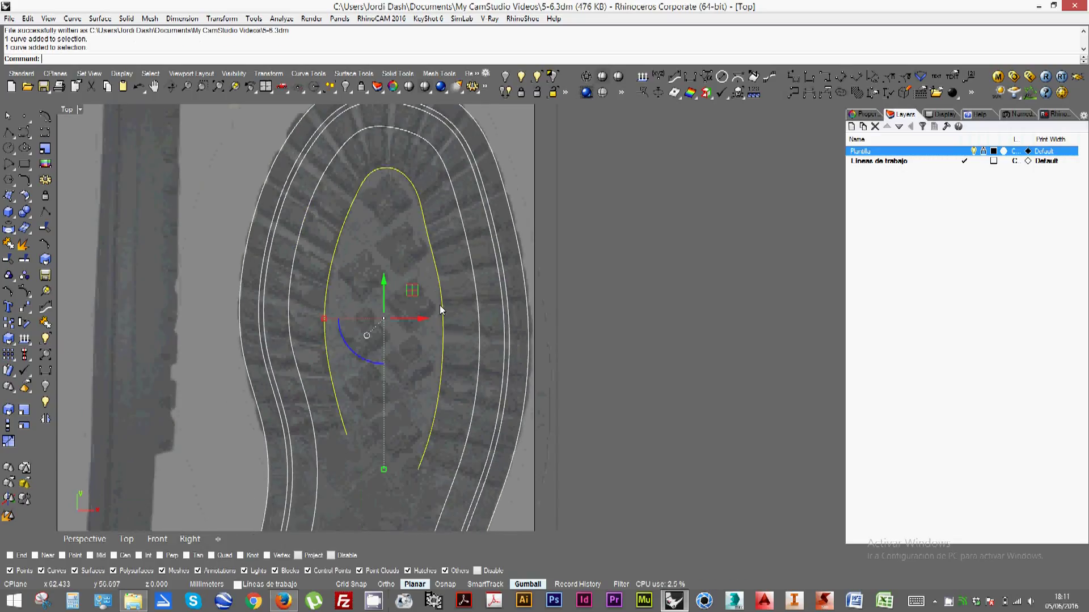
{"action": "scroll", "coordinate": [418, 288], "scroll_direction": "up", "scroll_amount": 2}
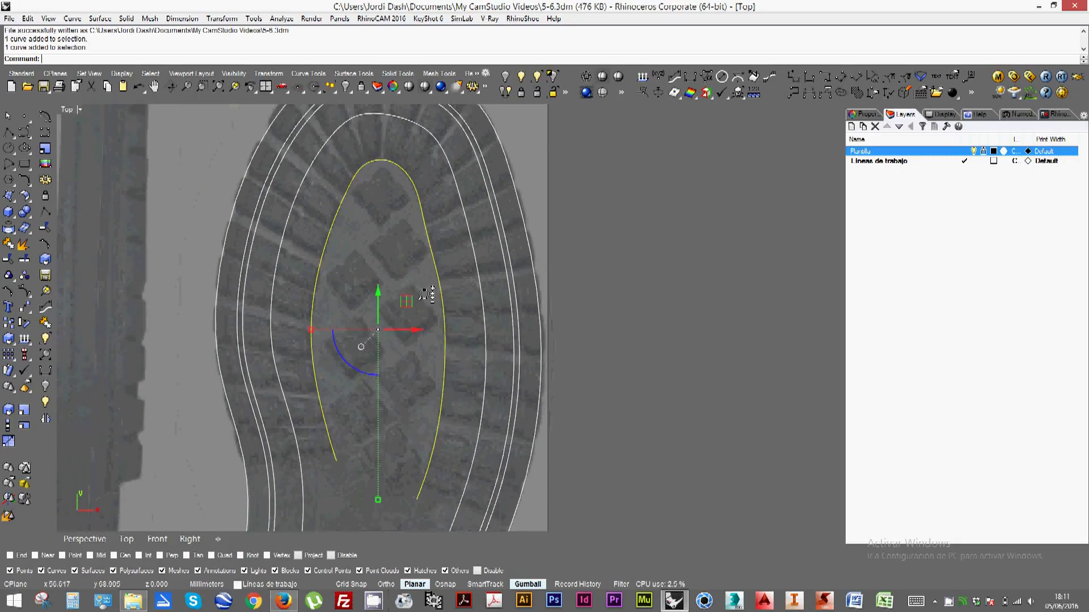
{"action": "right_click_drag", "start_coordinate": [428, 298], "coordinate": [438, 304]}
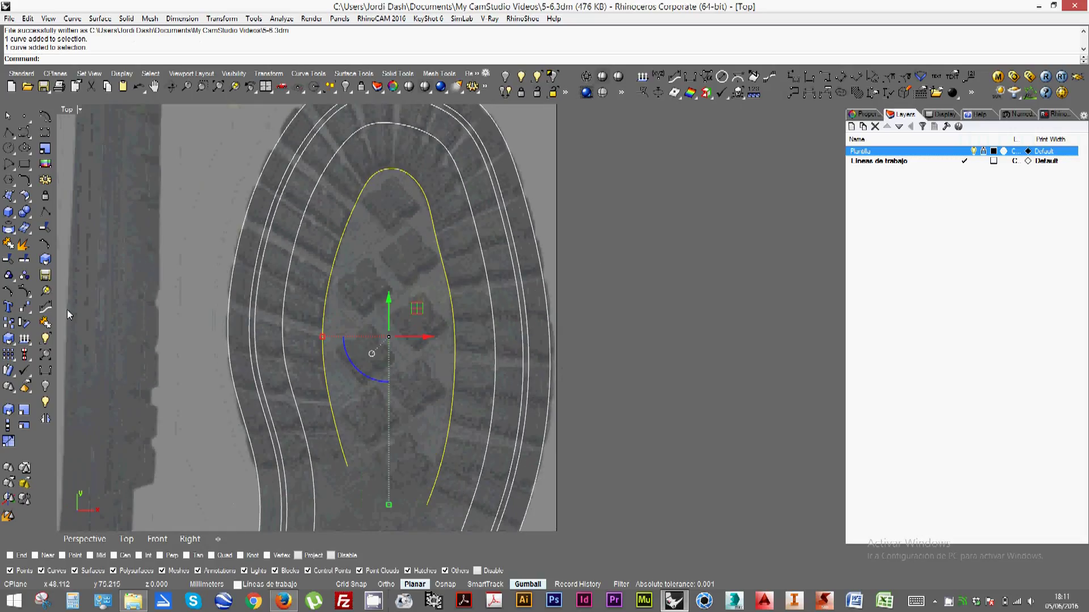
{"action": "left_click", "coordinate": [46, 355]}
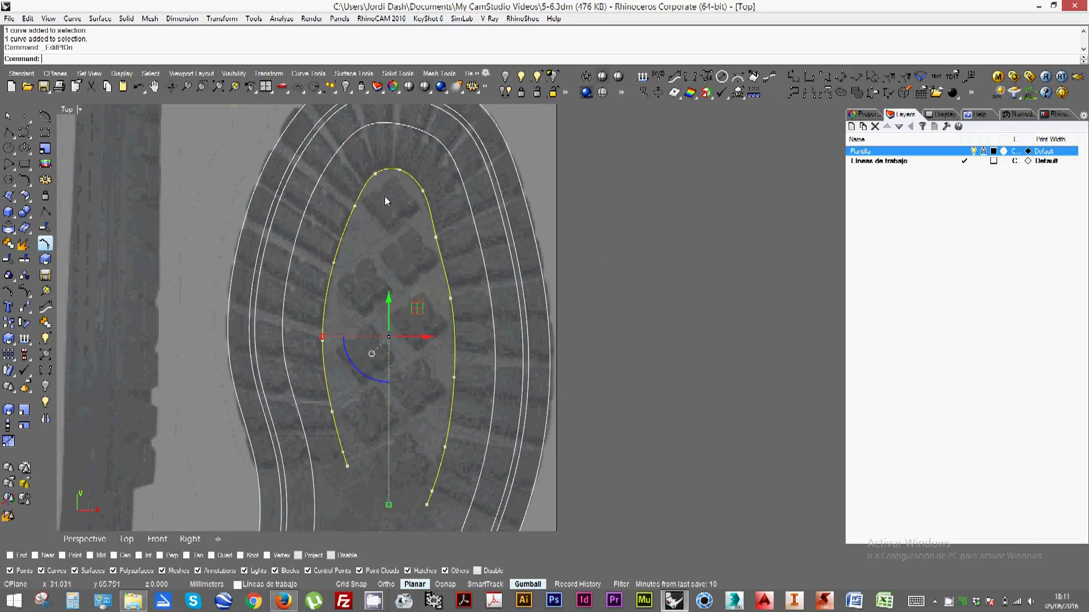
Adjust two edit points on the curve's upper right side to follow the inner edge of the tread blocks
{"action": "scroll", "coordinate": [430, 216], "scroll_direction": "up", "scroll_amount": 4}
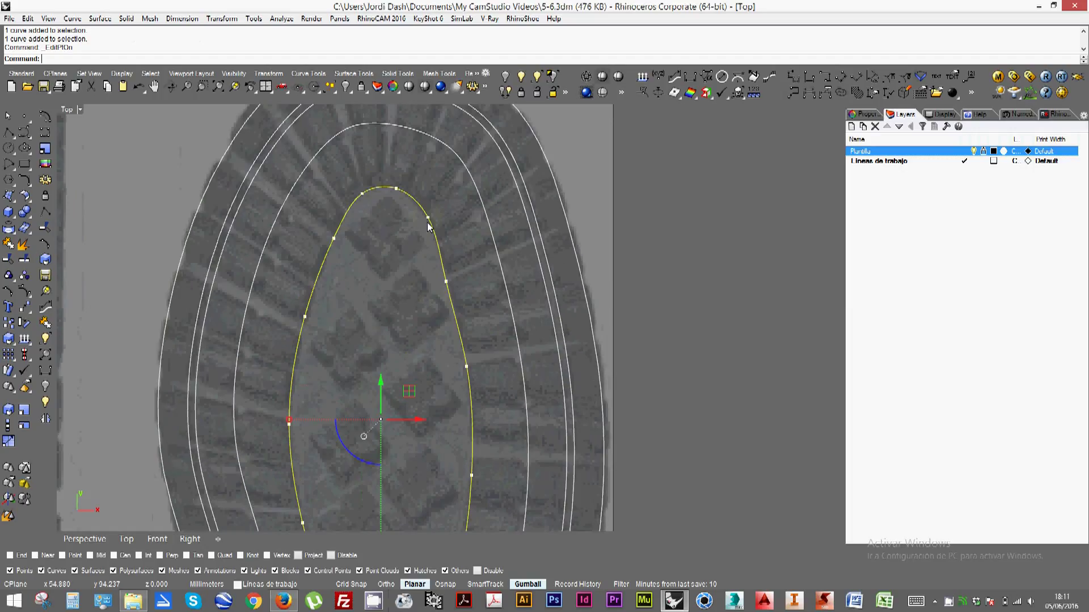
{"action": "left_click", "coordinate": [430, 215]}
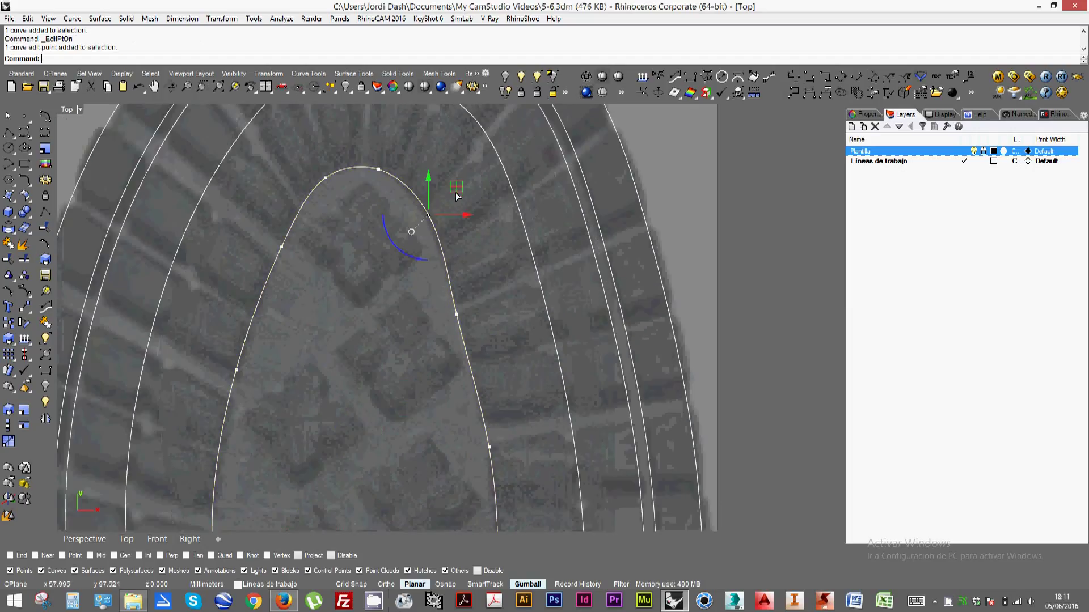
{"action": "left_click_drag", "start_coordinate": [457, 193], "coordinate": [457, 200]}
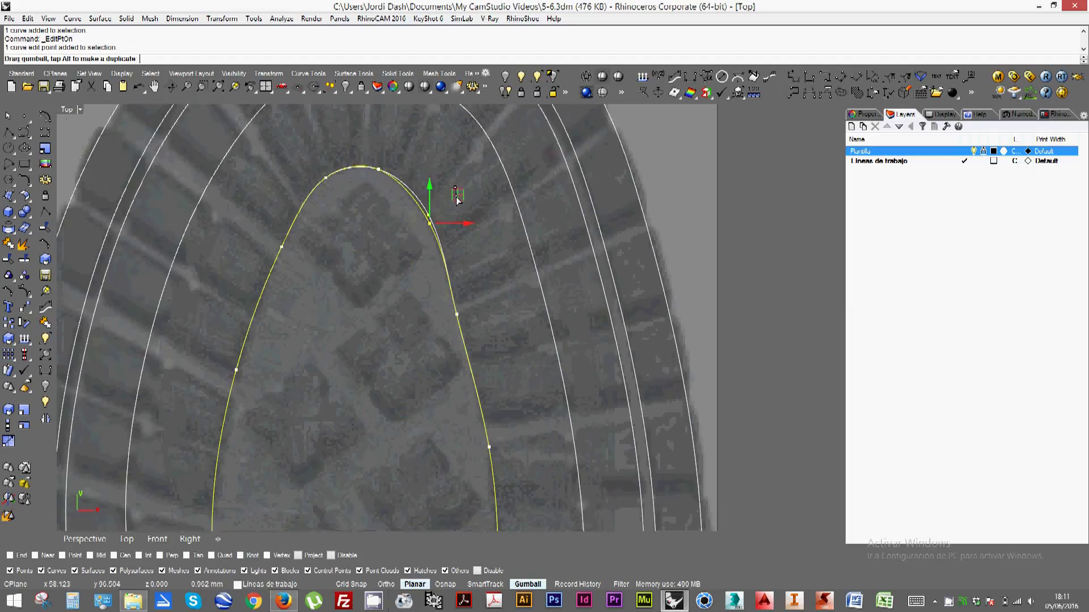
{"action": "left_click", "coordinate": [457, 314]}
{"action": "left_click_drag", "start_coordinate": [487, 285], "coordinate": [492, 287]}
{"action": "scroll", "coordinate": [475, 283], "scroll_direction": "down", "scroll_amount": 3}
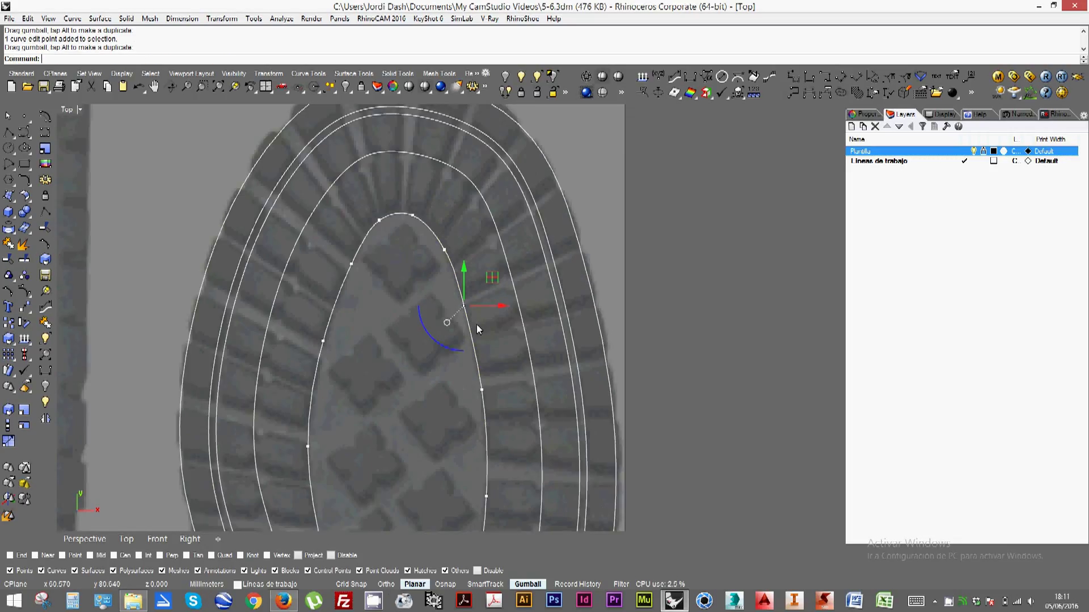
Move the curve's upper left edit point down along the tread-block edge and turn off the edit points
{"action": "scroll", "coordinate": [475, 264], "scroll_direction": "up", "scroll_amount": 3}
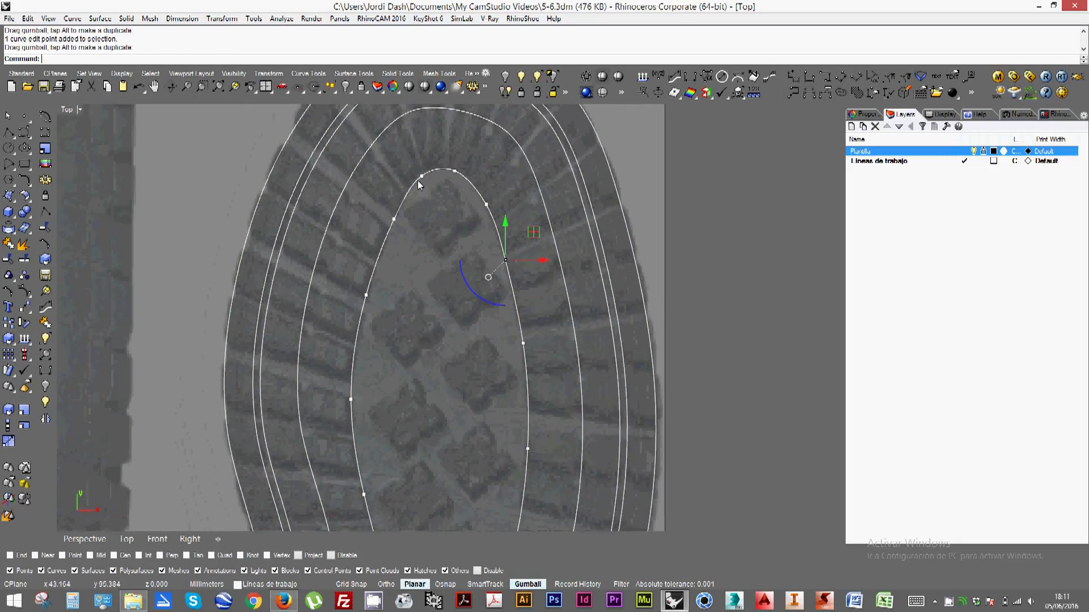
{"action": "left_click", "coordinate": [388, 228]}
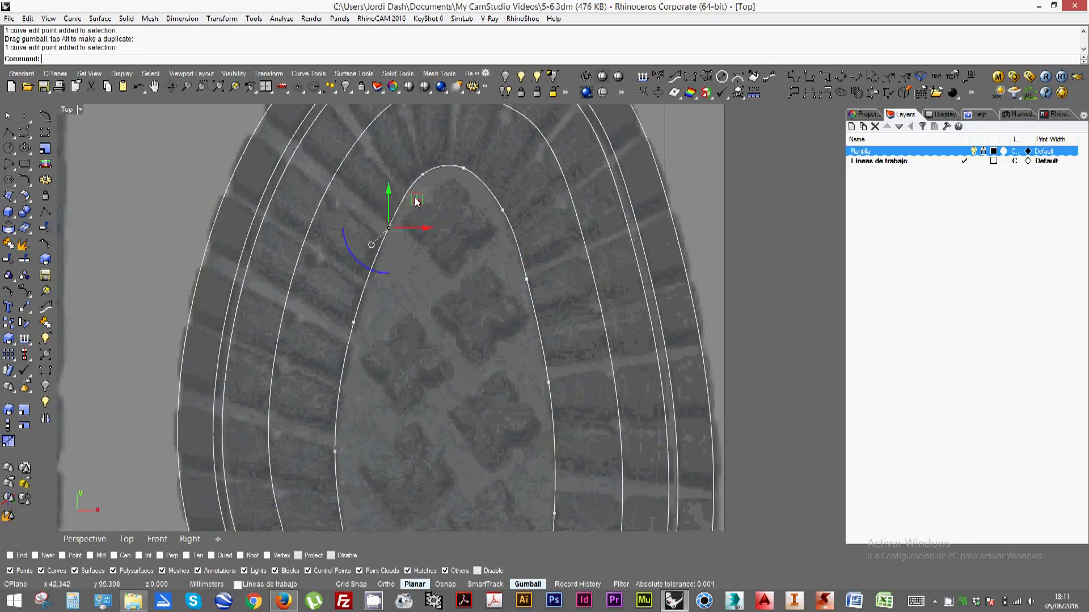
{"action": "left_click_drag", "start_coordinate": [416, 199], "coordinate": [412, 215]}
{"action": "right_click_drag", "start_coordinate": [466, 275], "coordinate": [437, 281]}
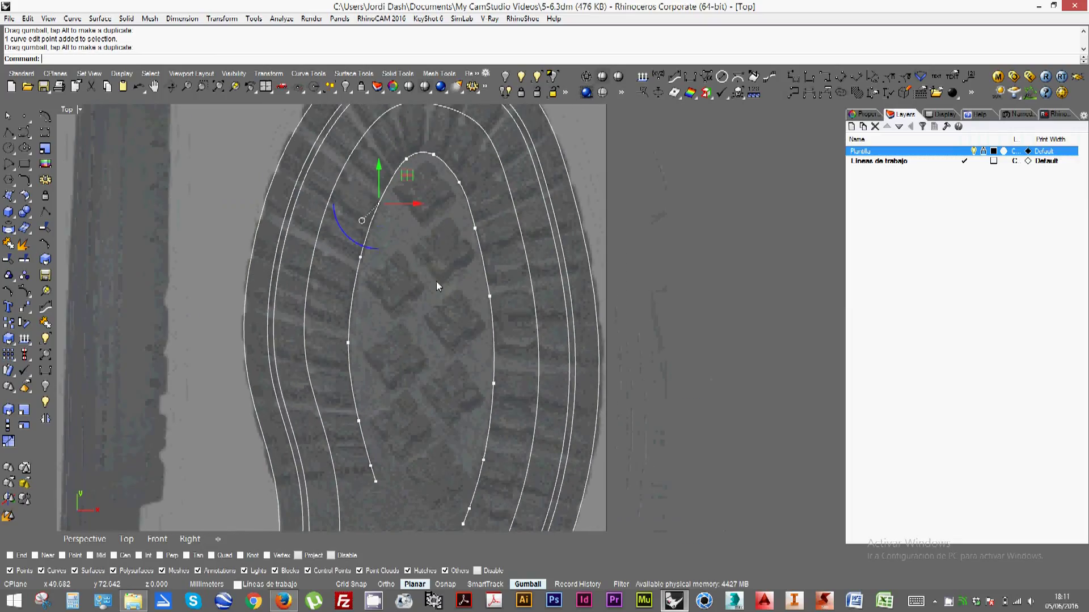
{"action": "left_click", "coordinate": [706, 222]}
{"action": "scroll", "coordinate": [559, 244], "scroll_direction": "down", "scroll_amount": 2}
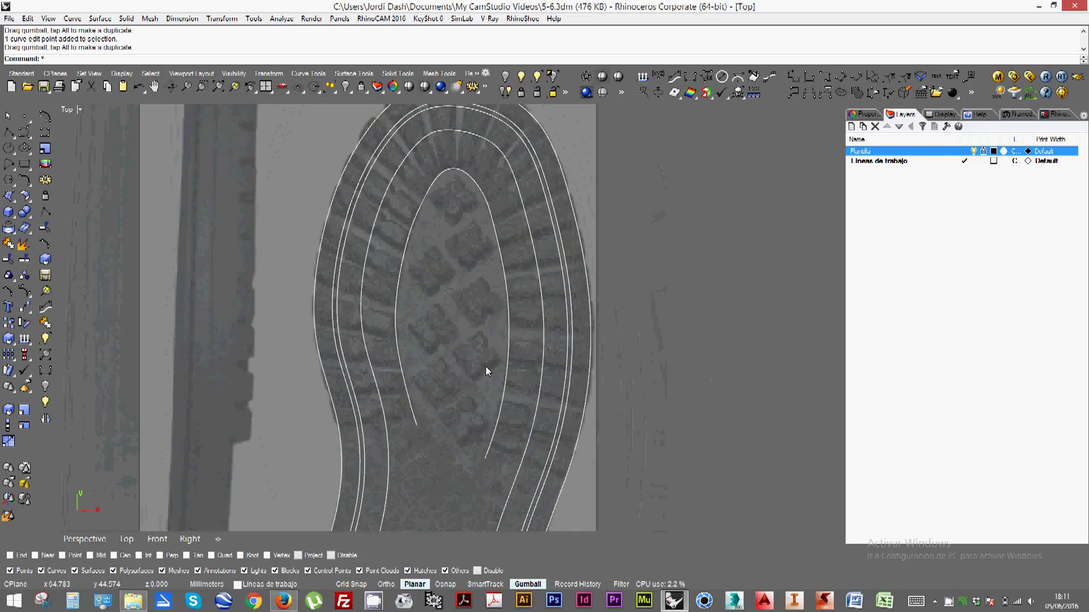
Turn the inner curve's edit points back on and move its upper left edit point slightly up toward the toe
{"action": "left_click", "coordinate": [426, 222]}
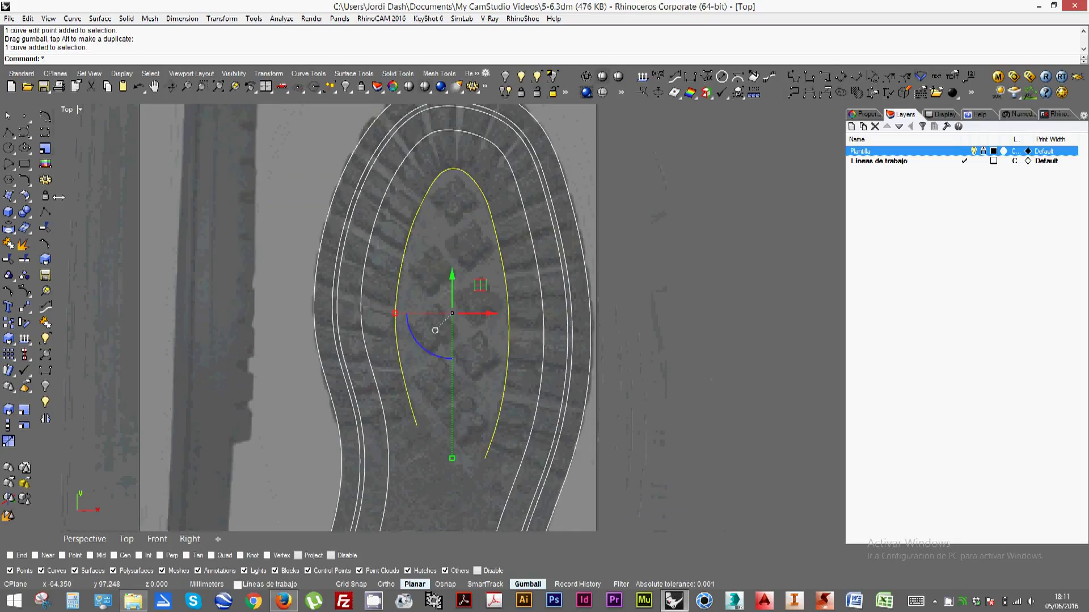
{"action": "left_click", "coordinate": [45, 243]}
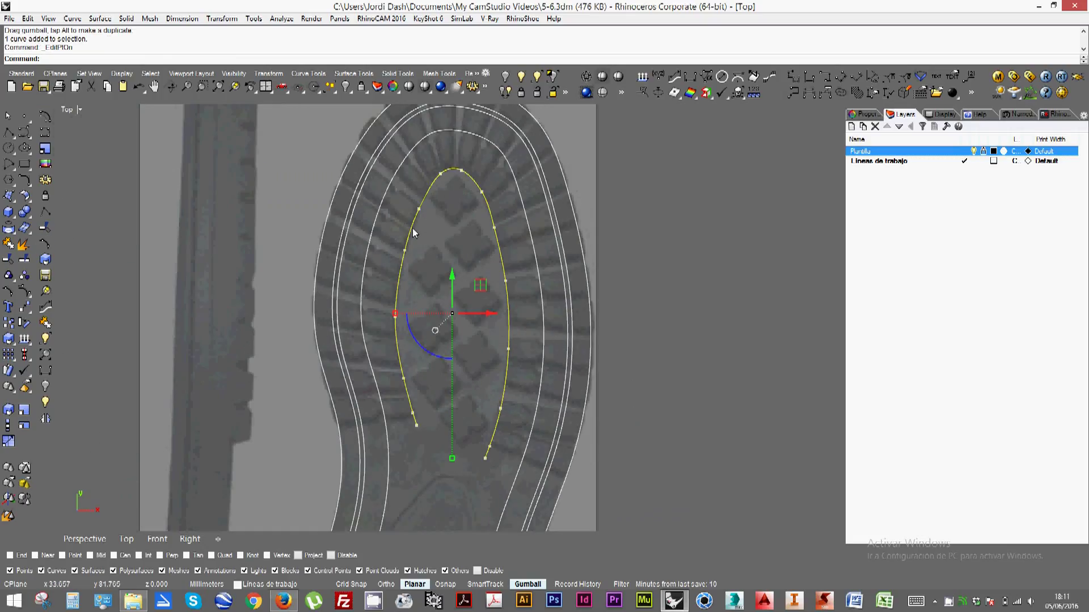
{"action": "scroll", "coordinate": [420, 266], "scroll_direction": "up", "scroll_amount": 5}
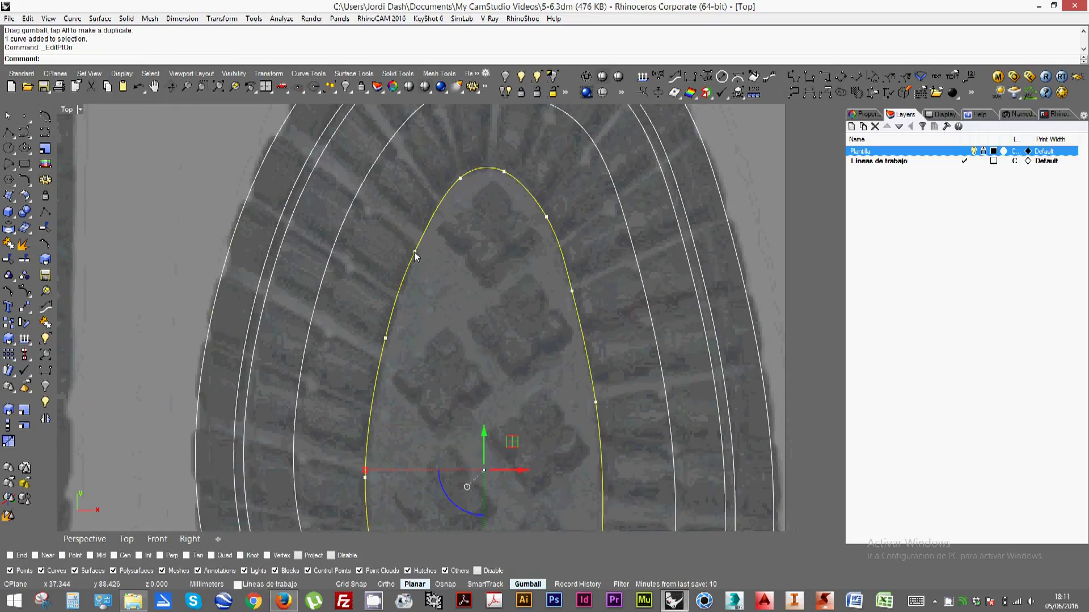
{"action": "left_click", "coordinate": [414, 251]}
{"action": "left_click_drag", "start_coordinate": [443, 222], "coordinate": [448, 209]}
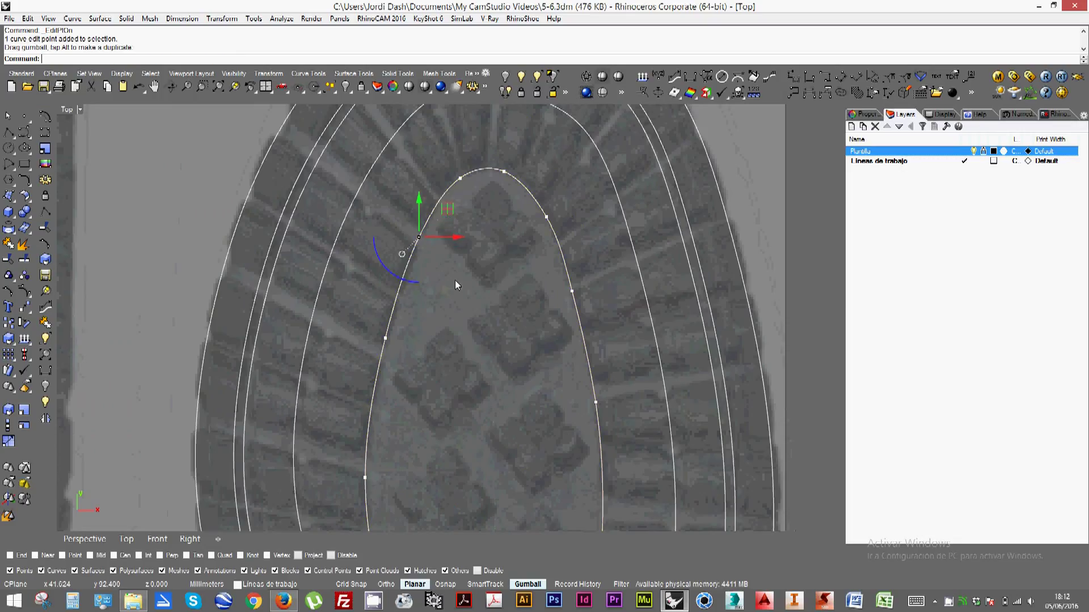
{"action": "scroll", "coordinate": [391, 354], "scroll_direction": "down", "scroll_amount": 2}
{"action": "right_click_drag", "start_coordinate": [396, 352], "coordinate": [398, 321]}
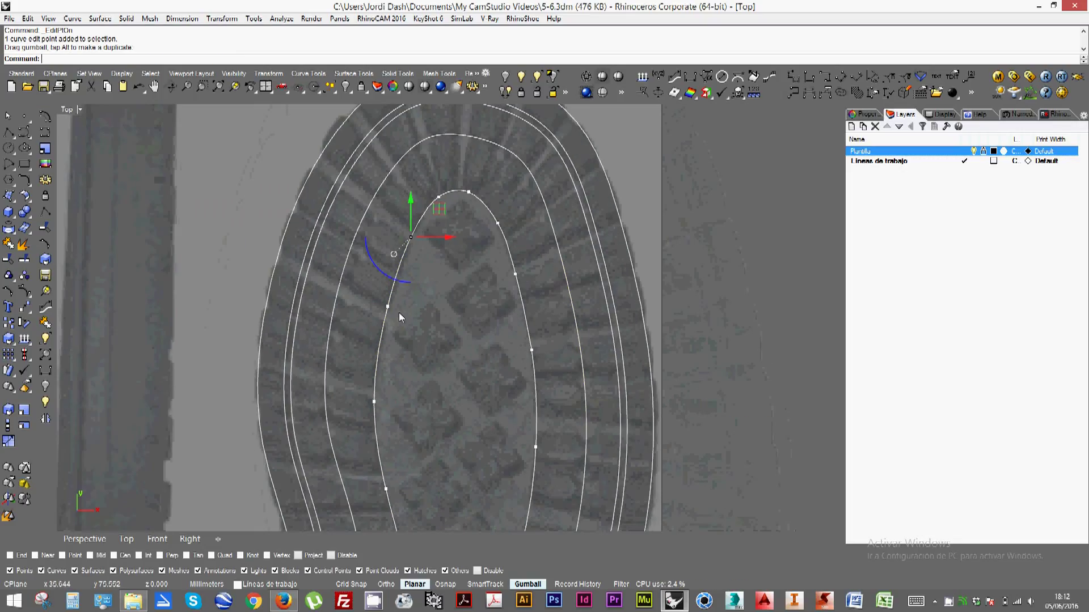
Shift the two upper left edit points of the inner curve slightly down together and deselect them
{"action": "left_click", "coordinate": [387, 306], "text": "shift"}
{"action": "left_click_drag", "start_coordinate": [429, 245], "coordinate": [426, 239]}
{"action": "key", "text": "Escape"}
{"action": "right_click_drag", "start_coordinate": [430, 215], "coordinate": [430, 197]}
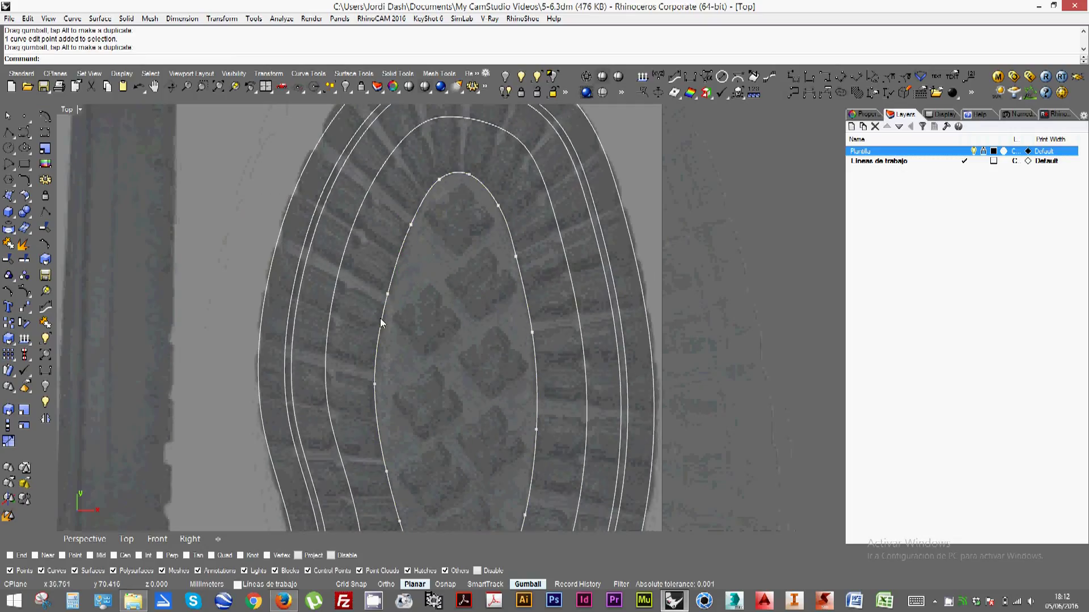
Try shifting the inner curve's two upper left edit points slightly down and outward, then undo the move and turn off the edit points
{"action": "left_click", "coordinate": [387, 294]}
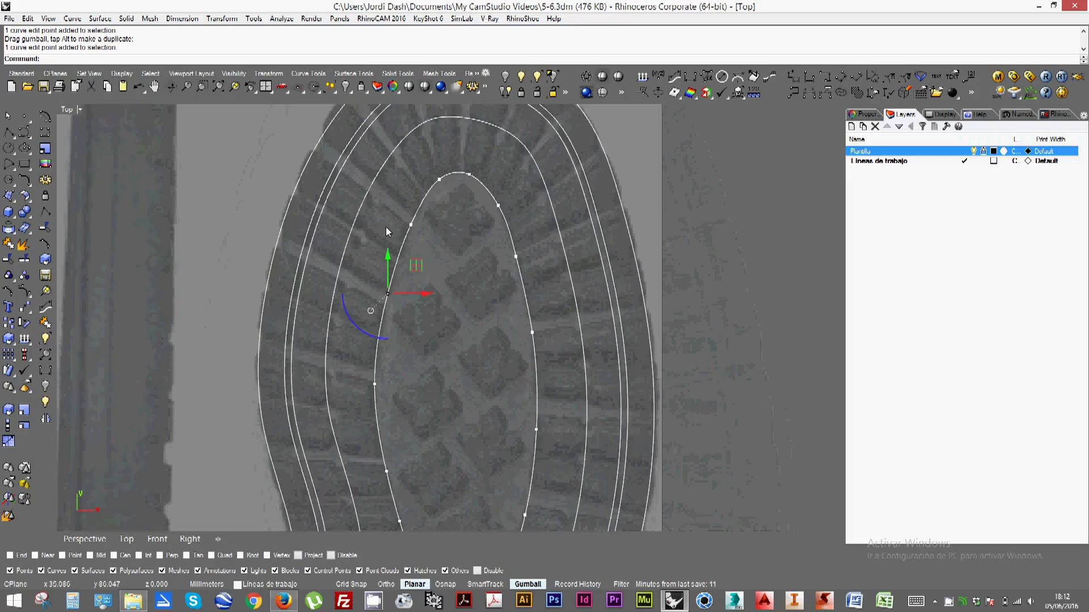
{"action": "left_click_drag", "start_coordinate": [374, 219], "coordinate": [443, 314]}
{"action": "key", "text": "Escape"}
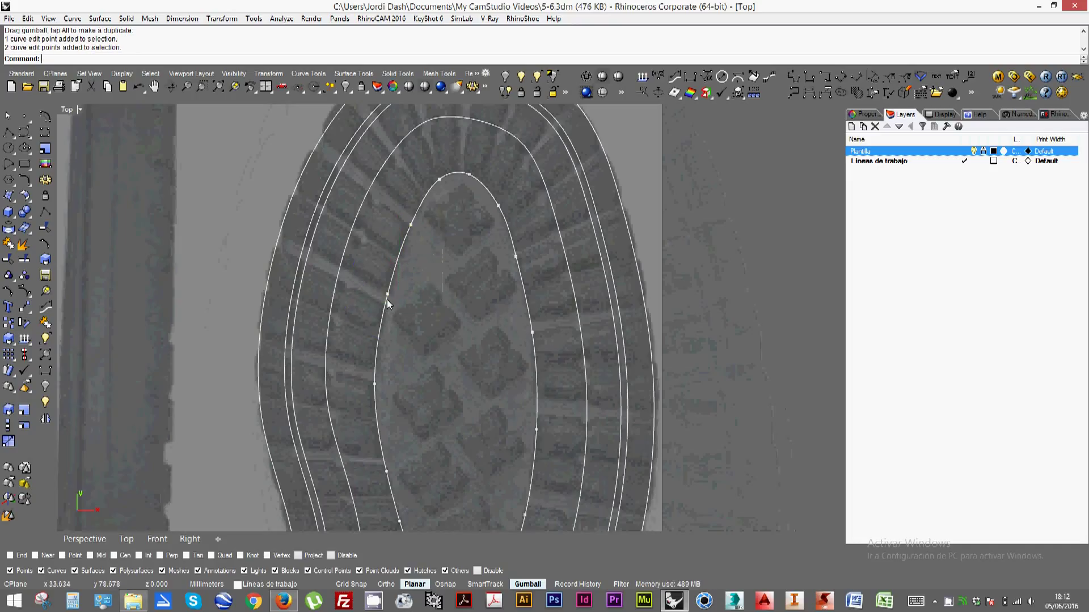
{"action": "left_click", "coordinate": [386, 293]}
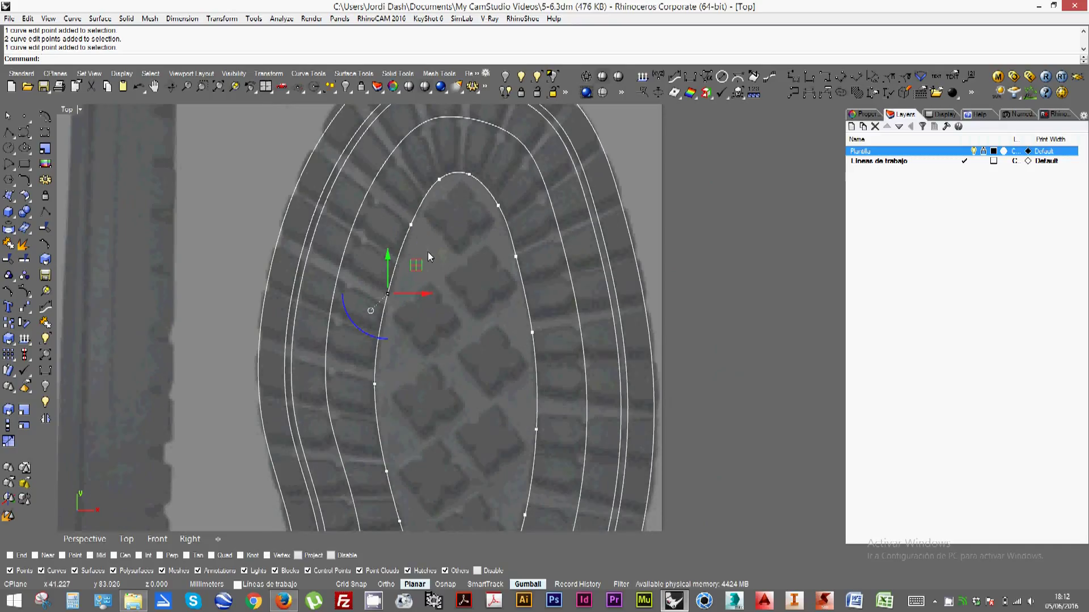
{"action": "left_click", "coordinate": [411, 226], "text": "shift"}
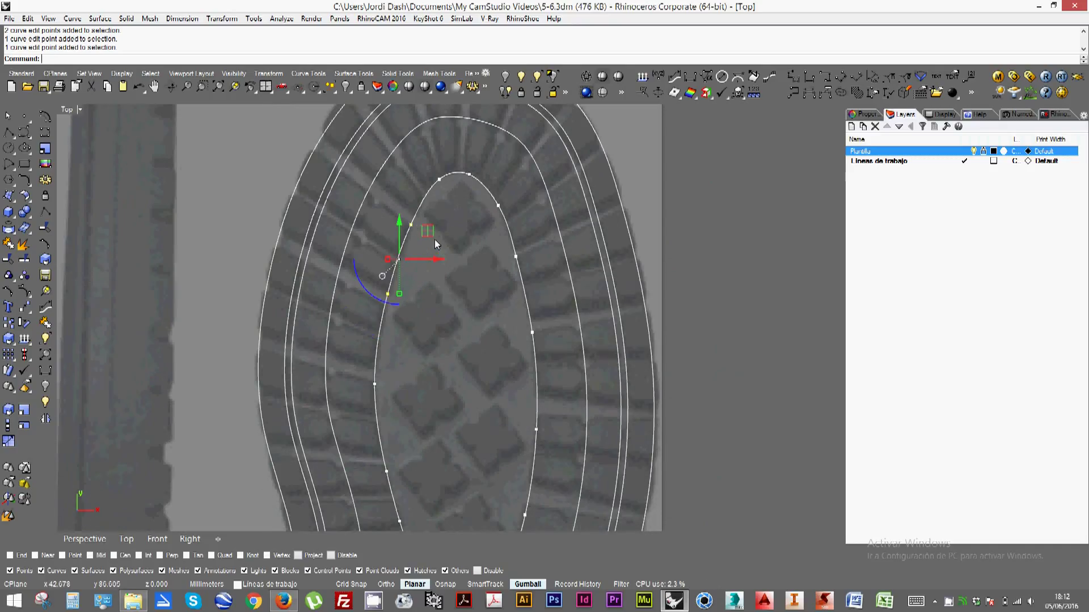
{"action": "left_click_drag", "start_coordinate": [426, 233], "coordinate": [420, 235]}
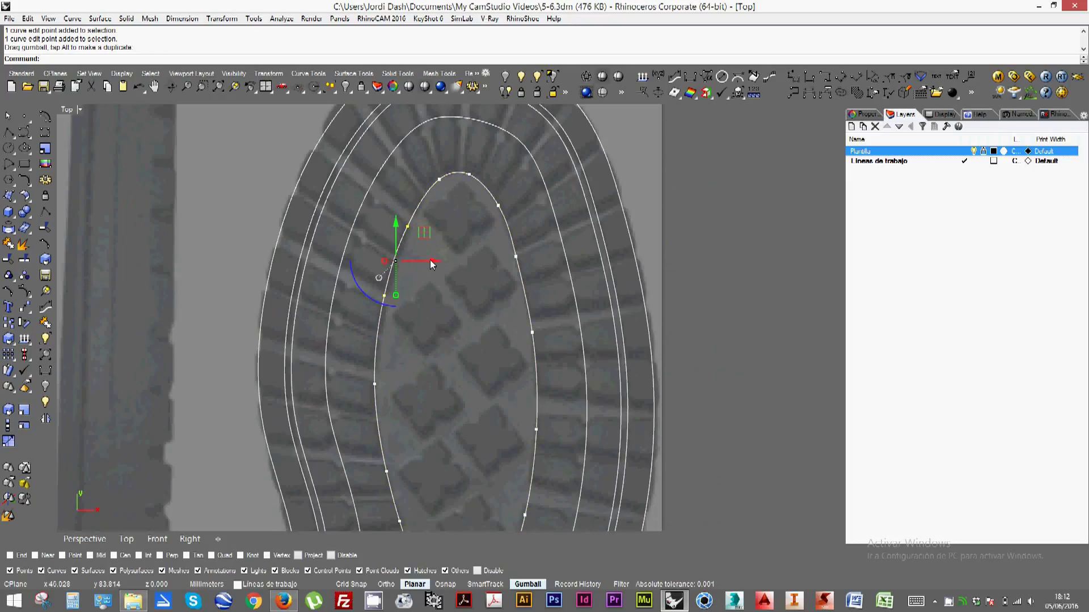
{"action": "key", "text": "ctrl+z"}
{"action": "scroll", "coordinate": [426, 333], "scroll_direction": "down", "scroll_amount": 2}
{"action": "scroll", "coordinate": [427, 337], "scroll_direction": "up", "scroll_amount": 2}
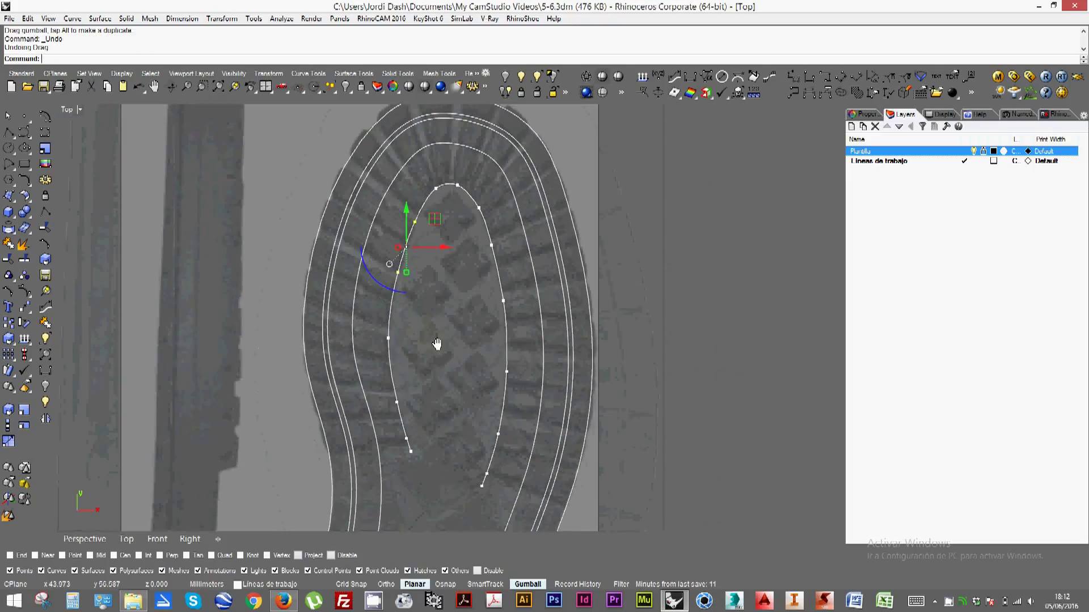
{"action": "key", "text": "Escape"}
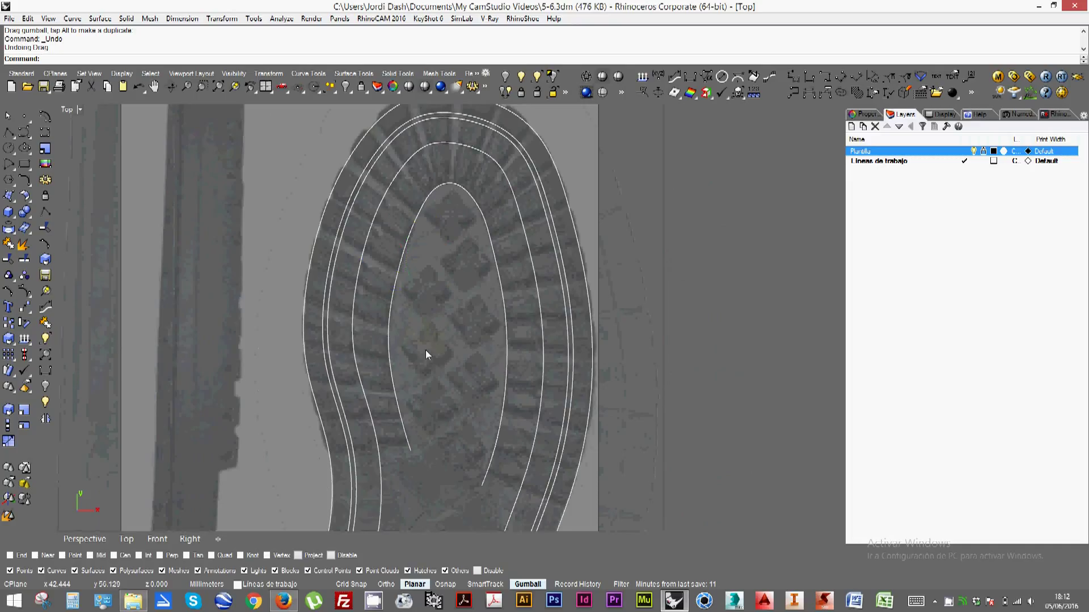
Turn on the inner curve's edit points and move its two upper right edit points slightly down along the tread-block edge
{"action": "scroll", "coordinate": [433, 304], "scroll_direction": "up", "scroll_amount": 4}
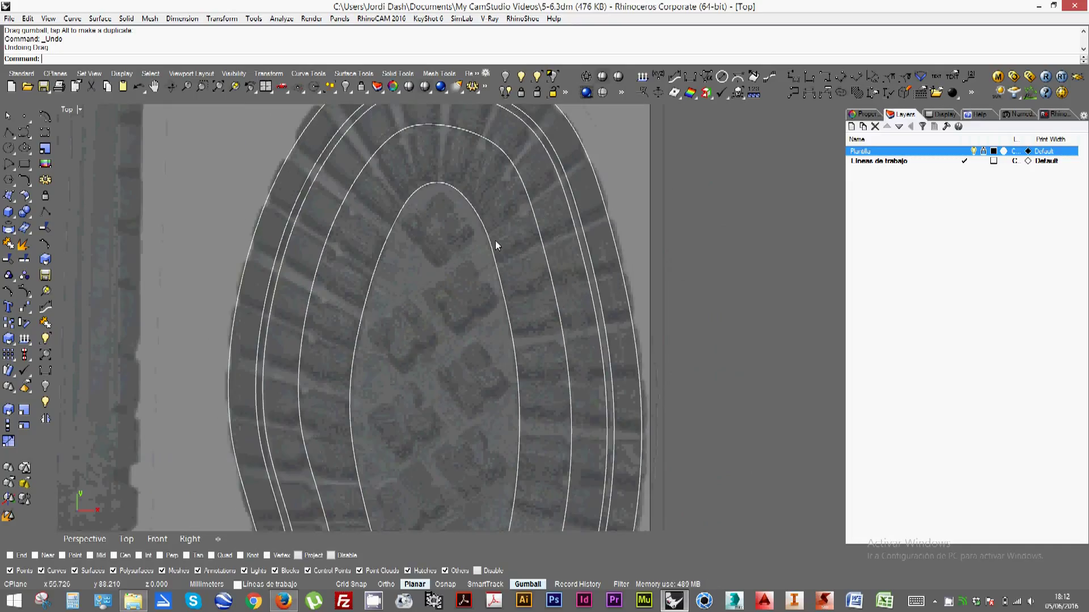
{"action": "left_click", "coordinate": [491, 241]}
{"action": "left_click", "coordinate": [45, 244]}
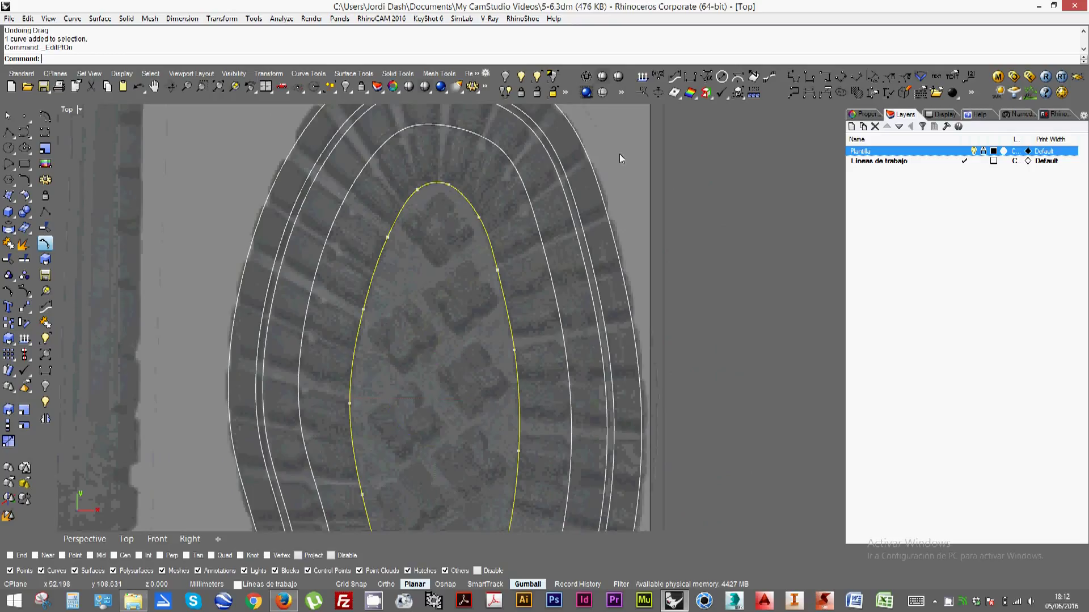
{"action": "key", "text": "Escape"}
{"action": "left_click", "coordinate": [498, 271]}
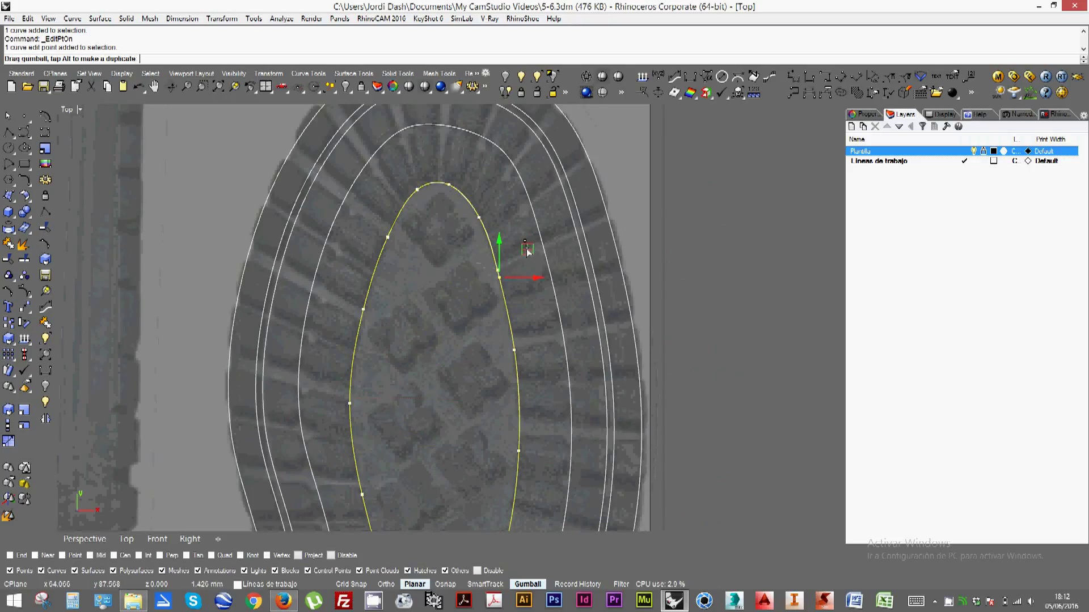
{"action": "left_click", "coordinate": [479, 214]}
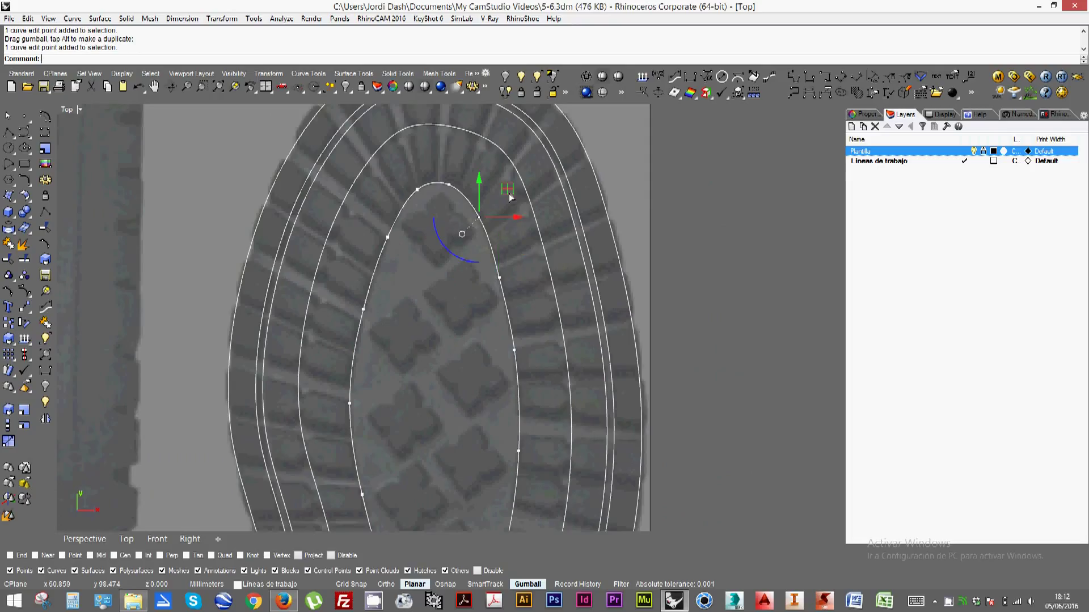
{"action": "left_click_drag", "start_coordinate": [511, 198], "coordinate": [509, 199]}
Nudge the lower of the inner curve's two upper right edit points slightly outward and turn off the edit points
{"action": "left_click", "coordinate": [499, 276]}
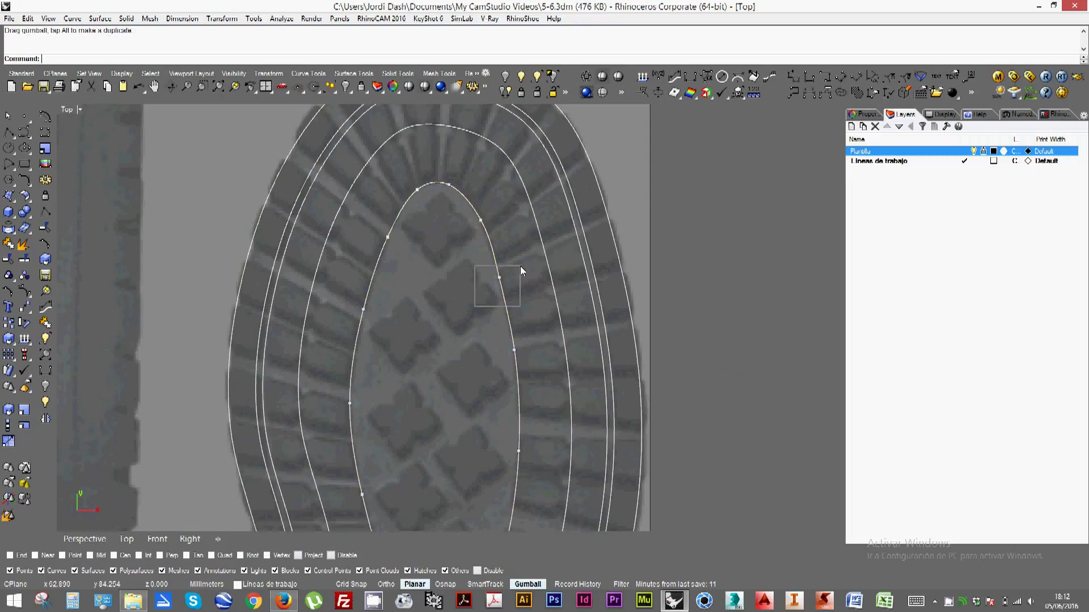
{"action": "left_click_drag", "start_coordinate": [526, 253], "coordinate": [529, 253]}
{"action": "scroll", "coordinate": [562, 304], "scroll_direction": "down", "scroll_amount": 2}
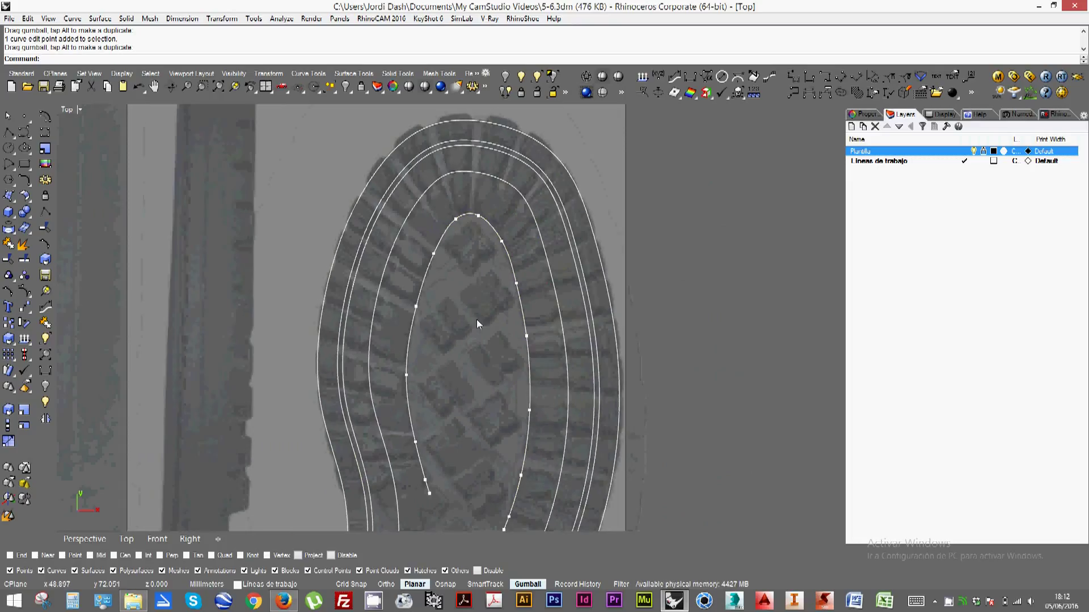
{"action": "right_click_drag", "start_coordinate": [477, 319], "coordinate": [471, 292]}
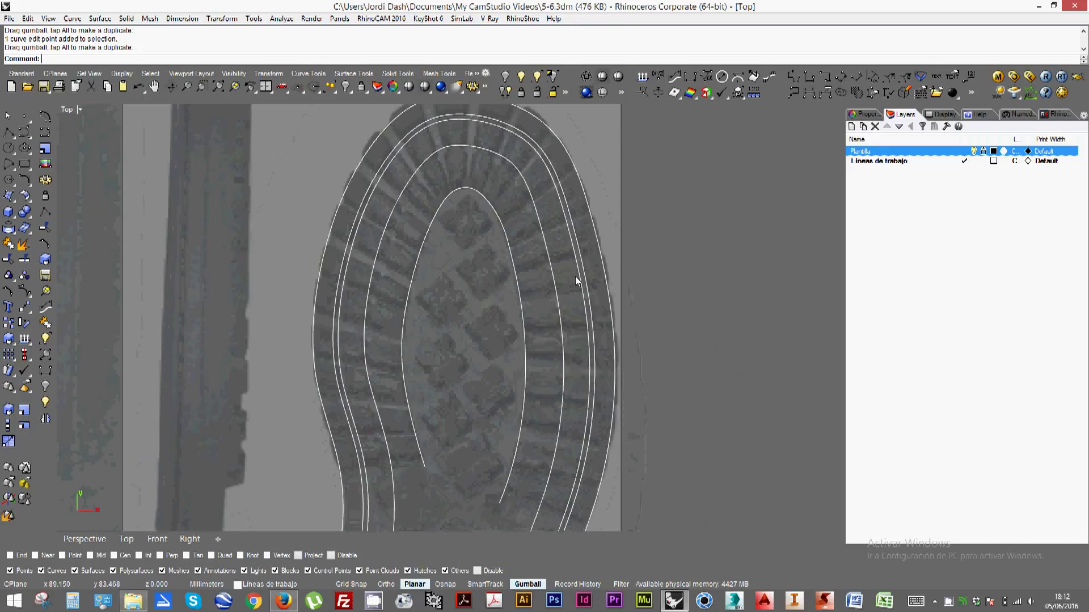
{"action": "key", "text": "Escape"}
Draw two polyline segments across the lowest left tread block, about 25 mm along its lower edge and about 27 mm along its upper edge
{"action": "right_click_drag", "start_coordinate": [460, 363], "coordinate": [419, 352]}
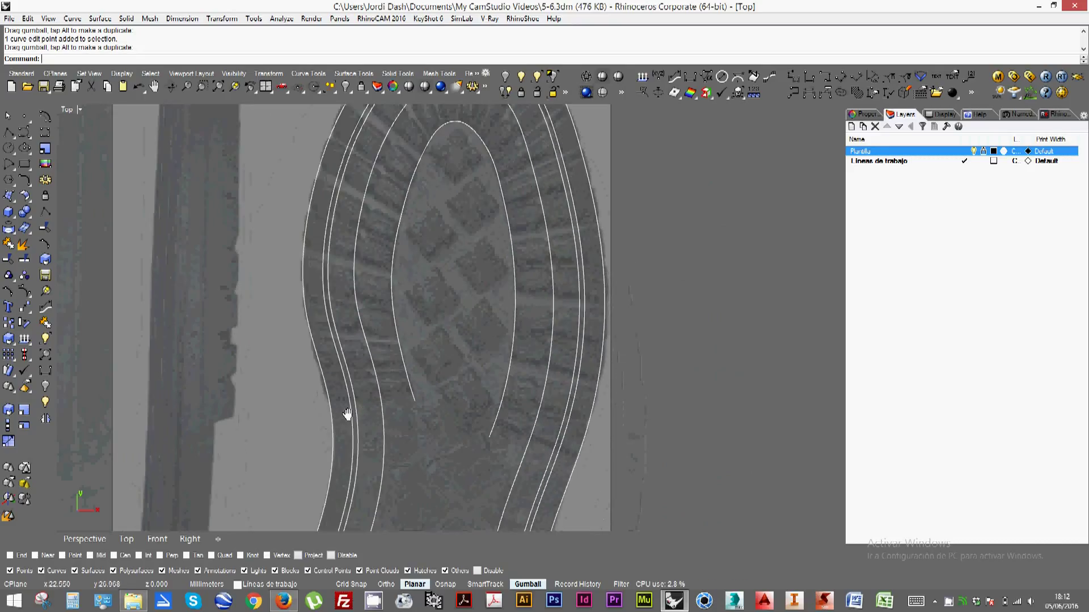
{"action": "scroll", "coordinate": [315, 421], "scroll_direction": "up", "scroll_amount": 4}
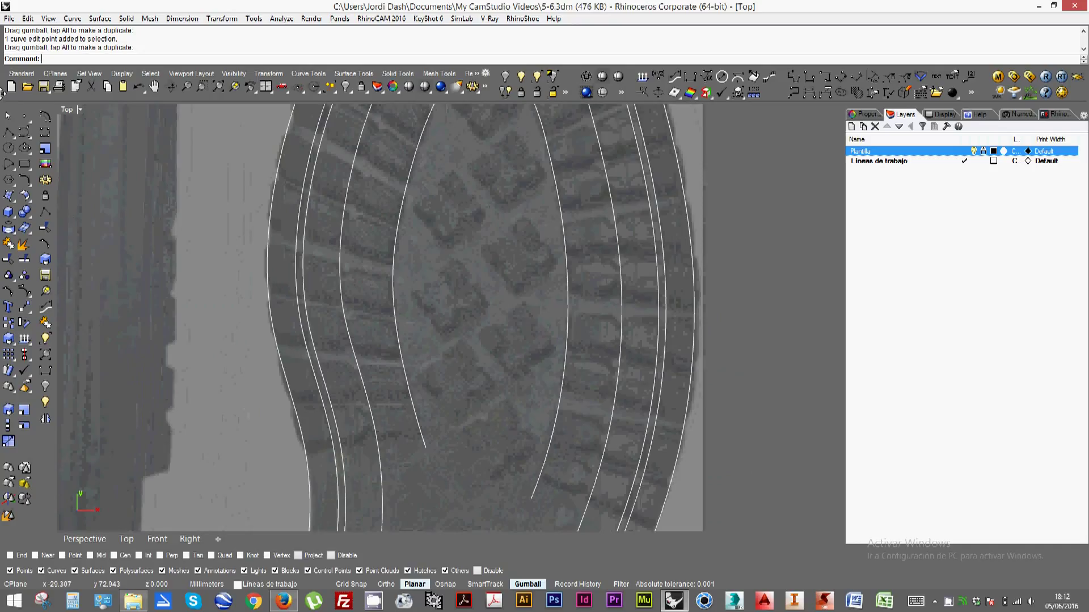
{"action": "left_click", "coordinate": [8, 133]}
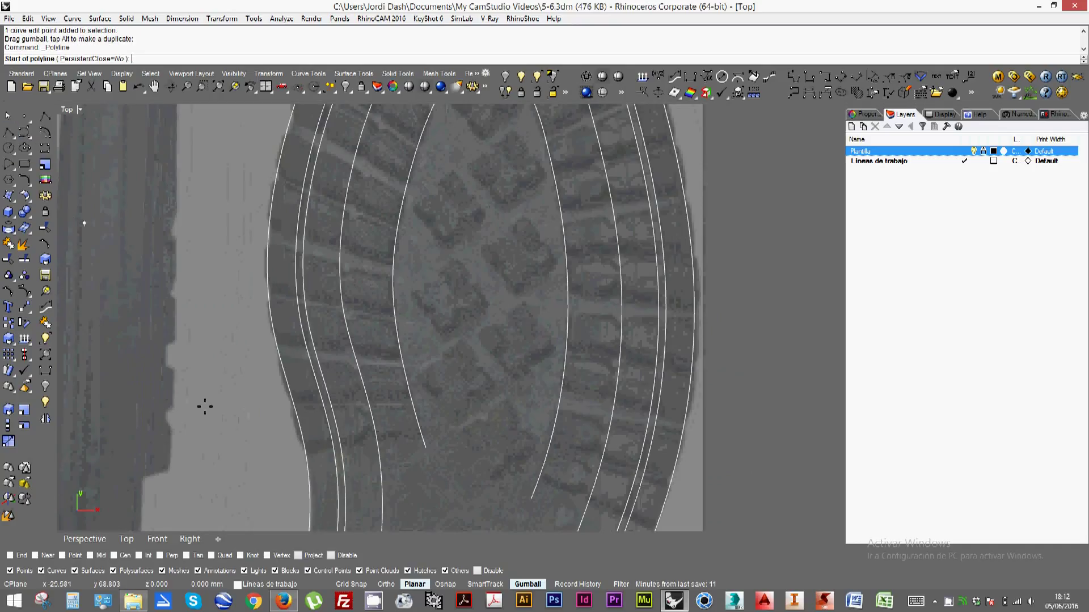
{"action": "left_click", "coordinate": [293, 448]}
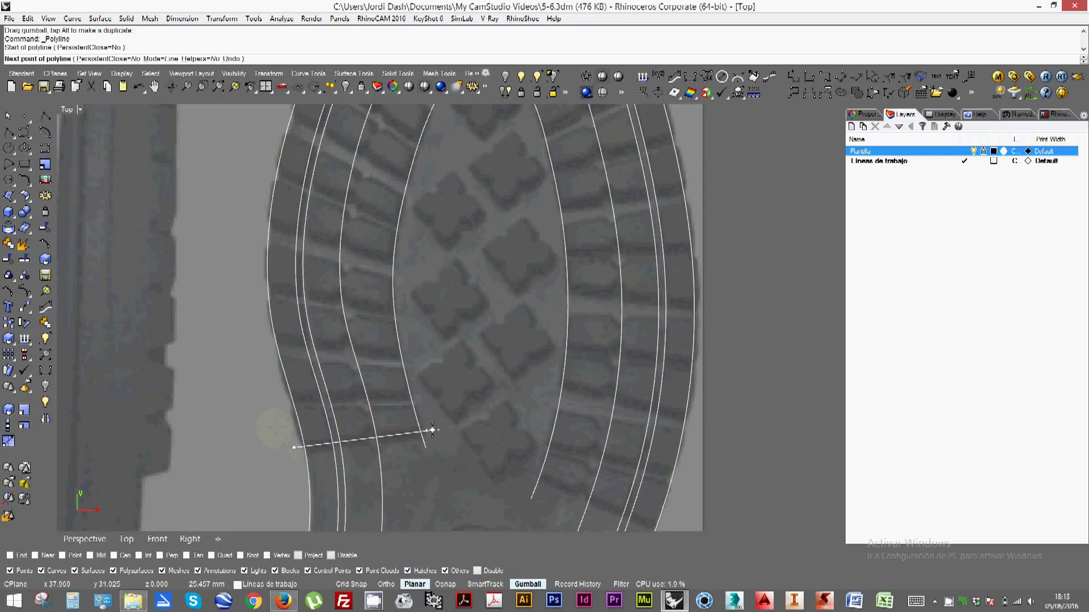
{"action": "left_click", "coordinate": [432, 430]}
{"action": "key", "text": "Return"}
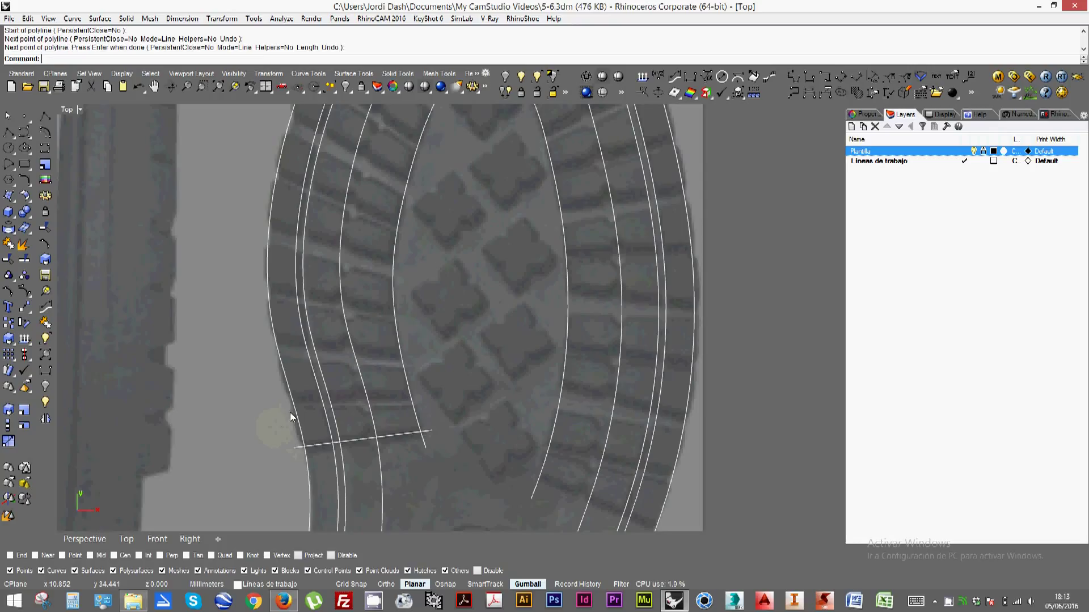
{"action": "key", "text": "Return"}
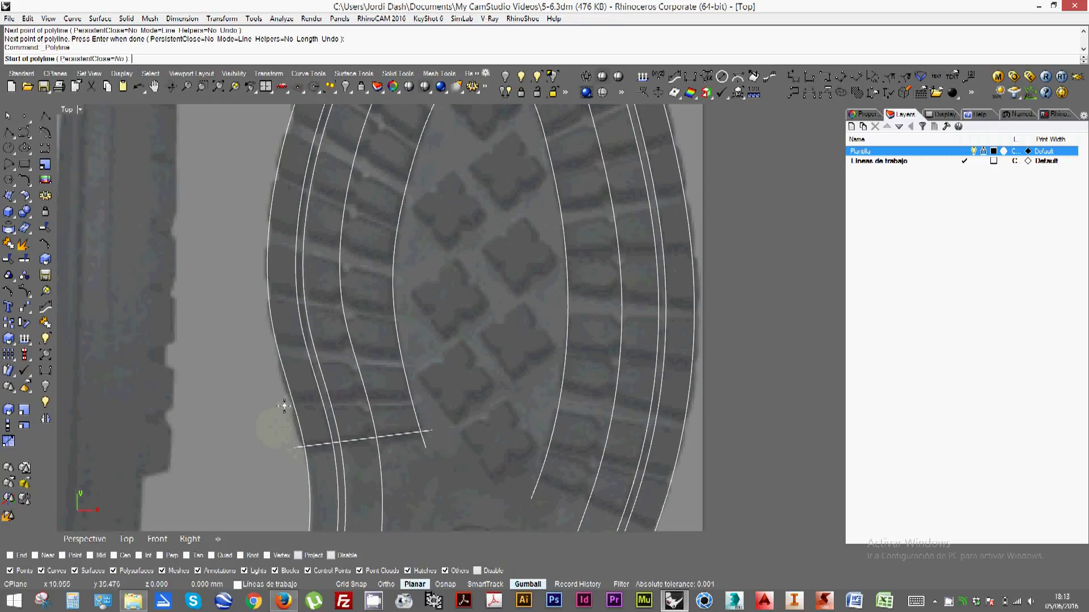
{"action": "left_click", "coordinate": [284, 406]}
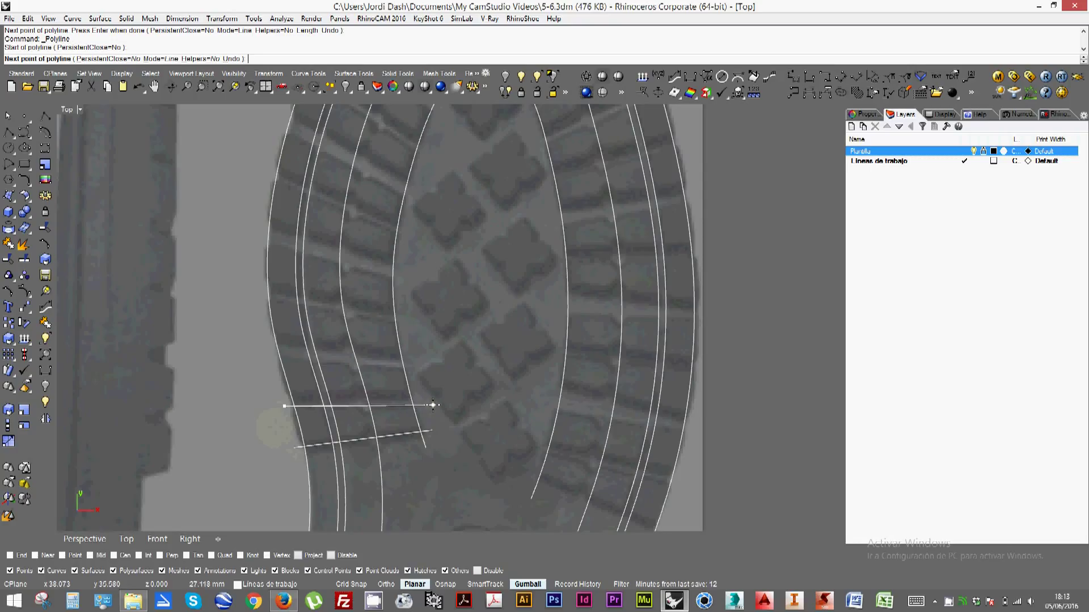
{"action": "left_click", "coordinate": [433, 405]}
{"action": "key", "text": "Return"}
Draw two straight polylines along the lower and upper edges of the second left tread block, spanning the outline and the inner curve
{"action": "key", "text": "Return"}
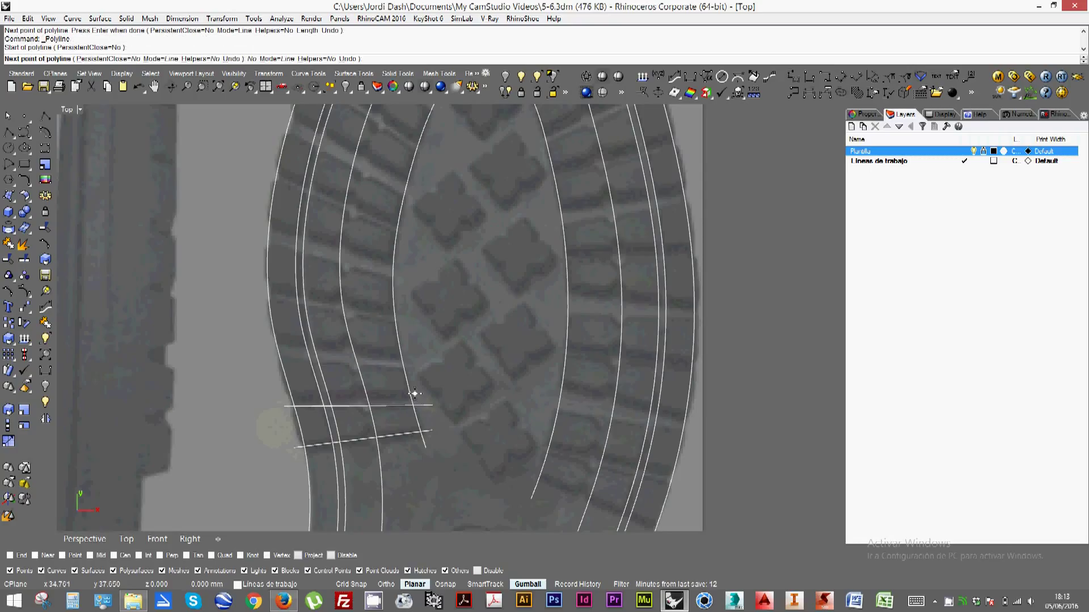
{"action": "left_click", "coordinate": [414, 394]}
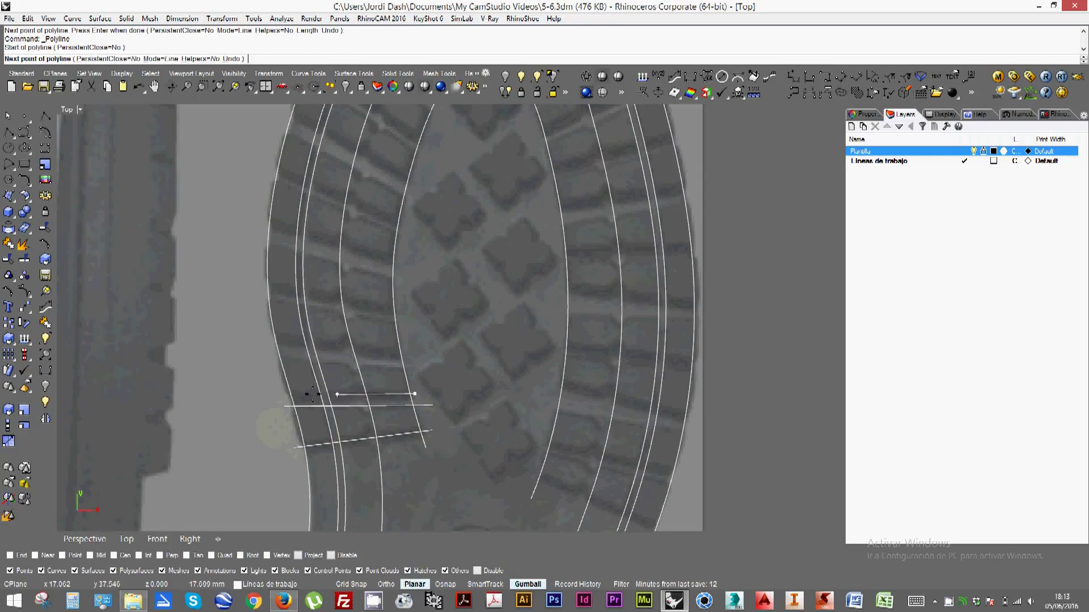
{"action": "left_click", "coordinate": [284, 393]}
{"action": "key", "text": "Return"}
{"action": "key", "text": "Return"}
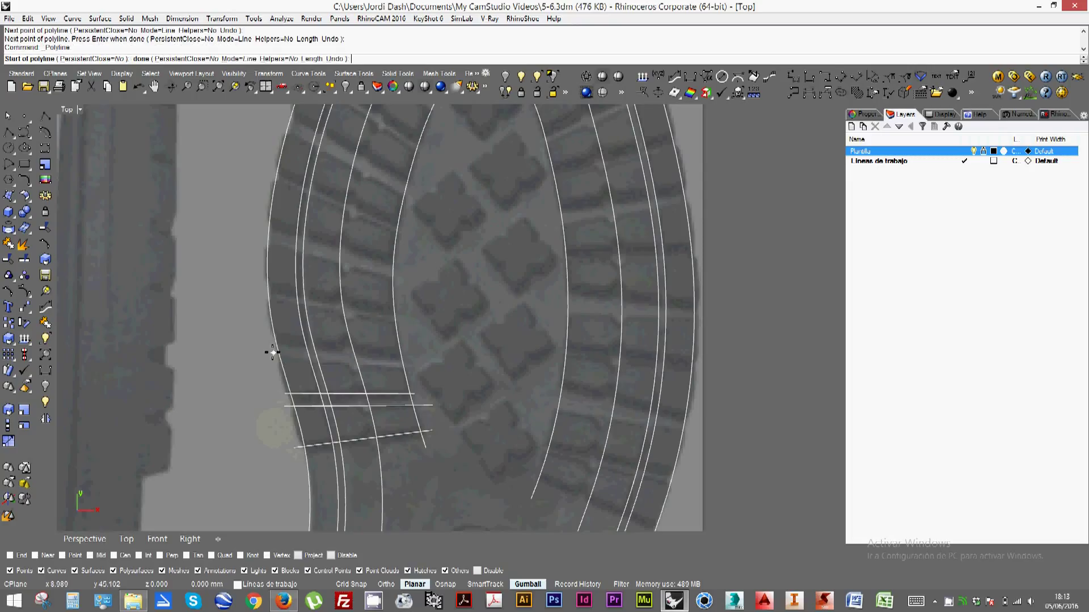
{"action": "left_click", "coordinate": [272, 354]}
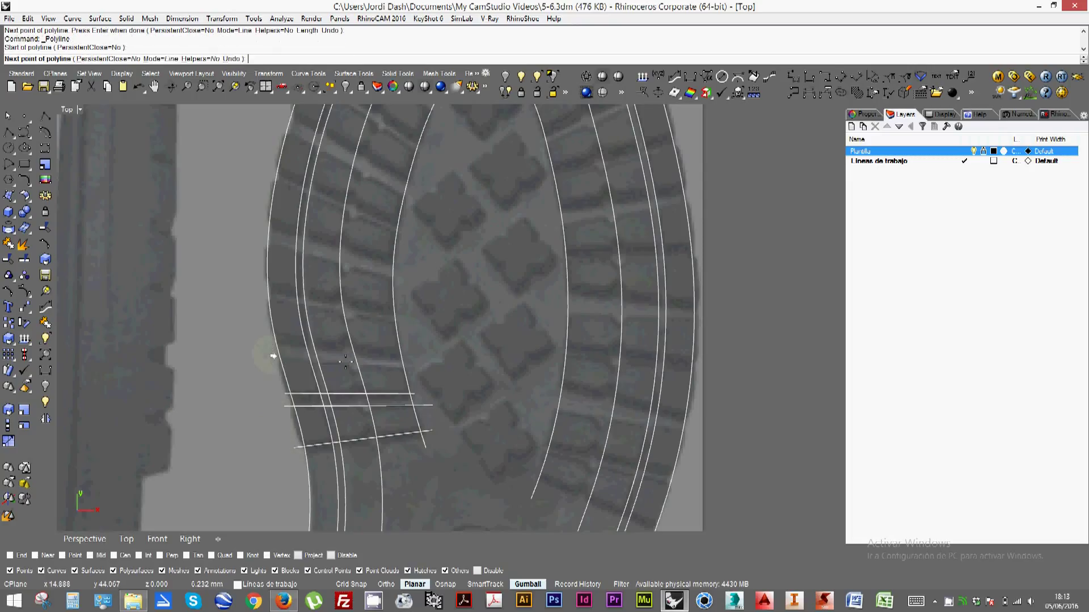
{"action": "left_click", "coordinate": [416, 367]}
{"action": "key", "text": "Return"}
Draw two straight polylines along the lower and upper edges of the third left tread block, from outside the outline past the inner curve
{"action": "key", "text": "Return"}
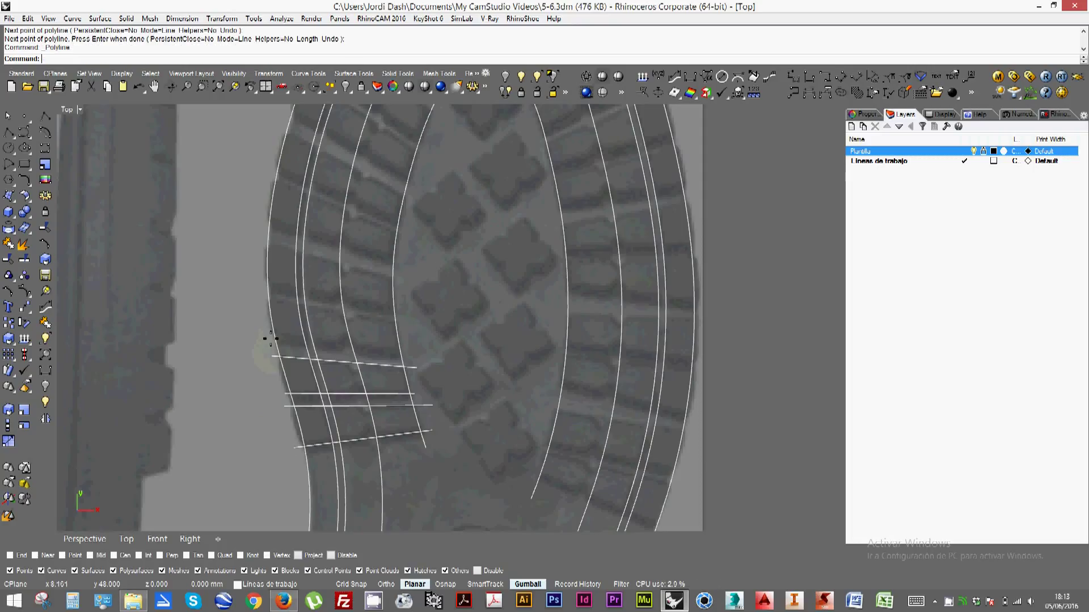
{"action": "left_click", "coordinate": [267, 336]}
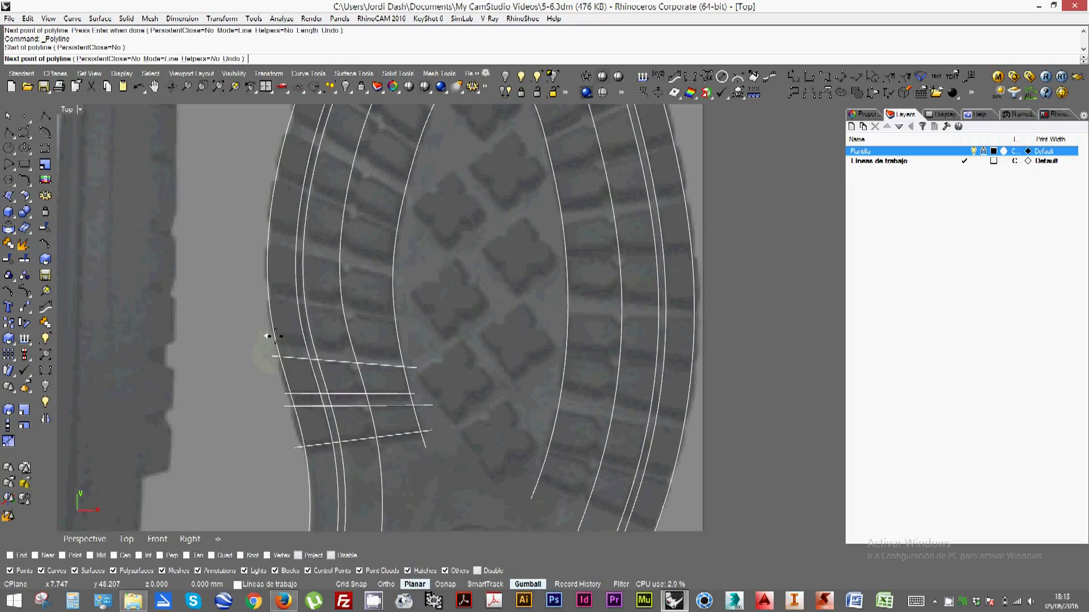
{"action": "left_click", "coordinate": [411, 352]}
{"action": "key", "text": "Return"}
{"action": "key", "text": "Return"}
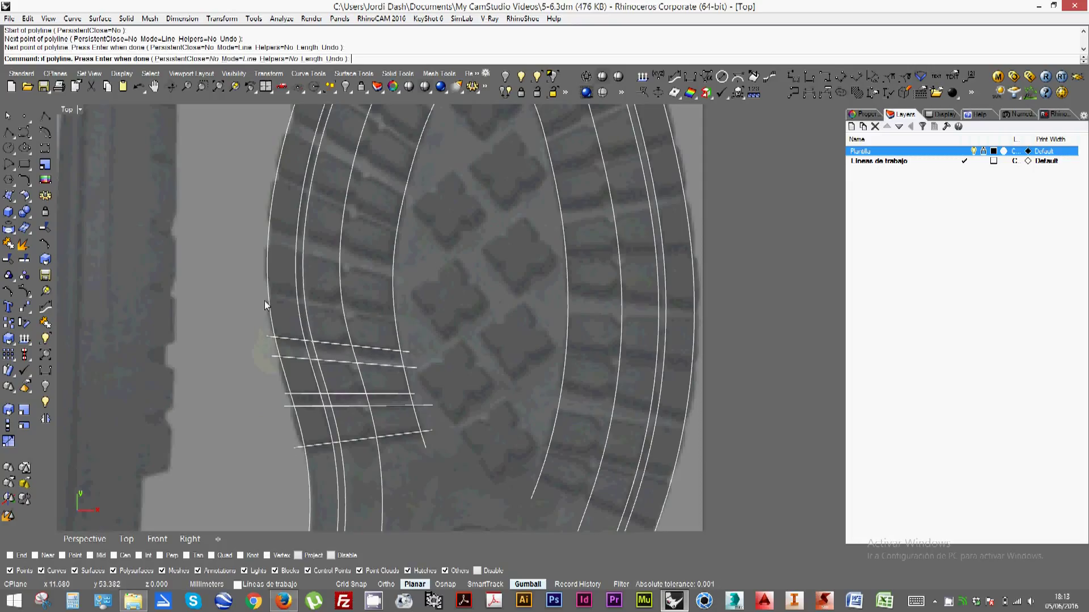
{"action": "left_click", "coordinate": [261, 297]}
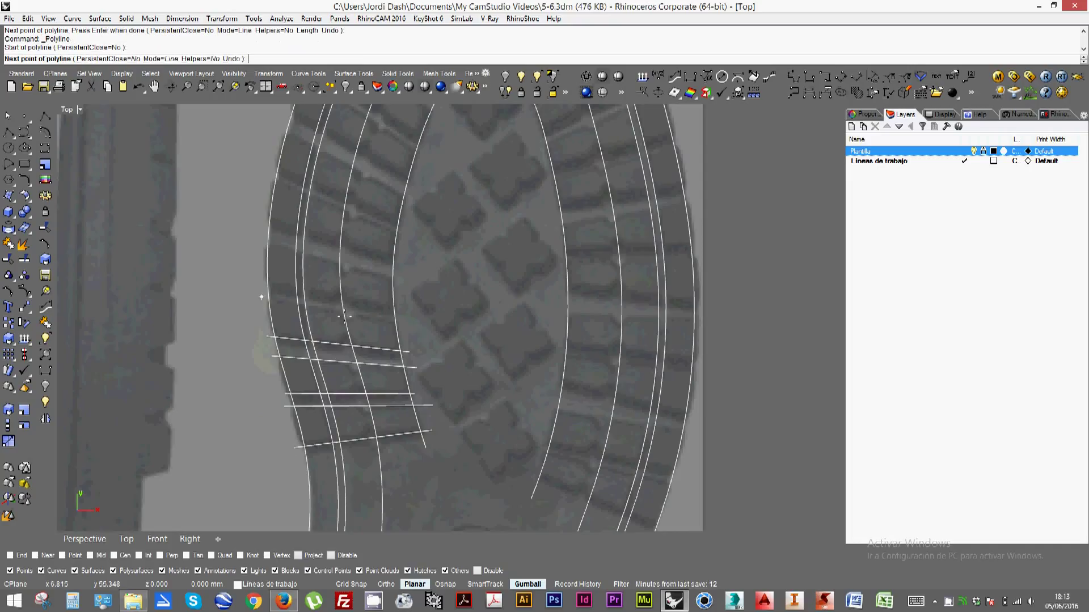
{"action": "left_click", "coordinate": [401, 322]}
{"action": "key", "text": "Return"}
Draw two straight polylines across the fourth left tread block, along its lower edge and, about 26 mm long, its upper edge
{"action": "key", "text": "Return"}
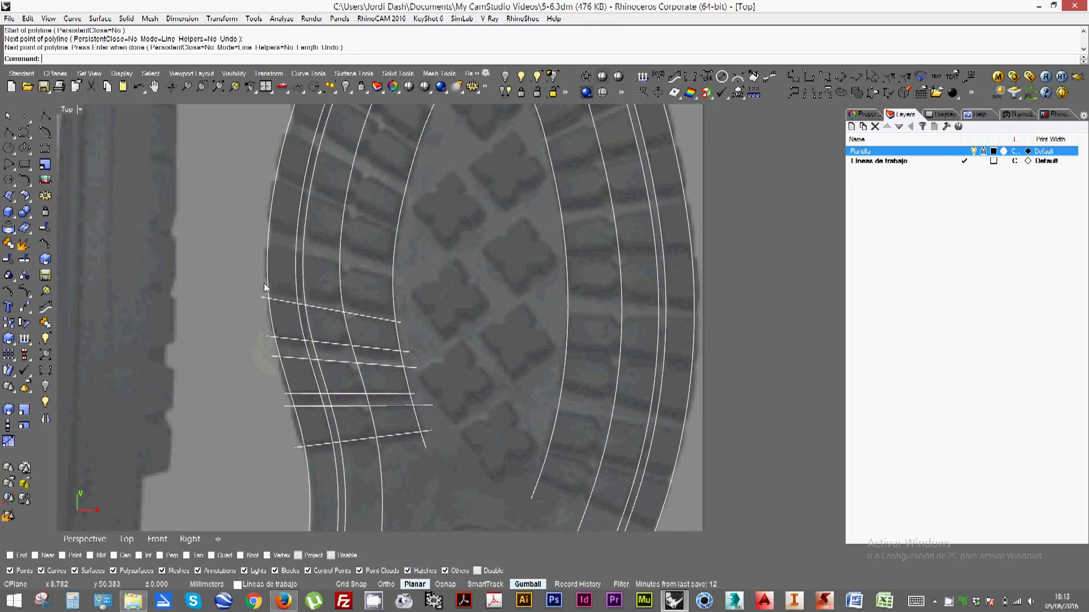
{"action": "left_click", "coordinate": [260, 286]}
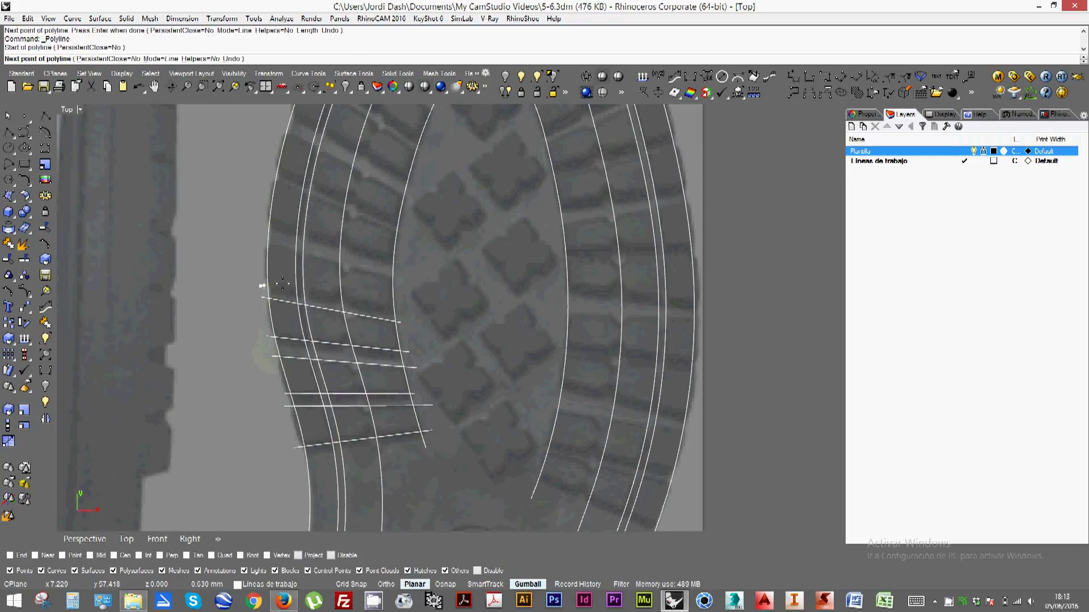
{"action": "left_click", "coordinate": [399, 311]}
{"action": "key", "text": "Return"}
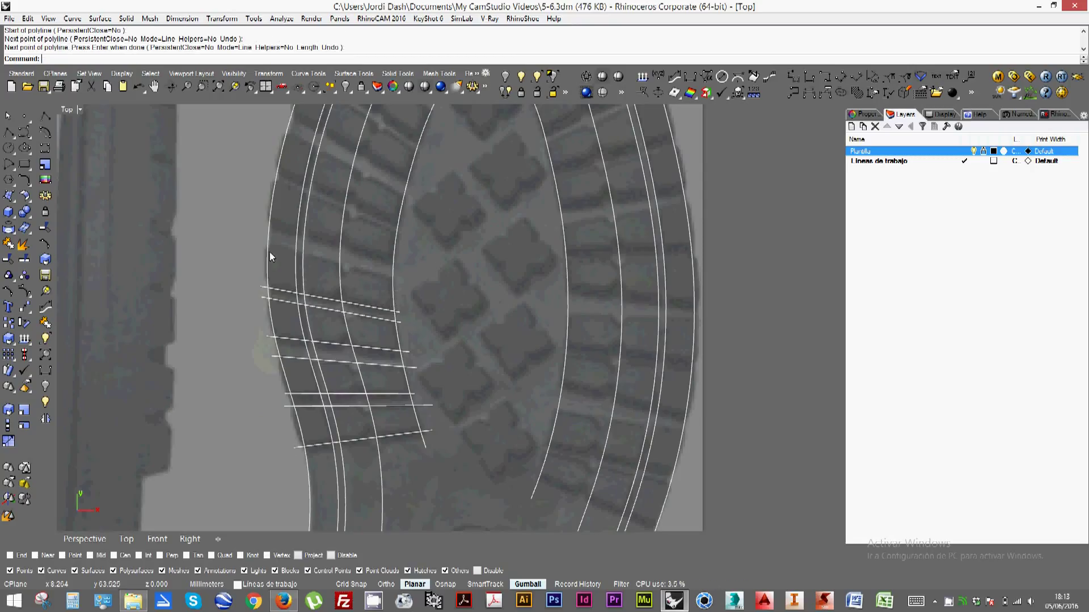
{"action": "key", "text": "Return"}
{"action": "left_click", "coordinate": [262, 242]}
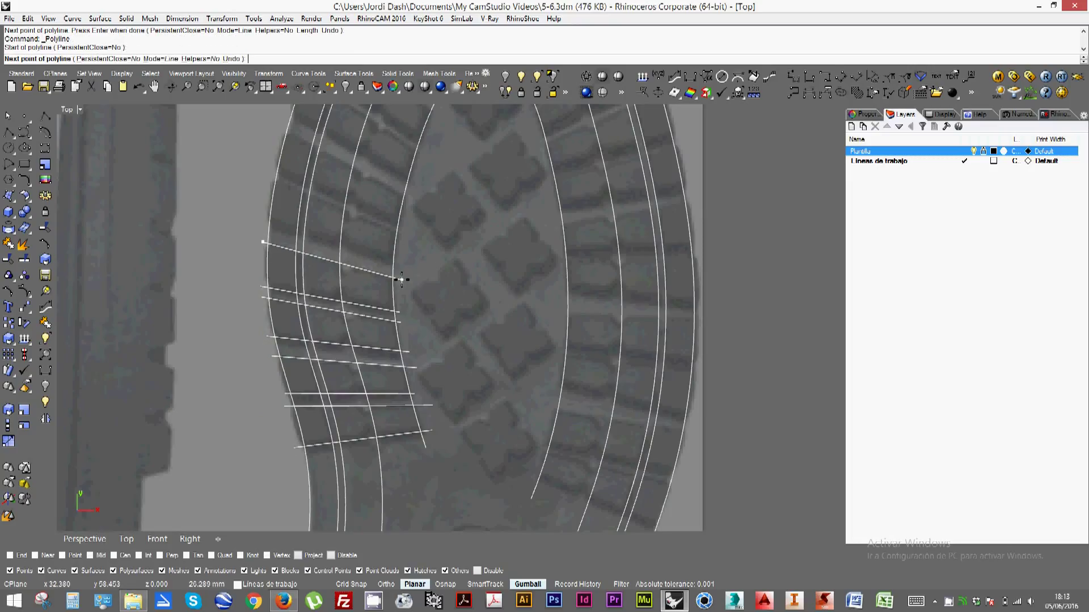
{"action": "left_click", "coordinate": [402, 279]}
{"action": "key", "text": "Return"}
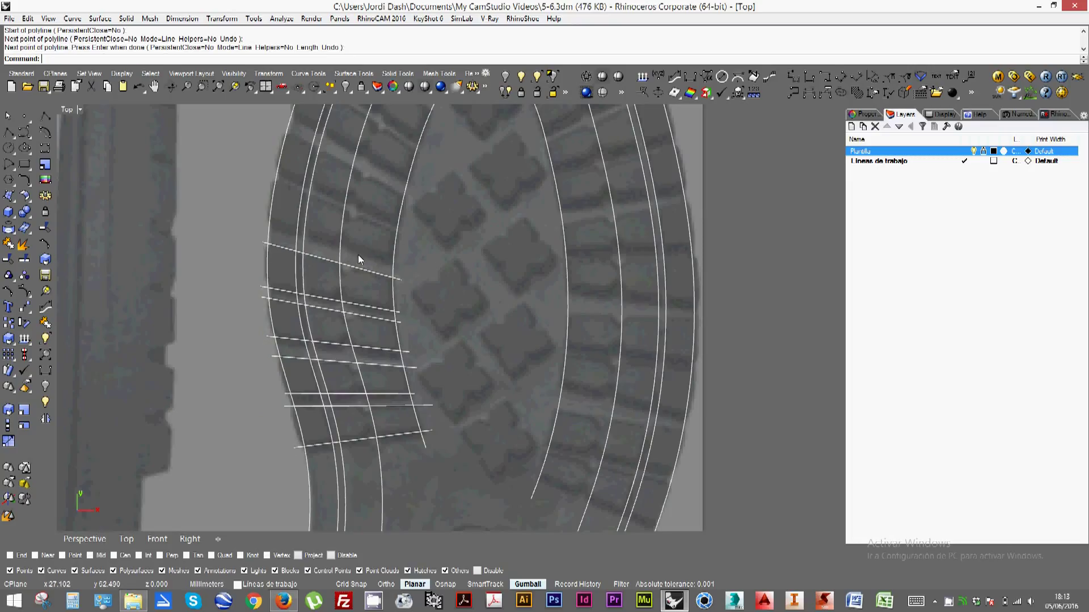
Draw two straight polylines along the lower and upper edges of the fifth left tread block, from outside the outline past the inner curve
{"action": "key", "text": "Return"}
{"action": "left_click", "coordinate": [262, 220]}
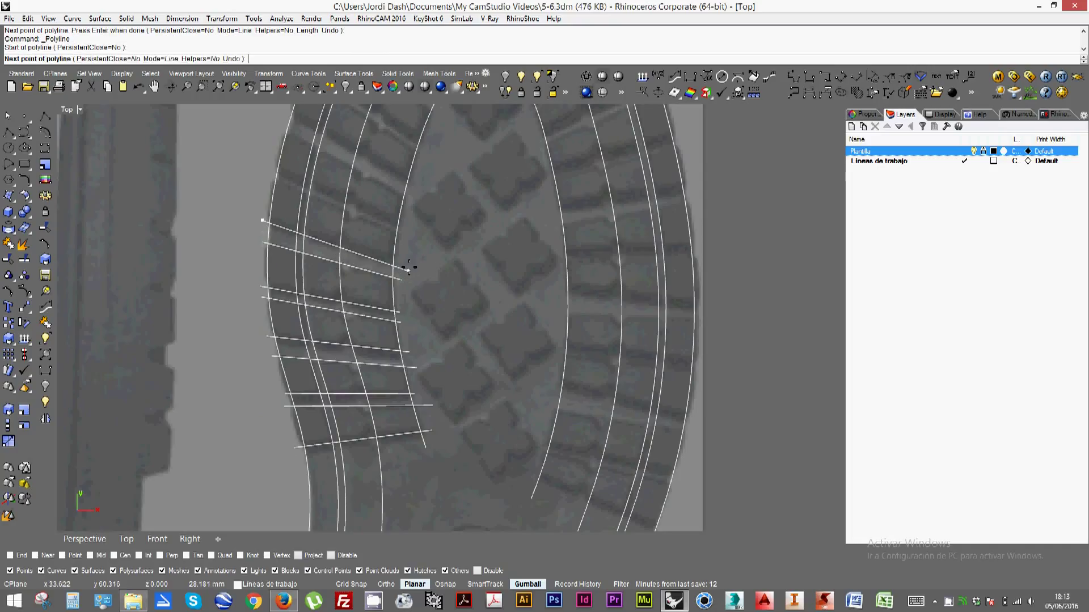
{"action": "left_click", "coordinate": [399, 260]}
{"action": "key", "text": "Return"}
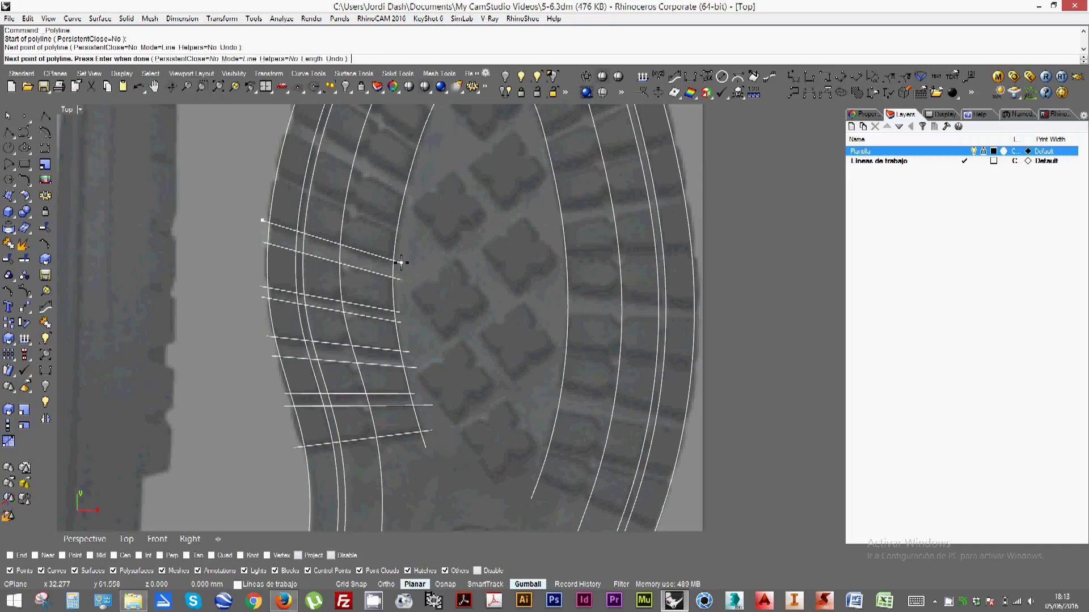
{"action": "key", "text": "Up"}
{"action": "key", "text": "Up"}
{"action": "key", "text": "Up"}
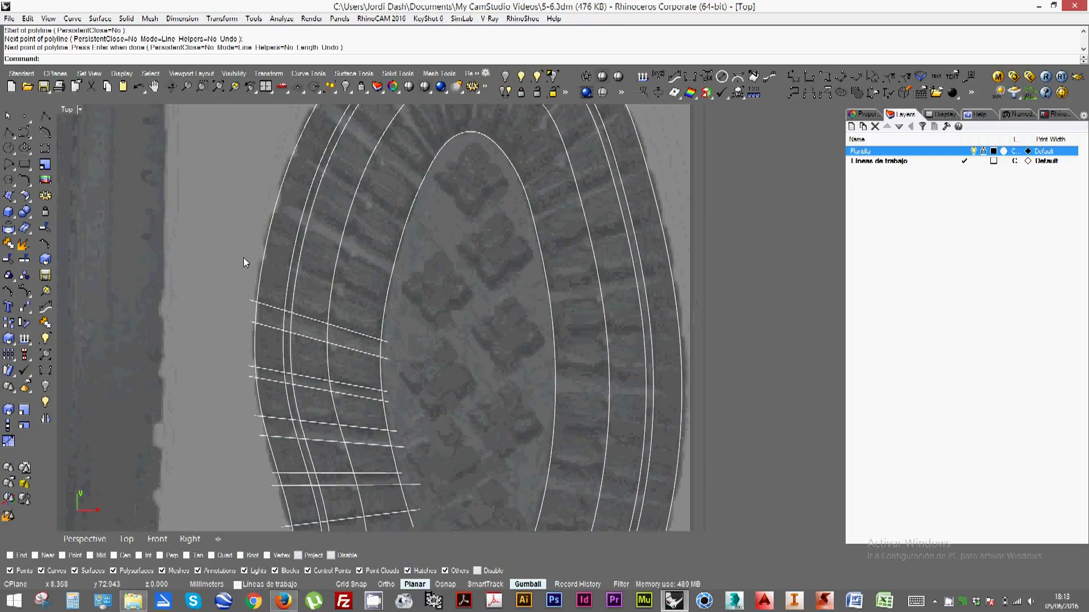
{"action": "key", "text": "Return"}
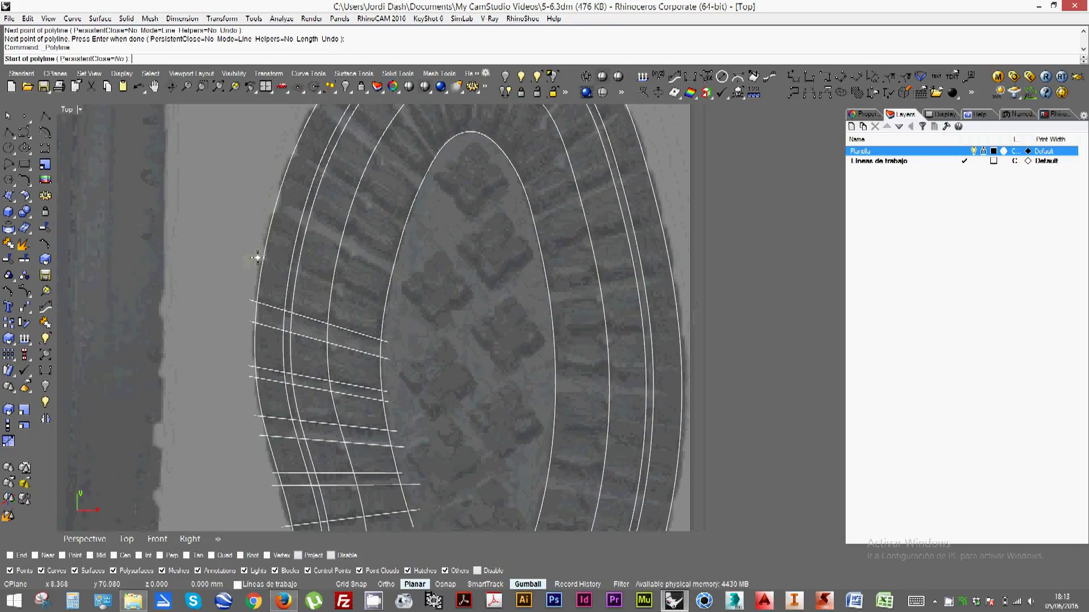
{"action": "left_click", "coordinate": [257, 258]}
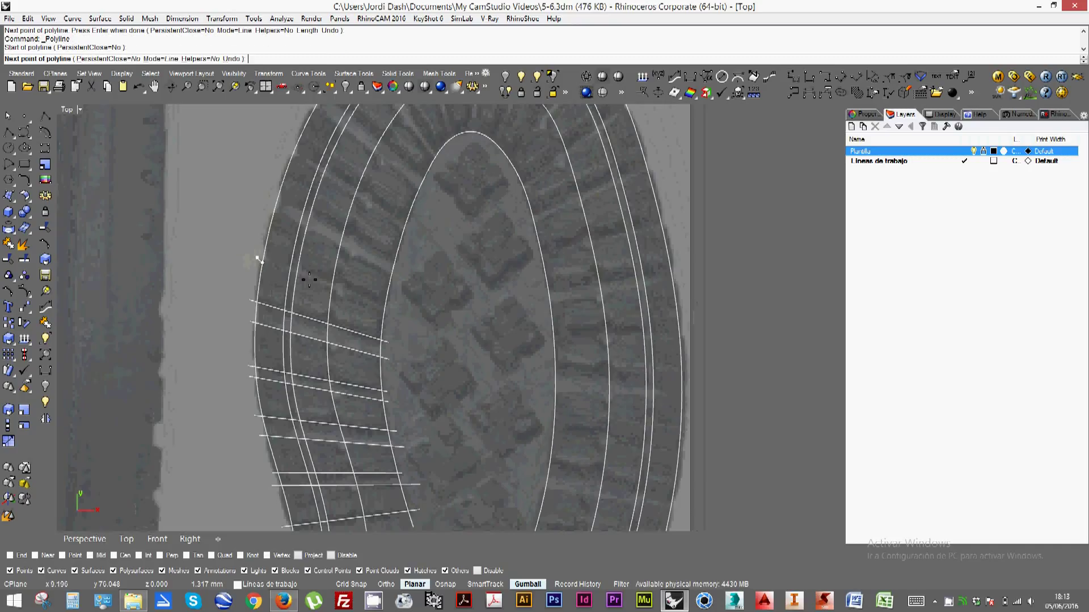
{"action": "left_click", "coordinate": [394, 317]}
{"action": "right_click", "coordinate": [394, 316]}
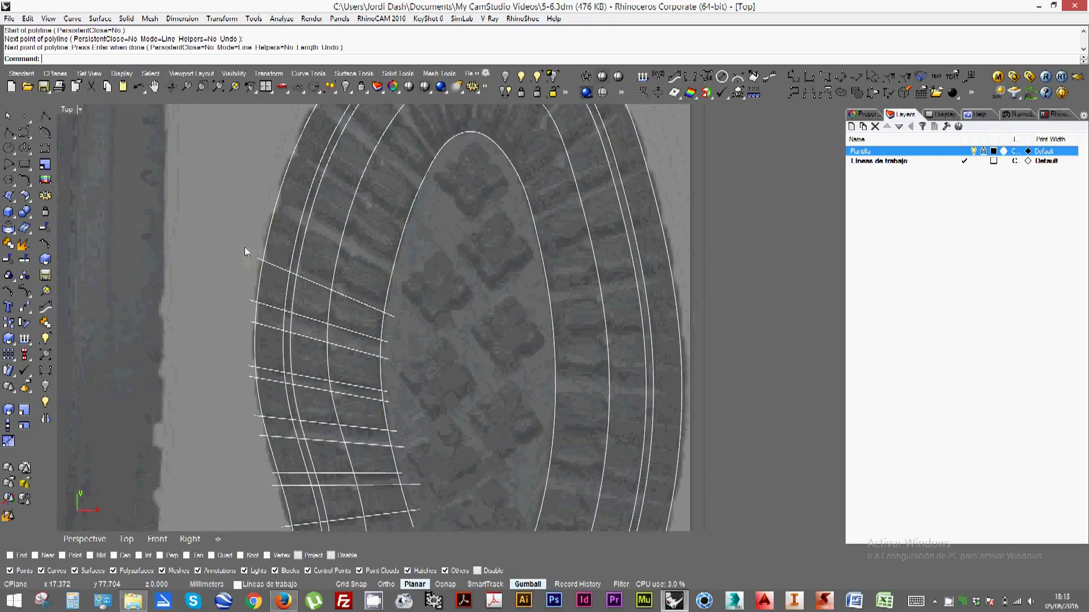
Draw two straight polylines across the sixth left tread block, about 27 mm long along its lower edge and another along its upper edge
{"action": "right_click", "coordinate": [259, 250]}
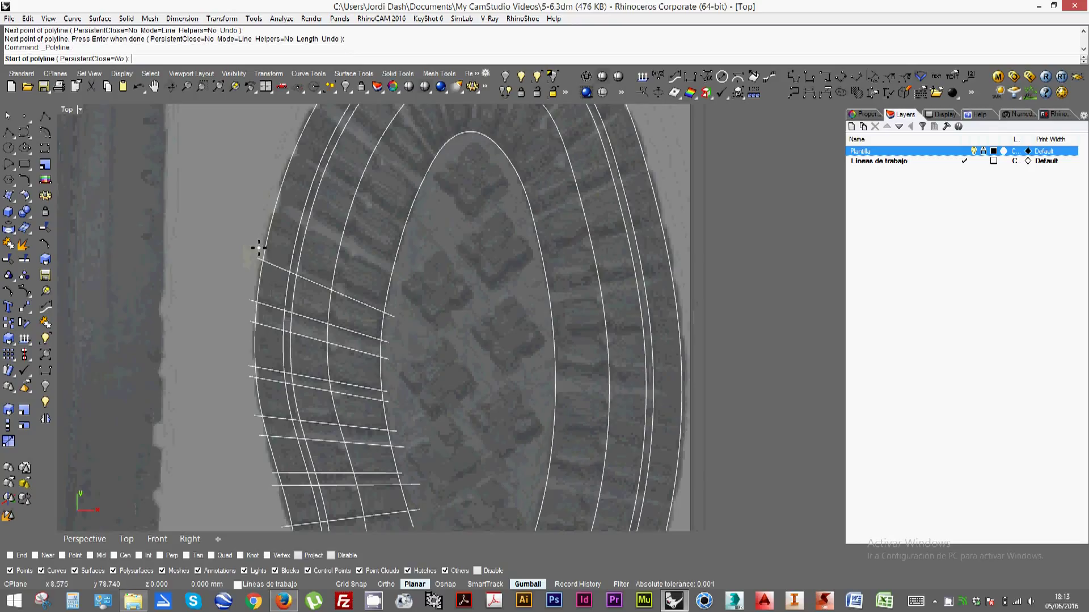
{"action": "left_click", "coordinate": [258, 249]}
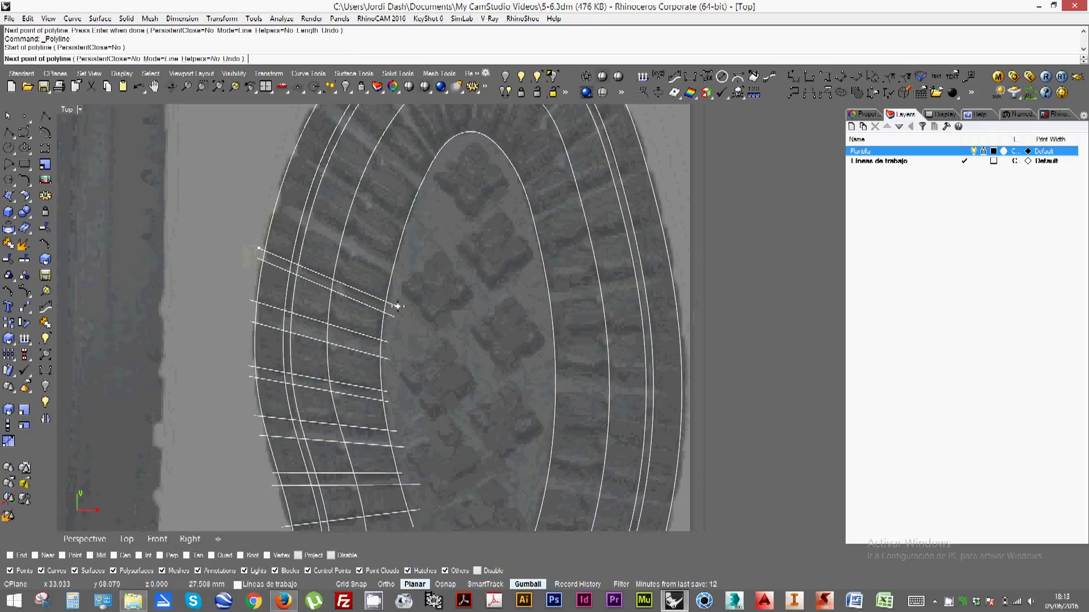
{"action": "left_click", "coordinate": [394, 307]}
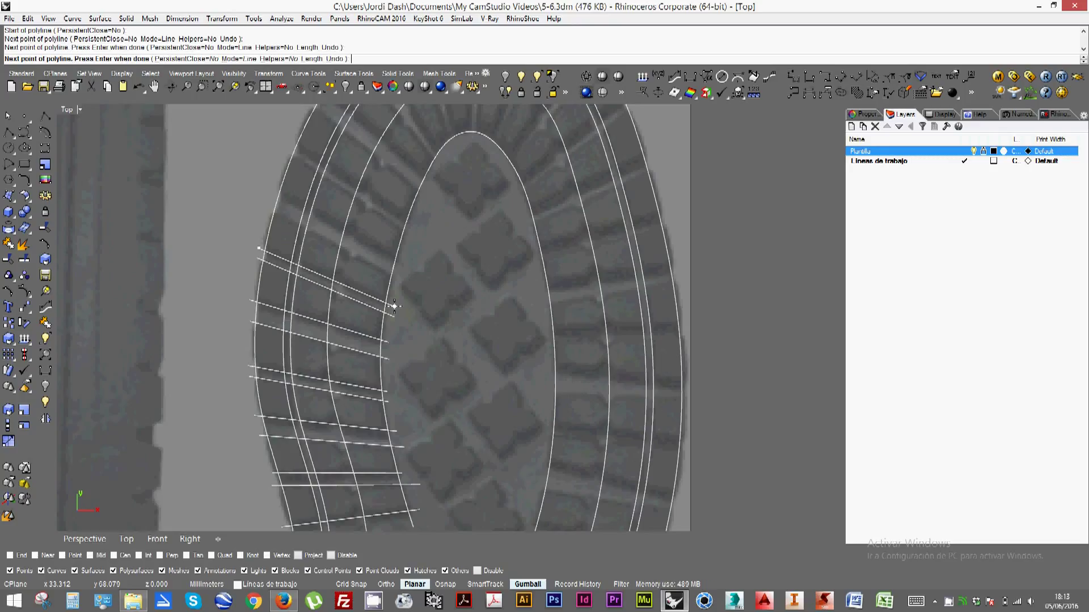
{"action": "right_click", "coordinate": [394, 307]}
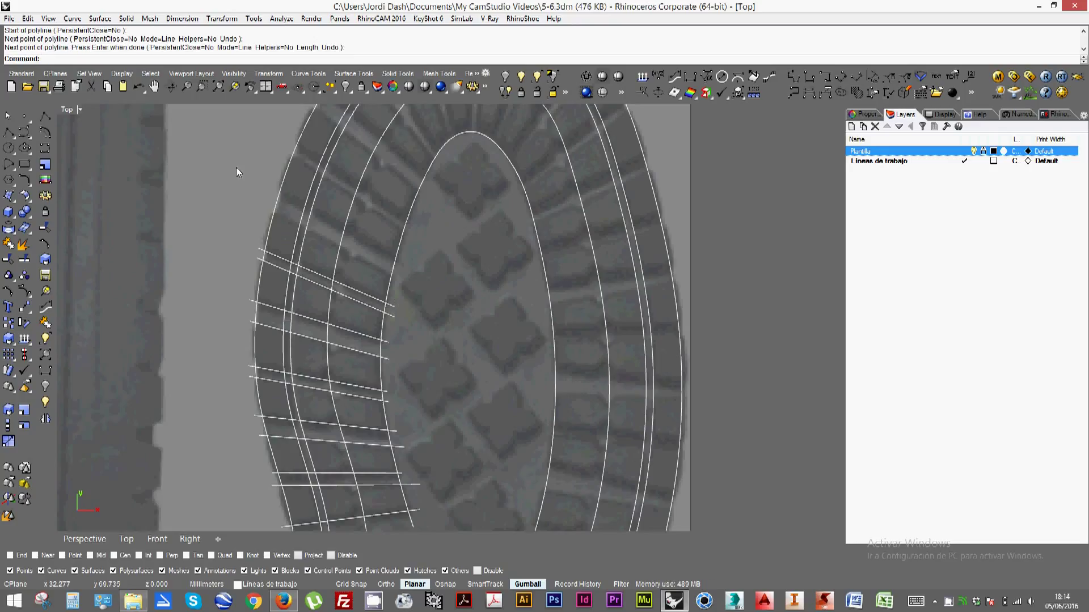
{"action": "right_click", "coordinate": [264, 209]}
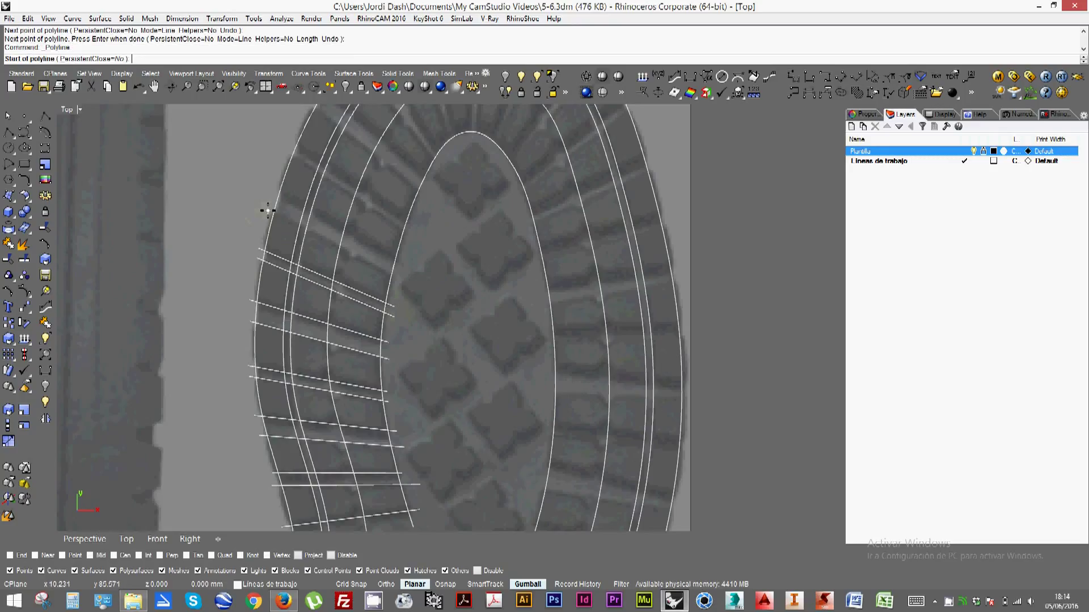
{"action": "left_click", "coordinate": [268, 210]}
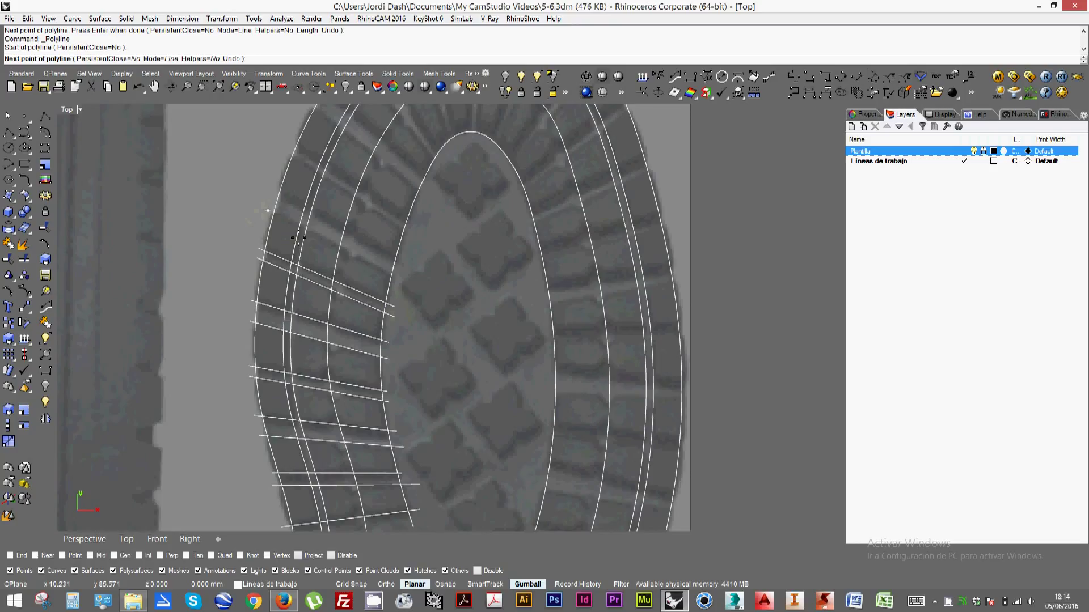
{"action": "left_click", "coordinate": [397, 279]}
{"action": "right_click", "coordinate": [396, 277]}
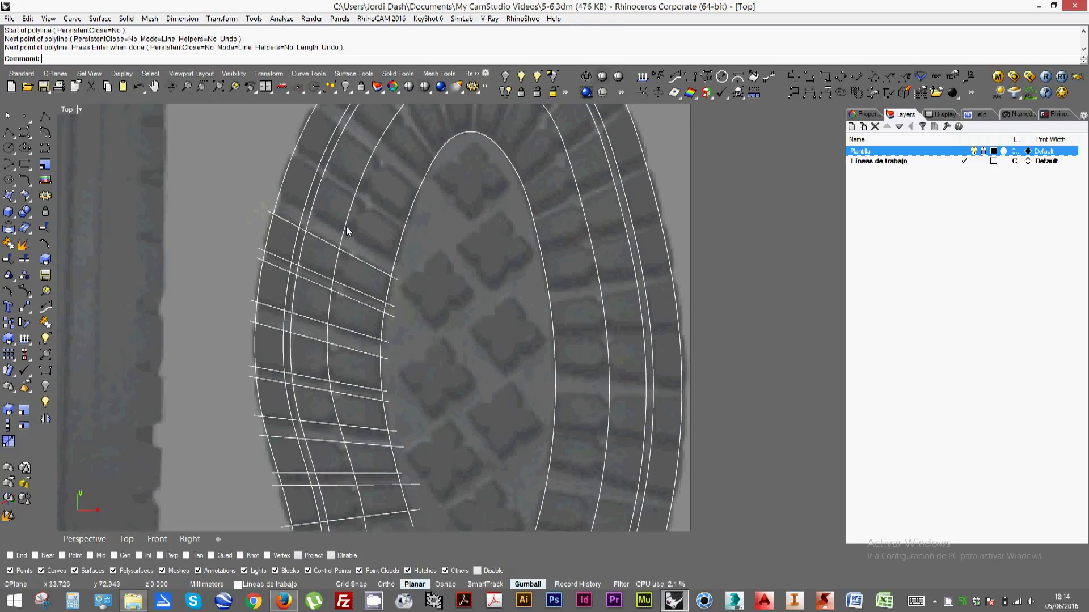
Draw two straight polylines across the seventh left tread block, about 27 mm along its lower edge and about 26 mm along its upper edge
{"action": "right_click", "coordinate": [276, 189]}
{"action": "left_click", "coordinate": [274, 190]}
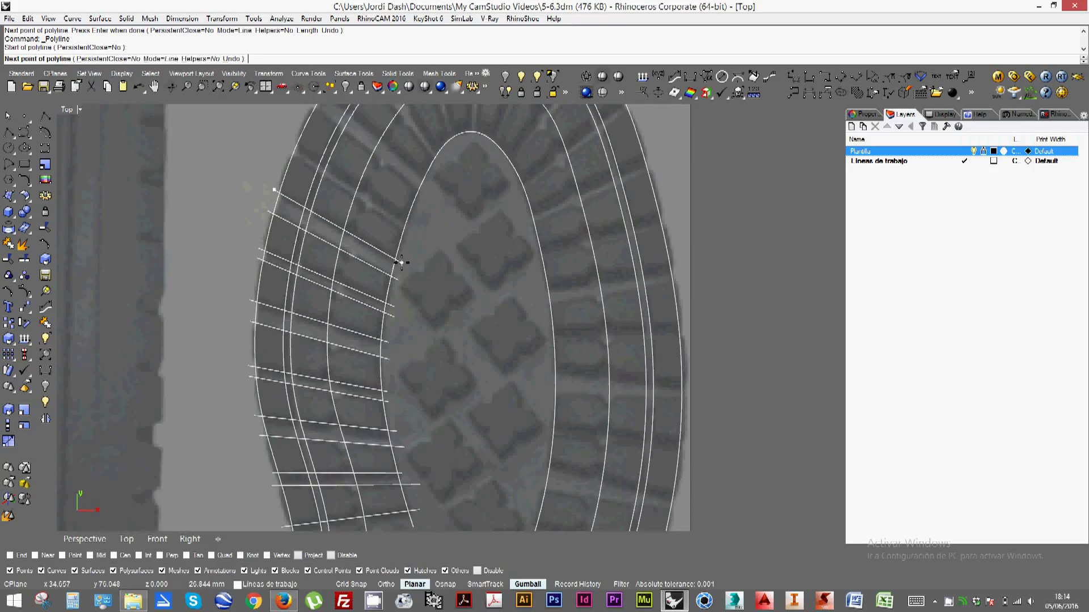
{"action": "left_click", "coordinate": [400, 262]}
{"action": "right_click", "coordinate": [292, 160]}
{"action": "right_click", "coordinate": [288, 155]}
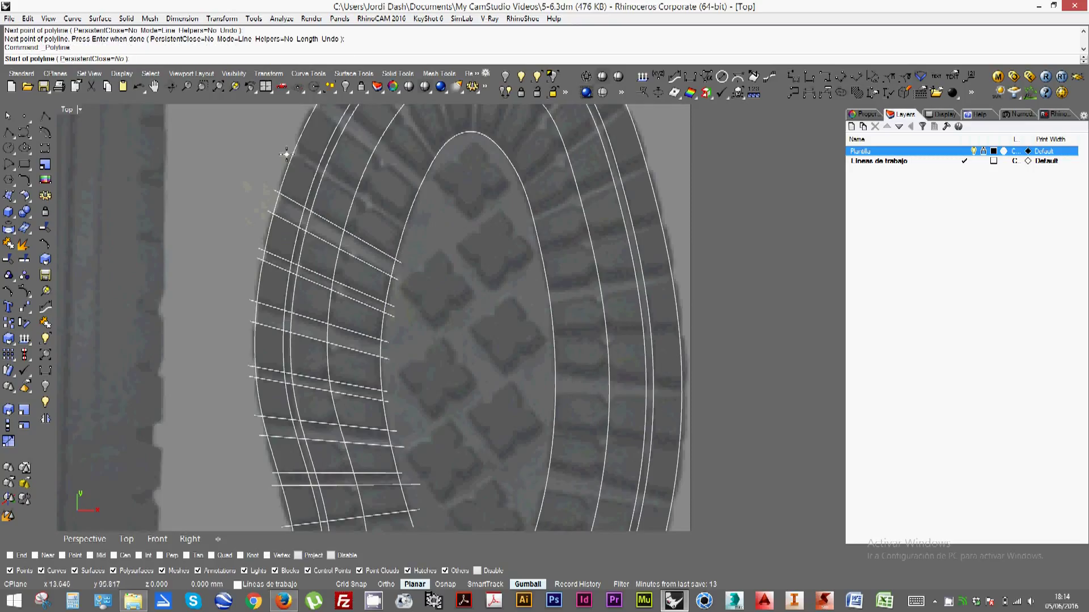
{"action": "left_click", "coordinate": [286, 153]}
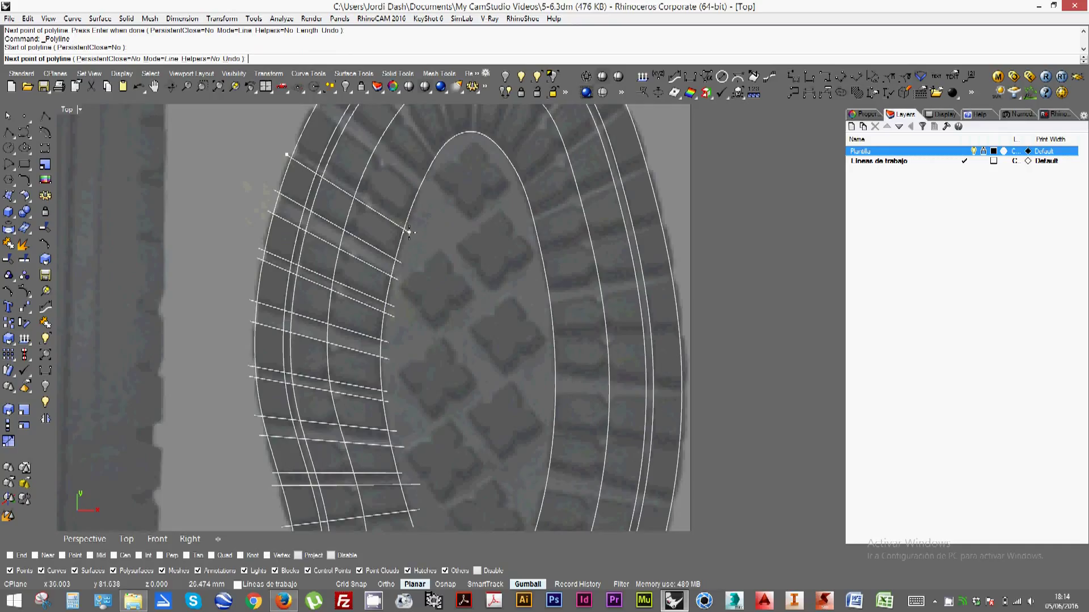
{"action": "left_click", "coordinate": [409, 232]}
{"action": "right_click", "coordinate": [400, 207]}
Draw two straight polylines across the eighth left tread block, about 27 mm along its lower edge and another along its upper edge
{"action": "right_click_drag", "start_coordinate": [355, 210], "coordinate": [350, 295]}
{"action": "right_click", "coordinate": [280, 248]}
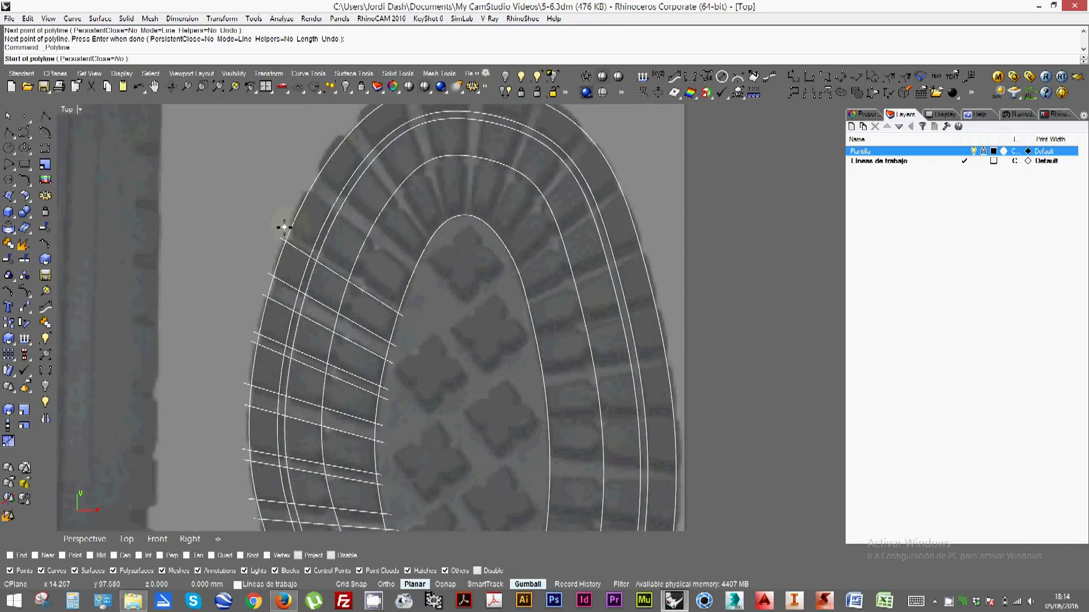
{"action": "left_click", "coordinate": [285, 226]}
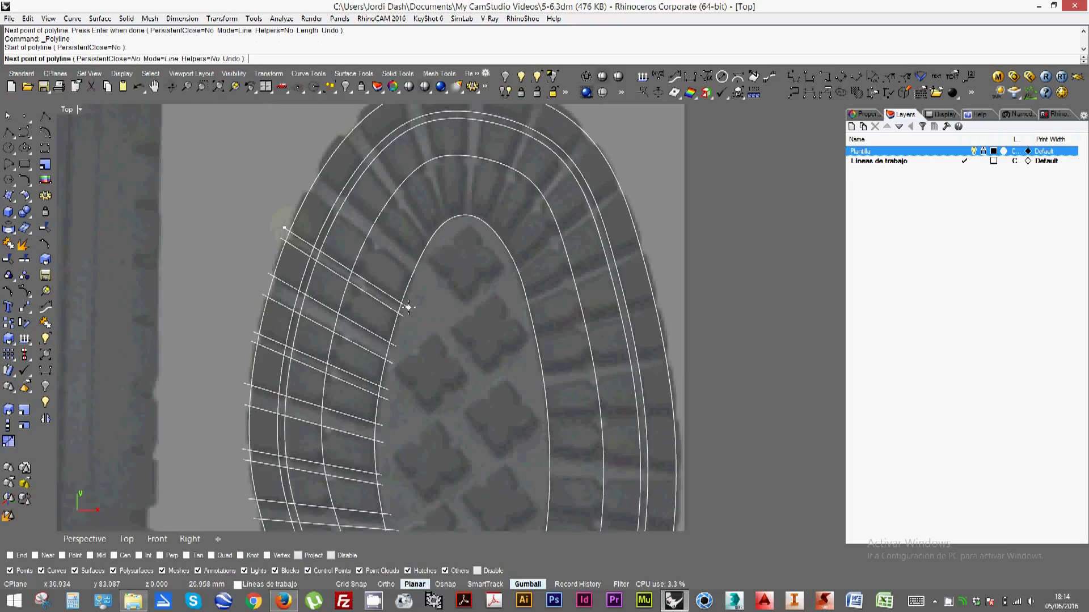
{"action": "left_click", "coordinate": [408, 308]}
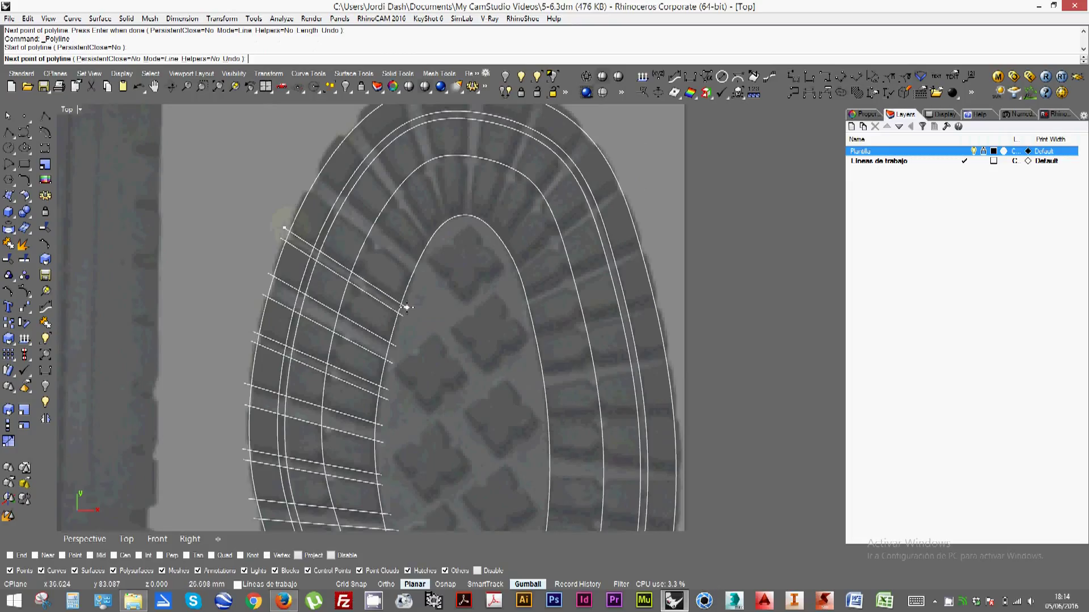
{"action": "right_click", "coordinate": [398, 255]}
{"action": "right_click", "coordinate": [306, 190]}
{"action": "left_click", "coordinate": [305, 188]}
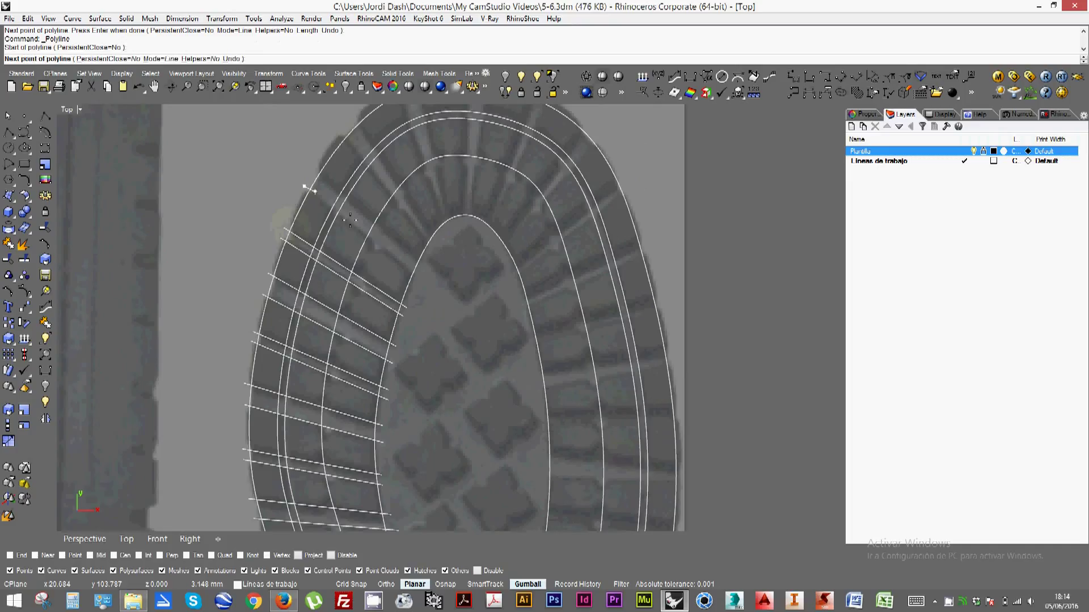
{"action": "left_click", "coordinate": [417, 276]}
{"action": "right_click", "coordinate": [391, 244]}
Draw two straight polylines across the ninth left tread block, about 27 mm along its lower edge and another along its upper edge
{"action": "right_click", "coordinate": [320, 162]}
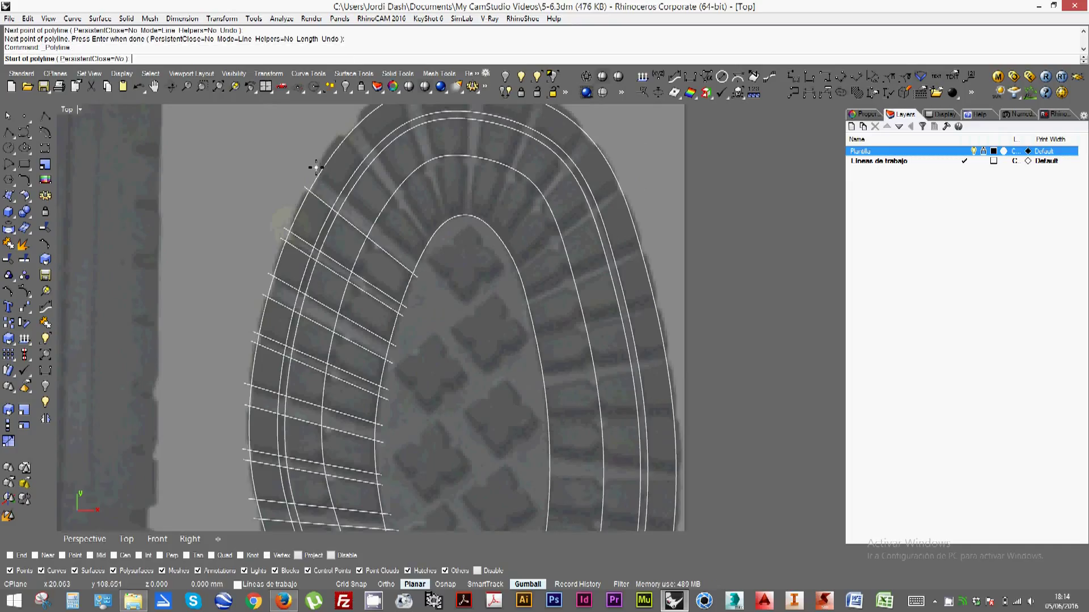
{"action": "left_click", "coordinate": [314, 168]}
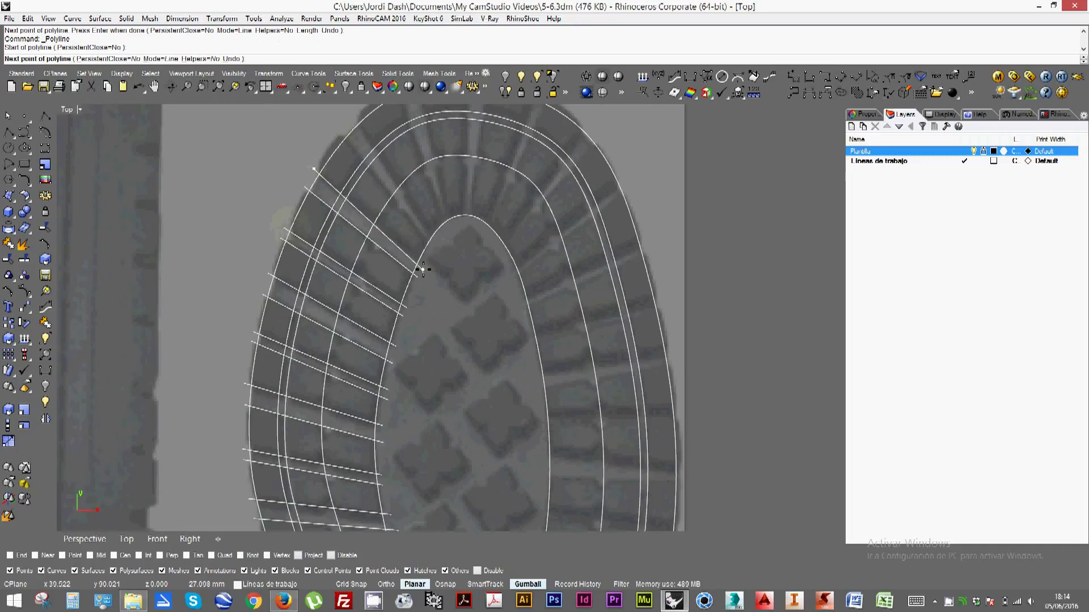
{"action": "left_click", "coordinate": [420, 266]}
{"action": "right_click", "coordinate": [389, 197]}
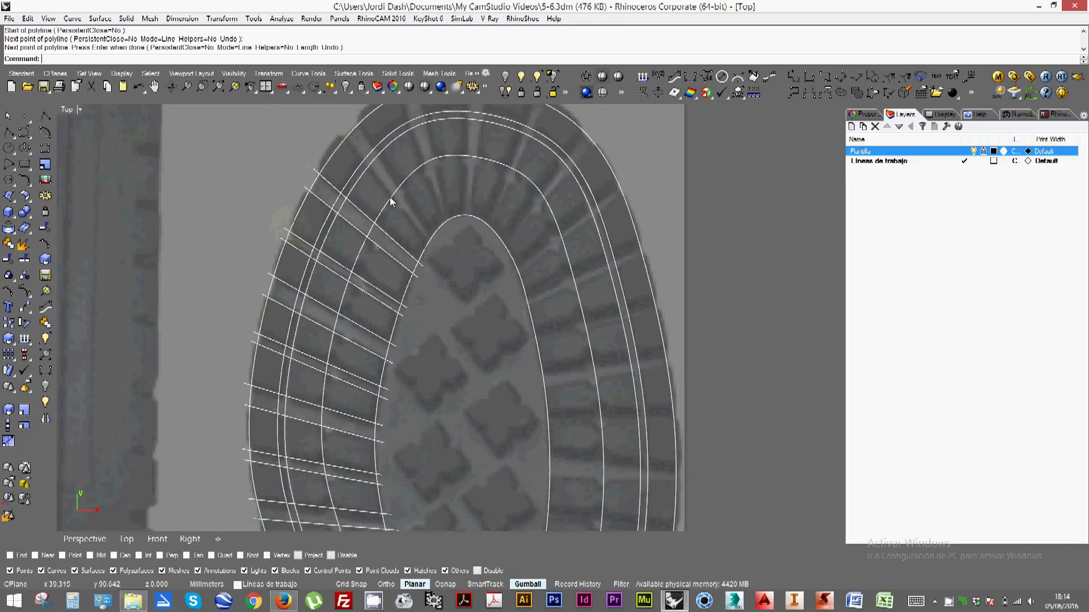
{"action": "right_click", "coordinate": [349, 109]}
{"action": "left_click", "coordinate": [342, 134]}
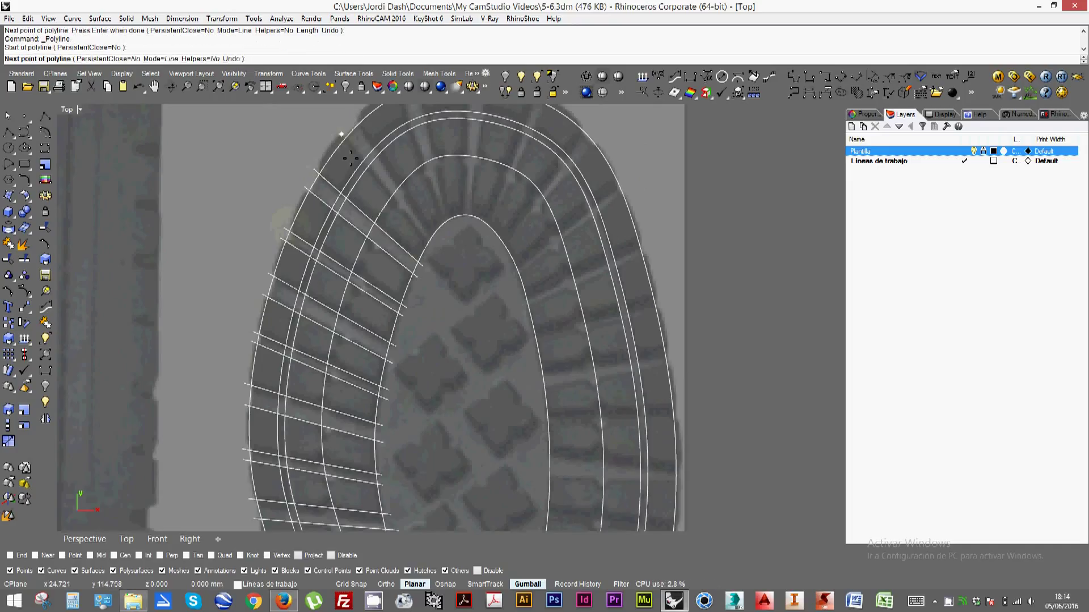
{"action": "left_click", "coordinate": [431, 248]}
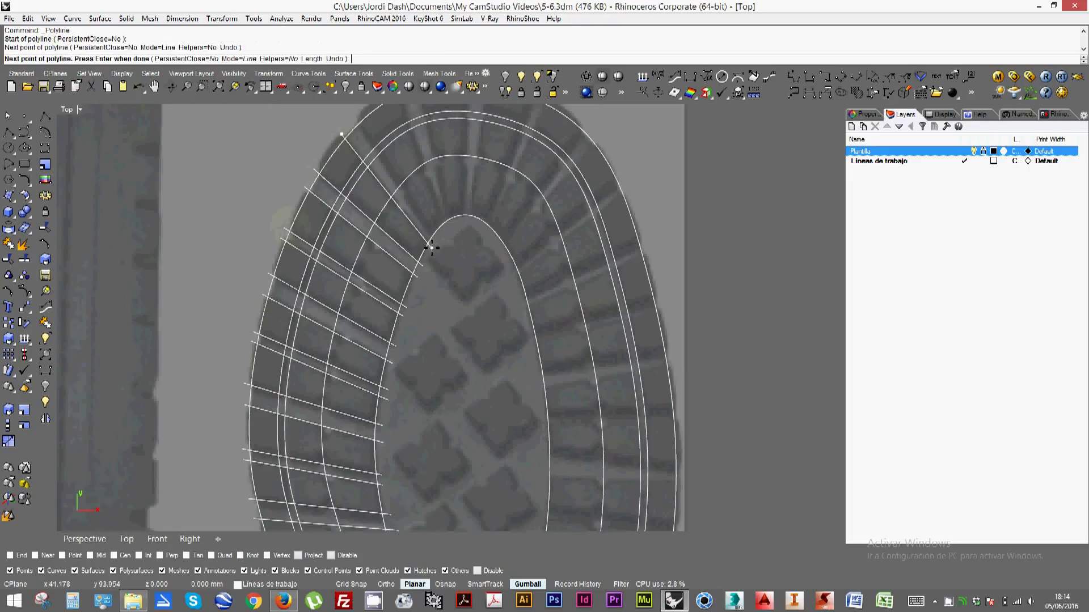
{"action": "right_click", "coordinate": [428, 248]}
Draw two straight polylines across the tenth tread block at the toe curve, about 27 mm along its left edge and another along its right edge
{"action": "right_click_drag", "start_coordinate": [399, 223], "coordinate": [399, 296]}
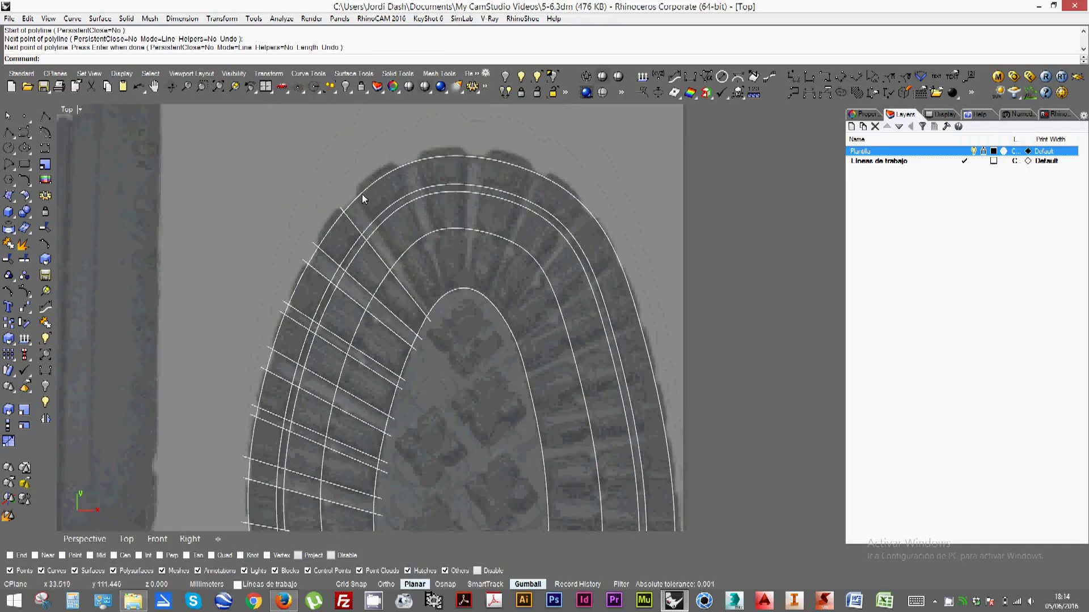
{"action": "right_click", "coordinate": [361, 194]}
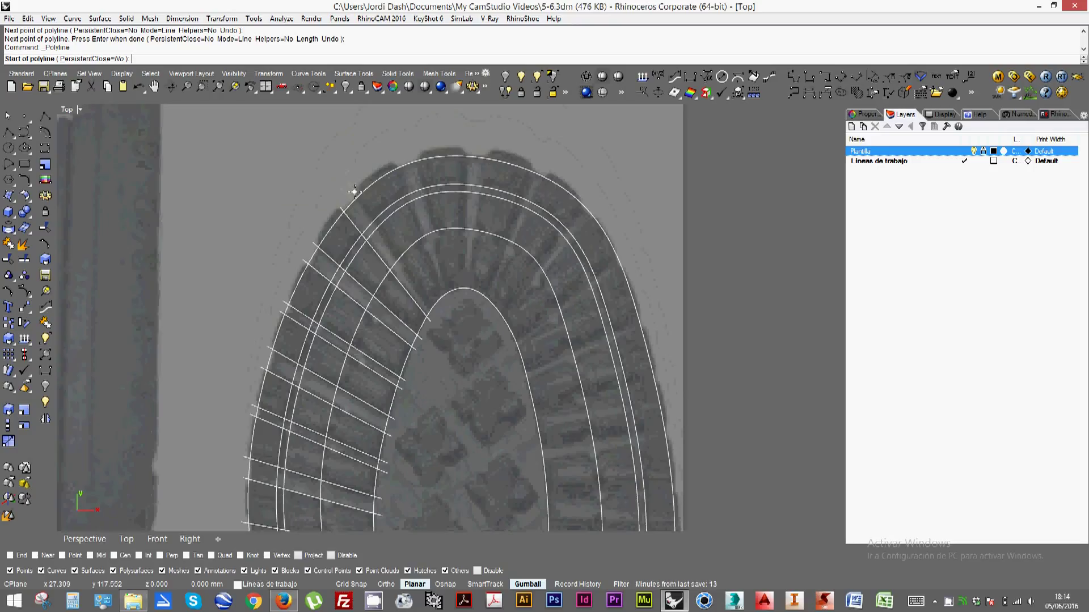
{"action": "left_click", "coordinate": [356, 191]}
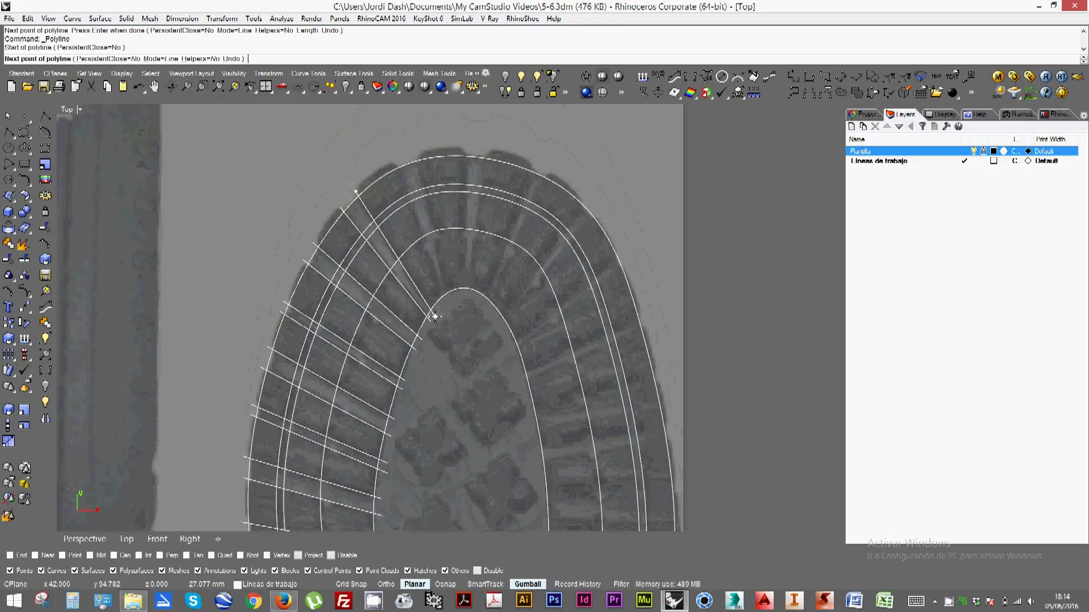
{"action": "left_click", "coordinate": [435, 316]}
{"action": "key", "text": "Return"}
{"action": "key", "text": "Return"}
{"action": "left_click", "coordinate": [395, 158]}
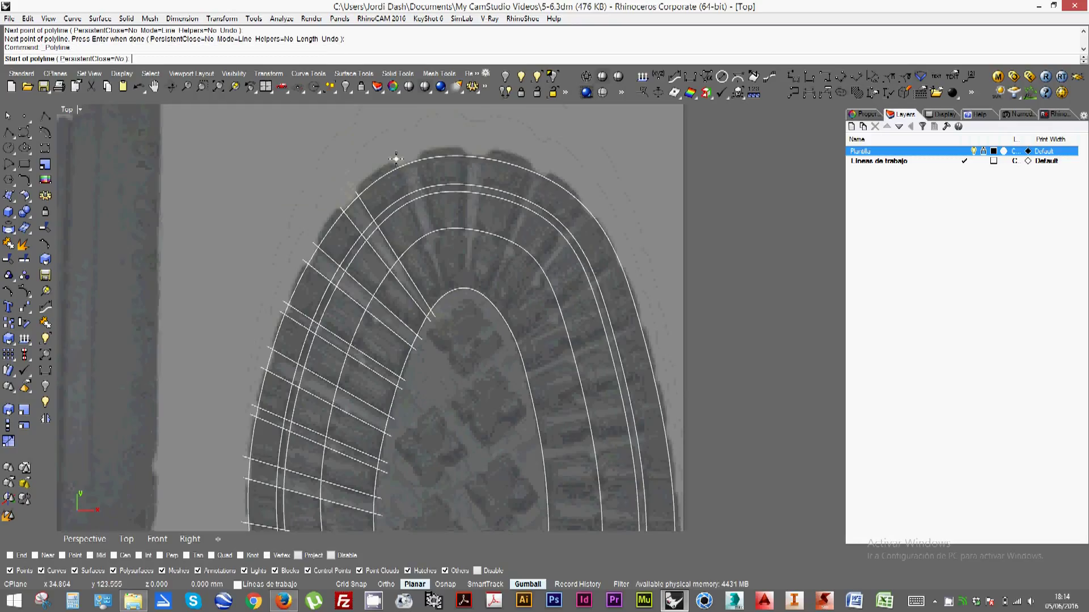
{"action": "left_click", "coordinate": [445, 304]}
{"action": "key", "text": "Return"}
Draw two straight polylines along the left and right edges of the eleventh tread block, at the tip of the sole
{"action": "key", "text": "Return"}
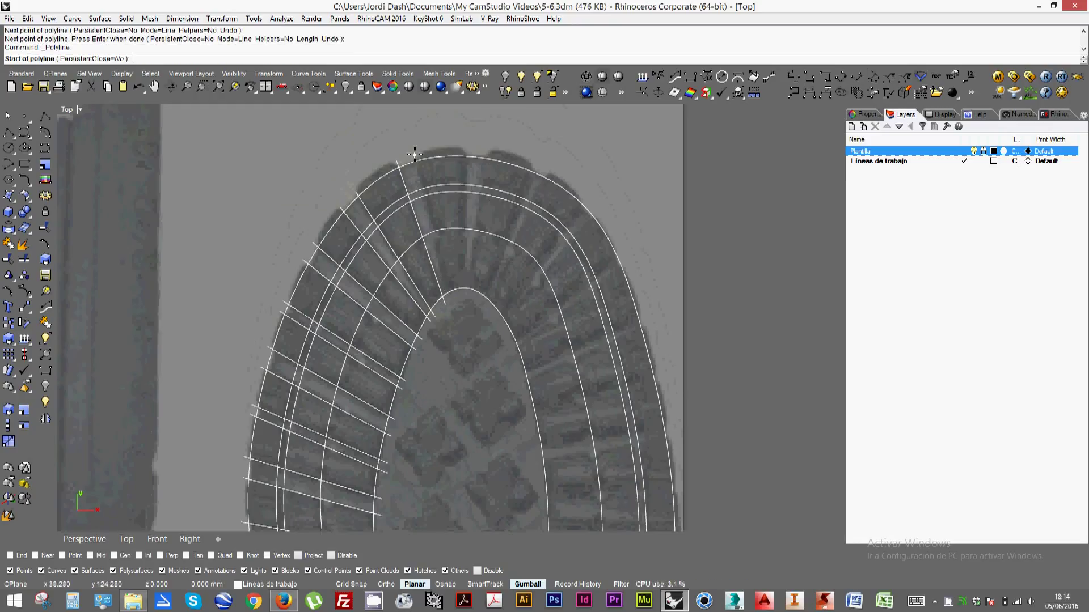
{"action": "left_click", "coordinate": [414, 154]}
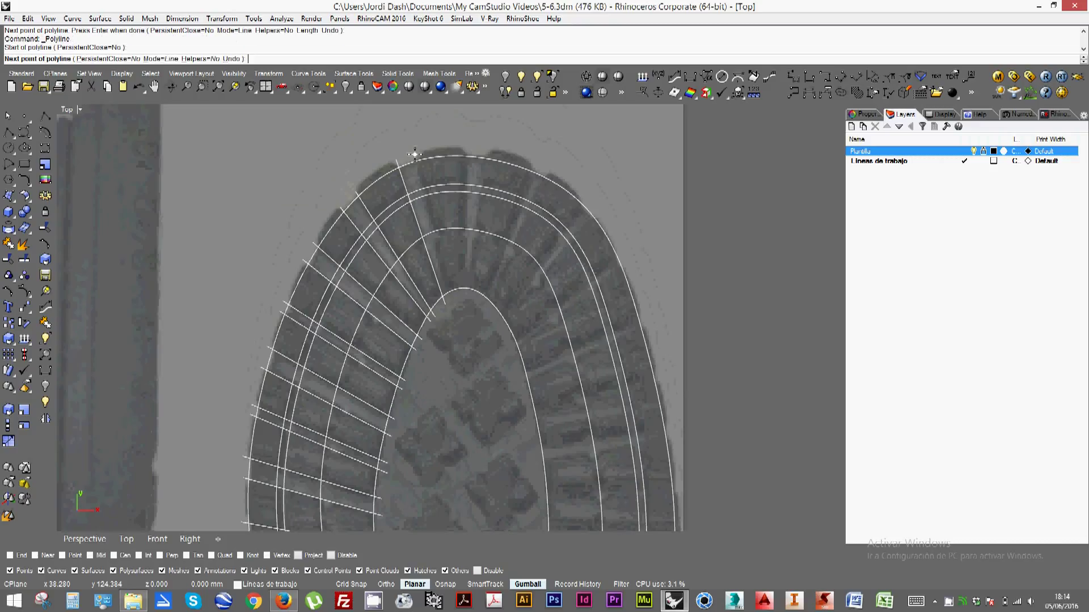
{"action": "left_click", "coordinate": [450, 297]}
{"action": "key", "text": "Return"}
{"action": "key", "text": "Return"}
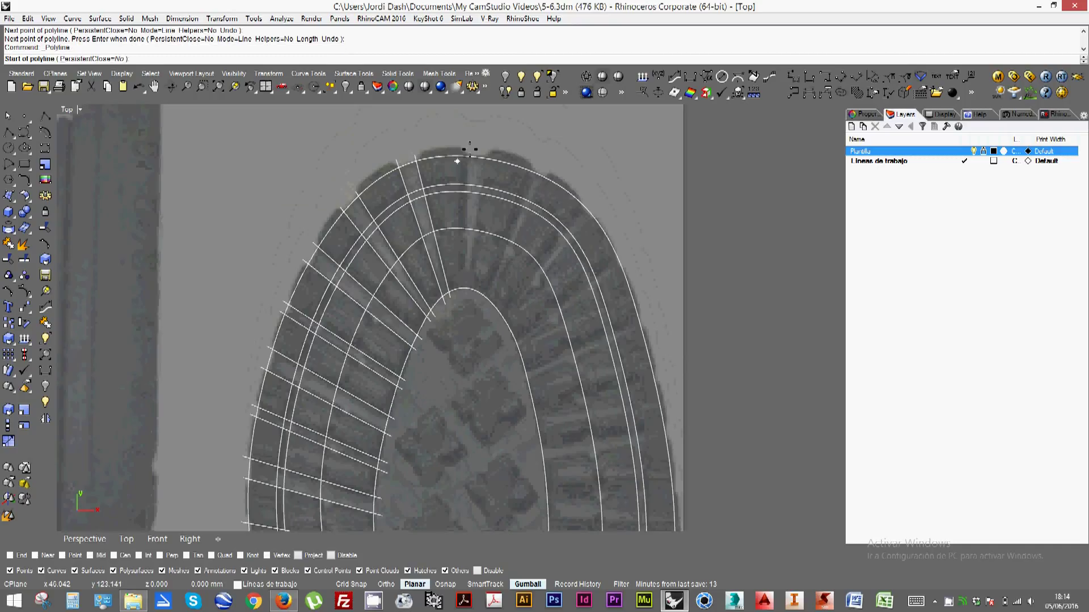
{"action": "left_click", "coordinate": [469, 151]}
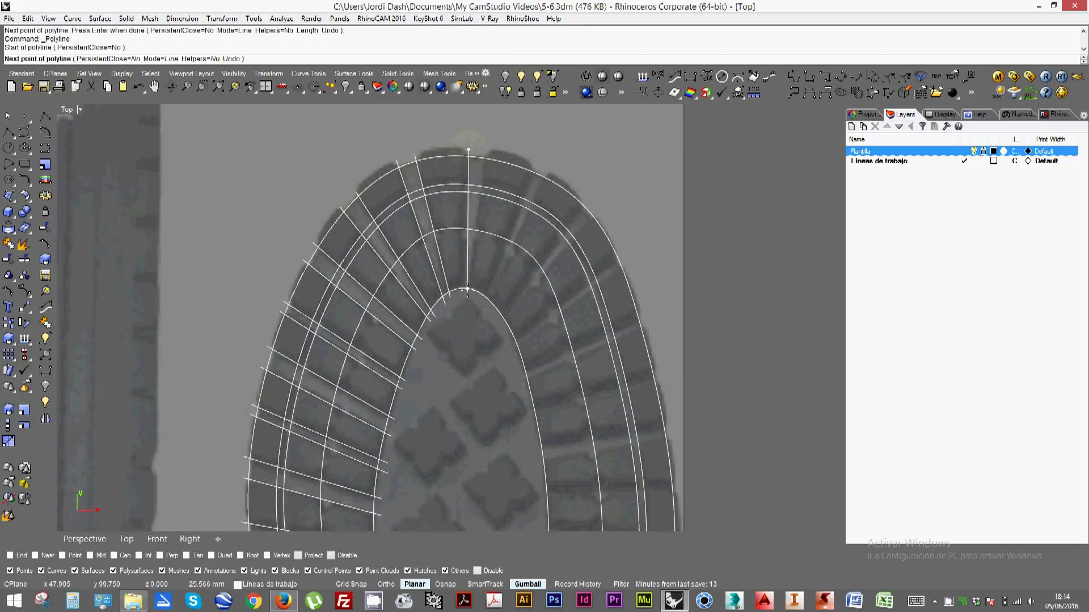
{"action": "left_click", "coordinate": [466, 292]}
{"action": "key", "text": "Return"}
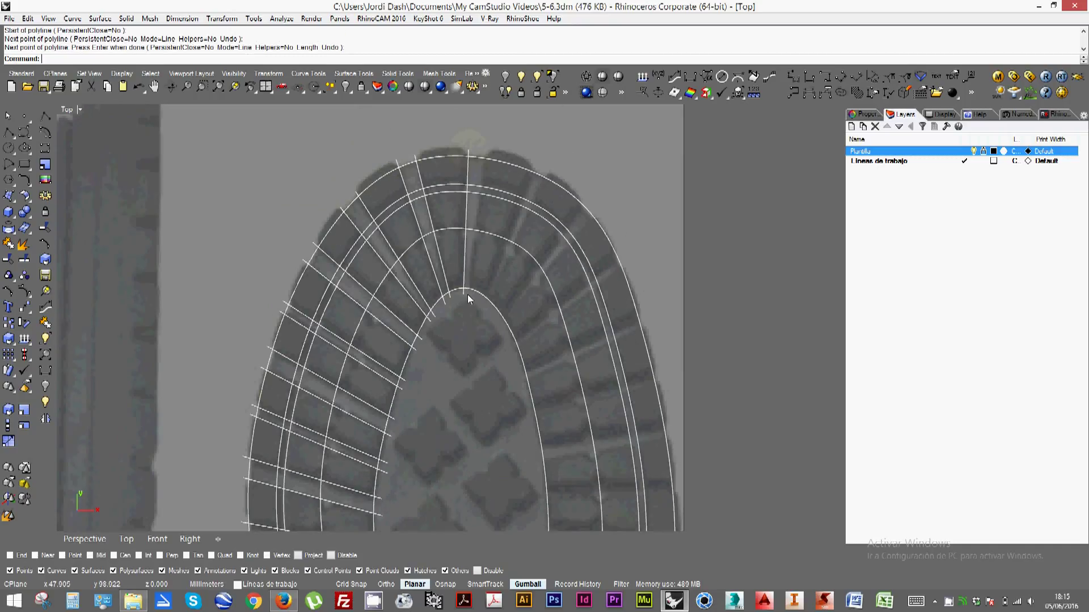
{"action": "left_click", "coordinate": [468, 292]}
{"action": "key", "text": "Return"}
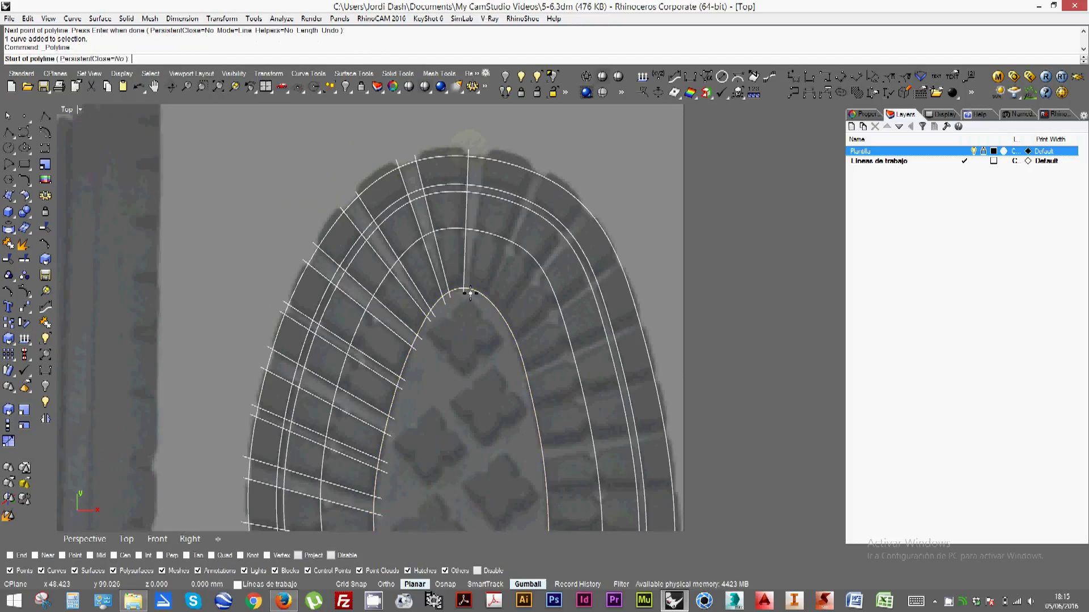
Draw two straight polylines across the twelfth tread block, just right of the sole tip, about 27 mm along its left edge and another along its right edge
{"action": "left_click", "coordinate": [468, 293]}
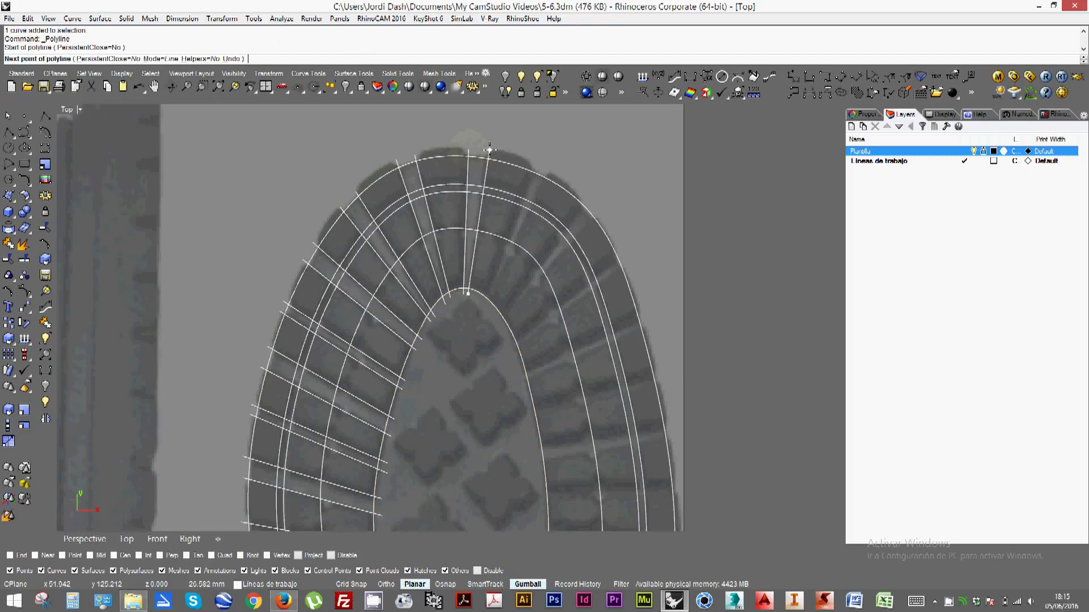
{"action": "left_click", "coordinate": [489, 149]}
{"action": "key", "text": "Return"}
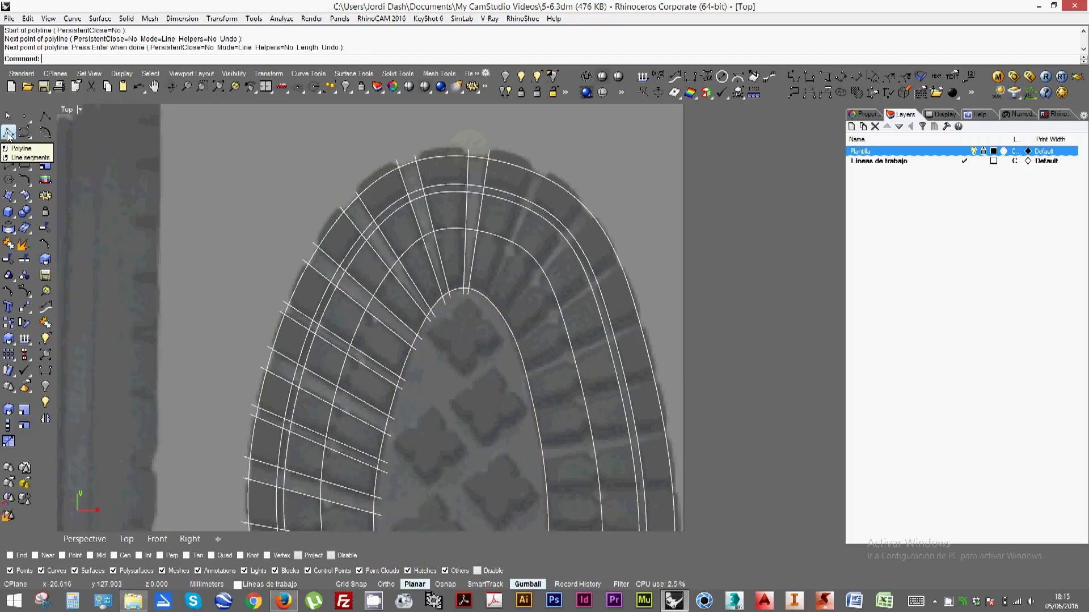
{"action": "key", "text": "Return"}
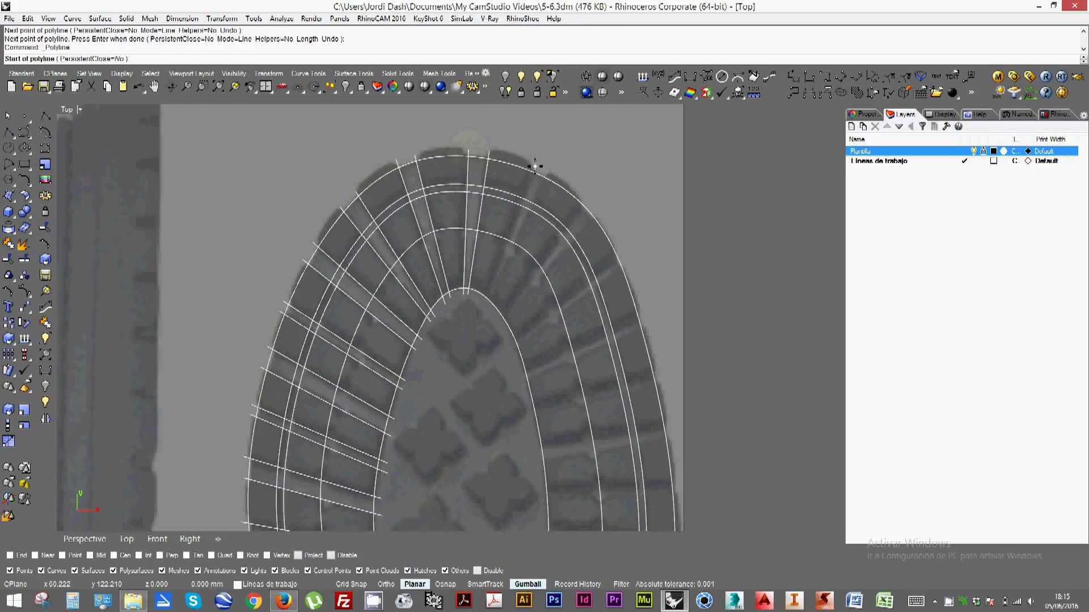
{"action": "left_click", "coordinate": [534, 167]}
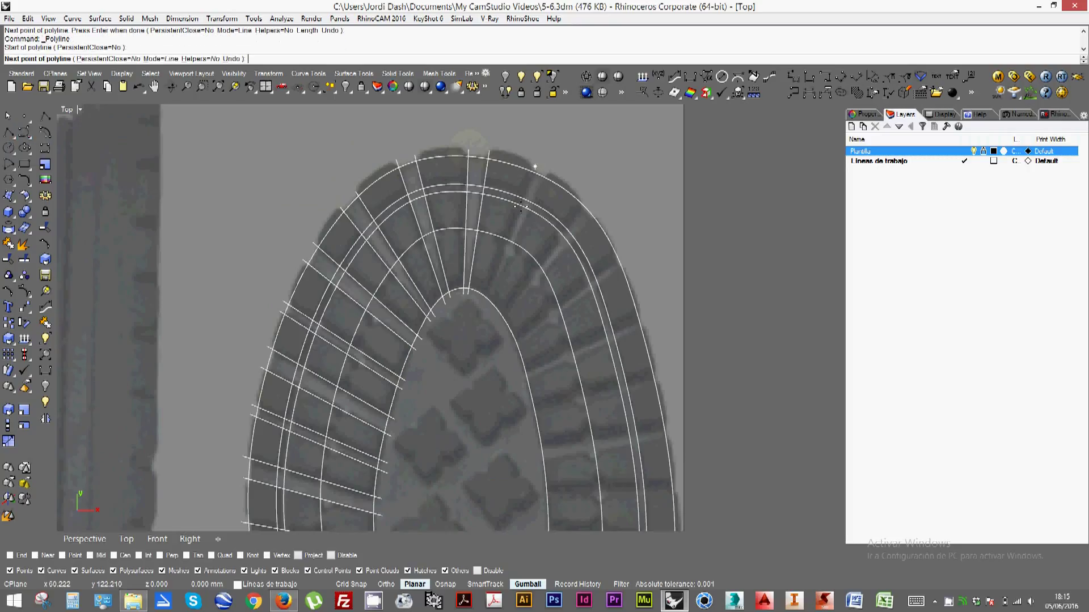
{"action": "left_click", "coordinate": [478, 296]}
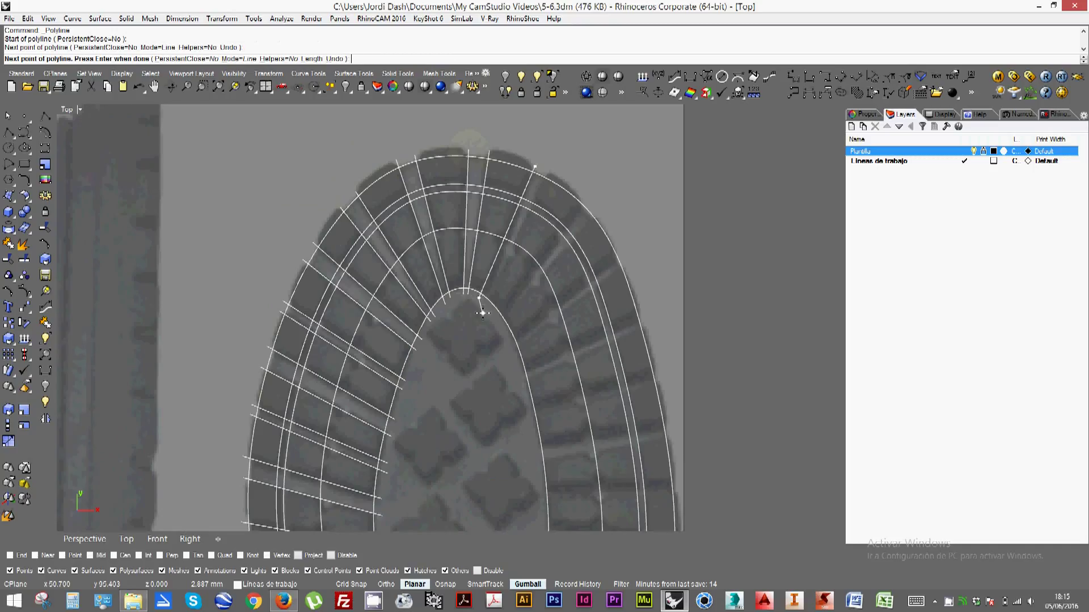
{"action": "key", "text": "Return"}
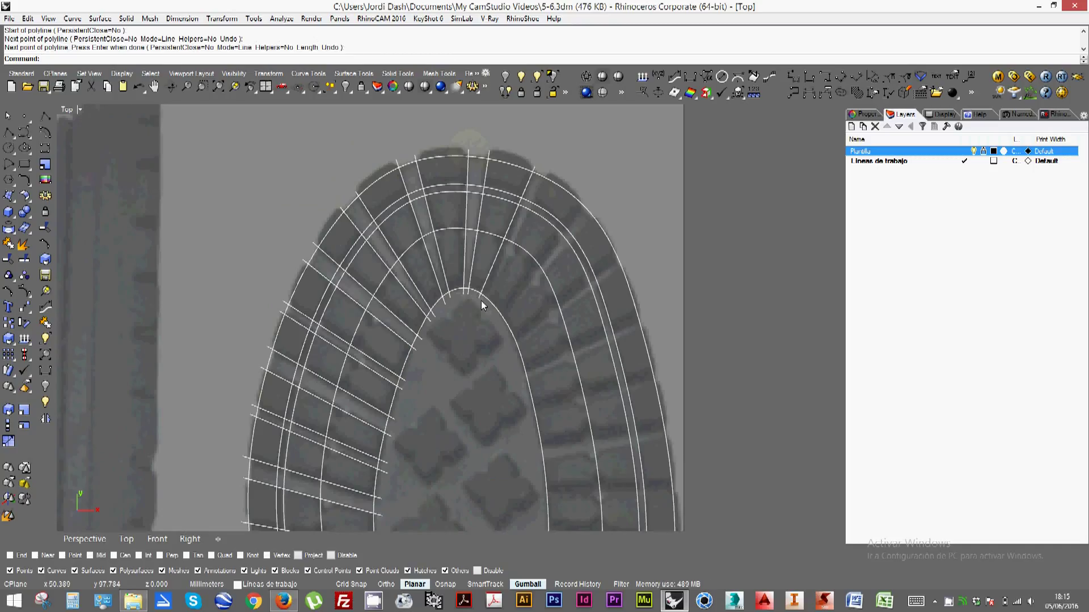
Draw two straight polylines across the thirteenth tread block on the toe curve, about 27 mm along its upper-left edge and another along its lower-right edge
{"action": "right_click", "coordinate": [549, 174]}
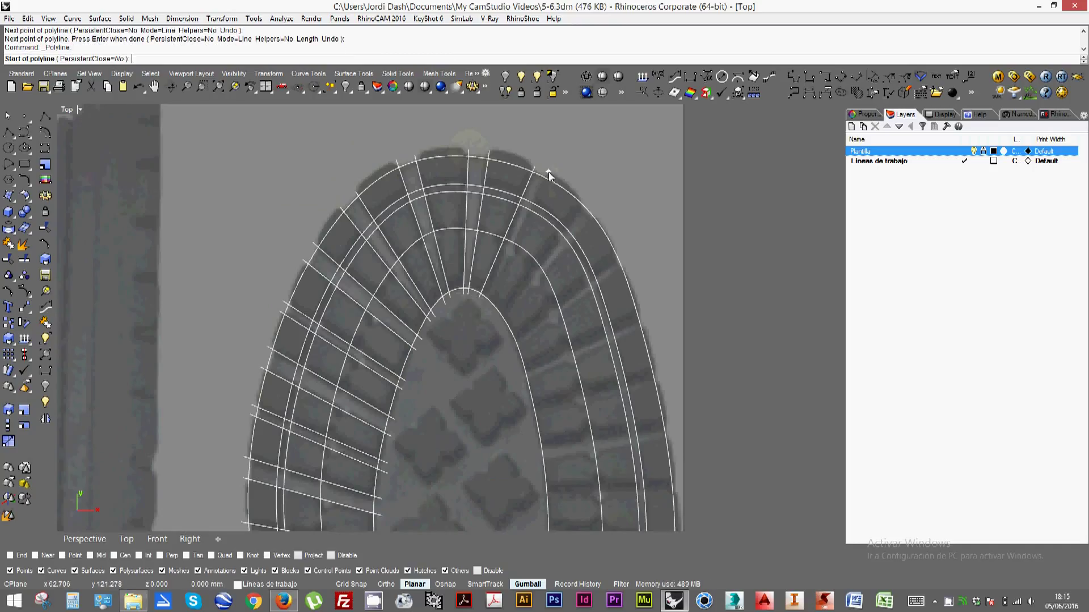
{"action": "left_click", "coordinate": [549, 171]}
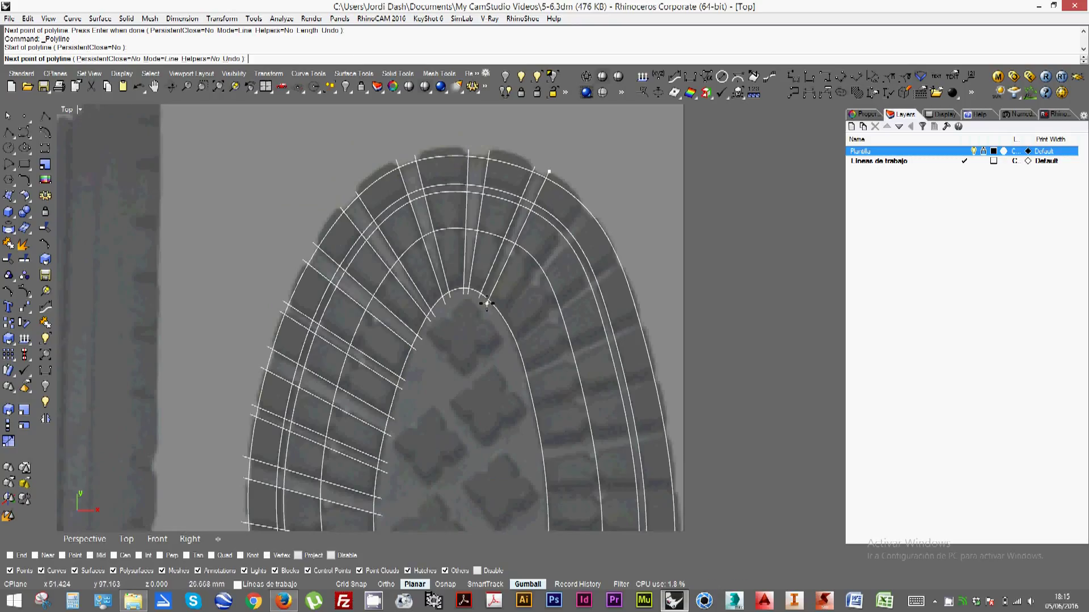
{"action": "left_click", "coordinate": [486, 304]}
{"action": "right_click", "coordinate": [491, 309]}
{"action": "right_click", "coordinate": [494, 312]}
{"action": "left_click", "coordinate": [496, 315]}
{"action": "left_click", "coordinate": [584, 197]}
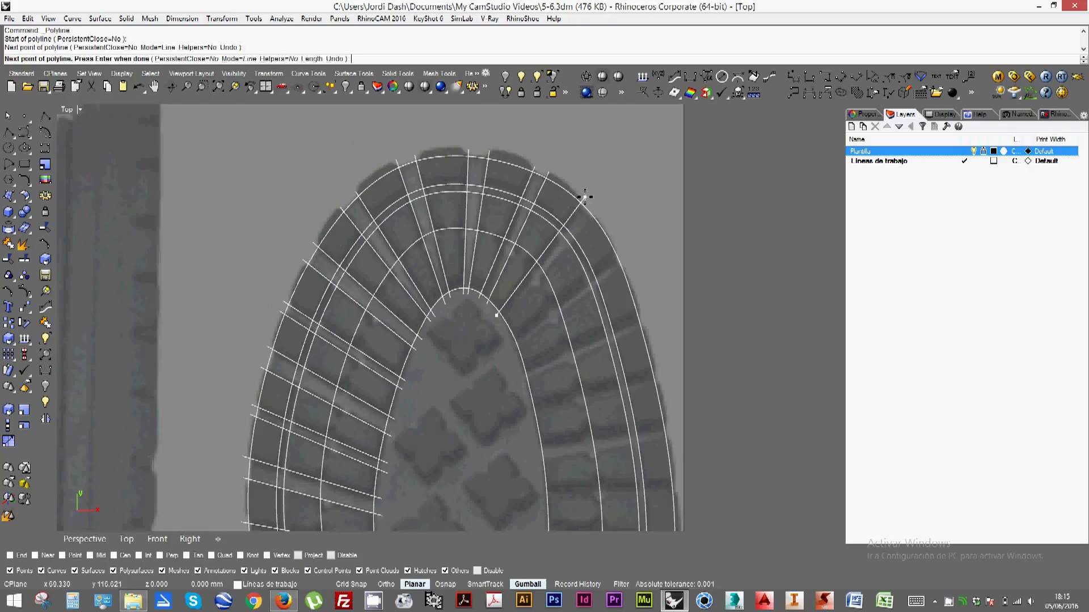
{"action": "right_click", "coordinate": [584, 196]}
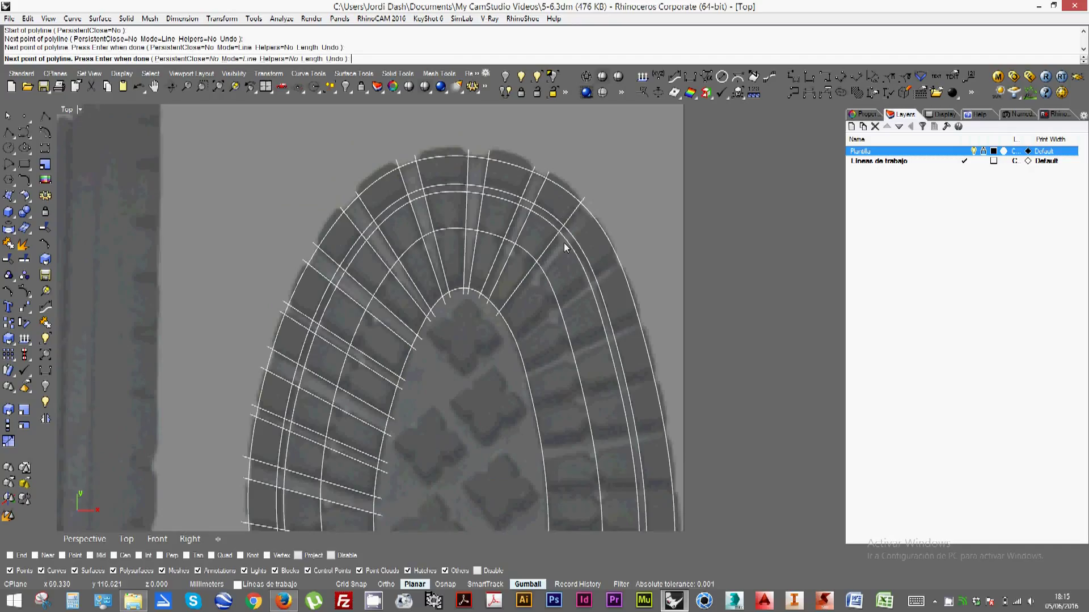
Draw two straight polylines along the upper and lower edges of the fourteenth tread block, on the right side of the toe curve
{"action": "right_click", "coordinate": [601, 215]}
{"action": "left_click", "coordinate": [602, 214]}
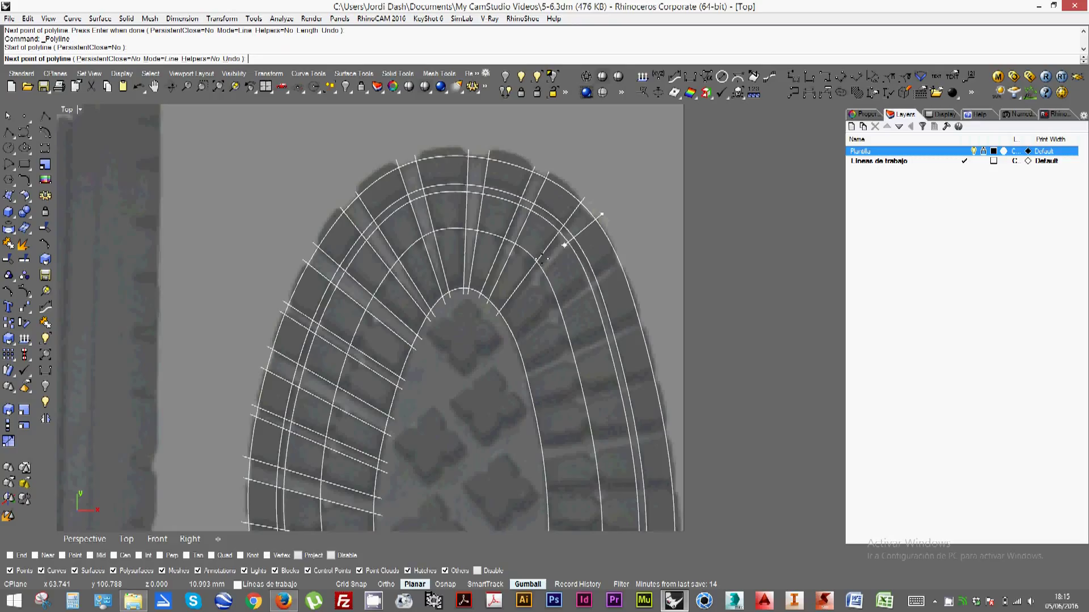
{"action": "left_click", "coordinate": [497, 322]}
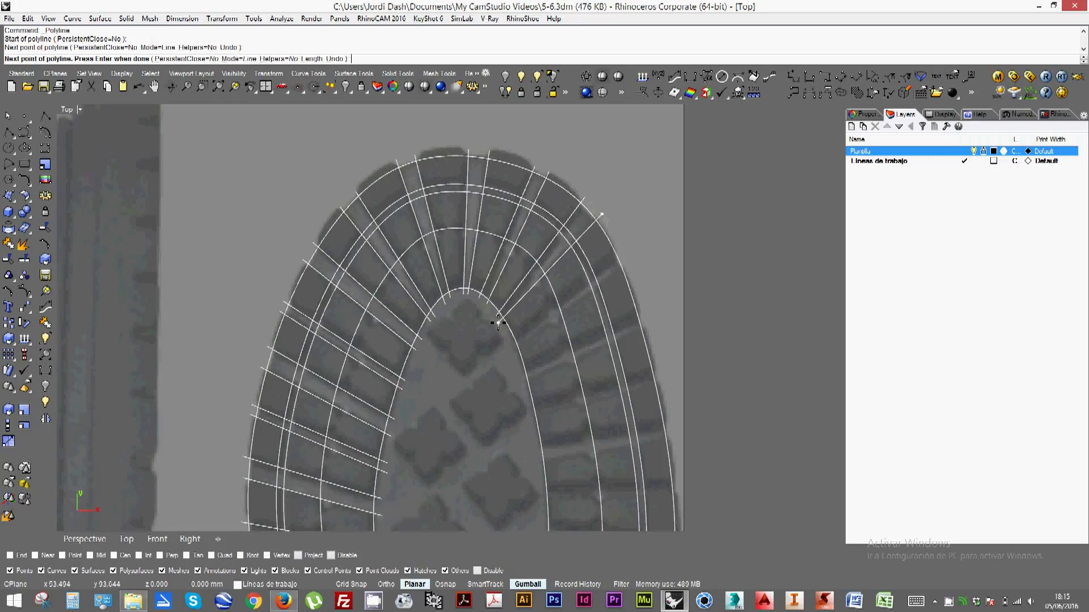
{"action": "right_click", "coordinate": [509, 343]}
{"action": "right_click", "coordinate": [508, 344]}
{"action": "left_click", "coordinate": [509, 343]}
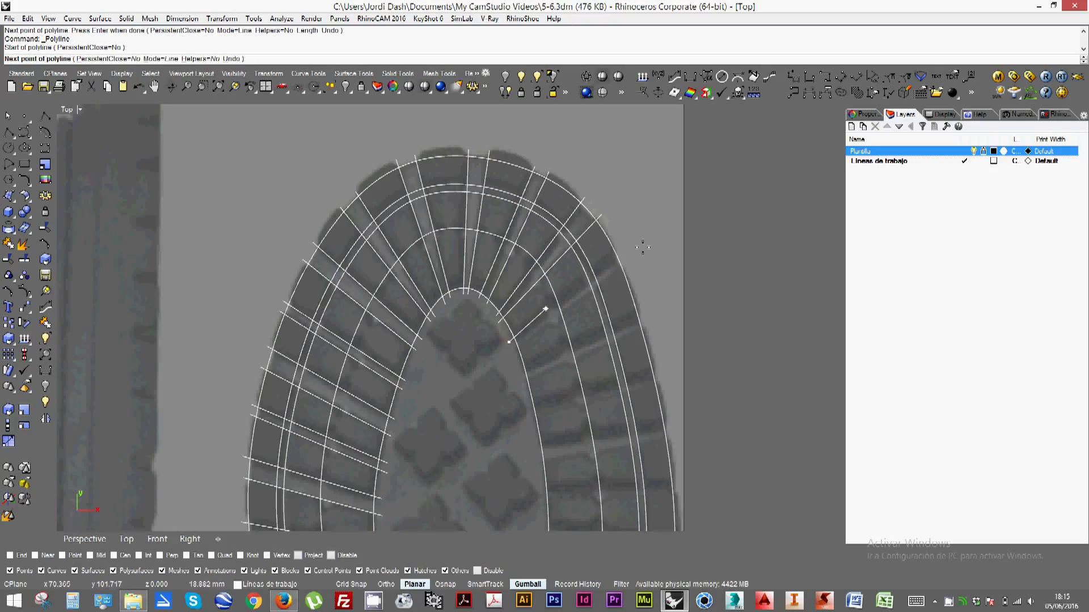
{"action": "left_click", "coordinate": [624, 250]}
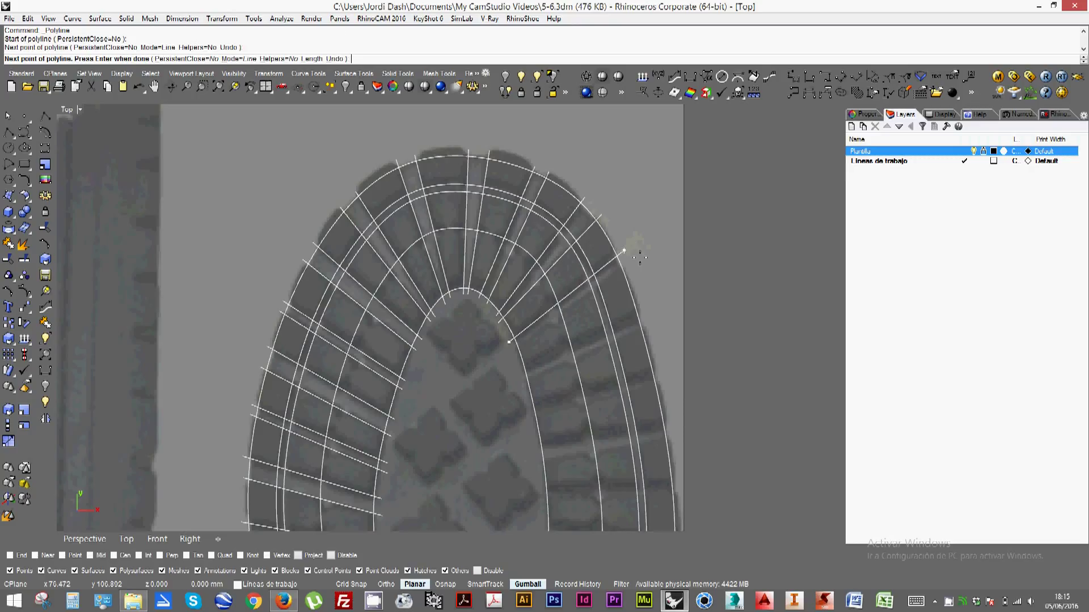
{"action": "right_click", "coordinate": [633, 271]}
Draw two straight polylines across the fifteenth tread block on the right side, about 26 mm along its upper edge and another along its lower edge
{"action": "right_click", "coordinate": [631, 267]}
{"action": "left_click", "coordinate": [630, 265]}
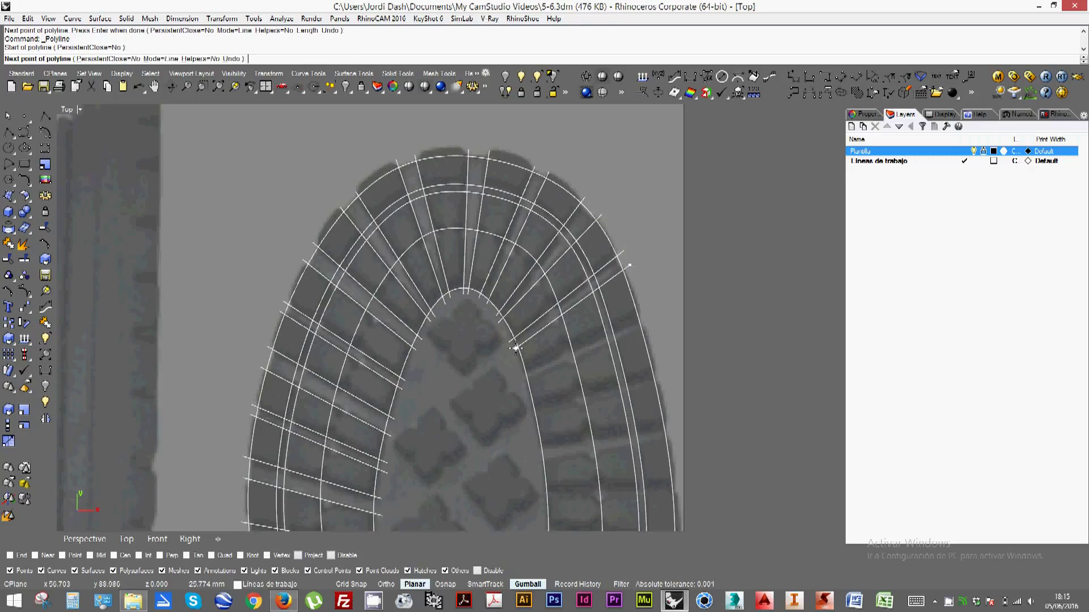
{"action": "left_click", "coordinate": [515, 347]}
{"action": "right_click", "coordinate": [527, 377]}
{"action": "right_click", "coordinate": [519, 368]}
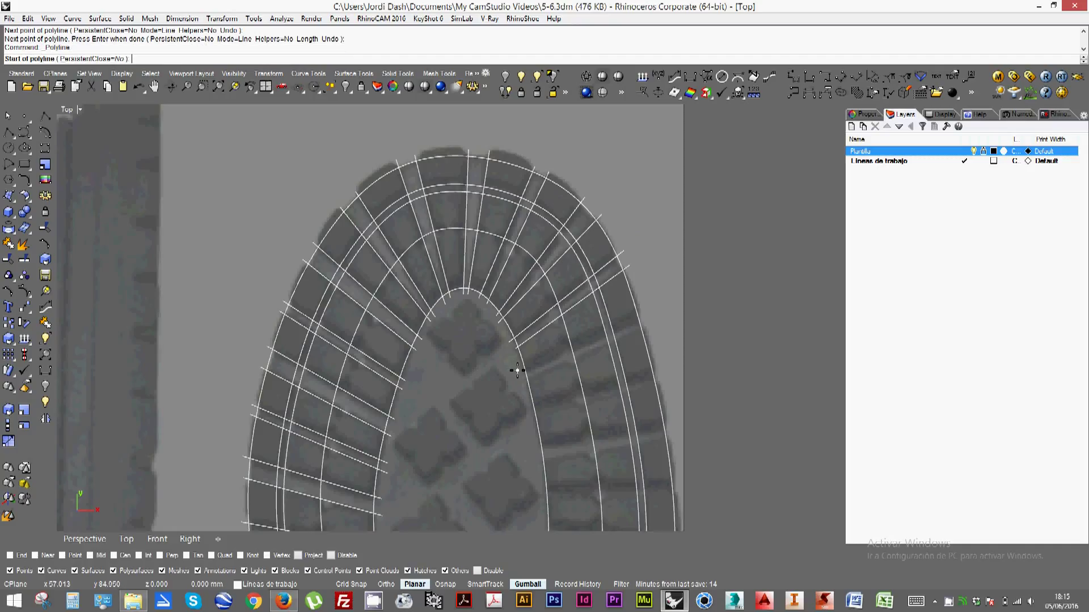
{"action": "left_click", "coordinate": [517, 369]}
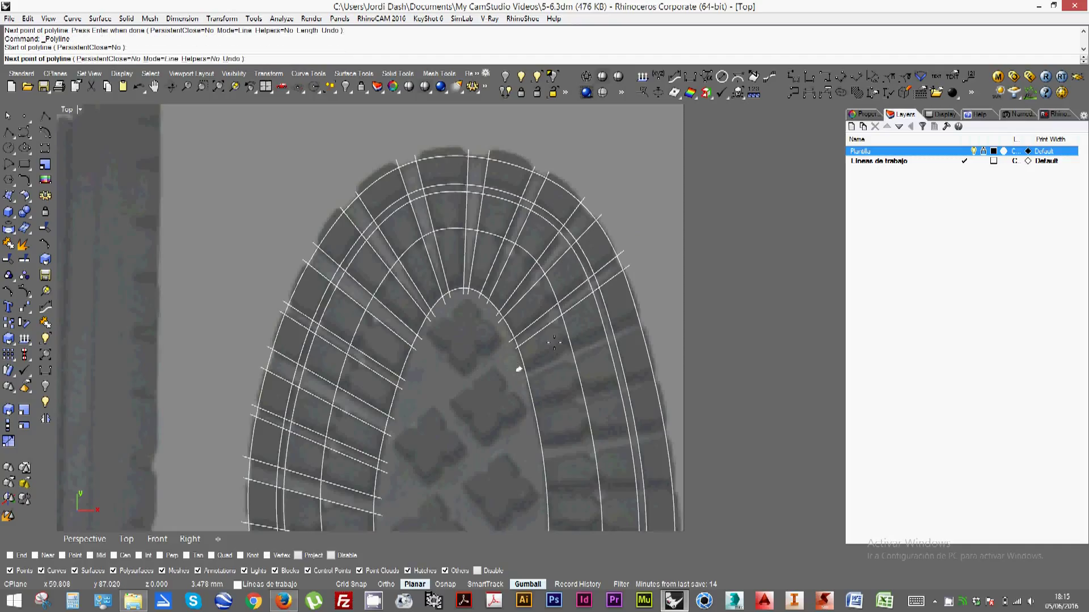
{"action": "left_click", "coordinate": [643, 314]}
{"action": "right_click", "coordinate": [536, 400]}
Draw two straight polylines across the sixteenth tread block on the right side, one along its upper edge and about 24 mm along its lower edge
{"action": "right_click", "coordinate": [526, 392]}
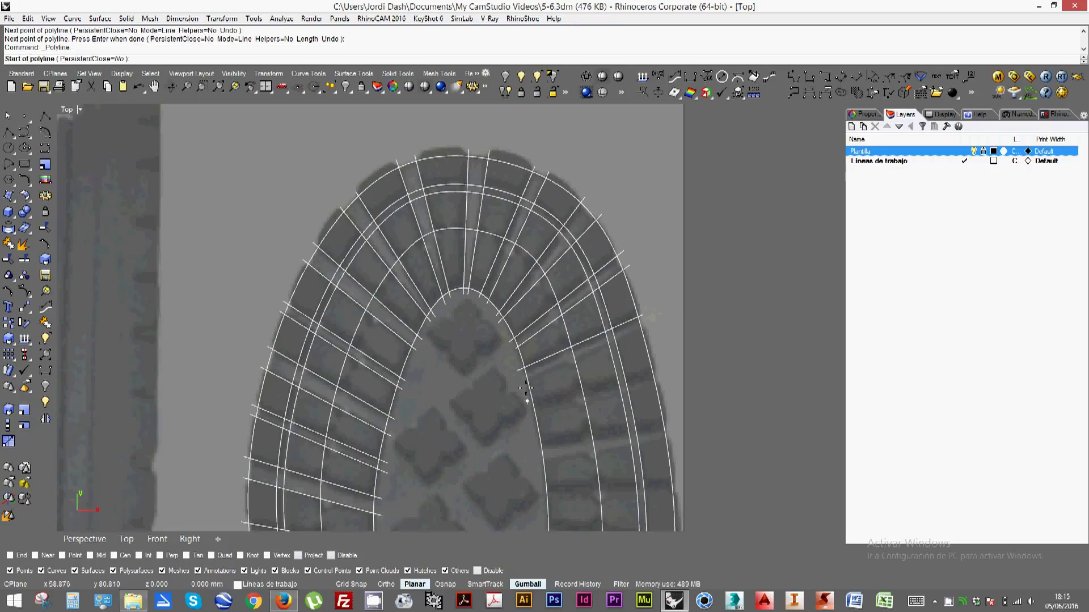
{"action": "left_click", "coordinate": [521, 380]}
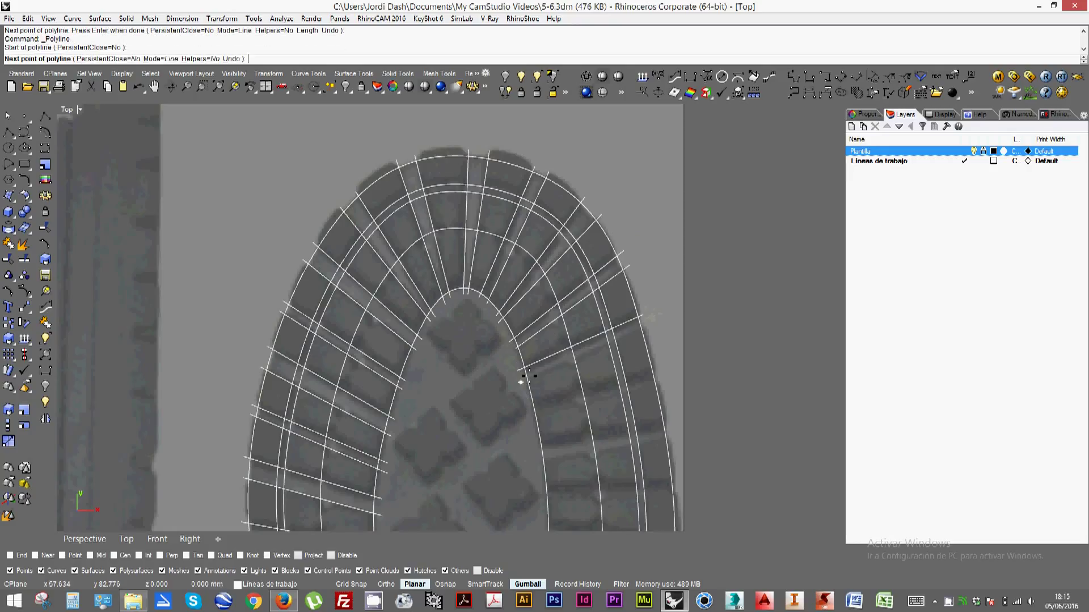
{"action": "left_click", "coordinate": [647, 327]}
{"action": "right_click", "coordinate": [534, 404]}
{"action": "right_click", "coordinate": [529, 406]}
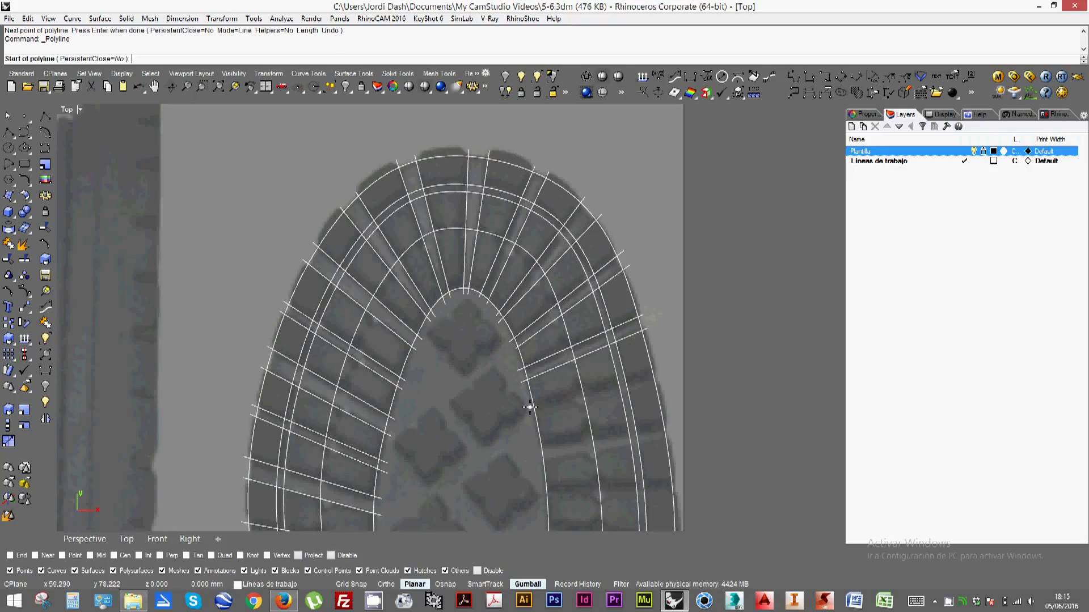
{"action": "left_click", "coordinate": [529, 408]}
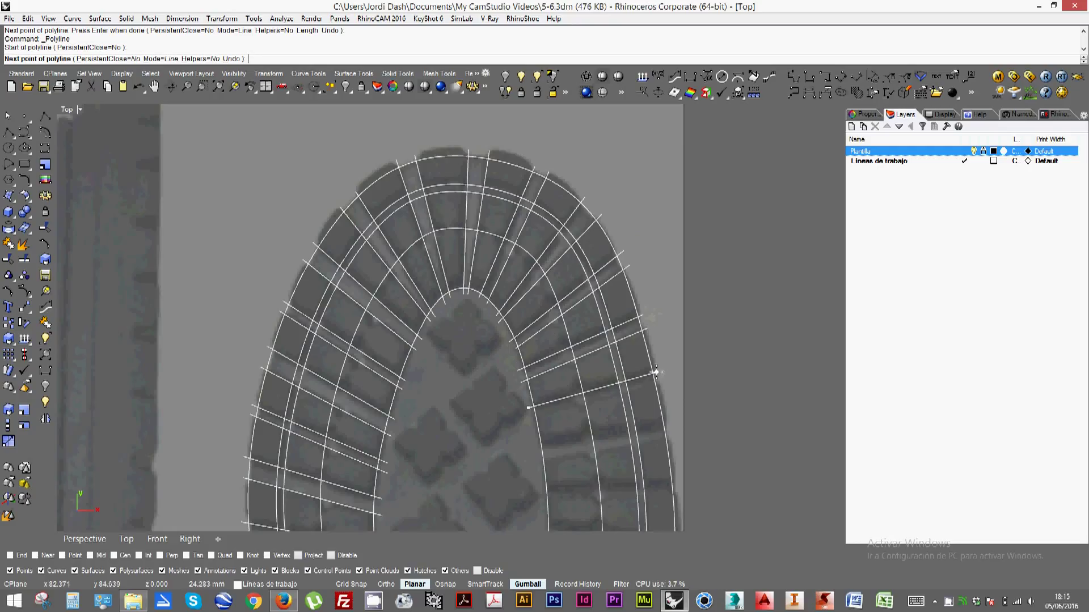
{"action": "left_click", "coordinate": [657, 371]}
{"action": "right_click", "coordinate": [657, 371]}
Draw two straight polylines of about 24 mm along the upper and lower edges of the seventeenth tread block on the right side
{"action": "right_click", "coordinate": [656, 371]}
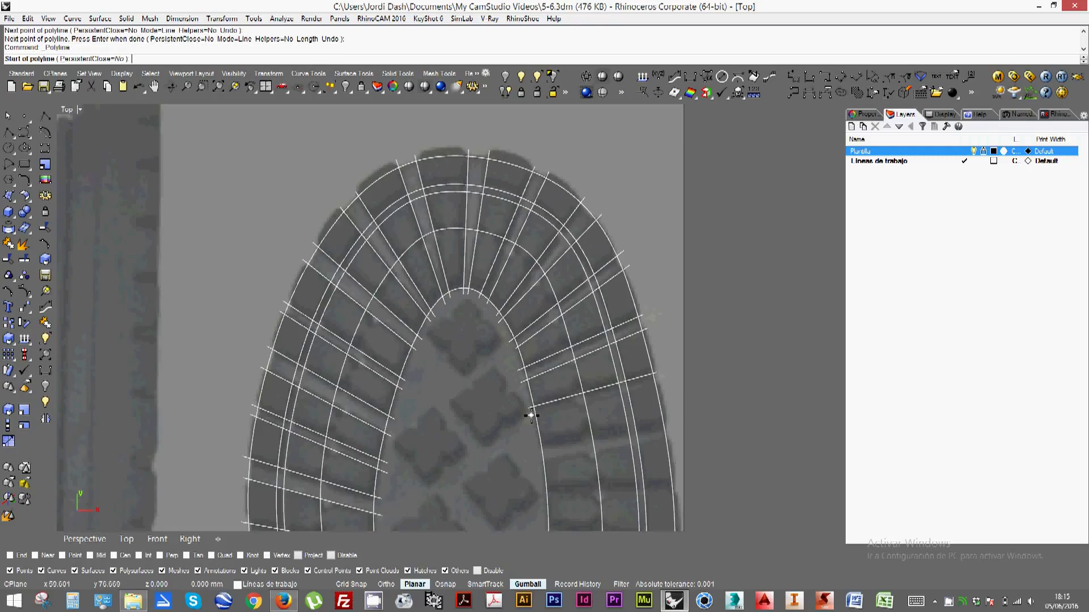
{"action": "left_click", "coordinate": [530, 417]}
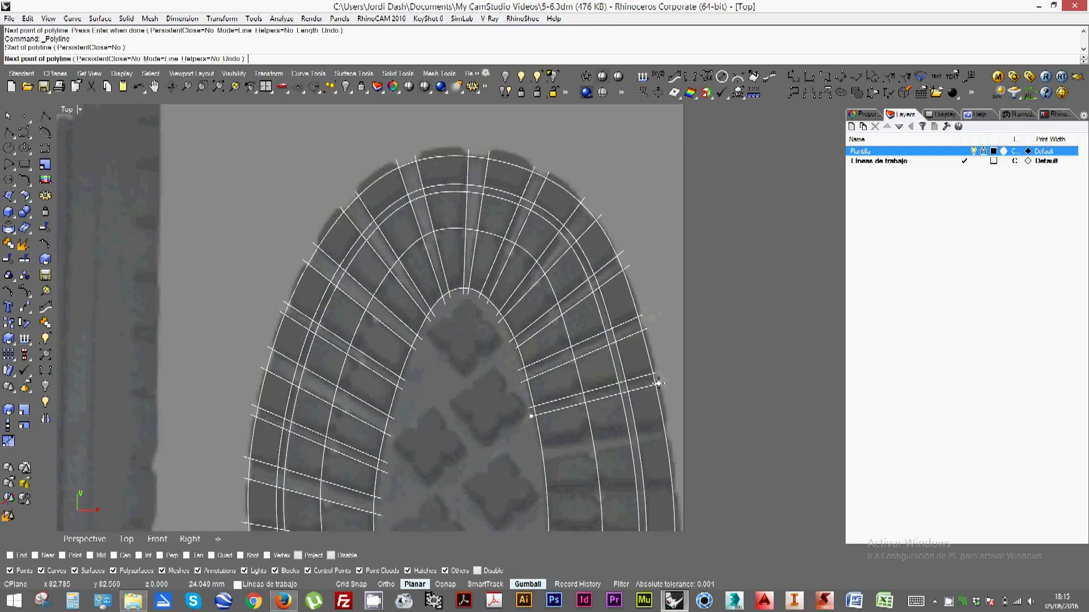
{"action": "left_click", "coordinate": [658, 384]}
{"action": "right_click", "coordinate": [657, 384]}
{"action": "right_click", "coordinate": [658, 384]}
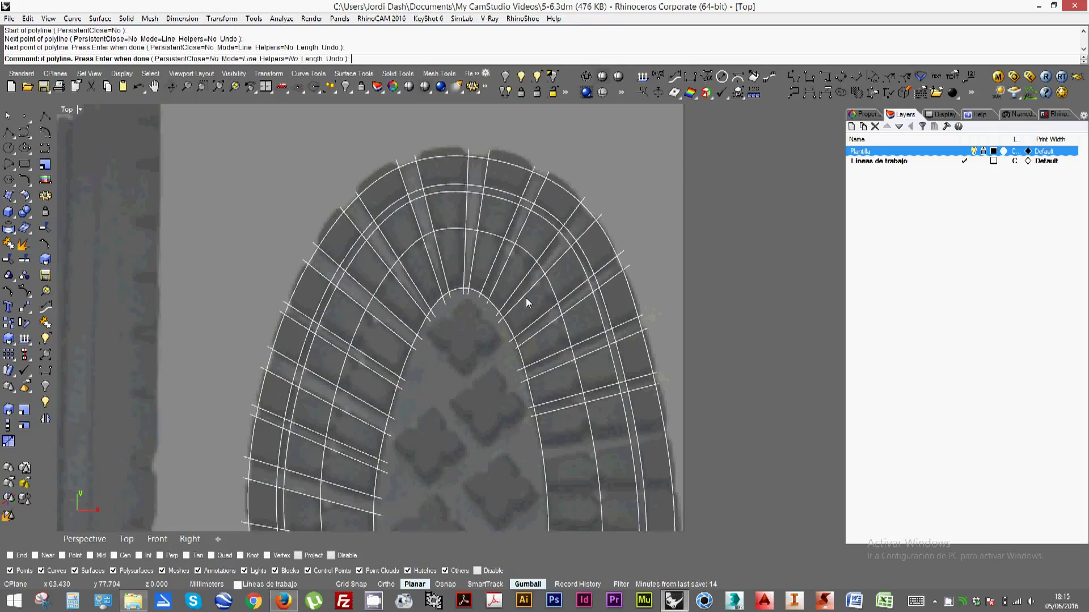
{"action": "right_click_drag", "start_coordinate": [526, 298], "coordinate": [494, 167]}
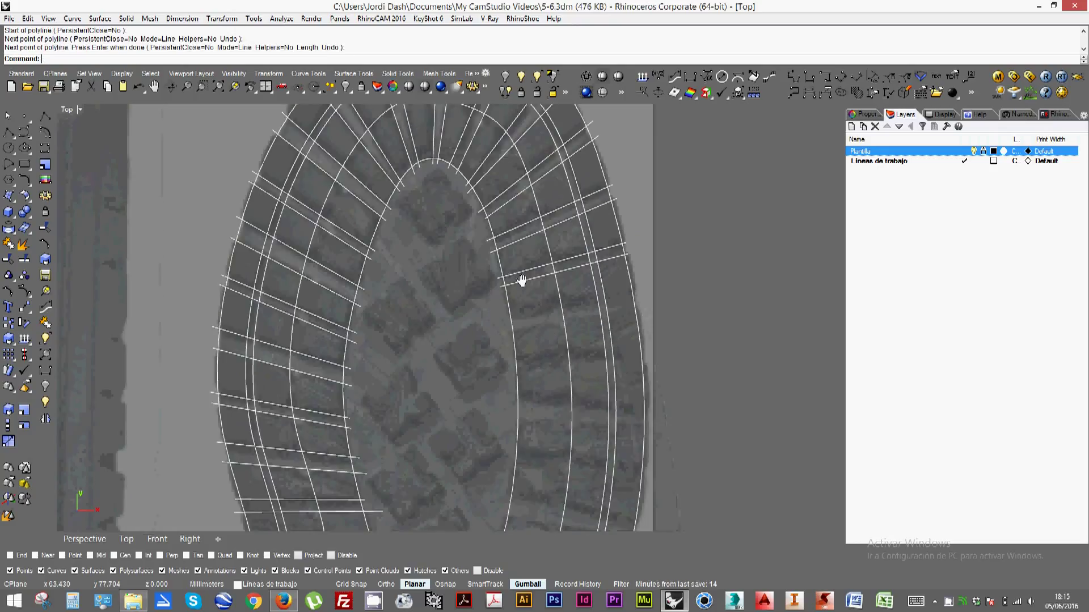
{"action": "left_click", "coordinate": [503, 314]}
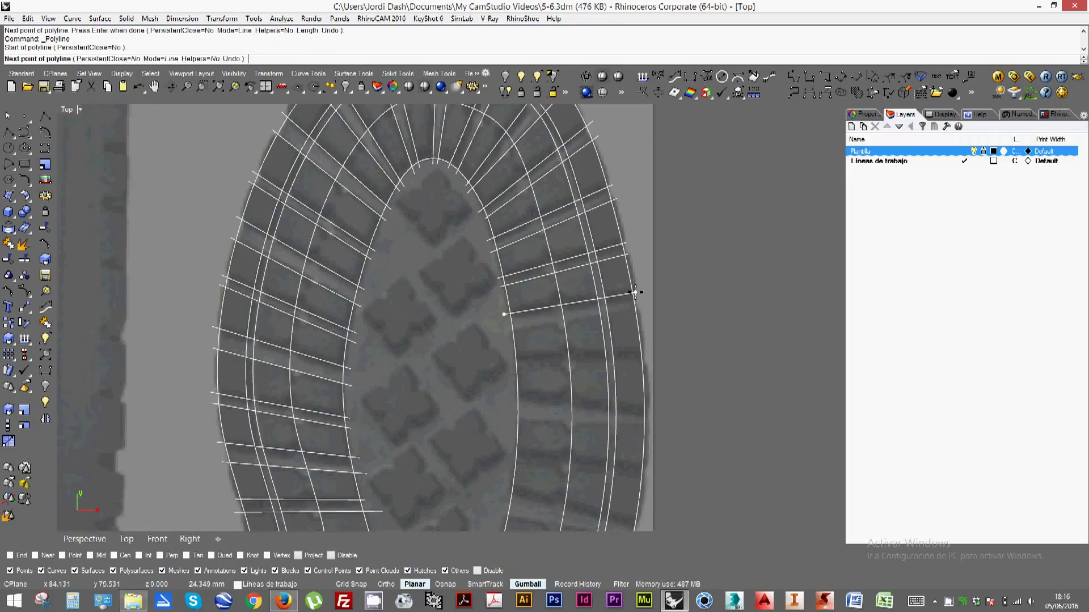
{"action": "left_click", "coordinate": [636, 292]}
{"action": "right_click", "coordinate": [512, 328]}
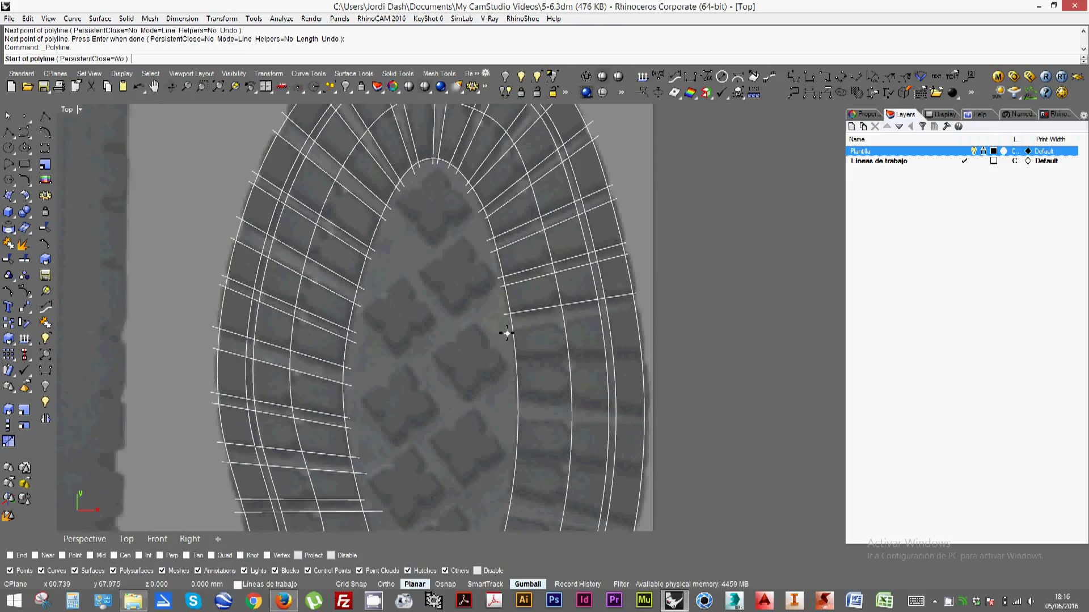
Draw two straight polylines along the upper and lower edges of the eighteenth tread block on the right side
{"action": "right_click", "coordinate": [508, 332]}
{"action": "left_click", "coordinate": [506, 332]}
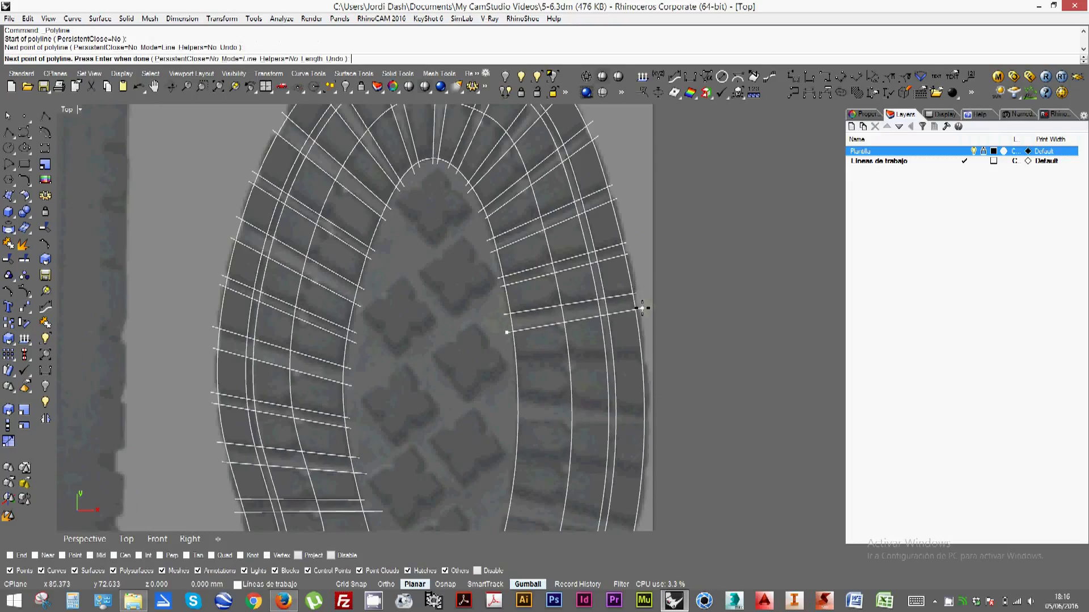
{"action": "right_click", "coordinate": [527, 356]}
{"action": "right_click", "coordinate": [510, 355]}
{"action": "left_click", "coordinate": [510, 354]}
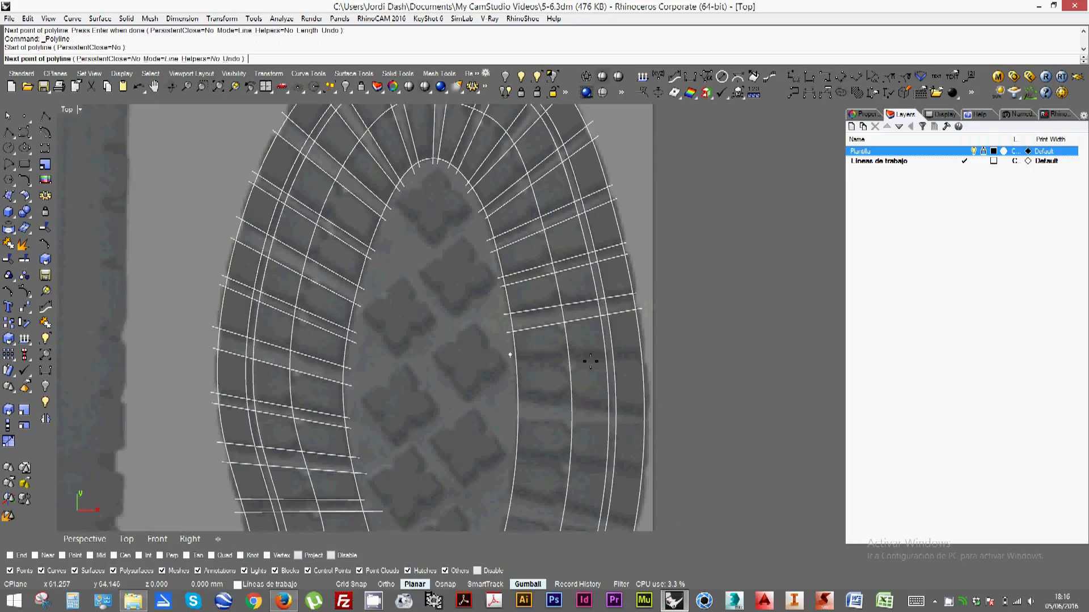
{"action": "left_click", "coordinate": [646, 351]}
{"action": "right_click", "coordinate": [521, 369]}
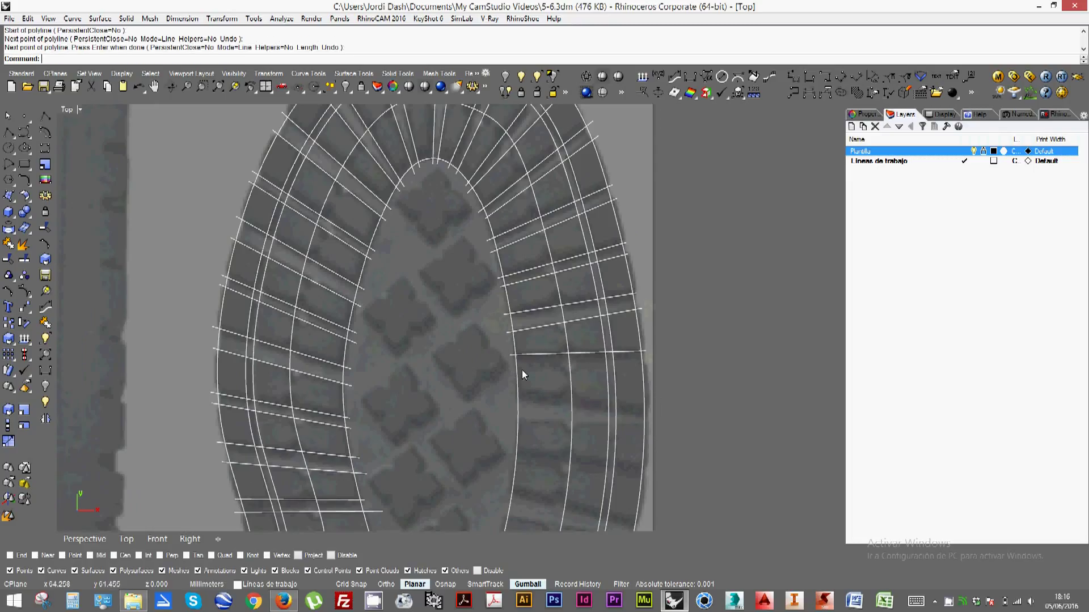
Draw two straight polylines across the nineteenth tread block on the right side, about 25 mm along its upper edge and another along its lower edge
{"action": "right_click", "coordinate": [522, 370]}
{"action": "left_click", "coordinate": [511, 367]}
{"action": "left_click", "coordinate": [648, 364]}
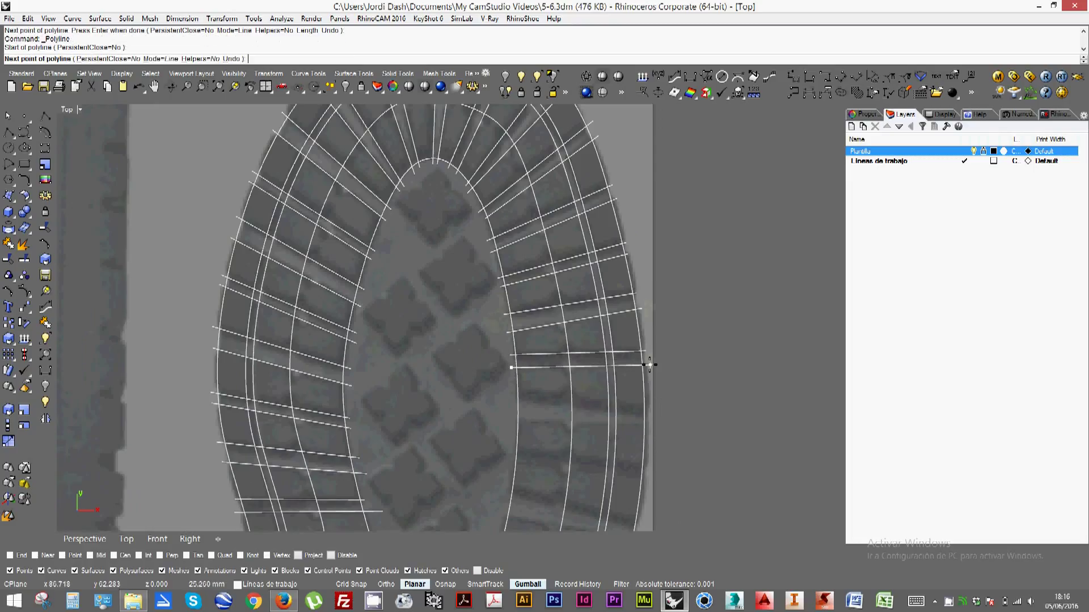
{"action": "right_click", "coordinate": [649, 365]}
{"action": "right_click", "coordinate": [505, 399]}
{"action": "left_click", "coordinate": [513, 392]}
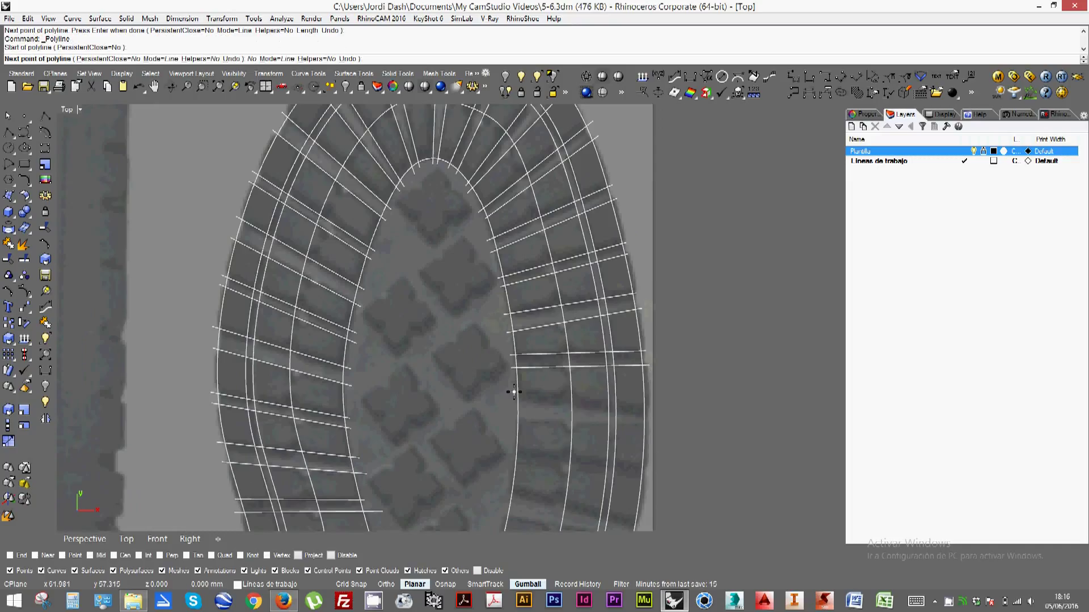
{"action": "left_click", "coordinate": [650, 408]}
{"action": "right_click", "coordinate": [651, 408]}
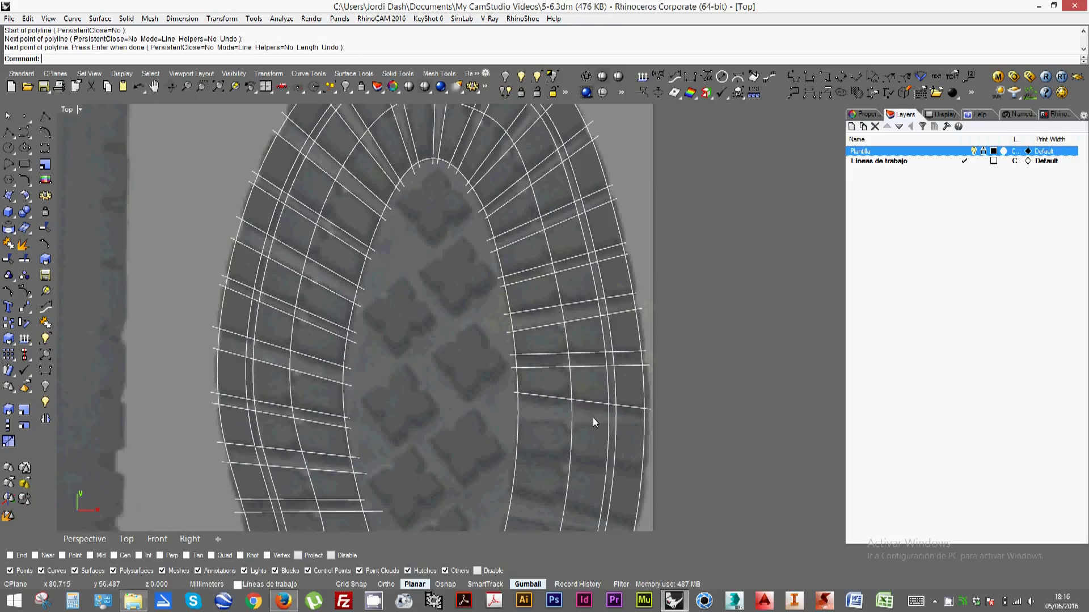
Draw two straight polylines across the twentieth tread block on the right side, one along its upper edge and about 26 mm along its lower edge
{"action": "right_click_drag", "start_coordinate": [502, 434], "coordinate": [480, 386]}
{"action": "right_click", "coordinate": [480, 385]}
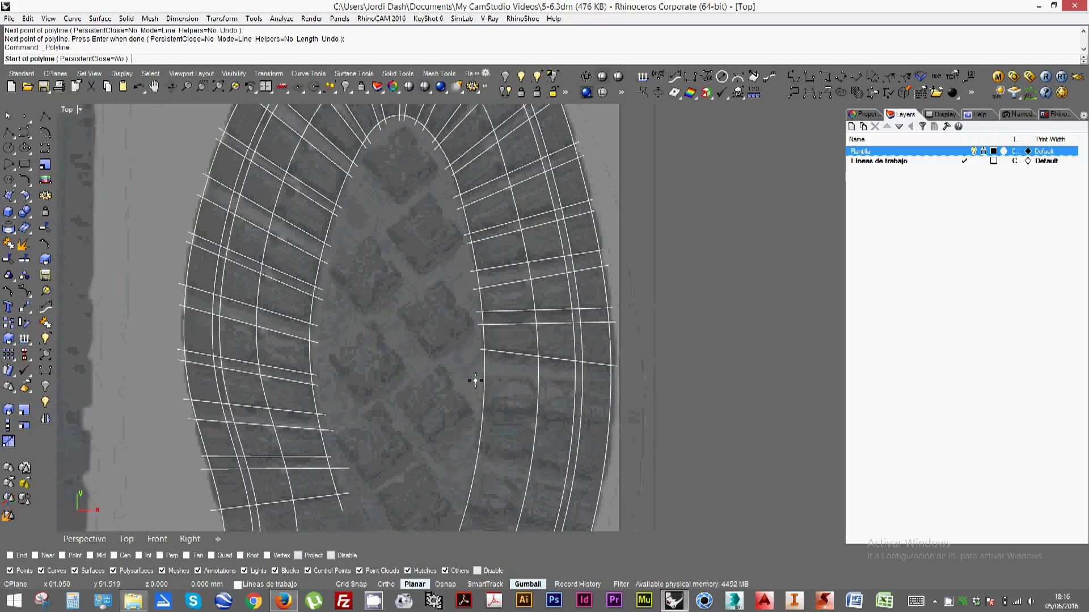
{"action": "left_click", "coordinate": [478, 380]}
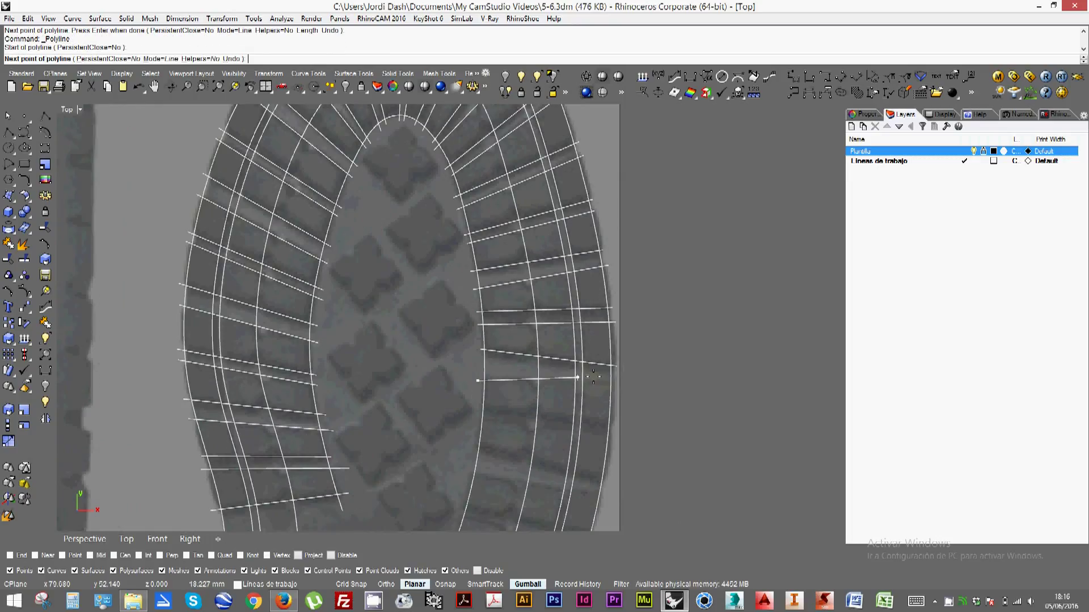
{"action": "left_click", "coordinate": [614, 384]}
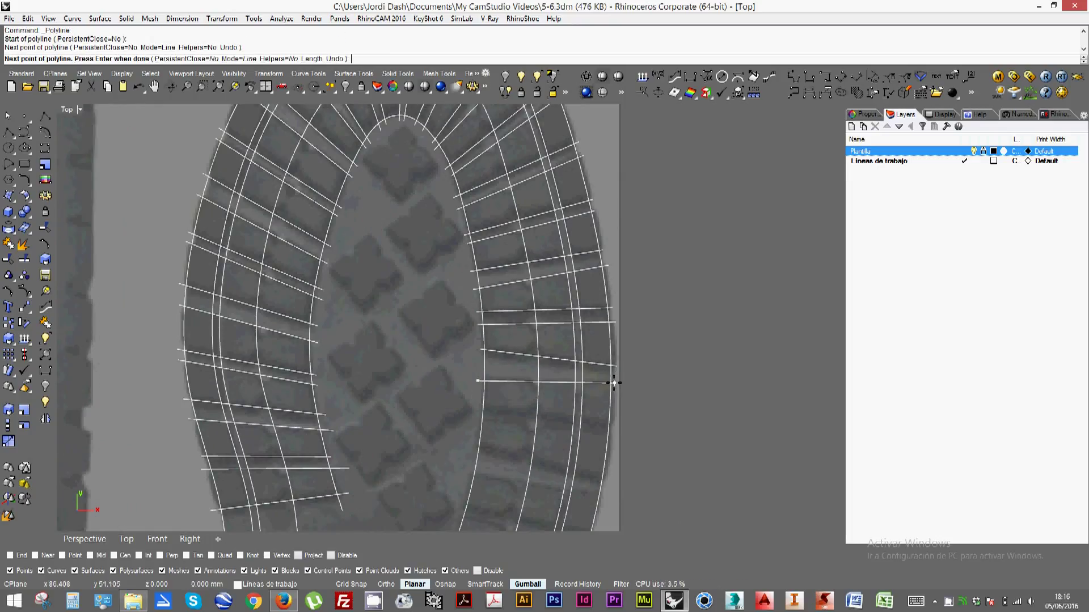
{"action": "right_click", "coordinate": [483, 412]}
{"action": "right_click", "coordinate": [484, 412]}
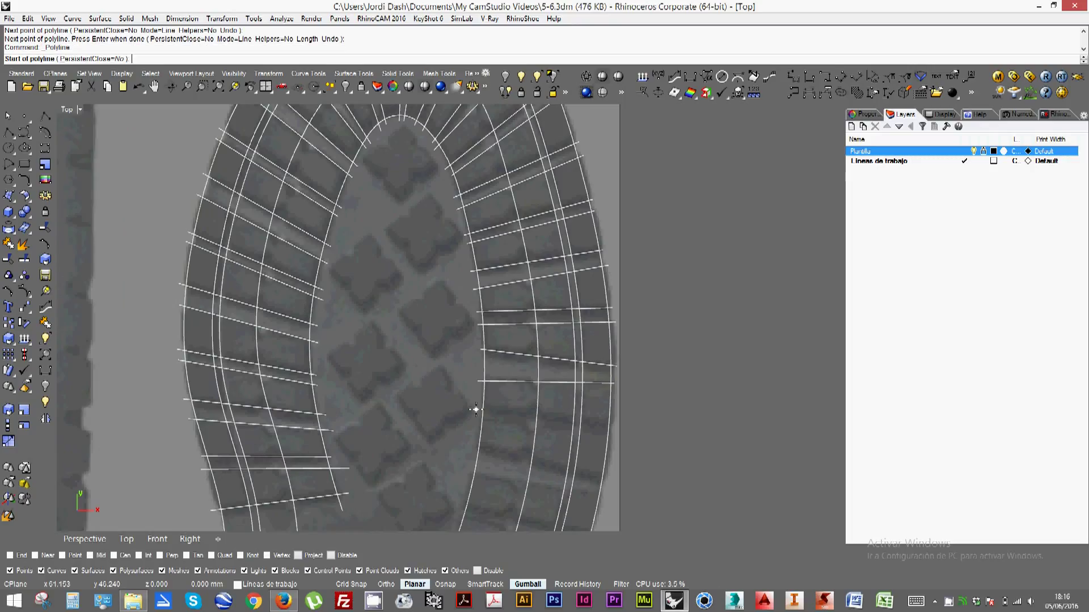
{"action": "left_click", "coordinate": [475, 409]}
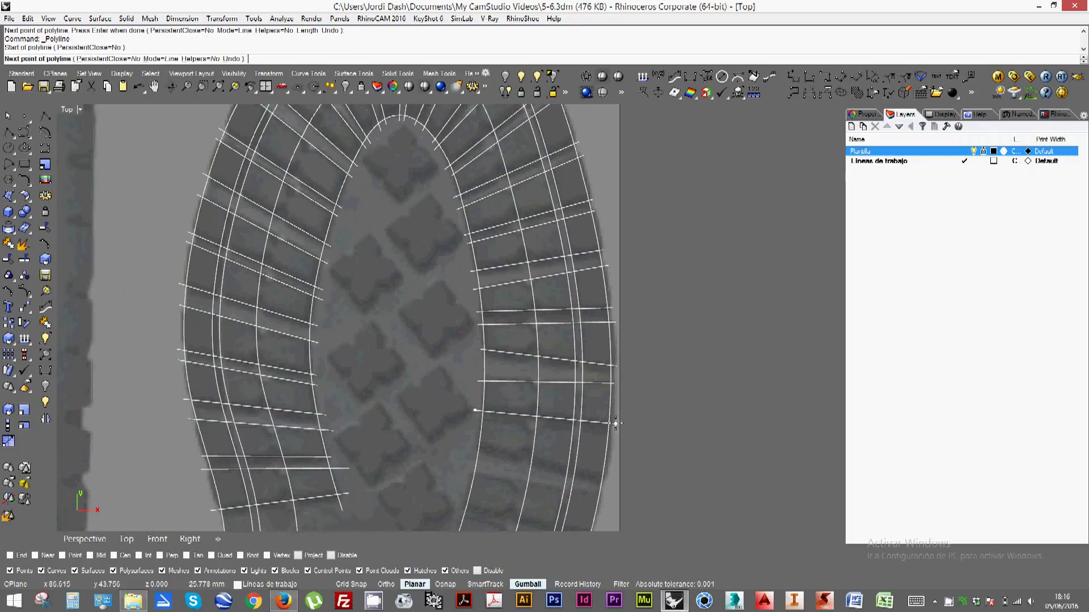
{"action": "left_click", "coordinate": [615, 423]}
{"action": "right_click", "coordinate": [485, 435]}
Draw two straight polylines along the upper and lower edges of the twenty-first tread block on the right side
{"action": "right_click_drag", "start_coordinate": [485, 434], "coordinate": [471, 379]}
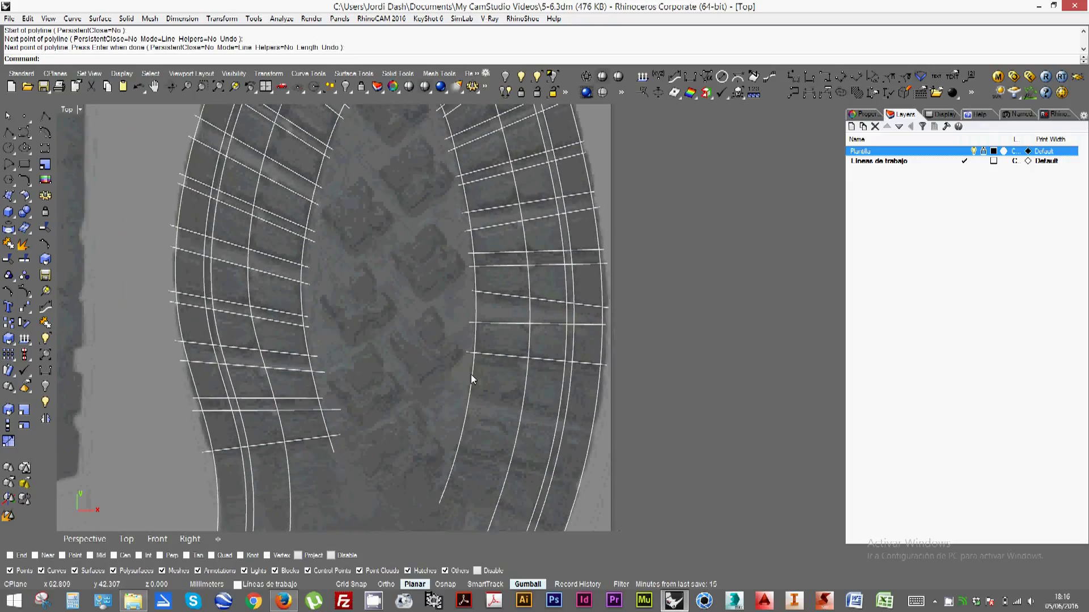
{"action": "right_click", "coordinate": [471, 379]}
{"action": "left_click", "coordinate": [466, 364]}
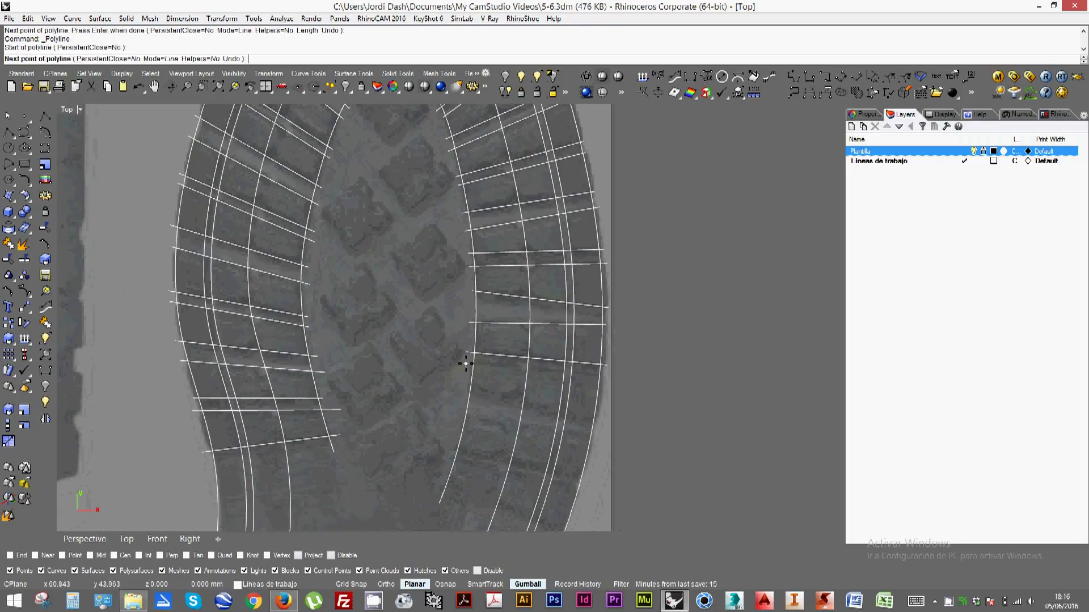
{"action": "left_click", "coordinate": [605, 375]}
{"action": "right_click", "coordinate": [463, 387]}
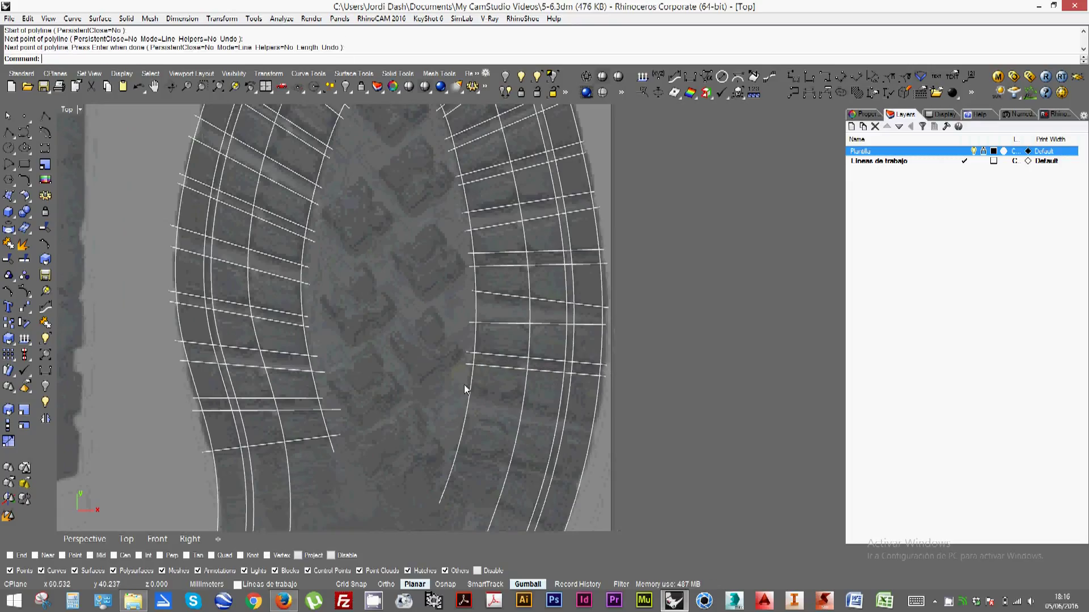
{"action": "right_click", "coordinate": [468, 390]}
{"action": "left_click", "coordinate": [465, 385]}
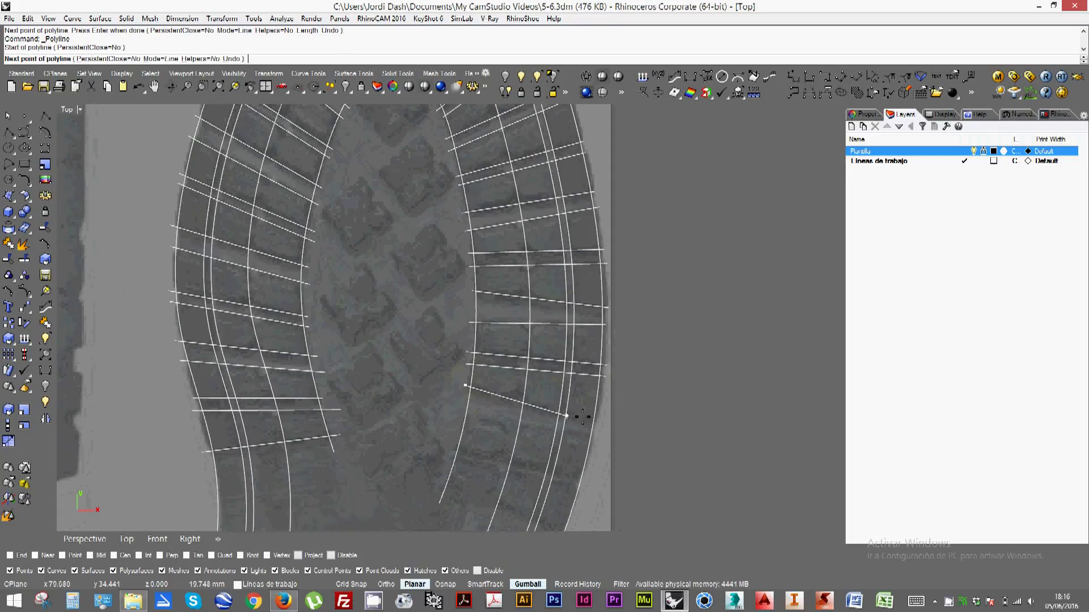
{"action": "left_click", "coordinate": [598, 419]}
{"action": "right_click", "coordinate": [452, 404]}
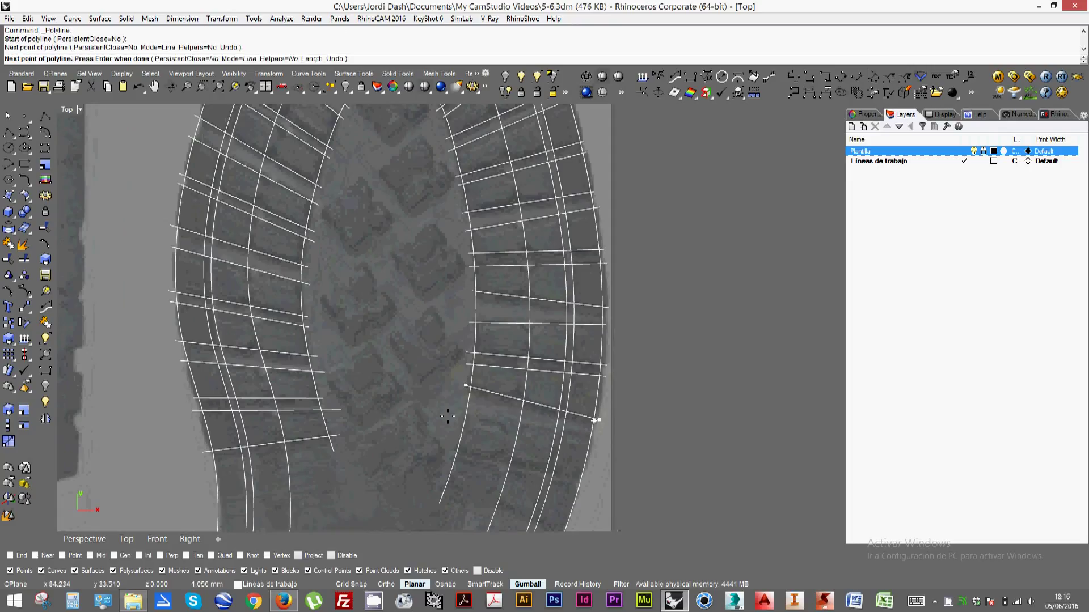
Draw two straight polylines across the twenty-second tread block on the right side, about 26 mm along its upper edge and 25 mm along its lower edge
{"action": "right_click", "coordinate": [453, 407]}
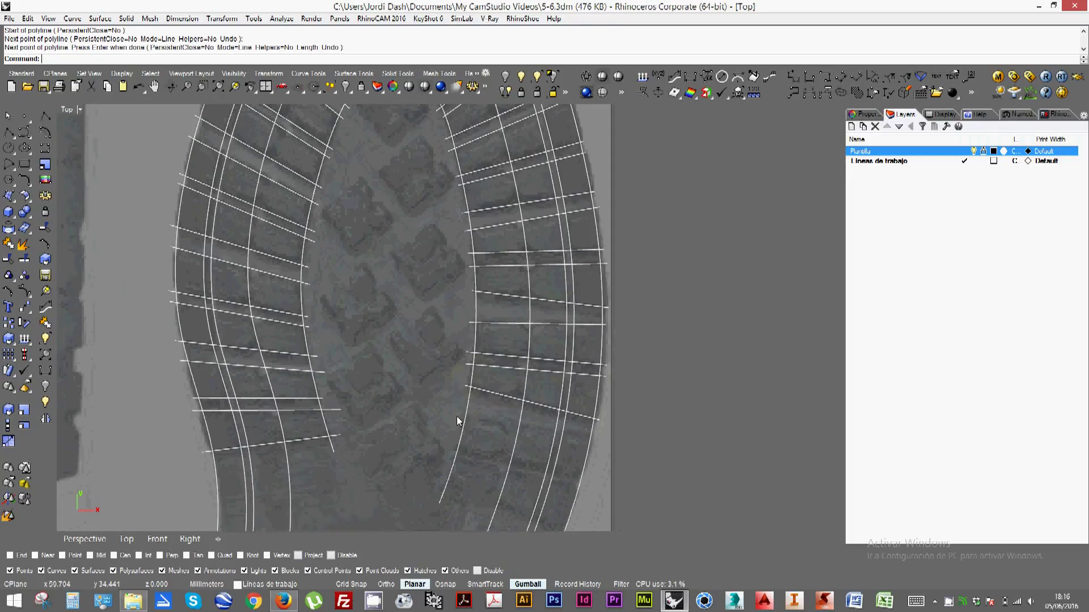
{"action": "right_click", "coordinate": [457, 417]}
{"action": "left_click", "coordinate": [459, 416]}
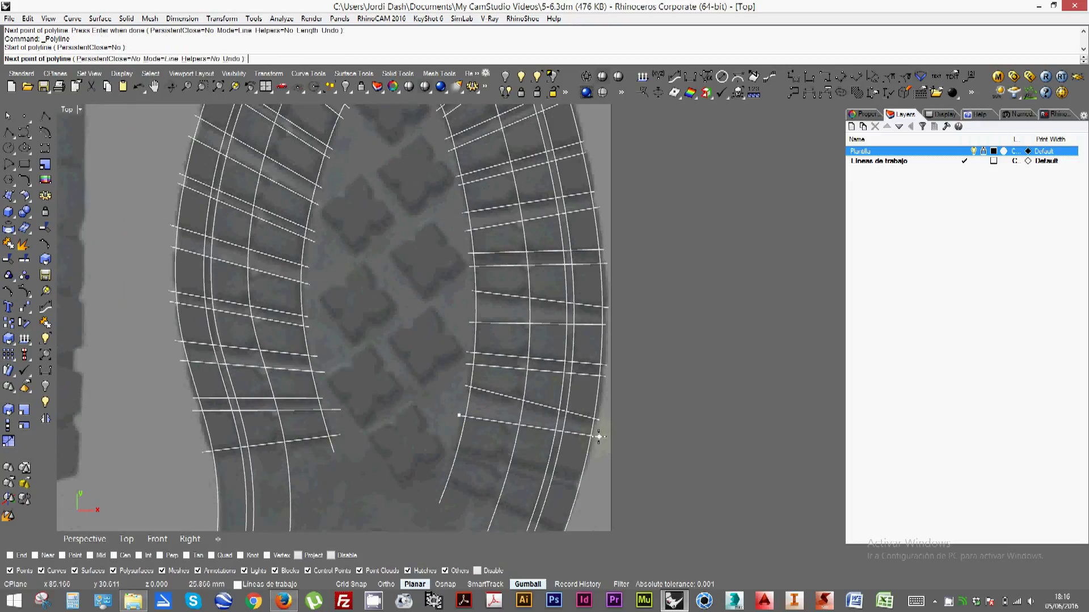
{"action": "left_click", "coordinate": [596, 434]}
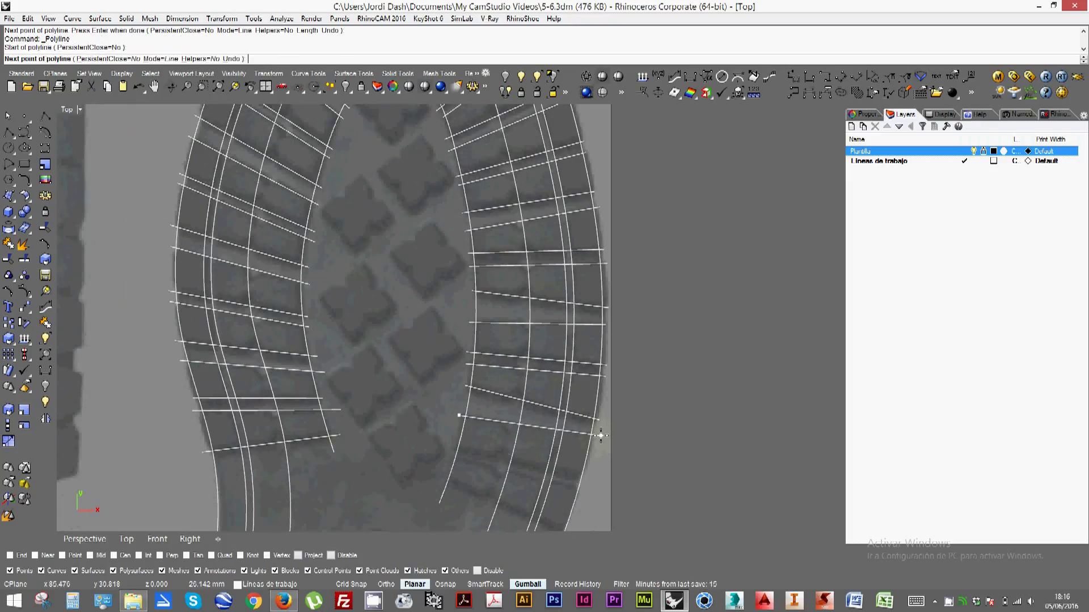
{"action": "right_click", "coordinate": [595, 434]}
{"action": "right_click", "coordinate": [467, 443]}
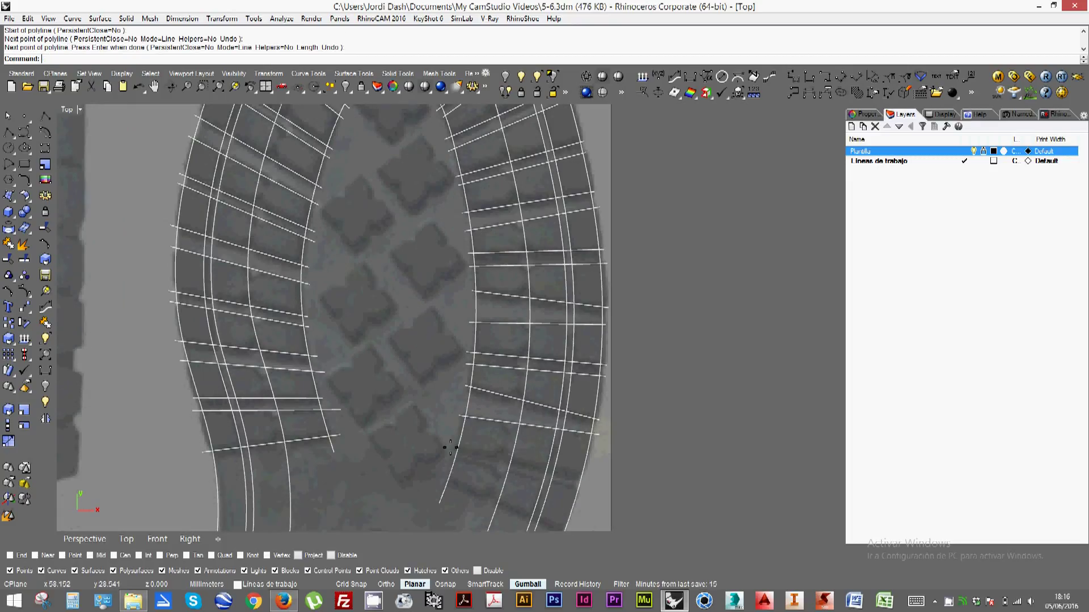
{"action": "left_click", "coordinate": [451, 448]}
{"action": "left_click", "coordinate": [582, 472]}
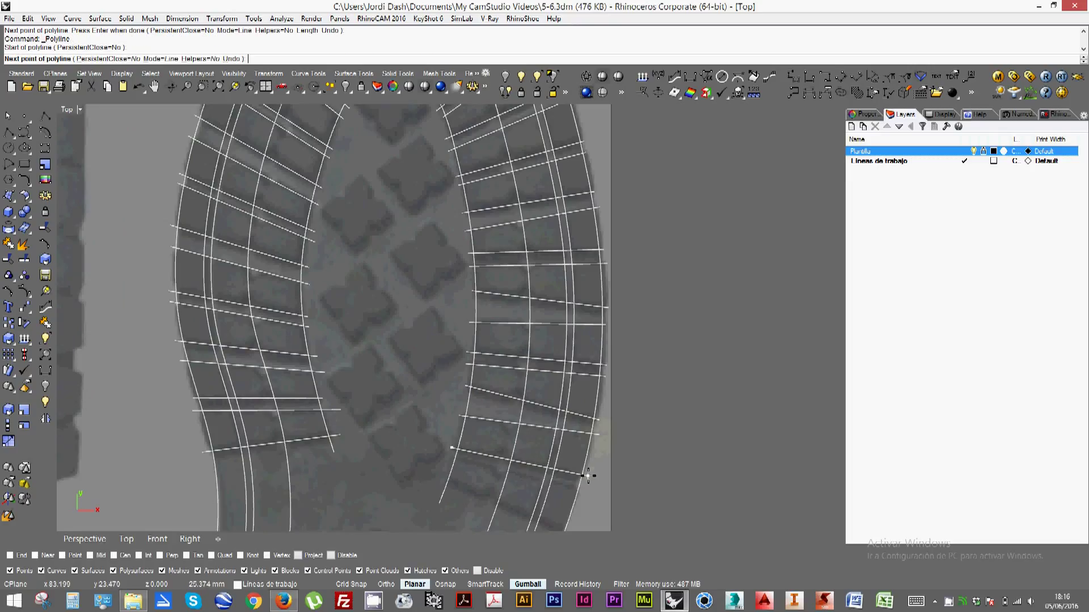
{"action": "right_click", "coordinate": [581, 472]}
Draw two straight polylines across the last tread block on the right side, about 25 mm along its upper edge and another along its lower edge
{"action": "right_click", "coordinate": [464, 468]}
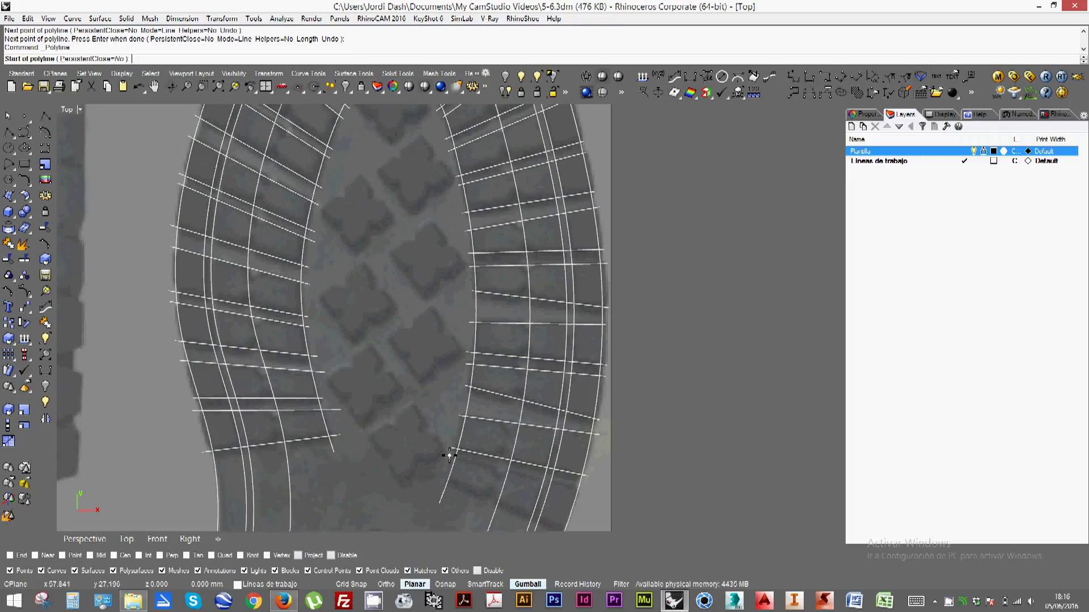
{"action": "left_click", "coordinate": [449, 455]}
{"action": "left_click", "coordinate": [583, 492]}
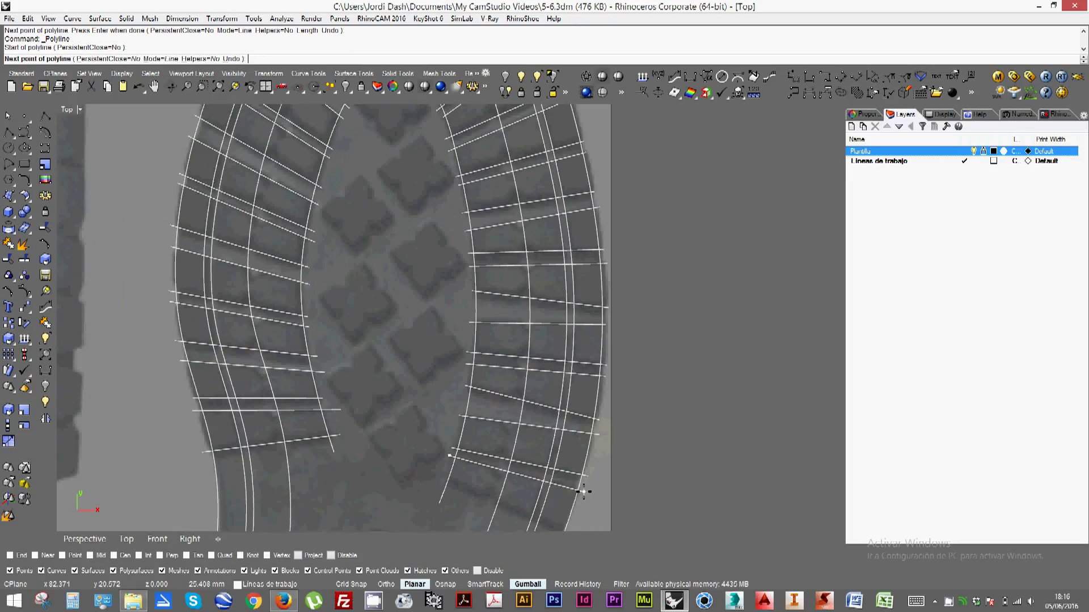
{"action": "right_click", "coordinate": [582, 491]}
{"action": "key", "text": "Down"}
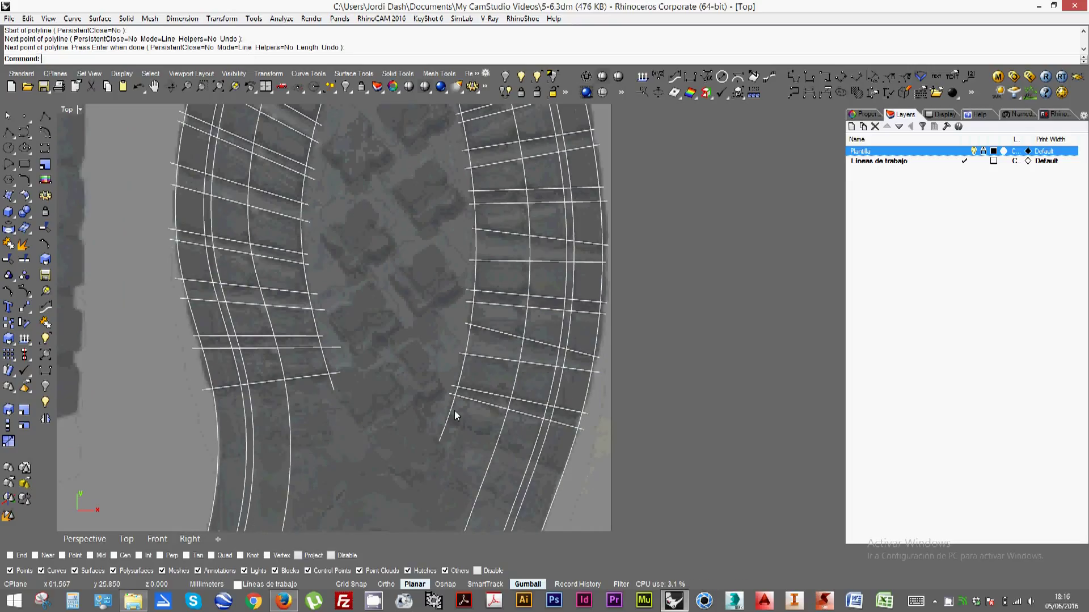
{"action": "right_click", "coordinate": [450, 413]}
{"action": "left_click", "coordinate": [442, 417]}
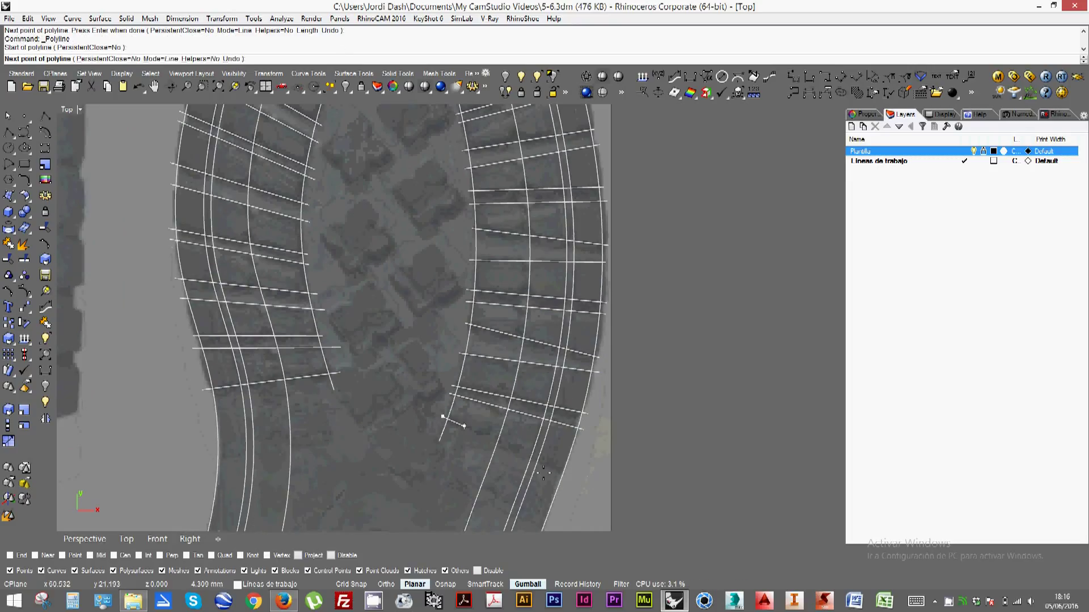
{"action": "left_click", "coordinate": [570, 469]}
{"action": "right_click", "coordinate": [437, 274]}
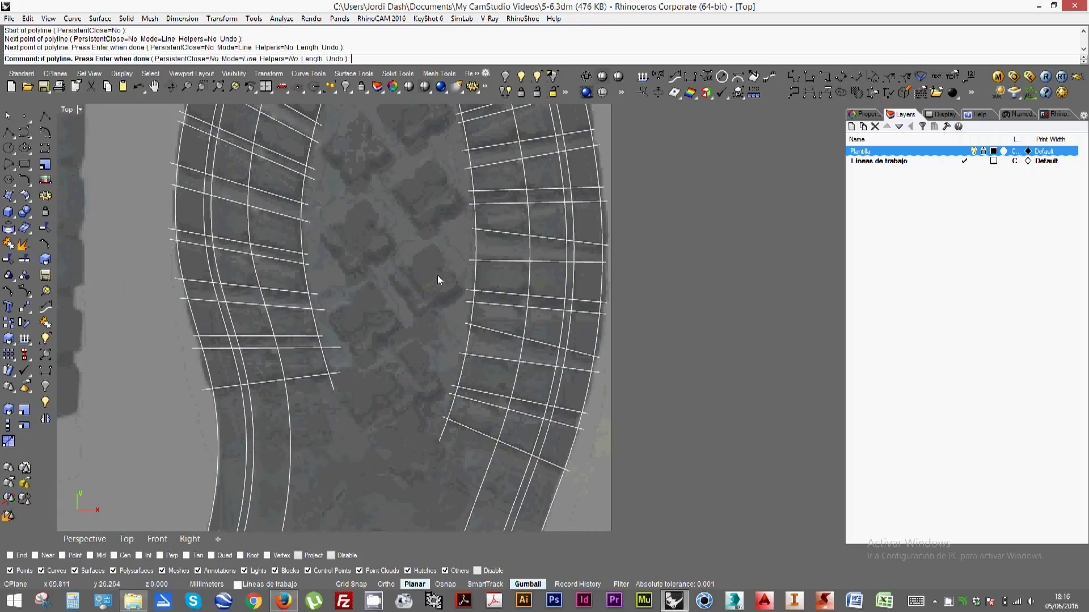
Hide the Plantilla layer so that only the traced working lines are displayed
{"action": "scroll", "coordinate": [431, 272], "scroll_direction": "down", "scroll_amount": 3}
{"action": "right_click_drag", "start_coordinate": [448, 367], "coordinate": [493, 420]}
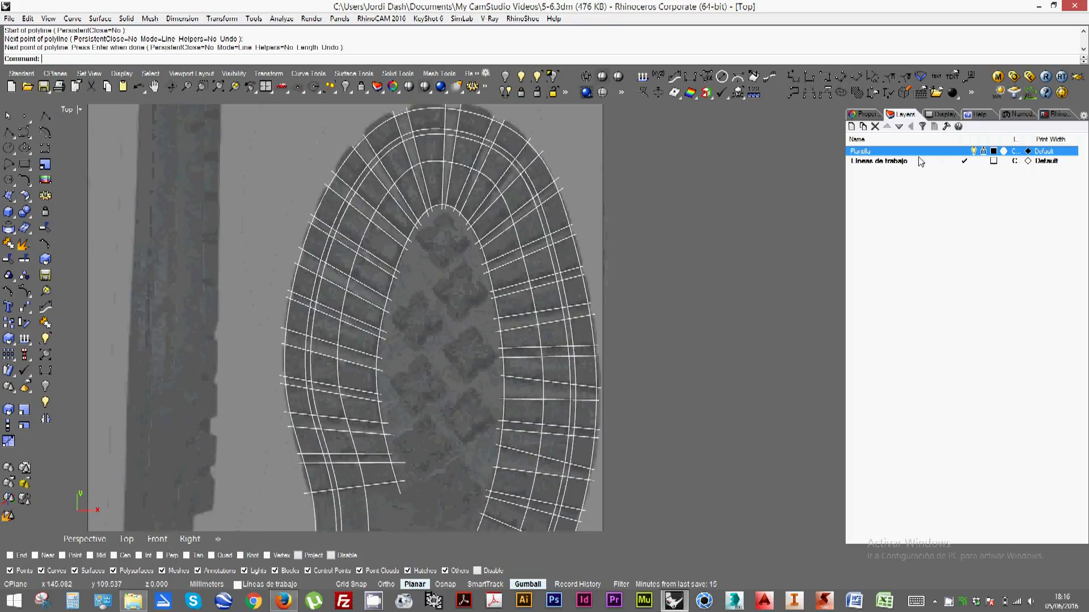
{"action": "left_click", "coordinate": [974, 151]}
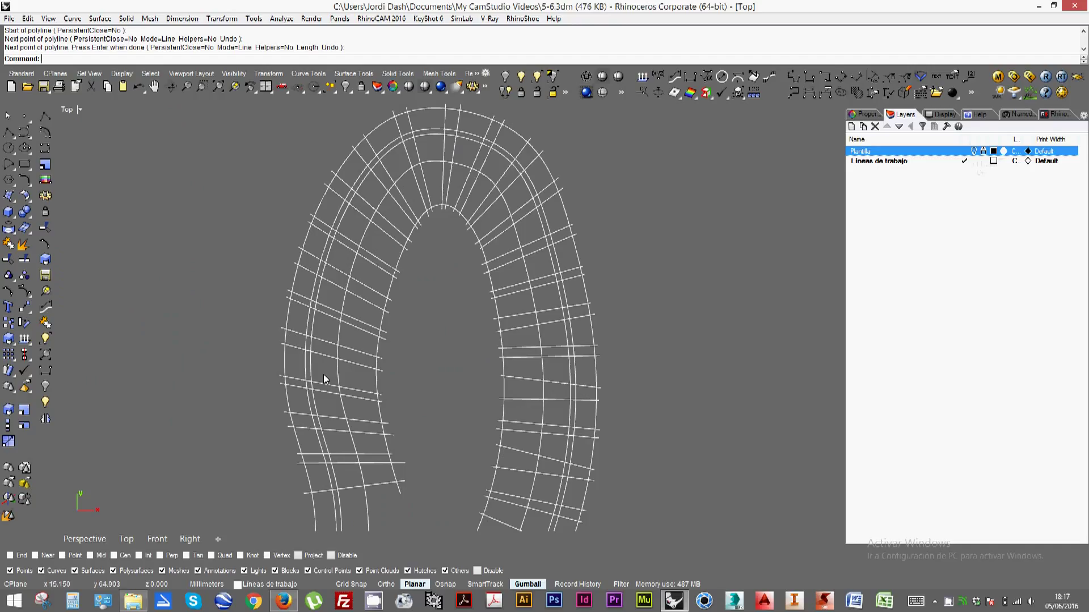
{"action": "scroll", "coordinate": [324, 374], "scroll_direction": "up", "scroll_amount": 1}
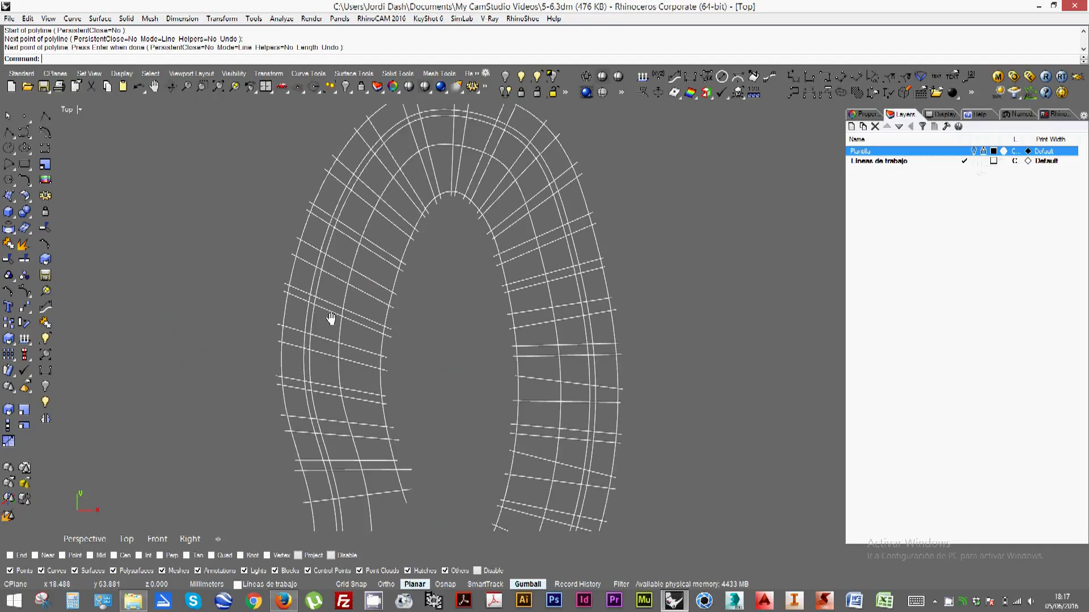
{"action": "right_click_drag", "start_coordinate": [331, 319], "coordinate": [335, 316]}
{"action": "left_click", "coordinate": [301, 289]}
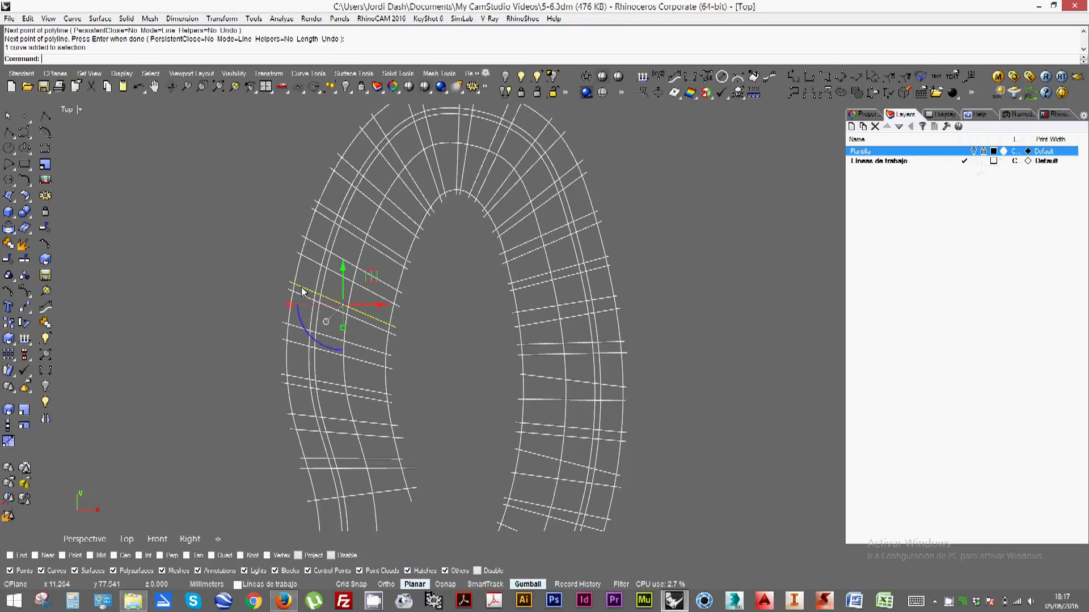
{"action": "key", "text": "Escape"}
{"action": "scroll", "coordinate": [312, 306], "scroll_direction": "up", "scroll_amount": 4}
{"action": "scroll", "coordinate": [320, 282], "scroll_direction": "down", "scroll_amount": 1}
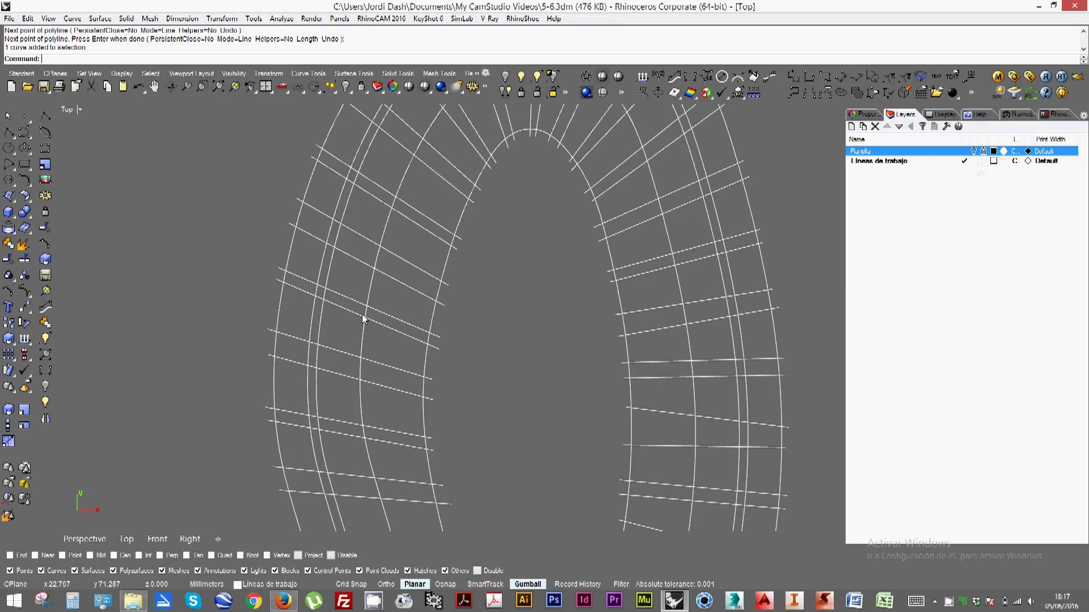
{"action": "left_click", "coordinate": [283, 271]}
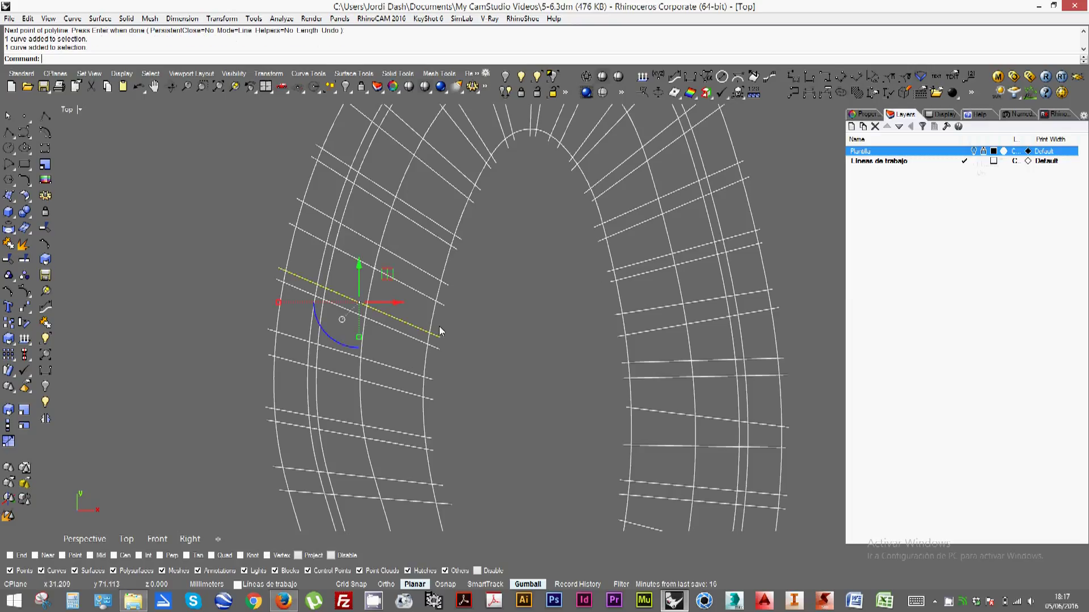
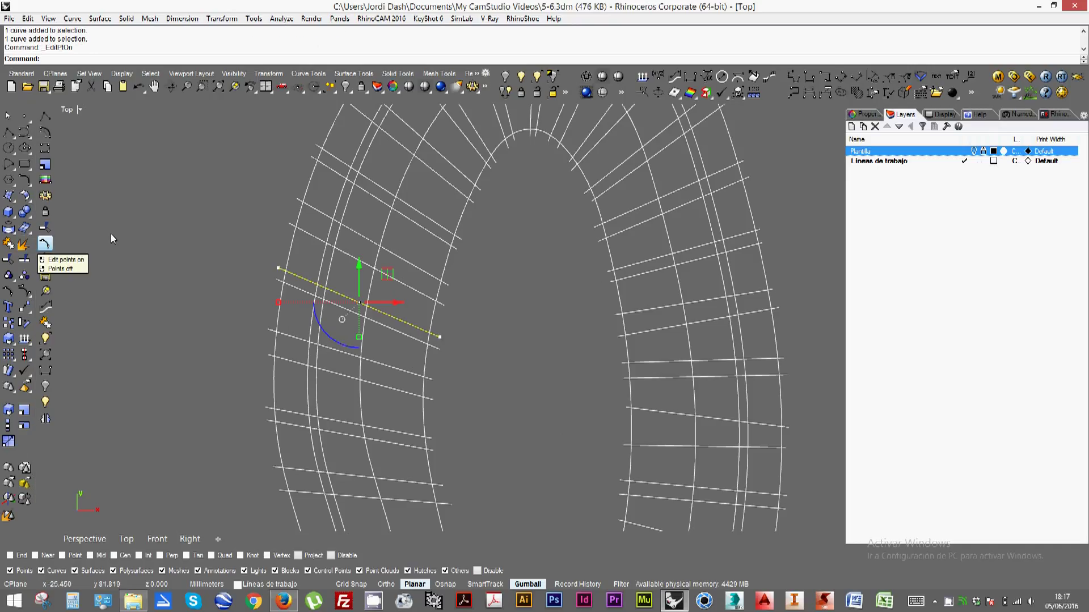
{"action": "left_click", "coordinate": [26, 250]}
{"action": "left_click", "coordinate": [279, 265]}
{"action": "key", "text": "Escape"}
{"action": "key", "text": "Escape"}
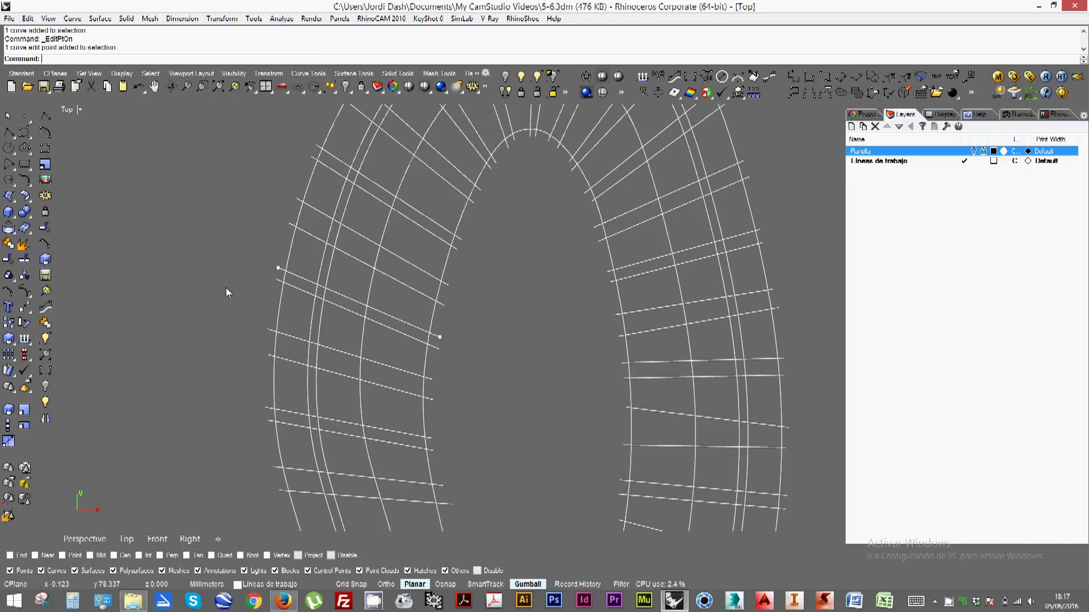
Rotate the upper line of the close, nearly parallel pair midway along the sole's left side slightly clockwise about its centre
{"action": "left_click", "coordinate": [348, 300]}
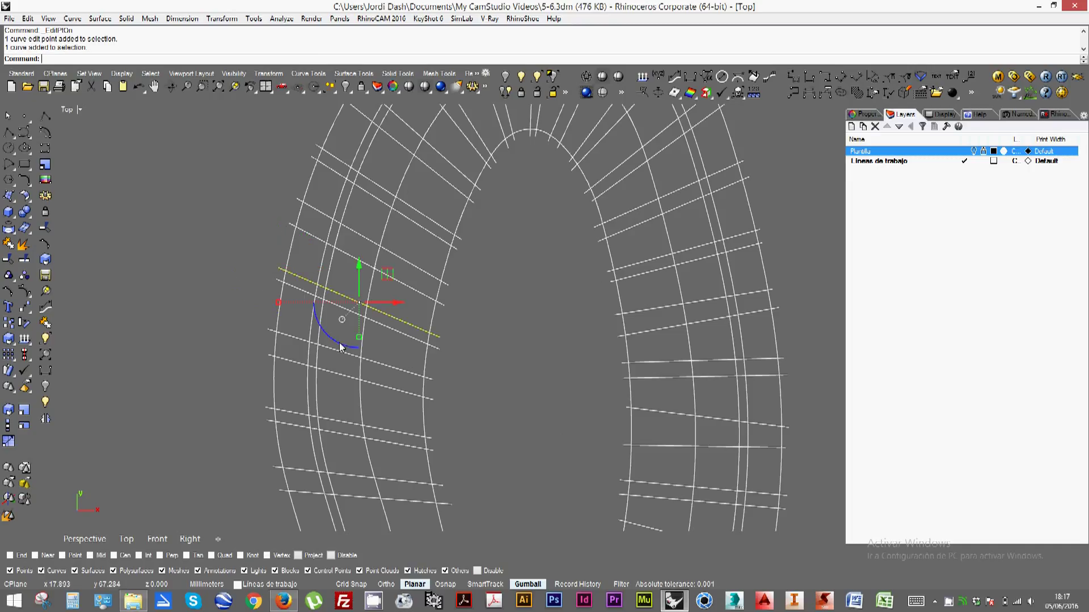
{"action": "left_click_drag", "start_coordinate": [339, 343], "coordinate": [338, 343]}
{"action": "left_click", "coordinate": [496, 327]}
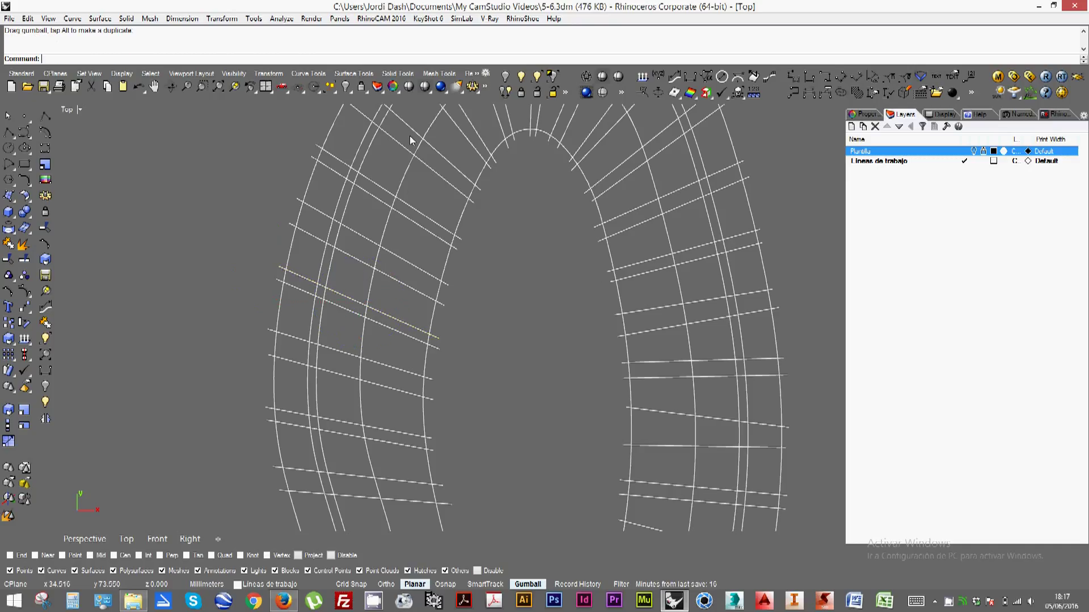
Rotate the left line of the closely spaced pair just right of the toe's centre slightly about its midpoint
{"action": "right_click_drag", "start_coordinate": [437, 262], "coordinate": [420, 304]}
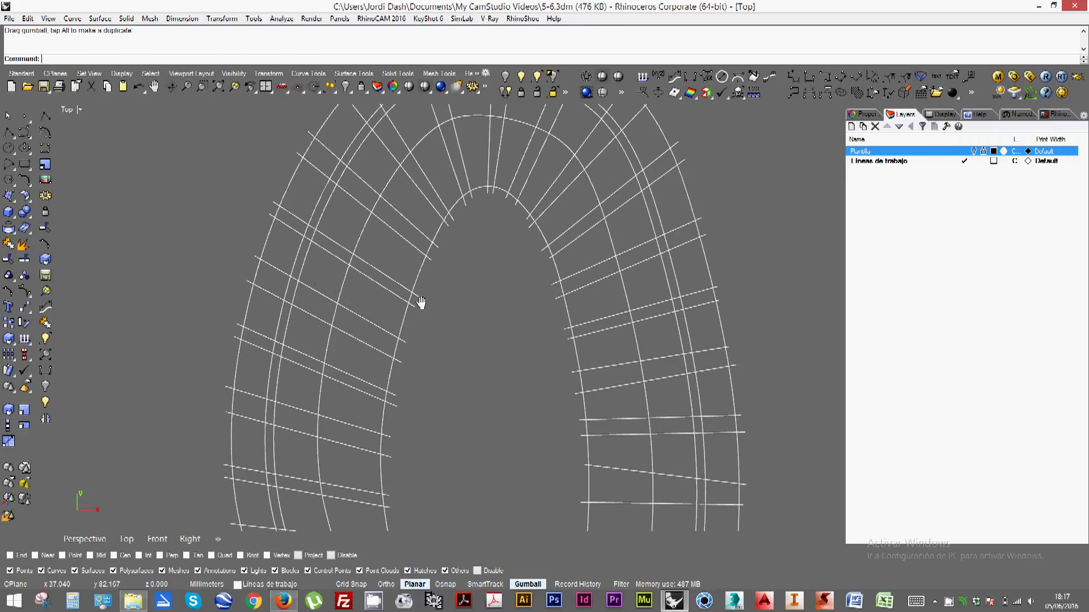
{"action": "right_click_drag", "start_coordinate": [378, 349], "coordinate": [375, 379]}
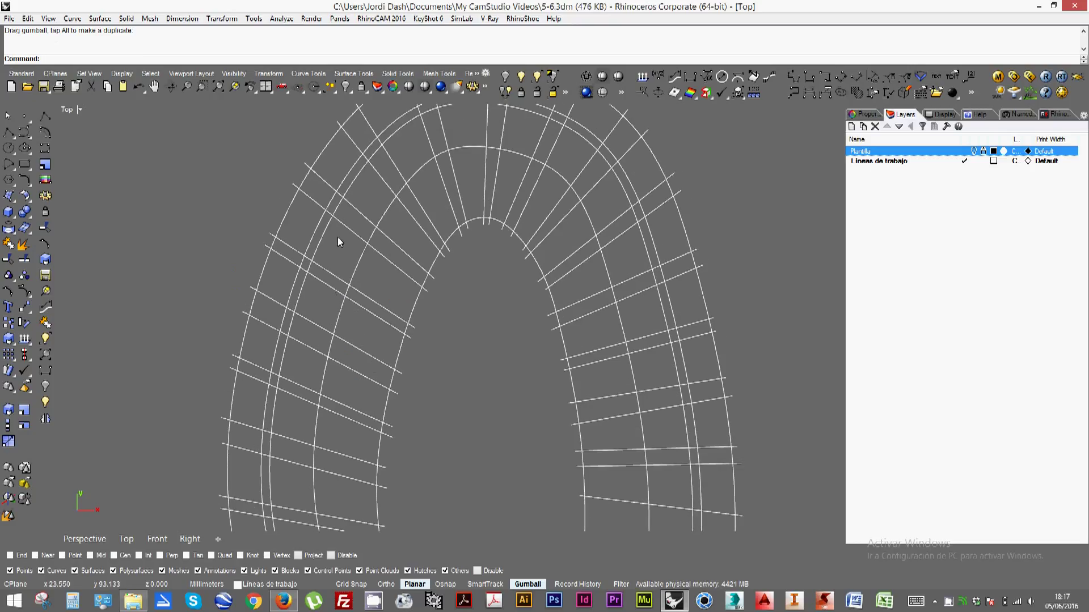
{"action": "right_click_drag", "start_coordinate": [394, 262], "coordinate": [372, 328]}
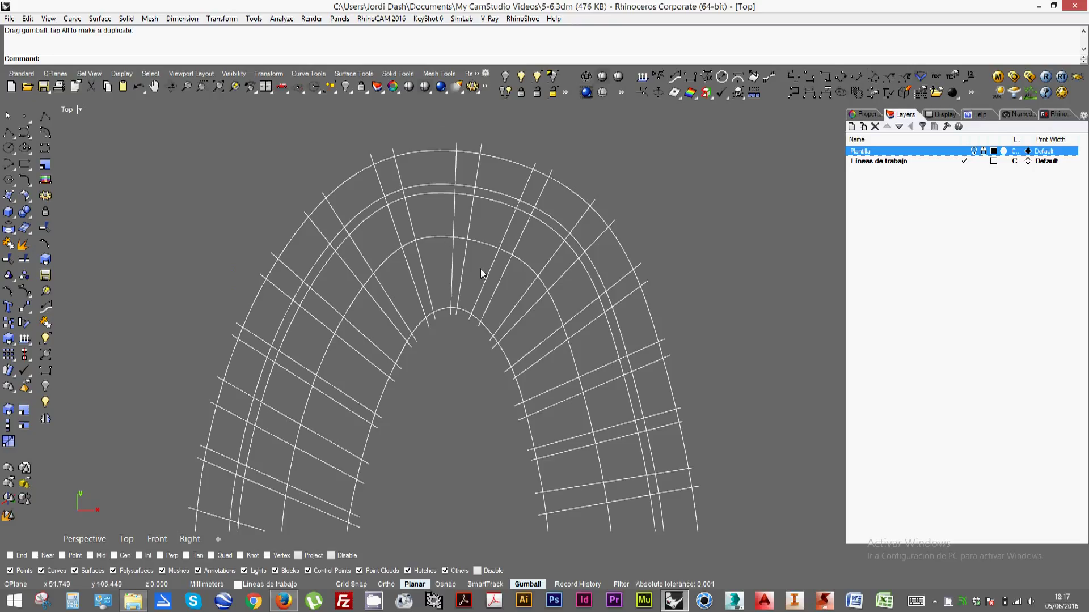
{"action": "right_click_drag", "start_coordinate": [471, 390], "coordinate": [437, 367]}
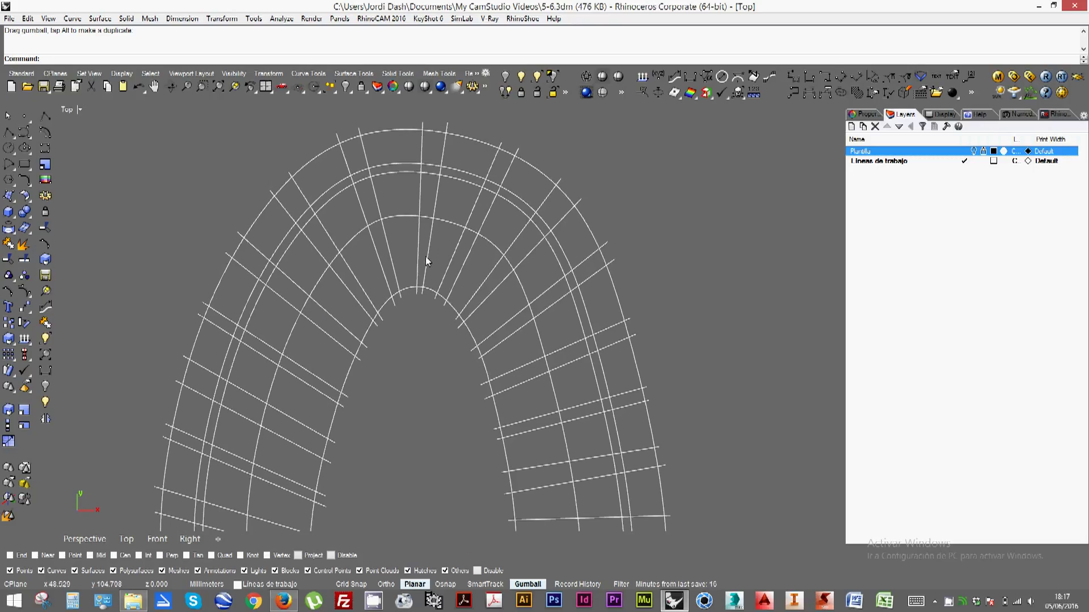
{"action": "left_click", "coordinate": [449, 260]}
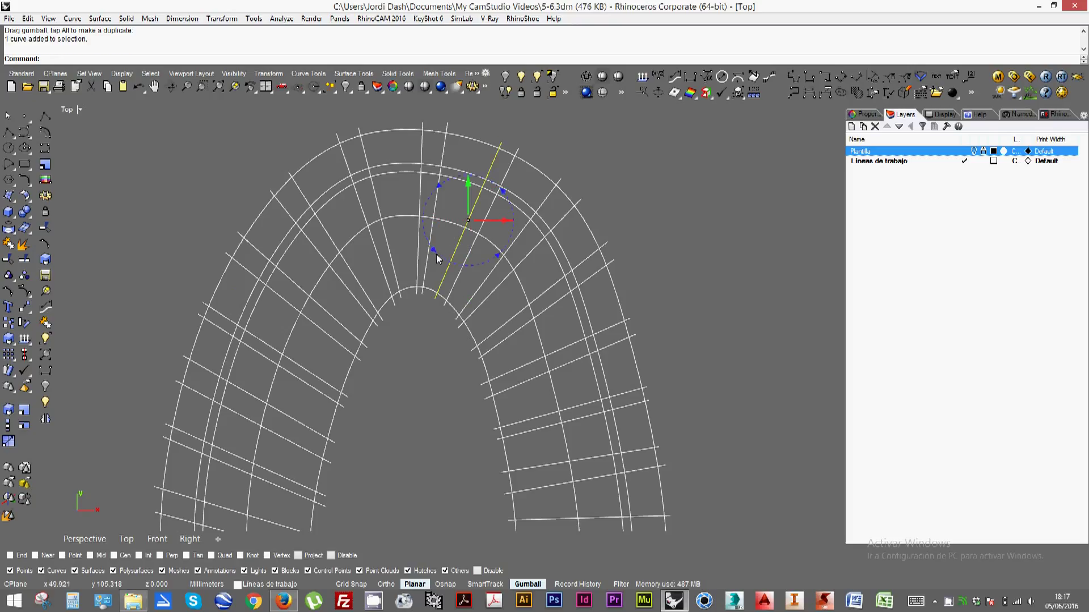
{"action": "left_click_drag", "start_coordinate": [437, 250], "coordinate": [429, 259]}
{"action": "left_click", "coordinate": [426, 338]}
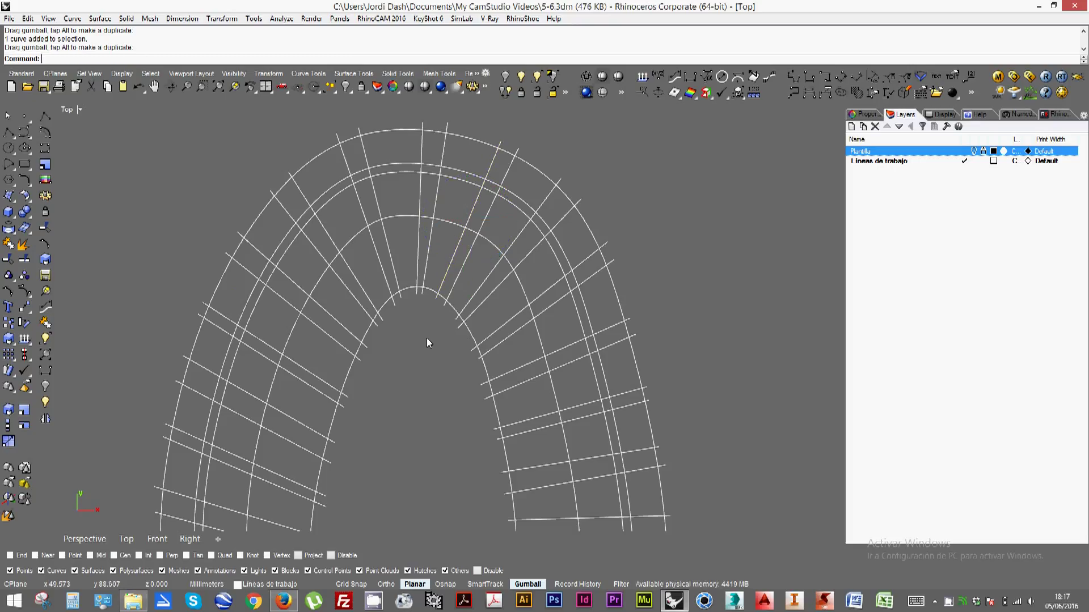
Rotate the lower line of the diagonal close pair on the toe's upper right slightly about its midpoint
{"action": "right_click_drag", "start_coordinate": [474, 288], "coordinate": [447, 296]}
{"action": "right_click_drag", "start_coordinate": [425, 362], "coordinate": [408, 357]}
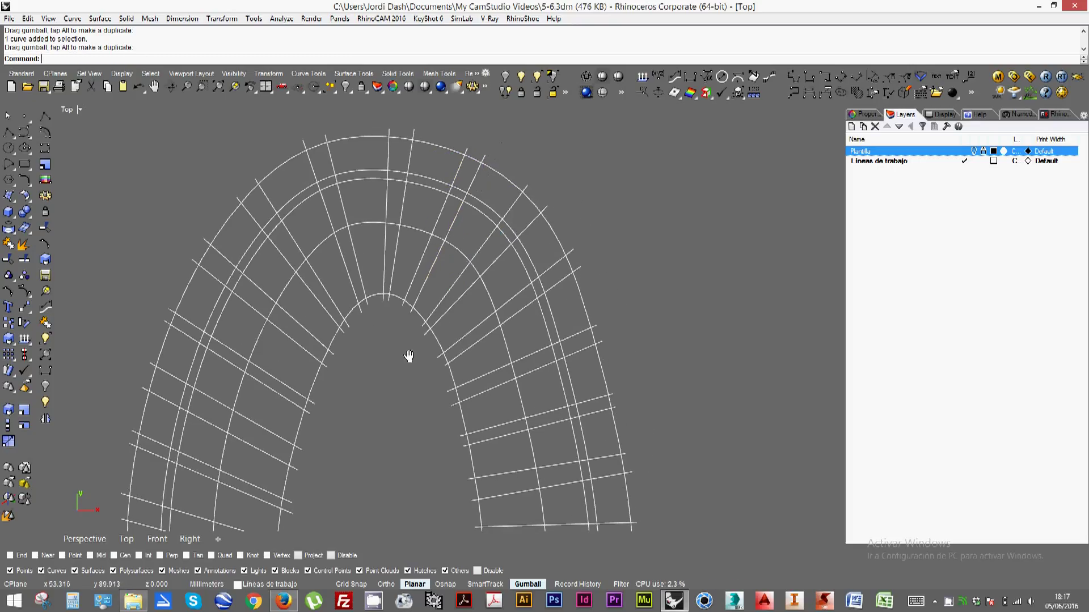
{"action": "left_click", "coordinate": [443, 356]}
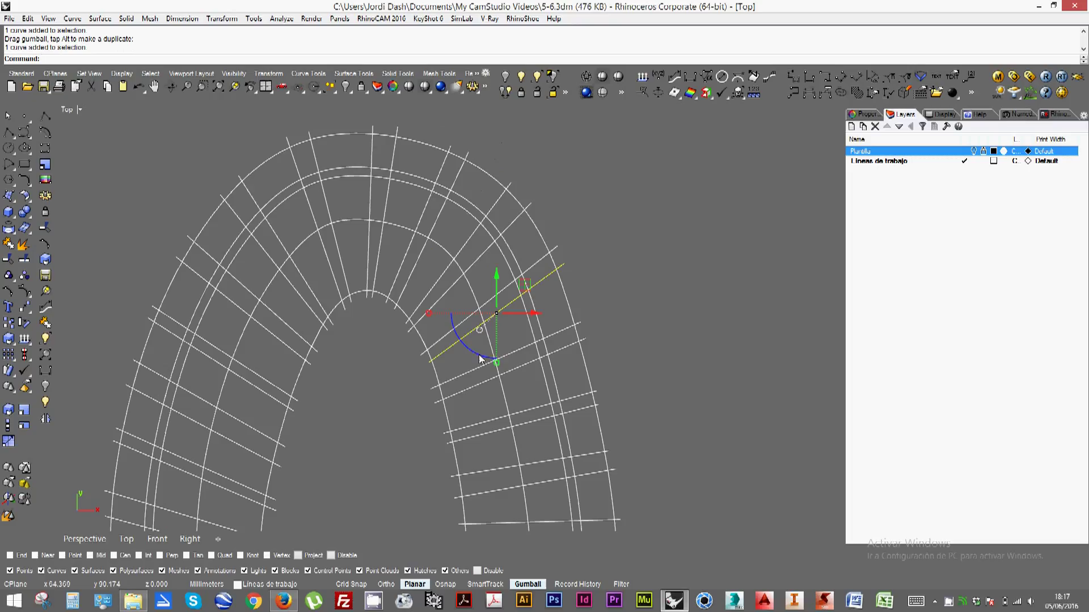
{"action": "left_click_drag", "start_coordinate": [473, 356], "coordinate": [478, 362]}
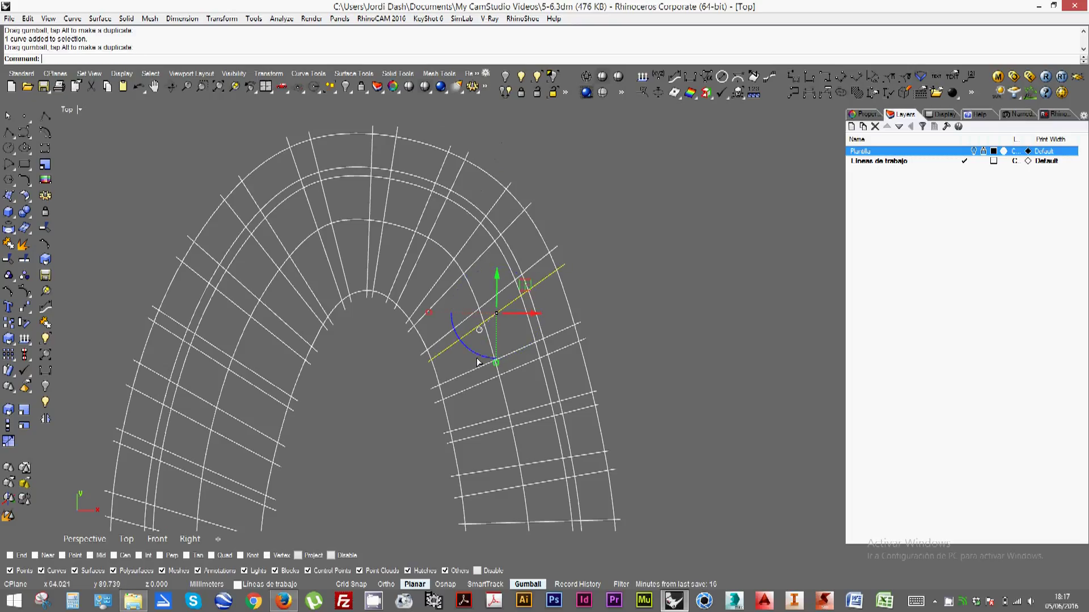
{"action": "left_click", "coordinate": [676, 328]}
Rotate the lower line of the next close pair down the sole's right side slightly about its midpoint
{"action": "scroll", "coordinate": [544, 386], "scroll_direction": "up", "scroll_amount": 2}
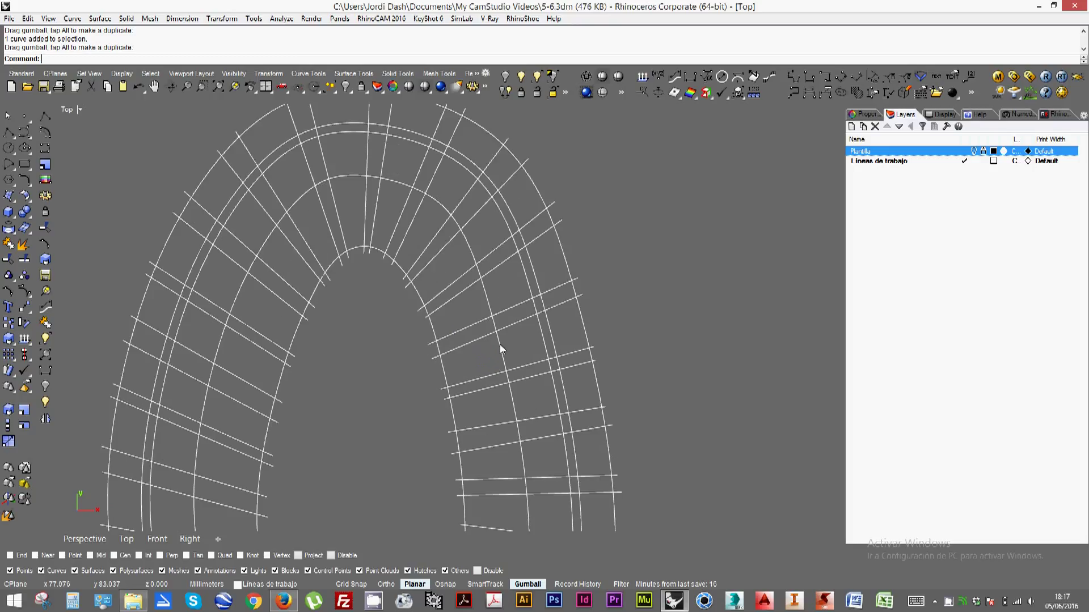
{"action": "left_click", "coordinate": [479, 341]}
{"action": "left_click_drag", "start_coordinate": [489, 367], "coordinate": [486, 370]}
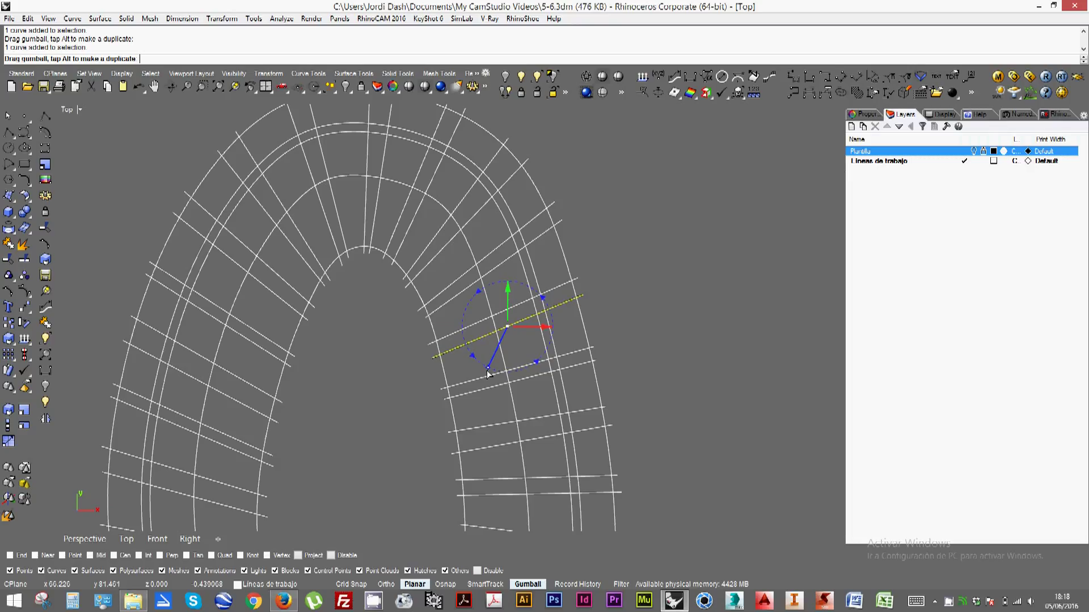
{"action": "left_click", "coordinate": [550, 322]}
Examine the angles of the remaining tread-block lines down the right side of the sole
{"action": "right_click_drag", "start_coordinate": [519, 370], "coordinate": [518, 339]}
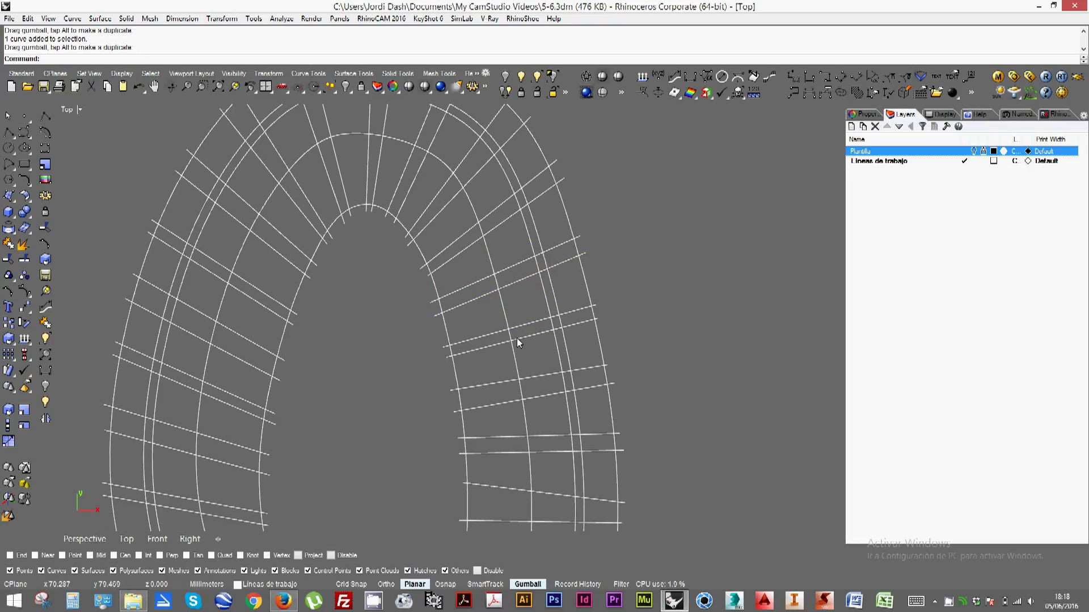
{"action": "left_click", "coordinate": [517, 340]}
{"action": "key", "text": "Escape"}
{"action": "right_click_drag", "start_coordinate": [612, 335], "coordinate": [589, 317]}
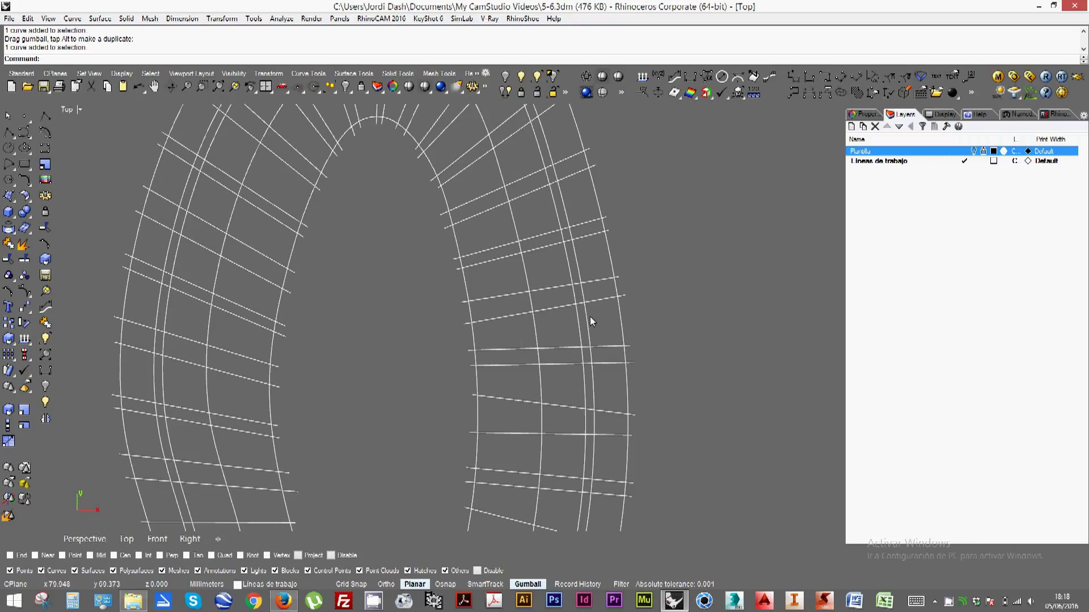
{"action": "right_click_drag", "start_coordinate": [508, 399], "coordinate": [487, 376]}
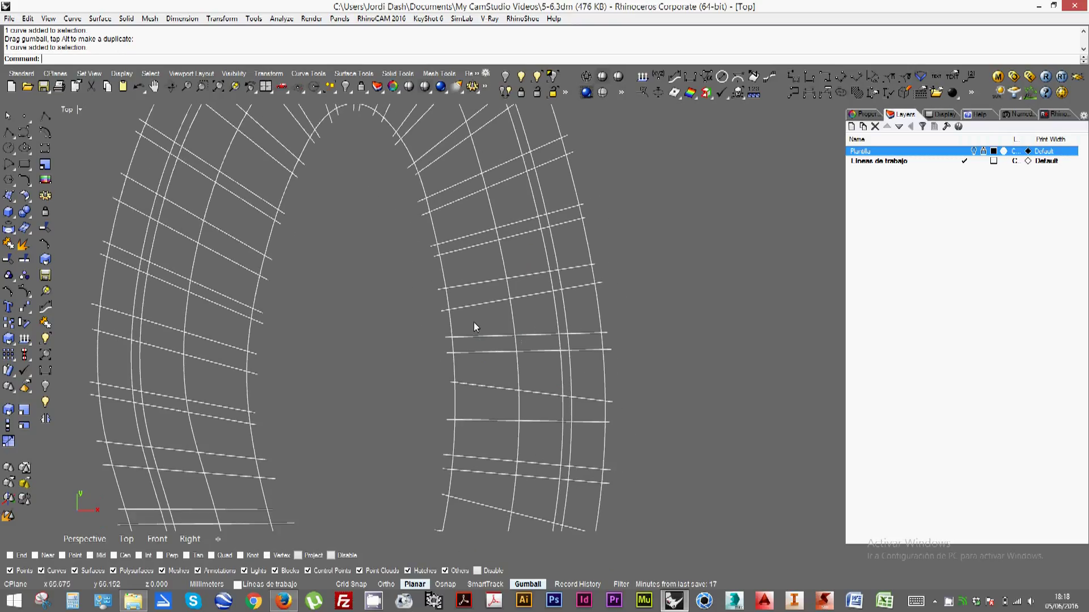
{"action": "right_click_drag", "start_coordinate": [484, 406], "coordinate": [455, 390]}
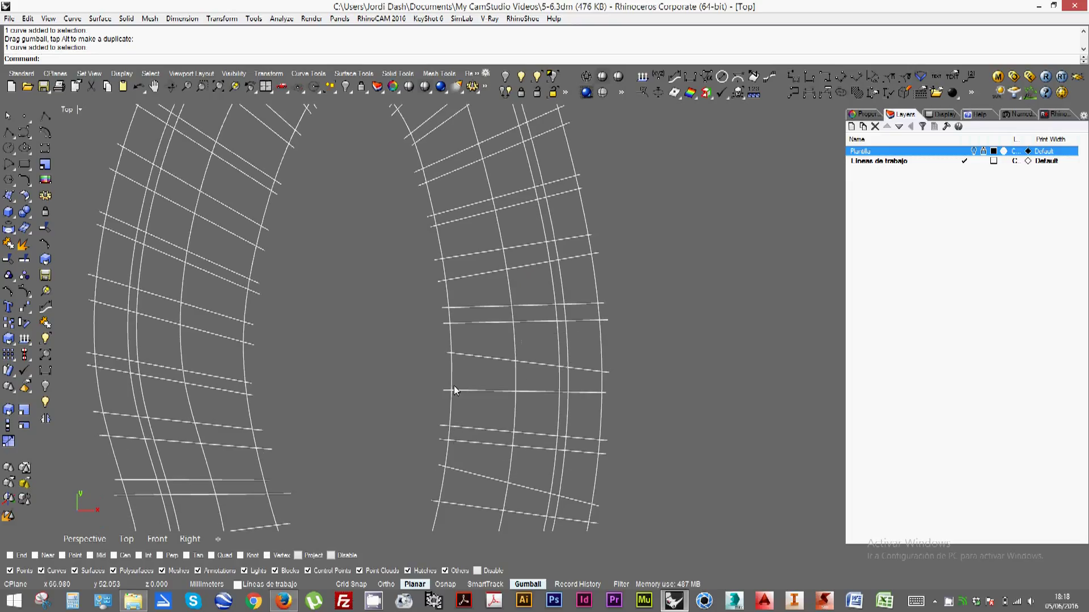
{"action": "right_click_drag", "start_coordinate": [475, 432], "coordinate": [473, 385]}
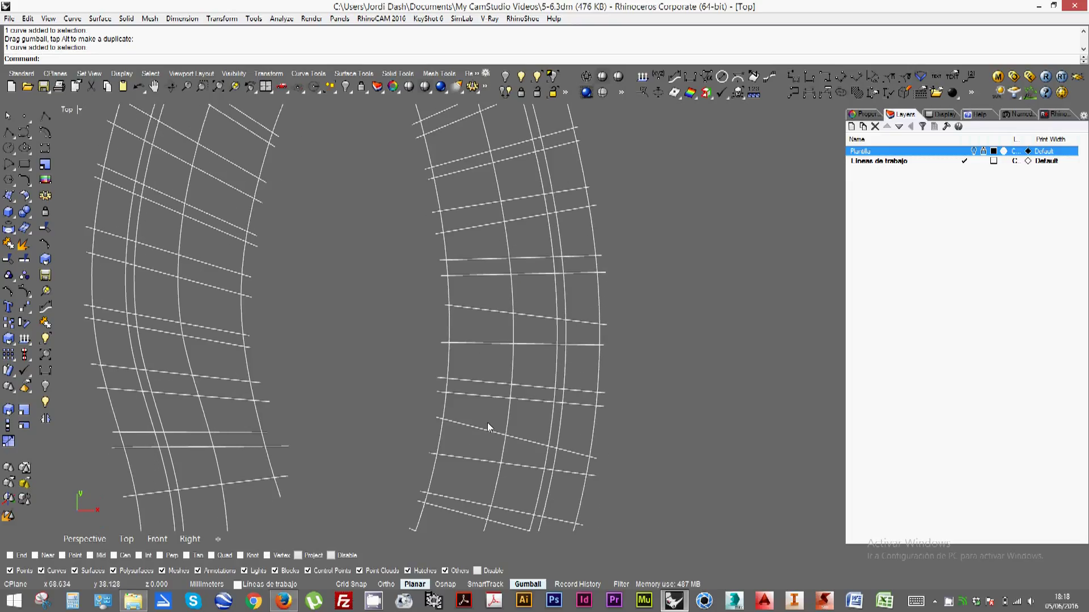
{"action": "right_click_drag", "start_coordinate": [488, 423], "coordinate": [488, 296]}
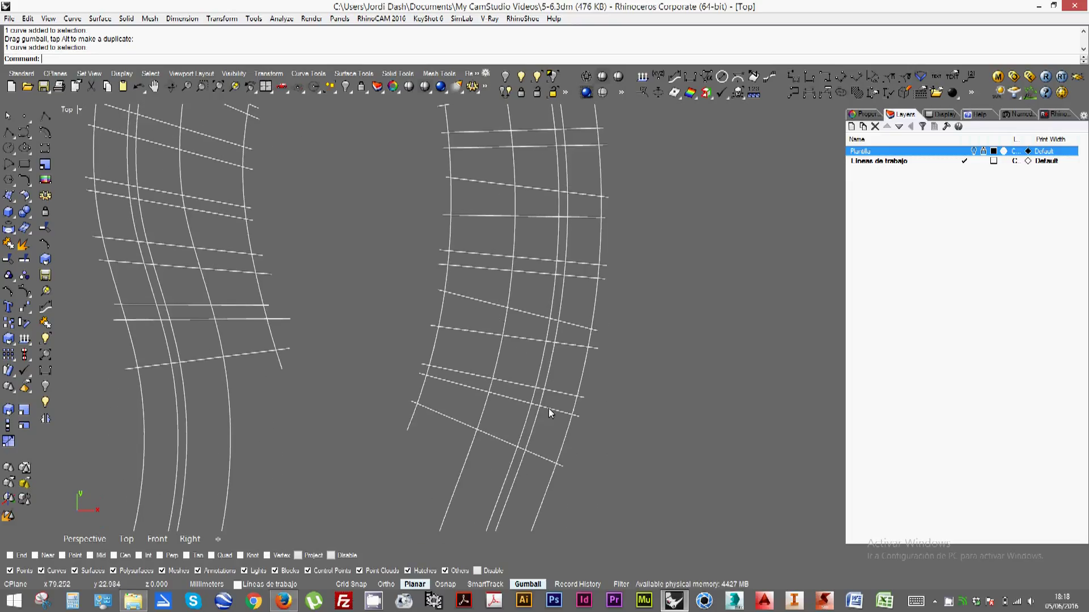
Rotate the lower line of the nearly horizontal close pair near the end of the left-side tread blocks slightly
{"action": "scroll", "coordinate": [340, 326], "scroll_direction": "down", "scroll_amount": 3}
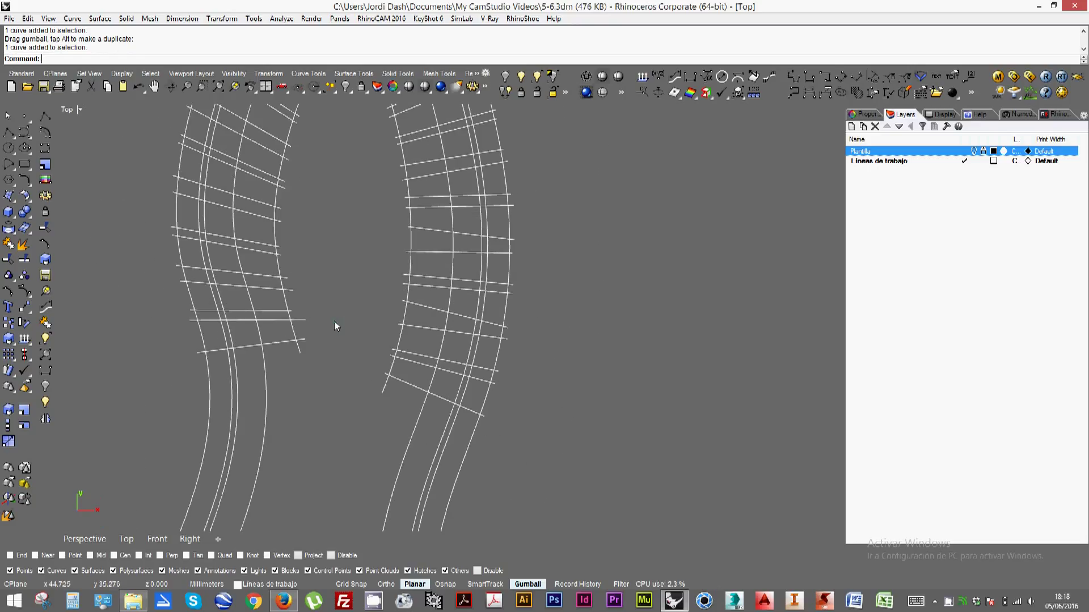
{"action": "scroll", "coordinate": [241, 323], "scroll_direction": "up", "scroll_amount": 3}
{"action": "left_click", "coordinate": [249, 322]}
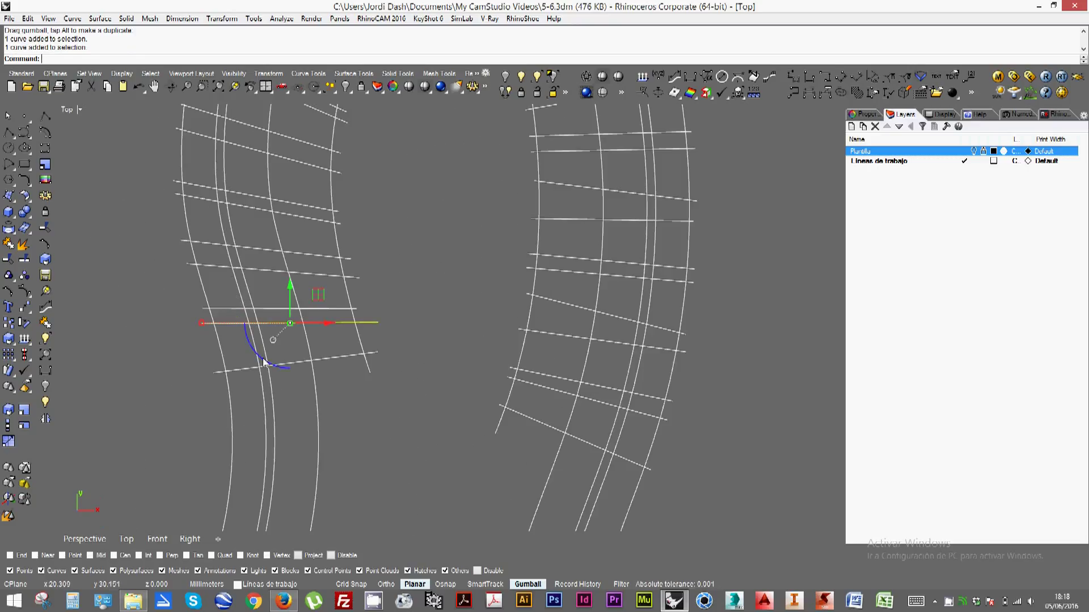
{"action": "left_click_drag", "start_coordinate": [263, 363], "coordinate": [260, 368]}
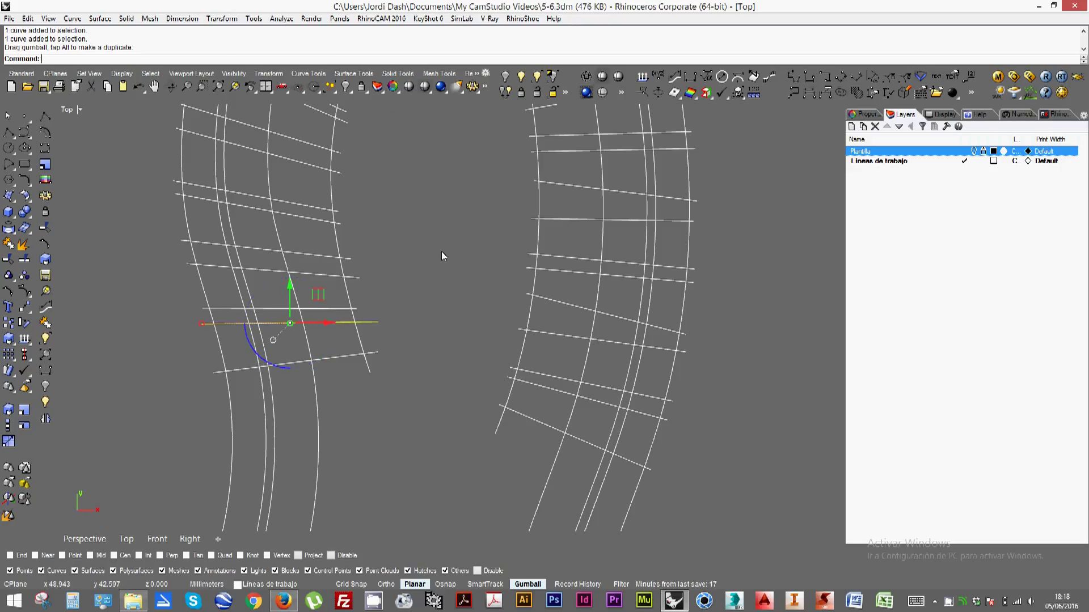
{"action": "left_click", "coordinate": [373, 256]}
Show the Plantilla layer to compare the traced lines with the template image, and hide it again
{"action": "scroll", "coordinate": [372, 257], "scroll_direction": "down", "scroll_amount": 4}
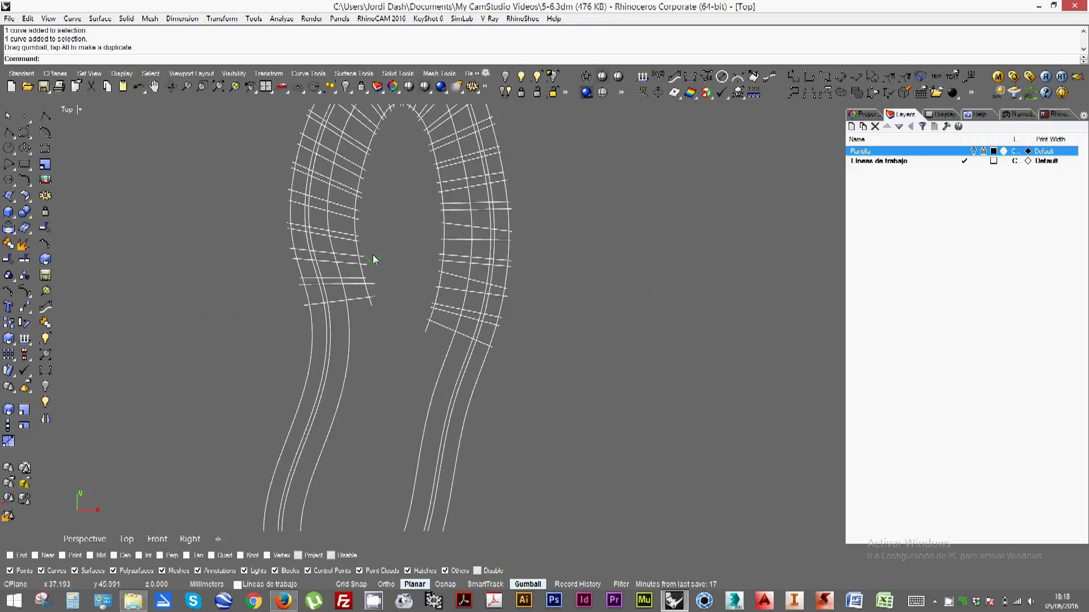
{"action": "scroll", "coordinate": [374, 250], "scroll_direction": "down", "scroll_amount": 3}
{"action": "scroll", "coordinate": [383, 317], "scroll_direction": "up", "scroll_amount": 2}
{"action": "scroll", "coordinate": [382, 345], "scroll_direction": "up", "scroll_amount": 1}
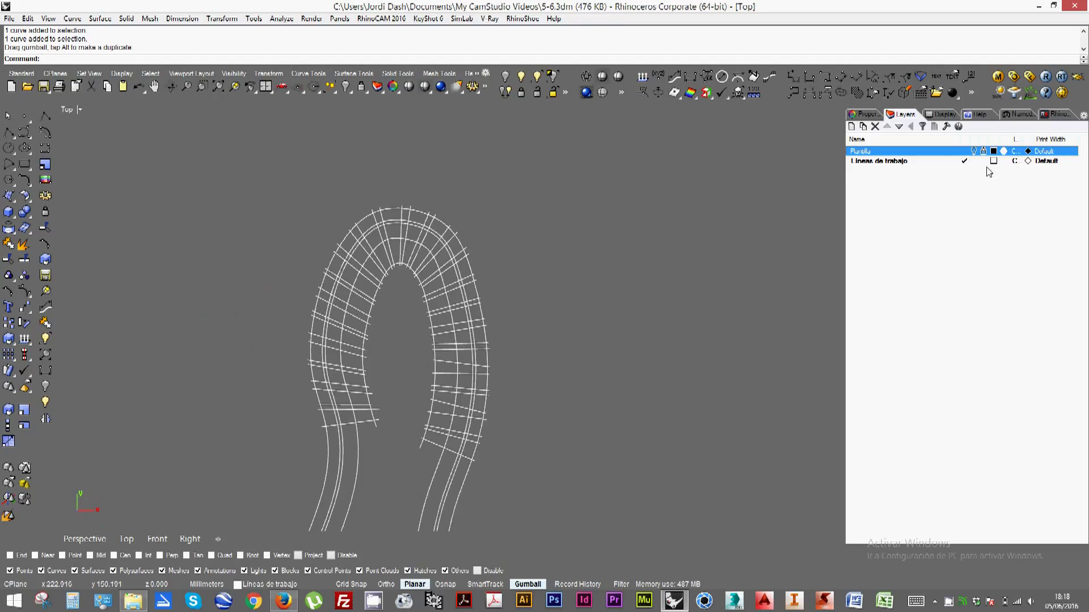
{"action": "left_click", "coordinate": [973, 151]}
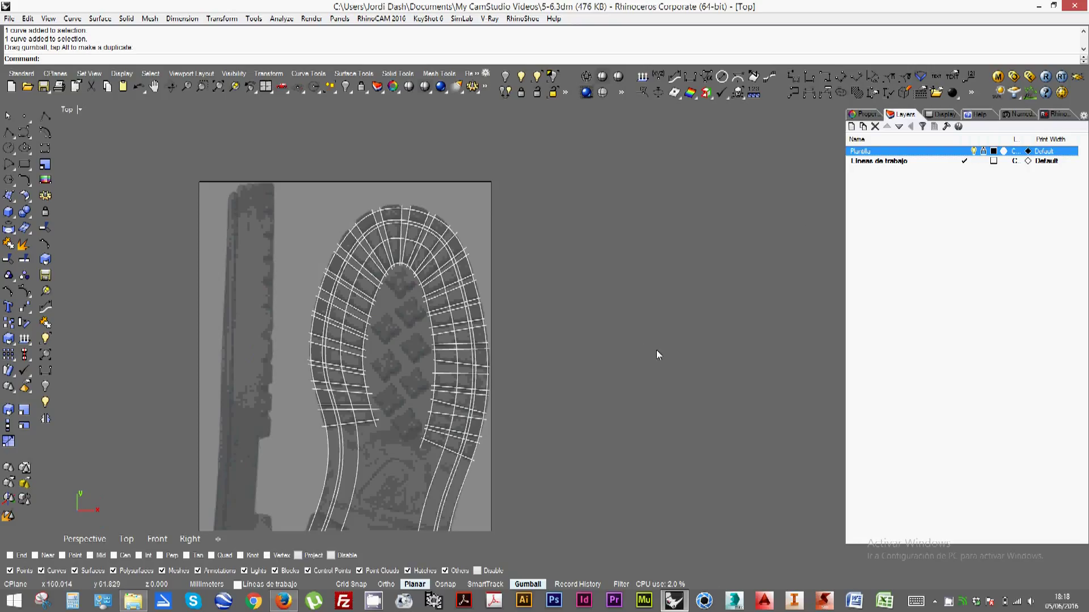
{"action": "right_click_drag", "start_coordinate": [386, 375], "coordinate": [377, 352]}
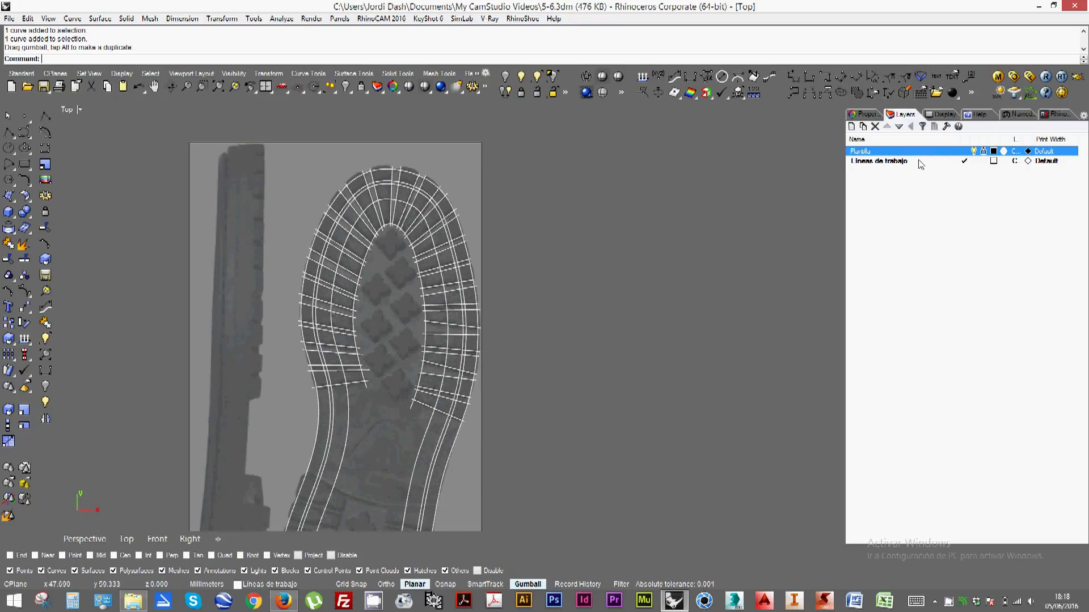
{"action": "left_click", "coordinate": [973, 151]}
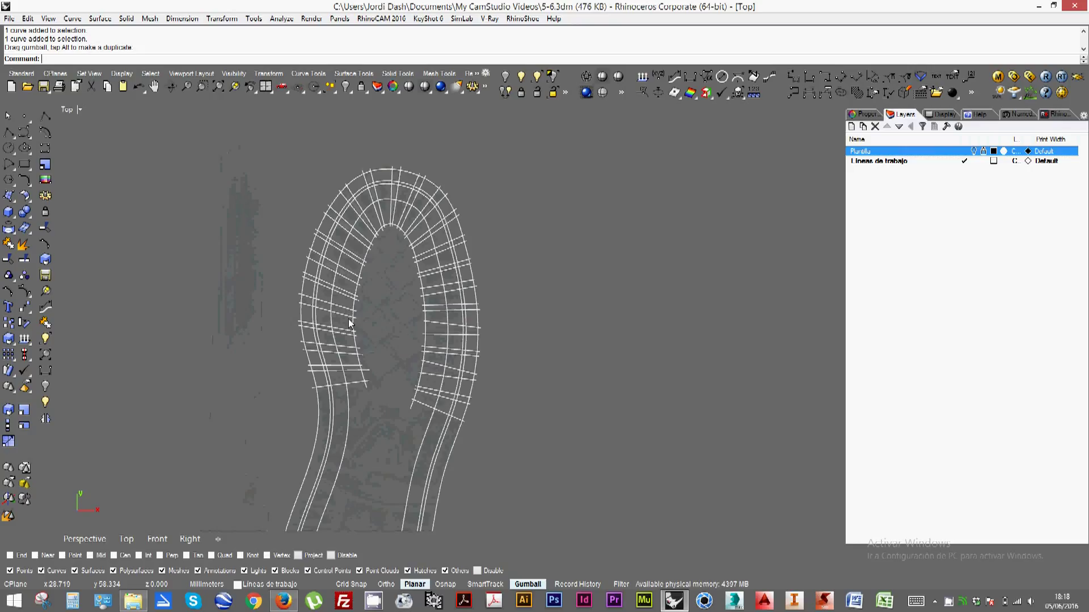
{"action": "left_click_drag", "start_coordinate": [258, 127], "coordinate": [513, 476]}
{"action": "left_click_drag", "start_coordinate": [518, 149], "coordinate": [247, 448]}
{"action": "left_click", "coordinate": [9, 259]}
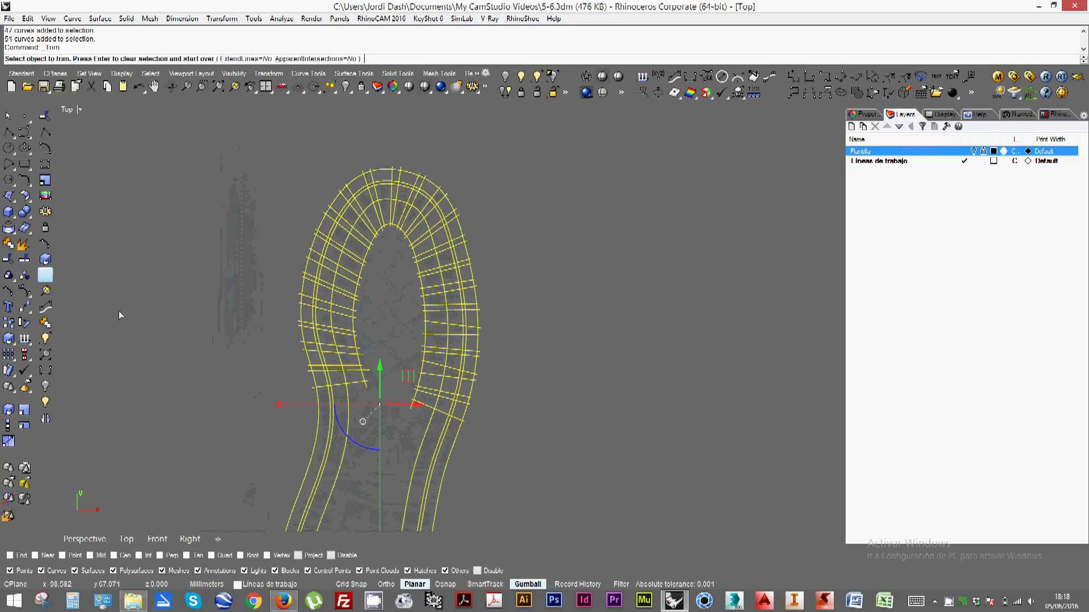
{"action": "key", "text": "Escape"}
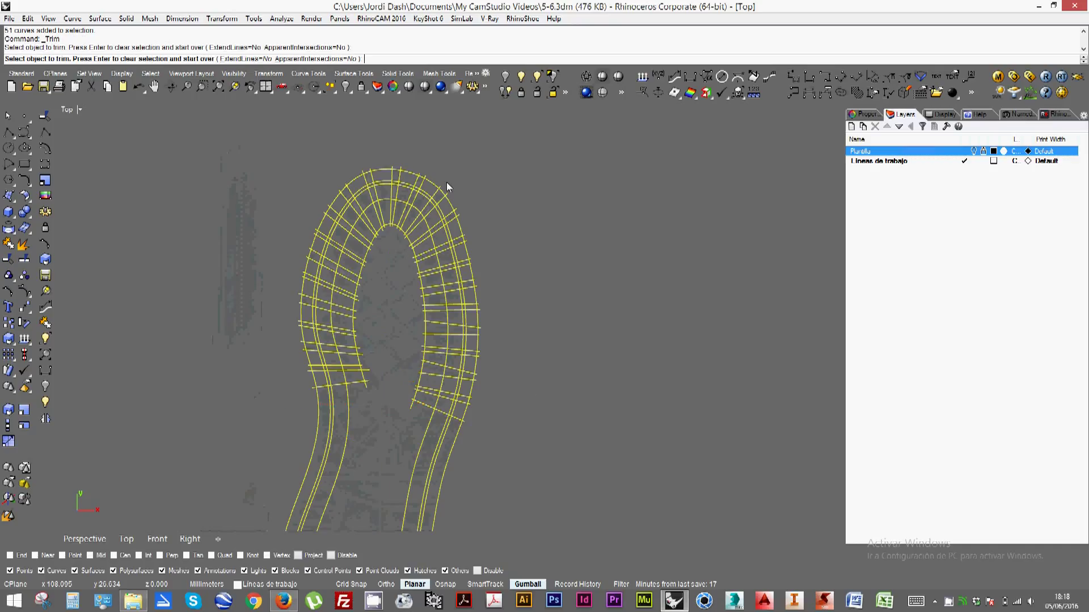
Trim away the inner sole curves beyond the last tread-block lines, using all forefoot curves as cutting edges and keeping the outer outline
{"action": "left_click_drag", "start_coordinate": [274, 450], "coordinate": [263, 452]}
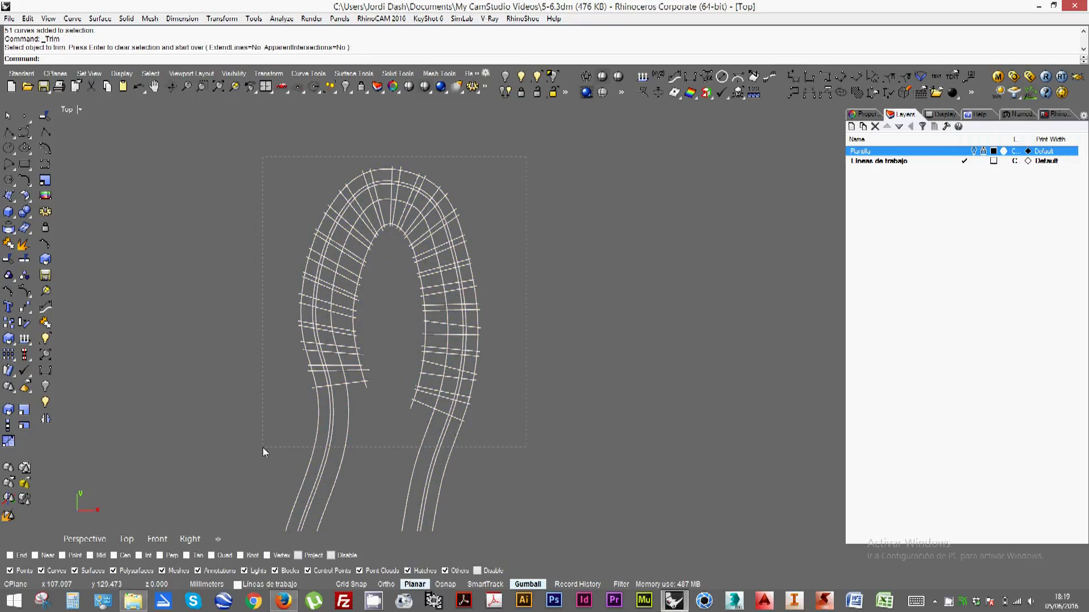
{"action": "left_click_drag", "start_coordinate": [263, 448], "coordinate": [255, 451]}
{"action": "right_click_drag", "start_coordinate": [255, 451], "coordinate": [284, 479]}
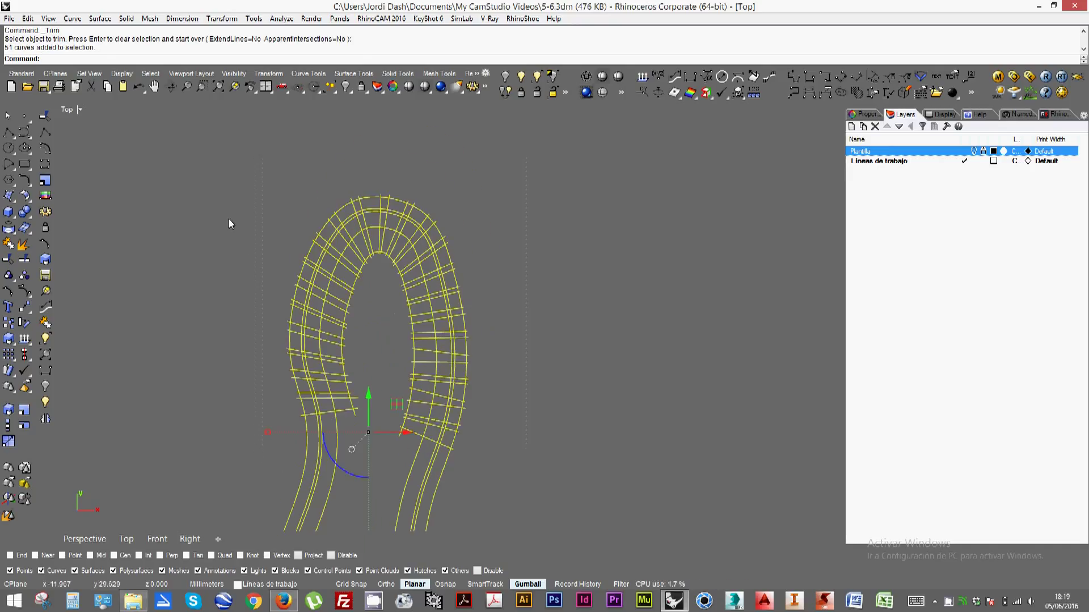
{"action": "right_click_drag", "start_coordinate": [164, 353], "coordinate": [144, 291]}
{"action": "left_click", "coordinate": [22, 289]}
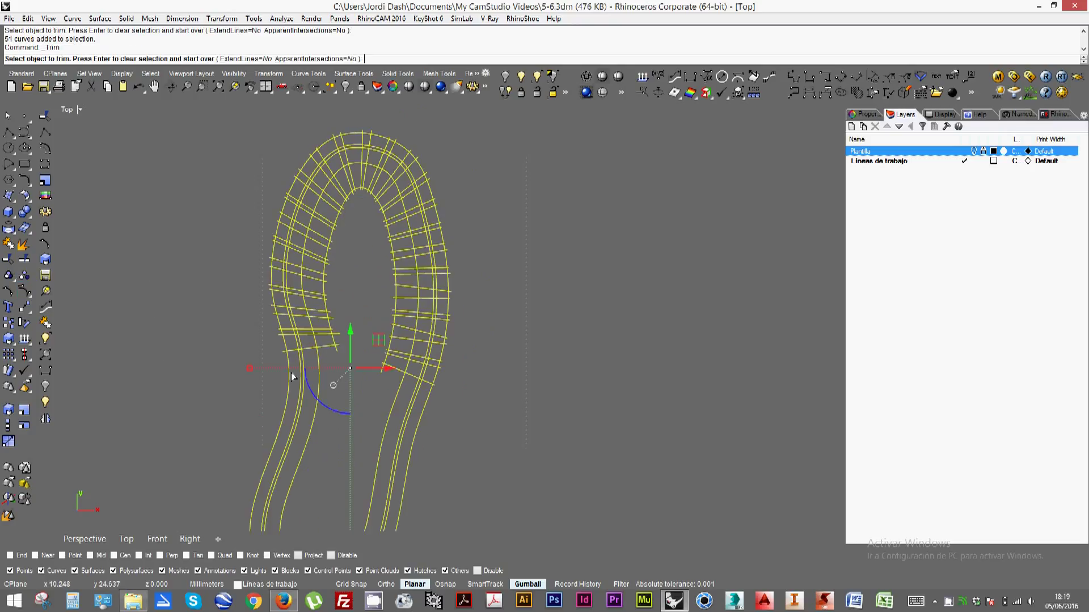
{"action": "scroll", "coordinate": [308, 362], "scroll_direction": "up", "scroll_amount": 2}
{"action": "left_click", "coordinate": [322, 372]}
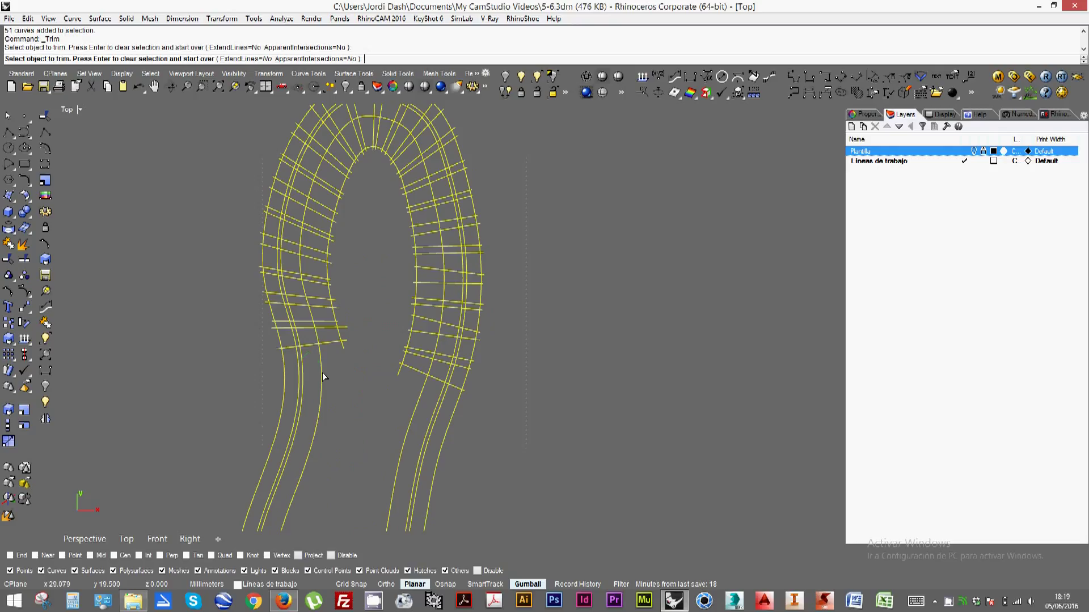
{"action": "left_click", "coordinate": [305, 370]}
{"action": "left_click", "coordinate": [298, 366]}
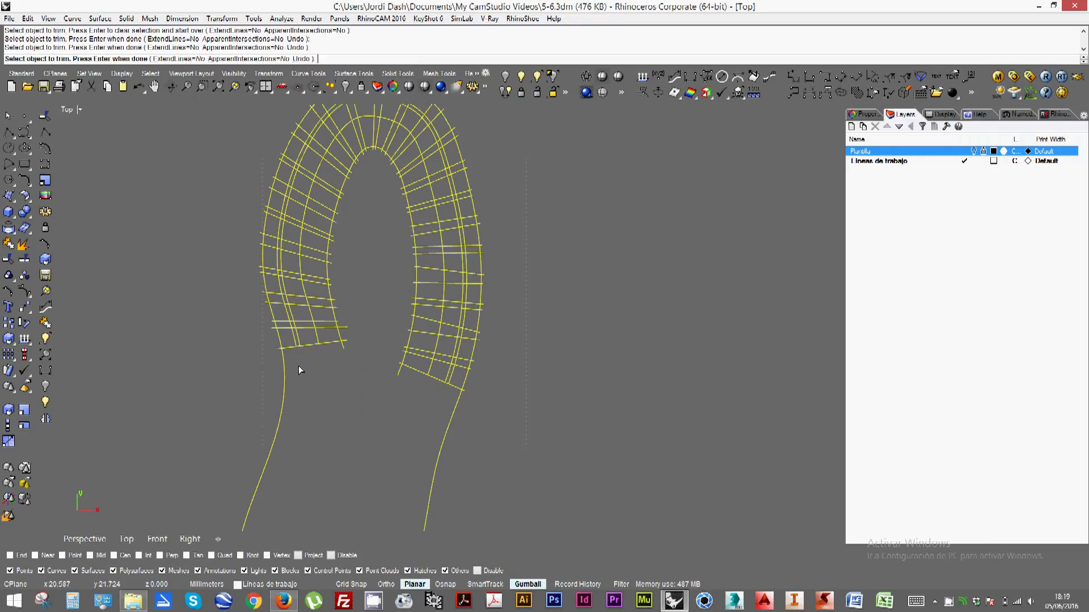
Show the Plantilla layer, trim the inner overhang of the last left-side tread-block line, and undo the mistaken trim
{"action": "left_click", "coordinate": [974, 151]}
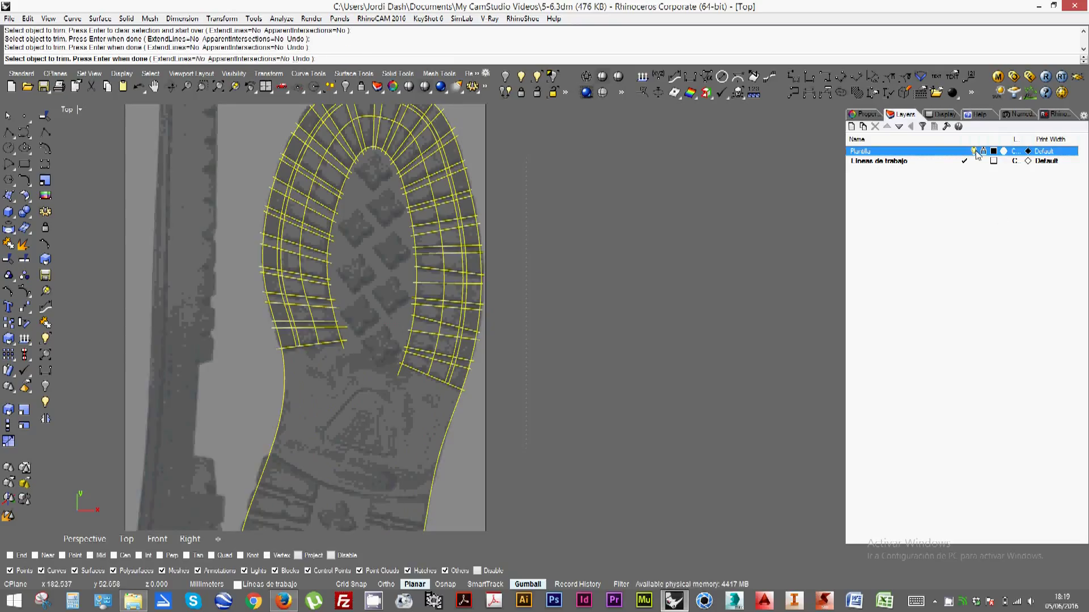
{"action": "key", "text": "Up"}
{"action": "key", "text": "Up"}
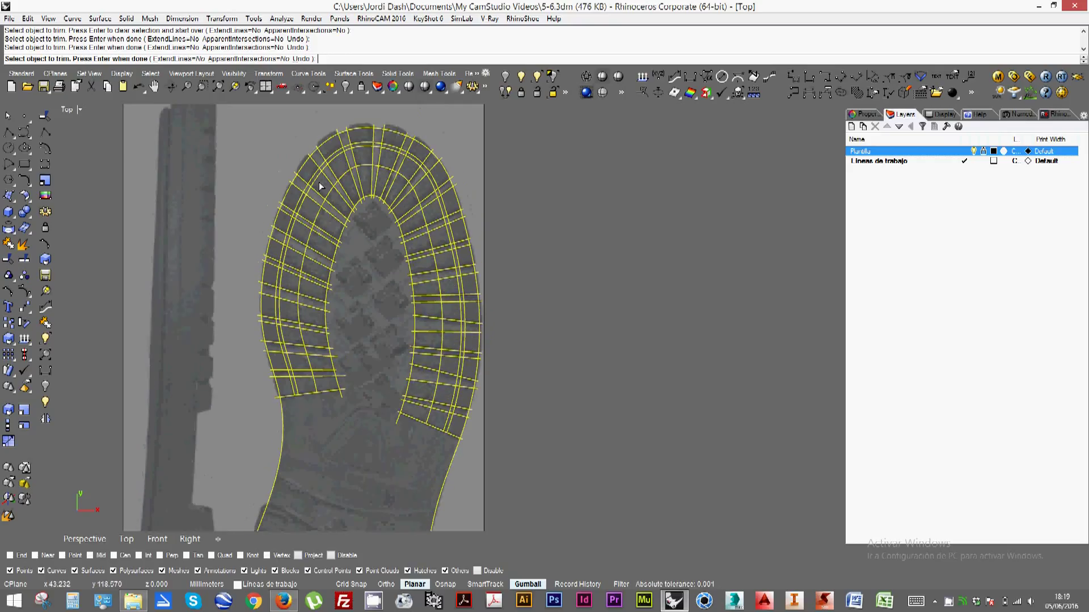
{"action": "left_click", "coordinate": [345, 391]}
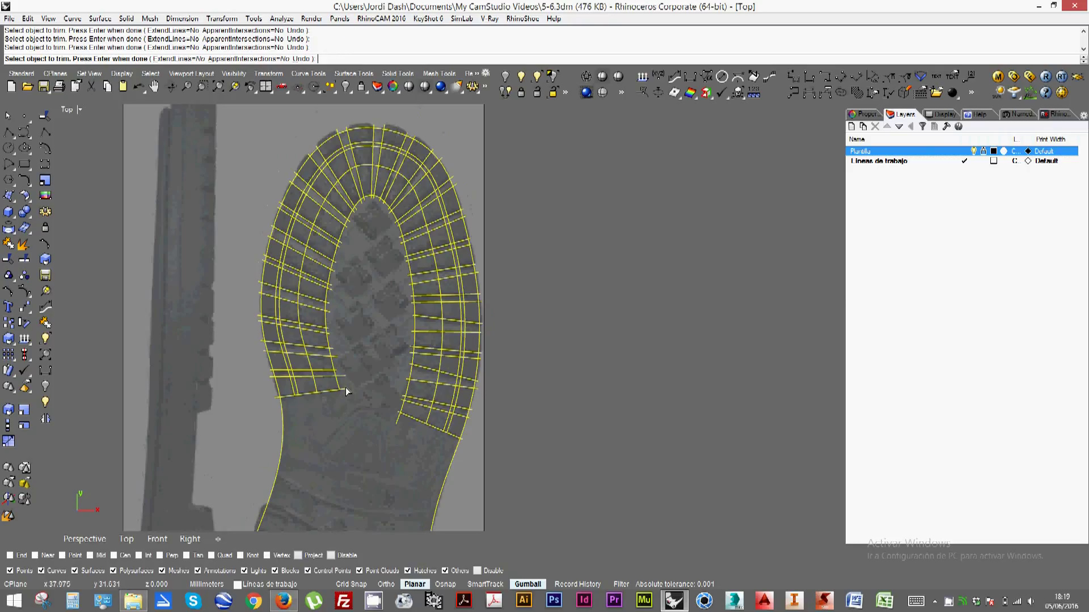
{"action": "left_click", "coordinate": [336, 366]}
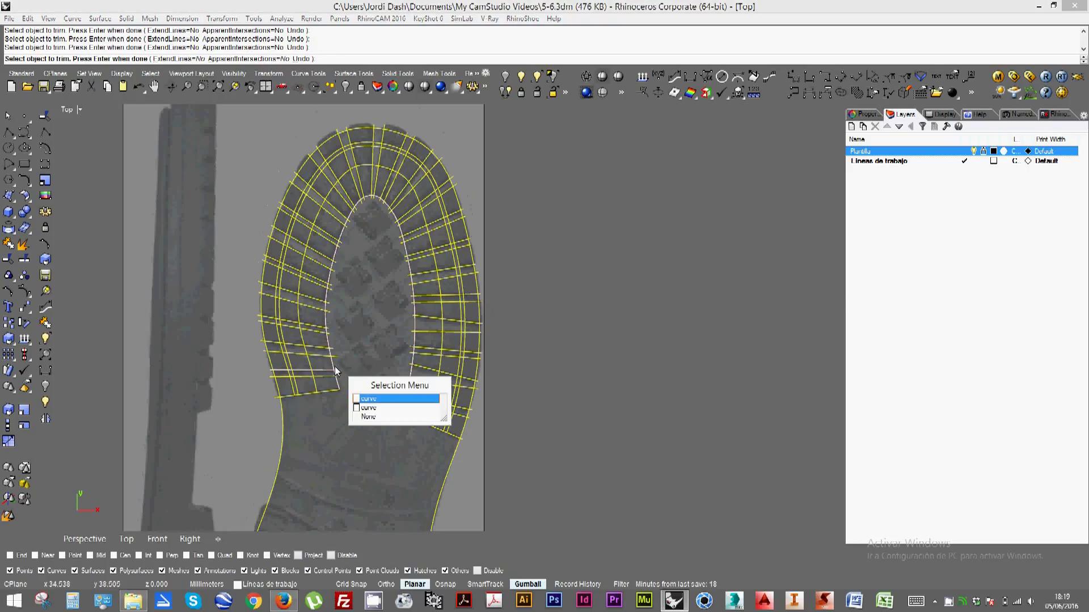
{"action": "left_click", "coordinate": [337, 363]}
{"action": "key", "text": "ctrl+z"}
Trim the overhanging inner ends of the left-side tread-block lines back to the innermost curve
{"action": "scroll", "coordinate": [336, 361], "scroll_direction": "up", "scroll_amount": 5}
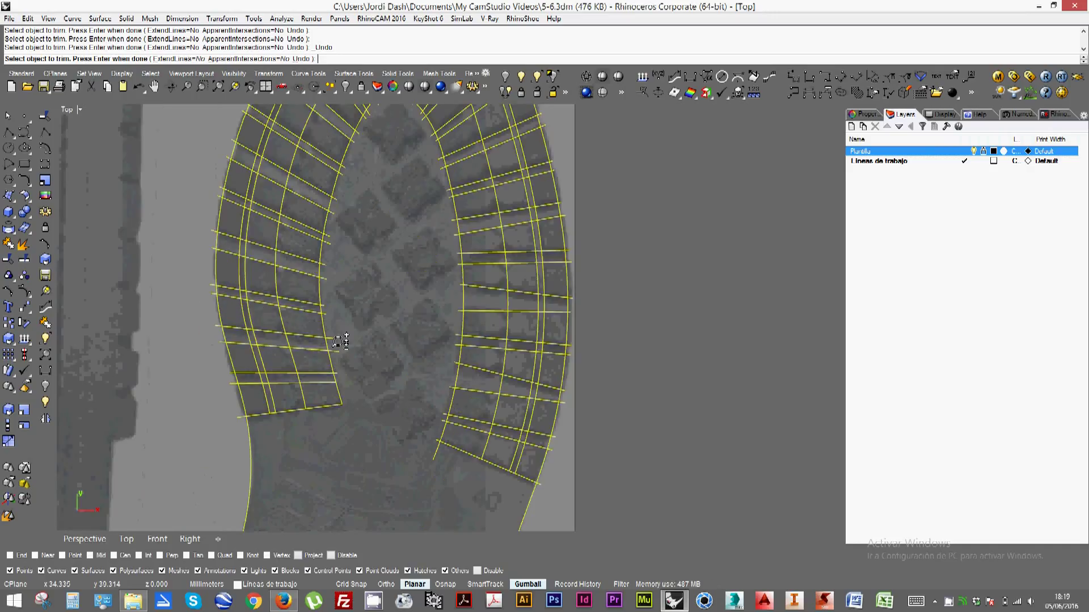
{"action": "left_click", "coordinate": [338, 380]}
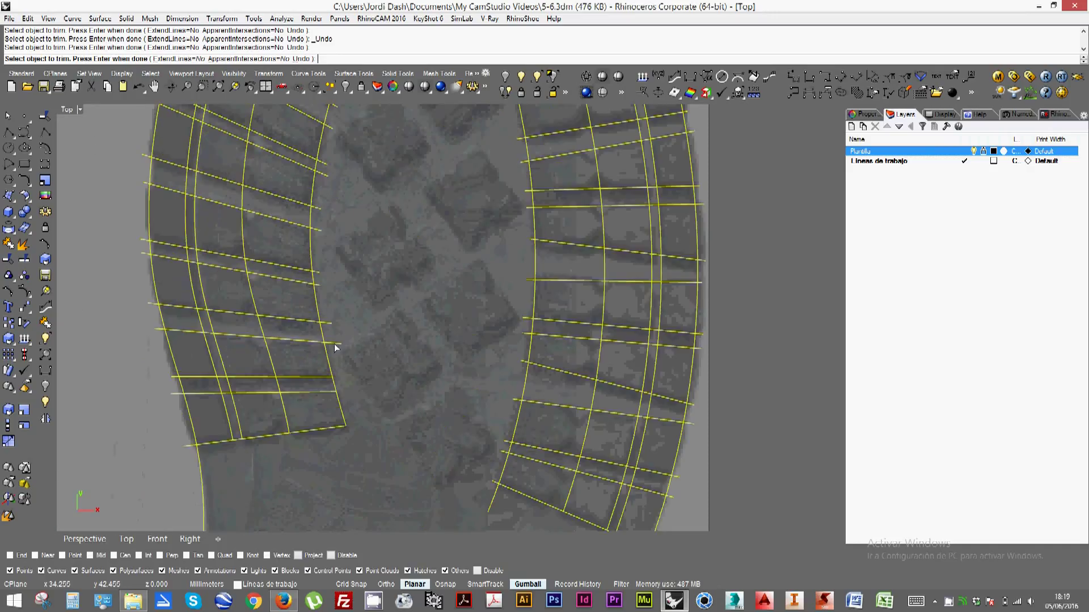
{"action": "left_click", "coordinate": [317, 310]}
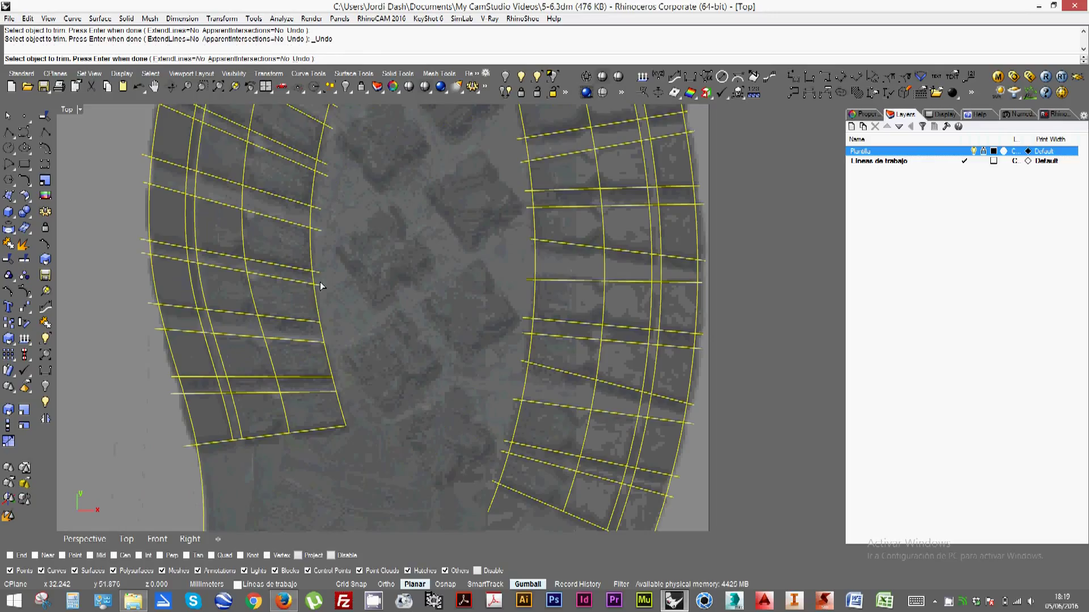
{"action": "left_click", "coordinate": [318, 225]}
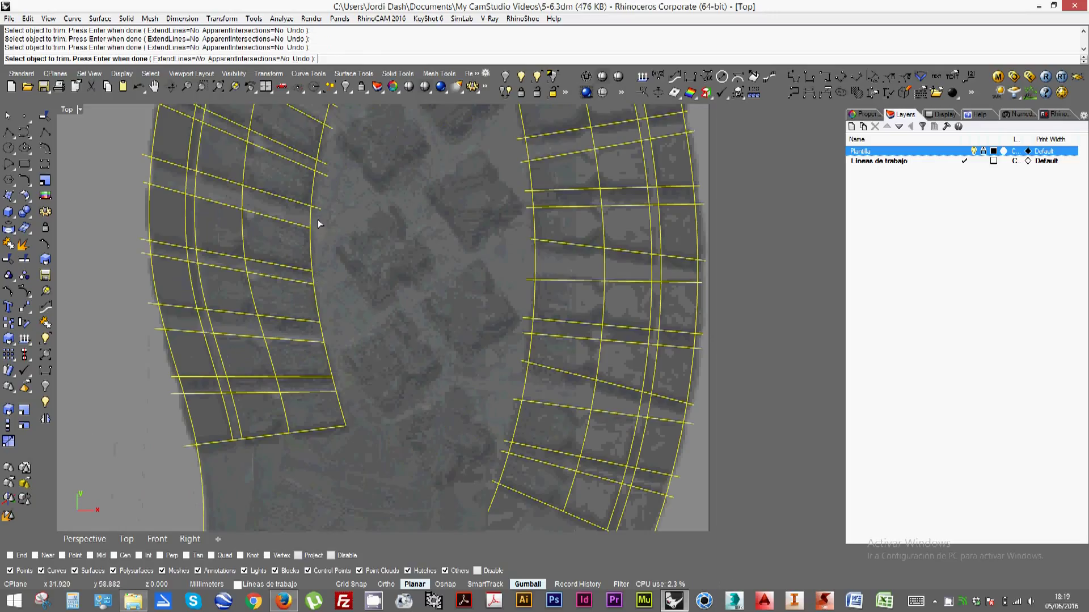
{"action": "left_click", "coordinate": [318, 208]}
{"action": "left_click", "coordinate": [323, 173]}
{"action": "scroll", "coordinate": [352, 195], "scroll_direction": "down", "scroll_amount": 3}
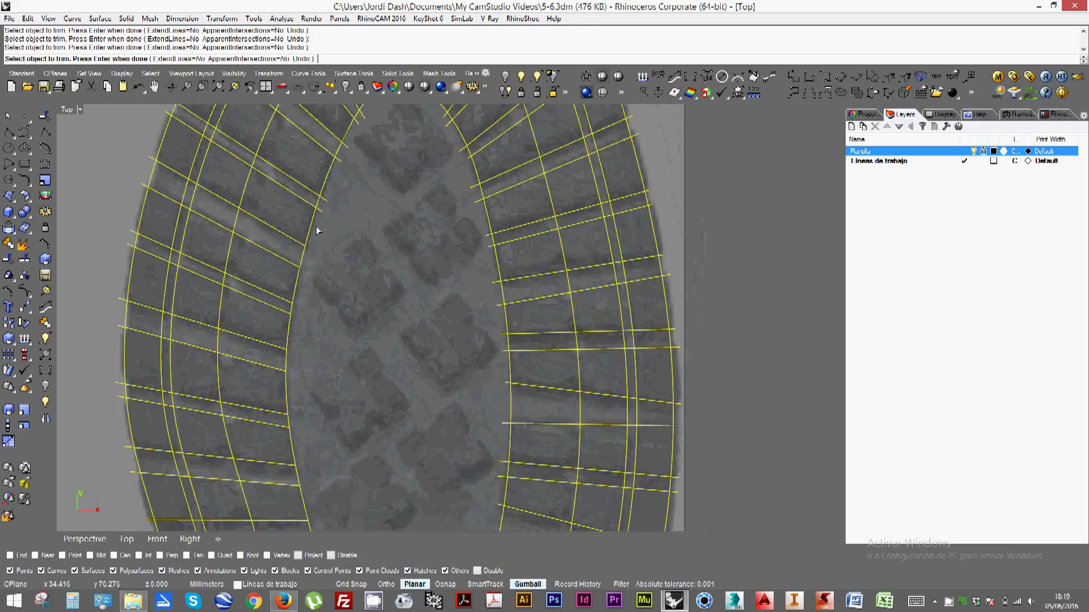
Trim the overhanging outer ends of the lower left-side tread-block lines back to the sole outline
{"action": "right_click_drag", "start_coordinate": [314, 367], "coordinate": [390, 233]}
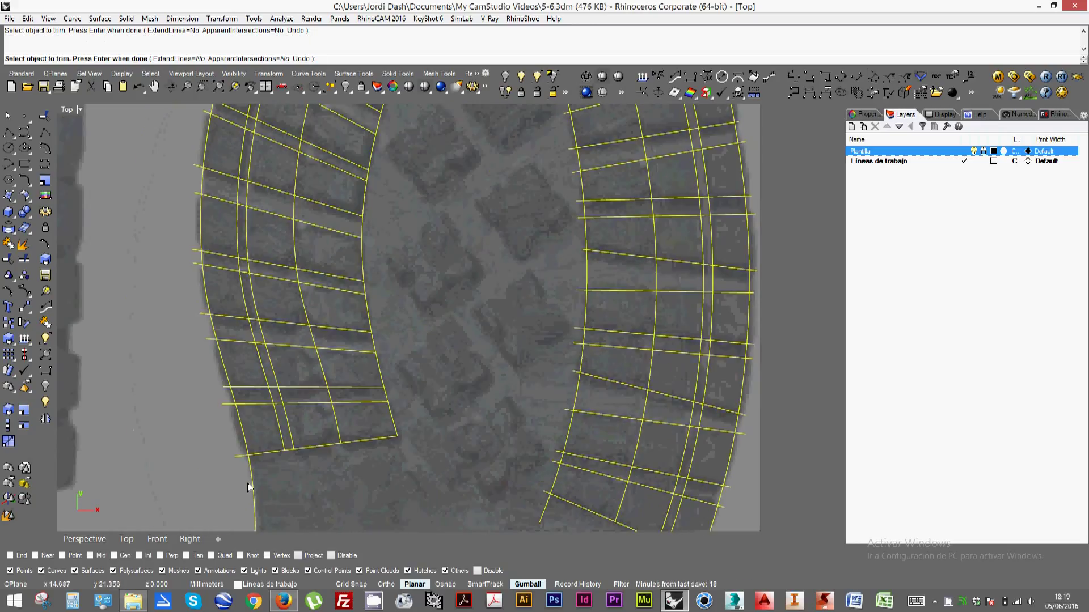
{"action": "left_click", "coordinate": [244, 457]}
{"action": "left_click", "coordinate": [228, 403]}
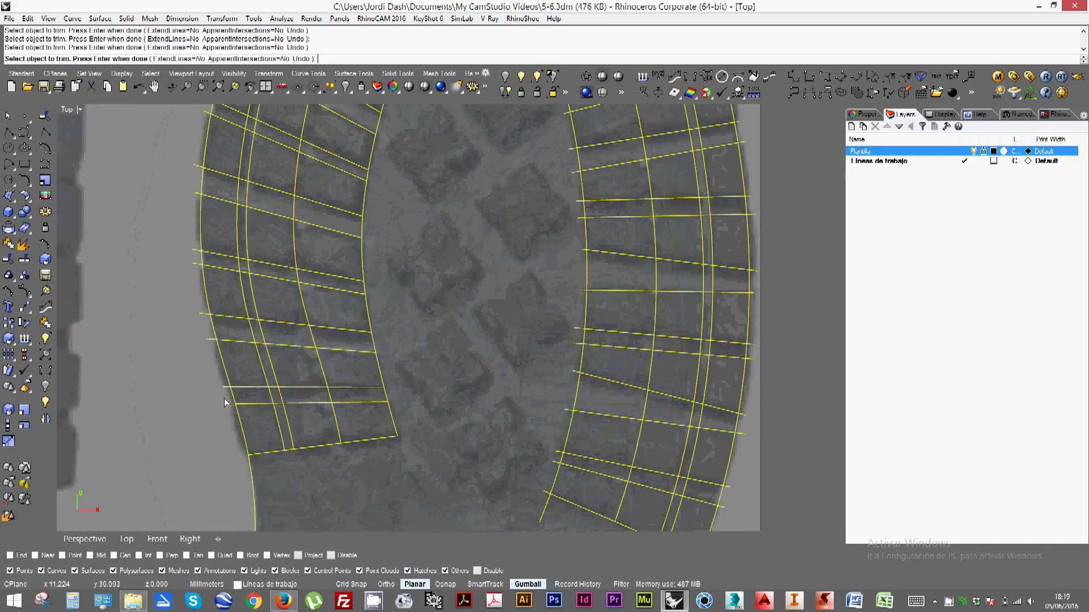
{"action": "left_click", "coordinate": [227, 388]}
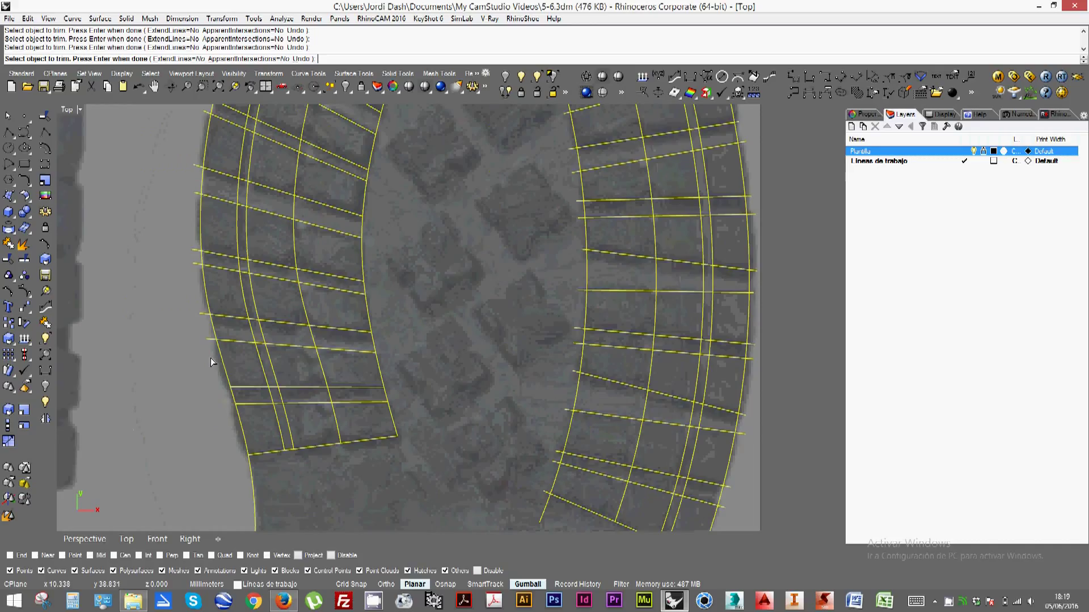
{"action": "left_click", "coordinate": [197, 250]}
{"action": "left_click", "coordinate": [198, 194]}
{"action": "left_click", "coordinate": [197, 167]}
Trim the outer ends of the last three right-side tread-block lines back to the sole outline
{"action": "right_click_drag", "start_coordinate": [400, 330], "coordinate": [348, 421]}
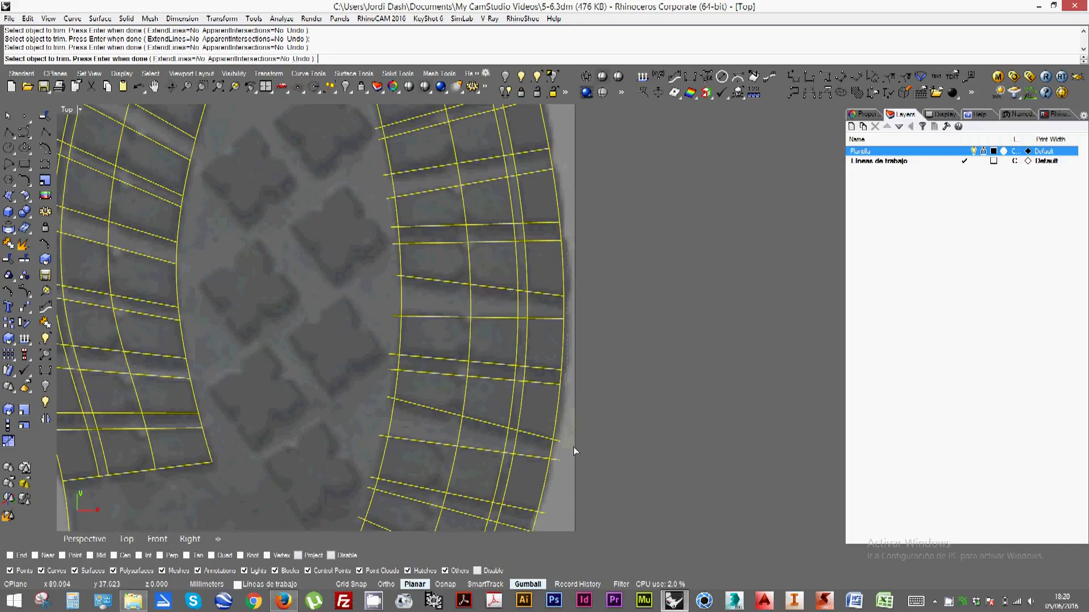
{"action": "scroll", "coordinate": [559, 448], "scroll_direction": "down", "scroll_amount": 3}
{"action": "right_click_drag", "start_coordinate": [559, 458], "coordinate": [556, 376]}
{"action": "scroll", "coordinate": [553, 376], "scroll_direction": "up", "scroll_amount": 3}
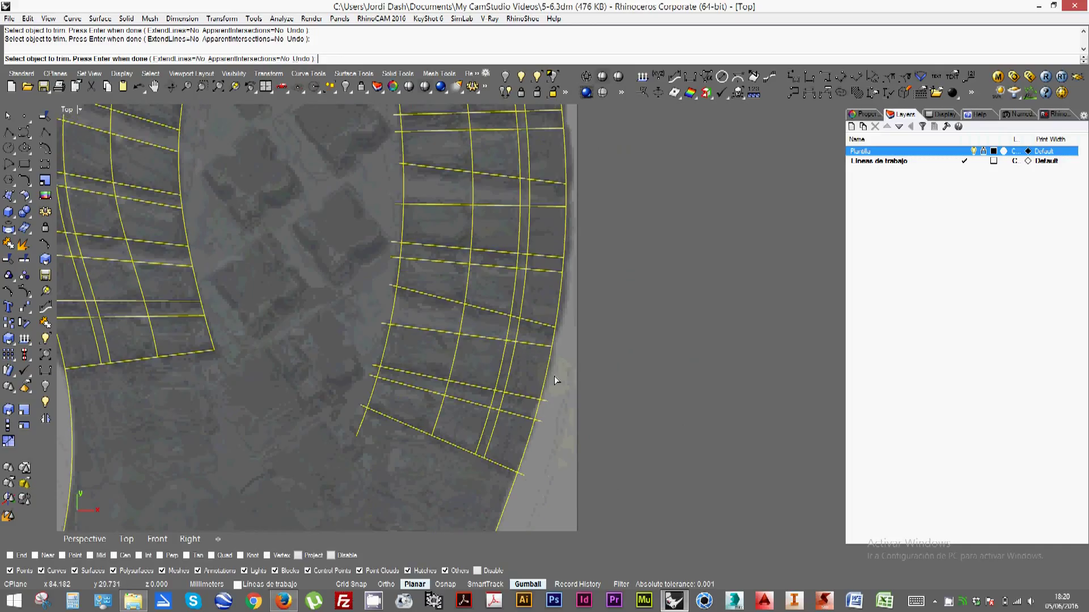
{"action": "left_click", "coordinate": [545, 401]}
{"action": "left_click", "coordinate": [540, 422]}
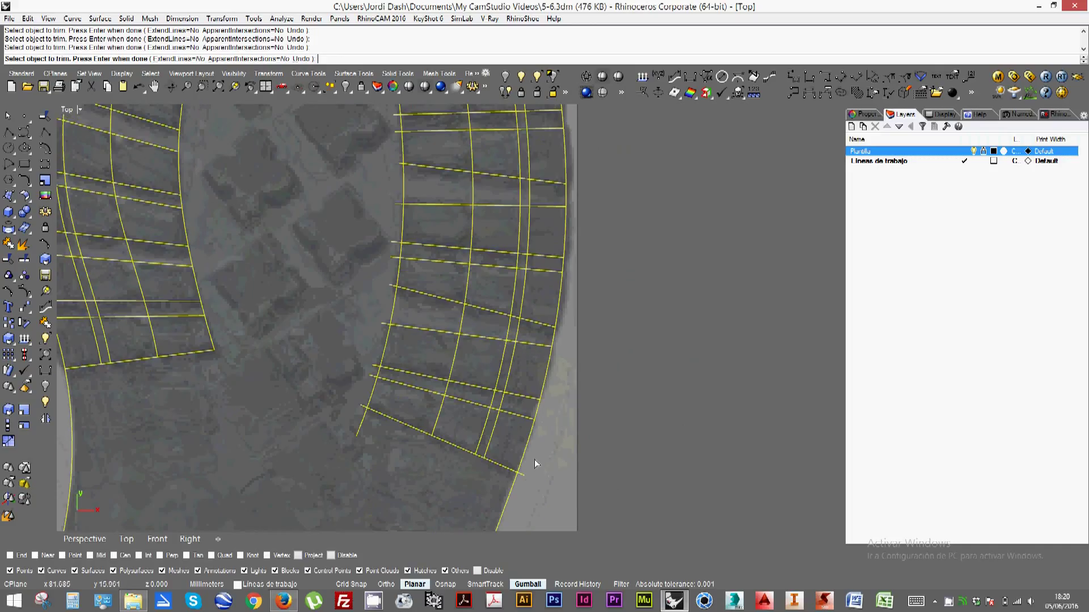
{"action": "left_click", "coordinate": [524, 480]}
Trim the inner overhangs at the lower right-side tread blocks, including the inner curve's tail below the last line
{"action": "left_click", "coordinate": [365, 424]}
{"action": "left_click", "coordinate": [372, 376]}
{"action": "left_click", "coordinate": [374, 367]}
{"action": "left_click", "coordinate": [390, 286]}
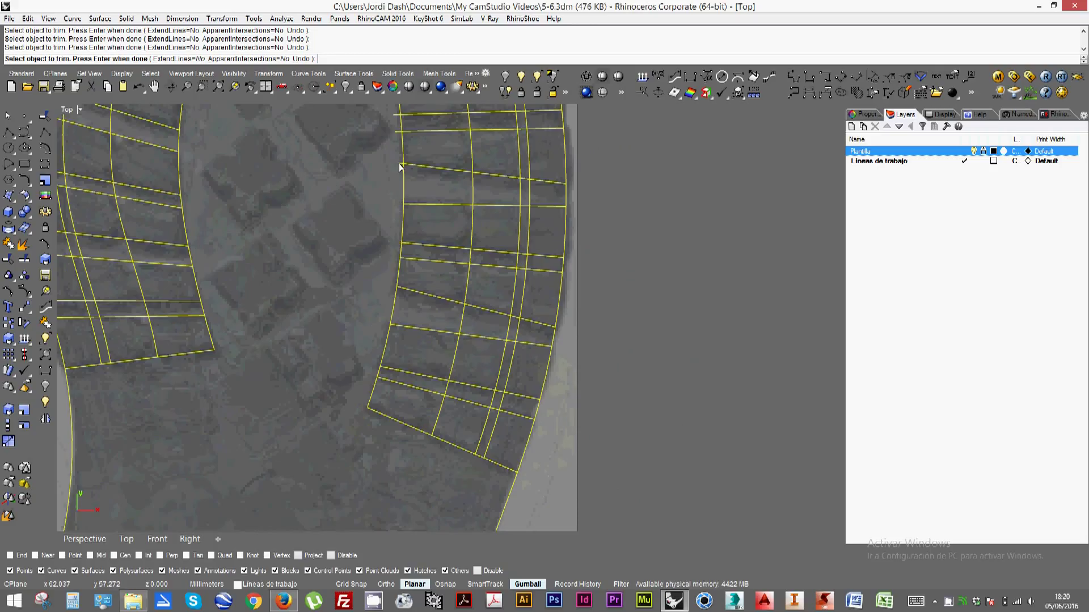
{"action": "left_click", "coordinate": [397, 131]}
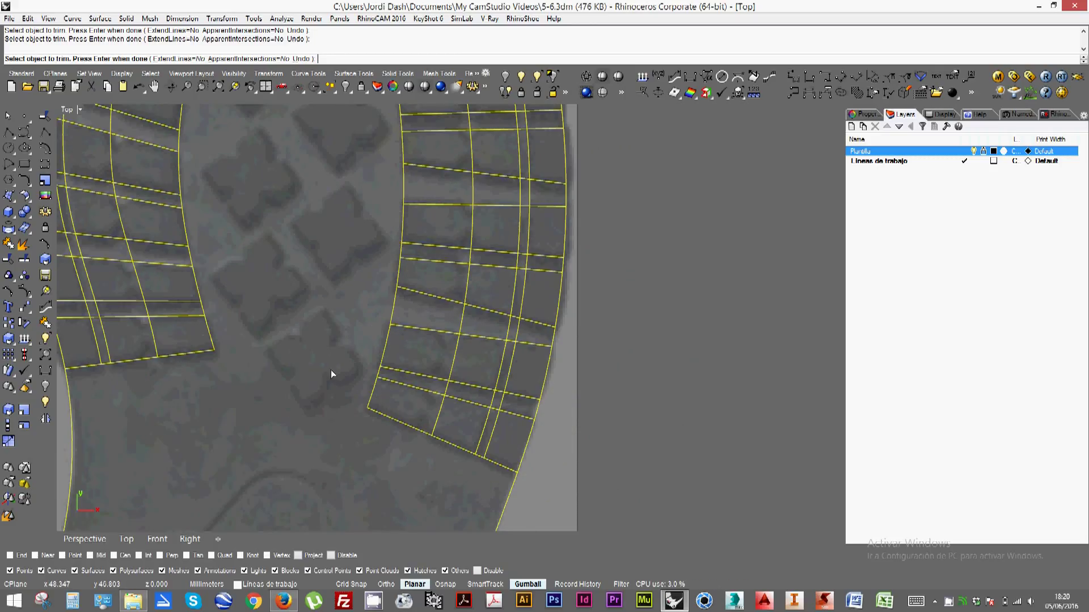
Trim the inner ends of the upper right-side and toe tread-block lines back to the innermost curve
{"action": "scroll", "coordinate": [331, 370], "scroll_direction": "down", "scroll_amount": 2}
{"action": "scroll", "coordinate": [425, 275], "scroll_direction": "up", "scroll_amount": 1}
{"action": "left_click", "coordinate": [421, 261]}
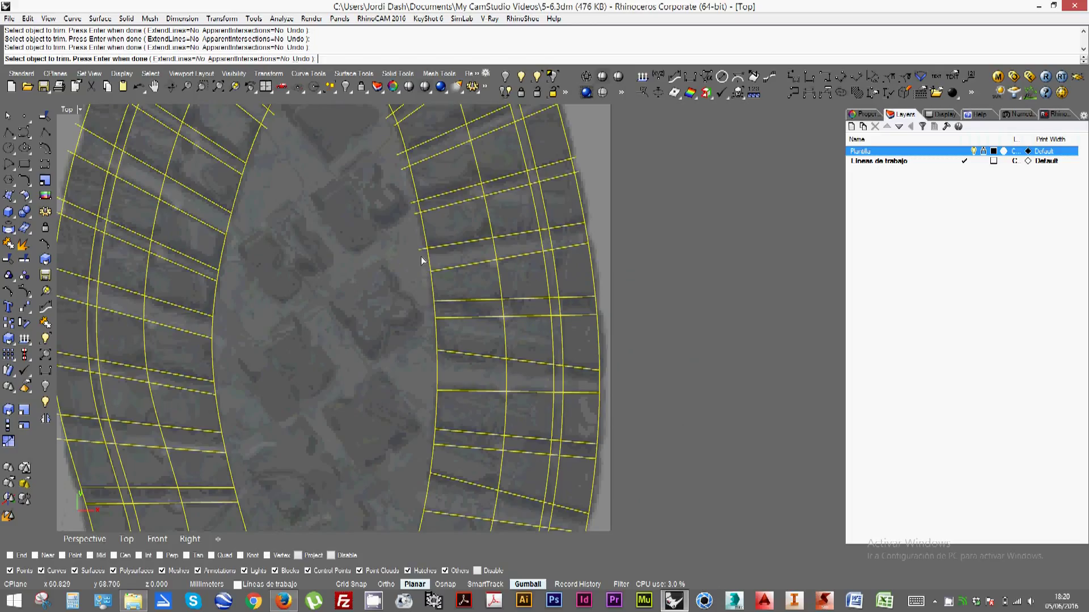
{"action": "left_click", "coordinate": [418, 213]}
{"action": "left_click", "coordinate": [416, 203]}
{"action": "scroll", "coordinate": [384, 308], "scroll_direction": "down", "scroll_amount": 2}
{"action": "scroll", "coordinate": [368, 275], "scroll_direction": "up", "scroll_amount": 2}
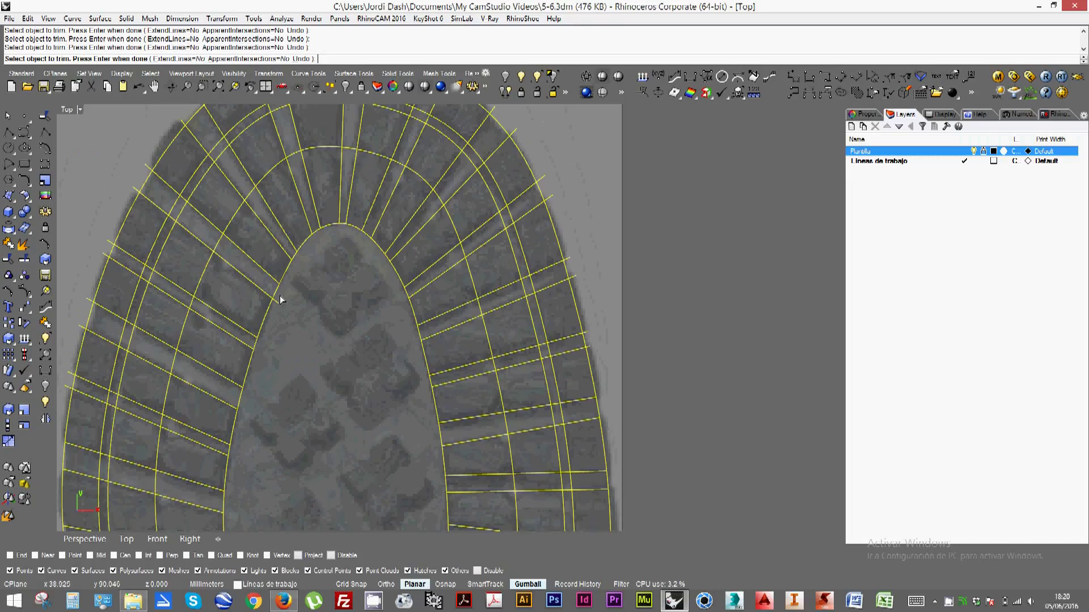
Trim the outer line ends protruding beyond the sole outline up the left side and across the toe
{"action": "right_click_drag", "start_coordinate": [249, 243], "coordinate": [318, 211]}
{"action": "right_click_drag", "start_coordinate": [177, 334], "coordinate": [290, 243]}
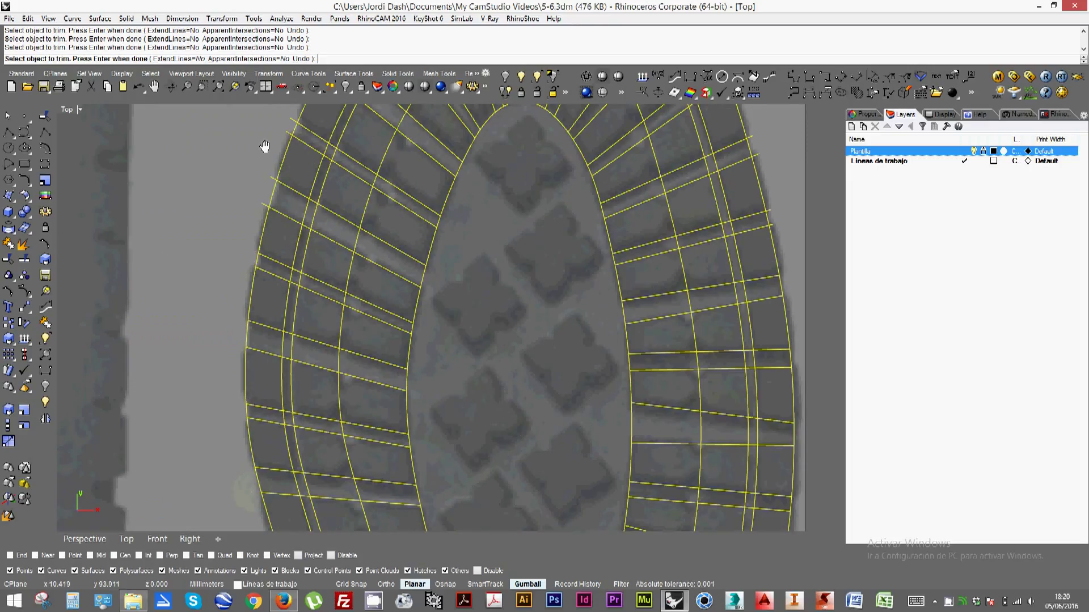
{"action": "right_click_drag", "start_coordinate": [265, 146], "coordinate": [262, 279]}
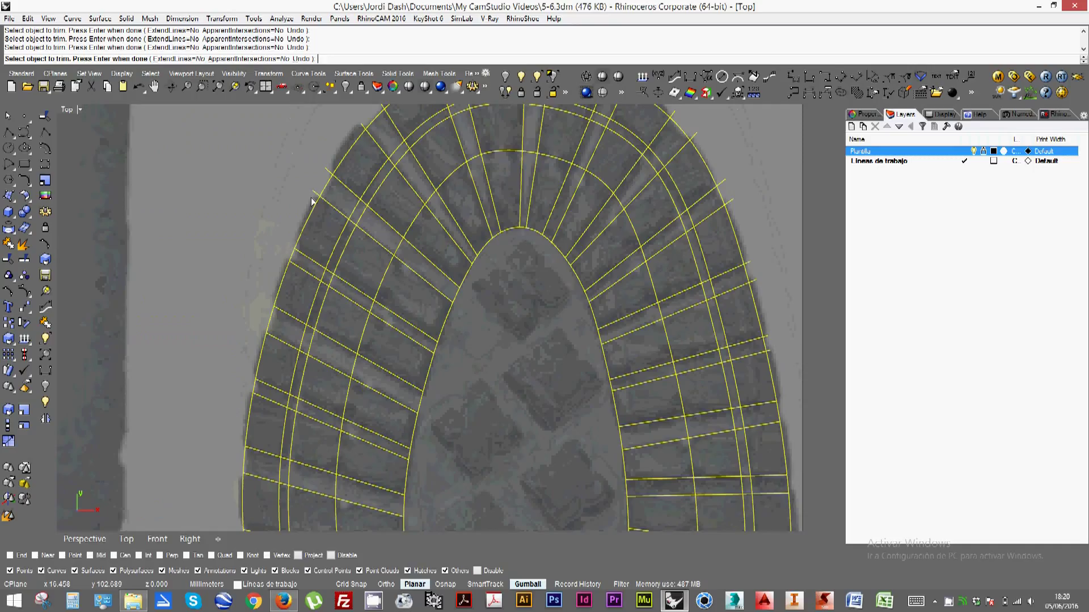
{"action": "right_click_drag", "start_coordinate": [383, 148], "coordinate": [347, 310]}
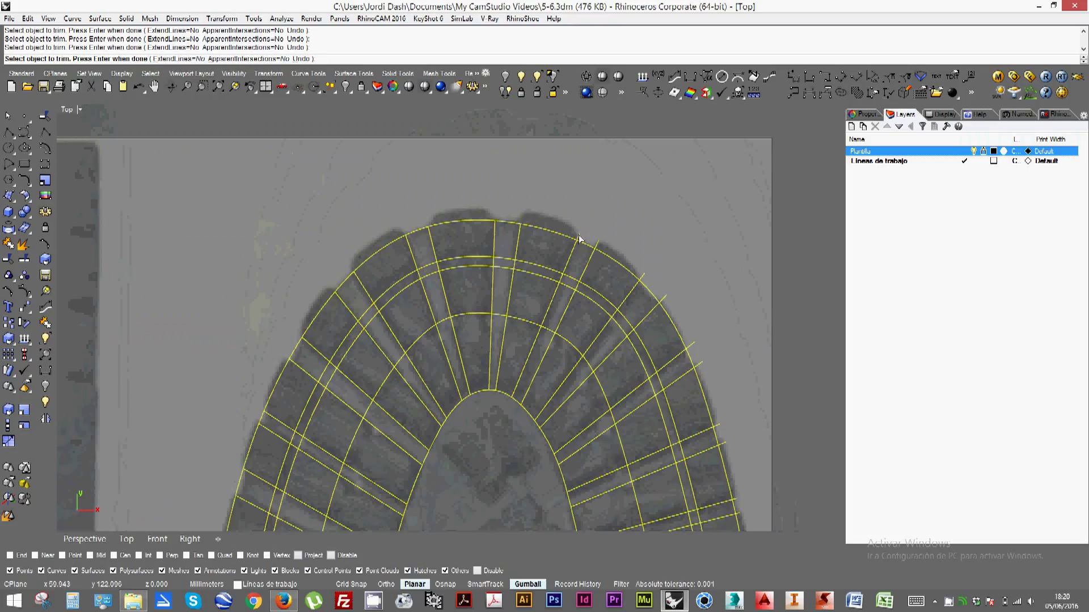
Trim the outer ends of the upper right-side tread-block lines back to the sole outline
{"action": "left_click", "coordinate": [643, 277]}
{"action": "left_click", "coordinate": [665, 295]}
{"action": "left_click", "coordinate": [688, 350]}
{"action": "left_click", "coordinate": [700, 366]}
{"action": "left_click", "coordinate": [718, 427]}
{"action": "scroll", "coordinate": [725, 445], "scroll_direction": "up", "scroll_amount": 2}
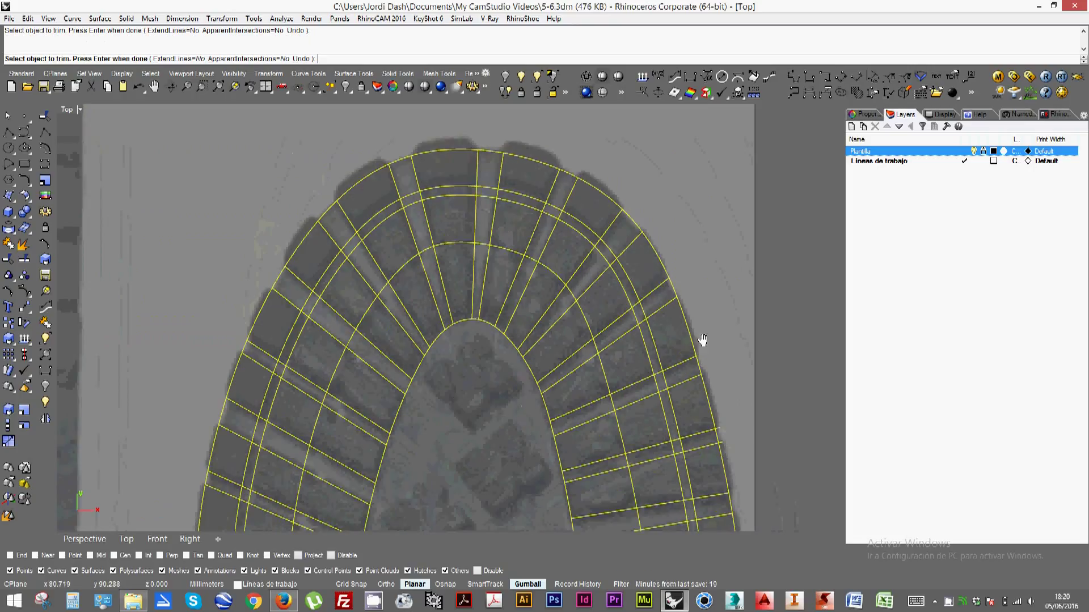
{"action": "left_click", "coordinate": [716, 389]}
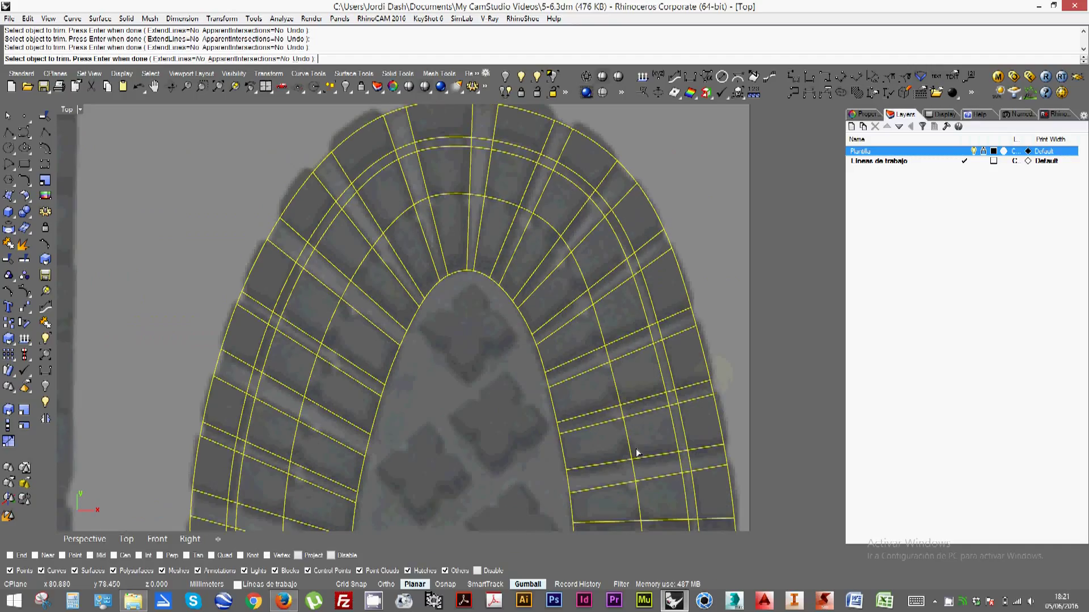
Trim the line pieces between the double curves and the double-curve pieces in the gaps between the last left-side tread blocks
{"action": "scroll", "coordinate": [555, 425], "scroll_direction": "down", "scroll_amount": 2}
{"action": "scroll", "coordinate": [392, 463], "scroll_direction": "up", "scroll_amount": 2}
{"action": "scroll", "coordinate": [393, 463], "scroll_direction": "down", "scroll_amount": 1}
{"action": "scroll", "coordinate": [486, 345], "scroll_direction": "up", "scroll_amount": 1}
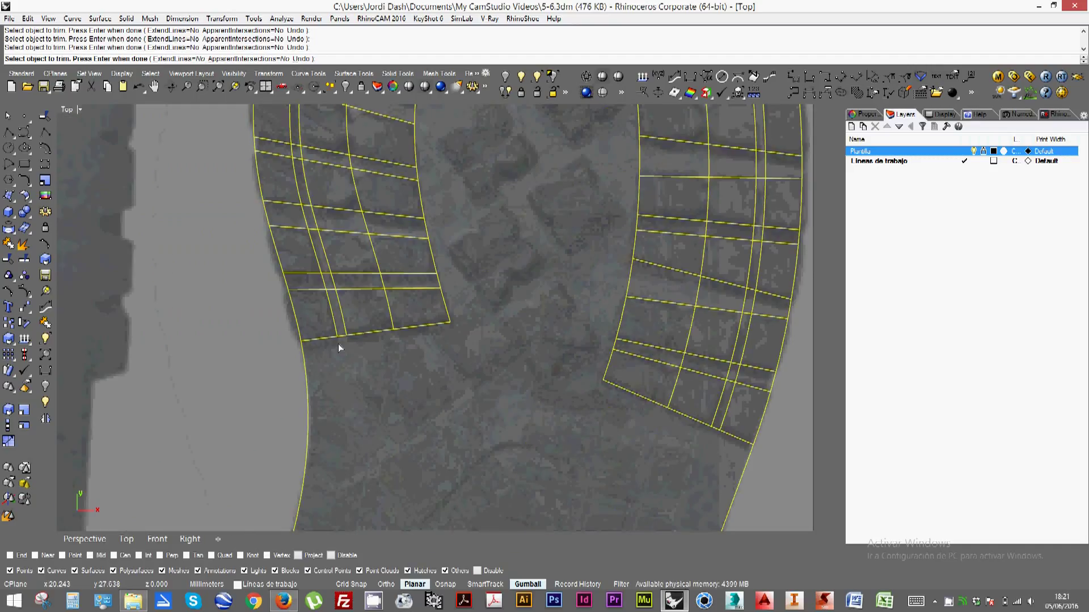
{"action": "scroll", "coordinate": [338, 343], "scroll_direction": "down", "scroll_amount": 1}
{"action": "scroll", "coordinate": [401, 408], "scroll_direction": "up", "scroll_amount": 1}
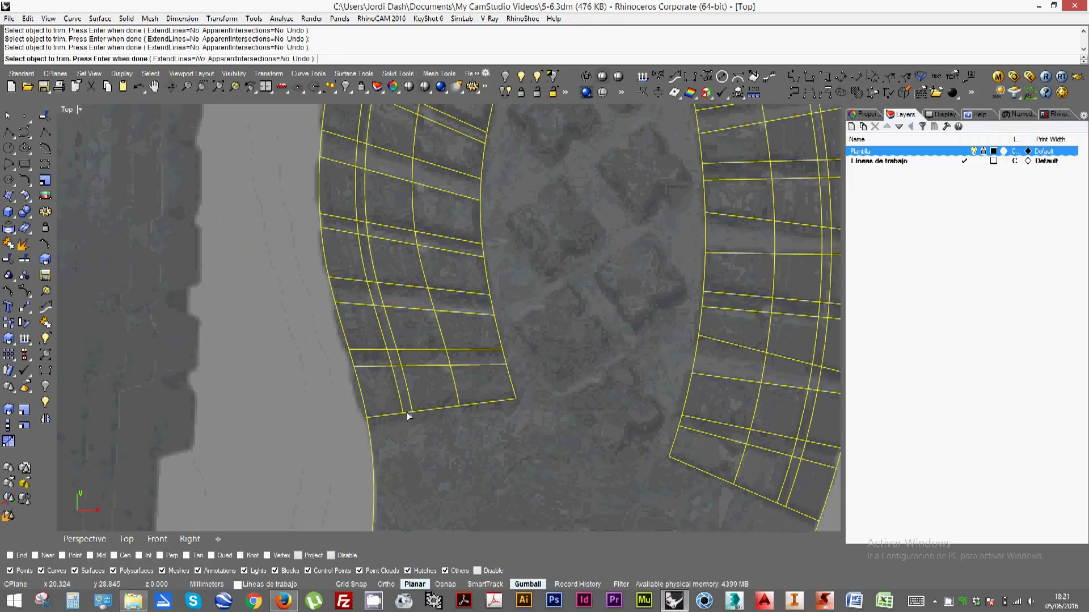
{"action": "left_click", "coordinate": [407, 415]}
{"action": "left_click", "coordinate": [397, 367]}
{"action": "left_click", "coordinate": [390, 359]}
{"action": "left_click", "coordinate": [397, 355]}
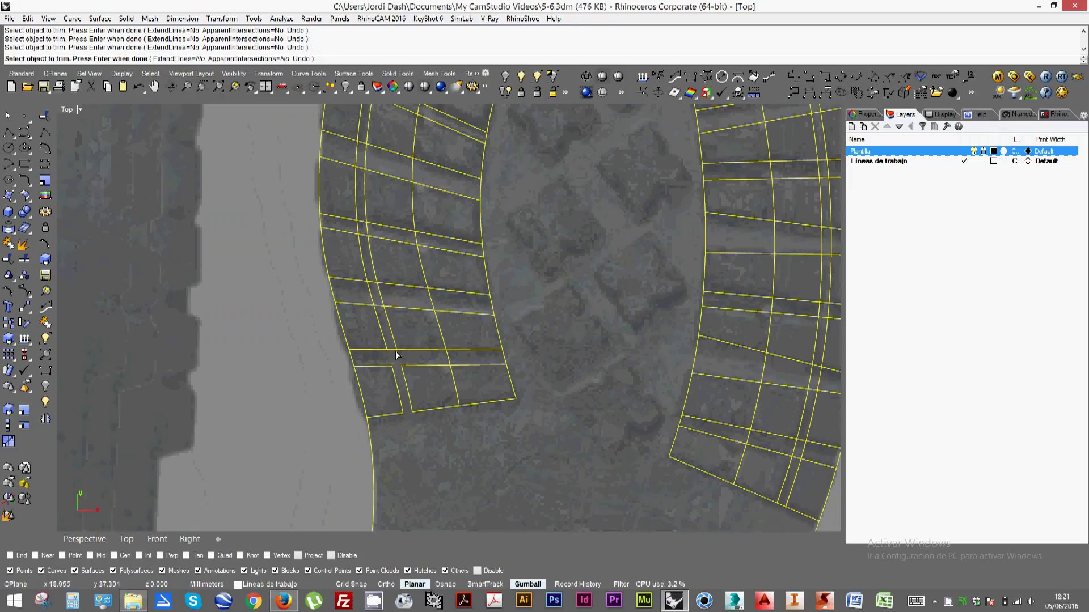
{"action": "left_click", "coordinate": [391, 350]}
{"action": "left_click", "coordinate": [379, 307]}
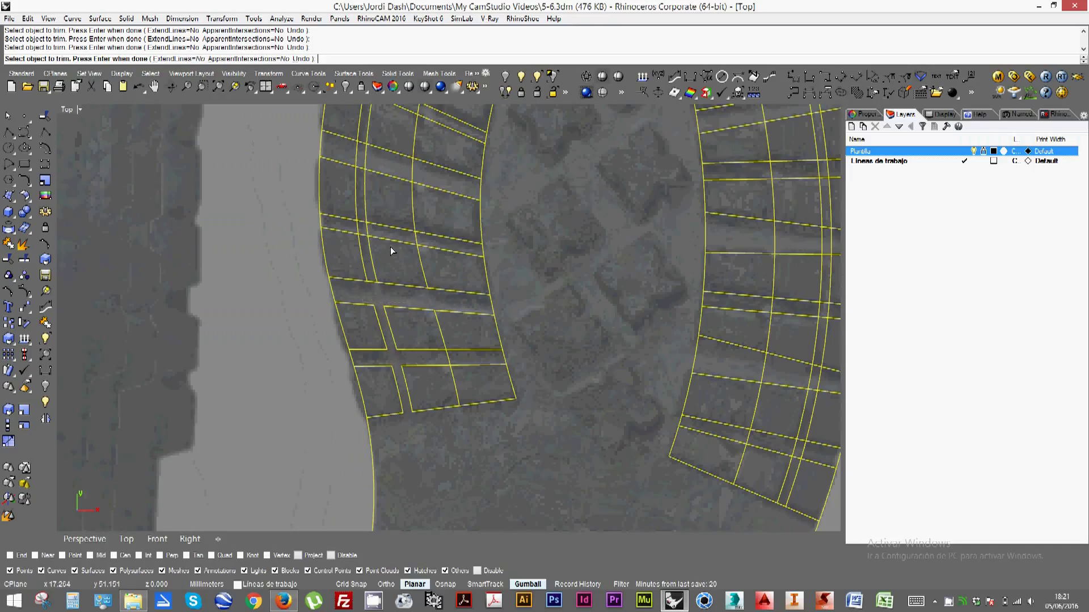
Trim the lengthwise curve pieces crossing the gaps between the lower right-side tread blocks
{"action": "right_click_drag", "start_coordinate": [557, 350], "coordinate": [564, 417]}
{"action": "right_click_drag", "start_coordinate": [440, 361], "coordinate": [191, 276]}
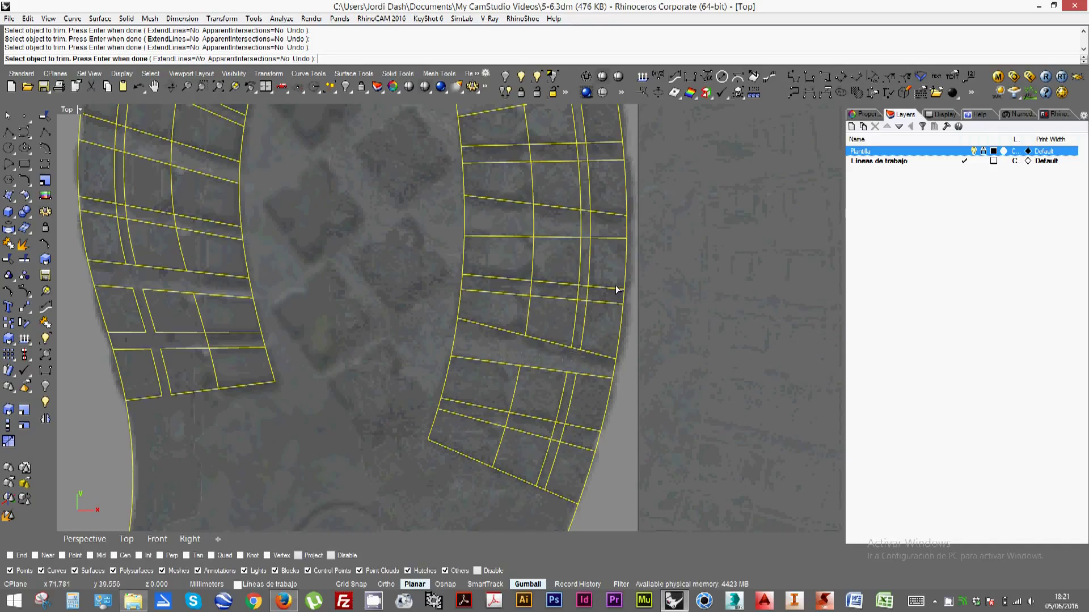
{"action": "left_click", "coordinate": [529, 288]}
{"action": "left_click", "coordinate": [577, 290]}
{"action": "left_click", "coordinate": [586, 289]}
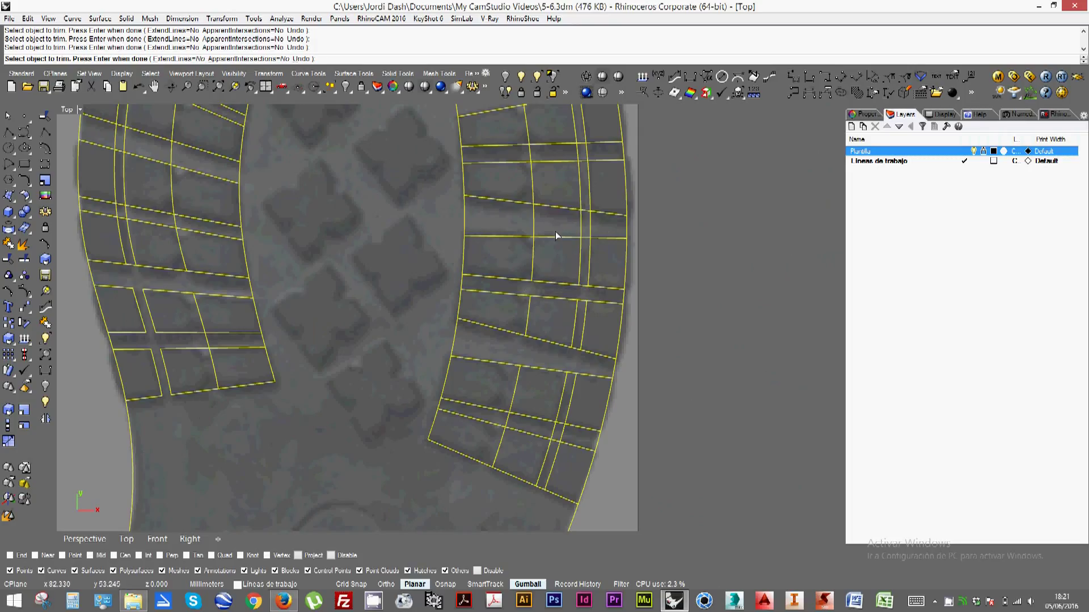
{"action": "left_click", "coordinate": [590, 224]}
Trim the lengthwise curve pieces crossing the gaps between tread blocks farther up the right side toward the toe
{"action": "right_click_drag", "start_coordinate": [529, 204], "coordinate": [529, 318]}
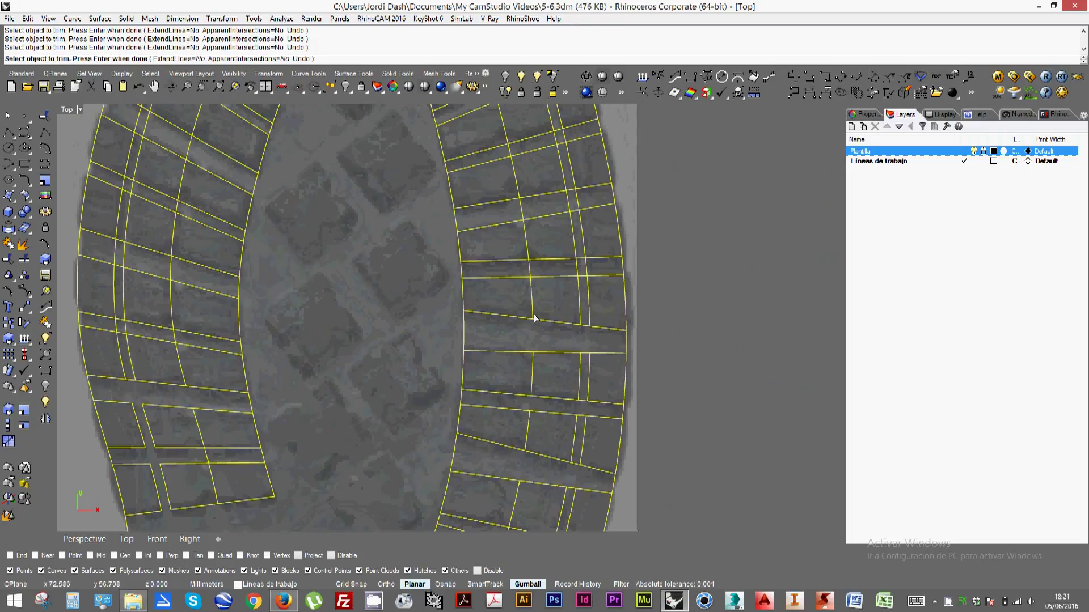
{"action": "left_click", "coordinate": [589, 268]}
{"action": "left_click", "coordinate": [530, 268]}
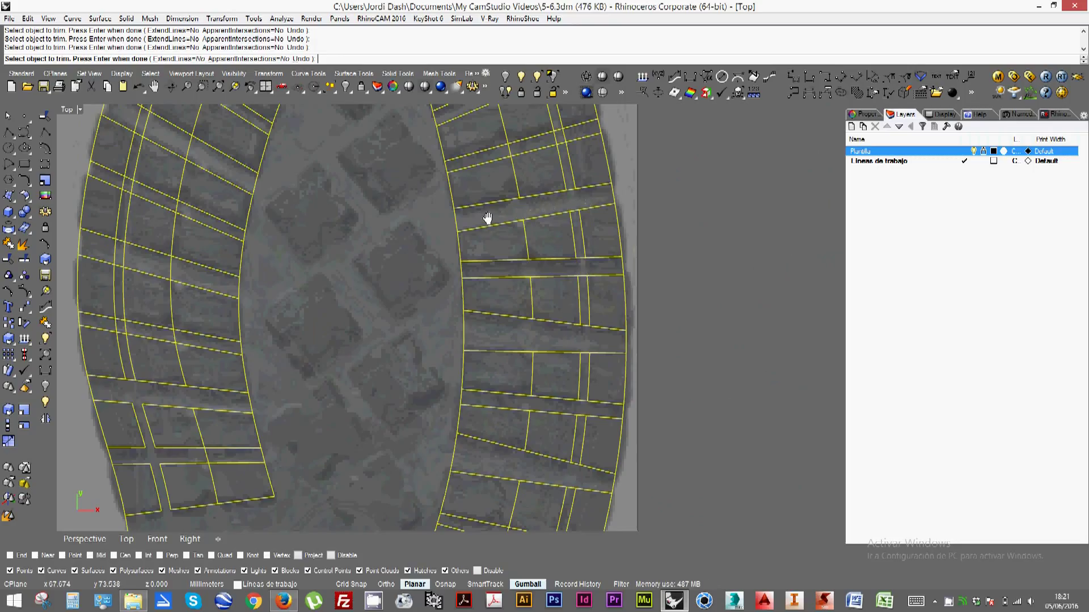
{"action": "right_click_drag", "start_coordinate": [488, 210], "coordinate": [466, 301]}
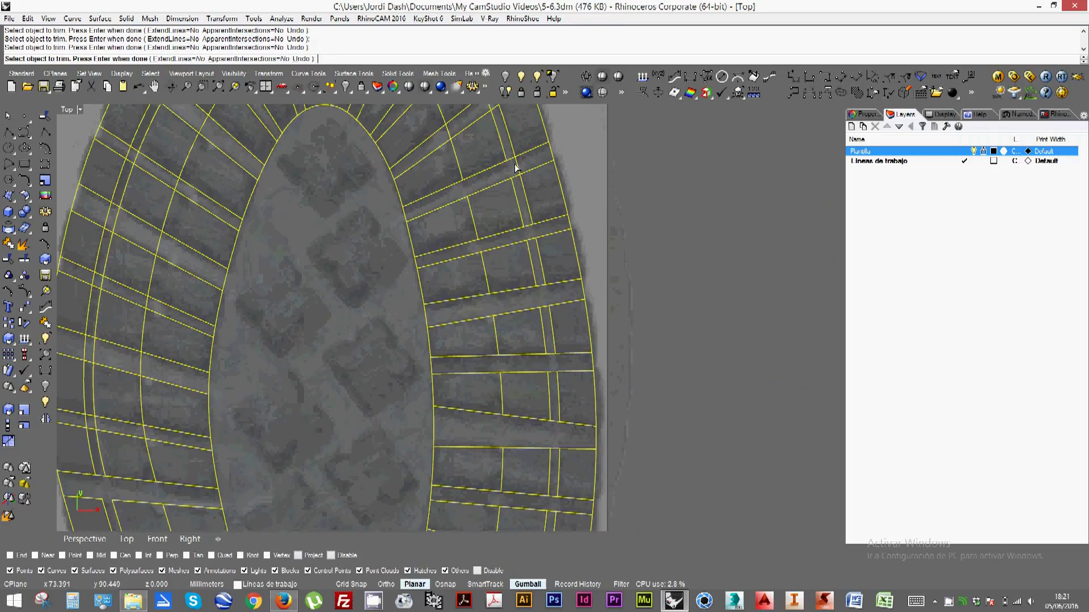
Trim the lengthwise curve pieces crossing the gaps between the lower left-side tread blocks, plus the line pieces between their double curves
{"action": "scroll", "coordinate": [519, 394], "scroll_direction": "down", "scroll_amount": 1}
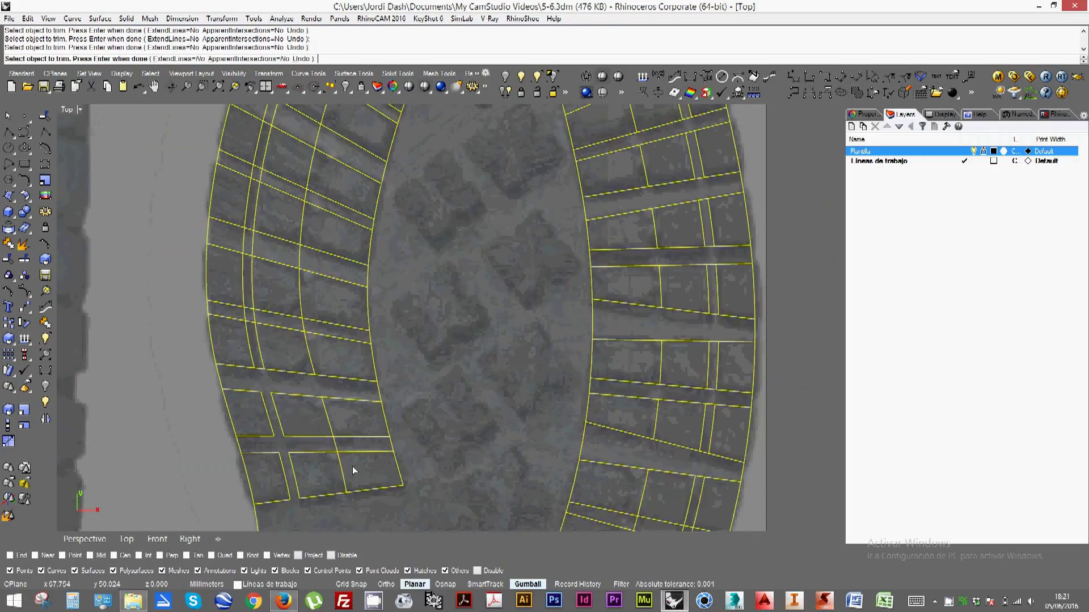
{"action": "scroll", "coordinate": [352, 466], "scroll_direction": "up", "scroll_amount": 1}
{"action": "left_click", "coordinate": [334, 445]}
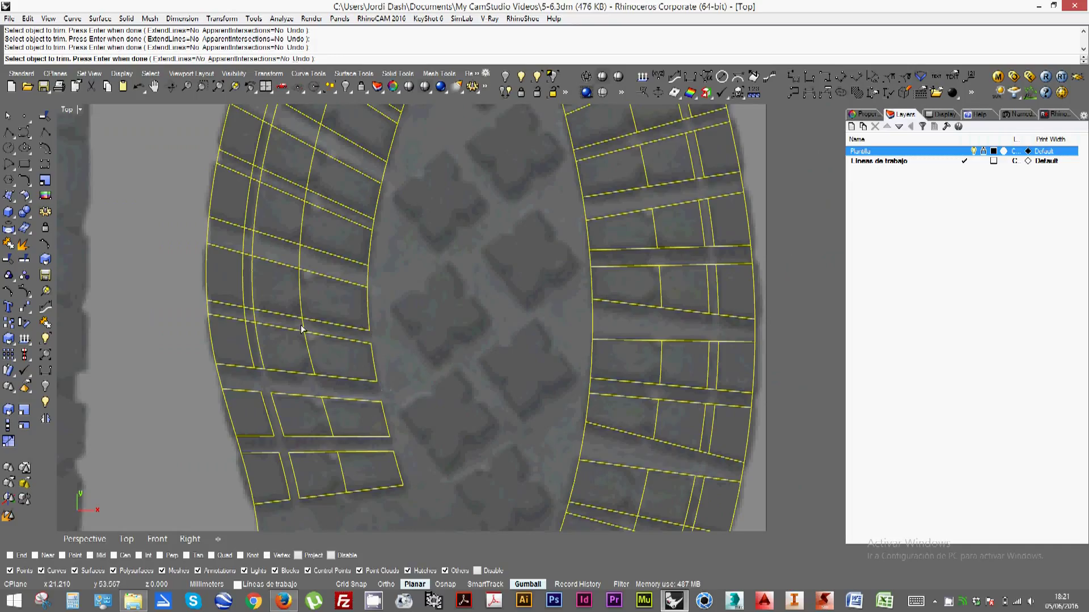
{"action": "left_click", "coordinate": [248, 313]}
{"action": "right_click_drag", "start_coordinate": [266, 255], "coordinate": [284, 391]}
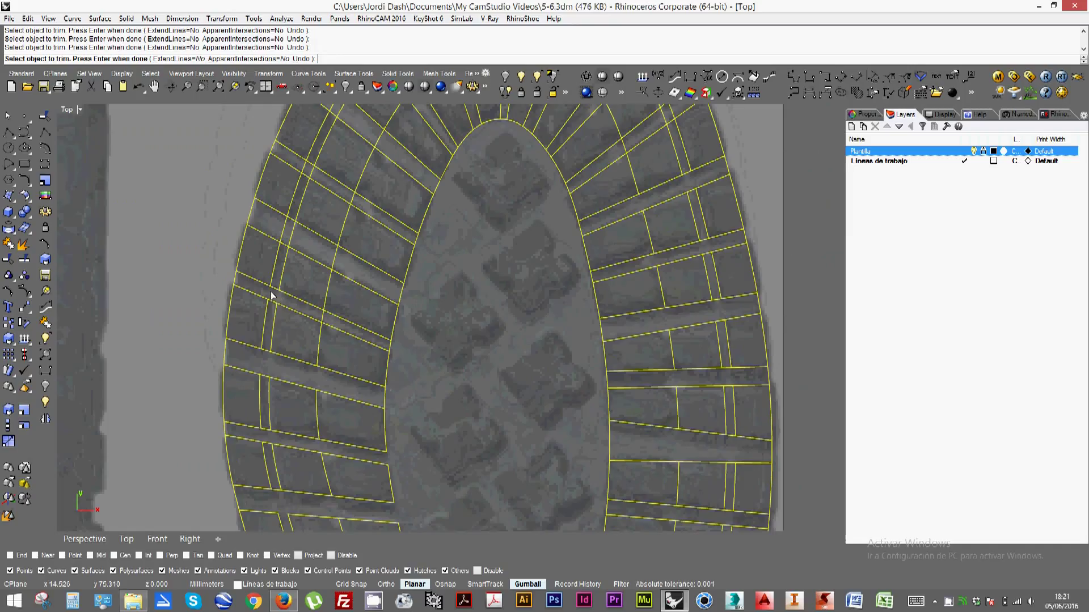
{"action": "left_click", "coordinate": [273, 294]}
Trim the line pieces between the double curves and the curve pieces in the gaps farther up the left side, undoing one wrong trim
{"action": "right_click_drag", "start_coordinate": [299, 370], "coordinate": [309, 241]}
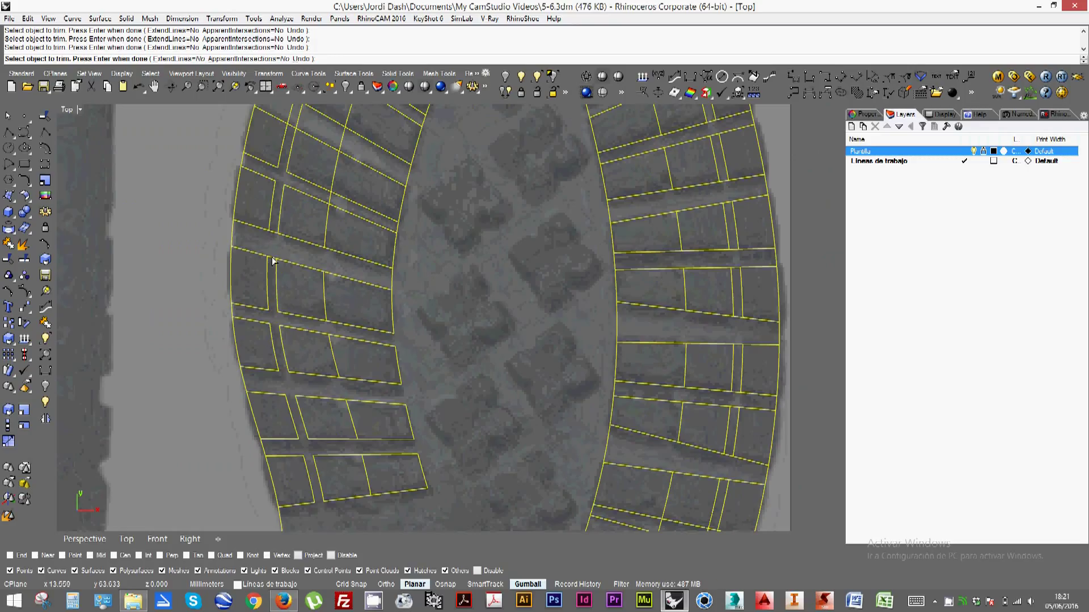
{"action": "left_click", "coordinate": [278, 222]}
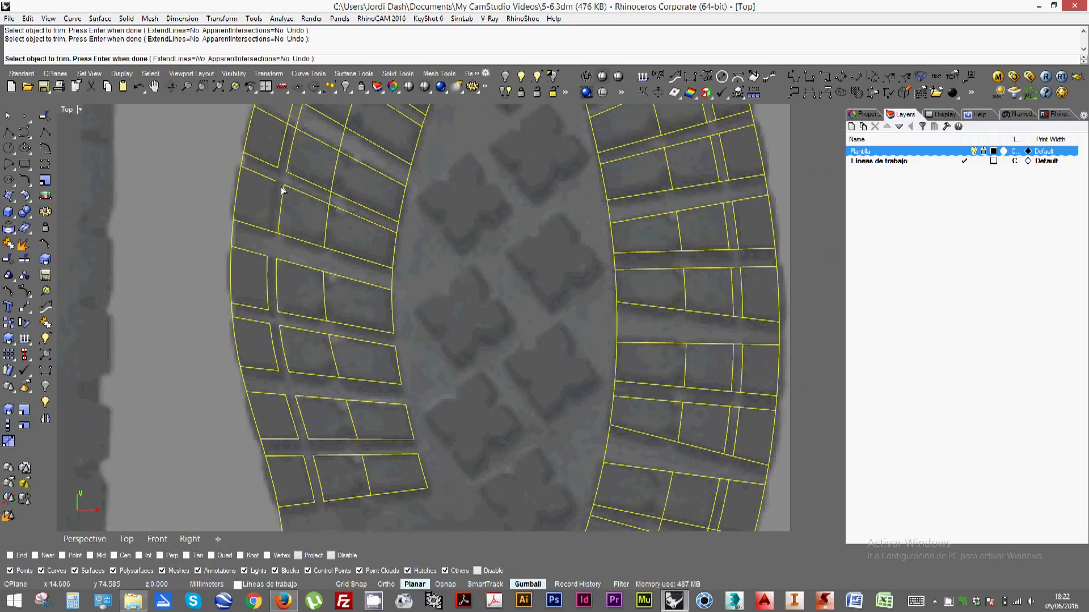
{"action": "key", "text": "ctrl+z"}
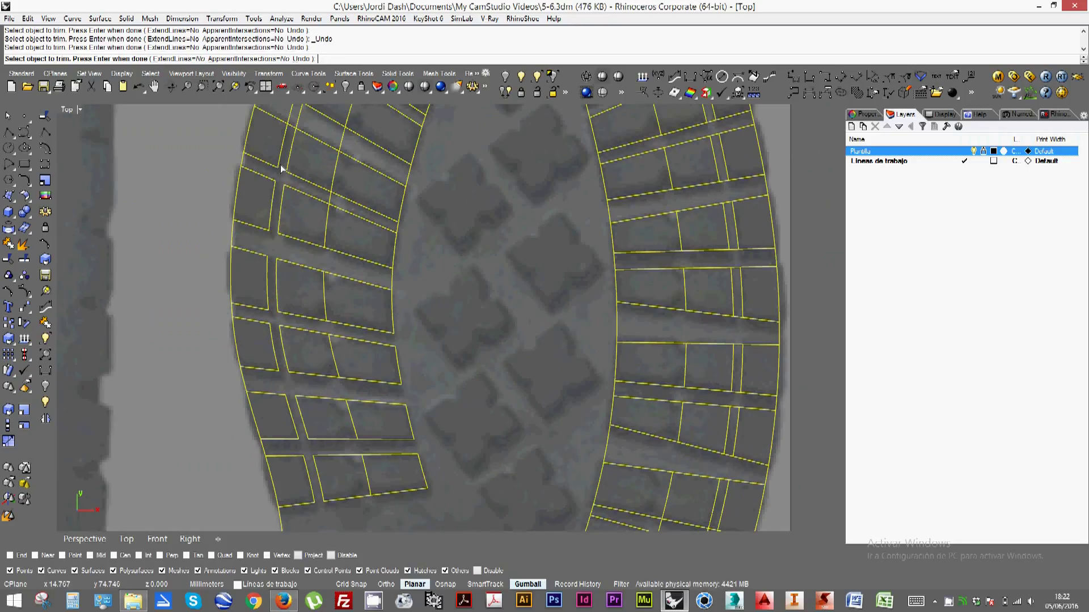
{"action": "left_click", "coordinate": [295, 128]}
{"action": "right_click_drag", "start_coordinate": [295, 134], "coordinate": [312, 326]}
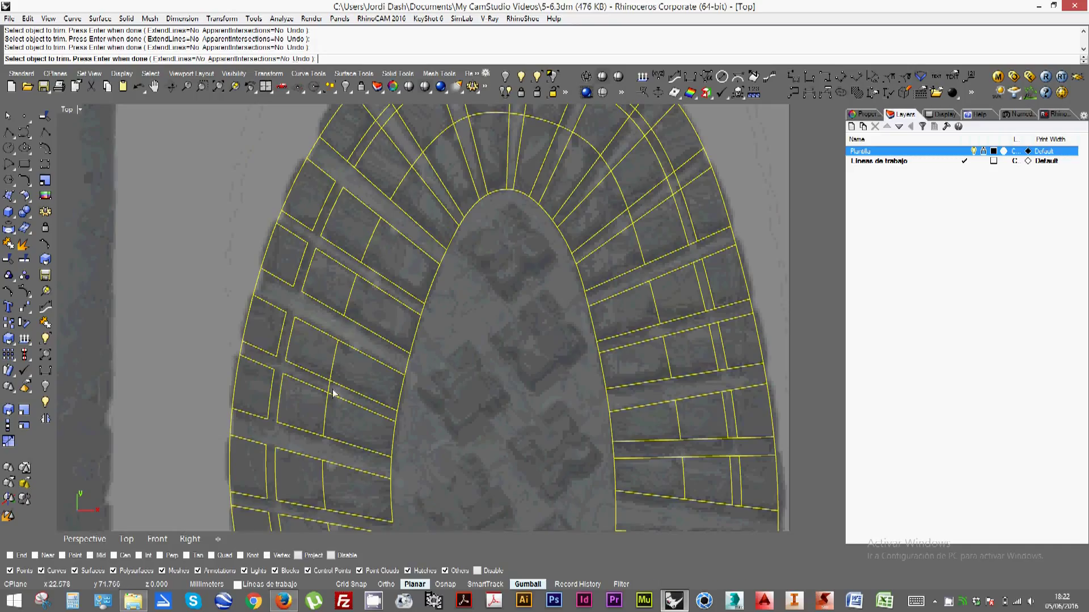
Trim the arc pieces crossing the gaps between the tread blocks around the toe and down the upper right side
{"action": "right_click_drag", "start_coordinate": [352, 292], "coordinate": [339, 383]}
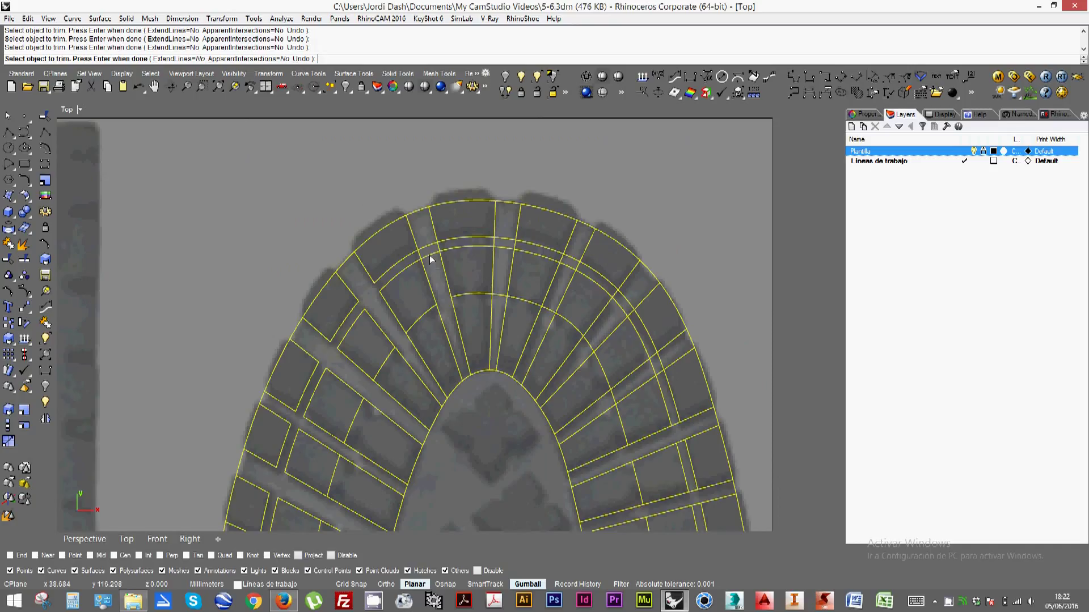
{"action": "left_click", "coordinate": [506, 237]}
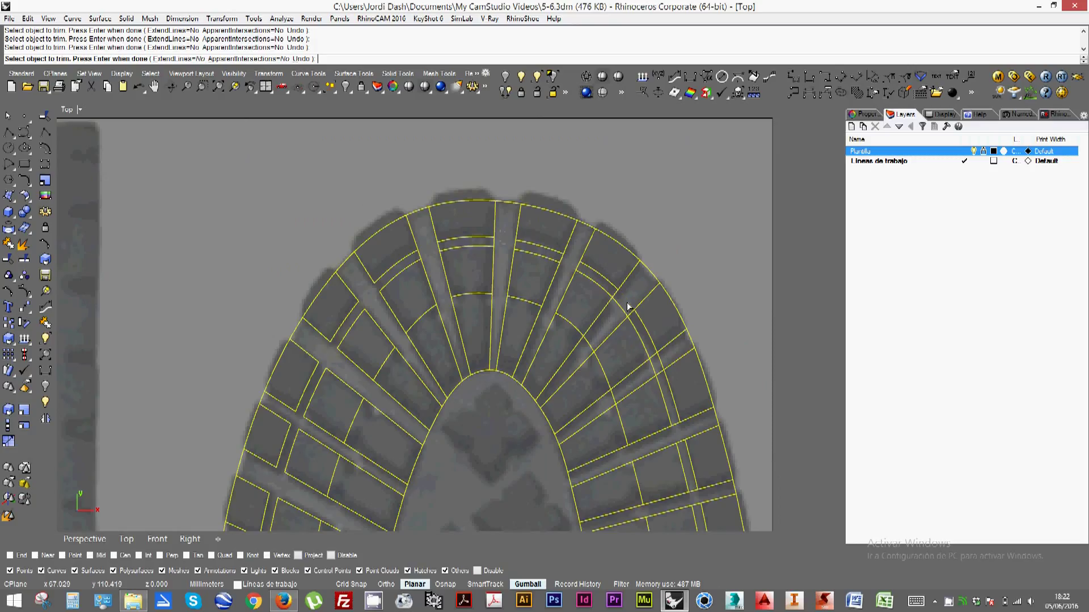
{"action": "left_click", "coordinate": [591, 343]}
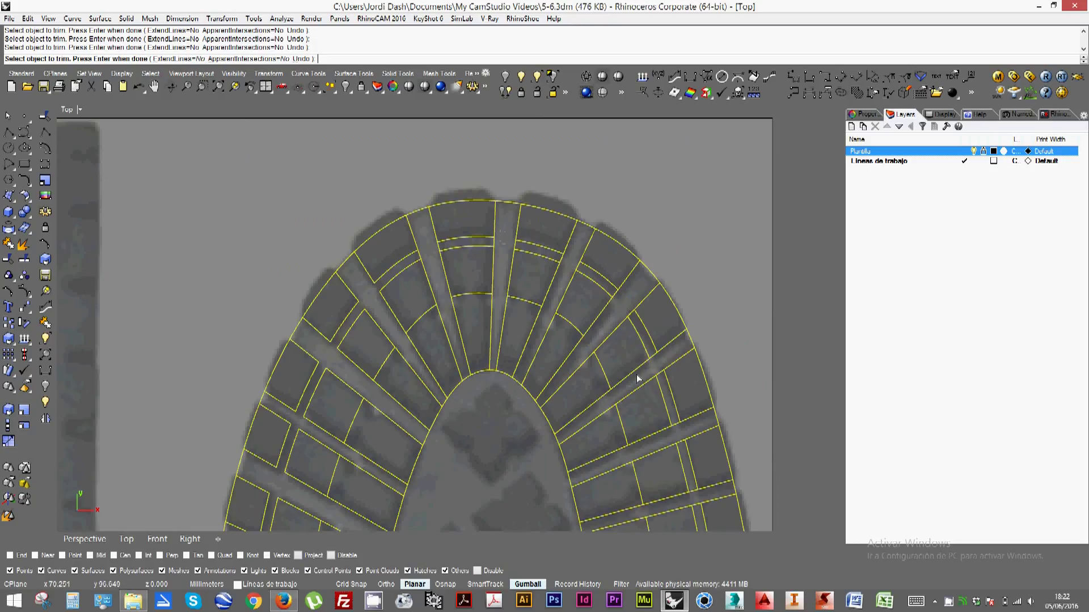
Trim the lengthwise curve pieces and the inner outline piece crossing the gap between the last two right-side tread blocks
{"action": "right_click_drag", "start_coordinate": [639, 378], "coordinate": [603, 263]}
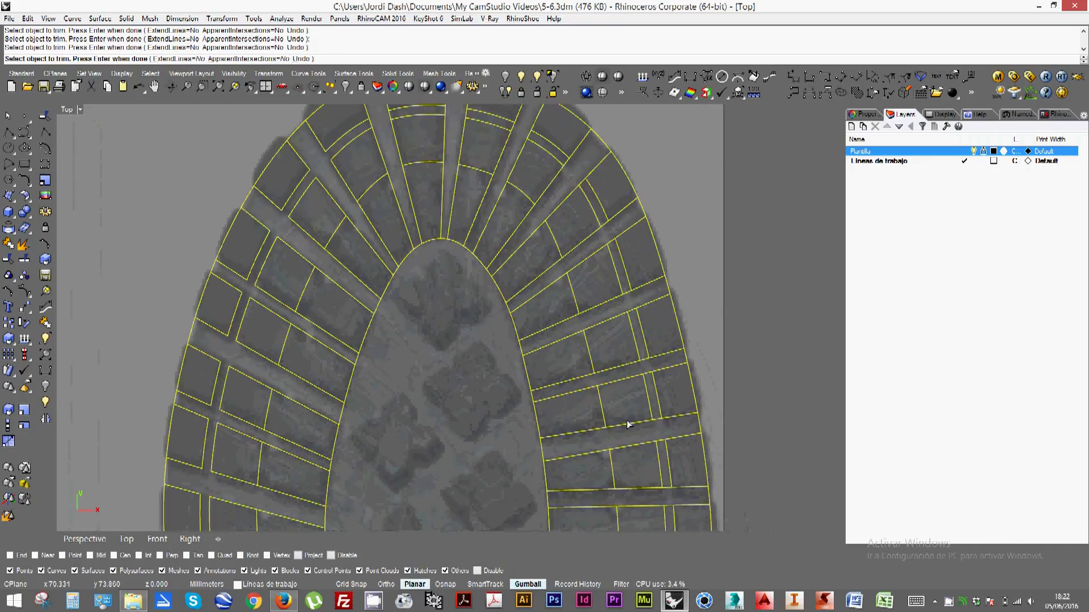
{"action": "right_click_drag", "start_coordinate": [660, 483], "coordinate": [639, 267]}
{"action": "scroll", "coordinate": [639, 260], "scroll_direction": "up", "scroll_amount": 3}
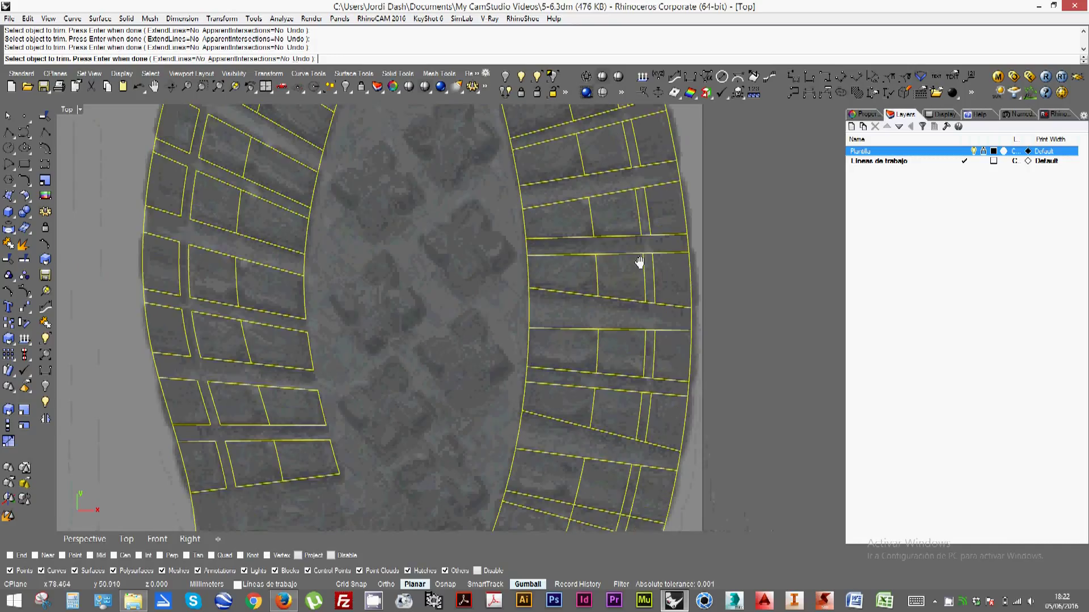
{"action": "left_click", "coordinate": [584, 451]}
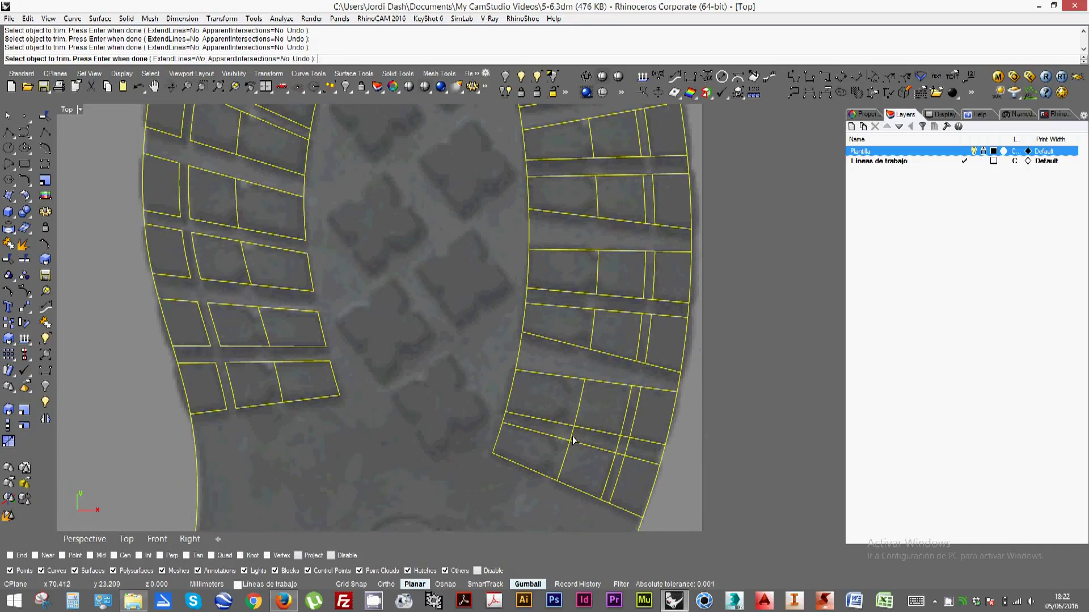
{"action": "left_click", "coordinate": [626, 451]}
{"action": "left_click", "coordinate": [512, 419]}
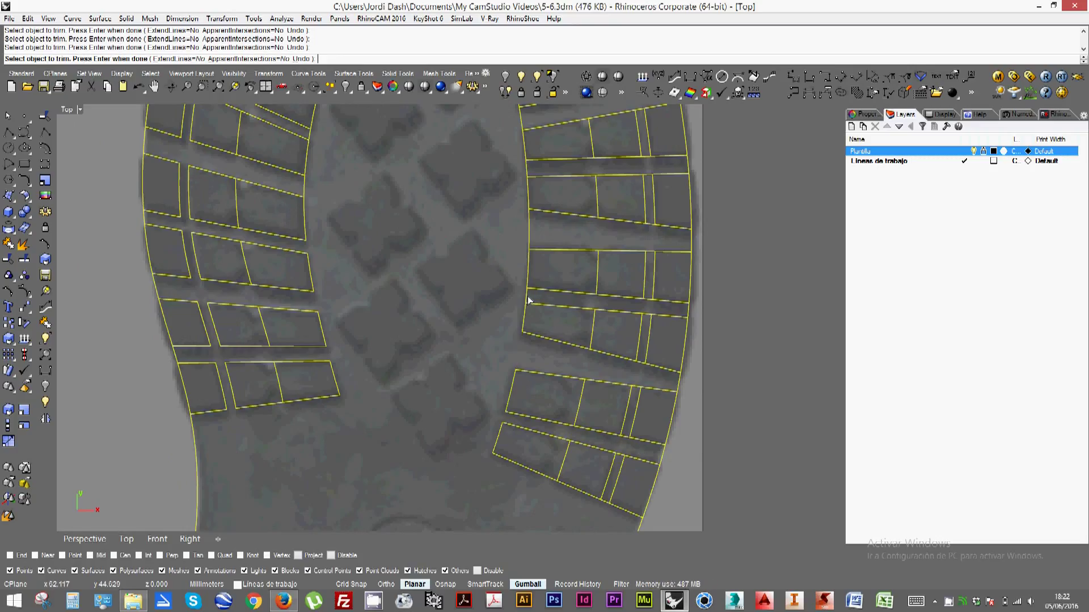
Trim the inner outline pieces in the gaps between the right-side tread blocks
{"action": "right_click_drag", "start_coordinate": [531, 325], "coordinate": [522, 389]}
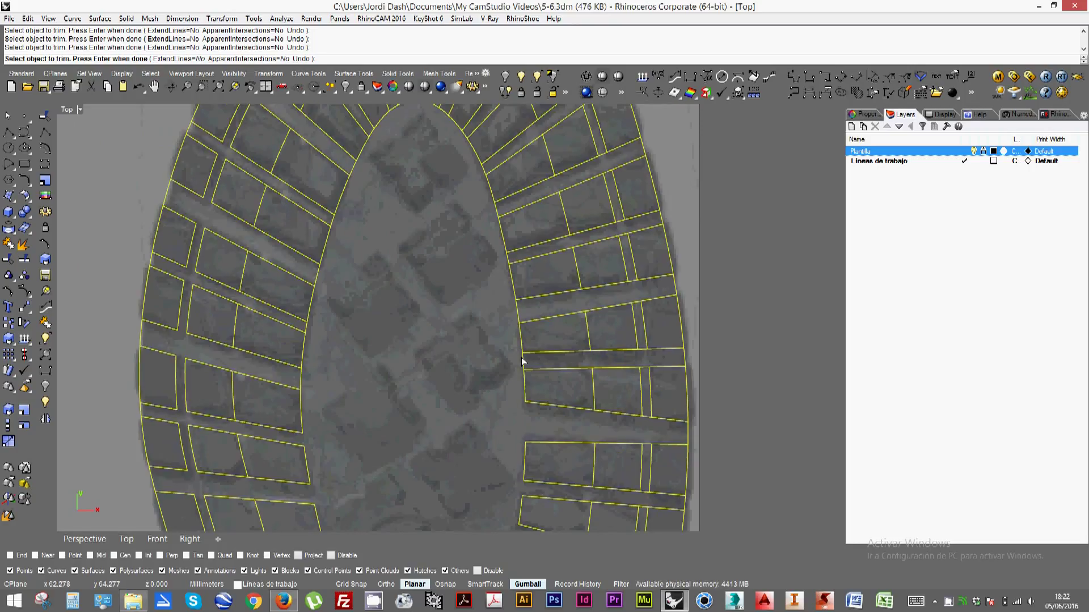
{"action": "left_click", "coordinate": [522, 363]}
{"action": "left_click", "coordinate": [517, 312]}
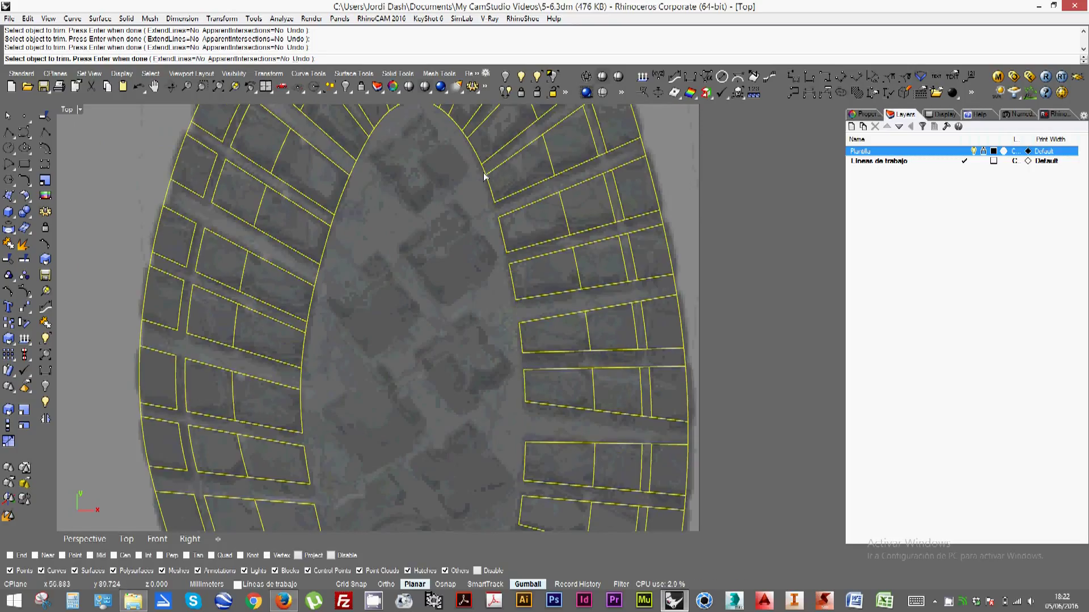
Trim the inner outline pieces in the gaps between the tread blocks around the toe and down the left side
{"action": "right_click_drag", "start_coordinate": [484, 174], "coordinate": [518, 340]}
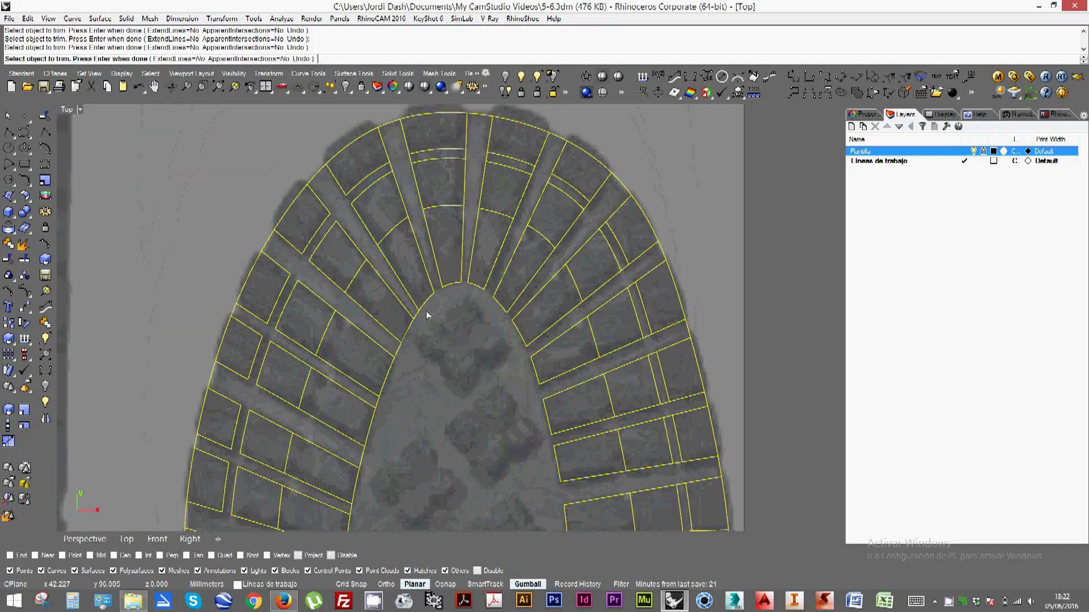
{"action": "left_click", "coordinate": [400, 350]}
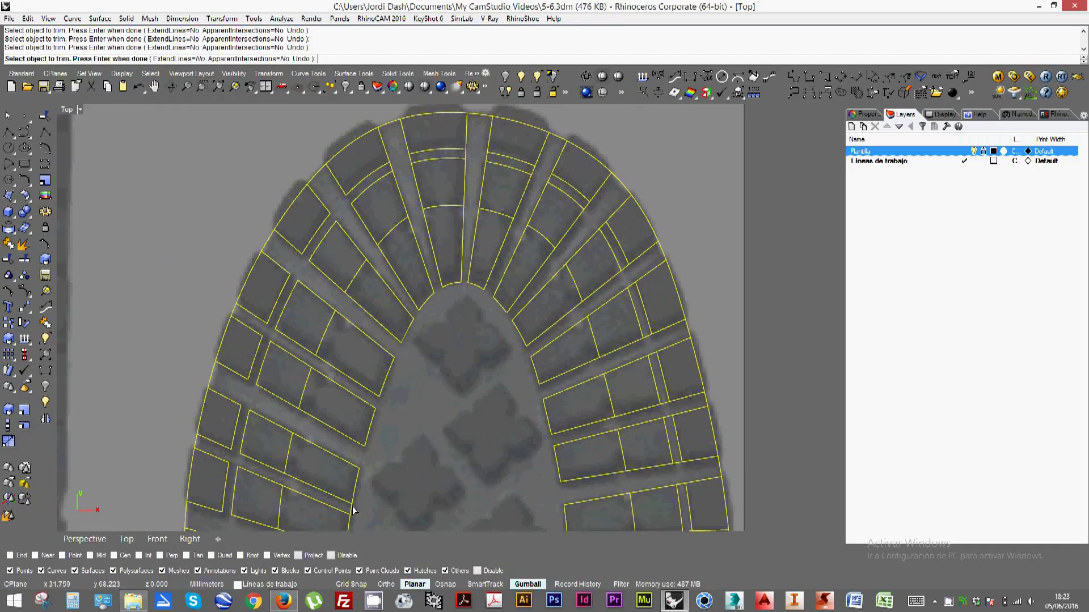
{"action": "right_click_drag", "start_coordinate": [355, 513], "coordinate": [356, 421]}
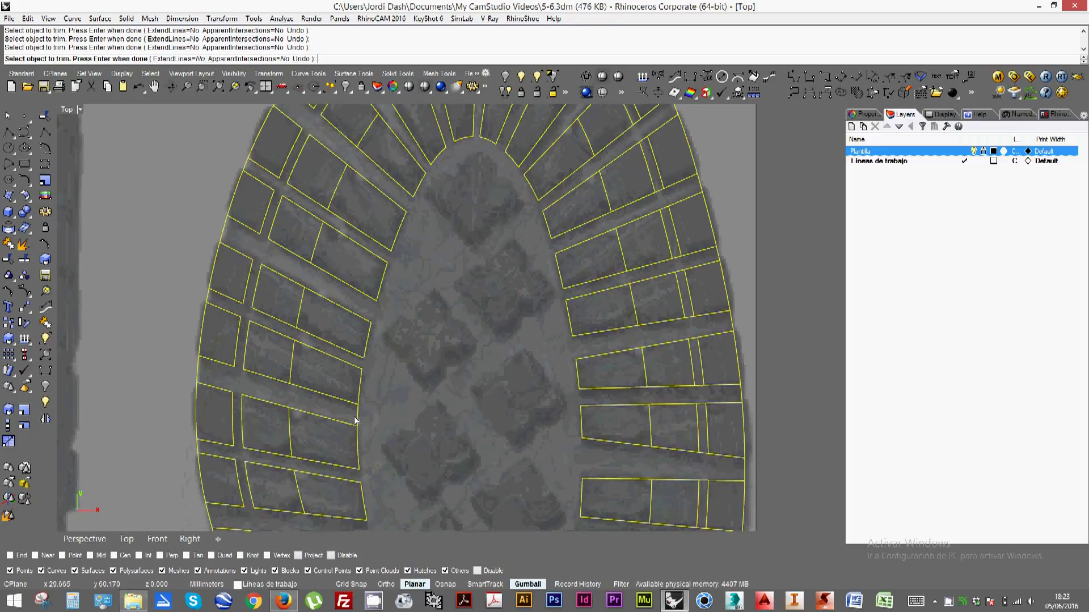
Finish the Trim command and hide the Plantilla layer
{"action": "scroll", "coordinate": [433, 347], "scroll_direction": "down", "scroll_amount": 6}
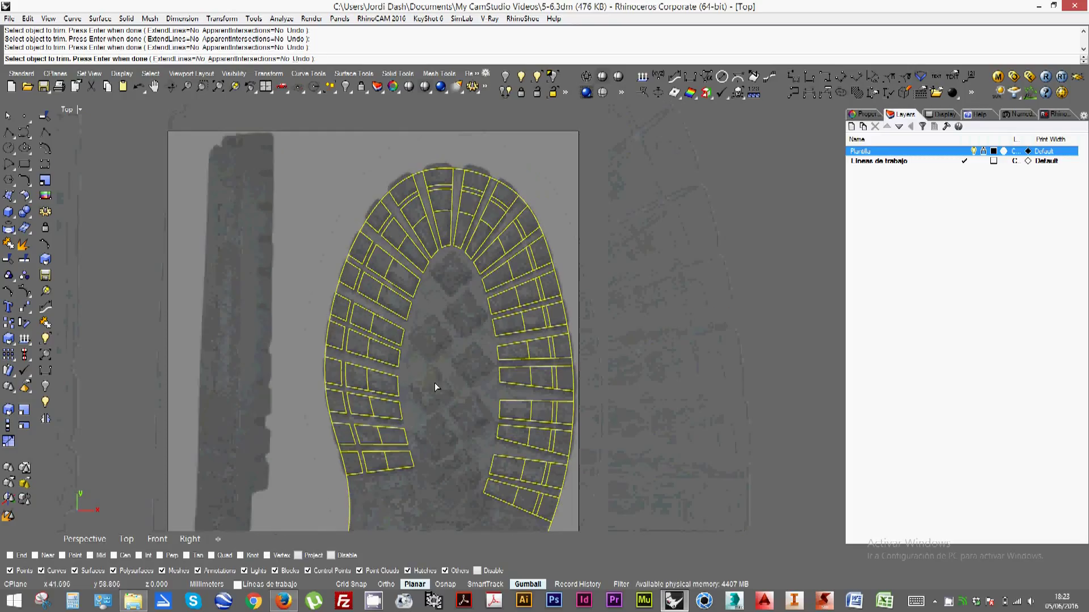
{"action": "right_click_drag", "start_coordinate": [426, 414], "coordinate": [422, 397]}
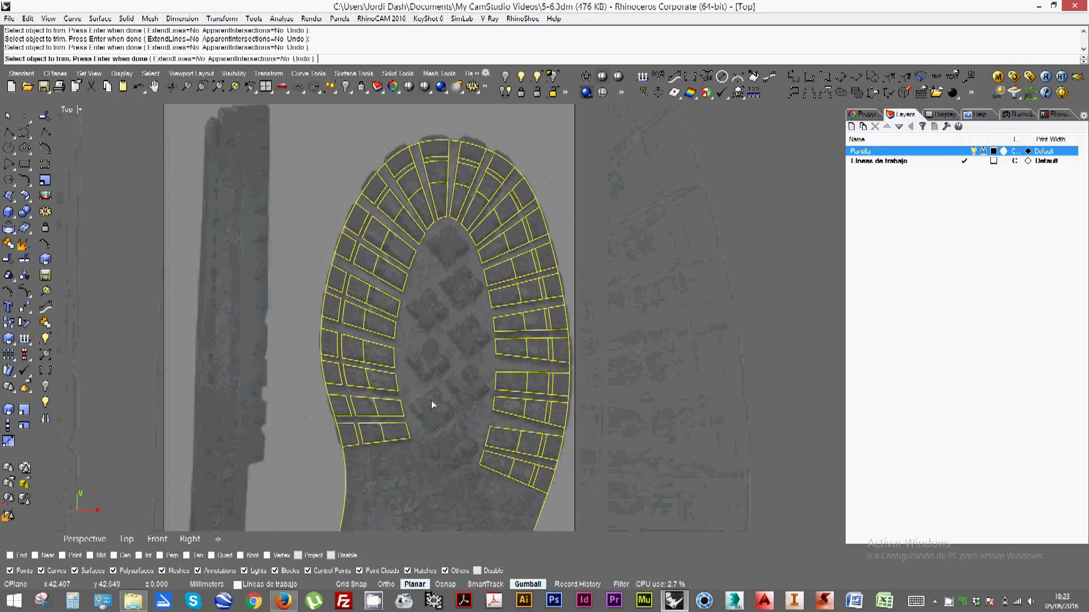
{"action": "right_click", "coordinate": [431, 396]}
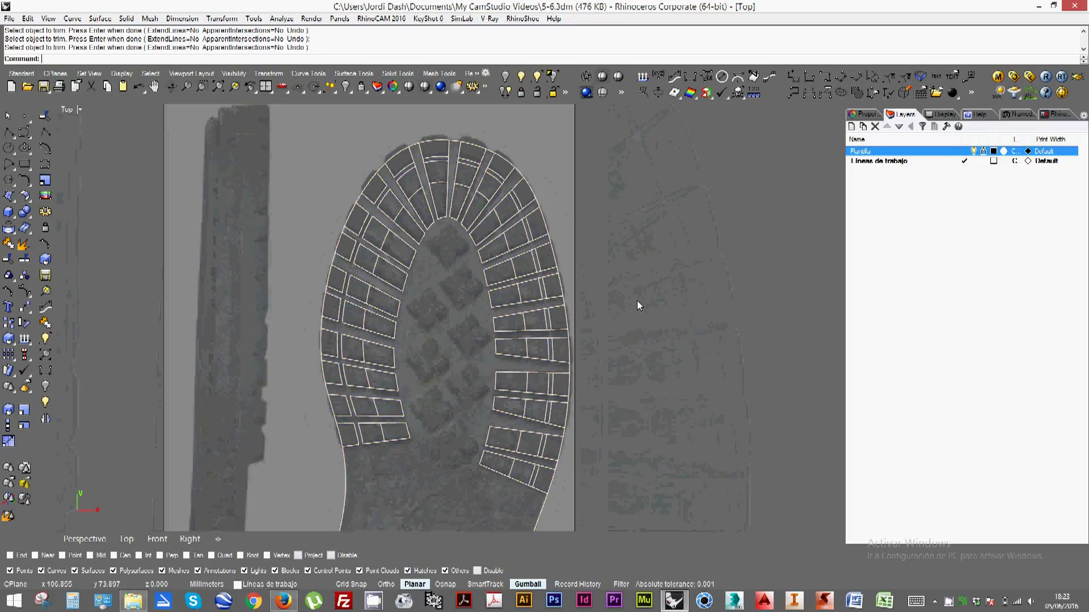
{"action": "left_click", "coordinate": [973, 151]}
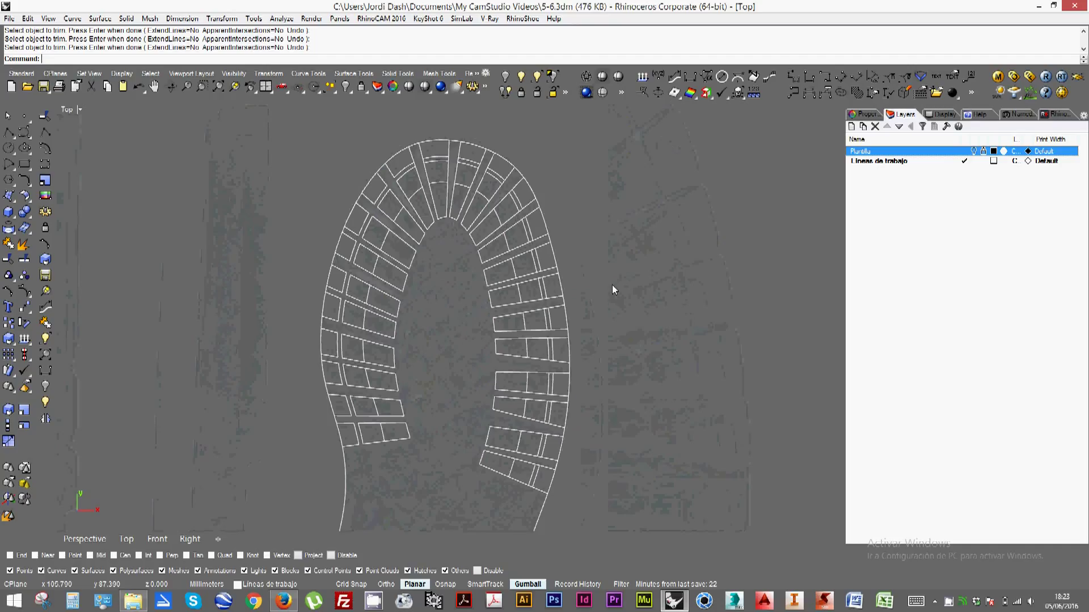
Examine the trimmed tread-block outlines around the toe and along both sides without the template
{"action": "scroll", "coordinate": [612, 318], "scroll_direction": "down", "scroll_amount": 4}
{"action": "scroll", "coordinate": [612, 324], "scroll_direction": "up", "scroll_amount": 1}
{"action": "scroll", "coordinate": [612, 324], "scroll_direction": "up", "scroll_amount": 1}
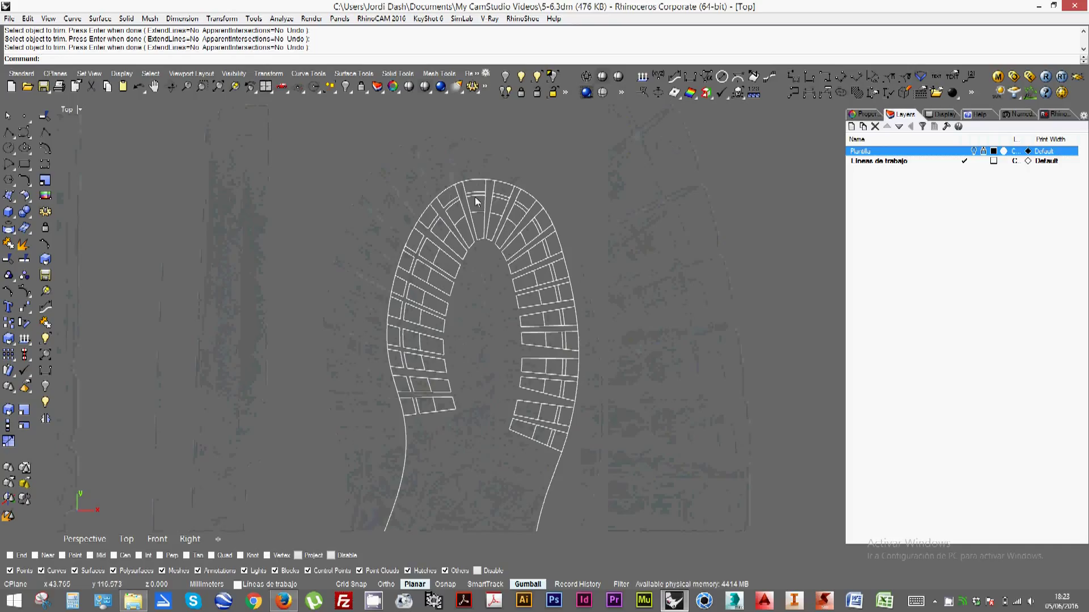
{"action": "scroll", "coordinate": [488, 184], "scroll_direction": "up", "scroll_amount": 3}
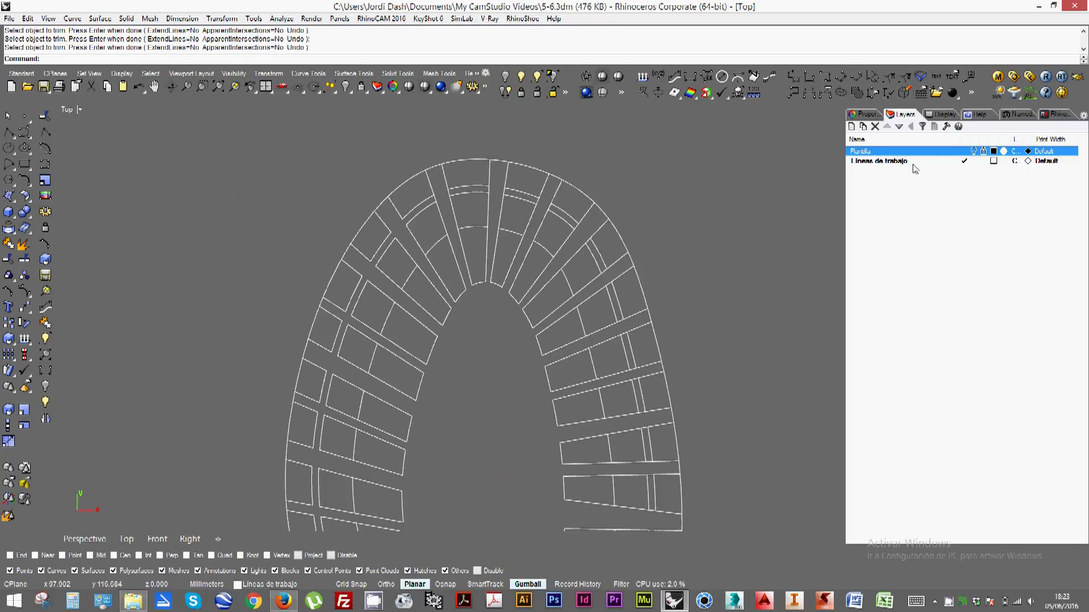
{"action": "scroll", "coordinate": [499, 264], "scroll_direction": "down", "scroll_amount": 3}
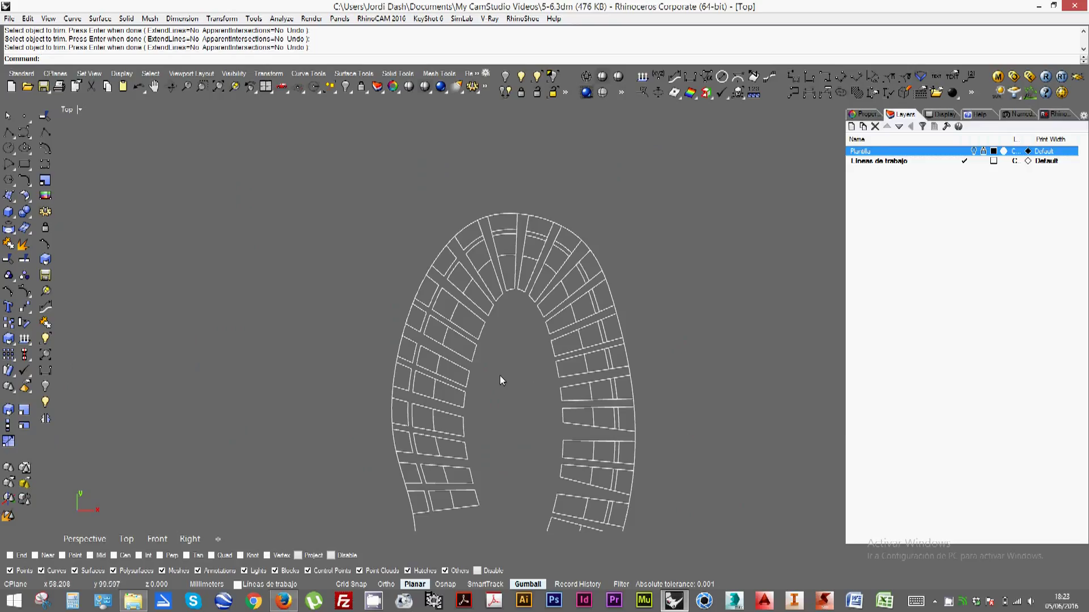
{"action": "right_click_drag", "start_coordinate": [499, 375], "coordinate": [471, 333]}
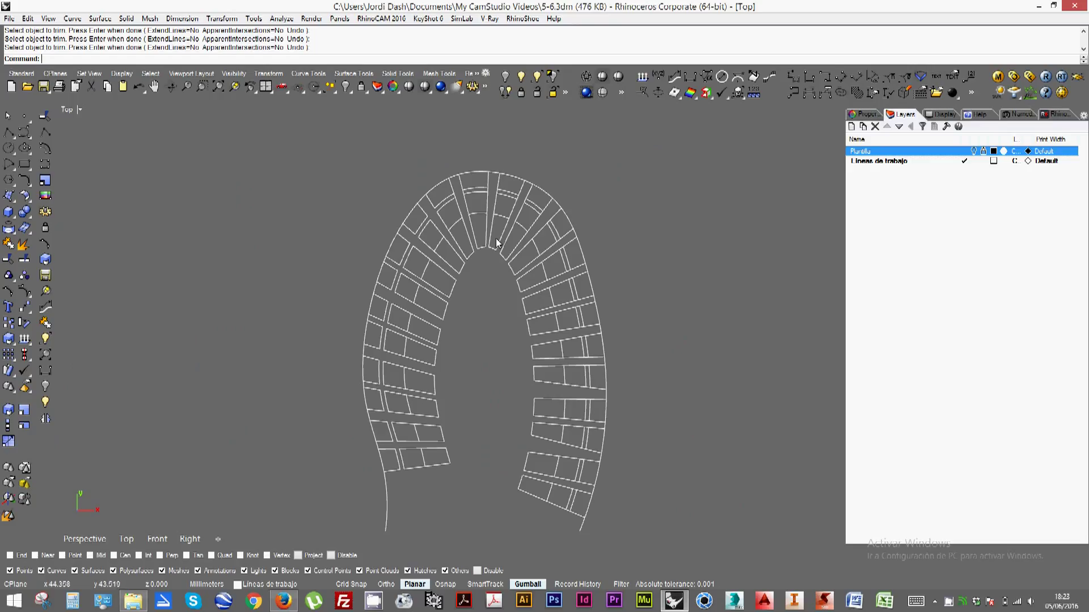
{"action": "scroll", "coordinate": [498, 206], "scroll_direction": "down", "scroll_amount": 3}
{"action": "scroll", "coordinate": [493, 208], "scroll_direction": "up", "scroll_amount": 5}
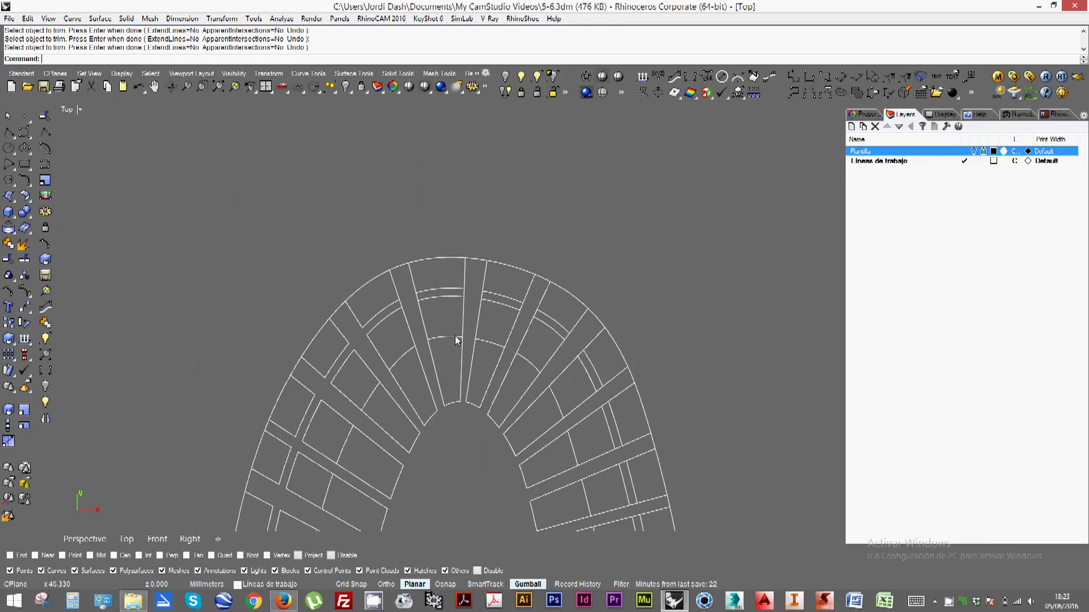
{"action": "right_click_drag", "start_coordinate": [455, 335], "coordinate": [453, 312]}
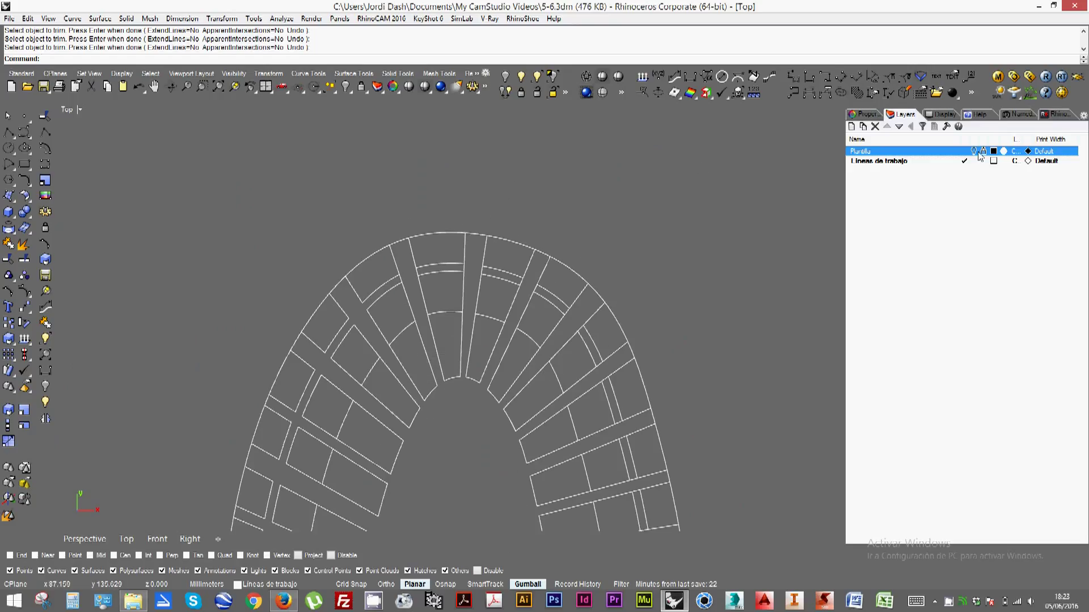
Trim the radial line pieces between the double arcs of the toe blocks, using all the toe-area curves as cutting objects
{"action": "left_click_drag", "start_coordinate": [721, 215], "coordinate": [89, 452]}
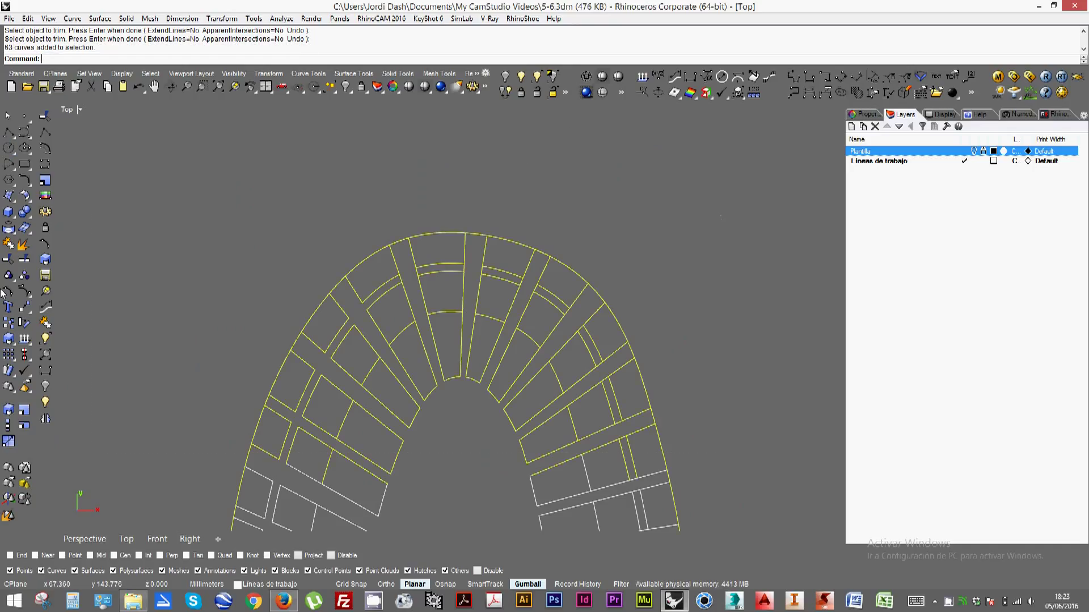
{"action": "left_click", "coordinate": [45, 116]}
{"action": "scroll", "coordinate": [437, 308], "scroll_direction": "up", "scroll_amount": 3}
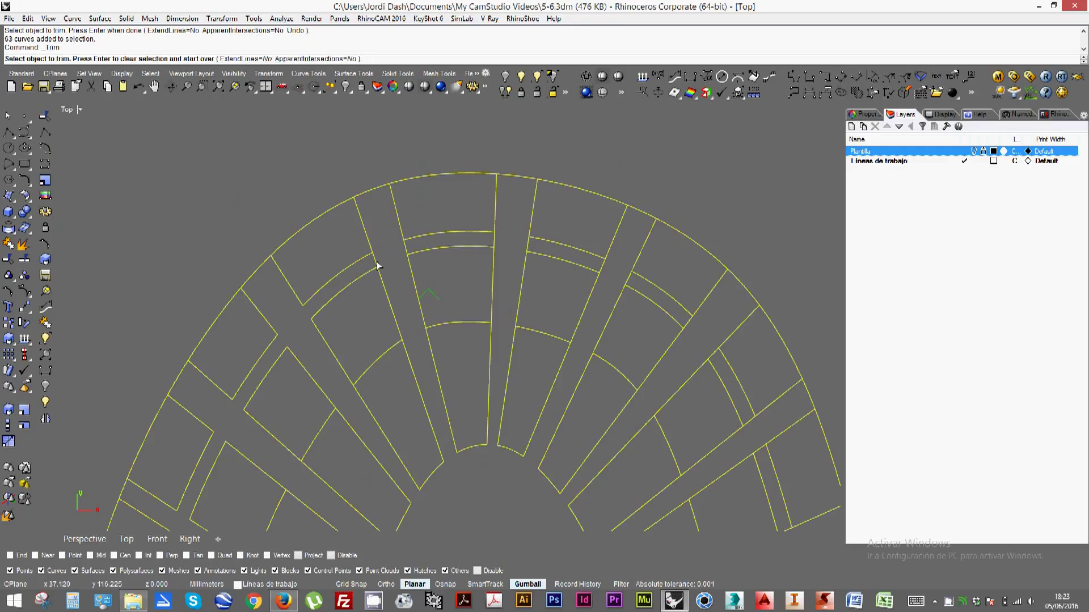
{"action": "left_click", "coordinate": [377, 263]}
{"action": "left_click", "coordinate": [406, 246]}
{"action": "left_click", "coordinate": [531, 245]}
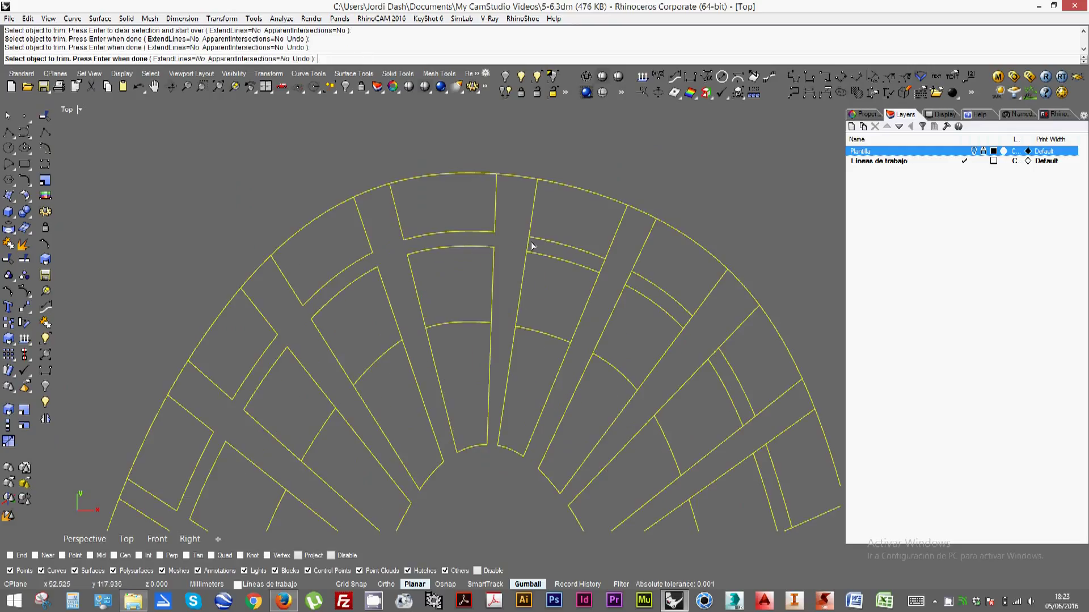
{"action": "left_click", "coordinate": [604, 271]}
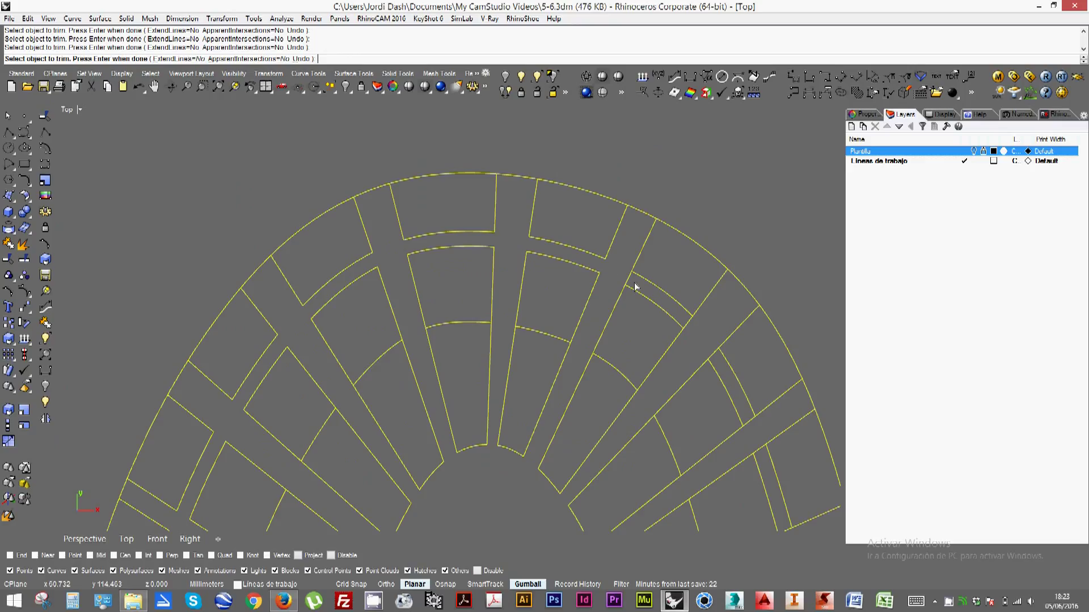
{"action": "left_click", "coordinate": [630, 280]}
{"action": "left_click", "coordinate": [688, 325]}
Trim the block-line pieces between the double curves on the upper right side and end the Trim command
{"action": "scroll", "coordinate": [560, 407], "scroll_direction": "down", "scroll_amount": 2}
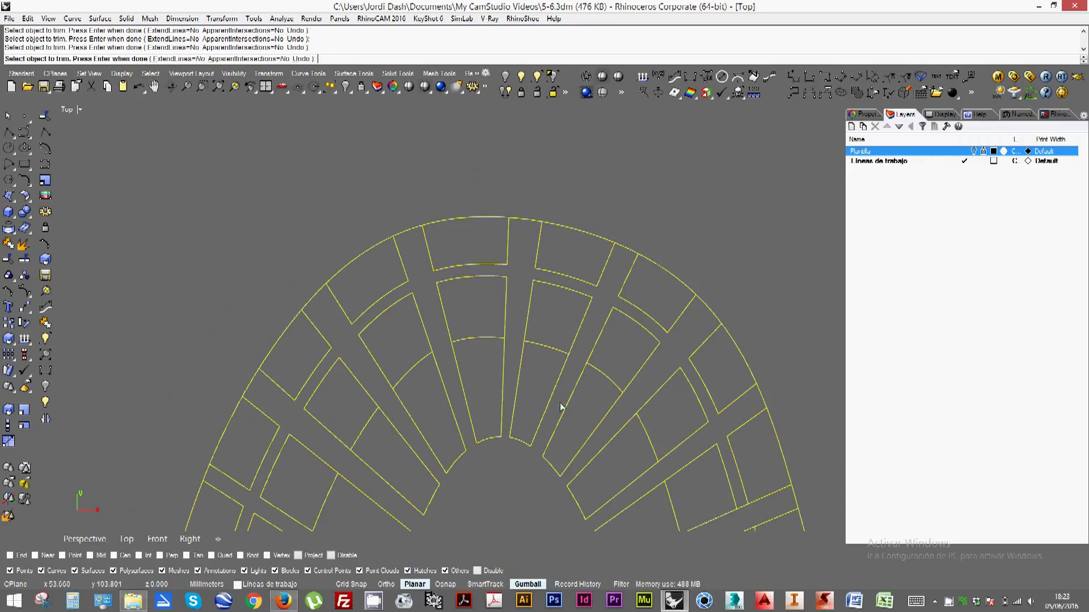
{"action": "right_click_drag", "start_coordinate": [568, 426], "coordinate": [520, 280]}
{"action": "scroll", "coordinate": [520, 280], "scroll_direction": "down", "scroll_amount": 1}
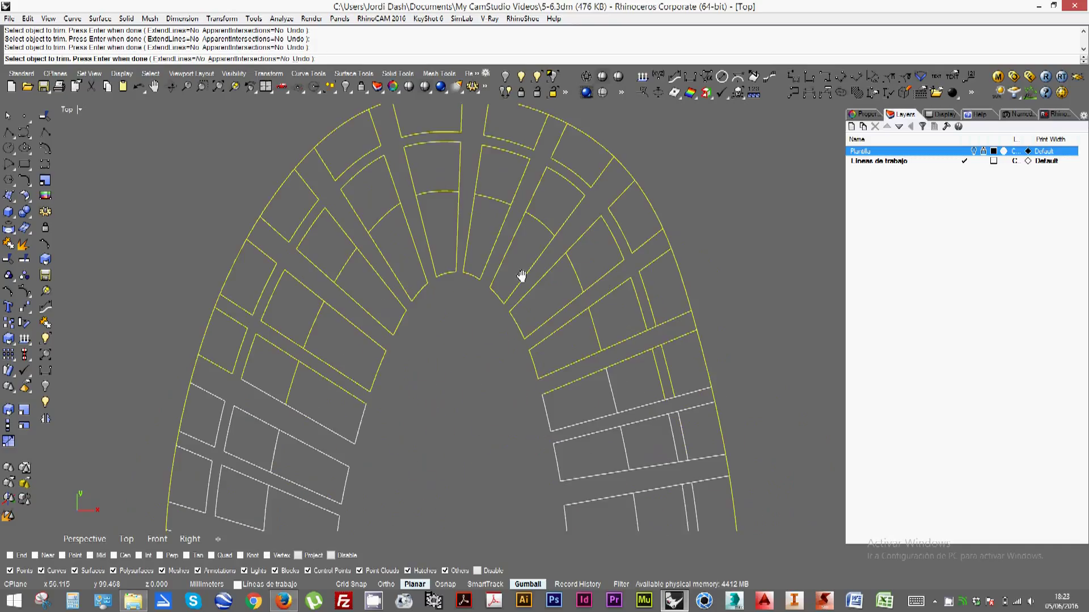
{"action": "left_click", "coordinate": [655, 344]}
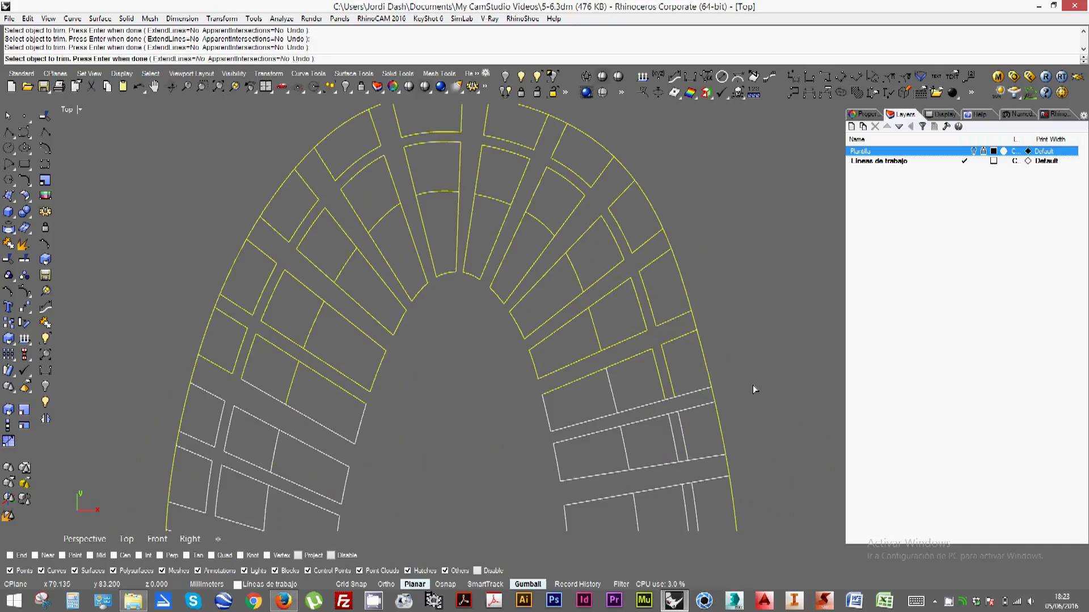
{"action": "key", "text": "Return"}
Select the sole outline, block lines and double curves around the next right-side gap as cutting objects
{"action": "left_click_drag", "start_coordinate": [739, 372], "coordinate": [701, 404]}
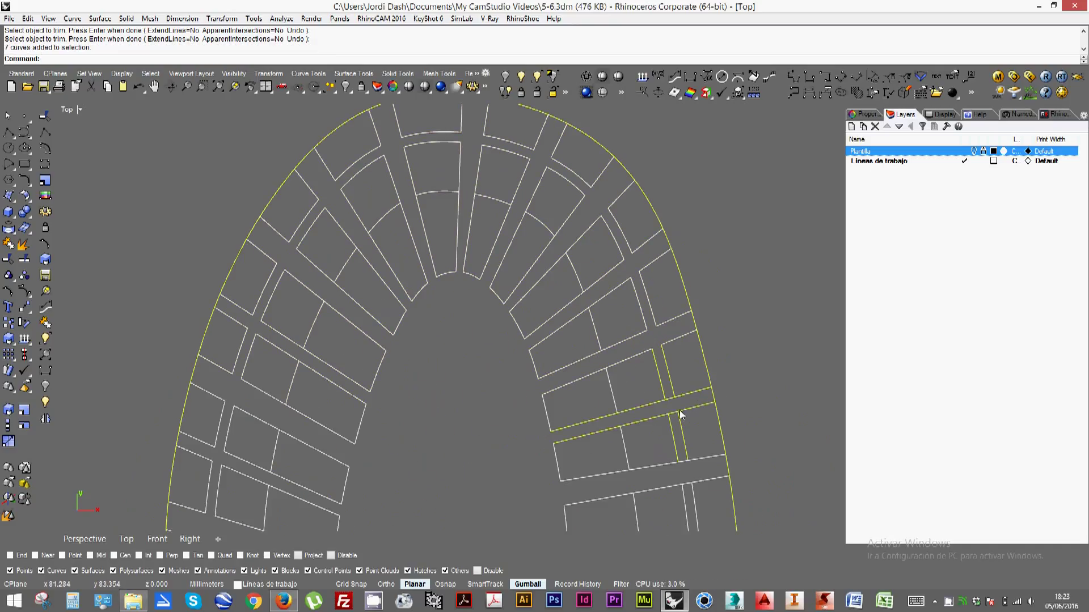
Trim the line segments across the narrow gaps between inner and outer tread blocks in the two upper rows still uncut on the right side
{"action": "key", "text": "Return"}
{"action": "left_click", "coordinate": [672, 398]}
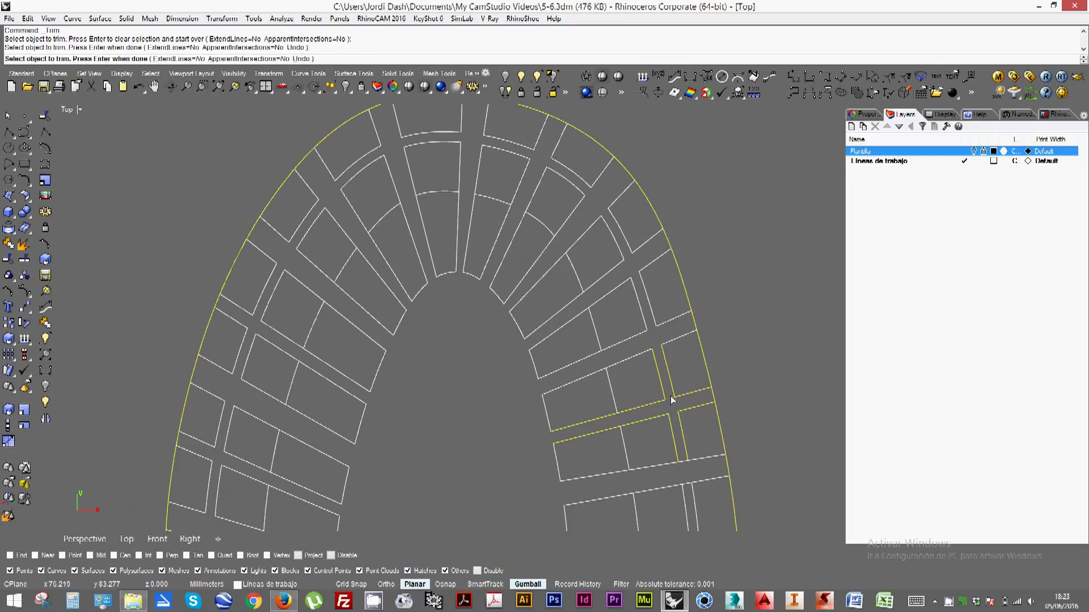
{"action": "key", "text": "Return"}
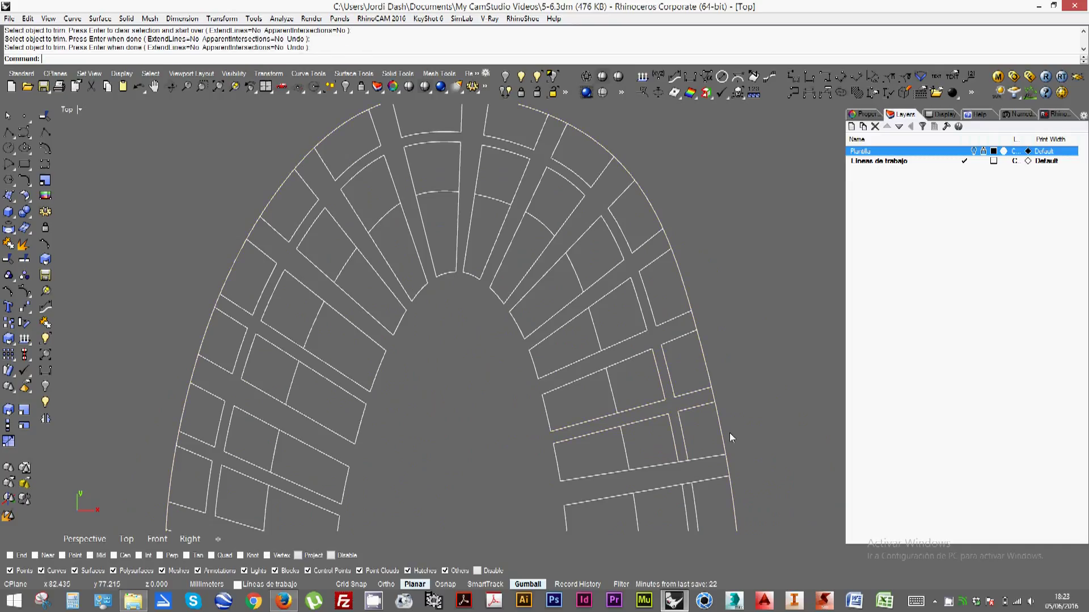
Use the outer outline and the remaining right-side tread block curves as cutting objects for Trim
{"action": "right_click_drag", "start_coordinate": [736, 389], "coordinate": [731, 321]}
{"action": "key", "text": "Return"}
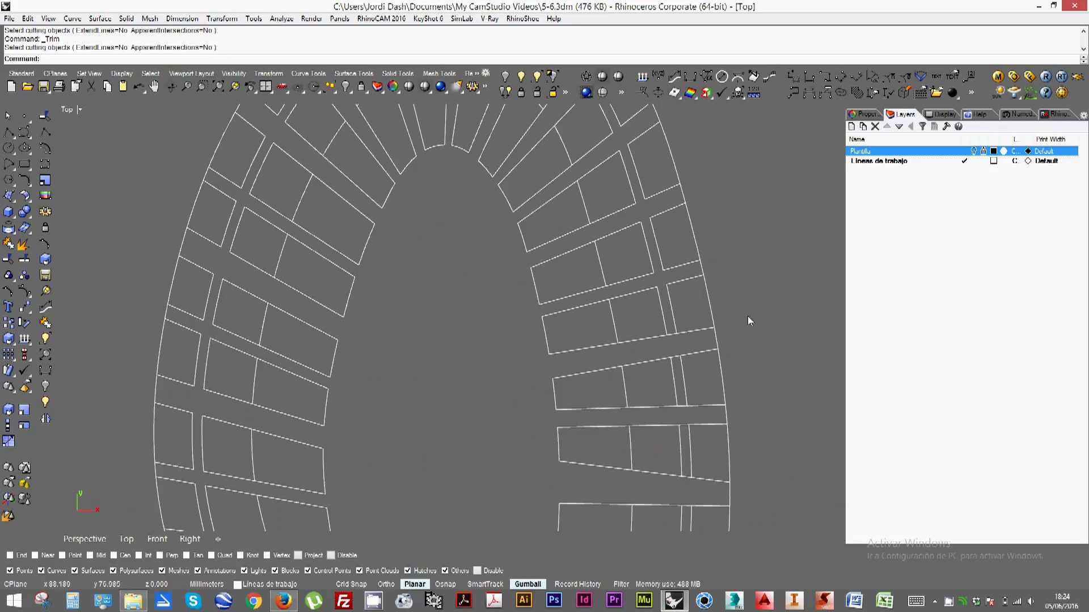
{"action": "key", "text": "Escape"}
{"action": "left_click_drag", "start_coordinate": [743, 108], "coordinate": [507, 478]}
{"action": "right_click_drag", "start_coordinate": [507, 478], "coordinate": [499, 249]}
{"action": "scroll", "coordinate": [587, 284], "scroll_direction": "down", "scroll_amount": 5}
{"action": "left_click_drag", "start_coordinate": [719, 266], "coordinate": [524, 464]}
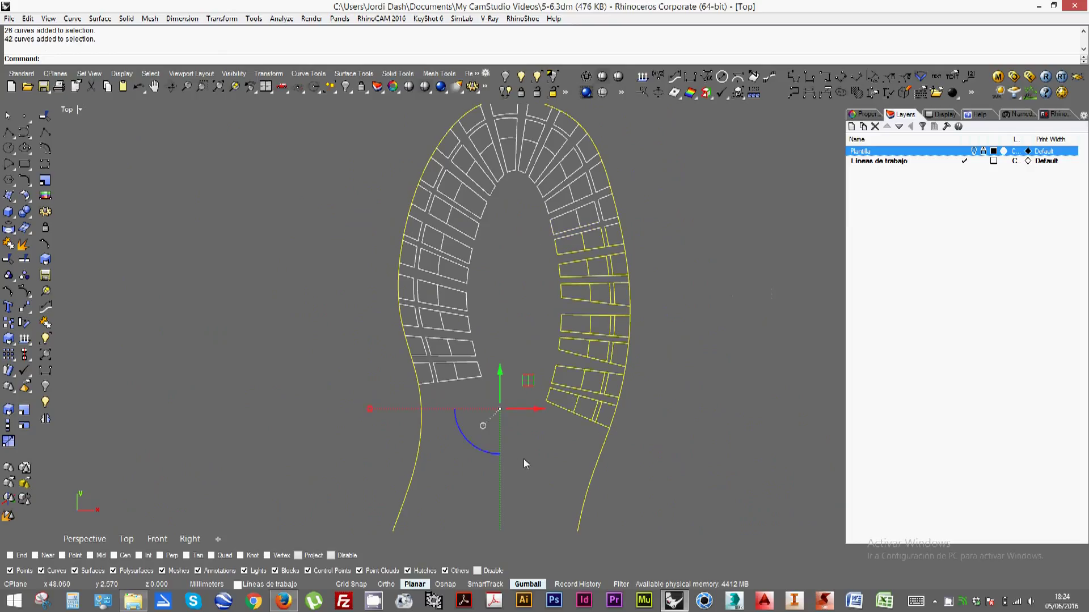
{"action": "scroll", "coordinate": [614, 425], "scroll_direction": "up", "scroll_amount": 5}
{"action": "right_click", "coordinate": [565, 412]}
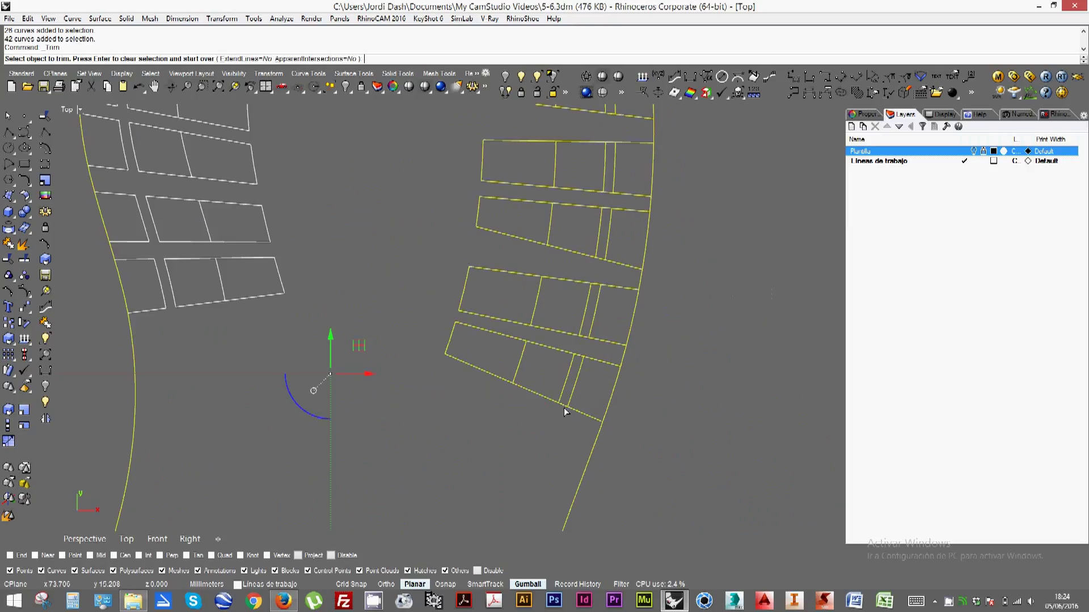
Trim the segments bridging the narrow gap between inner and outer blocks in the lowest three rows on the right side
{"action": "left_click", "coordinate": [563, 403]}
{"action": "left_click", "coordinate": [576, 356]}
{"action": "left_click", "coordinate": [583, 338]}
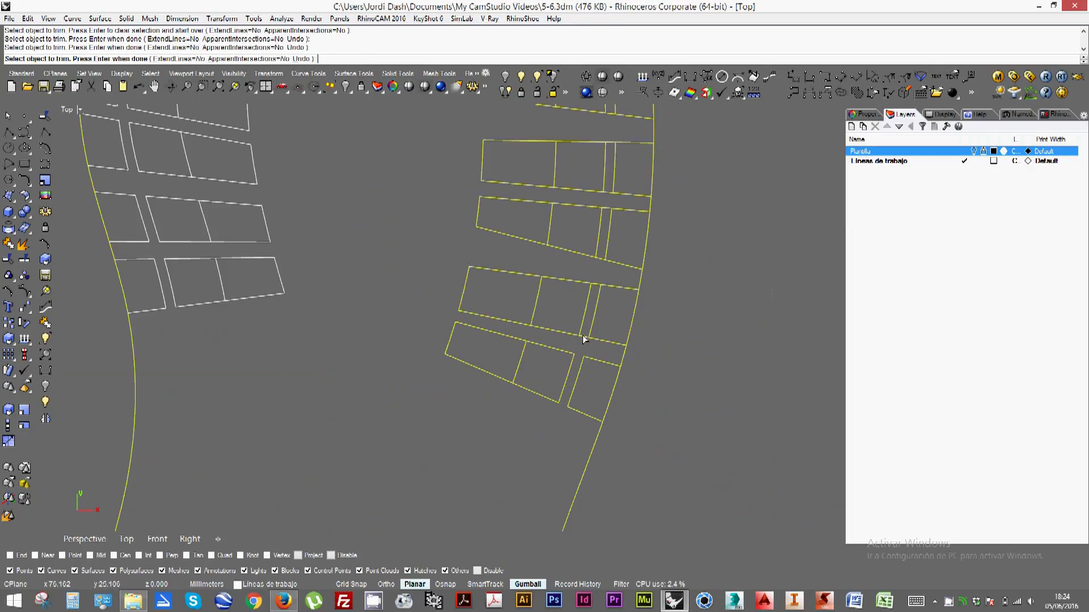
{"action": "key", "text": "ctrl+z"}
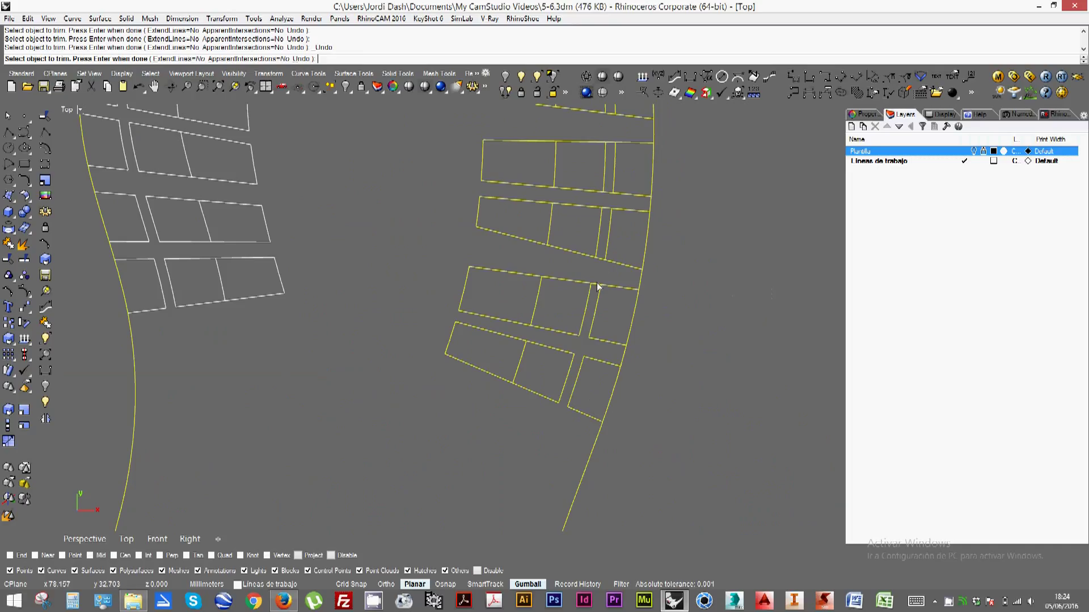
{"action": "left_click", "coordinate": [597, 287]}
{"action": "left_click", "coordinate": [600, 260]}
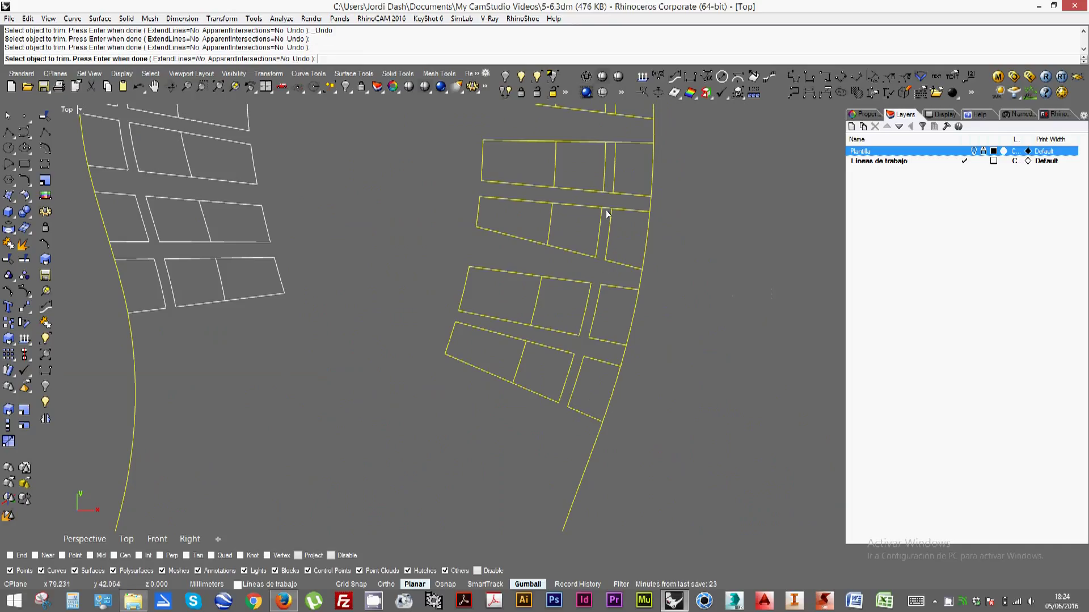
{"action": "left_click", "coordinate": [606, 208]}
Trim the bridging gap segments in the remaining rows farther up the right side and finish the trim
{"action": "right_click_drag", "start_coordinate": [610, 145], "coordinate": [608, 363]}
{"action": "left_click", "coordinate": [605, 334]}
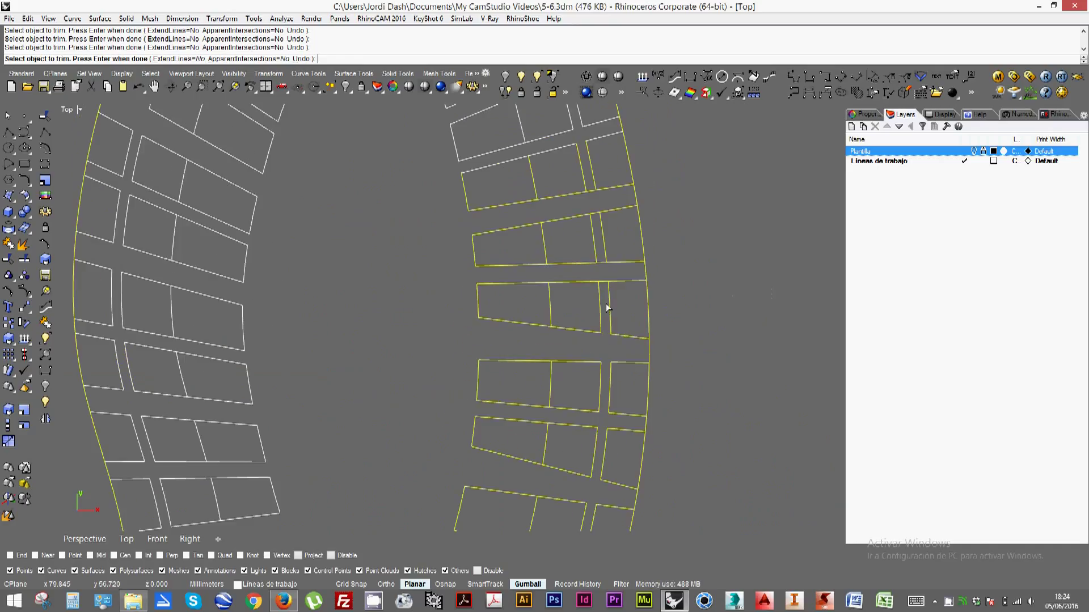
{"action": "left_click", "coordinate": [604, 283]}
{"action": "left_click", "coordinate": [601, 263]}
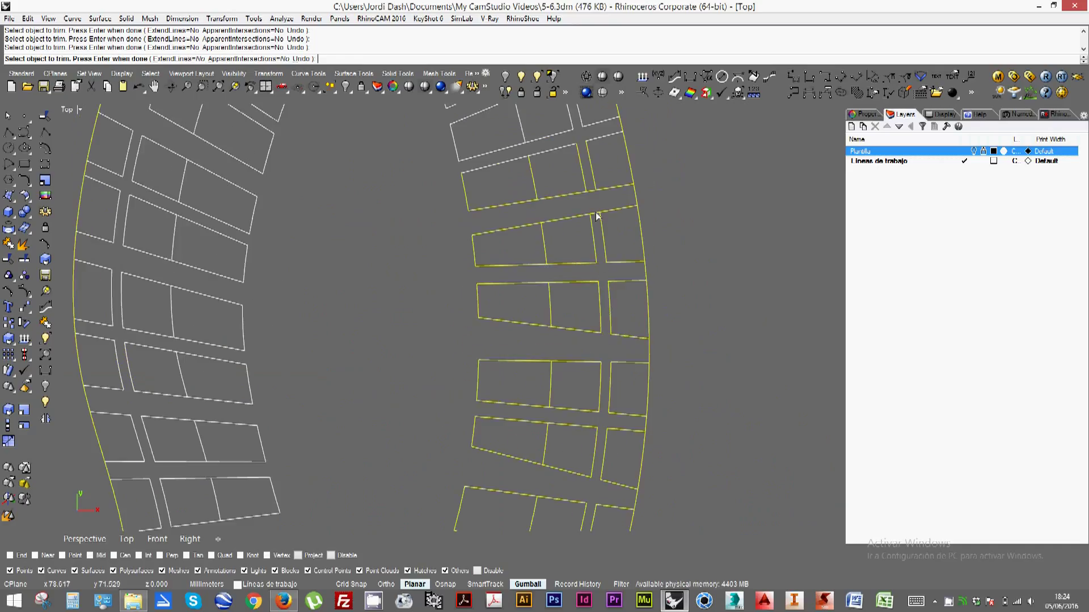
{"action": "left_click", "coordinate": [591, 196]}
{"action": "scroll", "coordinate": [601, 283], "scroll_direction": "down", "scroll_amount": 5}
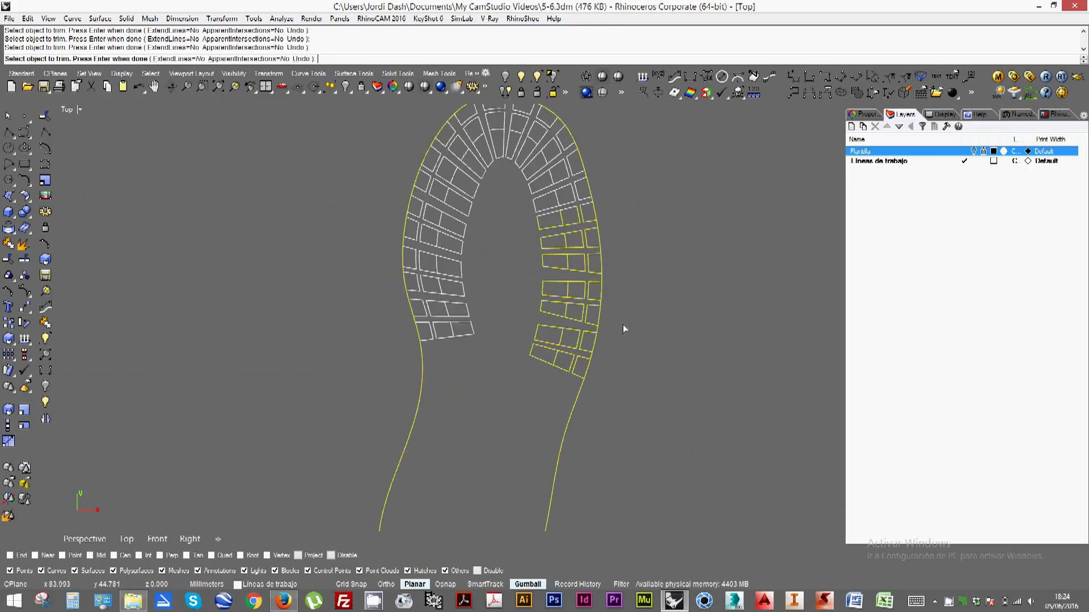
{"action": "key", "text": "Return"}
{"action": "key", "text": "Escape"}
{"action": "right_click_drag", "start_coordinate": [617, 282], "coordinate": [617, 292]}
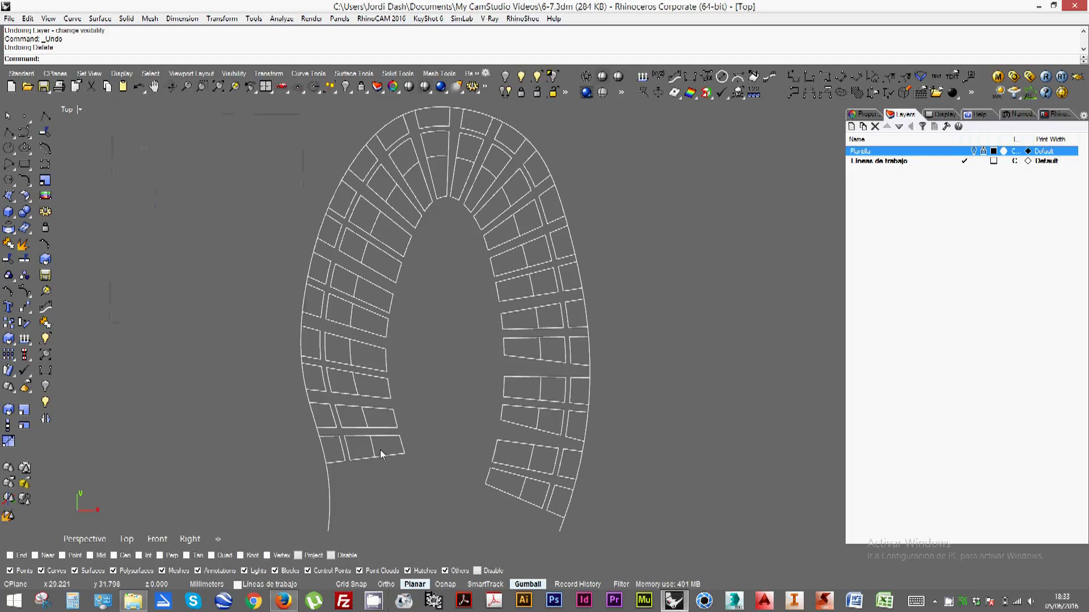
Show the Plantilla layer and delete the short middle dividing curves inside all the inner tread blocks around the forefoot
{"action": "left_click", "coordinate": [974, 151]}
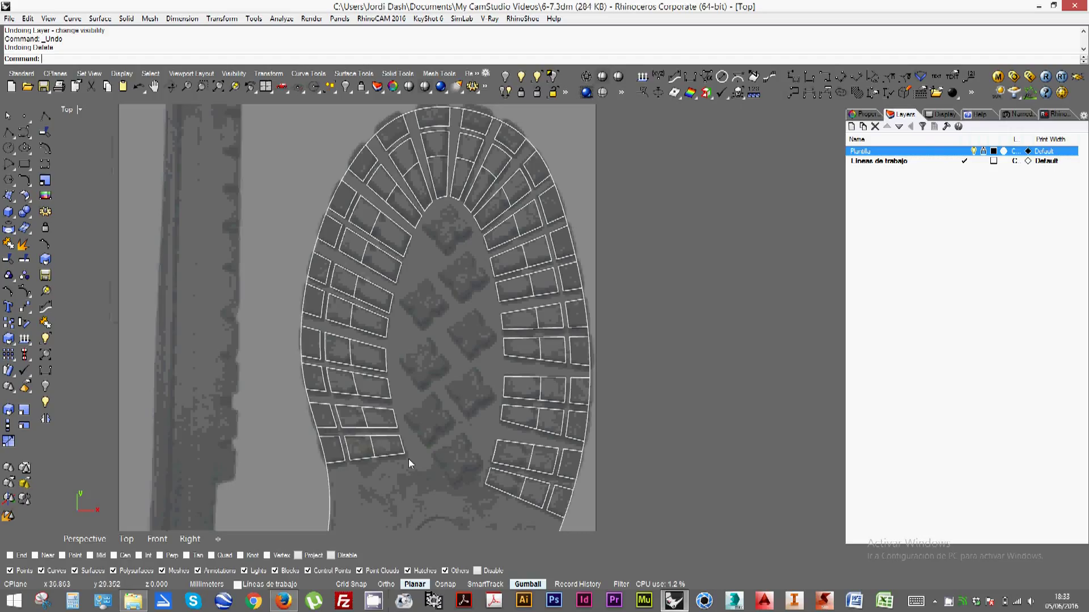
{"action": "left_click", "coordinate": [368, 429]}
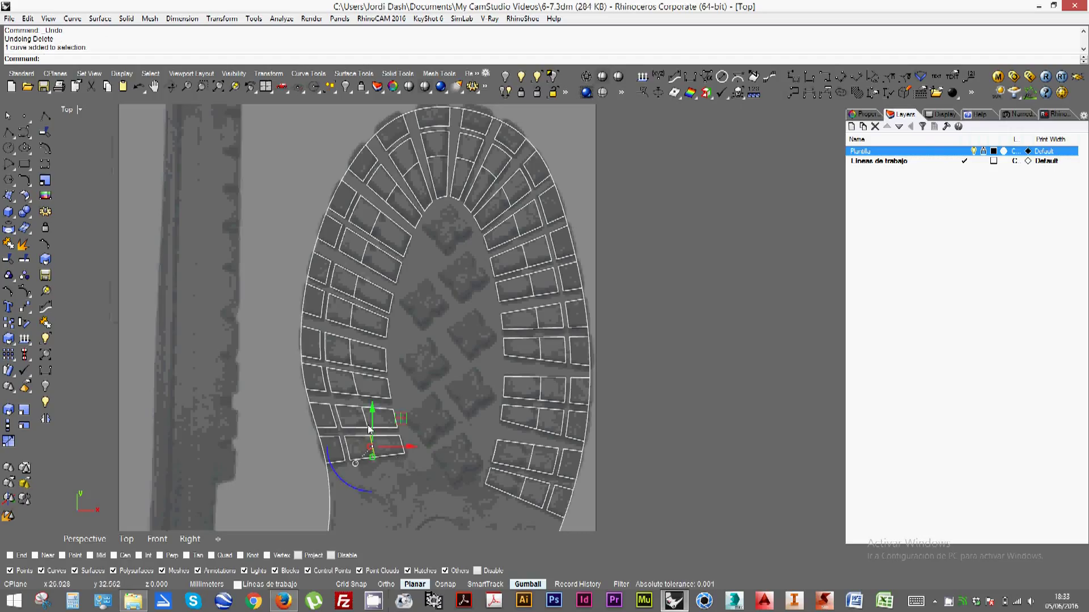
{"action": "left_click", "coordinate": [367, 449]}
{"action": "left_click", "coordinate": [370, 445]}
{"action": "left_click", "coordinate": [363, 400]}
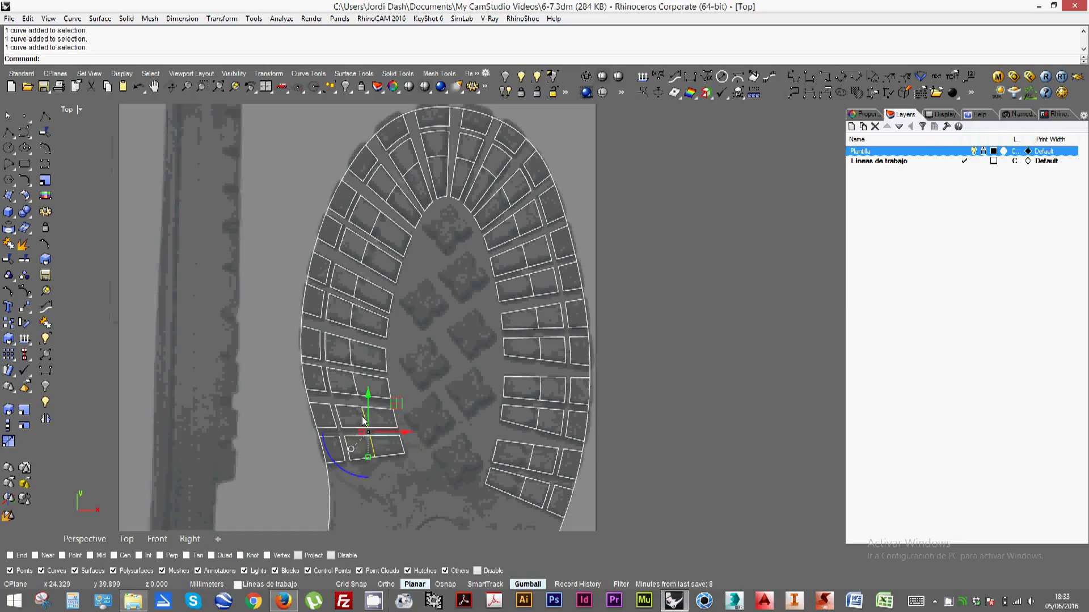
{"action": "left_click", "coordinate": [351, 352]}
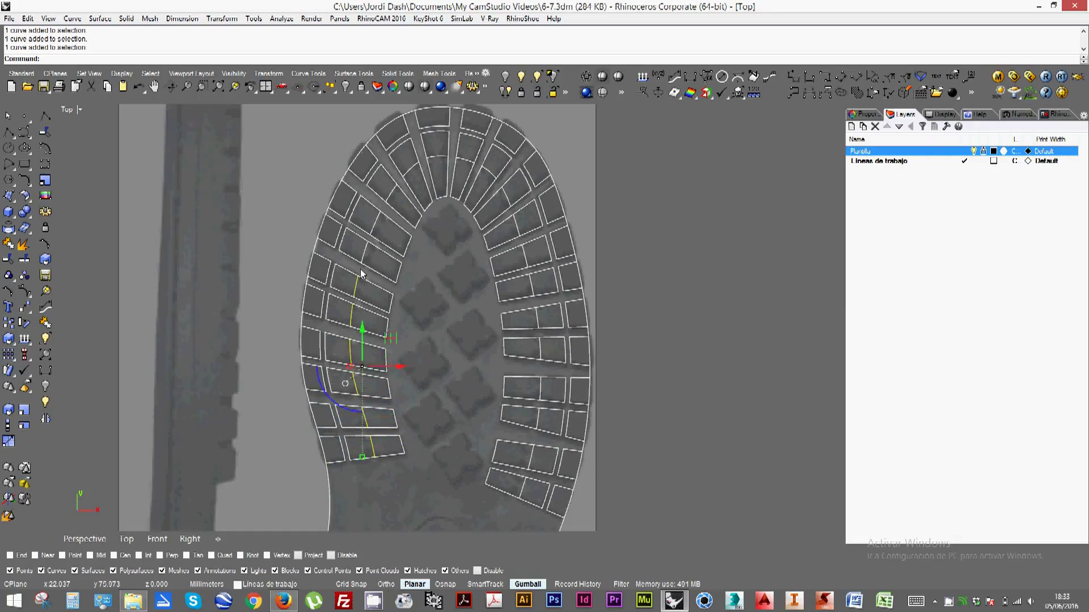
{"action": "left_click", "coordinate": [372, 236]}
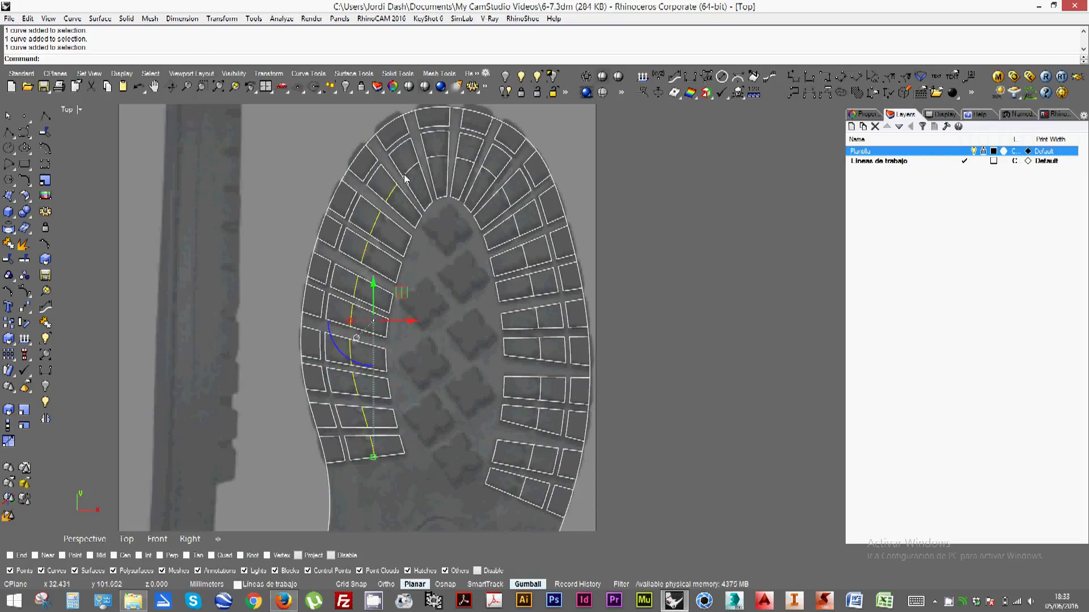
{"action": "left_click", "coordinate": [437, 157]}
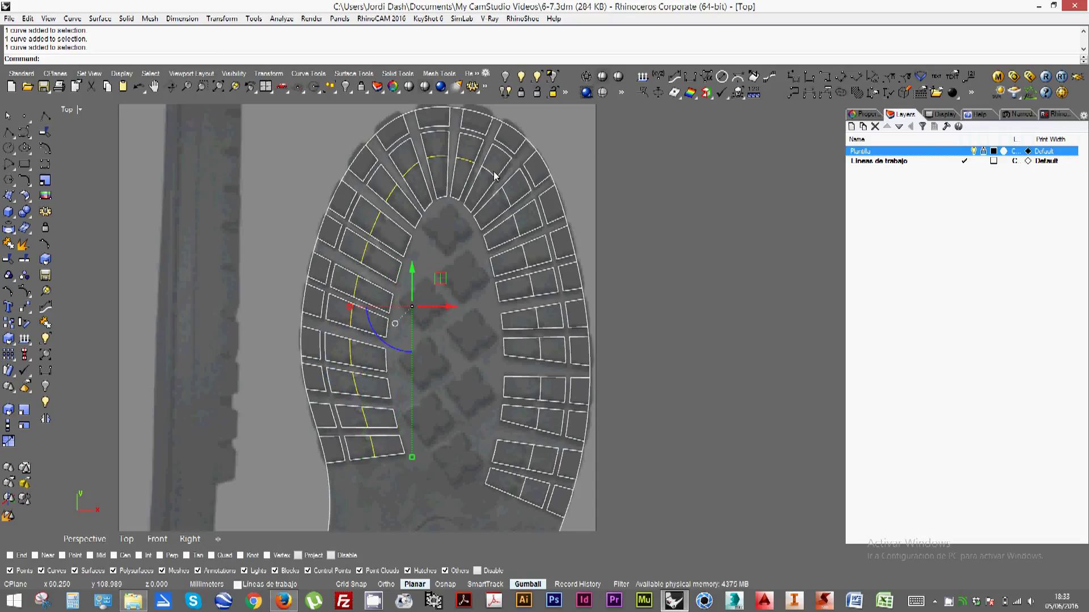
{"action": "left_click", "coordinate": [505, 196]}
{"action": "left_click", "coordinate": [515, 228]}
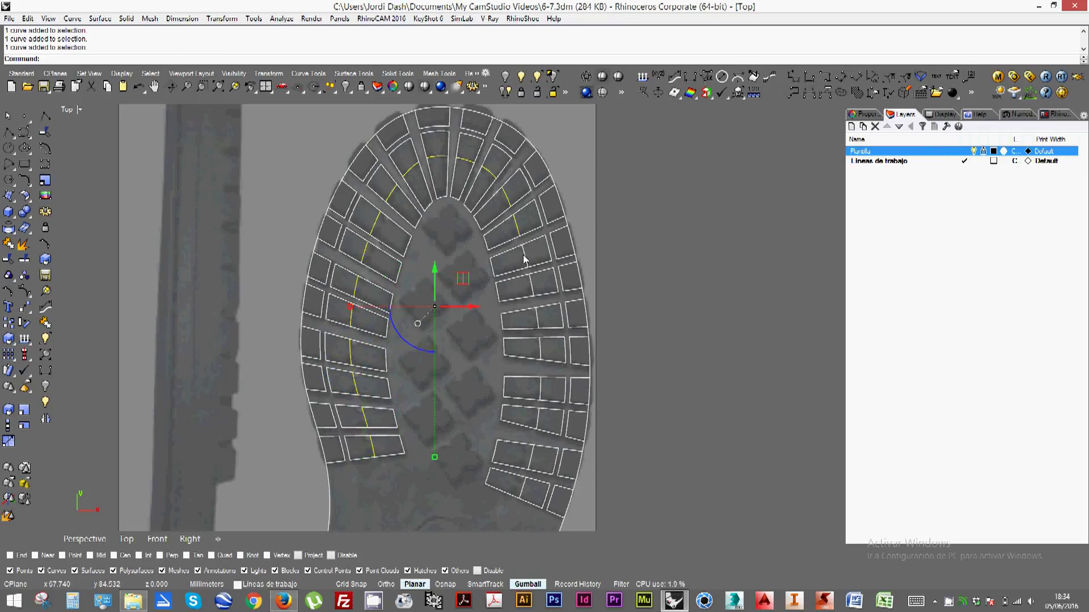
{"action": "left_click", "coordinate": [526, 266]}
{"action": "left_click", "coordinate": [530, 284]}
{"action": "left_click", "coordinate": [537, 321]}
{"action": "left_click", "coordinate": [539, 348]}
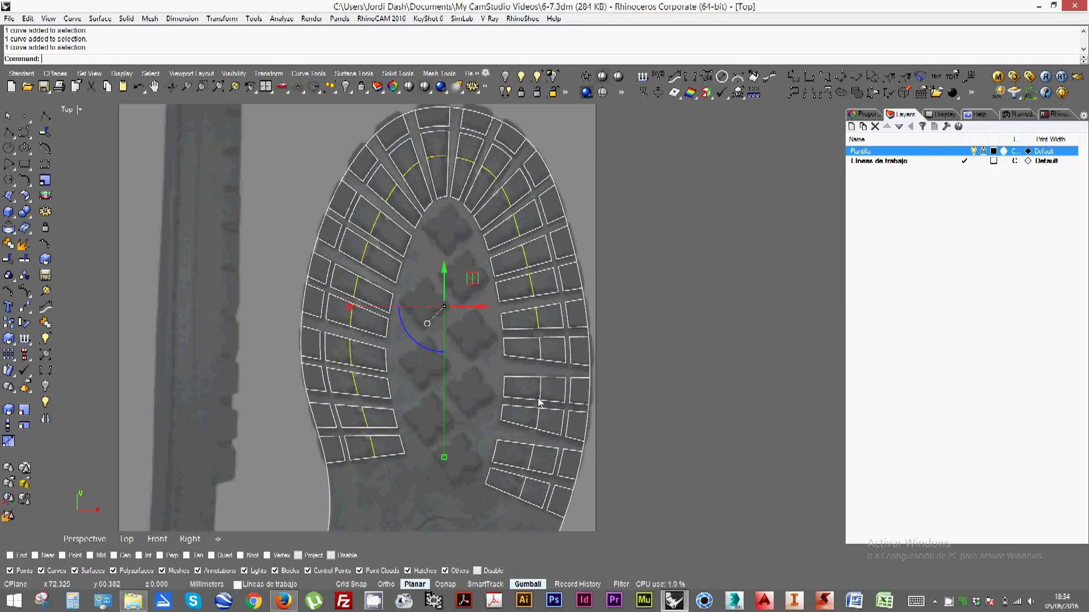
{"action": "left_click", "coordinate": [538, 403]}
{"action": "key", "text": "Return"}
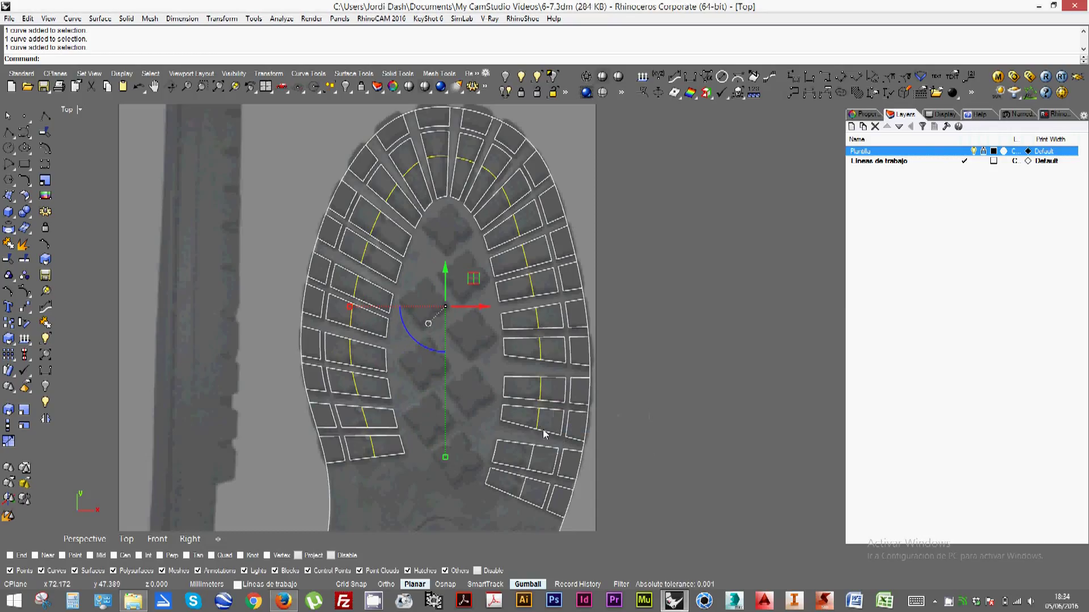
{"action": "left_click", "coordinate": [532, 457]}
{"action": "left_click", "coordinate": [524, 492]}
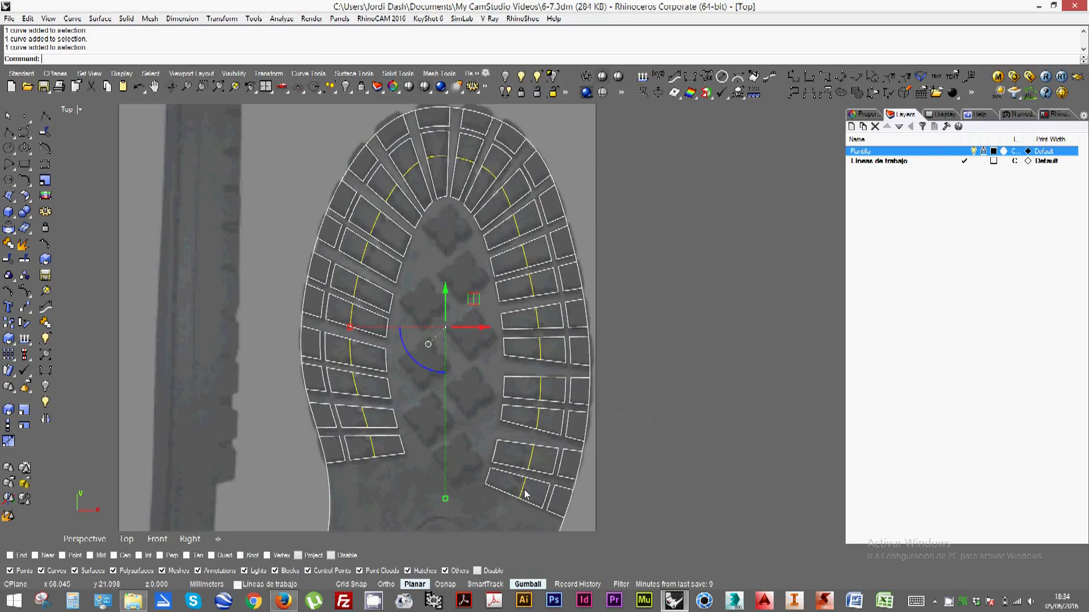
{"action": "key", "text": "Delete"}
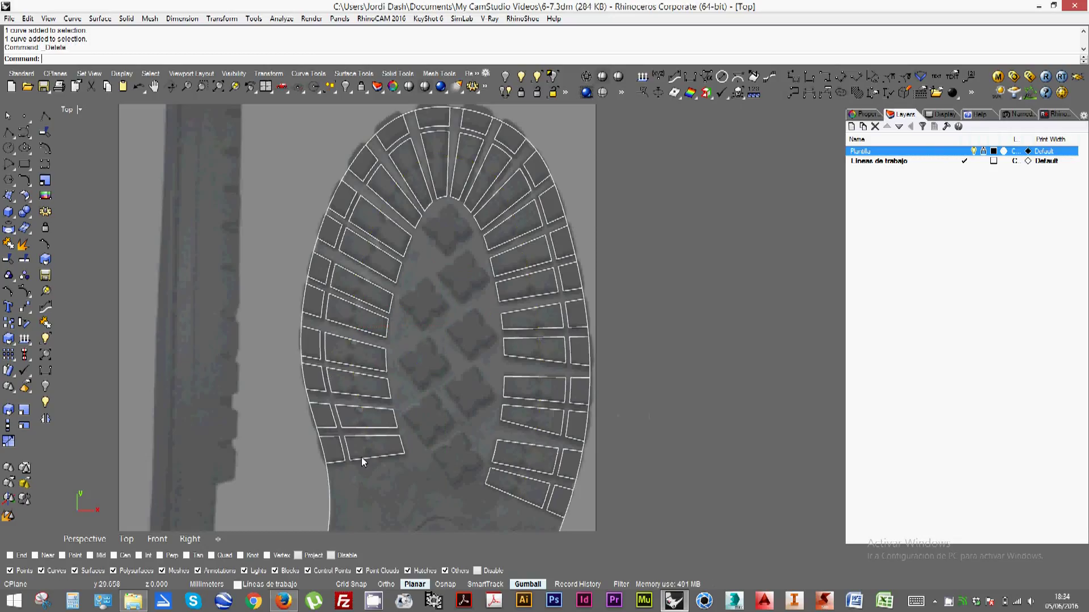
Enable the Near object snap and draw a small closed triangular polyline on the lower edge of the lowest left inner block
{"action": "scroll", "coordinate": [374, 435], "scroll_direction": "up", "scroll_amount": 2}
{"action": "scroll", "coordinate": [374, 435], "scroll_direction": "up", "scroll_amount": 4}
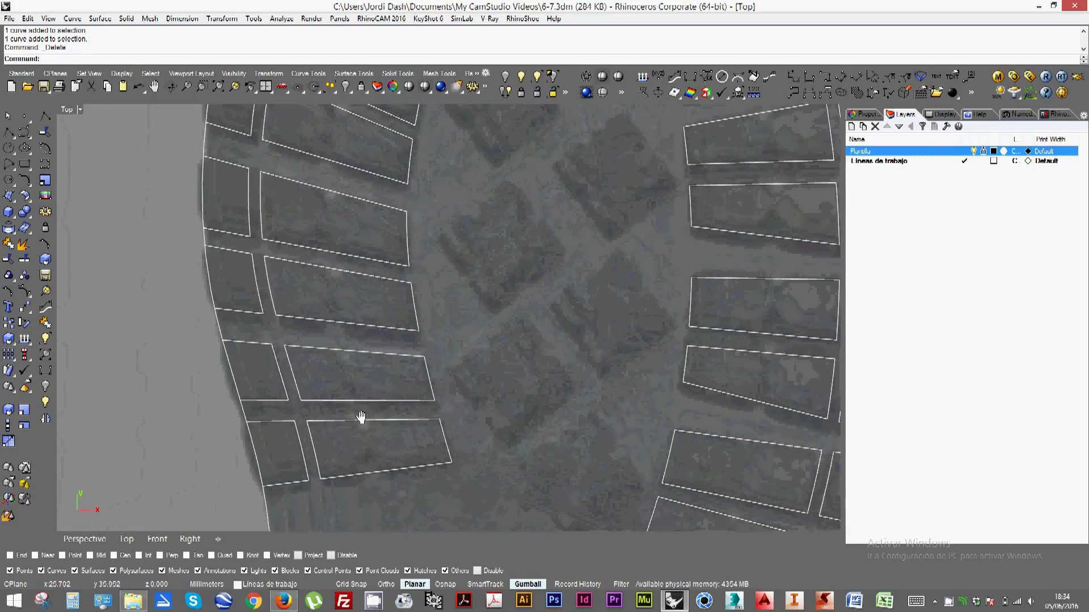
{"action": "left_click", "coordinate": [35, 556]}
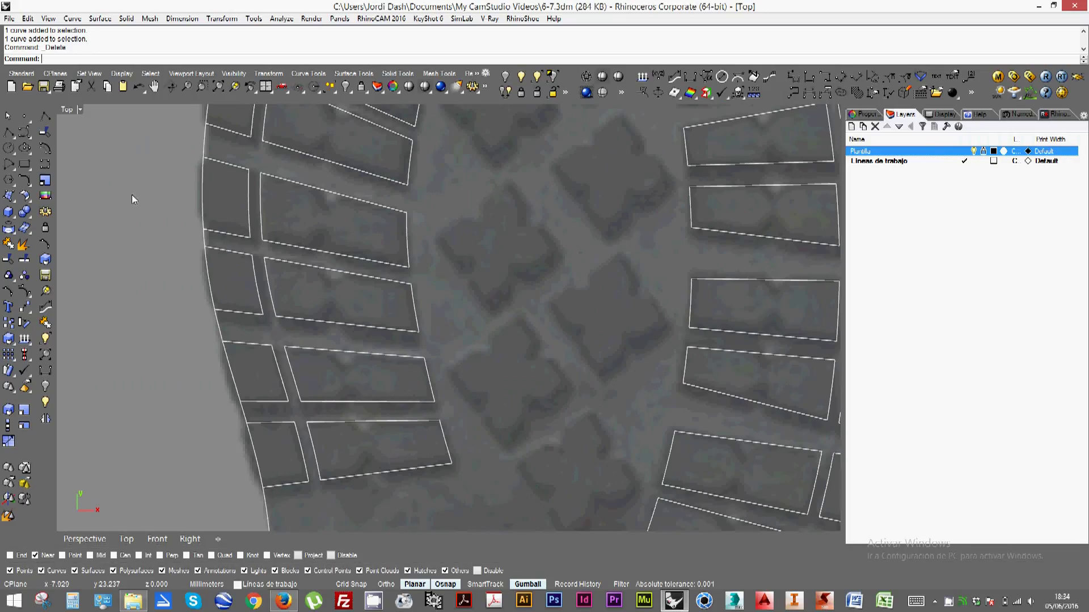
{"action": "left_click", "coordinate": [8, 132]}
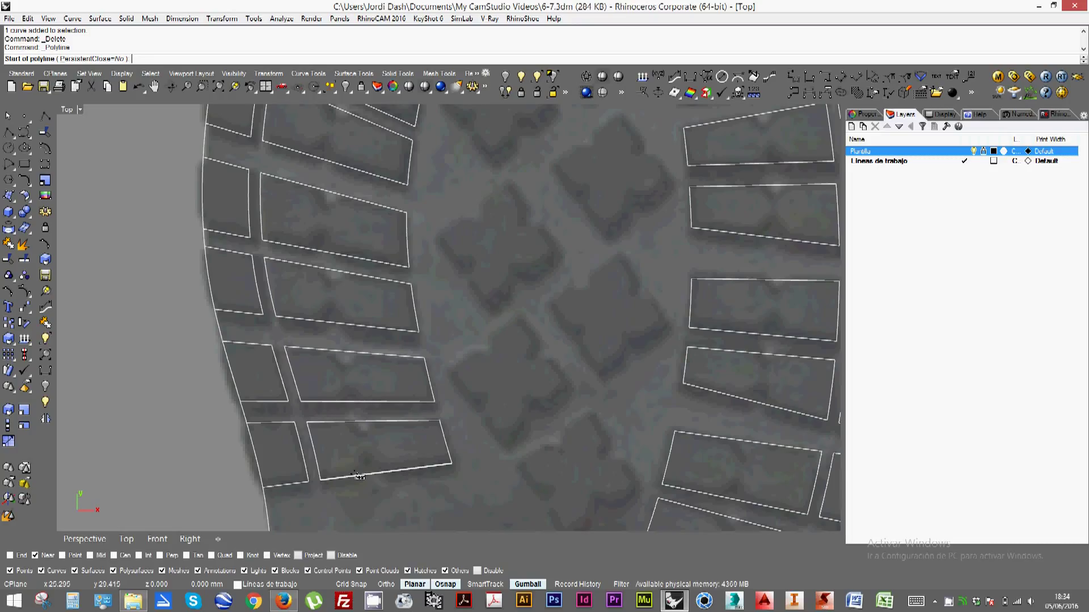
{"action": "left_click", "coordinate": [358, 476]}
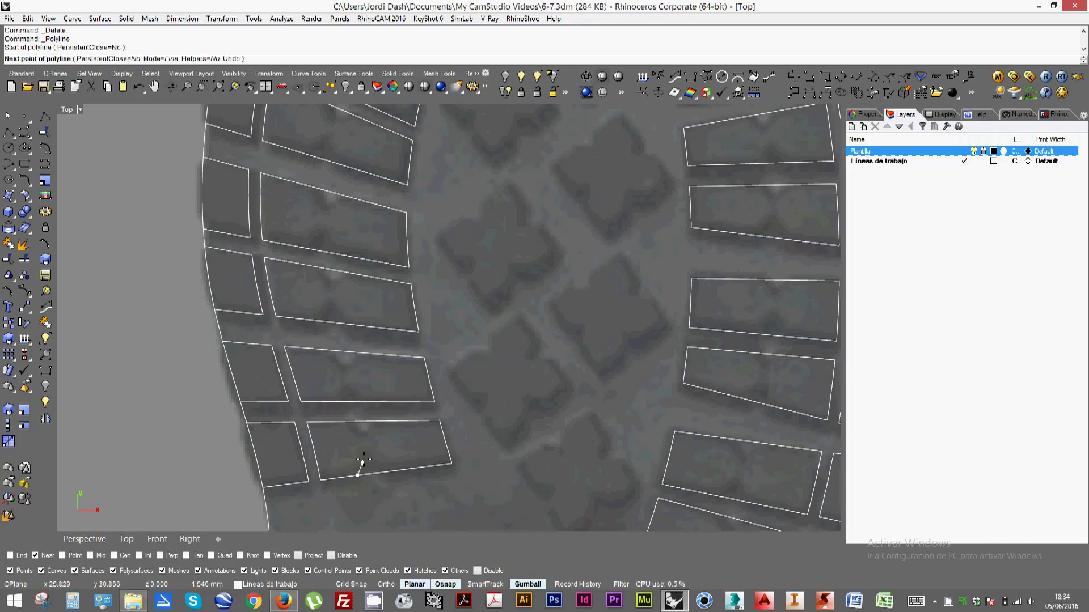
{"action": "left_click", "coordinate": [364, 457]}
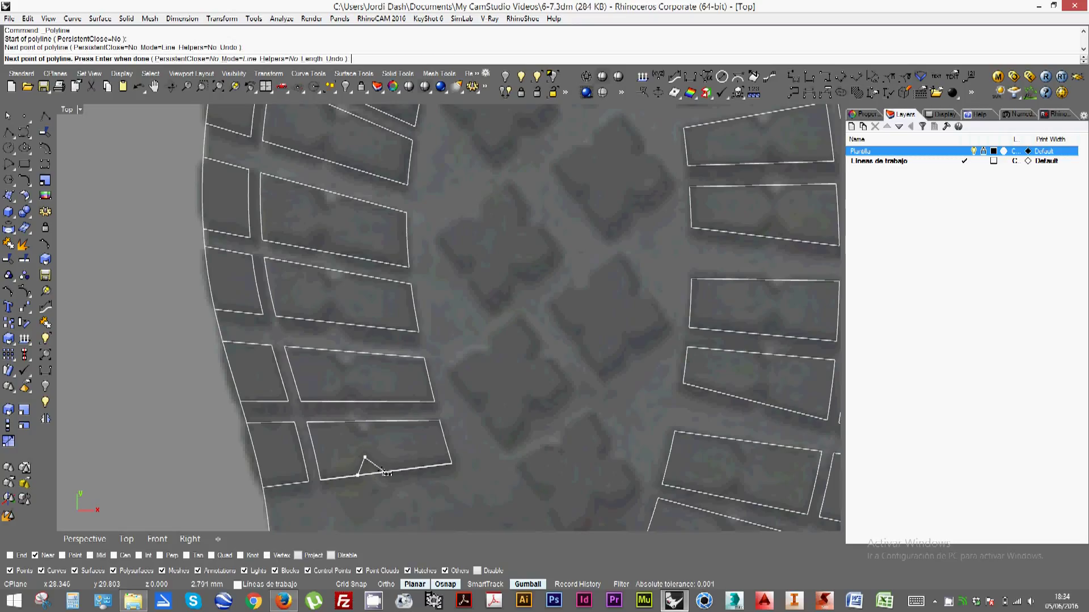
{"action": "left_click", "coordinate": [380, 471]}
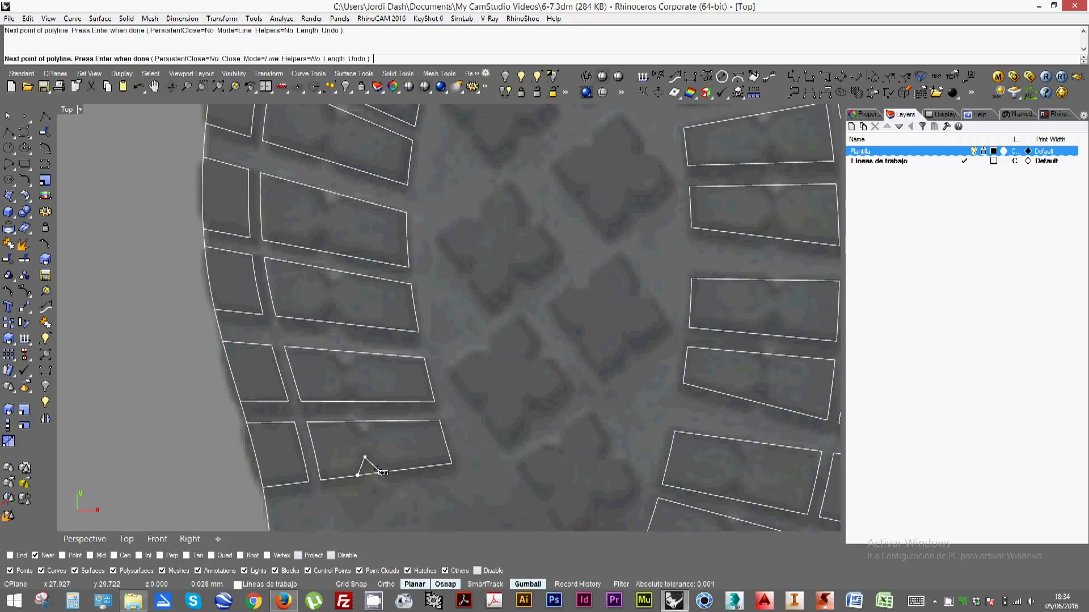
{"action": "left_click", "coordinate": [358, 476]}
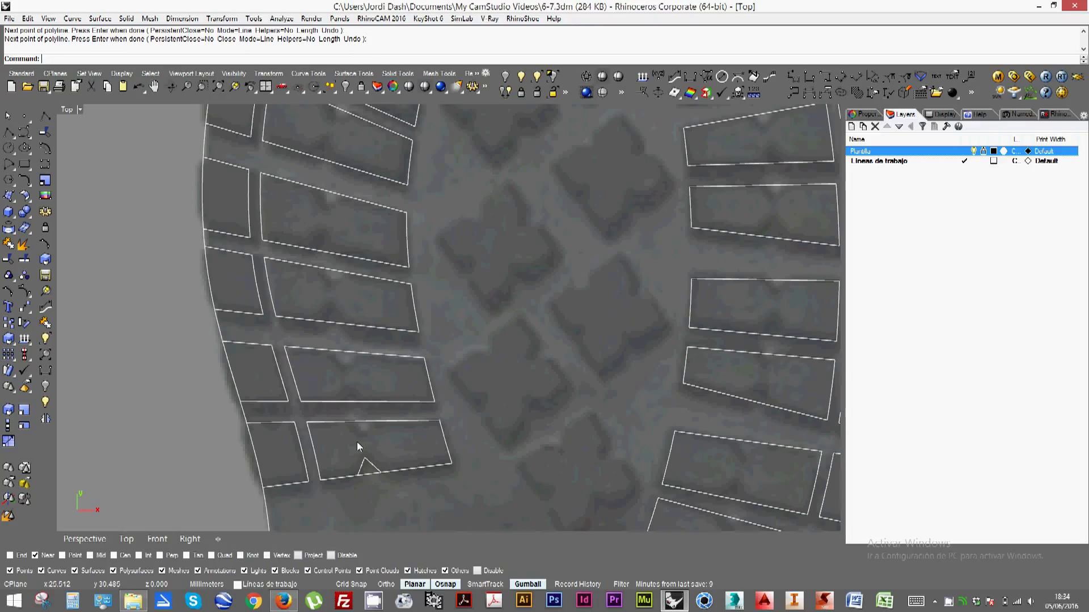
Draw an open V-shaped polyline crossing the upper edge of the lowest left inner block, pointing down into the block
{"action": "right_click", "coordinate": [347, 419]}
{"action": "key", "text": "alt"}
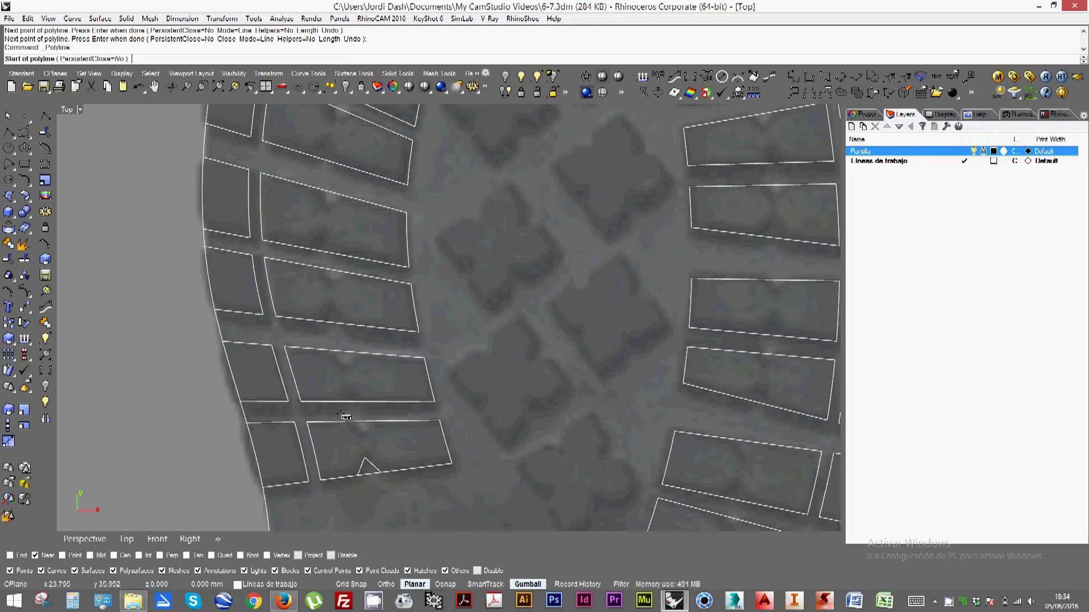
{"action": "left_click", "coordinate": [344, 416]}
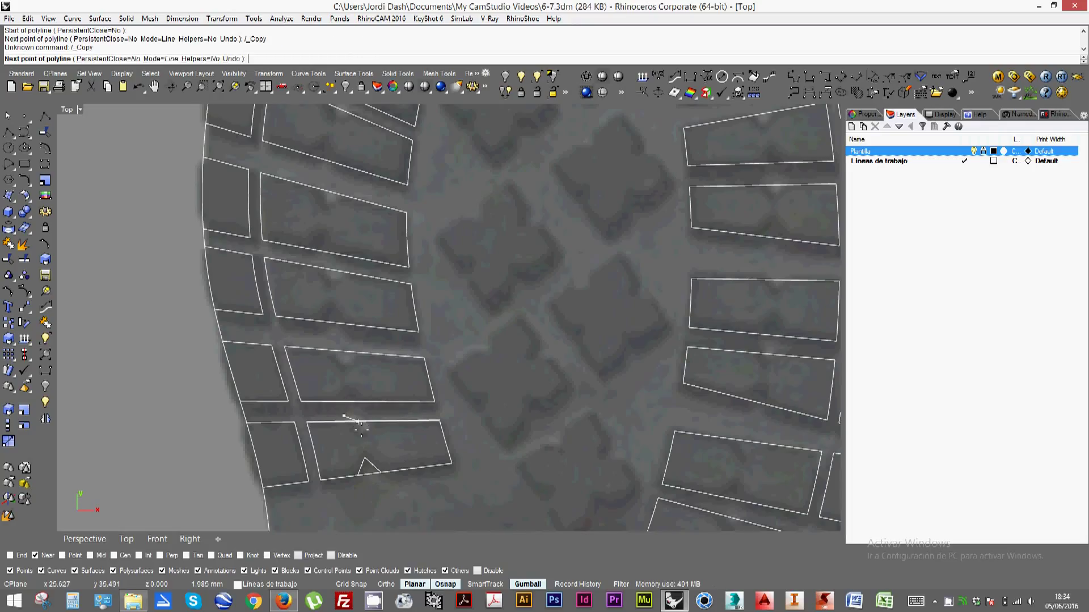
{"action": "left_click", "coordinate": [364, 437]}
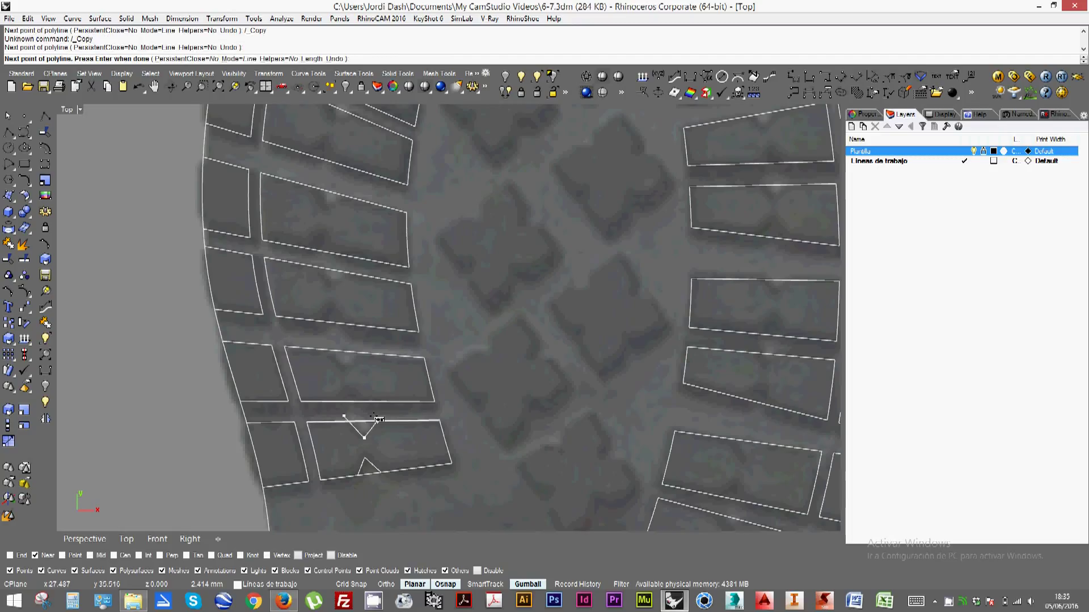
{"action": "key", "text": "alt"}
{"action": "left_click", "coordinate": [379, 414]}
{"action": "key", "text": "Return"}
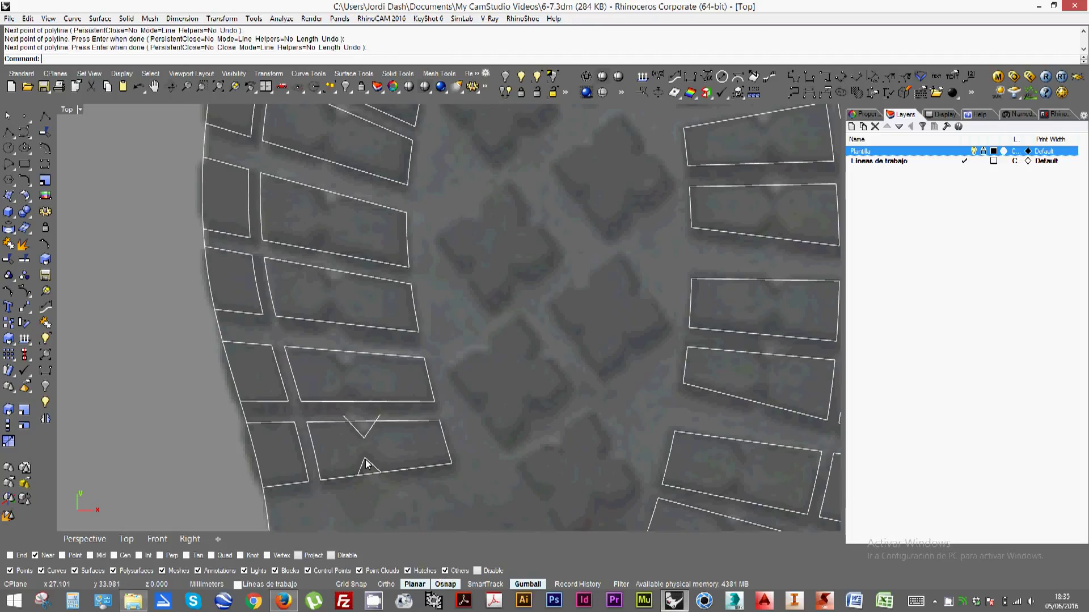
Trim the lower edge of the lowest left inner block where it crosses the base of the triangular notch
{"action": "scroll", "coordinate": [365, 453], "scroll_direction": "up", "scroll_amount": 1}
{"action": "scroll", "coordinate": [368, 448], "scroll_direction": "down", "scroll_amount": 1}
{"action": "left_click", "coordinate": [368, 464]}
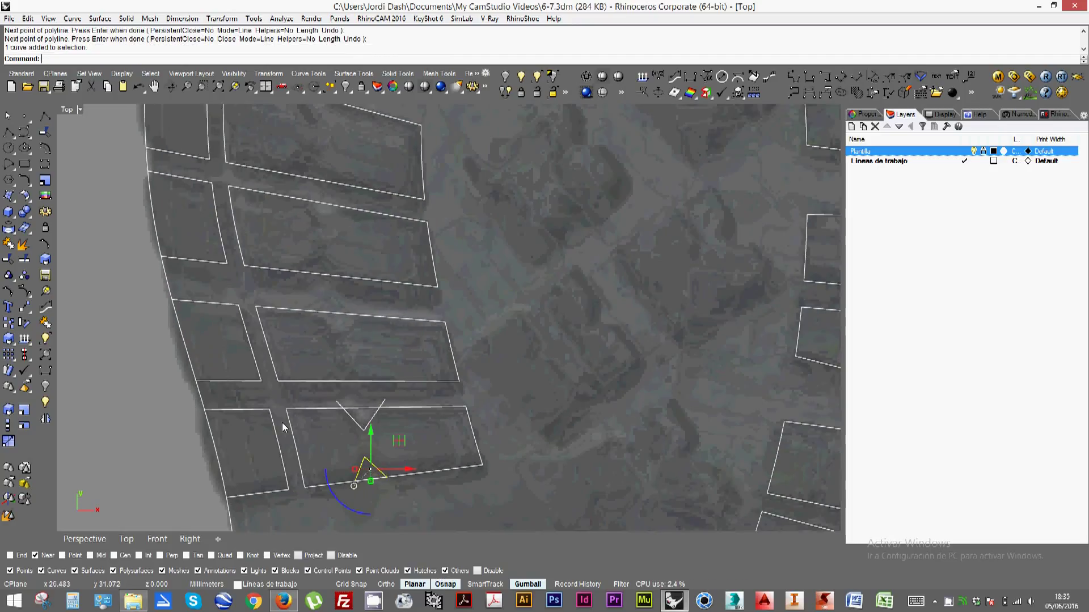
{"action": "left_click", "coordinate": [19, 256]}
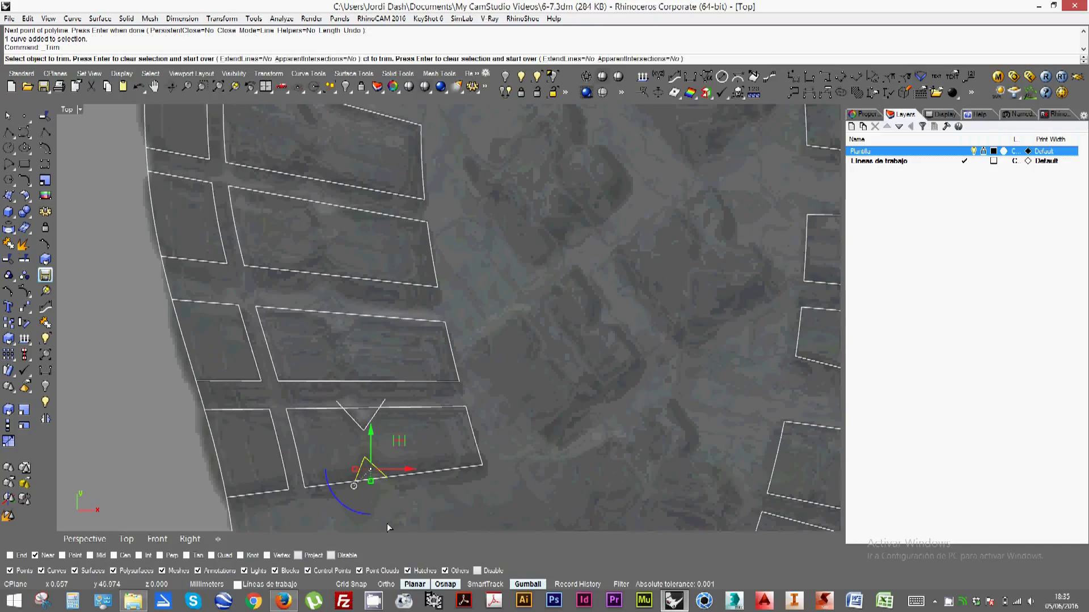
{"action": "left_click", "coordinate": [379, 477]}
{"action": "key", "text": "Return"}
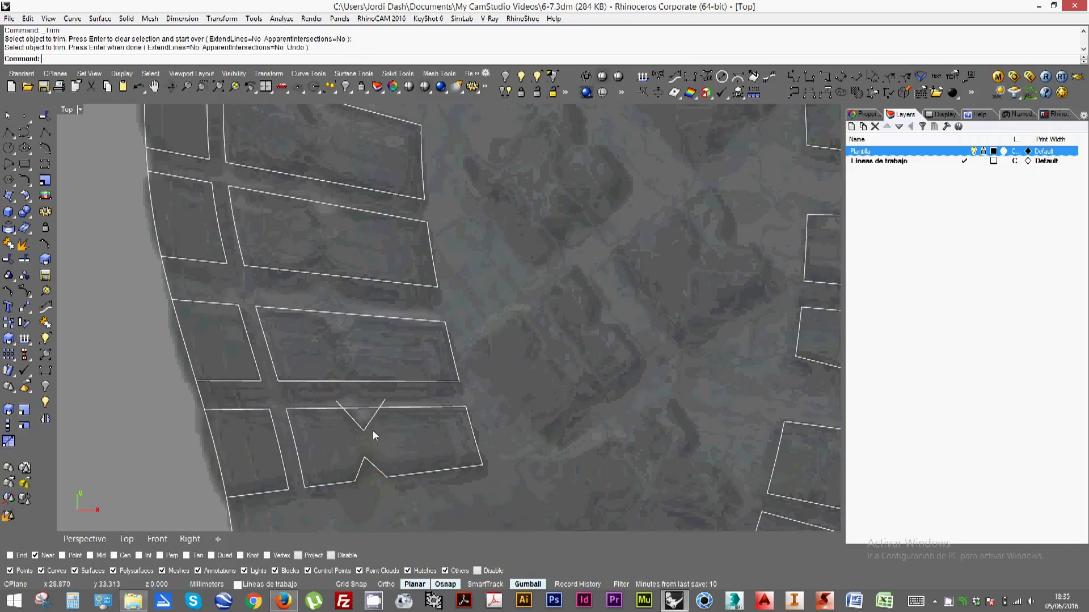
Trim the upper edge of the lowest left inner block between the V's arms, and trim the arm ends above it
{"action": "left_click", "coordinate": [325, 405]}
{"action": "key", "text": "Return"}
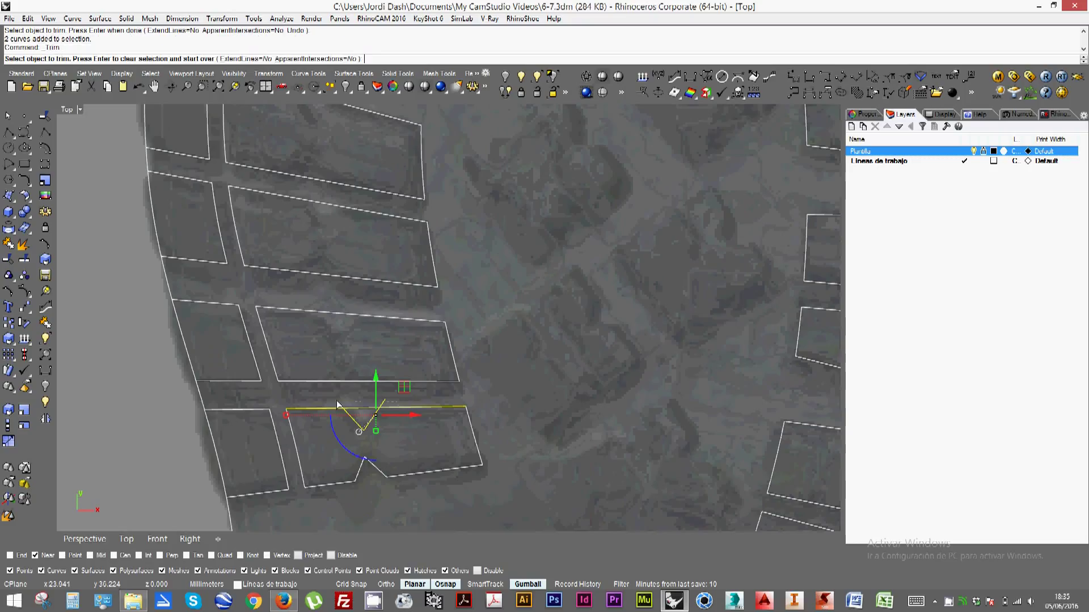
{"action": "left_click", "coordinate": [366, 408]}
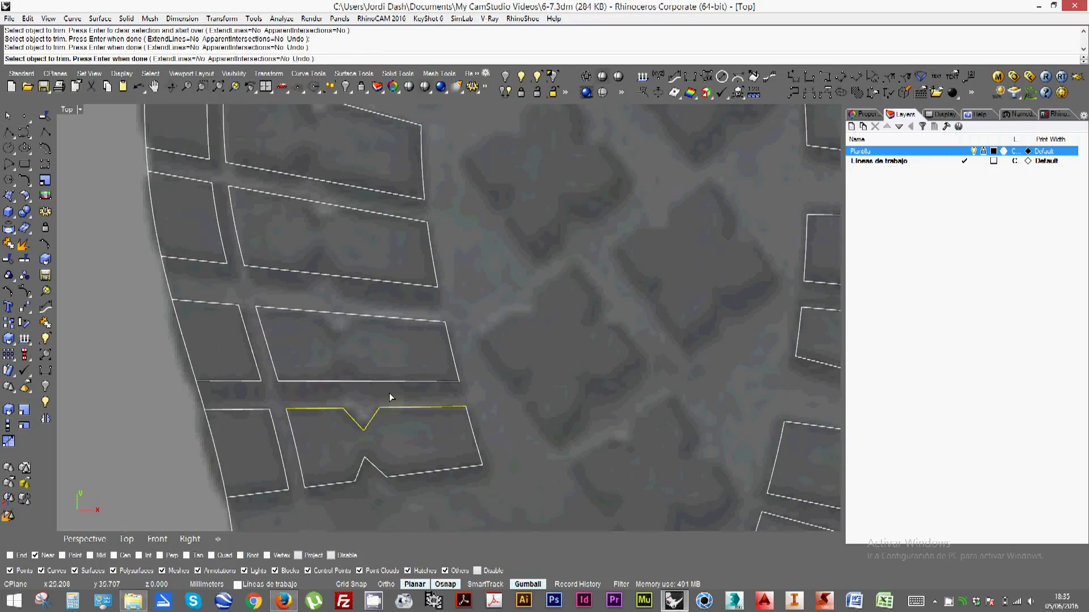
{"action": "key", "text": "Return"}
{"action": "key", "text": "Escape"}
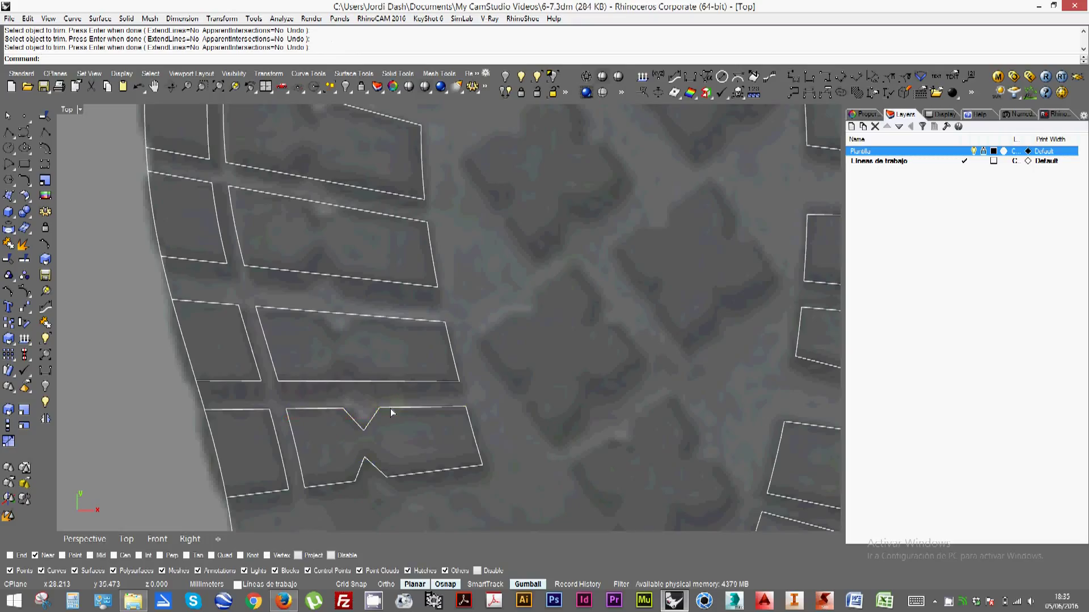
Draw an upward-pointing V-shaped polyline, right side about 2.6 mm, on the lower edge of the second left inner block from the bottom
{"action": "scroll", "coordinate": [404, 406], "scroll_direction": "down", "scroll_amount": 2}
{"action": "right_click_drag", "start_coordinate": [384, 414], "coordinate": [341, 440]}
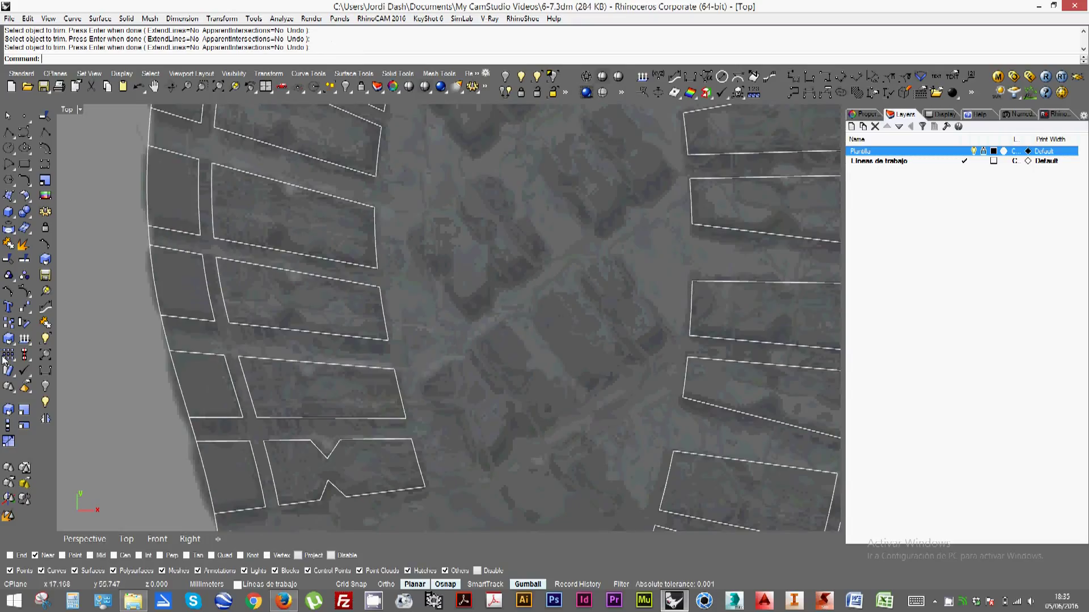
{"action": "left_click", "coordinate": [45, 148]}
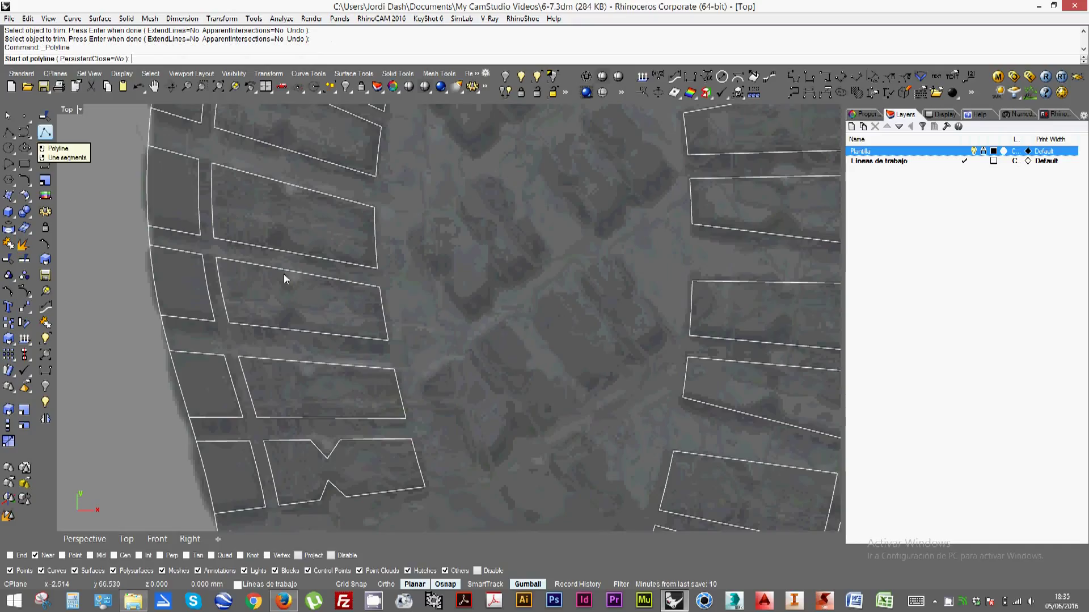
{"action": "left_click", "coordinate": [303, 418]}
{"action": "left_click", "coordinate": [311, 402]}
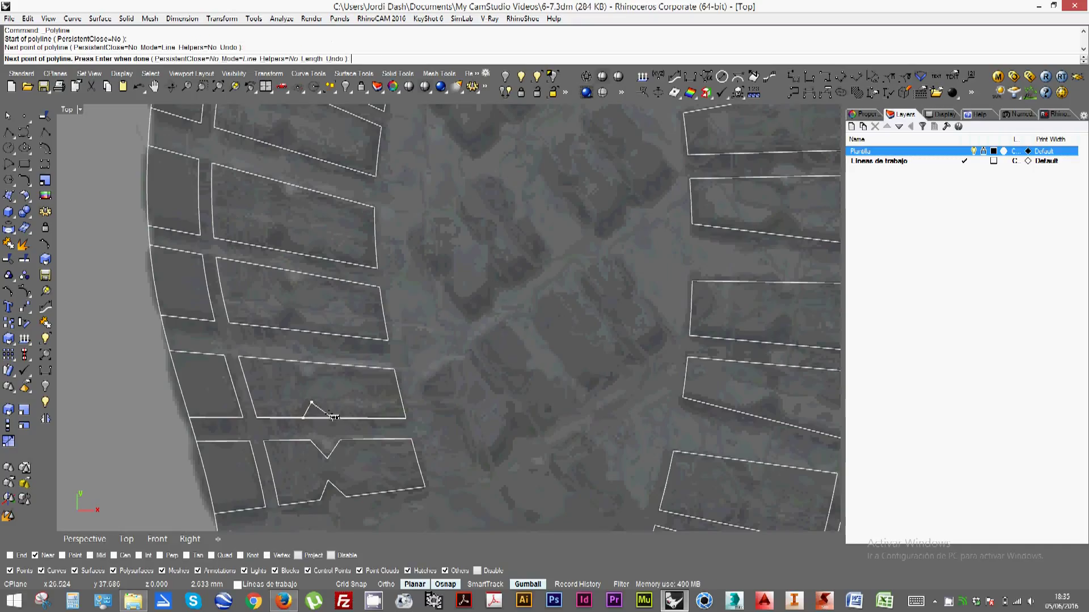
{"action": "left_click", "coordinate": [332, 417]}
{"action": "key", "text": "Return"}
Draw a downward-pointing V-shaped polyline, right side about 2.5 mm, on the upper edge of the second left inner block from the bottom
{"action": "key", "text": "Return"}
{"action": "left_click", "coordinate": [290, 361]}
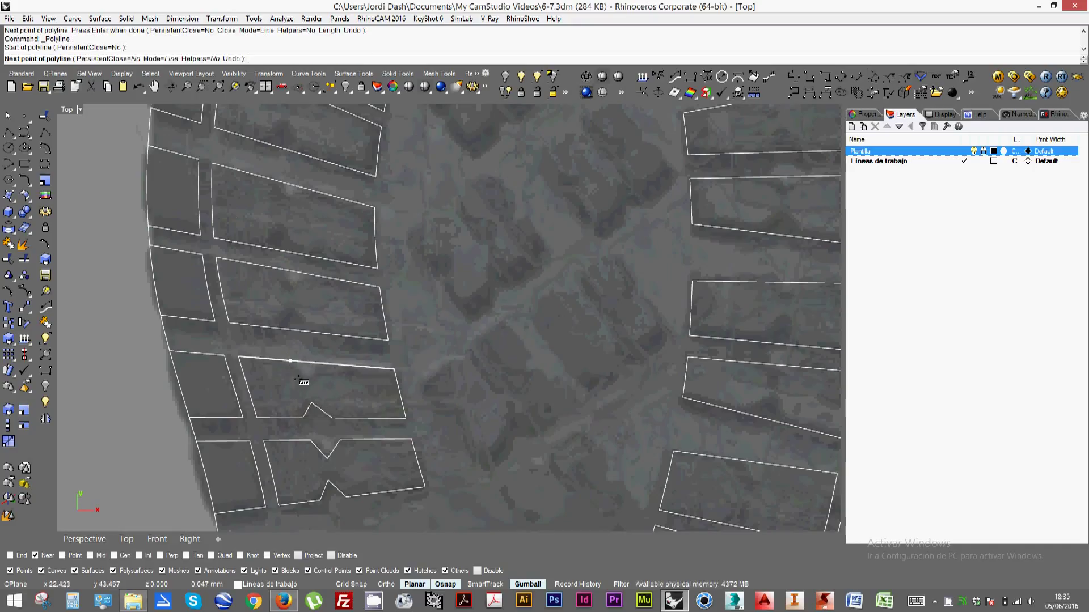
{"action": "left_click", "coordinate": [307, 382]}
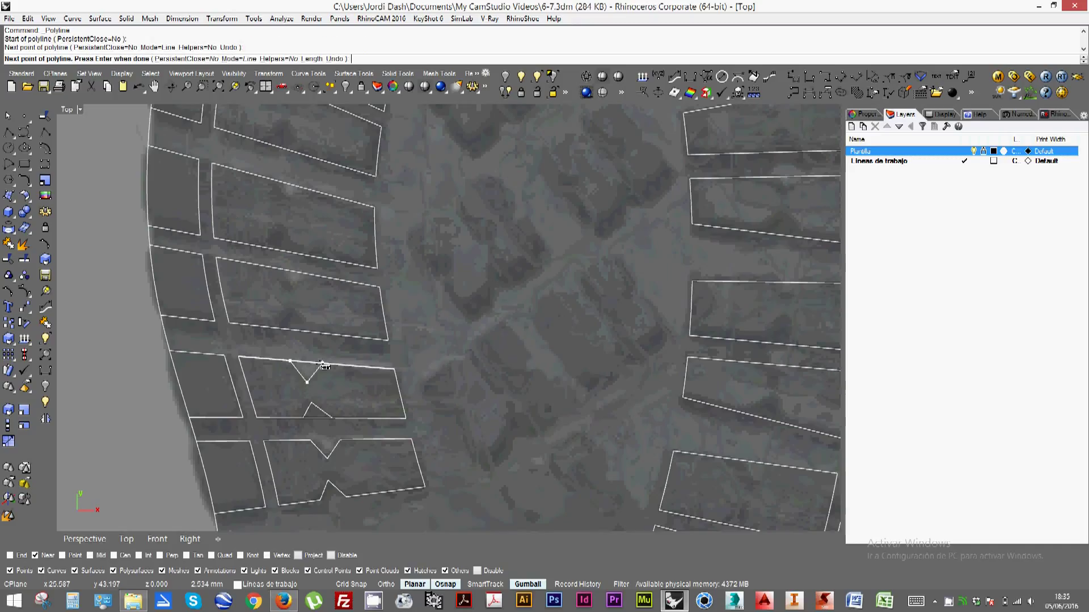
{"action": "left_click", "coordinate": [308, 361]}
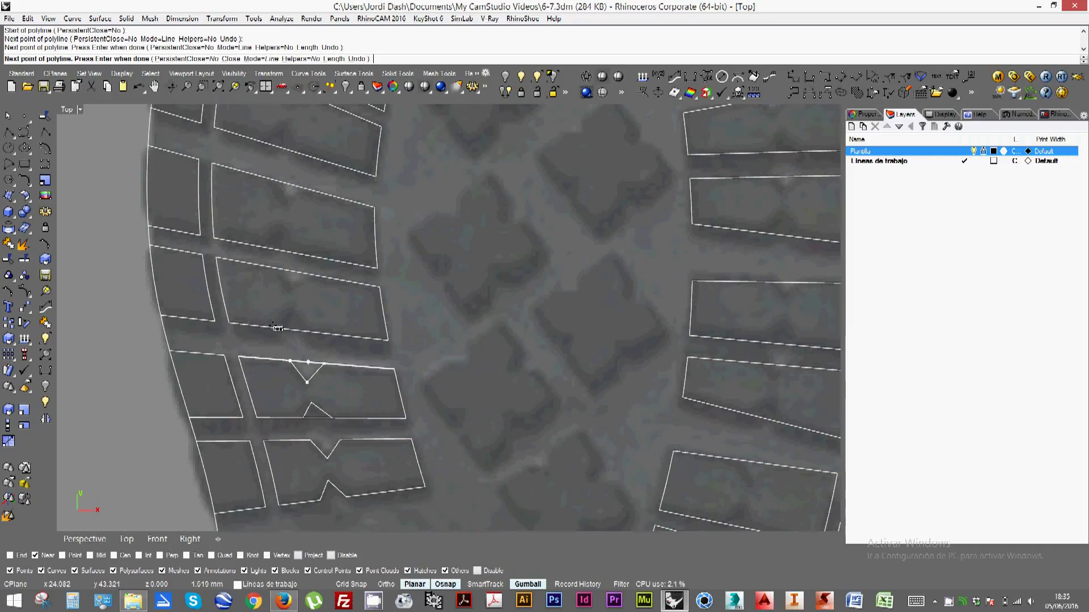
{"action": "key", "text": "Return"}
Draw an upward-pointing V-shaped polyline, right side about 2.6 mm, on the lower edge of the third left inner block from the bottom
{"action": "key", "text": "Return"}
{"action": "left_click", "coordinate": [275, 328]}
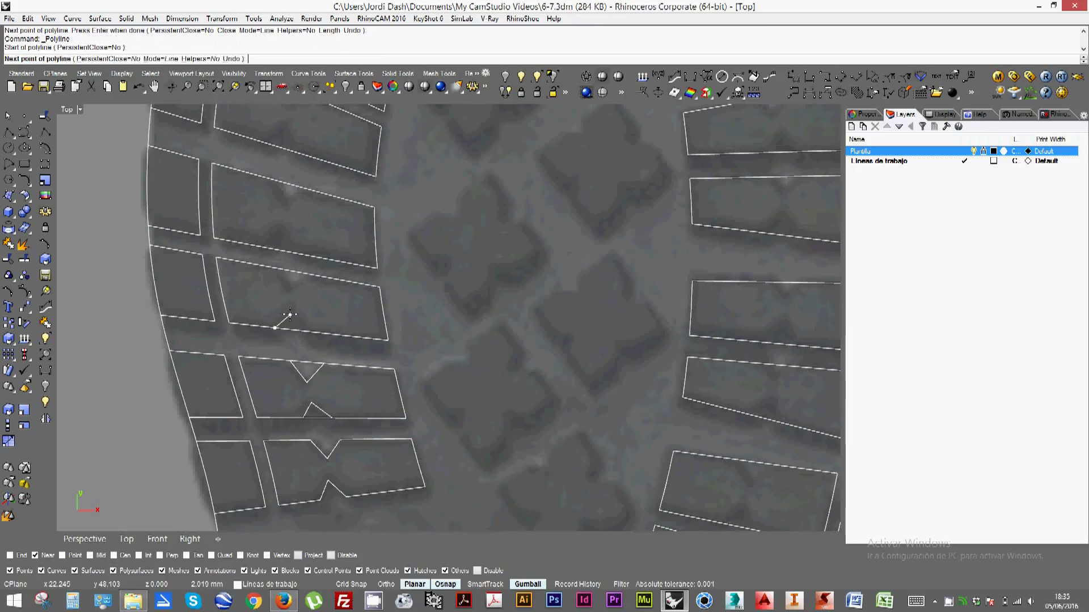
{"action": "left_click", "coordinate": [291, 312]}
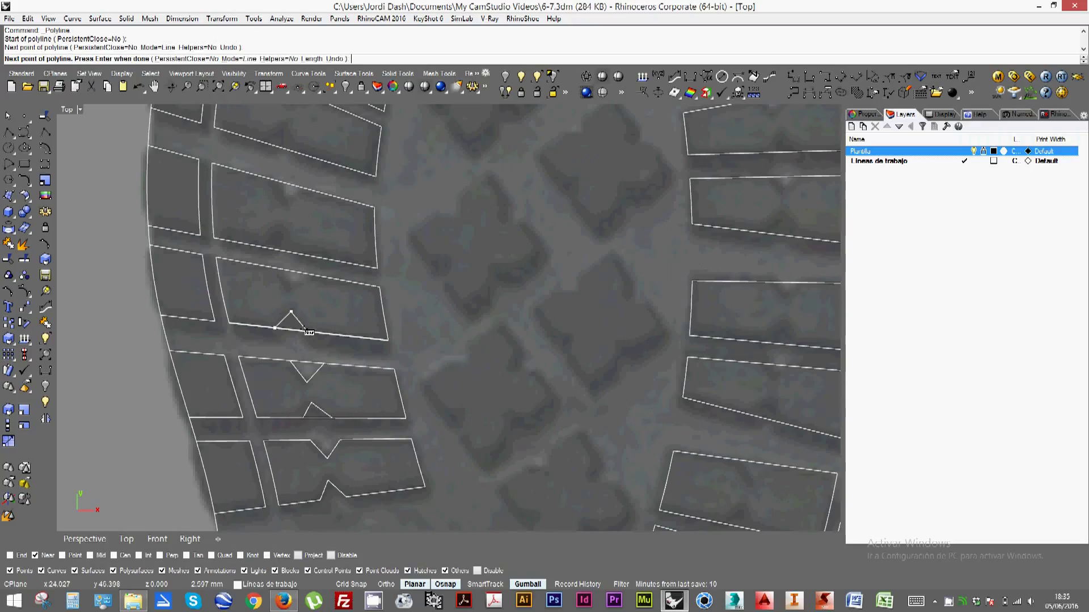
{"action": "left_click", "coordinate": [306, 331]}
{"action": "key", "text": "Return"}
Draw a downward-pointing V-shaped polyline on the upper edge of the third left inner block, following the notch in the reference image
{"action": "key", "text": "Return"}
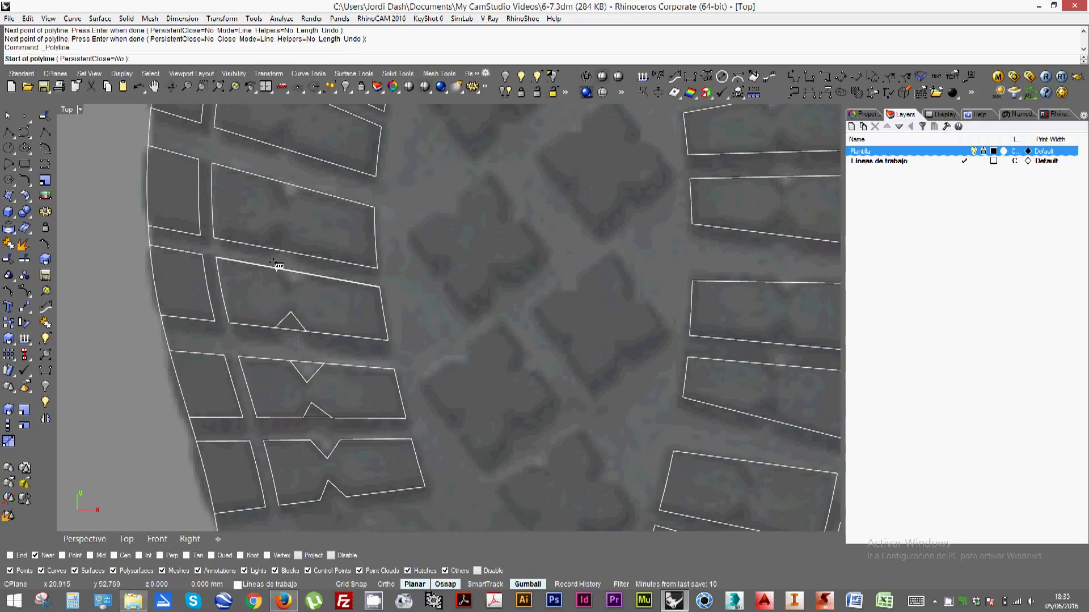
{"action": "left_click", "coordinate": [277, 268]}
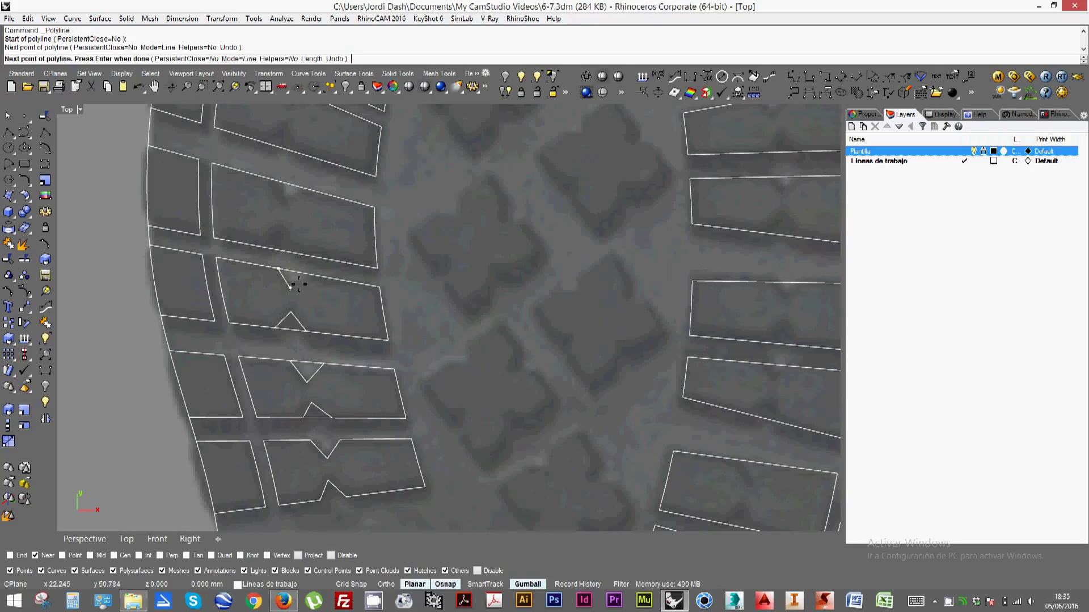
{"action": "left_click", "coordinate": [291, 287]}
{"action": "left_click", "coordinate": [309, 276]}
{"action": "key", "text": "Return"}
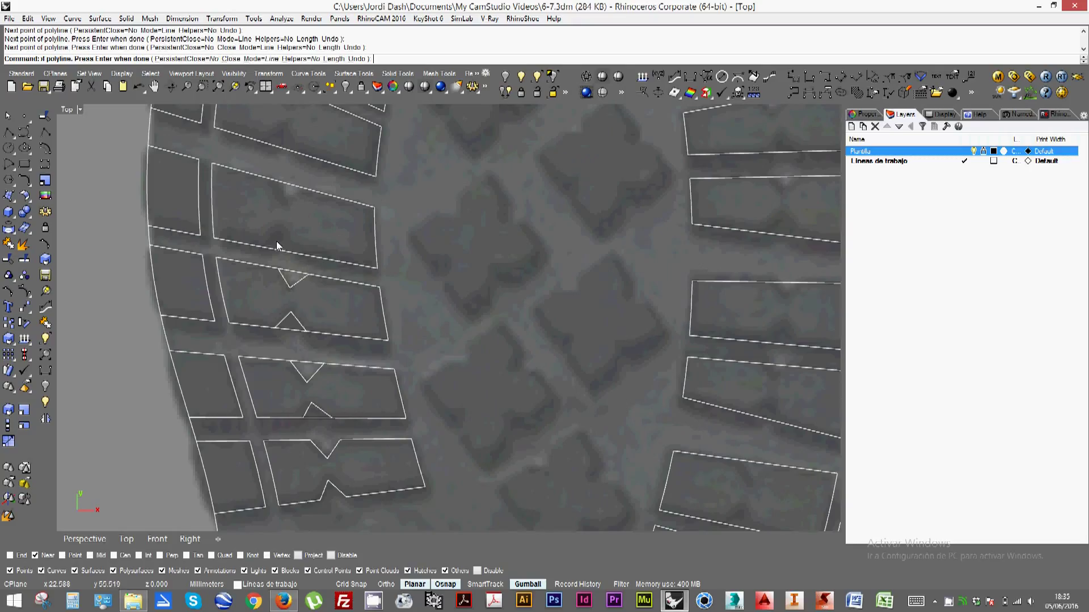
Draw an upward-pointing V-shaped polyline on the lower edge of the fourth left inner block from the bottom
{"action": "key", "text": "Return"}
{"action": "left_click", "coordinate": [266, 247]}
{"action": "left_click", "coordinate": [282, 230]}
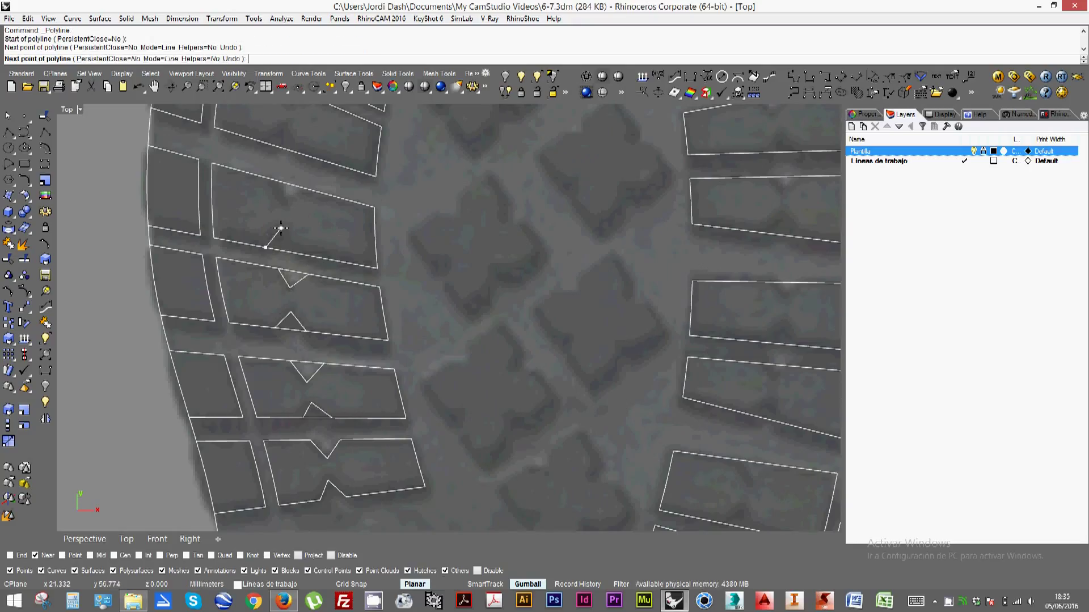
{"action": "left_click", "coordinate": [295, 253]}
{"action": "key", "text": "Return"}
Draw a downward-pointing V-shaped polyline, right side about 2.6 mm, on the upper edge of the fourth left inner block from the bottom
{"action": "key", "text": "Return"}
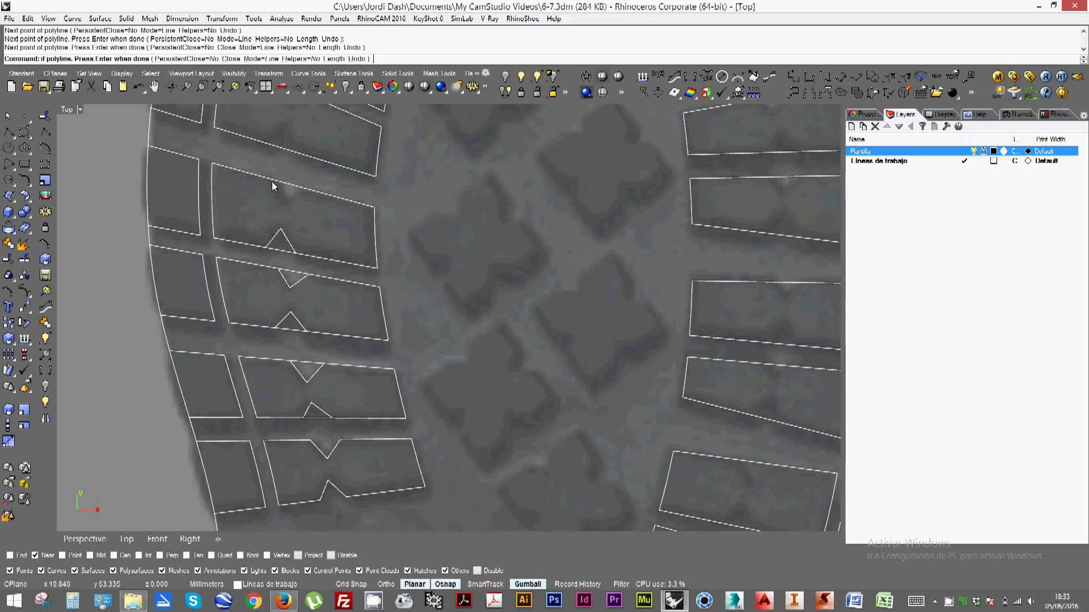
{"action": "left_click", "coordinate": [276, 181]}
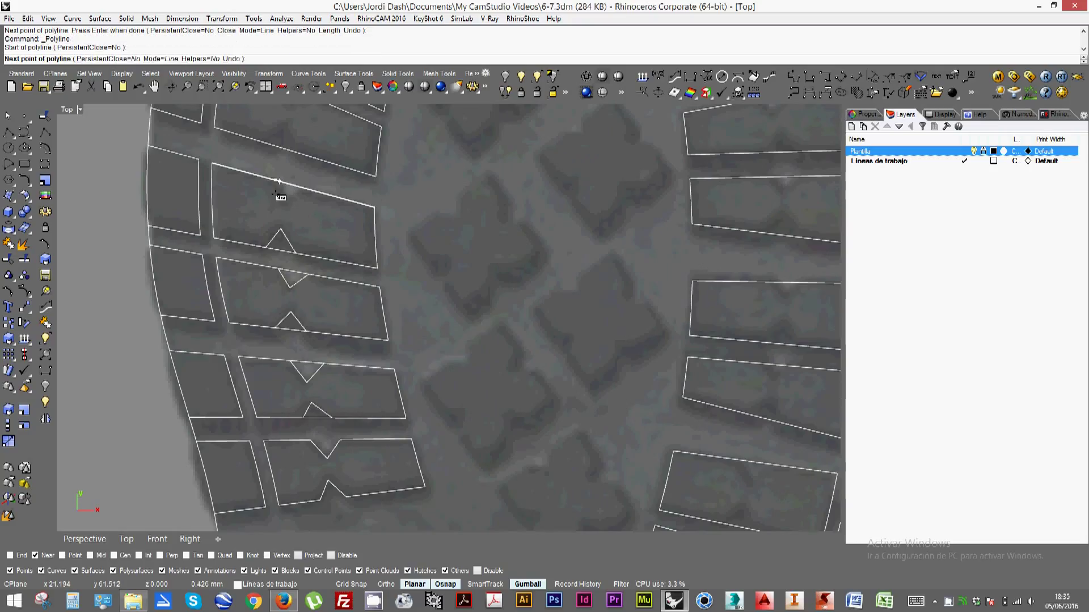
{"action": "left_click", "coordinate": [285, 203]}
{"action": "left_click", "coordinate": [303, 188]}
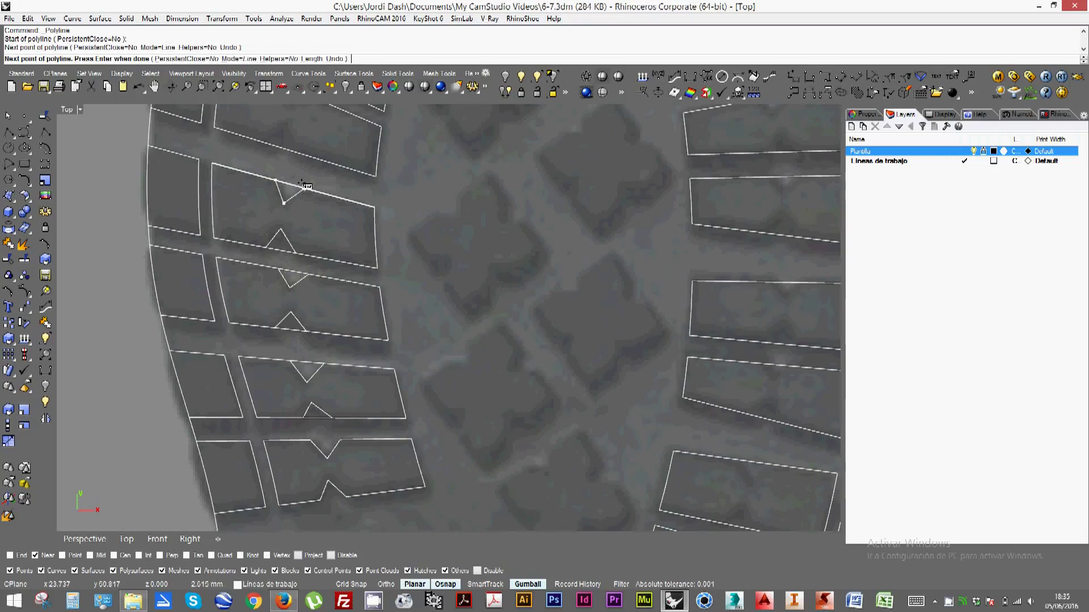
{"action": "key", "text": "Return"}
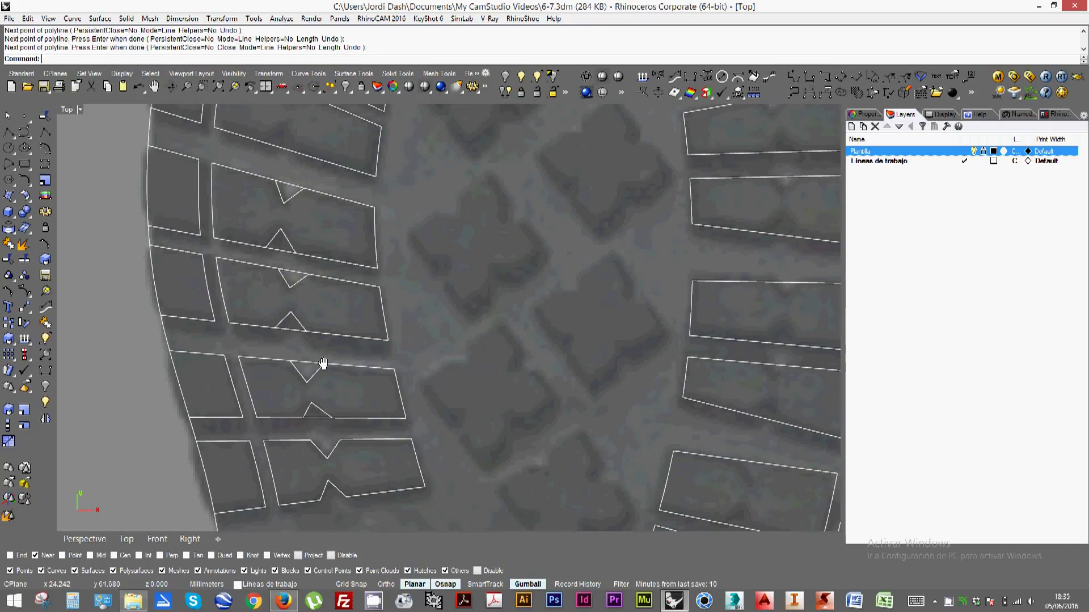
Draw an upward-pointing V-shaped polyline, left side about 2.4 mm, on the lower edge of the fifth left inner block from the bottom
{"action": "scroll", "coordinate": [312, 374], "scroll_direction": "up", "scroll_amount": 2}
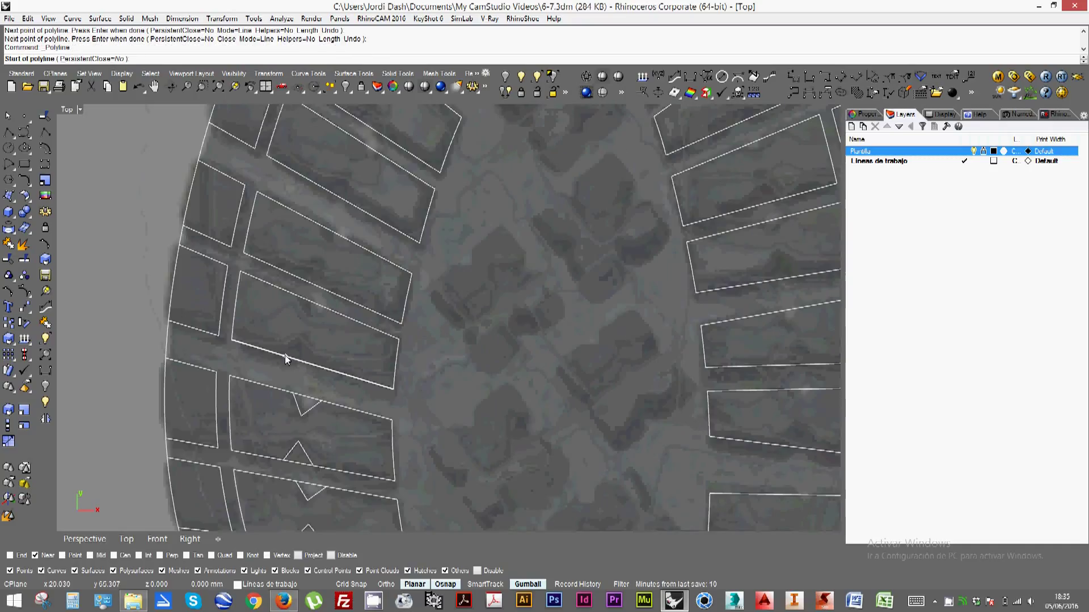
{"action": "key", "text": "Return"}
{"action": "left_click", "coordinate": [284, 356]}
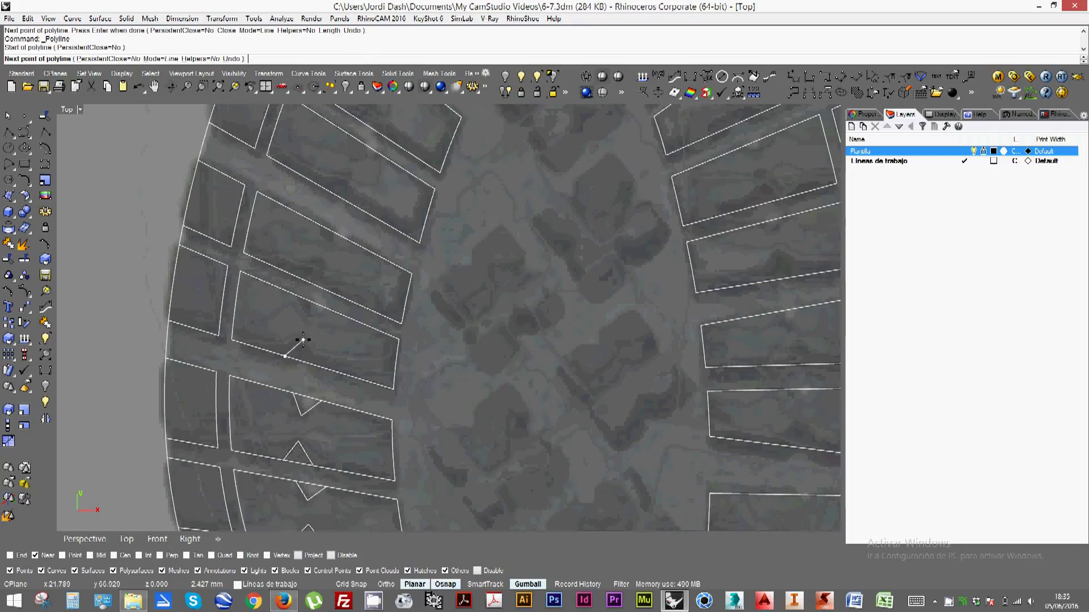
{"action": "left_click", "coordinate": [304, 340]}
{"action": "left_click", "coordinate": [310, 363]}
{"action": "key", "text": "Return"}
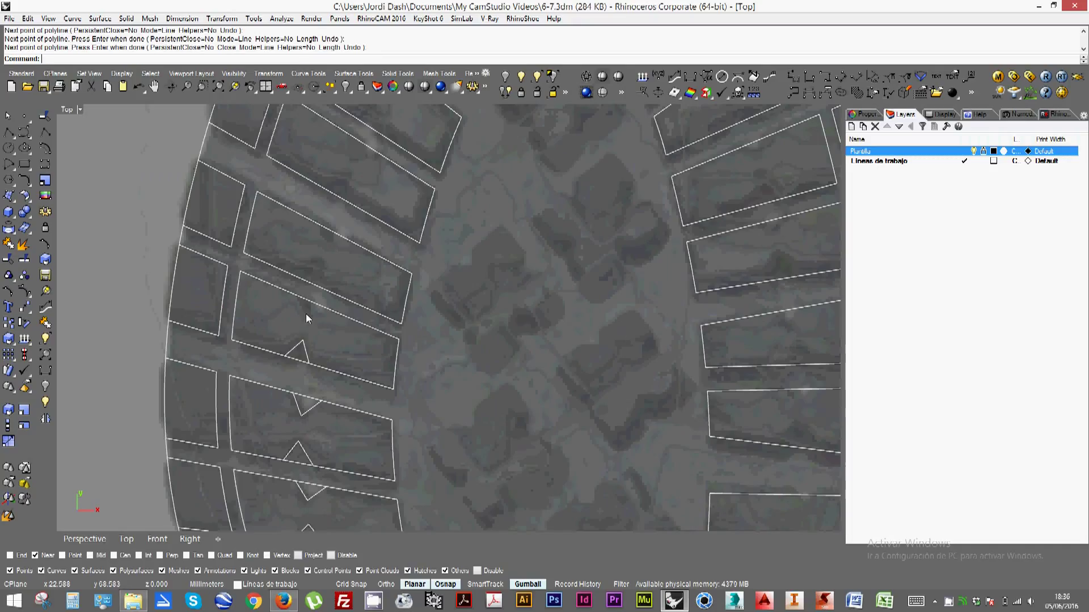
Draw a downward-pointing V-shaped polyline on the upper edge of the fifth left inner block, tracing the reference notch
{"action": "key", "text": "Return"}
{"action": "left_click", "coordinate": [308, 301]}
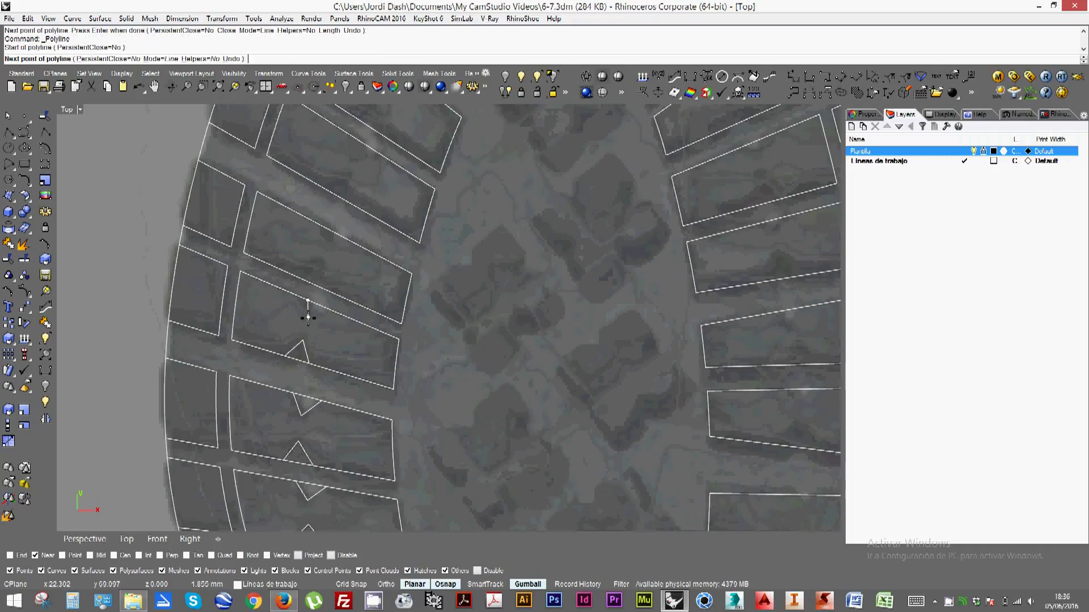
{"action": "left_click", "coordinate": [310, 319]}
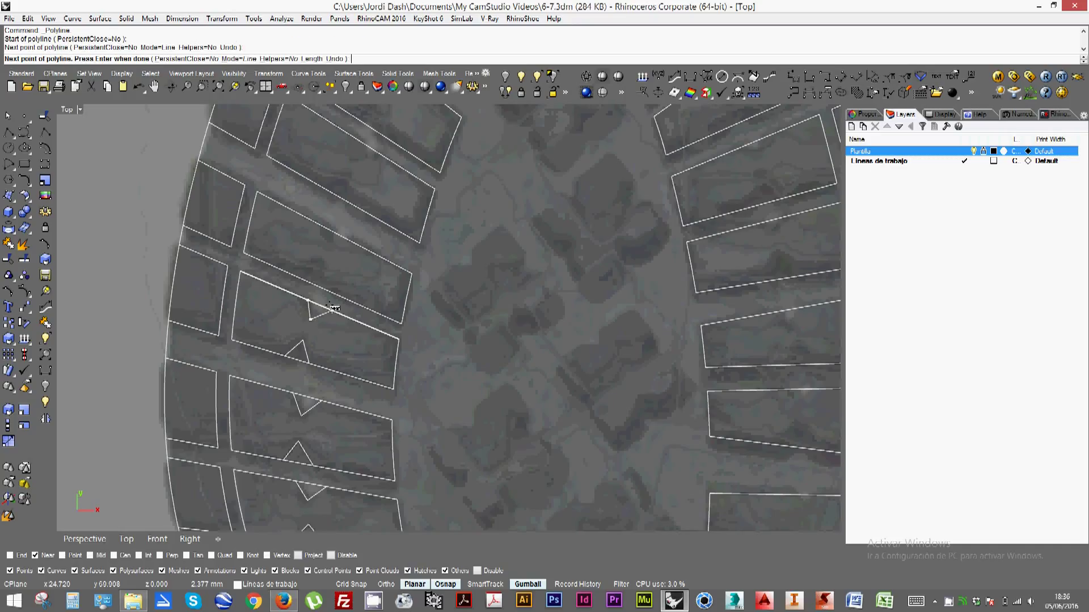
{"action": "left_click", "coordinate": [329, 311]}
{"action": "key", "text": "Return"}
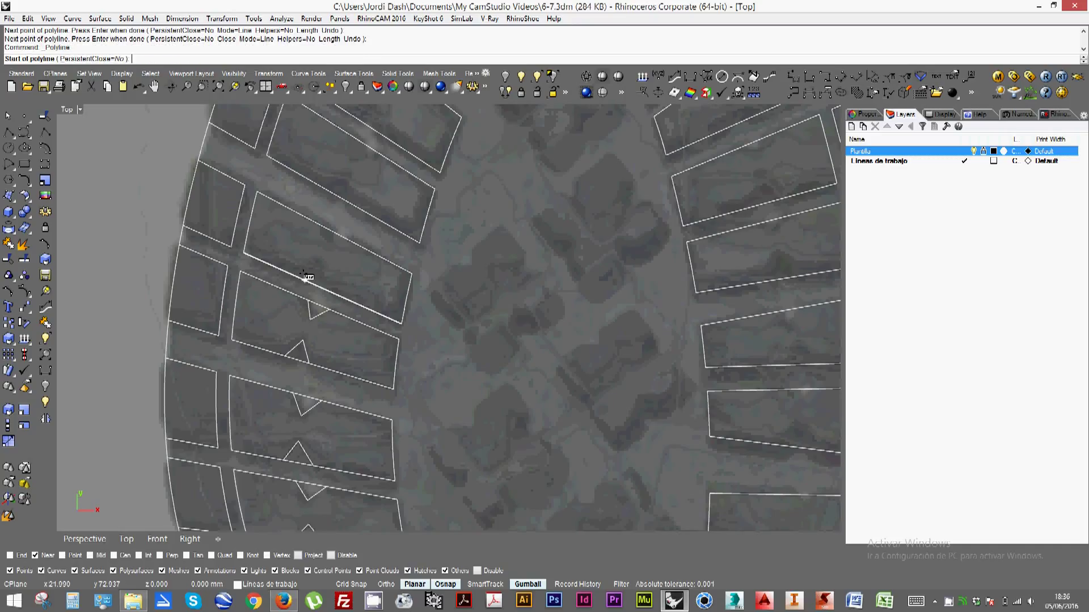
Draw an upward-pointing V-shaped polyline on the lower edge of the sixth left inner block from the bottom
{"action": "key", "text": "Return"}
{"action": "left_click", "coordinate": [305, 279]}
{"action": "left_click", "coordinate": [319, 265]}
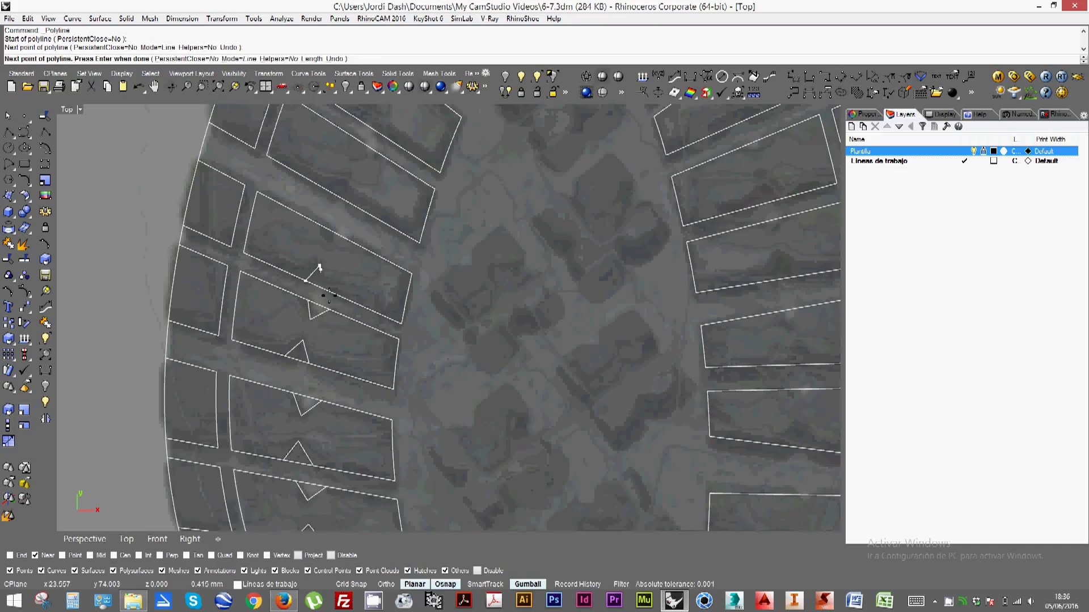
{"action": "left_click", "coordinate": [327, 292]}
{"action": "key", "text": "Return"}
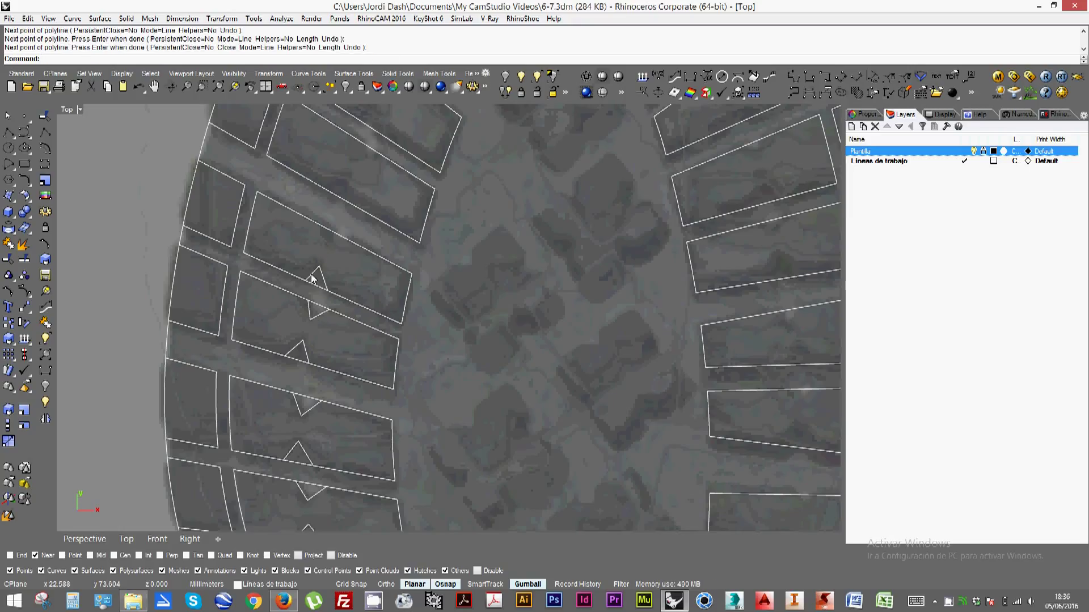
Draw a downward-pointing V-shaped polyline, right side about 2.6 mm, on the upper edge of the sixth left inner block from the bottom
{"action": "key", "text": "Return"}
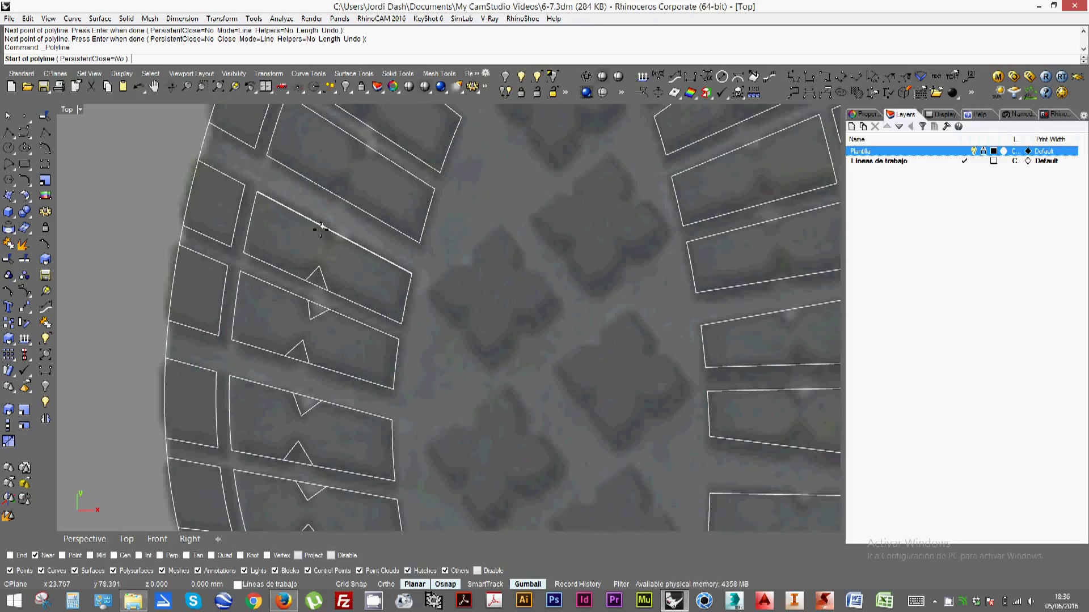
{"action": "left_click", "coordinate": [322, 227]}
{"action": "left_click", "coordinate": [326, 245]}
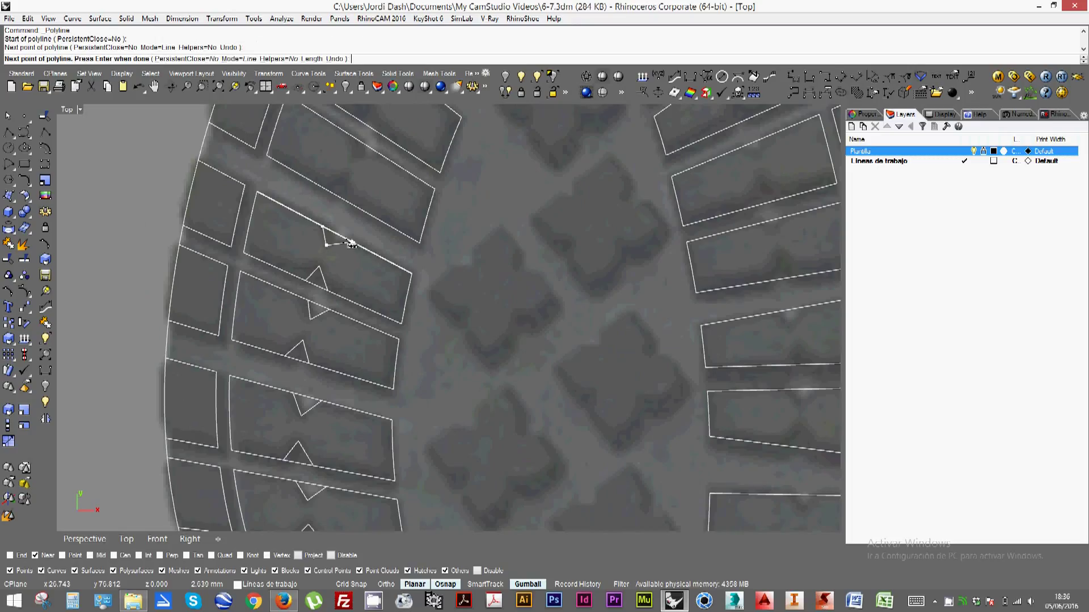
{"action": "left_click", "coordinate": [348, 243]}
{"action": "left_click", "coordinate": [322, 227]}
Draw an upward-pointing V-shaped polyline on the lower edge of the seventh left inner block from the bottom
{"action": "right_click", "coordinate": [320, 183]}
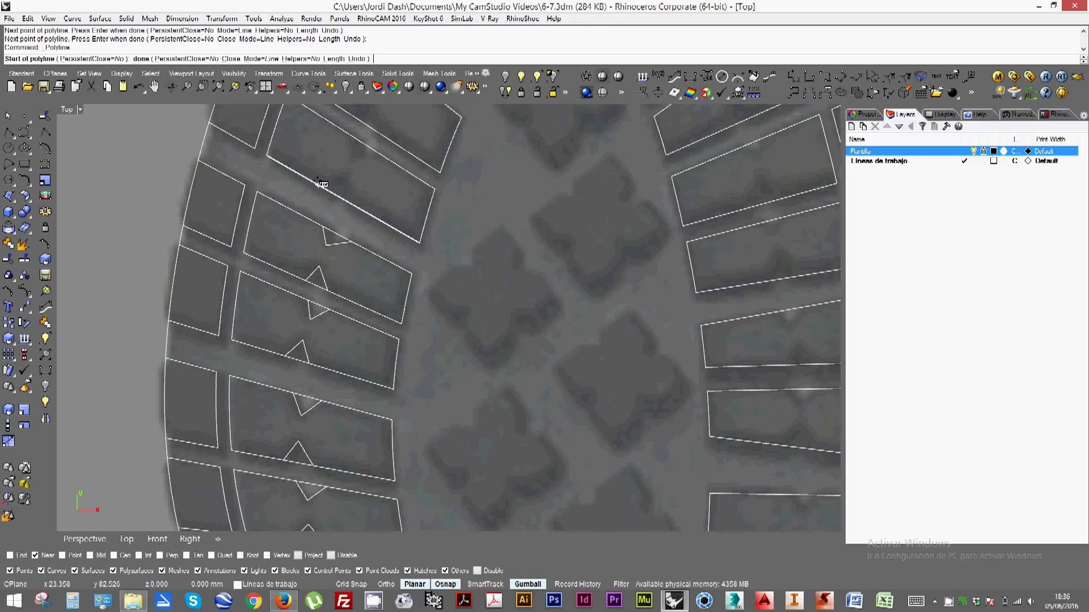
{"action": "left_click", "coordinate": [320, 186]}
{"action": "left_click", "coordinate": [346, 173]}
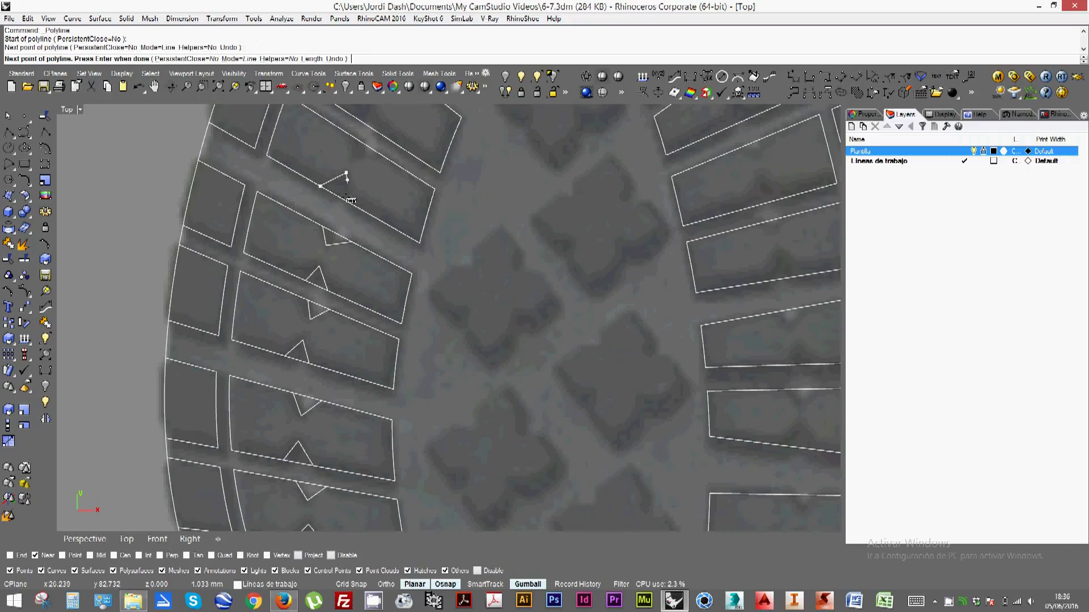
{"action": "left_click", "coordinate": [348, 203]}
{"action": "right_click", "coordinate": [349, 138]}
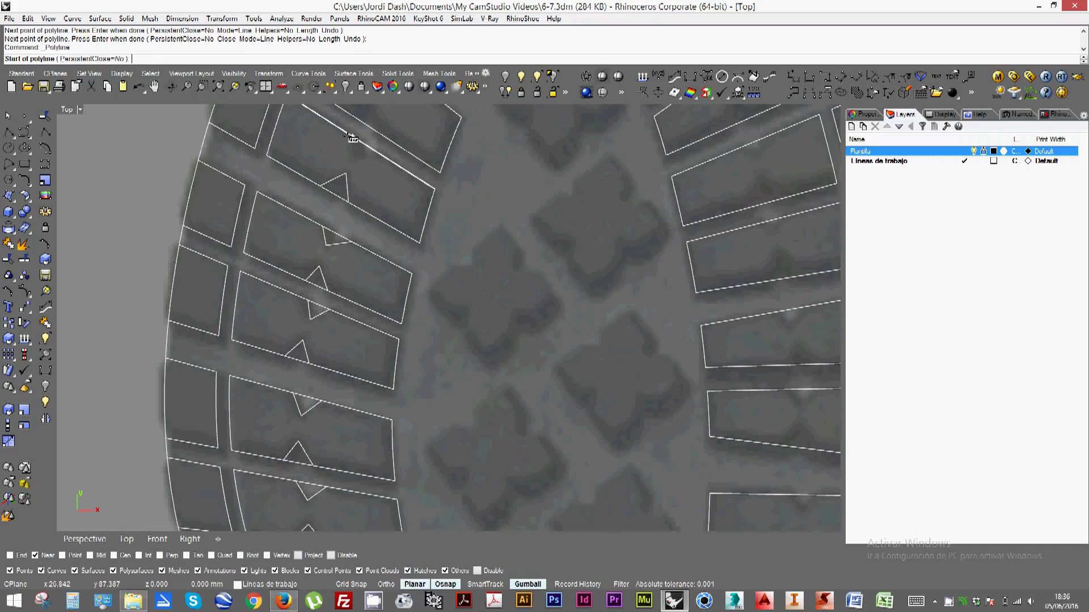
Draw a downward-pointing V-shaped polyline on the upper edge of the seventh left inner block from the bottom, tracing the reference notch
{"action": "right_click", "coordinate": [351, 137]}
{"action": "left_click", "coordinate": [353, 137]}
{"action": "left_click", "coordinate": [354, 158]}
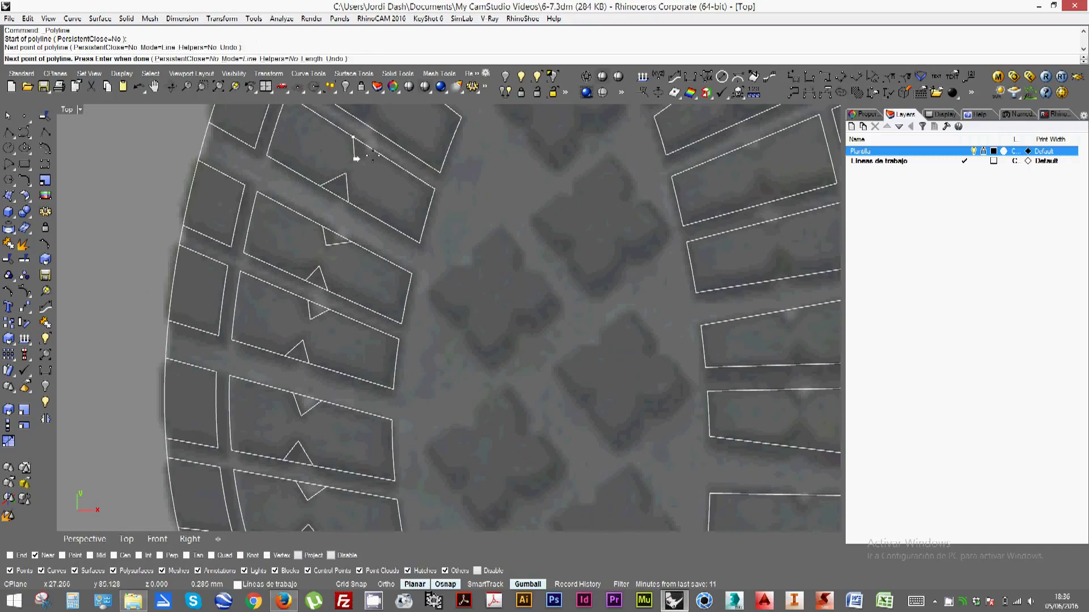
{"action": "left_click", "coordinate": [376, 151]}
{"action": "right_click", "coordinate": [371, 149]}
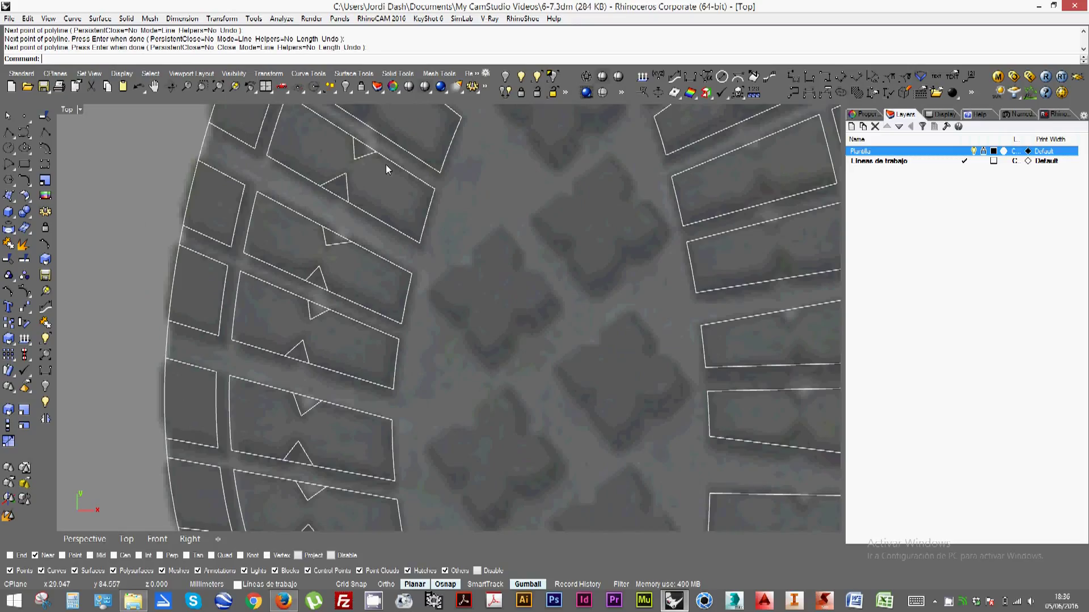
Draw an upward-pointing V-shaped polyline, left side about 2.9 mm, on the lower edge of the eighth left inner block from the bottom
{"action": "right_click_drag", "start_coordinate": [390, 240], "coordinate": [384, 360]}
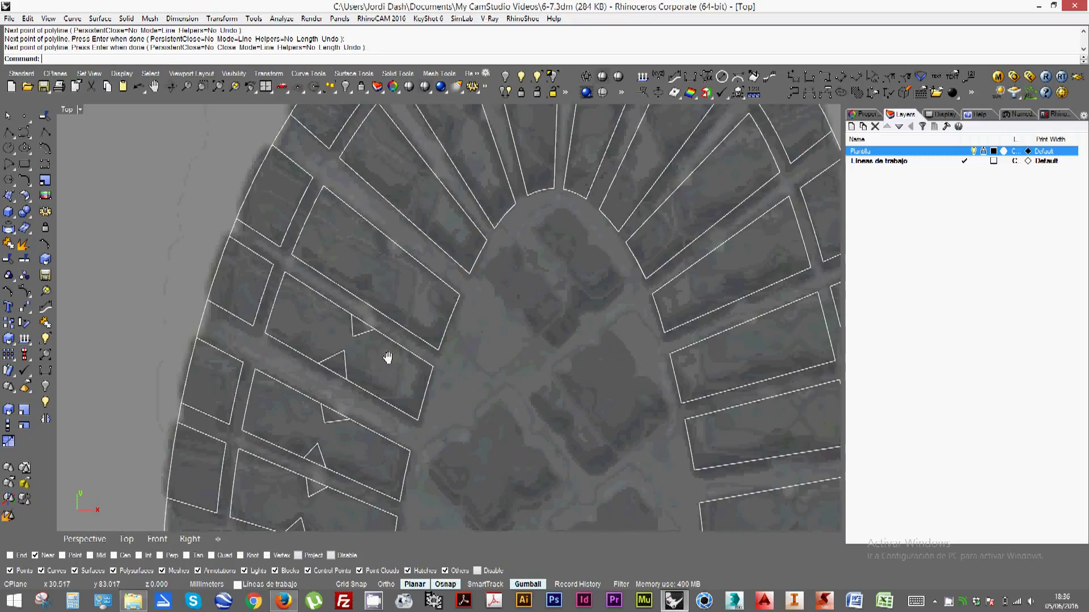
{"action": "right_click", "coordinate": [344, 288]}
{"action": "left_click", "coordinate": [343, 288]}
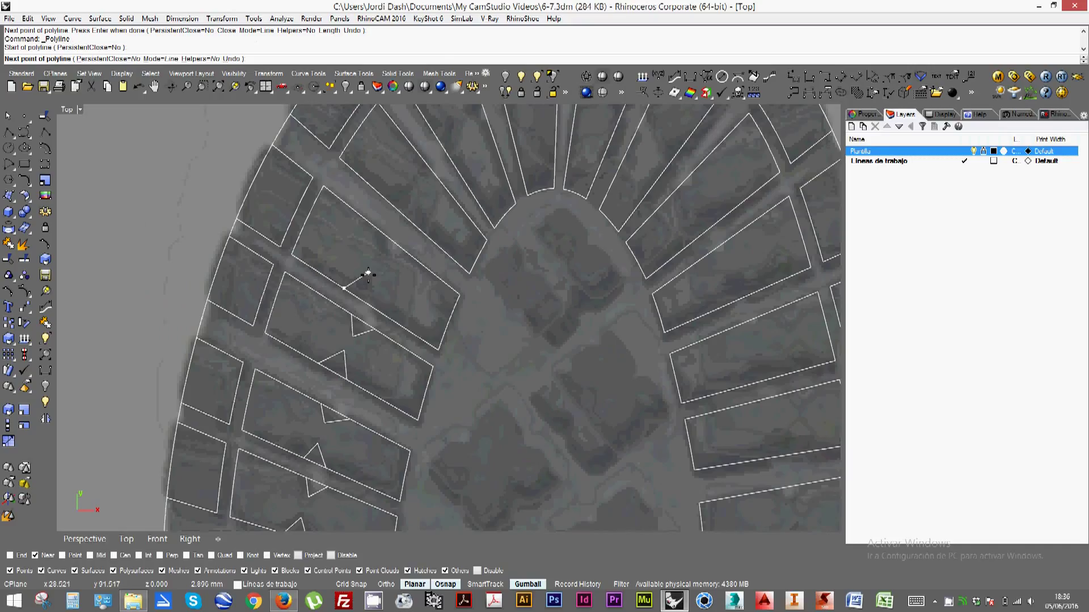
{"action": "left_click", "coordinate": [375, 307]}
{"action": "right_click", "coordinate": [374, 308]}
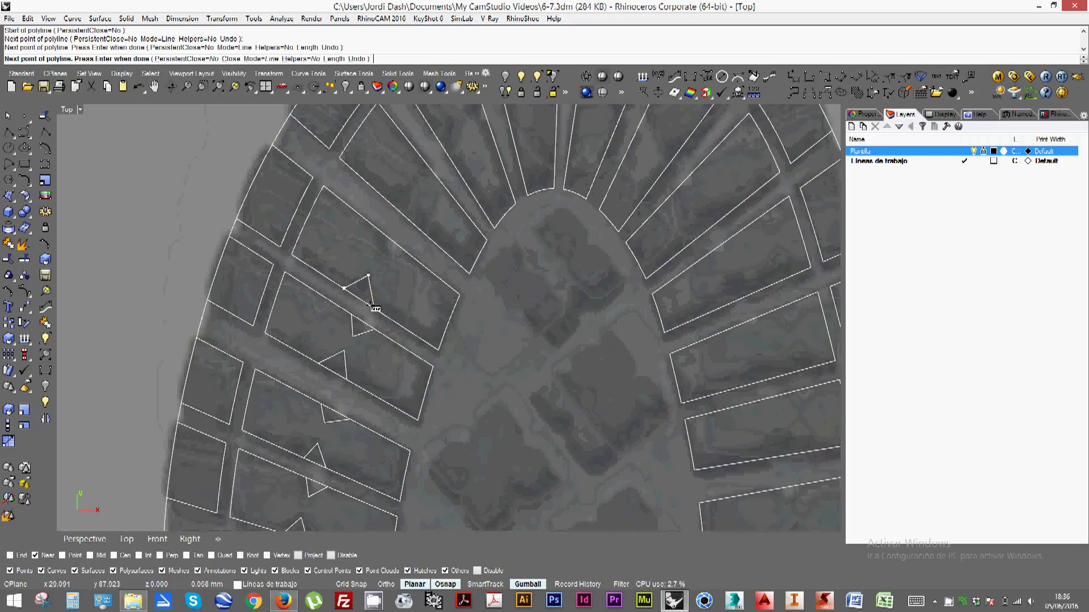
Draw a downward-pointing V-shaped polyline, second side about 2.7 mm, on the upper edge of the eighth left inner block from the bottom
{"action": "right_click", "coordinate": [379, 232]}
{"action": "left_click", "coordinate": [380, 232]}
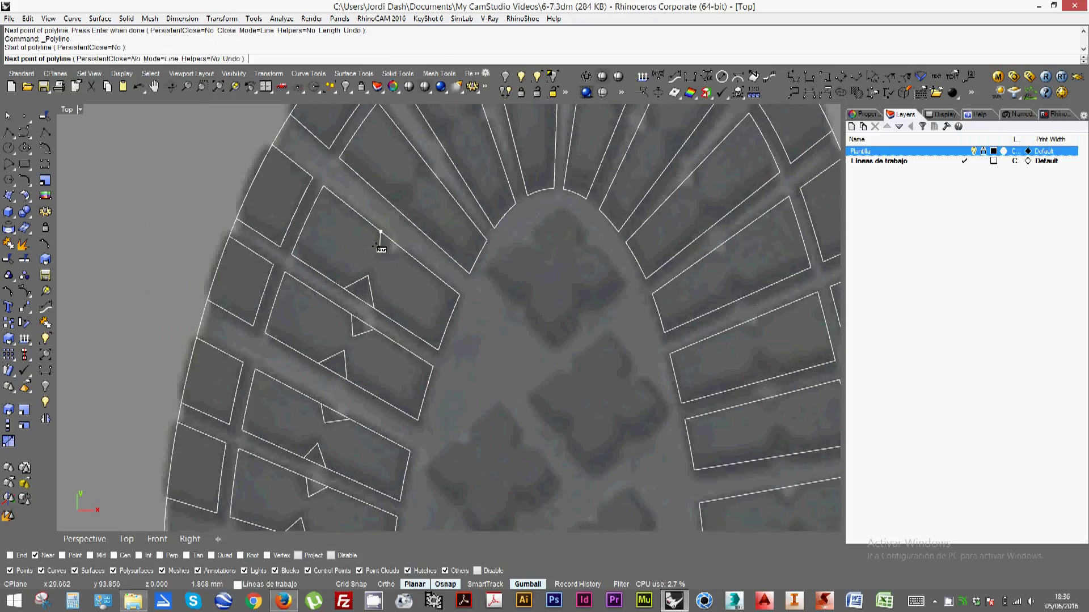
{"action": "left_click", "coordinate": [380, 253]}
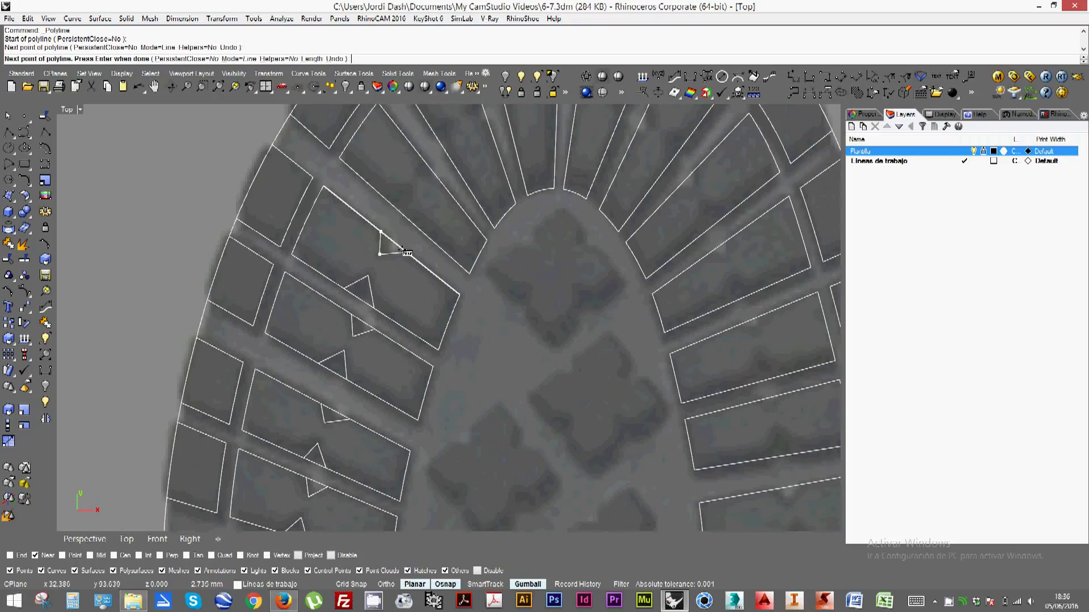
{"action": "left_click", "coordinate": [406, 252]}
{"action": "right_click", "coordinate": [403, 210]}
Draw an upward-pointing V-shaped polyline on the lower edge of the ninth left inner block from the bottom
{"action": "right_click", "coordinate": [382, 194]}
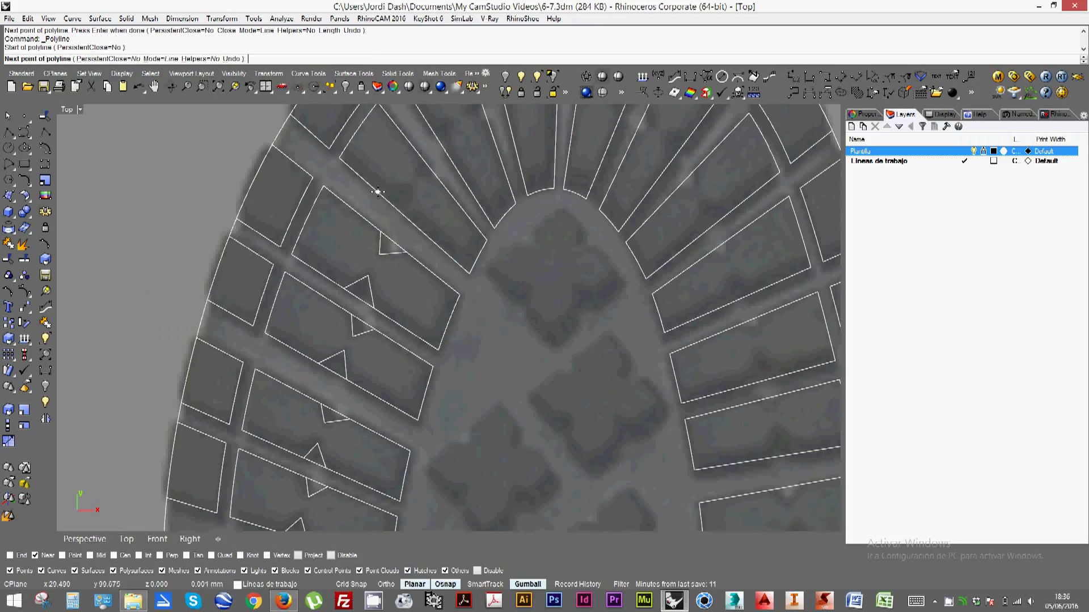
{"action": "left_click", "coordinate": [380, 193]}
{"action": "left_click", "coordinate": [409, 186]}
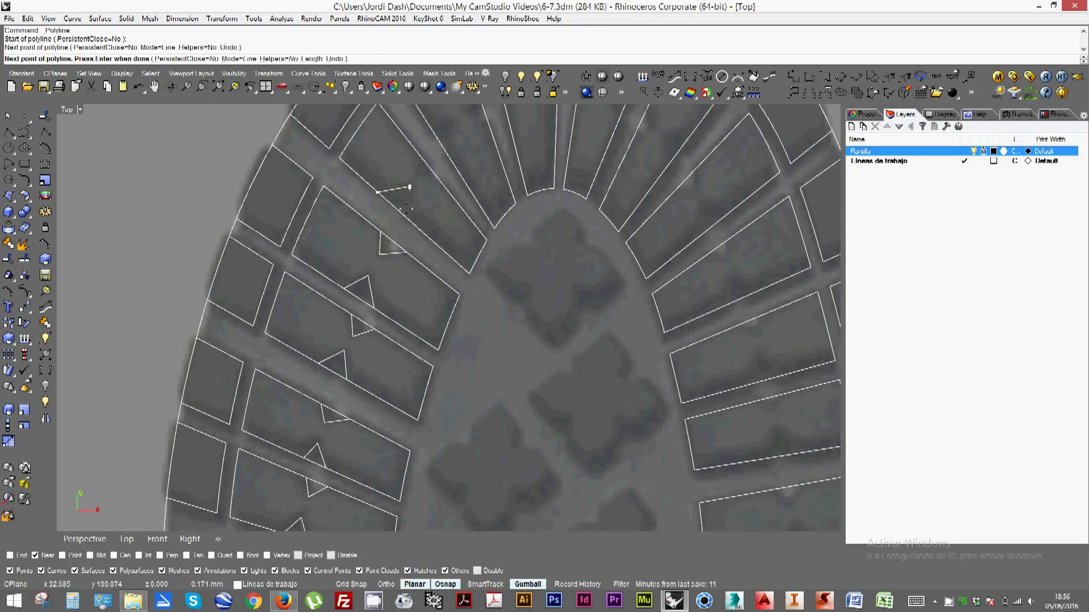
{"action": "left_click", "coordinate": [403, 216]}
{"action": "right_click", "coordinate": [412, 160]}
Draw a V-shaped polyline with sides about 2.1 mm and 2.2 mm on the upper edge of the ninth left inner block from the bottom
{"action": "right_click", "coordinate": [414, 156]}
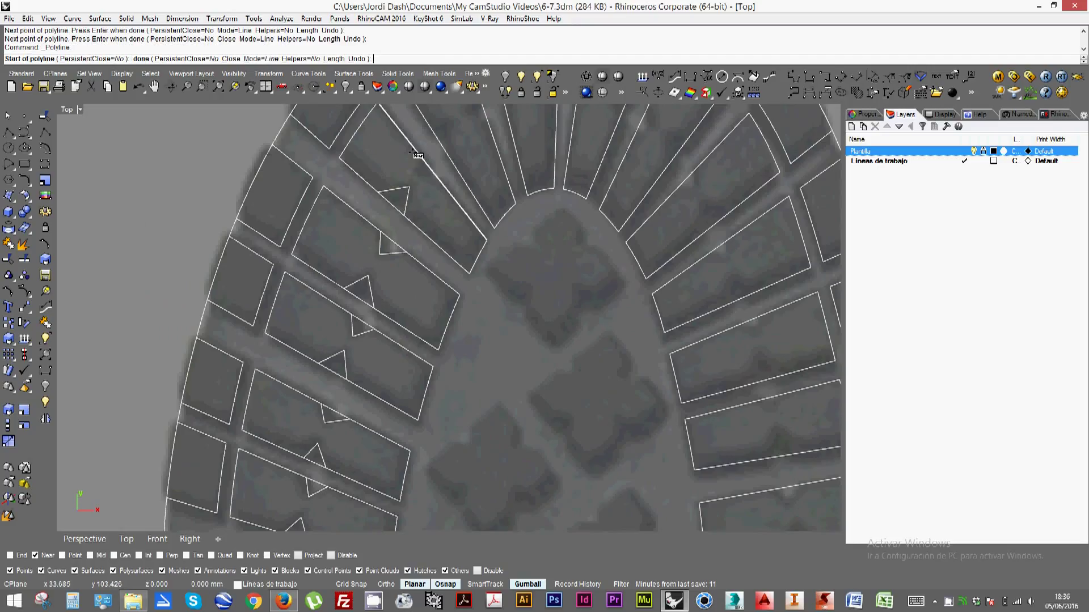
{"action": "left_click", "coordinate": [420, 158]}
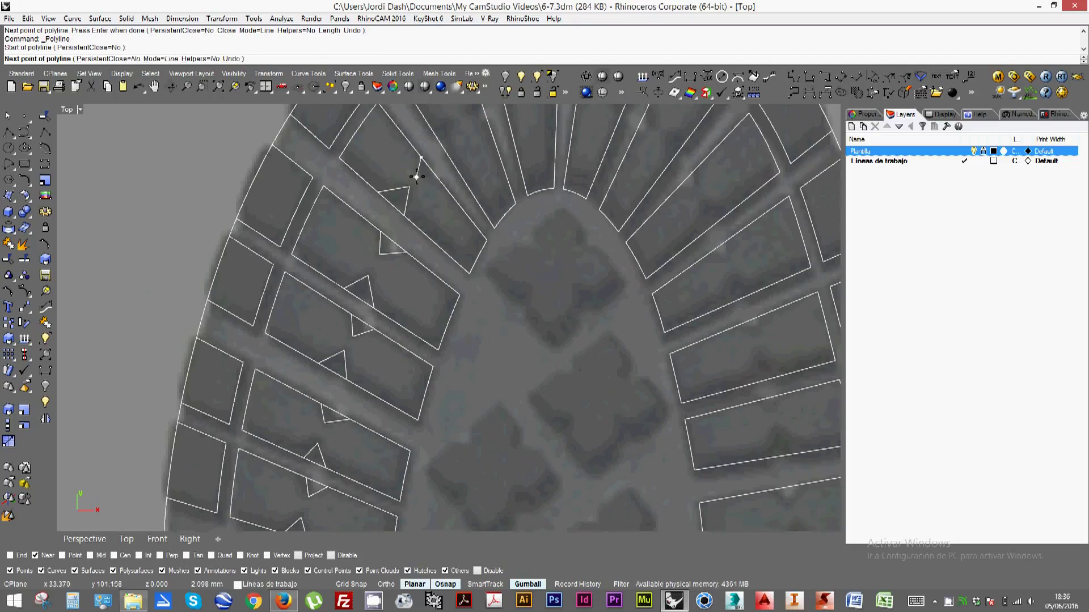
{"action": "left_click", "coordinate": [417, 175]}
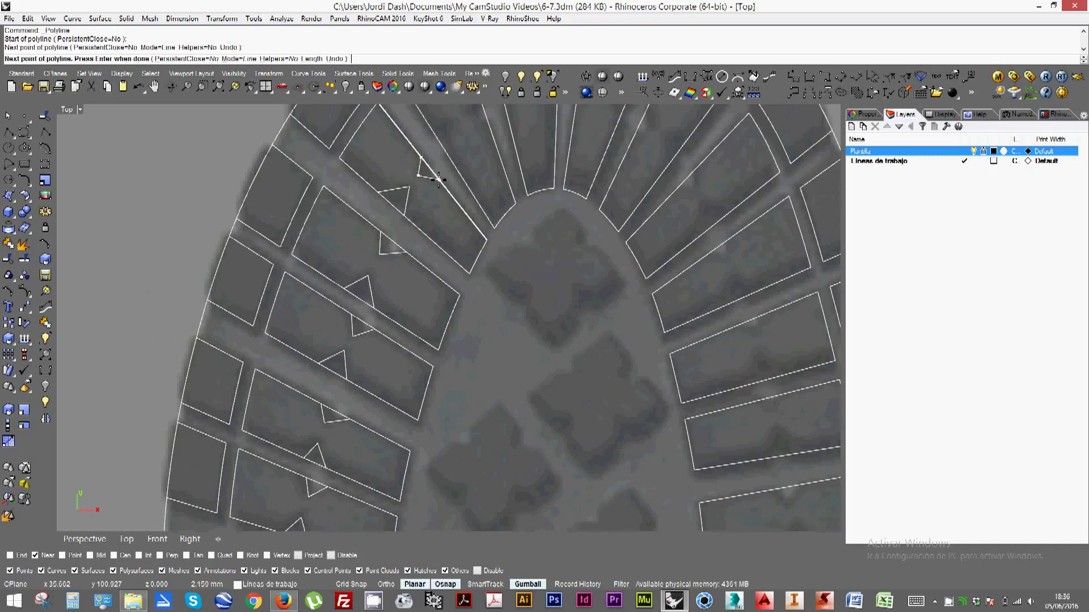
{"action": "left_click", "coordinate": [439, 179]}
{"action": "right_click", "coordinate": [440, 161]}
Draw a V-shaped polyline pointing into the block on the lower-left edge of the second inner block left of the toe centre gap
{"action": "right_click_drag", "start_coordinate": [443, 193], "coordinate": [425, 299]}
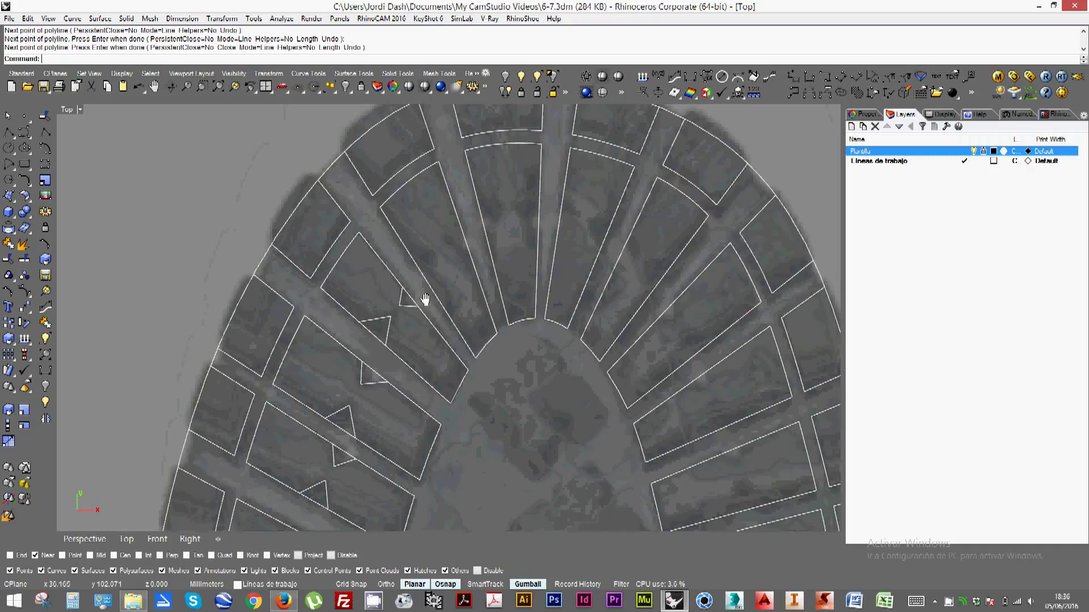
{"action": "right_click", "coordinate": [415, 266]}
{"action": "left_click", "coordinate": [410, 255]}
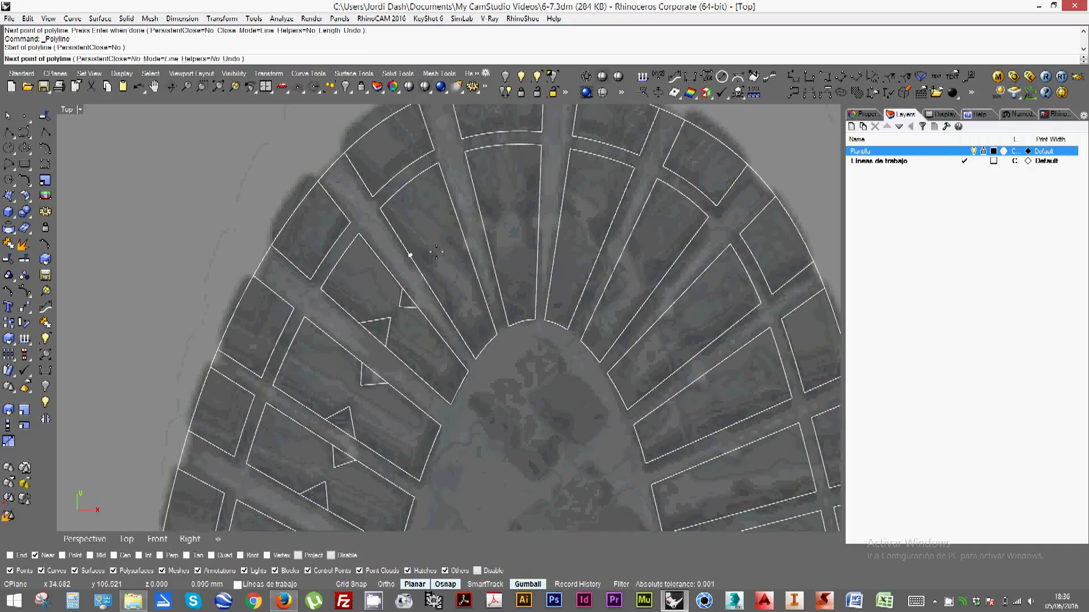
{"action": "left_click", "coordinate": [431, 254]}
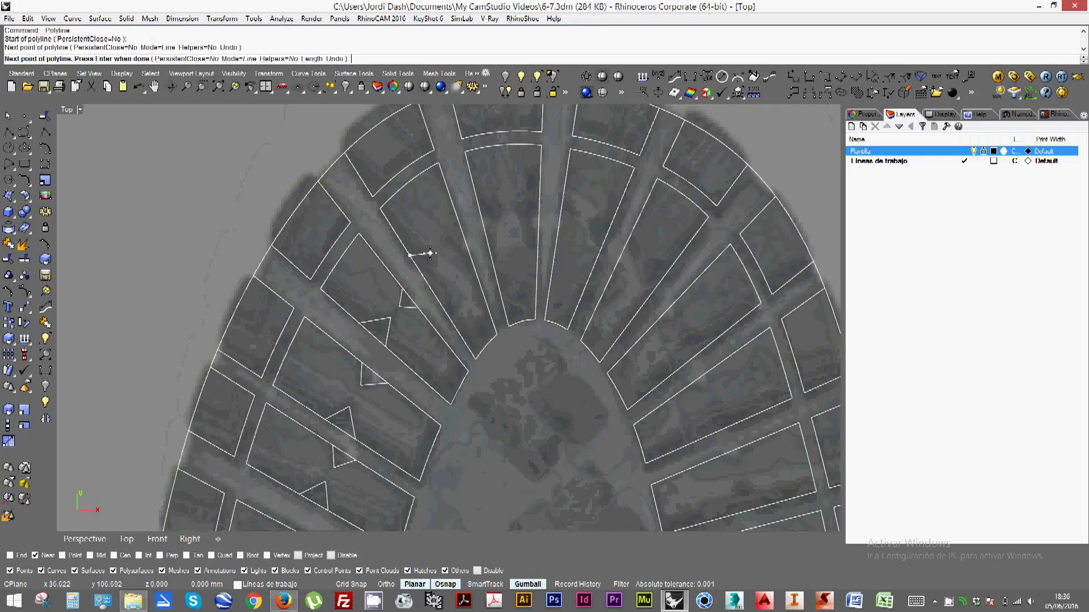
{"action": "left_click", "coordinate": [427, 282]}
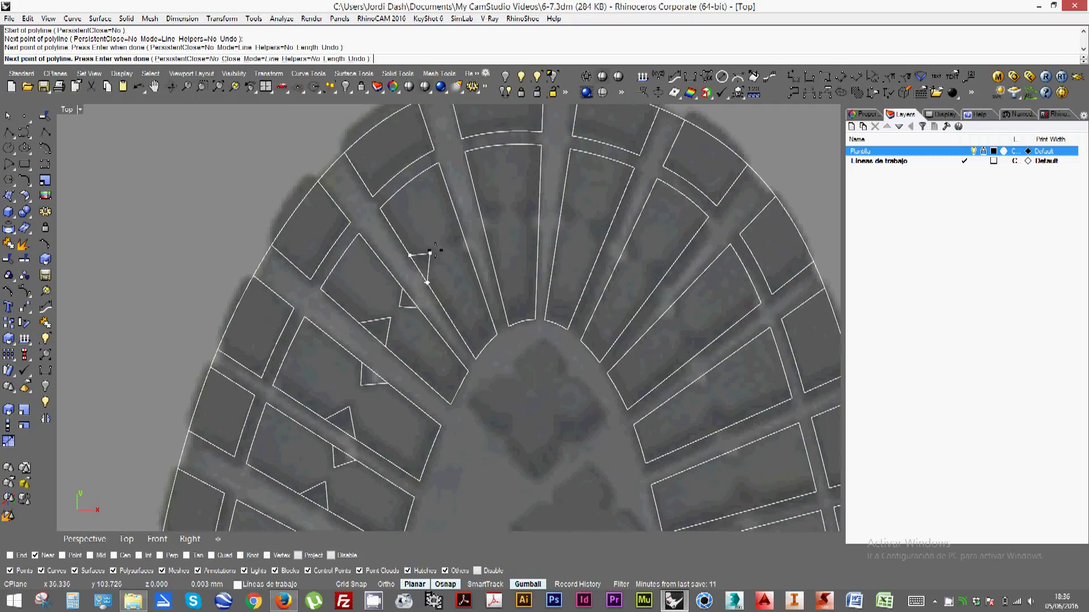
{"action": "key", "text": "Return"}
Draw an inward-pointing V-shaped polyline, second side about 2.5 mm, on the right edge of the second inner block left of the toe centre gap
{"action": "key", "text": "Return"}
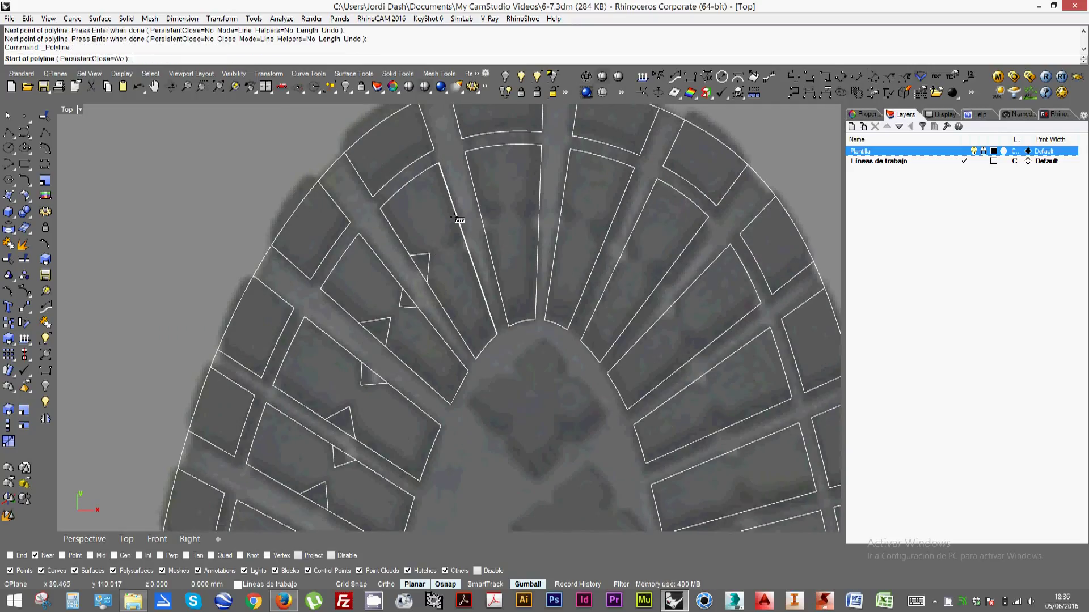
{"action": "left_click", "coordinate": [458, 221]}
{"action": "left_click", "coordinate": [446, 241]}
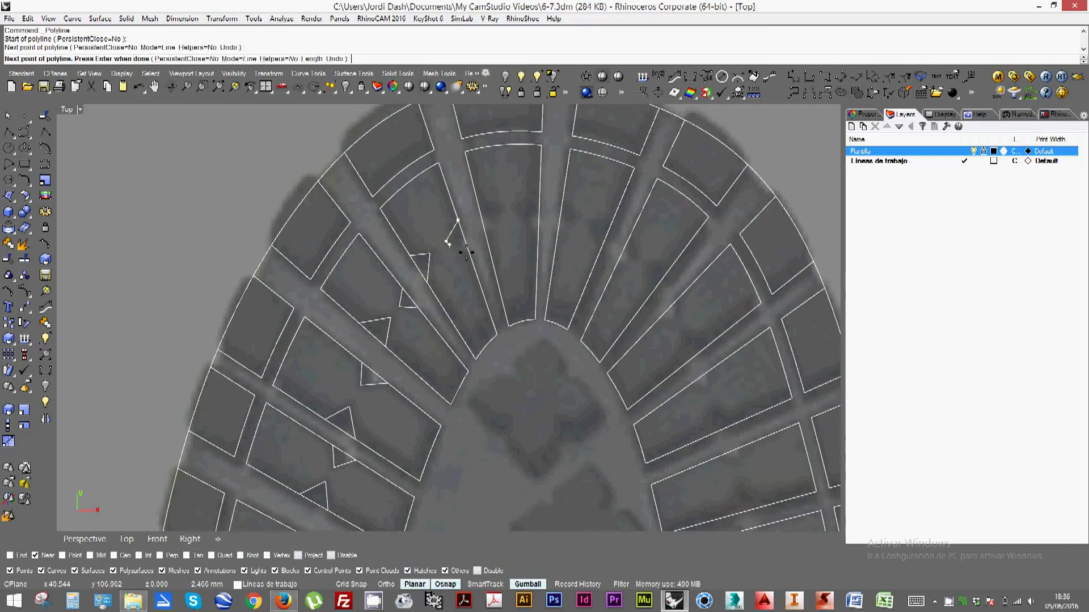
{"action": "left_click", "coordinate": [467, 250]}
{"action": "key", "text": "Return"}
Draw an inward-pointing V-shaped polyline on the left edge of the inner block directly left of the toe centre gap
{"action": "key", "text": "Return"}
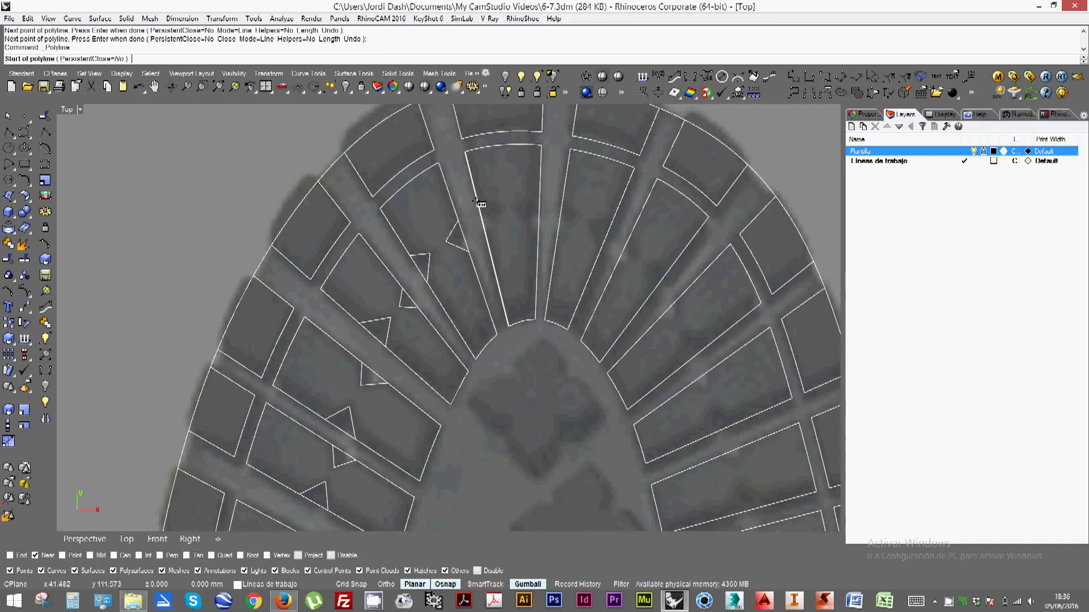
{"action": "left_click", "coordinate": [478, 206]}
{"action": "left_click", "coordinate": [501, 209]}
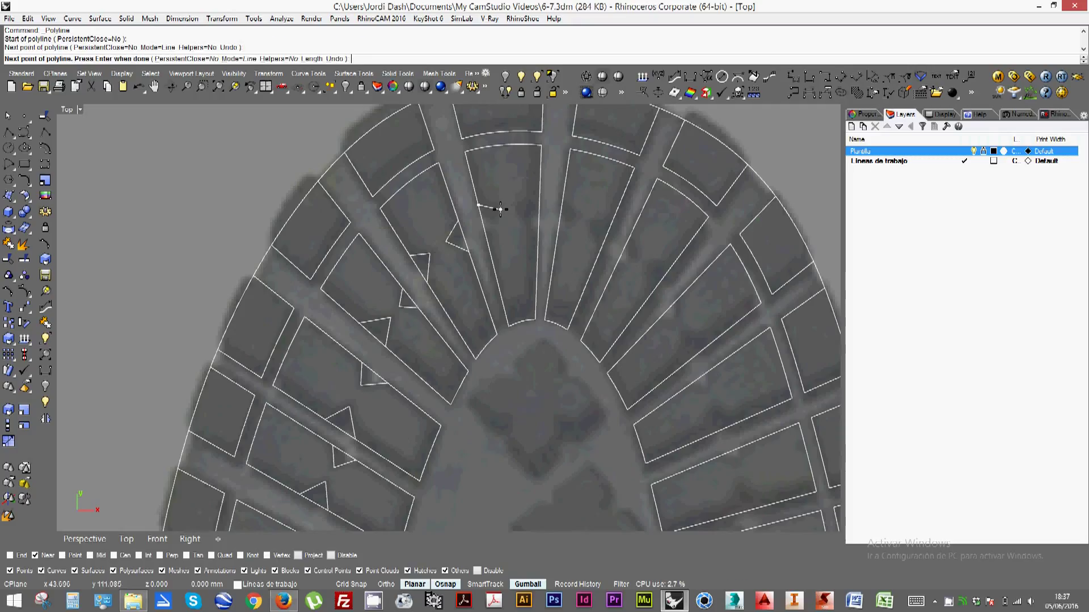
{"action": "left_click", "coordinate": [487, 241]}
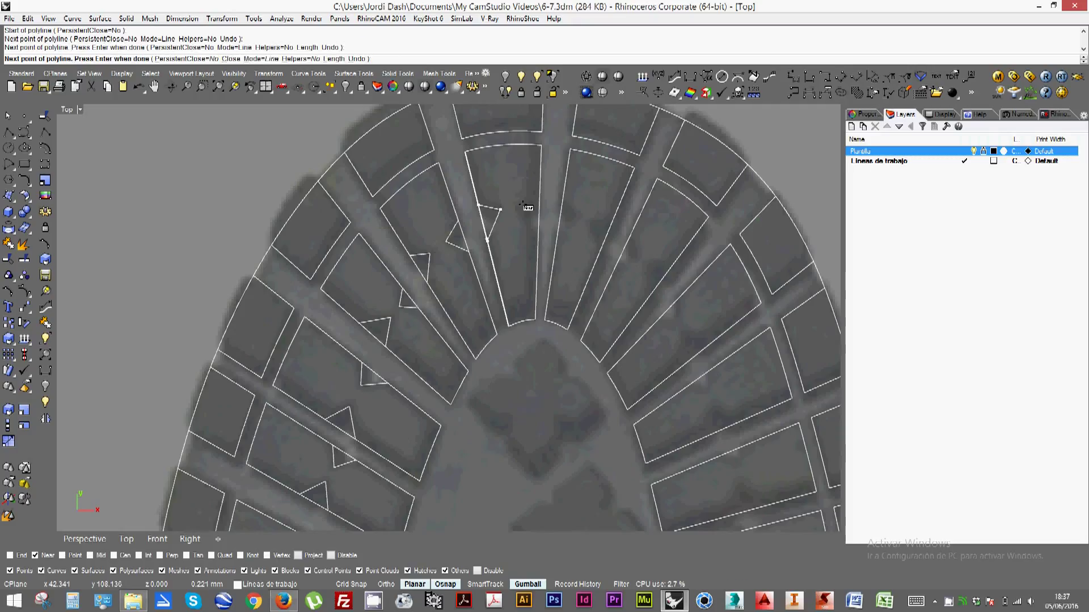
{"action": "key", "text": "Return"}
Draw an inward-pointing V-shaped polyline, second side about 2.6 mm, on the right edge of the inner block directly left of the toe centre gap
{"action": "key", "text": "Return"}
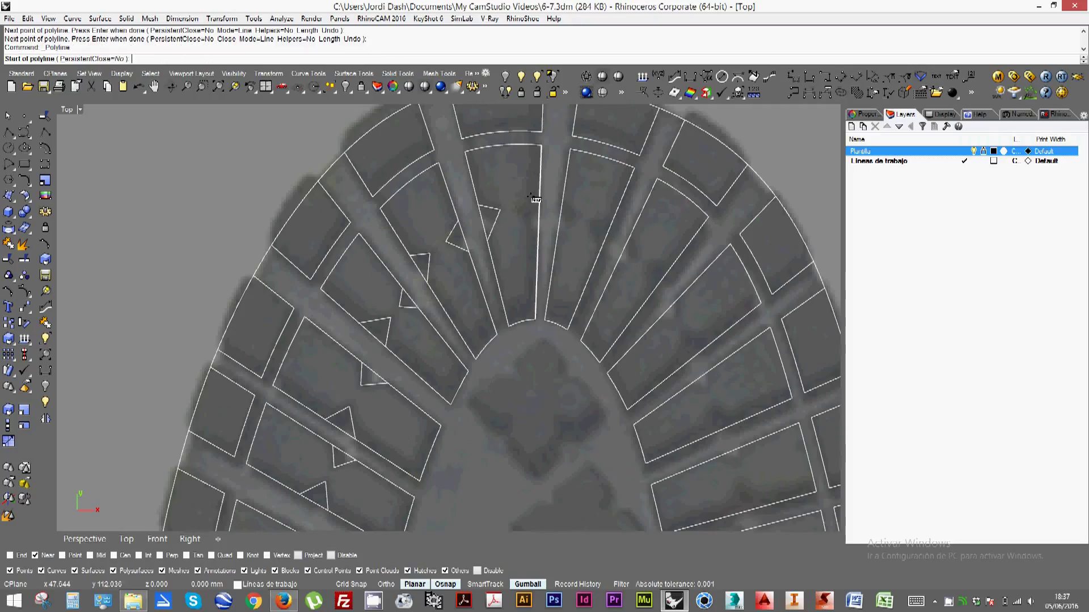
{"action": "left_click", "coordinate": [533, 200]}
{"action": "left_click", "coordinate": [518, 209]}
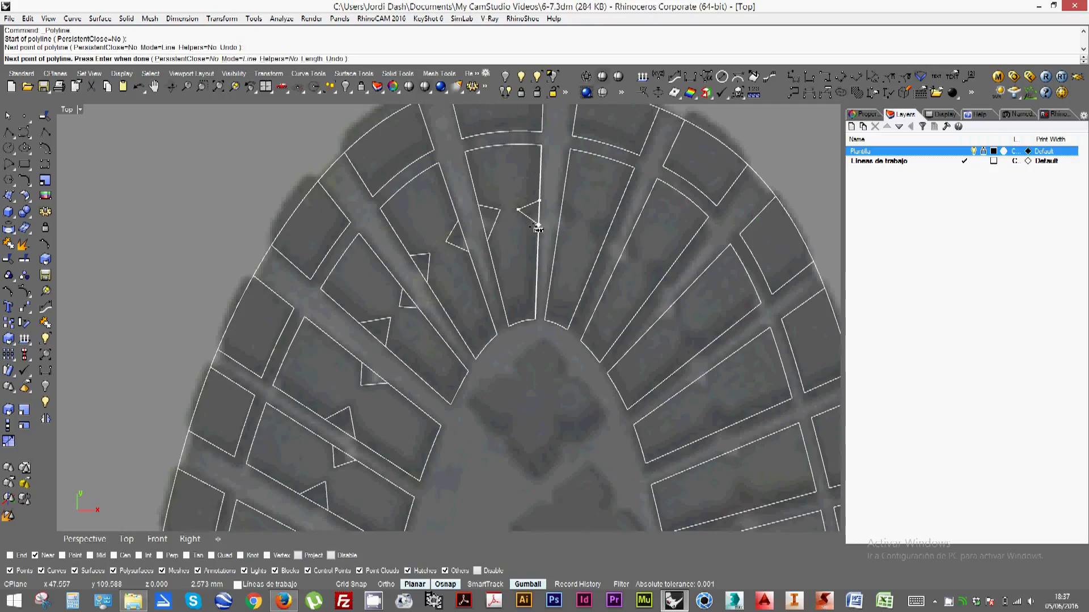
{"action": "left_click", "coordinate": [536, 228]}
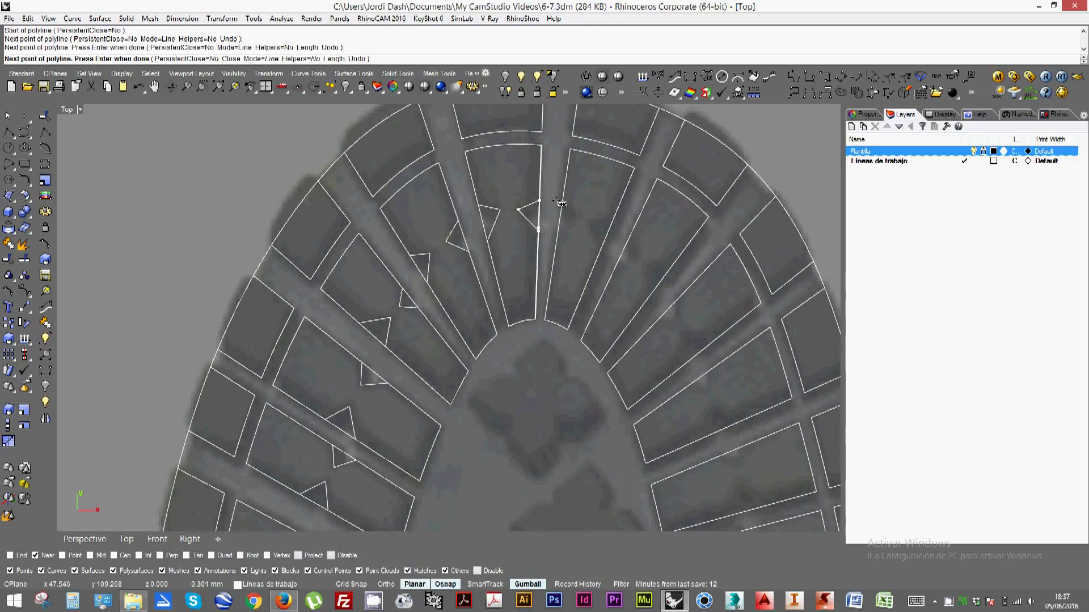
{"action": "key", "text": "Return"}
Draw an inward-pointing V-shaped polyline, second side about 2.1 mm, on the left edge of the inner block directly right of the toe centre gap
{"action": "key", "text": "Return"}
{"action": "left_click", "coordinate": [563, 200]}
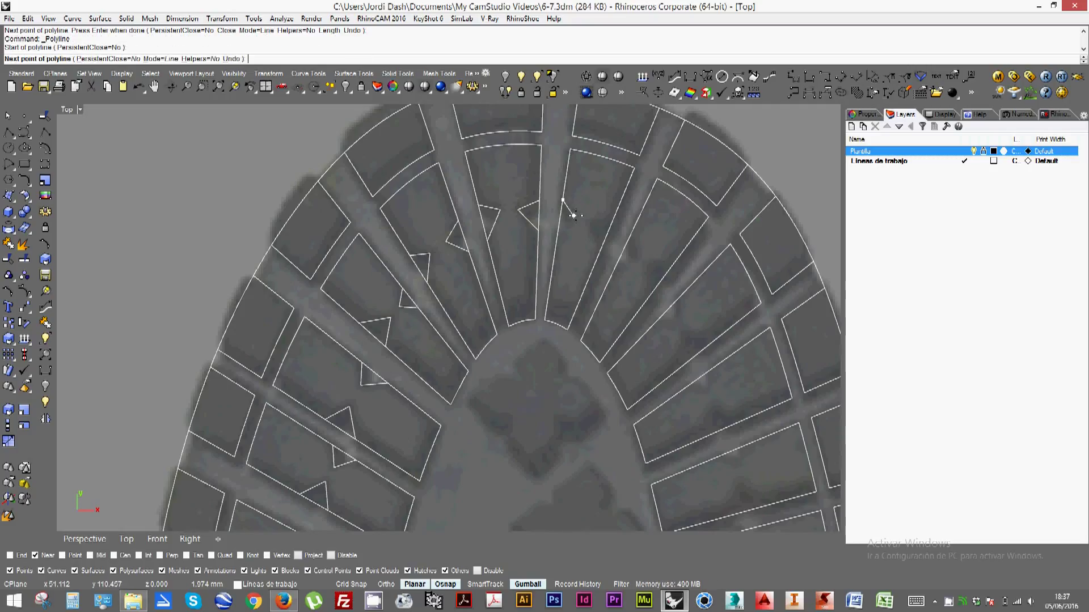
{"action": "left_click", "coordinate": [576, 218]}
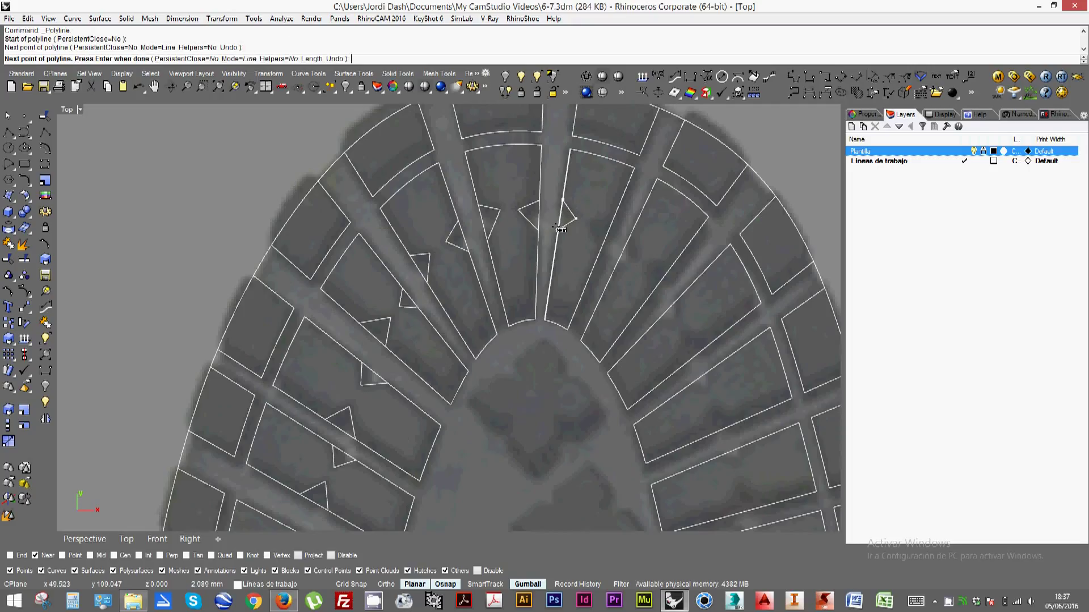
{"action": "left_click", "coordinate": [558, 228]}
{"action": "key", "text": "Return"}
Draw an inward-pointing V-shaped polyline, second side about 2.7 mm, on the right edge of the inner block directly right of the toe centre gap
{"action": "key", "text": "Return"}
{"action": "left_click", "coordinate": [613, 218]}
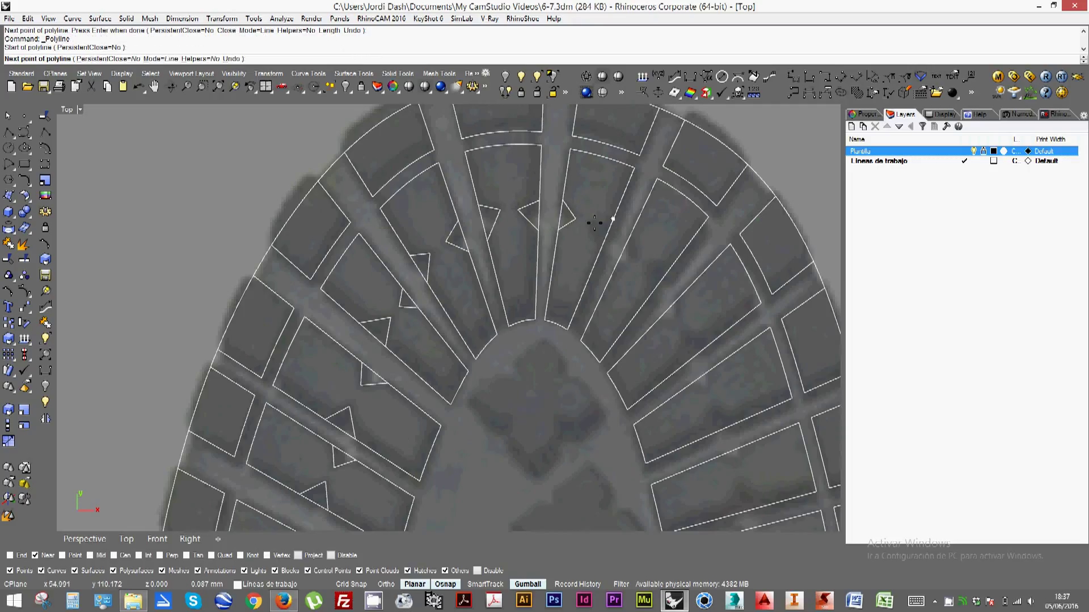
{"action": "left_click", "coordinate": [591, 223]}
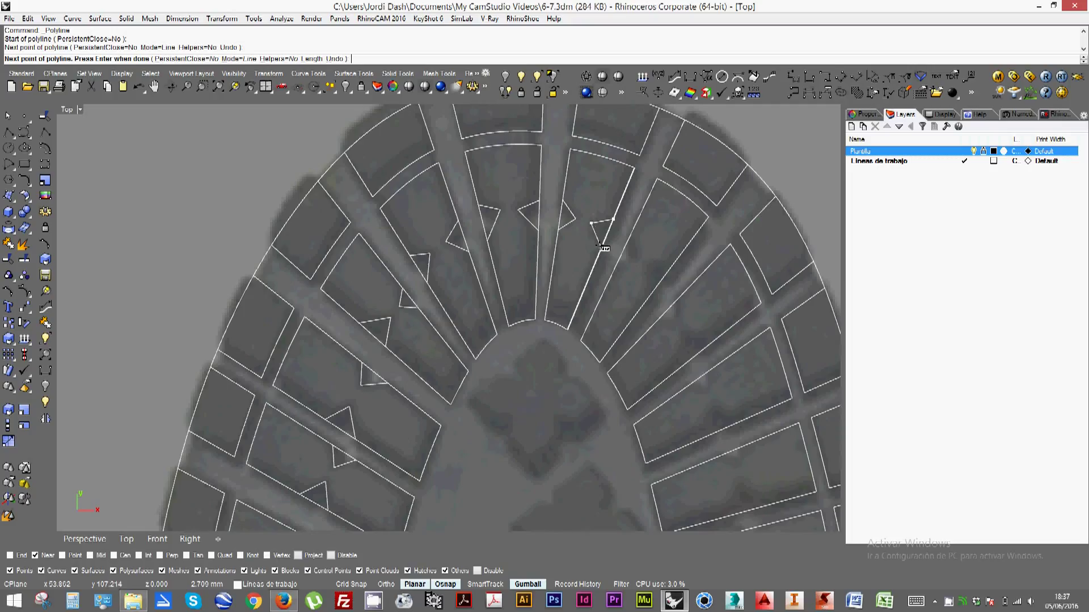
{"action": "left_click", "coordinate": [602, 243]}
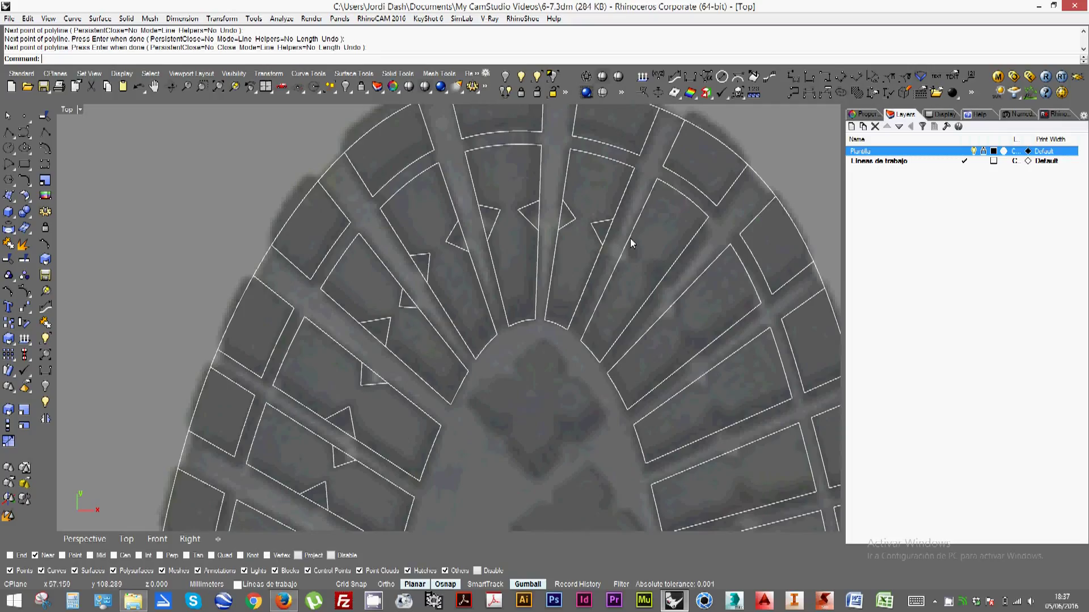
{"action": "key", "text": "Return"}
Draw an inward-pointing V-shaped polyline on the left edge of the second inner block right of the toe centre gap
{"action": "key", "text": "Return"}
{"action": "left_click", "coordinate": [630, 239]}
{"action": "left_click", "coordinate": [637, 258]}
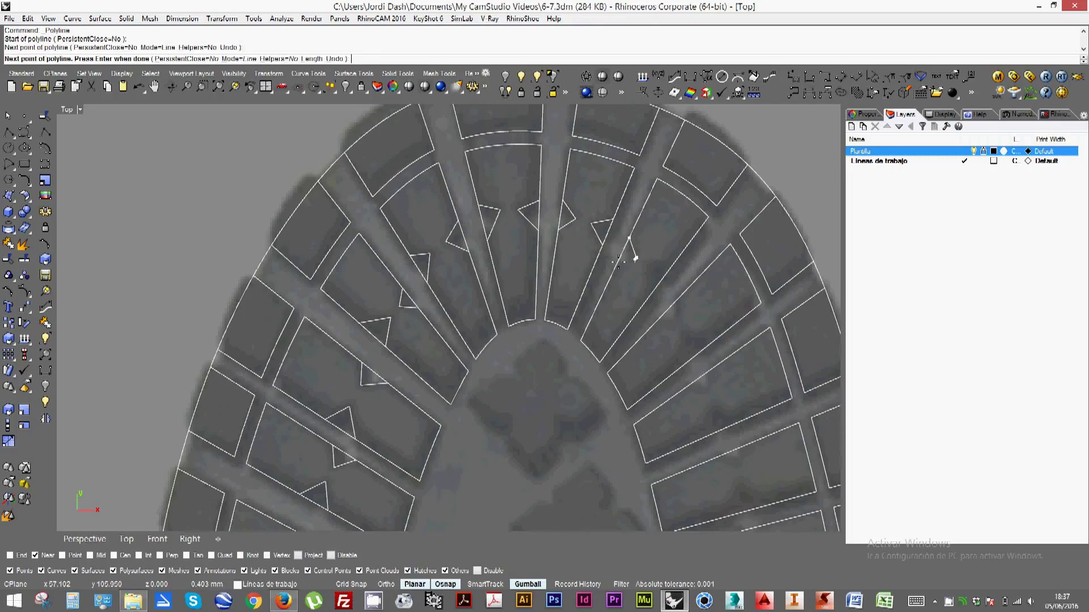
{"action": "left_click", "coordinate": [618, 262]}
{"action": "left_click", "coordinate": [630, 240]}
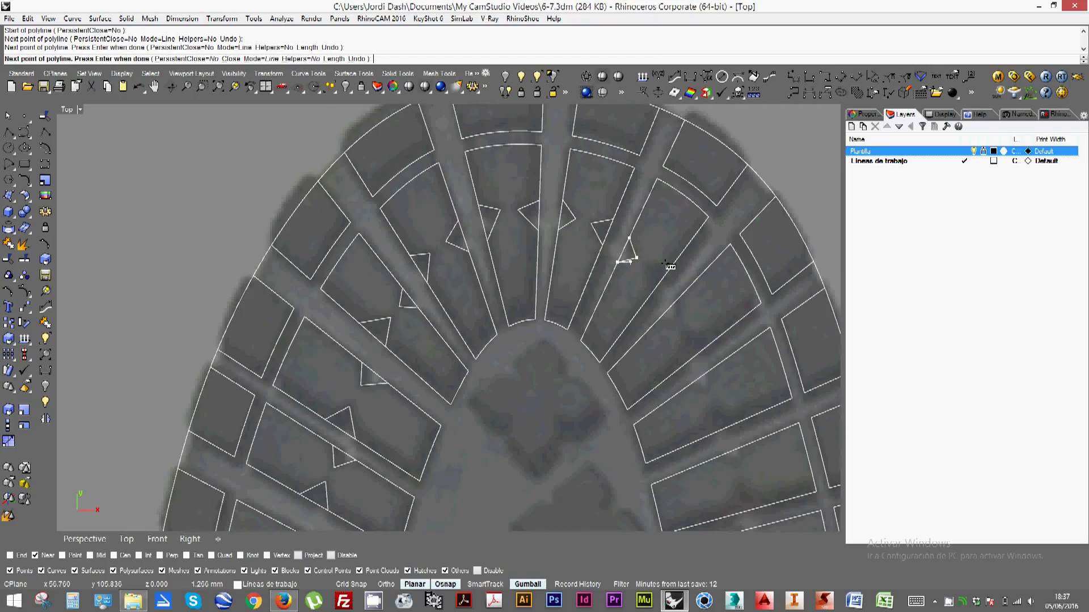
{"action": "key", "text": "Return"}
Draw an inward-pointing V-shaped polyline on the right edge of the second inner block right of the toe centre gap
{"action": "left_click", "coordinate": [668, 271]}
{"action": "left_click", "coordinate": [647, 266]}
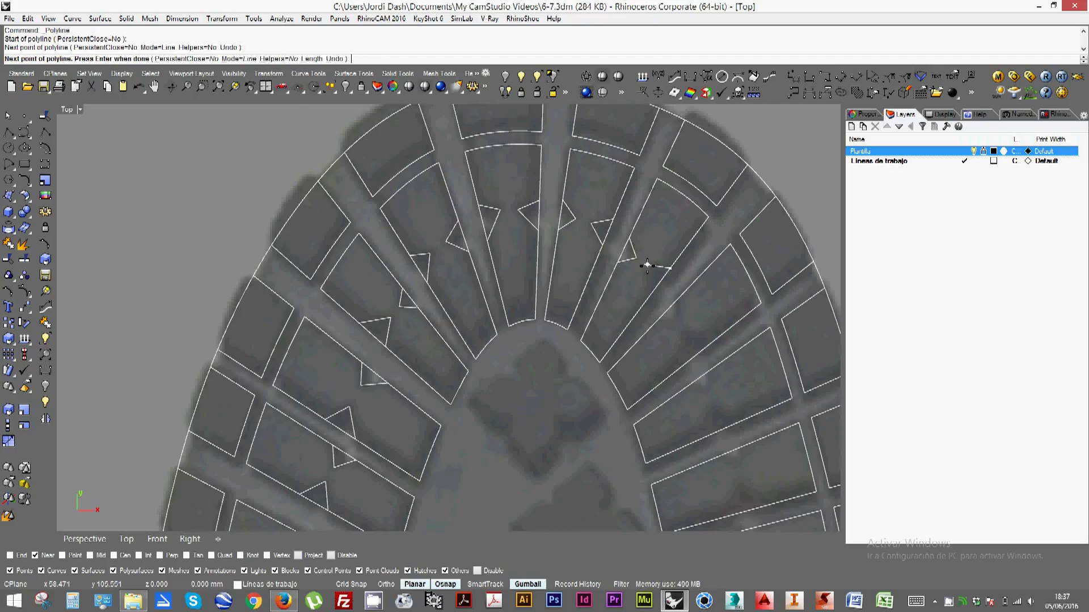
{"action": "left_click", "coordinate": [652, 290]}
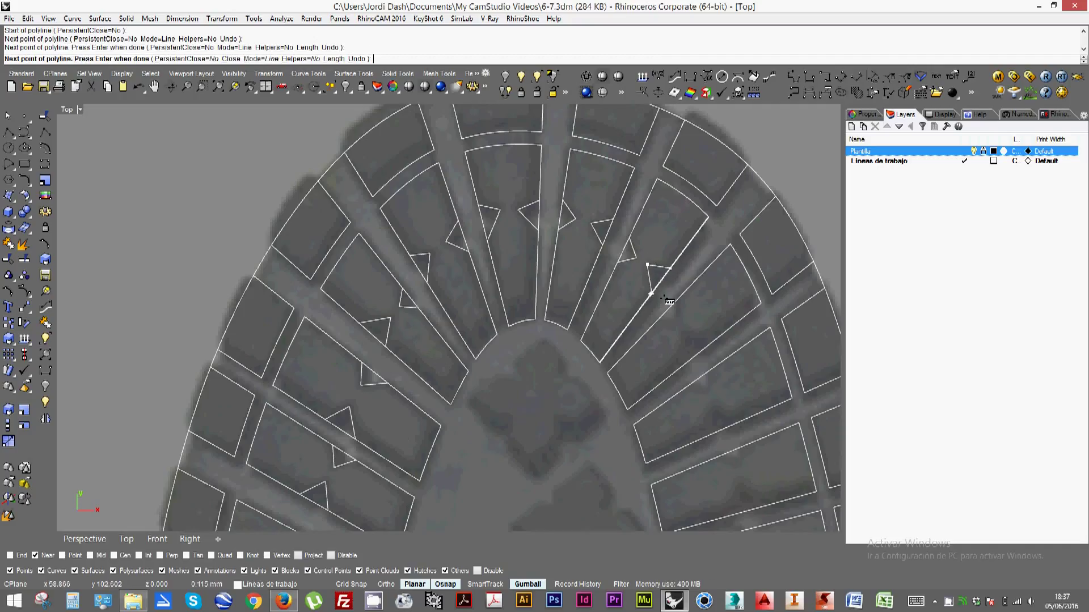
{"action": "left_click", "coordinate": [670, 268]}
{"action": "key", "text": "Return"}
Draw an inward-pointing V-shaped polyline, second side about 2.2 mm, on the upper-left edge of the third inner block right of the toe centre gap
{"action": "left_click", "coordinate": [674, 304]}
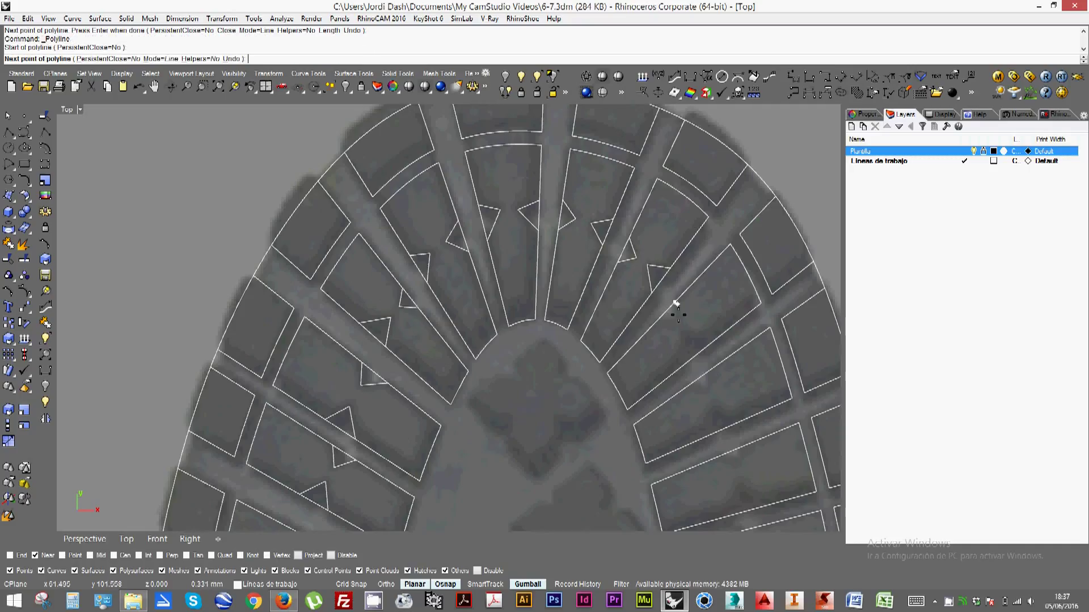
{"action": "left_click", "coordinate": [676, 322]}
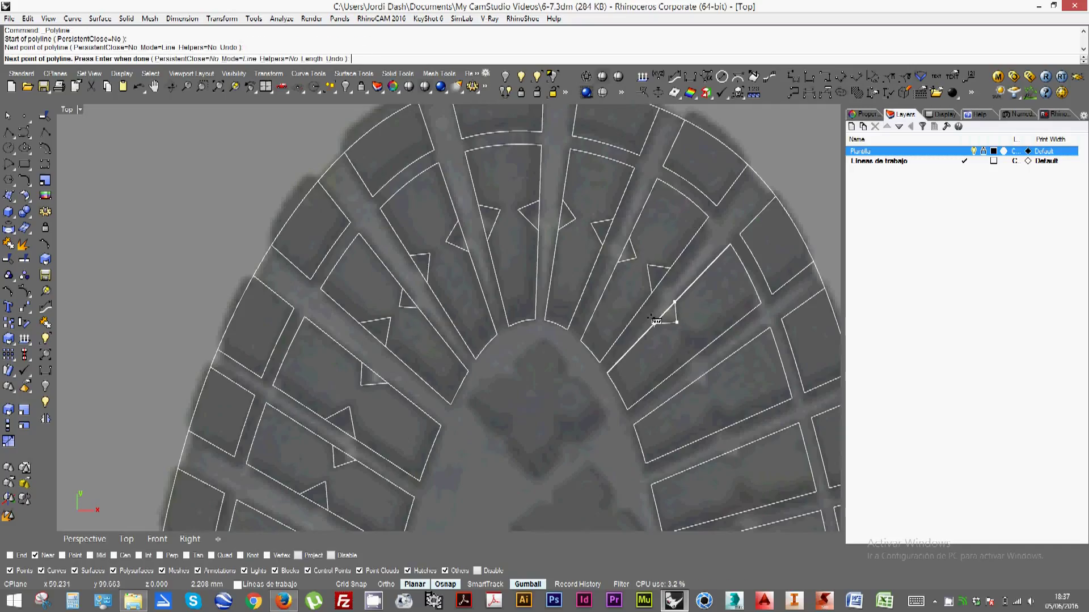
{"action": "left_click", "coordinate": [655, 320]}
{"action": "left_click", "coordinate": [674, 304]}
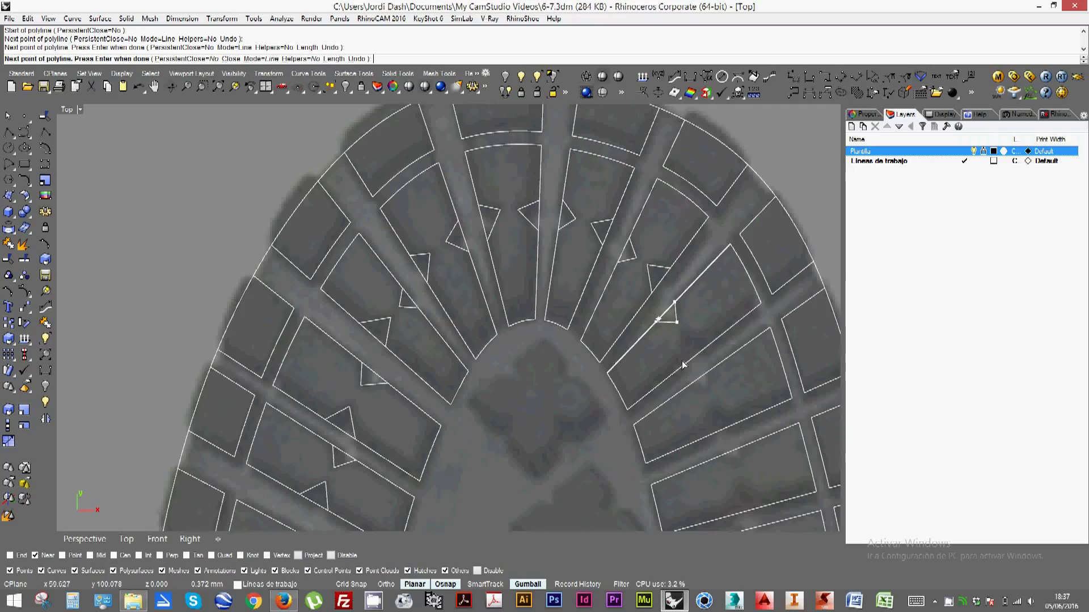
{"action": "key", "text": "Return"}
Draw an inward-pointing V-shaped polyline, sides about 2.9 mm and 2.7 mm, on the lower-right edge of the third inner block right of the toe centre gap
{"action": "left_click", "coordinate": [682, 361]}
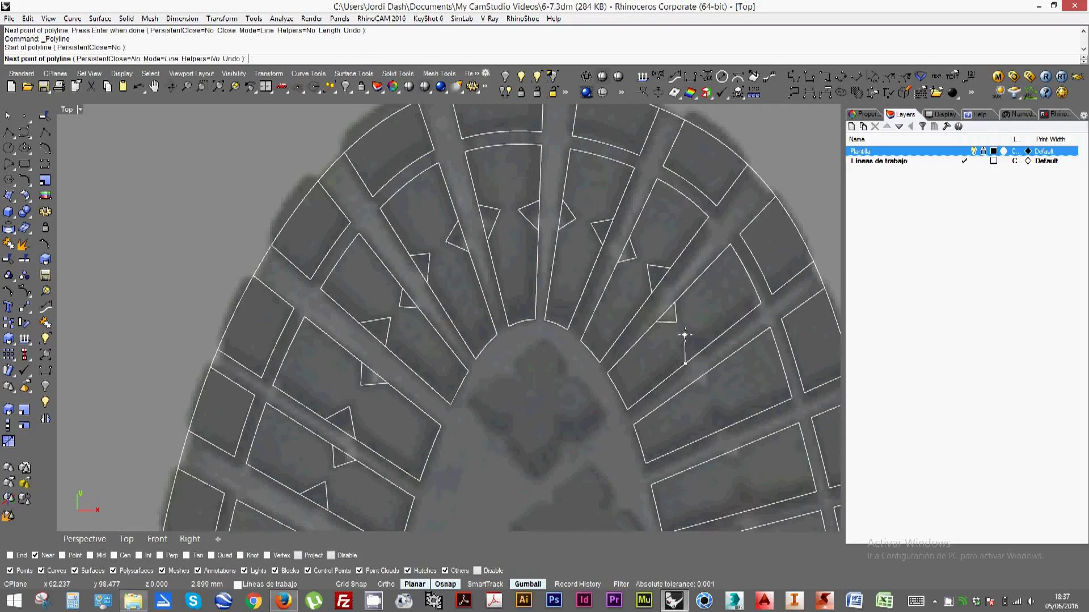
{"action": "left_click", "coordinate": [685, 335]}
{"action": "left_click", "coordinate": [709, 343]}
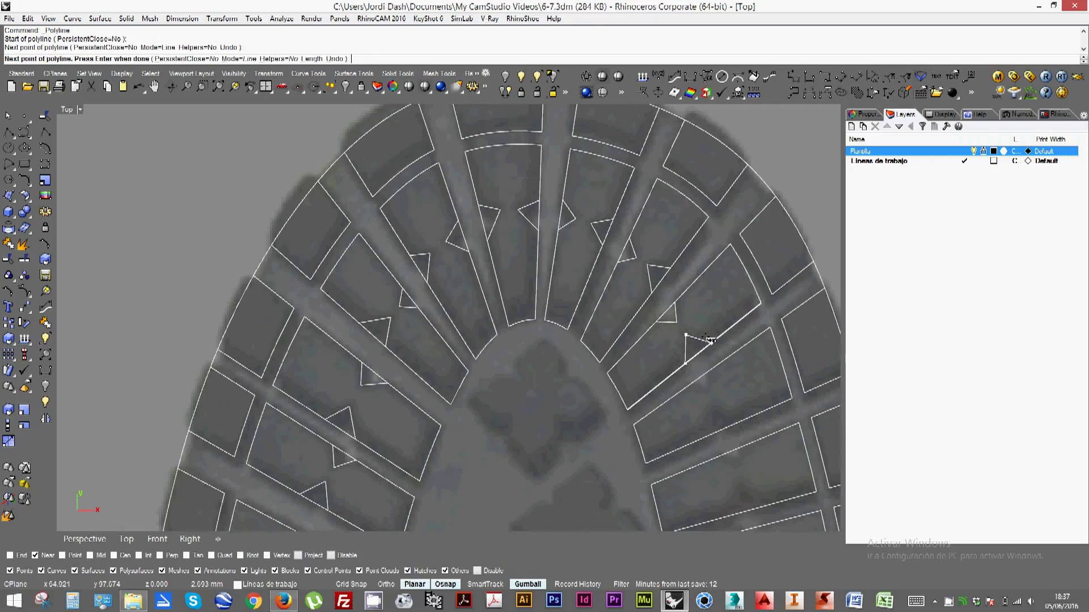
{"action": "key", "text": "Return"}
Draw an inward-pointing V-shaped polyline, first side about 1.9 mm, on the upper edge of the fourth inner block right of the toe centre gap
{"action": "key", "text": "Return"}
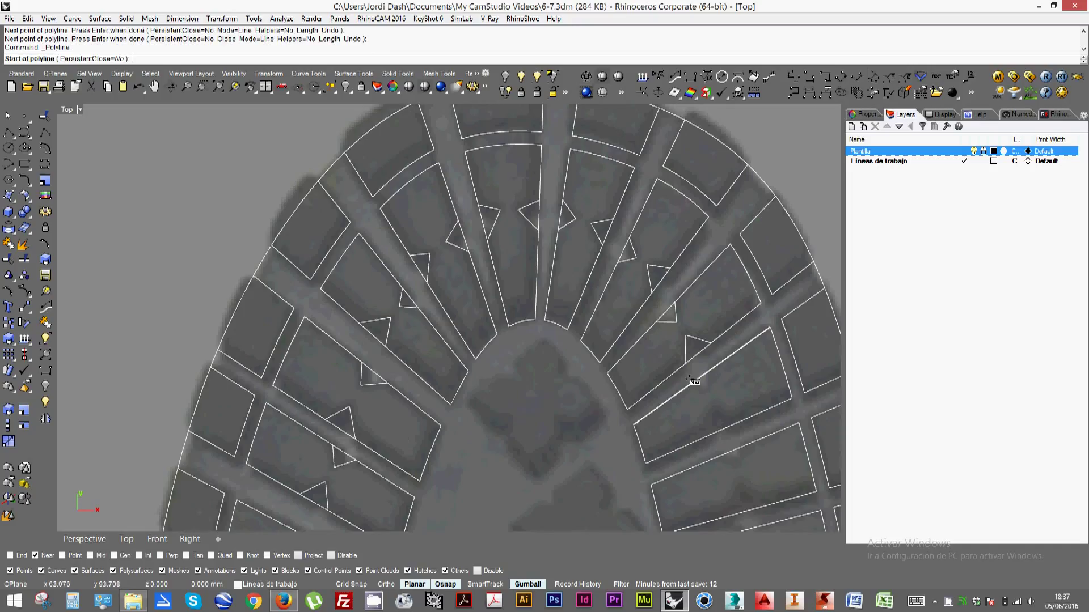
{"action": "left_click", "coordinate": [692, 381]}
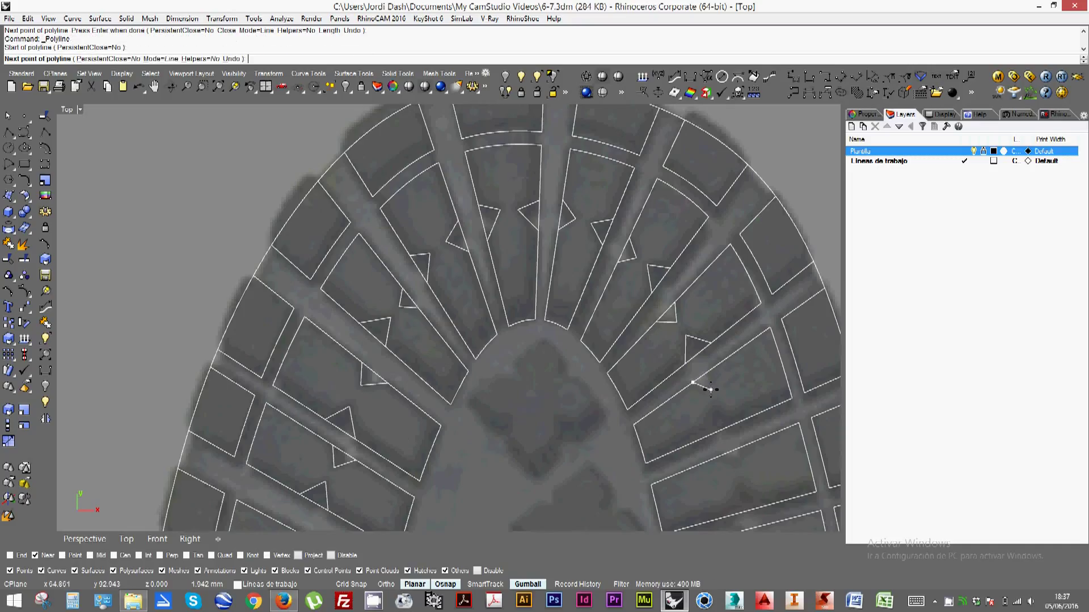
{"action": "left_click", "coordinate": [713, 369]}
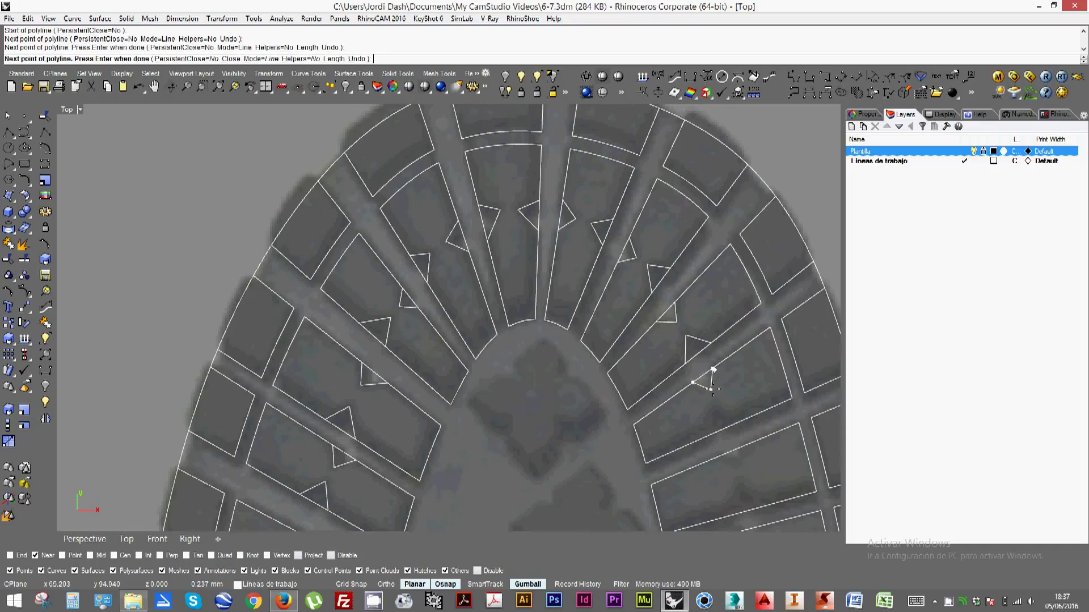
{"action": "key", "text": "Return"}
Draw an inward-pointing V-shaped polyline, first side about 2.3 mm, on the lower edge of the fourth inner block right of the toe centre gap
{"action": "key", "text": "Return"}
{"action": "left_click", "coordinate": [709, 434]}
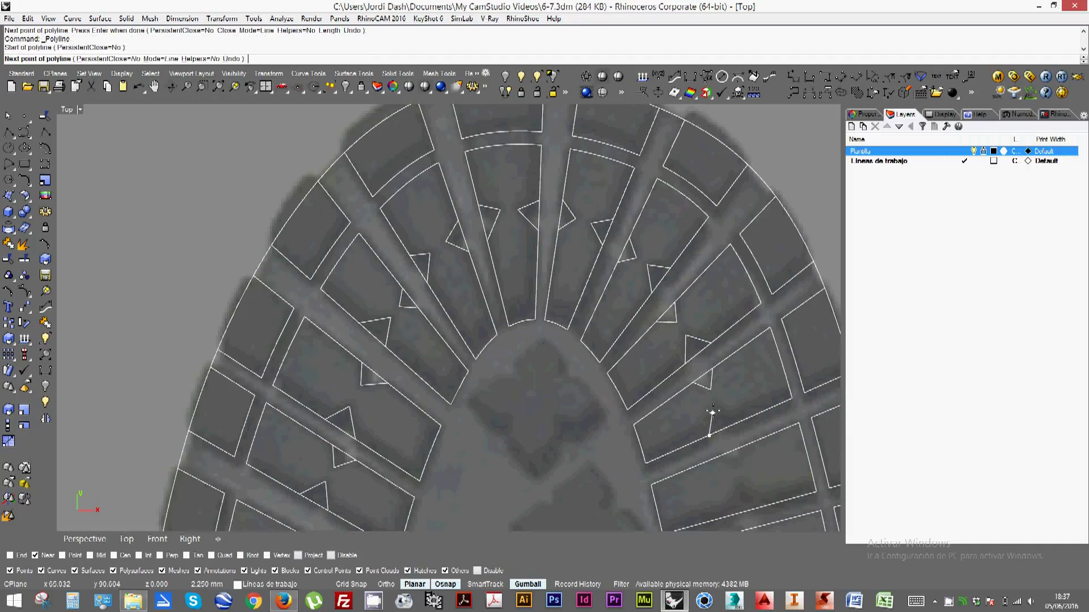
{"action": "left_click", "coordinate": [713, 411]}
{"action": "left_click", "coordinate": [733, 425]}
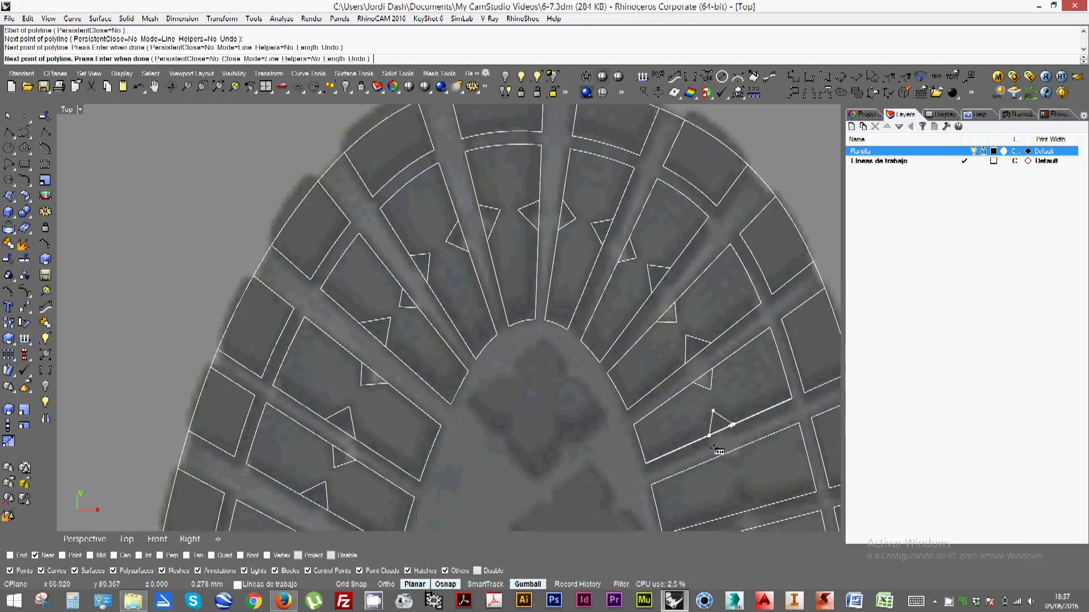
{"action": "key", "text": "Return"}
Draw an inward-pointing V-shaped polyline on the upper edge of the fifth inner block right of the toe centre gap
{"action": "right_click_drag", "start_coordinate": [719, 451], "coordinate": [617, 368]}
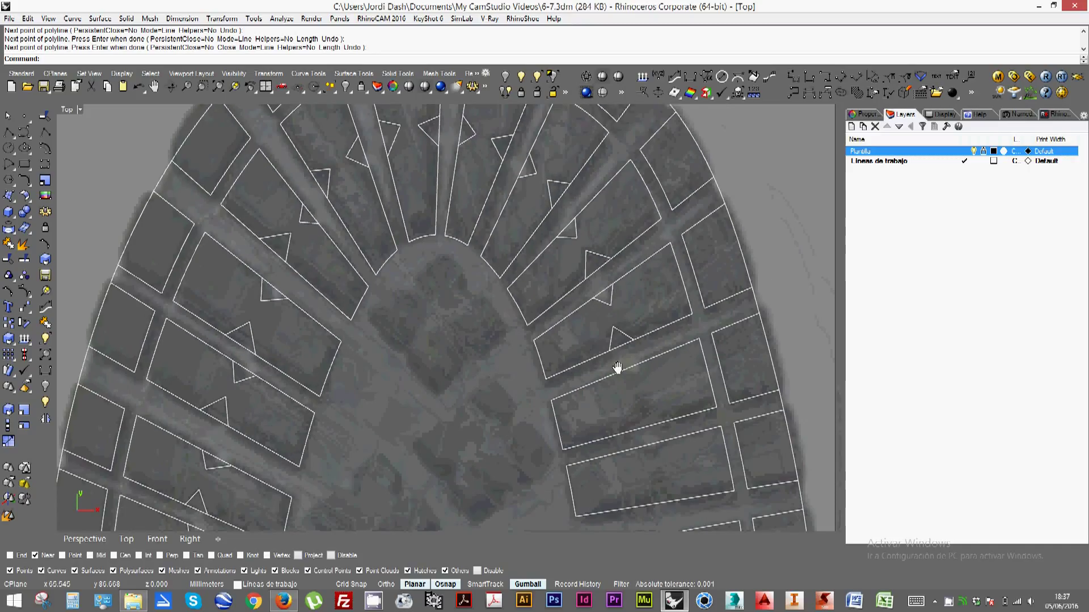
{"action": "key", "text": "Return"}
{"action": "left_click", "coordinate": [621, 372]}
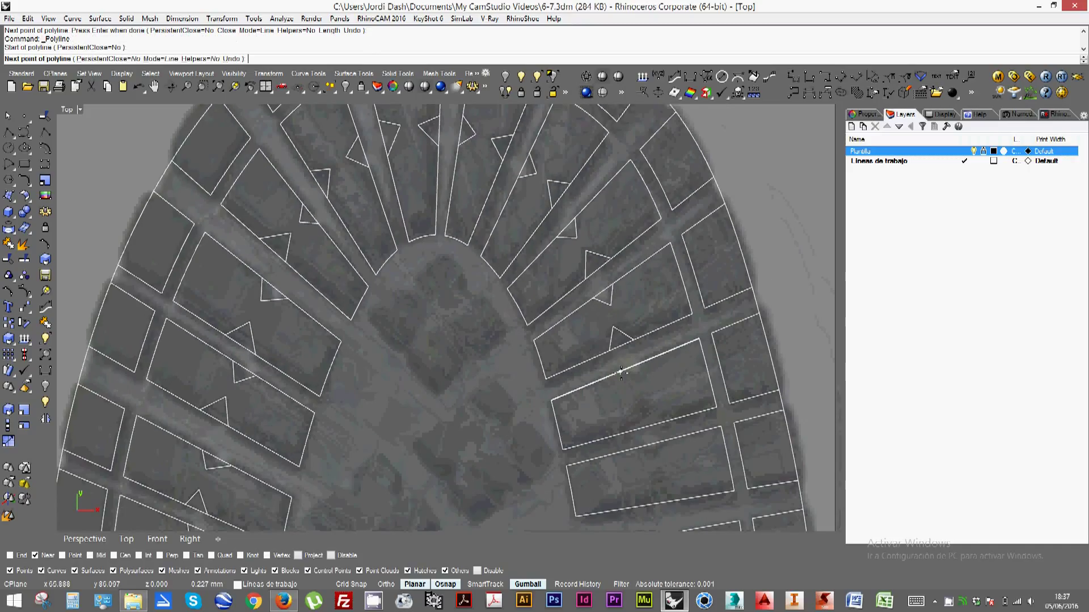
{"action": "left_click", "coordinate": [637, 380]}
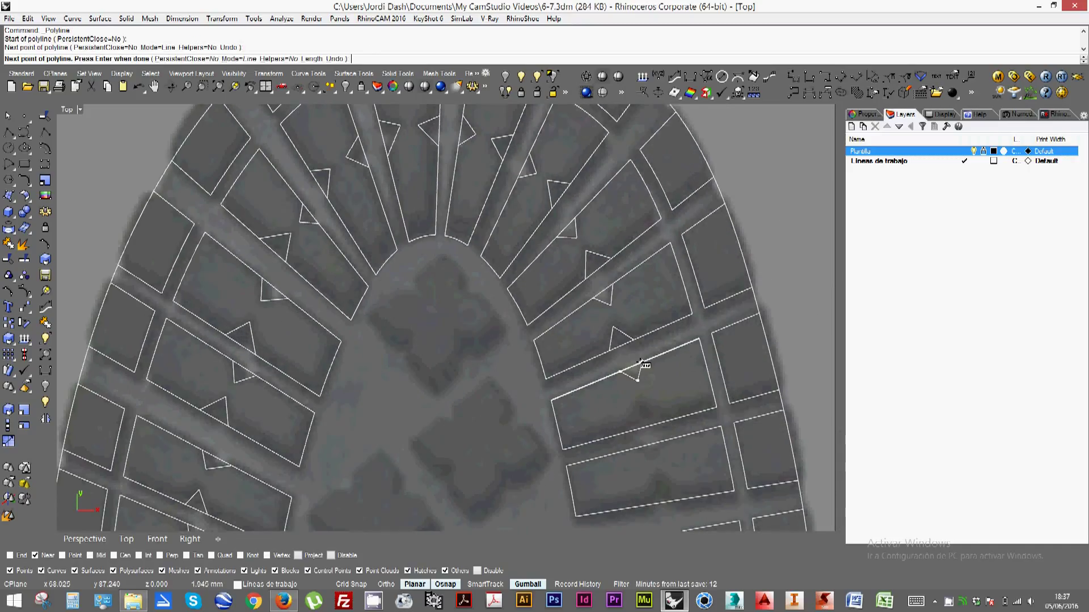
{"action": "left_click", "coordinate": [641, 364]}
{"action": "left_click", "coordinate": [622, 371]}
{"action": "key", "text": "Return"}
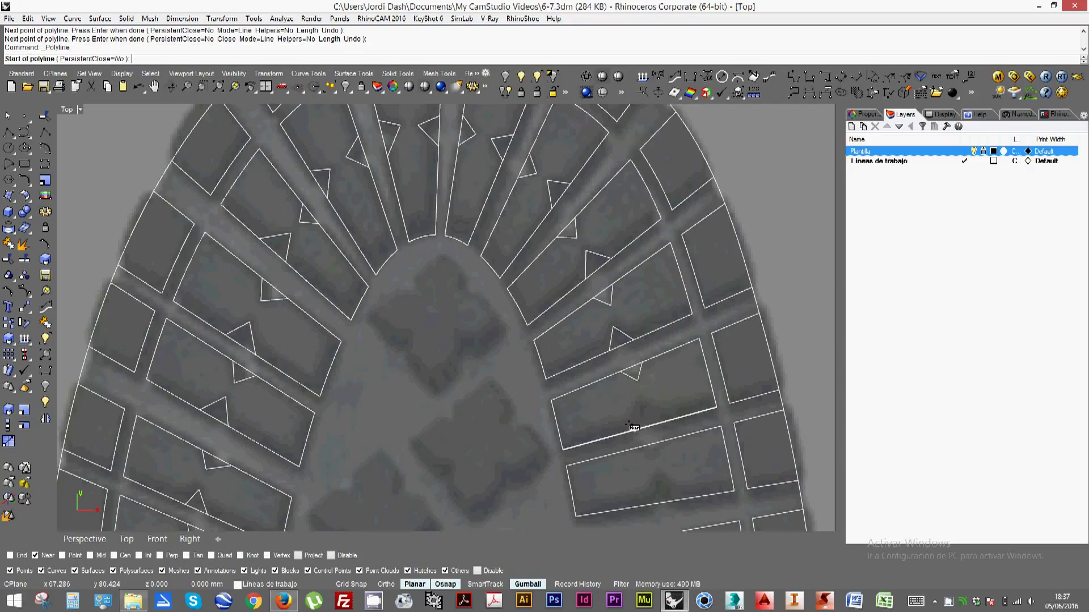
Draw an inward-pointing V-shaped polyline, first side about 2.8 mm, on the lower edge of the fifth inner block right of the toe centre gap
{"action": "left_click", "coordinate": [633, 430]}
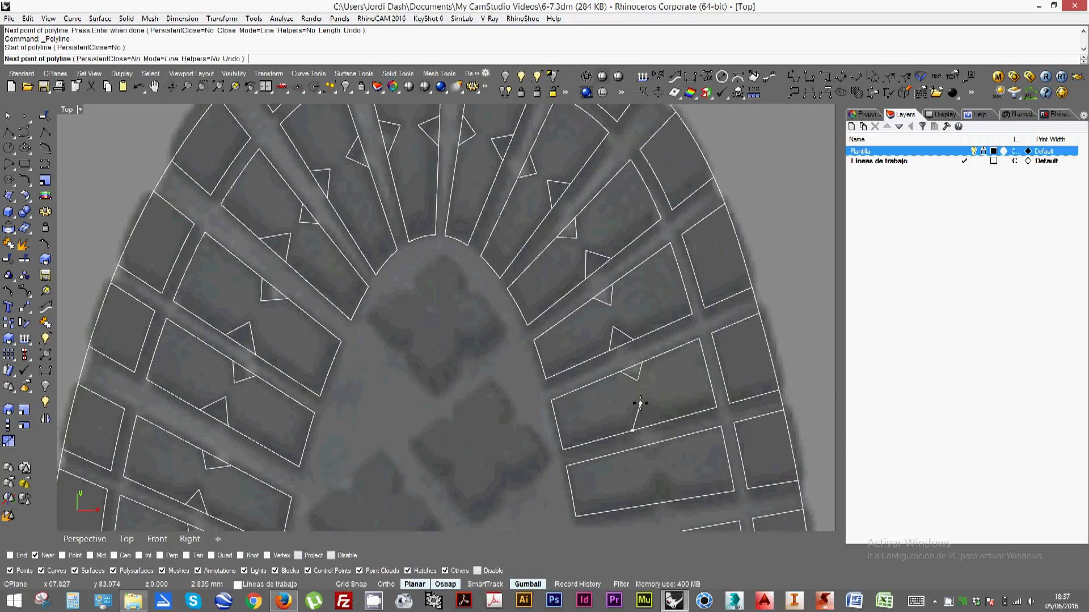
{"action": "left_click", "coordinate": [641, 404]}
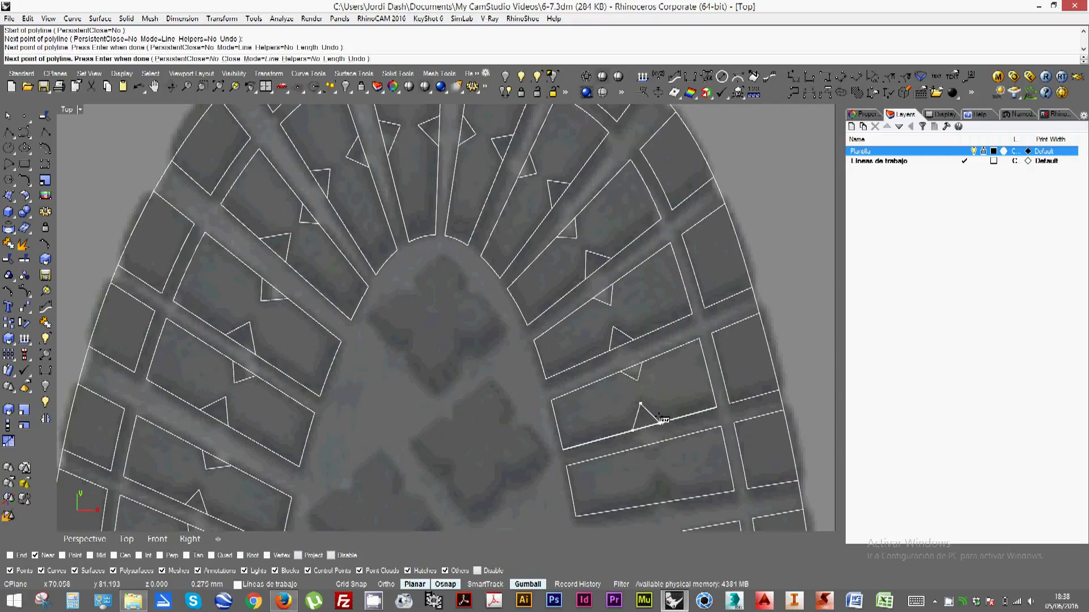
{"action": "key", "text": "Return"}
Draw an inward-pointing V-shaped polyline, first side about 2.4 mm, on the upper edge of the sixth inner block right of the toe centre gap
{"action": "key", "text": "Return"}
{"action": "left_click", "coordinate": [640, 448]}
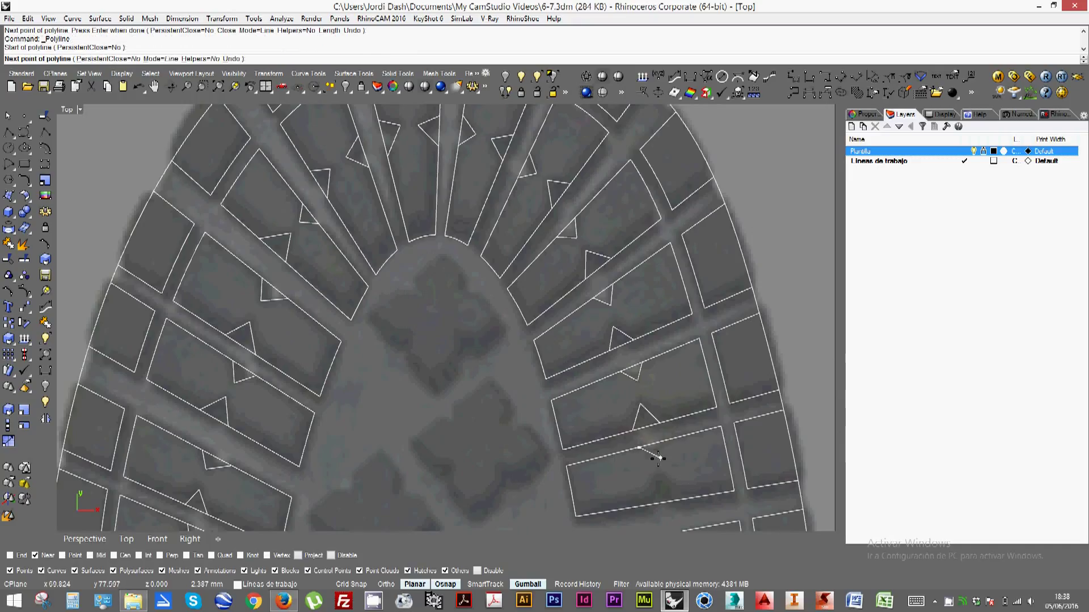
{"action": "left_click", "coordinate": [655, 458]}
{"action": "left_click", "coordinate": [665, 442]}
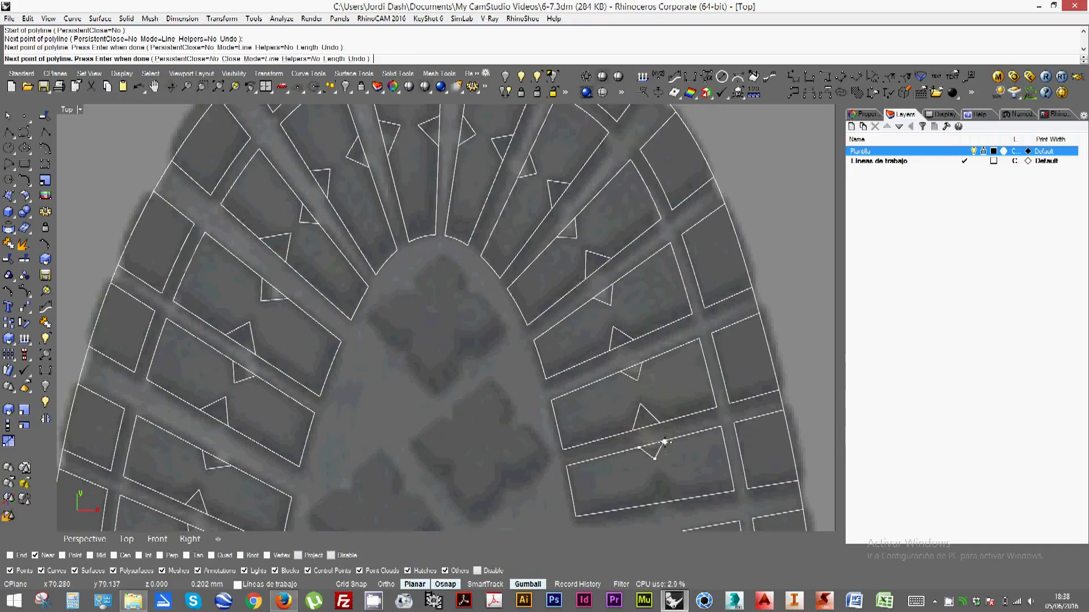
{"action": "key", "text": "Return"}
Draw an inward-pointing V-shaped polyline, second side about 2.7 mm, on the lower edge of the sixth inner block right of the toe centre gap
{"action": "right_click_drag", "start_coordinate": [632, 311], "coordinate": [626, 339]}
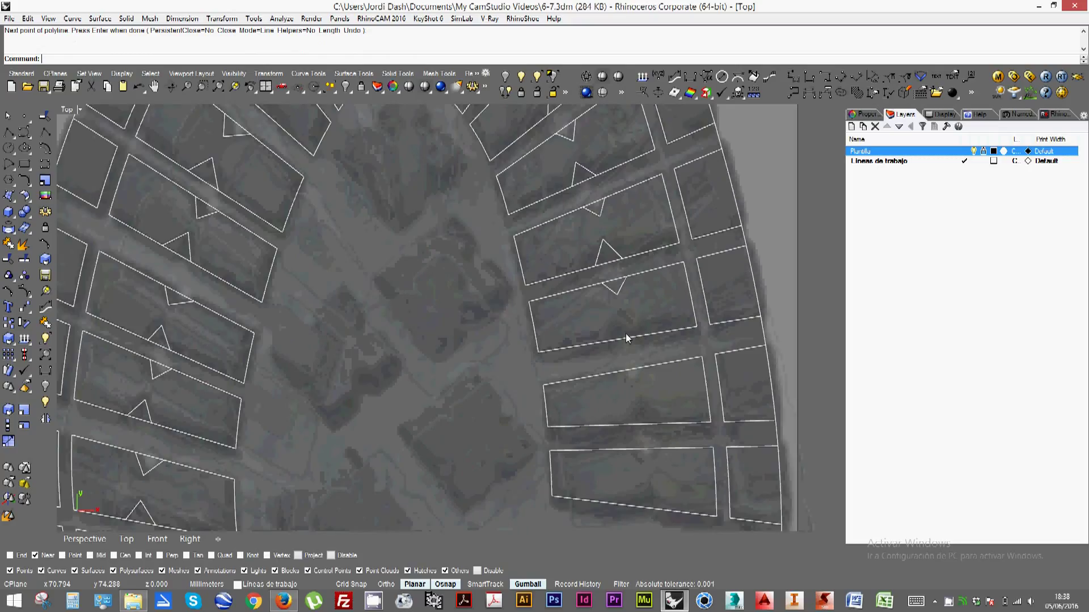
{"action": "right_click", "coordinate": [610, 339]}
{"action": "left_click", "coordinate": [608, 341]}
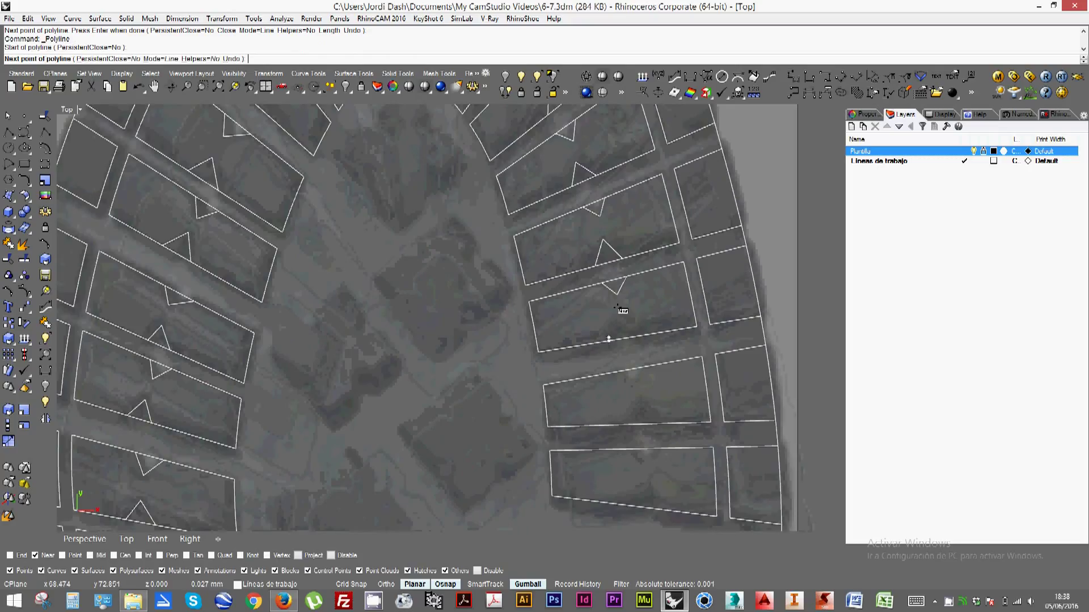
{"action": "left_click", "coordinate": [618, 316]}
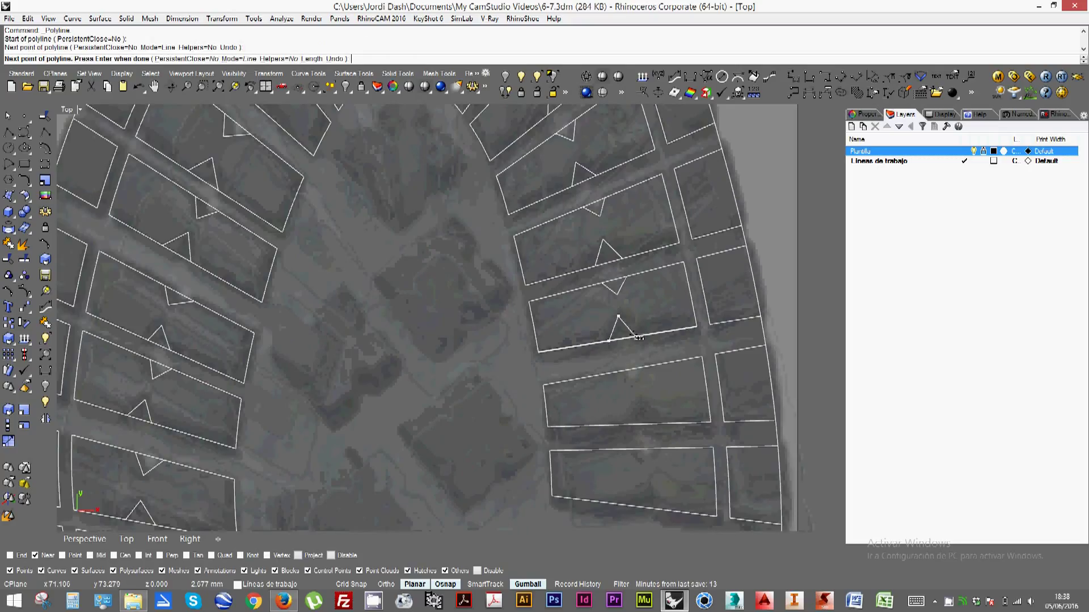
{"action": "left_click", "coordinate": [638, 332]}
{"action": "right_click", "coordinate": [624, 371]}
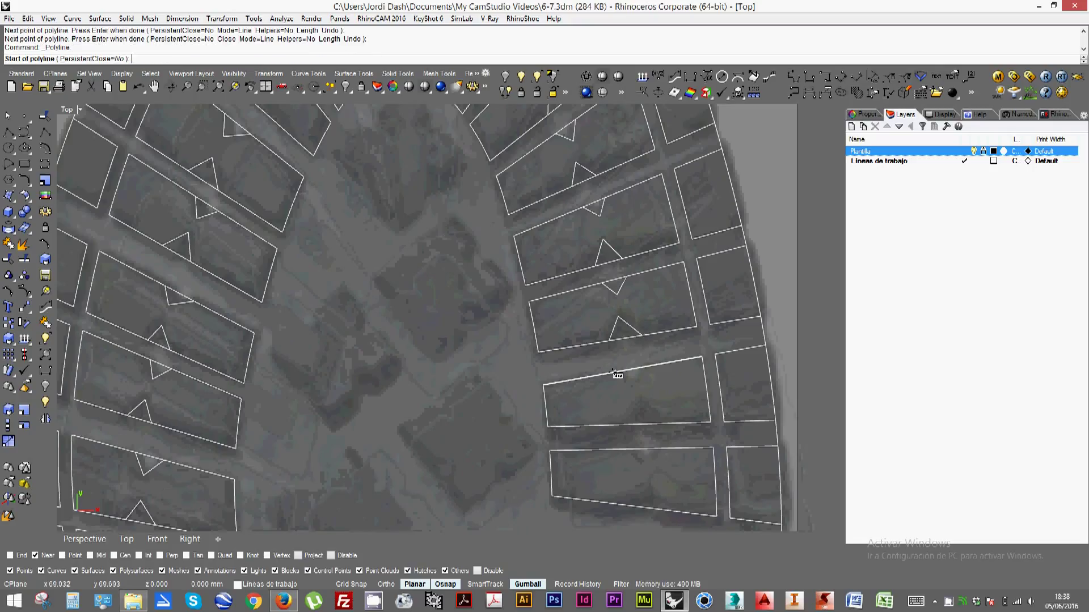
Draw an inward-pointing V-shaped polyline, first side about 2.5 mm, on the upper edge of the seventh inner block right of the toe centre gap
{"action": "right_click", "coordinate": [618, 372]}
{"action": "left_click", "coordinate": [615, 372]}
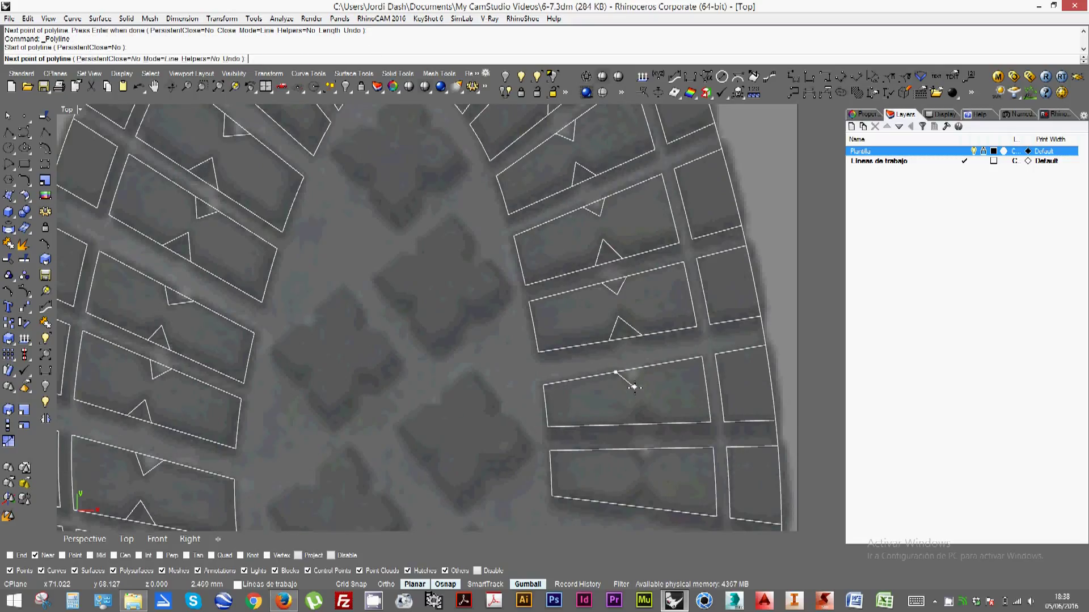
{"action": "left_click", "coordinate": [635, 388]}
{"action": "left_click", "coordinate": [648, 369]}
{"action": "right_click", "coordinate": [648, 371]}
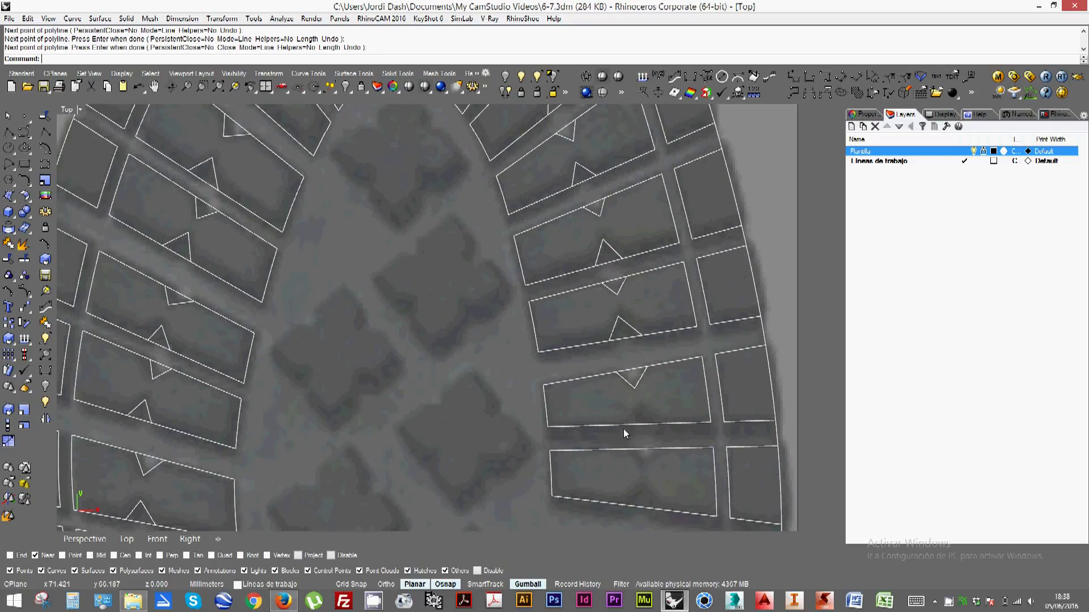
Draw an inward-pointing V-shaped polyline on the lower edge of the seventh inner block right of the toe centre gap
{"action": "right_click", "coordinate": [625, 427]}
{"action": "left_click", "coordinate": [624, 425]}
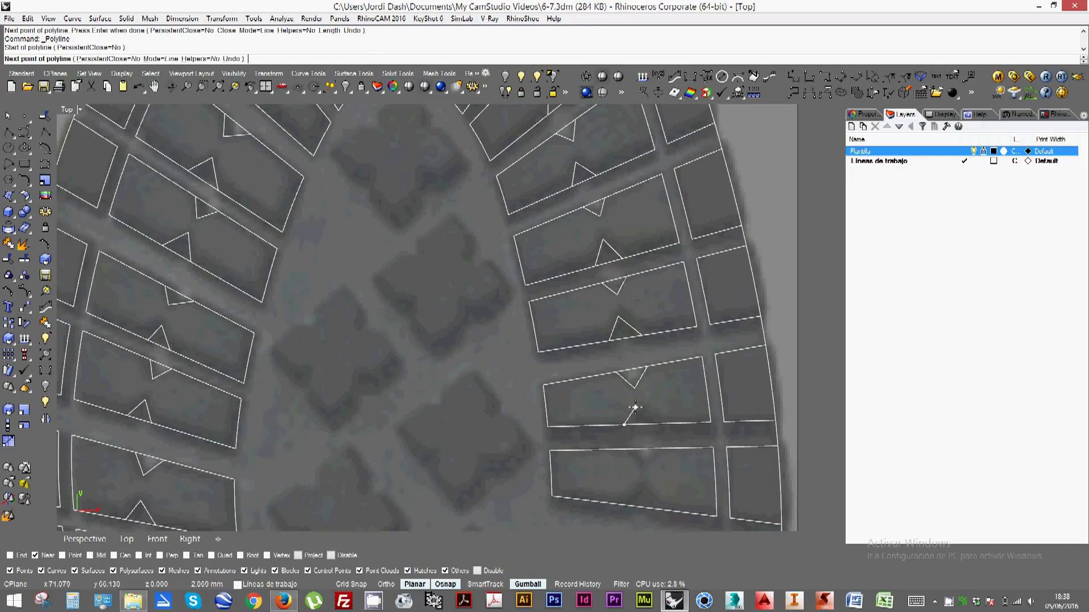
{"action": "left_click", "coordinate": [640, 404]}
{"action": "left_click", "coordinate": [657, 423]}
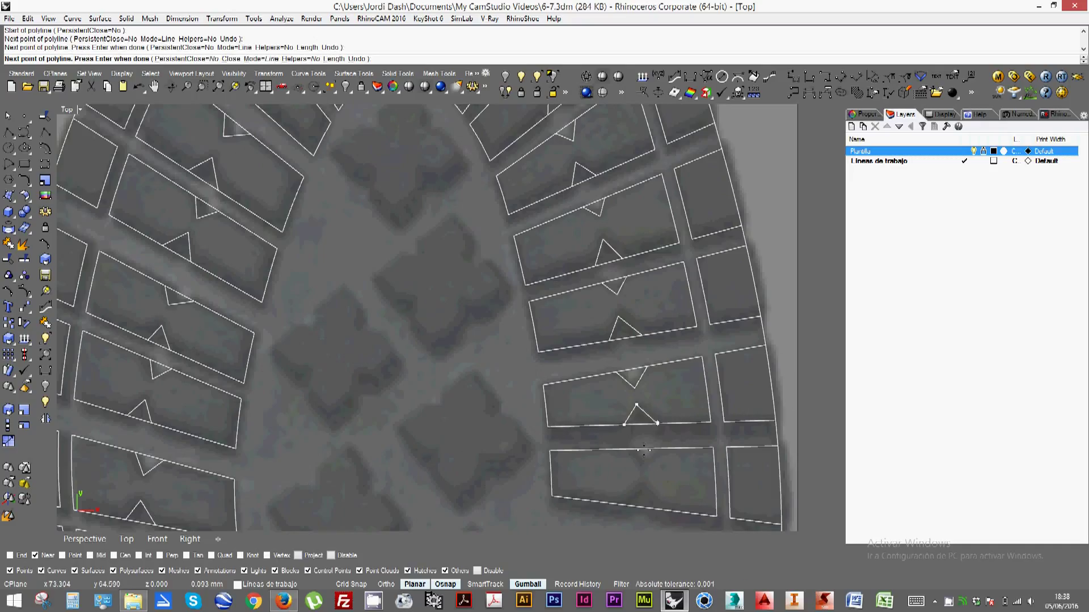
{"action": "right_click", "coordinate": [634, 460]}
Draw an inward-pointing V-shaped polyline, sides about 2.3 mm and 2.8 mm, on the upper edge of the eighth inner block down the right side
{"action": "right_click_drag", "start_coordinate": [632, 454], "coordinate": [610, 394]}
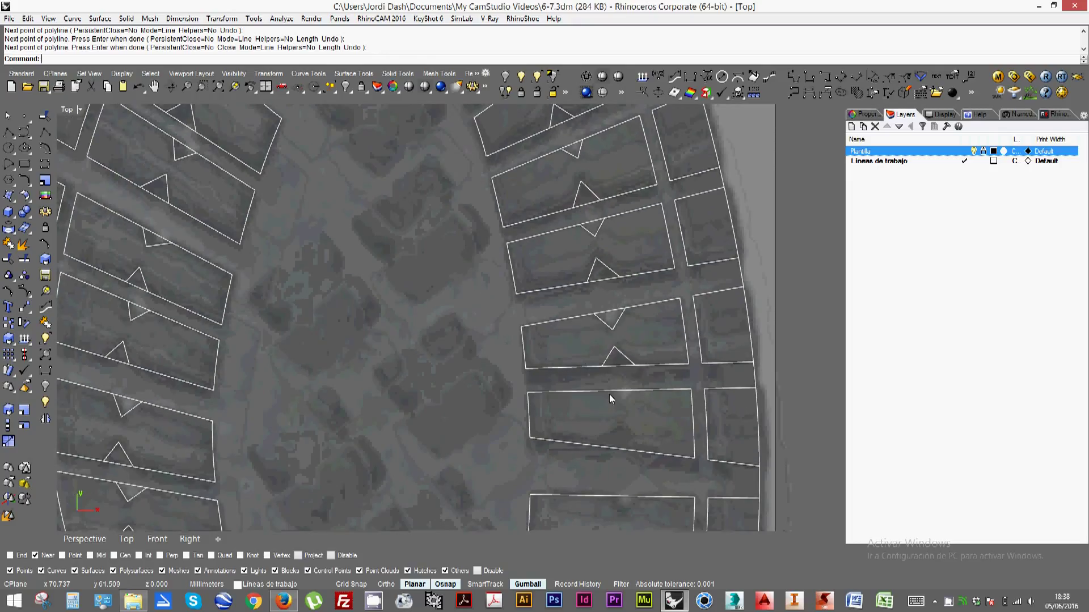
{"action": "right_click", "coordinate": [610, 394]}
{"action": "left_click", "coordinate": [609, 394]}
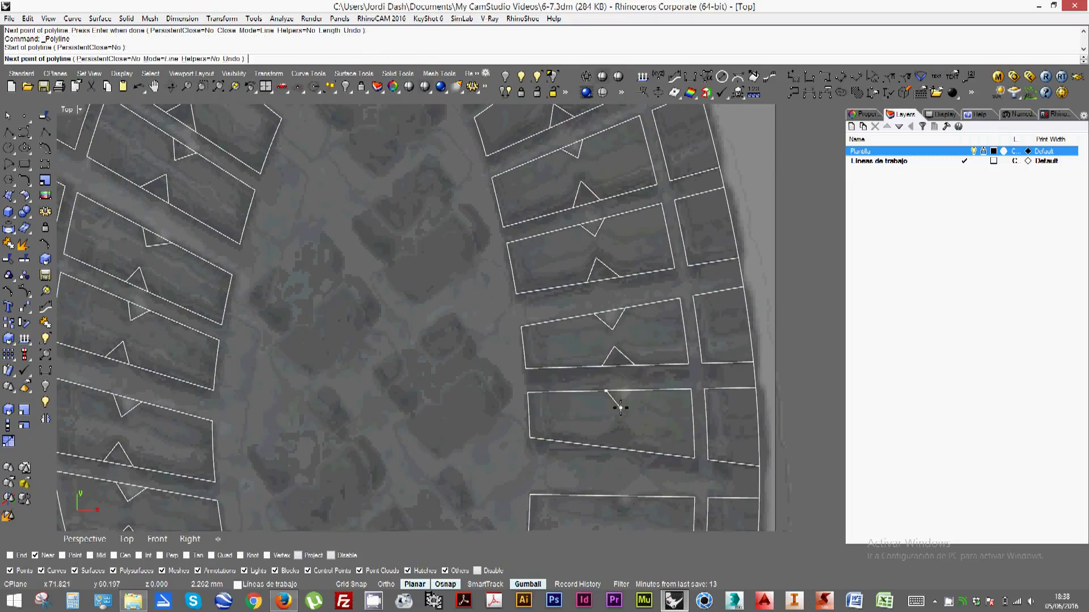
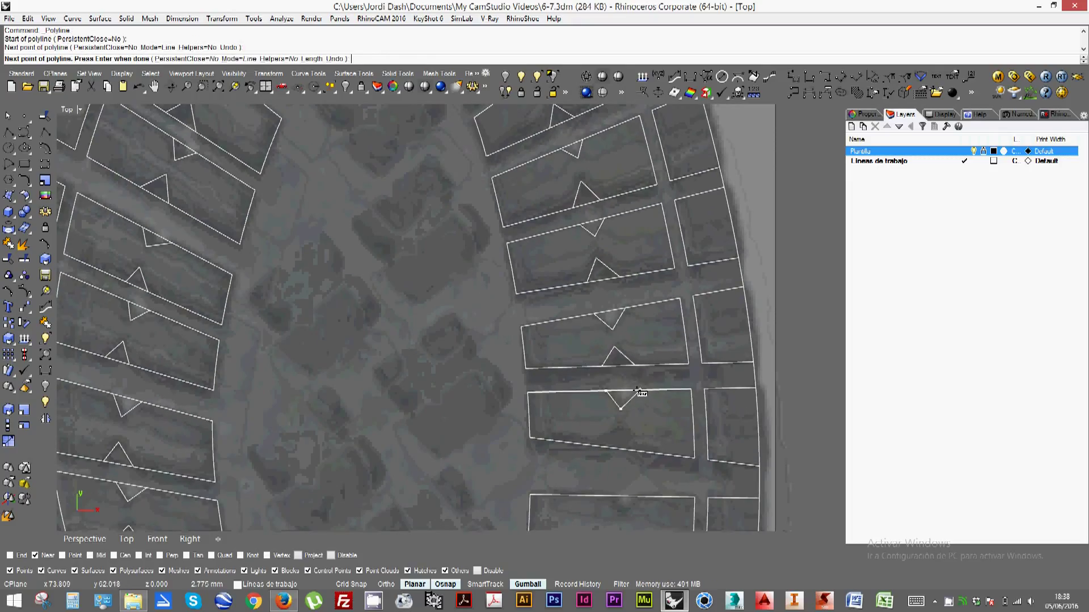
{"action": "left_click", "coordinate": [621, 408]}
{"action": "left_click", "coordinate": [636, 391]}
{"action": "right_click", "coordinate": [636, 390]}
Draw an inward-pointing V-shaped polyline, second side about 3.2 mm, on the lower edge of the eighth inner block down the right side
{"action": "right_click", "coordinate": [604, 448]}
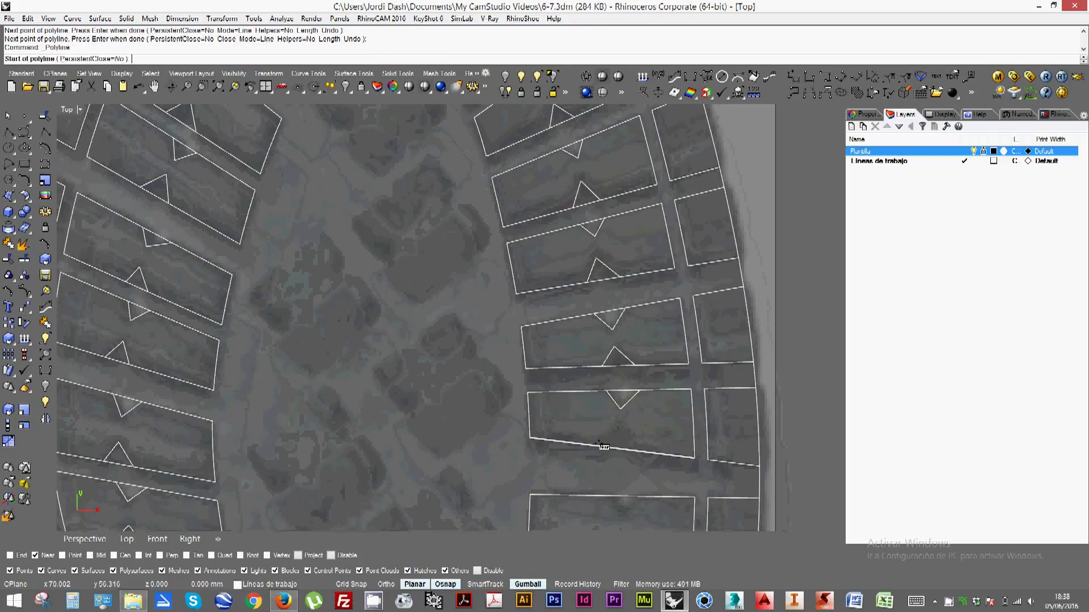
{"action": "left_click", "coordinate": [602, 448]}
{"action": "left_click", "coordinate": [619, 425]}
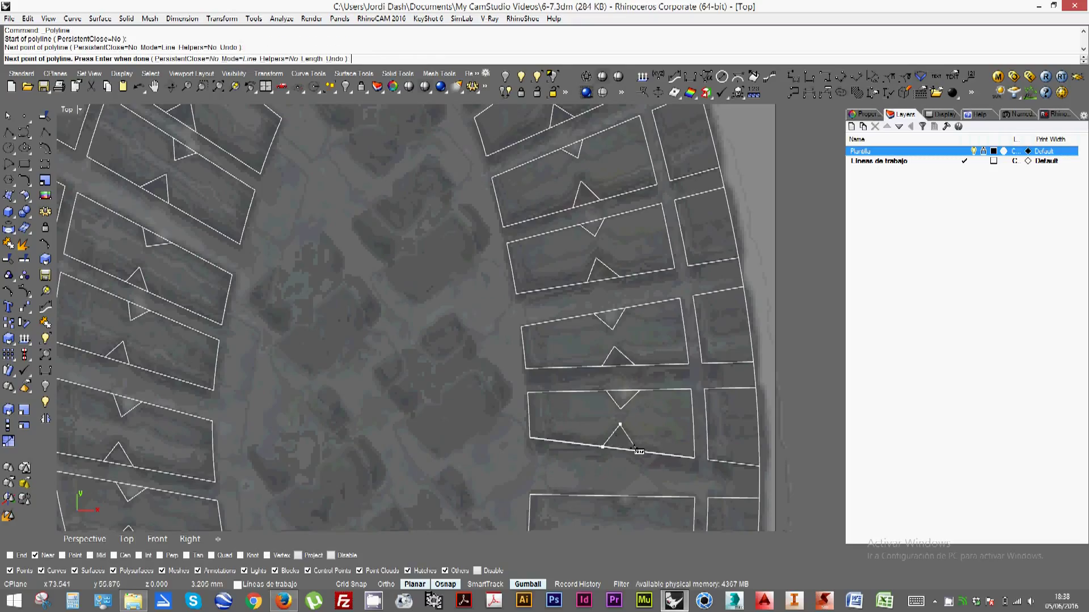
{"action": "left_click", "coordinate": [637, 452]}
{"action": "right_click", "coordinate": [630, 462]}
Draw an inward-pointing V-shaped polyline, first side about 2.3 mm, on the upper edge of the ninth inner block down the right side
{"action": "right_click_drag", "start_coordinate": [607, 404], "coordinate": [575, 302]}
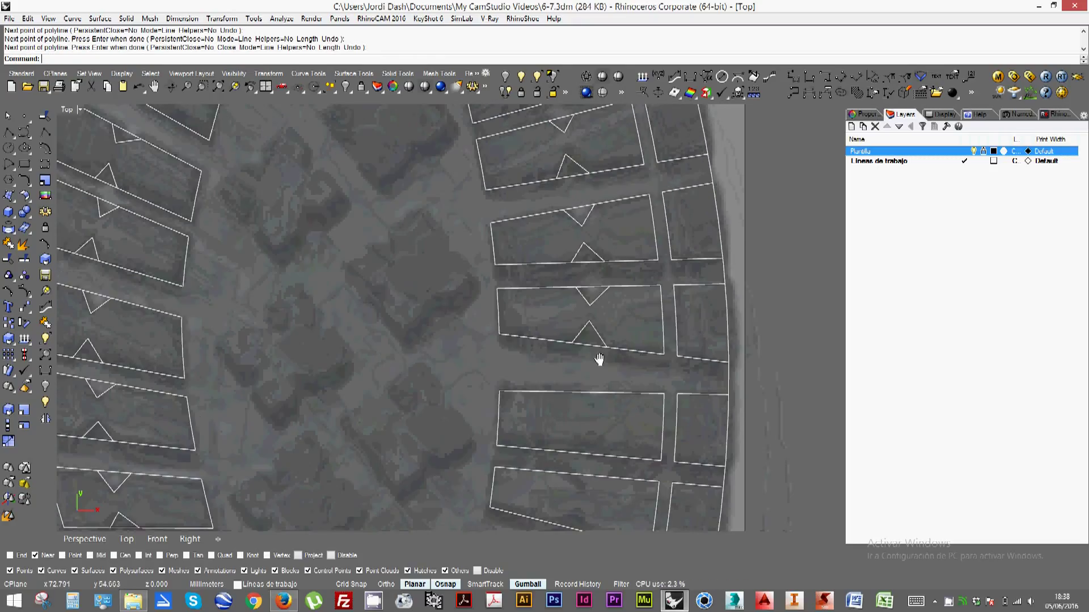
{"action": "right_click", "coordinate": [580, 392]}
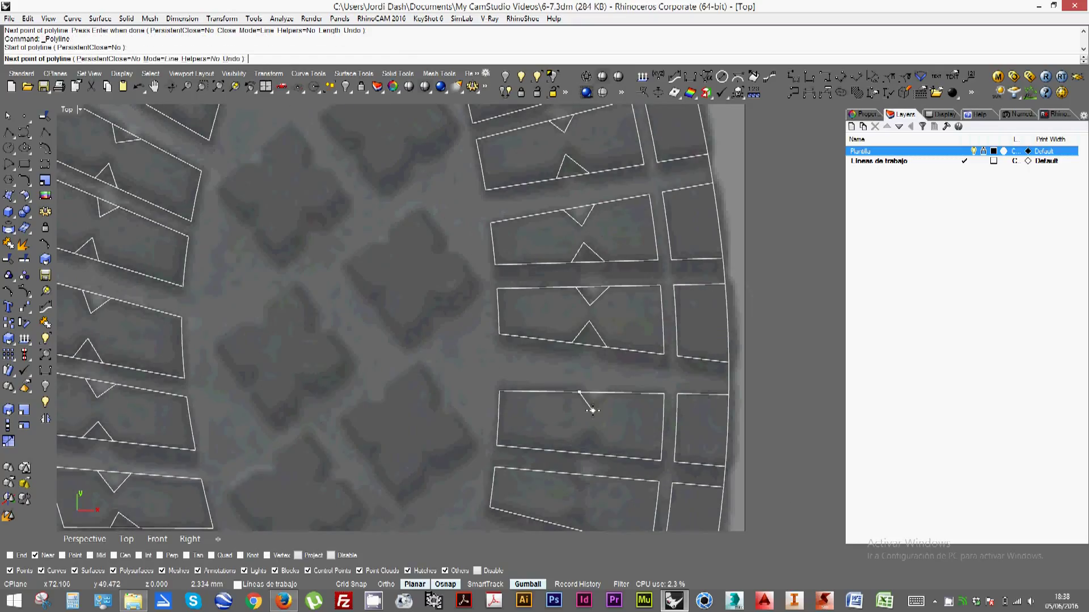
{"action": "left_click", "coordinate": [579, 392]}
{"action": "left_click", "coordinate": [593, 409]}
{"action": "left_click", "coordinate": [607, 393]}
{"action": "right_click", "coordinate": [583, 440]}
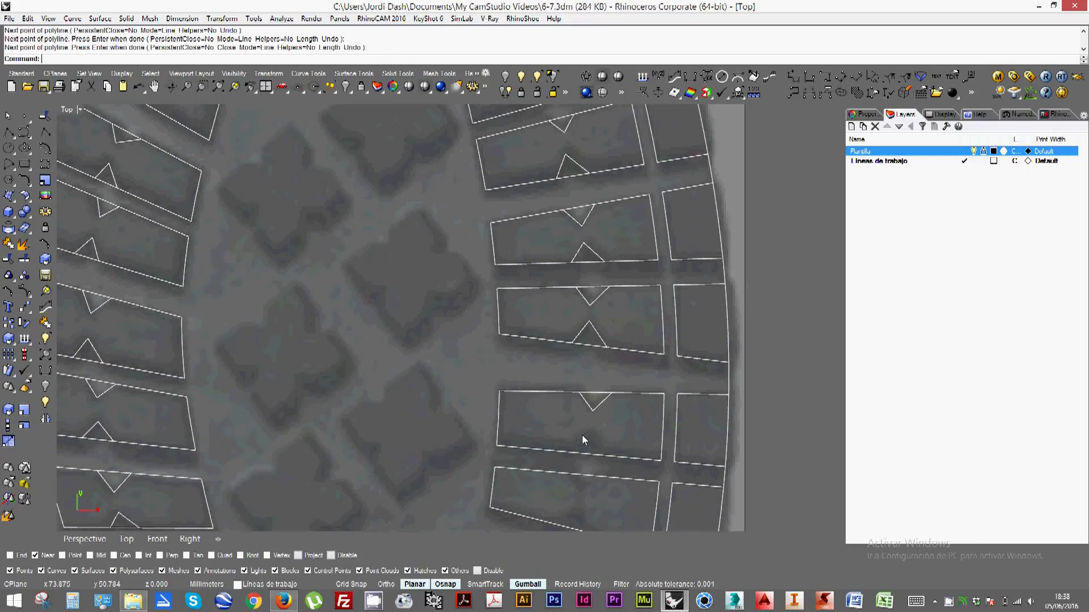
Draw an inward-pointing V-shaped polyline on the lower edge of the ninth inner block down the right side
{"action": "right_click", "coordinate": [573, 449]}
{"action": "left_click", "coordinate": [572, 452]}
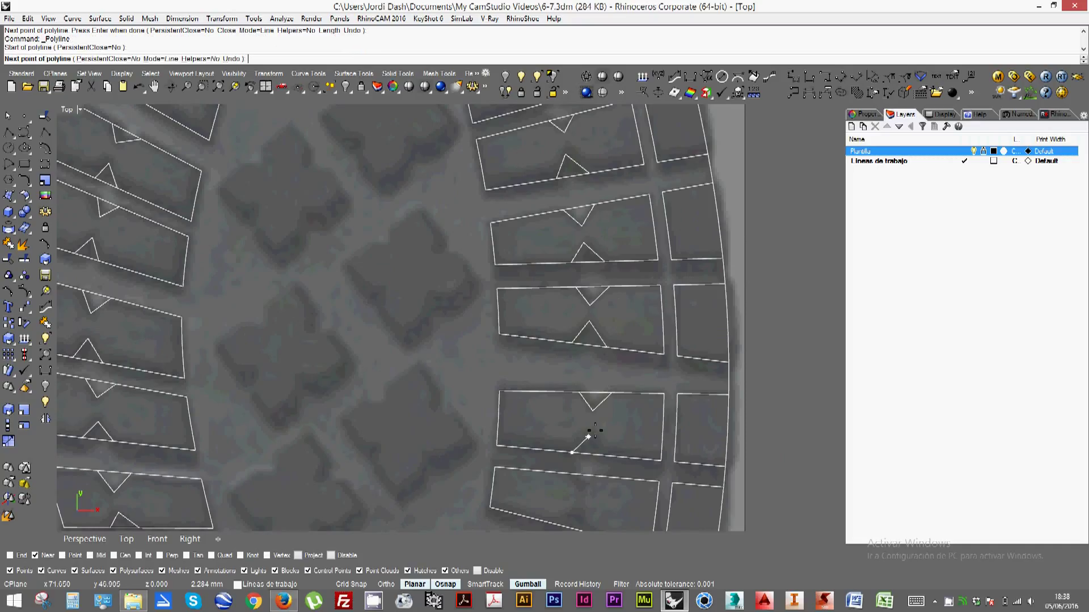
{"action": "left_click", "coordinate": [591, 430]}
{"action": "left_click", "coordinate": [604, 455]}
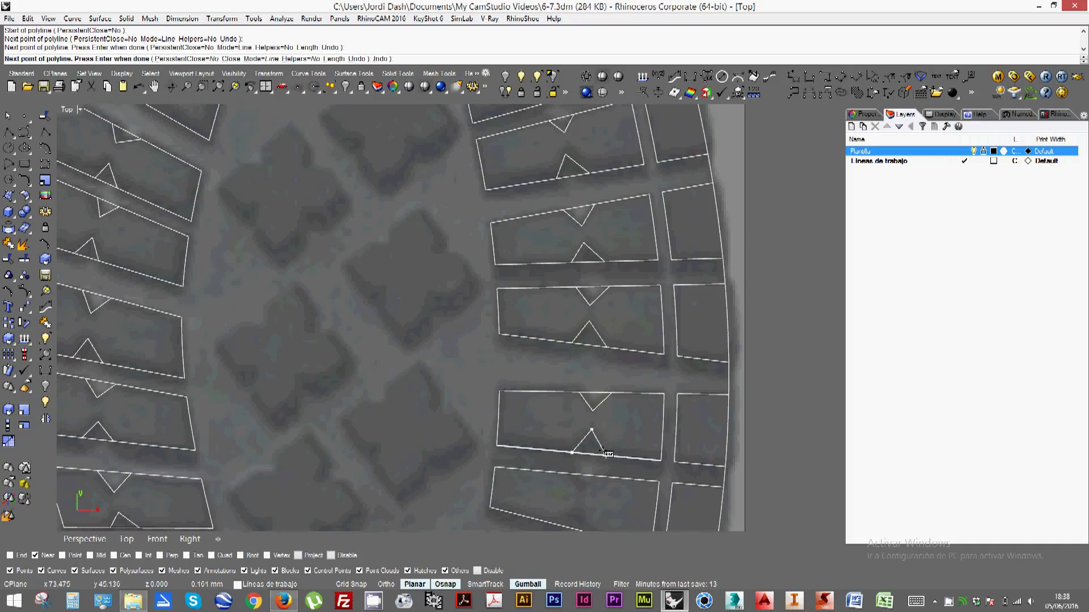
{"action": "right_click", "coordinate": [594, 468]}
Draw an inward-pointing V-shaped polyline on the upper edge of the tenth inner block down the right side
{"action": "right_click_drag", "start_coordinate": [590, 369], "coordinate": [590, 379]}
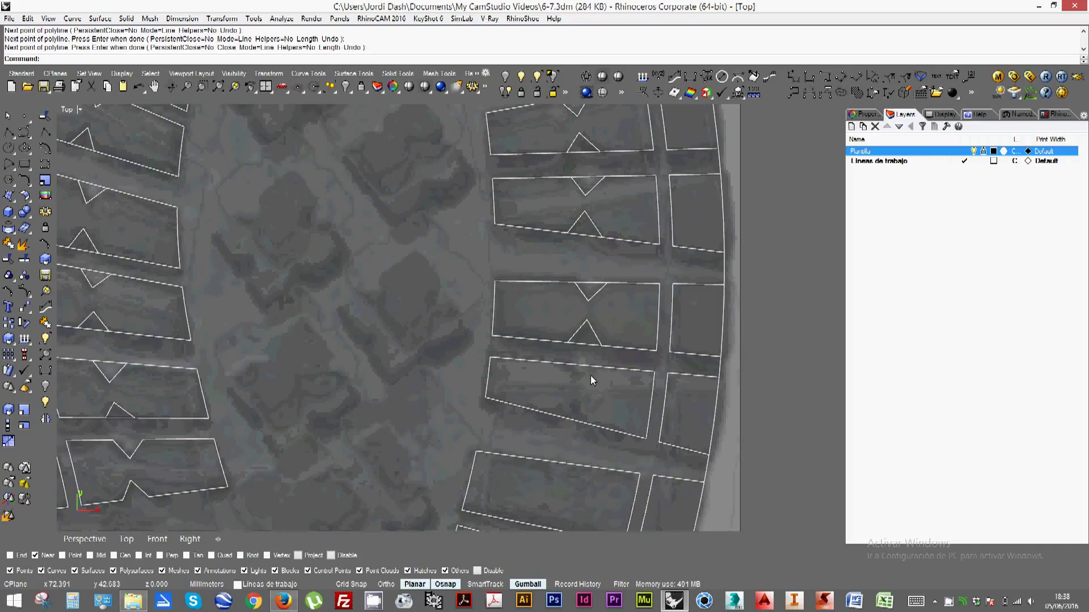
{"action": "right_click", "coordinate": [579, 373]}
{"action": "left_click", "coordinate": [567, 364]}
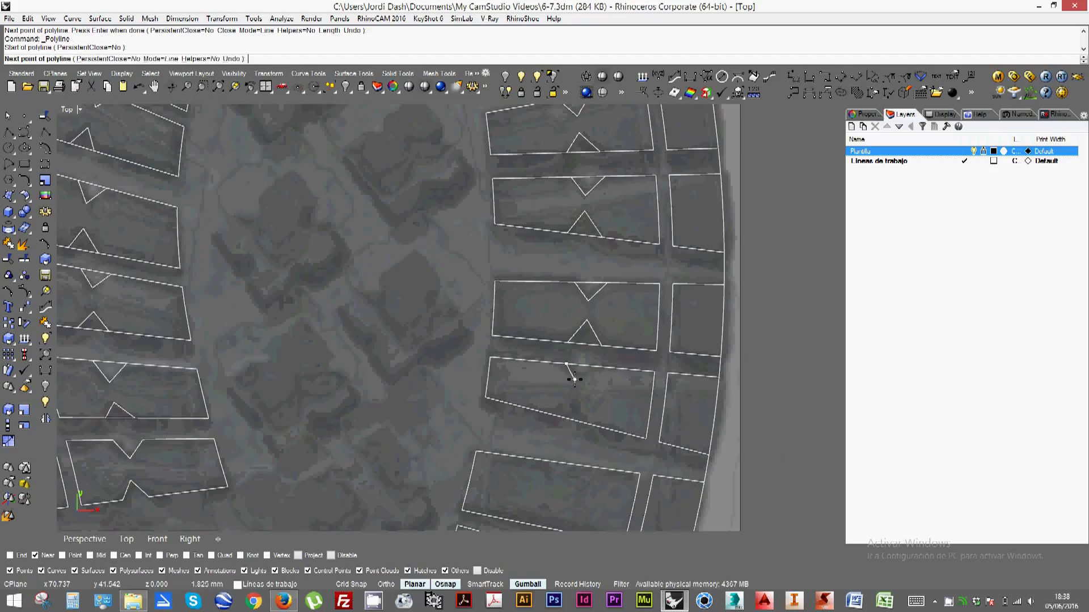
{"action": "left_click", "coordinate": [577, 382]}
{"action": "left_click", "coordinate": [596, 366]}
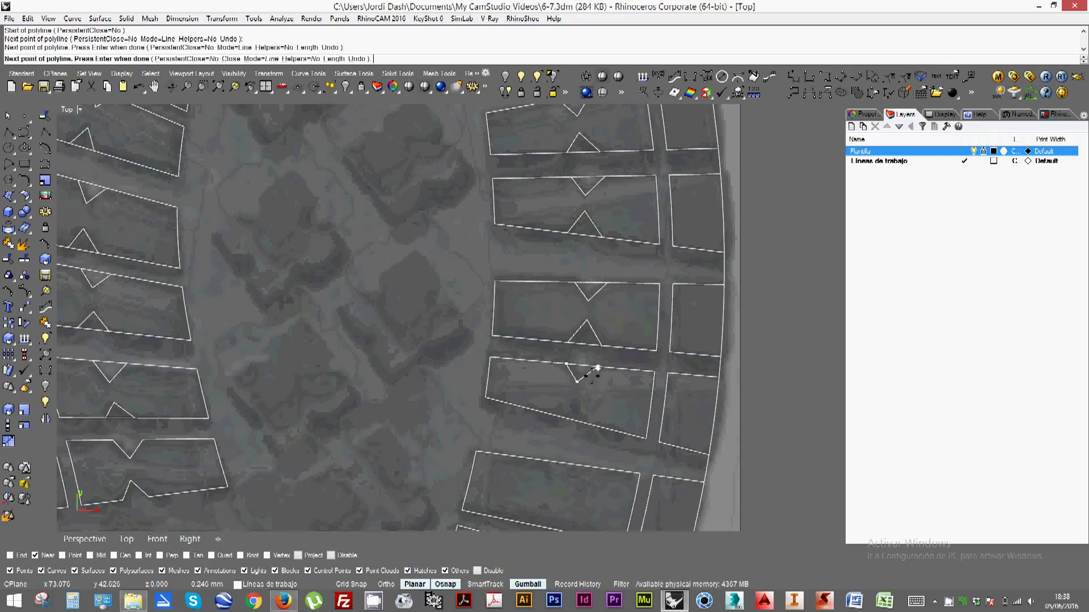
{"action": "right_click", "coordinate": [566, 404]}
Draw an inward-pointing V-shaped polyline on the lower edge of the tenth inner block down the right side
{"action": "right_click", "coordinate": [556, 413]}
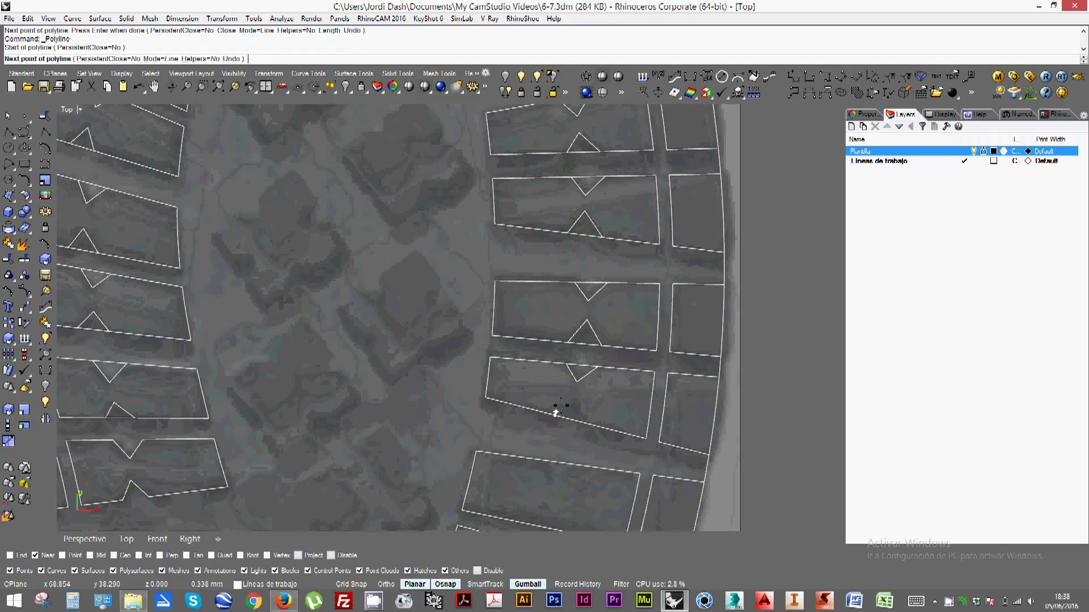
{"action": "left_click", "coordinate": [555, 415]}
{"action": "left_click", "coordinate": [573, 400]}
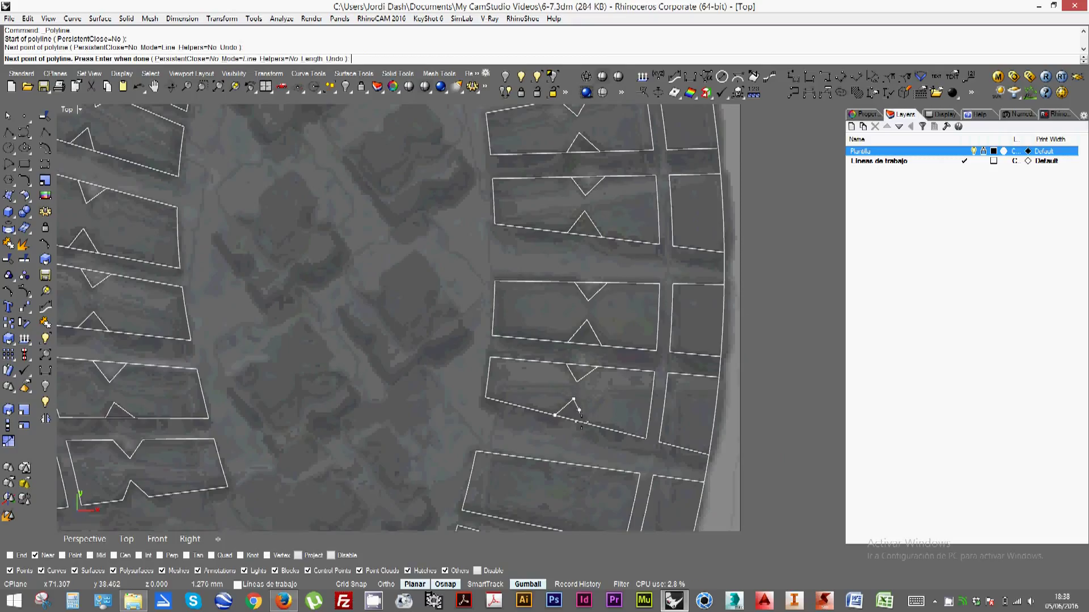
{"action": "left_click", "coordinate": [581, 422]}
{"action": "right_click", "coordinate": [578, 441]}
Draw an inward-pointing V-shaped polyline, first side about 2.6 mm, on the upper edge of the eleventh inner block down the right side
{"action": "right_click_drag", "start_coordinate": [573, 456], "coordinate": [571, 319]}
{"action": "right_click", "coordinate": [571, 318]}
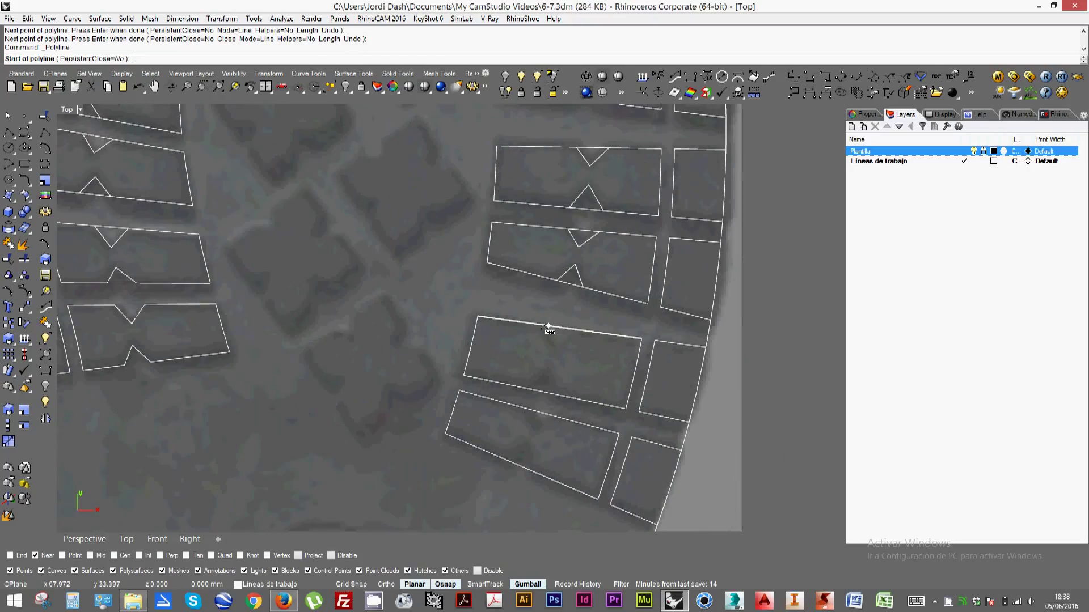
{"action": "left_click", "coordinate": [547, 329]}
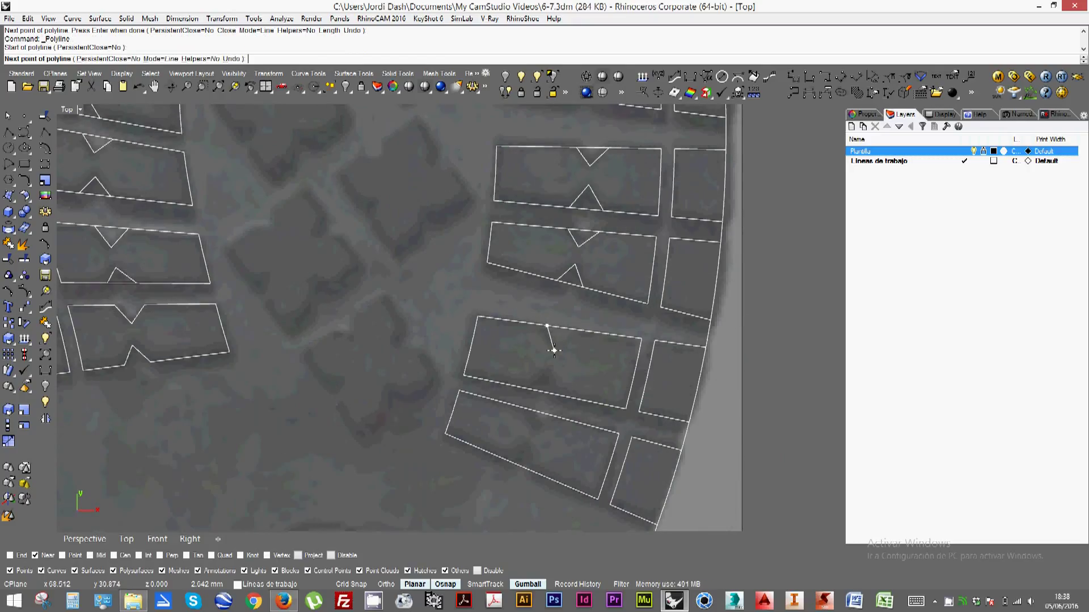
{"action": "left_click", "coordinate": [554, 350]}
{"action": "left_click", "coordinate": [587, 333]}
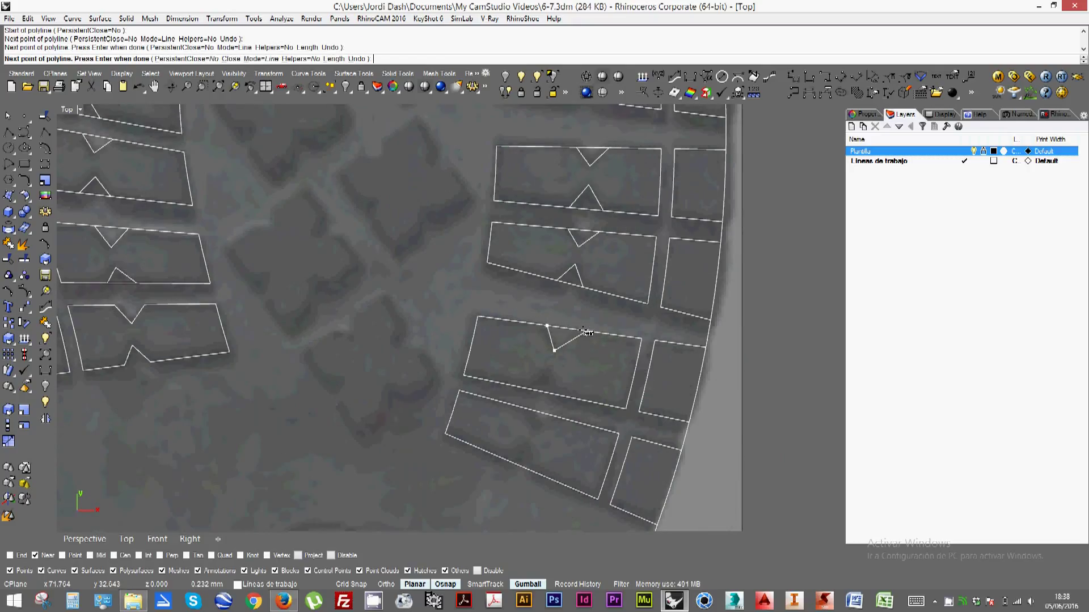
{"action": "key", "text": "Return"}
Draw an inward-pointing V-shaped polyline on the lower edge of the eleventh inner block down the right side
{"action": "key", "text": "Return"}
{"action": "left_click", "coordinate": [529, 385]}
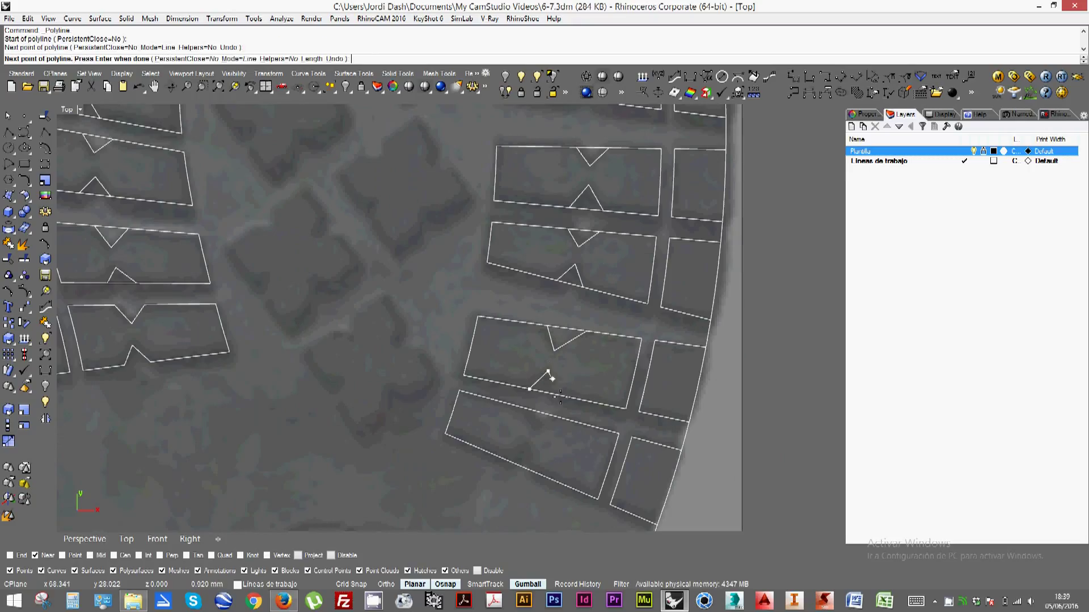
{"action": "left_click", "coordinate": [547, 372]}
{"action": "left_click", "coordinate": [561, 395]}
{"action": "key", "text": "Return"}
Draw an inward-pointing V-shaped polyline on the upper edge of the last inner block down the right side
{"action": "key", "text": "Return"}
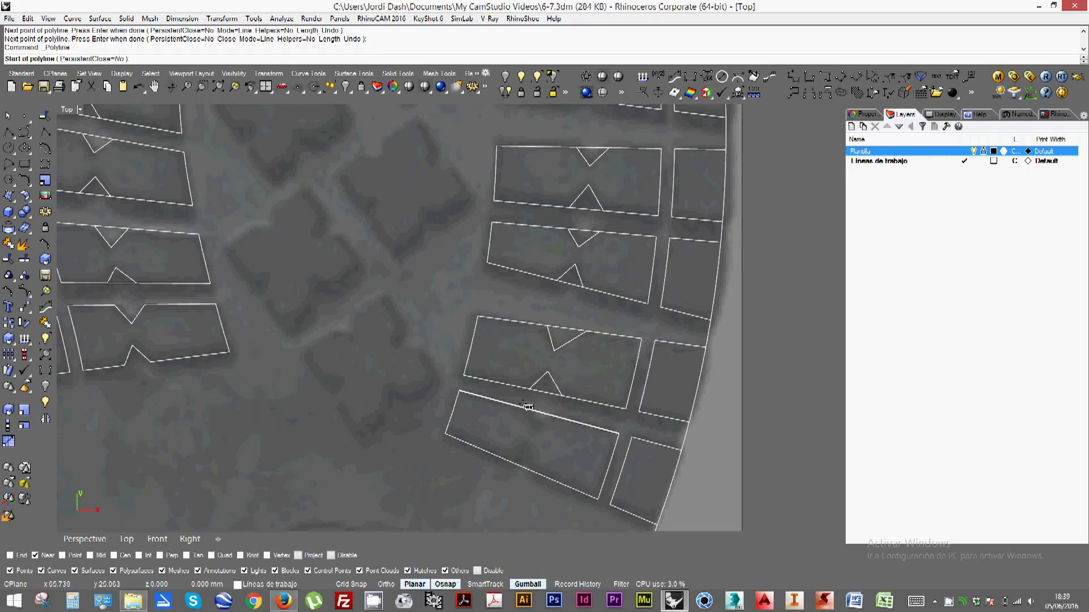
{"action": "left_click", "coordinate": [526, 408]}
{"action": "left_click", "coordinate": [533, 429]}
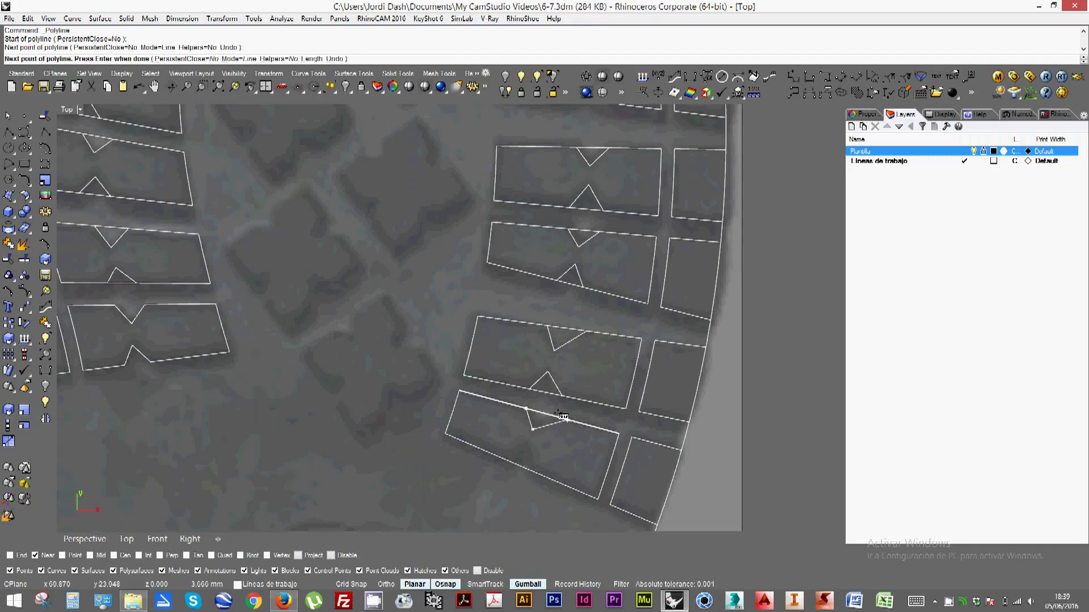
{"action": "left_click", "coordinate": [558, 418]}
{"action": "key", "text": "Return"}
Draw an inward-pointing V-shaped polyline, first side about 2.4 mm, on the lower edge of the last inner block down the right side
{"action": "key", "text": "Return"}
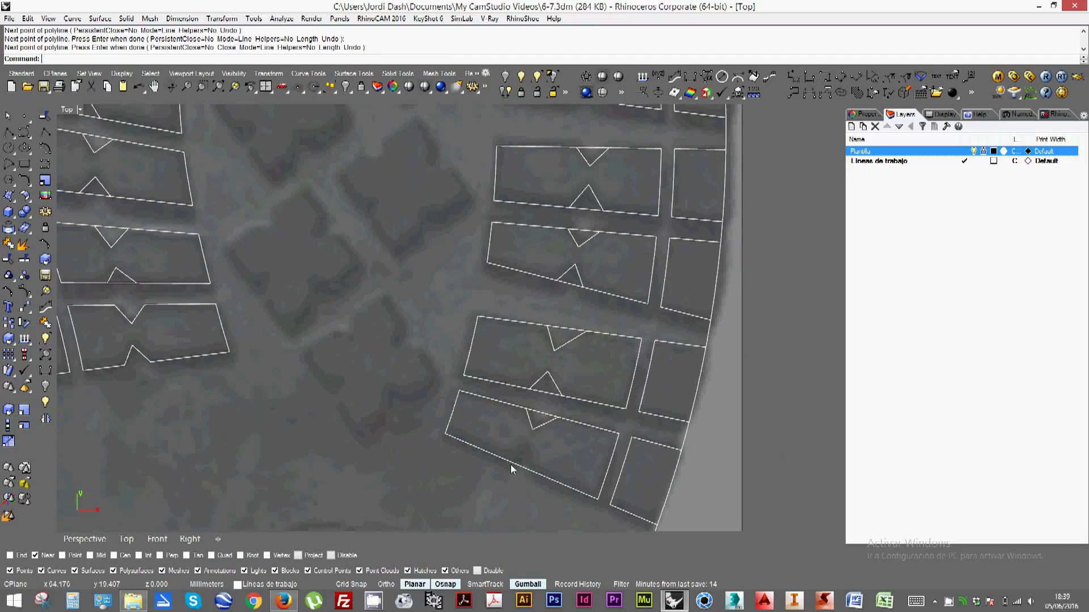
{"action": "left_click", "coordinate": [505, 458]}
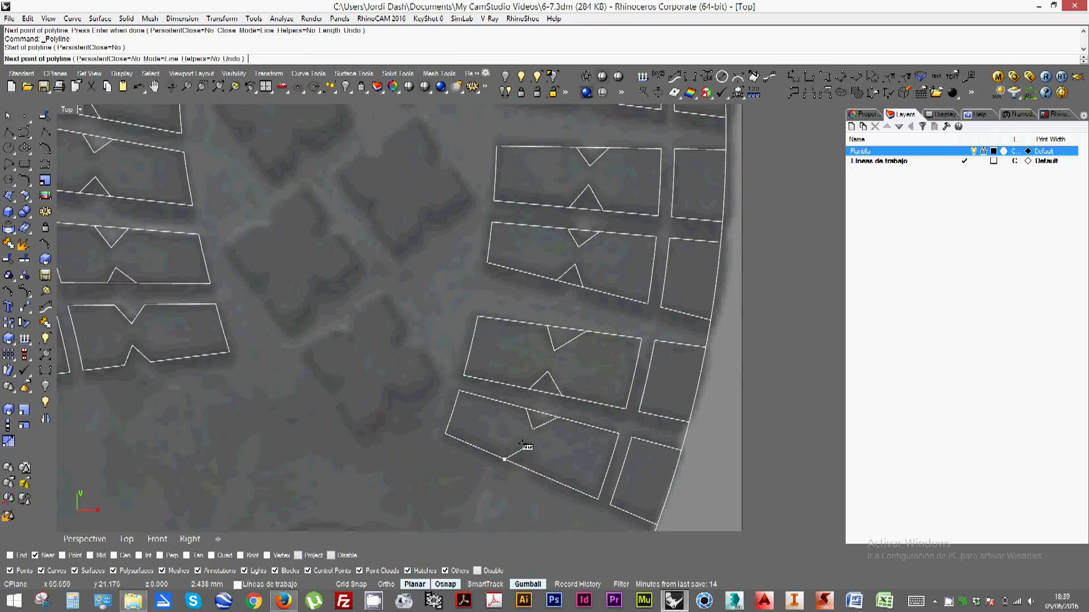
{"action": "left_click", "coordinate": [526, 447]}
{"action": "left_click", "coordinate": [530, 470]}
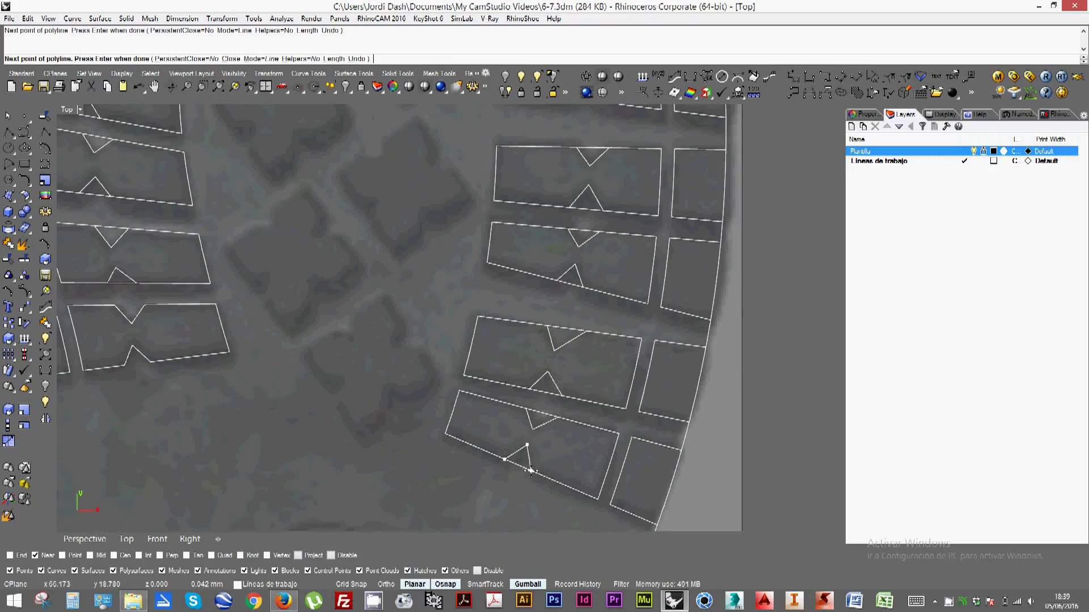
{"action": "key", "text": "Return"}
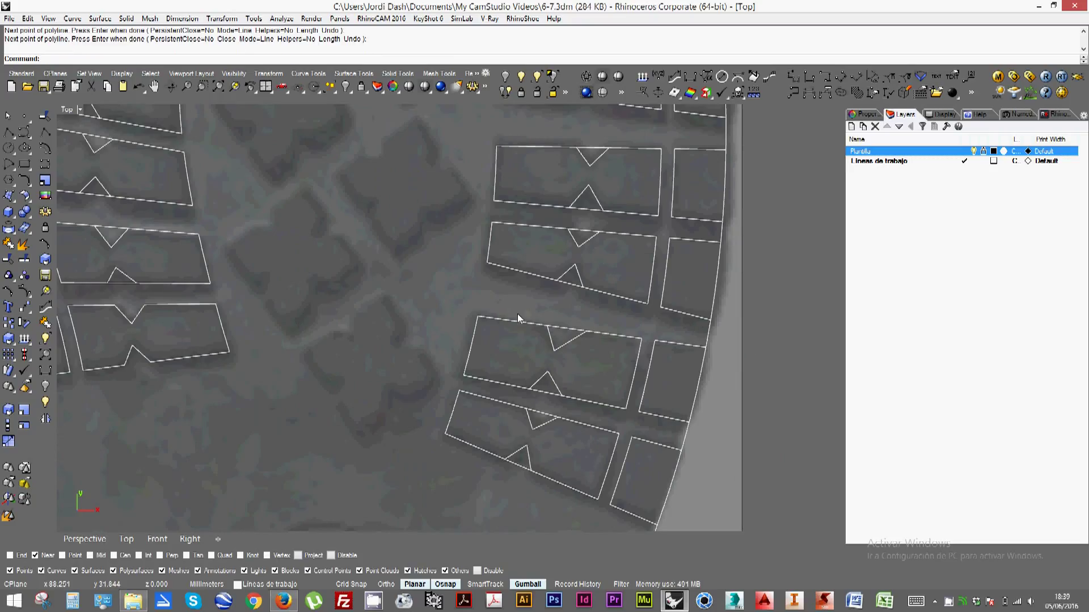
Hide the Plantilla layer that holds the reference image
{"action": "scroll", "coordinate": [518, 314], "scroll_direction": "down", "scroll_amount": 5}
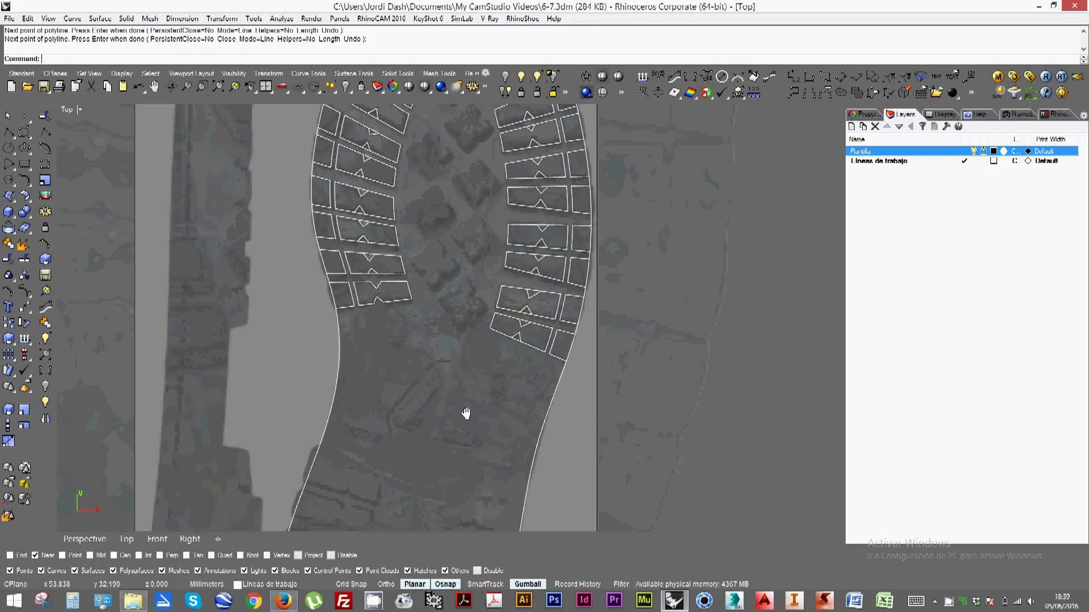
{"action": "right_click_drag", "start_coordinate": [477, 212], "coordinate": [466, 332]}
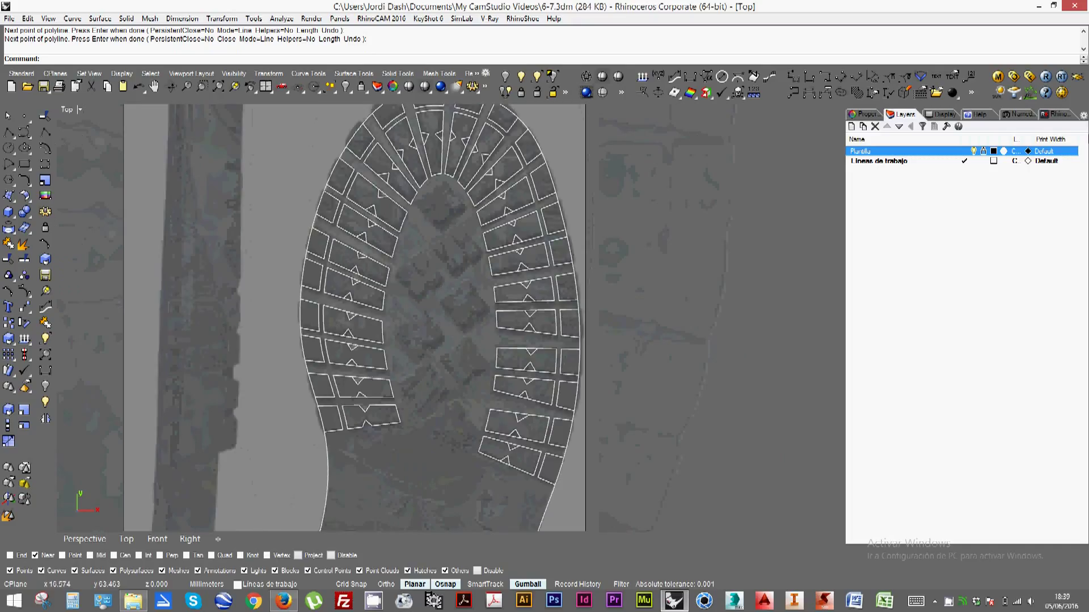
{"action": "left_click", "coordinate": [974, 152]}
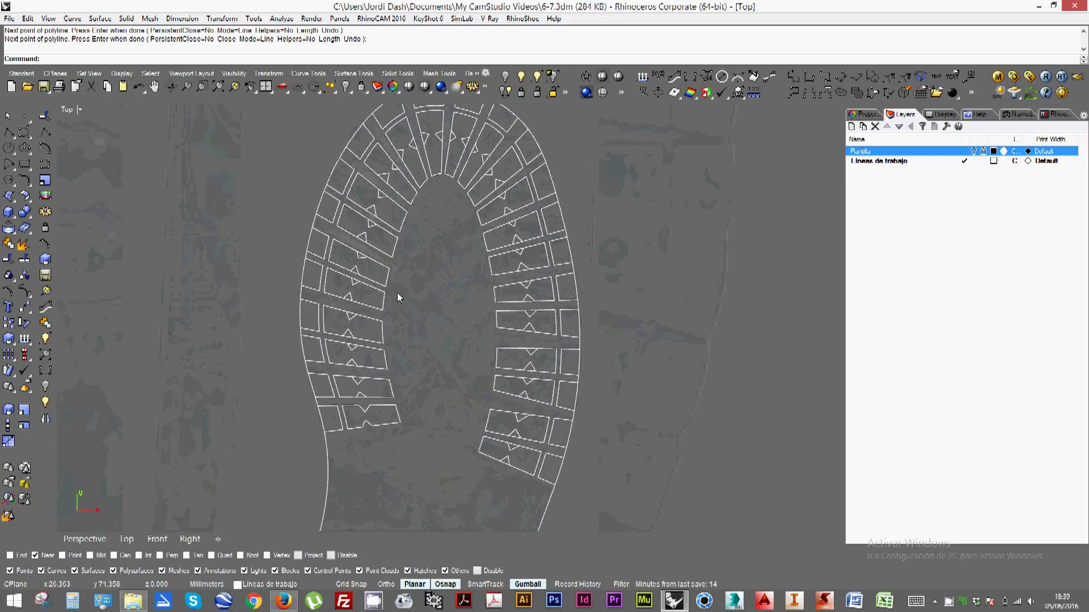
Using all block and notch curves as cutters, trim the edge segments across both notches of the second-lowest inner block on the left side
{"action": "right_click_drag", "start_coordinate": [396, 293], "coordinate": [414, 330]}
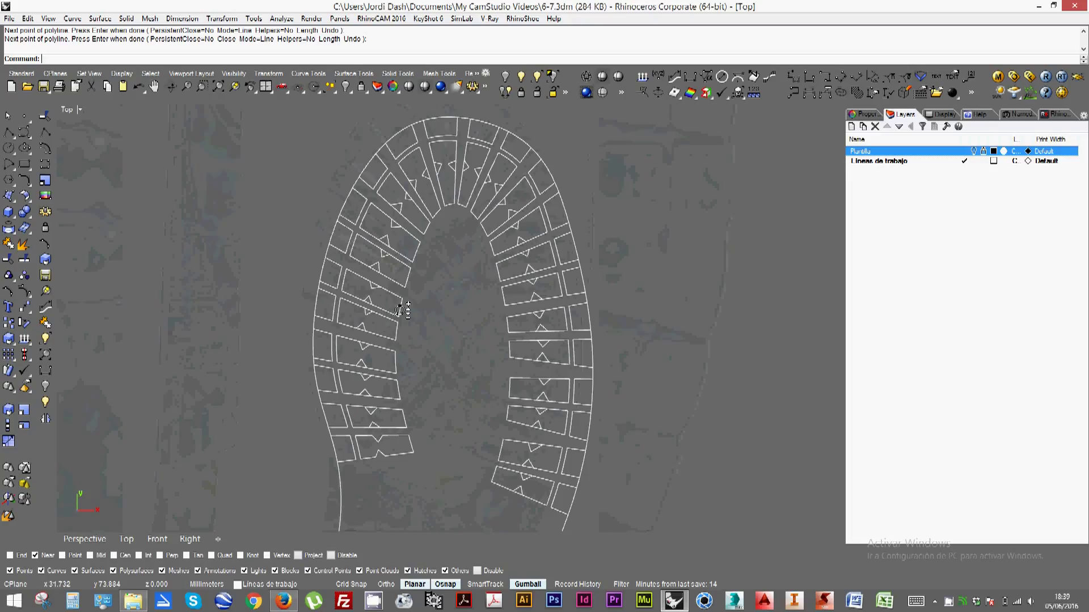
{"action": "scroll", "coordinate": [400, 300], "scroll_direction": "down", "scroll_amount": 2}
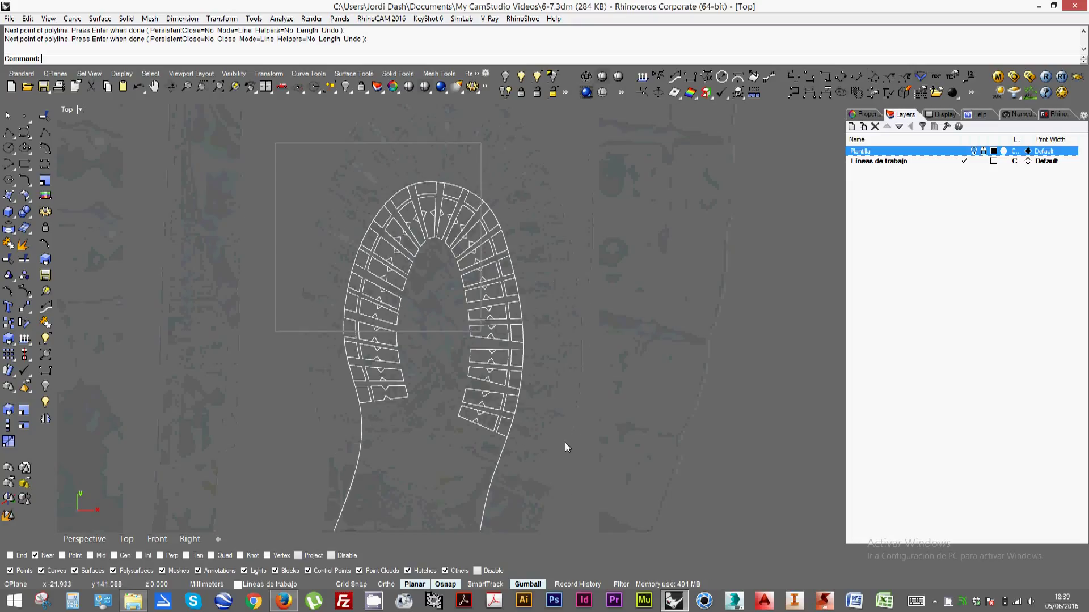
{"action": "key", "text": "ctrl+a"}
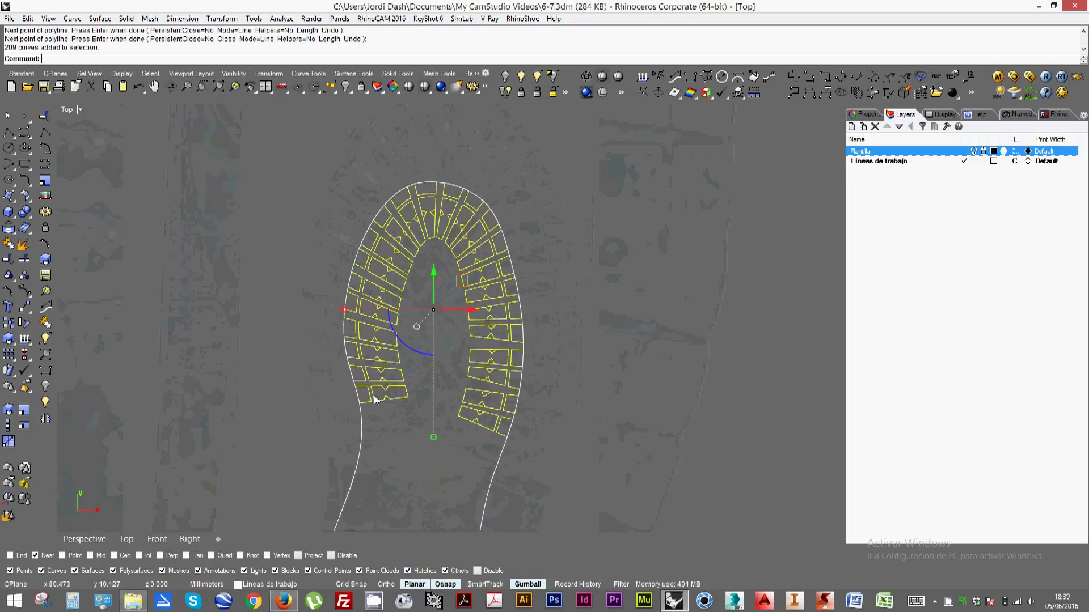
{"action": "left_click", "coordinate": [8, 259]}
{"action": "scroll", "coordinate": [390, 324], "scroll_direction": "up", "scroll_amount": 5}
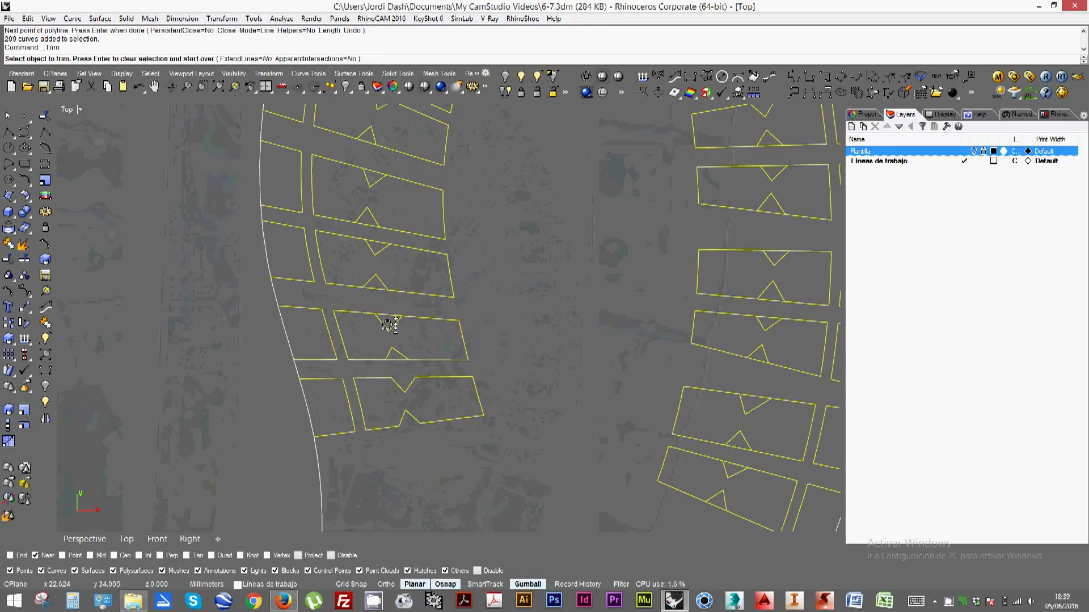
{"action": "left_click", "coordinate": [394, 357]}
{"action": "left_click", "coordinate": [394, 320]}
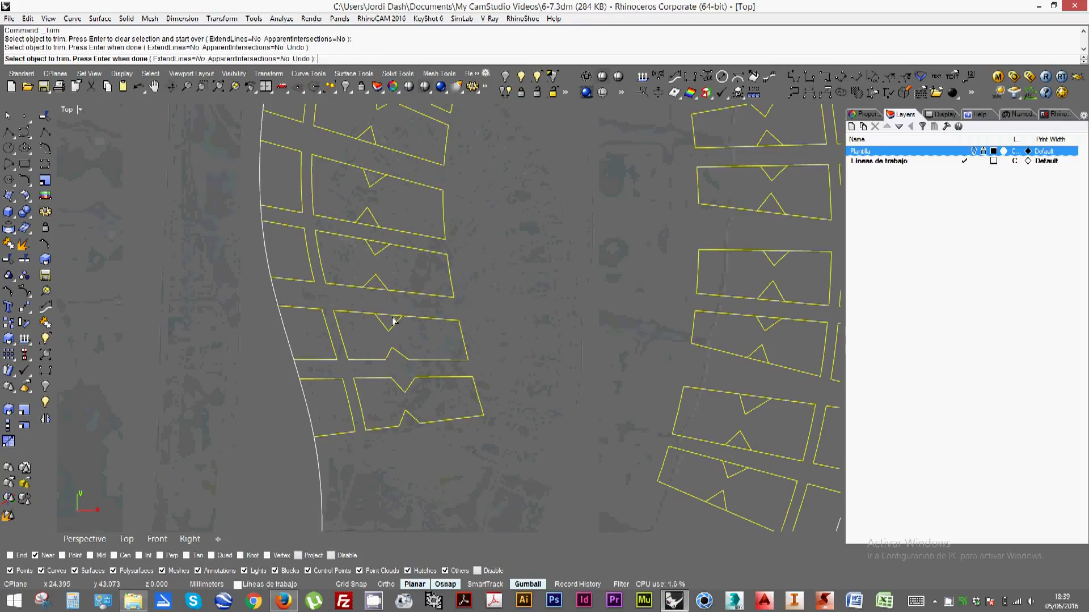
Trim the edge segments across the notches of the third and fourth inner blocks from the bottom of the left side
{"action": "left_click", "coordinate": [378, 245]}
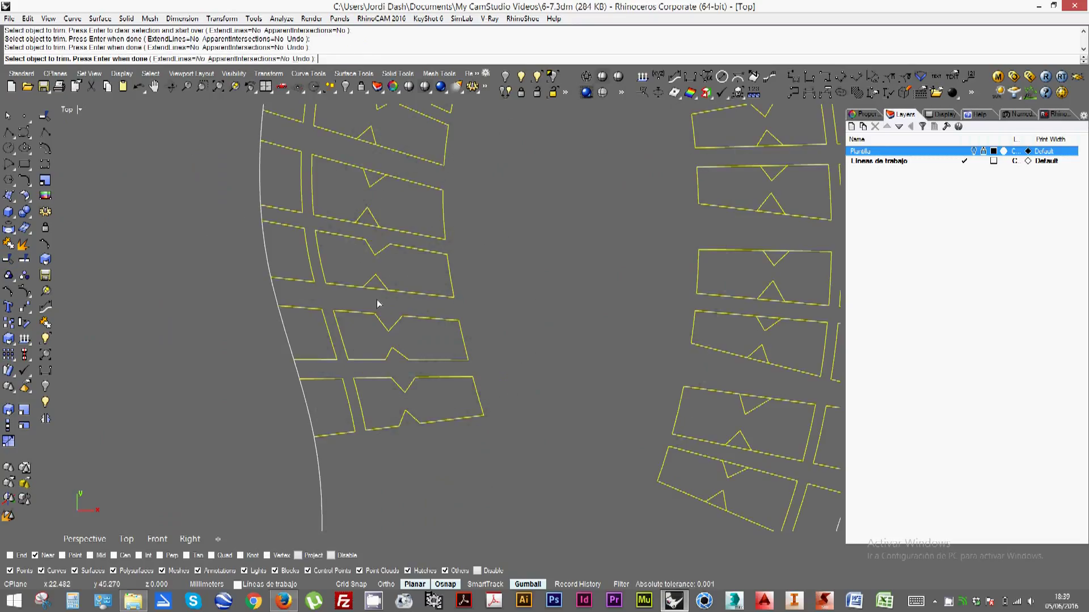
{"action": "left_click", "coordinate": [376, 288]}
{"action": "left_click", "coordinate": [370, 226]}
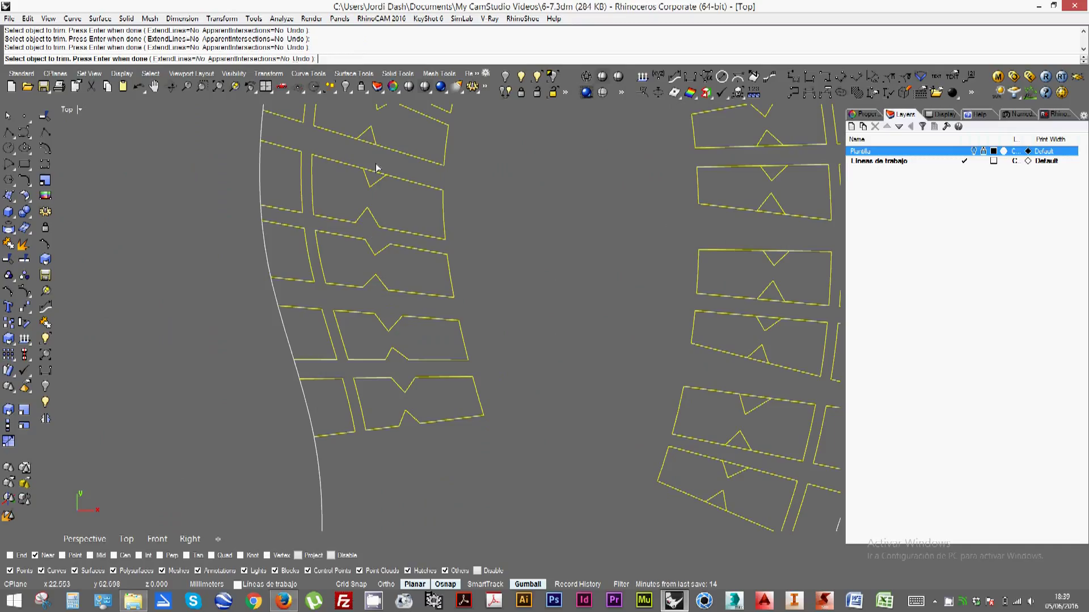
{"action": "left_click", "coordinate": [376, 173]}
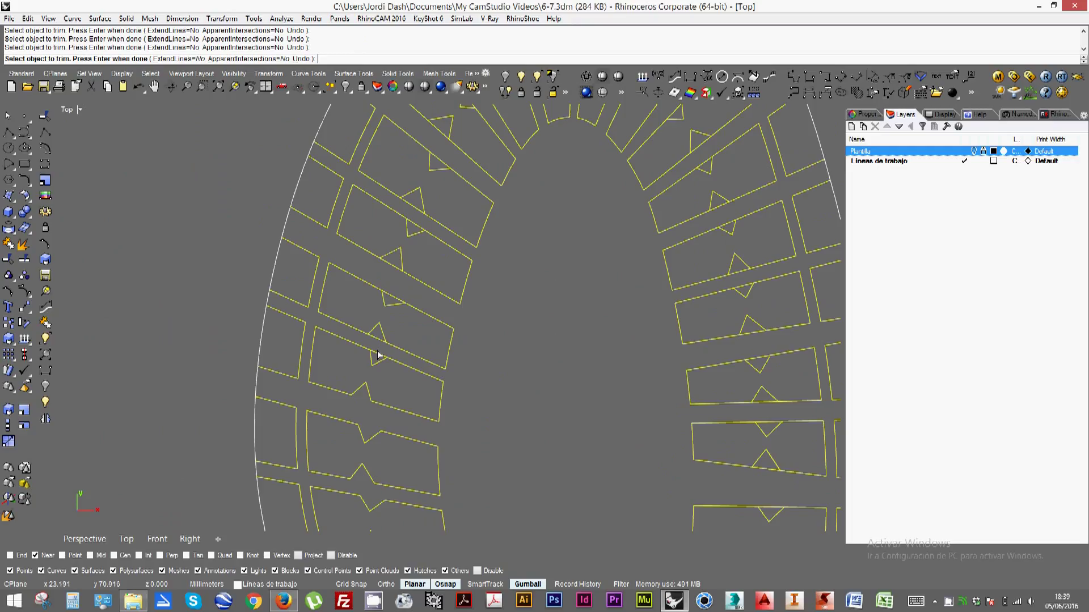
Trim the edge segments across the notches from the fifth inner block's upper edge to the ninth's lower edge up the left side
{"action": "left_click", "coordinate": [378, 356]}
{"action": "left_click", "coordinate": [377, 336]}
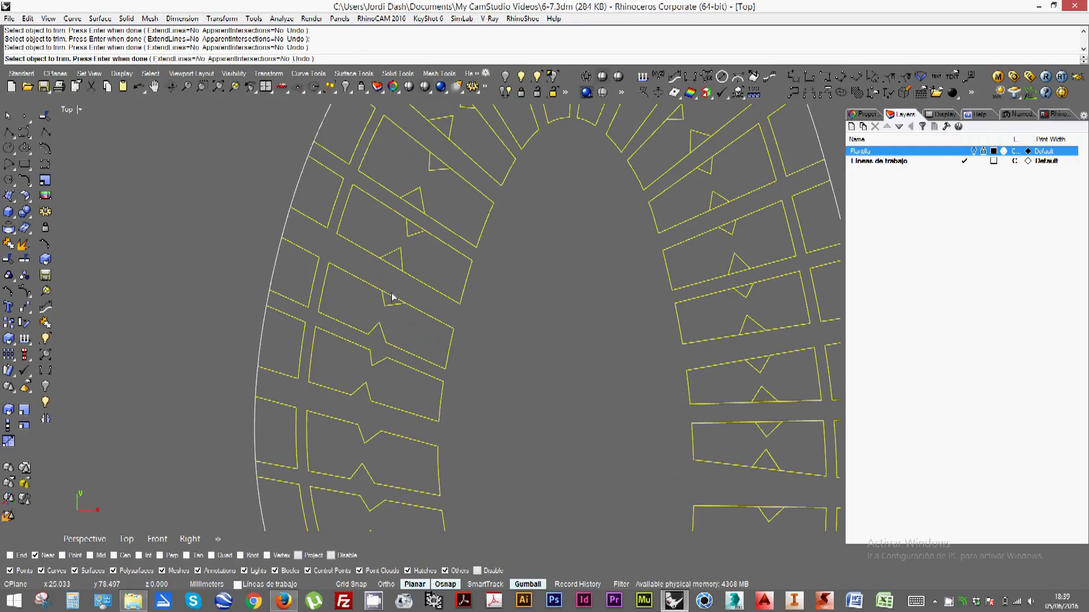
{"action": "left_click", "coordinate": [393, 298]}
{"action": "left_click", "coordinate": [392, 265]}
{"action": "left_click", "coordinate": [415, 226]}
{"action": "left_click", "coordinate": [418, 207]}
{"action": "left_click", "coordinate": [440, 161]}
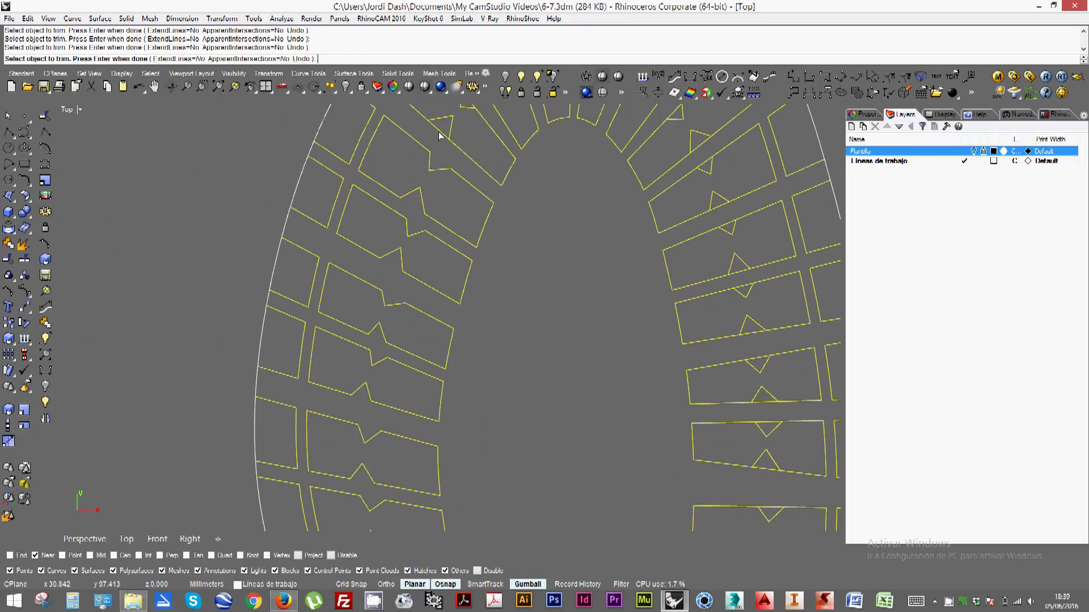
{"action": "left_click", "coordinate": [440, 134]}
Trim the remaining edge segments across the notches of the three inner blocks left of the toe centre gap
{"action": "right_click_drag", "start_coordinate": [457, 152], "coordinate": [429, 403]}
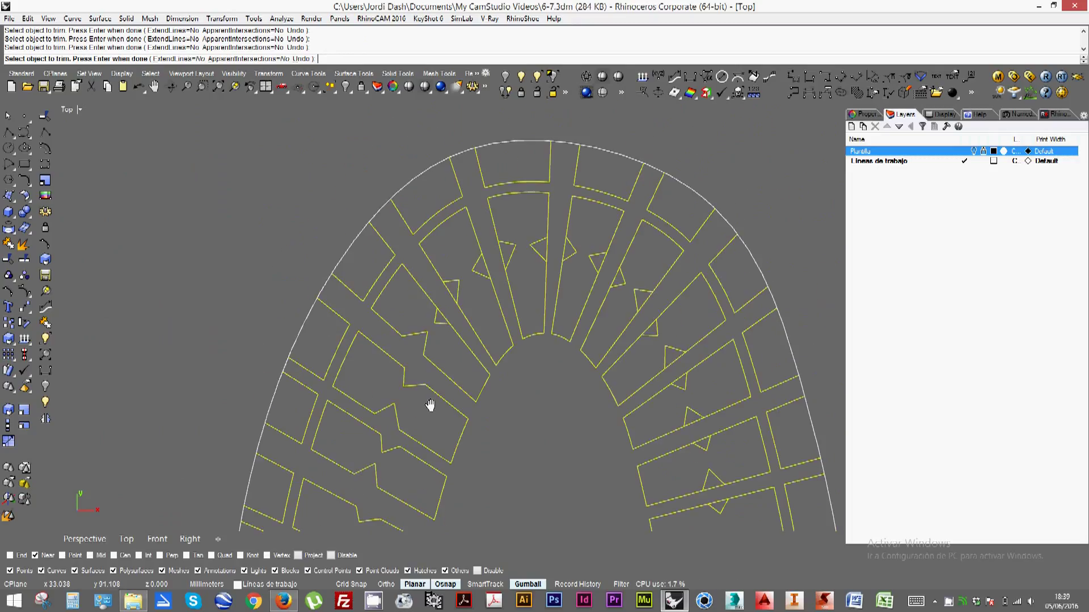
{"action": "left_click", "coordinate": [444, 317]}
{"action": "left_click", "coordinate": [450, 292]}
{"action": "left_click", "coordinate": [487, 265]}
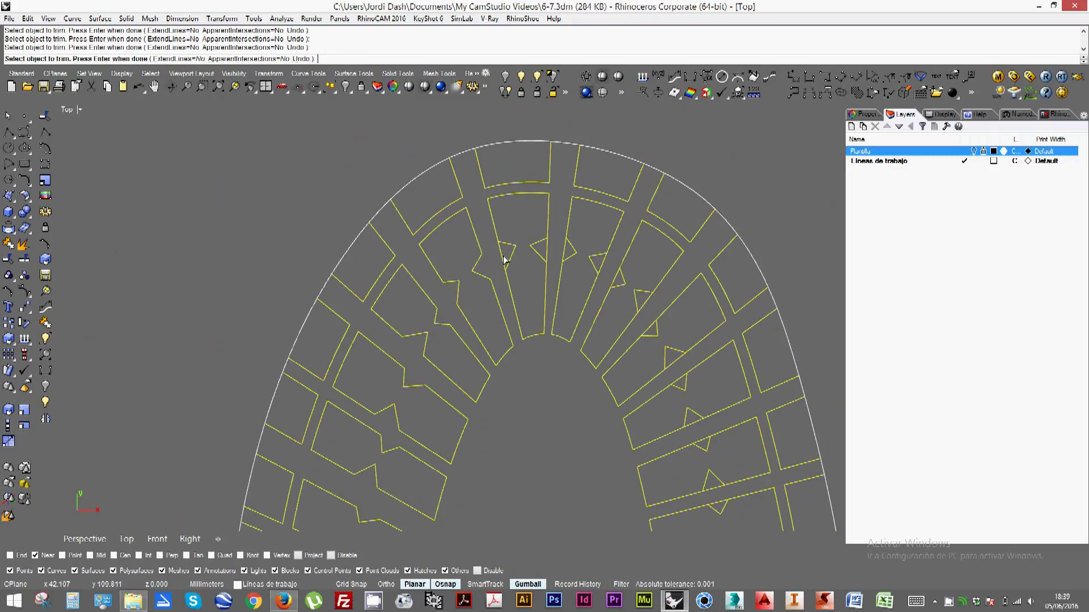
{"action": "left_click", "coordinate": [504, 257]}
{"action": "left_click", "coordinate": [548, 249]}
Trim the edge segments across the notches of the first four inner blocks right of the toe centre gap
{"action": "left_click", "coordinate": [566, 253]}
{"action": "left_click", "coordinate": [605, 266]}
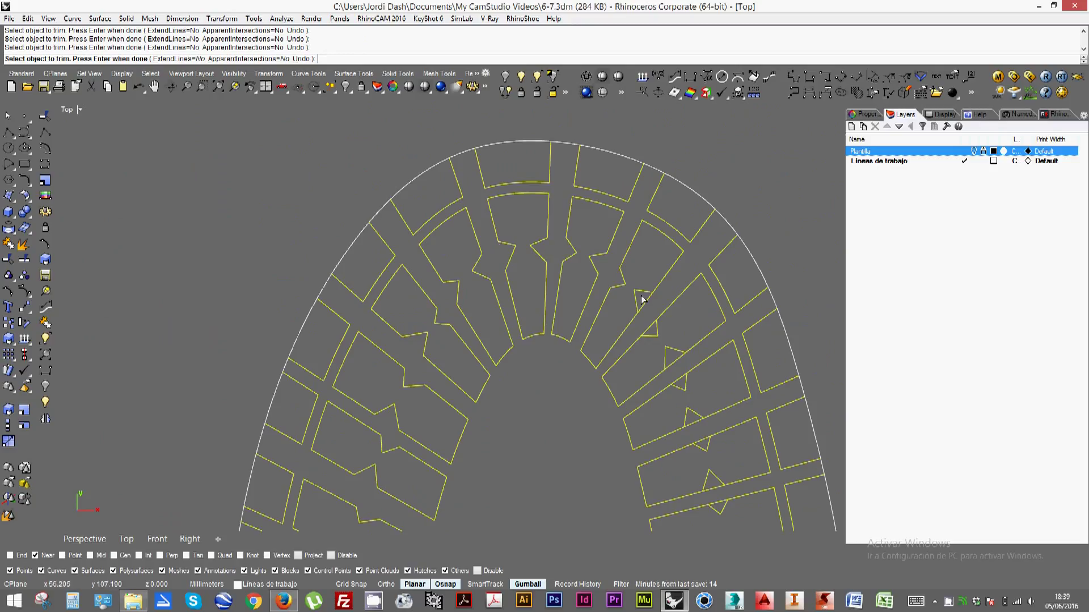
{"action": "left_click", "coordinate": [652, 330]}
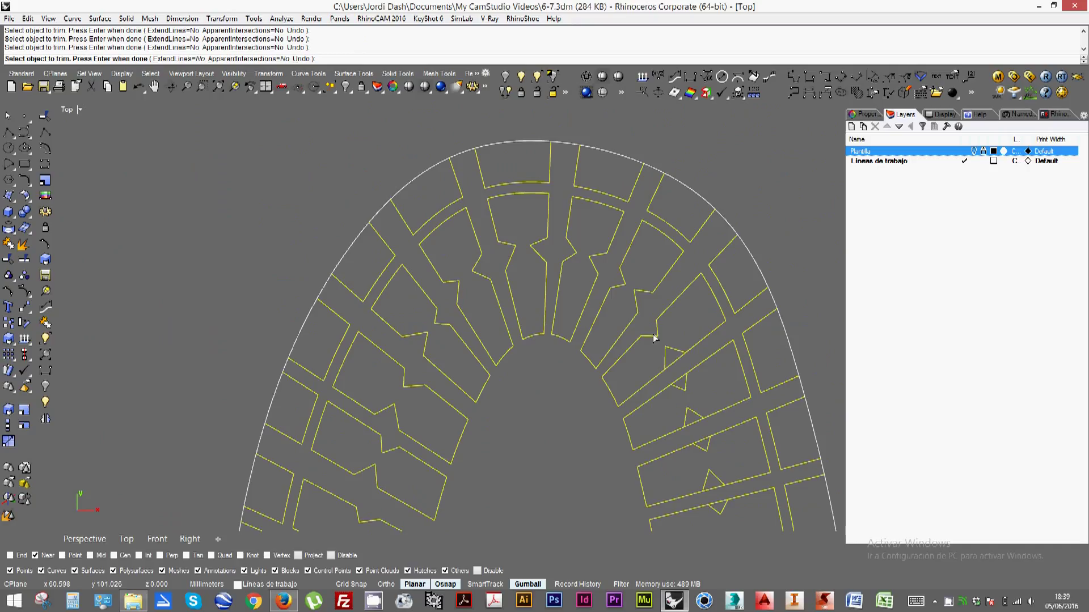
{"action": "left_click", "coordinate": [673, 357]}
{"action": "left_click", "coordinate": [681, 384]}
{"action": "left_click", "coordinate": [691, 419]}
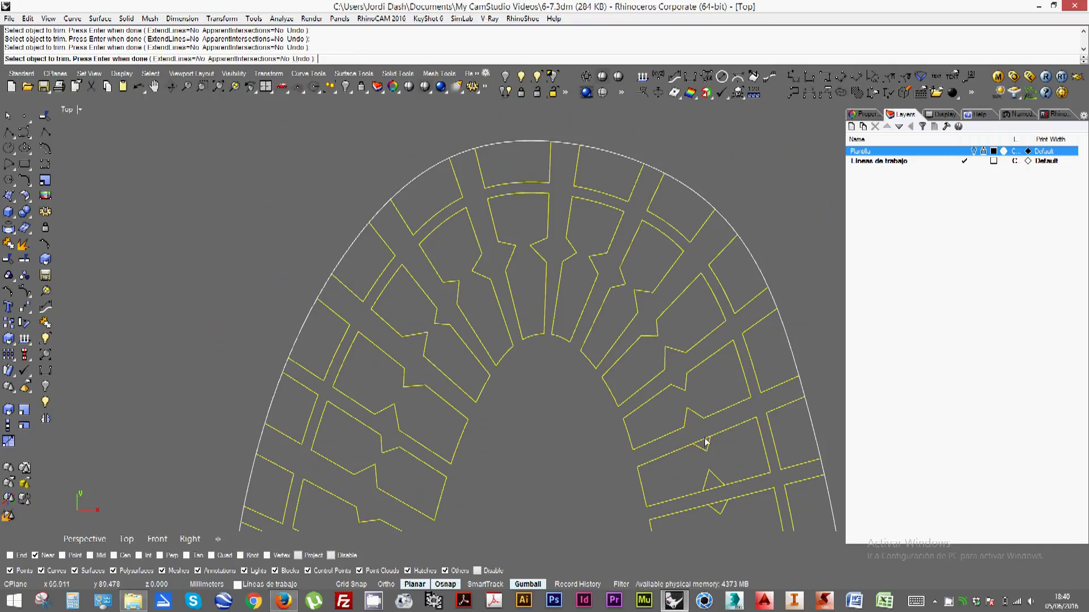
Trim the edge segments across the notches of the fifth and sixth inner blocks right of the toe centre gap
{"action": "left_click", "coordinate": [703, 445]}
{"action": "left_click", "coordinate": [714, 491]}
{"action": "left_click", "coordinate": [718, 506]}
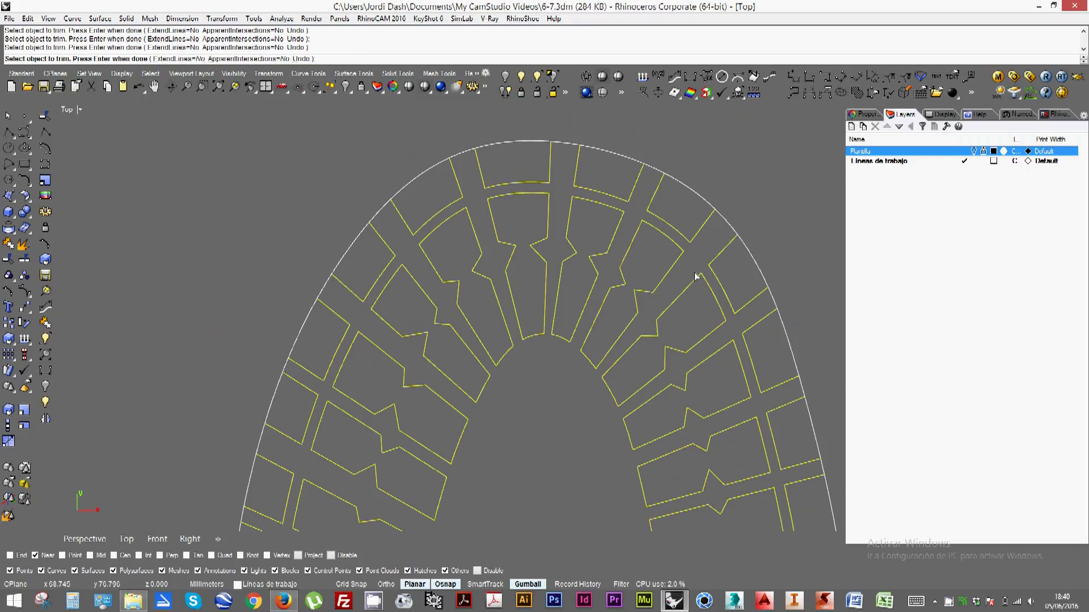
{"action": "right_click_drag", "start_coordinate": [715, 505], "coordinate": [679, 190]}
{"action": "left_click", "coordinate": [692, 225]}
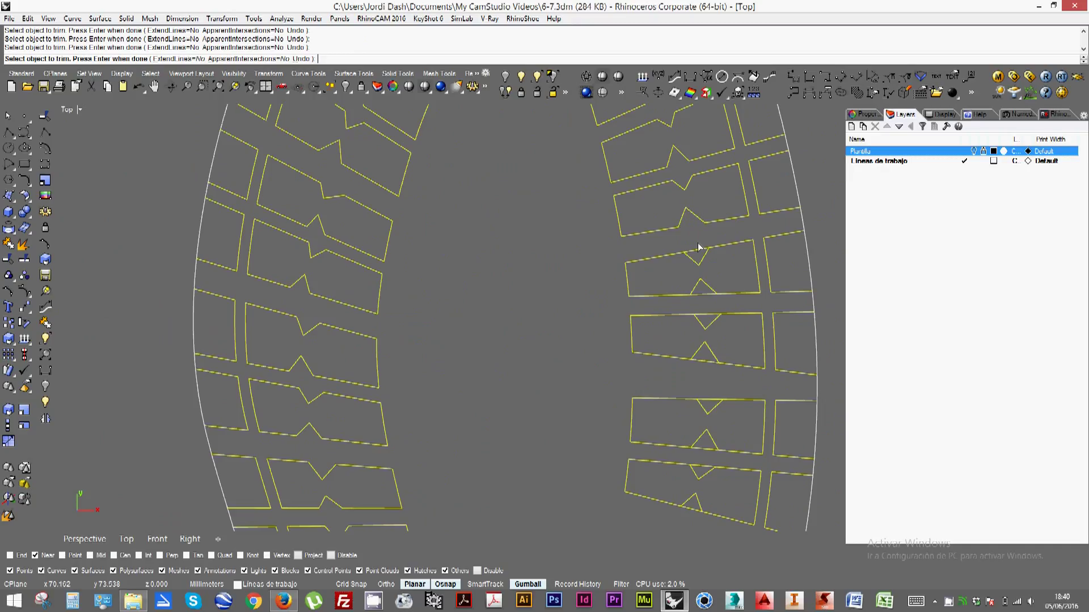
Trim the edge segments across the notches of the seventh to tenth inner blocks down the right side
{"action": "left_click", "coordinate": [698, 253]}
{"action": "left_click", "coordinate": [707, 295]}
{"action": "left_click", "coordinate": [709, 316]}
{"action": "left_click", "coordinate": [706, 361]}
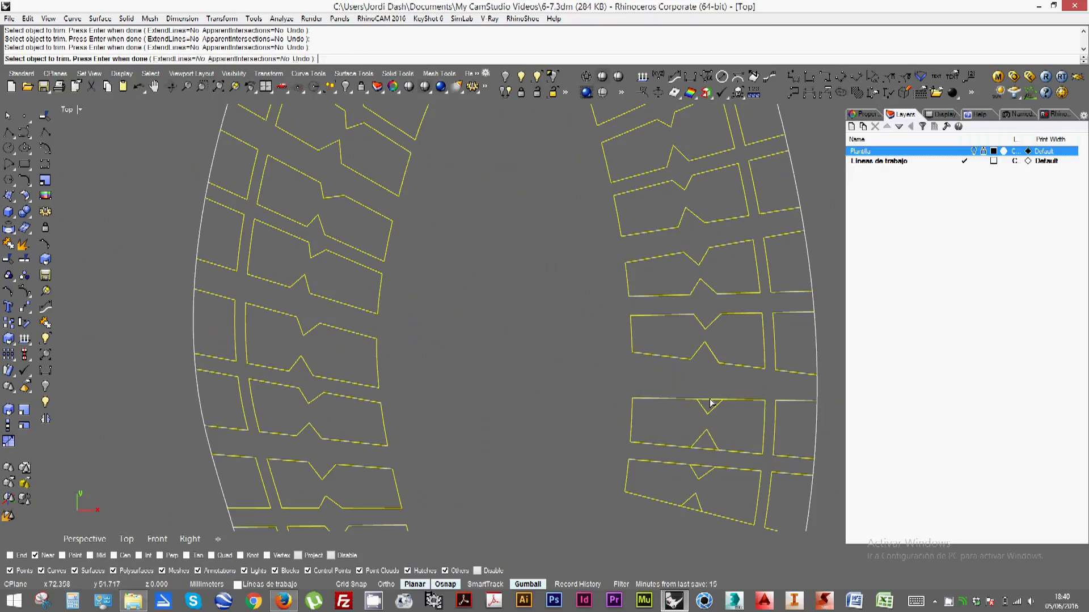
{"action": "left_click", "coordinate": [707, 401]}
{"action": "left_click", "coordinate": [706, 454]}
{"action": "left_click", "coordinate": [703, 472]}
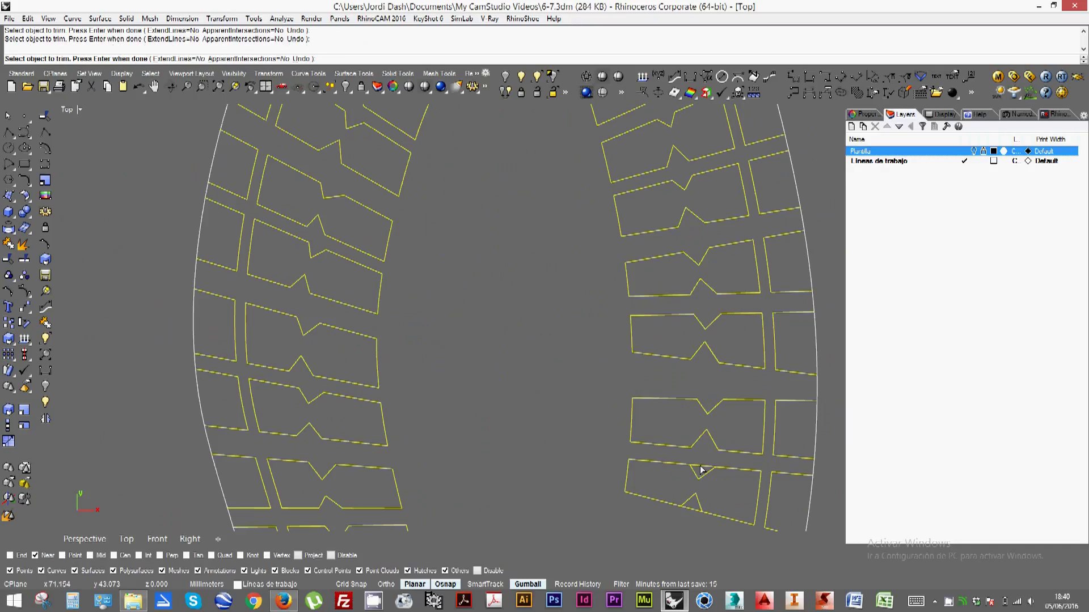
{"action": "left_click", "coordinate": [691, 508]}
Trim the edge segments across the notches of the two lowest inner blocks on the right side and finish trimming
{"action": "scroll", "coordinate": [663, 462], "scroll_direction": "down", "scroll_amount": 5}
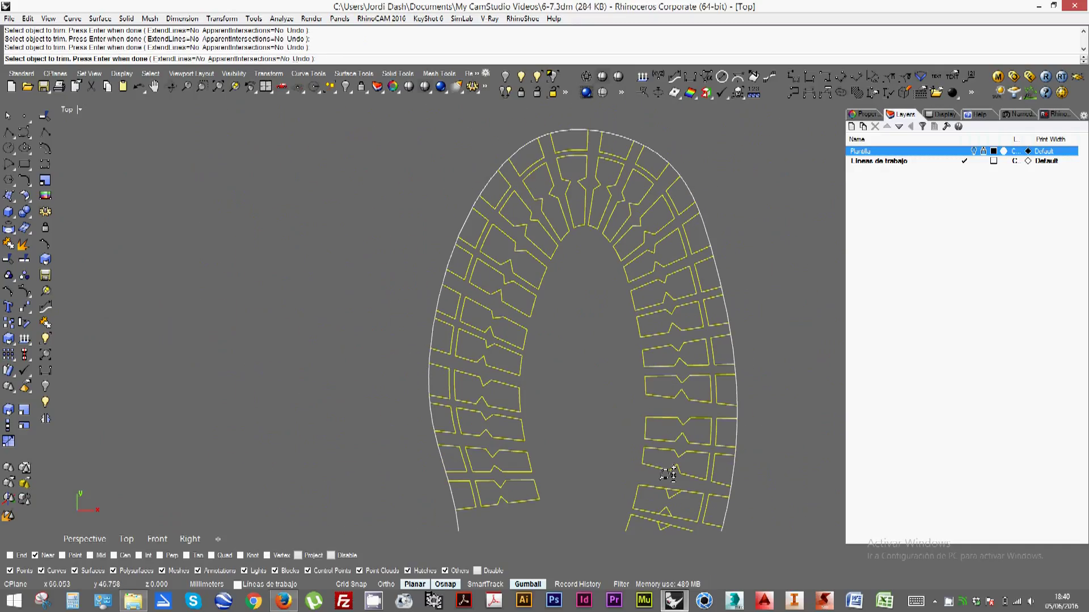
{"action": "scroll", "coordinate": [595, 316], "scroll_direction": "up", "scroll_amount": 3}
{"action": "scroll", "coordinate": [595, 323], "scroll_direction": "up", "scroll_amount": 3}
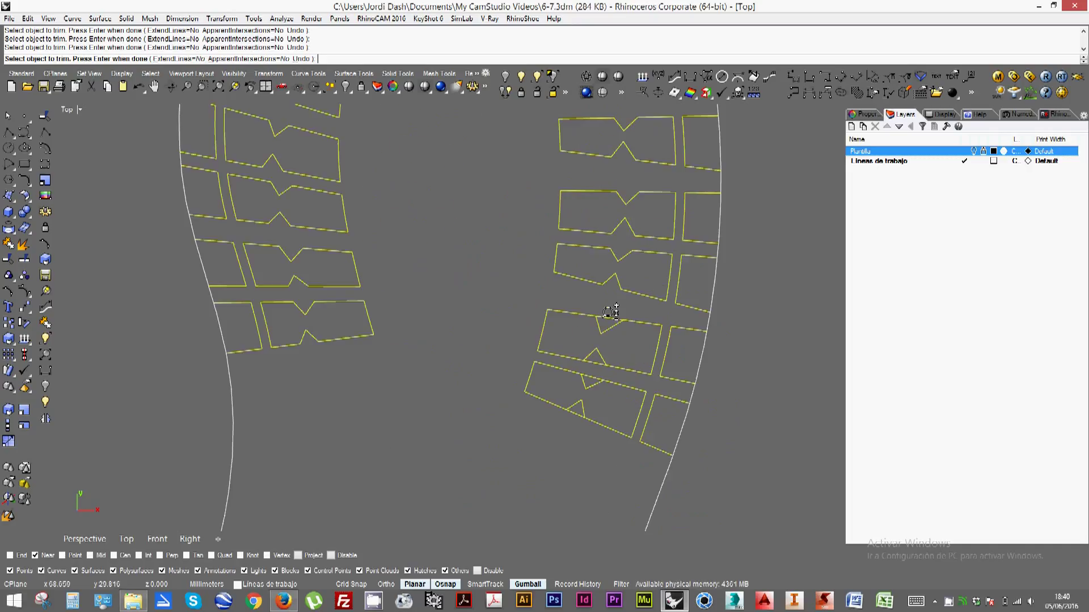
{"action": "left_click", "coordinate": [593, 364]}
{"action": "left_click", "coordinate": [590, 379]}
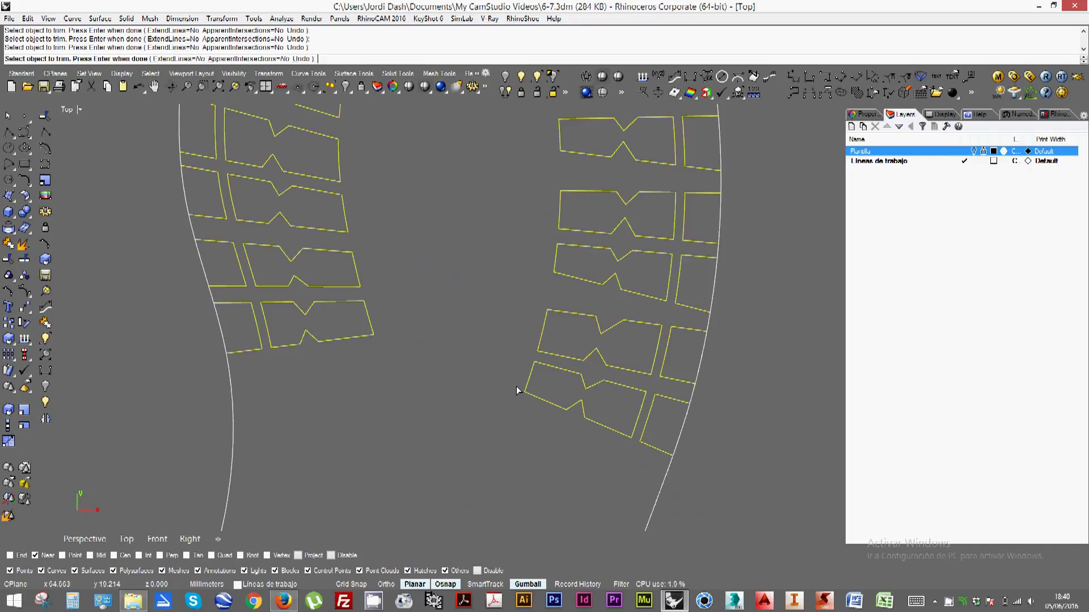
{"action": "scroll", "coordinate": [516, 386], "scroll_direction": "down", "scroll_amount": 4}
{"action": "scroll", "coordinate": [441, 418], "scroll_direction": "up", "scroll_amount": 2}
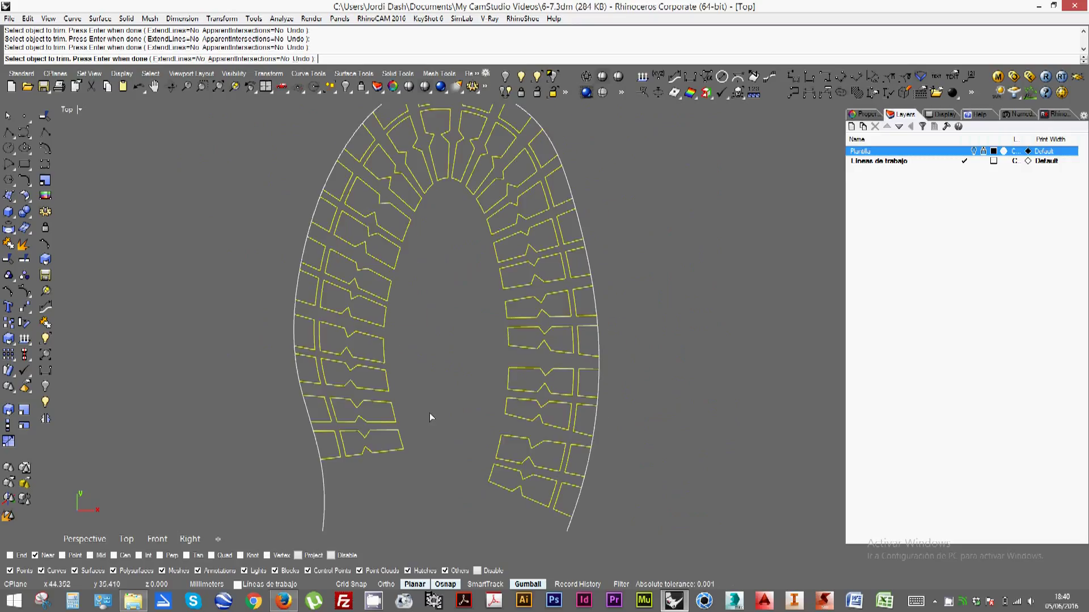
{"action": "key", "text": "Return"}
{"action": "key", "text": "Escape"}
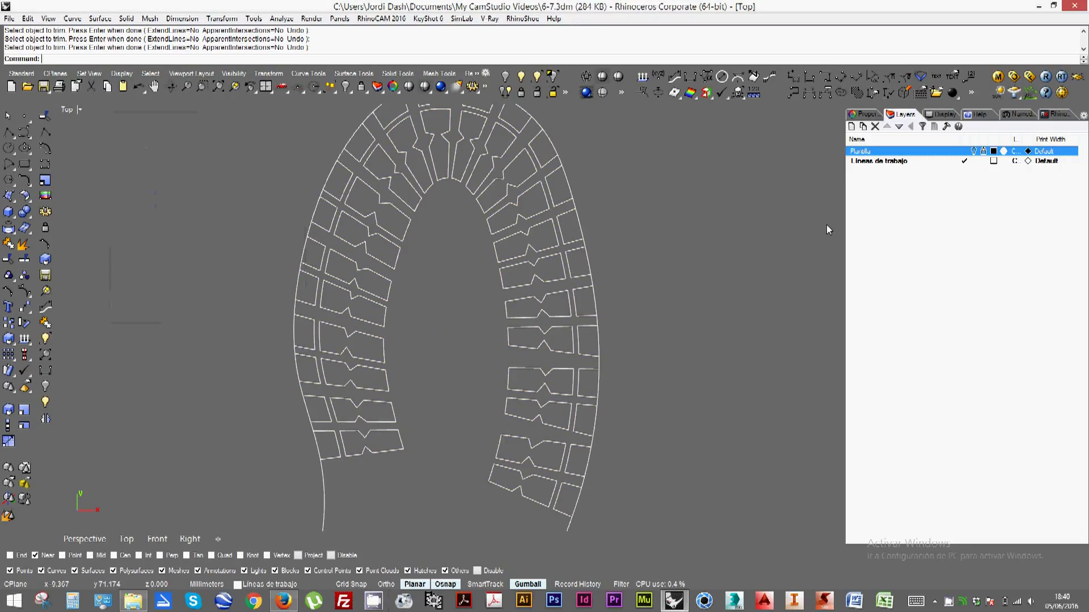
Show the Plantilla layer with the sole reference image behind the outlines
{"action": "left_click", "coordinate": [973, 151]}
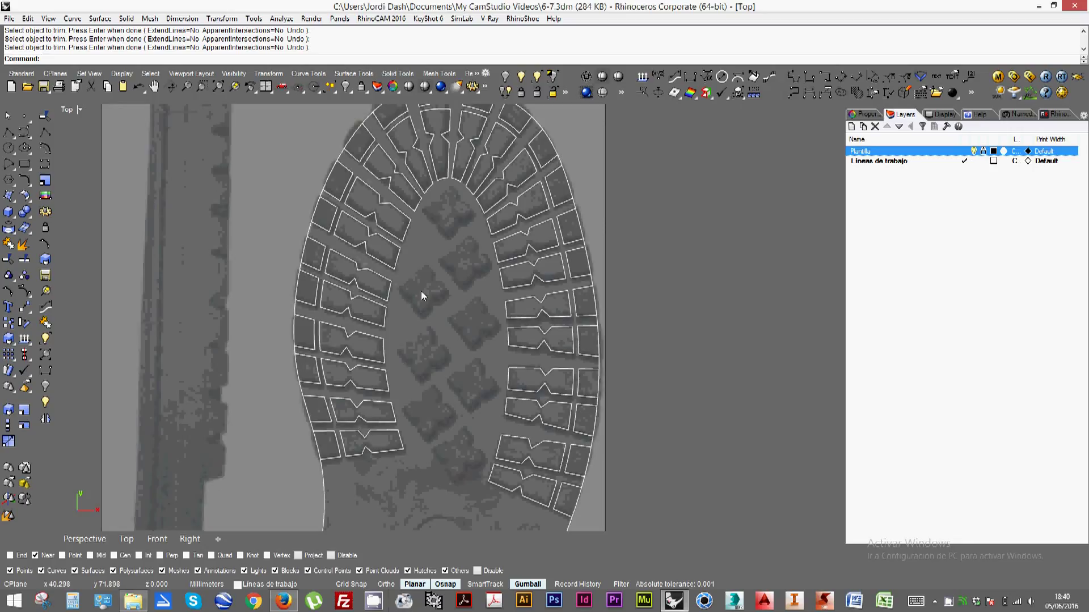
{"action": "scroll", "coordinate": [421, 291], "scroll_direction": "up", "scroll_amount": 4}
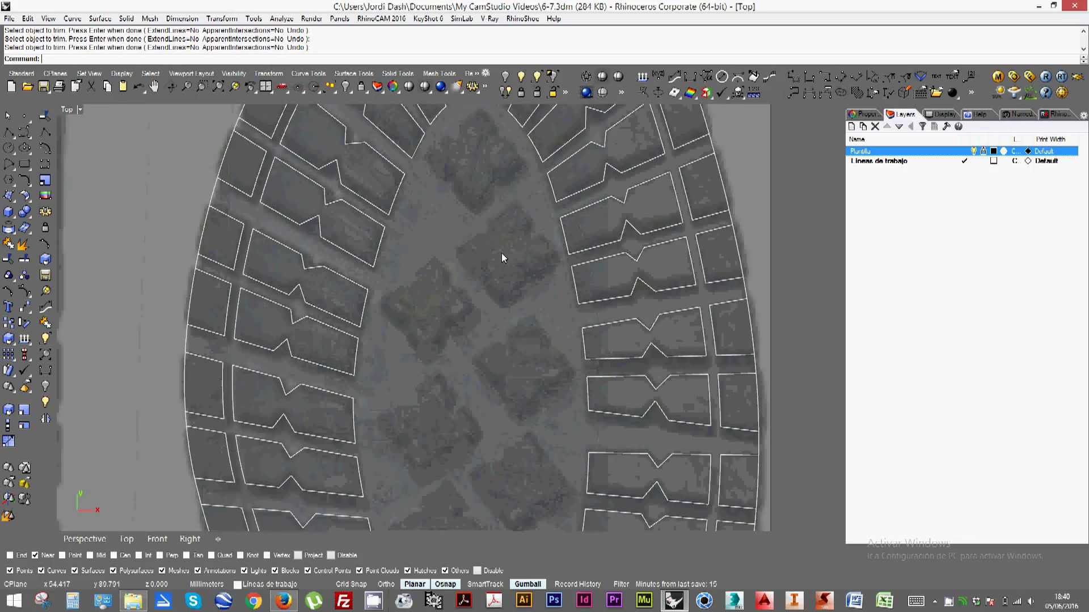
{"action": "scroll", "coordinate": [498, 238], "scroll_direction": "down", "scroll_amount": 1}
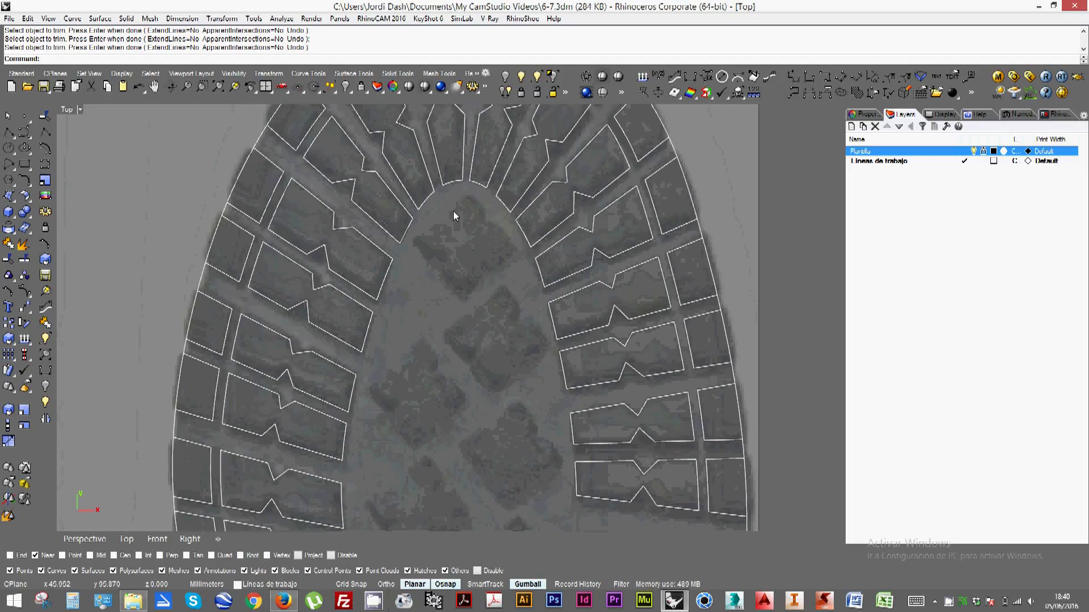
Trace a closed four-sided polyline around the uppermost cross-shaped block in the centre of the sole
{"action": "left_click", "coordinate": [8, 132]}
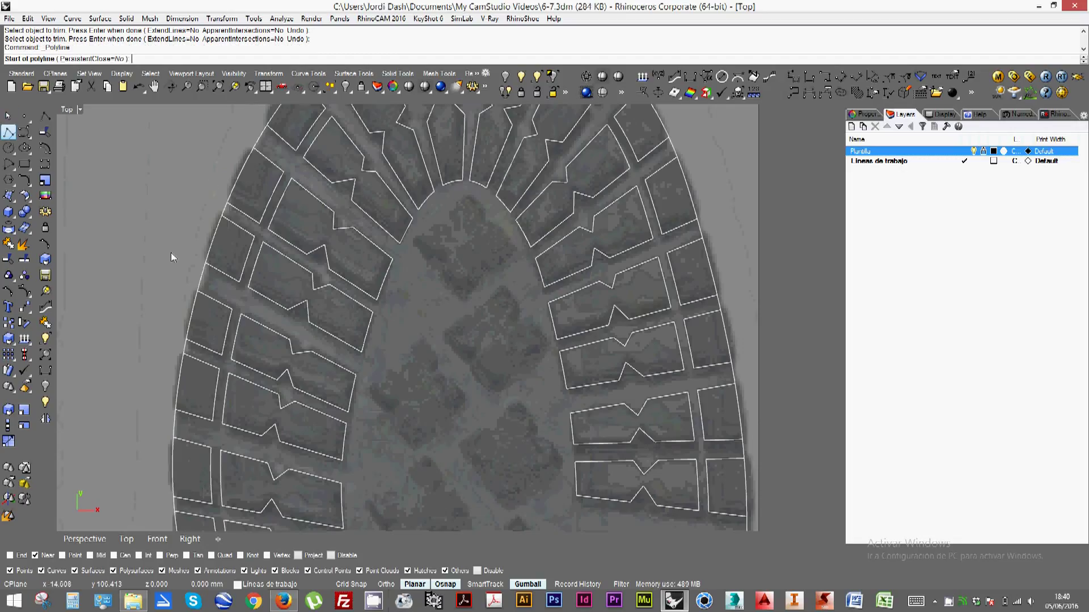
{"action": "left_click", "coordinate": [459, 282]}
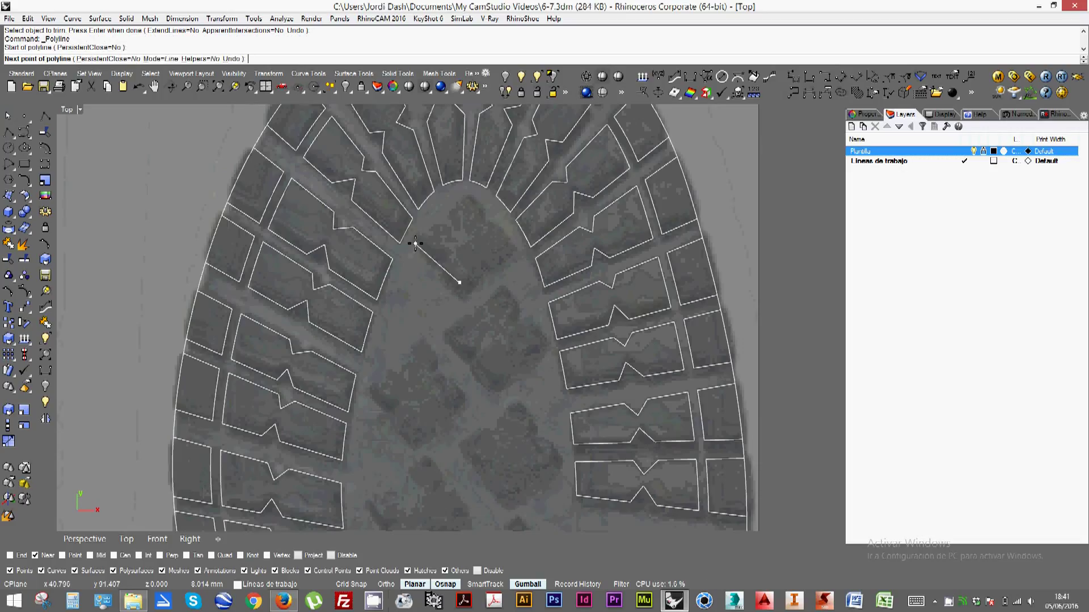
{"action": "left_click", "coordinate": [416, 238]}
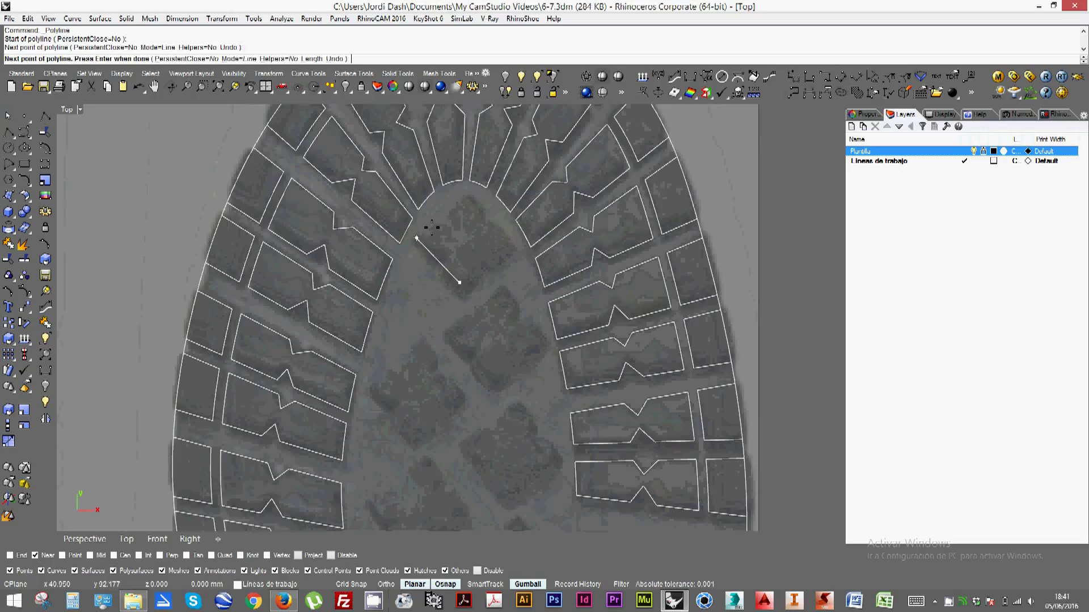
{"action": "left_click", "coordinate": [467, 194]}
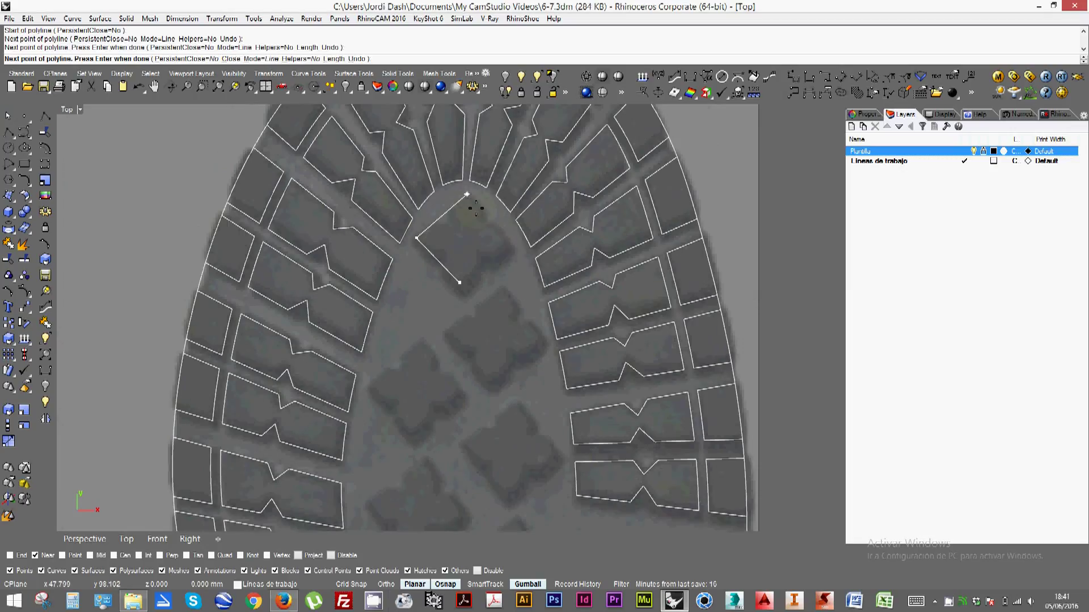
{"action": "left_click", "coordinate": [510, 241]}
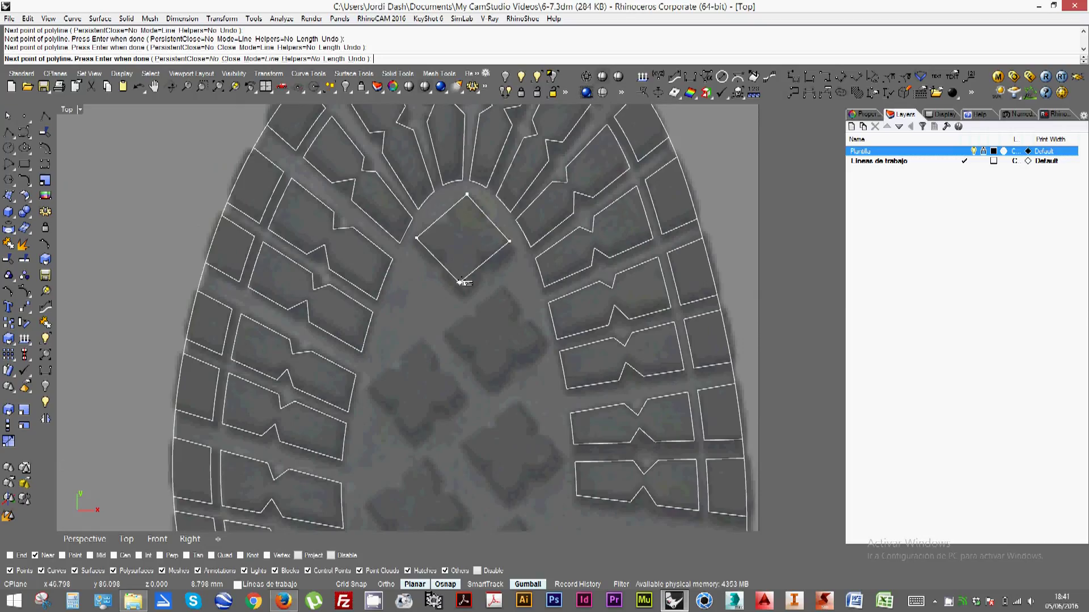
{"action": "left_click", "coordinate": [459, 282]}
{"action": "key", "text": "Return"}
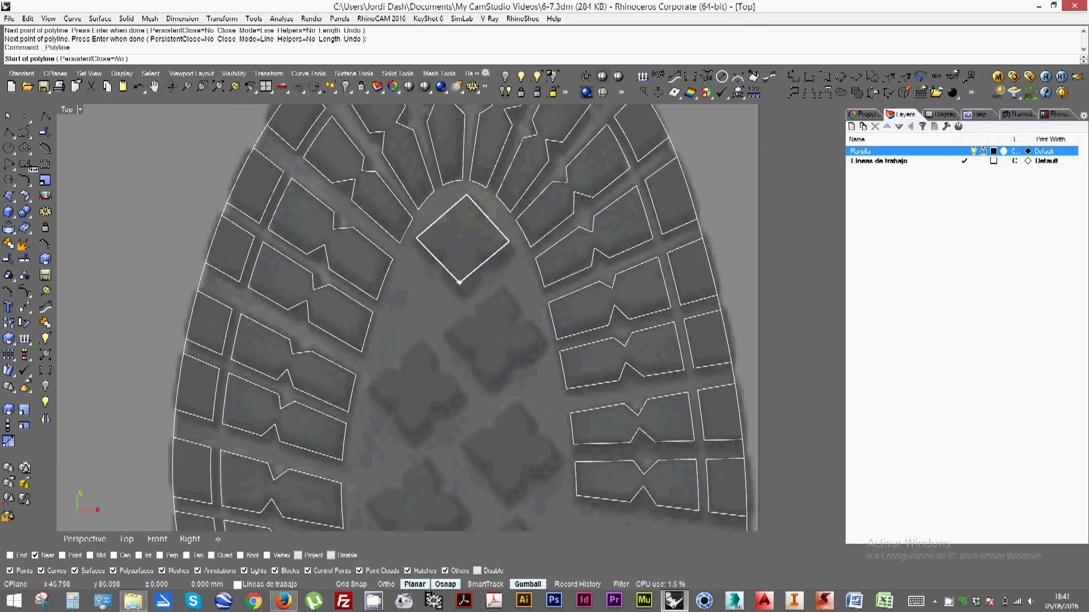
{"action": "key", "text": "Escape"}
{"action": "left_click", "coordinate": [25, 164]}
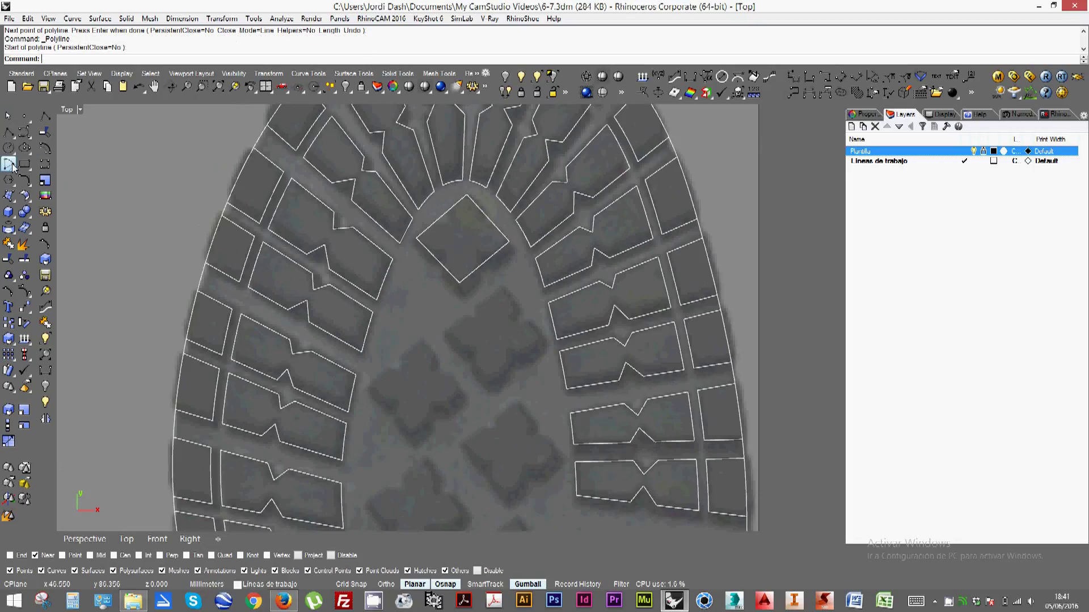
{"action": "left_click", "coordinate": [447, 337]}
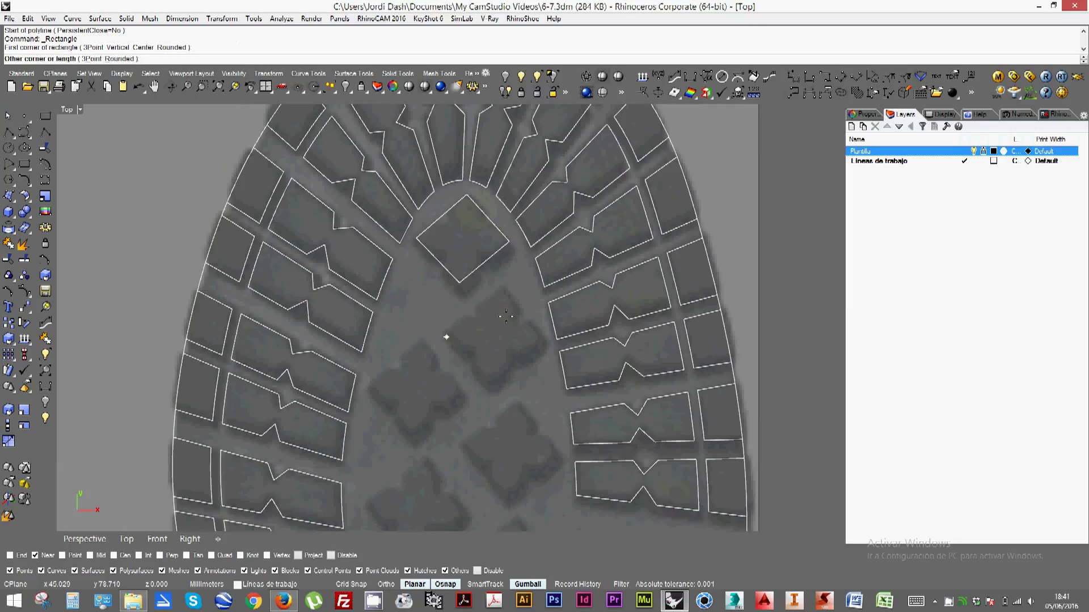
{"action": "left_click", "coordinate": [535, 300]}
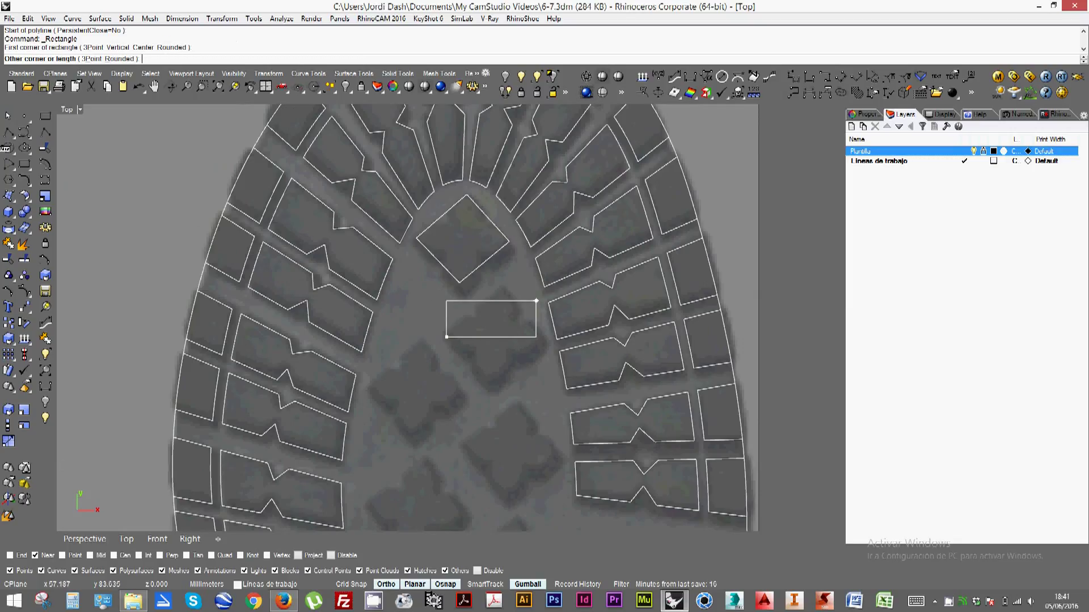
Draw a square over the uppermost cross-shaped block of the left centre column
{"action": "left_click", "coordinate": [24, 164]}
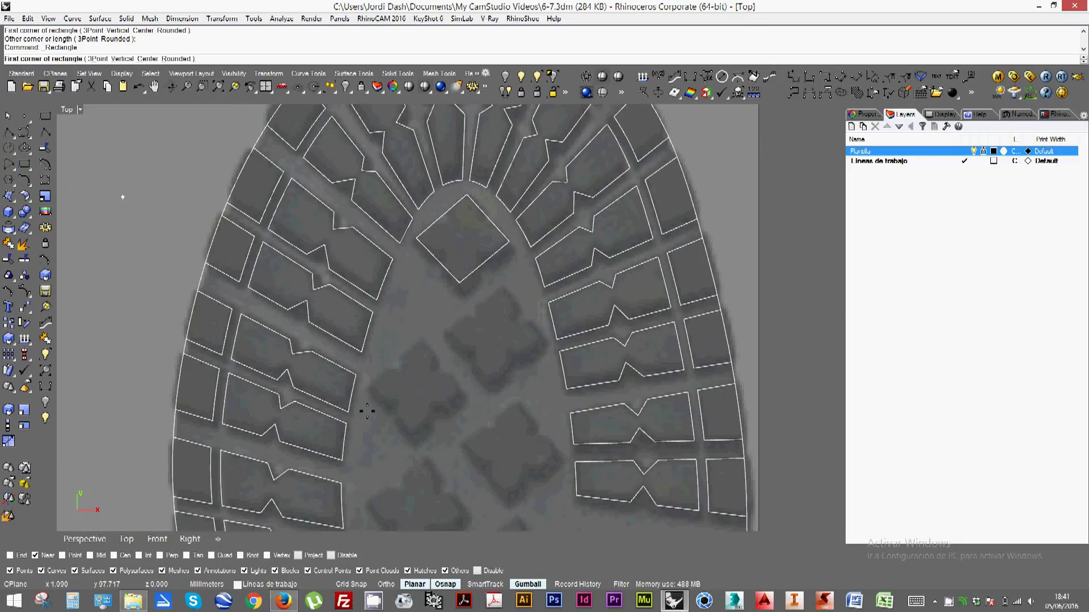
{"action": "left_click", "coordinate": [376, 425]}
{"action": "key", "text": "F8"}
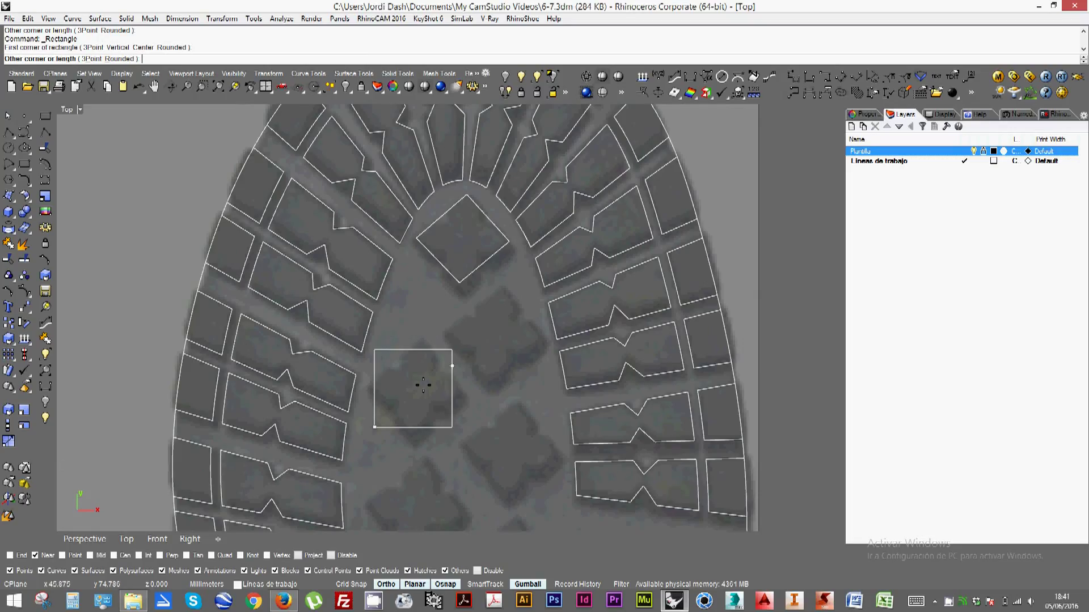
{"action": "key", "text": "F8"}
{"action": "left_click", "coordinate": [423, 379]}
Rotate, move and uniformly enlarge the square so it matches the tilted cross-shaped block in the reference image
{"action": "left_click", "coordinate": [423, 395]}
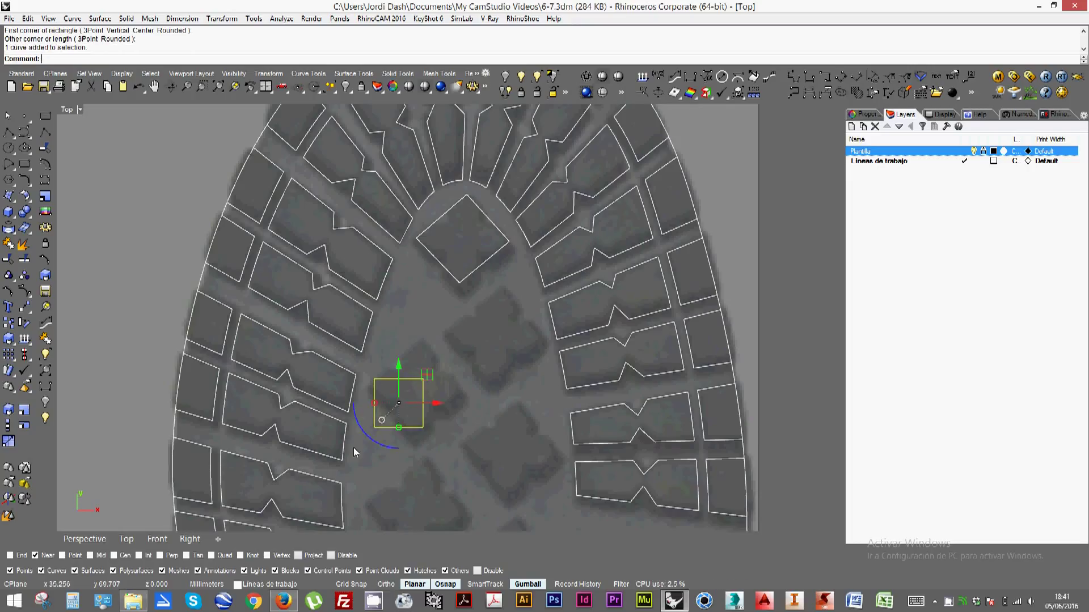
{"action": "left_click_drag", "start_coordinate": [373, 450], "coordinate": [342, 421]}
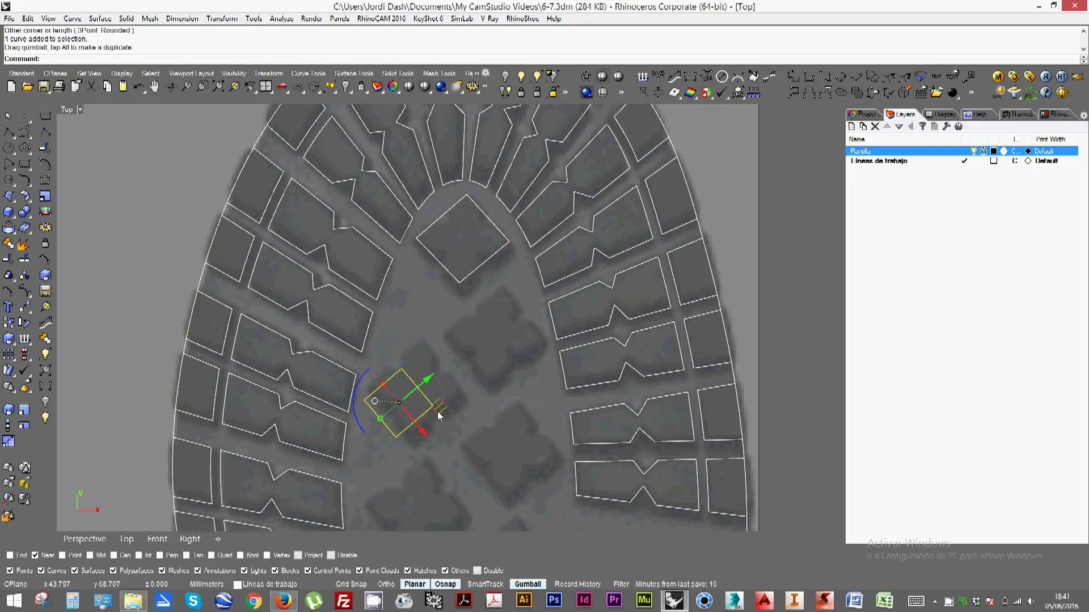
{"action": "left_click_drag", "start_coordinate": [441, 413], "coordinate": [391, 412]}
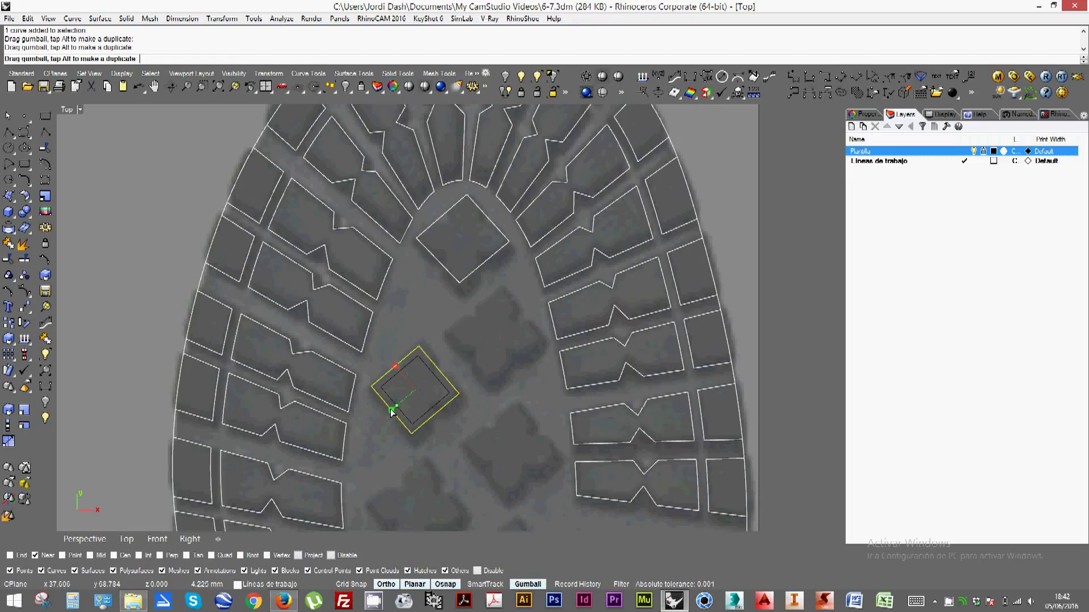
{"action": "left_click_drag", "start_coordinate": [391, 412], "coordinate": [392, 412], "text": "shift"}
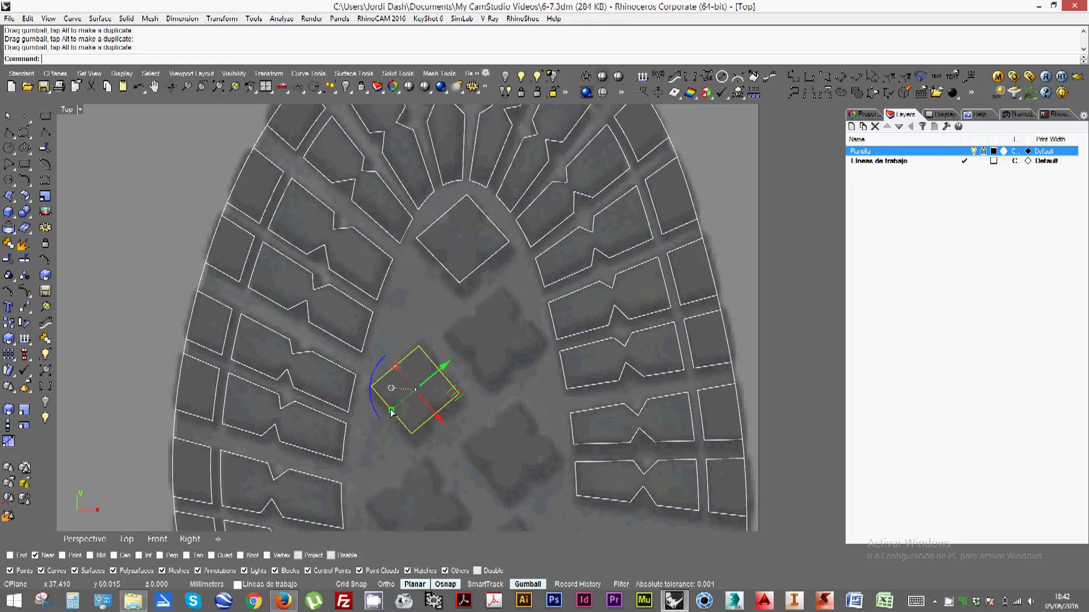
Delete the four-sided polyline traced around the uppermost centre block
{"action": "left_click", "coordinate": [435, 340]}
{"action": "left_click", "coordinate": [449, 282]}
{"action": "key", "text": "Delete"}
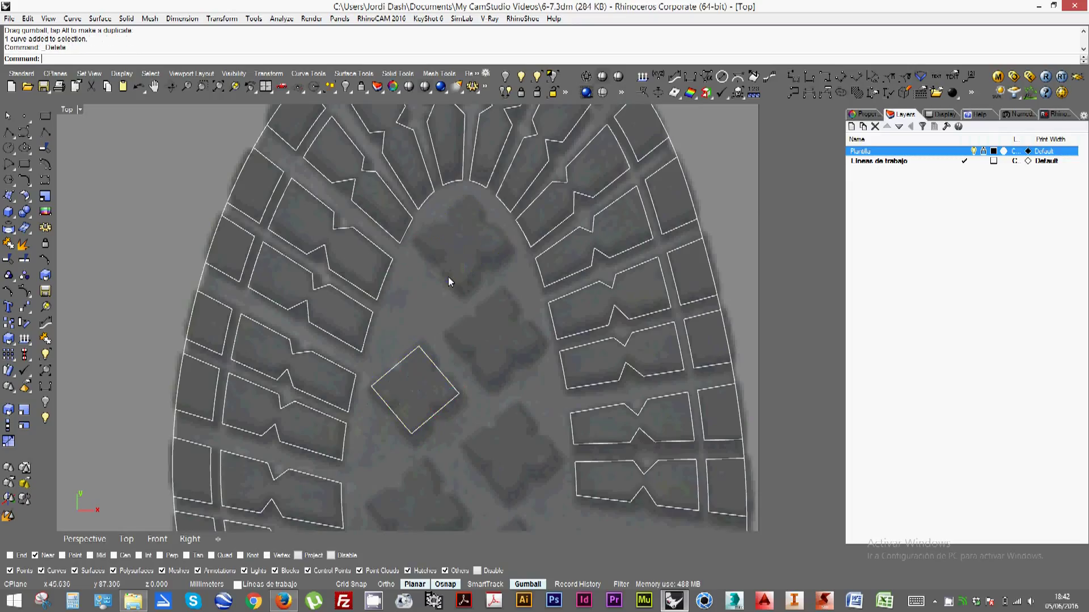
Divide the tilted square with two crossing polylines drawn between the midpoints of its opposite sides
{"action": "left_click", "coordinate": [9, 132]}
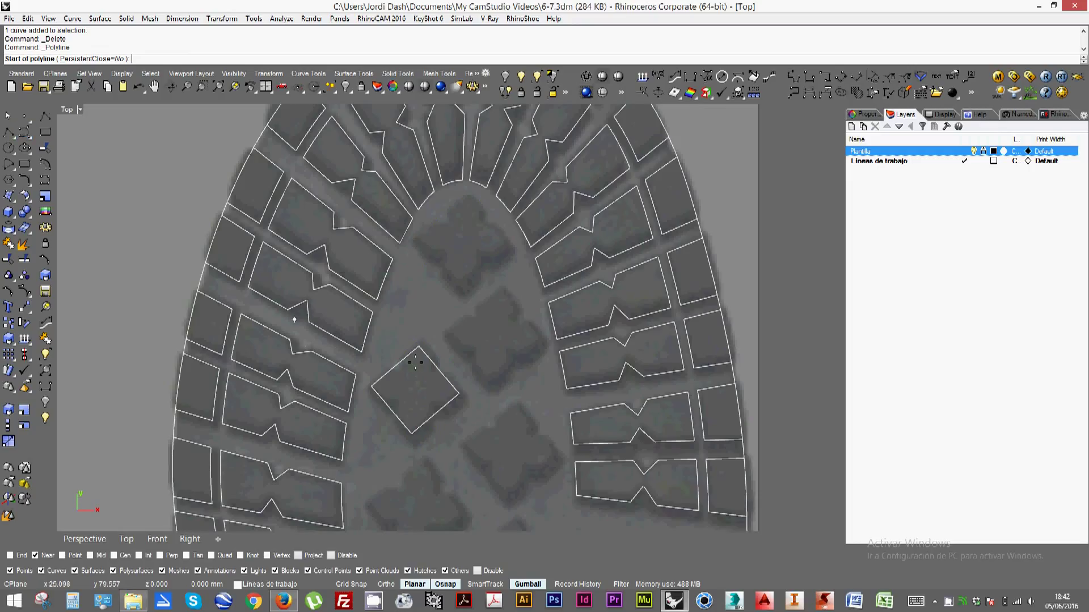
{"action": "scroll", "coordinate": [415, 363], "scroll_direction": "up", "scroll_amount": 3}
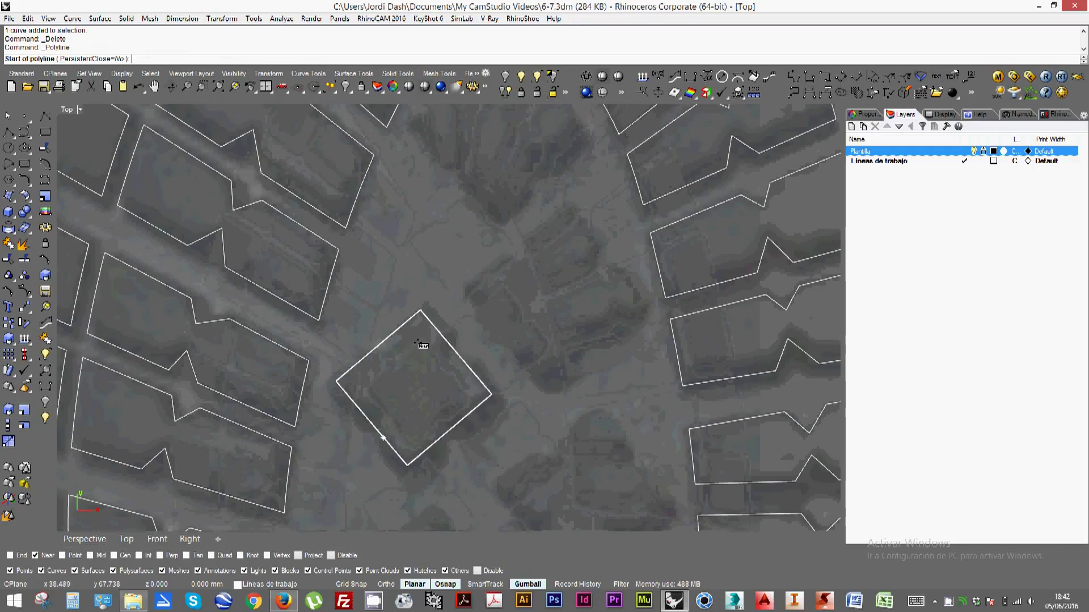
{"action": "left_click", "coordinate": [379, 345]}
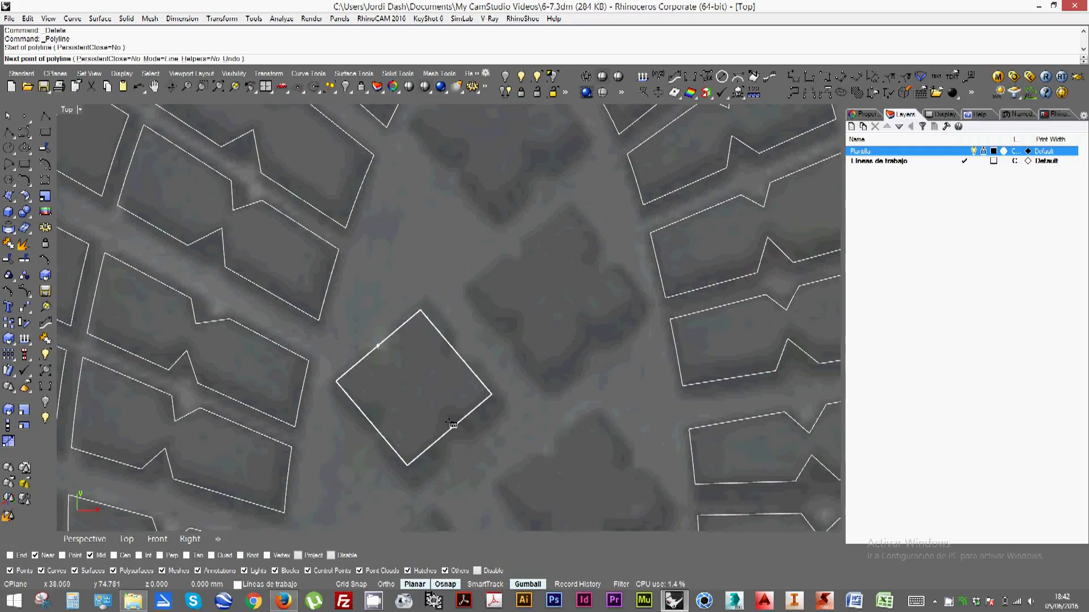
{"action": "left_click", "coordinate": [450, 429]}
{"action": "key", "text": "Return"}
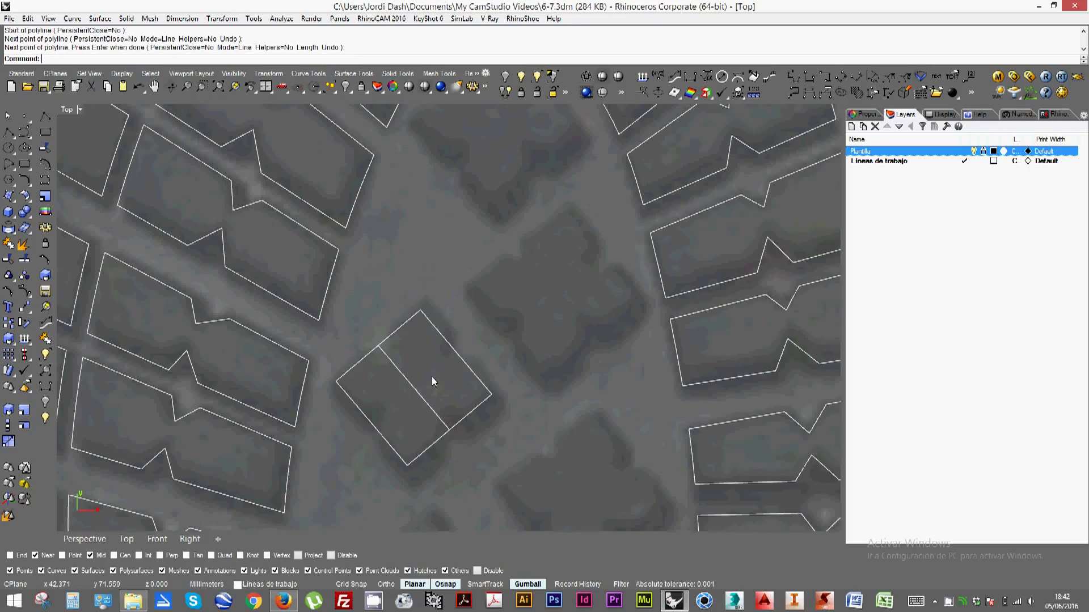
{"action": "key", "text": "Return"}
{"action": "left_click", "coordinate": [454, 352]}
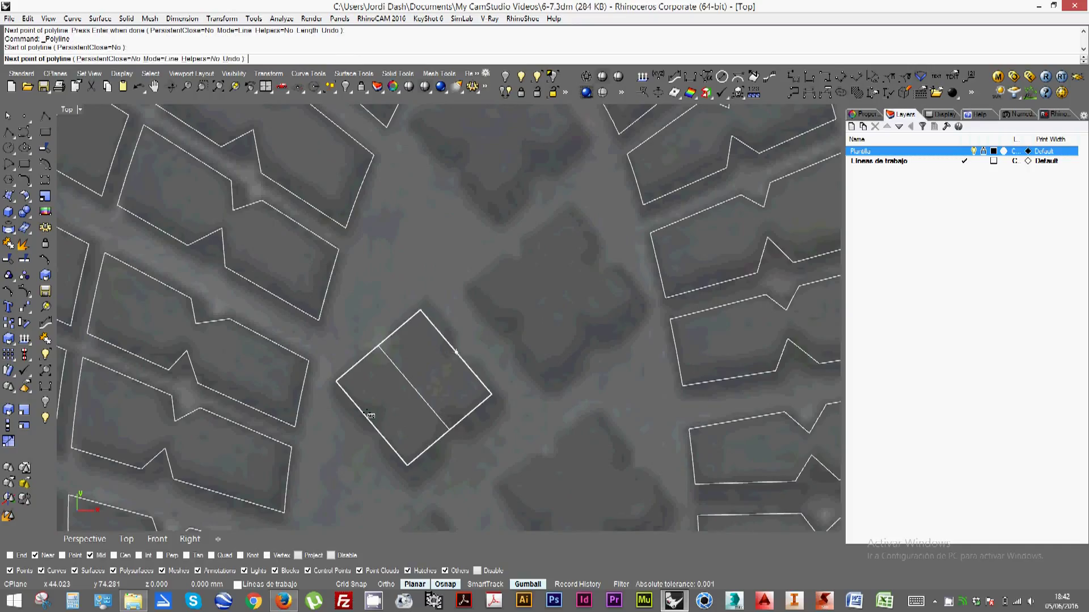
{"action": "left_click", "coordinate": [370, 420]}
{"action": "key", "text": "Return"}
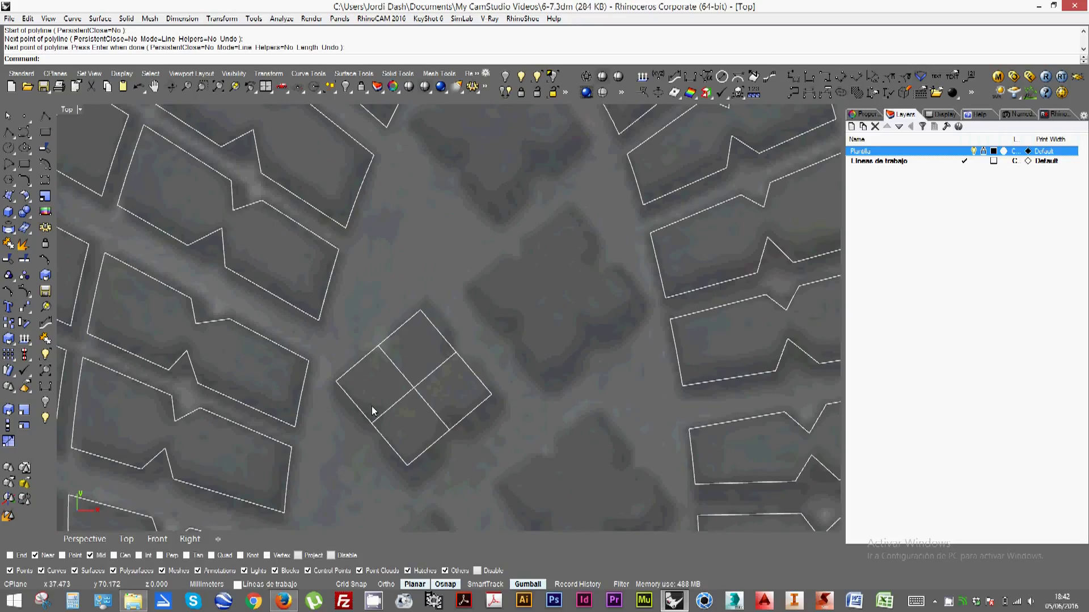
Draw a short straight line from the tilted square's lower-left edge inward to the dividing line as one side of a notch
{"action": "scroll", "coordinate": [374, 423], "scroll_direction": "up", "scroll_amount": 1}
{"action": "key", "text": "Return"}
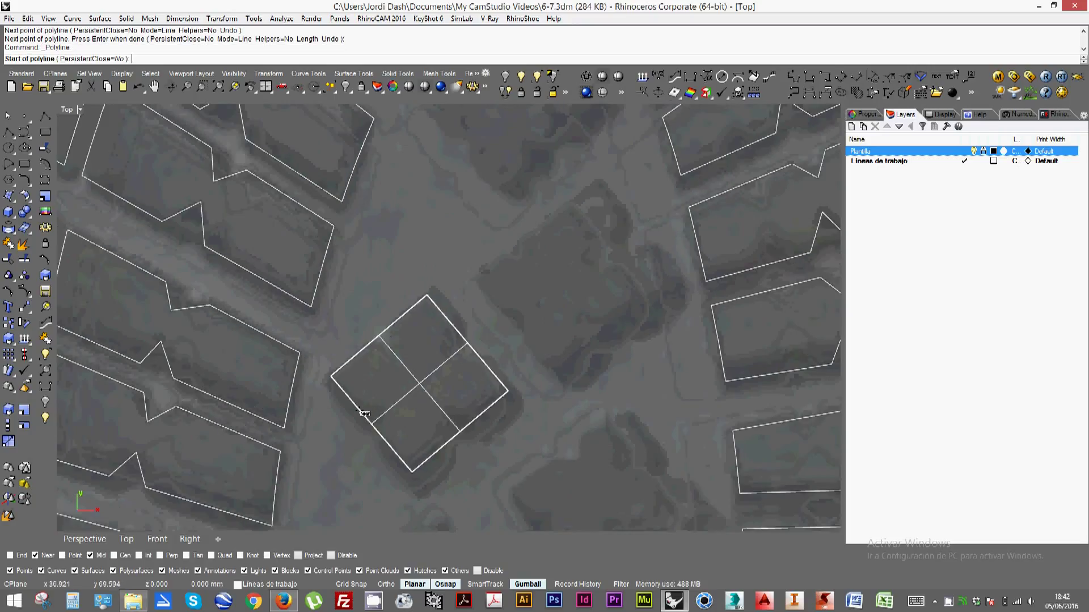
{"action": "left_click", "coordinate": [360, 412]}
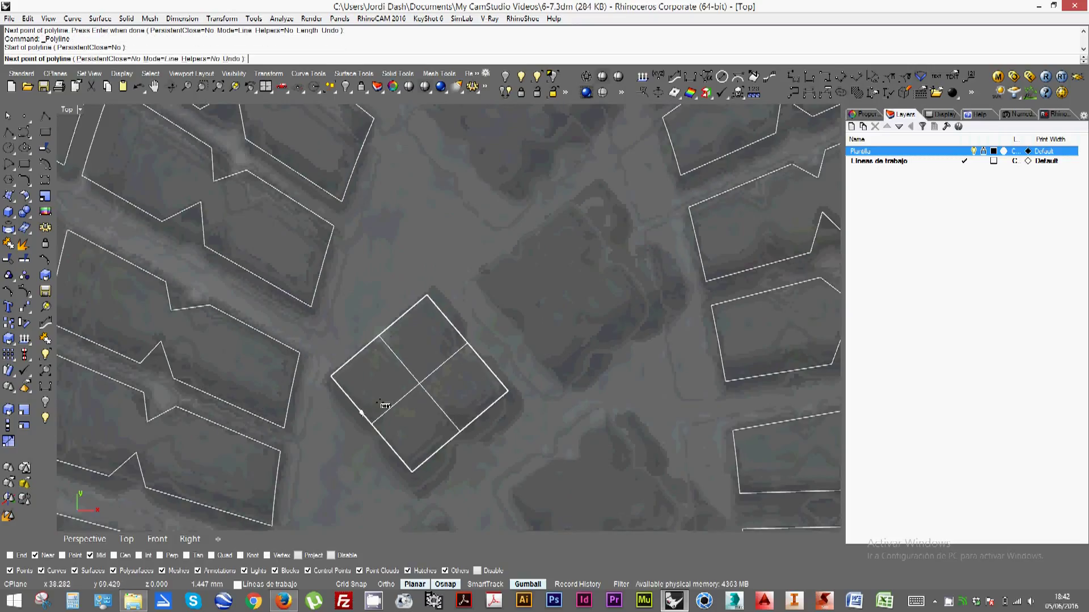
{"action": "left_click", "coordinate": [384, 409]}
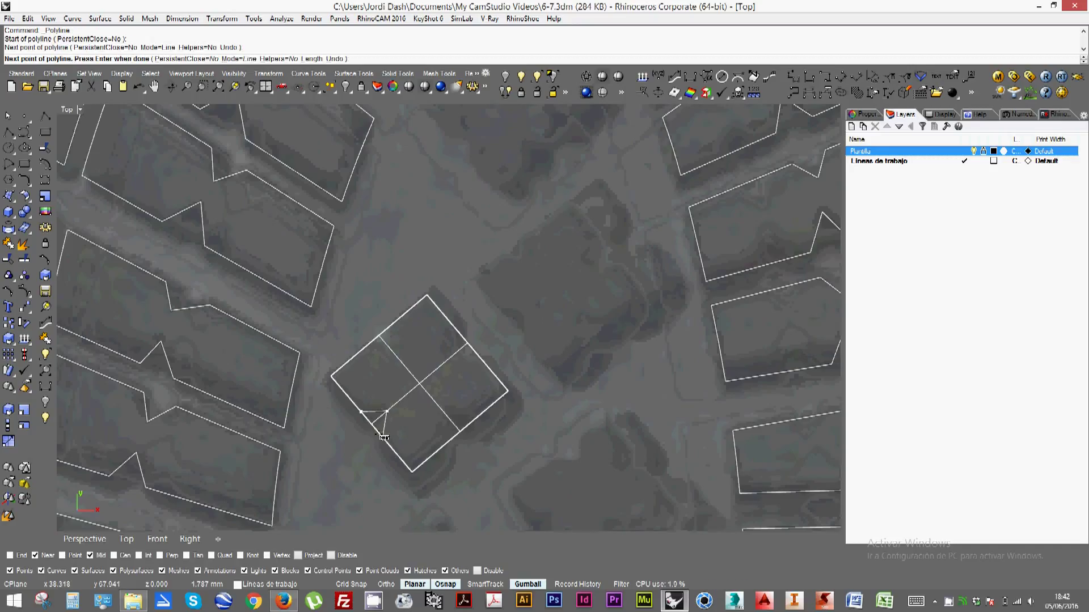
{"action": "key", "text": "Return"}
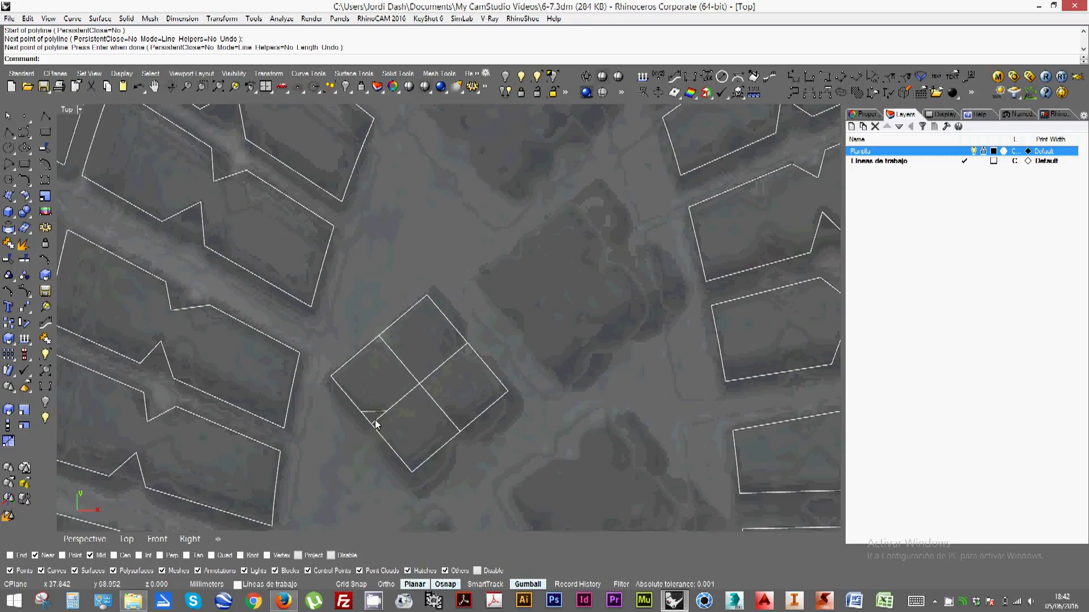
Mirror the short notch line about the dividing line it meets, keeping the original, to form a V-shaped notch
{"action": "left_click", "coordinate": [374, 412]}
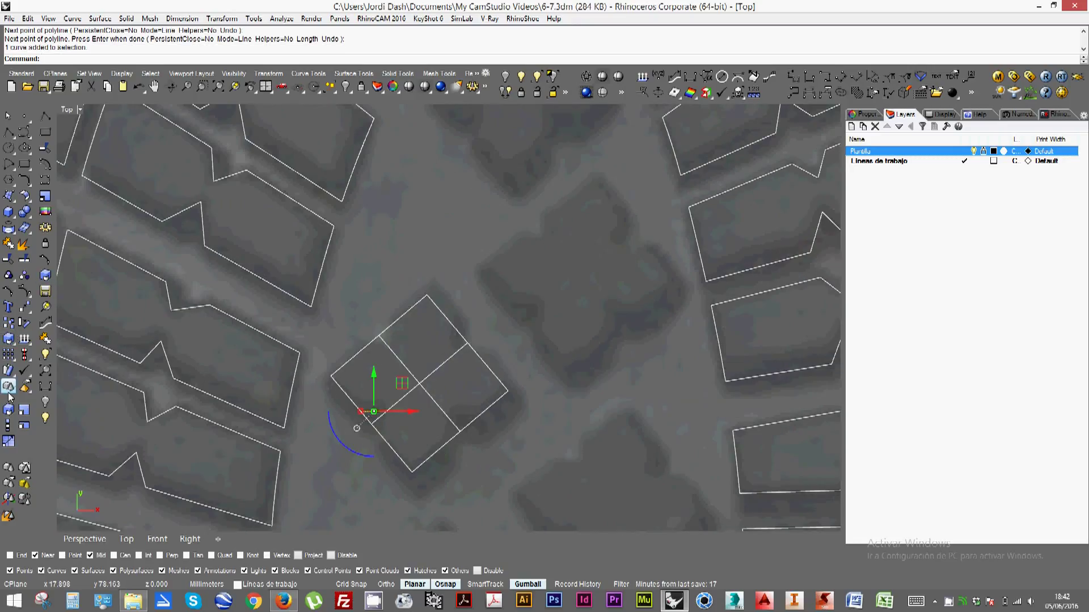
{"action": "left_click", "coordinate": [29, 312]}
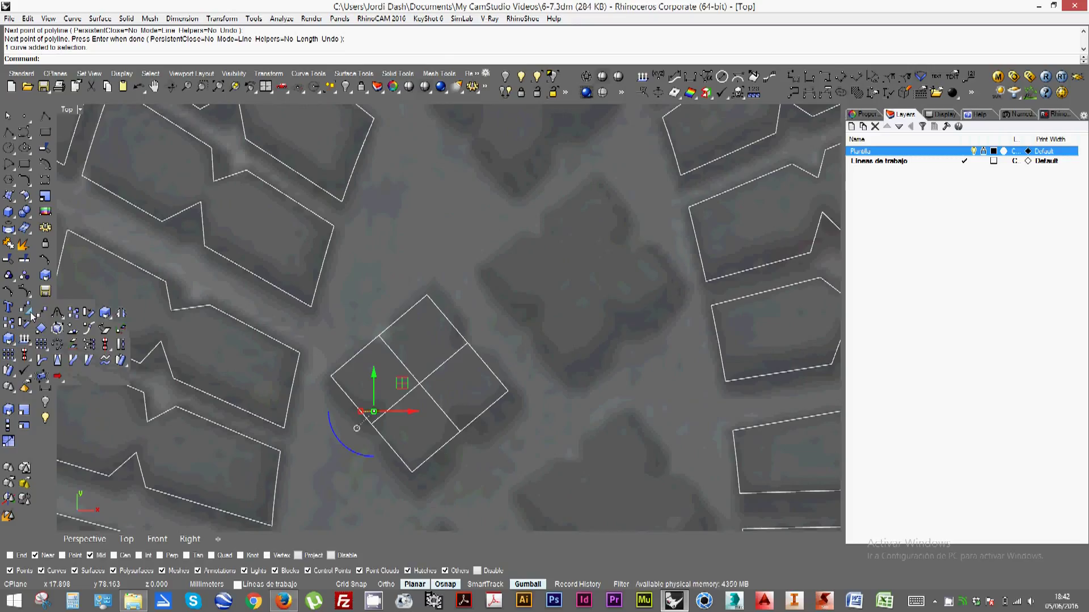
{"action": "left_click", "coordinate": [124, 312]}
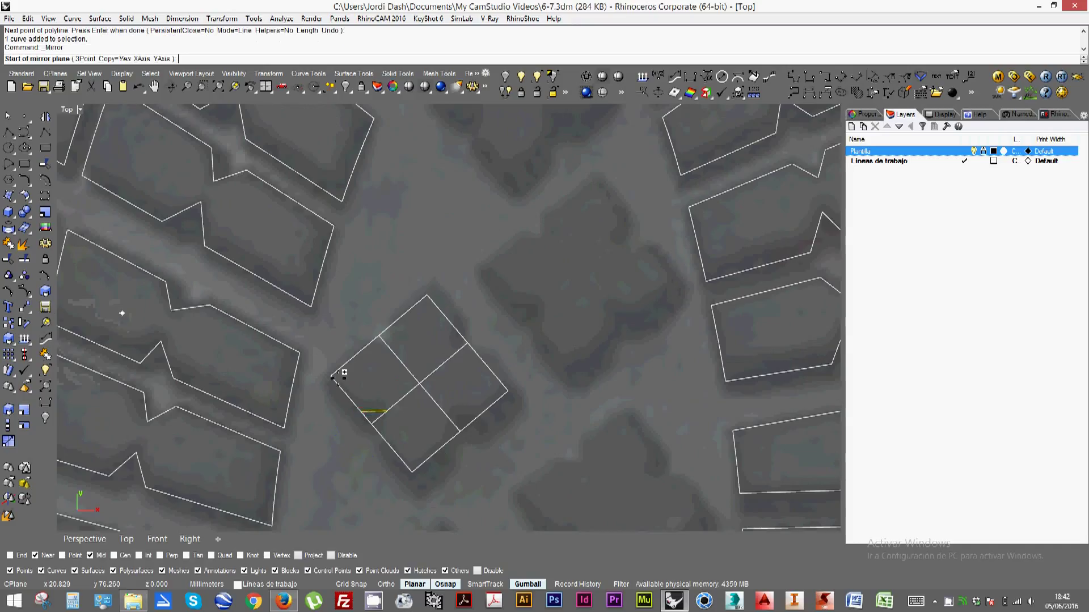
{"action": "left_click", "coordinate": [372, 424]}
{"action": "left_click", "coordinate": [416, 383]}
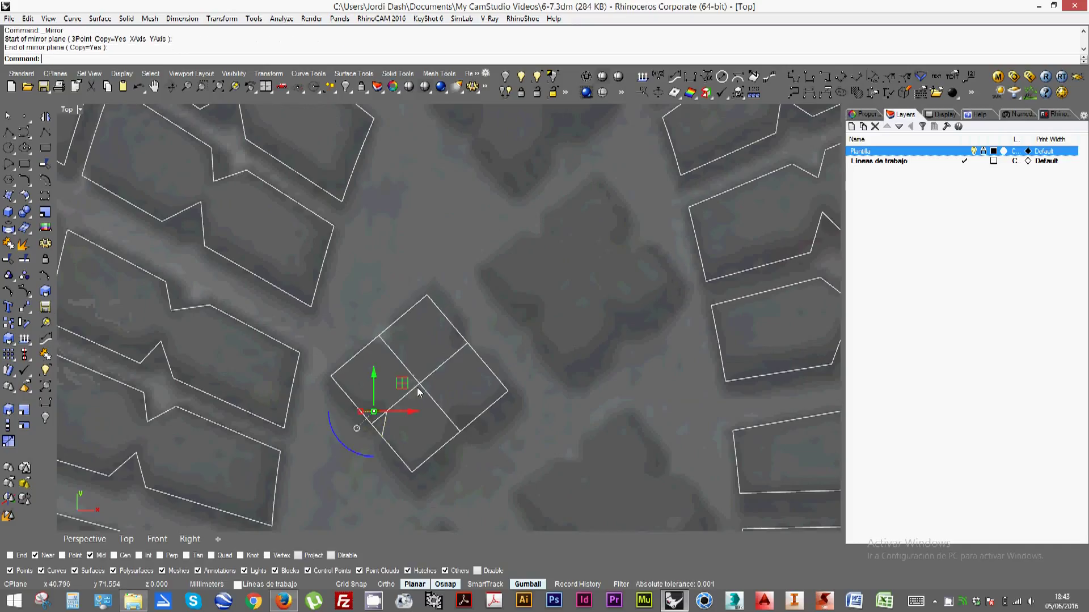
Mirror both lines of the V-shaped notch about the other dividing line to copy the notch onto the square's opposite side
{"action": "left_click", "coordinate": [386, 430]}
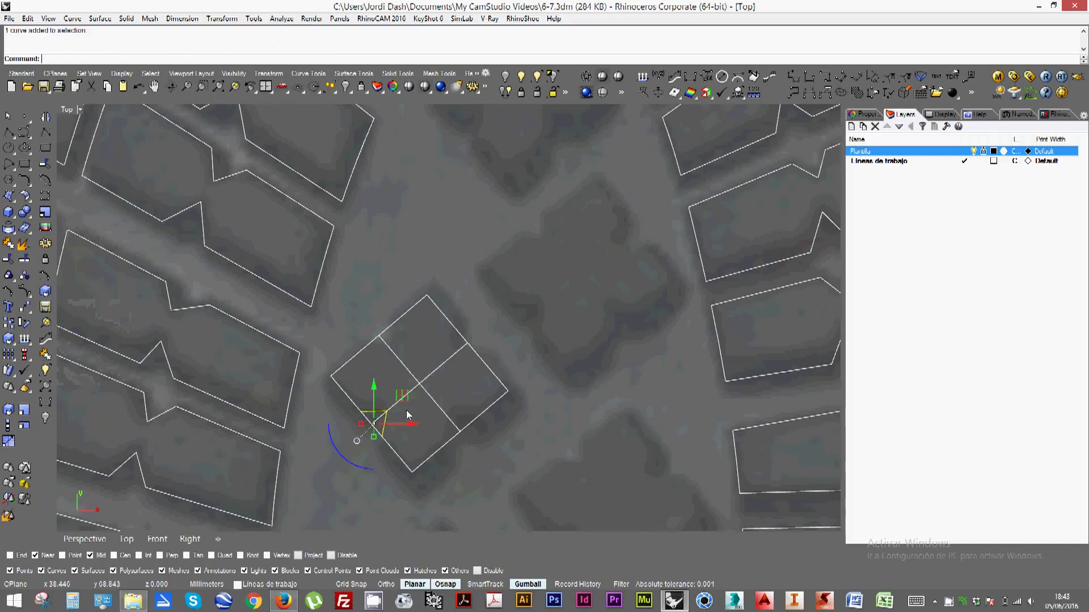
{"action": "key", "text": "Return"}
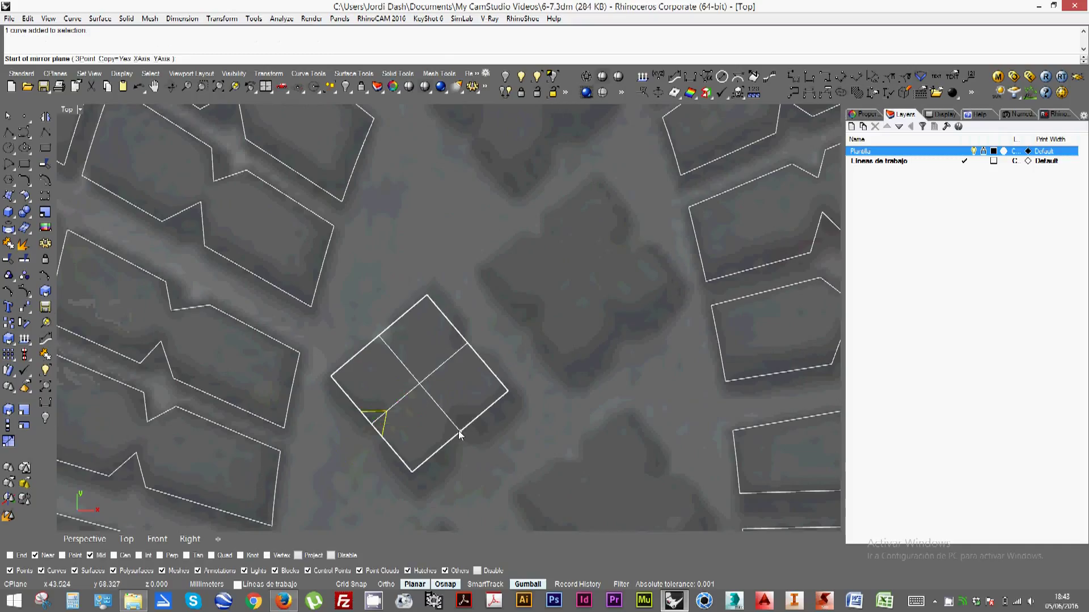
{"action": "left_click", "coordinate": [460, 432]}
{"action": "left_click", "coordinate": [412, 382]}
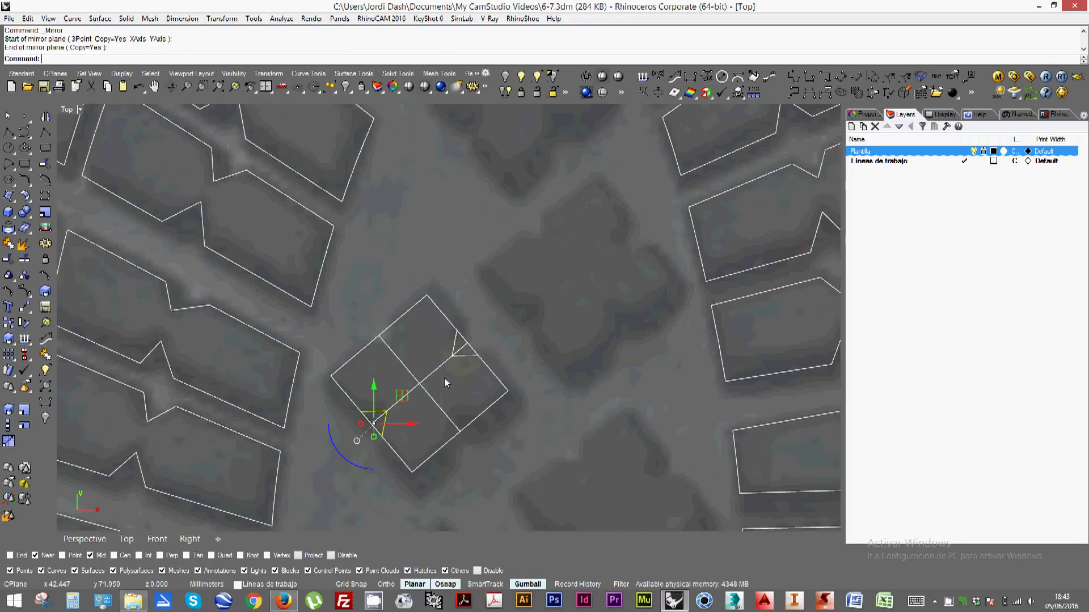
Mirror both V-shaped notches about the square's near-vertical diagonal, using End snap at its corners, so all four sides have a notch
{"action": "left_click", "coordinate": [455, 353], "text": "shift"}
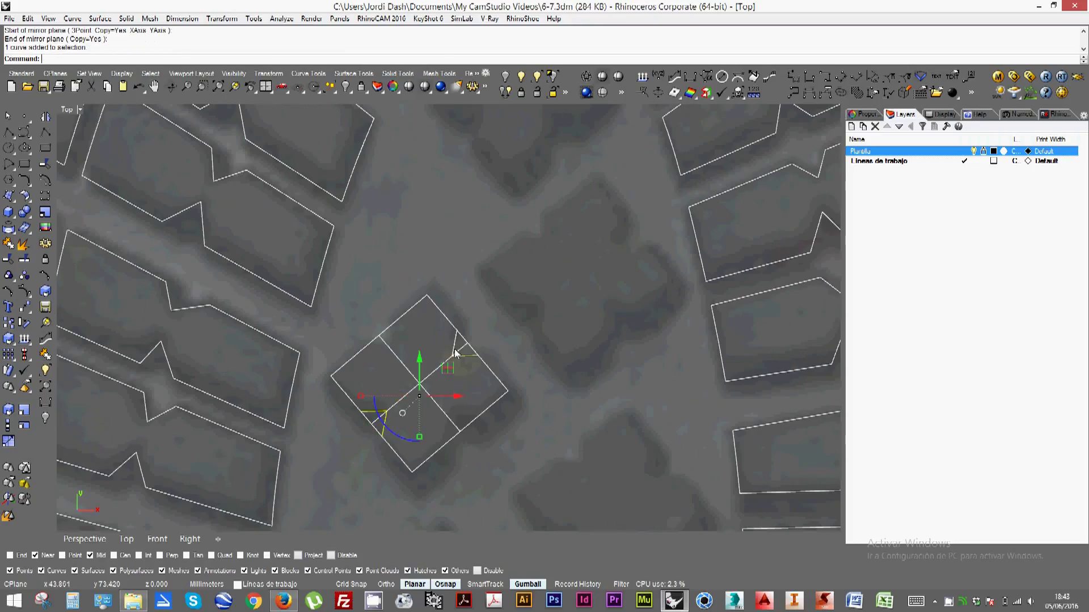
{"action": "left_click", "coordinate": [460, 337], "text": "shift"}
{"action": "key", "text": "Return"}
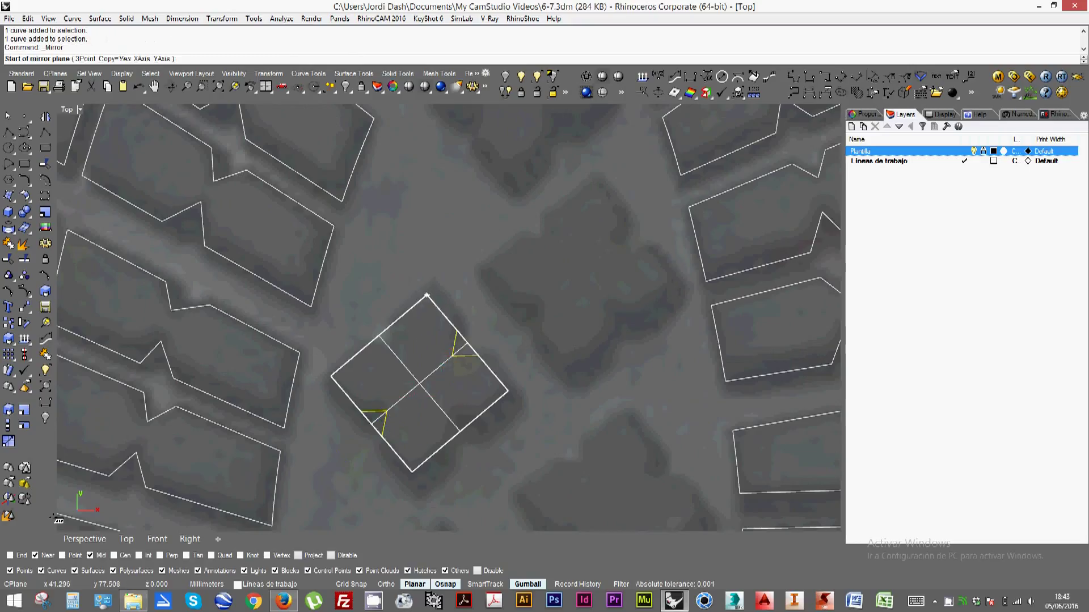
{"action": "left_click", "coordinate": [10, 556]}
{"action": "left_click", "coordinate": [427, 294]}
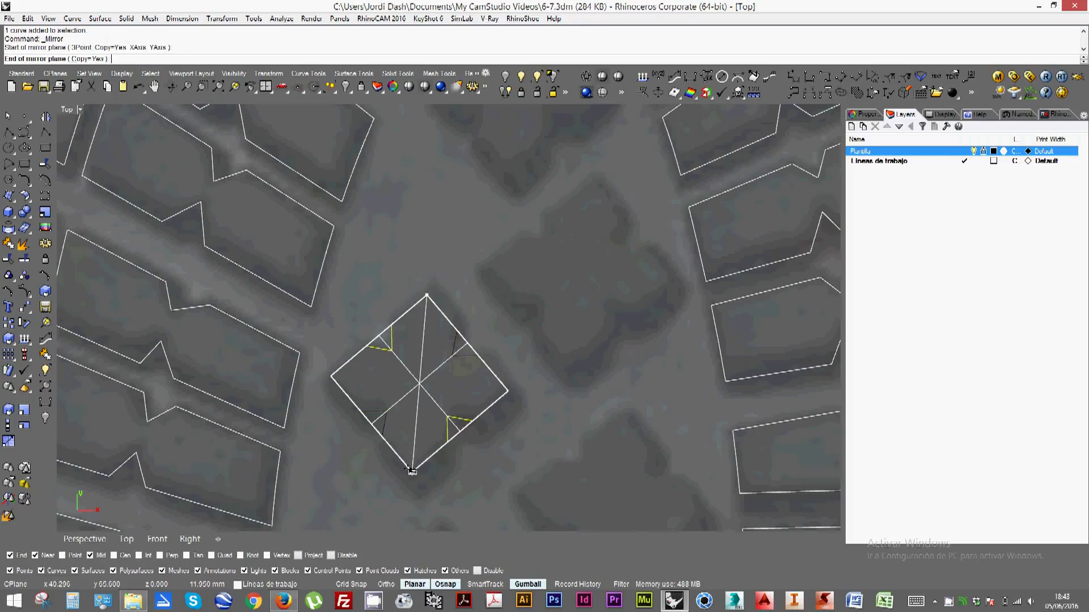
{"action": "left_click", "coordinate": [413, 469]}
{"action": "left_click", "coordinate": [519, 300]}
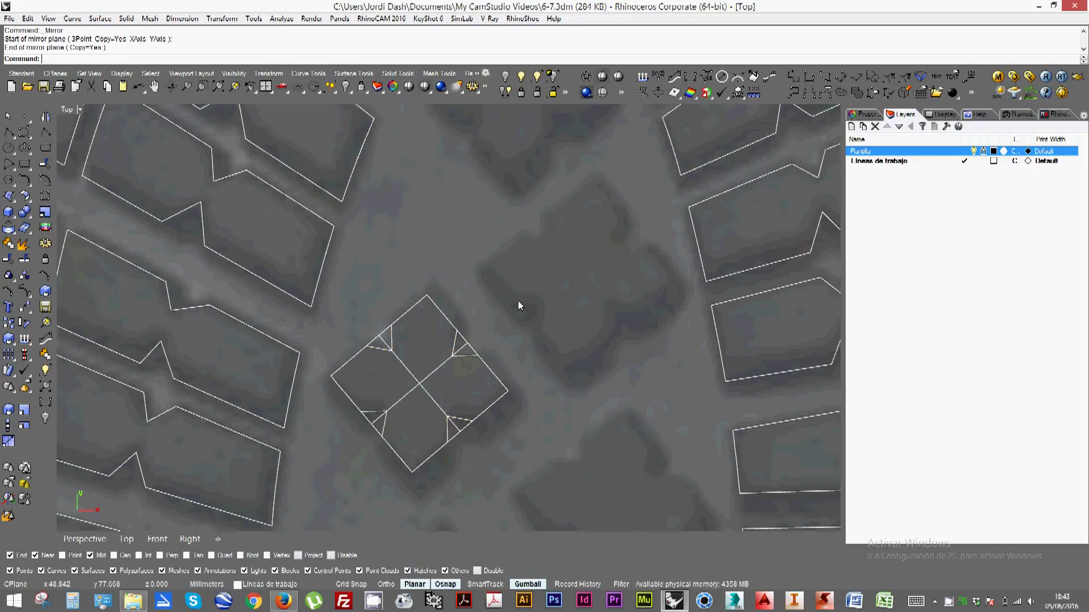
Delete the two crossing dividing lines and trim away the square's edge segments across the four notches
{"action": "left_click_drag", "start_coordinate": [451, 394], "coordinate": [391, 373]}
{"action": "key", "text": "Delete"}
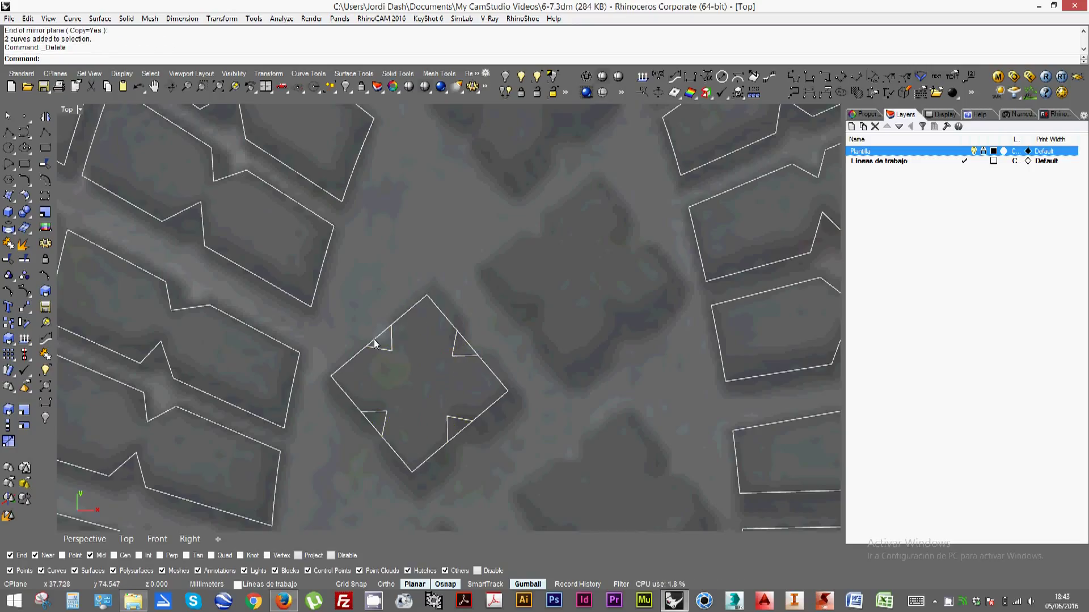
{"action": "left_click_drag", "start_coordinate": [353, 272], "coordinate": [515, 488]}
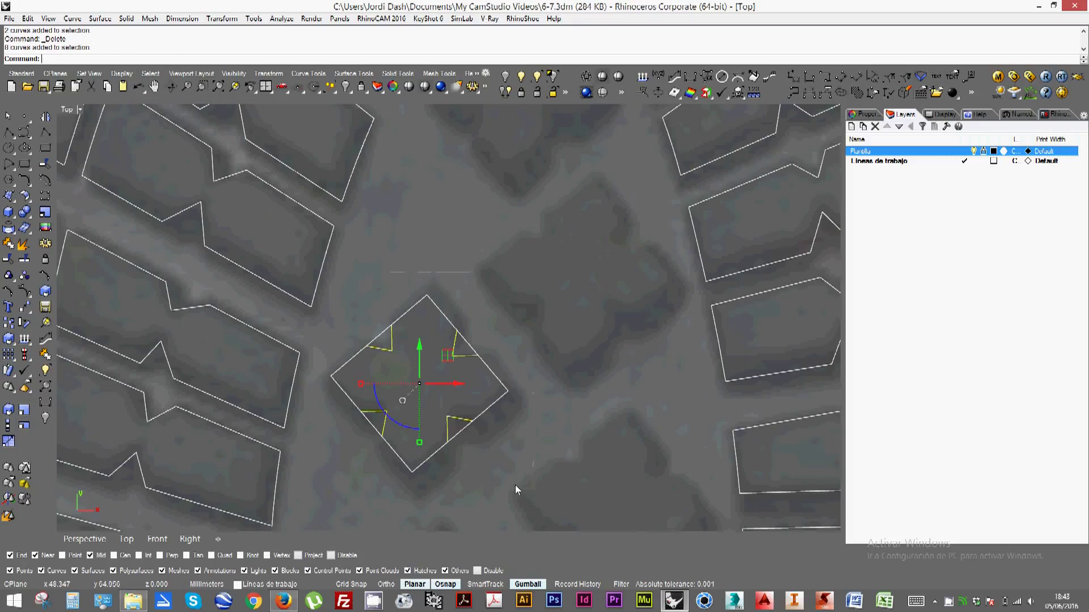
{"action": "left_click", "coordinate": [9, 259]}
{"action": "left_click", "coordinate": [380, 335]}
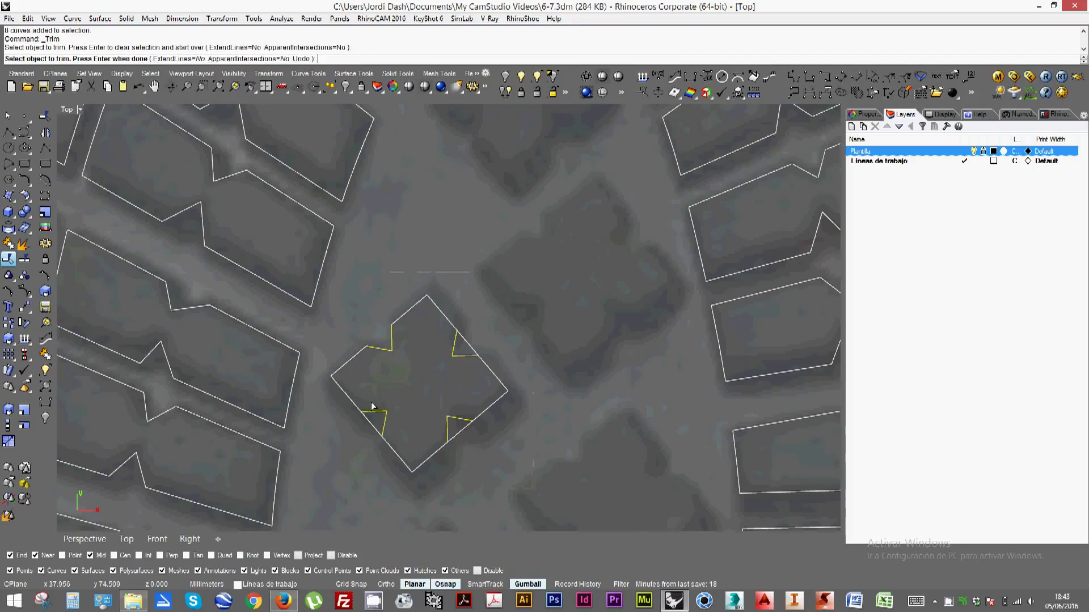
{"action": "left_click", "coordinate": [366, 430]}
{"action": "left_click", "coordinate": [459, 431]}
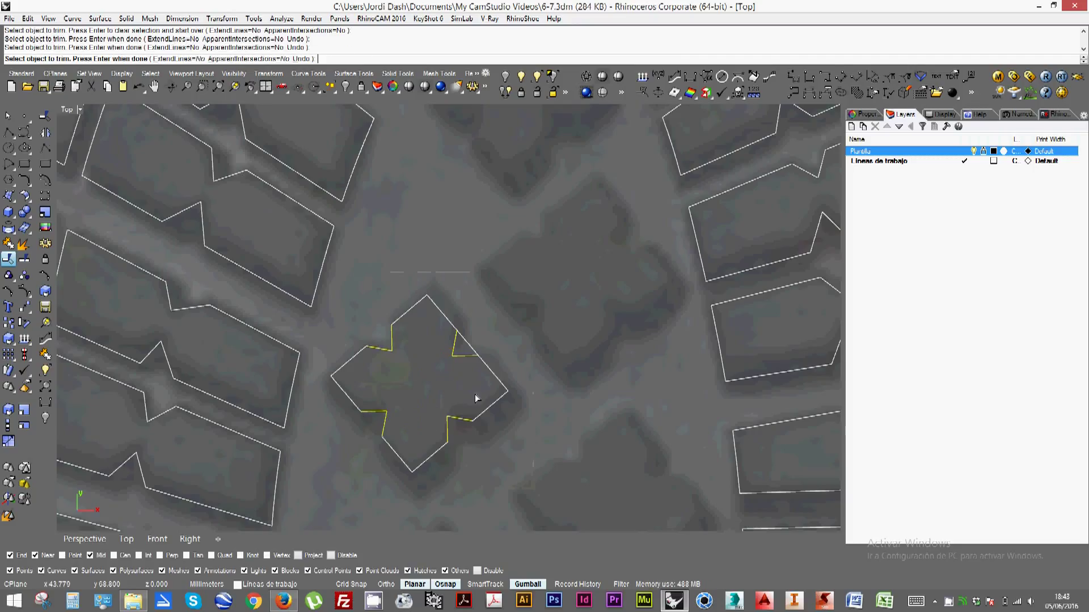
{"action": "left_click", "coordinate": [466, 342]}
{"action": "key", "text": "Return"}
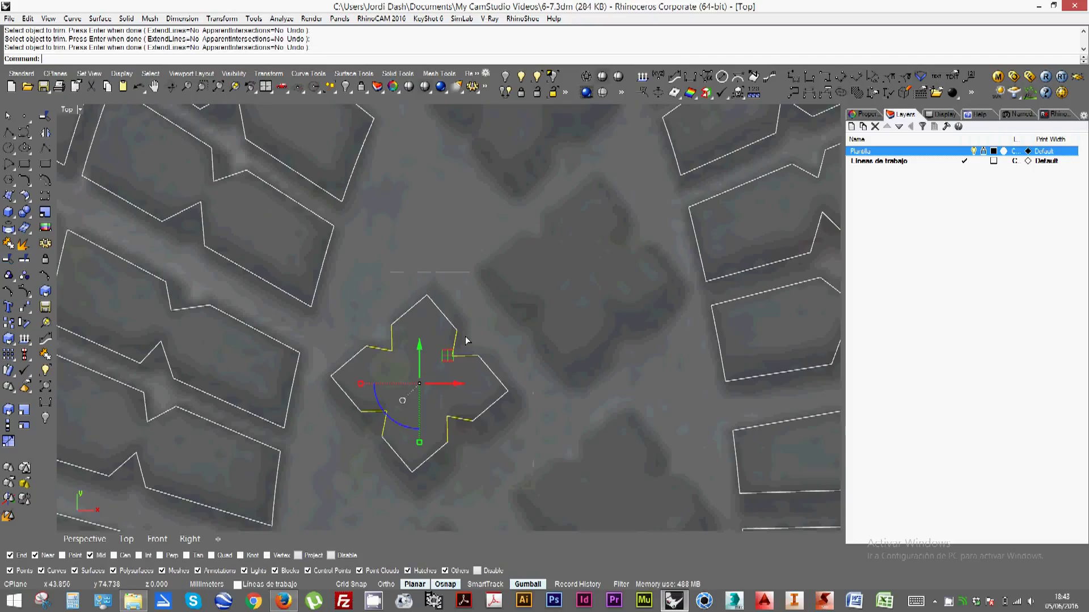
Join all segments of the cross-shaped block outline into one closed curve
{"action": "left_click", "coordinate": [485, 304]}
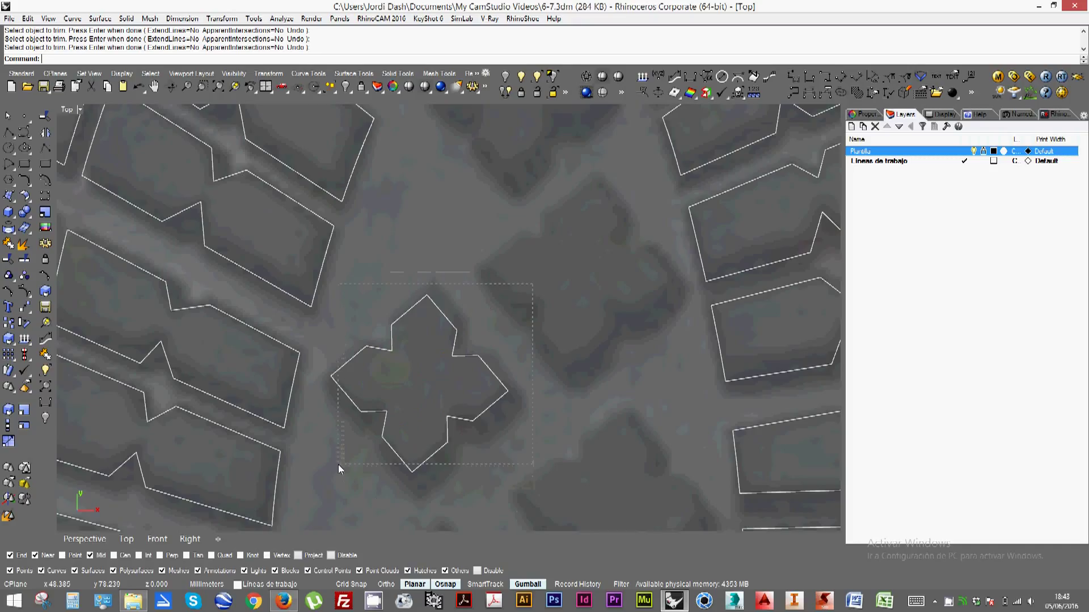
{"action": "left_click_drag", "start_coordinate": [338, 469], "coordinate": [348, 471]}
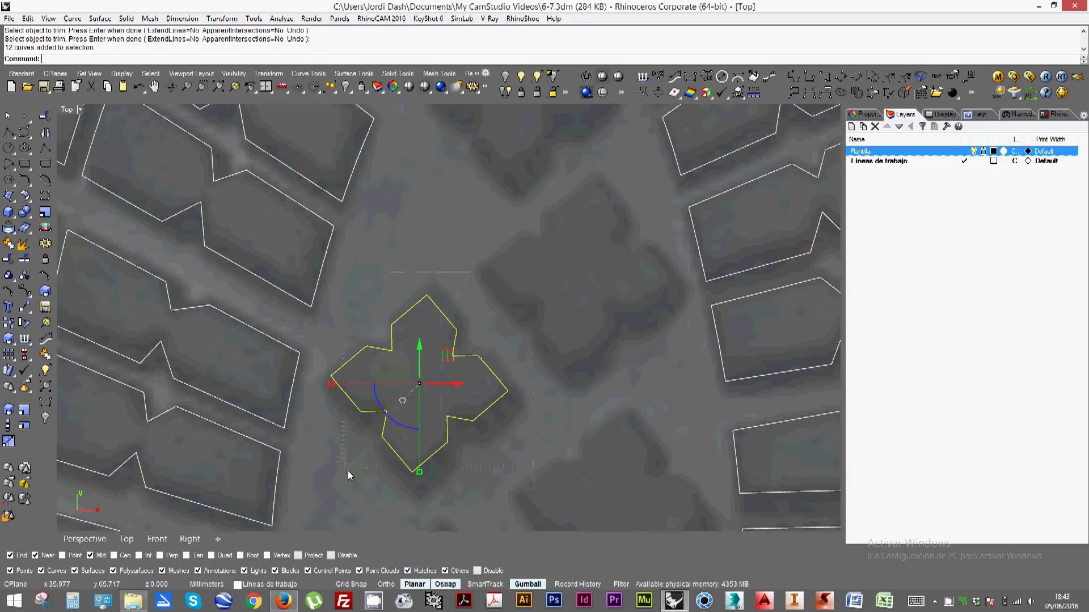
{"action": "left_click", "coordinate": [9, 245]}
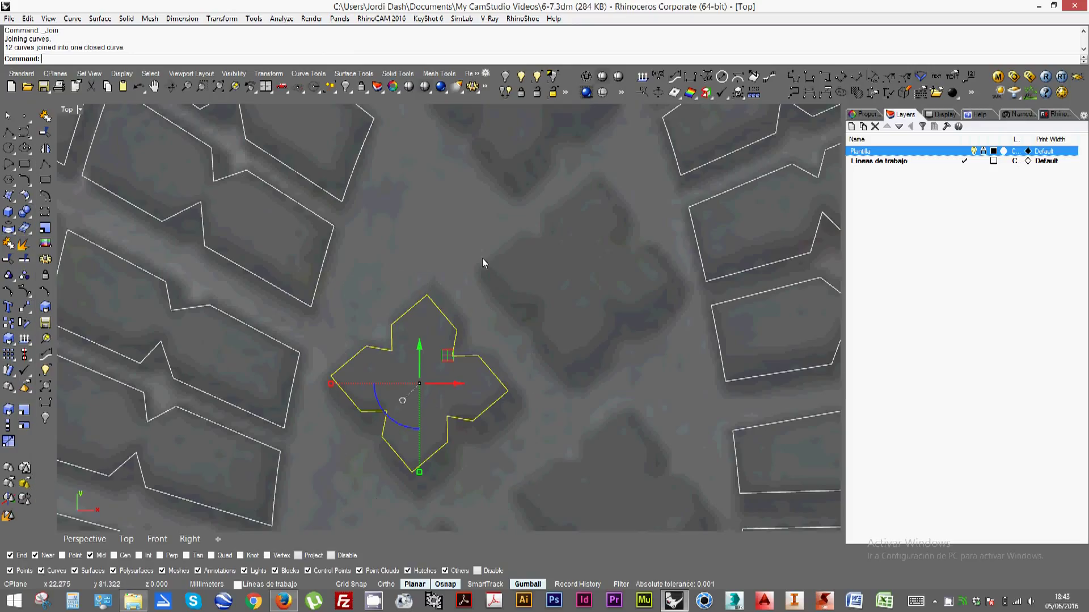
{"action": "left_click", "coordinate": [450, 304]}
{"action": "left_click", "coordinate": [443, 316]}
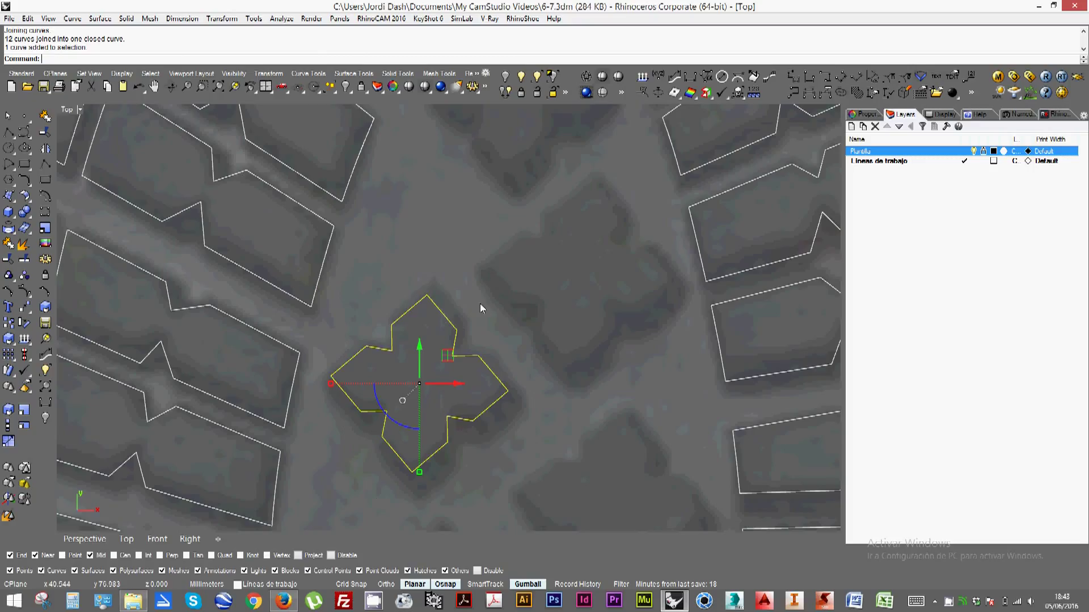
{"action": "left_click", "coordinate": [484, 314]}
{"action": "left_click", "coordinate": [458, 419]}
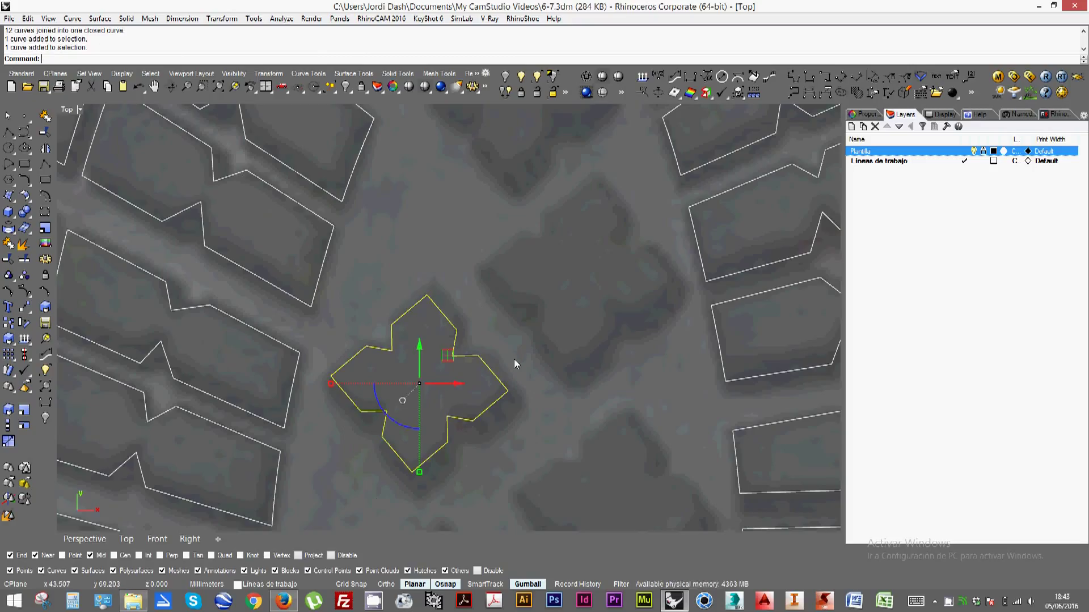
{"action": "left_click", "coordinate": [517, 261]}
Join the curves of all the forefoot tread blocks inside the sole outline
{"action": "scroll", "coordinate": [311, 215], "scroll_direction": "down", "scroll_amount": 10}
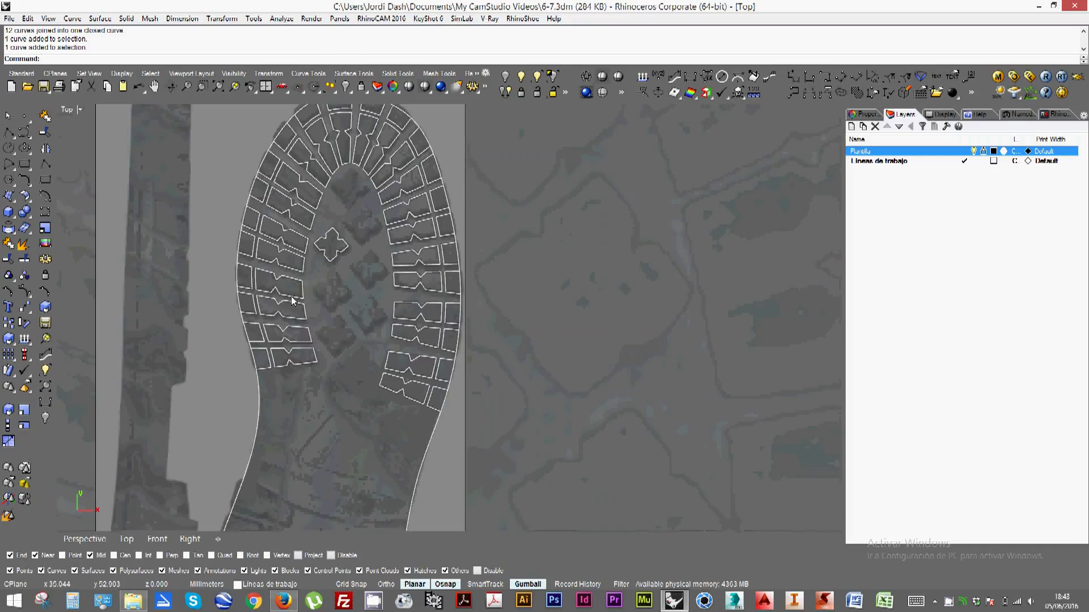
{"action": "left_click", "coordinate": [282, 277]}
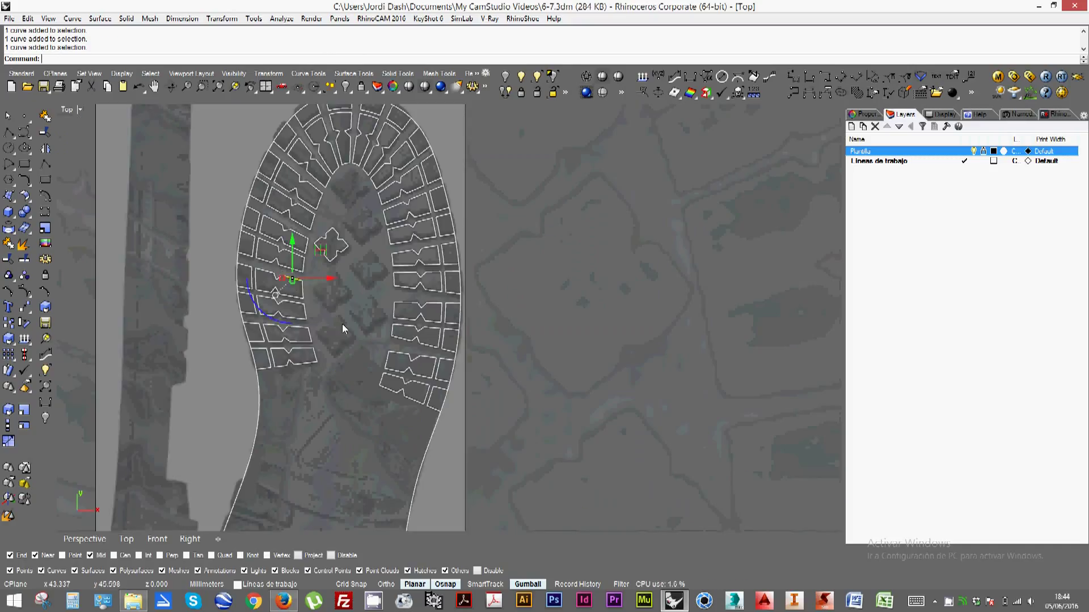
{"action": "scroll", "coordinate": [311, 295], "scroll_direction": "down", "scroll_amount": 4}
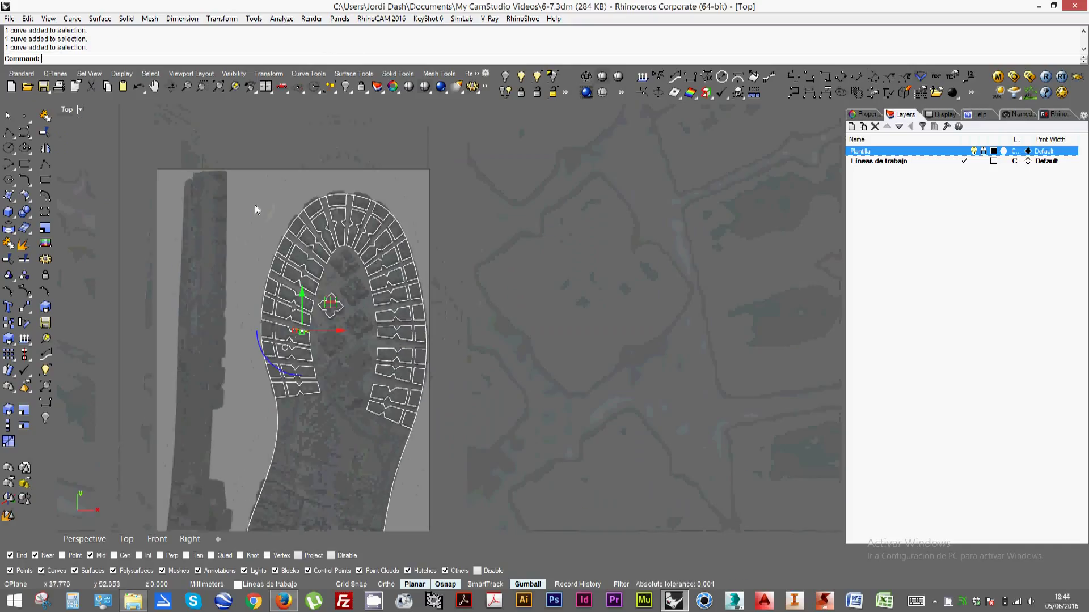
{"action": "left_click_drag", "start_coordinate": [233, 175], "coordinate": [492, 480]}
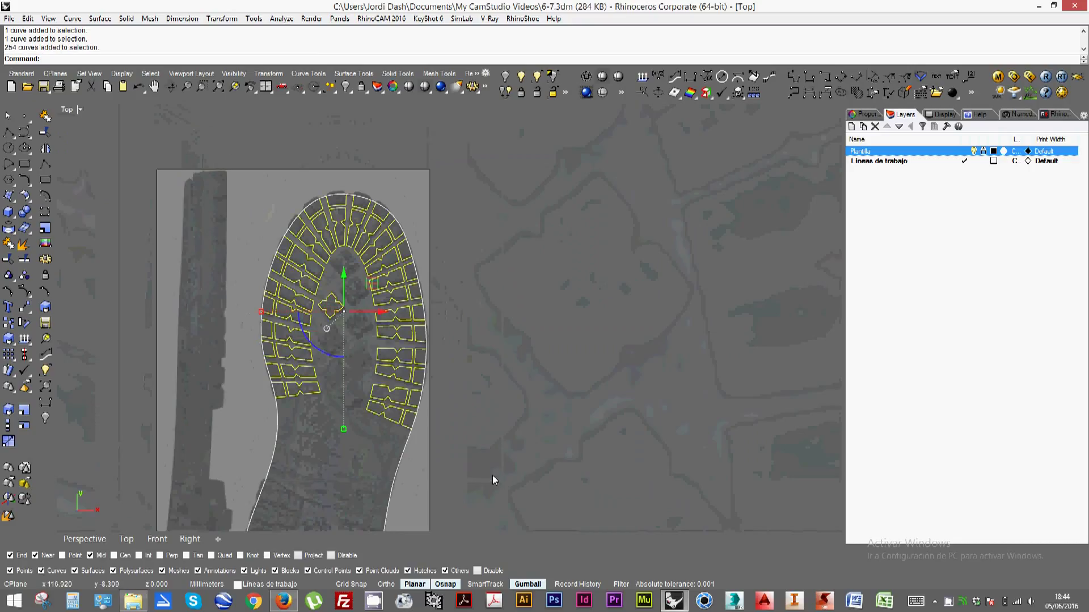
{"action": "left_click", "coordinate": [9, 243]}
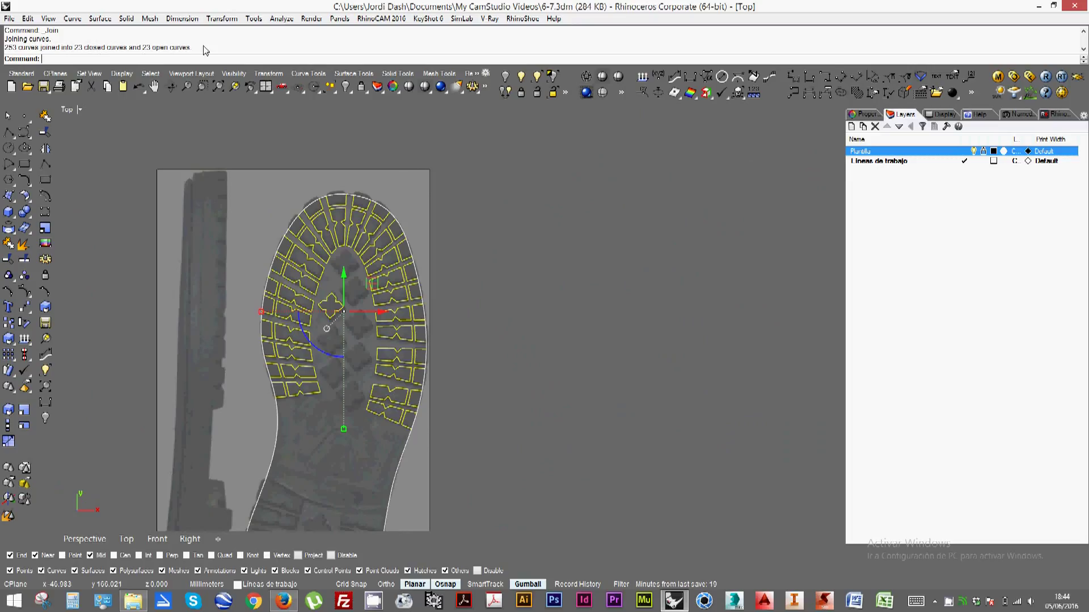
{"action": "left_click", "coordinate": [343, 332]}
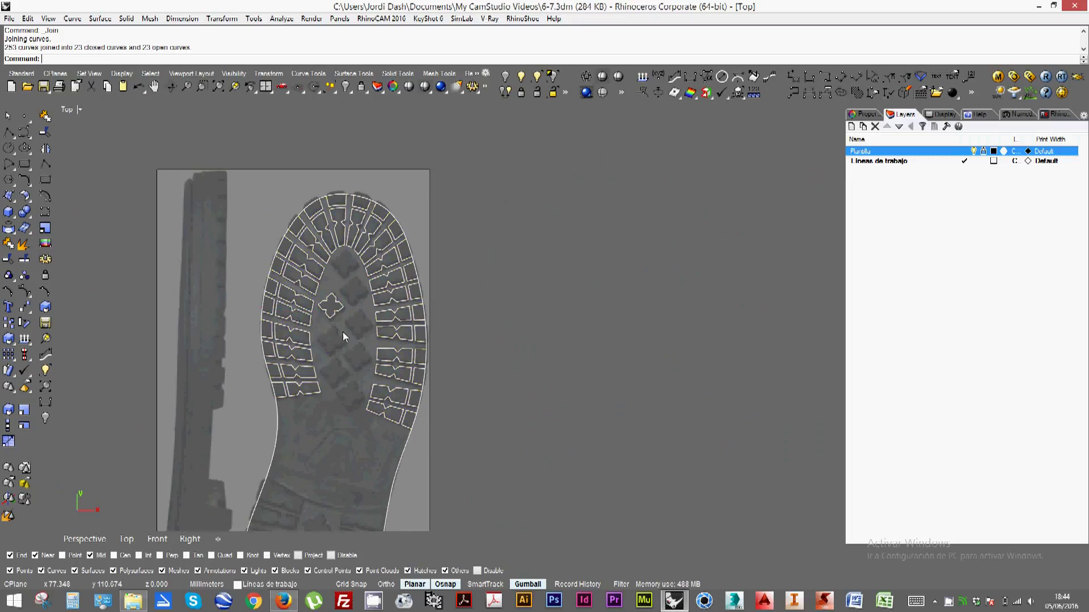
Examine how the lowest outer block on the sole's left side meets the sole outline curve
{"action": "left_click", "coordinate": [300, 399]}
{"action": "scroll", "coordinate": [292, 403], "scroll_direction": "up", "scroll_amount": 3}
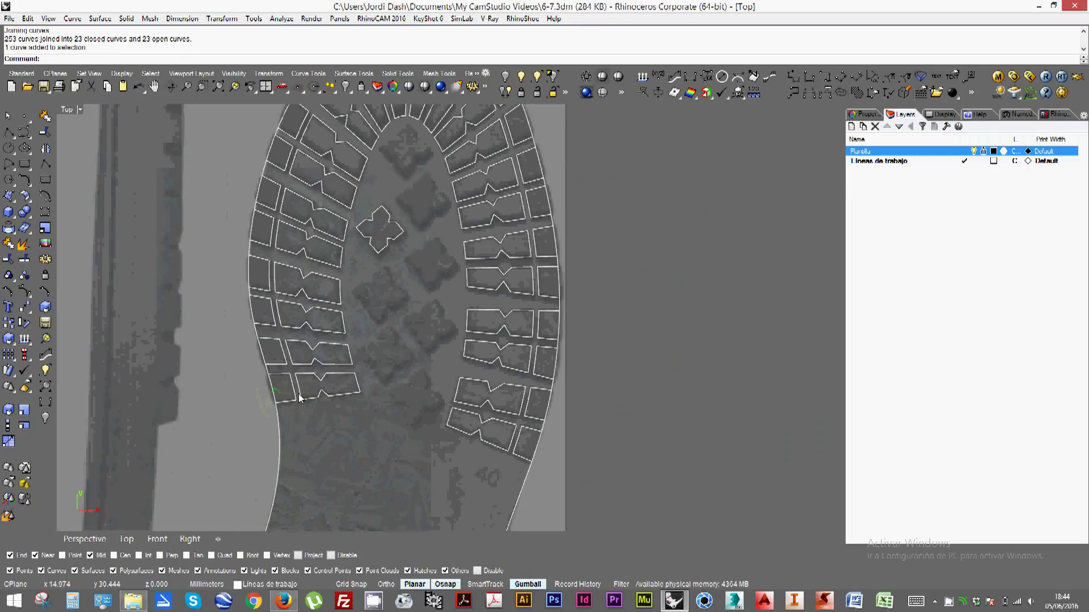
{"action": "left_click", "coordinate": [291, 403]}
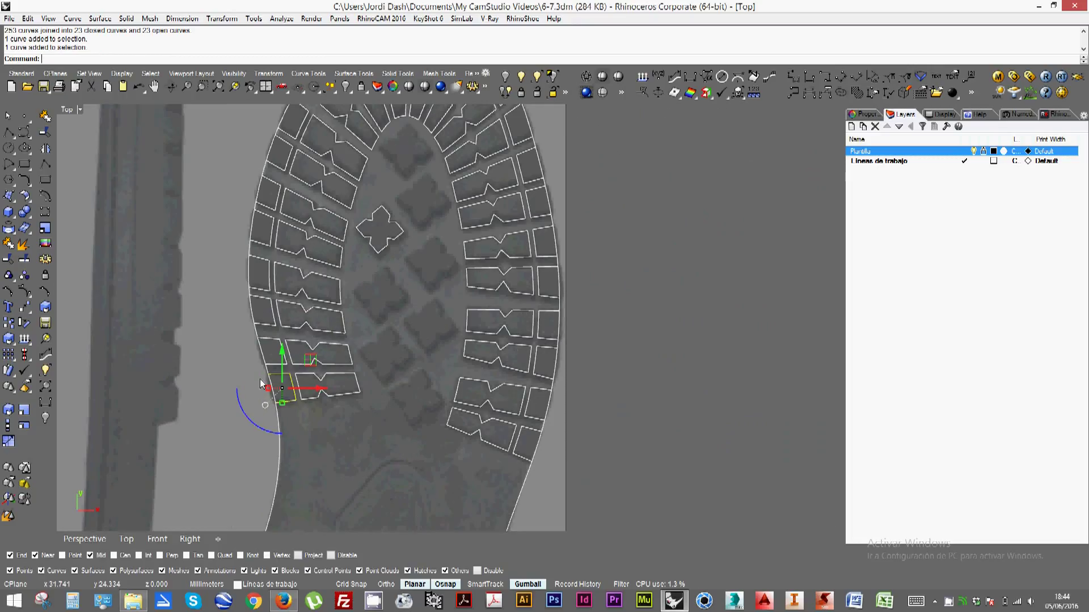
{"action": "scroll", "coordinate": [277, 398], "scroll_direction": "up", "scroll_amount": 3}
{"action": "scroll", "coordinate": [277, 399], "scroll_direction": "up", "scroll_amount": 2}
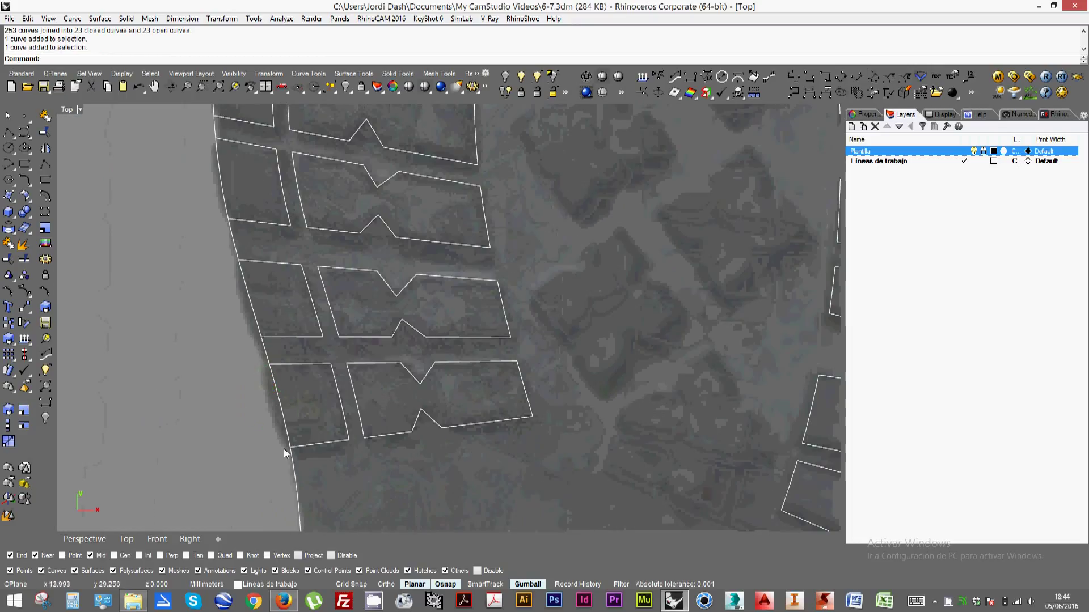
{"action": "left_click", "coordinate": [294, 470]}
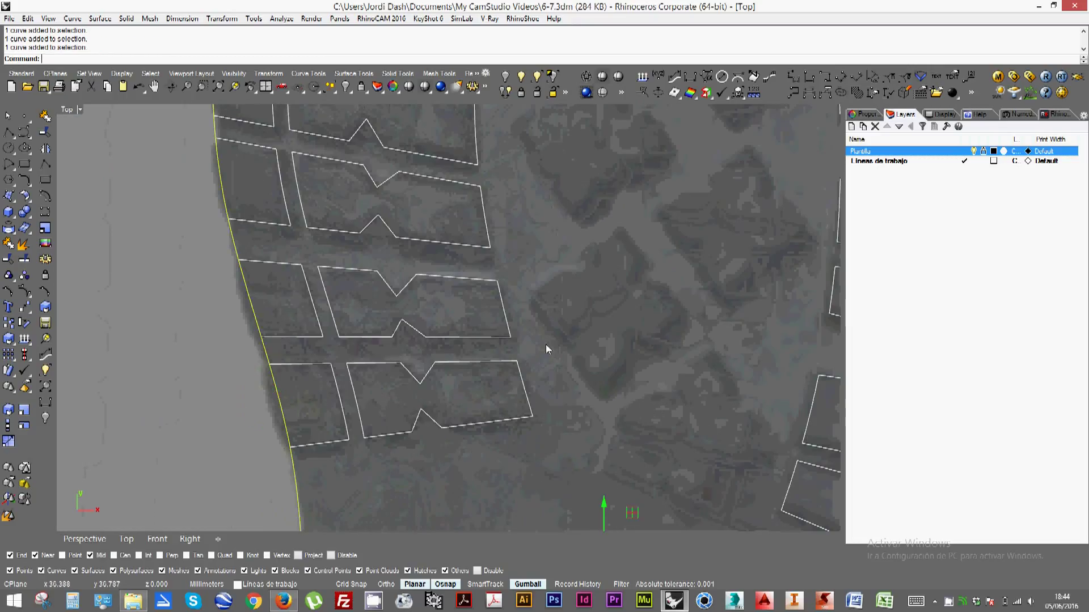
{"action": "left_click", "coordinate": [587, 338]}
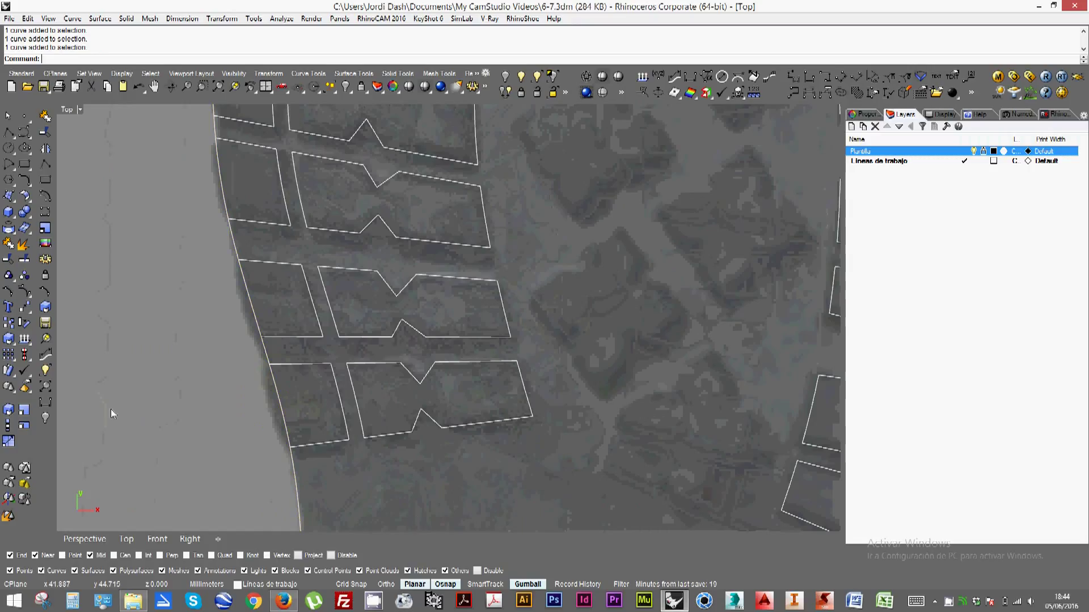
{"action": "left_click", "coordinate": [304, 363]}
{"action": "left_click", "coordinate": [442, 418]}
{"action": "left_click", "coordinate": [542, 392]}
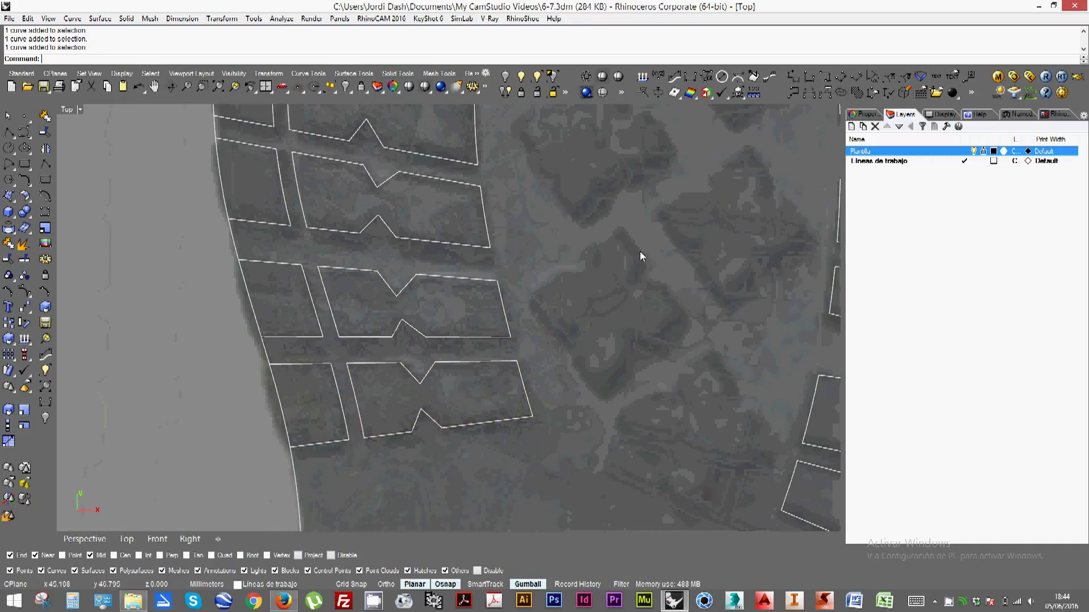
Try to place a duplicate of the cross-shaped outline toward the next centre block, and delete that duplicate
{"action": "scroll", "coordinate": [646, 261], "scroll_direction": "down", "scroll_amount": 3}
{"action": "scroll", "coordinate": [495, 403], "scroll_direction": "down", "scroll_amount": 2}
{"action": "scroll", "coordinate": [486, 302], "scroll_direction": "up", "scroll_amount": 2}
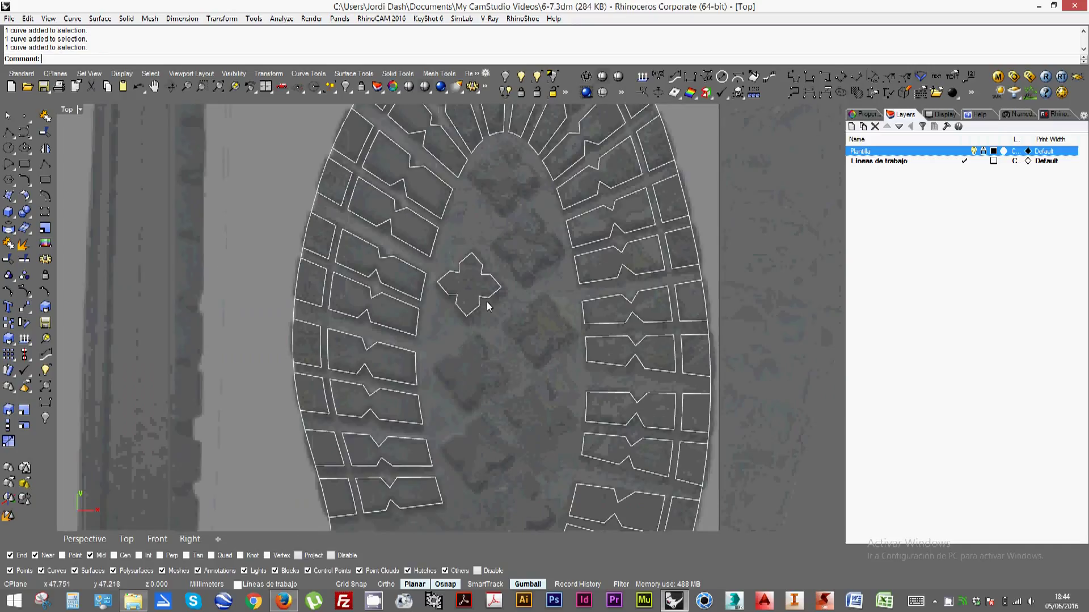
{"action": "left_click", "coordinate": [477, 303]}
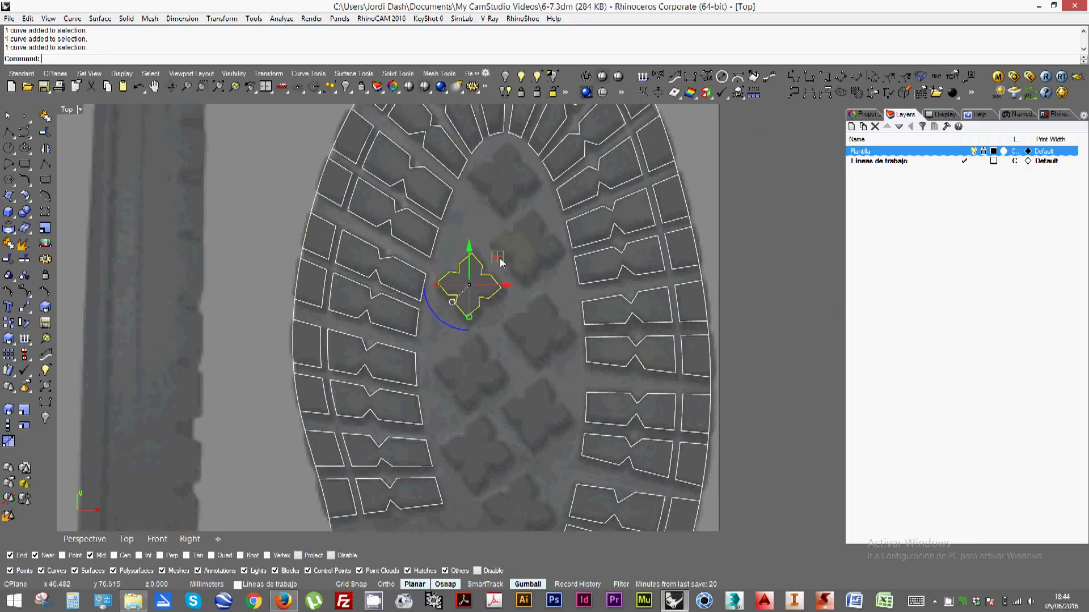
{"action": "left_click_drag", "start_coordinate": [504, 260], "coordinate": [532, 239]}
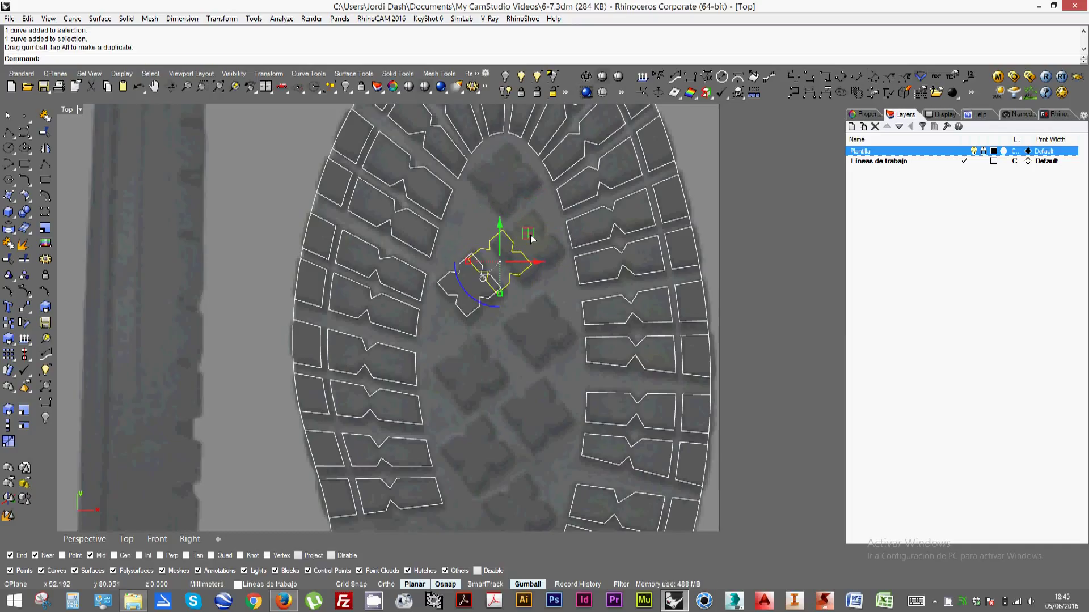
{"action": "key", "text": "Delete"}
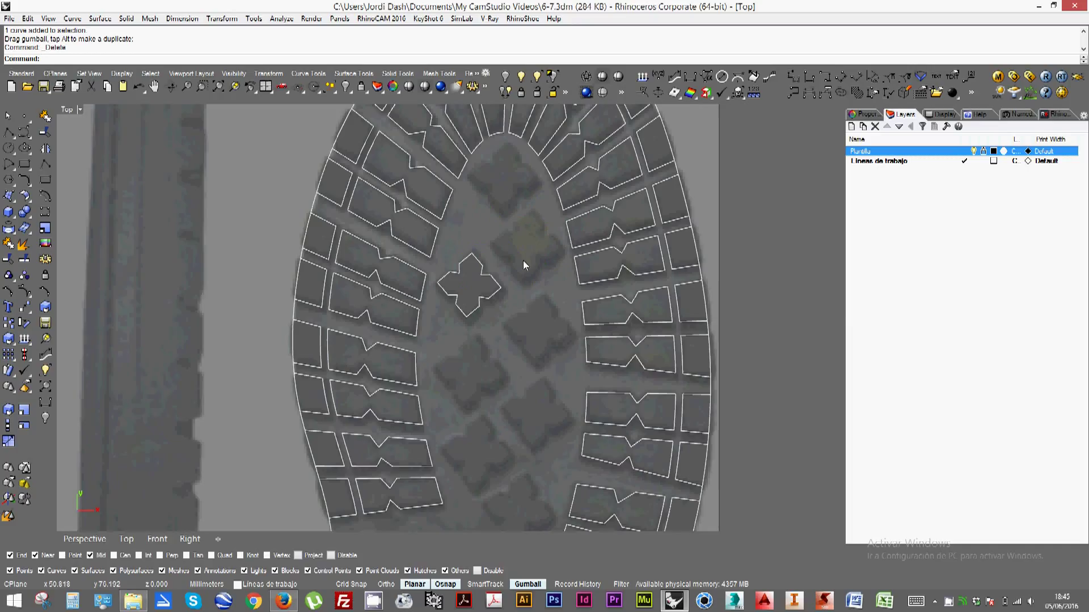
Copy the cross-shaped outline from its lowest corner onto the two centre blocks above it in the forefoot
{"action": "left_click", "coordinate": [470, 312]}
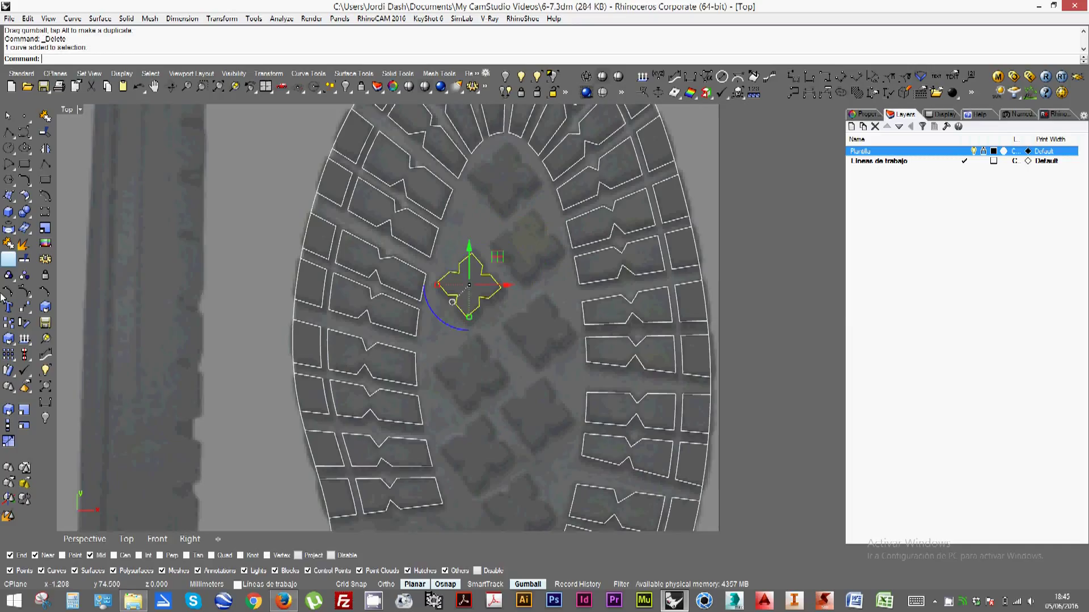
{"action": "left_click", "coordinate": [9, 311]}
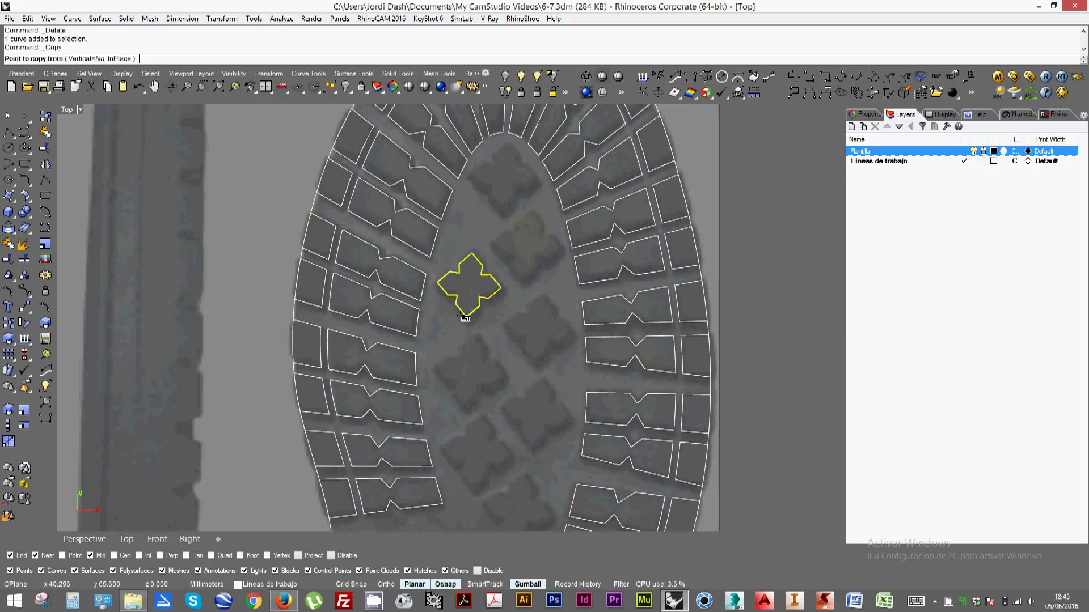
{"action": "key", "text": "Escape"}
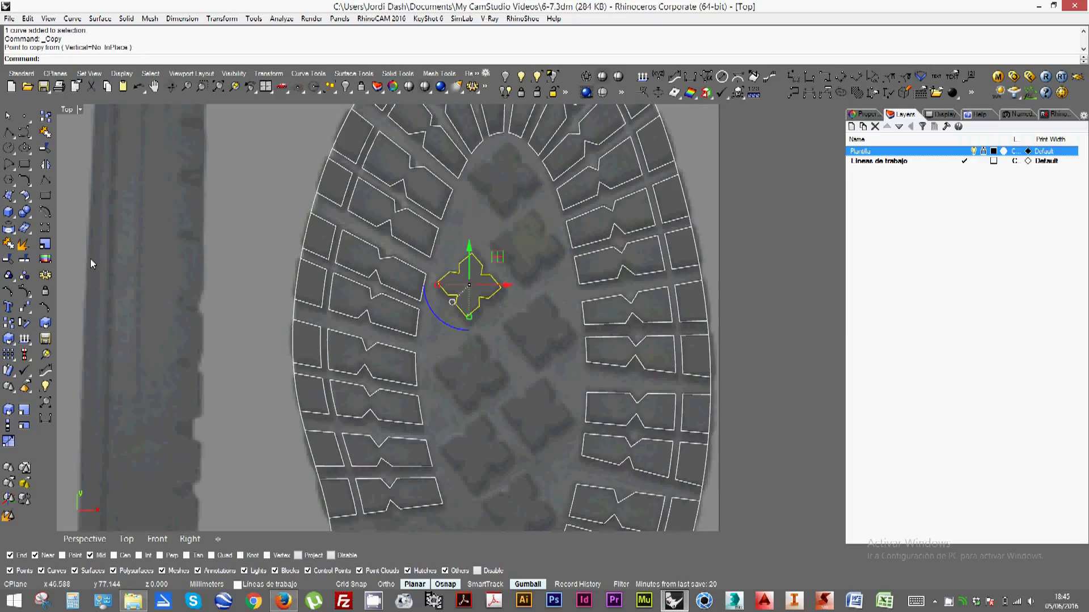
{"action": "left_click", "coordinate": [9, 338]}
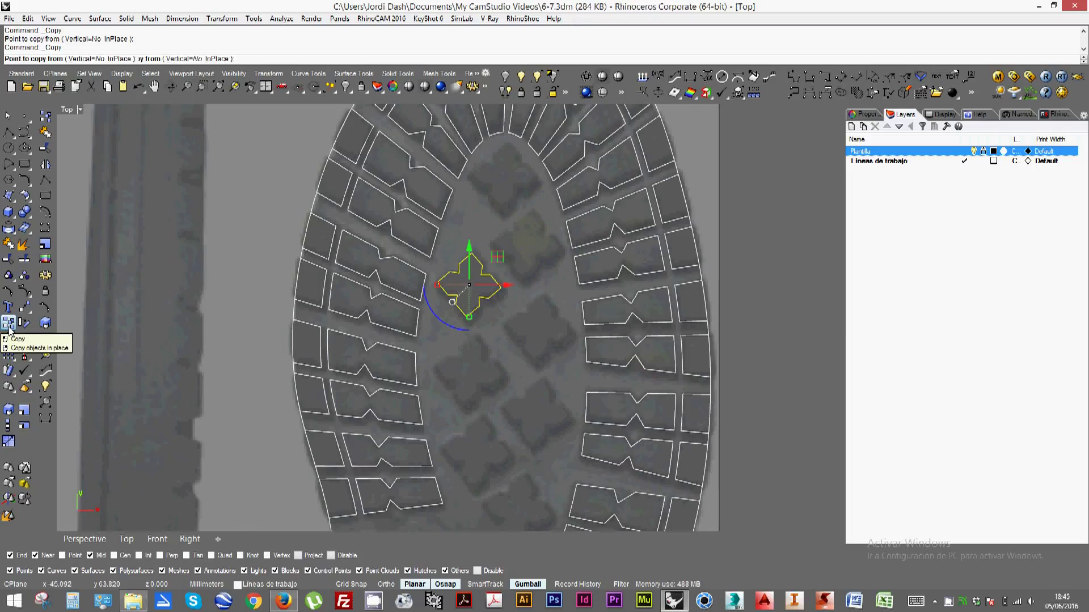
{"action": "left_click", "coordinate": [466, 316]}
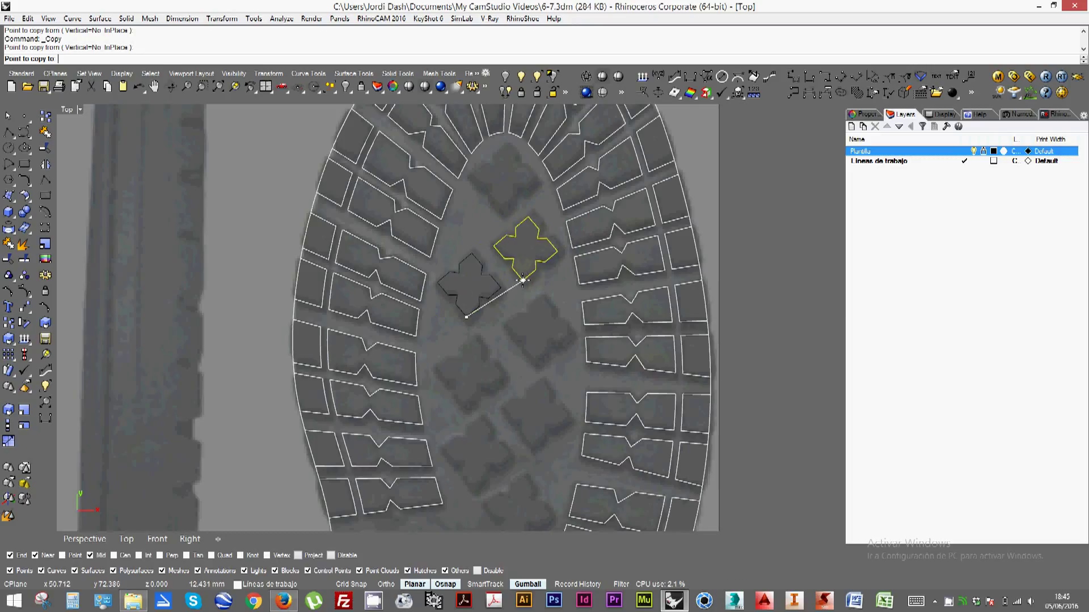
{"action": "left_click", "coordinate": [523, 280]}
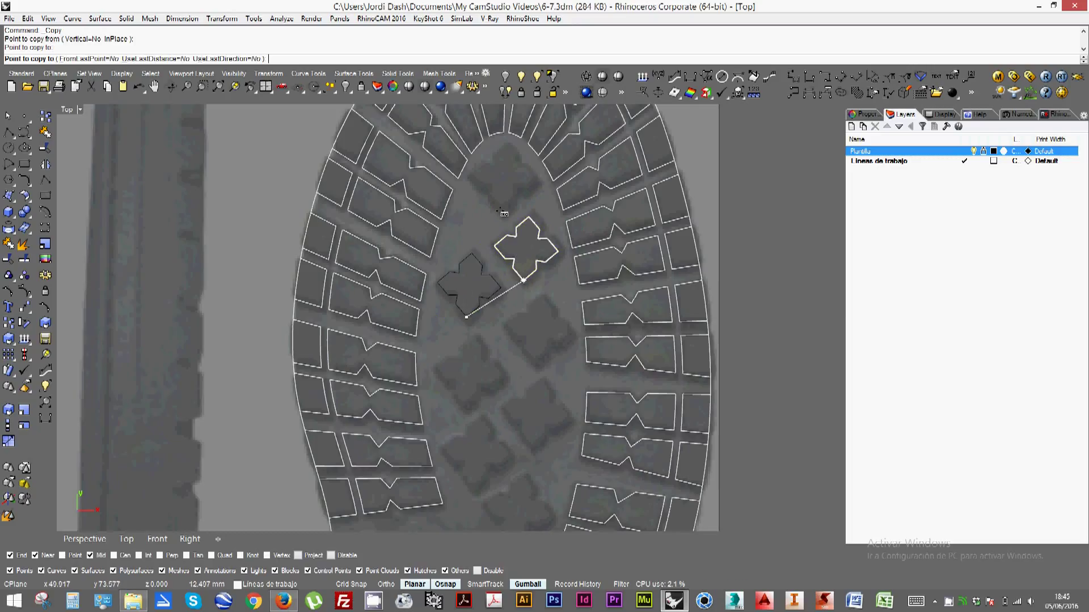
{"action": "left_click", "coordinate": [502, 211]}
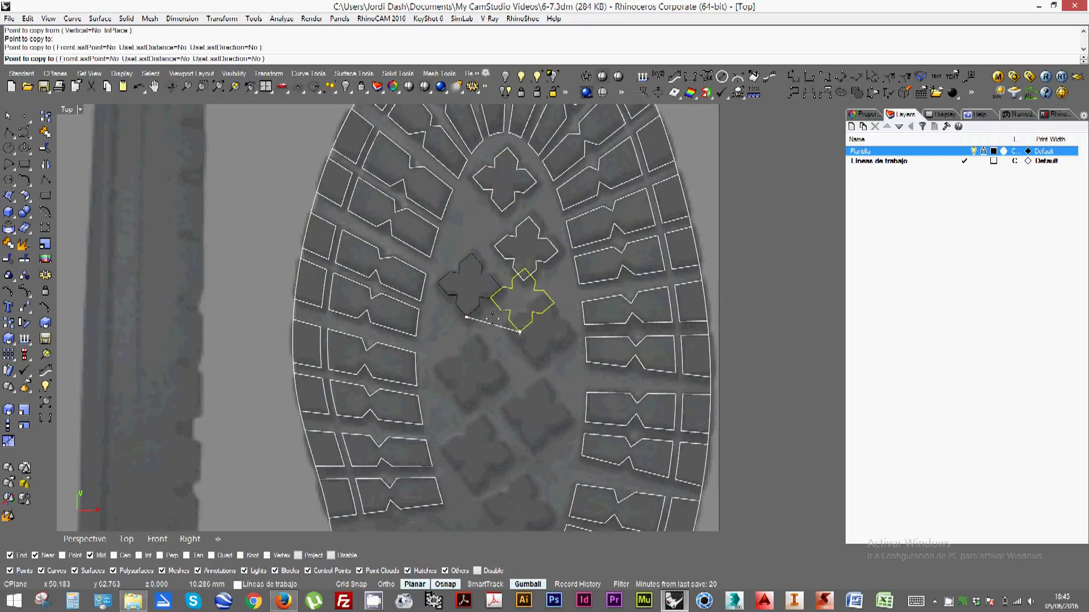
{"action": "key", "text": "Return"}
{"action": "left_click", "coordinate": [526, 278], "text": "shift"}
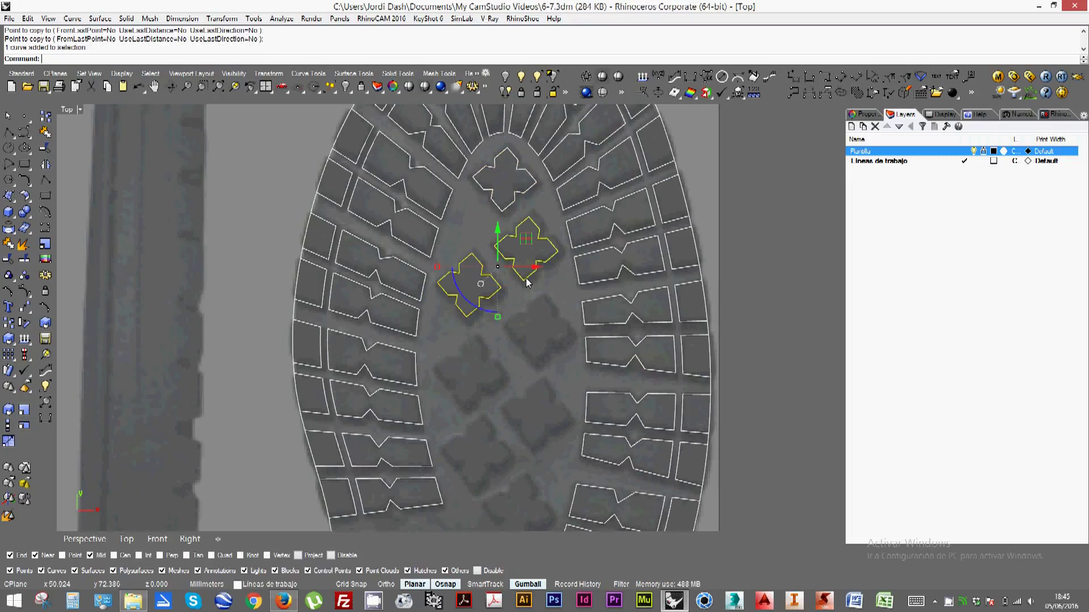
{"action": "key", "text": "Return"}
{"action": "left_click", "coordinate": [467, 318]}
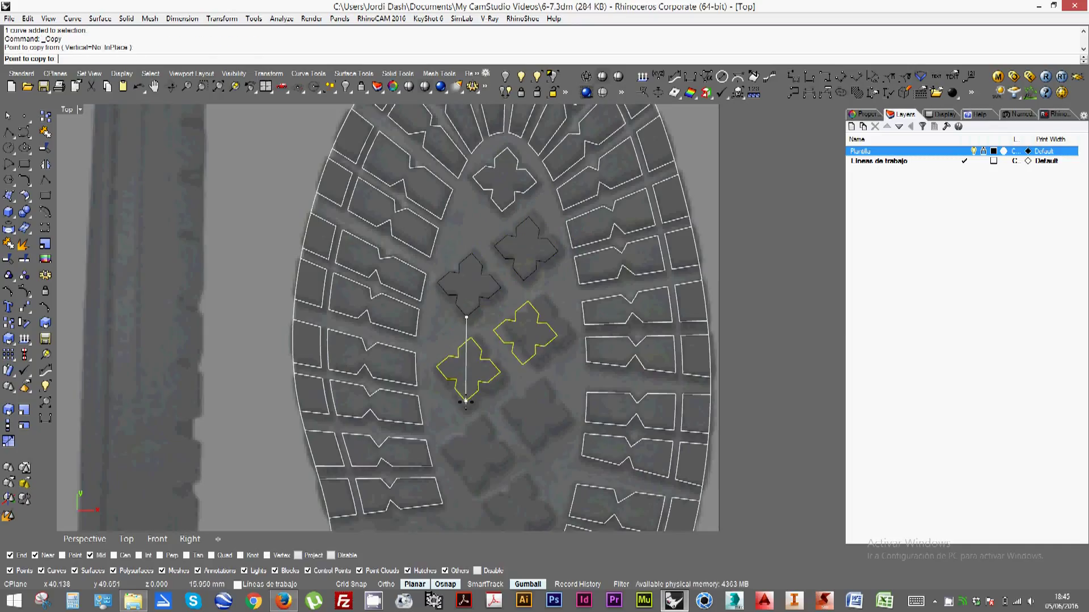
{"action": "key", "text": "Escape"}
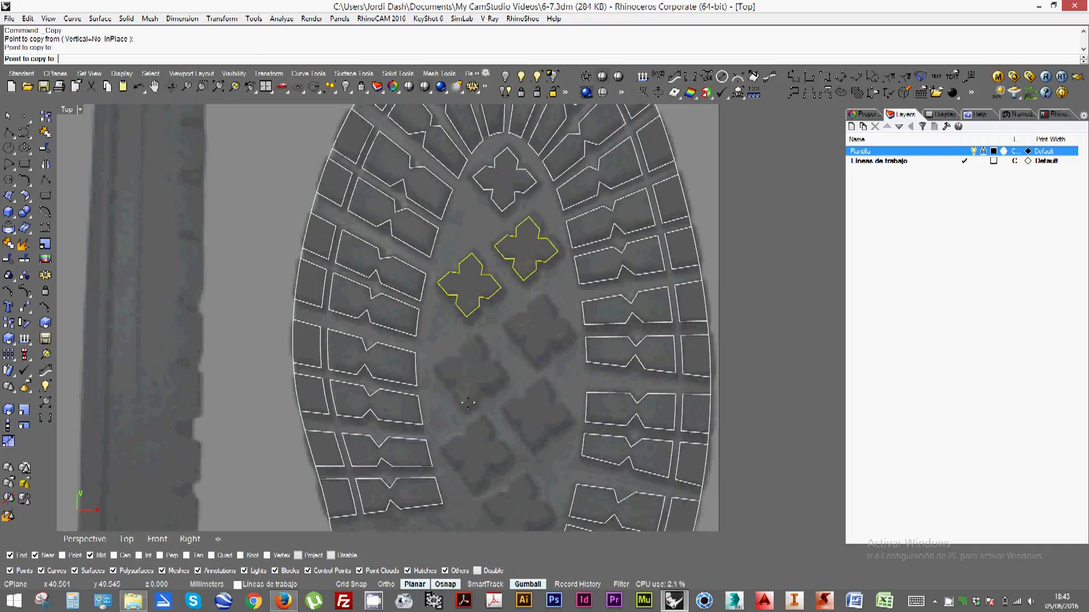
{"action": "key", "text": "Escape"}
Copy the original cross-shaped outline from its lowest corner onto the five remaining centre blocks further down the forefoot
{"action": "left_click", "coordinate": [471, 311]}
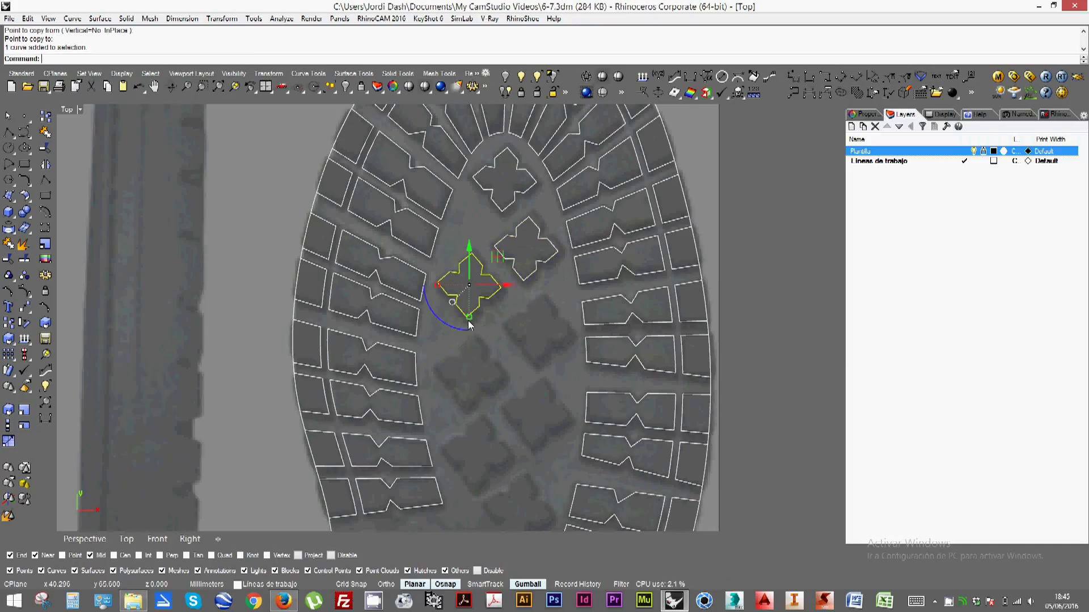
{"action": "key", "text": "Return"}
{"action": "left_click", "coordinate": [466, 316]}
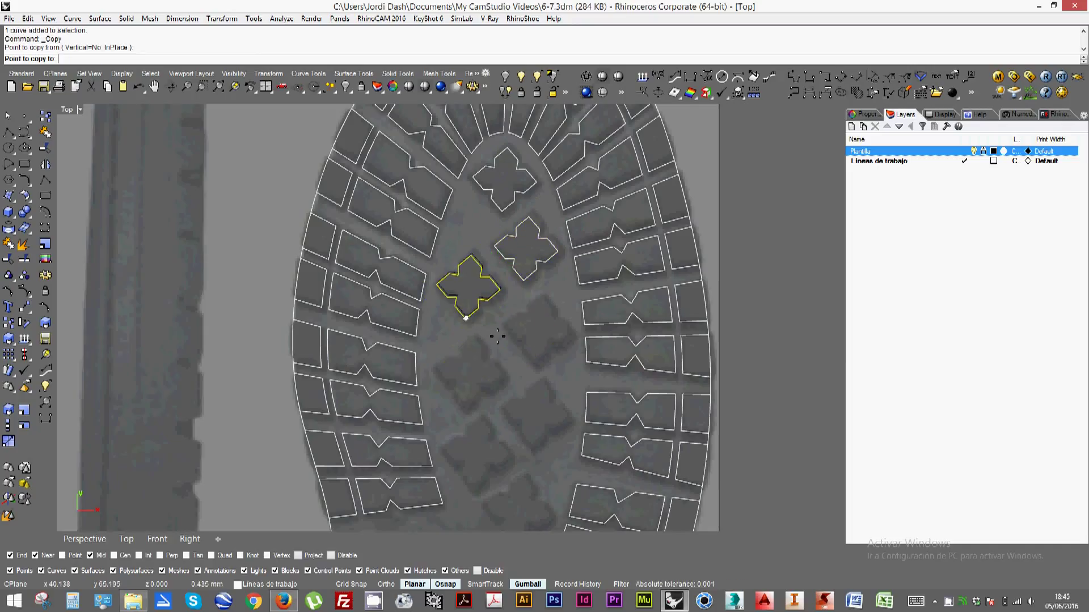
{"action": "left_click", "coordinate": [535, 362]}
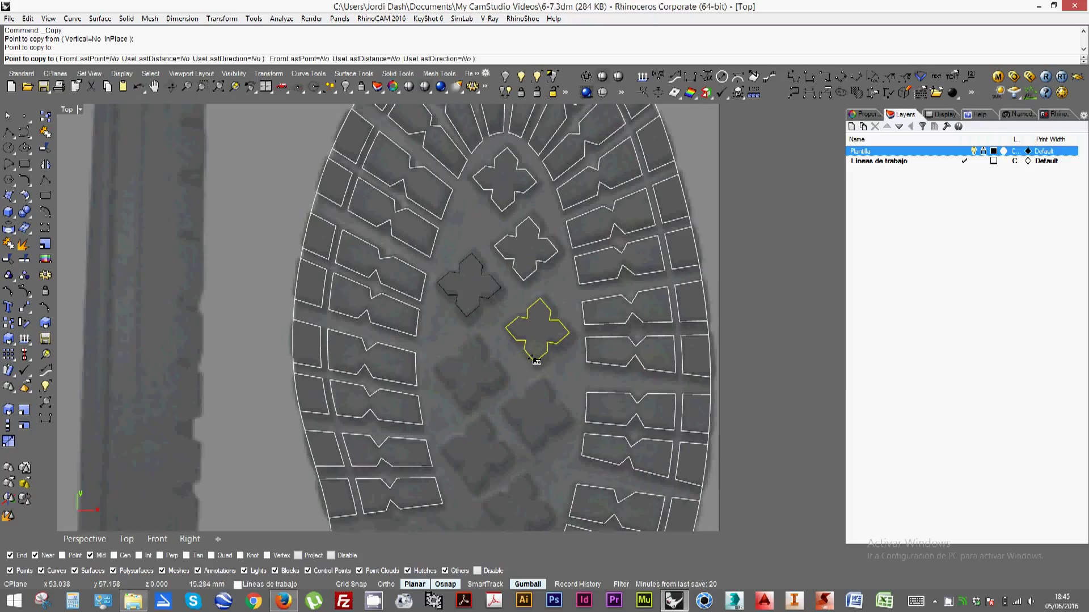
{"action": "left_click", "coordinate": [469, 404]}
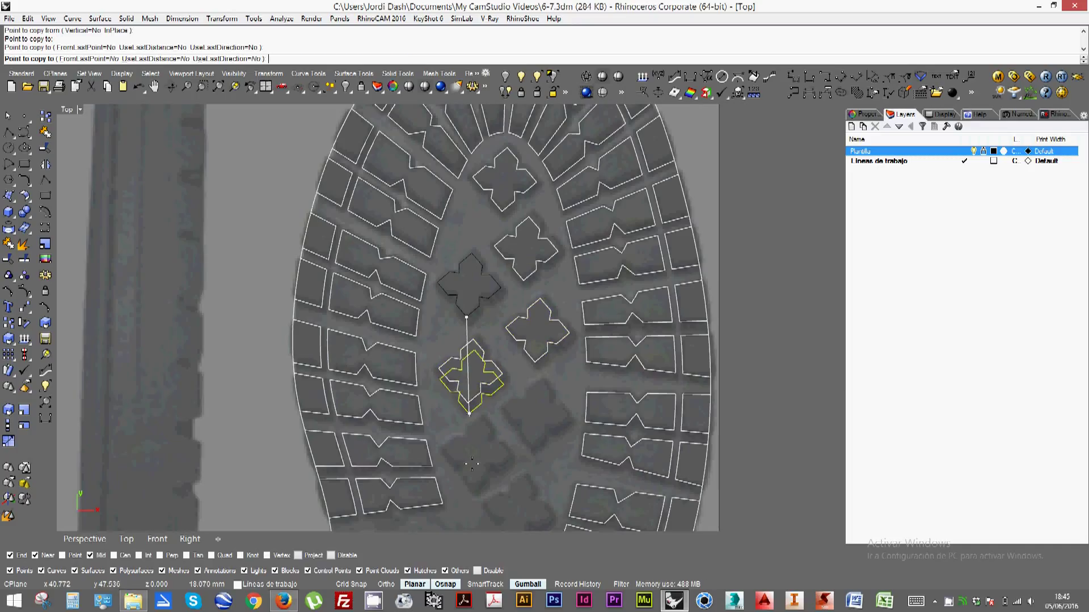
{"action": "left_click", "coordinate": [475, 484]}
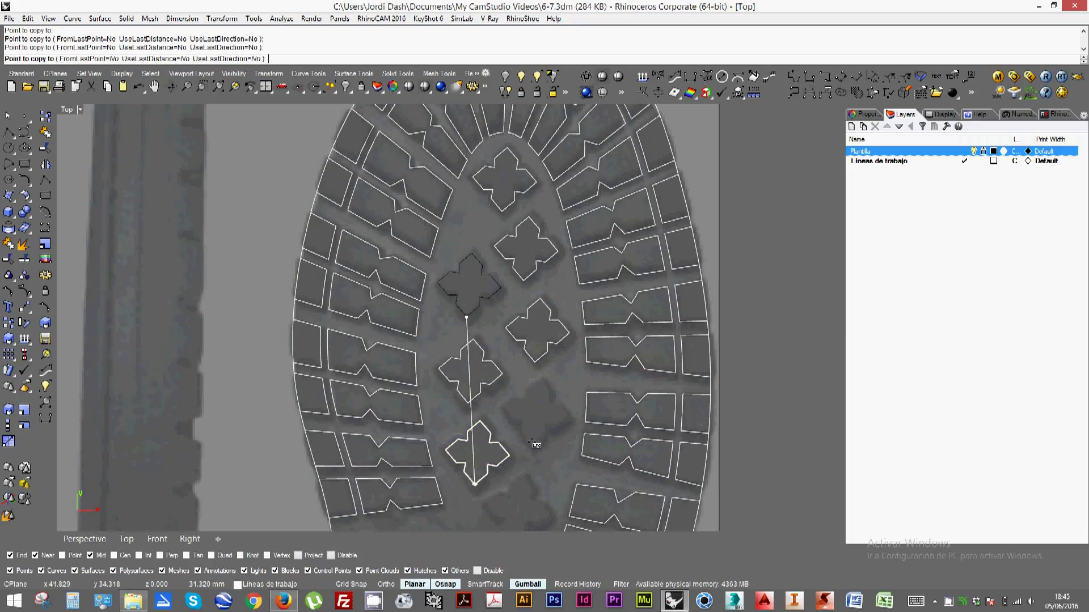
{"action": "left_click", "coordinate": [533, 442]}
{"action": "right_click_drag", "start_coordinate": [513, 424], "coordinate": [498, 340]}
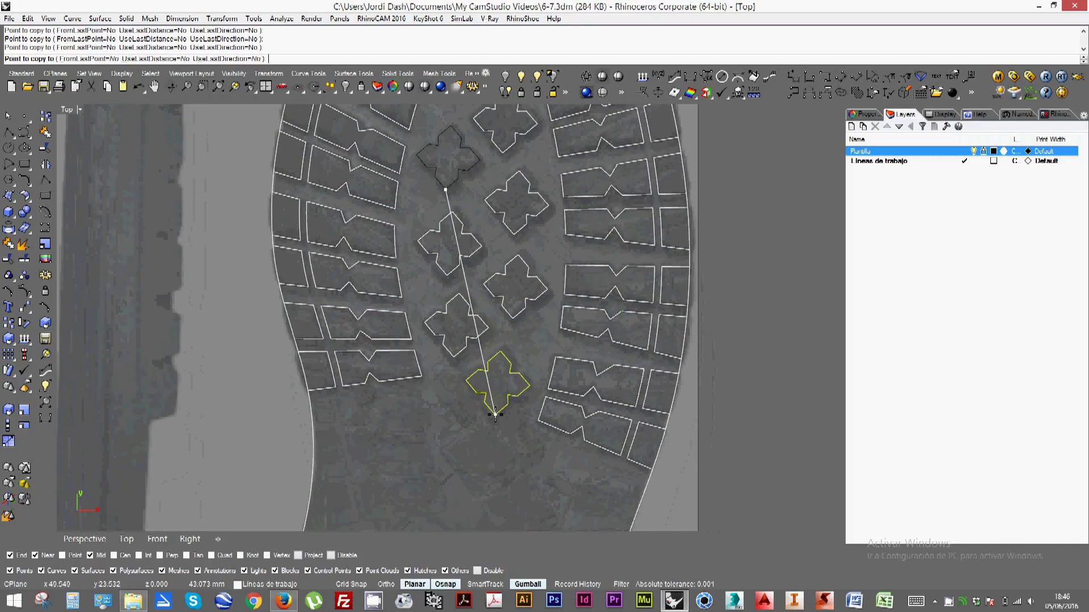
{"action": "left_click", "coordinate": [494, 414]}
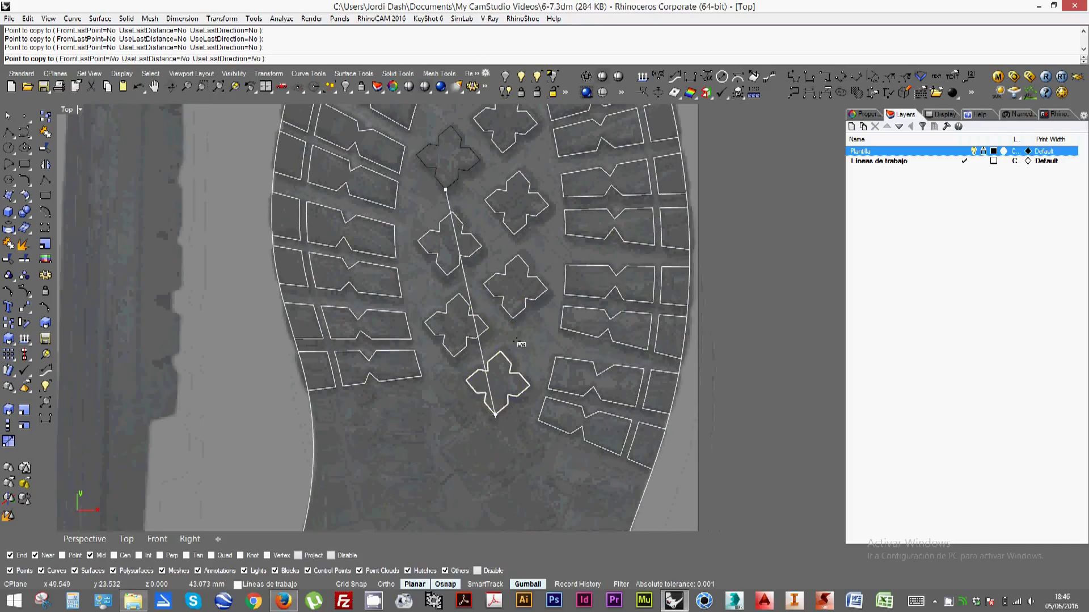
{"action": "right_click", "coordinate": [530, 345]}
{"action": "key", "text": "Escape"}
Draw a four-point interpolated curve across the sole along the heel's front edge, with both ends beyond the sole outline
{"action": "scroll", "coordinate": [468, 286], "scroll_direction": "down", "scroll_amount": 4}
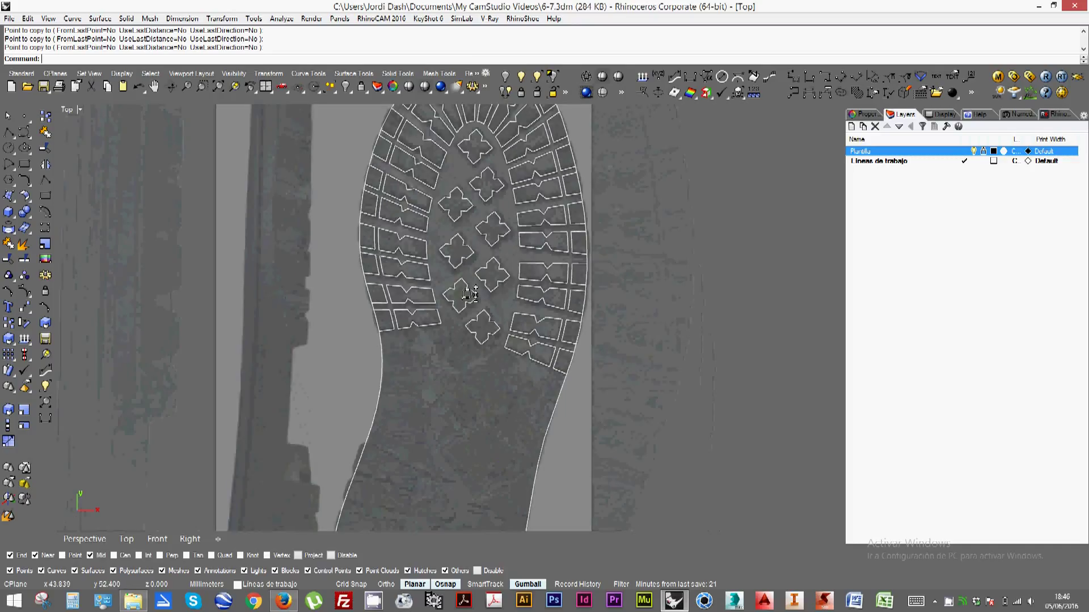
{"action": "scroll", "coordinate": [471, 299], "scroll_direction": "down", "scroll_amount": 3}
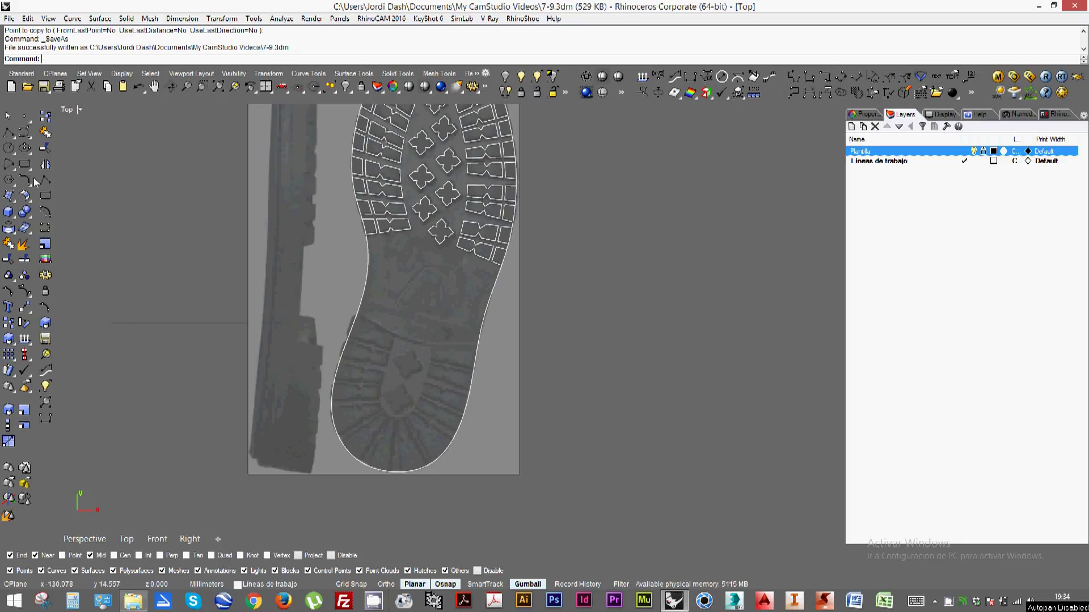
{"action": "left_click", "coordinate": [24, 133]}
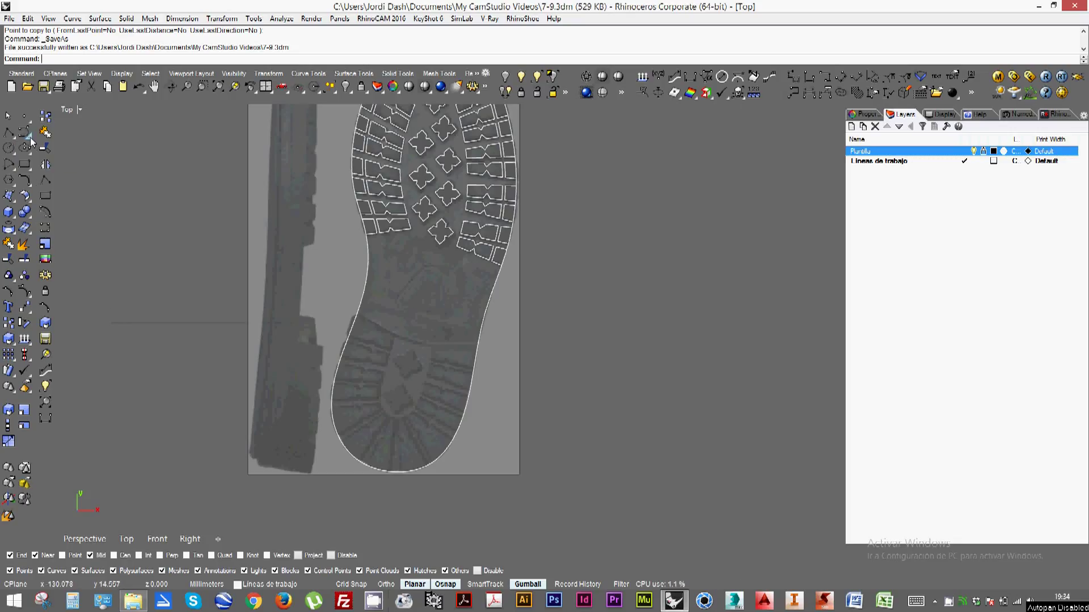
{"action": "left_click", "coordinate": [55, 146]}
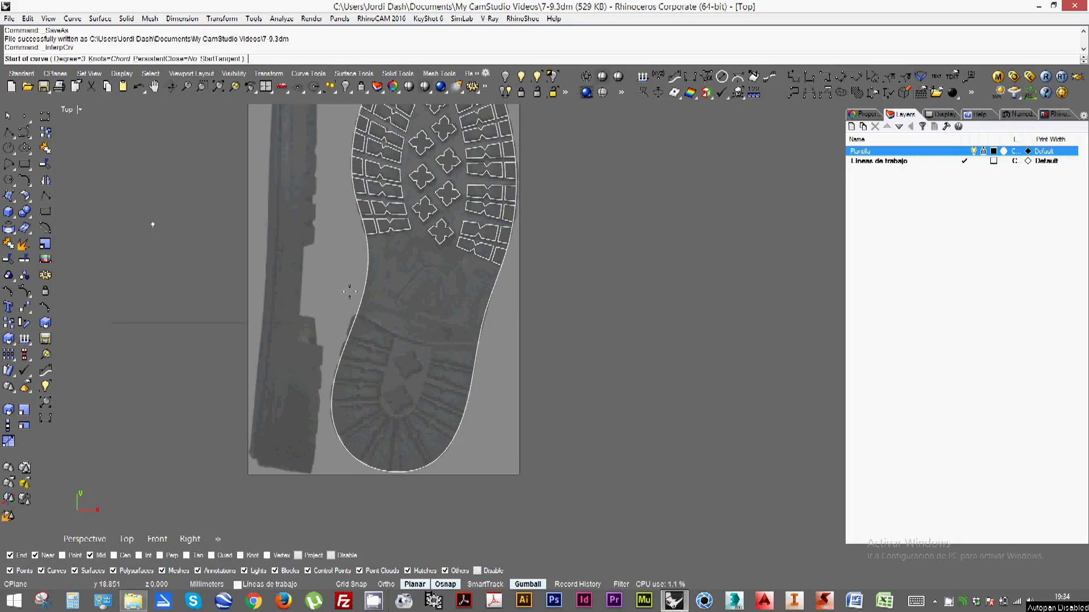
{"action": "scroll", "coordinate": [389, 341], "scroll_direction": "up", "scroll_amount": 4}
{"action": "right_click_drag", "start_coordinate": [321, 288], "coordinate": [314, 333]}
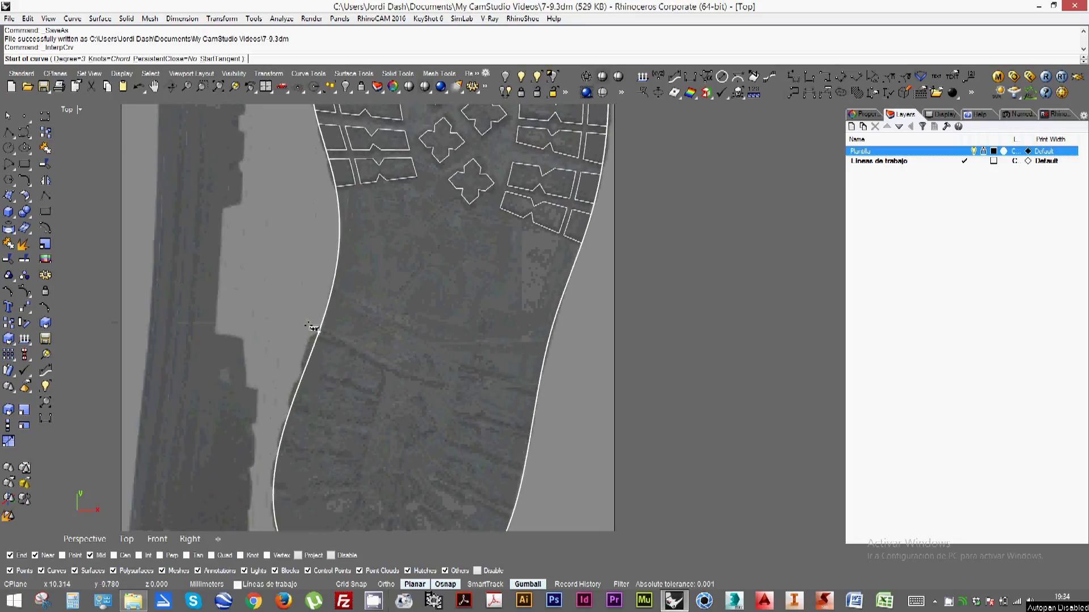
{"action": "left_click", "coordinate": [313, 324]}
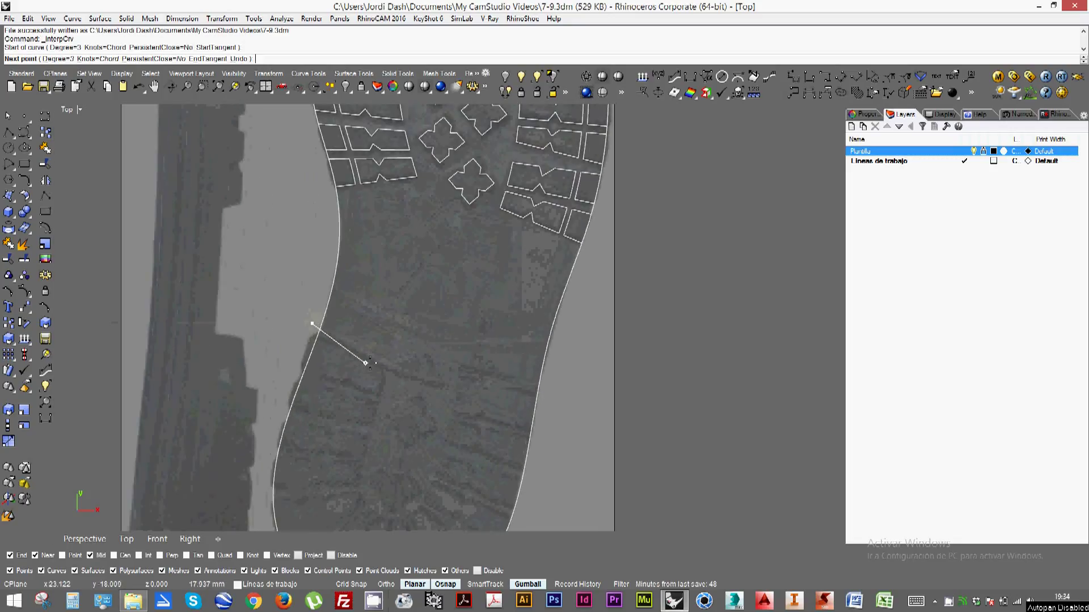
{"action": "left_click", "coordinate": [369, 359]}
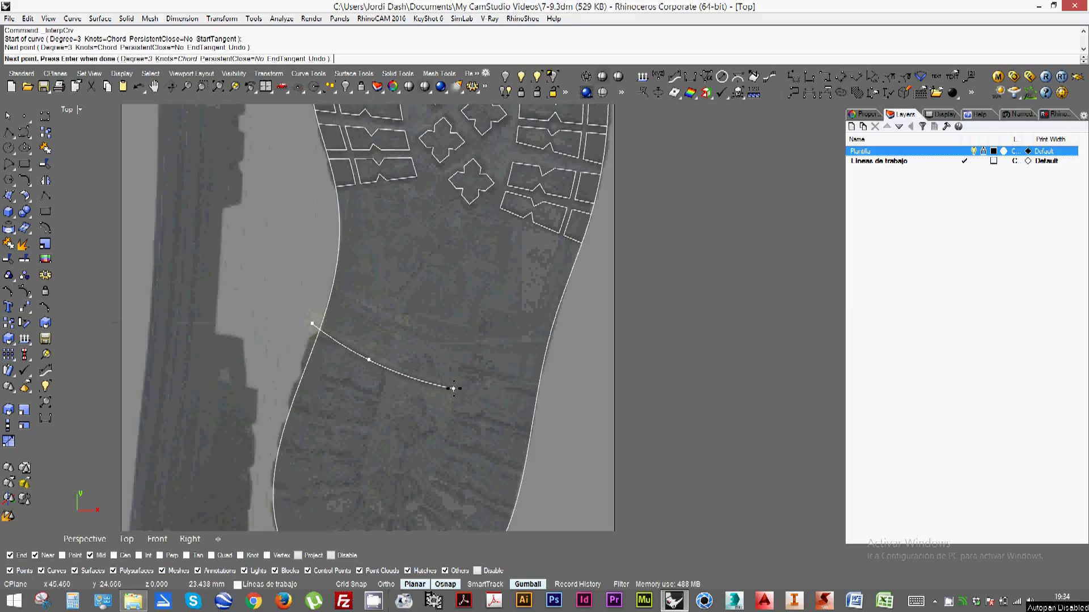
{"action": "left_click", "coordinate": [455, 389]}
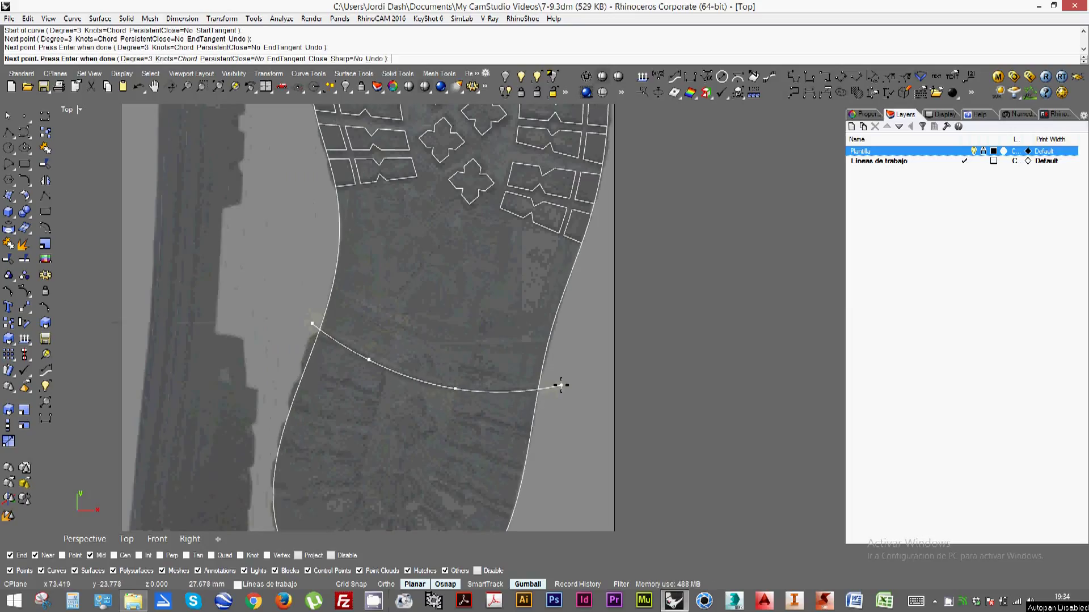
{"action": "left_click", "coordinate": [560, 387]}
{"action": "key", "text": "Return"}
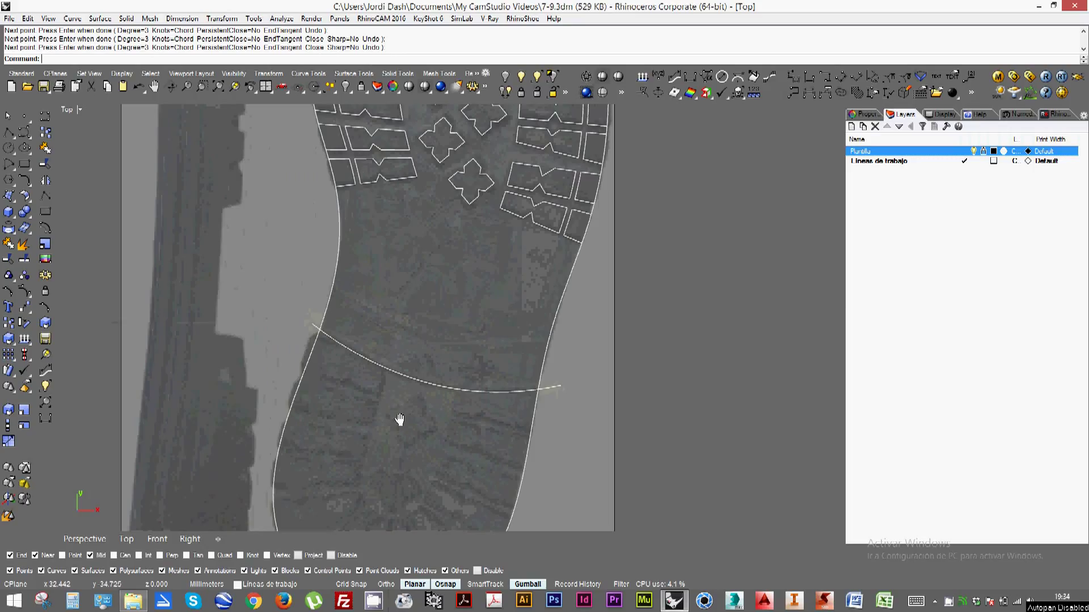
Draw a U-shaped interpolated curve around the heel's central area, with both ends just beyond the heel's front-edge curve
{"action": "scroll", "coordinate": [398, 421], "scroll_direction": "up", "scroll_amount": 3}
{"action": "right_click_drag", "start_coordinate": [394, 396], "coordinate": [411, 334]}
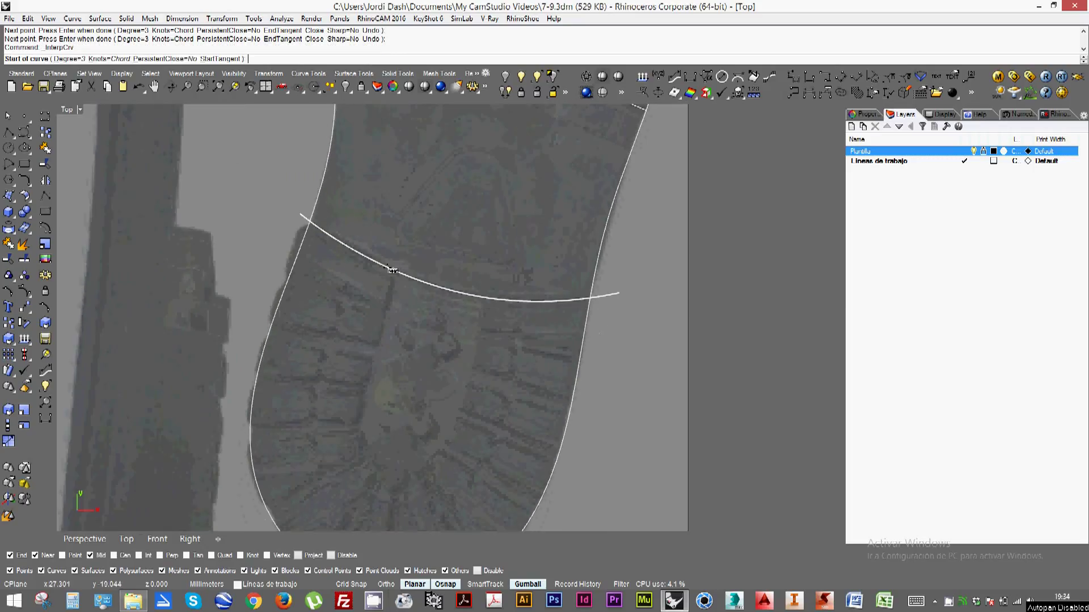
{"action": "right_click", "coordinate": [400, 264]}
{"action": "right_click", "coordinate": [400, 264]}
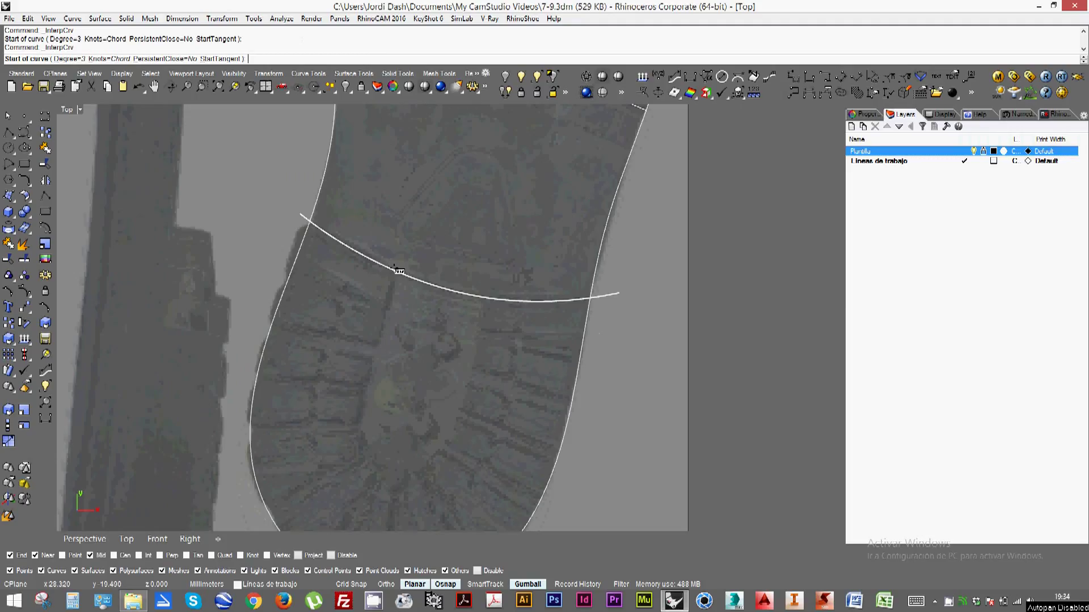
{"action": "key", "text": "alt"}
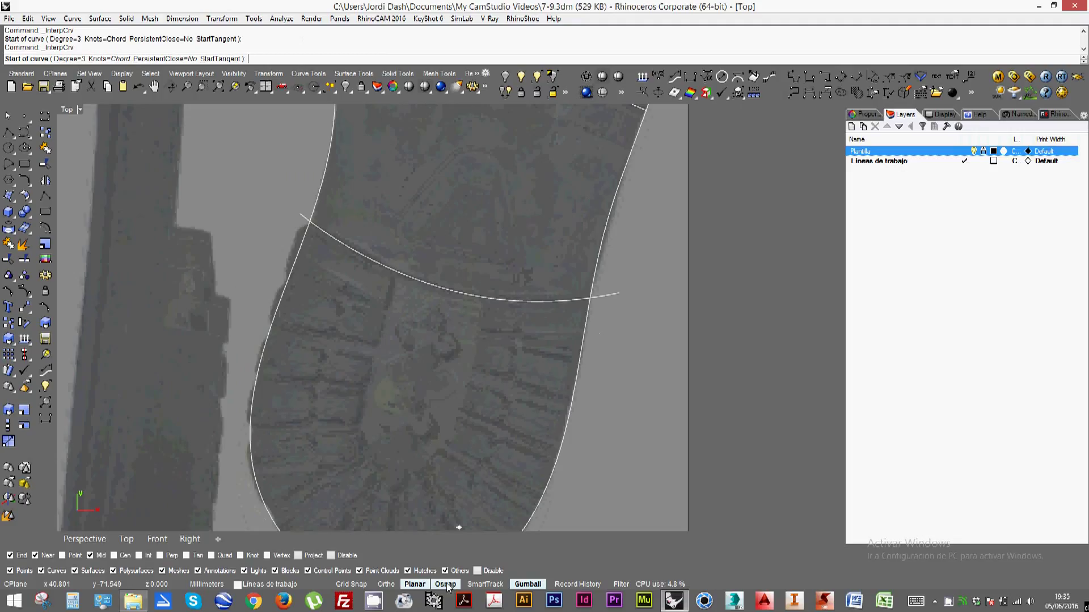
{"action": "left_click", "coordinate": [401, 260]}
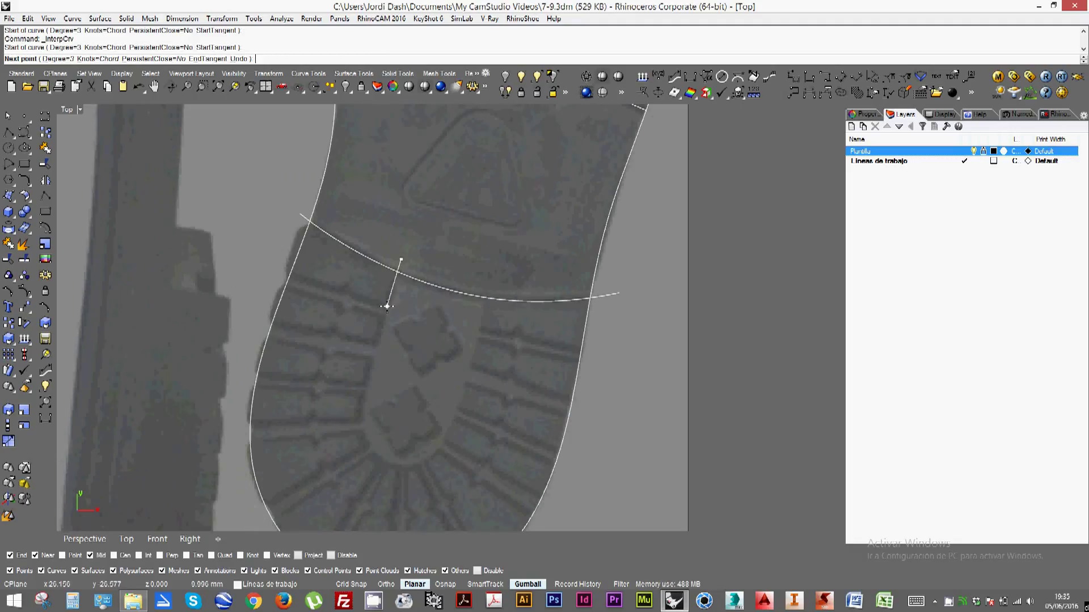
{"action": "left_click", "coordinate": [387, 307]}
{"action": "left_click", "coordinate": [369, 370]}
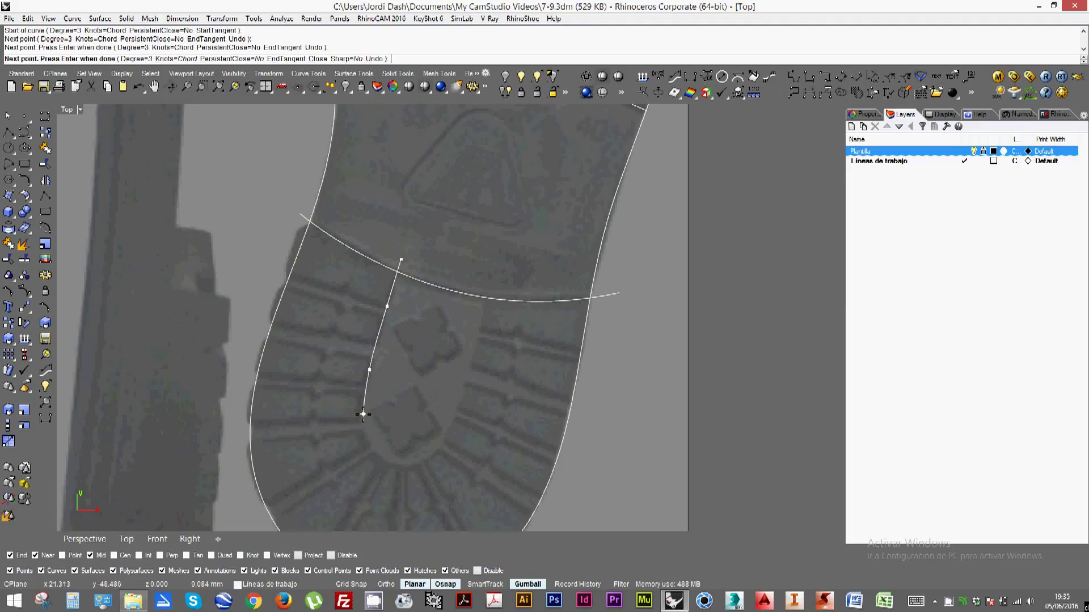
{"action": "left_click", "coordinate": [361, 421]}
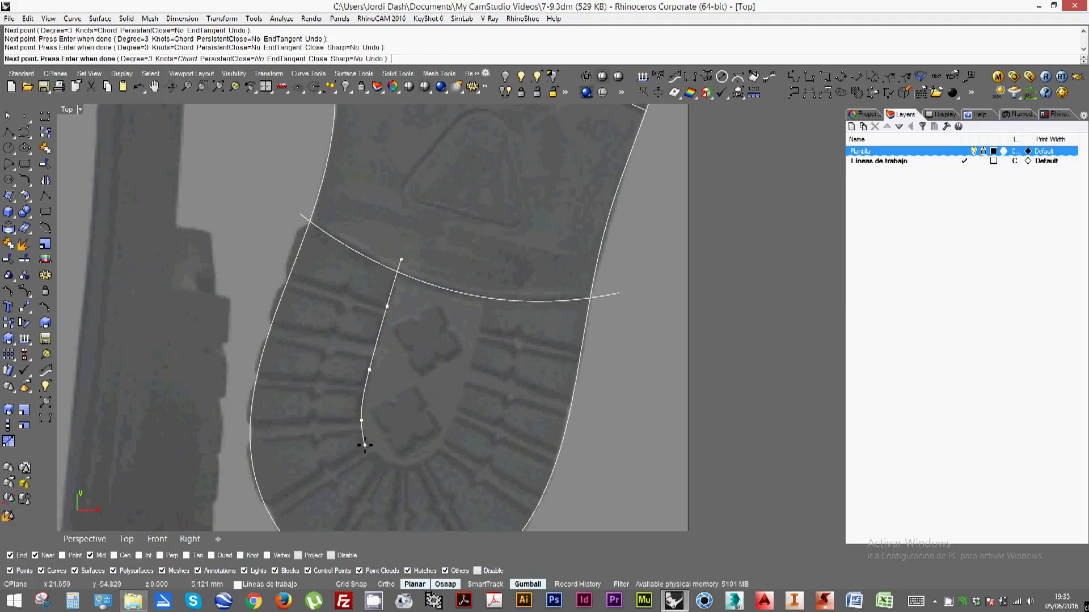
{"action": "left_click", "coordinate": [367, 447]}
{"action": "left_click", "coordinate": [388, 466]}
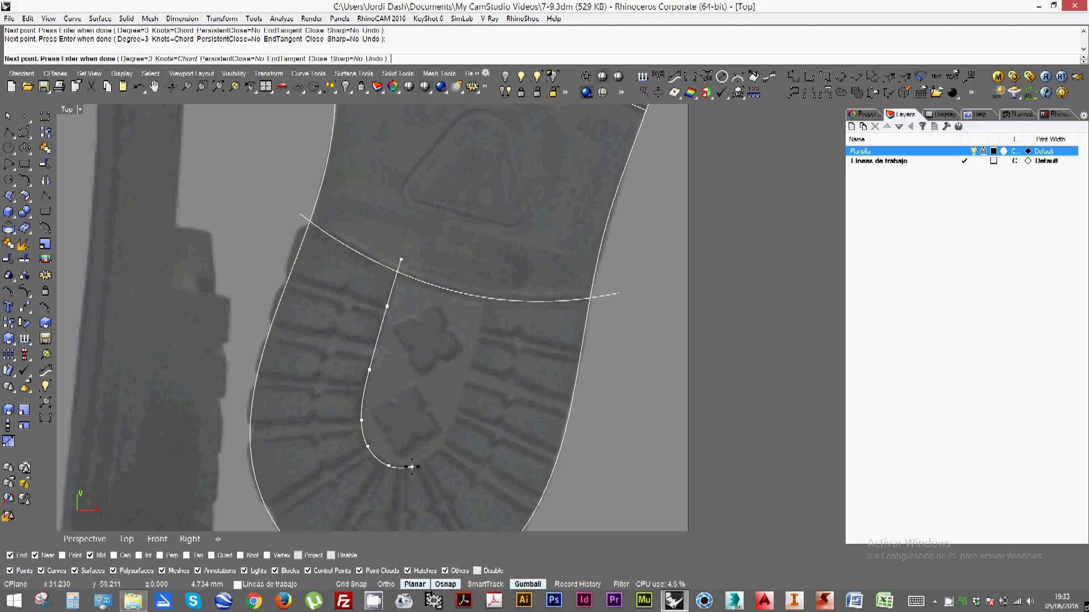
{"action": "left_click", "coordinate": [421, 465]}
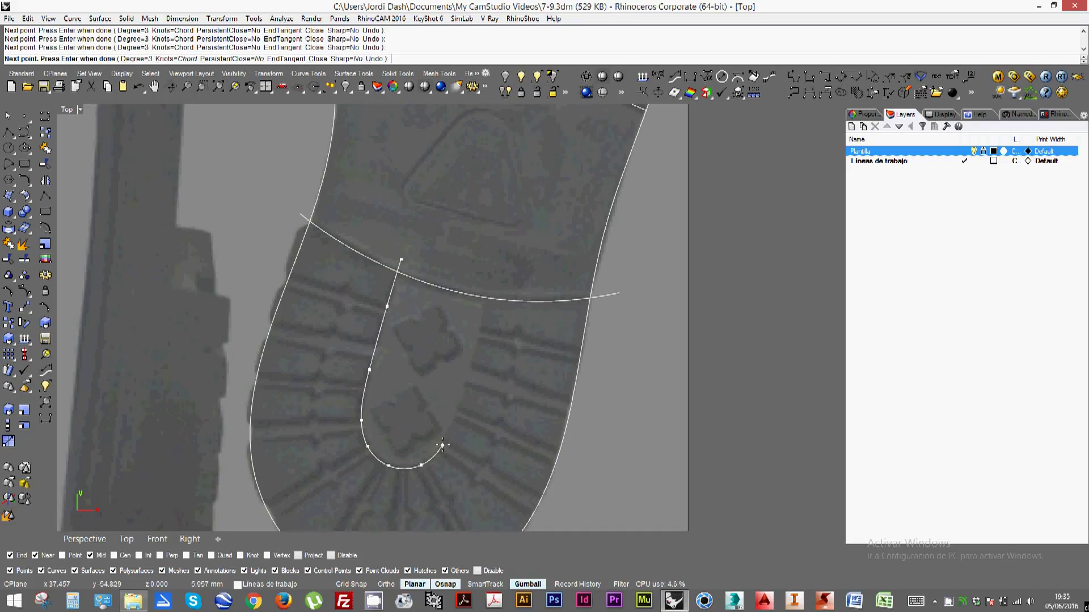
{"action": "left_click", "coordinate": [443, 444]}
{"action": "left_click", "coordinate": [463, 393]}
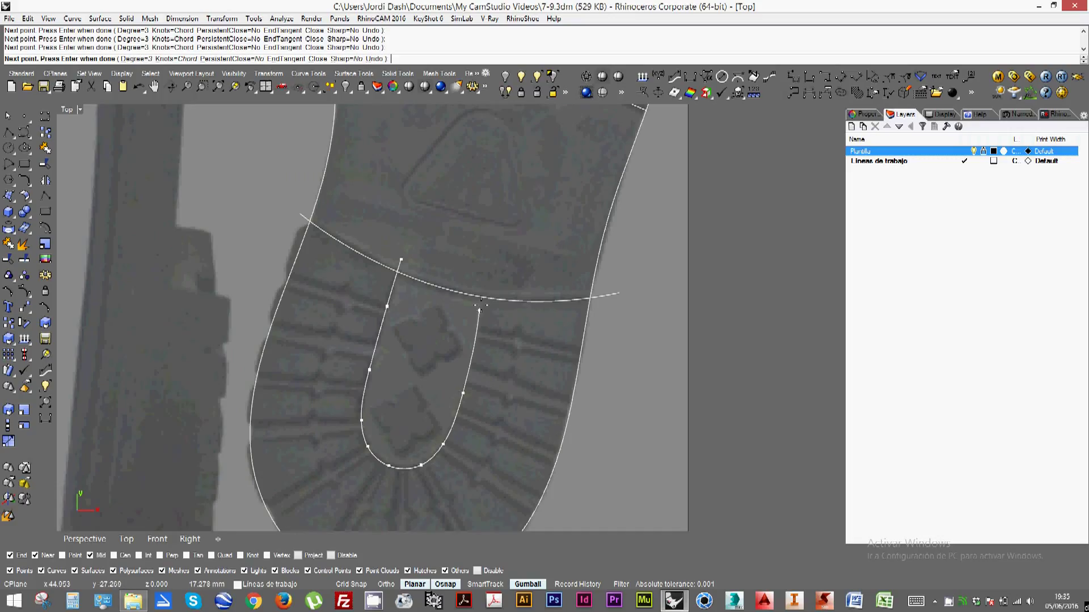
{"action": "left_click", "coordinate": [488, 285]}
{"action": "key", "text": "Return"}
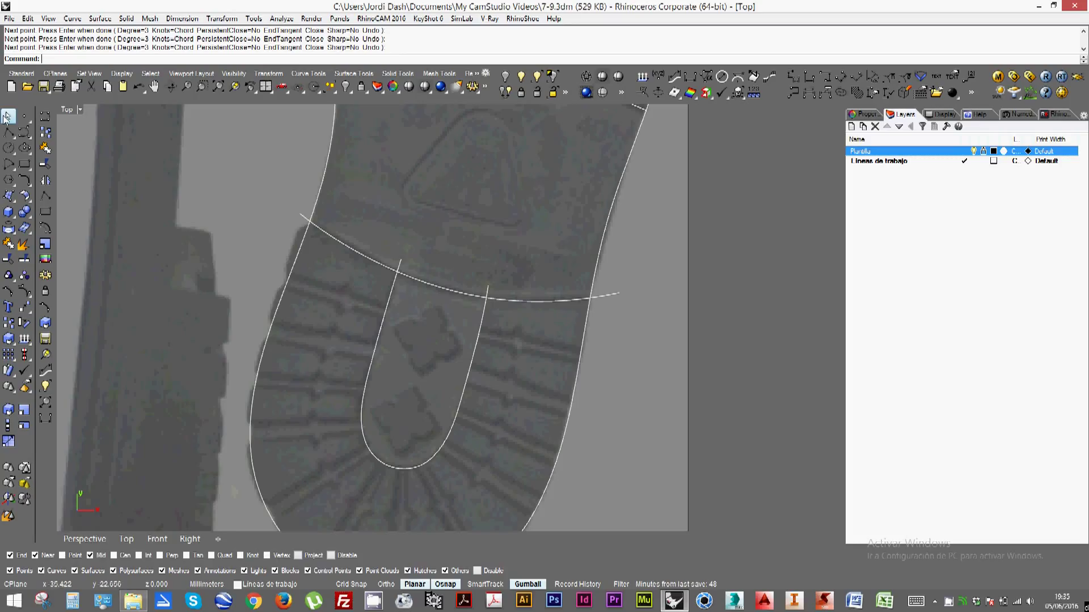
Draw two straight polylines about 21 mm long along the heel's first left-side groove, from the sole outline to the U-shaped curve
{"action": "left_click", "coordinate": [9, 132]}
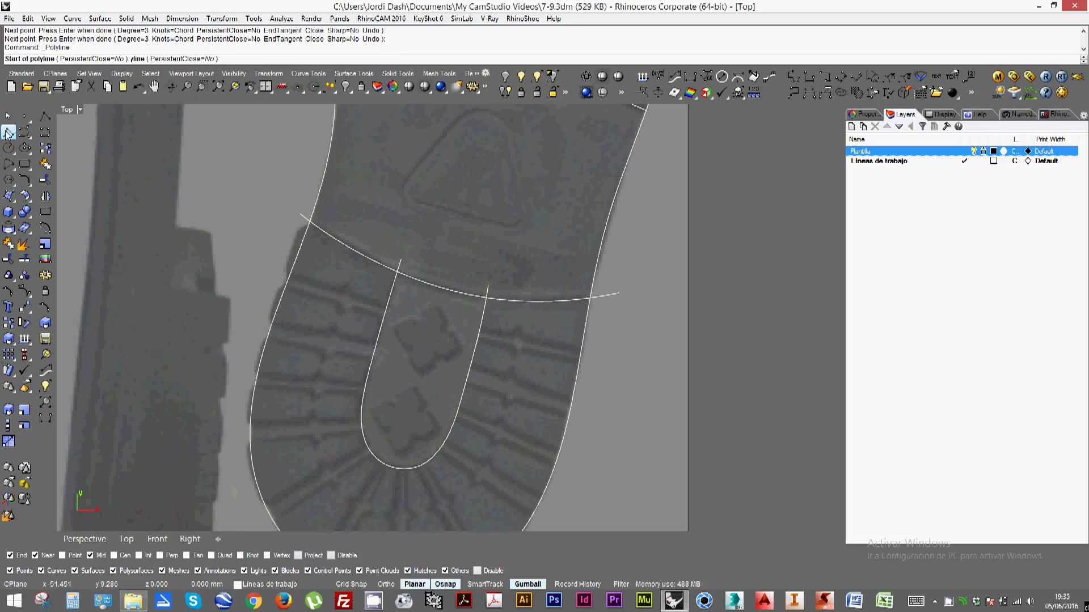
{"action": "left_click", "coordinate": [288, 275]}
{"action": "left_click", "coordinate": [387, 307]}
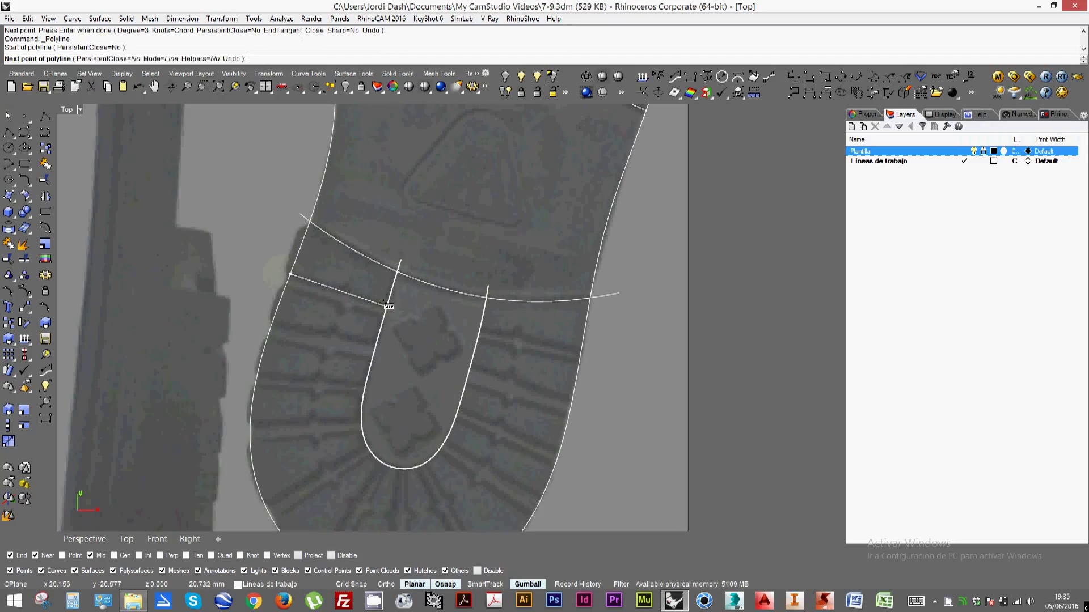
{"action": "key", "text": "Return"}
{"action": "key", "text": "Return"}
{"action": "left_click", "coordinate": [383, 316]}
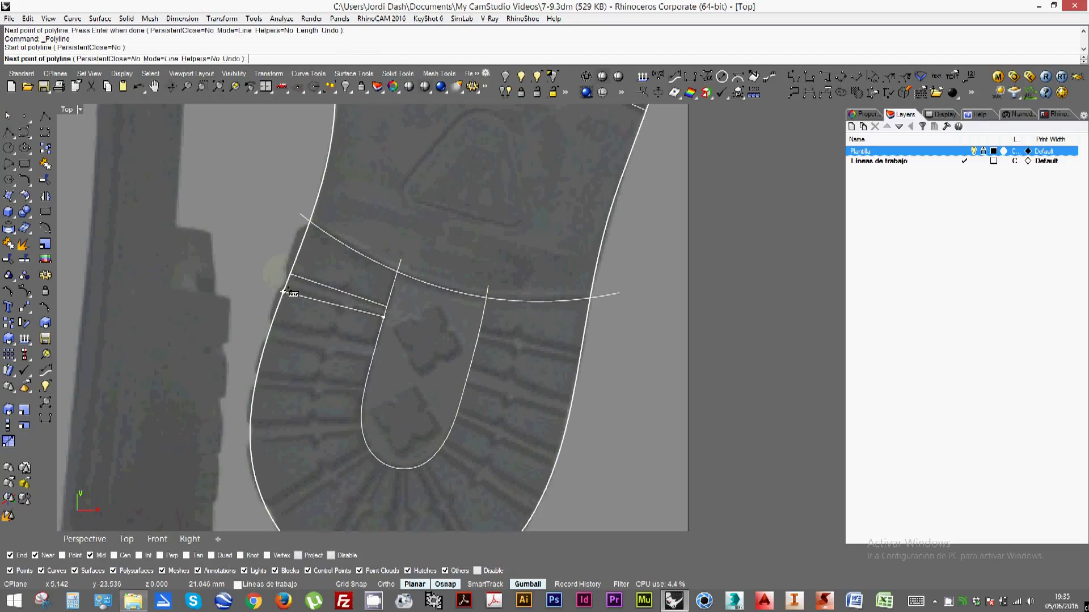
{"action": "left_click", "coordinate": [287, 288]}
{"action": "key", "text": "Return"}
Draw two straight polylines about 22 mm long along the second left-side heel groove, between the sole outline and the U-shaped curve
{"action": "key", "text": "Return"}
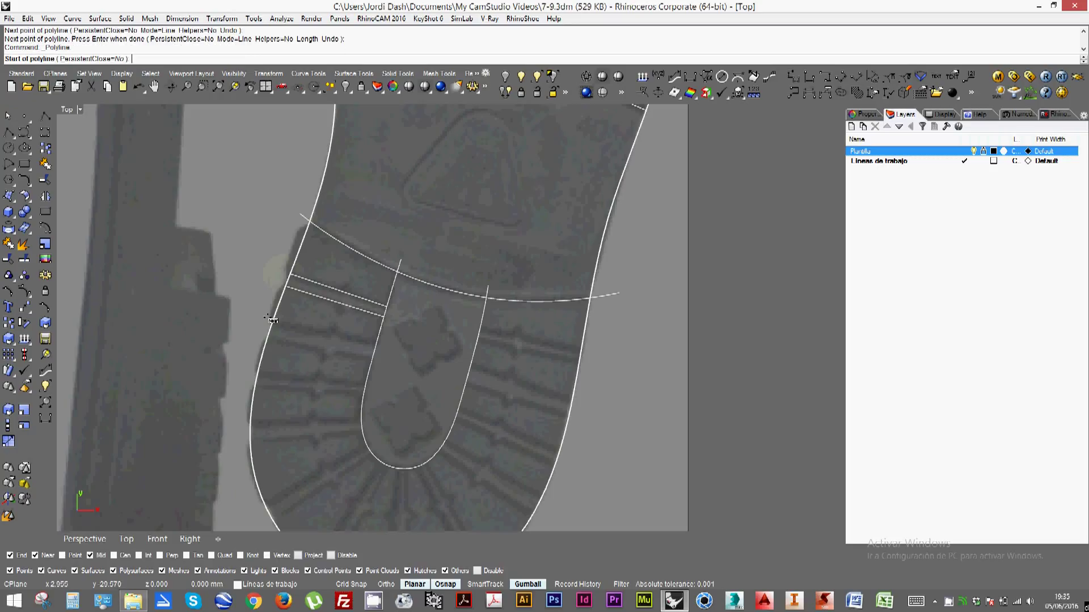
{"action": "left_click", "coordinate": [272, 321]}
{"action": "left_click", "coordinate": [373, 341]}
{"action": "key", "text": "Return"}
{"action": "key", "text": "Return"}
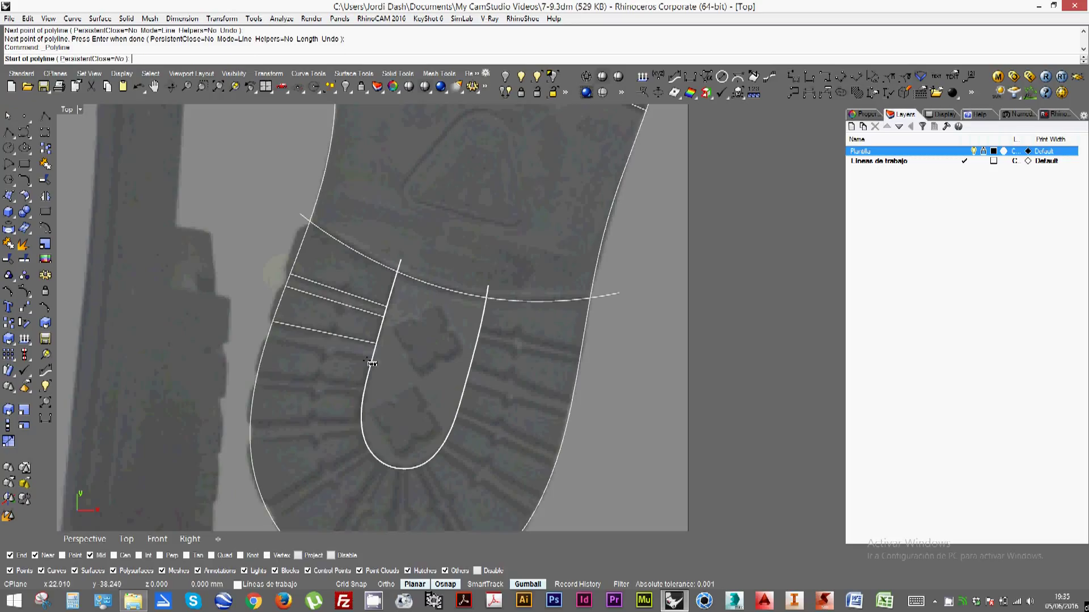
{"action": "left_click", "coordinate": [370, 360]}
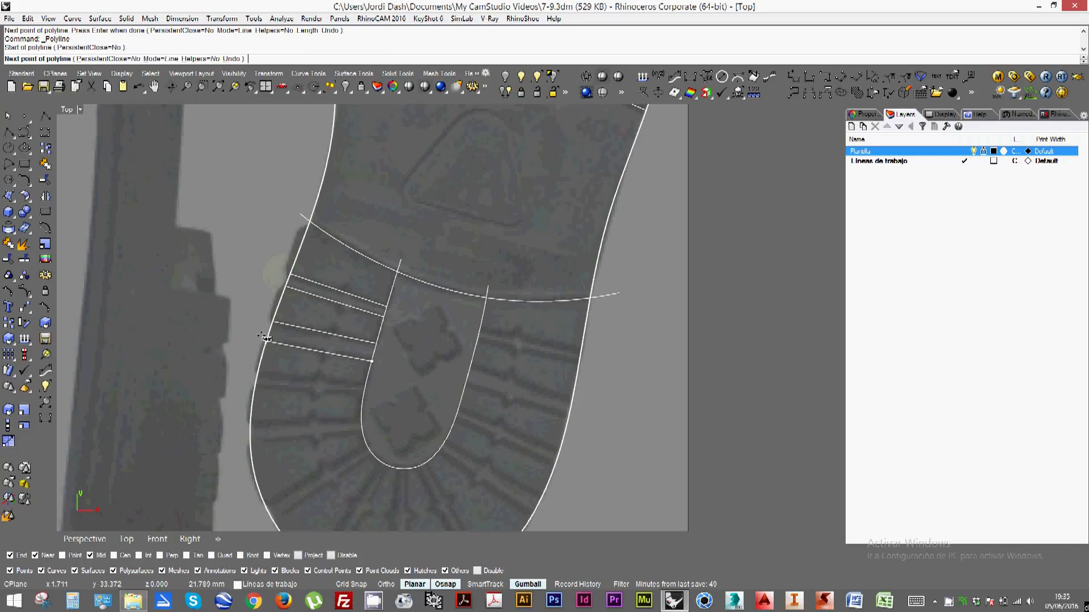
{"action": "left_click", "coordinate": [267, 339]}
{"action": "key", "text": "Return"}
Draw the two edge lines of the third left-side heel groove, about 22 mm long, between the sole outline and the U-shaped curve
{"action": "key", "text": "Return"}
{"action": "left_click", "coordinate": [256, 376]}
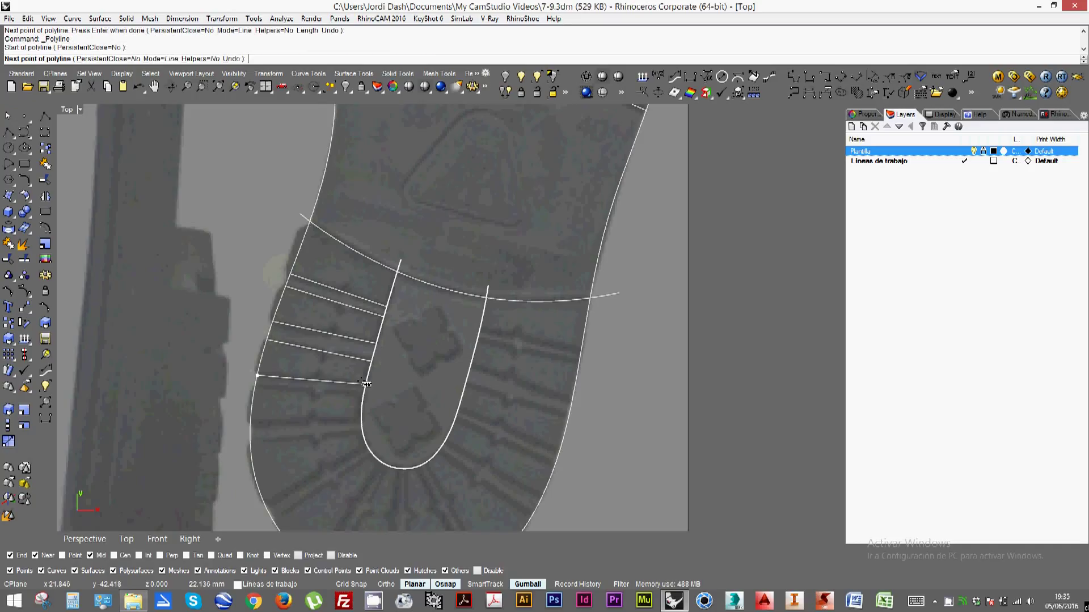
{"action": "left_click", "coordinate": [365, 384]}
{"action": "key", "text": "Return"}
{"action": "key", "text": "Return"}
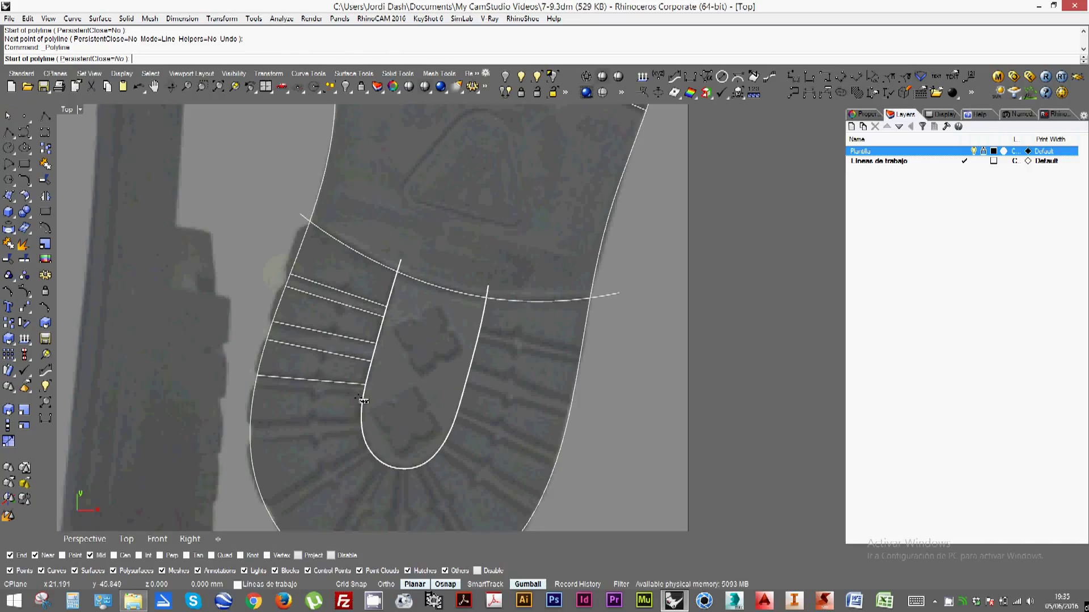
{"action": "scroll", "coordinate": [363, 401], "scroll_direction": "up", "scroll_amount": 3}
{"action": "left_click", "coordinate": [365, 385]}
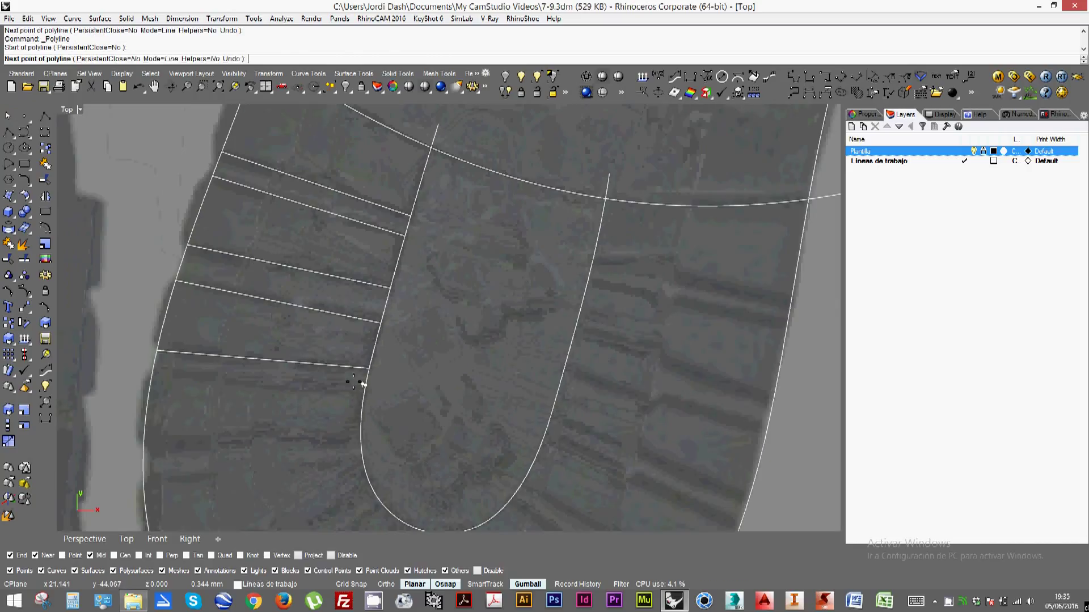
{"action": "left_click", "coordinate": [155, 370]}
{"action": "key", "text": "Return"}
Draw the two edge lines of the fourth left-side heel groove, meeting the U-shaped curve where its lower bend begins
{"action": "key", "text": "Return"}
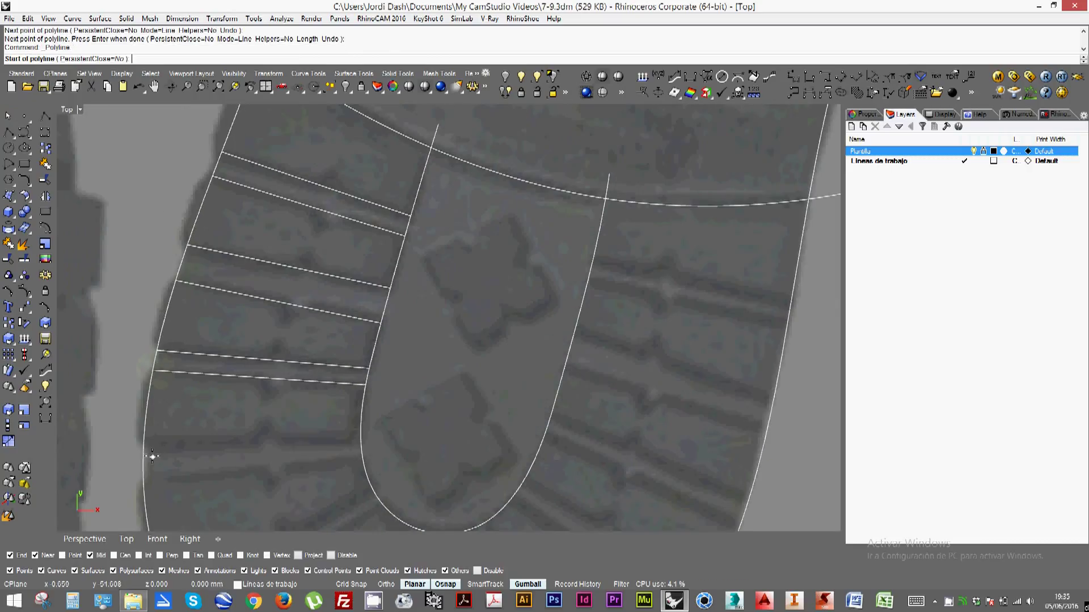
{"action": "left_click", "coordinate": [144, 445]}
{"action": "left_click", "coordinate": [363, 430]}
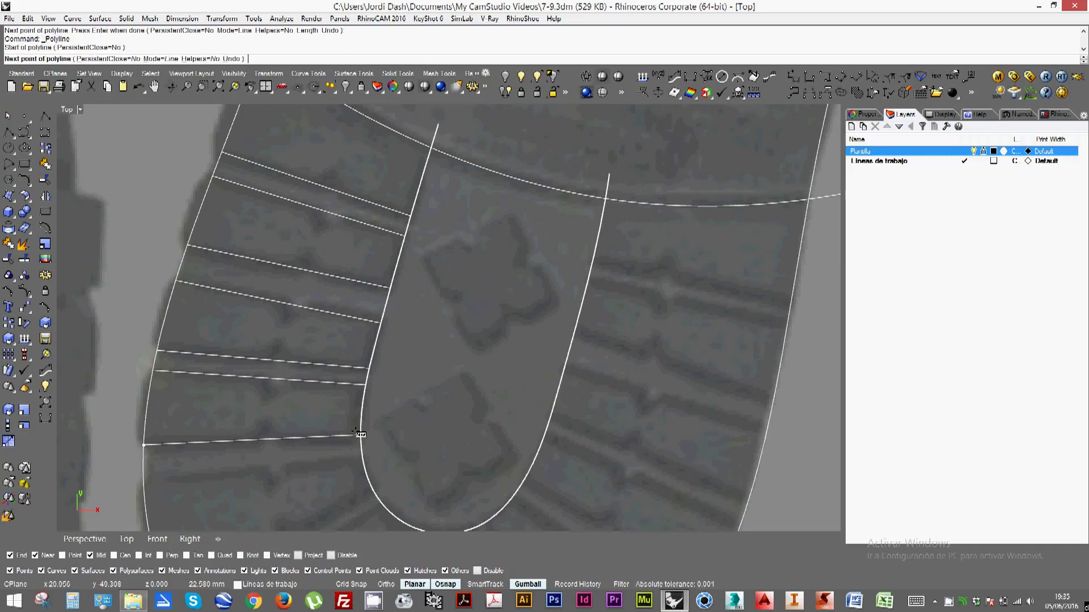
{"action": "key", "text": "Return"}
{"action": "key", "text": "Return"}
{"action": "right_click_drag", "start_coordinate": [344, 440], "coordinate": [399, 274]}
{"action": "left_click", "coordinate": [399, 274]}
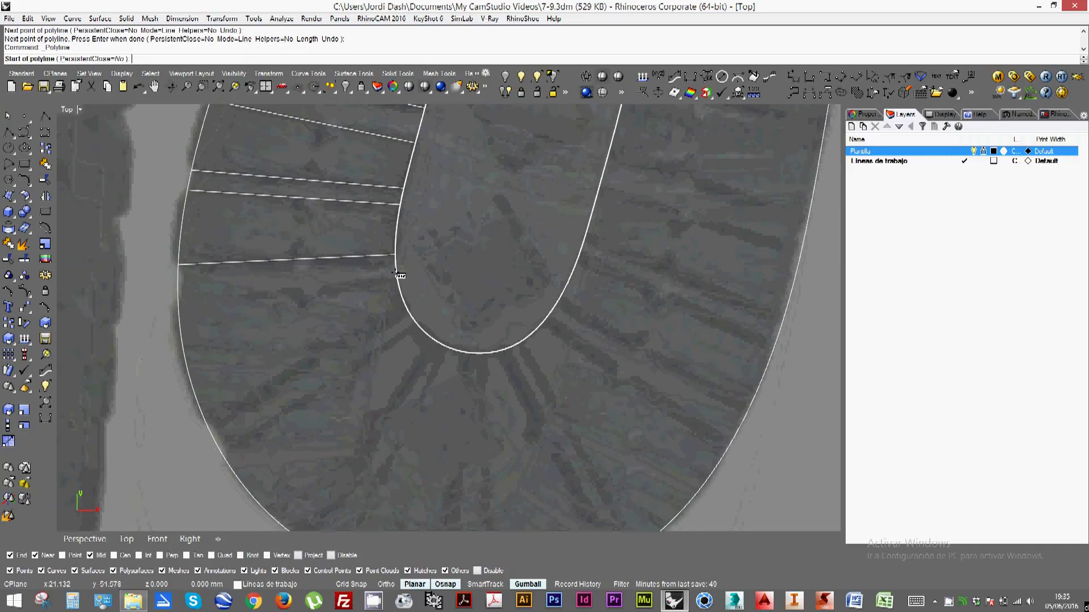
{"action": "left_click", "coordinate": [178, 301]}
{"action": "key", "text": "Return"}
Draw the two edge lines of the fifth heel groove, running diagonally from the U-shaped curve's lower-left bend to the sole outline
{"action": "key", "text": "Return"}
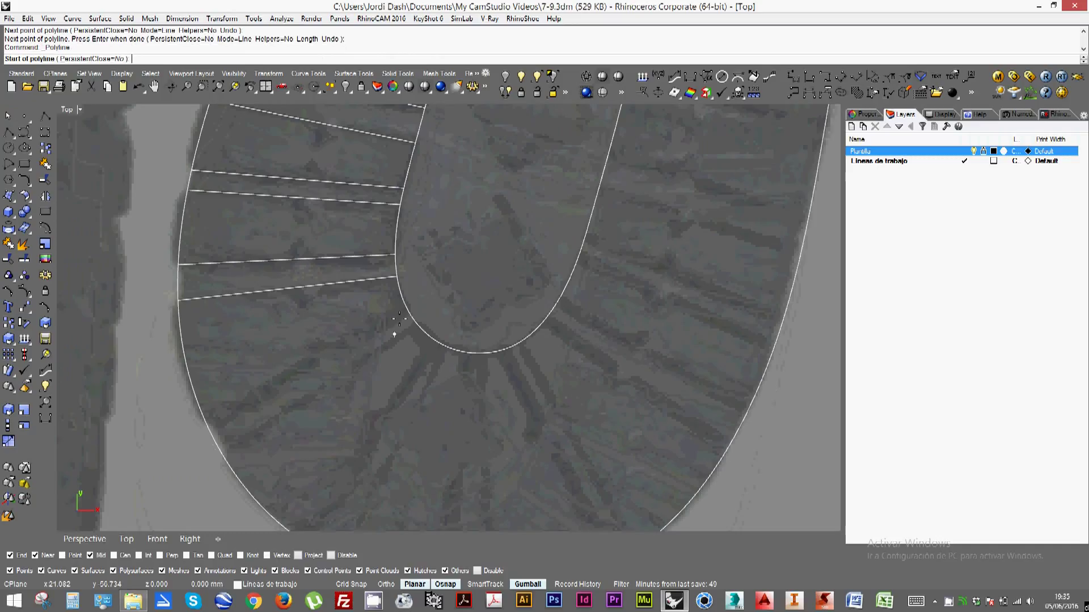
{"action": "left_click", "coordinate": [404, 305]}
{"action": "left_click", "coordinate": [209, 421]}
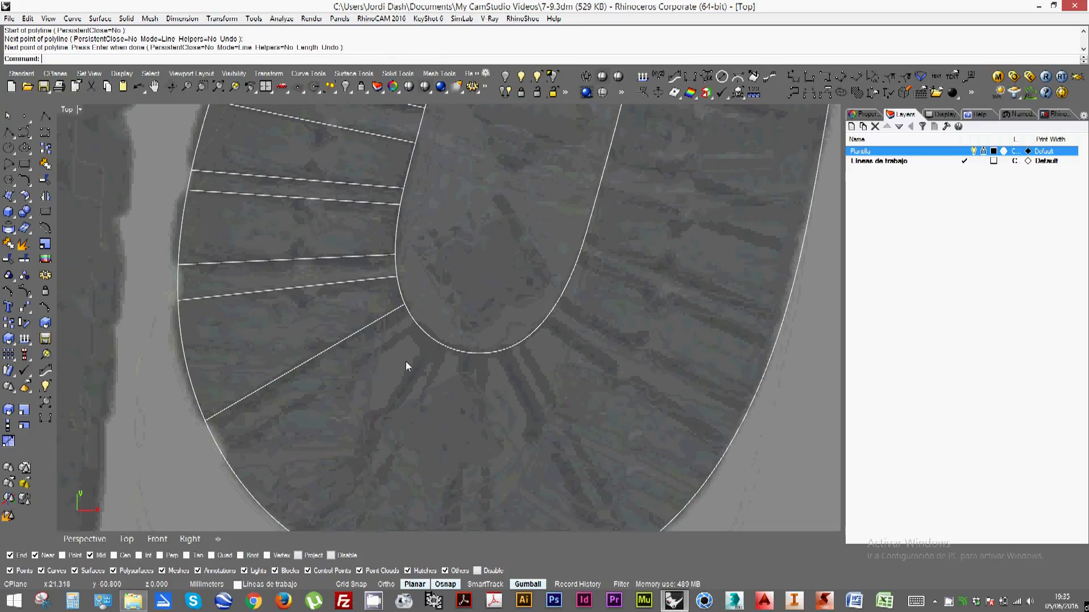
{"action": "key", "text": "Return"}
{"action": "key", "text": "Return"}
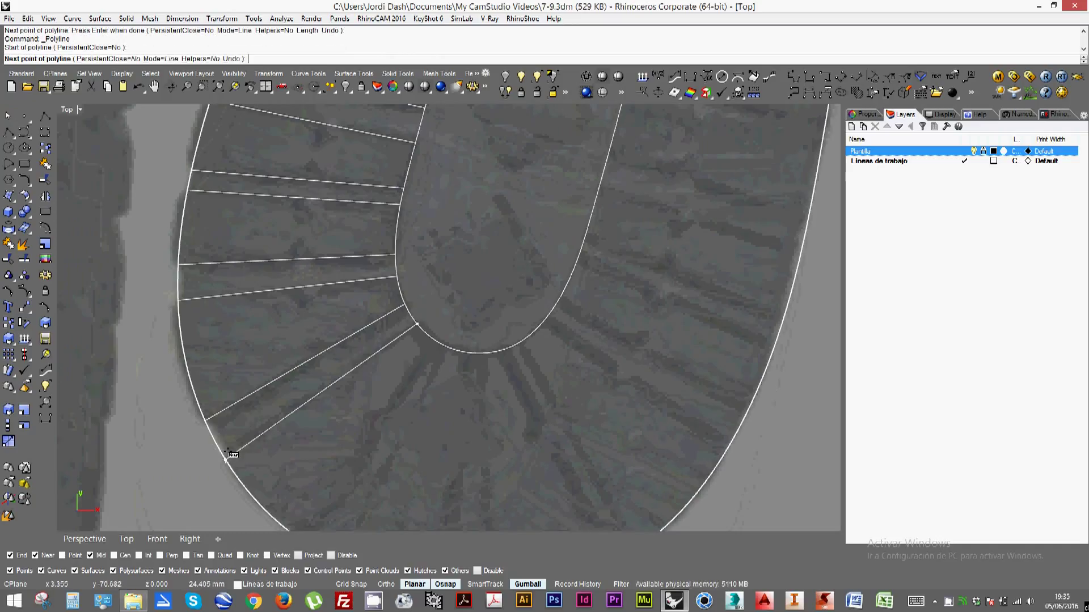
{"action": "left_click", "coordinate": [417, 325]}
{"action": "left_click", "coordinate": [225, 457]}
{"action": "key", "text": "Return"}
Draw the two edge lines of the steep sixth heel groove, from the U-shaped curve's lower-left bend down to the sole outline
{"action": "key", "text": "Return"}
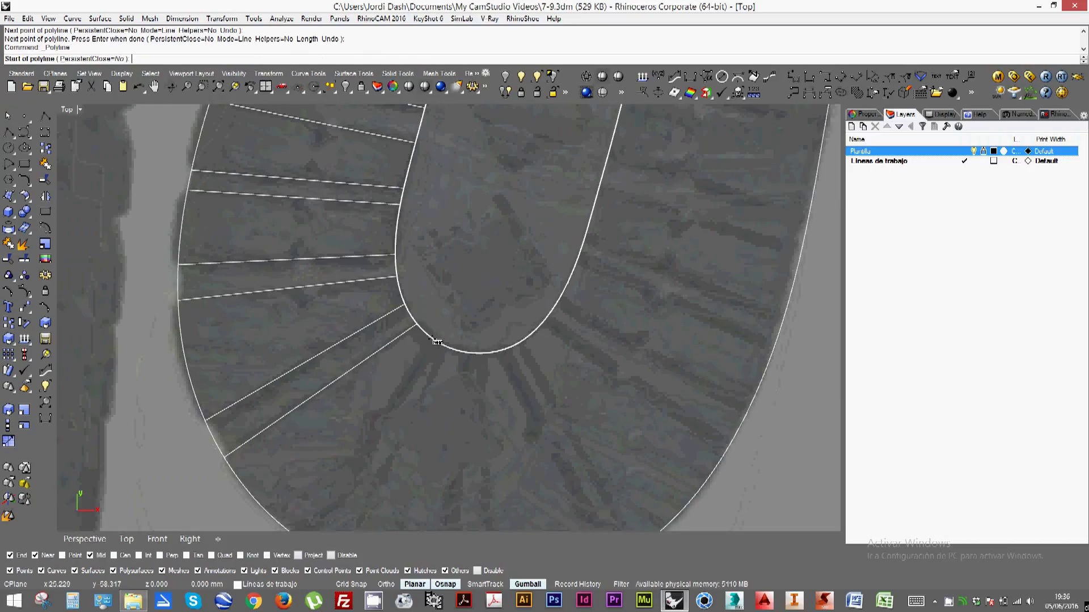
{"action": "left_click", "coordinate": [435, 341]}
{"action": "key", "text": "Down"}
{"action": "key", "text": "Down"}
{"action": "key", "text": "Down"}
{"action": "left_click", "coordinate": [308, 467]}
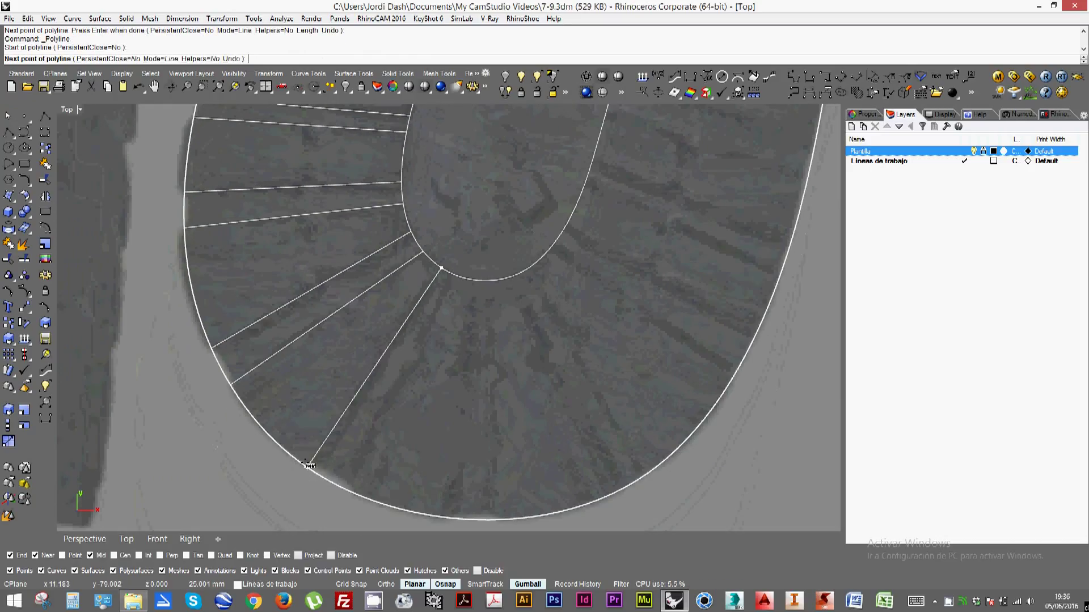
{"action": "key", "text": "Return"}
{"action": "key", "text": "Return"}
{"action": "left_click", "coordinate": [455, 275]}
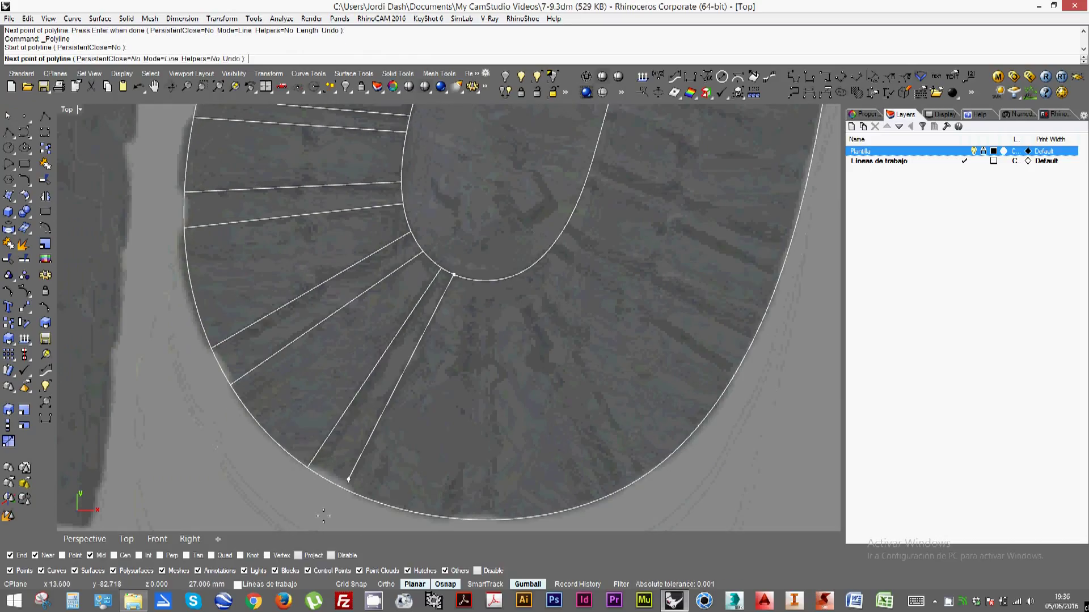
{"action": "left_click", "coordinate": [344, 488]}
{"action": "key", "text": "Return"}
Draw the two edge lines of the near-vertical groove at the back of the heel, between the sole outline and the U-shaped curve
{"action": "key", "text": "Return"}
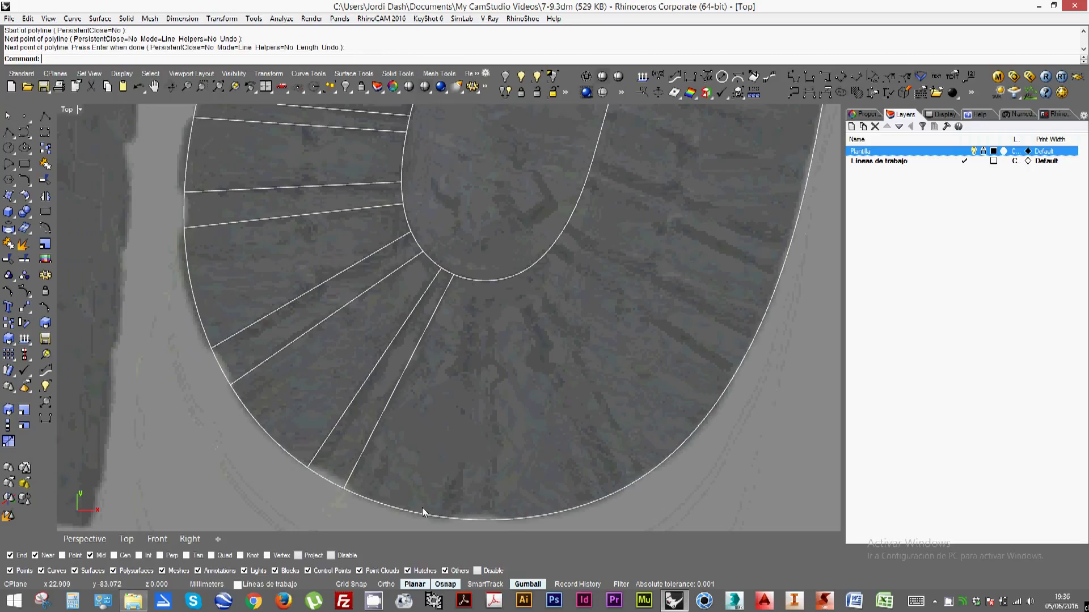
{"action": "left_click", "coordinate": [451, 517]}
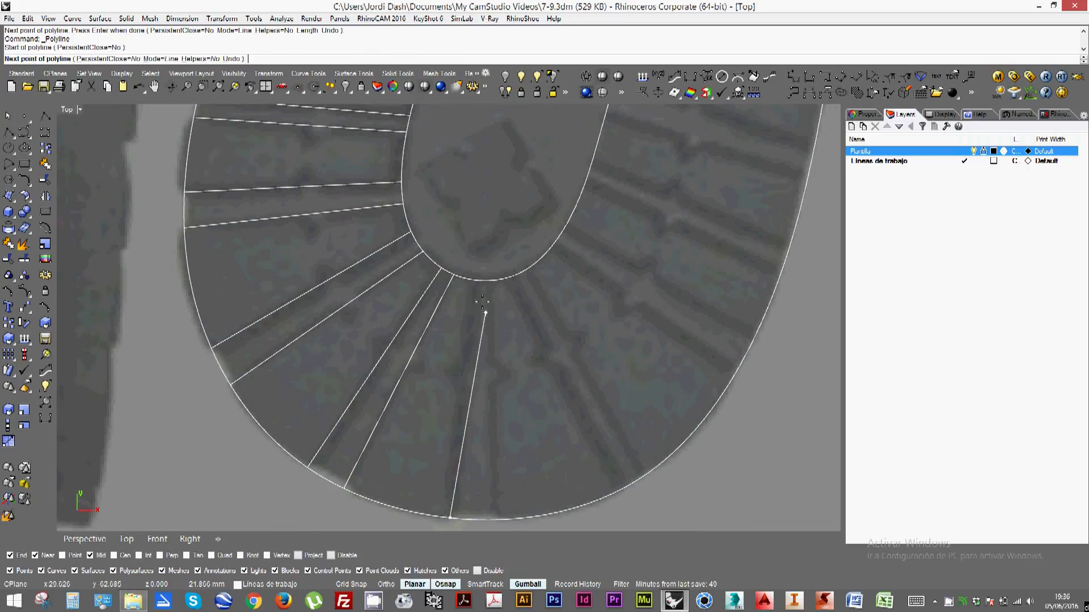
{"action": "left_click", "coordinate": [471, 281]}
{"action": "key", "text": "Return"}
{"action": "key", "text": "Return"}
{"action": "left_click", "coordinate": [491, 280]}
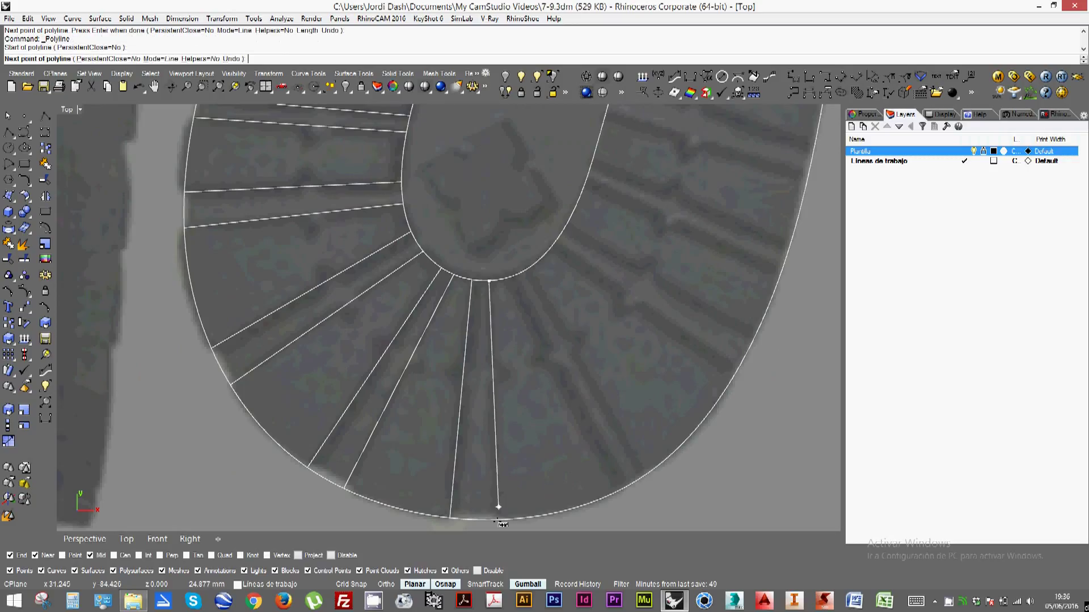
{"action": "left_click", "coordinate": [497, 518]}
{"action": "key", "text": "Return"}
Draw the two edge lines of the first groove right of the heel's rear centre, between the sole outline and the U-shaped curve
{"action": "key", "text": "Return"}
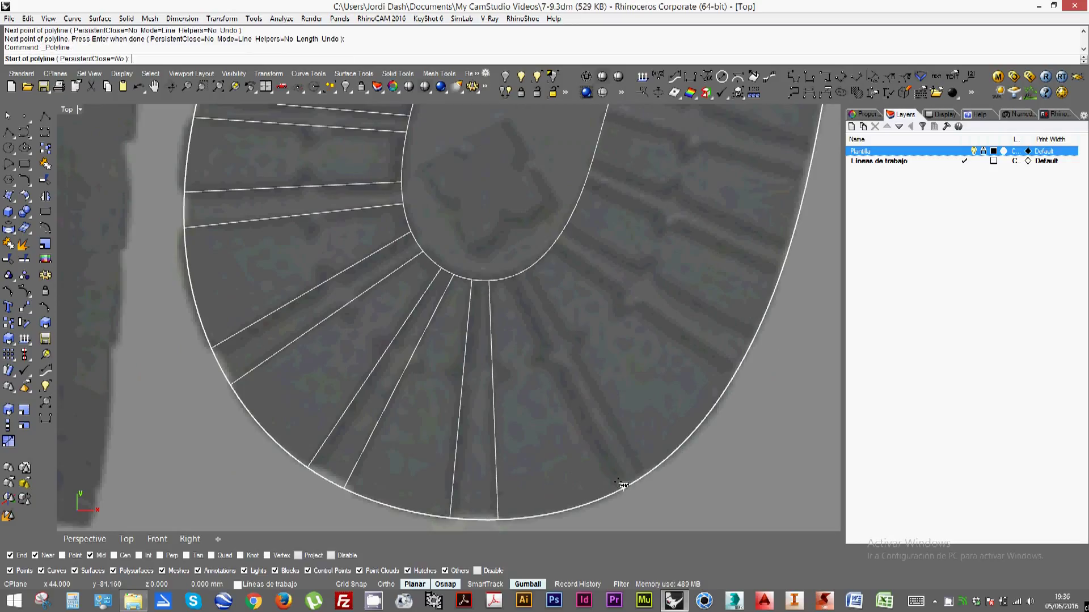
{"action": "left_click", "coordinate": [622, 487]}
{"action": "left_click", "coordinate": [513, 280]}
{"action": "key", "text": "Return"}
{"action": "key", "text": "Return"}
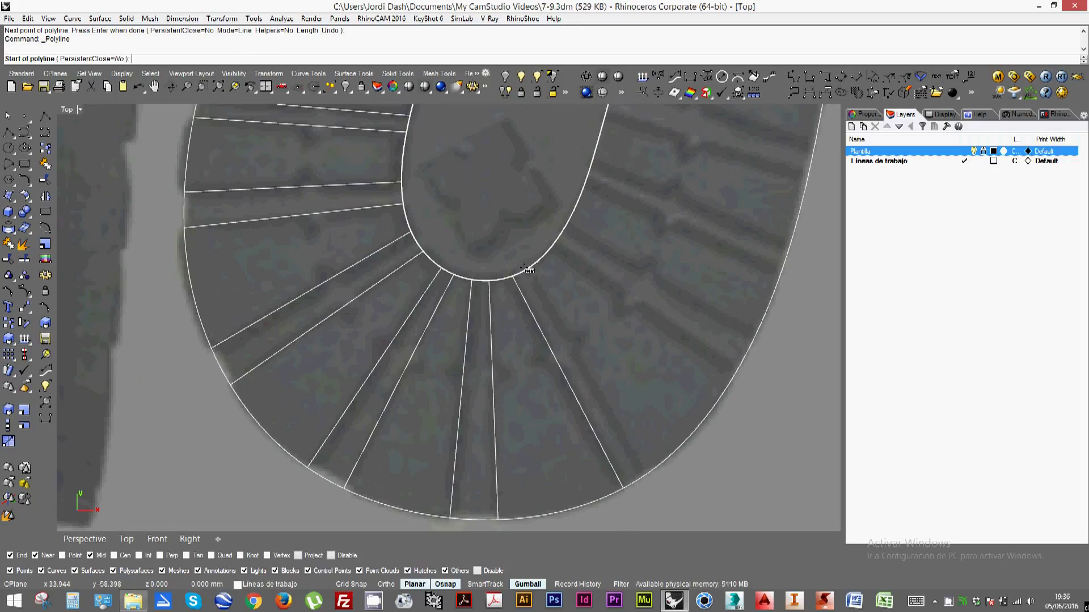
{"action": "left_click", "coordinate": [527, 273]}
{"action": "left_click", "coordinate": [646, 473]}
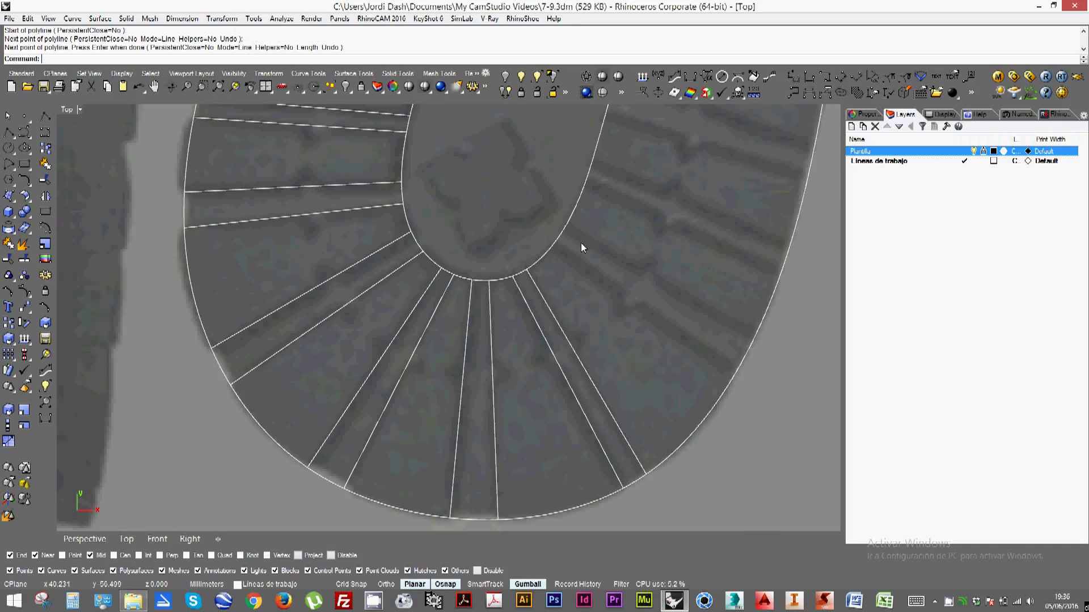
{"action": "key", "text": "Return"}
Draw the two edge lines, each about 23 mm long, of the second groove right of the heel's rear centre, between U-shaped curve and sole outline
{"action": "key", "text": "Return"}
{"action": "left_click", "coordinate": [553, 248]}
{"action": "left_click", "coordinate": [732, 375]}
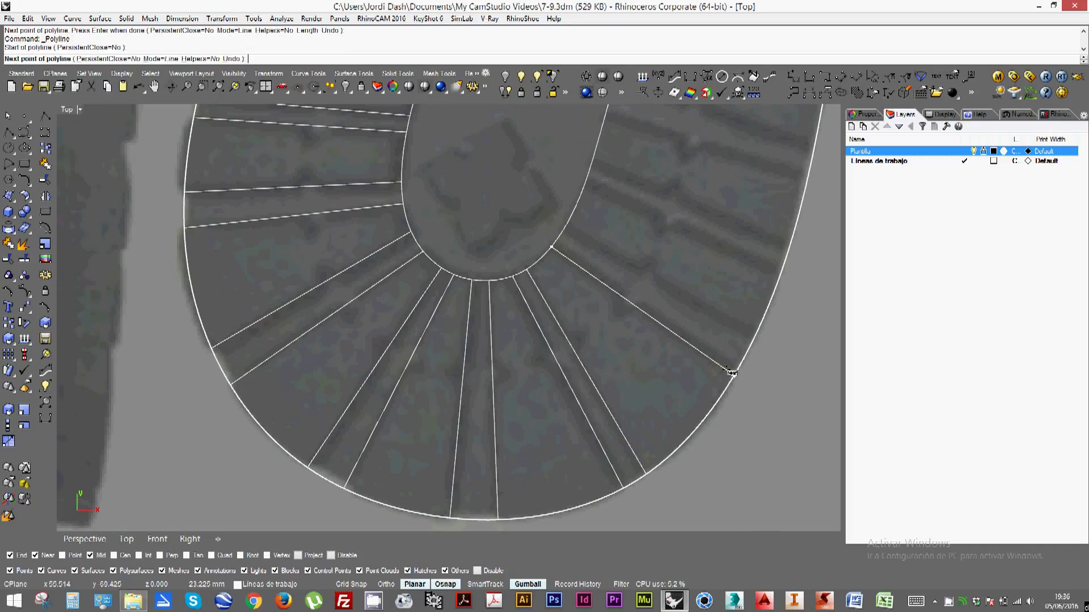
{"action": "key", "text": "Return"}
{"action": "key", "text": "Return"}
{"action": "left_click", "coordinate": [756, 334]}
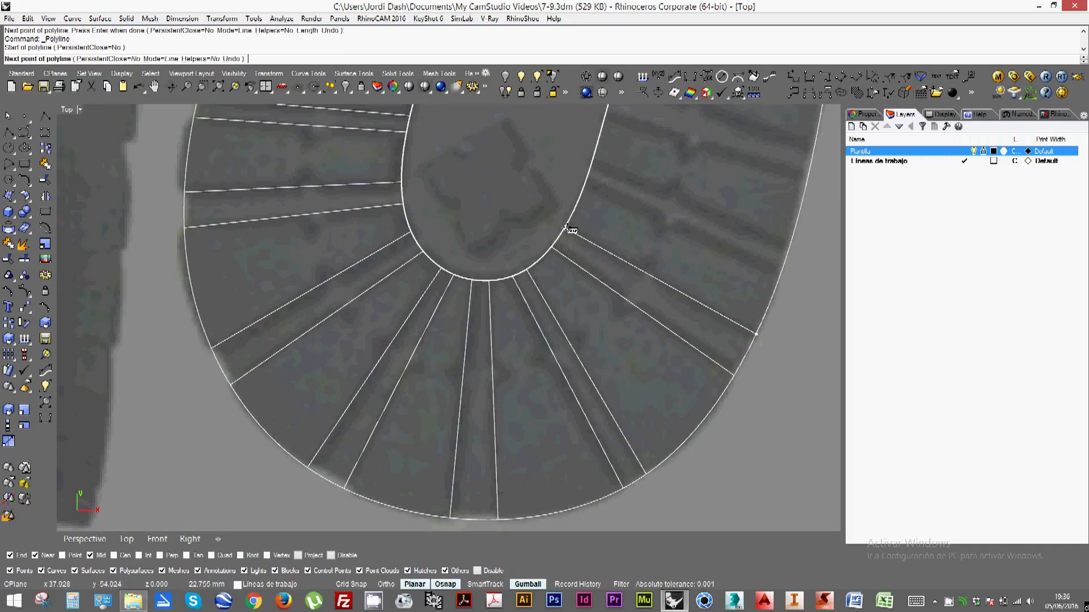
{"action": "left_click", "coordinate": [565, 228]}
{"action": "key", "text": "Return"}
Draw the two edge lines of the third groove right of the heel's rear centre, between the U-shaped curve and the sole outline
{"action": "key", "text": "Return"}
{"action": "left_click", "coordinate": [584, 182]}
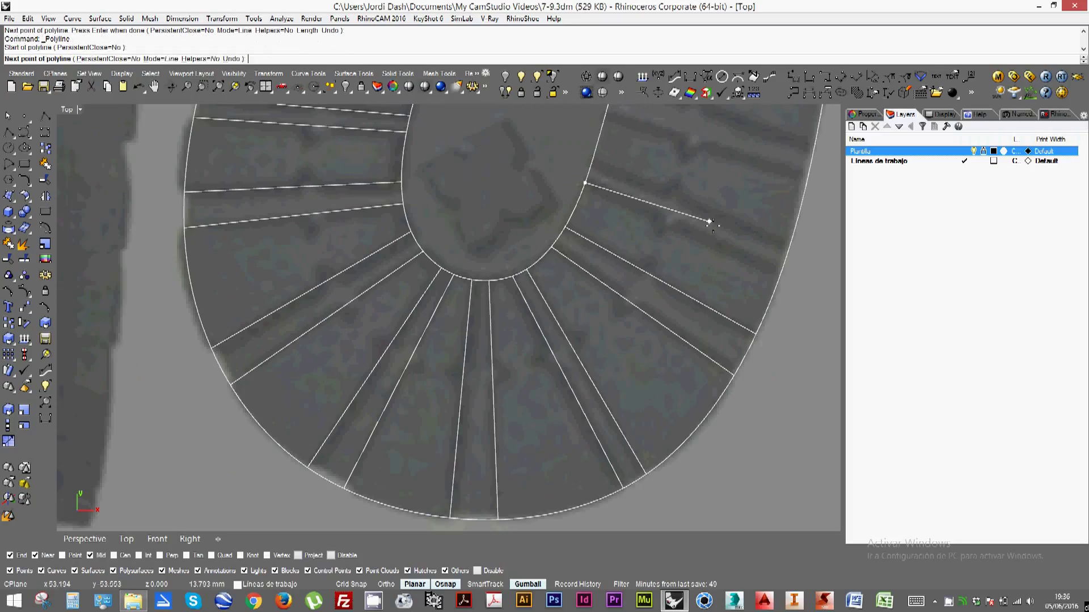
{"action": "left_click", "coordinate": [781, 270]}
{"action": "key", "text": "Return"}
{"action": "right_click_drag", "start_coordinate": [727, 229], "coordinate": [462, 401]}
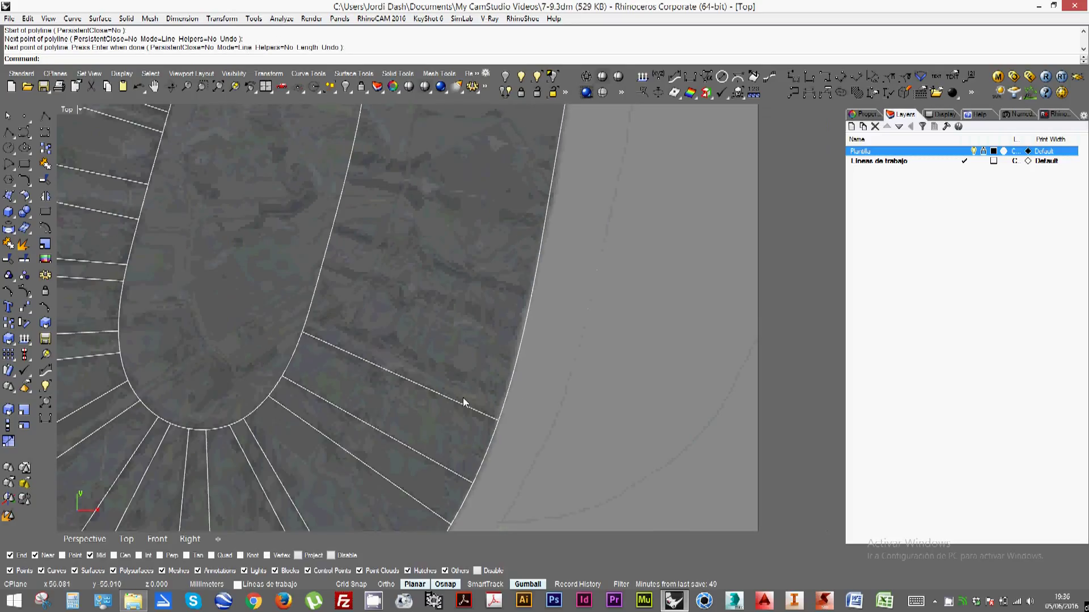
{"action": "key", "text": "Return"}
{"action": "left_click", "coordinate": [506, 396]}
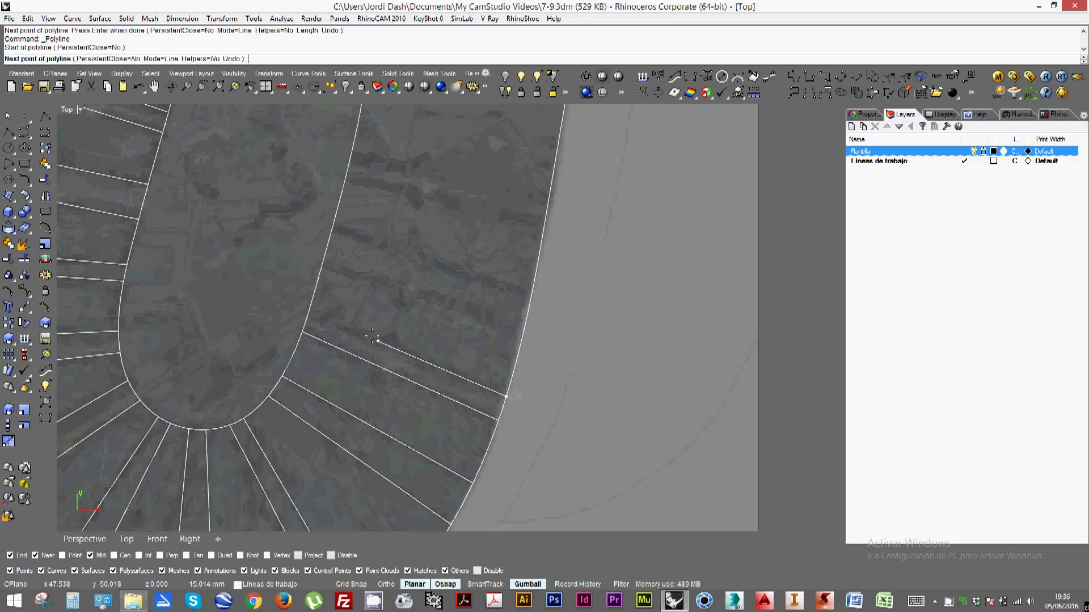
{"action": "left_click", "coordinate": [311, 310]}
{"action": "key", "text": "Return"}
Draw the two edge lines of the fourth groove right of the heel's rear centre, from the U-shaped curve's right side to the sole outline
{"action": "key", "text": "Return"}
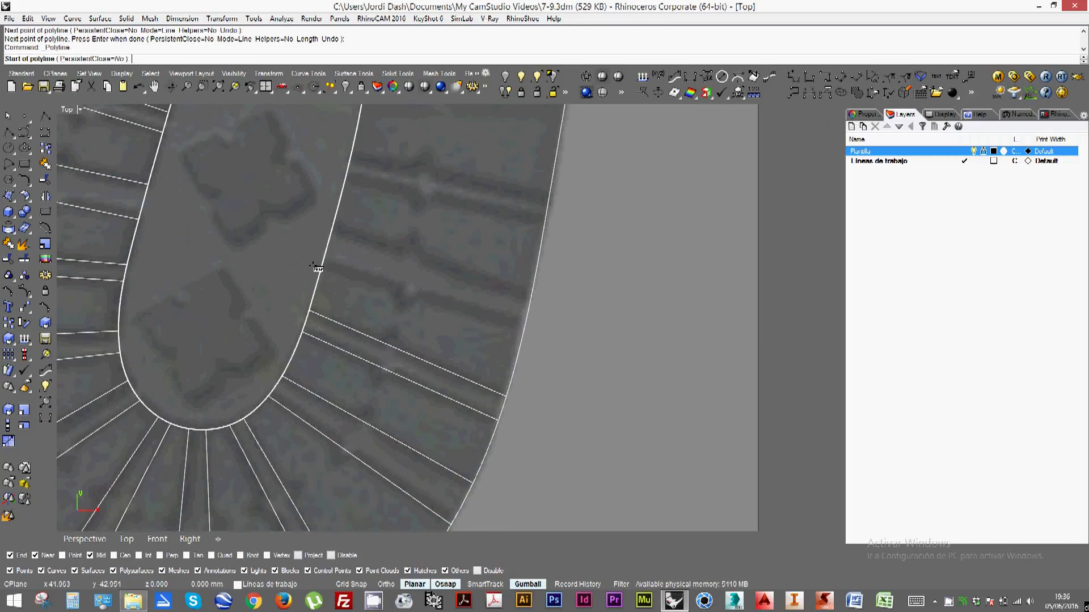
{"action": "left_click", "coordinate": [320, 264]}
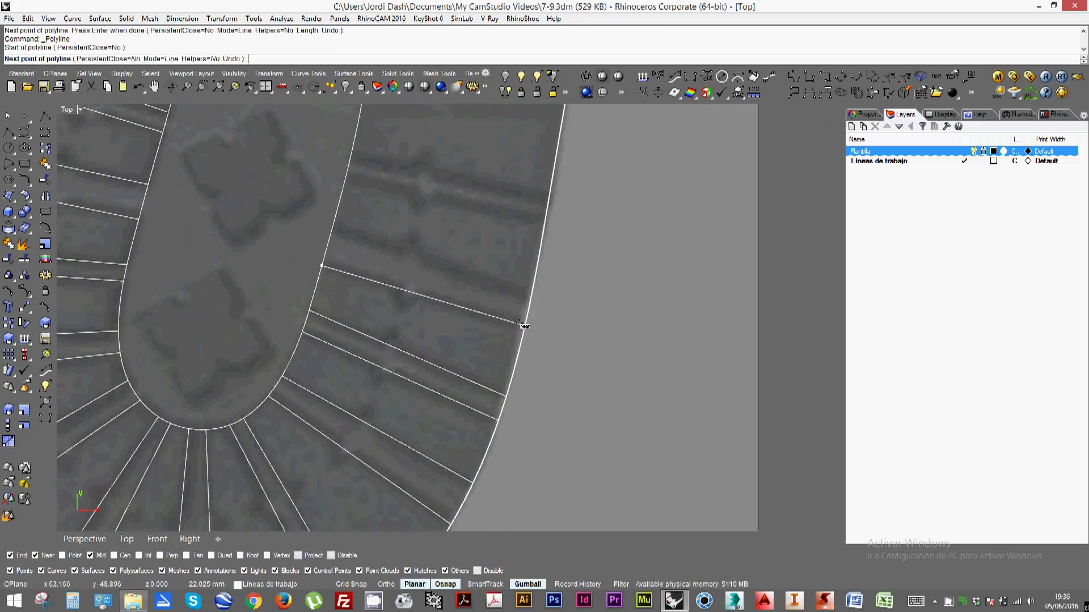
{"action": "left_click", "coordinate": [523, 327]}
{"action": "key", "text": "Return"}
{"action": "key", "text": "Return"}
{"action": "left_click", "coordinate": [531, 294]}
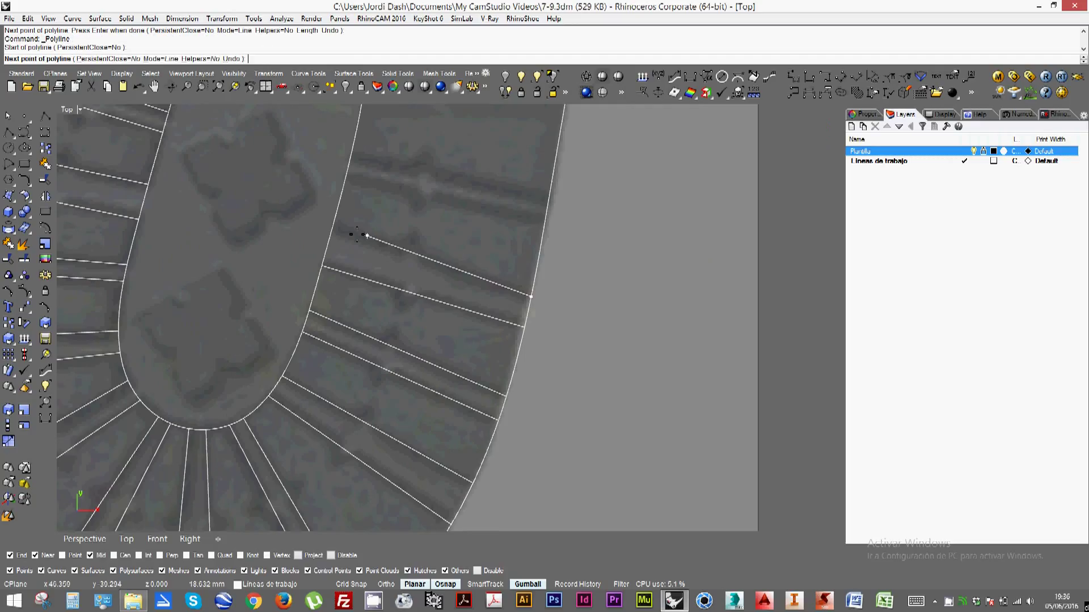
{"action": "left_click", "coordinate": [331, 230]}
{"action": "key", "text": "Return"}
Draw the two edge lines of the uppermost groove on the heel's right side, between the U-shaped curve and the sole outline
{"action": "key", "text": "Return"}
{"action": "left_click", "coordinate": [346, 178]}
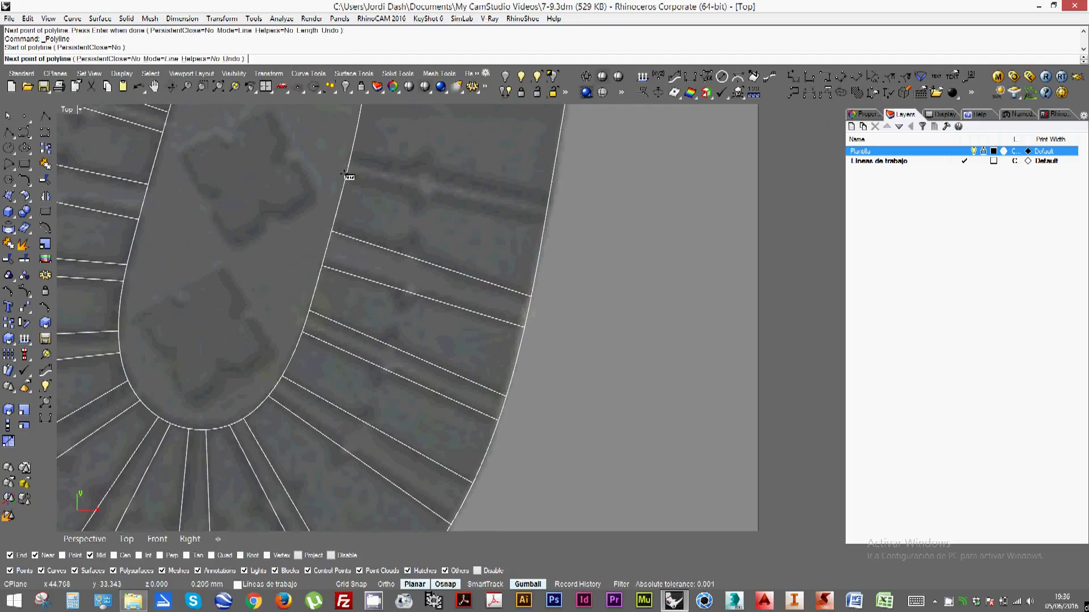
{"action": "left_click", "coordinate": [543, 220]}
{"action": "key", "text": "Return"}
{"action": "key", "text": "Return"}
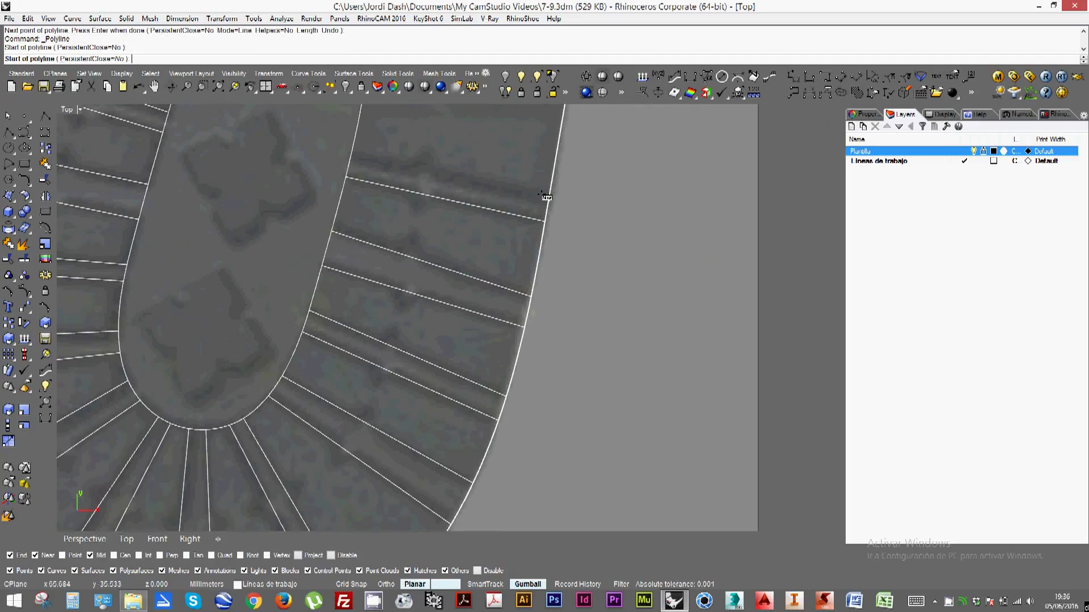
{"action": "left_click", "coordinate": [548, 198]}
{"action": "left_click", "coordinate": [353, 157]}
{"action": "key", "text": "Return"}
Draw two triangular notches on the uppermost left heel groove, one pointing outward from each edge line, with open two-segment polylines
{"action": "right_click_drag", "start_coordinate": [362, 157], "coordinate": [493, 403]}
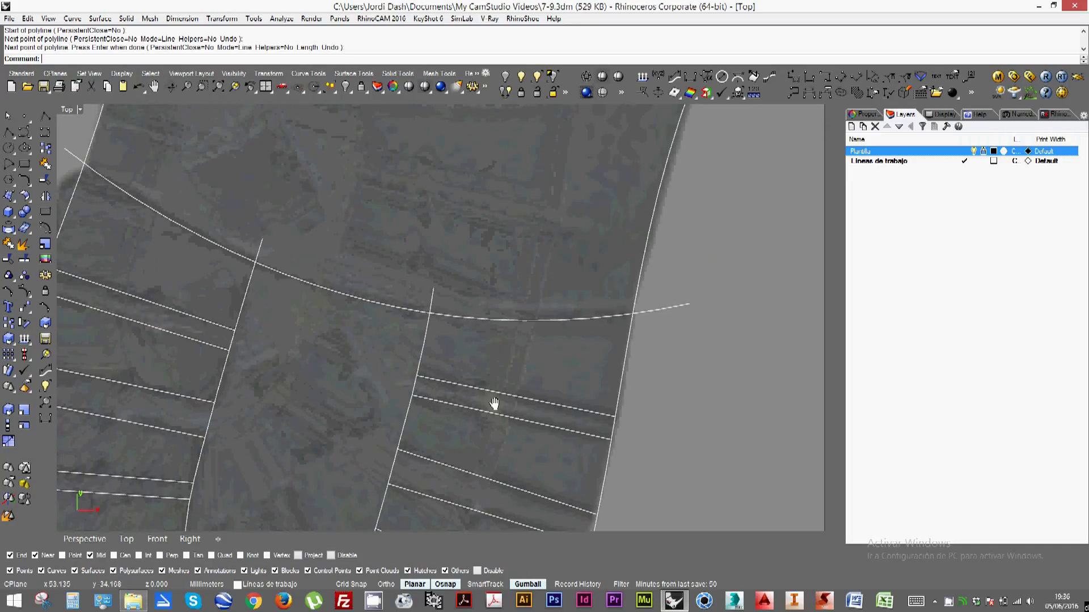
{"action": "right_click_drag", "start_coordinate": [421, 360], "coordinate": [515, 287]}
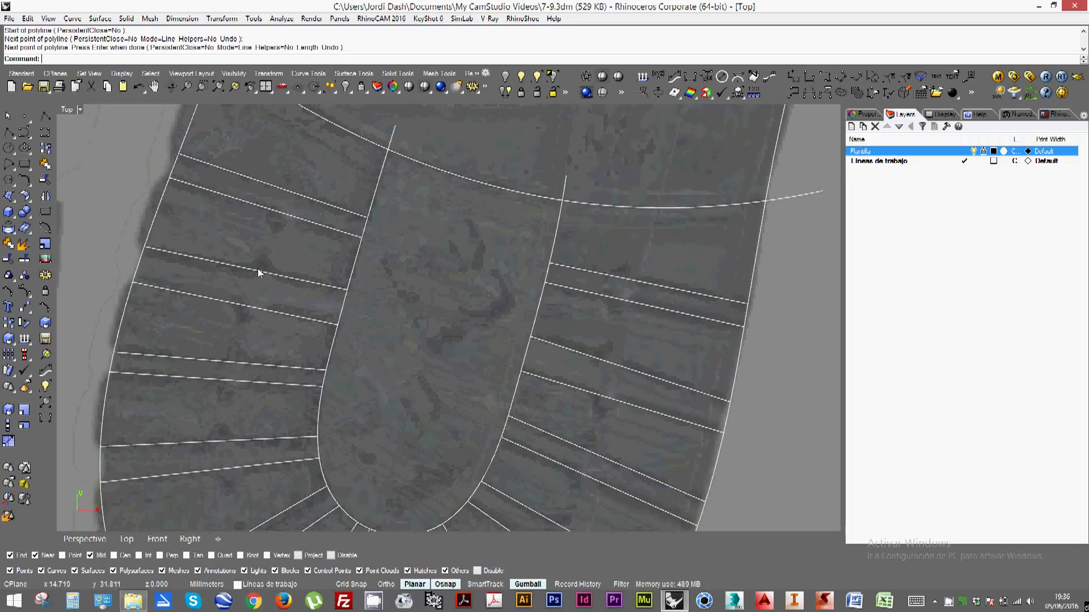
{"action": "key", "text": "Return"}
{"action": "right_click_drag", "start_coordinate": [282, 171], "coordinate": [297, 242]}
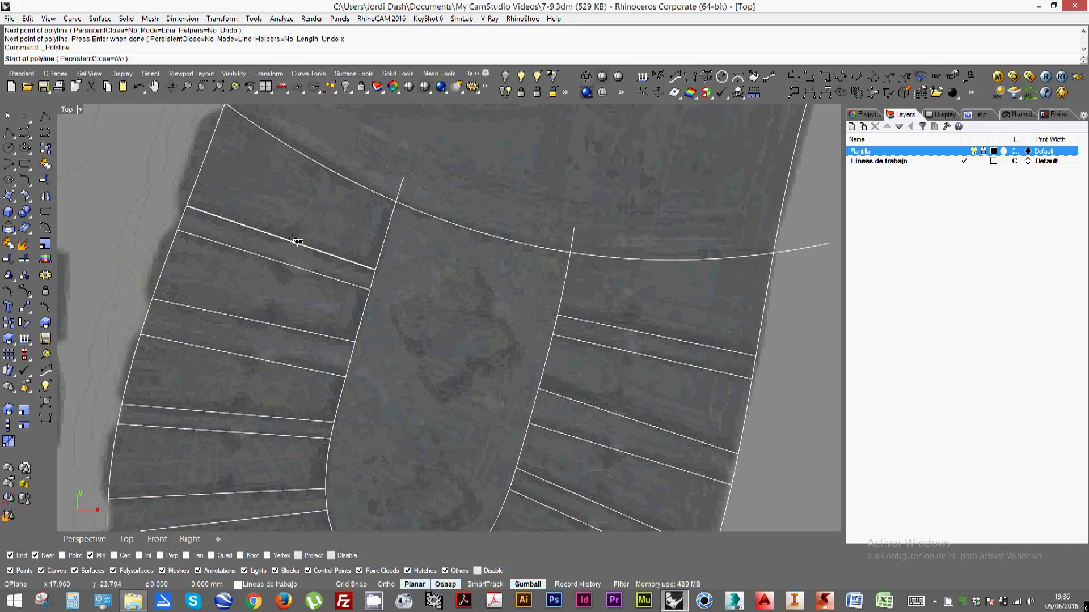
{"action": "left_click", "coordinate": [283, 238]}
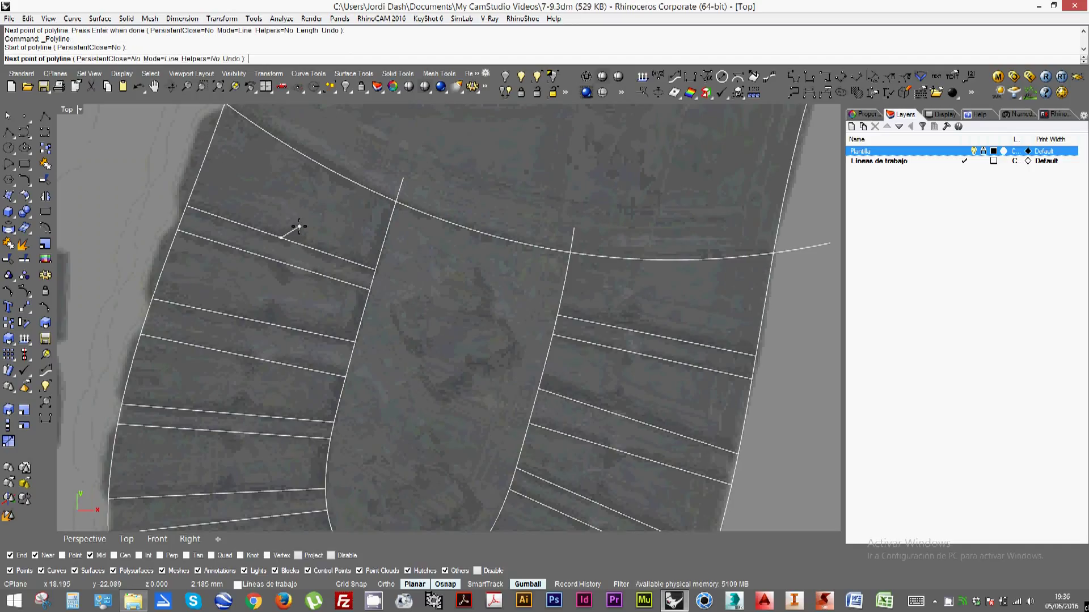
{"action": "left_click", "coordinate": [300, 227]}
{"action": "left_click", "coordinate": [308, 246]}
{"action": "key", "text": "Return"}
{"action": "key", "text": "Return"}
{"action": "left_click", "coordinate": [310, 272]}
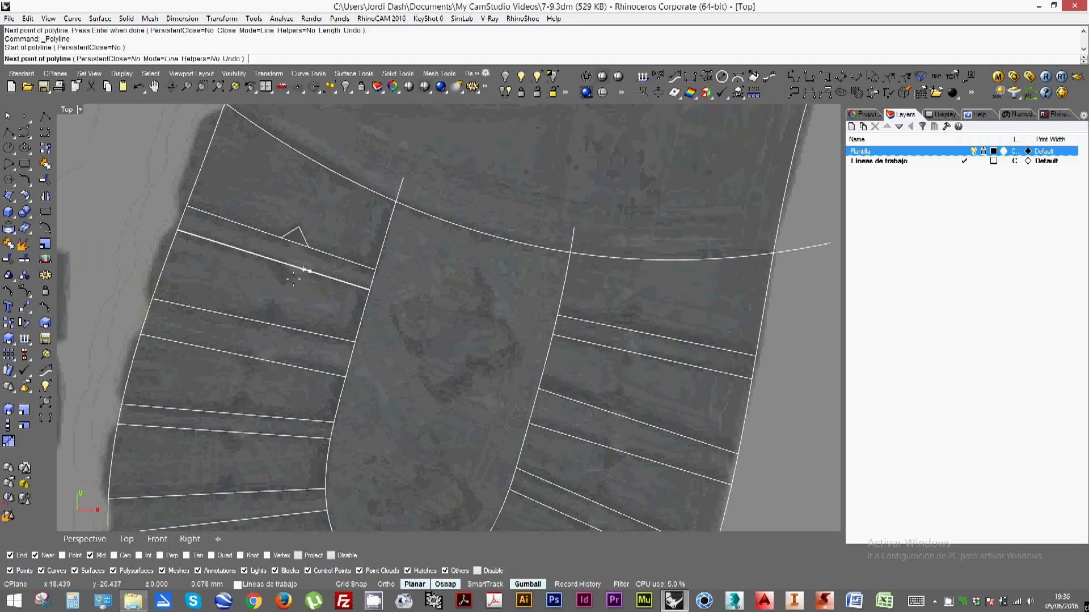
{"action": "left_click", "coordinate": [284, 287]}
{"action": "left_click", "coordinate": [274, 261]}
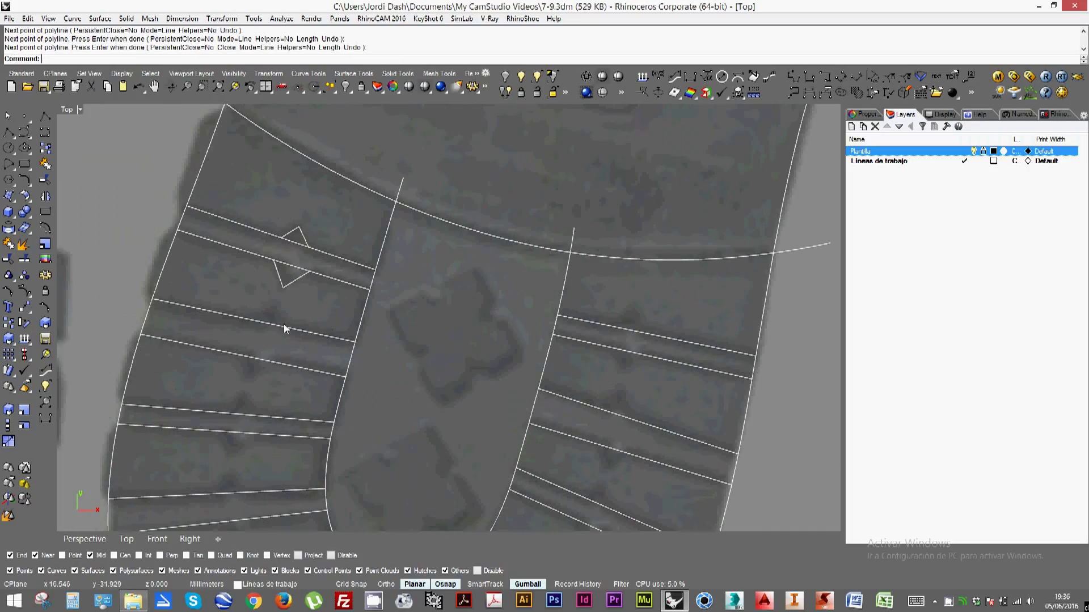
Draw a triangular notch outward from each edge line of the second left heel groove, tracing the template image
{"action": "left_click", "coordinate": [276, 305]}
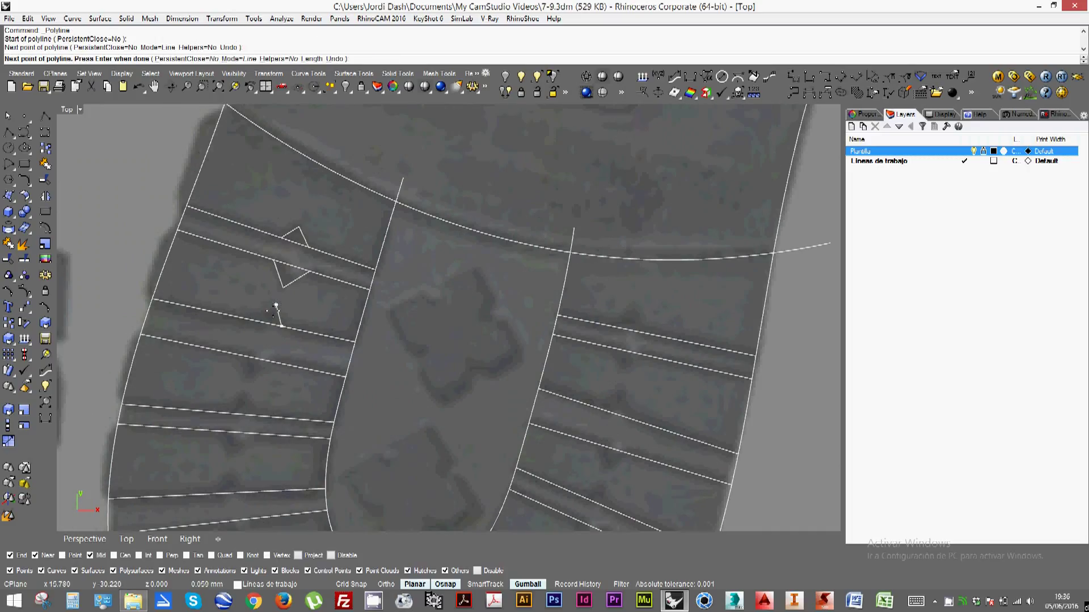
{"action": "left_click", "coordinate": [254, 320]}
{"action": "key", "text": "Return"}
{"action": "key", "text": "Return"}
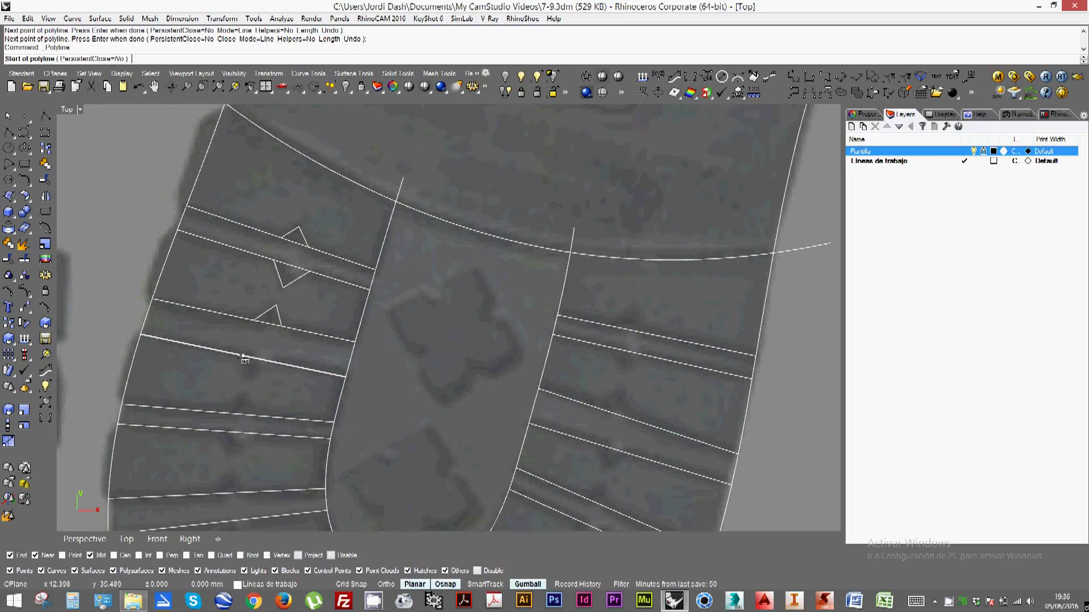
{"action": "left_click", "coordinate": [243, 356]}
{"action": "left_click", "coordinate": [248, 377]}
{"action": "left_click", "coordinate": [270, 365]}
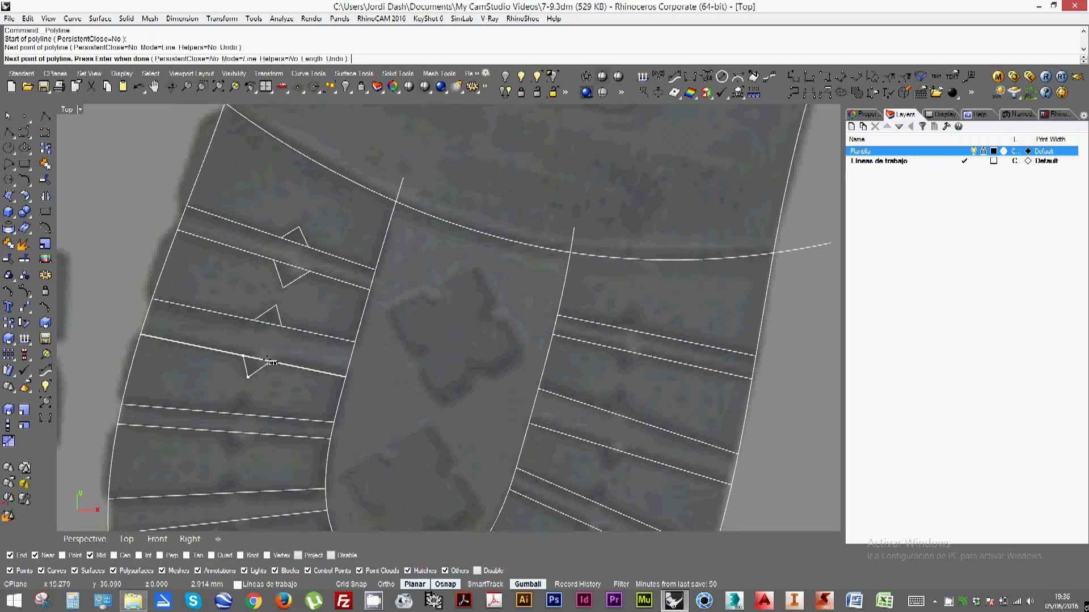
{"action": "key", "text": "Return"}
Draw a triangular notch above and below the edge lines of the third left heel groove
{"action": "key", "text": "Return"}
{"action": "left_click", "coordinate": [228, 413]}
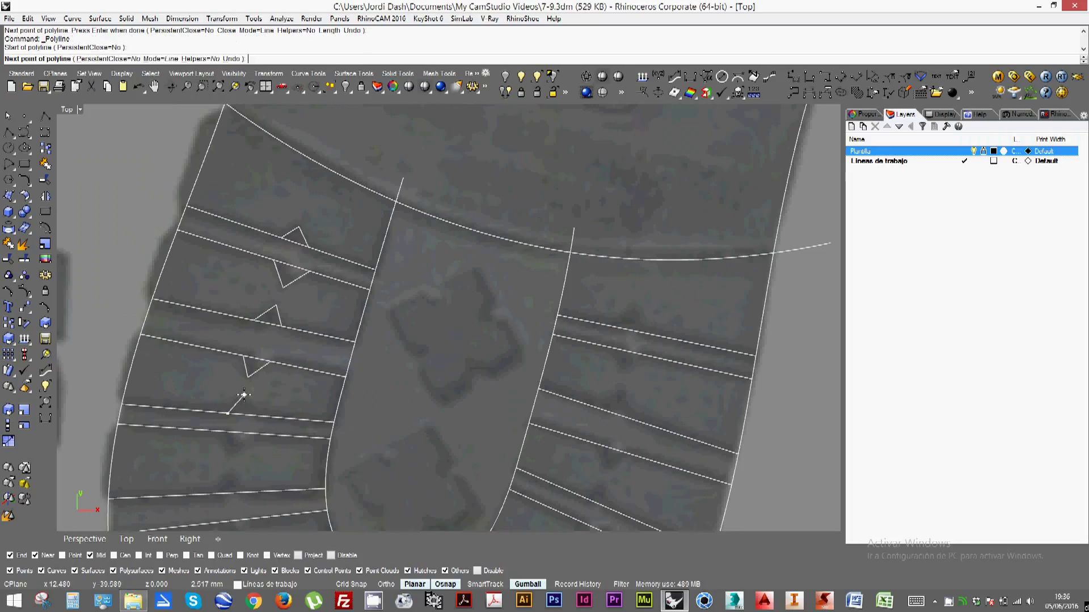
{"action": "left_click", "coordinate": [243, 395]}
{"action": "left_click", "coordinate": [258, 416]}
{"action": "key", "text": "Return"}
{"action": "key", "text": "Return"}
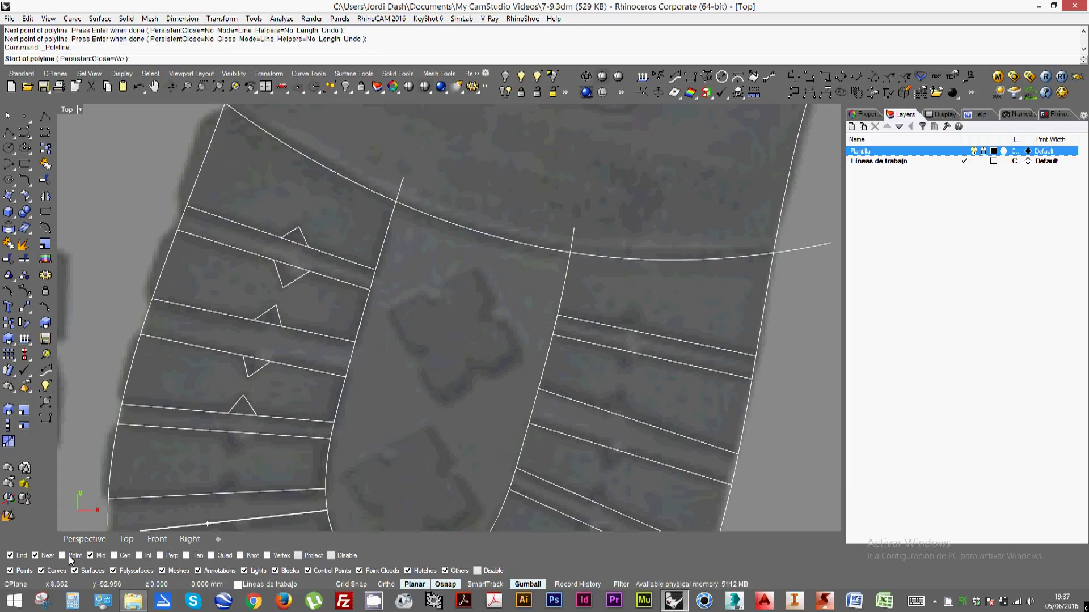
{"action": "left_click", "coordinate": [217, 432]}
{"action": "left_click", "coordinate": [232, 453]}
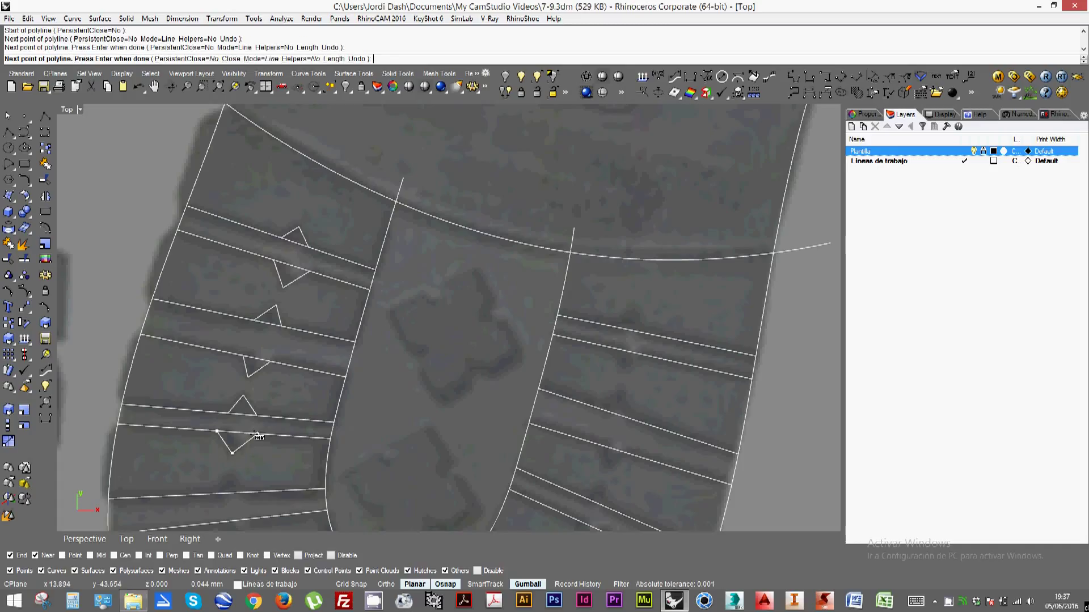
{"action": "left_click", "coordinate": [257, 435]}
{"action": "right_click_drag", "start_coordinate": [256, 435], "coordinate": [248, 294]}
{"action": "key", "text": "Return"}
Draw a triangular notch with sides of about 2 to 3 mm outward from each edge line of the fourth left heel groove
{"action": "key", "text": "Return"}
{"action": "left_click", "coordinate": [208, 352]}
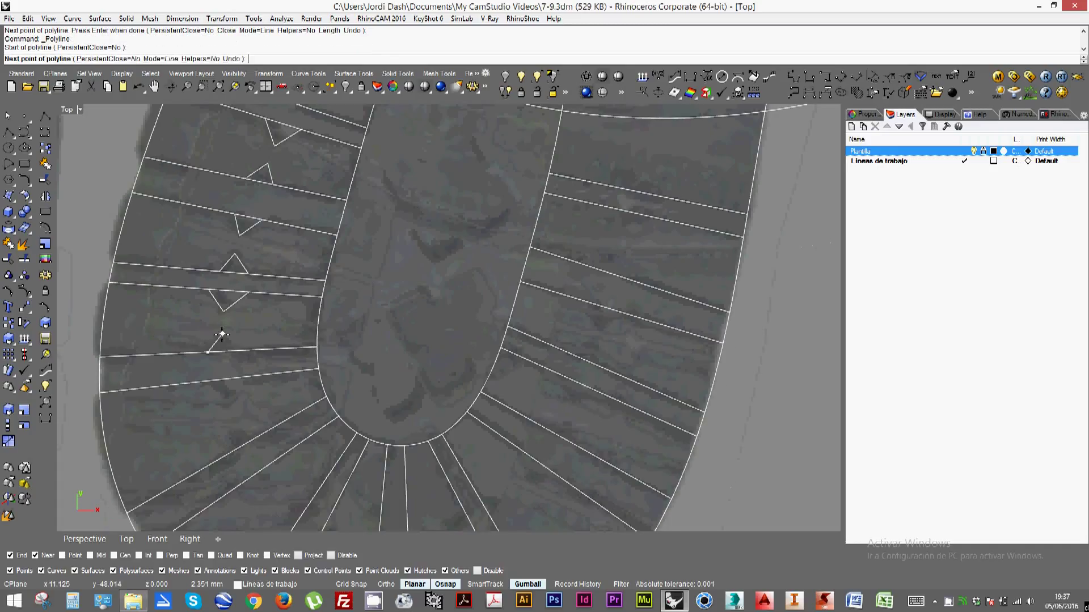
{"action": "left_click", "coordinate": [222, 335]}
{"action": "left_click", "coordinate": [235, 350]}
{"action": "key", "text": "Return"}
{"action": "key", "text": "Return"}
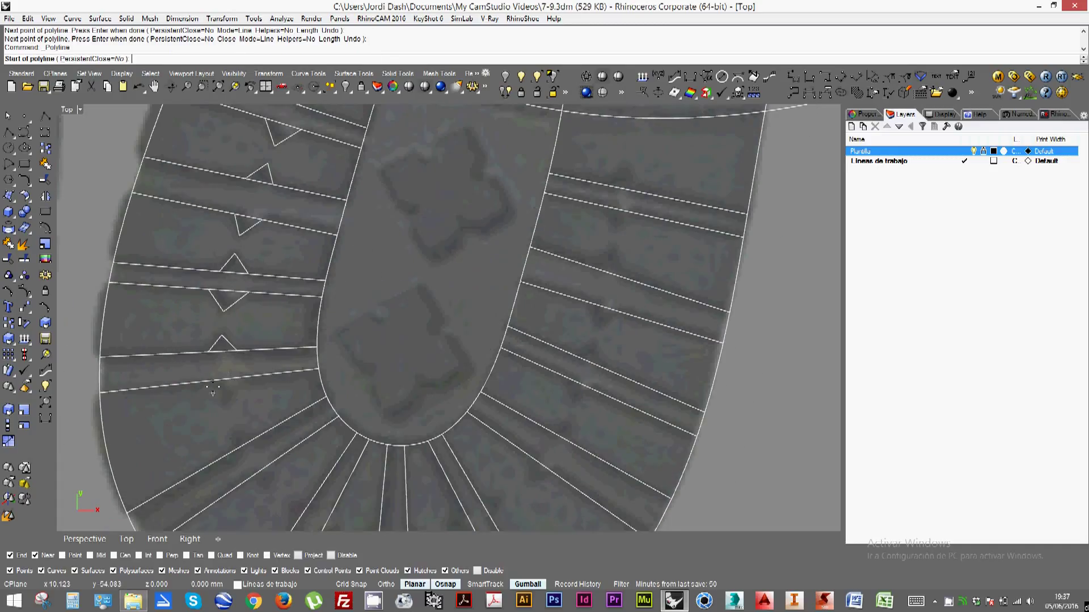
{"action": "left_click", "coordinate": [211, 380]}
{"action": "left_click", "coordinate": [229, 401]}
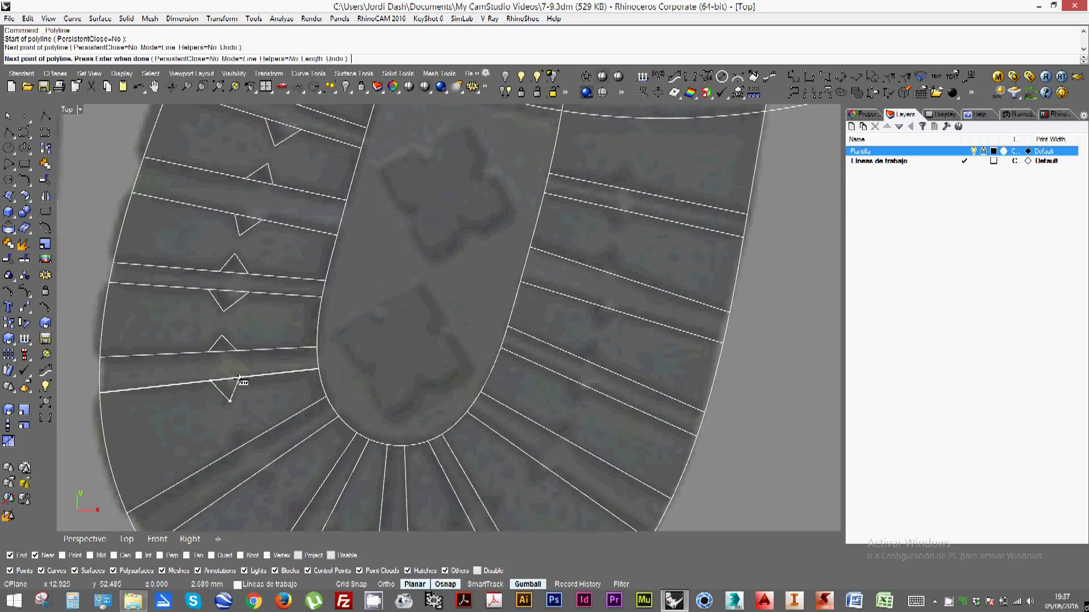
{"action": "left_click", "coordinate": [242, 376]}
{"action": "key", "text": "Return"}
Draw a triangular notch outward from each edge line of the diagonal fifth groove at the heel's lower left
{"action": "key", "text": "Return"}
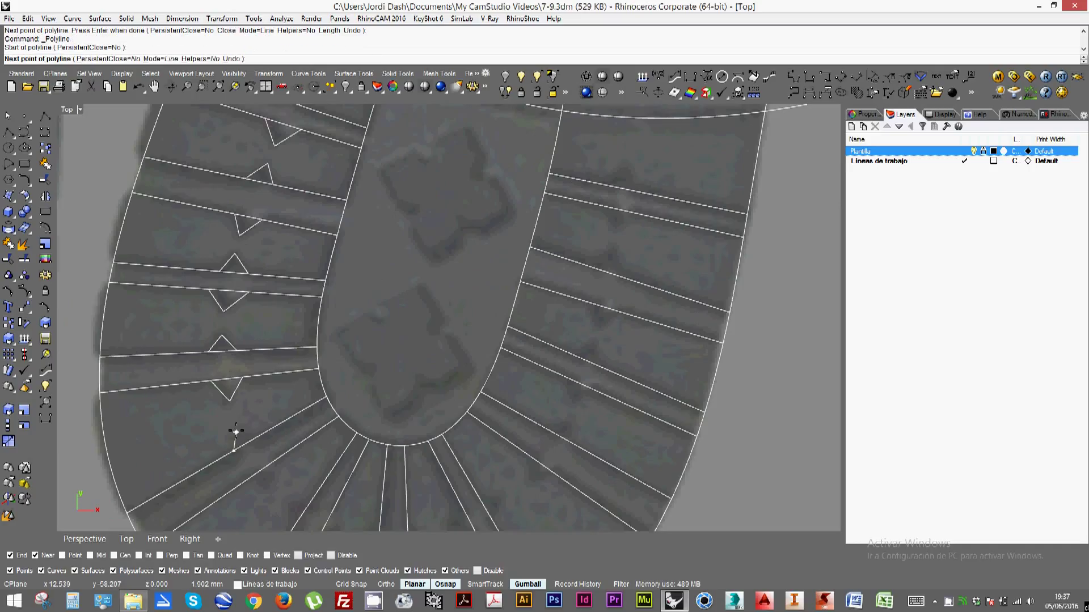
{"action": "left_click", "coordinate": [234, 450]}
{"action": "left_click", "coordinate": [235, 431]}
{"action": "left_click", "coordinate": [250, 441]}
{"action": "key", "text": "Return"}
{"action": "key", "text": "Return"}
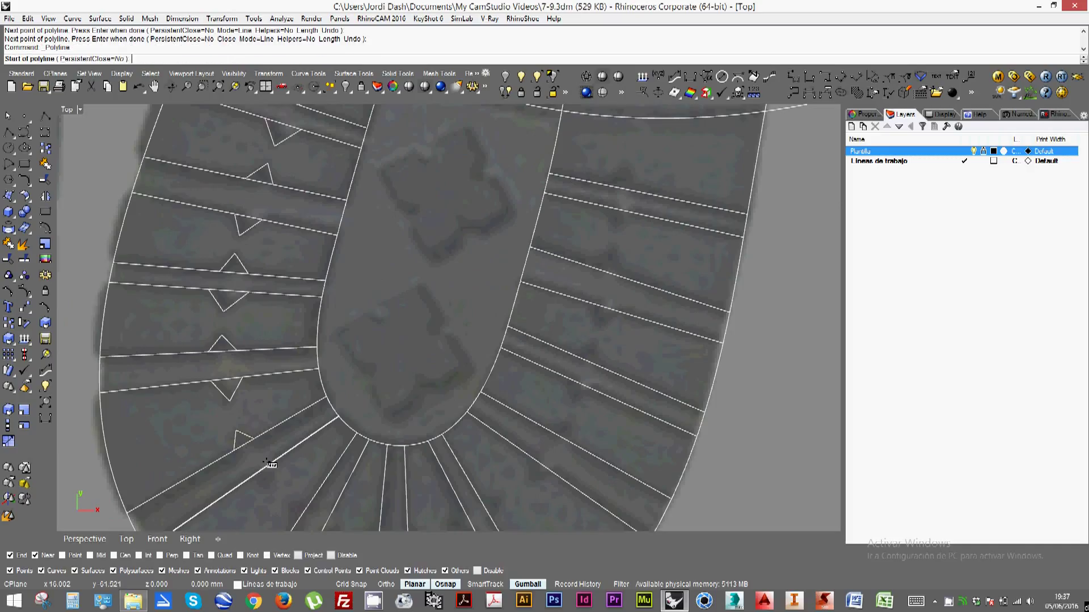
{"action": "left_click", "coordinate": [270, 465]}
{"action": "left_click", "coordinate": [274, 487]}
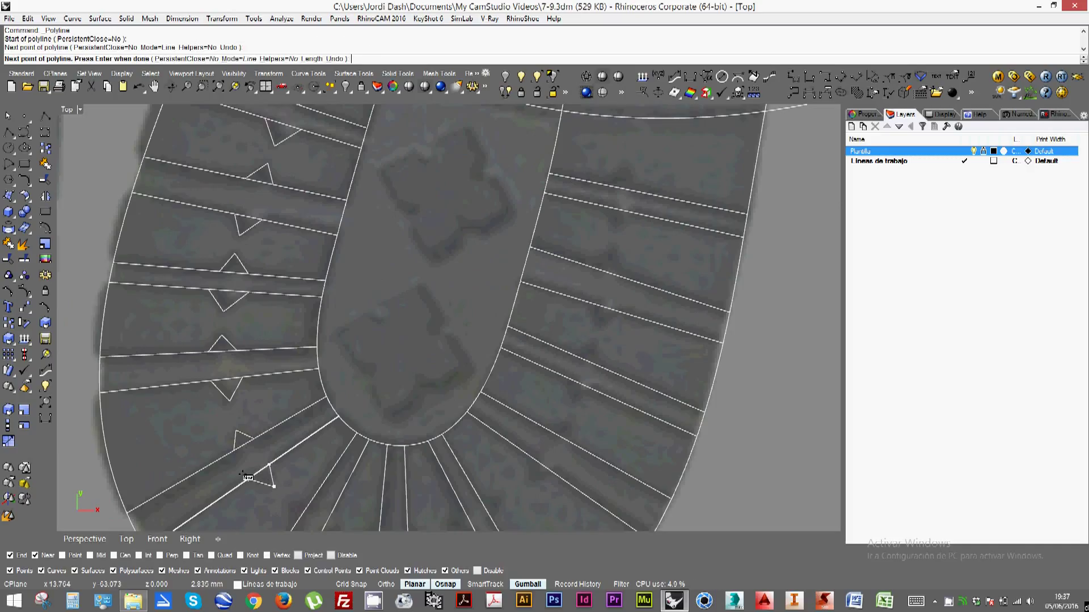
{"action": "left_click", "coordinate": [250, 479]}
{"action": "key", "text": "Return"}
Draw a triangular notch outward from each edge line of the steep sixth groove, just left of the heel's rear-centre groove
{"action": "key", "text": "Return"}
{"action": "key", "text": "Down"}
{"action": "key", "text": "Down"}
{"action": "key", "text": "Down"}
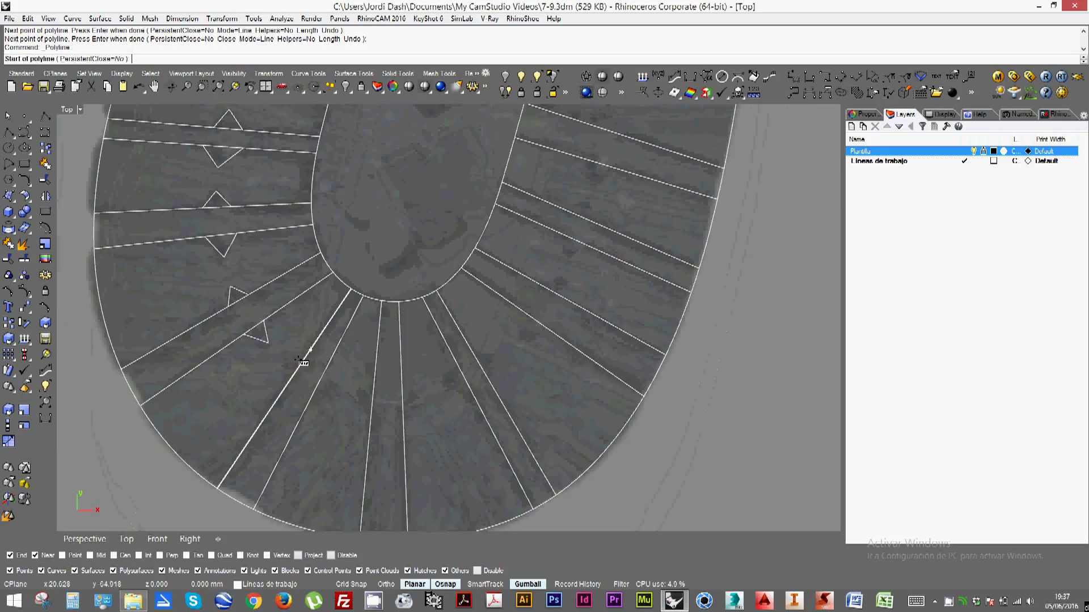
{"action": "left_click", "coordinate": [301, 363]}
{"action": "left_click", "coordinate": [282, 361]}
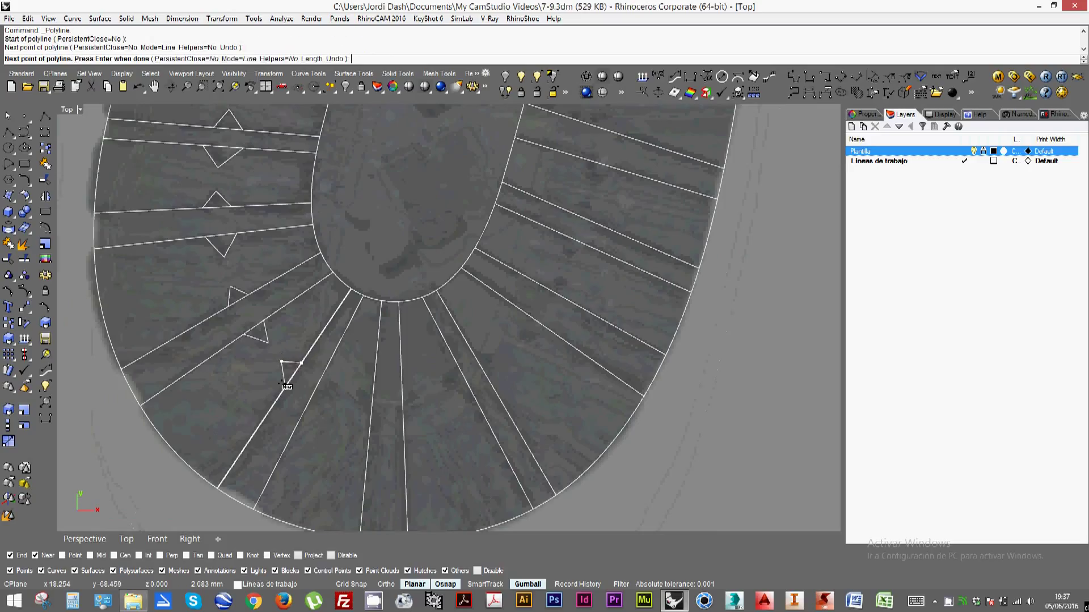
{"action": "left_click", "coordinate": [287, 382]}
{"action": "key", "text": "Return"}
{"action": "key", "text": "Return"}
{"action": "left_click", "coordinate": [313, 392]}
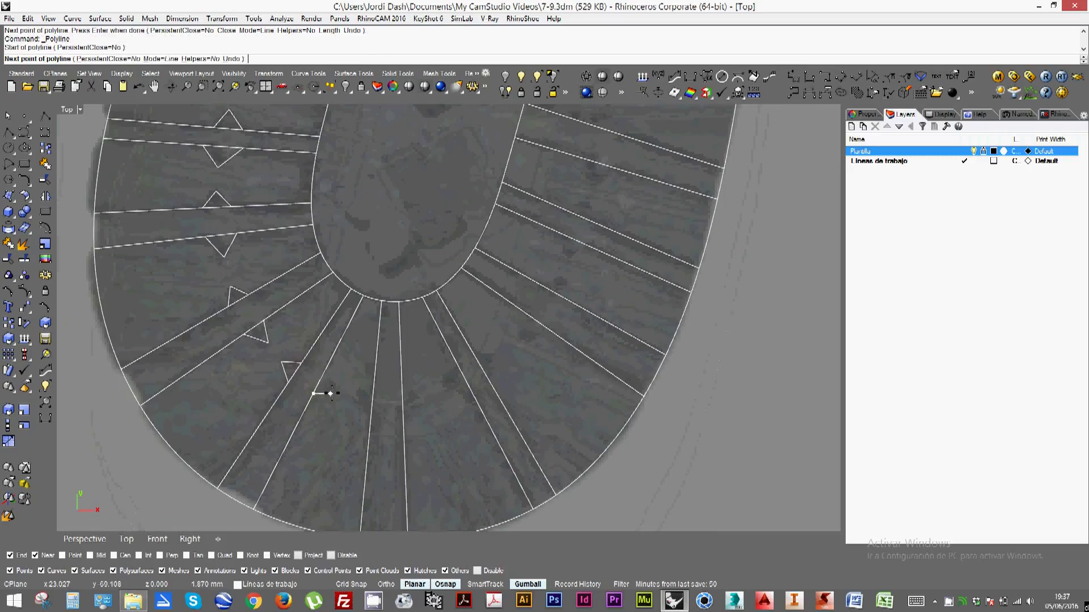
{"action": "left_click", "coordinate": [332, 391]}
{"action": "left_click", "coordinate": [325, 372]}
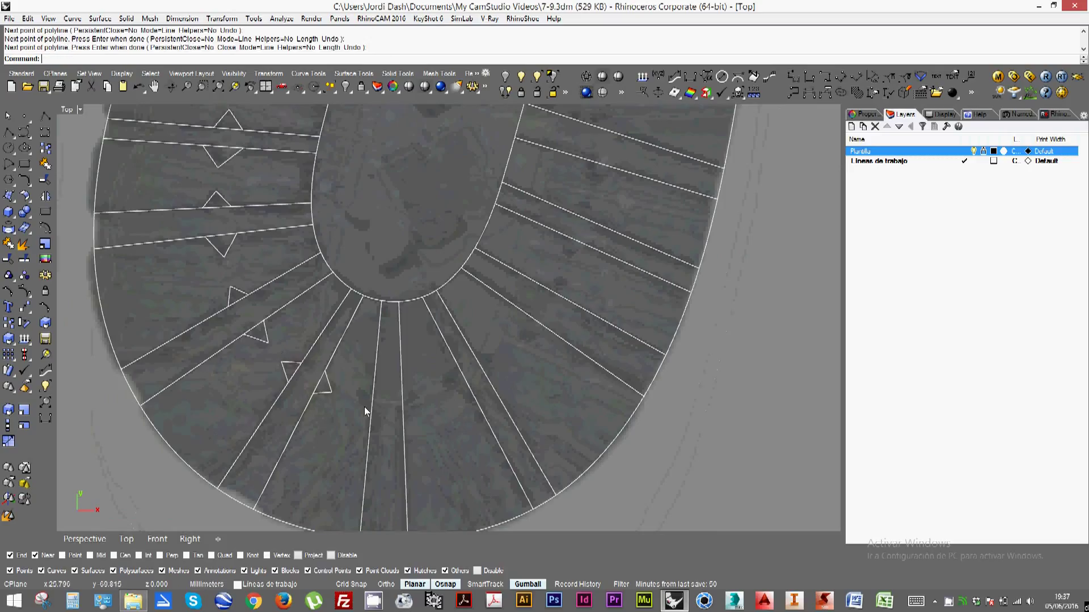
{"action": "key", "text": "Return"}
Draw a triangular notch with sides of about 2.5 mm outward from each edge line of the heel's rear-centre groove
{"action": "key", "text": "Return"}
{"action": "left_click", "coordinate": [372, 410]}
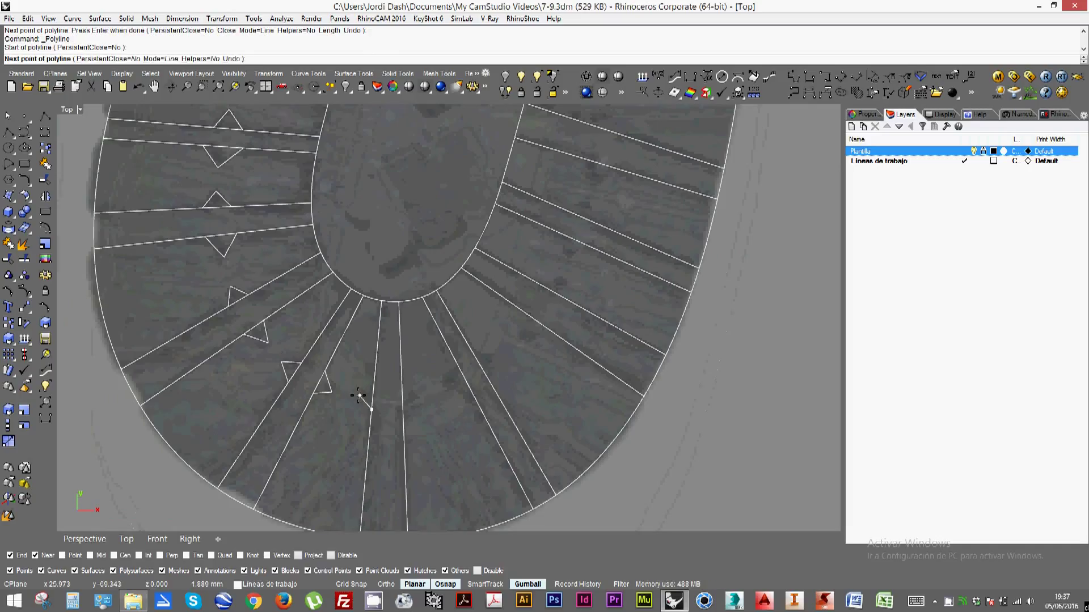
{"action": "left_click", "coordinate": [355, 395]}
{"action": "left_click", "coordinate": [372, 385]}
{"action": "key", "text": "Return"}
{"action": "key", "text": "Return"}
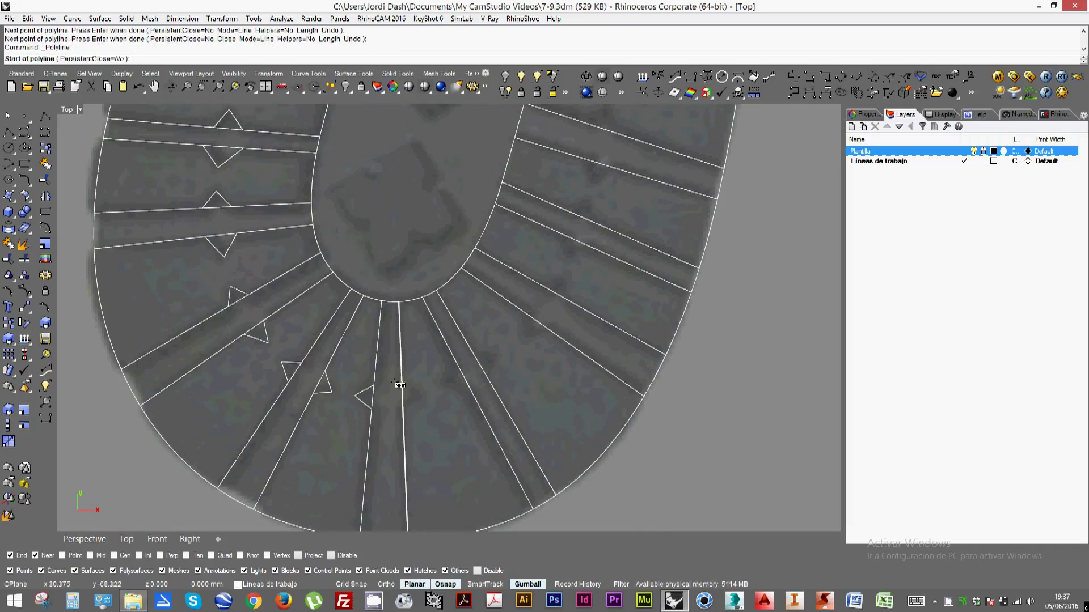
{"action": "left_click", "coordinate": [401, 387]}
{"action": "left_click", "coordinate": [421, 396]}
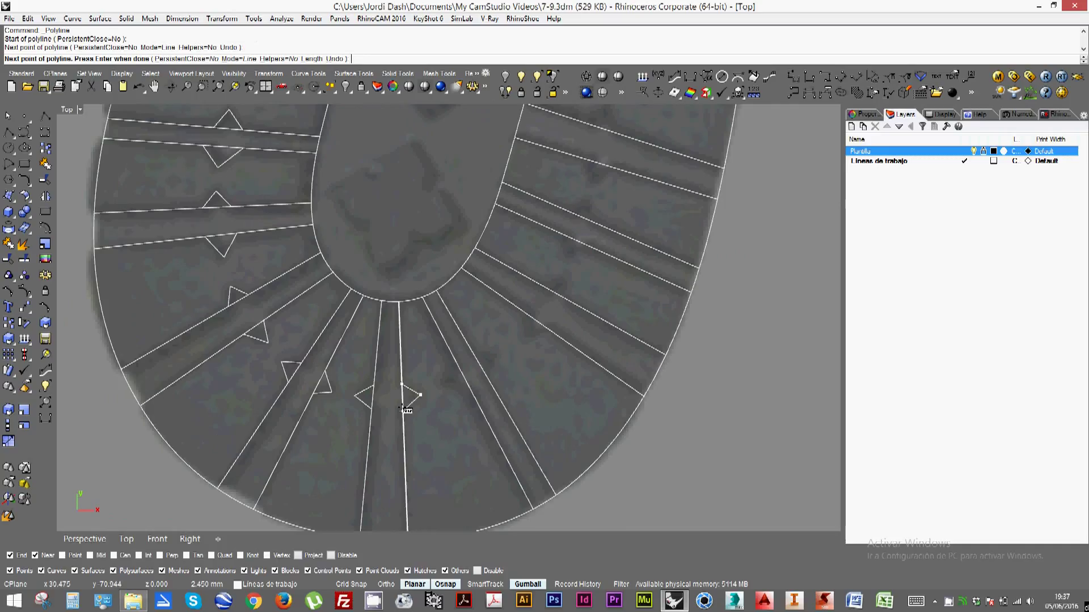
{"action": "left_click", "coordinate": [404, 408]}
{"action": "key", "text": "Return"}
Draw a triangular notch with sides of about 2 to 3 mm outward from each edge line of the groove just right of rear-centre
{"action": "key", "text": "Return"}
{"action": "left_click", "coordinate": [470, 389]}
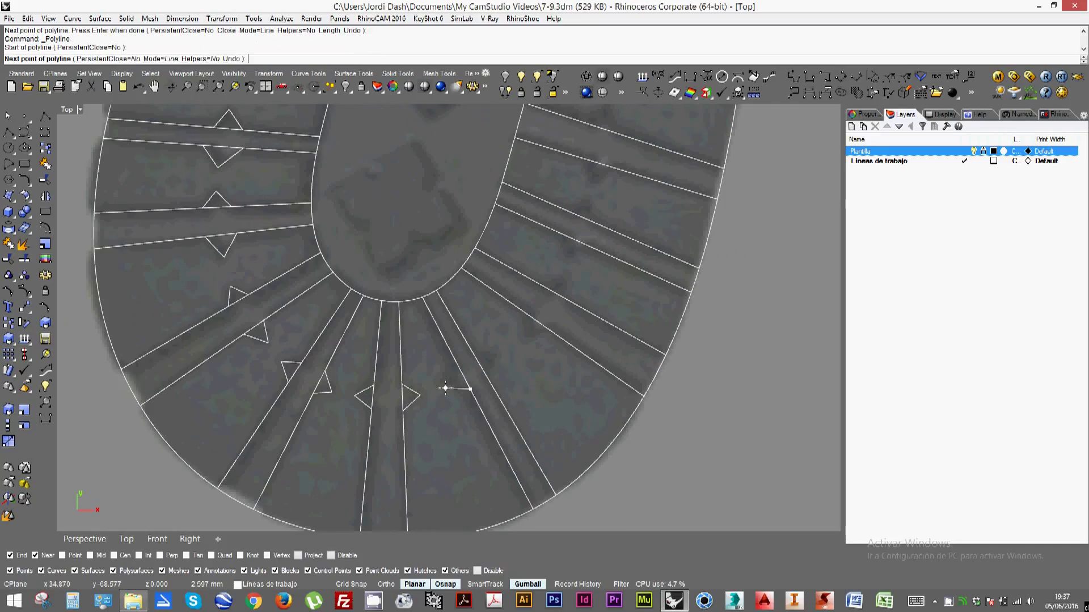
{"action": "left_click", "coordinate": [446, 388]}
{"action": "left_click", "coordinate": [457, 366]}
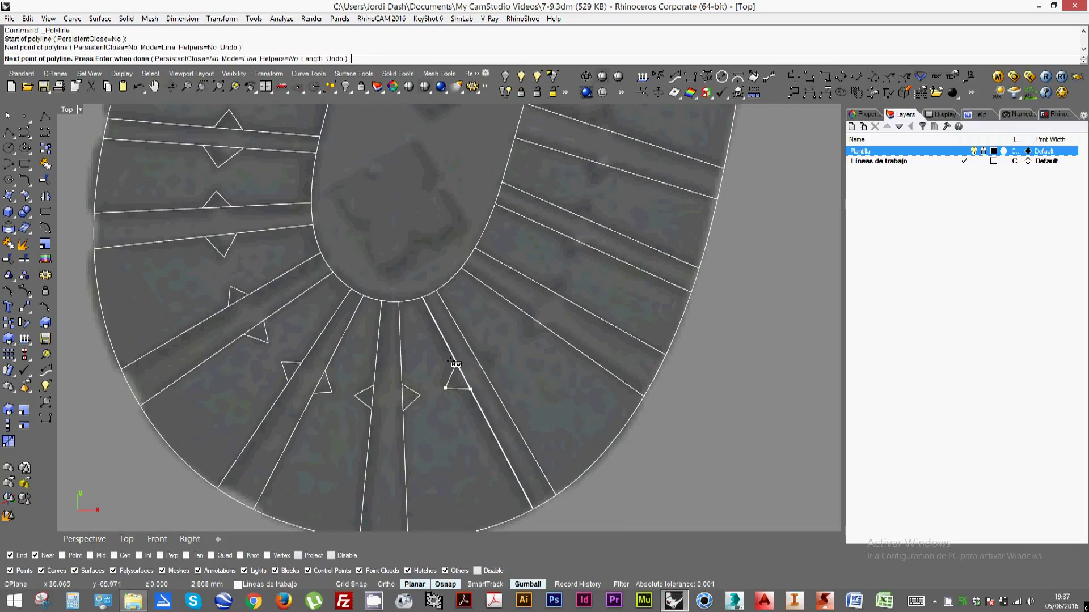
{"action": "key", "text": "Return"}
{"action": "key", "text": "Return"}
{"action": "left_click", "coordinate": [482, 353]}
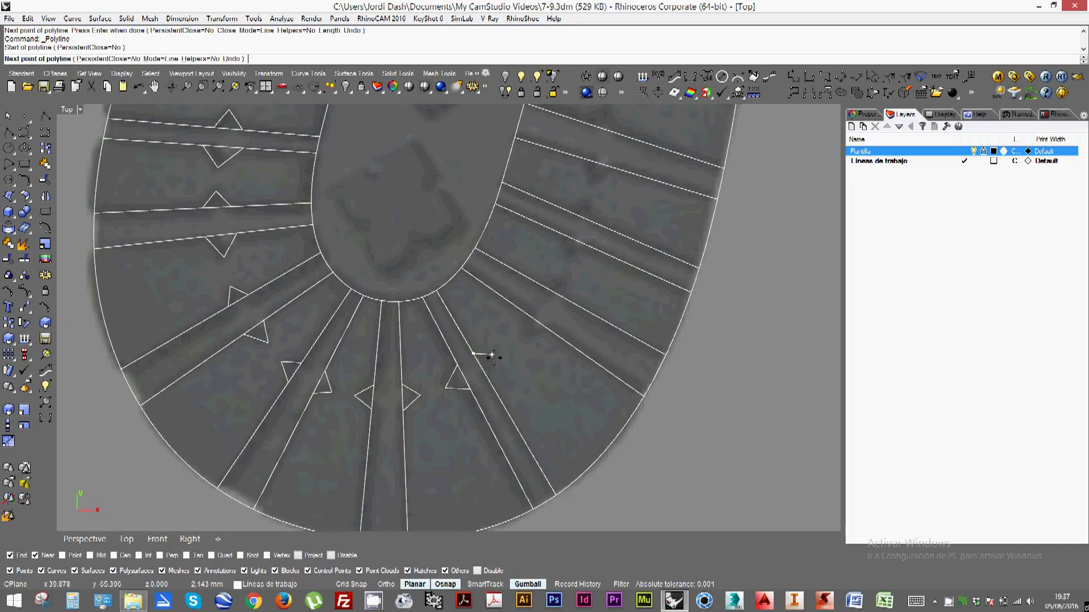
{"action": "left_click", "coordinate": [496, 356]}
{"action": "left_click", "coordinate": [487, 378]}
{"action": "key", "text": "Return"}
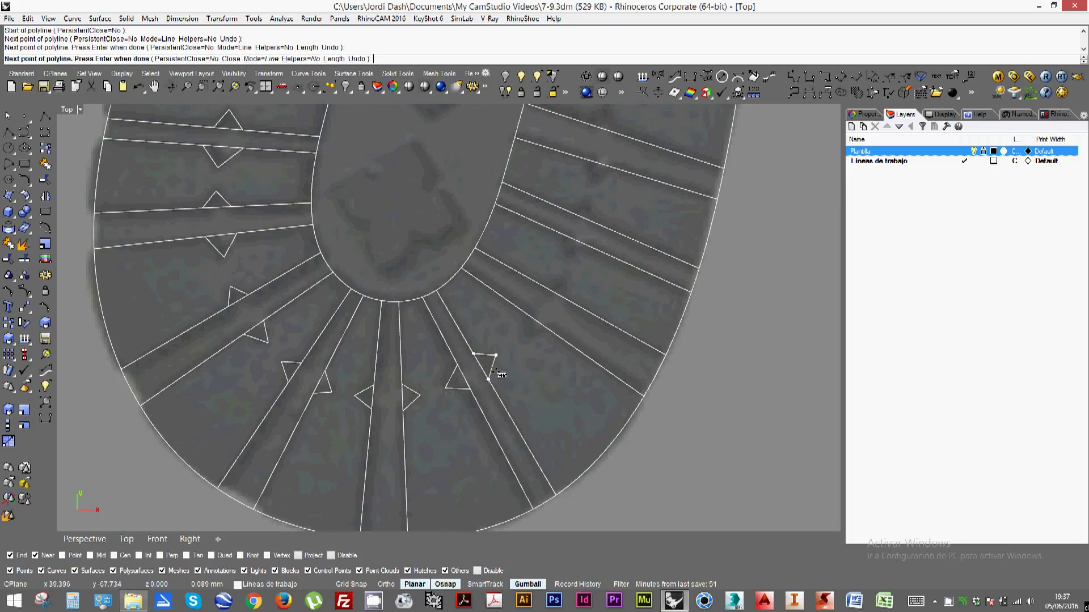
Draw a triangular notch outward from each edge line of the diagonal second groove right of the heel's rear-centre groove
{"action": "key", "text": "Return"}
{"action": "left_click", "coordinate": [546, 331]}
{"action": "left_click", "coordinate": [530, 337]}
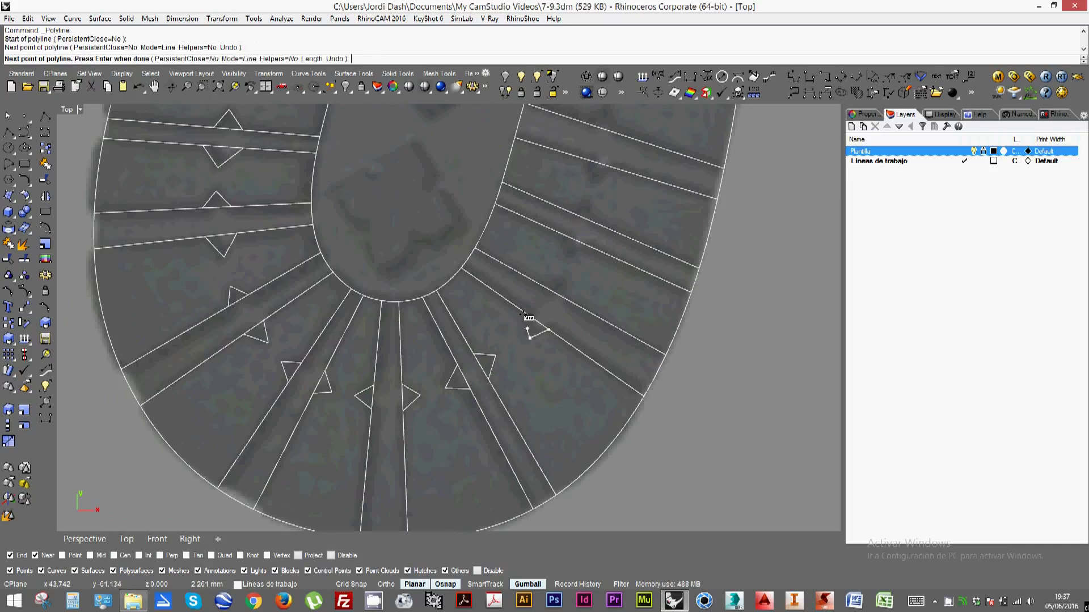
{"action": "left_click", "coordinate": [530, 318]}
{"action": "key", "text": "Return"}
{"action": "key", "text": "Return"}
{"action": "left_click", "coordinate": [545, 288]}
{"action": "left_click", "coordinate": [569, 301]}
{"action": "left_click", "coordinate": [565, 276]}
{"action": "key", "text": "Return"}
Draw a triangular notch above and below the edge lines of the third groove right of the heel's rear-centre groove
{"action": "key", "text": "Return"}
{"action": "left_click", "coordinate": [566, 235]}
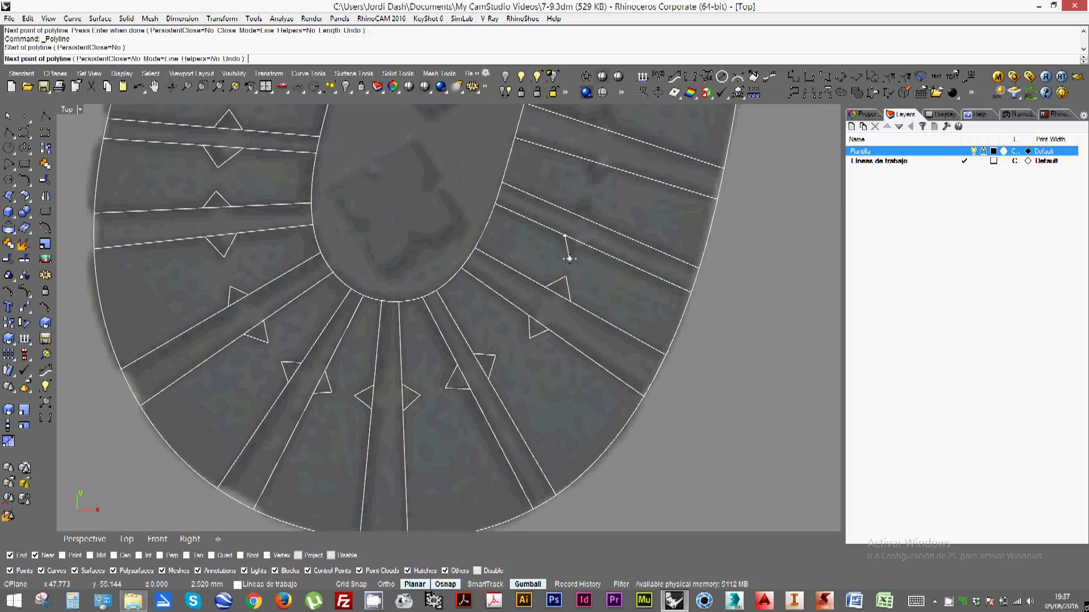
{"action": "left_click", "coordinate": [570, 258]}
{"action": "left_click", "coordinate": [588, 247]}
{"action": "key", "text": "Return"}
{"action": "key", "text": "Return"}
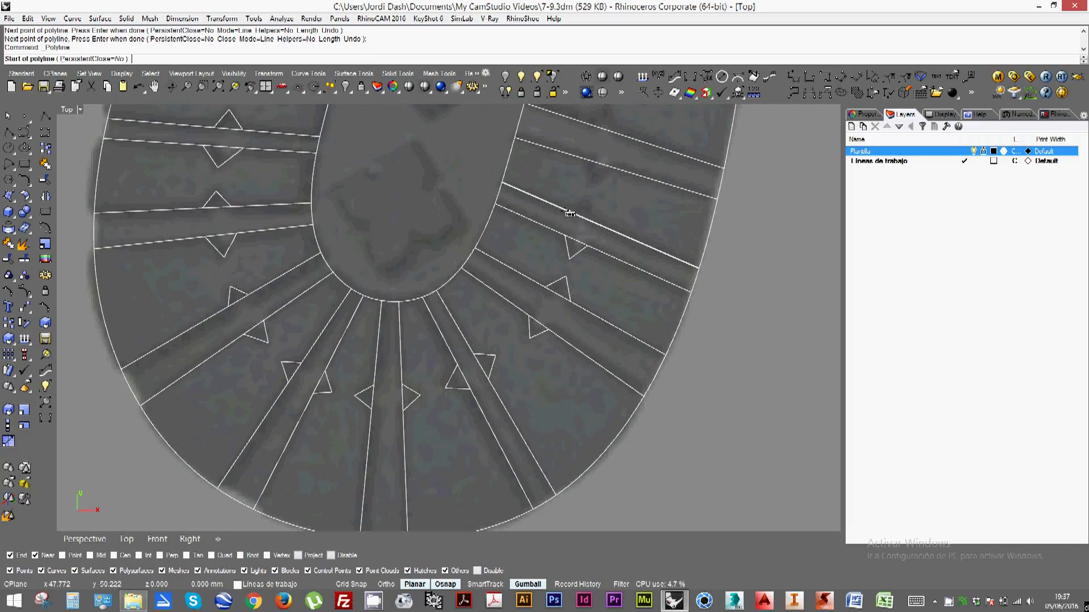
{"action": "left_click", "coordinate": [569, 211]}
{"action": "left_click", "coordinate": [590, 201]}
{"action": "left_click", "coordinate": [596, 223]}
{"action": "key", "text": "Return"}
Draw a triangular notch with sides of about 2.7 to 2.8 mm below and above the second-highest right heel groove
{"action": "key", "text": "Return"}
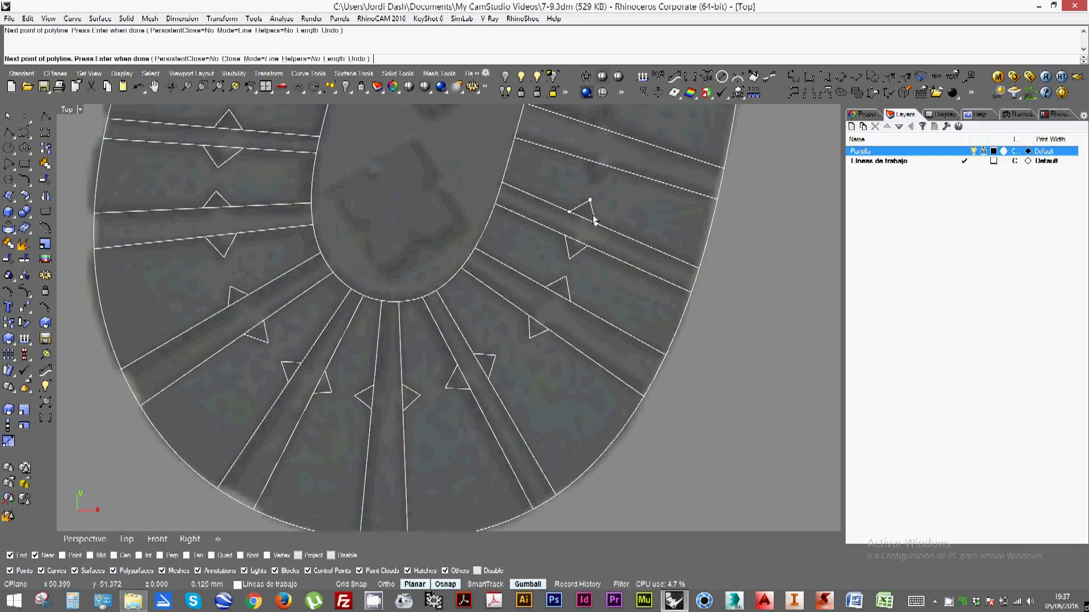
{"action": "left_click", "coordinate": [580, 157]}
{"action": "left_click", "coordinate": [601, 147]}
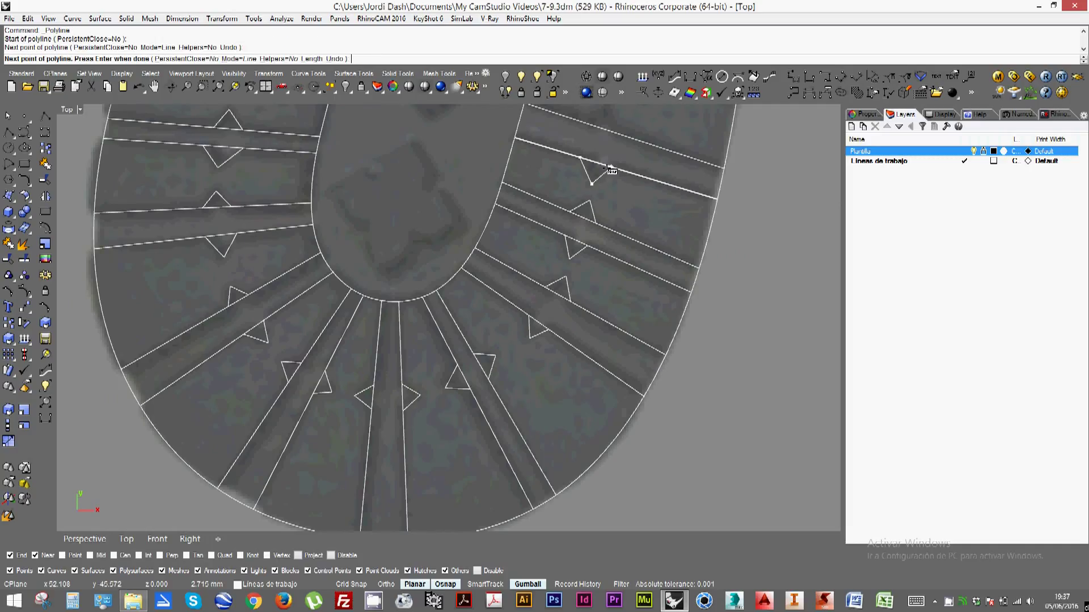
{"action": "left_click", "coordinate": [605, 170]}
{"action": "key", "text": "Return"}
{"action": "right_click_drag", "start_coordinate": [605, 171], "coordinate": [525, 229]}
{"action": "key", "text": "Return"}
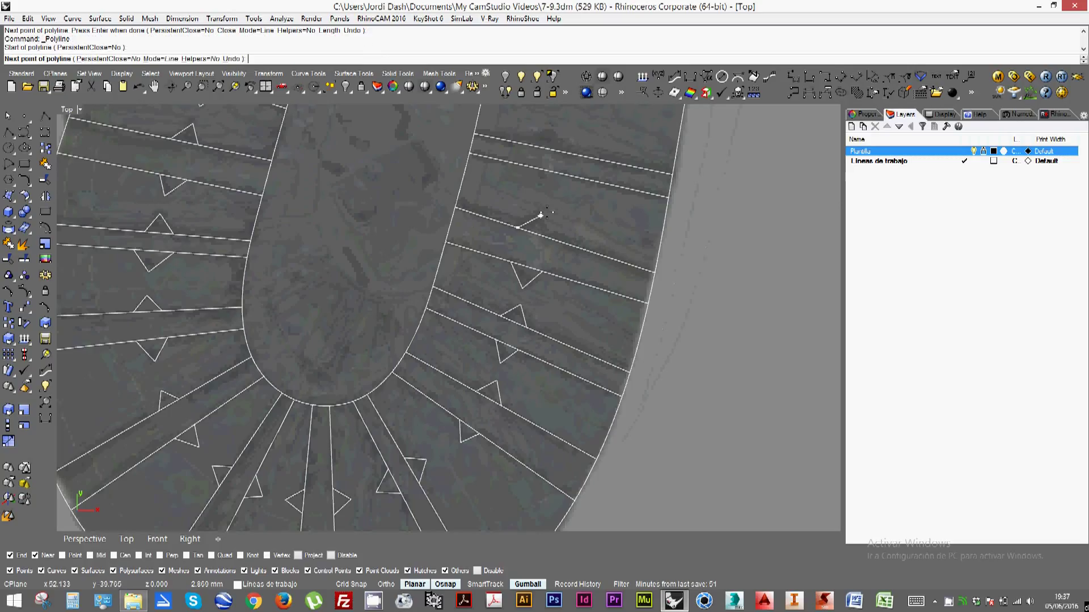
{"action": "left_click", "coordinate": [518, 227]}
{"action": "left_click", "coordinate": [536, 214]}
{"action": "left_click", "coordinate": [547, 236]}
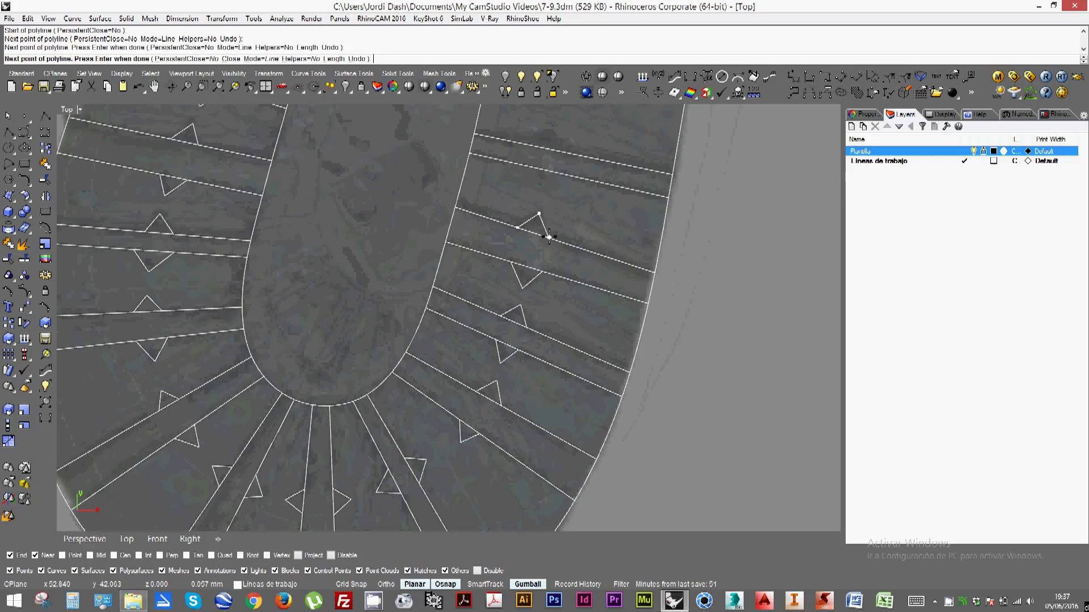
{"action": "key", "text": "Return"}
Draw a triangular notch with sides of about 2.3 to 2.7 mm below and above the uppermost right heel groove
{"action": "key", "text": "Return"}
{"action": "left_click", "coordinate": [534, 168]}
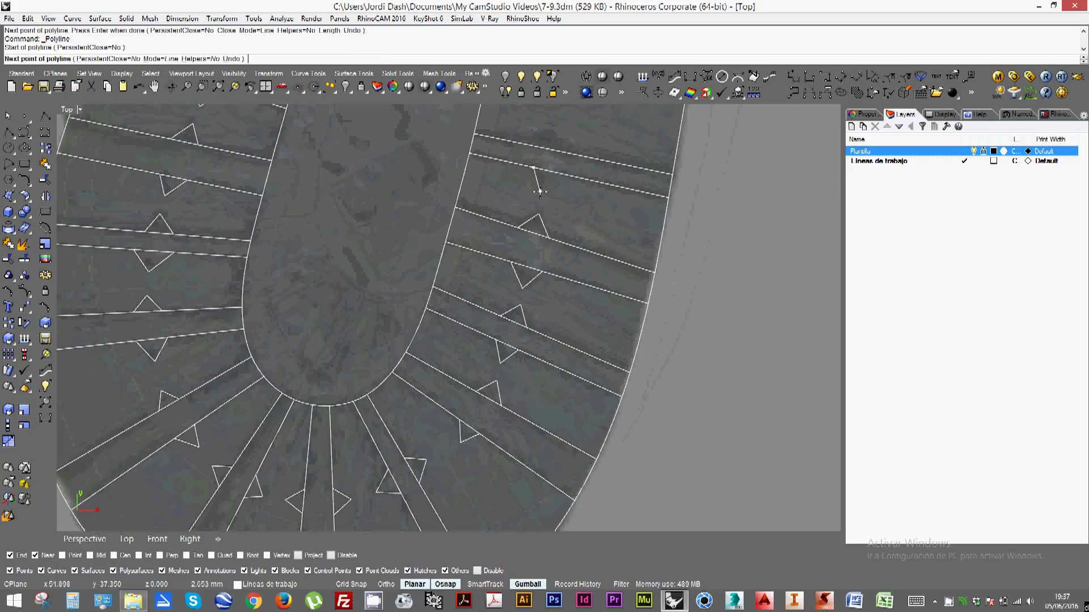
{"action": "left_click", "coordinate": [541, 191]}
{"action": "left_click", "coordinate": [554, 172]}
{"action": "key", "text": "Return"}
{"action": "right_click_drag", "start_coordinate": [555, 172], "coordinate": [541, 312]}
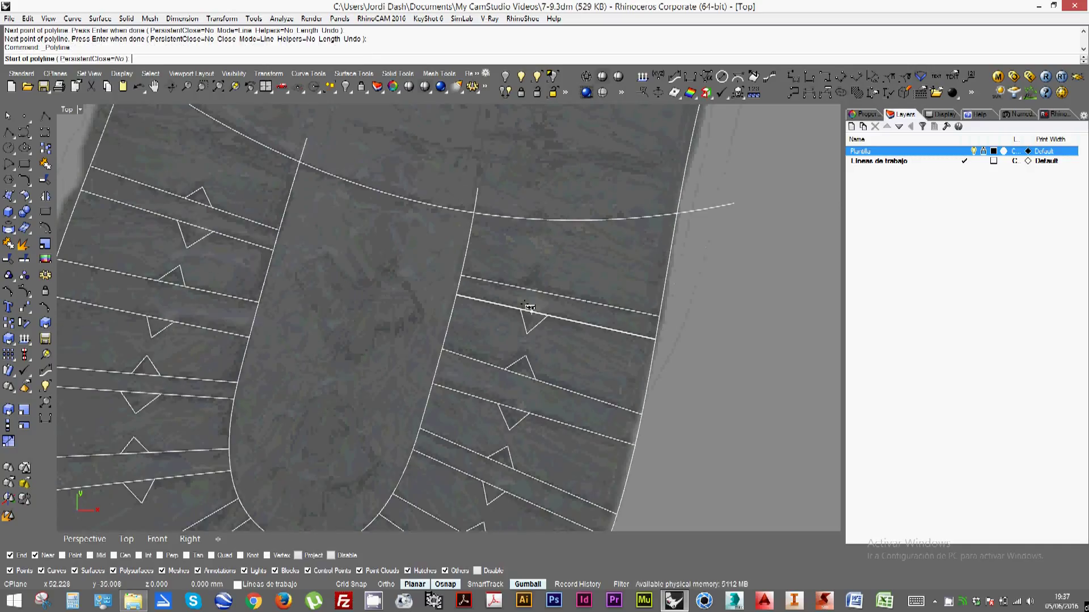
{"action": "key", "text": "Return"}
{"action": "left_click", "coordinate": [522, 288]}
{"action": "left_click", "coordinate": [537, 273]}
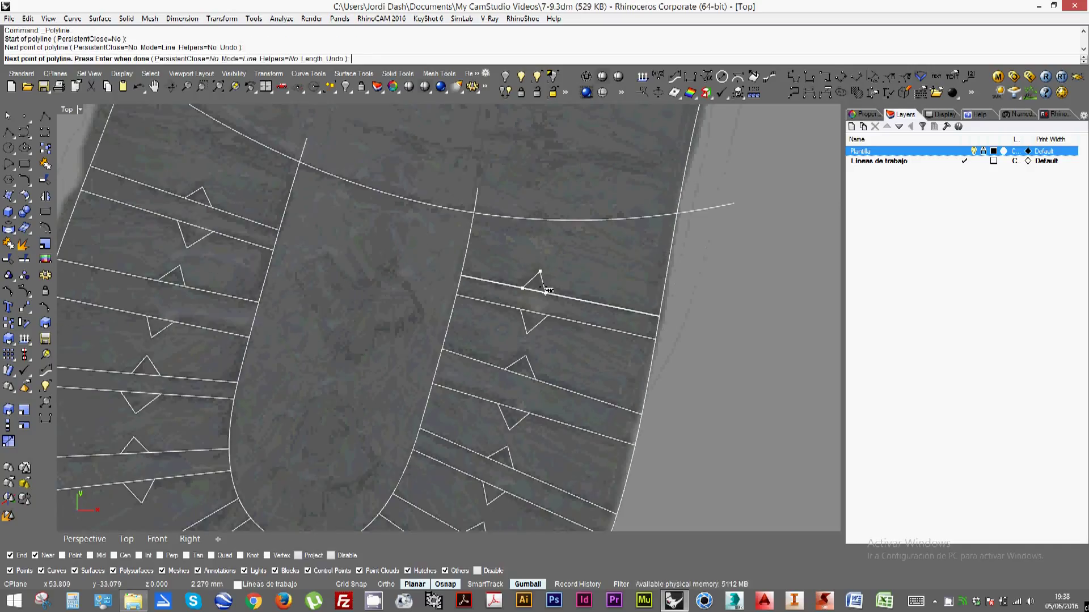
{"action": "left_click", "coordinate": [547, 290]}
{"action": "key", "text": "Return"}
Using all heel curves and the sole outline as cutters, trim the upper heel curve between the U-shaped curve's arms and beyond the outline
{"action": "scroll", "coordinate": [593, 243], "scroll_direction": "down", "scroll_amount": 2}
{"action": "scroll", "coordinate": [571, 268], "scroll_direction": "down", "scroll_amount": 3}
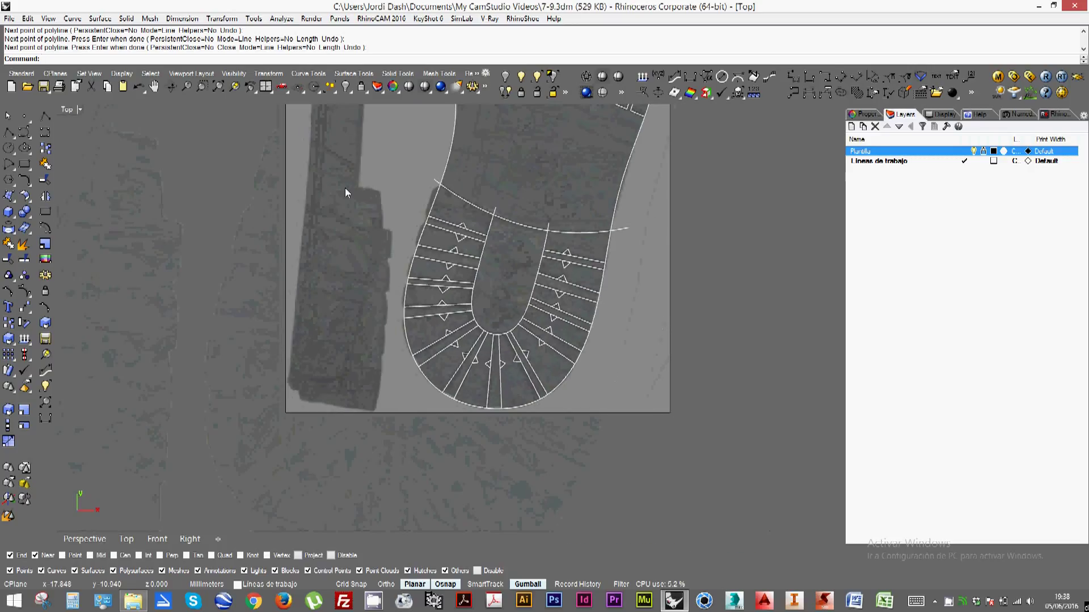
{"action": "left_click_drag", "start_coordinate": [313, 146], "coordinate": [740, 467]}
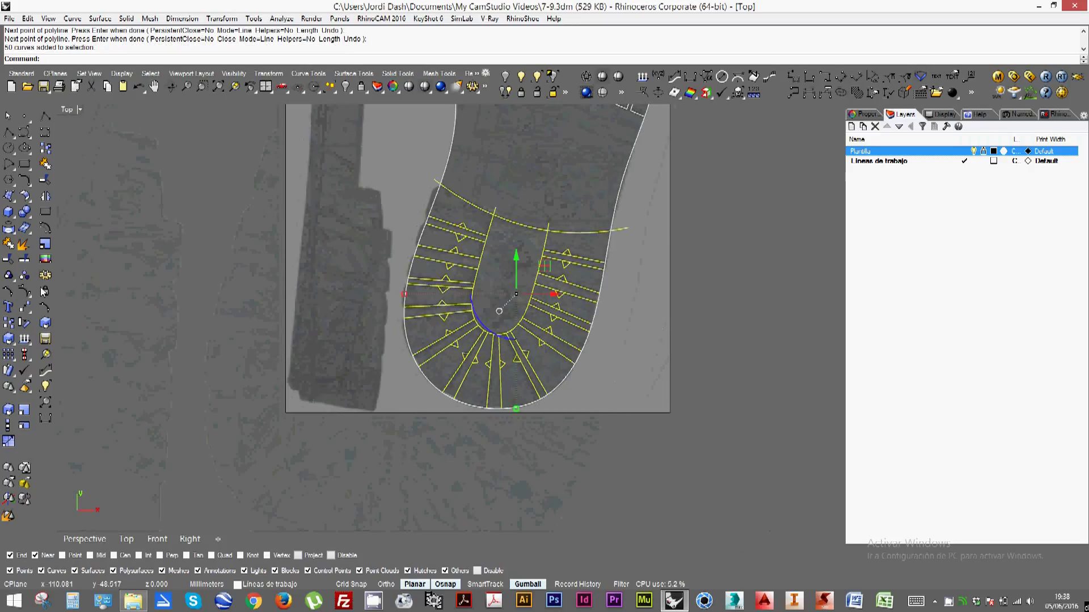
{"action": "left_click", "coordinate": [8, 259]}
{"action": "key", "text": "Escape"}
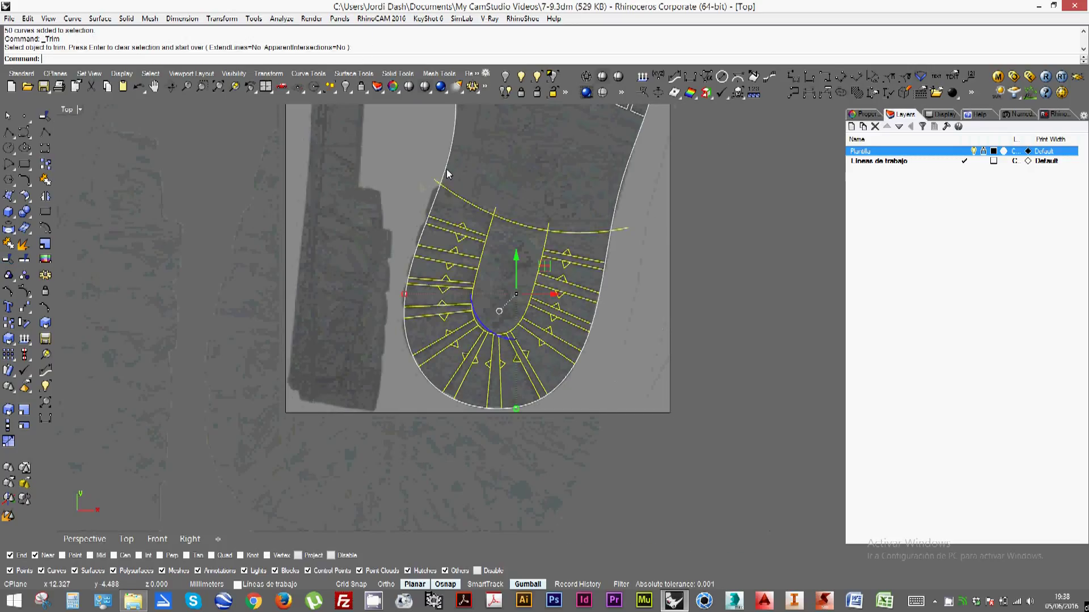
{"action": "left_click", "coordinate": [441, 175], "text": "shift"}
{"action": "key", "text": "Return"}
{"action": "left_click", "coordinate": [504, 218]}
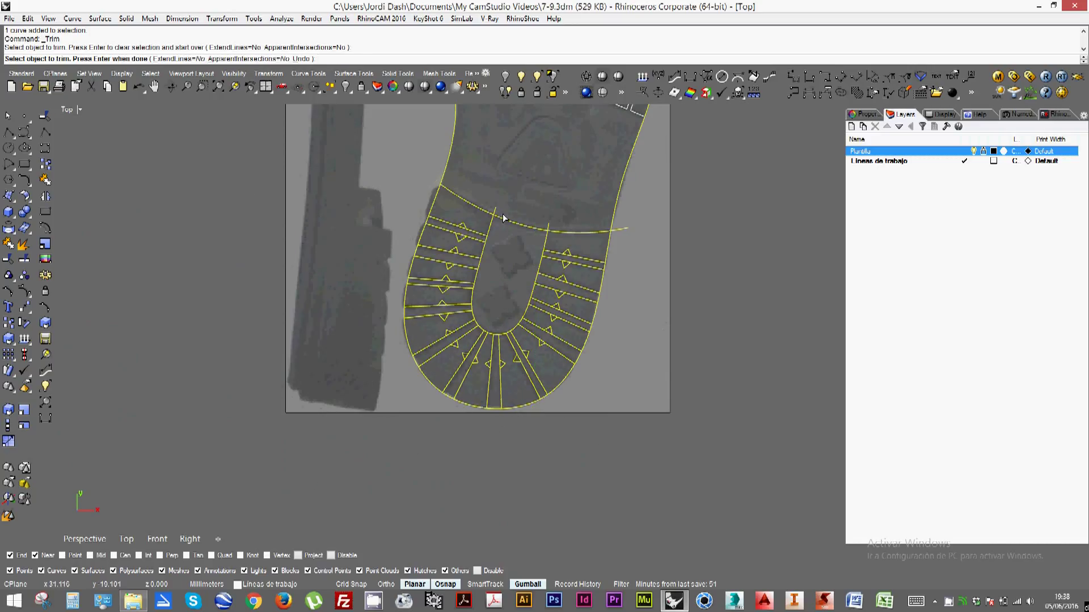
{"action": "left_click", "coordinate": [540, 226]}
{"action": "left_click", "coordinate": [620, 229]}
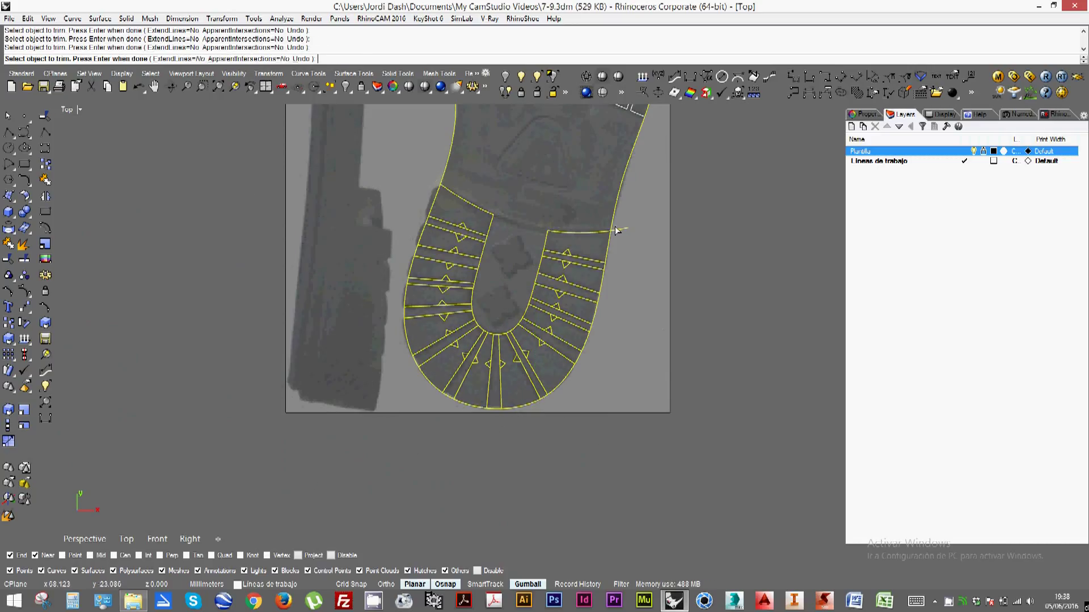
Trim both edge lines of the uppermost right heel groove across the bases of their triangular notches
{"action": "scroll", "coordinate": [620, 229], "scroll_direction": "up", "scroll_amount": 4}
{"action": "left_click", "coordinate": [623, 236]}
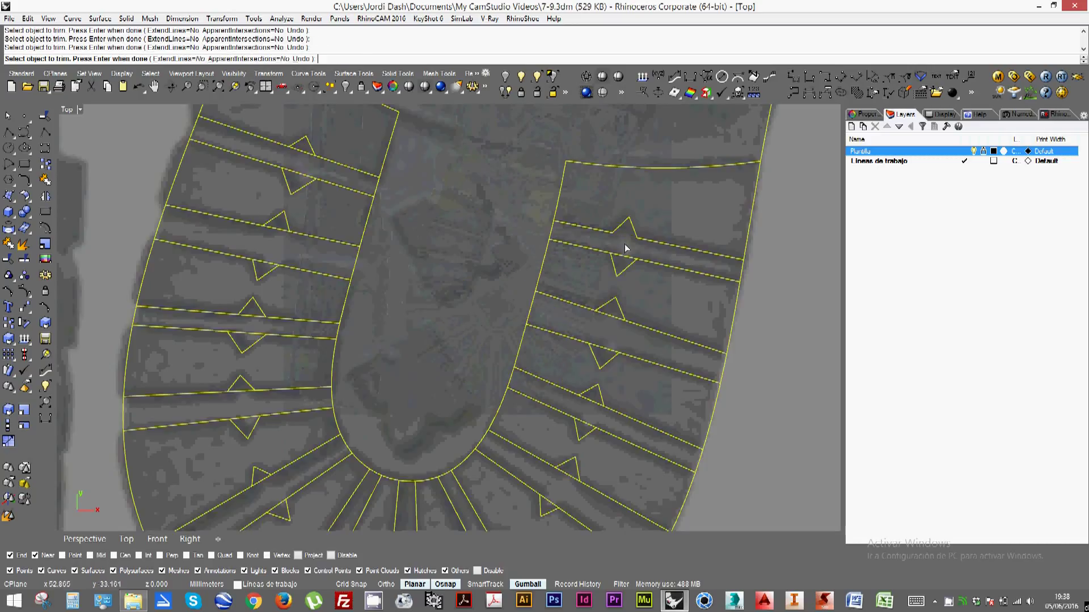
{"action": "left_click", "coordinate": [622, 258]}
Trim the heel's inner U-shaped curve across the mouth of every radial groove, from the upper right around to the upper left
{"action": "left_click", "coordinate": [552, 230]}
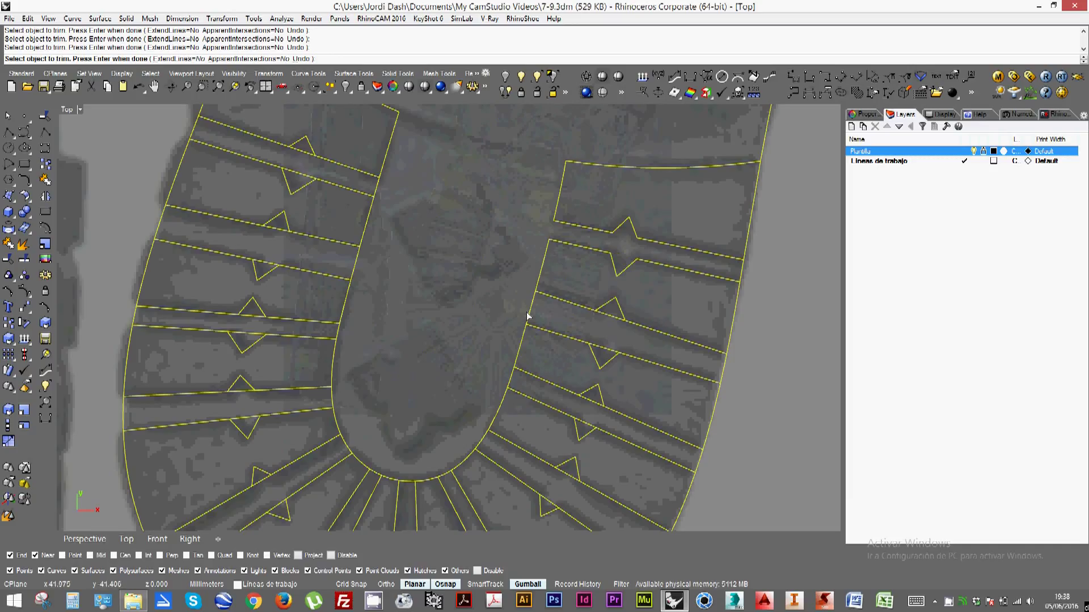
{"action": "left_click", "coordinate": [512, 385]}
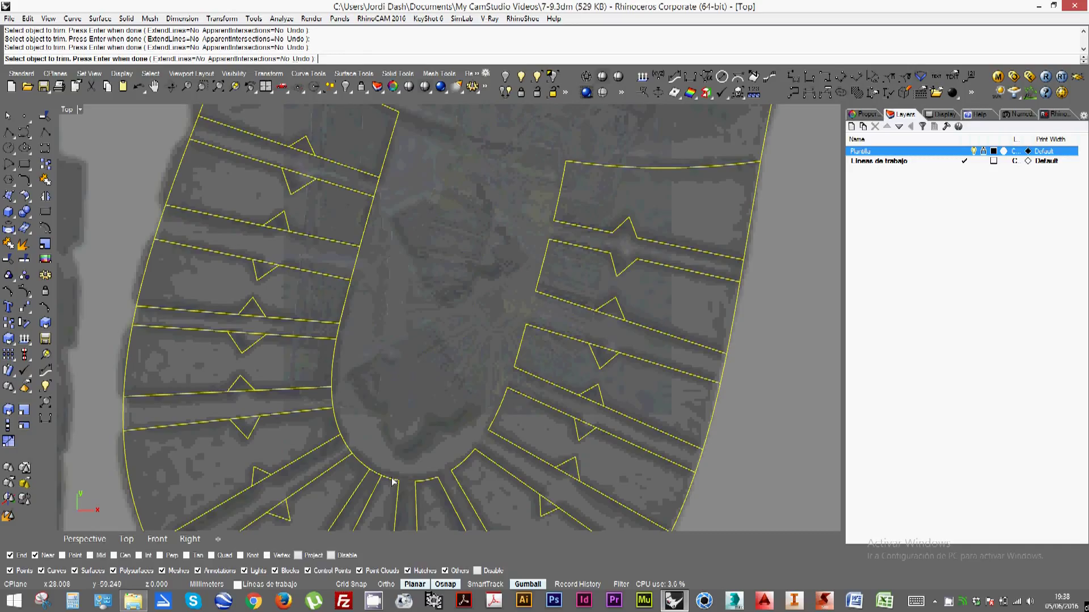
{"action": "left_click", "coordinate": [346, 445]}
{"action": "left_click", "coordinate": [333, 398]}
{"action": "left_click", "coordinate": [338, 332]}
{"action": "left_click", "coordinate": [355, 262]}
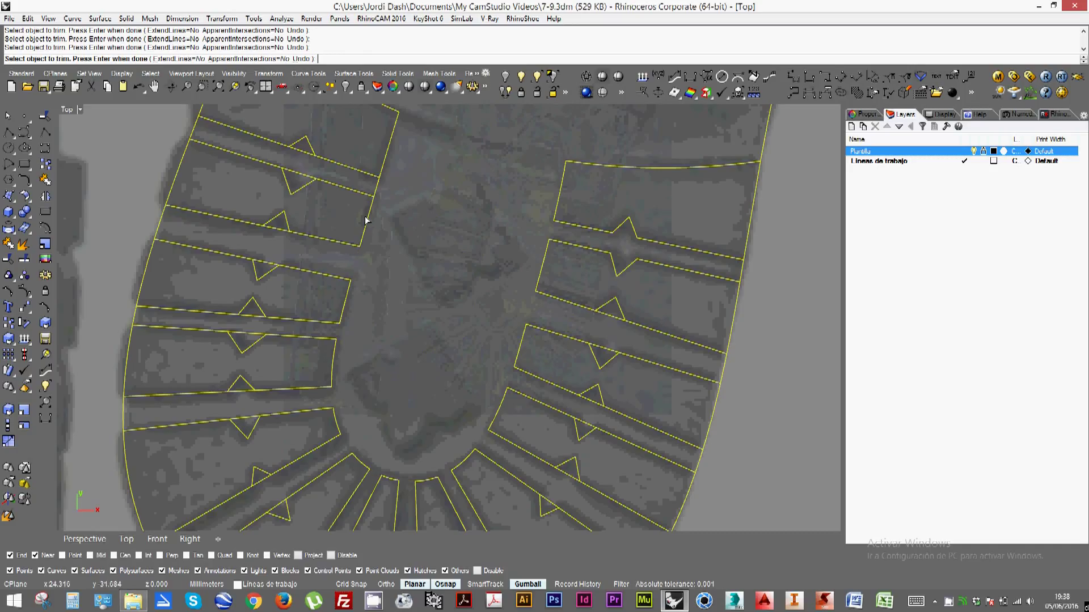
{"action": "left_click", "coordinate": [377, 187]}
Trim the edge lines of the upper four left heel grooves across the bases of their triangular notches
{"action": "left_click", "coordinate": [301, 152]}
{"action": "left_click", "coordinate": [302, 173]}
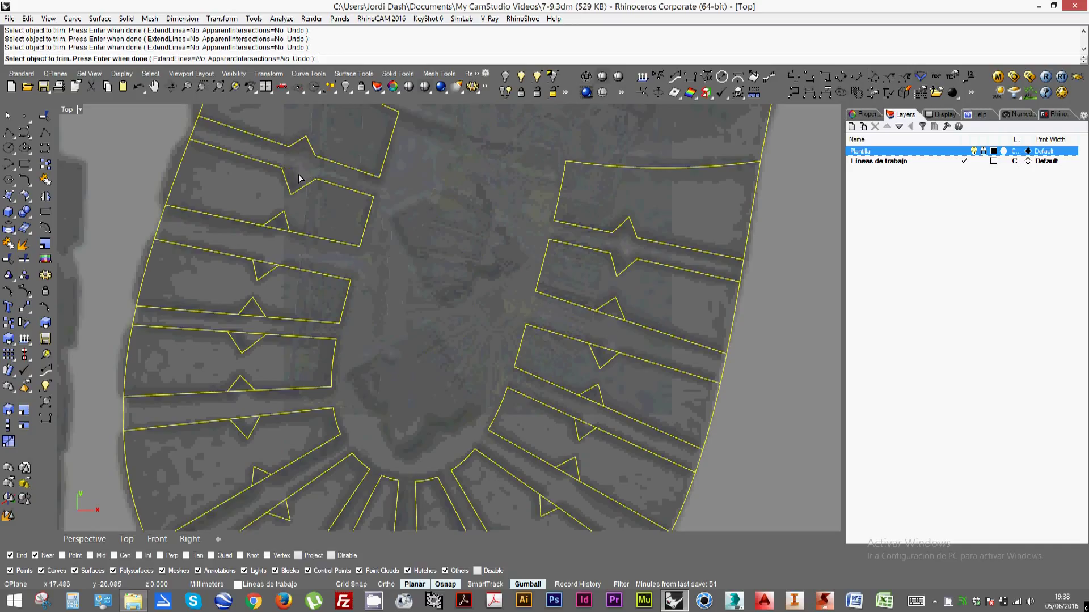
{"action": "left_click", "coordinate": [277, 228]}
{"action": "left_click", "coordinate": [266, 264]}
{"action": "left_click", "coordinate": [258, 316]}
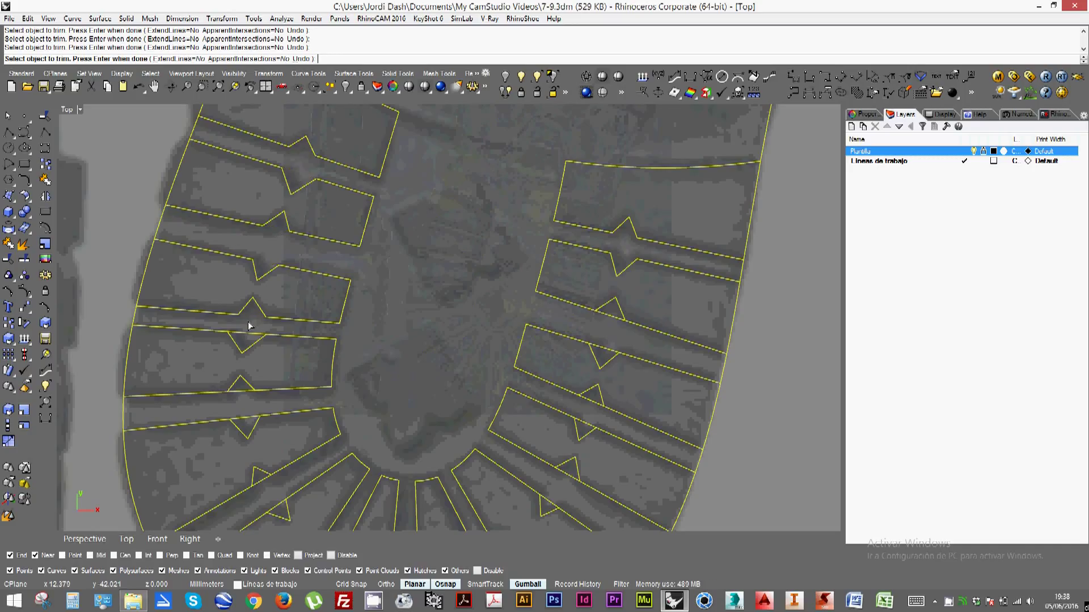
{"action": "left_click", "coordinate": [245, 333]}
{"action": "left_click", "coordinate": [239, 392]}
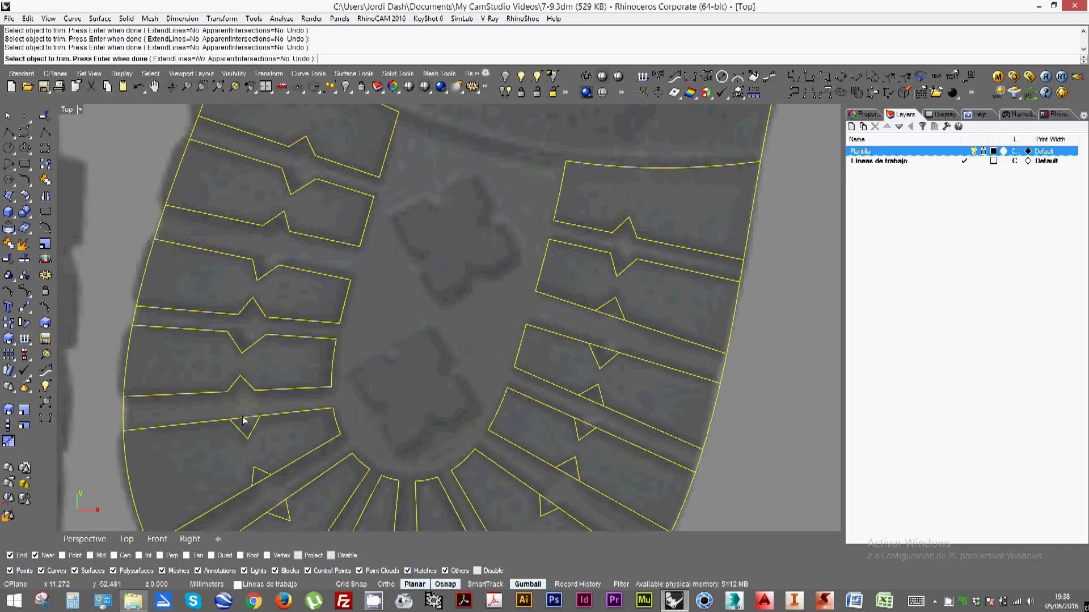
{"action": "left_click", "coordinate": [245, 420]}
Undo the stray trim and trim both edge lines of the diagonal fifth left groove across their notch bases
{"action": "key", "text": "ctrl+z"}
{"action": "left_click", "coordinate": [267, 491]}
{"action": "key", "text": "Escape"}
{"action": "right_click_drag", "start_coordinate": [267, 491], "coordinate": [263, 369]}
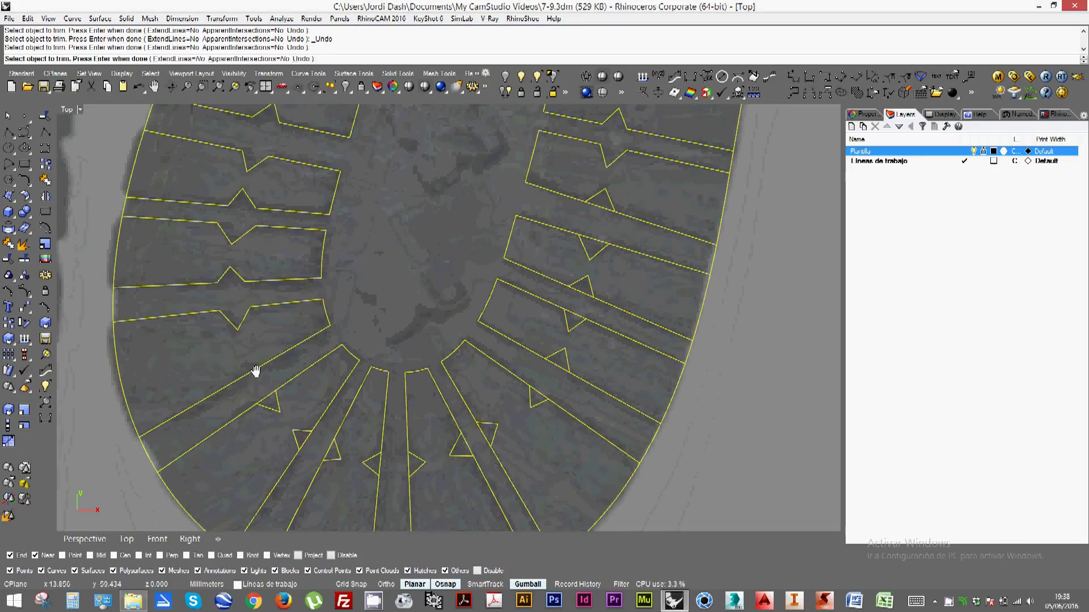
{"action": "left_click", "coordinate": [261, 369]}
{"action": "left_click", "coordinate": [270, 401]}
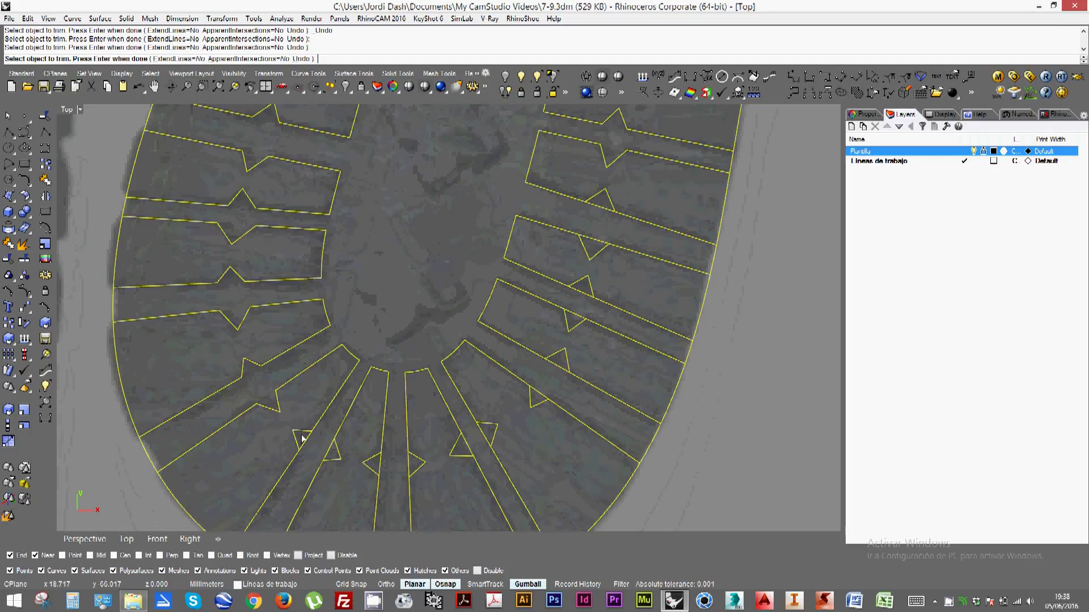
Trim the edge lines across the notch bases of the rear-centre groove and the steep grooves on either side of it
{"action": "left_click", "coordinate": [304, 443]}
{"action": "left_click", "coordinate": [332, 454]}
{"action": "left_click", "coordinate": [382, 469]}
{"action": "left_click", "coordinate": [408, 469]}
{"action": "left_click", "coordinate": [474, 439]}
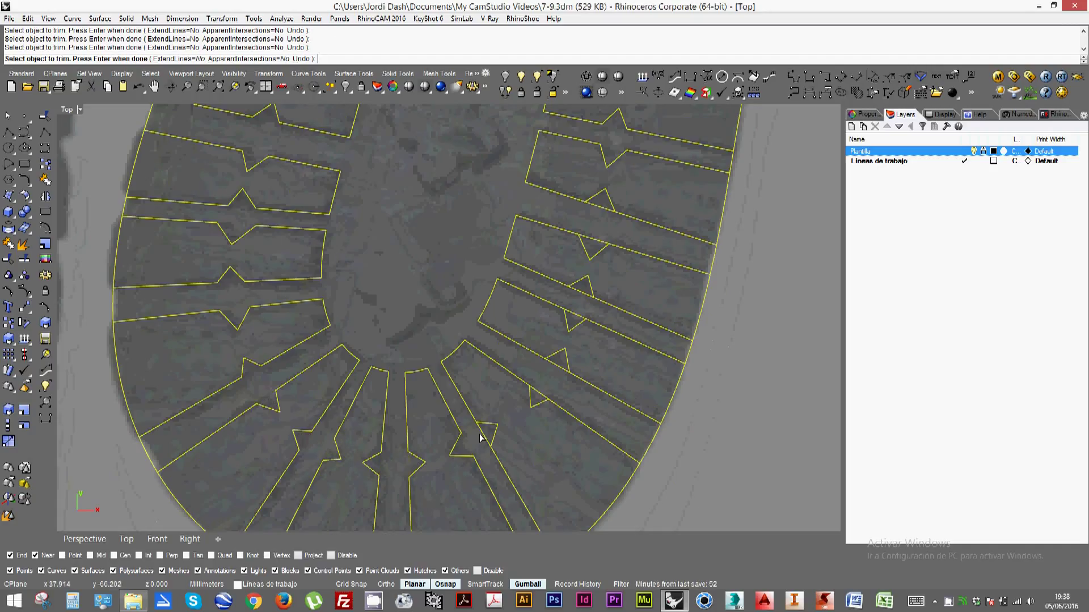
{"action": "left_click", "coordinate": [485, 438]}
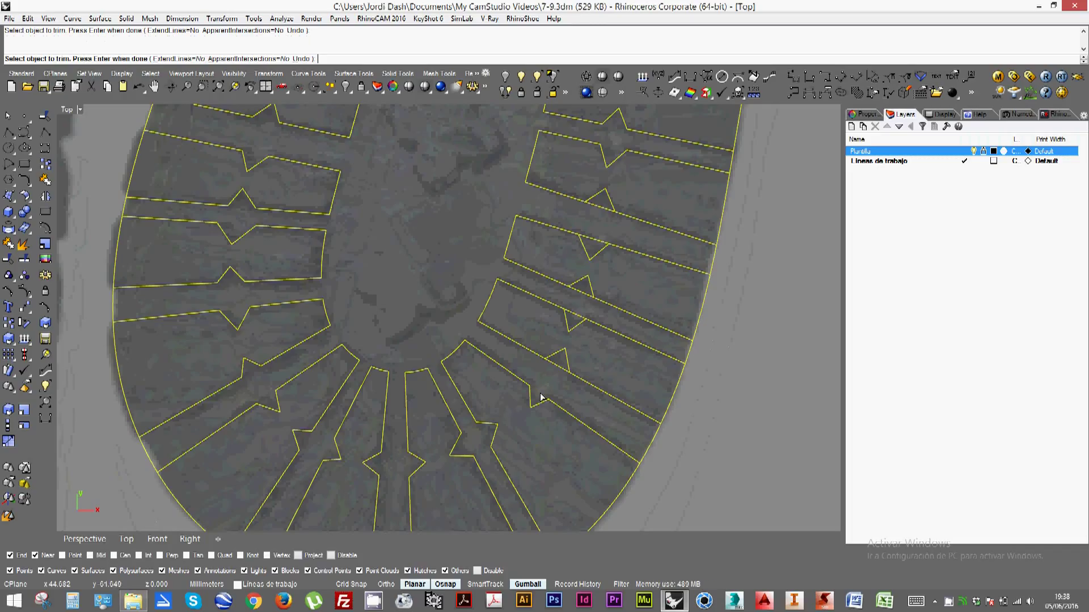
Trim the edge lines of the remaining right heel grooves across their notch bases and finish trimming
{"action": "left_click", "coordinate": [563, 364]}
{"action": "left_click", "coordinate": [573, 319]}
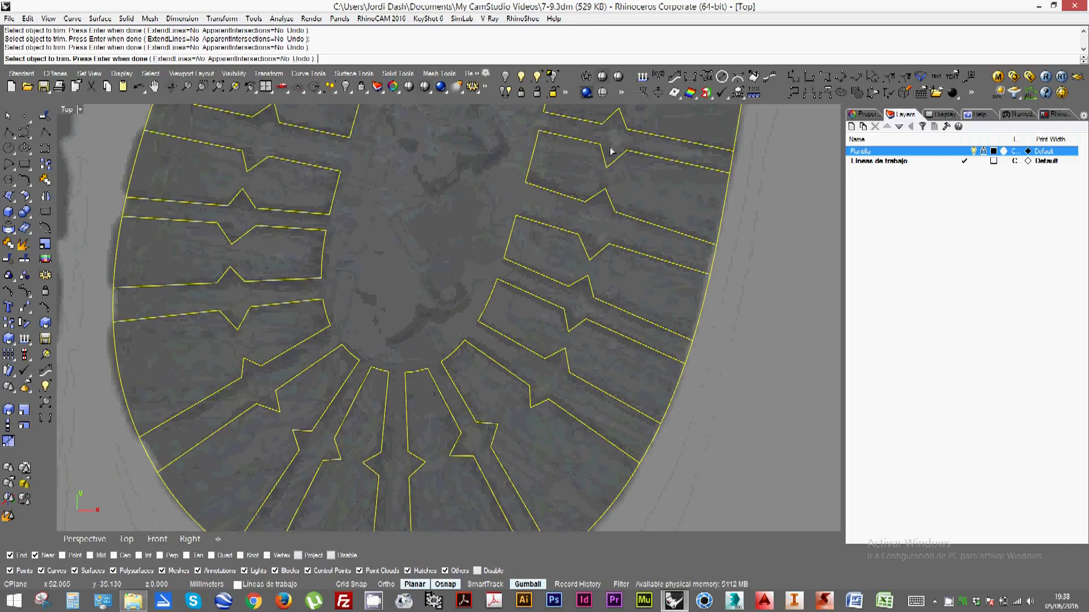
{"action": "scroll", "coordinate": [608, 151], "scroll_direction": "down", "scroll_amount": 3}
{"action": "scroll", "coordinate": [608, 306], "scroll_direction": "down", "scroll_amount": 1}
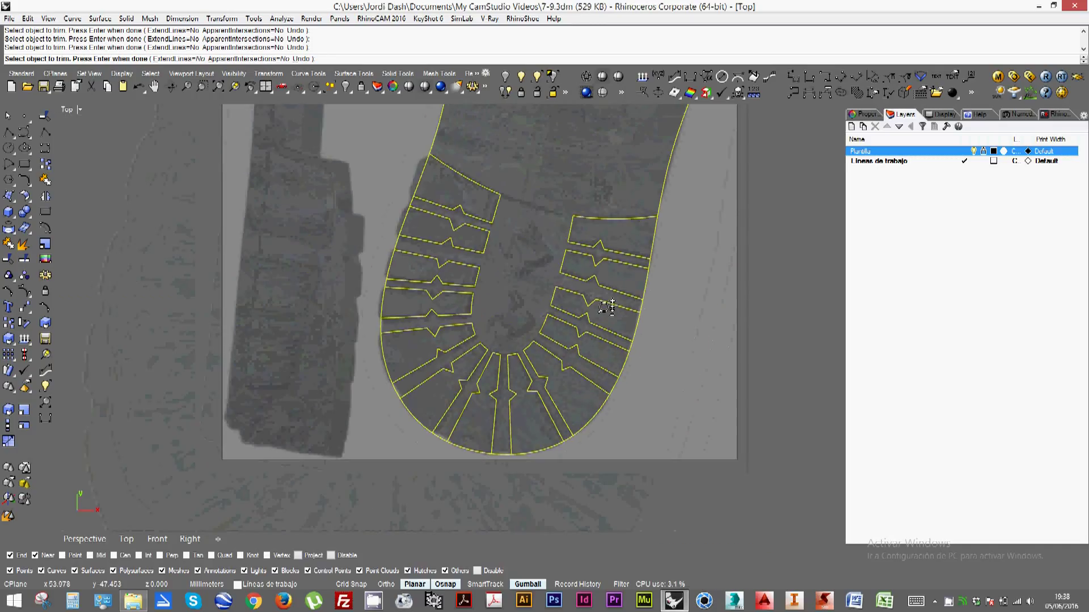
{"action": "key", "text": "Return"}
Place the forefoot's lowest cross-shaped curve over the upper cross-shaped stud in the centre of the heel
{"action": "right_click_drag", "start_coordinate": [601, 205], "coordinate": [414, 448]}
{"action": "left_click", "coordinate": [419, 196]}
{"action": "right_click_drag", "start_coordinate": [418, 218], "coordinate": [413, 243]}
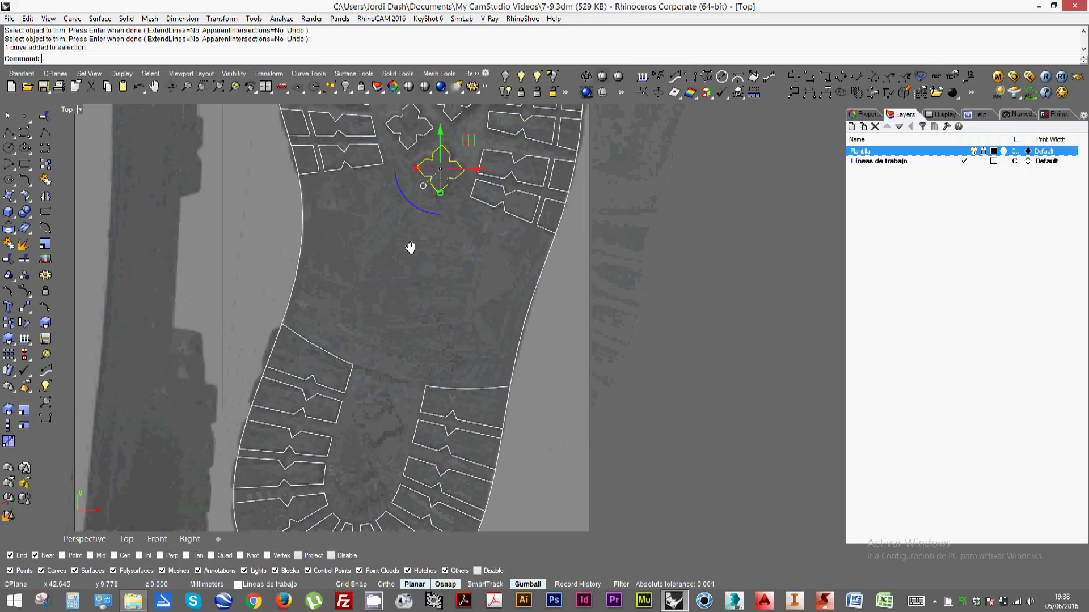
{"action": "left_click_drag", "start_coordinate": [469, 141], "coordinate": [408, 395]}
{"action": "scroll", "coordinate": [374, 447], "scroll_direction": "up", "scroll_amount": 4}
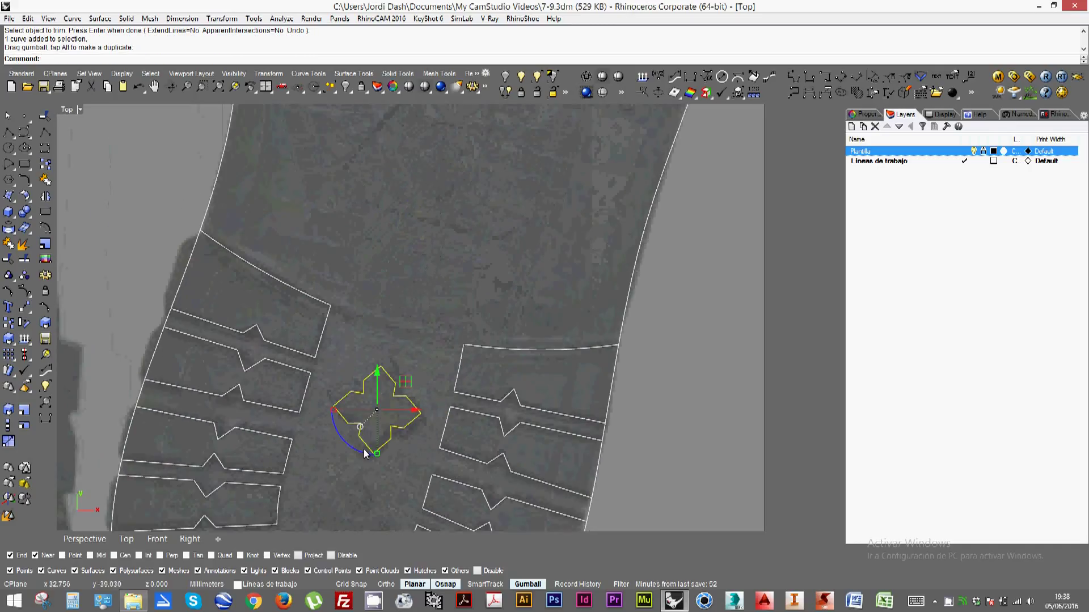
Rotate and scale the cross-shaped curve to fit the outline of the upper heel stud in the reference image
{"action": "mouse_move", "coordinate": [363, 456]}
{"action": "left_mouse_down"}
{"action": "mouse_move", "coordinate": [357, 447]}
{"action": "mouse_move", "coordinate": [374, 440]}
{"action": "left_mouse_up"}
{"action": "scroll", "coordinate": [388, 377], "scroll_direction": "up", "scroll_amount": 5}
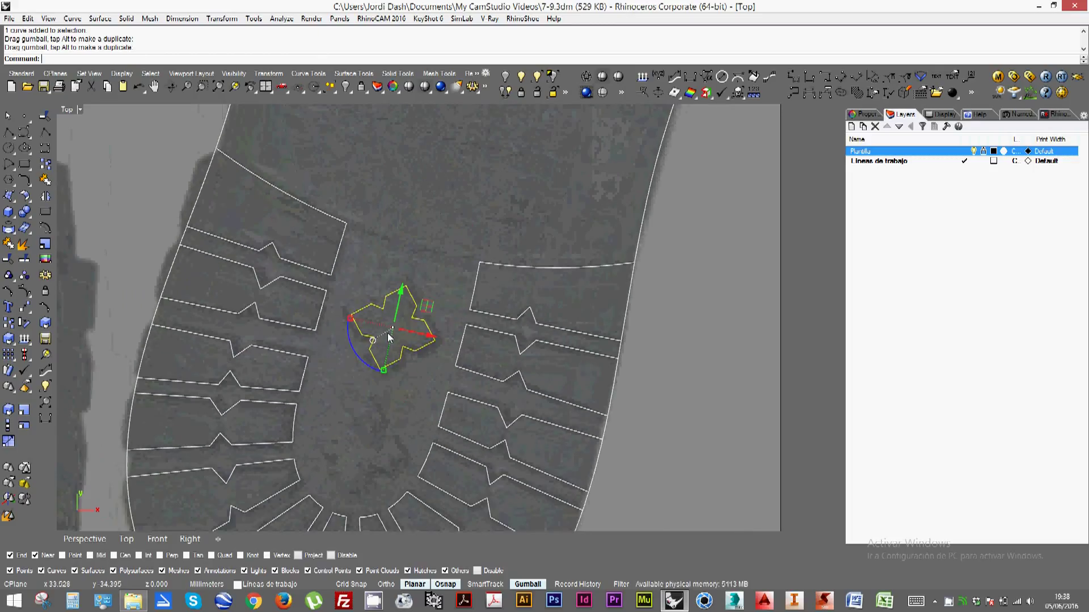
{"action": "left_click_drag", "start_coordinate": [428, 319], "coordinate": [426, 316]}
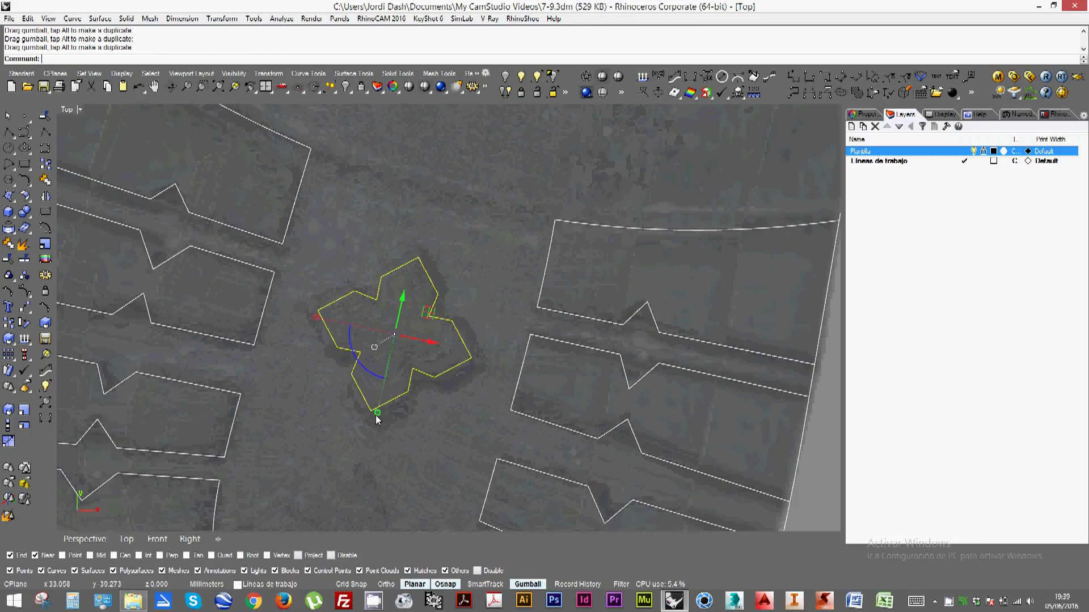
{"action": "left_click_drag", "start_coordinate": [377, 413], "coordinate": [375, 421]}
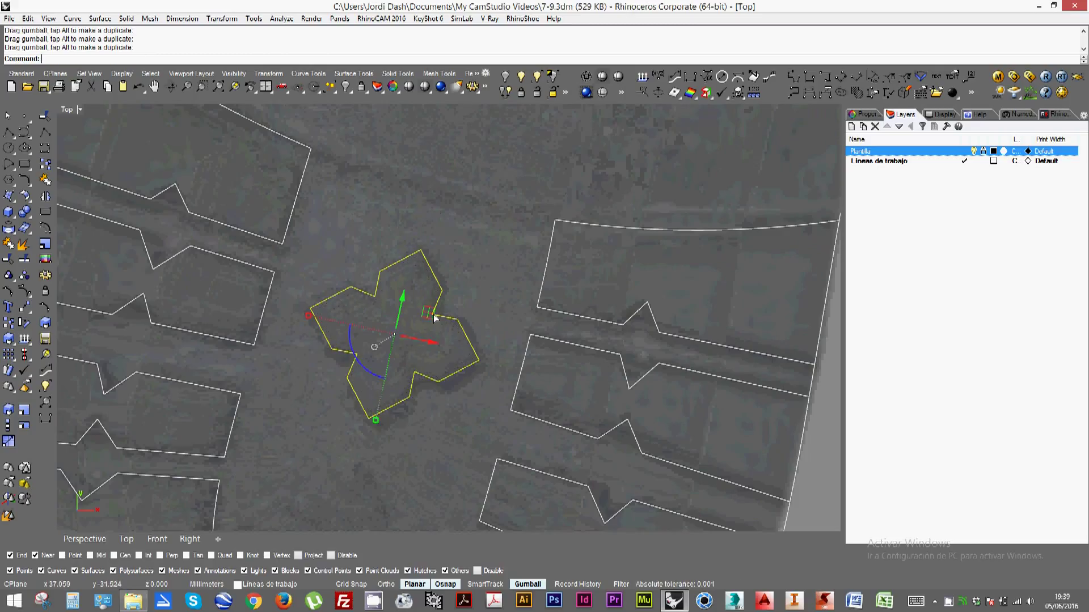
Place a copy of the cross-shaped curve over the lower heel stud in the reference image
{"action": "right_click_drag", "start_coordinate": [427, 452], "coordinate": [546, 316]}
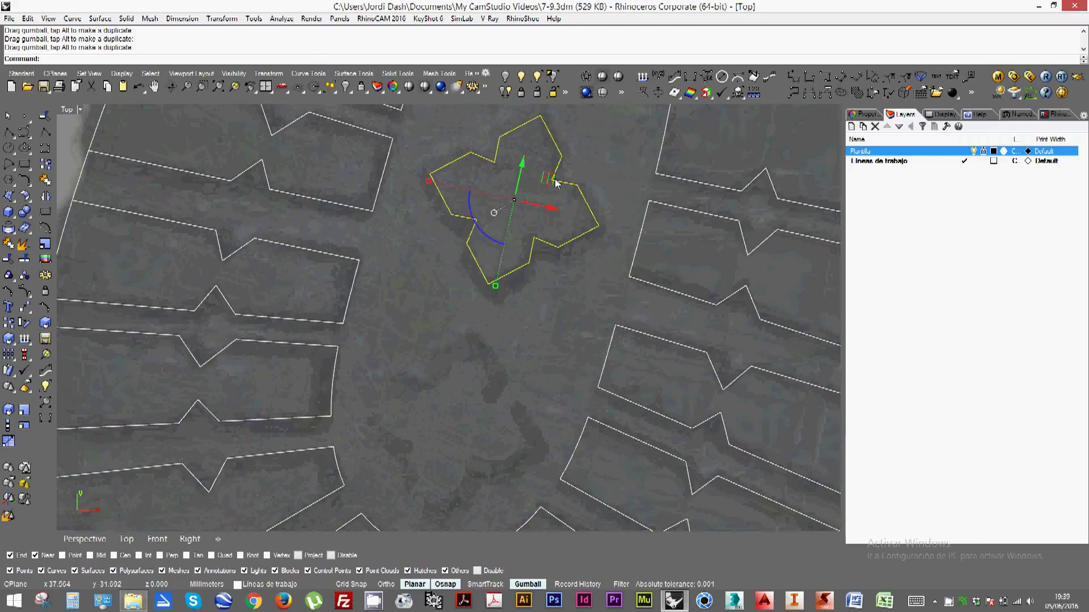
{"action": "left_click_drag", "start_coordinate": [529, 223], "coordinate": [469, 446]}
{"action": "scroll", "coordinate": [575, 321], "scroll_direction": "down", "scroll_amount": 10}
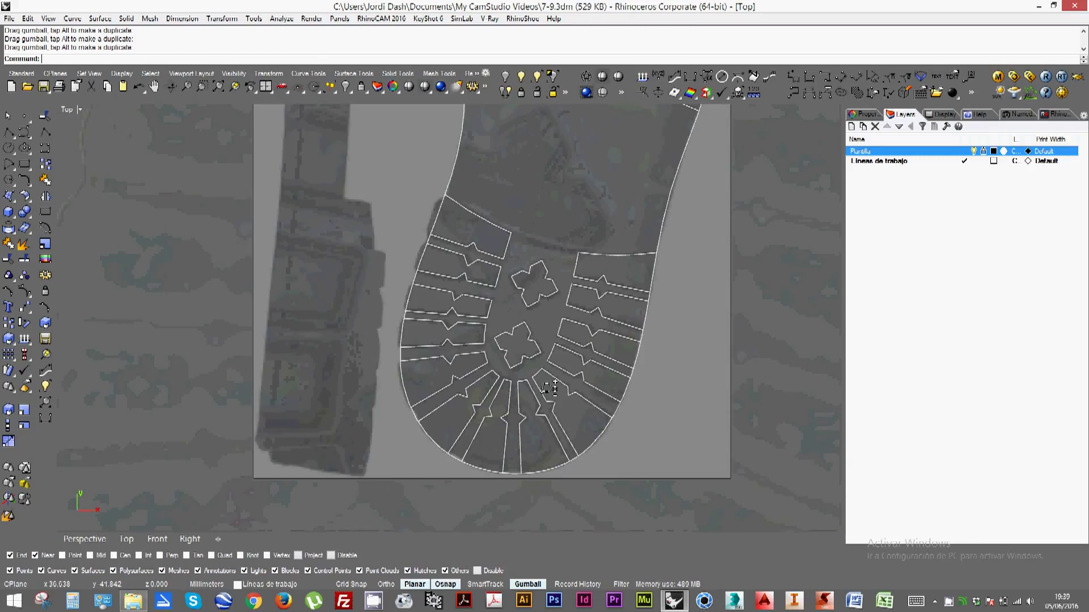
Create an adjustable blend curve between the inner ends of the two arcs along the heel's front edge
{"action": "right_click_drag", "start_coordinate": [575, 320], "coordinate": [533, 353]}
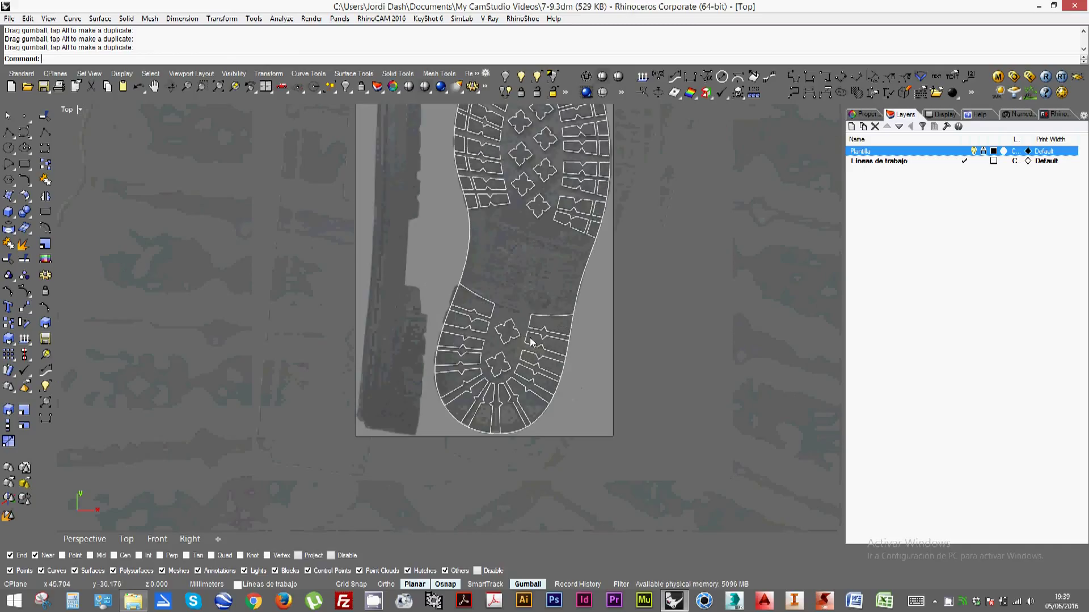
{"action": "scroll", "coordinate": [566, 241], "scroll_direction": "up", "scroll_amount": 5}
{"action": "right_click_drag", "start_coordinate": [491, 320], "coordinate": [412, 326]}
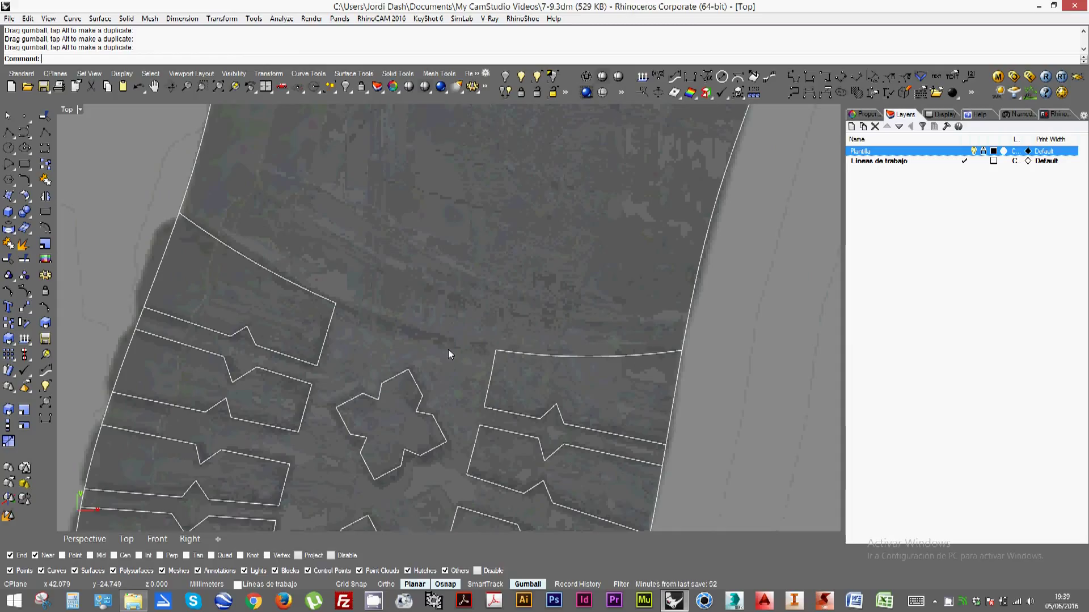
{"action": "left_click", "coordinate": [218, 240]}
{"action": "left_click", "coordinate": [584, 356]}
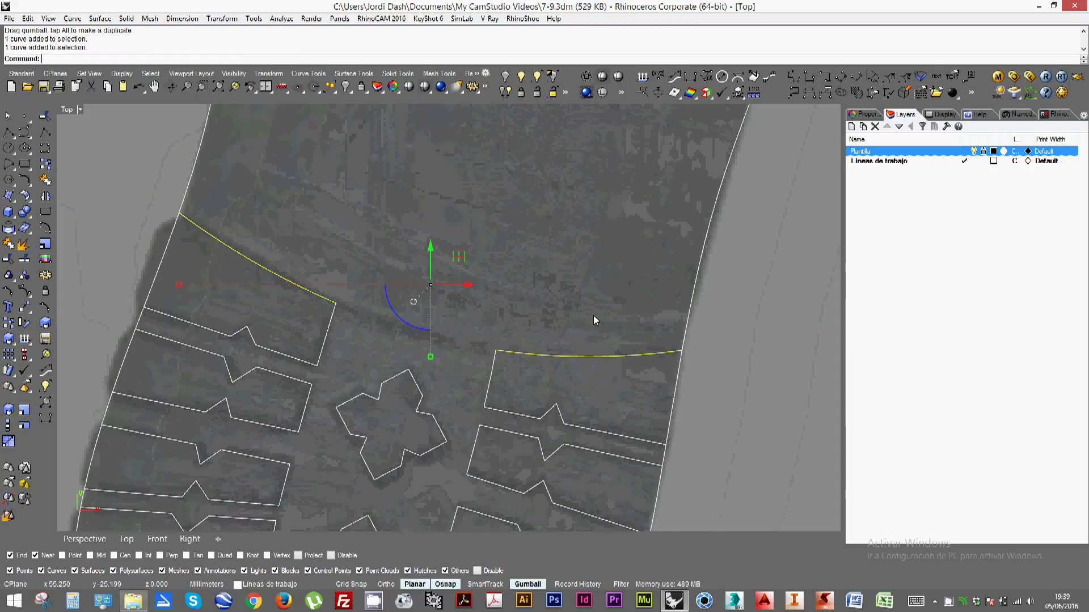
{"action": "left_click", "coordinate": [593, 316]}
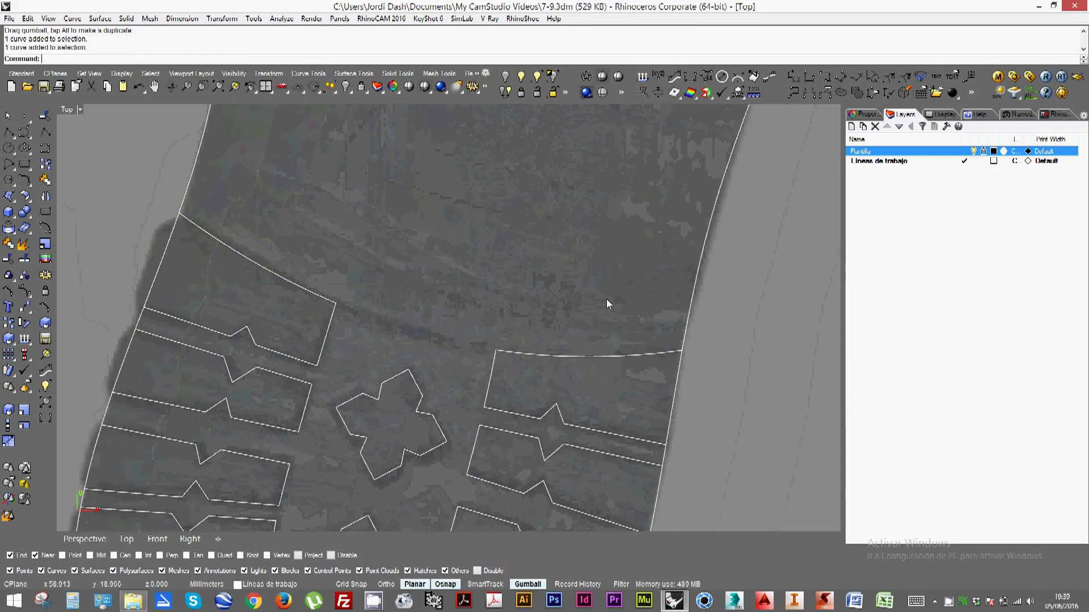
{"action": "left_click", "coordinate": [24, 180]}
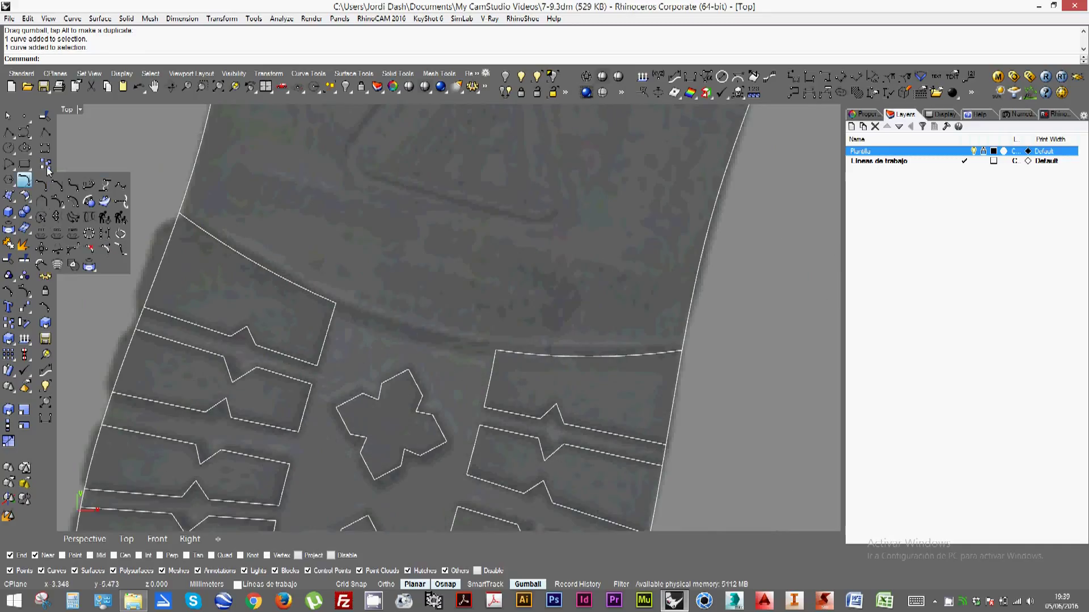
{"action": "left_click", "coordinate": [103, 187]}
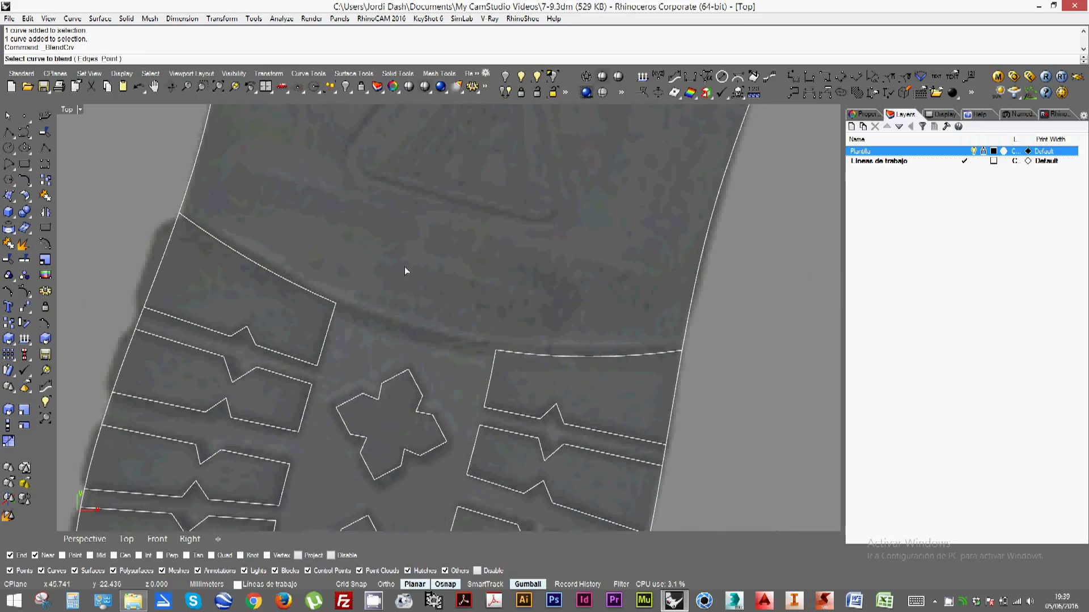
{"action": "left_click", "coordinate": [29, 185]}
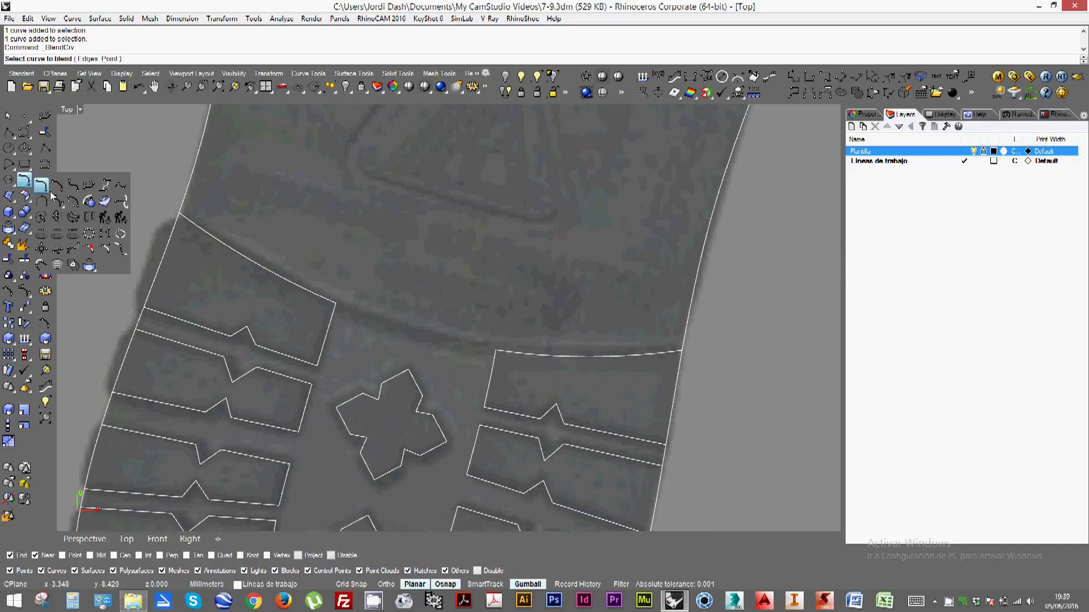
{"action": "left_click", "coordinate": [89, 187]}
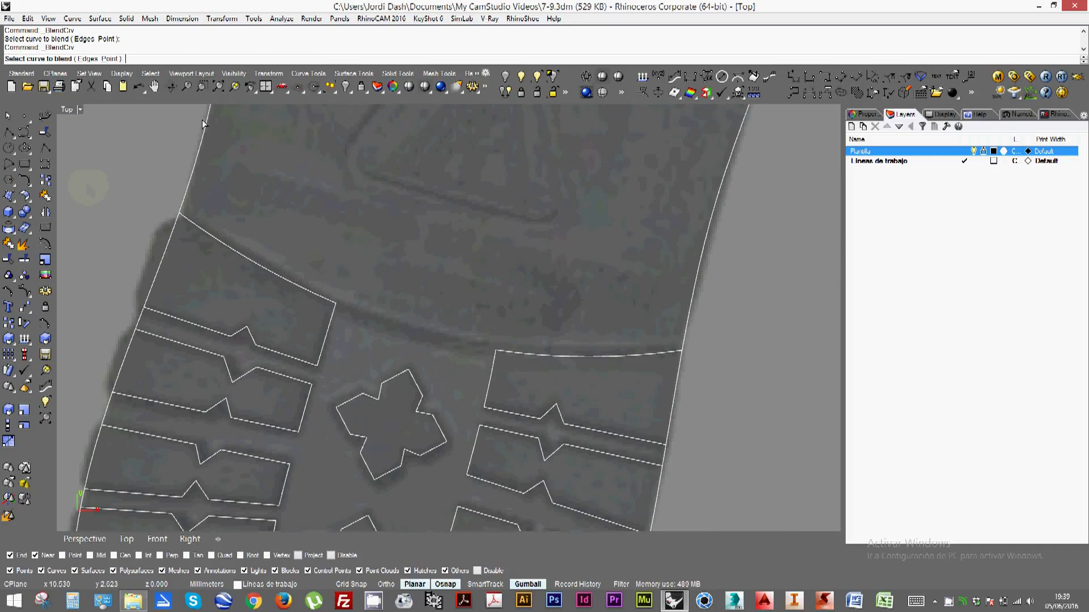
{"action": "left_click", "coordinate": [327, 304]}
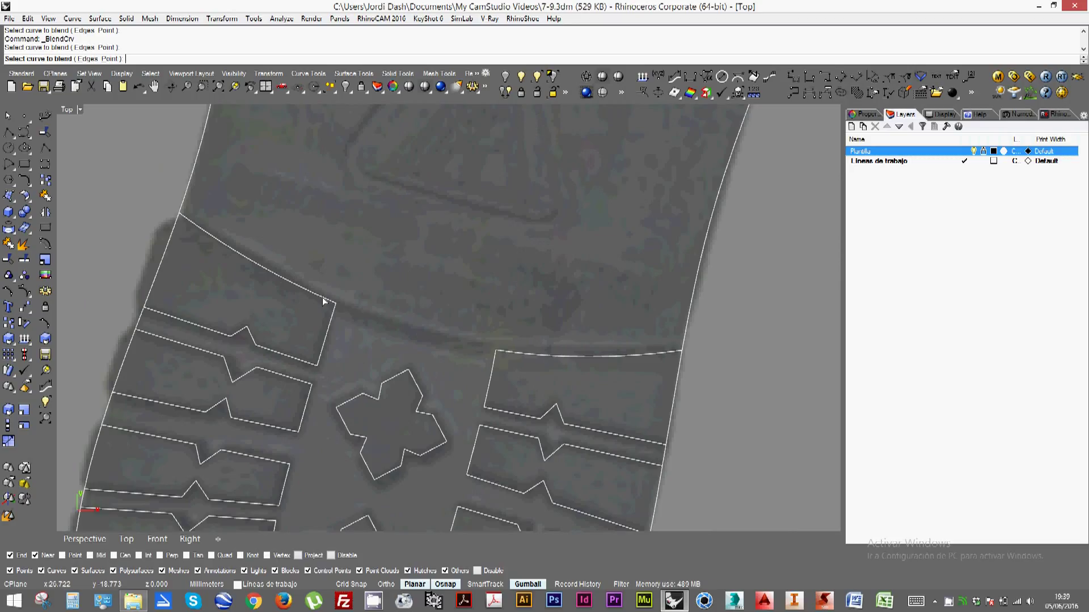
{"action": "left_click", "coordinate": [505, 351]}
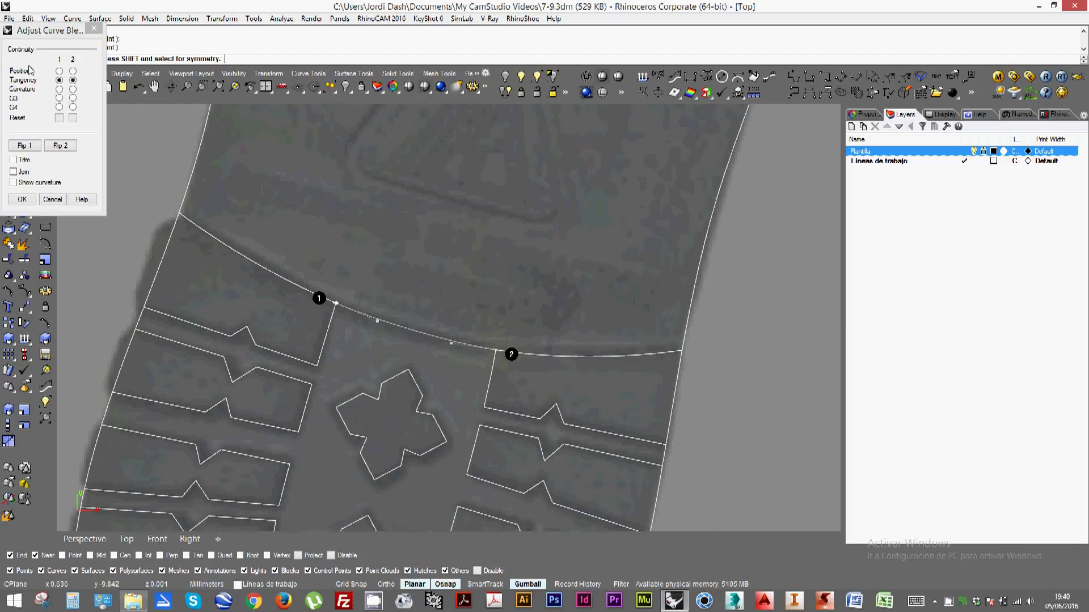
Adjust the blend's control points symmetrically to follow the heel edge and accept it with Tangency at both ends
{"action": "left_click_drag", "start_coordinate": [57, 31], "coordinate": [114, 58]}
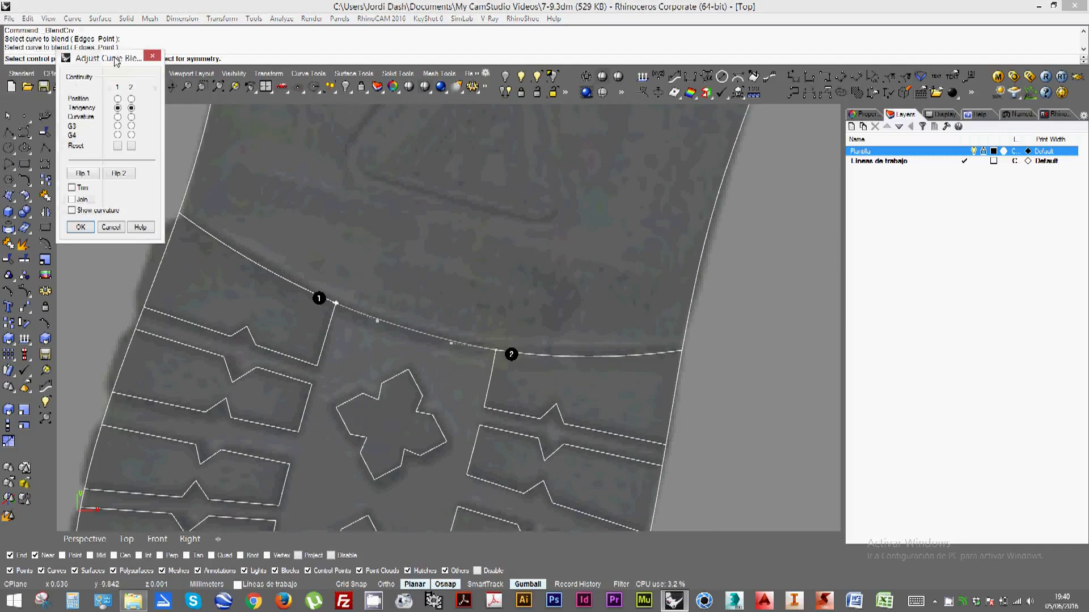
{"action": "left_click", "coordinate": [377, 322], "text": "shift"}
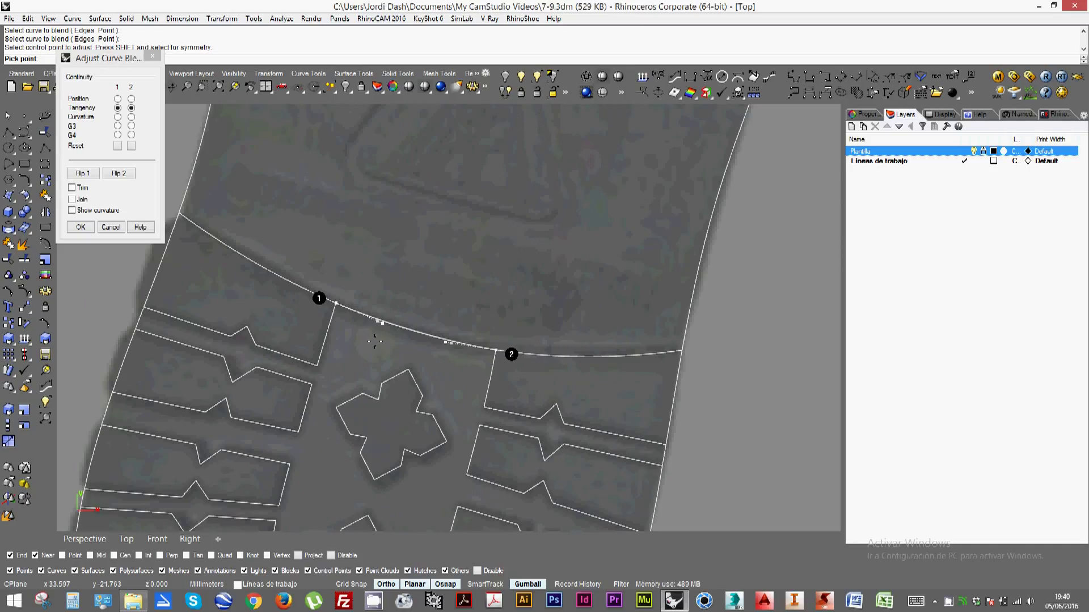
{"action": "left_click", "coordinate": [375, 341]}
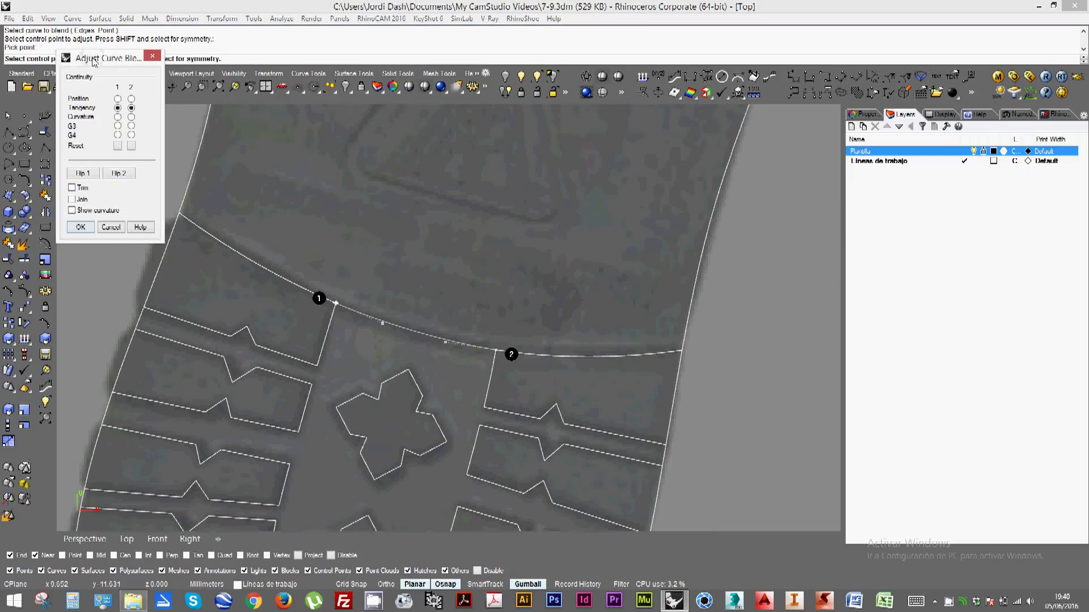
{"action": "left_click_drag", "start_coordinate": [94, 59], "coordinate": [96, 113]}
{"action": "left_click", "coordinate": [87, 304]}
{"action": "left_click", "coordinate": [83, 280]}
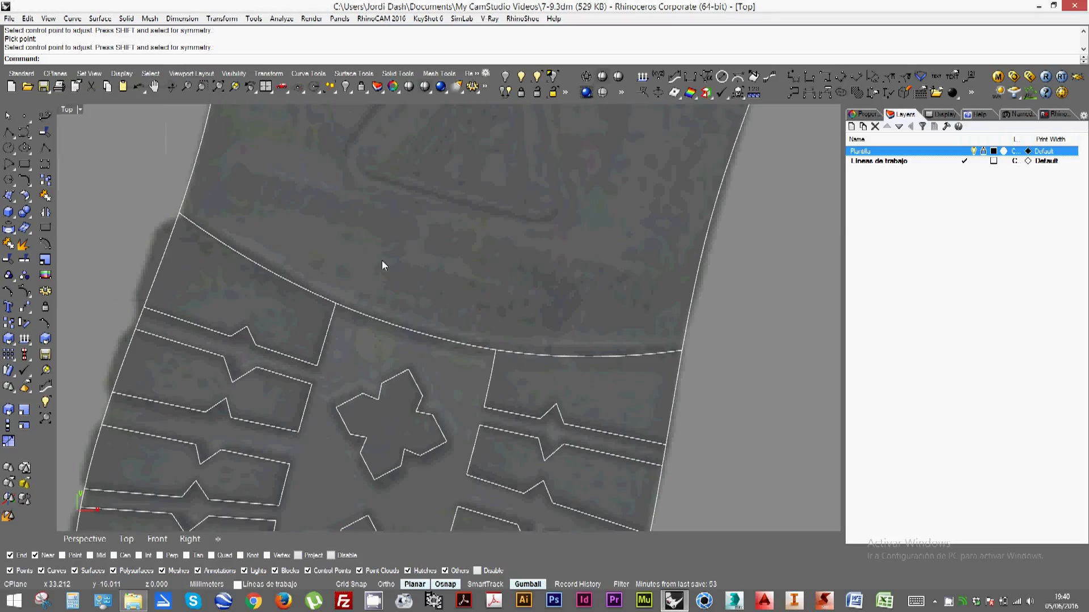
{"action": "scroll", "coordinate": [386, 257], "scroll_direction": "down", "scroll_amount": 6}
{"action": "right_click_drag", "start_coordinate": [395, 339], "coordinate": [402, 401]}
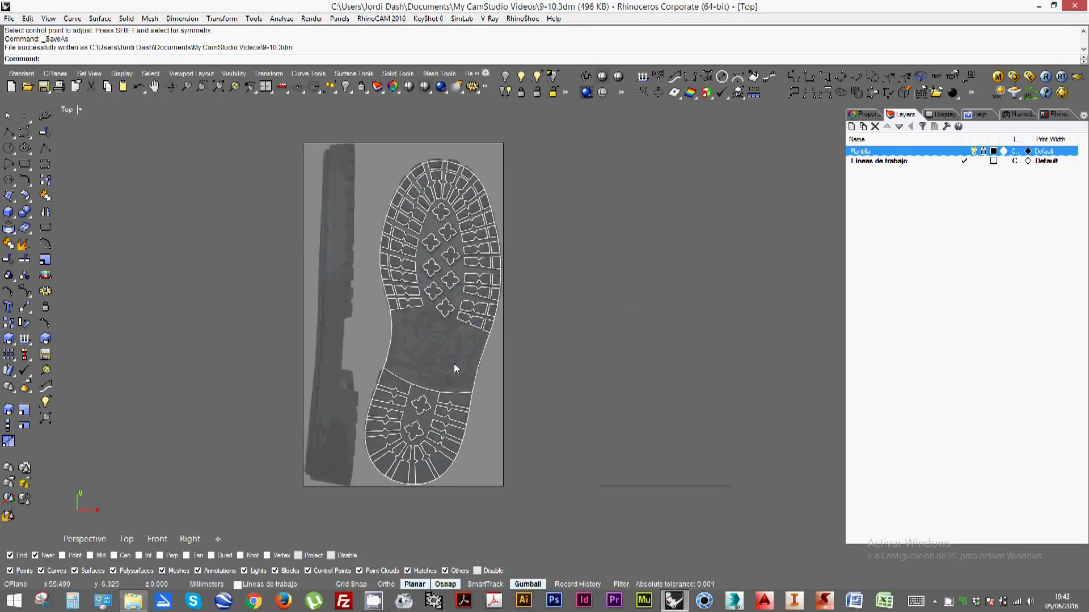
{"action": "right_click_drag", "start_coordinate": [452, 365], "coordinate": [375, 331], "text": "ctrl"}
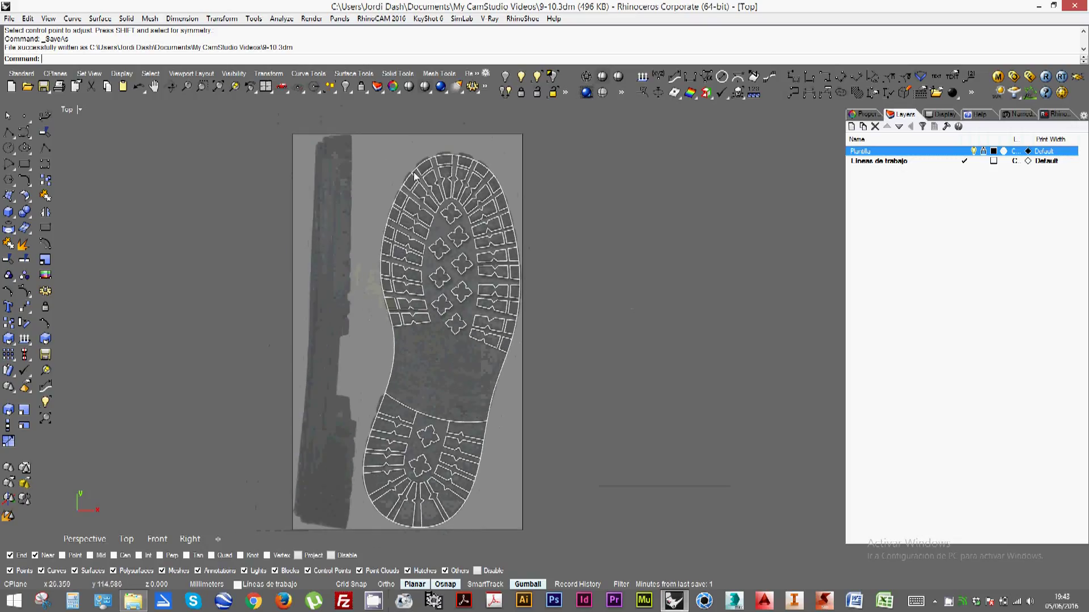
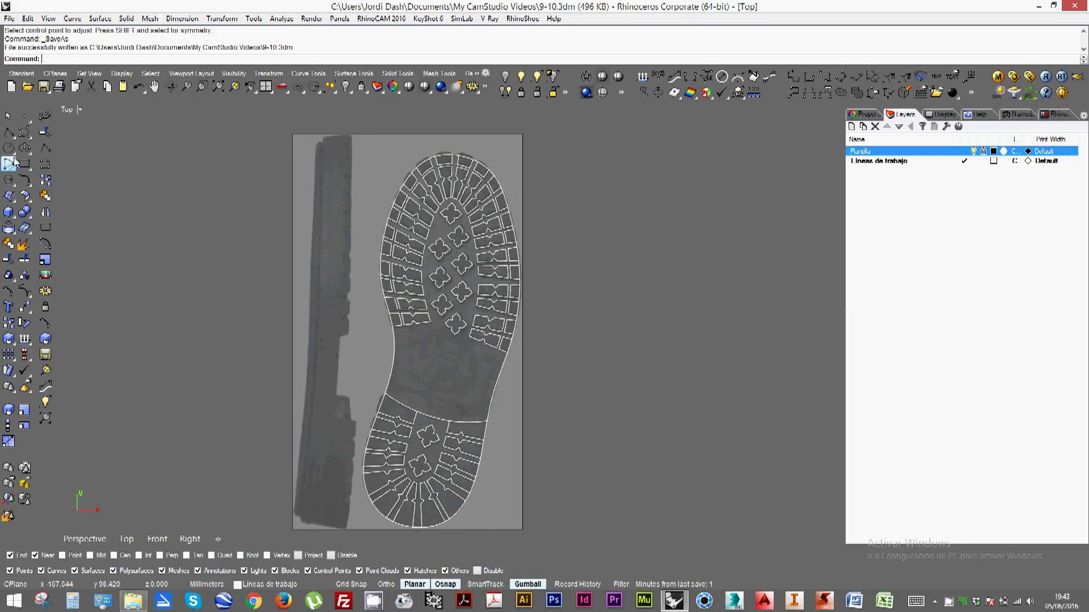
{"action": "left_click", "coordinate": [32, 139]}
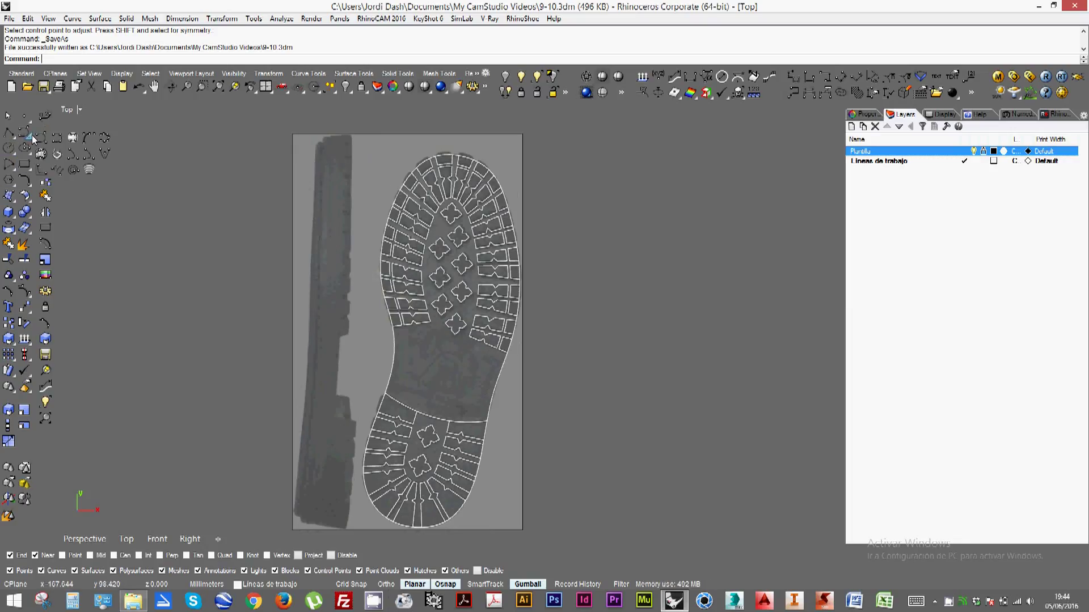
{"action": "left_click", "coordinate": [57, 139]}
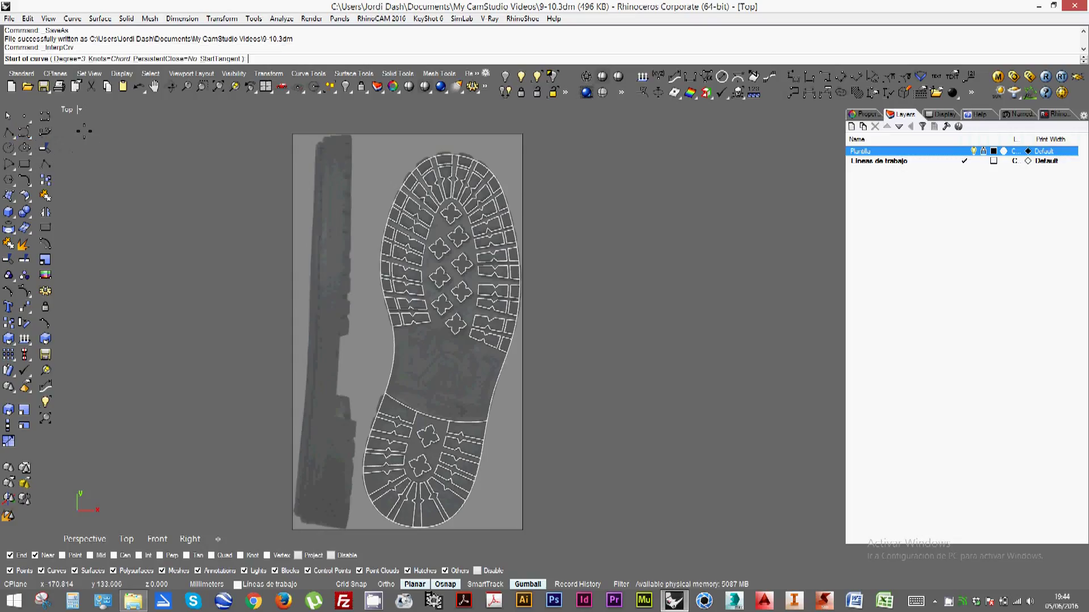
{"action": "left_click", "coordinate": [353, 131]}
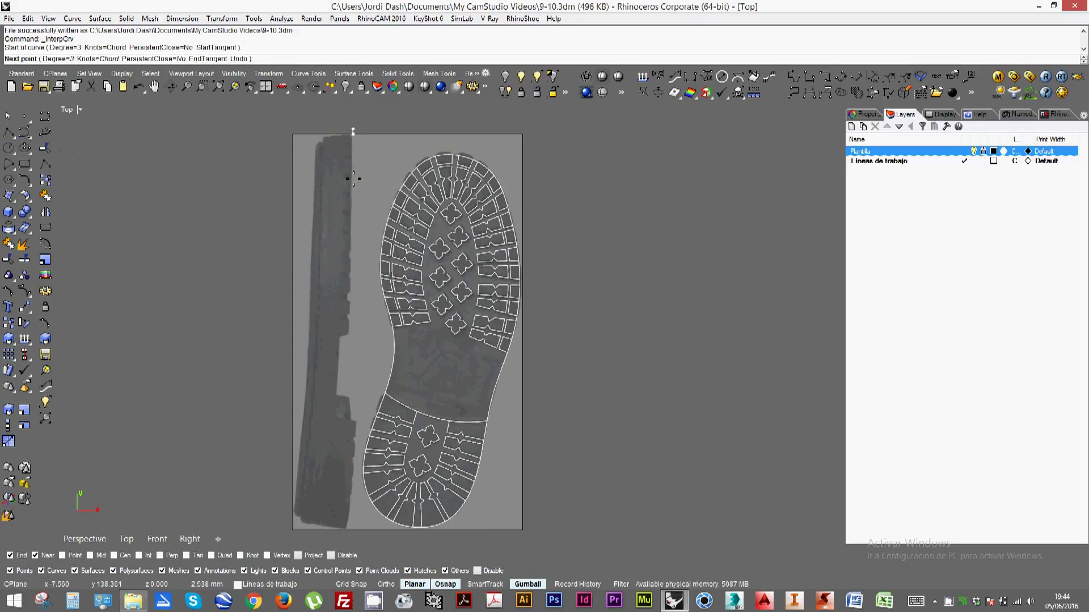
{"action": "left_click", "coordinate": [349, 338]}
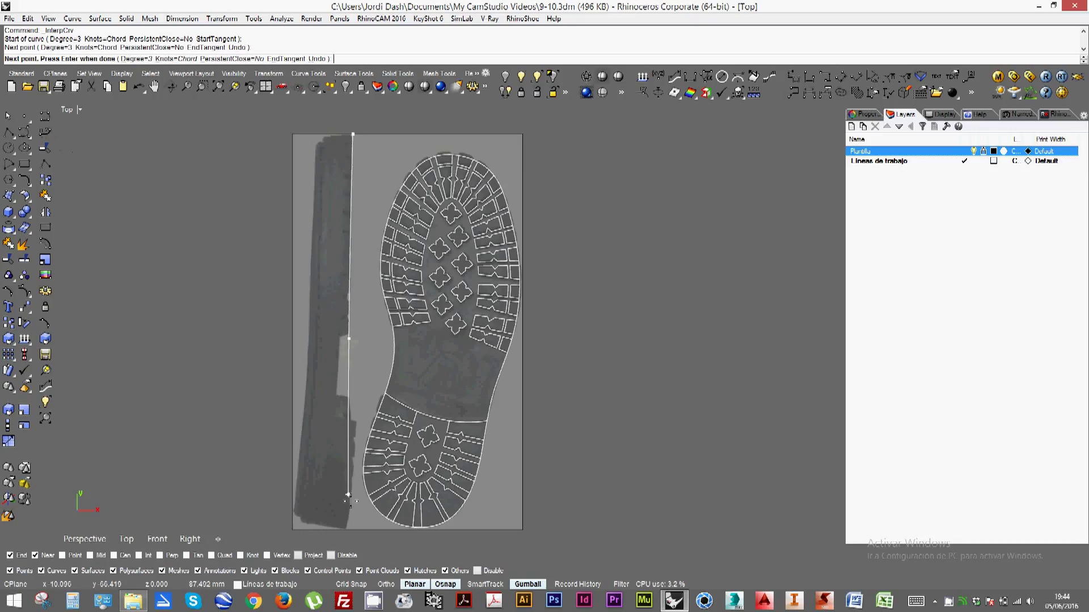
{"action": "key", "text": "Return"}
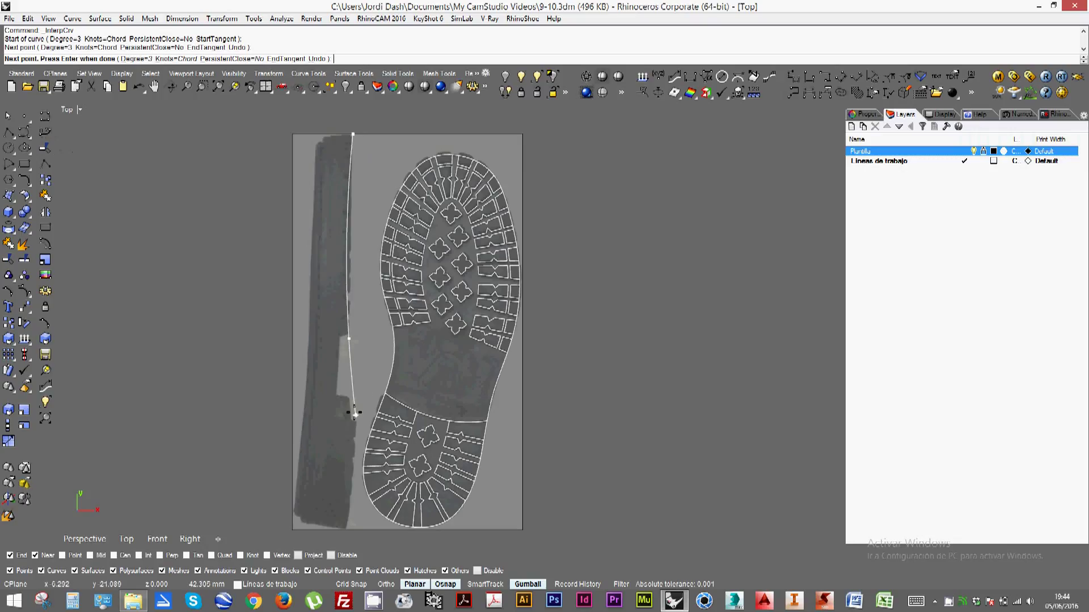
{"action": "key", "text": "Return"}
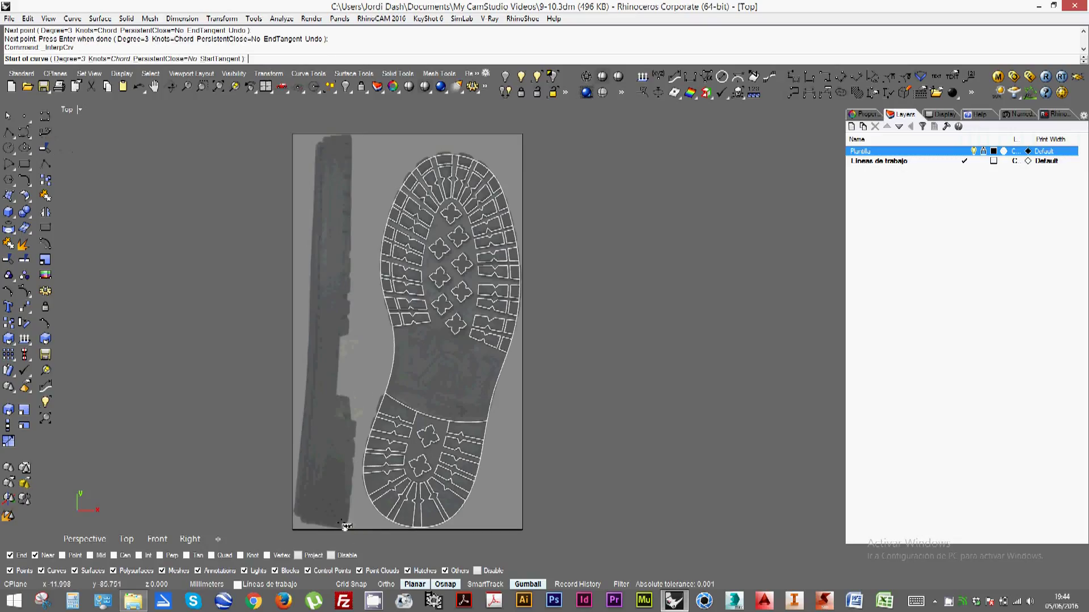
{"action": "left_click", "coordinate": [346, 530]}
{"action": "left_click", "coordinate": [354, 462]}
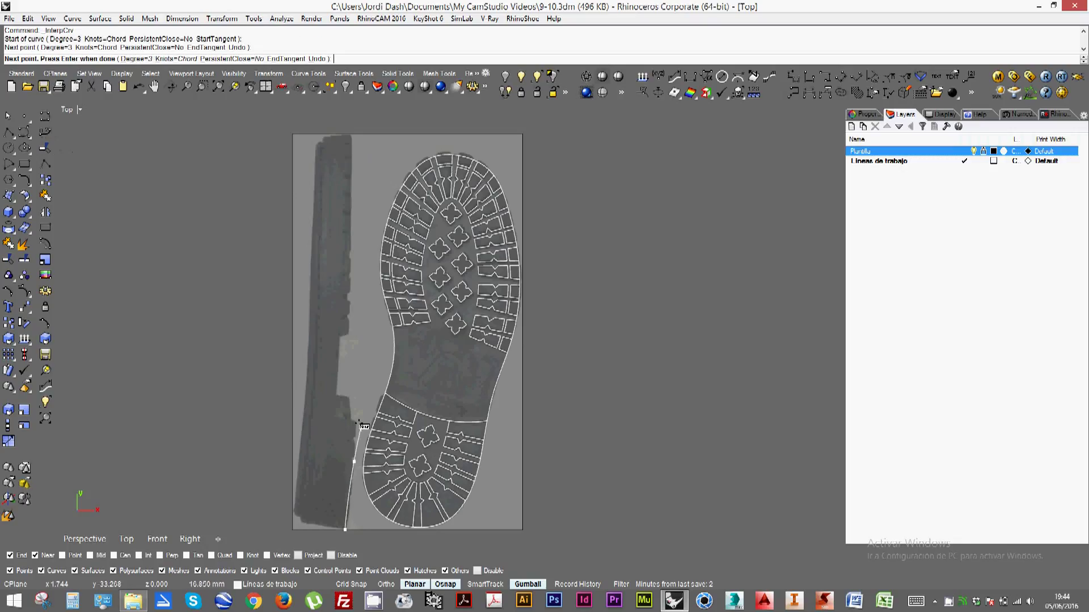
{"action": "left_click", "coordinate": [356, 364]}
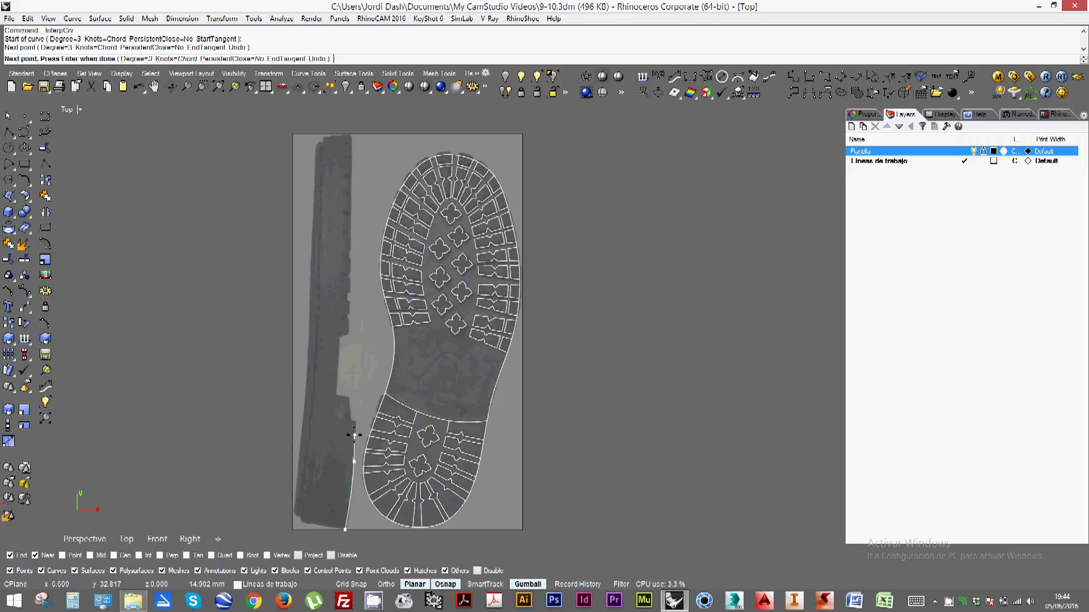
{"action": "left_click", "coordinate": [354, 386]}
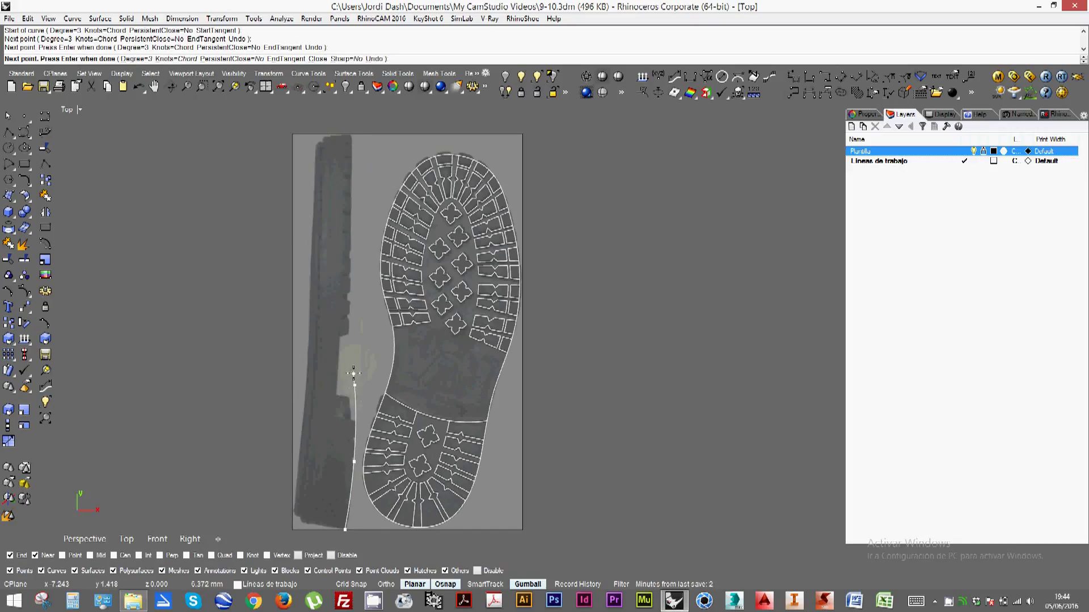
{"action": "left_click", "coordinate": [348, 349]}
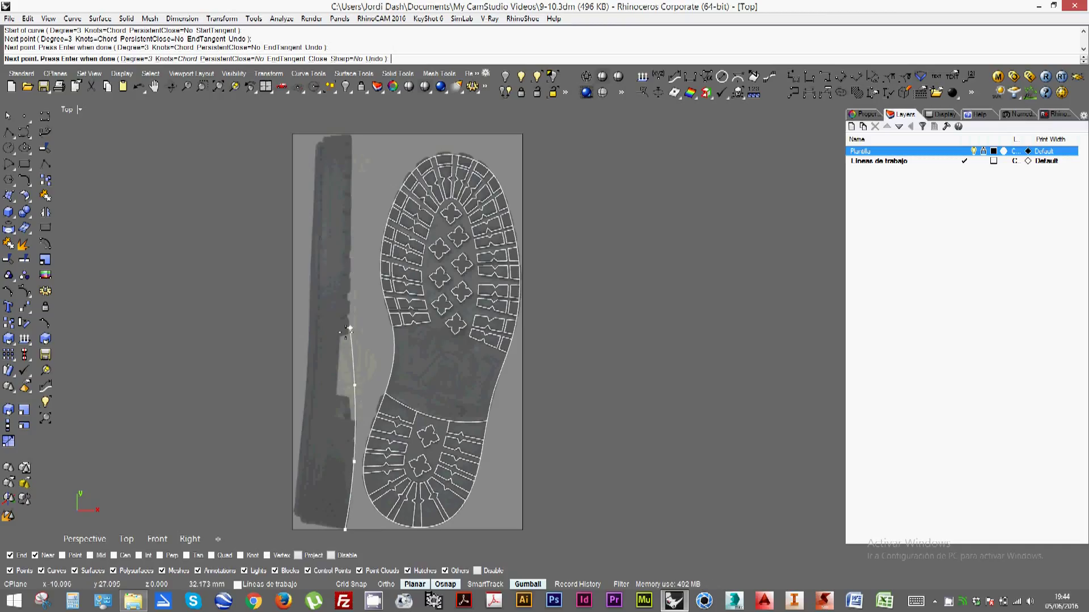
{"action": "left_click", "coordinate": [352, 363]}
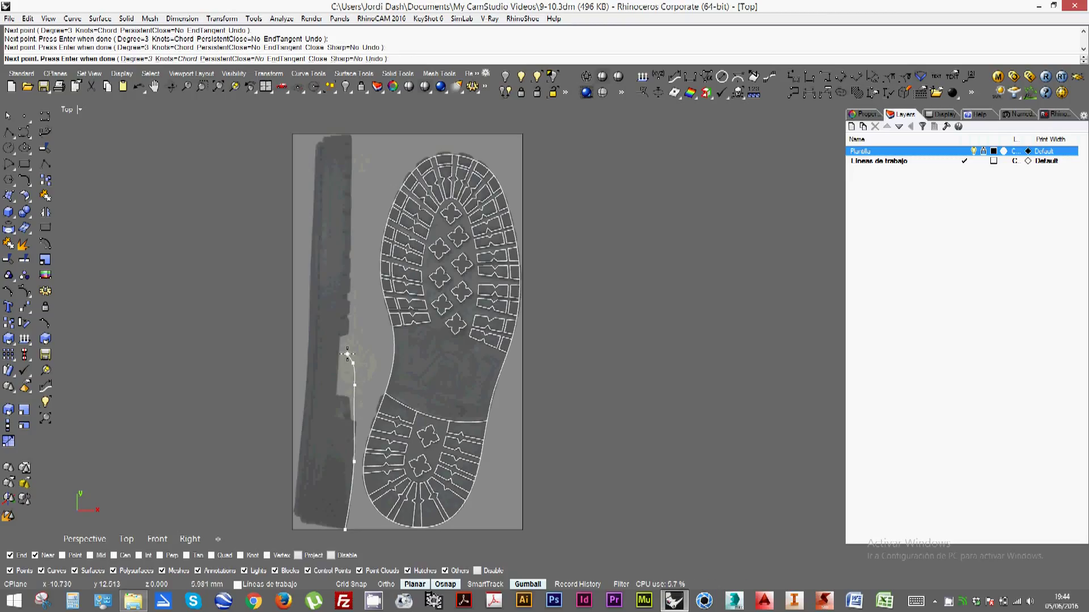
{"action": "key", "text": "Escape"}
{"action": "key", "text": "Return"}
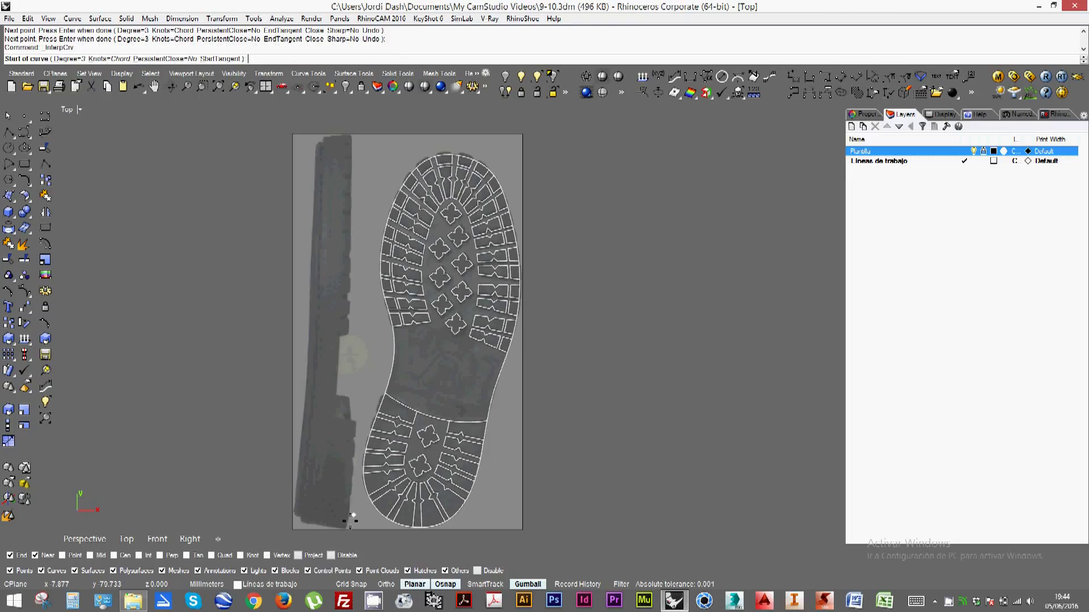
Trace the heel's tread-side edge in the side profile with an interpolated curve, extending it past the heel's front into the arch gap
{"action": "left_click", "coordinate": [345, 529]}
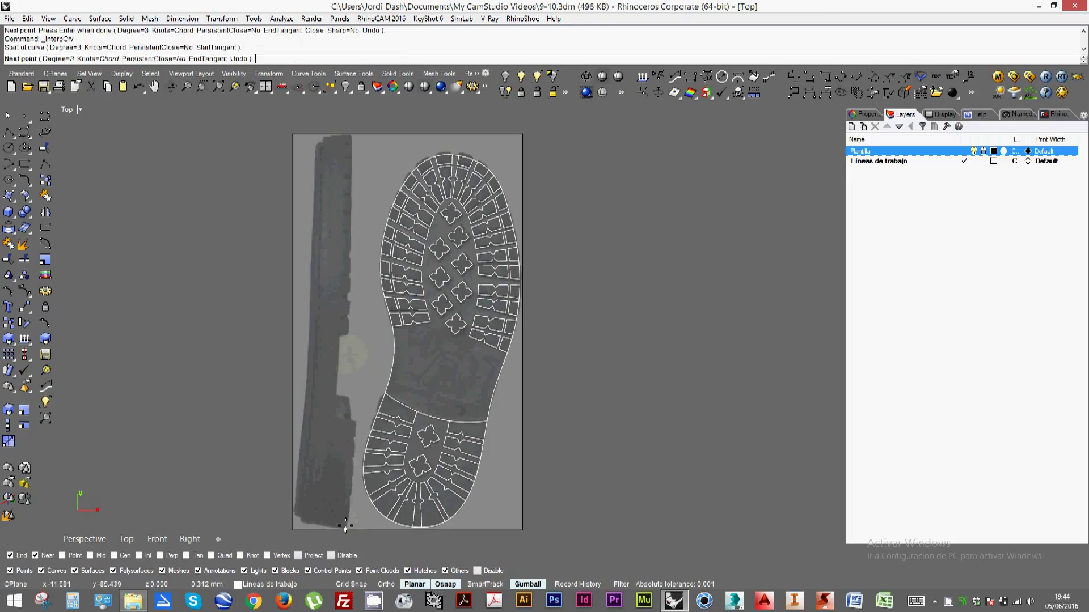
{"action": "left_click", "coordinate": [354, 457]}
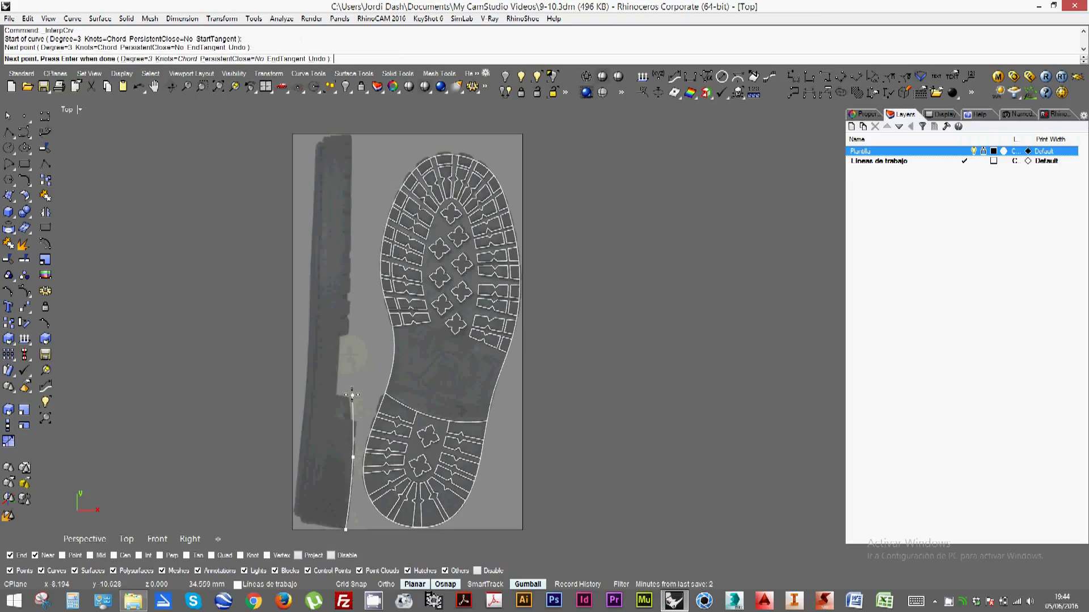
{"action": "left_click", "coordinate": [354, 393]}
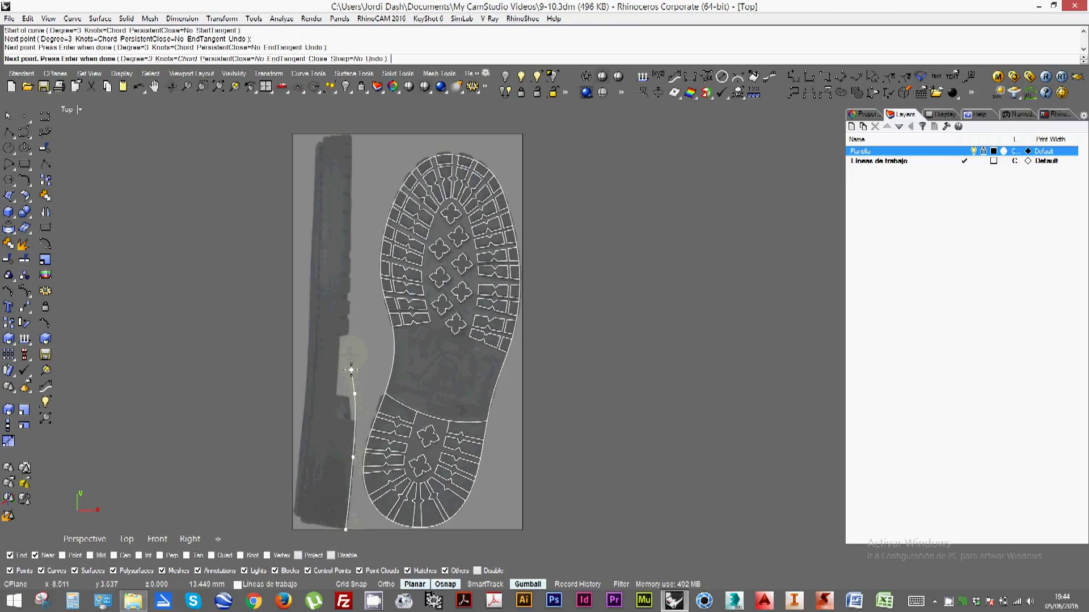
{"action": "left_click", "coordinate": [351, 369]}
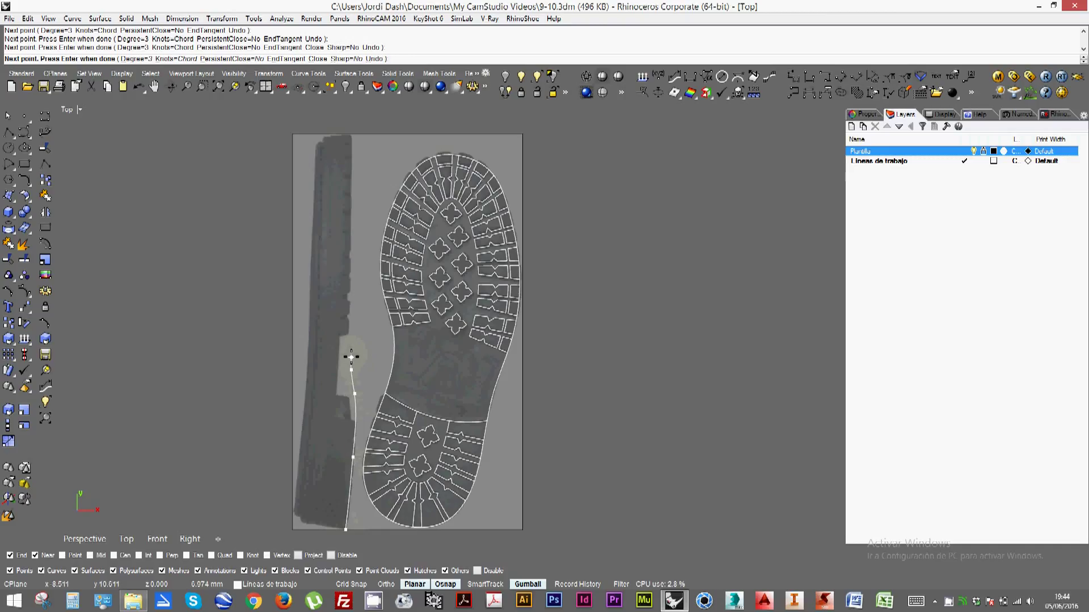
{"action": "key", "text": "Return"}
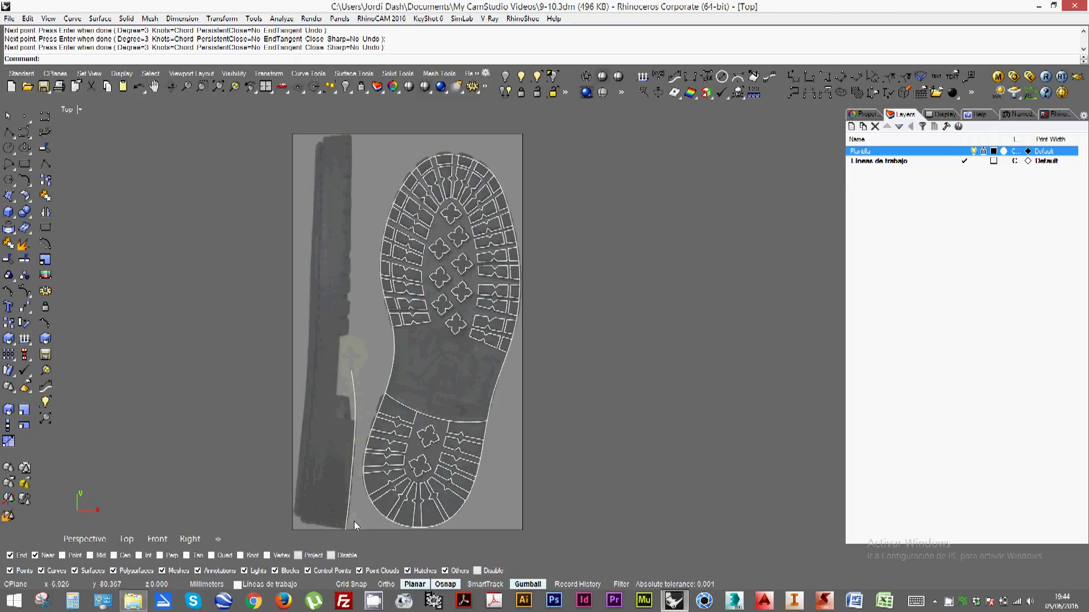
Trace the forefoot's tread-side edge in the side profile with an interpolated curve from the toe end into the arch gap
{"action": "right_click_drag", "start_coordinate": [359, 215], "coordinate": [341, 240]}
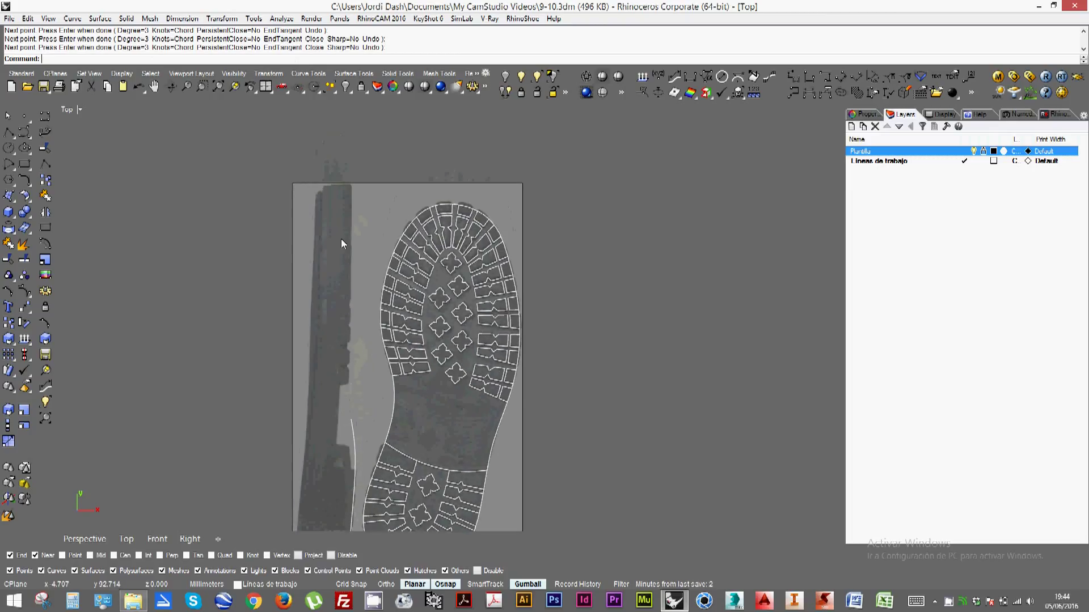
{"action": "key", "text": "Return"}
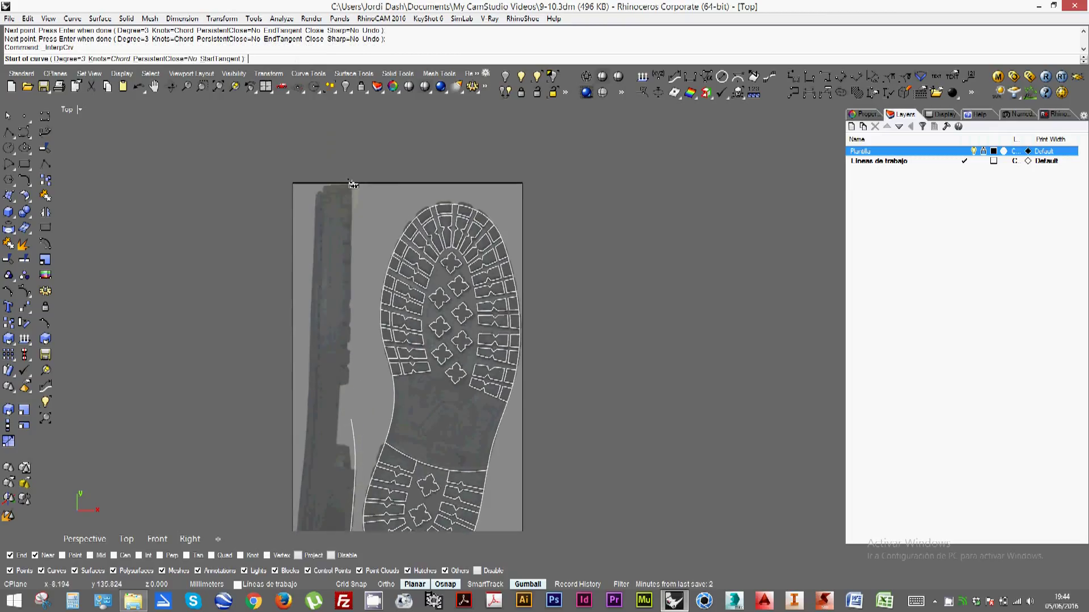
{"action": "left_click", "coordinate": [351, 183]}
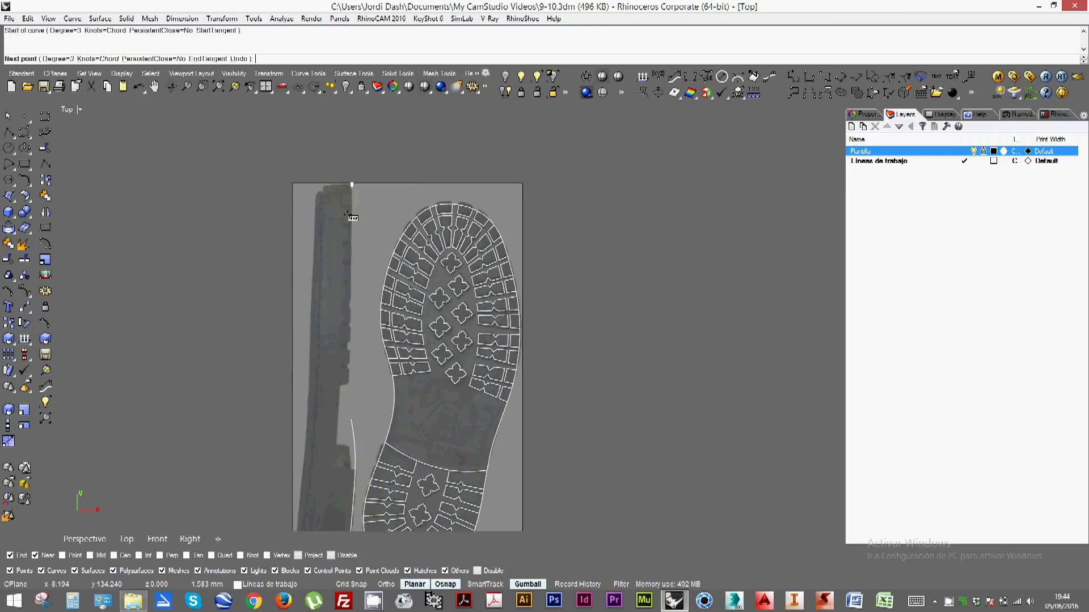
{"action": "left_click", "coordinate": [350, 317]}
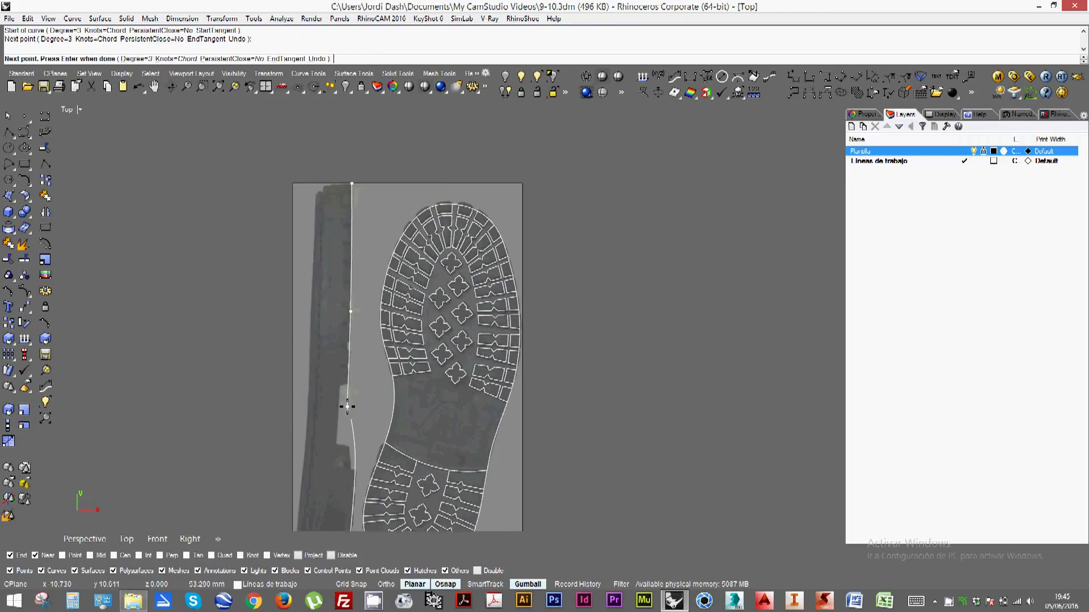
{"action": "left_click", "coordinate": [347, 406]}
{"action": "key", "text": "Return"}
Place single points on the two side-profile curves where the forefoot tread ends and the heel begins
{"action": "scroll", "coordinate": [346, 397], "scroll_direction": "up", "scroll_amount": 5}
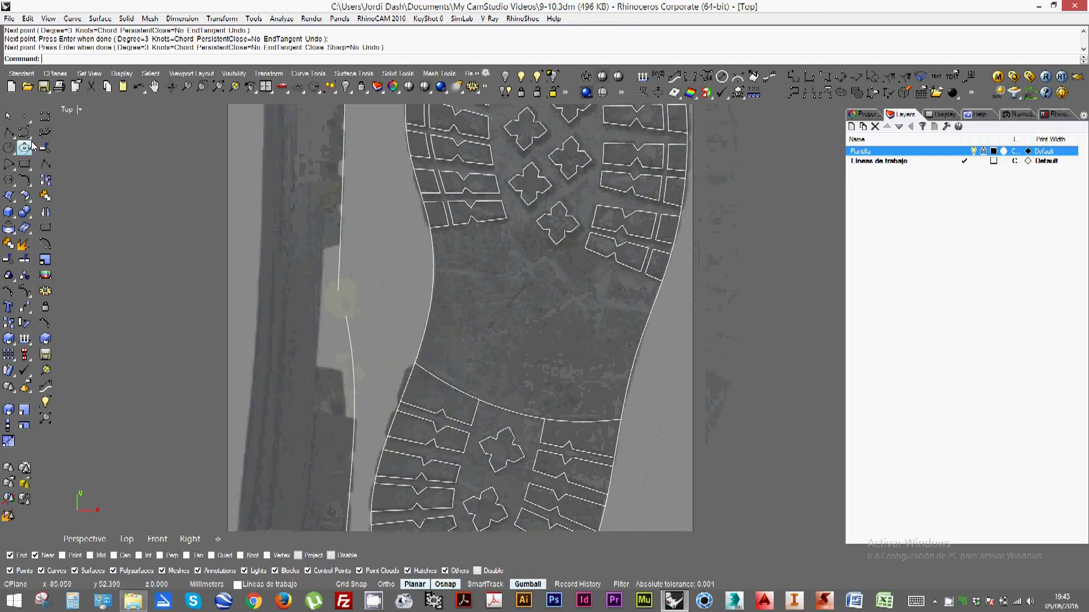
{"action": "left_click", "coordinate": [25, 115]}
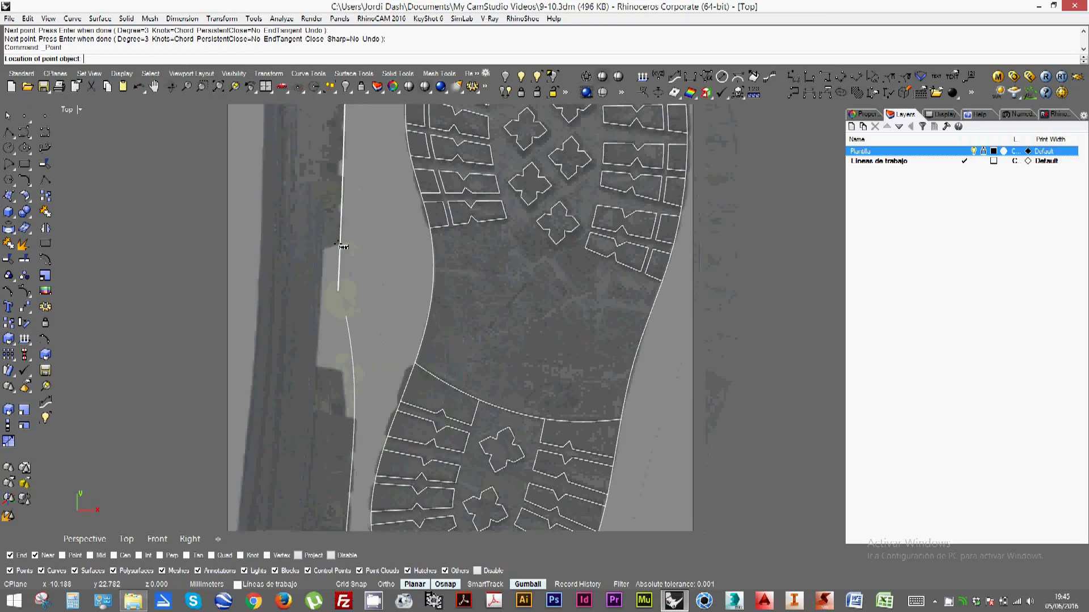
{"action": "left_click", "coordinate": [340, 247]}
{"action": "right_click", "coordinate": [348, 405]}
{"action": "left_click", "coordinate": [349, 403]}
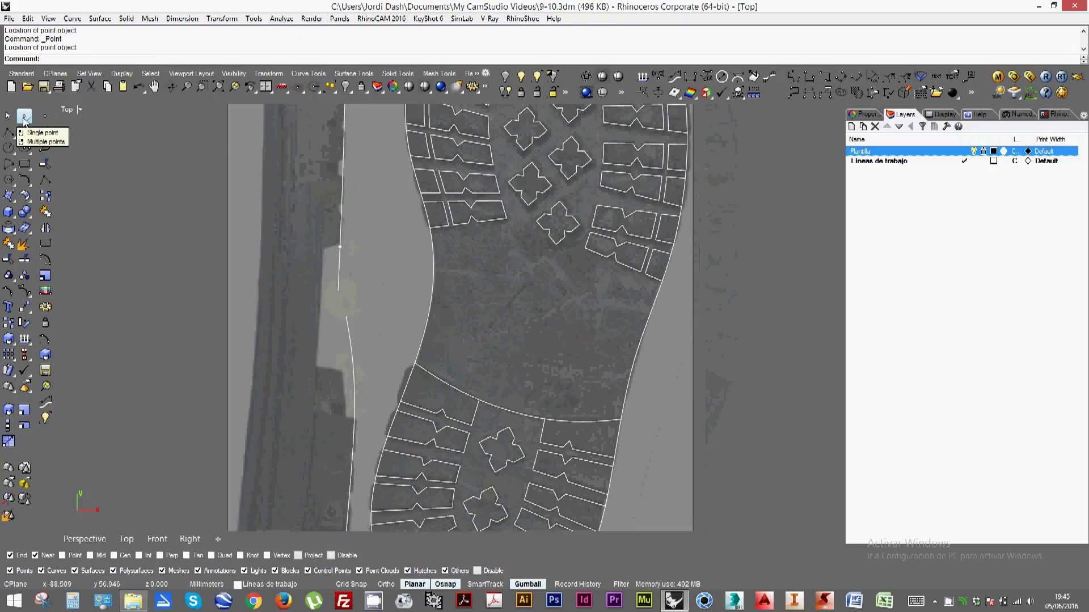
{"action": "left_click", "coordinate": [24, 117]}
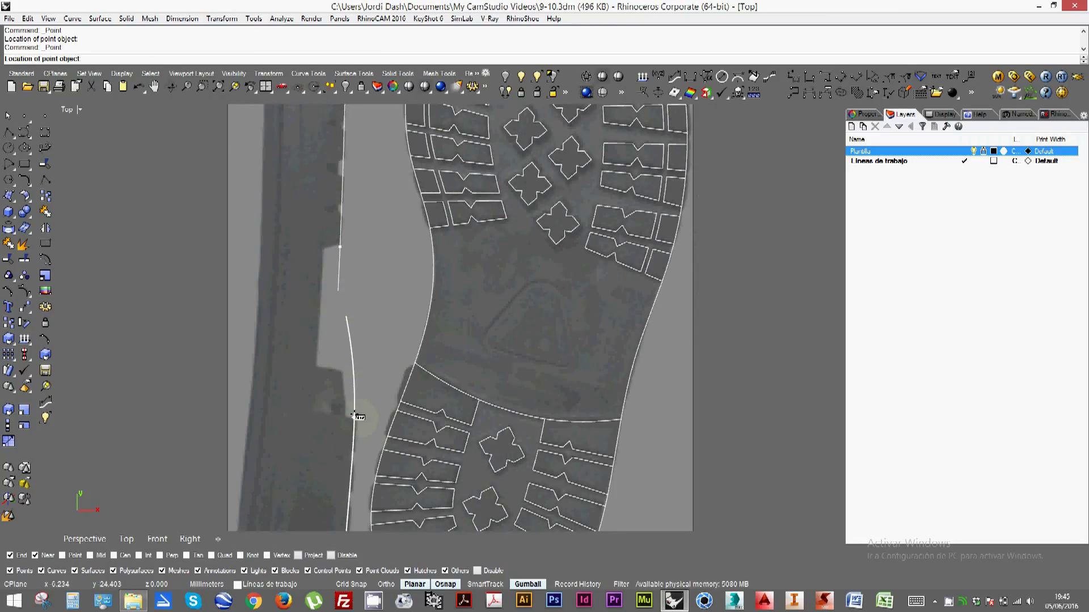
{"action": "left_click", "coordinate": [355, 417]}
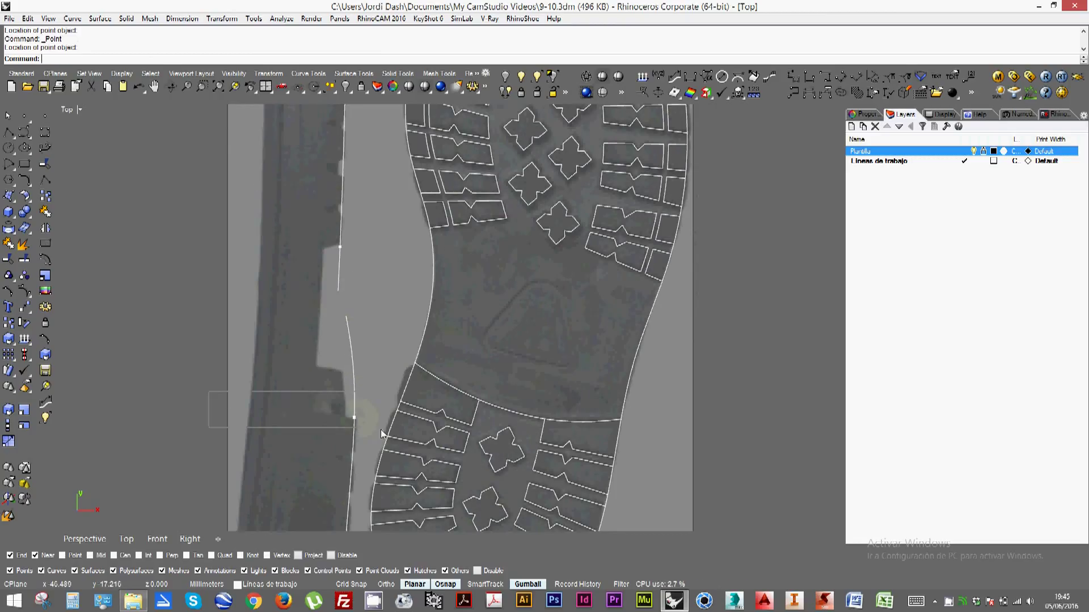
Trim the side-profile curve ends that extend into the arch gap using the two points as cutters, and delete the points
{"action": "left_click", "coordinate": [355, 418]}
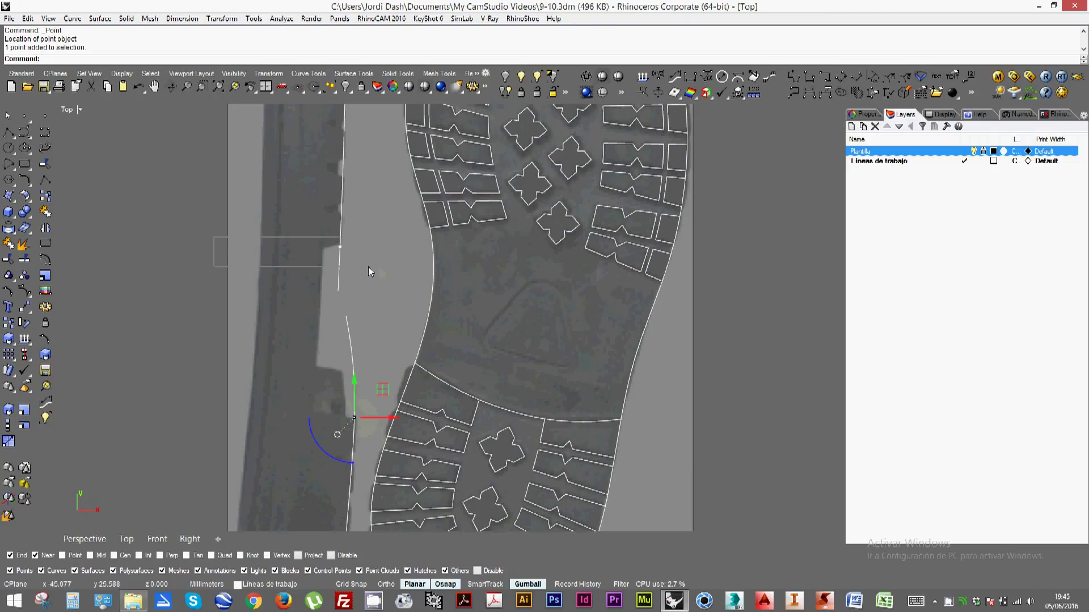
{"action": "left_click", "coordinate": [340, 247], "text": "shift"}
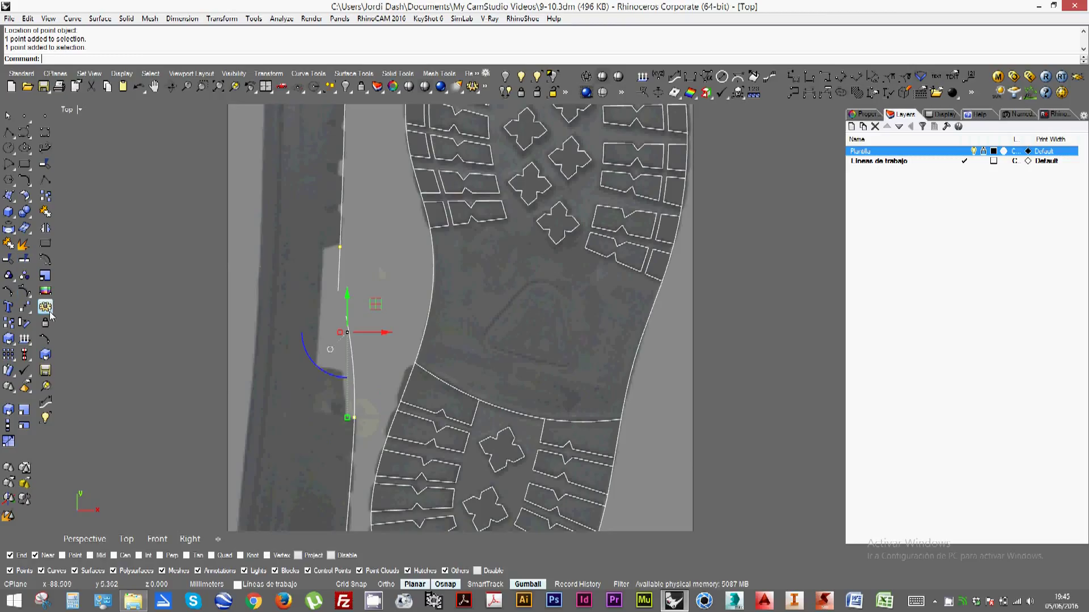
{"action": "left_click", "coordinate": [8, 261]}
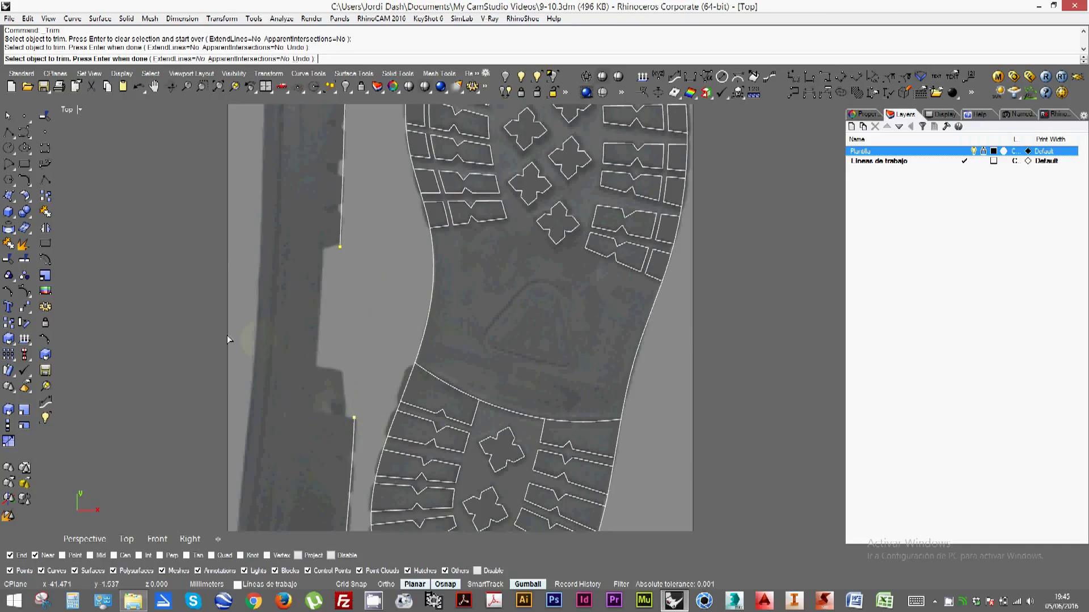
{"action": "key", "text": "Escape"}
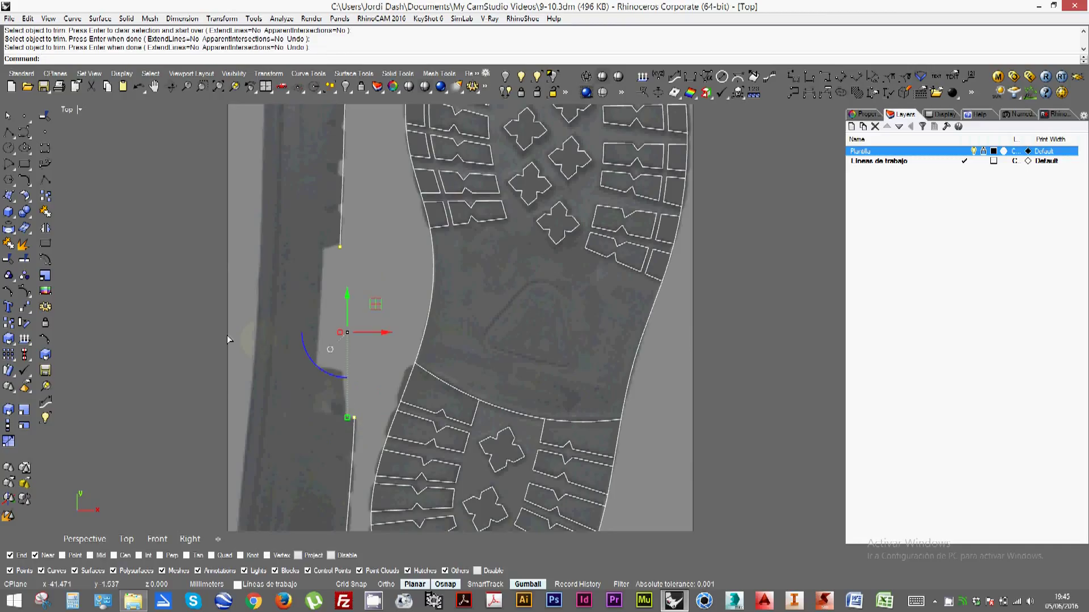
{"action": "key", "text": "Delete"}
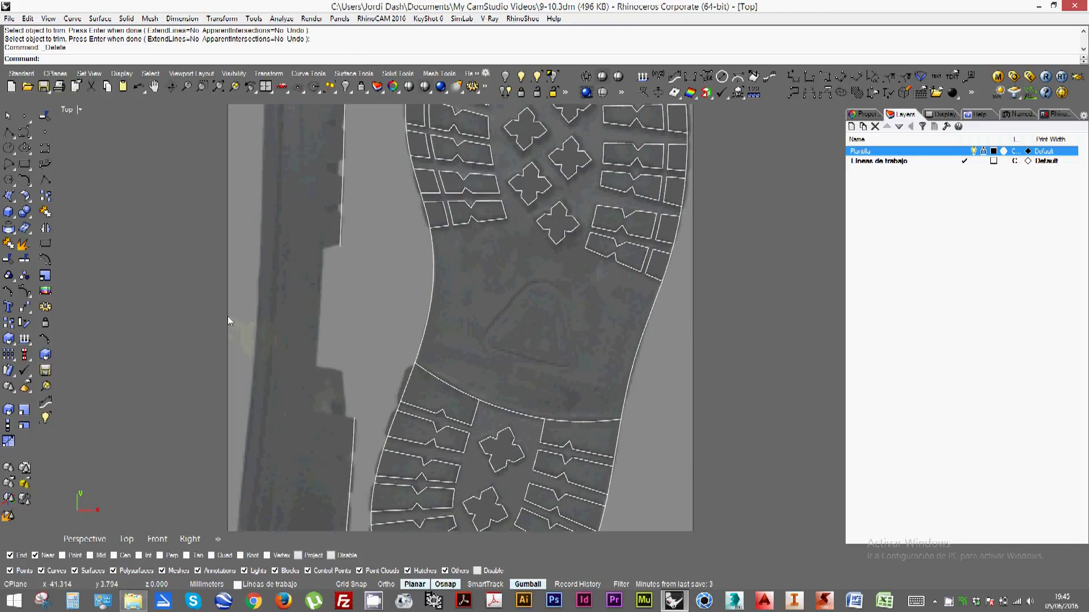
Bridge the arch gap between the two side-profile curves with an adjustable blend curve using Tangency at both ends
{"action": "left_click", "coordinate": [45, 165]}
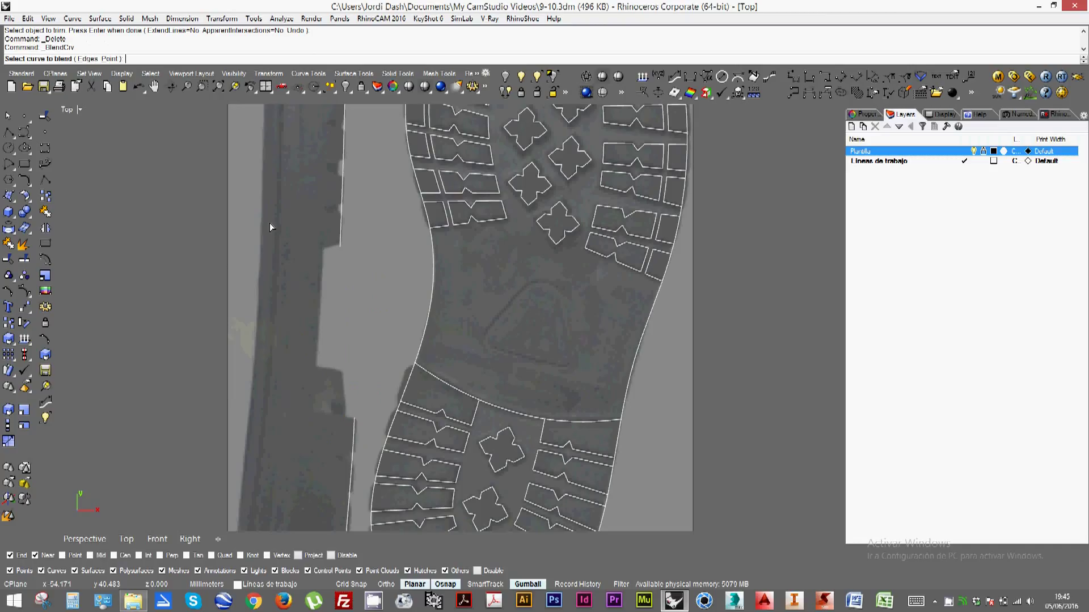
{"action": "left_click", "coordinate": [341, 245]}
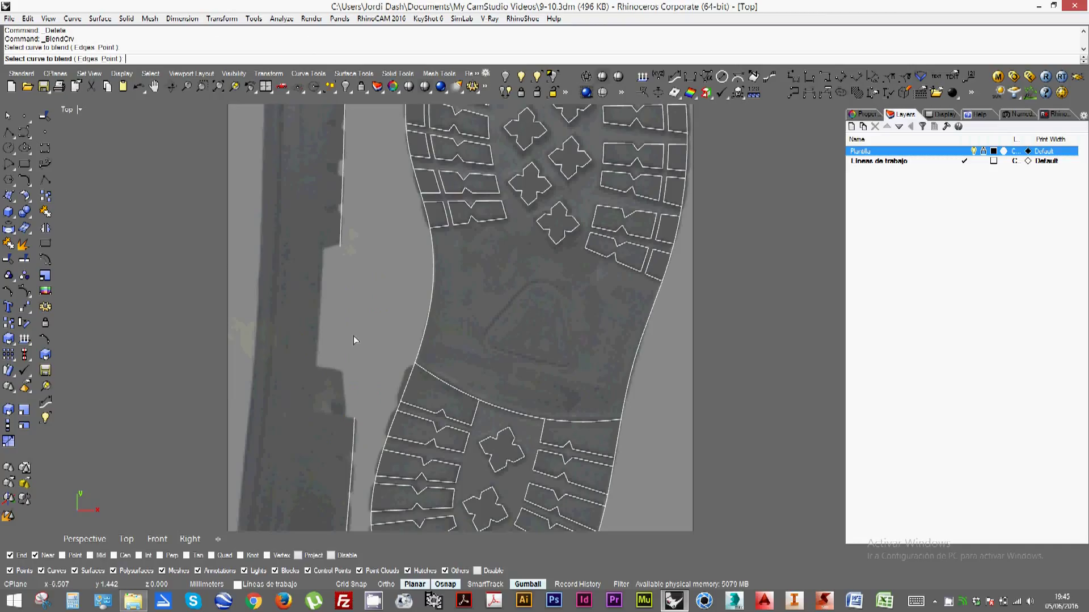
{"action": "left_click", "coordinate": [353, 422]}
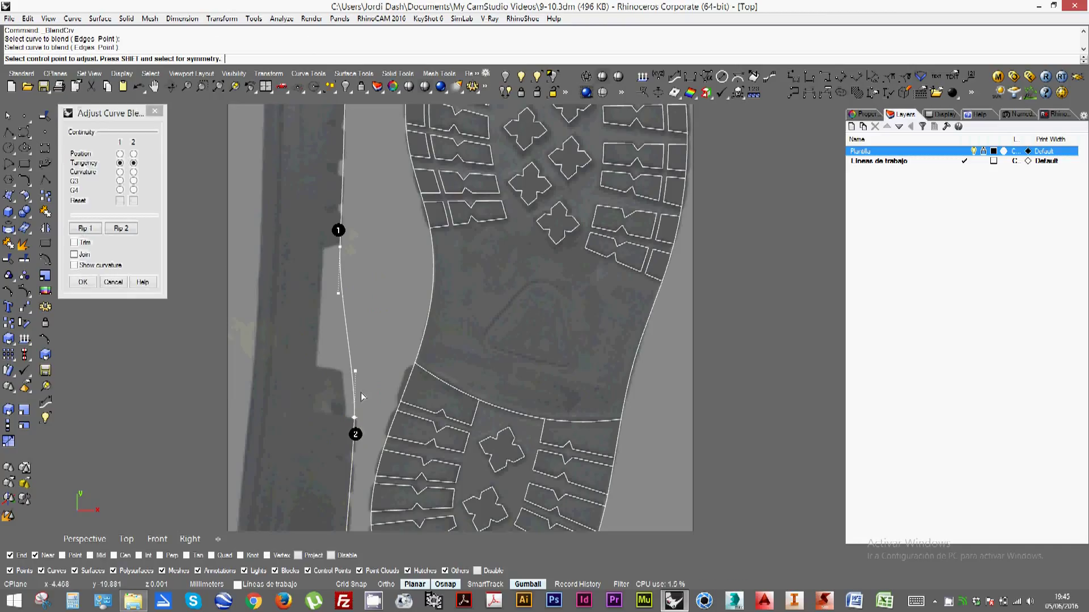
{"action": "left_click", "coordinate": [83, 283]}
Copy all traced sole and side-profile curves horizontally into the empty space beside the reference image
{"action": "scroll", "coordinate": [348, 326], "scroll_direction": "down", "scroll_amount": 4}
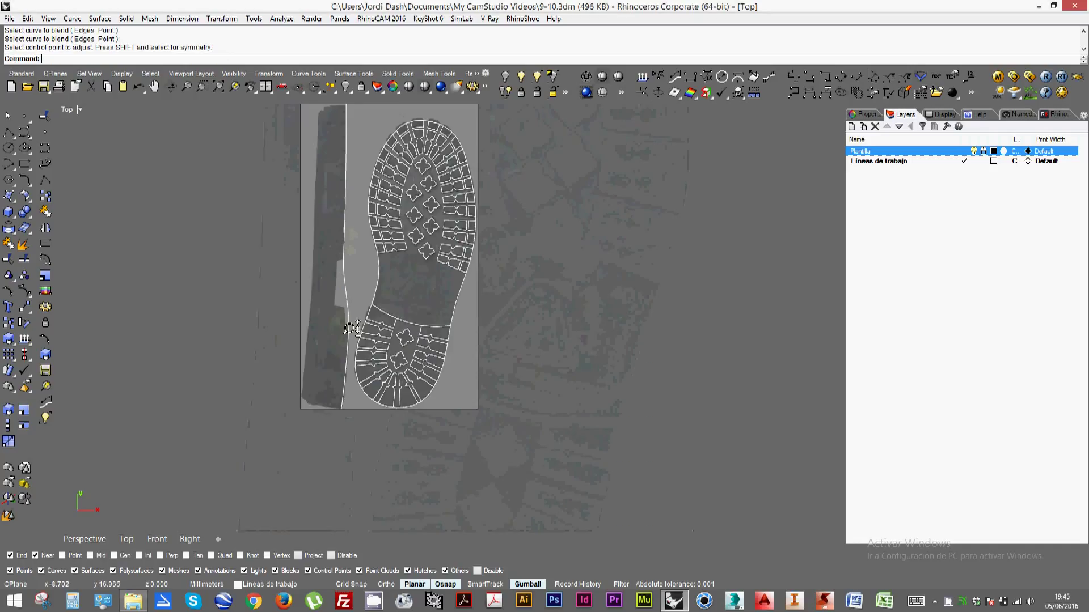
{"action": "scroll", "coordinate": [354, 307], "scroll_direction": "up", "scroll_amount": 3}
{"action": "scroll", "coordinate": [358, 284], "scroll_direction": "down", "scroll_amount": 3}
{"action": "scroll", "coordinate": [363, 318], "scroll_direction": "up", "scroll_amount": 1}
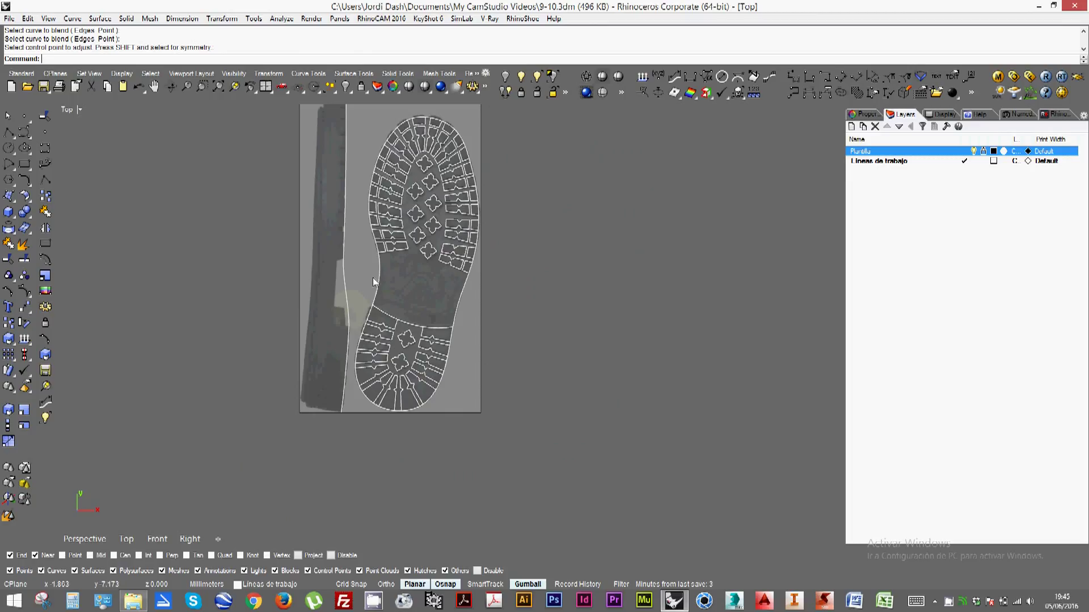
{"action": "scroll", "coordinate": [349, 310], "scroll_direction": "down", "scroll_amount": 1}
{"action": "scroll", "coordinate": [318, 164], "scroll_direction": "up", "scroll_amount": 1}
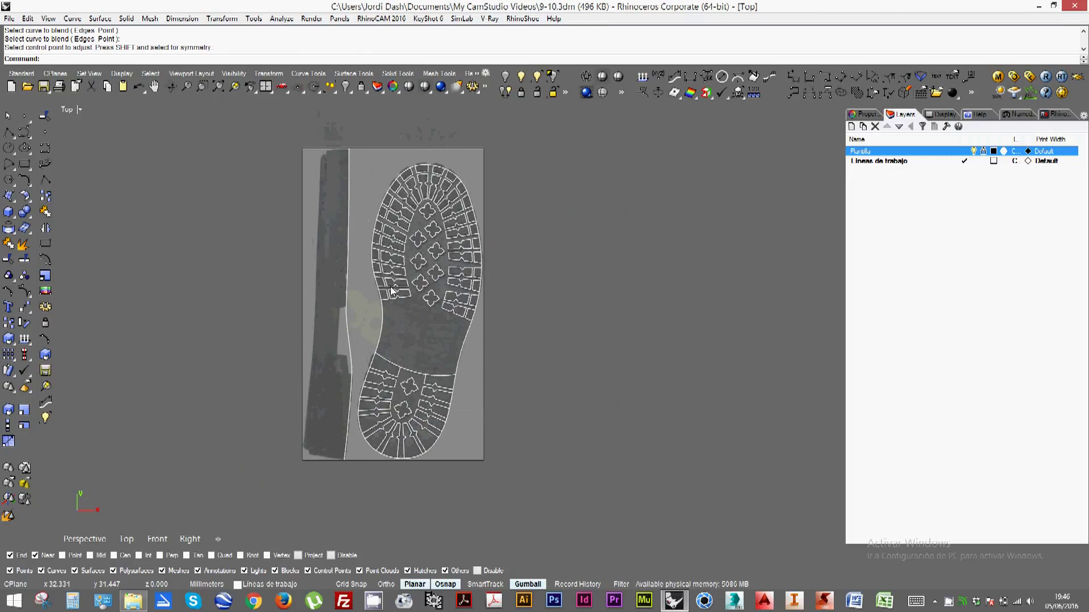
{"action": "right_click_drag", "start_coordinate": [328, 294], "coordinate": [271, 304]}
{"action": "scroll", "coordinate": [277, 291], "scroll_direction": "down", "scroll_amount": 2}
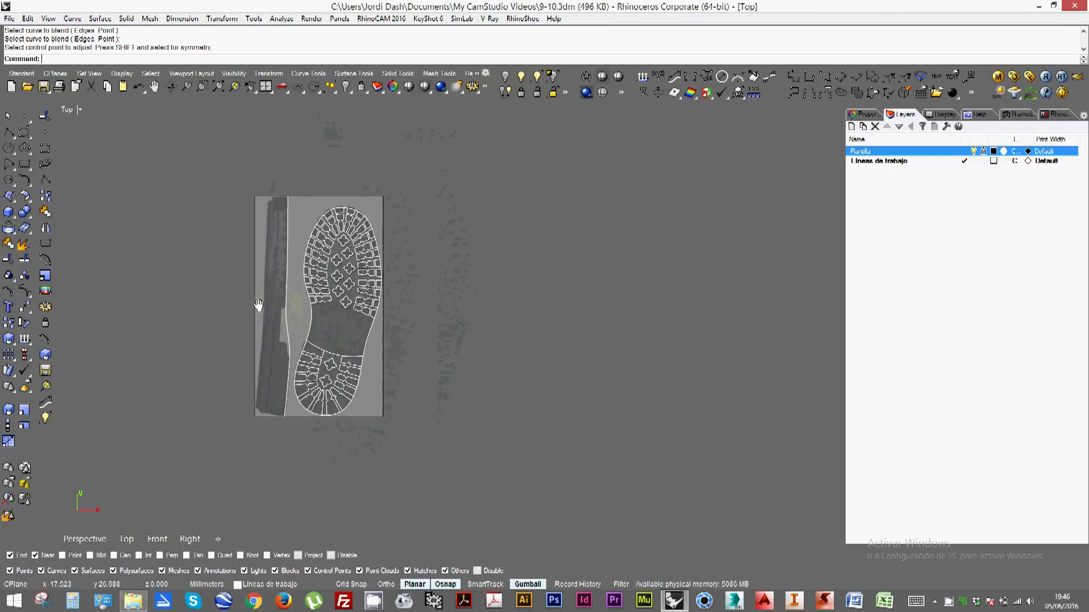
{"action": "left_click_drag", "start_coordinate": [191, 179], "coordinate": [437, 500]}
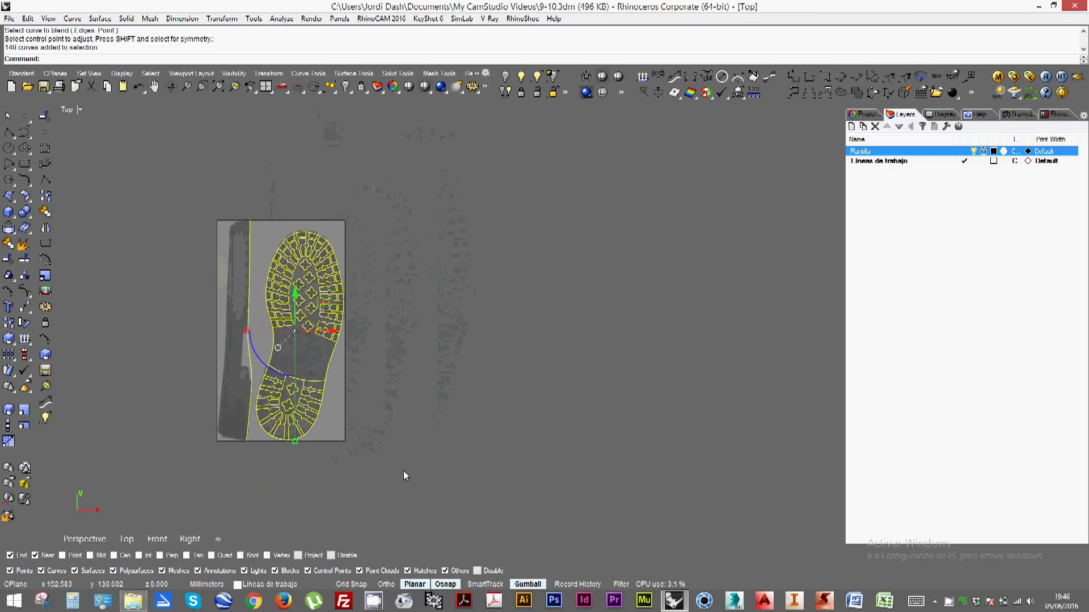
{"action": "scroll", "coordinate": [304, 359], "scroll_direction": "up", "scroll_amount": 2}
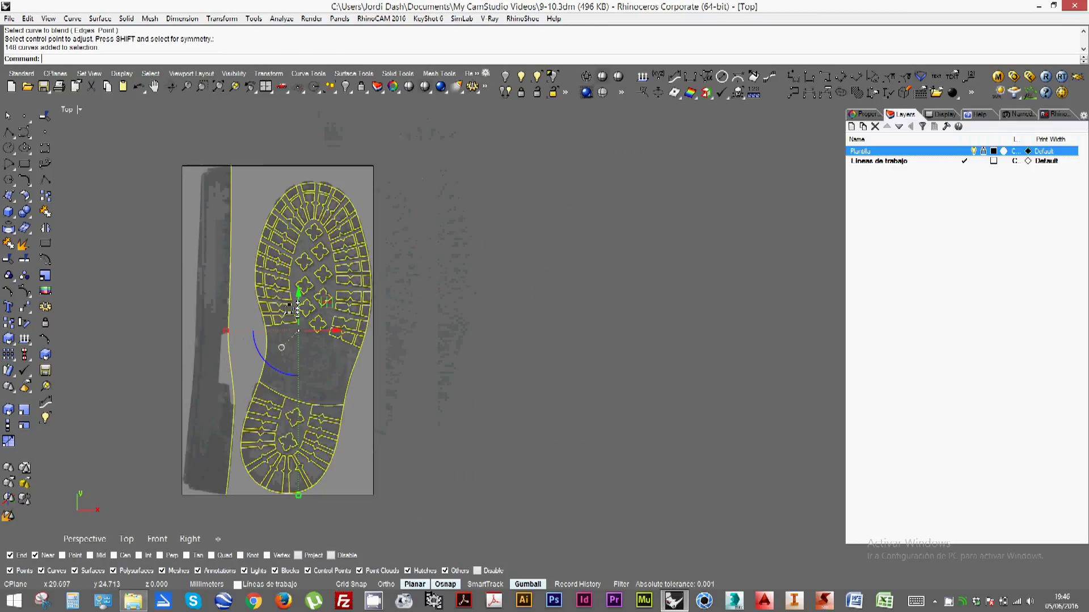
{"action": "right_click_drag", "start_coordinate": [243, 356], "coordinate": [227, 347]}
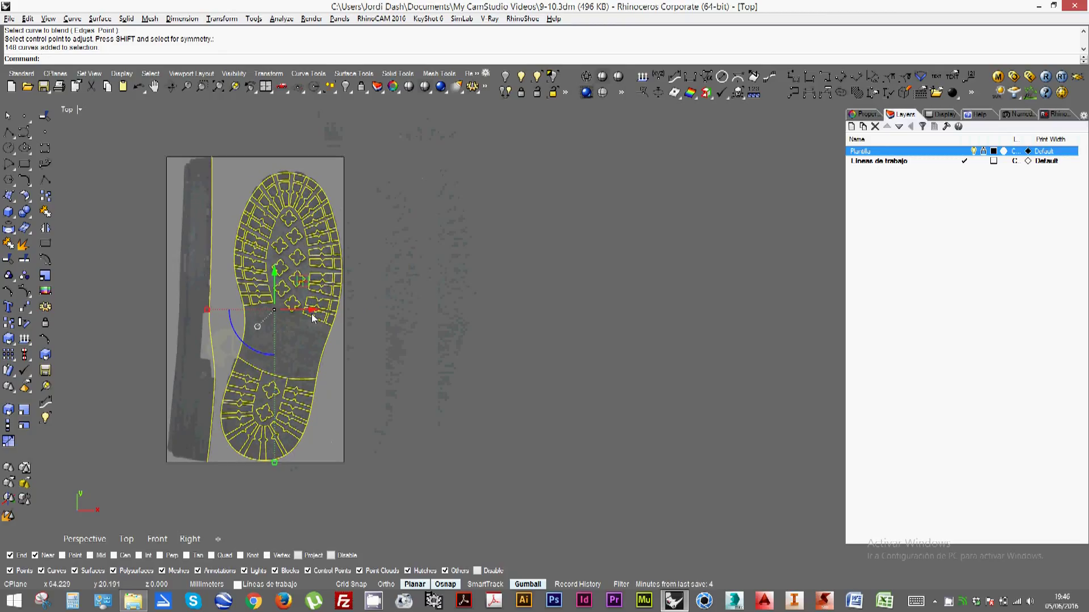
{"action": "left_click_drag", "start_coordinate": [315, 316], "coordinate": [671, 325]}
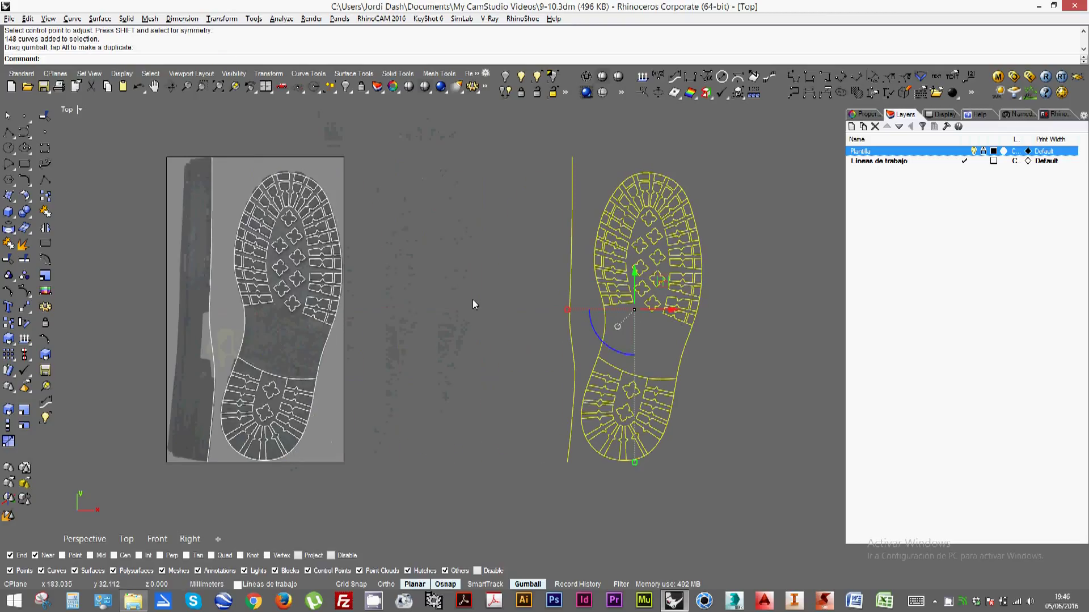
{"action": "left_click", "coordinate": [434, 279]}
Hide the original traced curves lying over the reference image
{"action": "right_click_drag", "start_coordinate": [352, 302], "coordinate": [409, 288]}
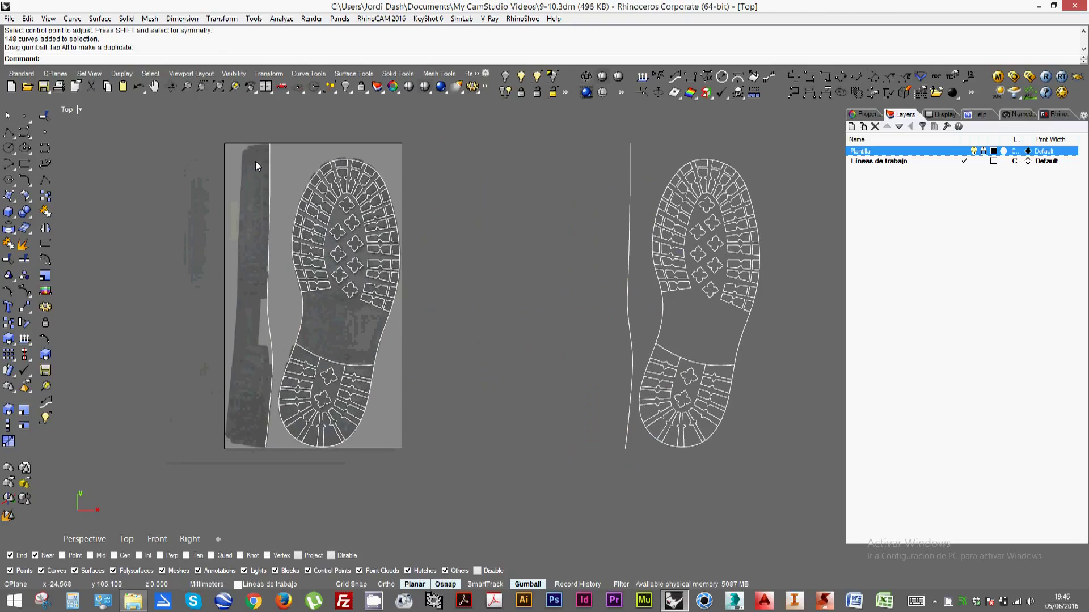
{"action": "left_click_drag", "start_coordinate": [250, 126], "coordinate": [451, 488]}
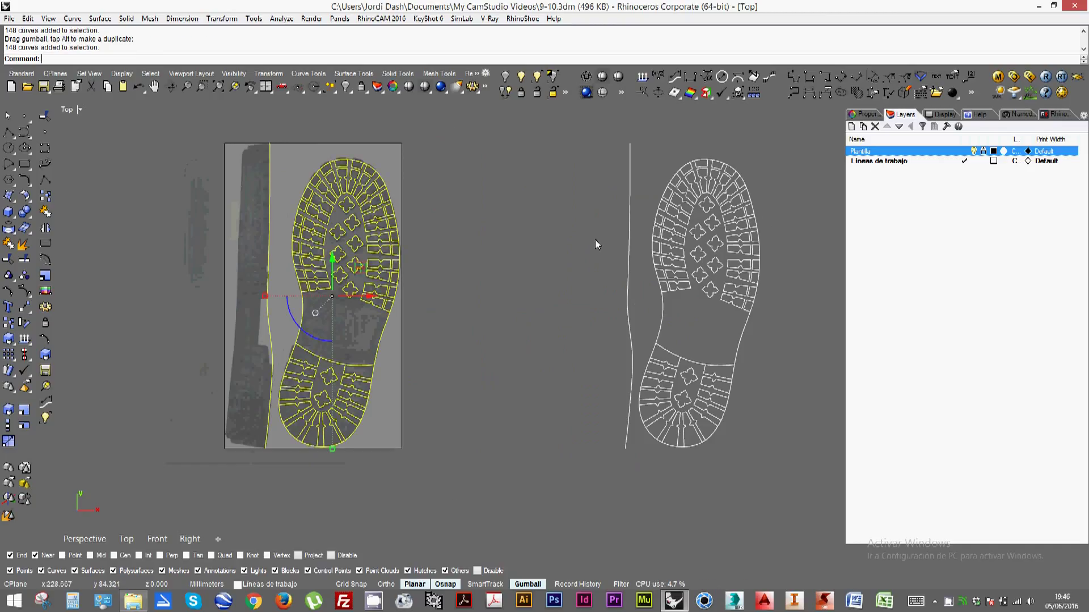
{"action": "left_click", "coordinate": [345, 86]}
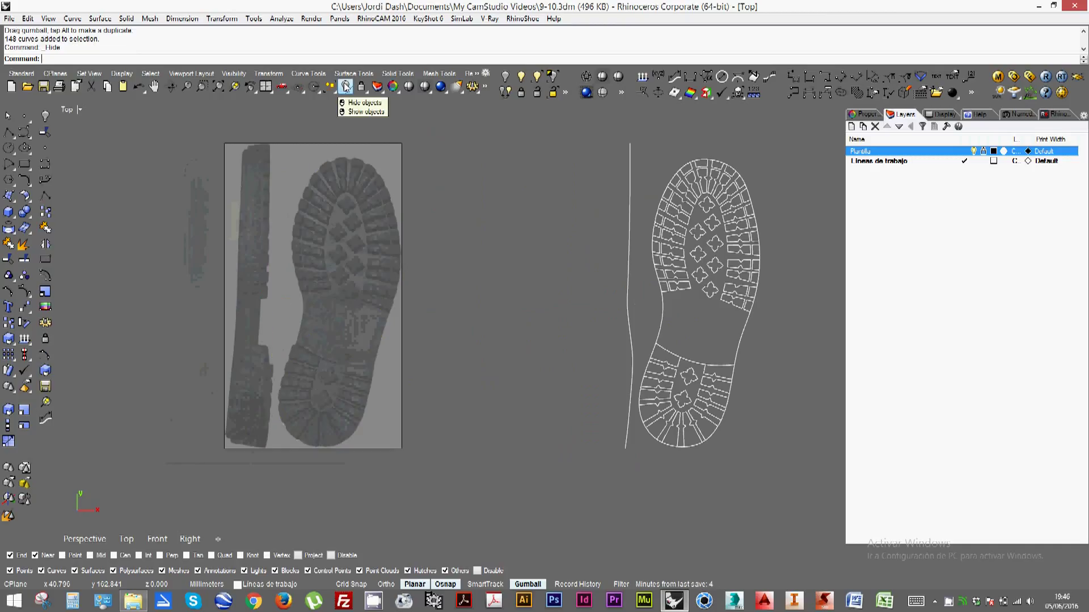
{"action": "mouse_move", "coordinate": [601, 334]}
{"action": "right_mouse_down"}
{"action": "mouse_move", "coordinate": [505, 360]}
{"action": "mouse_move", "coordinate": [484, 352]}
{"action": "right_mouse_up"}
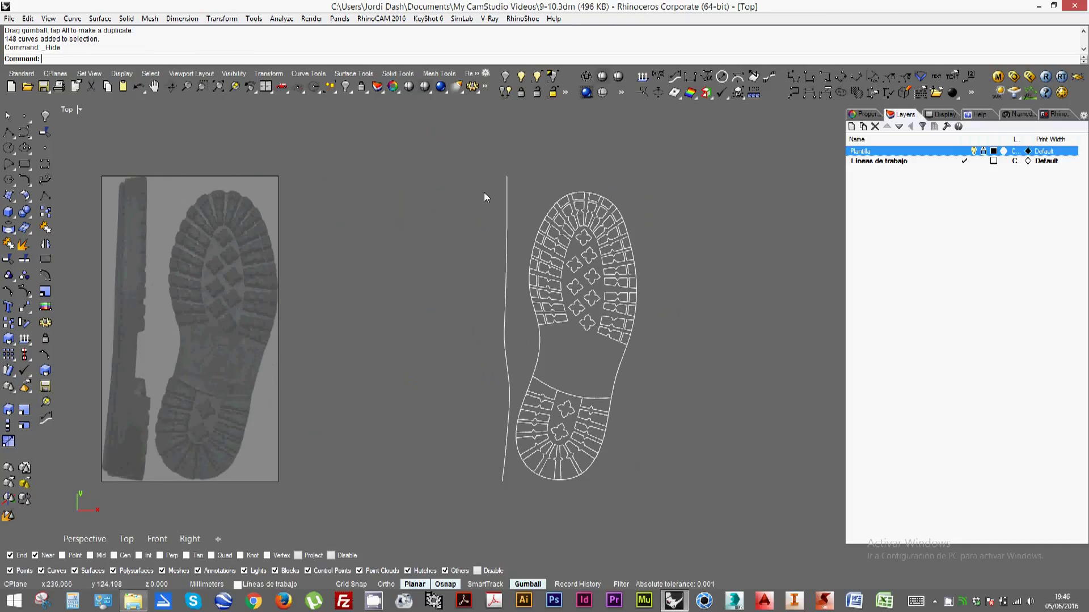
{"action": "left_click_drag", "start_coordinate": [483, 185], "coordinate": [662, 481]}
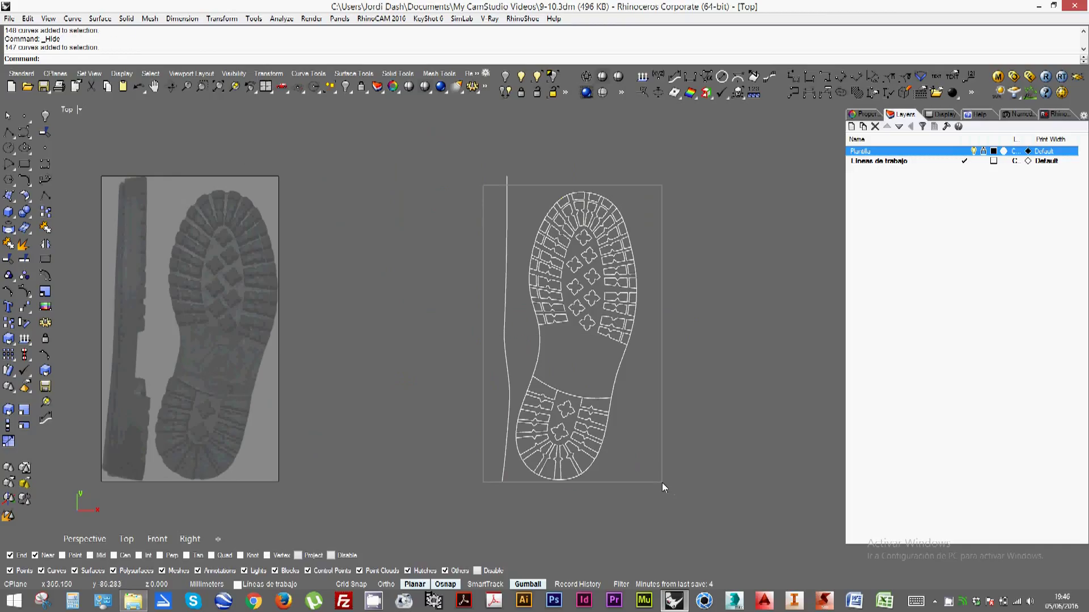
{"action": "left_click", "coordinate": [509, 455]}
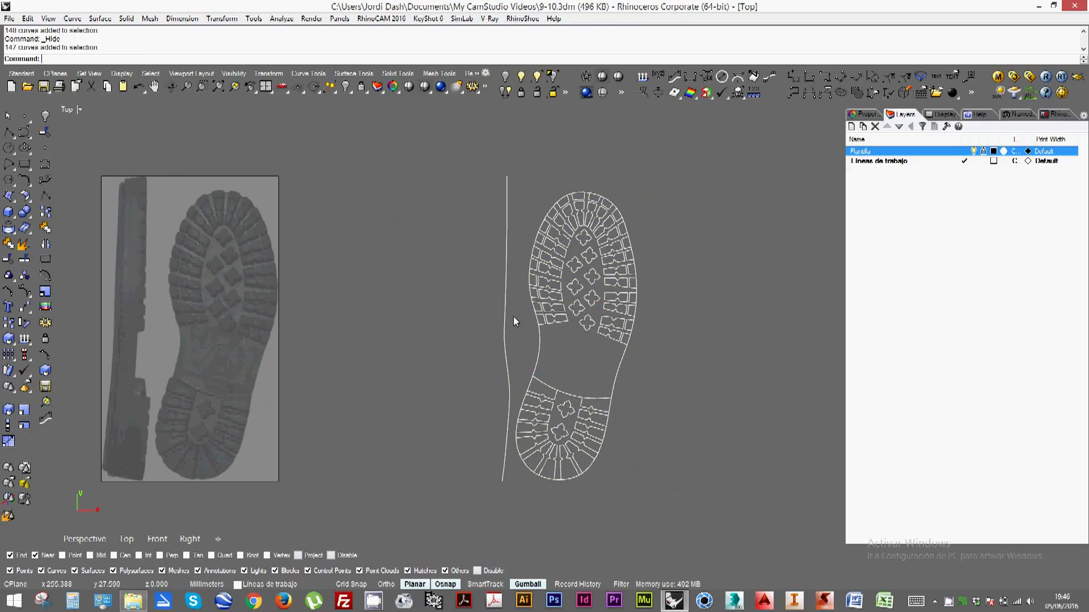
{"action": "left_click_drag", "start_coordinate": [516, 288], "coordinate": [476, 394]}
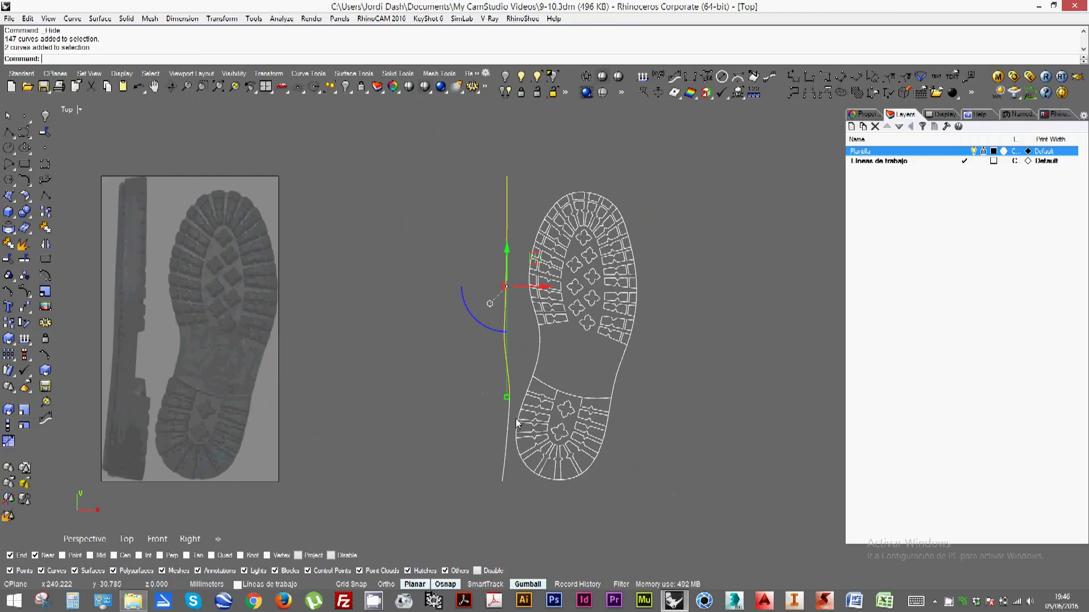
{"action": "left_click", "coordinate": [507, 442]}
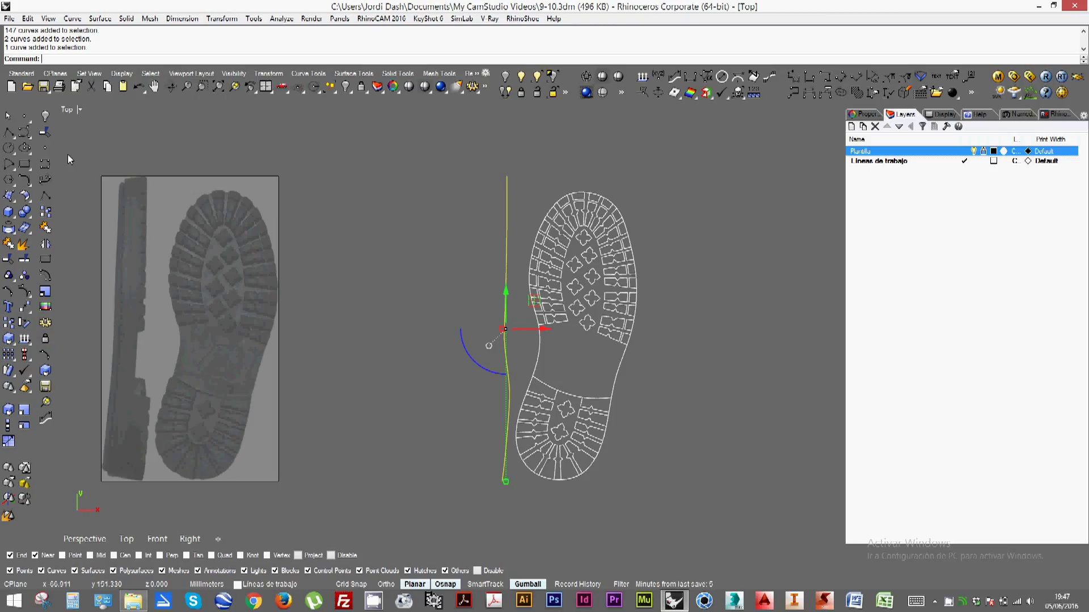
{"action": "key", "text": "Escape"}
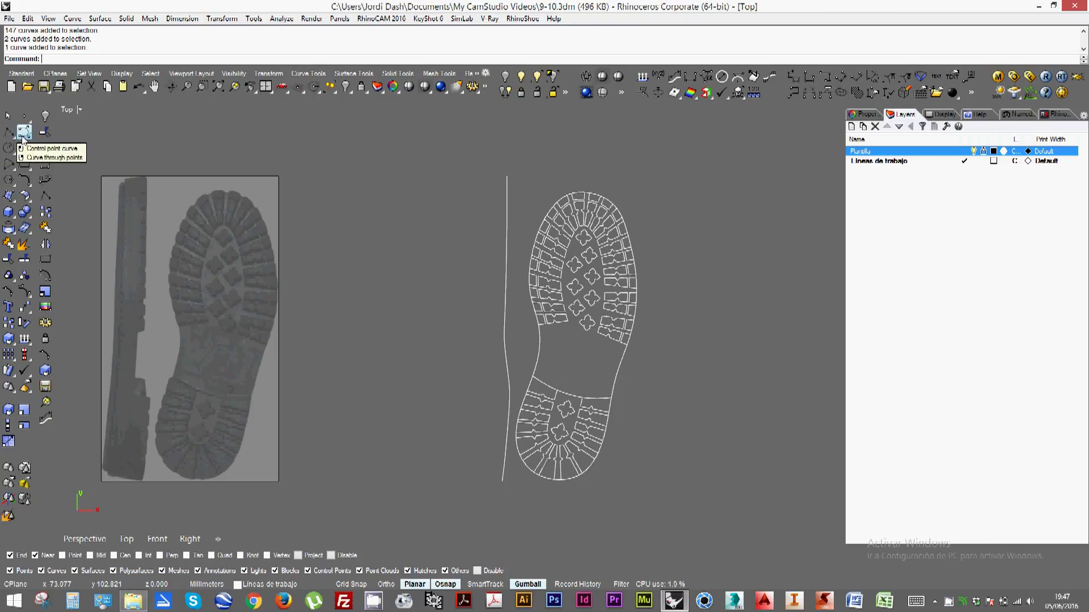
Extend the toe end of the copied side-profile curve freely well beyond the sole's tip, using the Natural extension type
{"action": "left_click", "coordinate": [29, 186]}
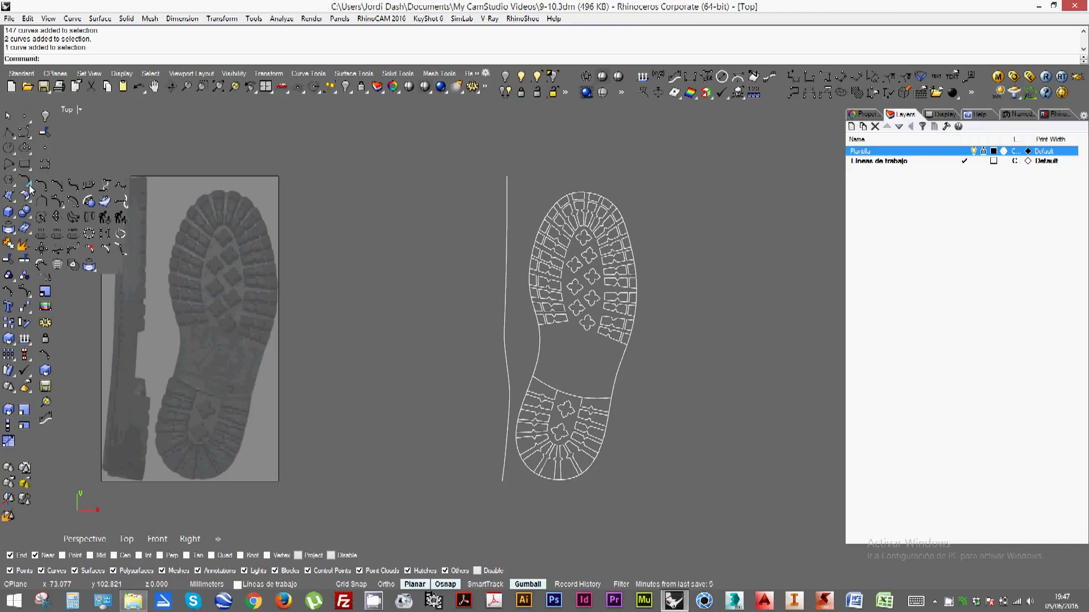
{"action": "left_click", "coordinate": [120, 200]}
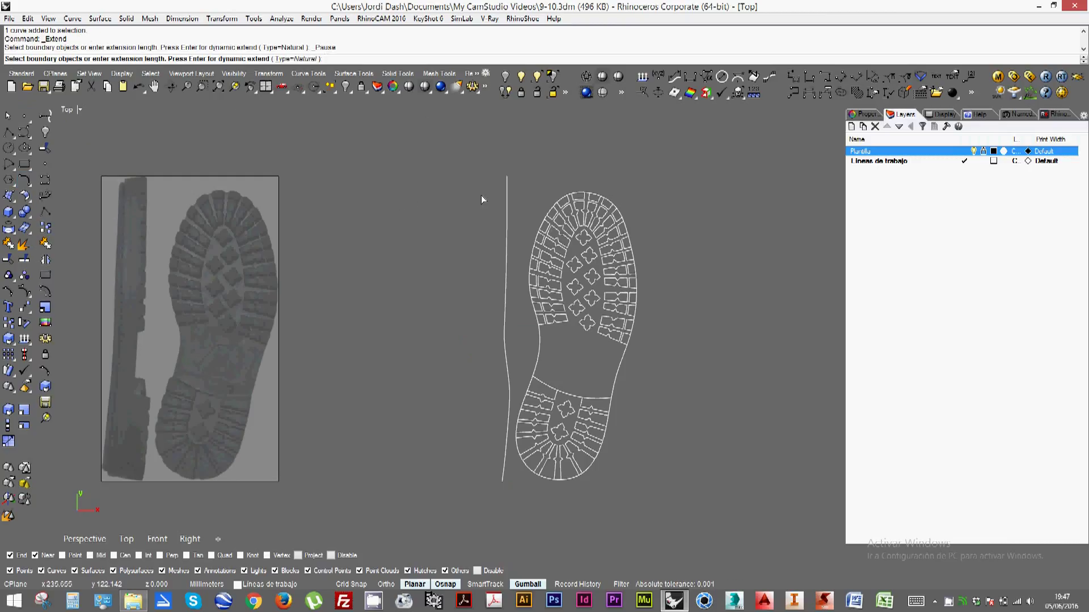
{"action": "right_click_drag", "start_coordinate": [481, 195], "coordinate": [437, 281]}
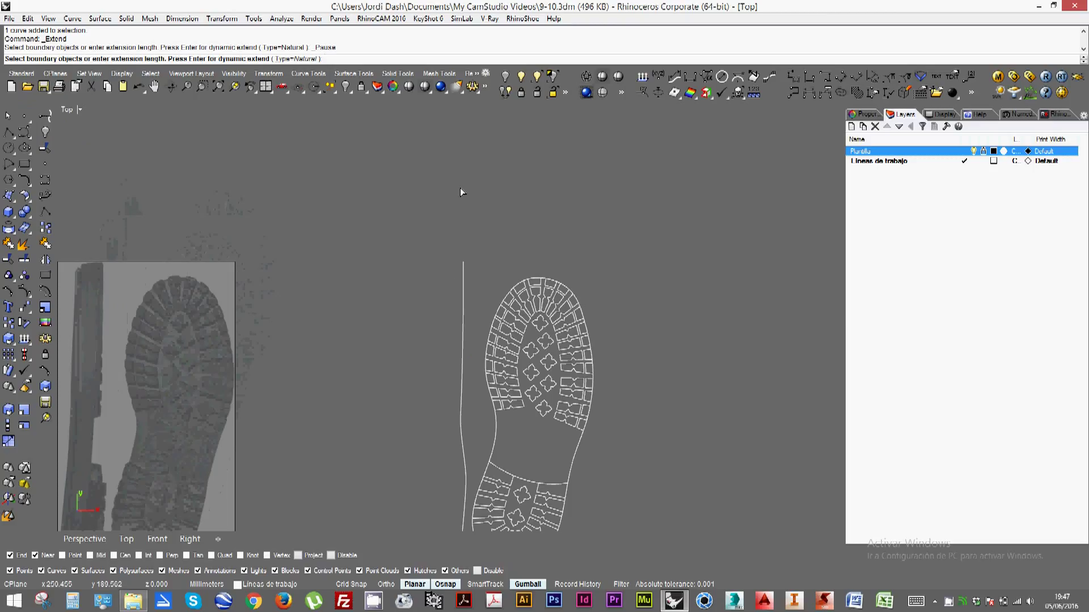
{"action": "right_click_drag", "start_coordinate": [460, 236], "coordinate": [436, 266]}
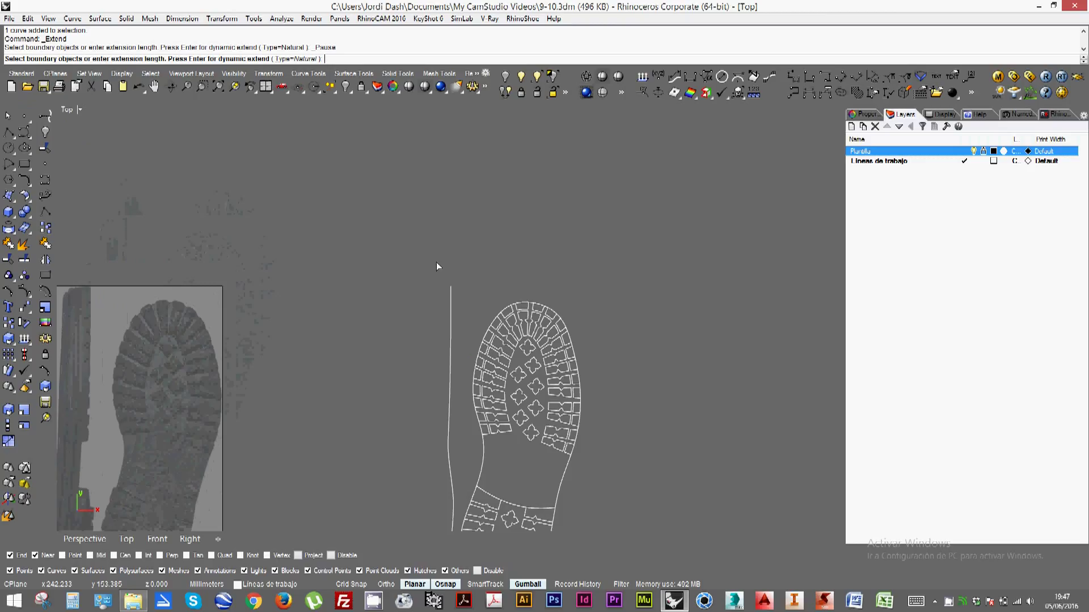
{"action": "key", "text": "Return"}
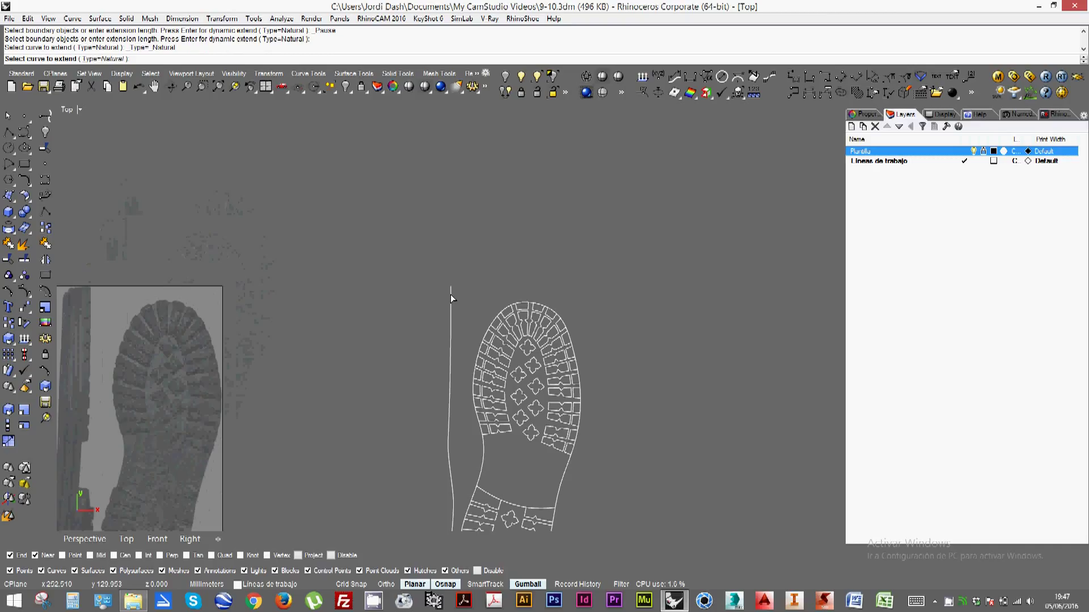
{"action": "left_click", "coordinate": [451, 296]}
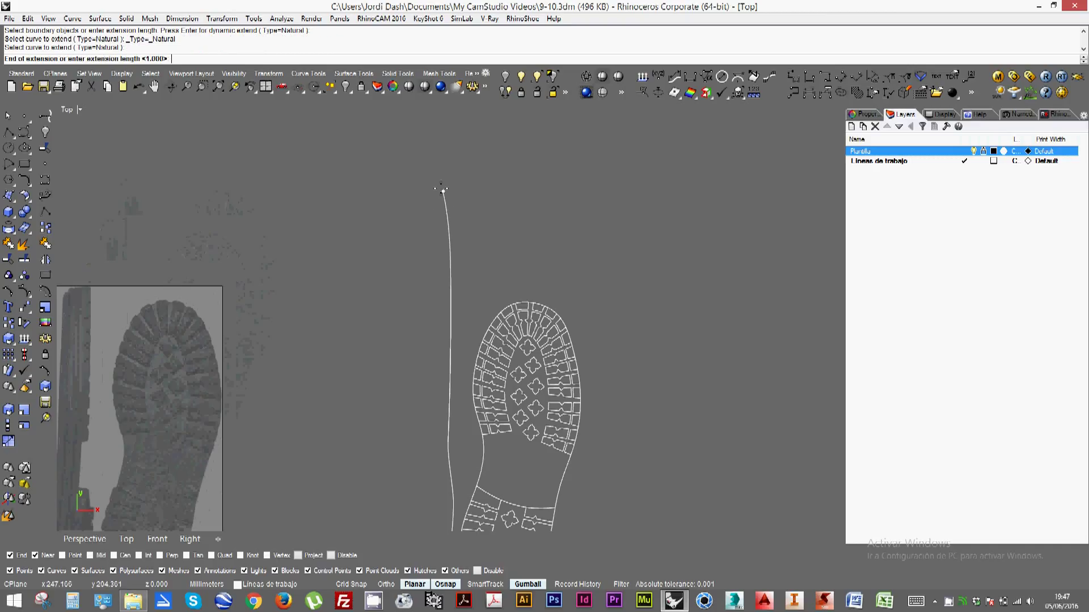
{"action": "left_click", "coordinate": [439, 189]}
{"action": "right_click_drag", "start_coordinate": [418, 360], "coordinate": [414, 190]}
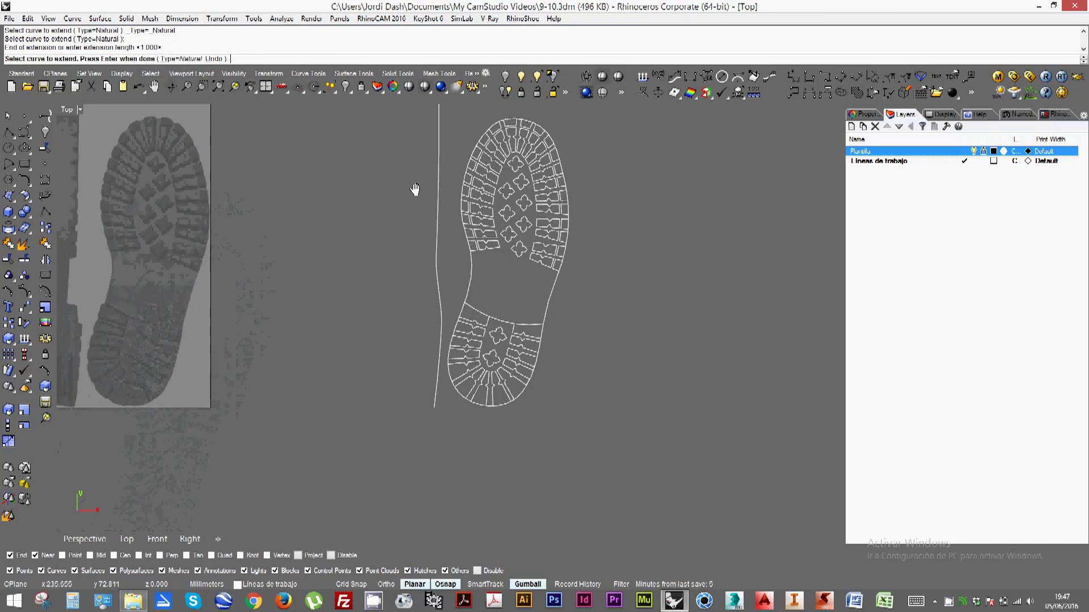
{"action": "right_click", "coordinate": [439, 414]}
{"action": "right_click", "coordinate": [438, 411]}
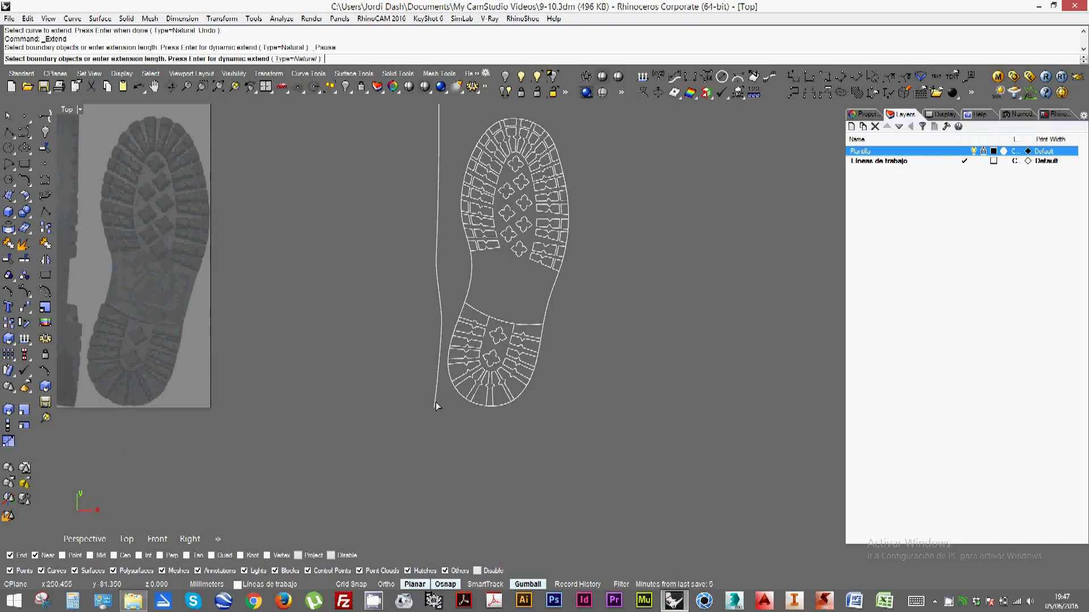
{"action": "left_click", "coordinate": [436, 403]}
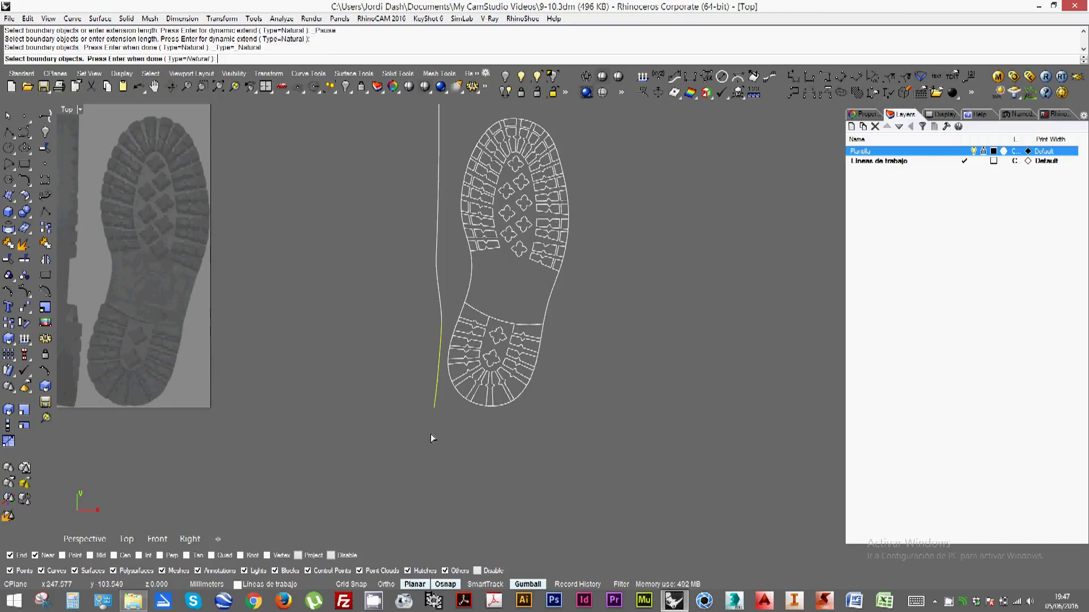
{"action": "right_click", "coordinate": [422, 406]}
Extend the heel end of the copied side-profile curve freely past the heel edge, using the Natural extension type
{"action": "right_click", "coordinate": [422, 406]}
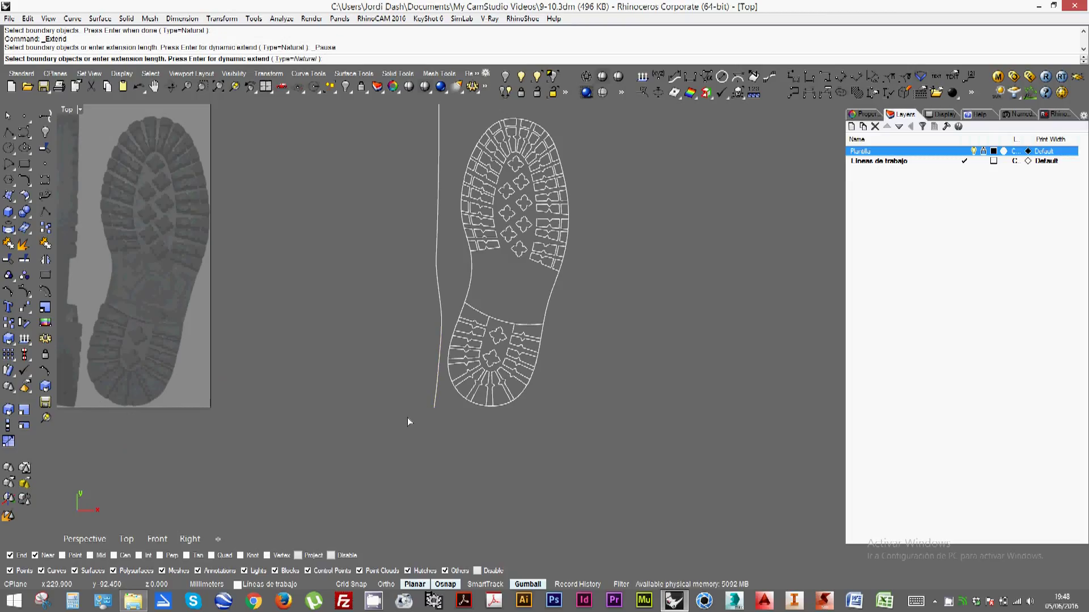
{"action": "key", "text": "Return"}
{"action": "left_click", "coordinate": [436, 406]}
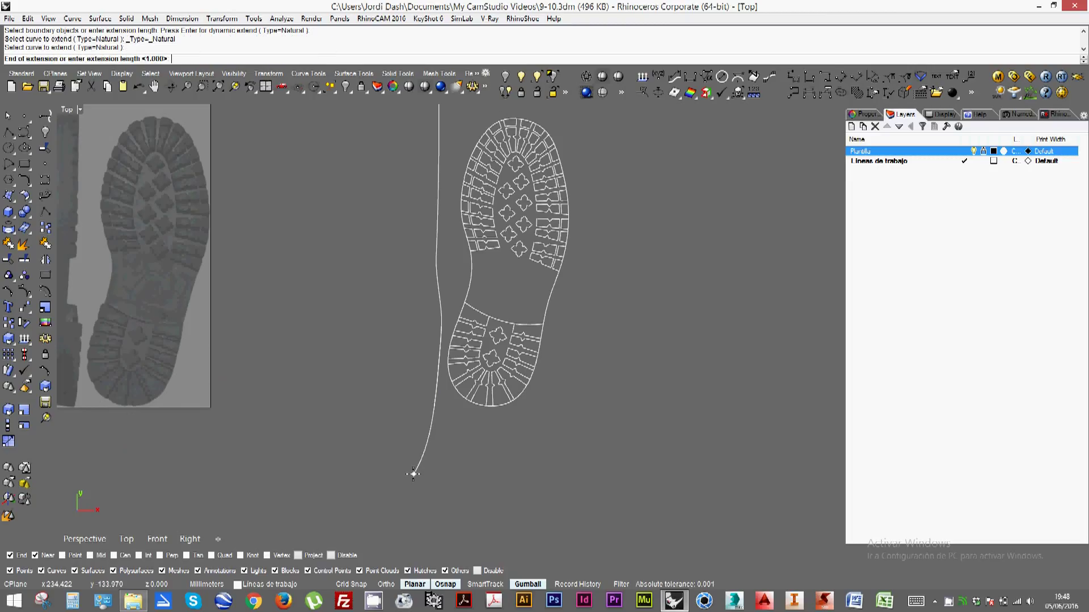
{"action": "left_click", "coordinate": [412, 474]}
{"action": "right_click_drag", "start_coordinate": [342, 378], "coordinate": [425, 403]}
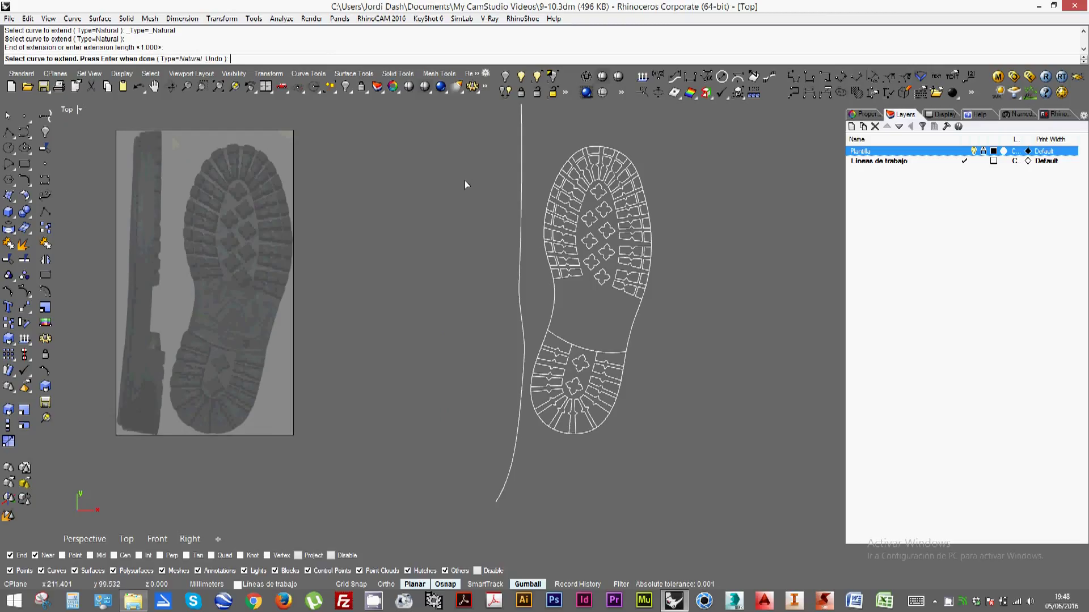
{"action": "left_click_drag", "start_coordinate": [478, 128], "coordinate": [689, 421]}
{"action": "key", "text": "Return"}
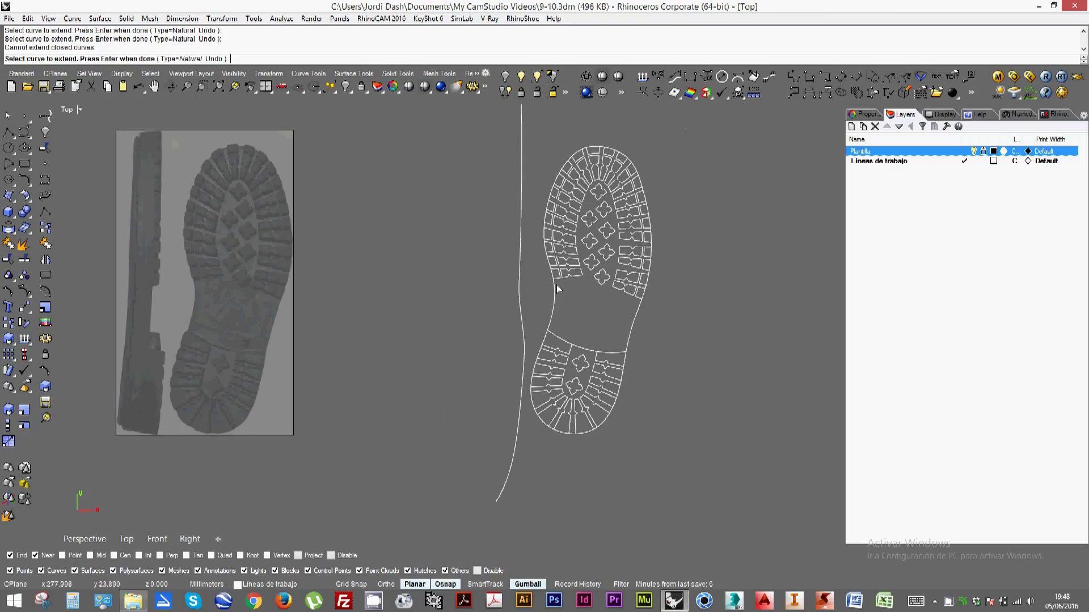
Move all sole tread and outline curves, without the side profile, onto the reference image and rotate them until the sole stands upright
{"action": "left_click", "coordinate": [558, 289]}
{"action": "left_click", "coordinate": [393, 144]}
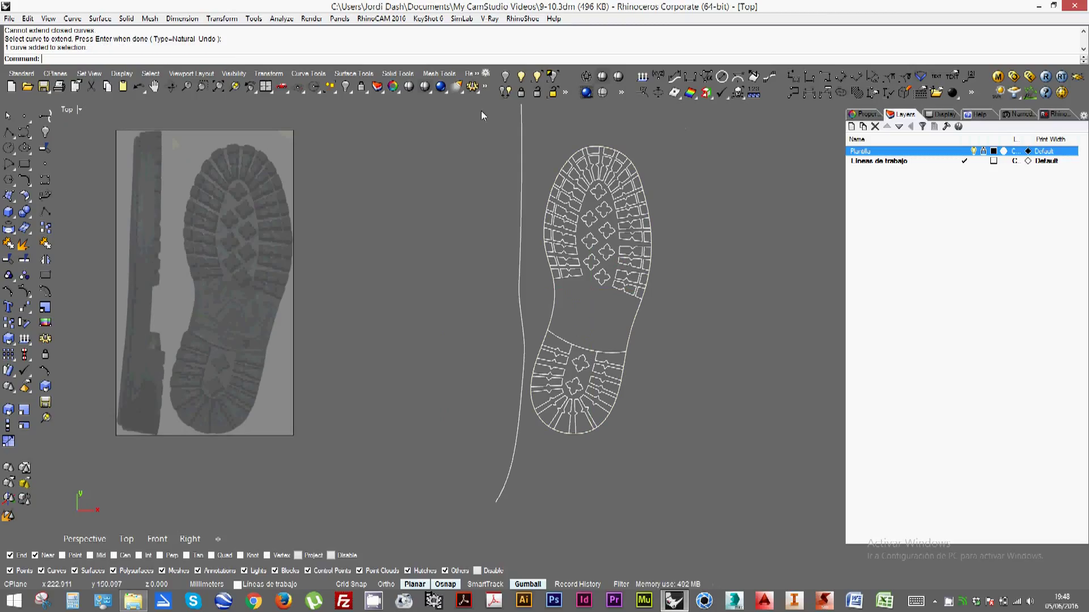
{"action": "left_click_drag", "start_coordinate": [627, 422], "coordinate": [675, 453]}
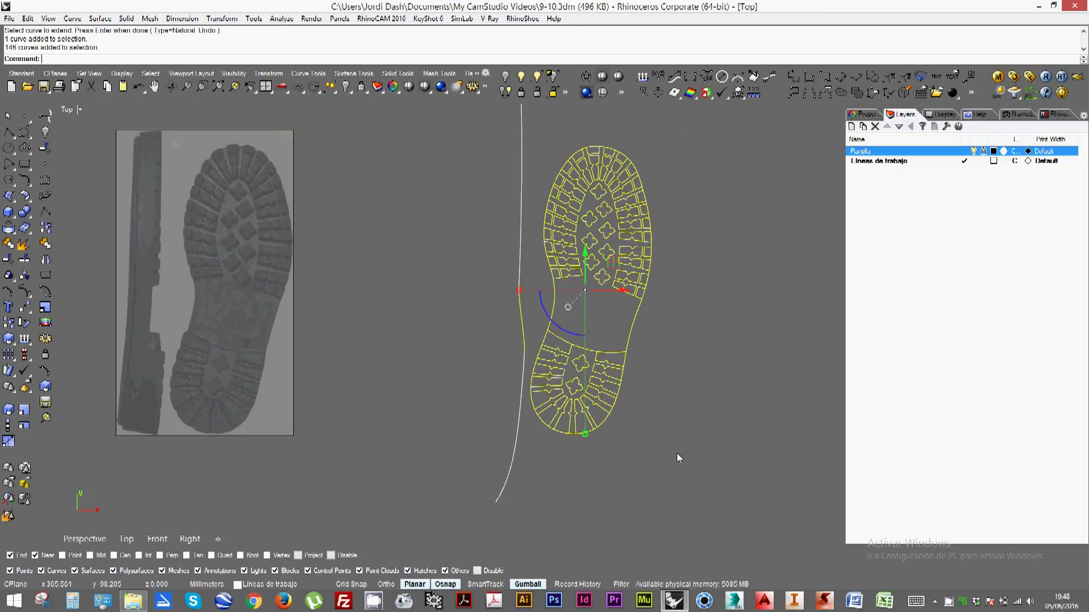
{"action": "left_click", "coordinate": [522, 340], "text": "ctrl"}
{"action": "right_click_drag", "start_coordinate": [474, 316], "coordinate": [505, 360]}
{"action": "left_click_drag", "start_coordinate": [675, 336], "coordinate": [264, 379]}
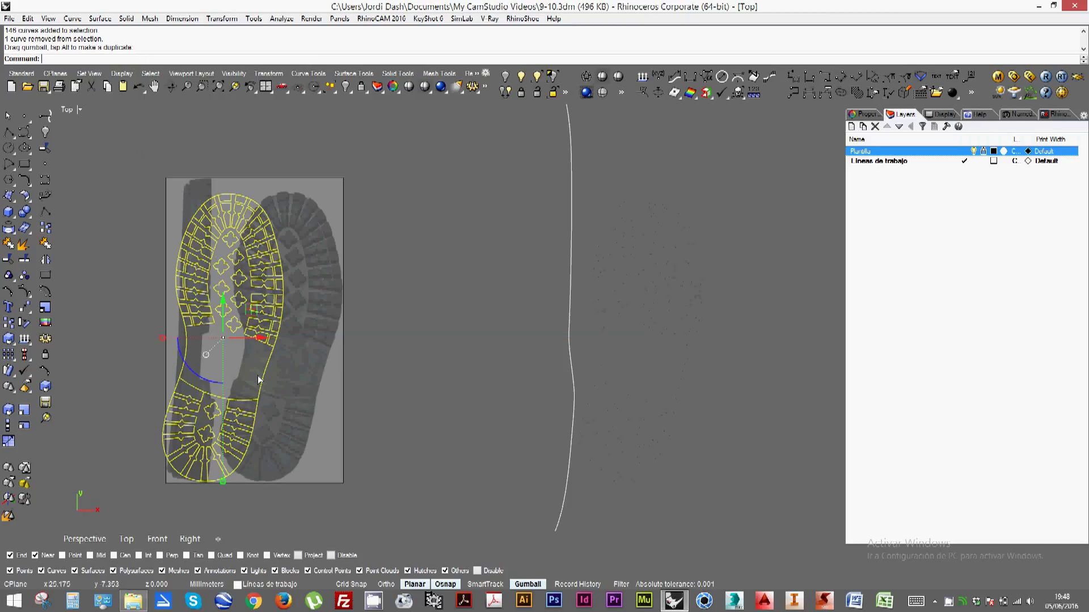
{"action": "left_click_drag", "start_coordinate": [189, 367], "coordinate": [219, 311]}
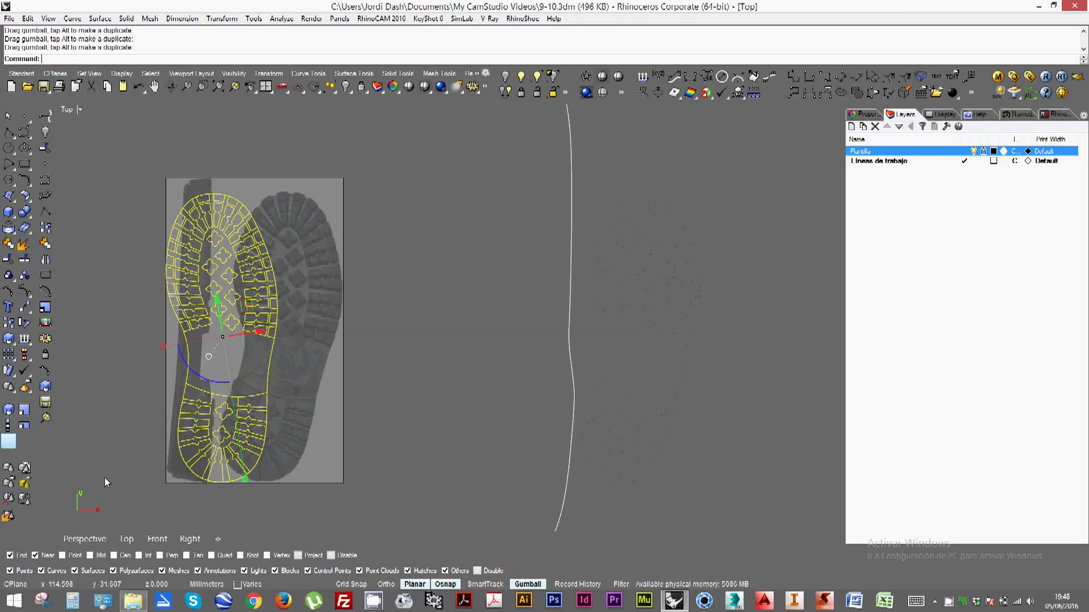
{"action": "left_click", "coordinate": [25, 410]}
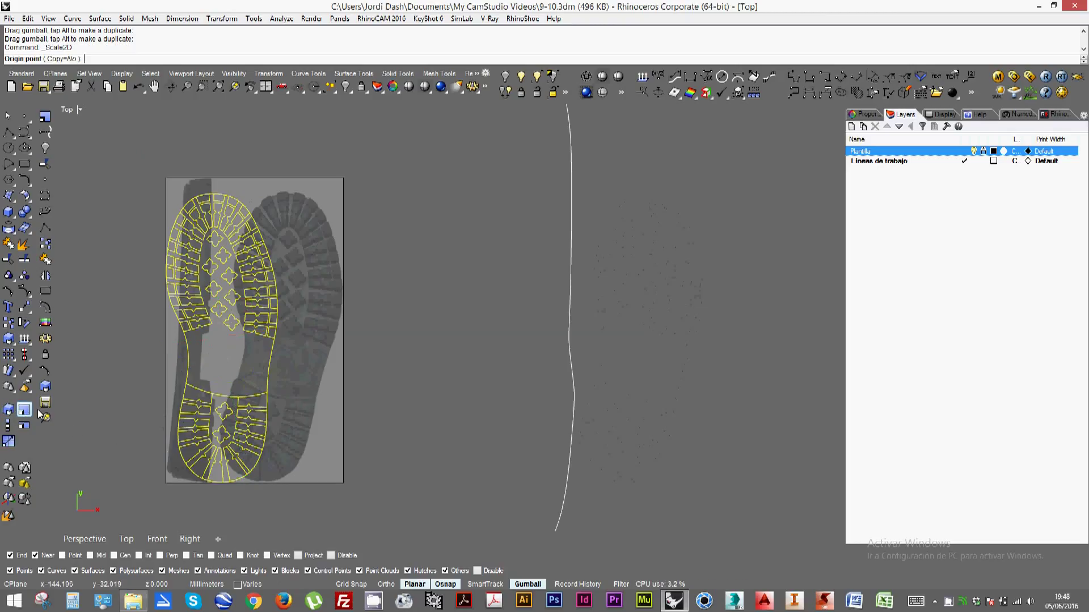
{"action": "left_click", "coordinate": [218, 480]}
{"action": "scroll", "coordinate": [220, 479], "scroll_direction": "up", "scroll_amount": 5}
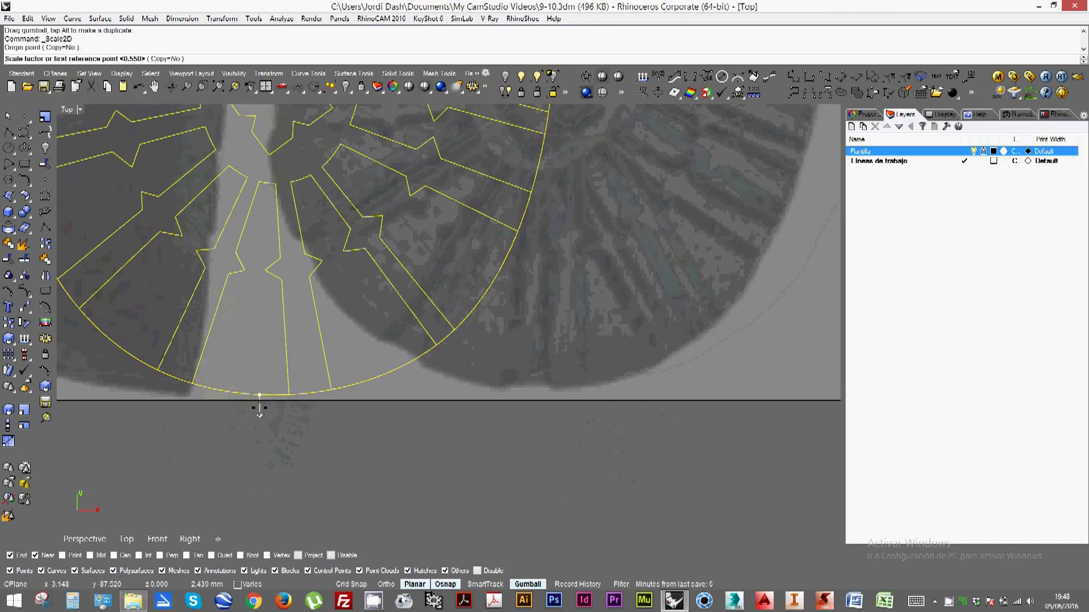
{"action": "key", "text": "Escape"}
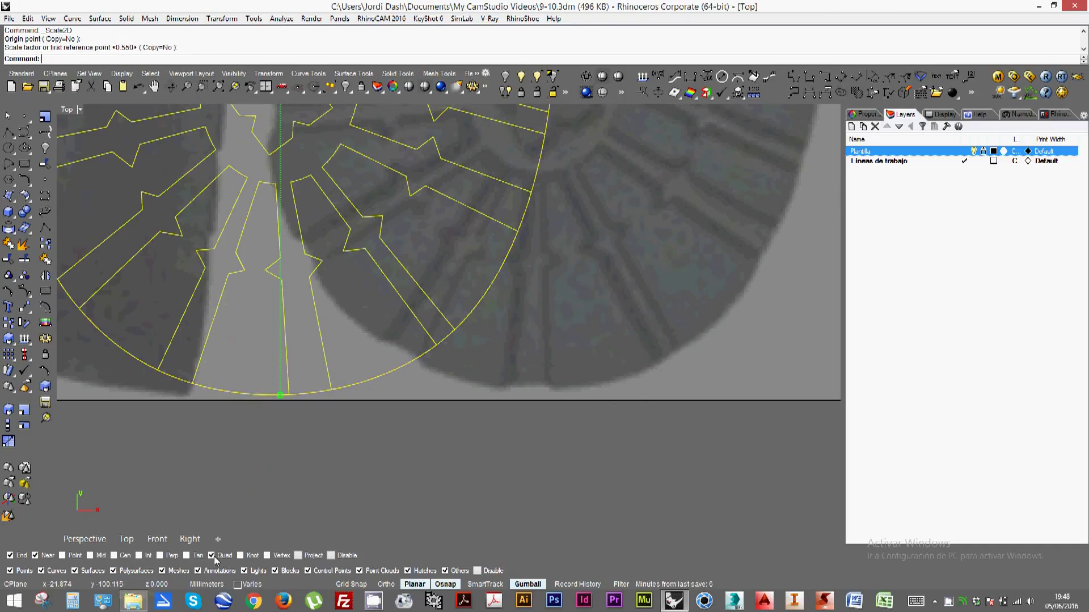
With the Quad snap enabled, start a 2D scale of the sole curves with its origin at the heel's lowest quadrant point
{"action": "left_click", "coordinate": [280, 396]}
{"action": "right_click", "coordinate": [272, 433]}
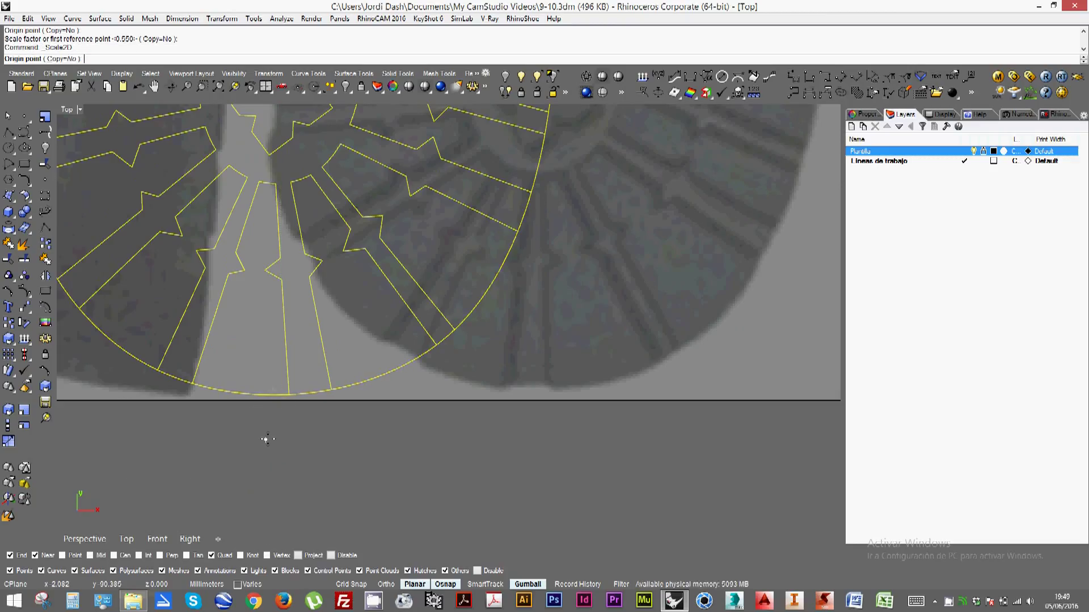
{"action": "left_click", "coordinate": [272, 393]}
Set the 2D scale's first reference point on the uppermost quadrant point of the sole outline at the toe
{"action": "scroll", "coordinate": [275, 351], "scroll_direction": "down", "scroll_amount": 6}
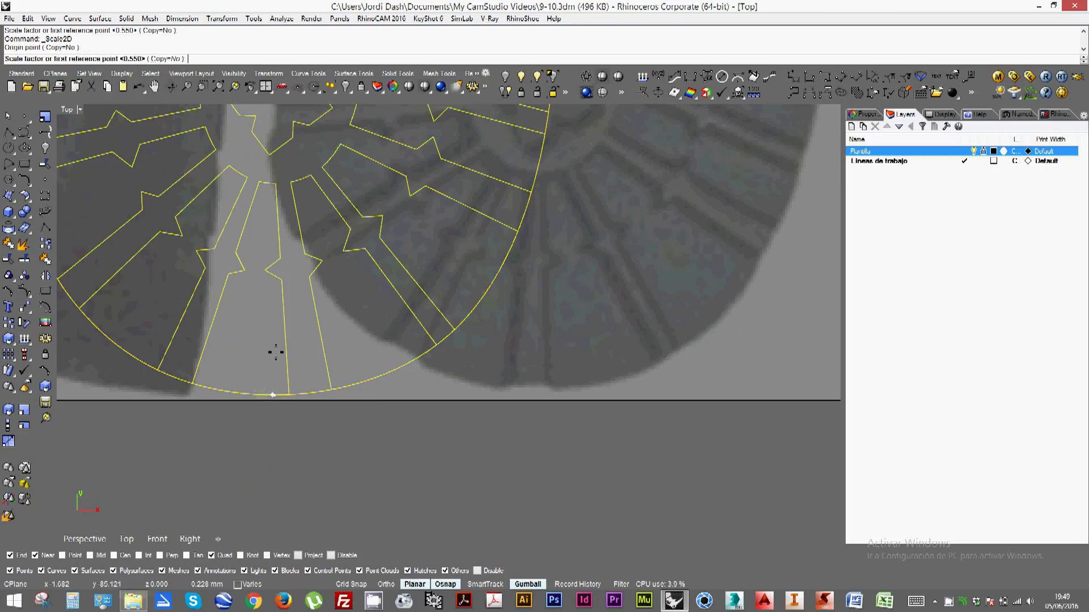
{"action": "right_click_drag", "start_coordinate": [272, 354], "coordinate": [266, 527]}
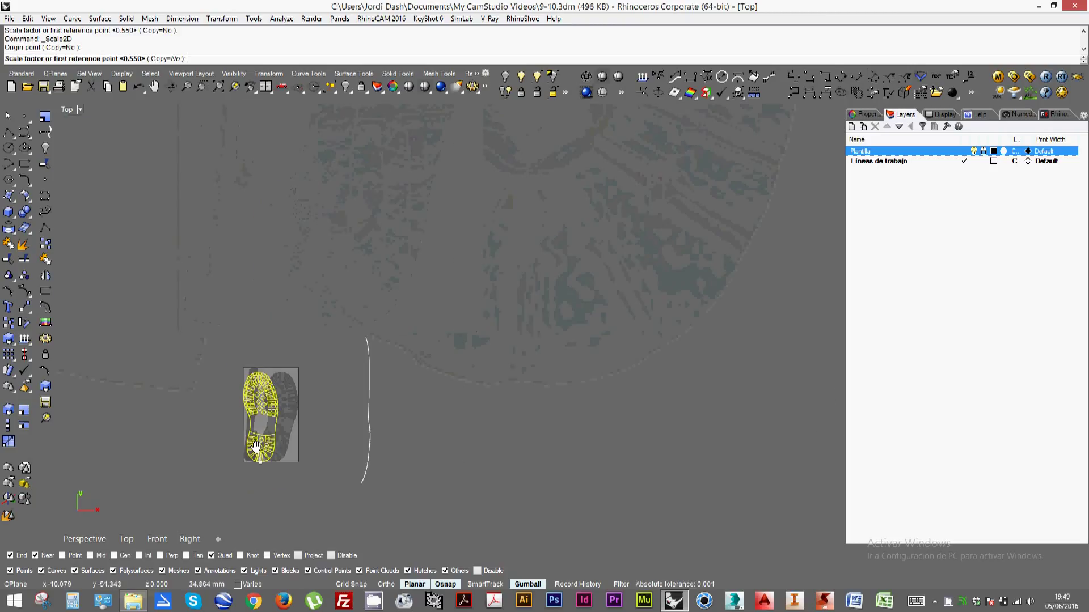
{"action": "scroll", "coordinate": [269, 362], "scroll_direction": "up", "scroll_amount": 6}
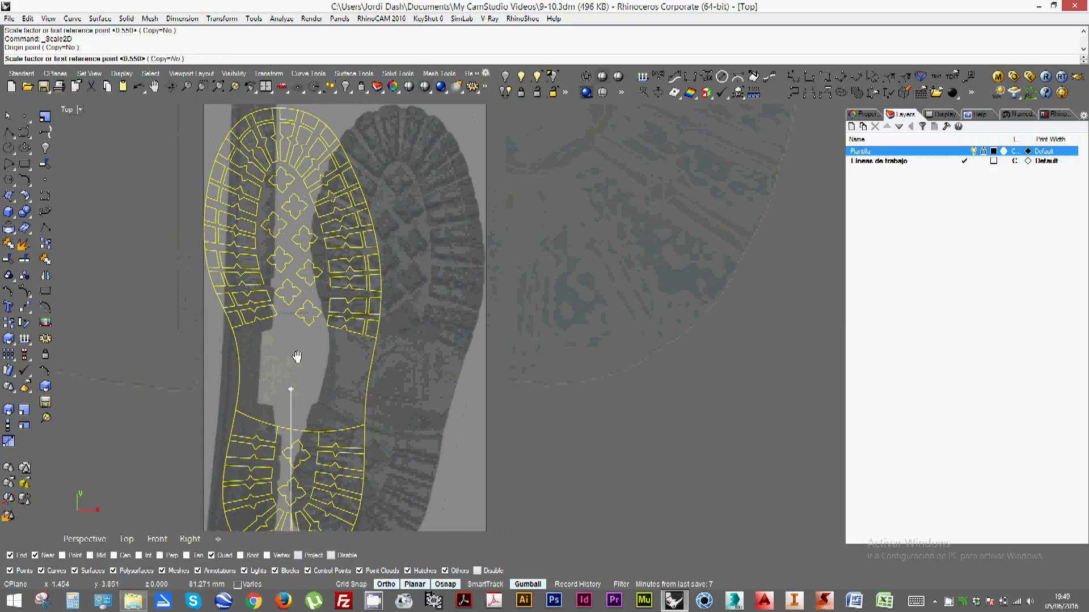
{"action": "scroll", "coordinate": [294, 360], "scroll_direction": "up", "scroll_amount": 1}
{"action": "scroll", "coordinate": [291, 311], "scroll_direction": "down", "scroll_amount": 3}
{"action": "key", "text": "F8"}
{"action": "right_click_drag", "start_coordinate": [305, 313], "coordinate": [303, 353]}
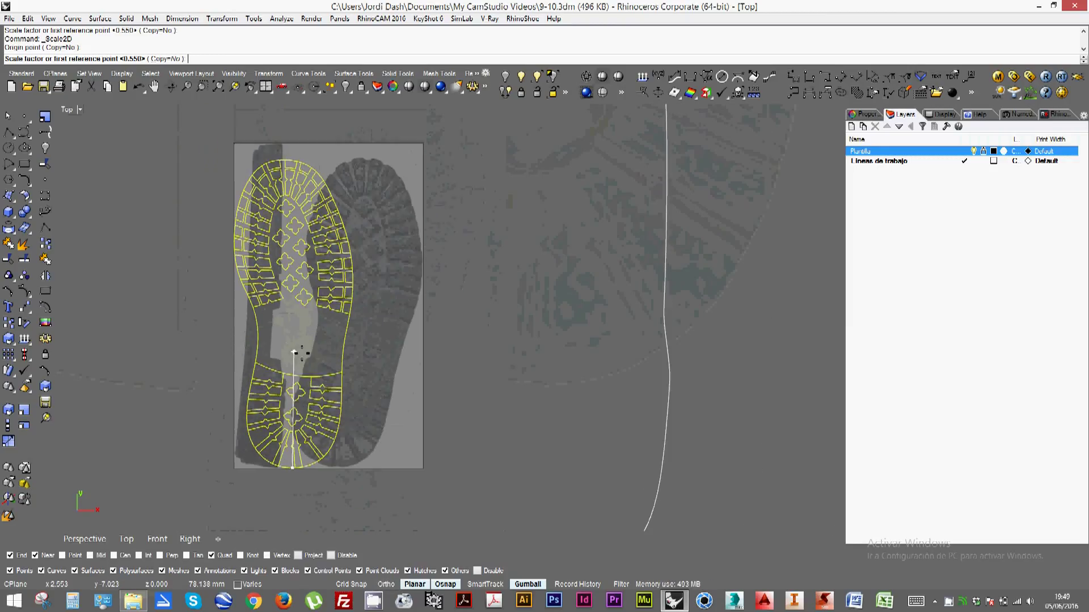
{"action": "key", "text": "F8"}
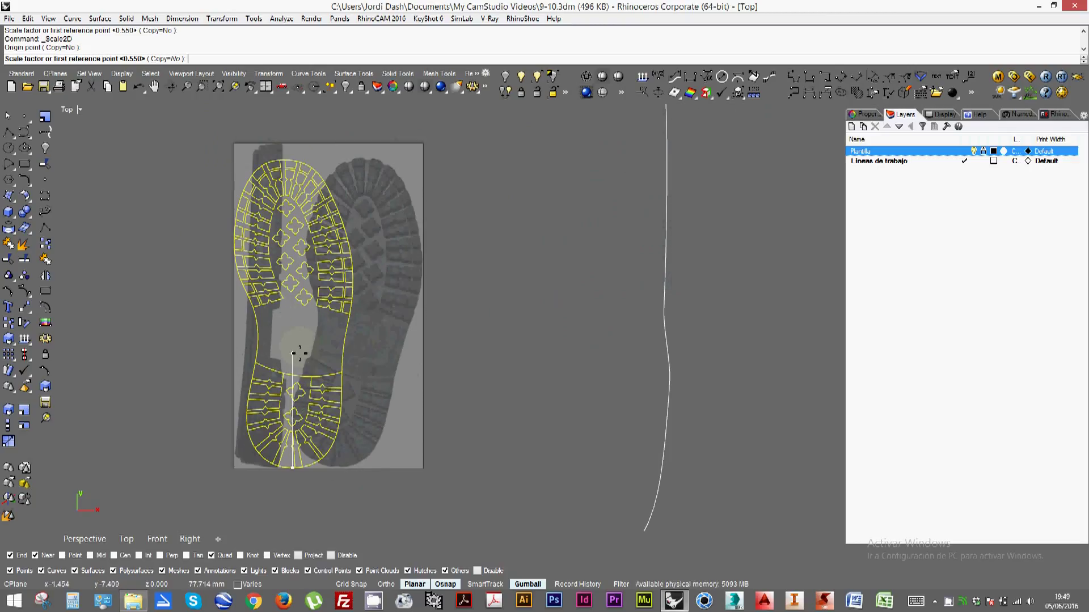
{"action": "key", "text": "F8"}
{"action": "key", "text": "F8"}
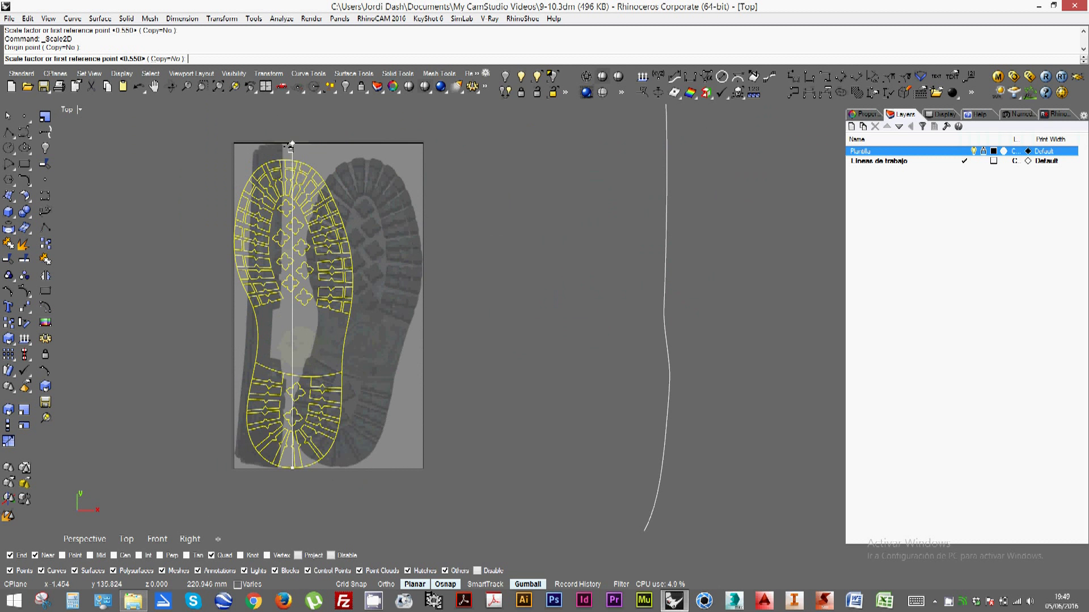
{"action": "scroll", "coordinate": [288, 150], "scroll_direction": "up", "scroll_amount": 6}
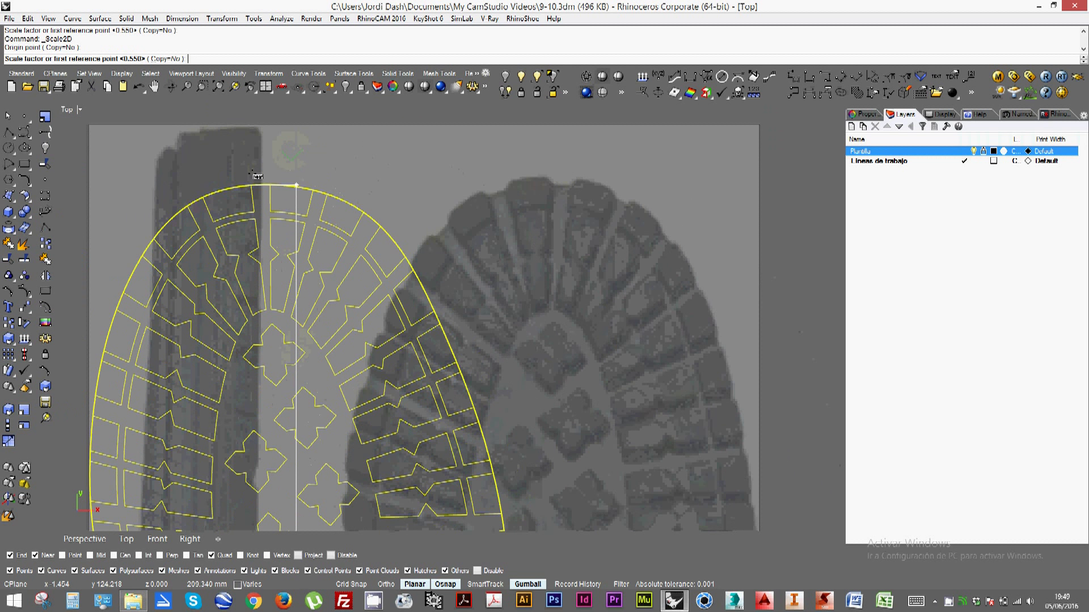
{"action": "scroll", "coordinate": [258, 183], "scroll_direction": "up", "scroll_amount": 3}
{"action": "scroll", "coordinate": [258, 184], "scroll_direction": "up", "scroll_amount": 5}
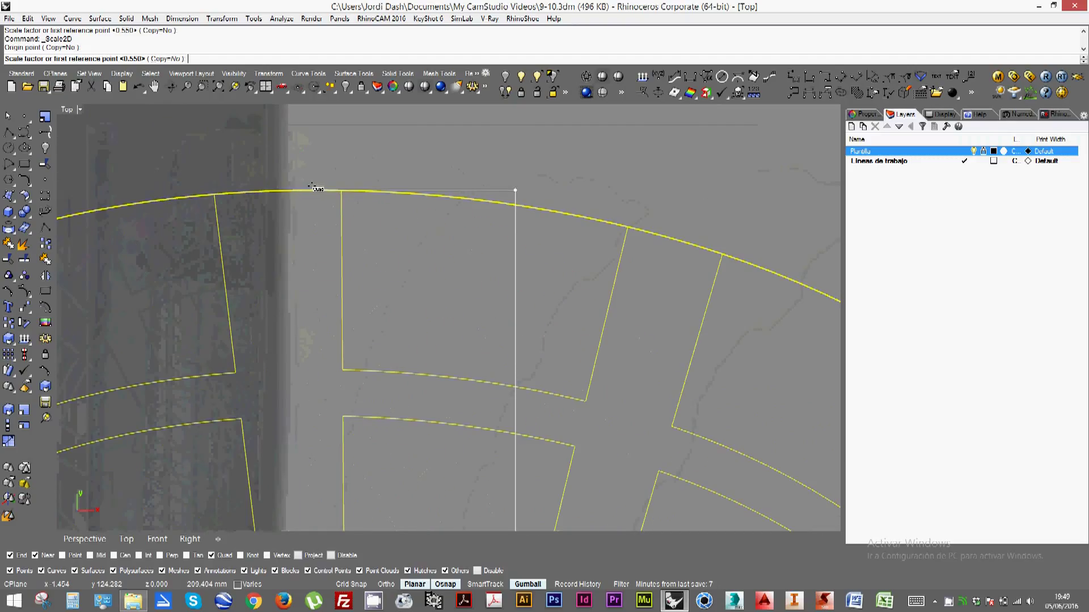
{"action": "left_click", "coordinate": [313, 188]}
With Ortho on, scale the sole curves until the toe meets the side-view sole's top in the reference image, about 220 mm from the origin
{"action": "scroll", "coordinate": [318, 190], "scroll_direction": "down", "scroll_amount": 8}
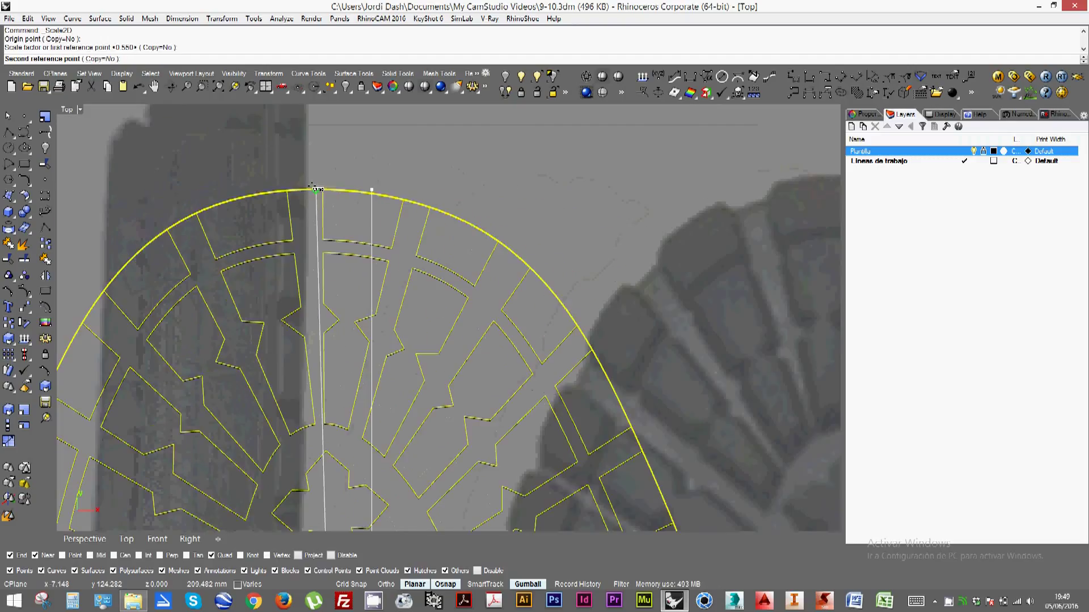
{"action": "key", "text": "F8"}
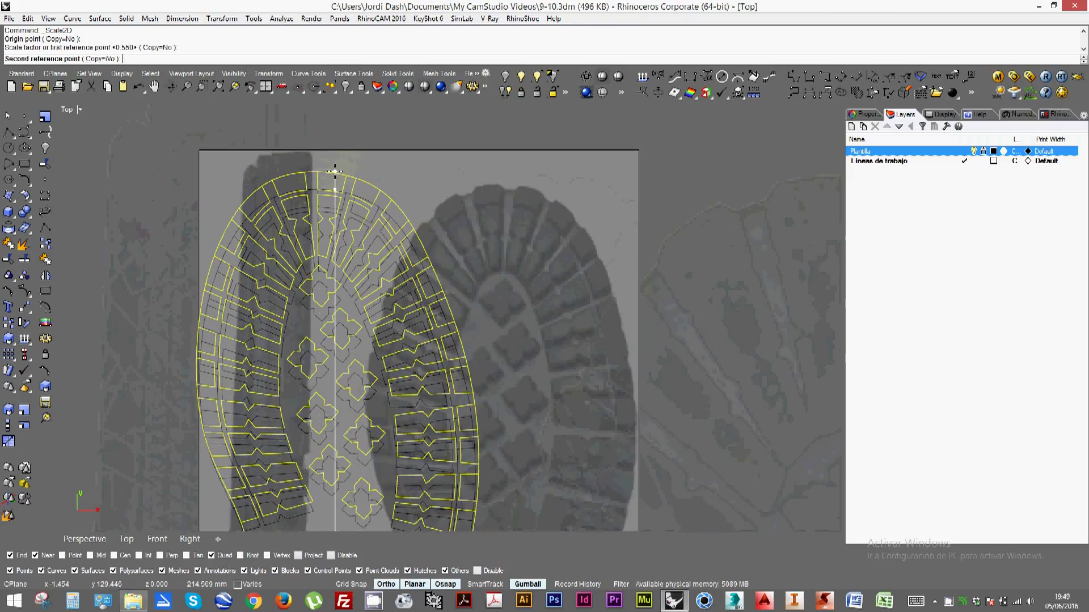
{"action": "key", "text": "F8"}
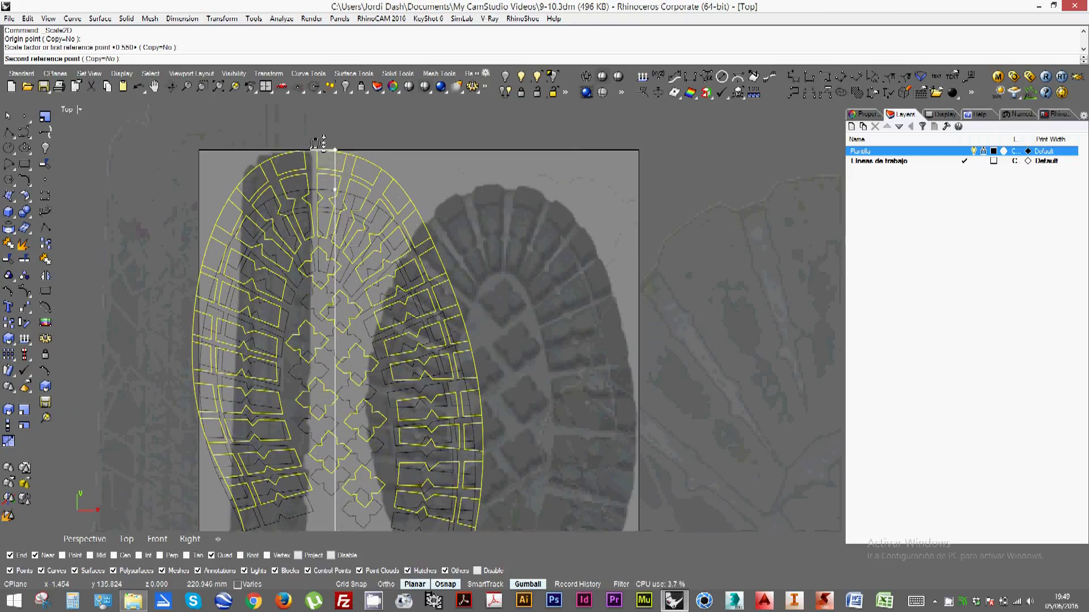
{"action": "scroll", "coordinate": [318, 153], "scroll_direction": "up", "scroll_amount": 5}
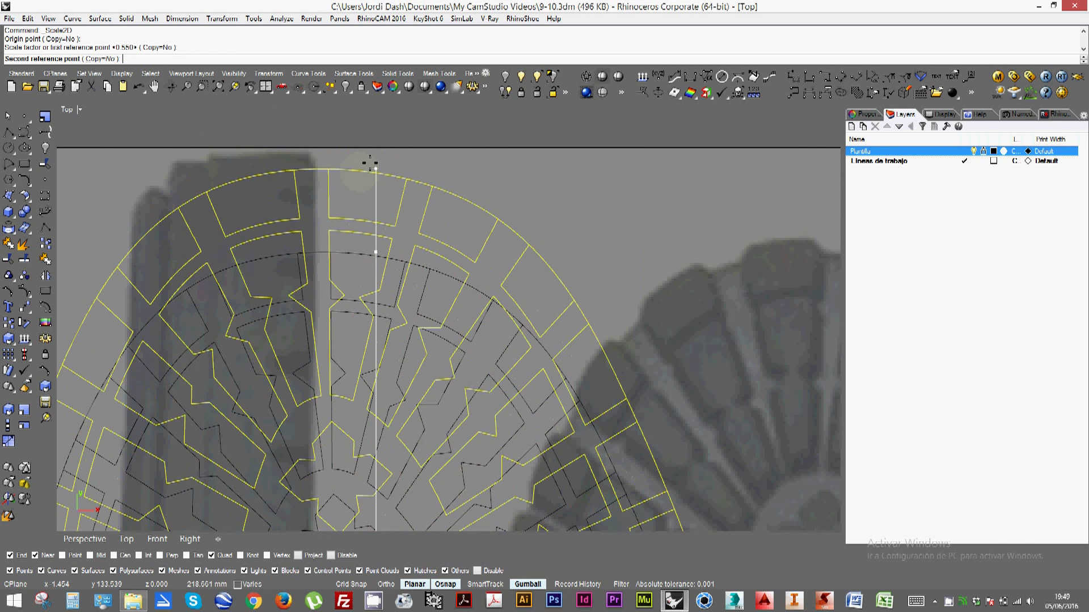
{"action": "scroll", "coordinate": [363, 165], "scroll_direction": "down", "scroll_amount": 10}
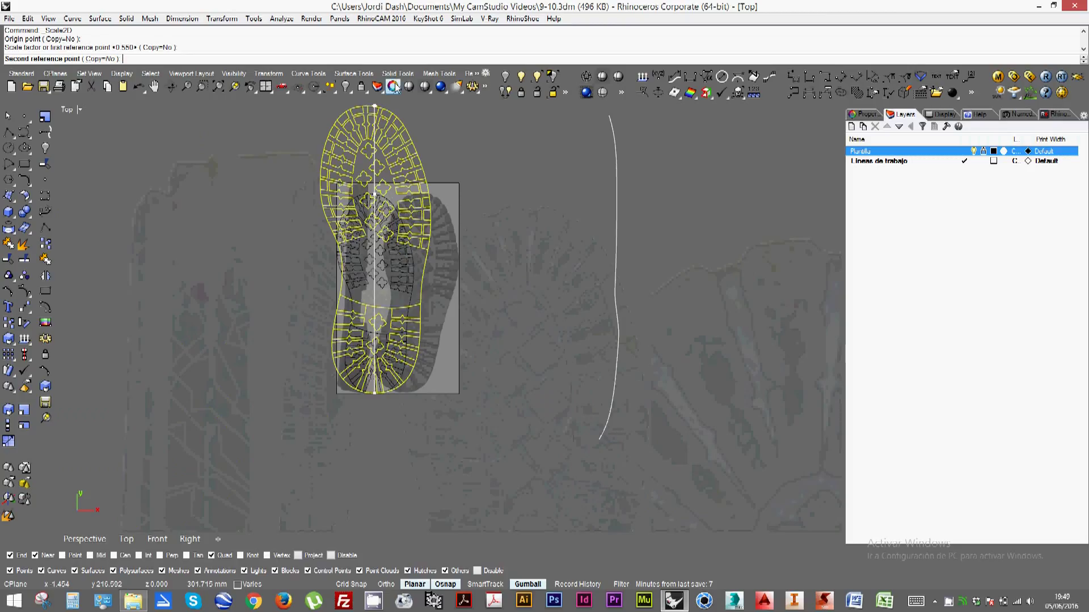
{"action": "right_click_drag", "start_coordinate": [393, 176], "coordinate": [385, 253]}
{"action": "scroll", "coordinate": [385, 253], "scroll_direction": "down", "scroll_amount": 8}
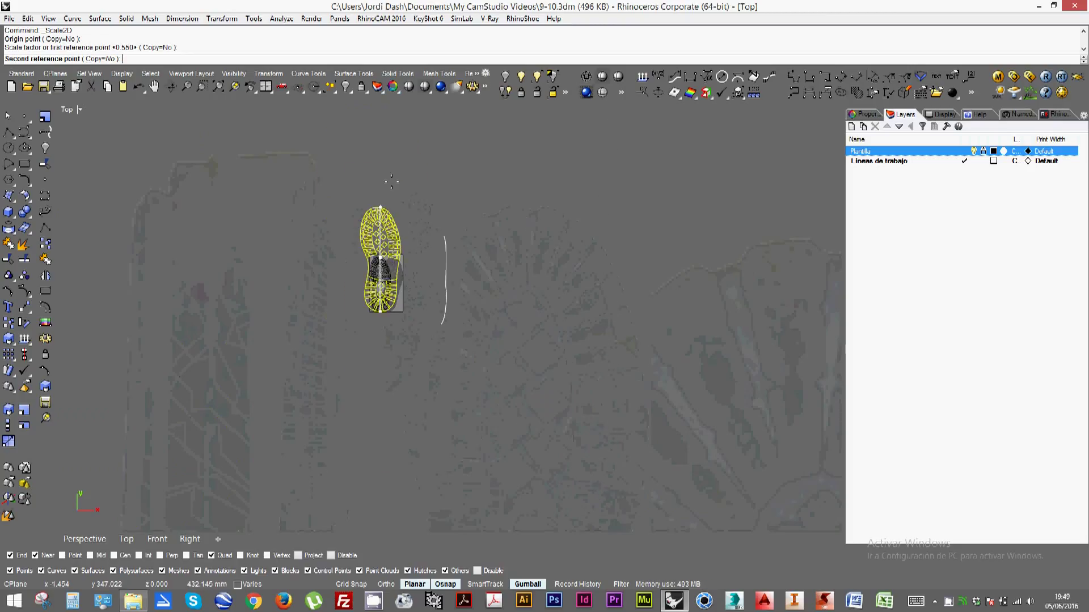
{"action": "scroll", "coordinate": [370, 241], "scroll_direction": "up", "scroll_amount": 9}
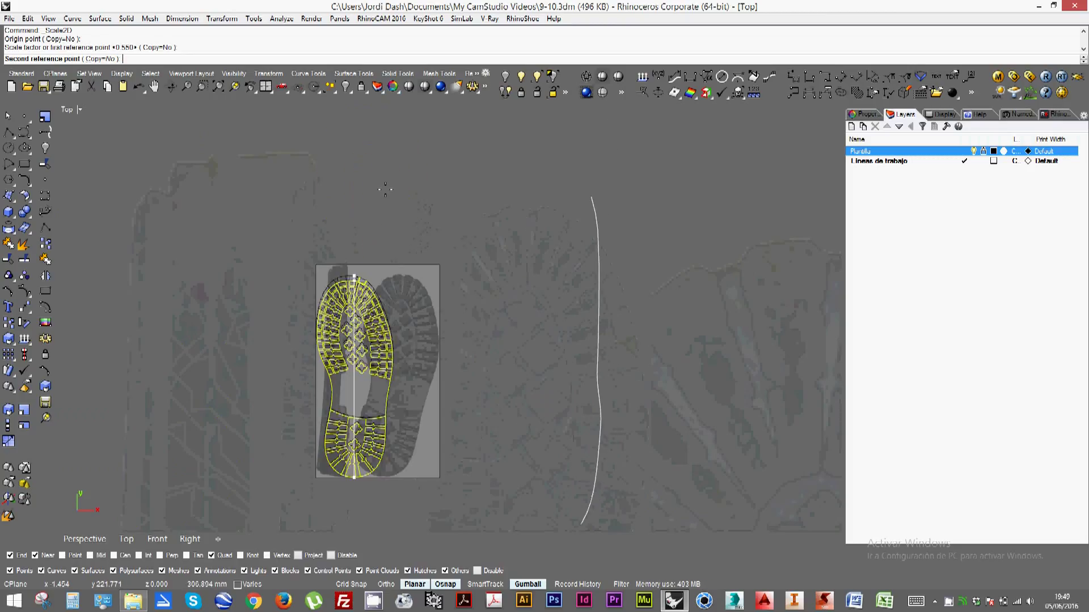
{"action": "scroll", "coordinate": [370, 241], "scroll_direction": "up", "scroll_amount": 8}
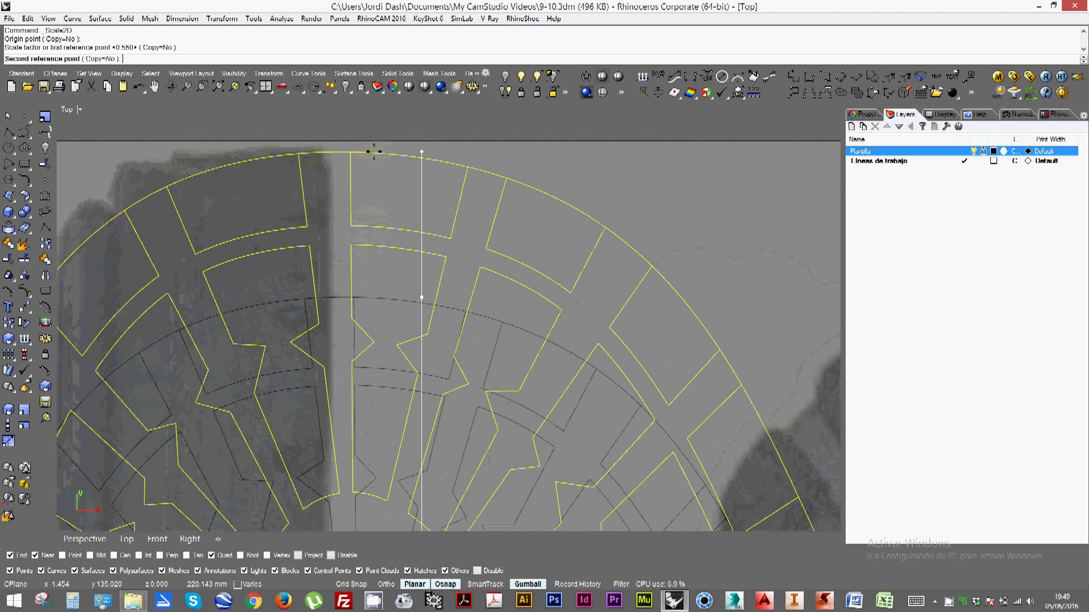
{"action": "left_click", "coordinate": [373, 151]}
{"action": "scroll", "coordinate": [374, 172], "scroll_direction": "down", "scroll_amount": 10}
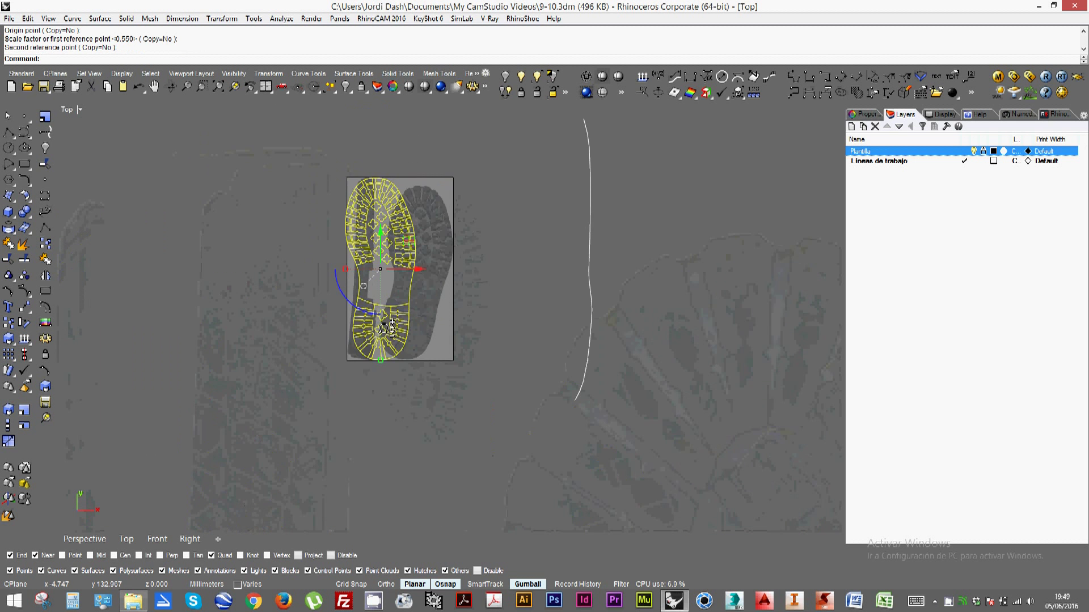
Move the scaled sole curves horizontally off the reference image to the far side of the side-profile curve and deselect them
{"action": "right_click_drag", "start_coordinate": [408, 299], "coordinate": [238, 354]}
{"action": "left_click_drag", "start_coordinate": [250, 311], "coordinate": [479, 315]}
{"action": "left_click", "coordinate": [518, 256]}
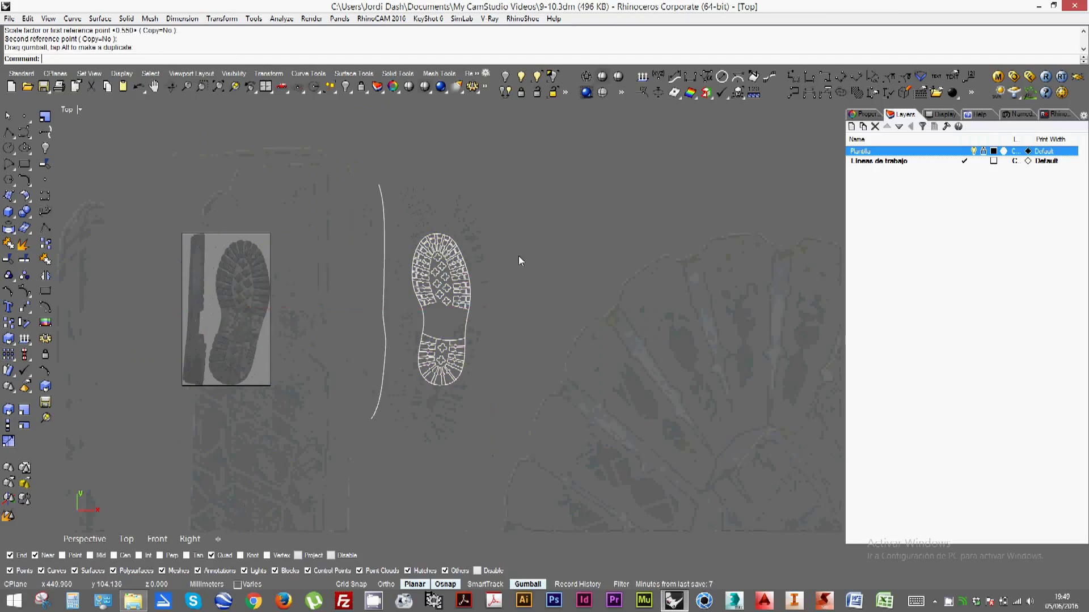
{"action": "scroll", "coordinate": [378, 355], "scroll_direction": "up", "scroll_amount": 5}
{"action": "scroll", "coordinate": [319, 345], "scroll_direction": "down", "scroll_amount": 5}
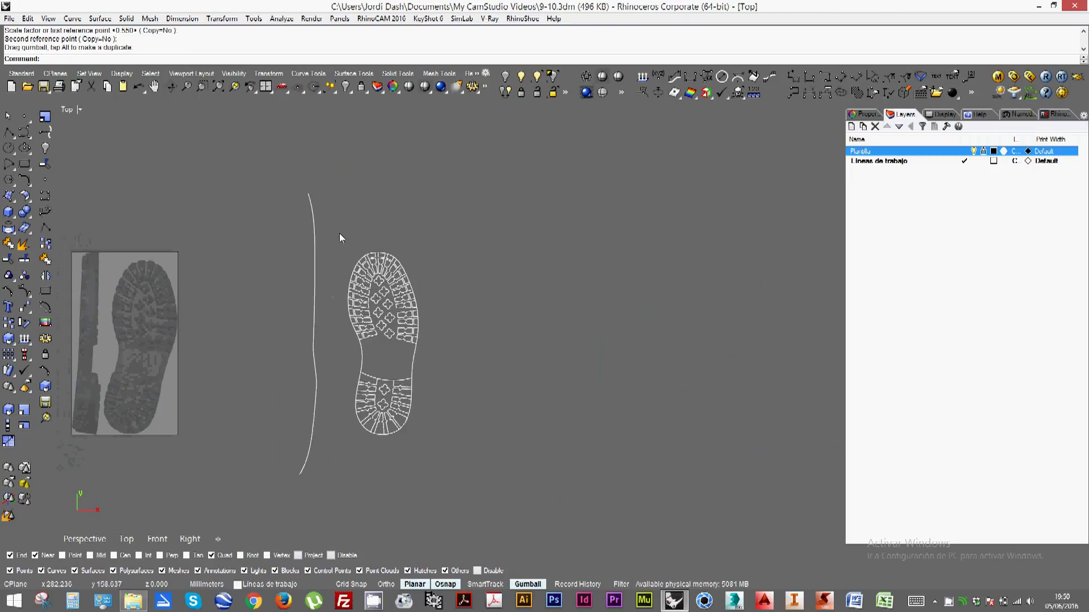
Select the three segments of the extended side profile and join them into one open curve
{"action": "left_click", "coordinate": [313, 220]}
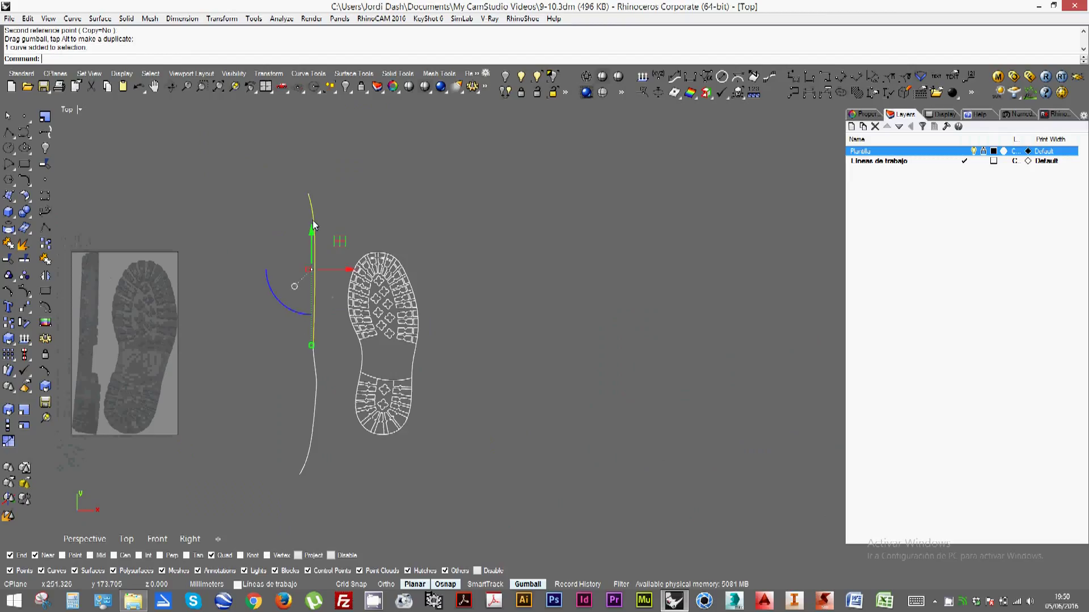
{"action": "left_click_drag", "start_coordinate": [284, 472], "coordinate": [283, 471]}
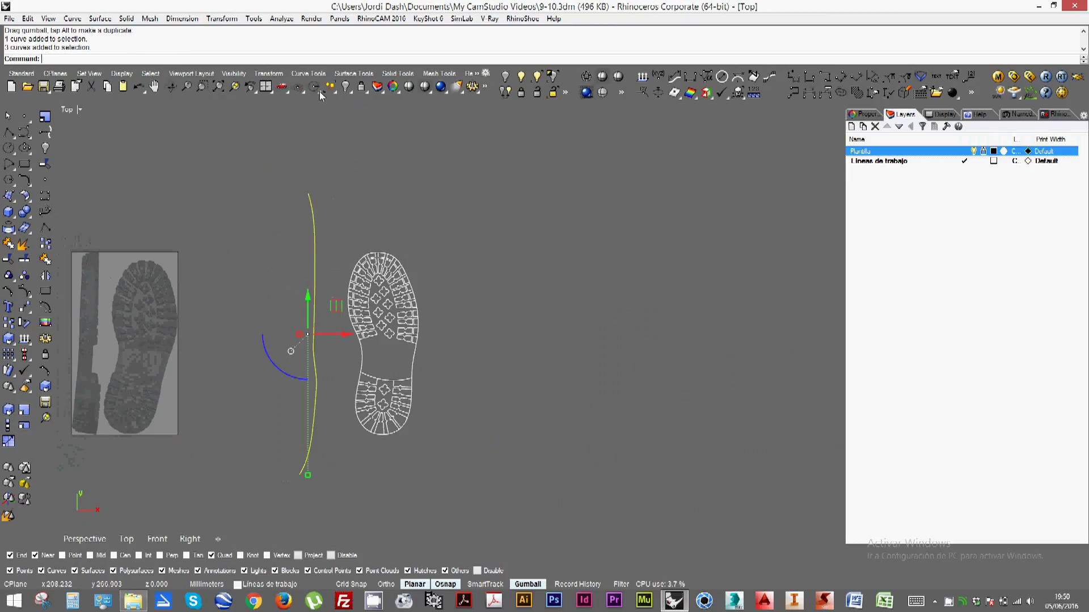
{"action": "left_click", "coordinate": [311, 226]}
{"action": "left_click", "coordinate": [315, 373]}
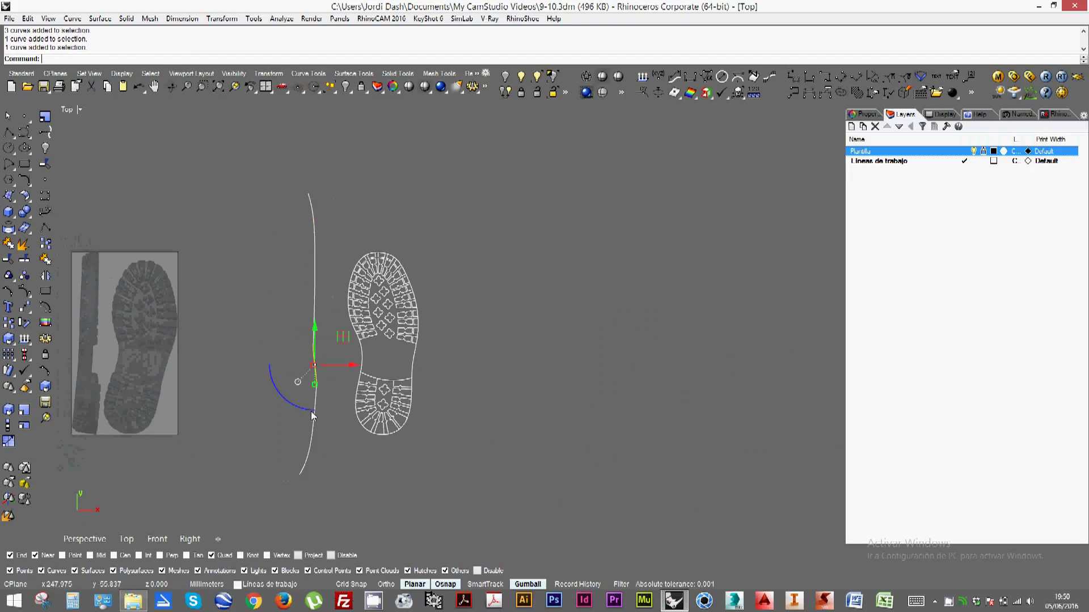
{"action": "left_click", "coordinate": [307, 462]}
{"action": "left_click", "coordinate": [336, 185]}
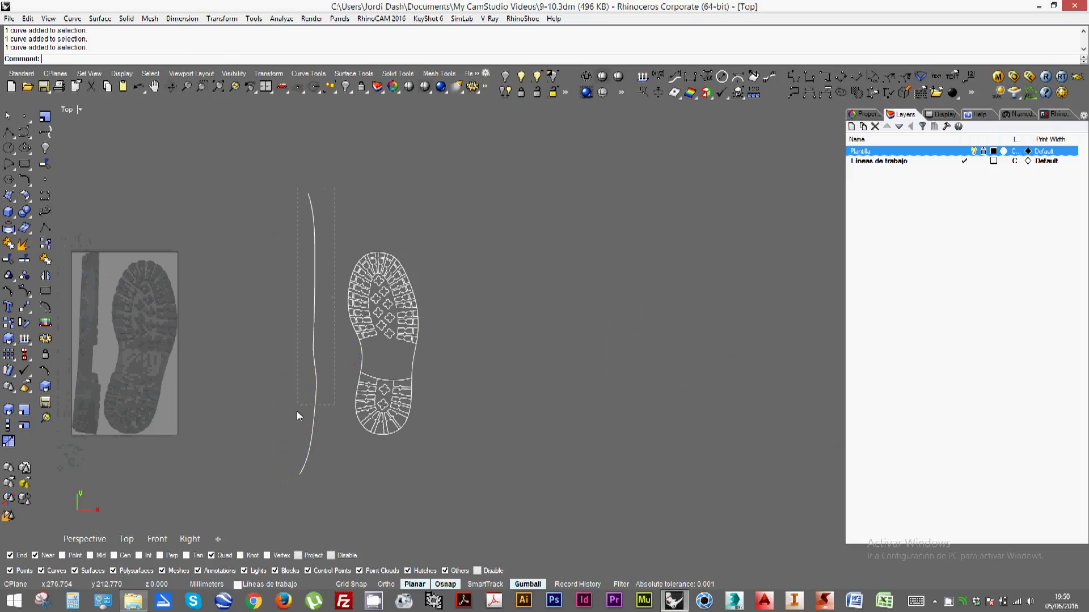
{"action": "left_click_drag", "start_coordinate": [297, 412], "coordinate": [297, 412]}
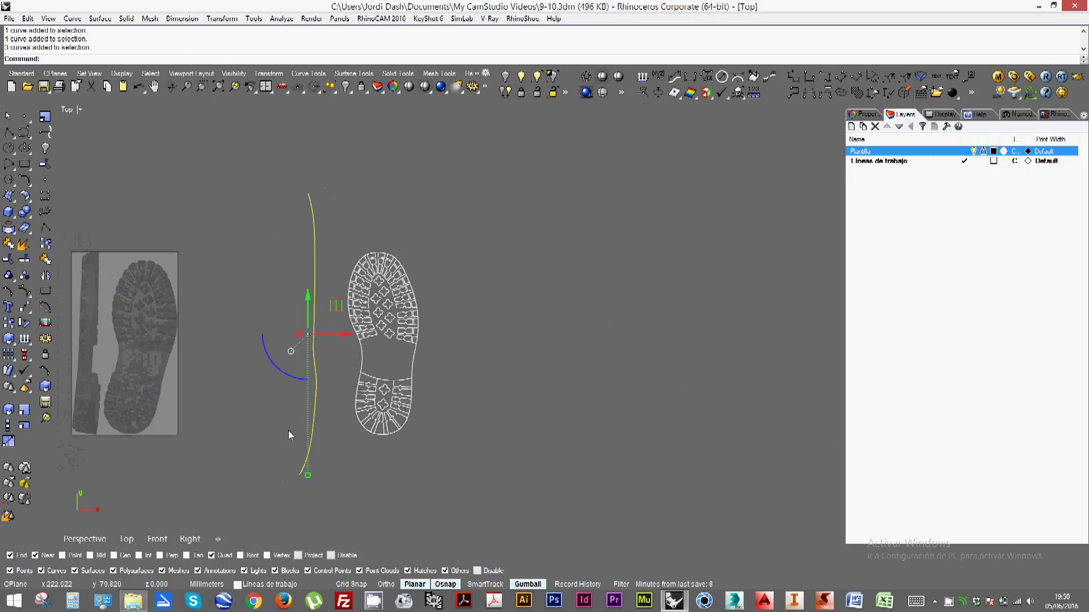
{"action": "left_click", "coordinate": [9, 244]}
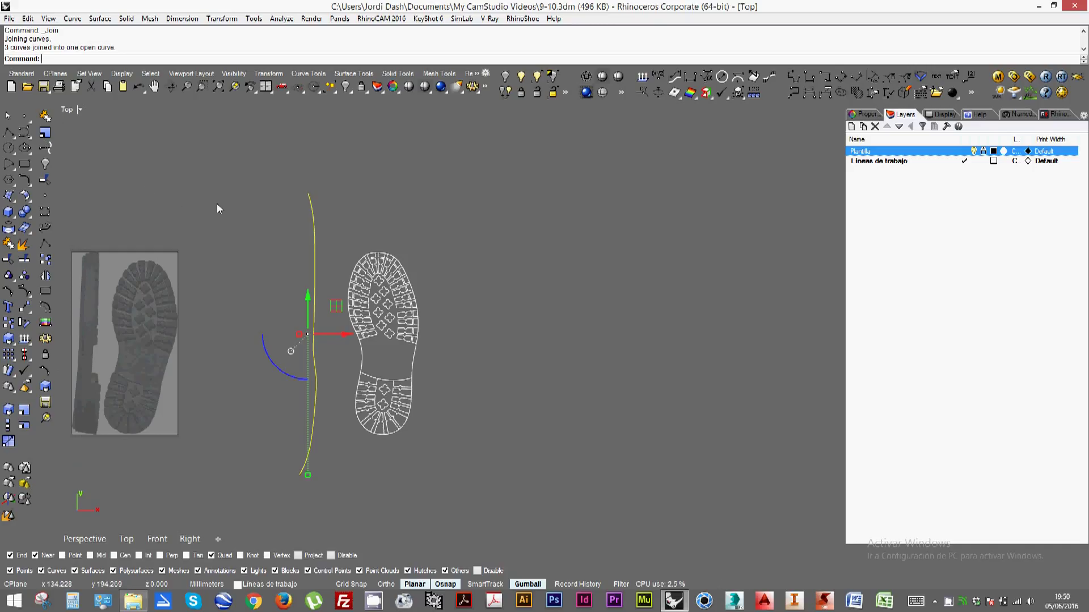
In the Perspective view, rotate the joined side-profile curve about its long axis until it stands perpendicular to the sole curves' plane
{"action": "key", "text": "ctrl+F2"}
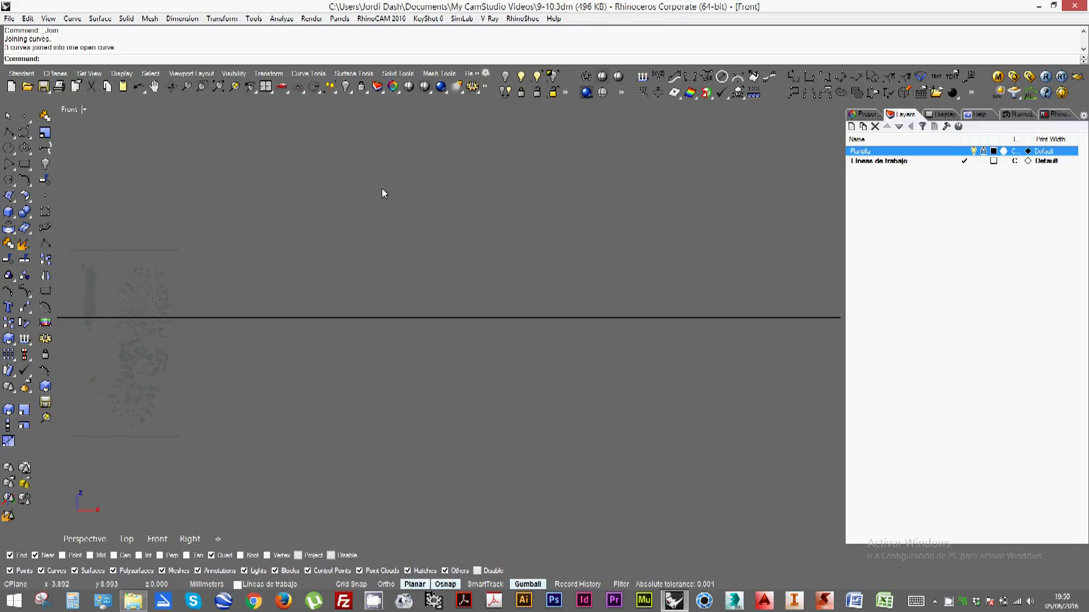
{"action": "key", "text": "ctrl+F4"}
{"action": "scroll", "coordinate": [377, 279], "scroll_direction": "down", "scroll_amount": 10}
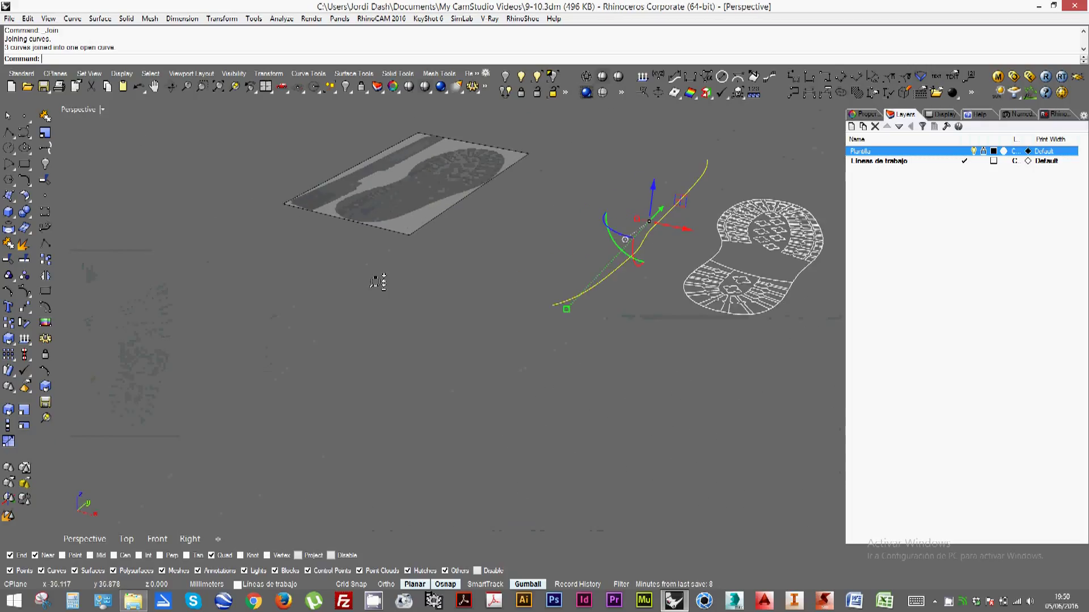
{"action": "right_click_drag", "start_coordinate": [376, 279], "coordinate": [437, 245]}
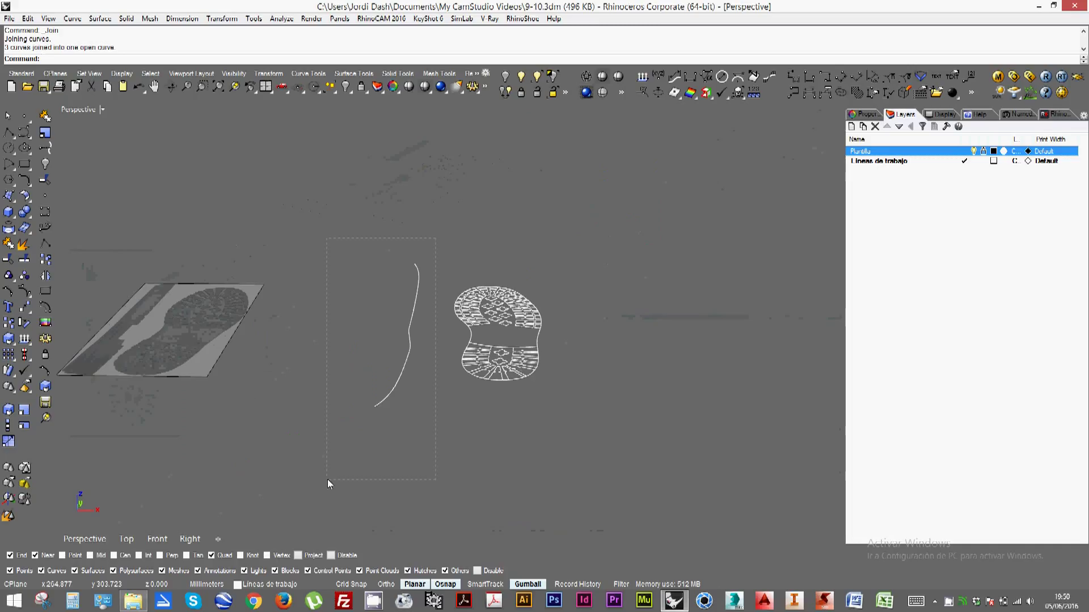
{"action": "left_click_drag", "start_coordinate": [328, 478], "coordinate": [328, 478]}
{"action": "right_click_drag", "start_coordinate": [351, 447], "coordinate": [376, 326]}
{"action": "left_click_drag", "start_coordinate": [390, 327], "coordinate": [393, 179]}
{"action": "left_click", "coordinate": [483, 261]}
{"action": "right_click_drag", "start_coordinate": [483, 260], "coordinate": [478, 236]}
{"action": "scroll", "coordinate": [444, 262], "scroll_direction": "down", "scroll_amount": 3}
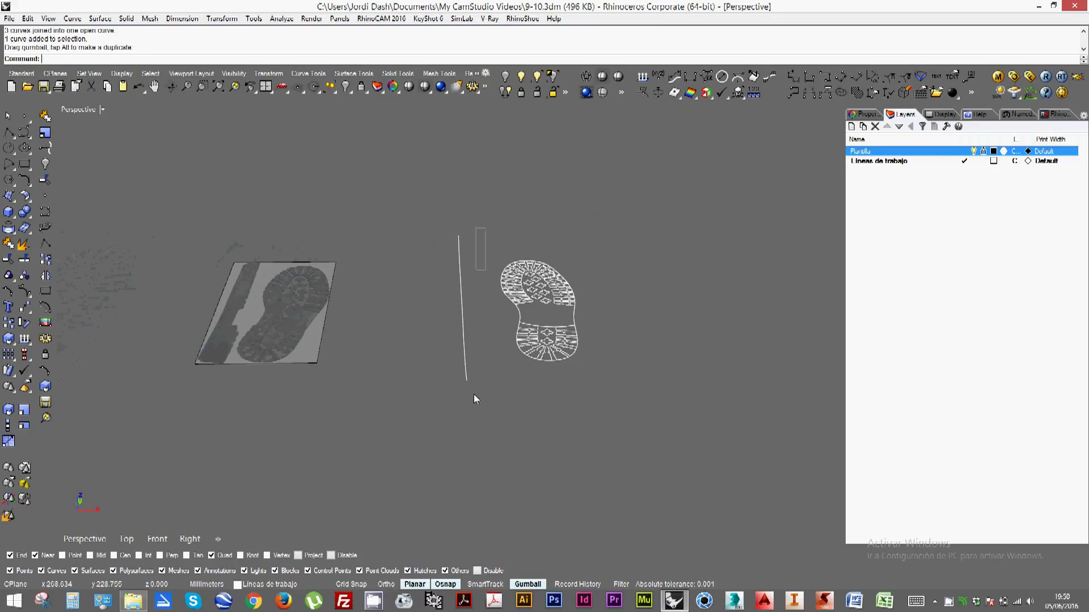
Extrude the upright side-profile curve straight as an open surface across and past the full width of the sole curves
{"action": "left_click", "coordinate": [464, 362]}
{"action": "right_click_drag", "start_coordinate": [444, 389], "coordinate": [304, 341]}
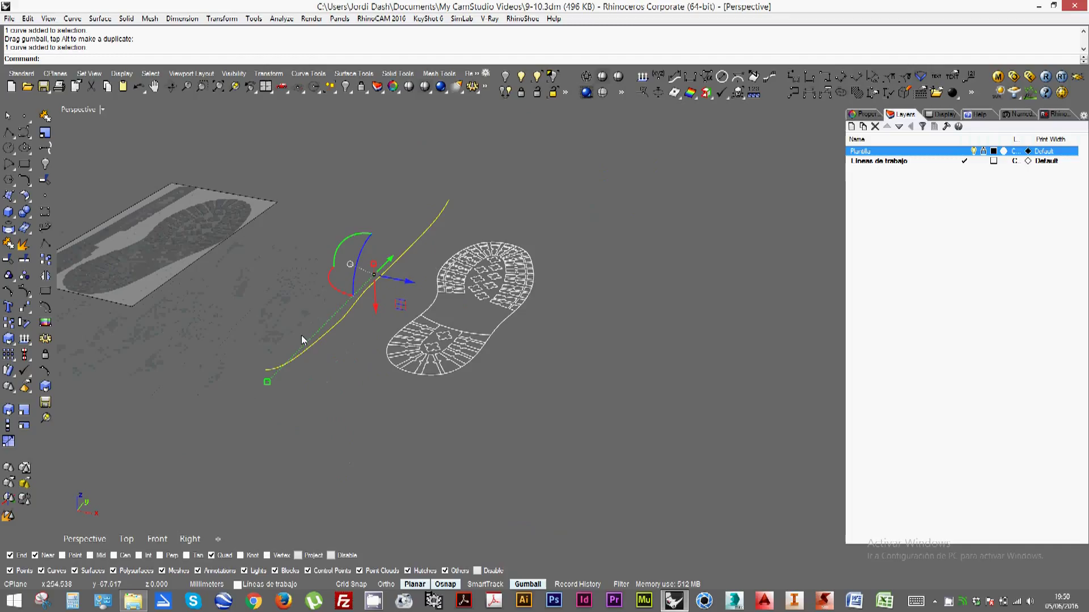
{"action": "left_click", "coordinate": [11, 199]}
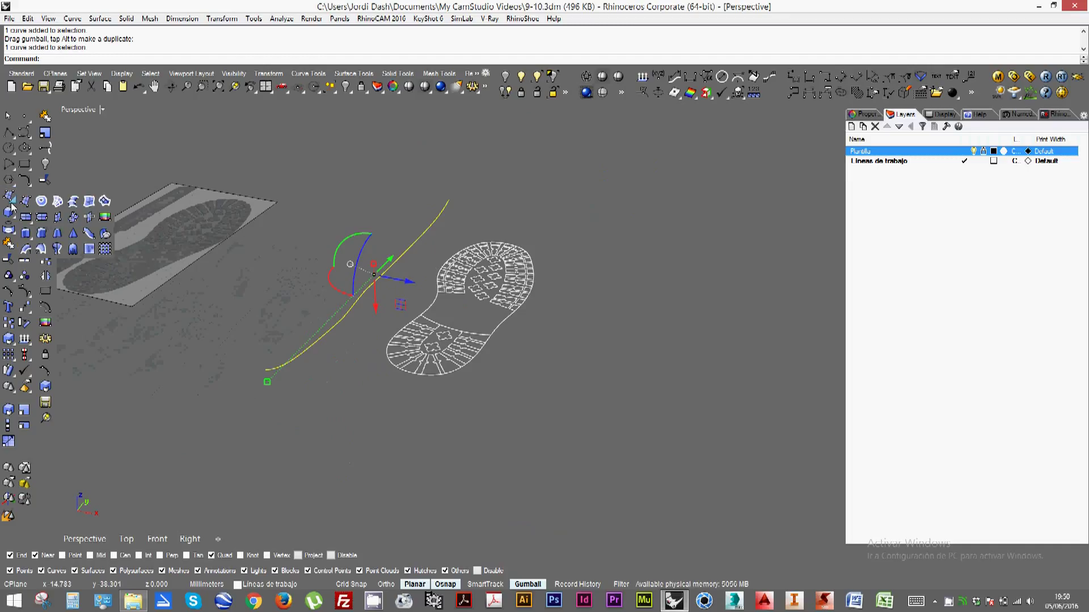
{"action": "left_click", "coordinate": [25, 235]}
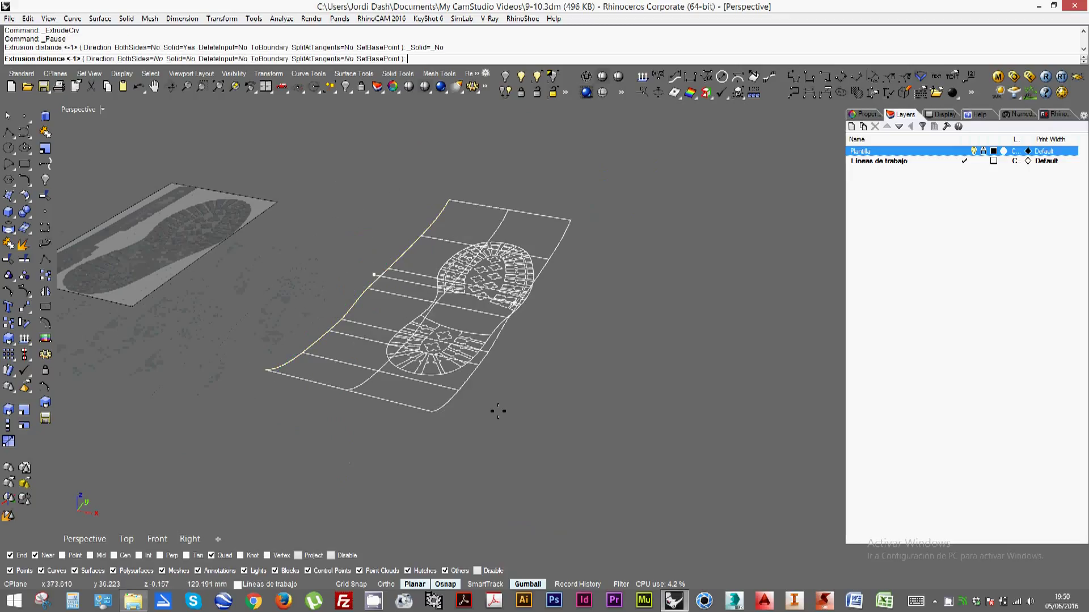
{"action": "left_click", "coordinate": [550, 442]}
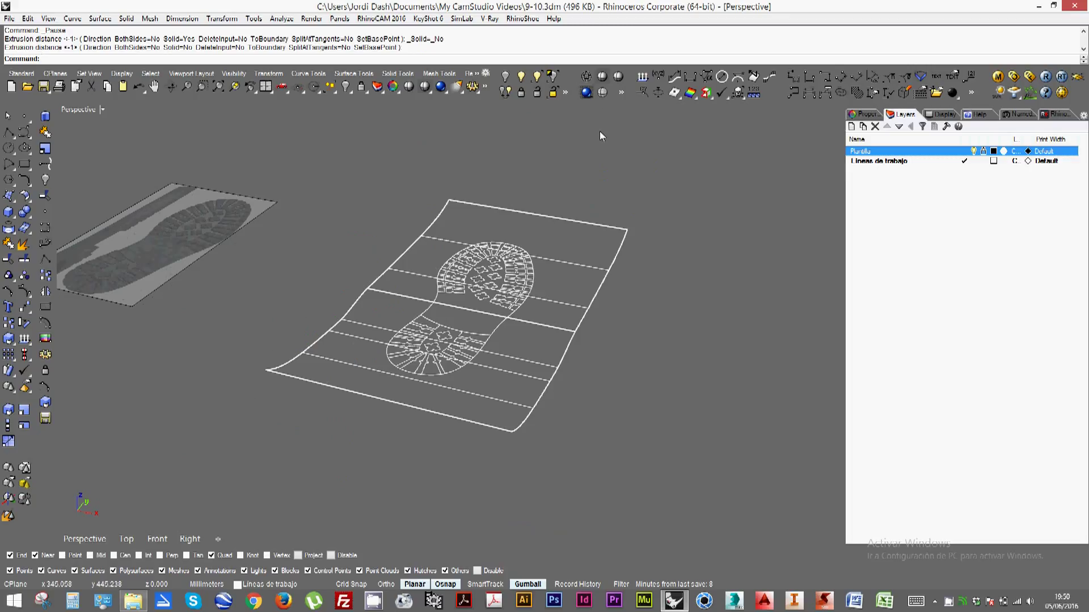
Set the Perspective viewport's display mode to Ghosted so the extruded surface shows semi-transparent shading
{"action": "left_click", "coordinate": [602, 92]}
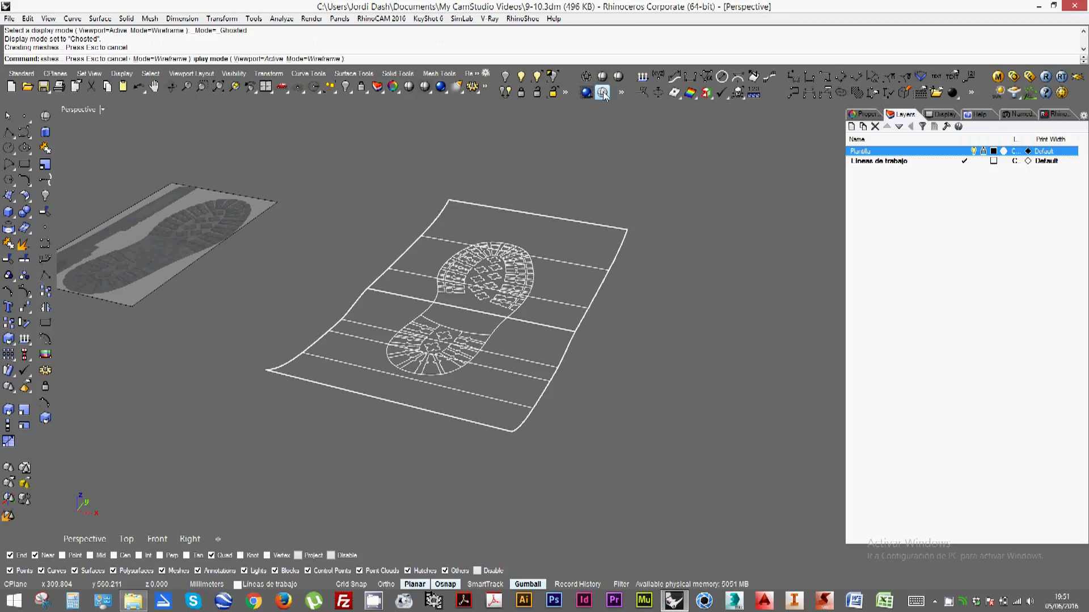
{"action": "left_click", "coordinate": [76, 110]}
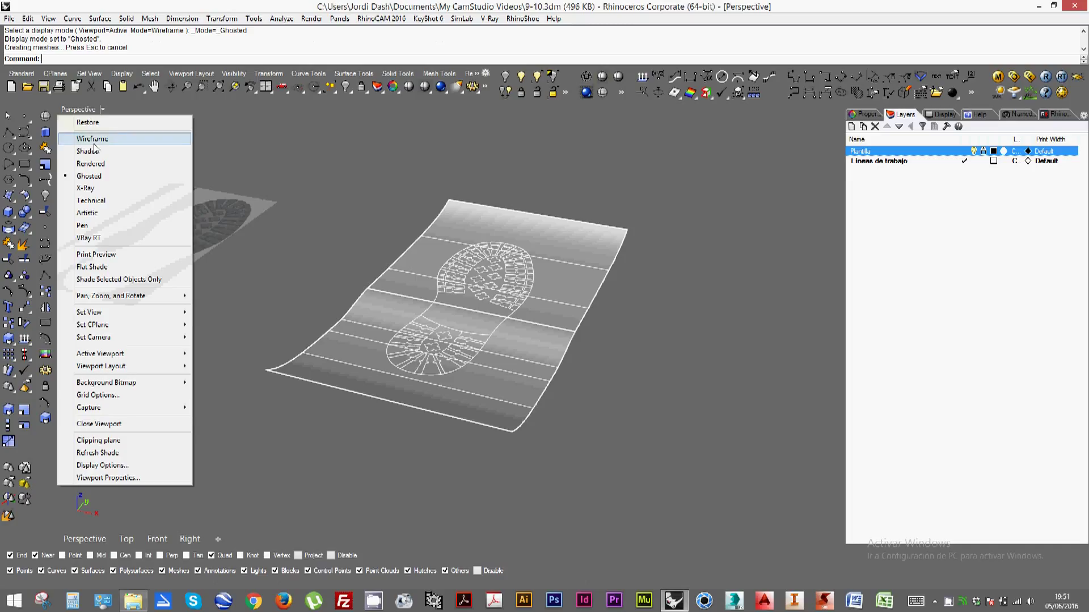
{"action": "left_click", "coordinate": [82, 177]}
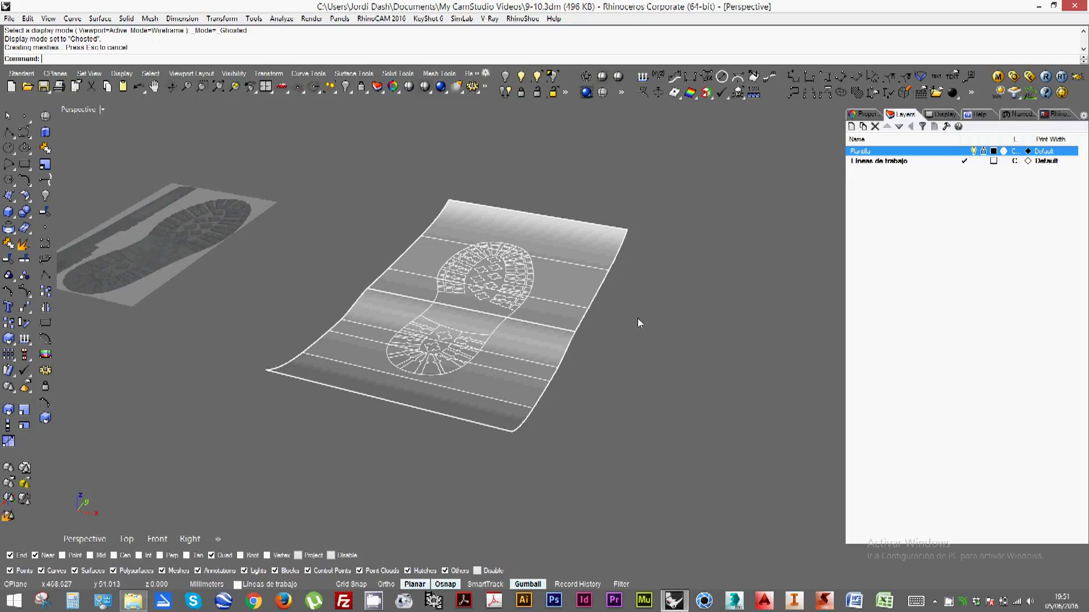
{"action": "right_click_drag", "start_coordinate": [437, 339], "coordinate": [402, 303]}
{"action": "key", "text": "ctrl+a"}
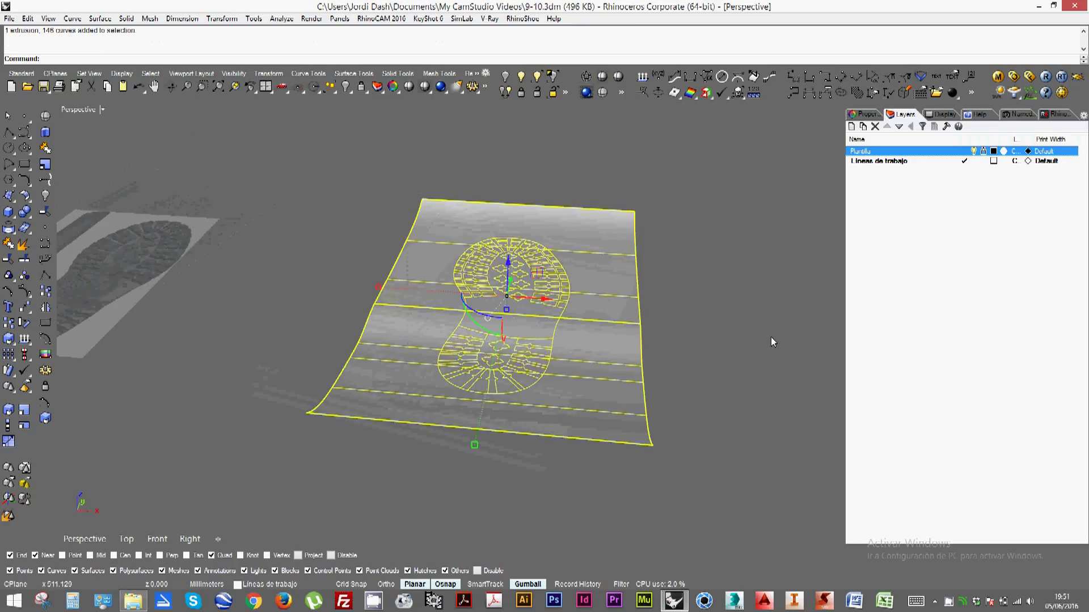
{"action": "key", "text": "Escape"}
Inspect the extruded surface's object properties, including the surface isocurve visibility option, and leave the surface deselected
{"action": "left_click", "coordinate": [601, 279]}
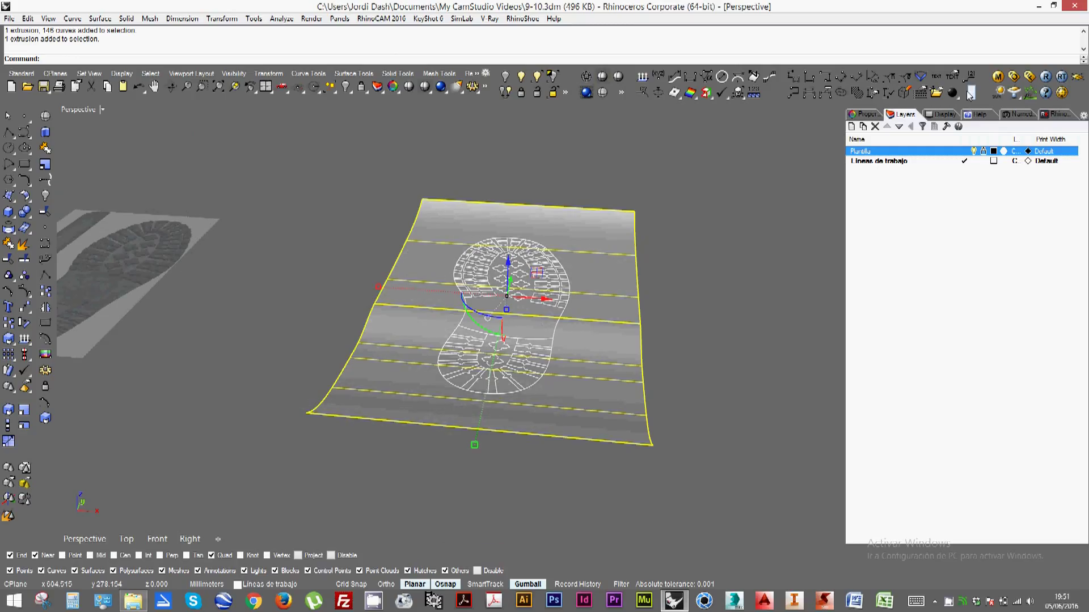
{"action": "left_click", "coordinate": [865, 114]}
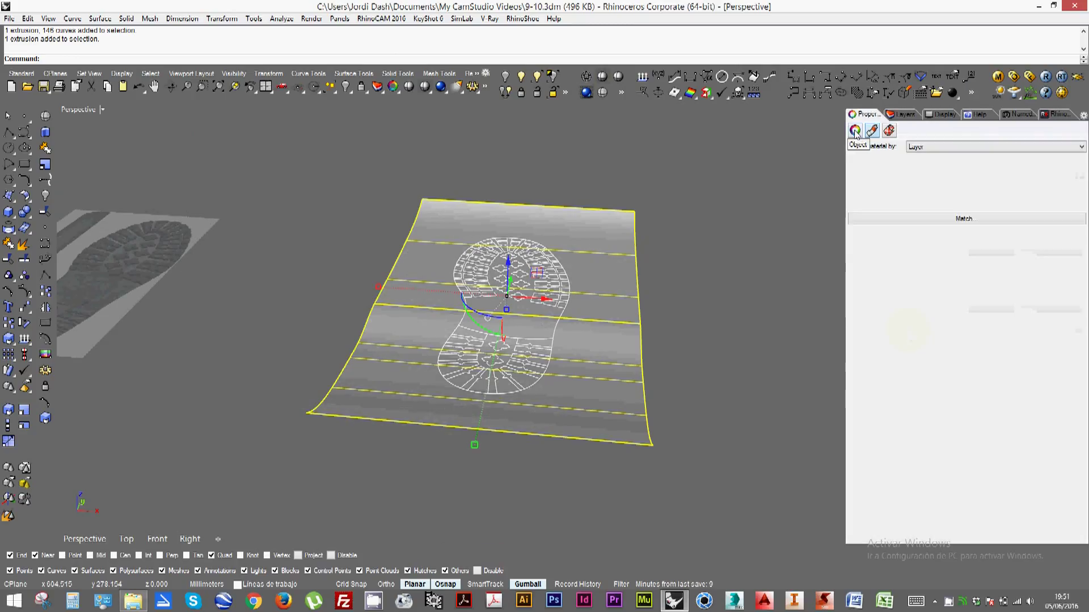
{"action": "left_click", "coordinate": [855, 131]}
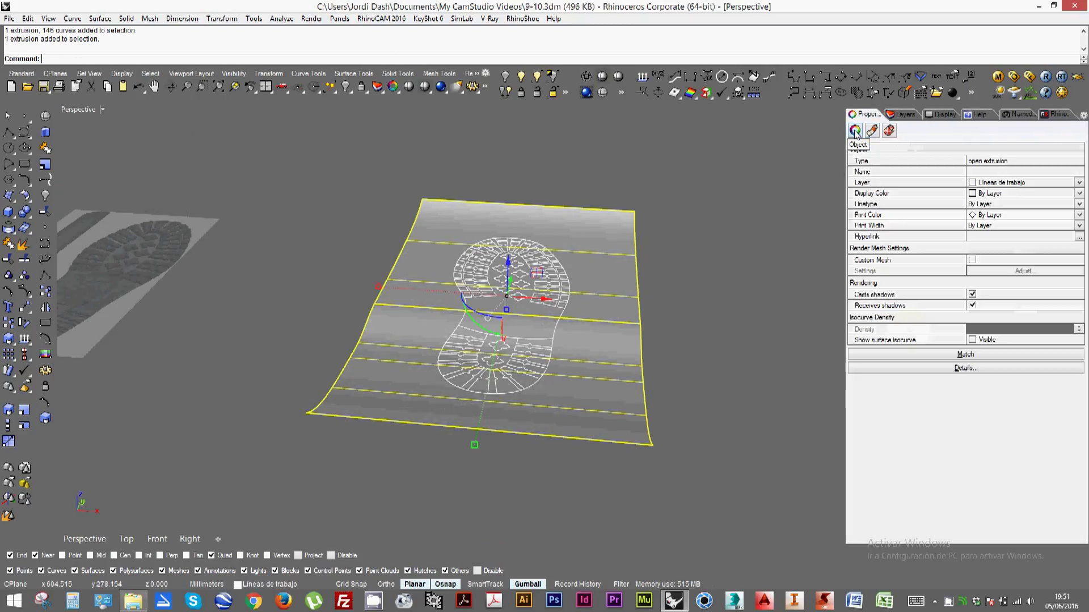
{"action": "left_click", "coordinate": [972, 340]}
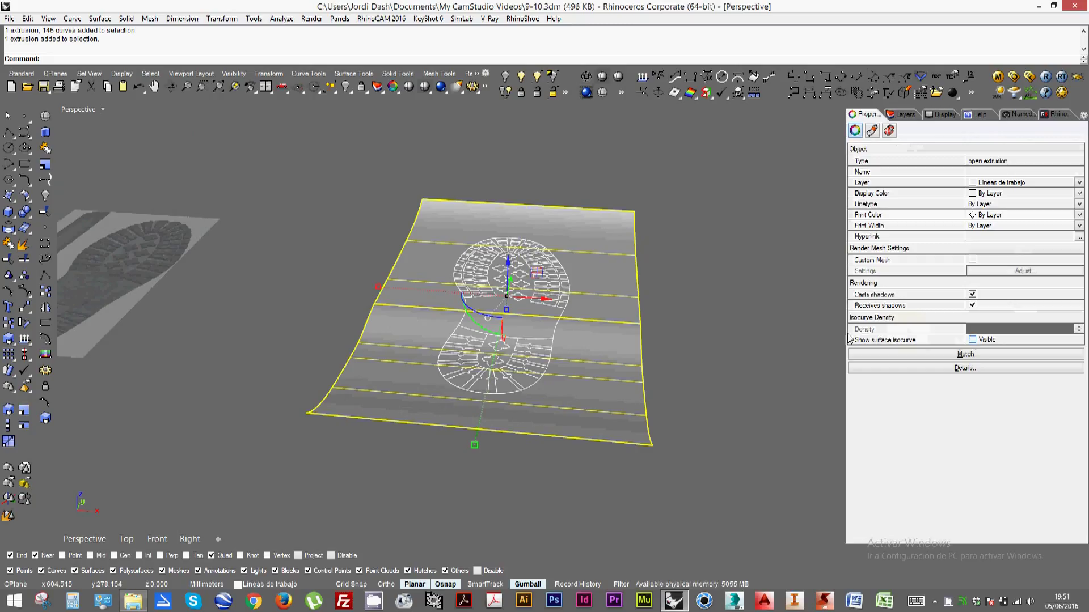
{"action": "left_click", "coordinate": [742, 280]}
{"action": "right_click_drag", "start_coordinate": [743, 280], "coordinate": [393, 287]}
{"action": "left_click", "coordinate": [566, 254]}
{"action": "key", "text": "Escape"}
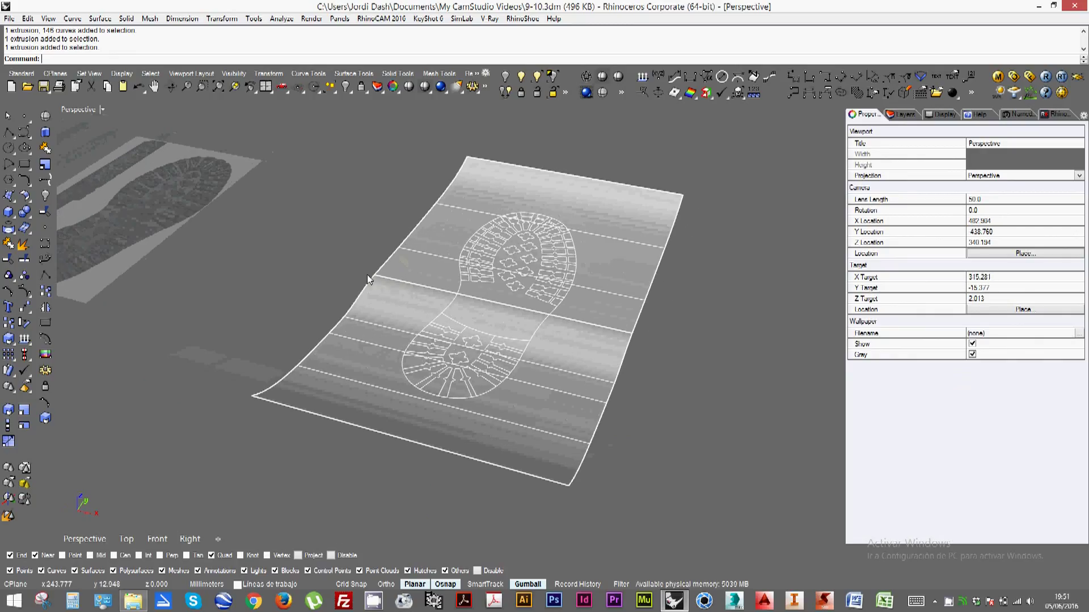
Select all the sole curves without the surface and raise them vertically to sit well above the curved surface
{"action": "right_click_drag", "start_coordinate": [366, 274], "coordinate": [370, 228]}
{"action": "left_click_drag", "start_coordinate": [345, 203], "coordinate": [601, 402]}
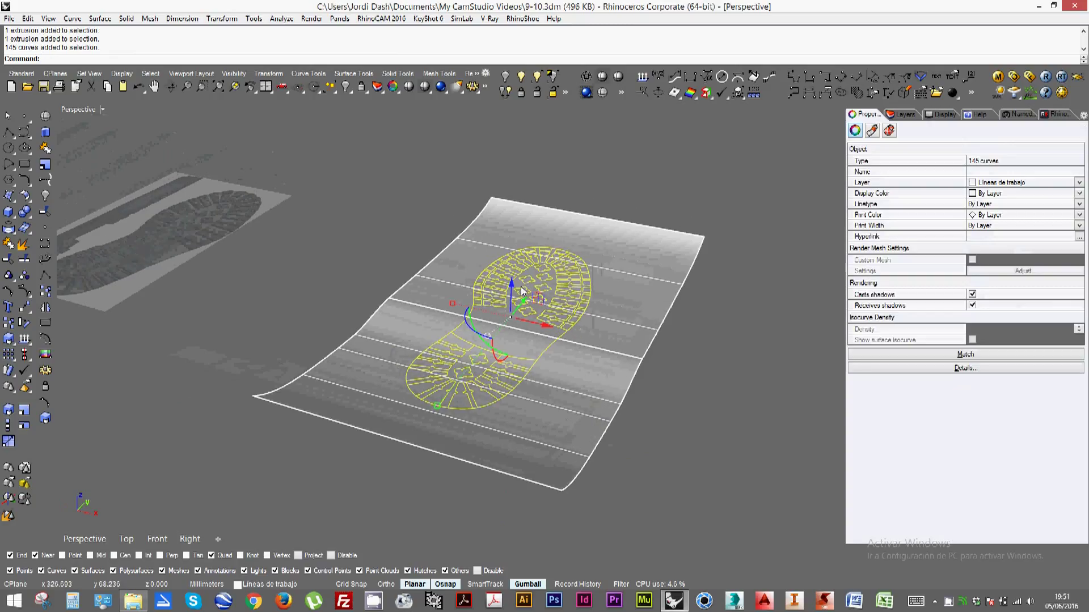
{"action": "left_click_drag", "start_coordinate": [511, 271], "coordinate": [508, 168]}
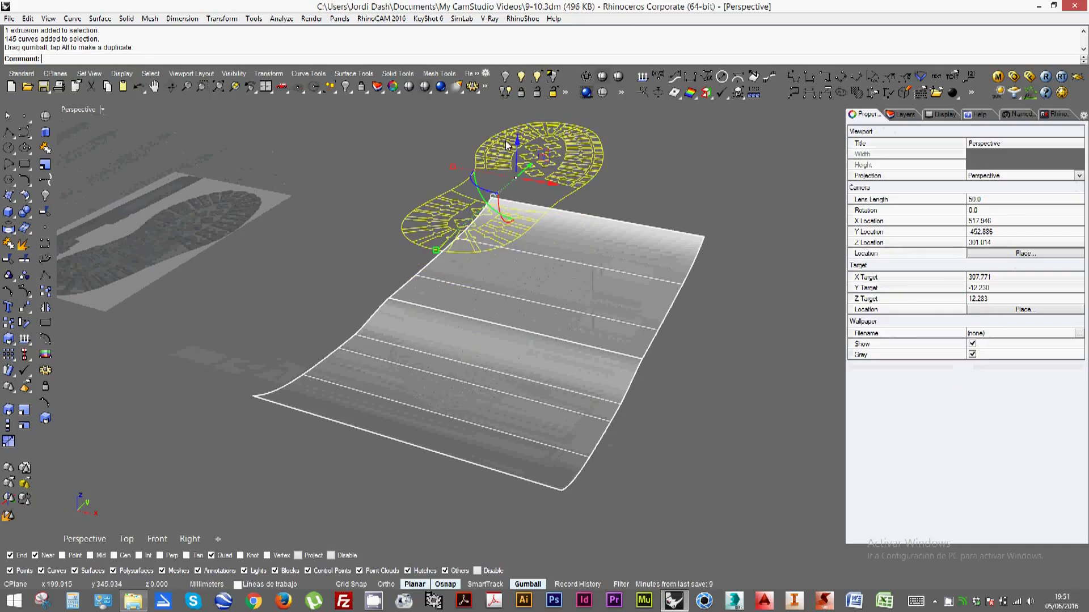
{"action": "right_click_drag", "start_coordinate": [176, 312], "coordinate": [141, 345], "text": "shift"}
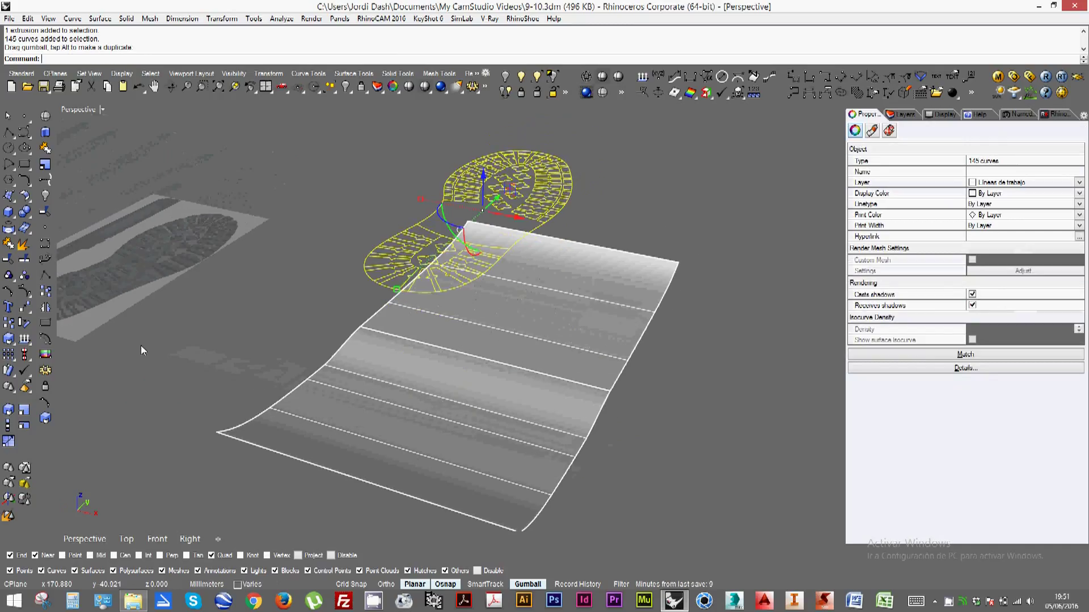
Project the raised sole curves onto the curved surface below them and deselect the result
{"action": "left_click", "coordinate": [9, 227]}
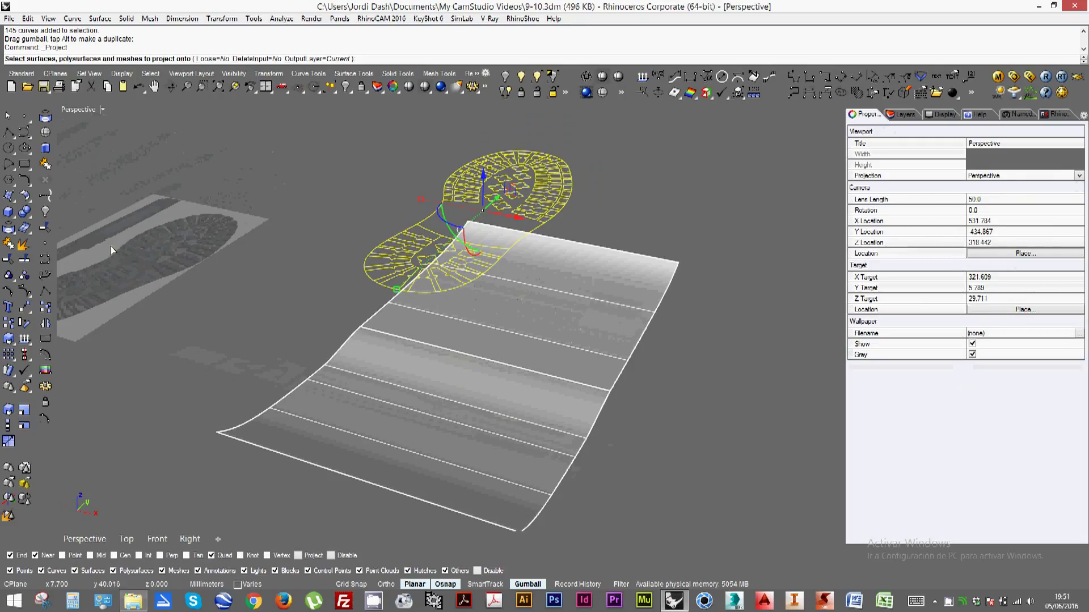
{"action": "left_click", "coordinate": [7, 227]}
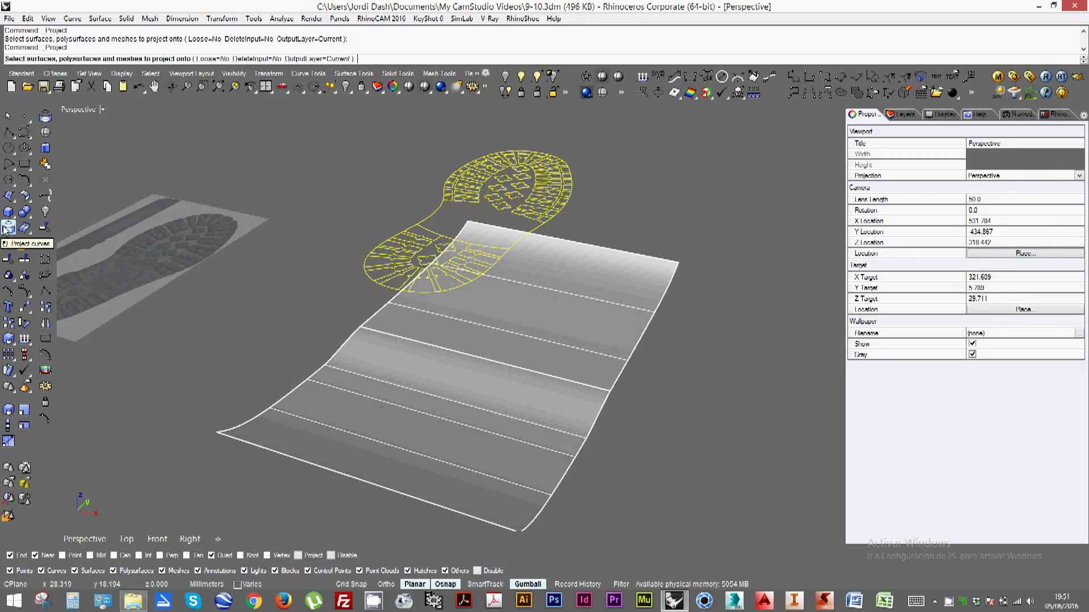
{"action": "left_click", "coordinate": [453, 383]}
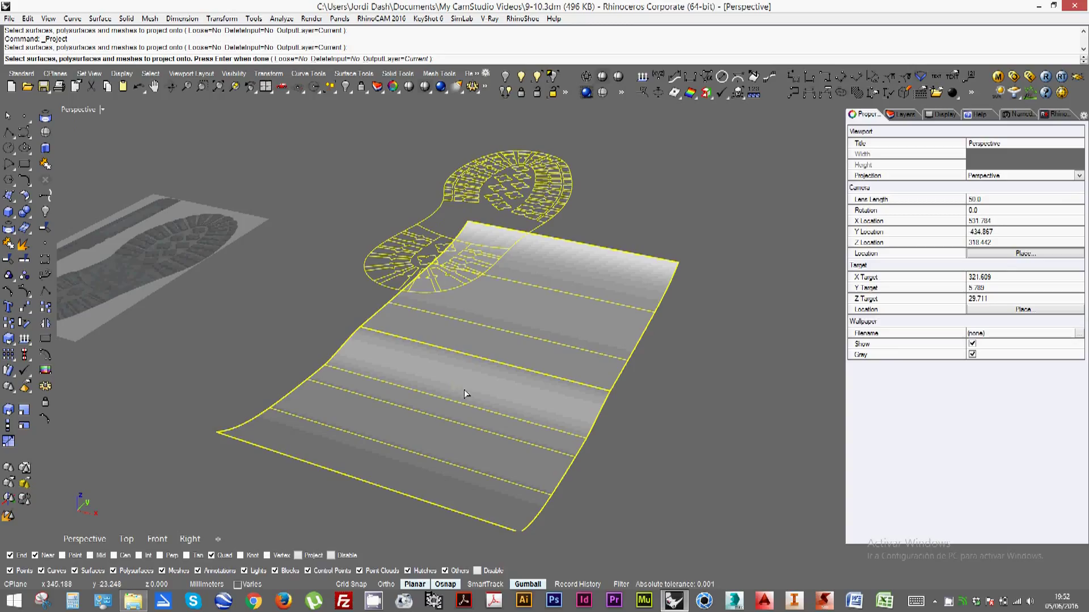
{"action": "key", "text": "Return"}
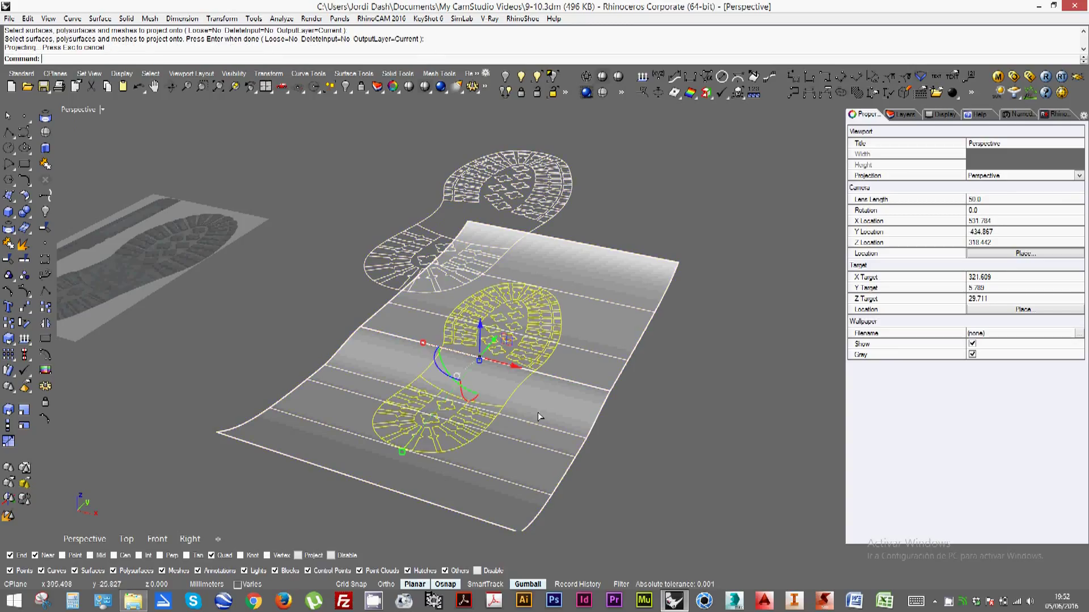
{"action": "left_click", "coordinate": [665, 404]}
{"action": "right_click_drag", "start_coordinate": [665, 403], "coordinate": [590, 409]}
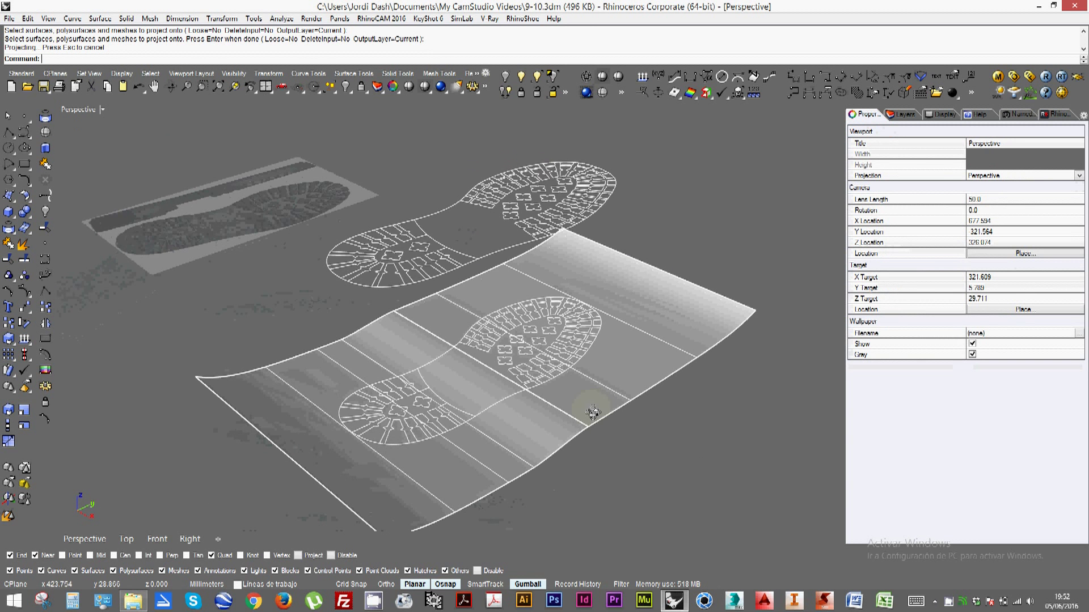
Undo the projection of the sole curves onto the curved surface
{"action": "key", "text": "ctrl+z"}
{"action": "right_click_drag", "start_coordinate": [305, 345], "coordinate": [332, 322]}
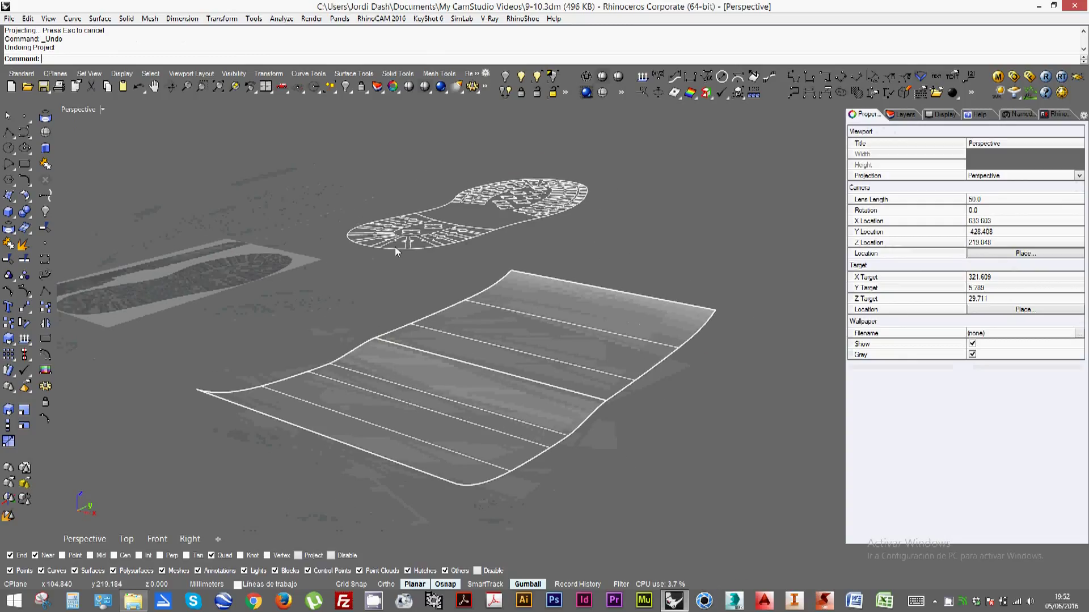
{"action": "right_click_drag", "start_coordinate": [395, 247], "coordinate": [421, 241]}
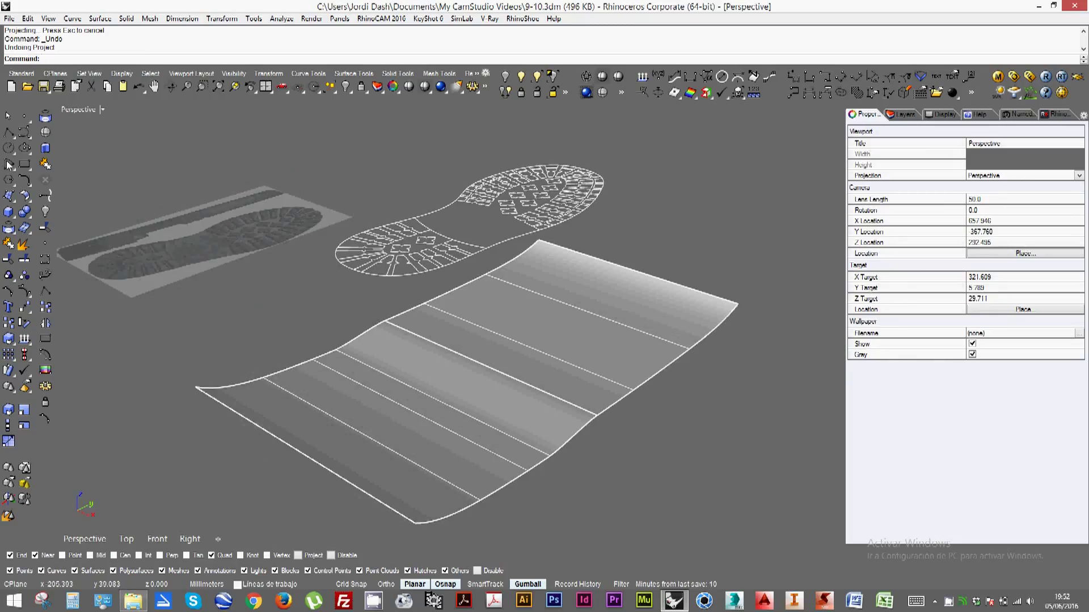
{"action": "right_click_drag", "start_coordinate": [135, 356], "coordinate": [159, 347], "text": "shift"}
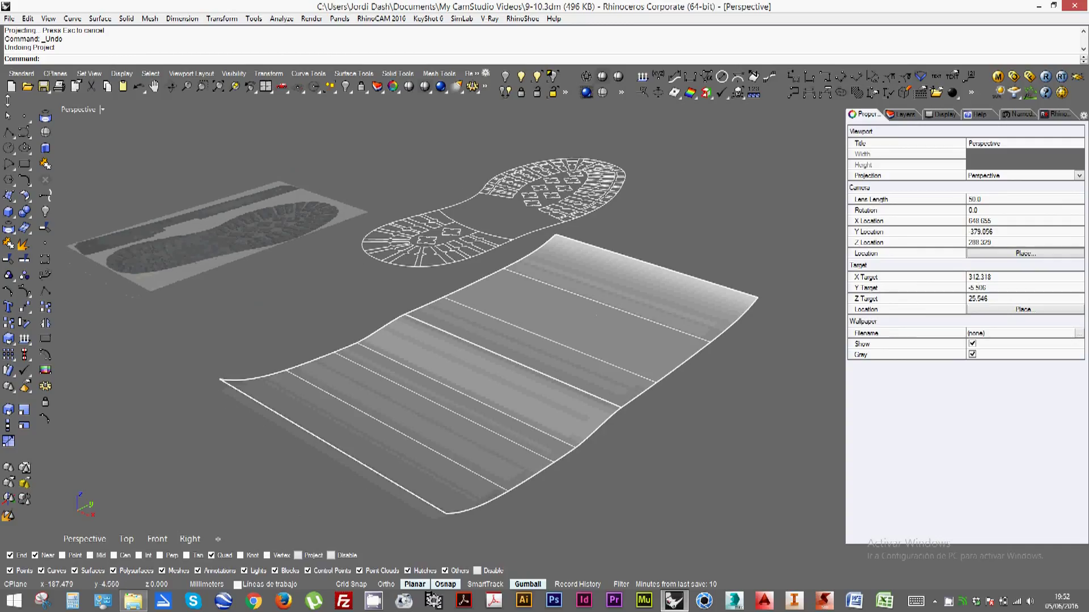
{"action": "left_click", "coordinate": [8, 148]}
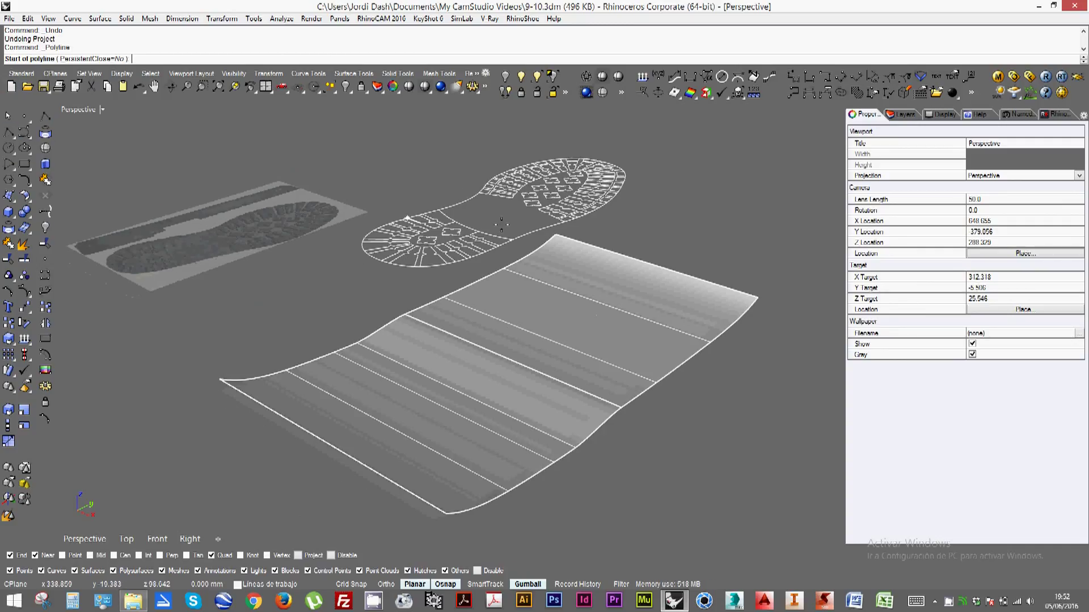
{"action": "right_click_drag", "start_coordinate": [414, 229], "coordinate": [317, 286]}
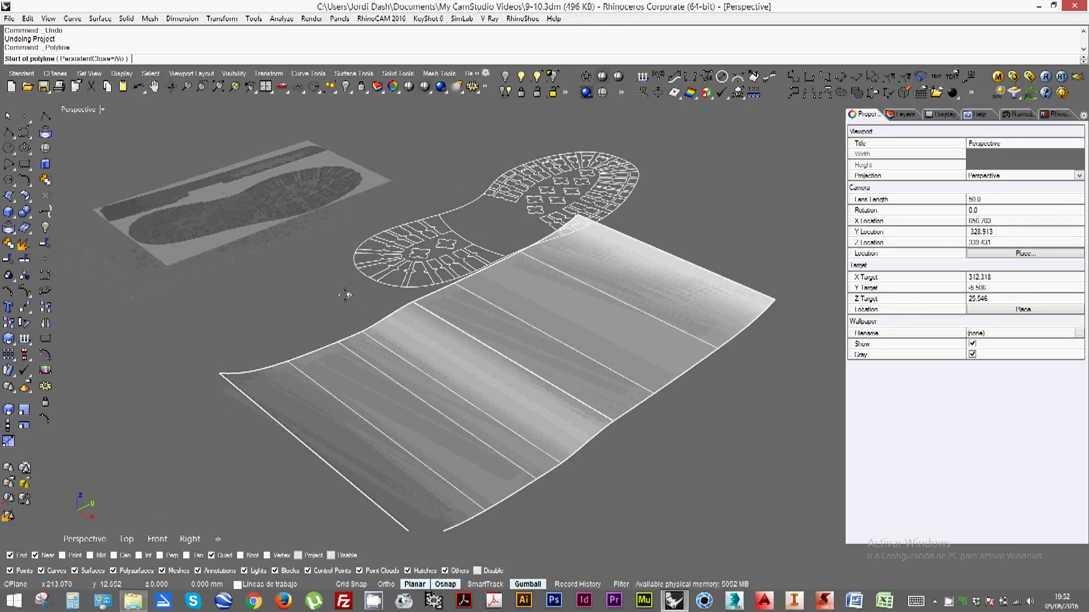
{"action": "key", "text": "Escape"}
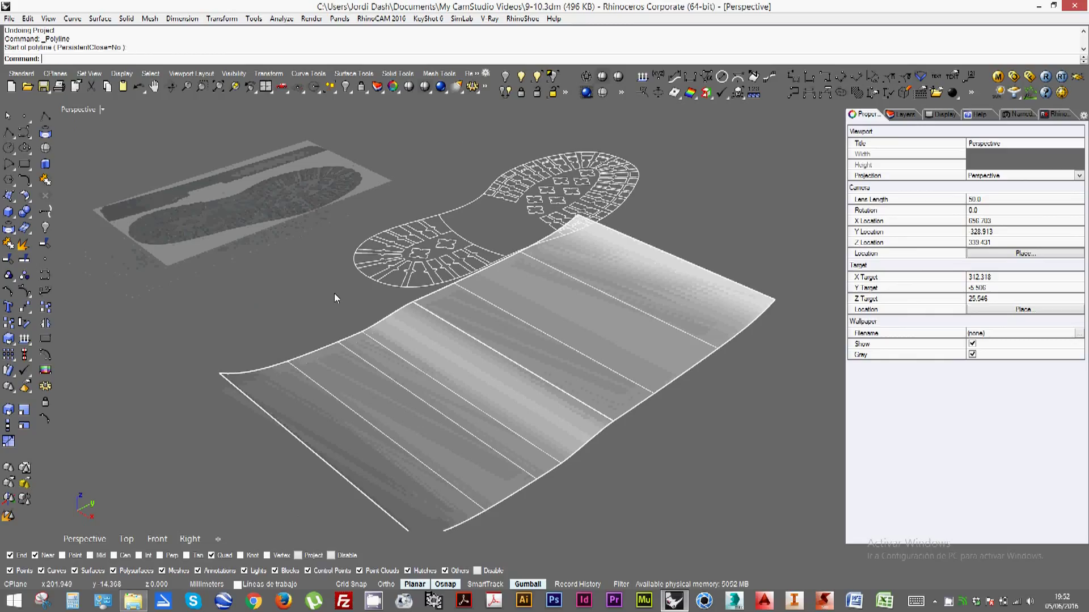
{"action": "right_click_drag", "start_coordinate": [324, 296], "coordinate": [294, 273], "text": "shift"}
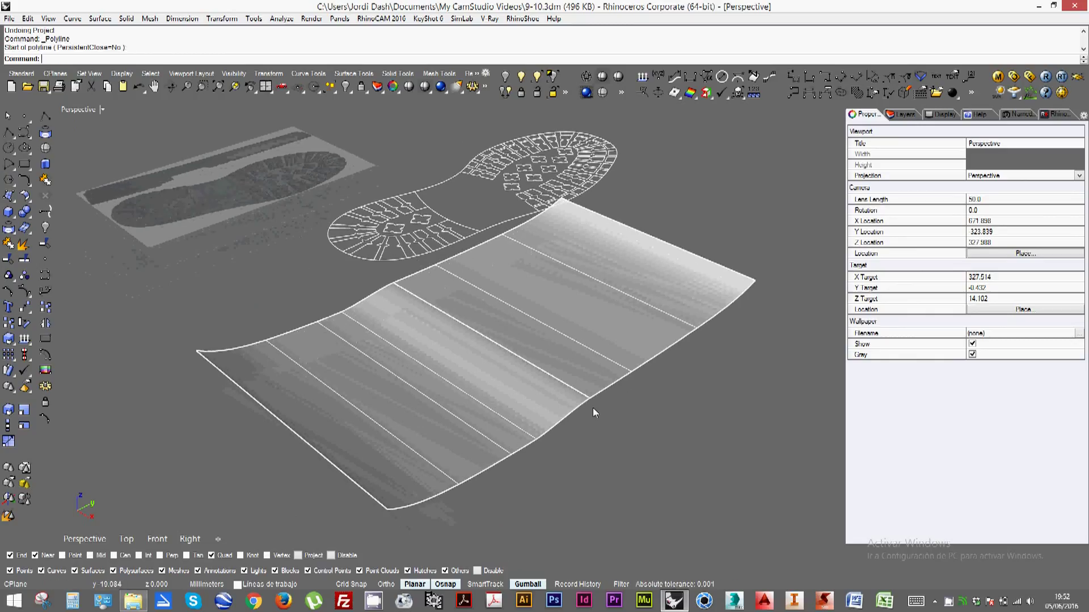
Measure the cumulative length of the two curved edge segments along one long side of the surface
{"action": "right_click_drag", "start_coordinate": [646, 357], "coordinate": [642, 322]}
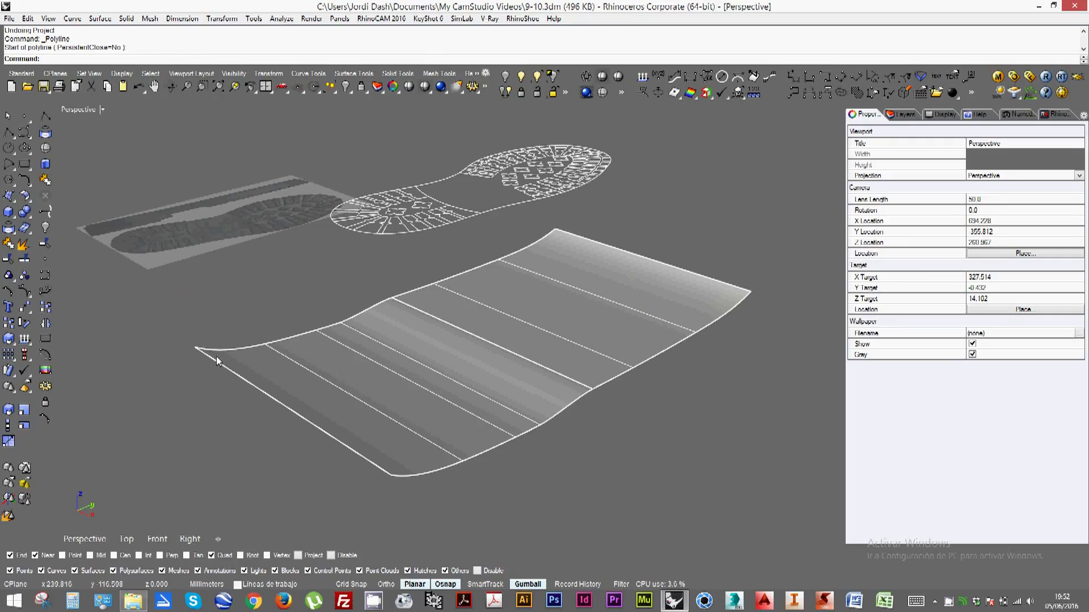
{"action": "right_click_drag", "start_coordinate": [555, 357], "coordinate": [488, 392]}
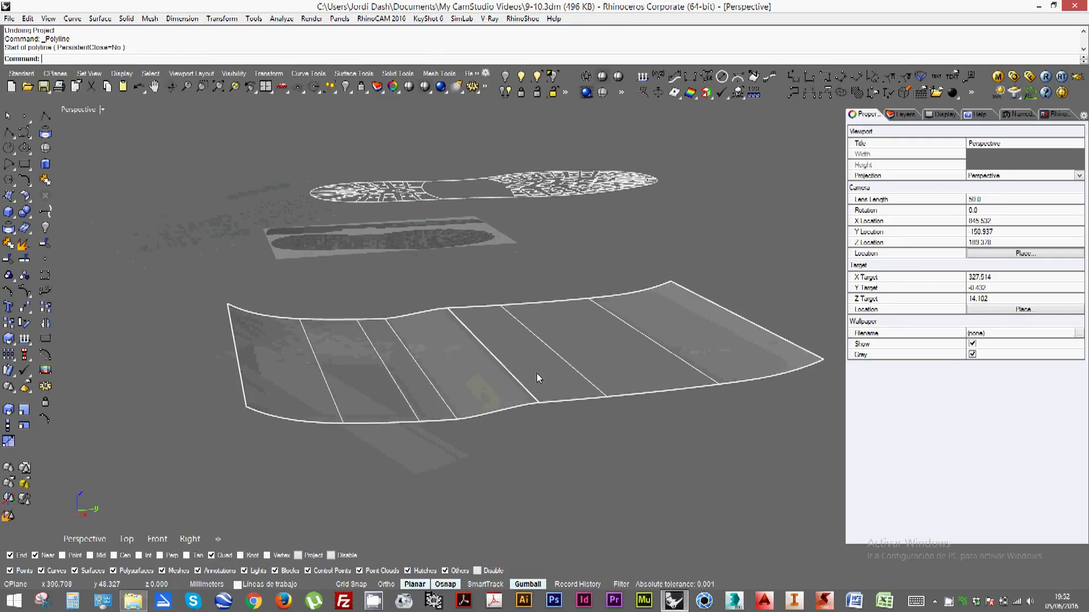
{"action": "right_click_drag", "start_coordinate": [283, 381], "coordinate": [469, 391]}
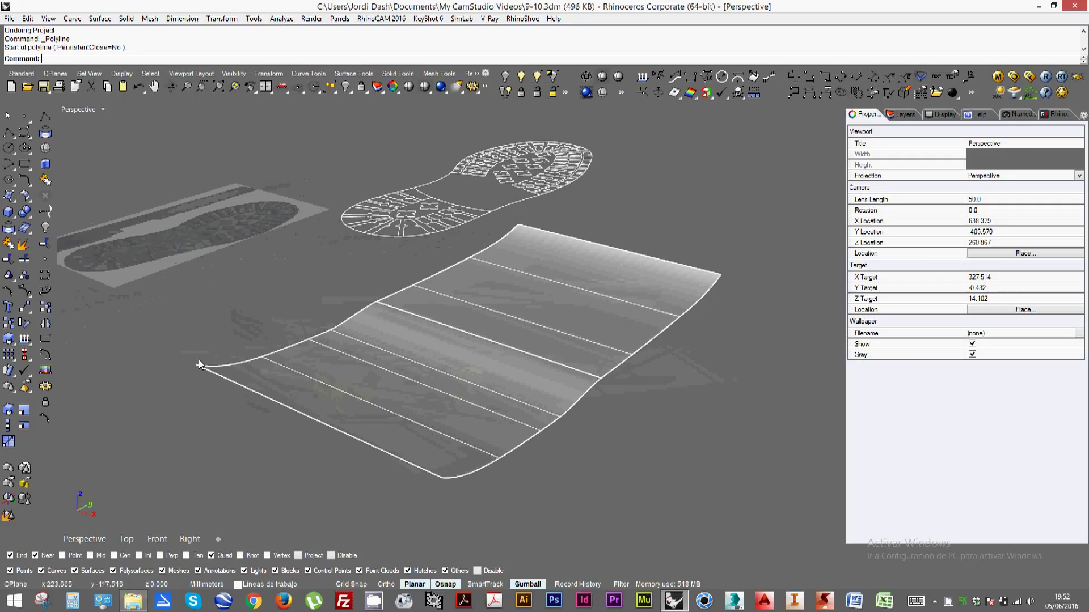
{"action": "left_click", "coordinate": [28, 345]}
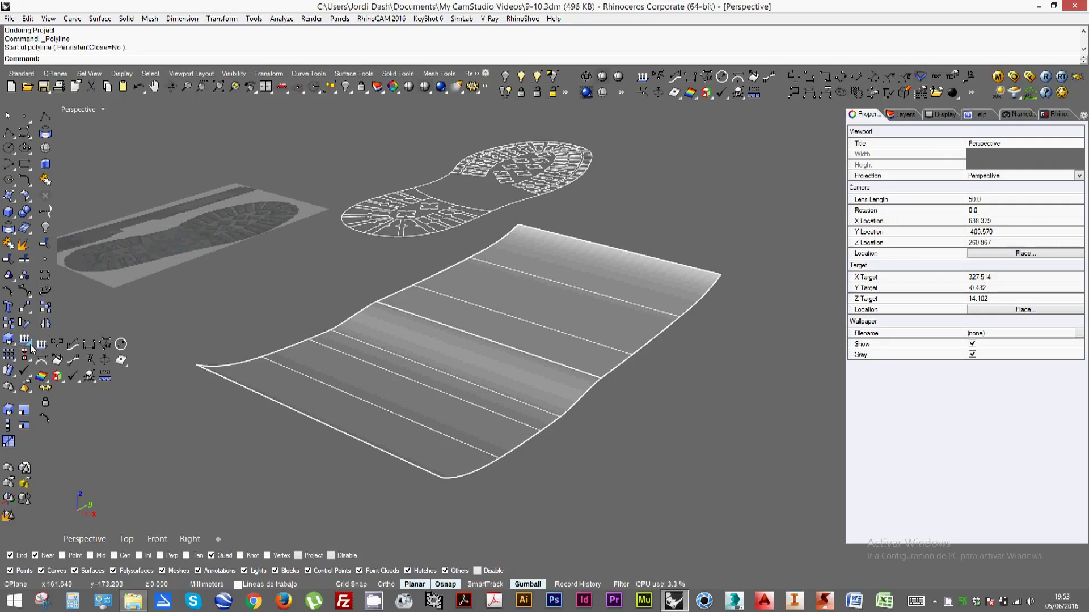
{"action": "left_click", "coordinate": [72, 344]}
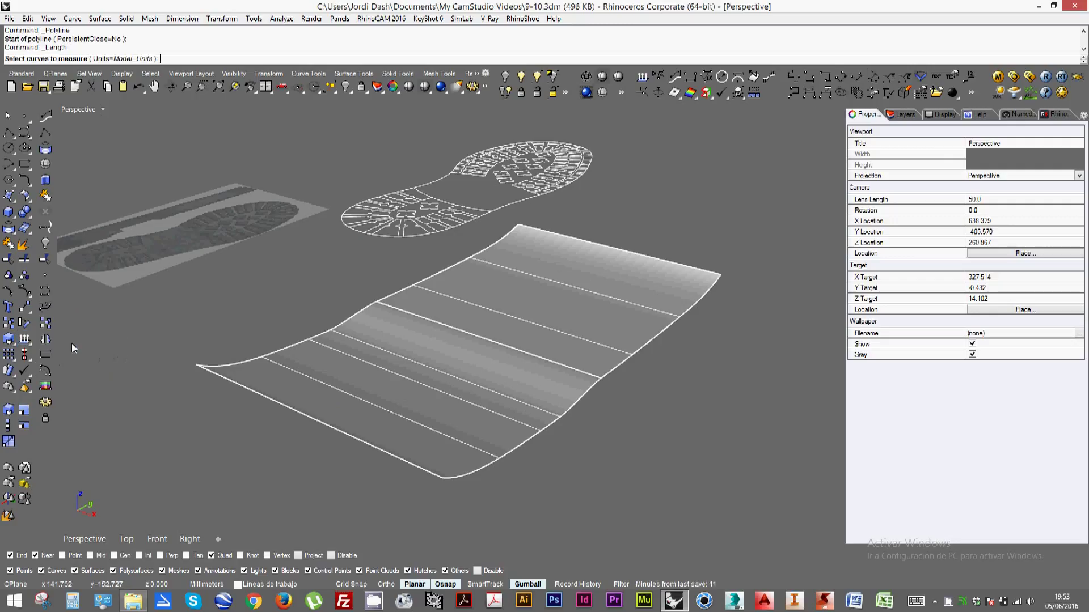
{"action": "left_click", "coordinate": [478, 472]}
{"action": "left_click", "coordinate": [617, 371]}
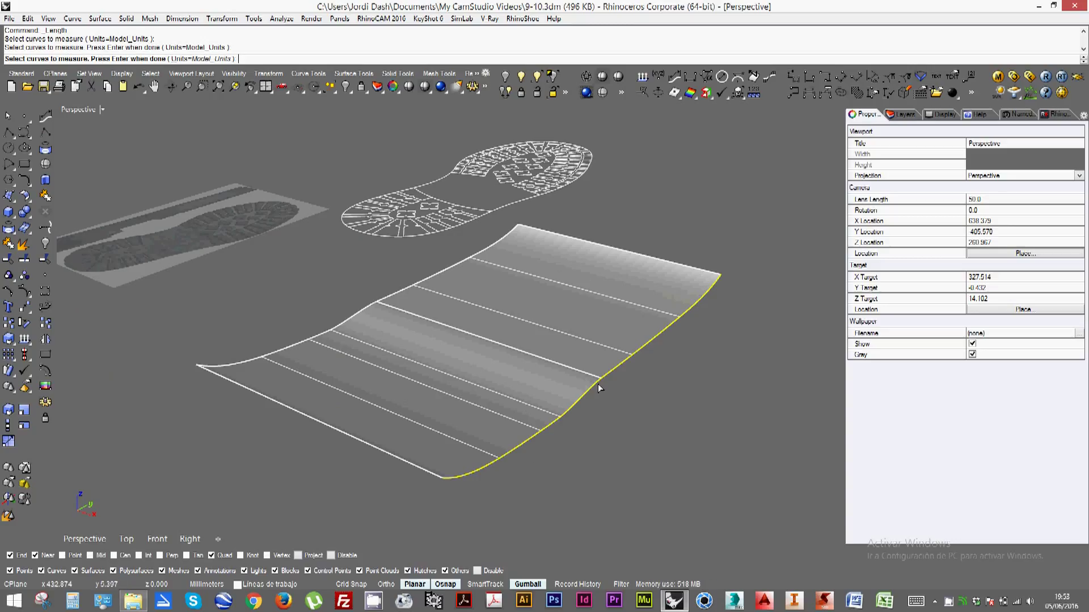
{"action": "key", "text": "Return"}
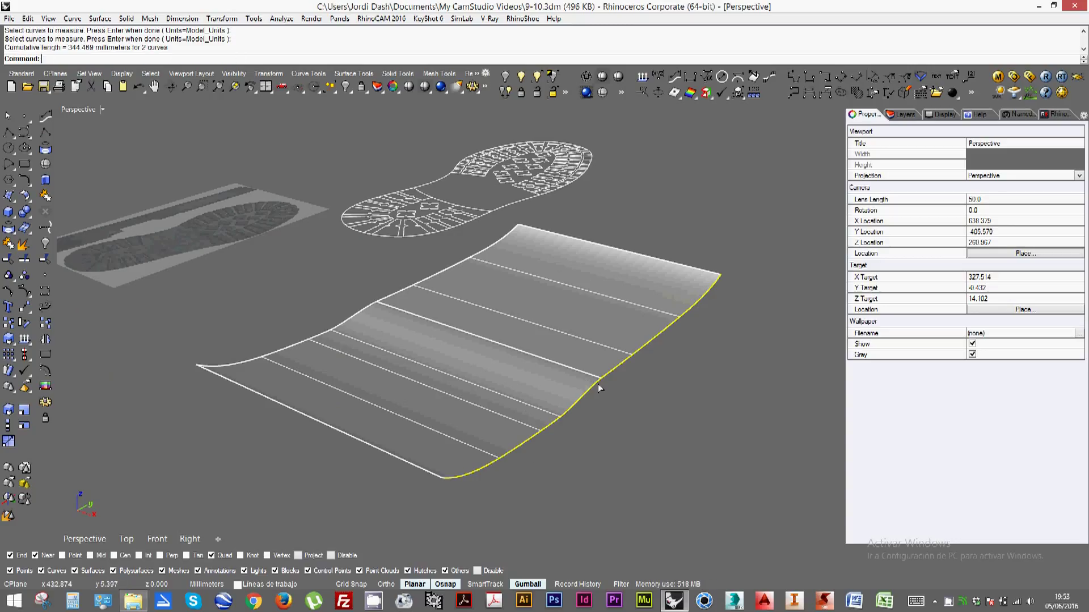
{"action": "left_click", "coordinate": [9, 132]}
{"action": "left_click", "coordinate": [721, 271]}
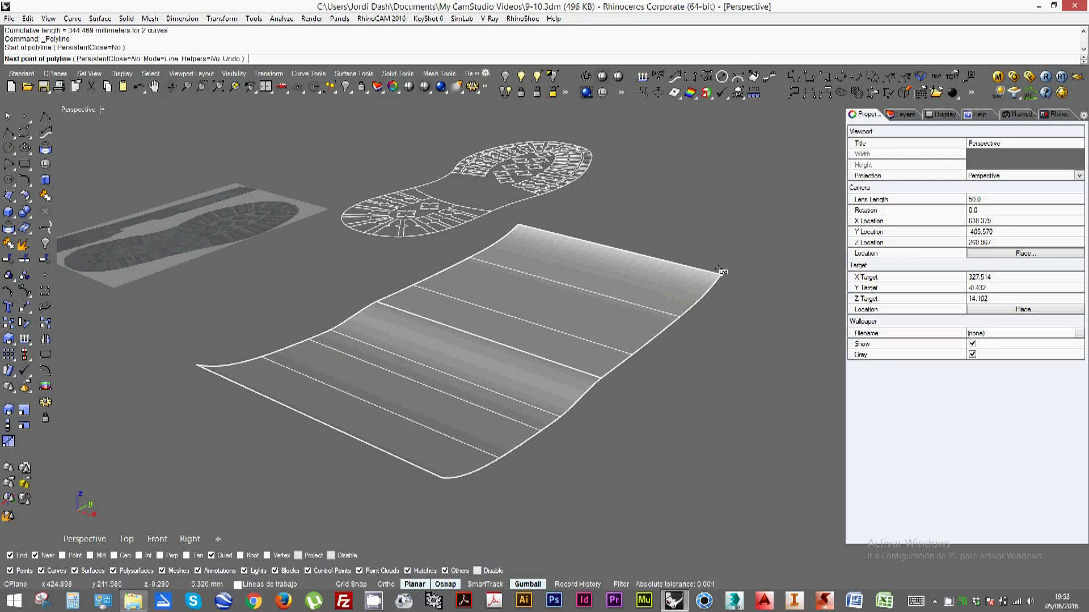
{"action": "key", "text": "F8"}
{"action": "key", "text": "F8"}
{"action": "key", "text": "Escape"}
Draw a straight horizontal polyline 344.469 mm long from the raised corner of the curved surface along its length
{"action": "key", "text": "Return"}
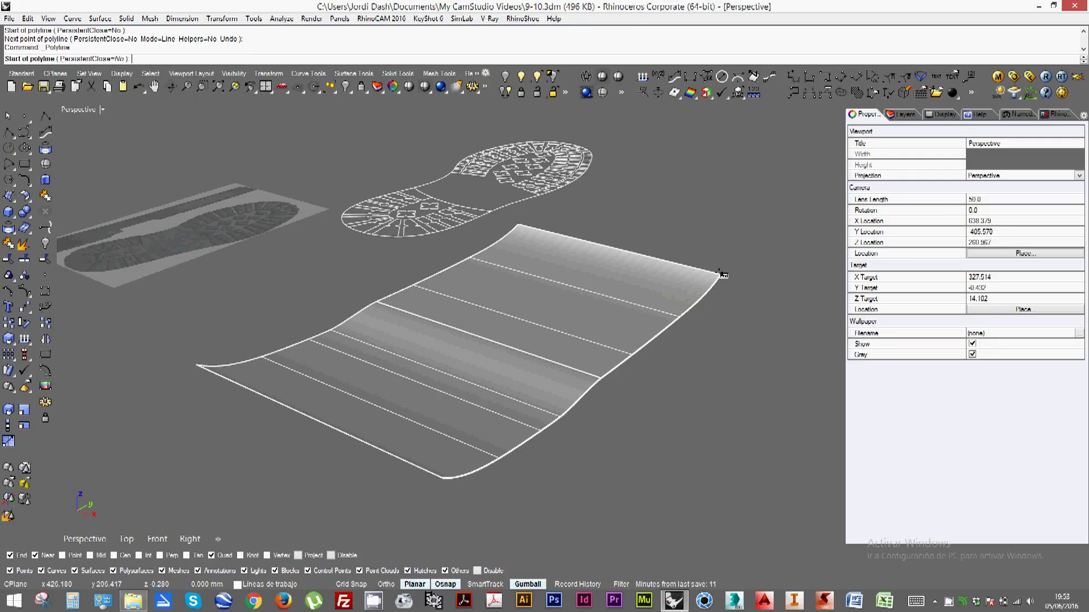
{"action": "left_click", "coordinate": [720, 275]}
{"action": "key", "text": "F8"}
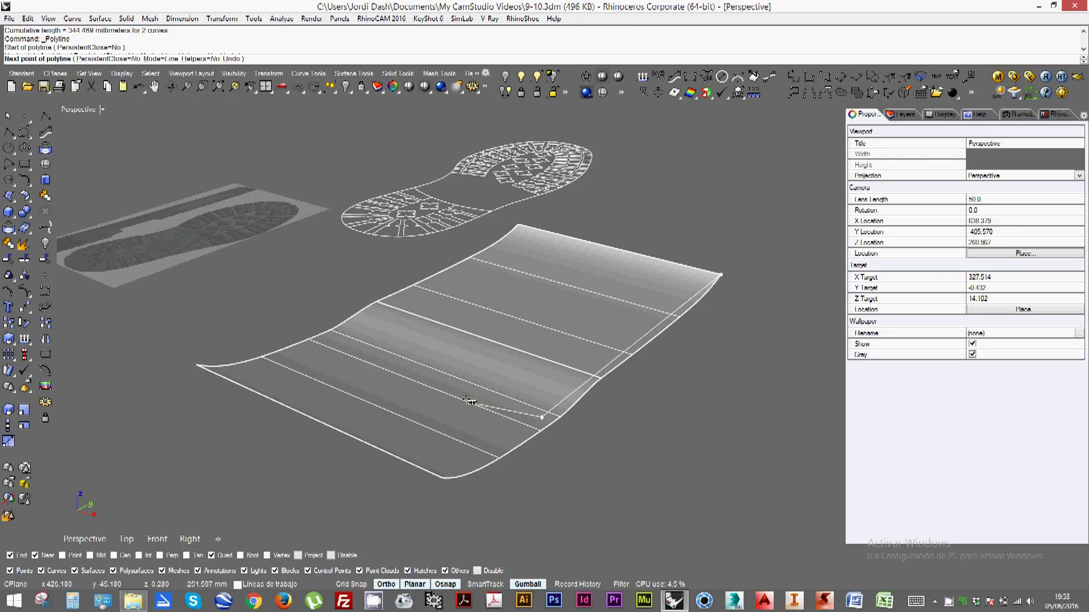
{"action": "type", "text": "344.489"}
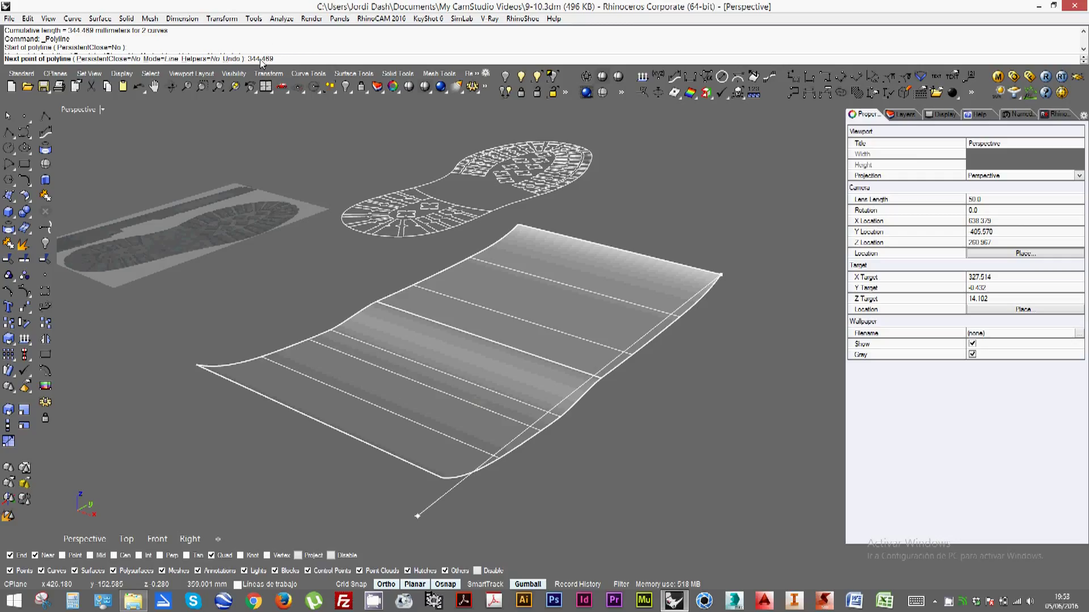
{"action": "key", "text": "Return"}
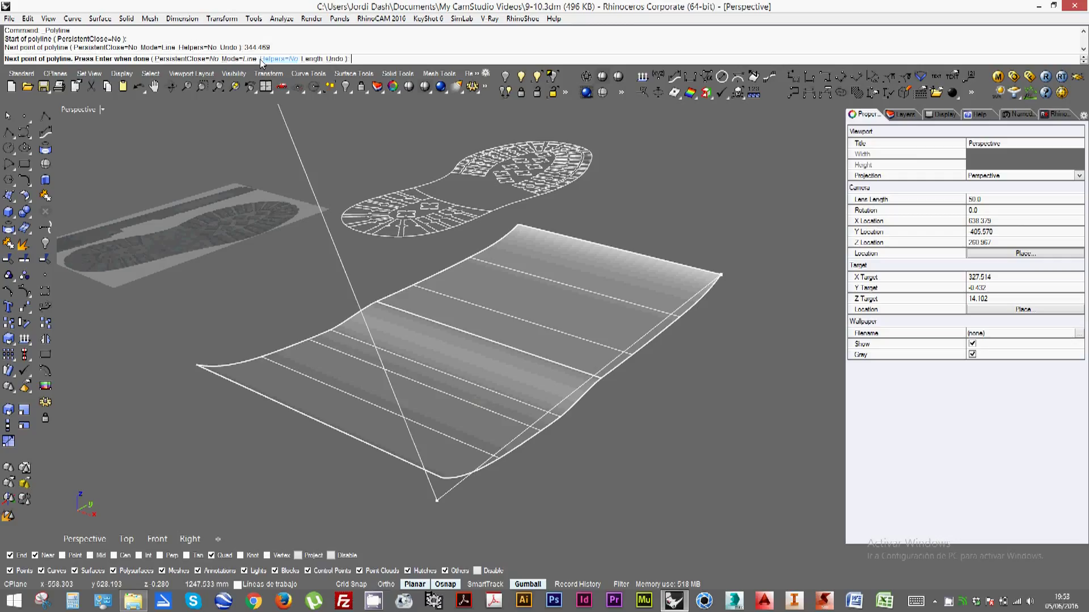
{"action": "key", "text": "Return"}
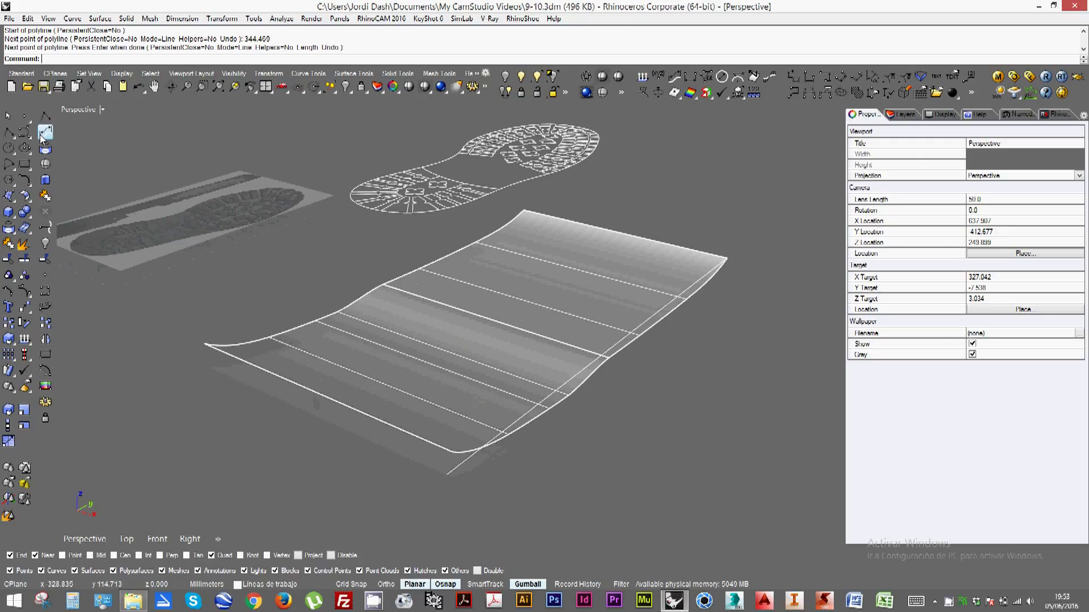
Measure the straight-line width of the curved surface between the two corners of its near short edge
{"action": "left_click", "coordinate": [33, 338]}
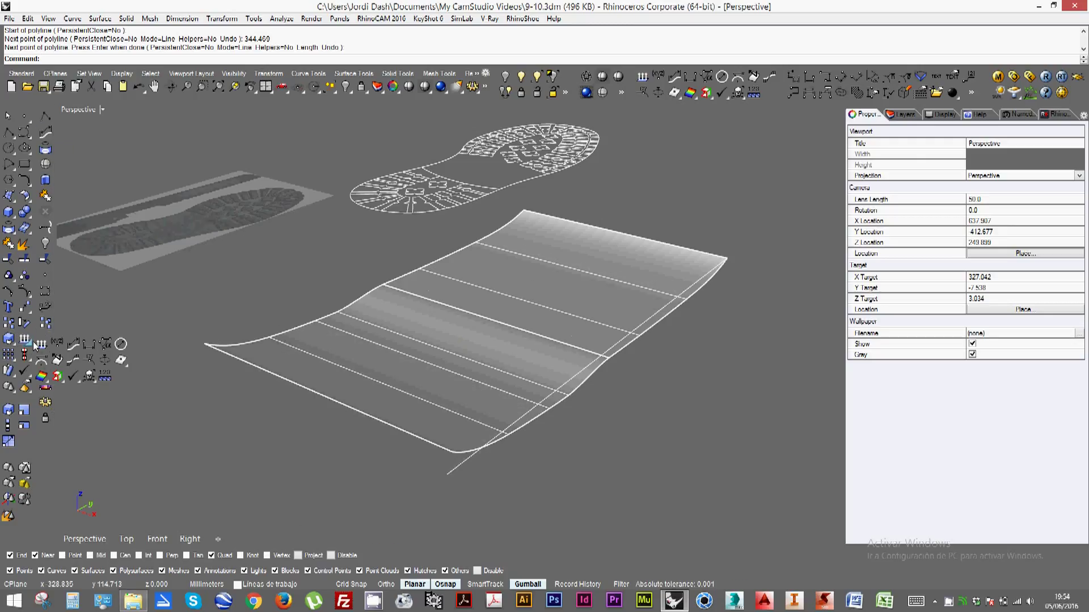
{"action": "left_click", "coordinate": [89, 344]}
{"action": "left_click", "coordinate": [205, 344]}
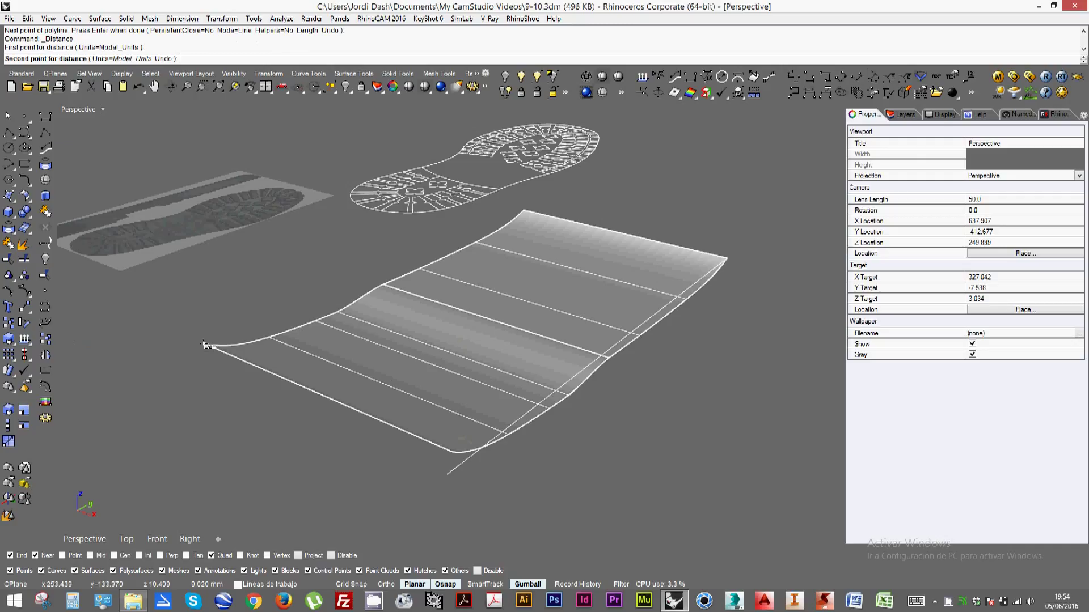
{"action": "left_click", "coordinate": [446, 438]}
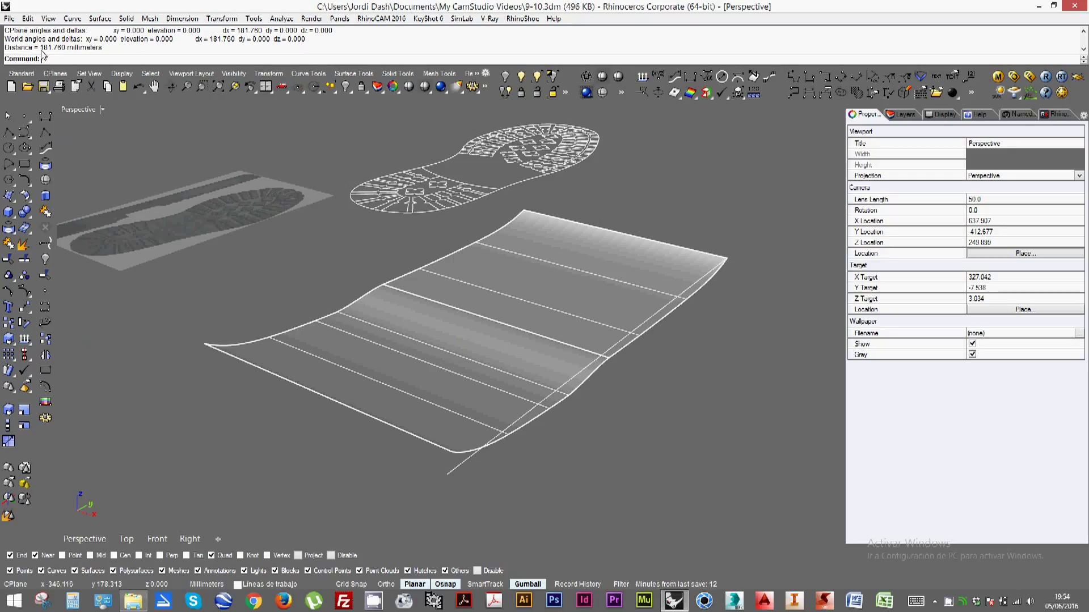
Draw a 181.76 mm line from the free end of the long reference line, parallel to the surface's short edge
{"action": "left_click", "coordinate": [9, 132]}
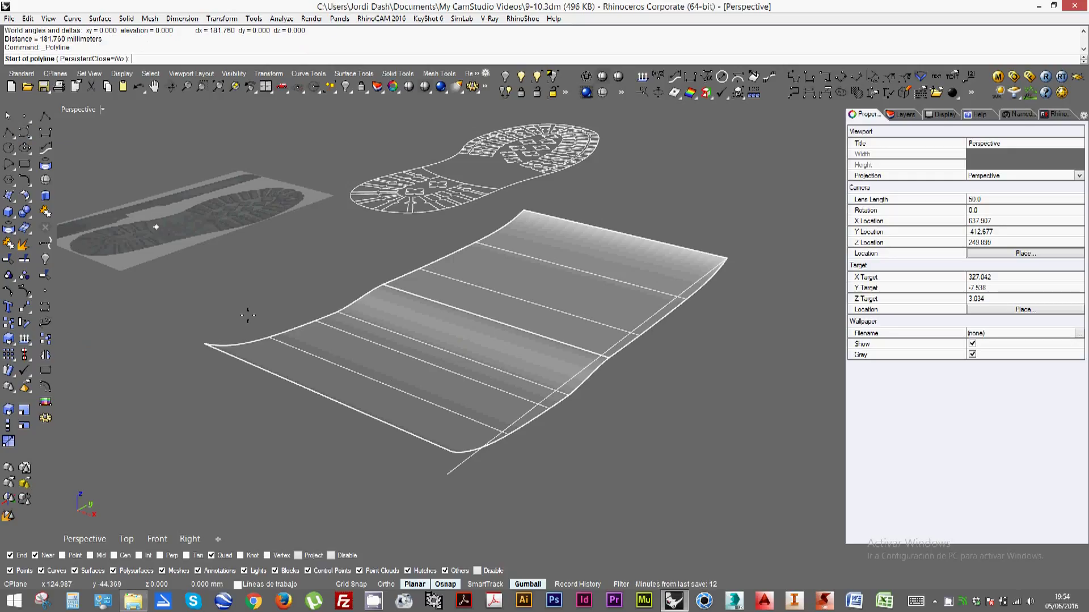
{"action": "left_click", "coordinate": [447, 474]}
{"action": "key", "text": "F8"}
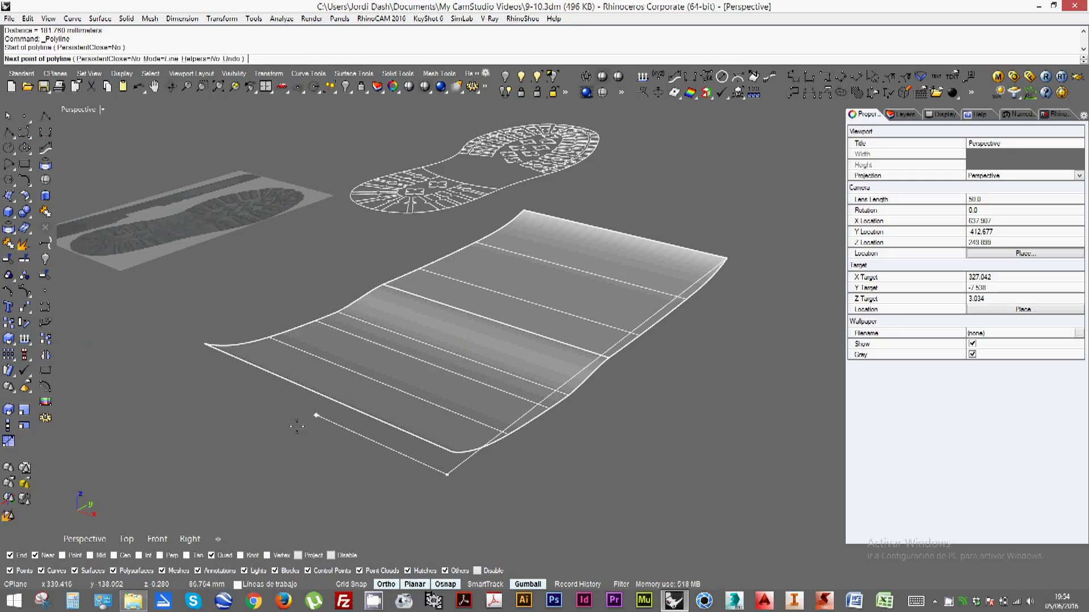
{"action": "key", "text": "F8"}
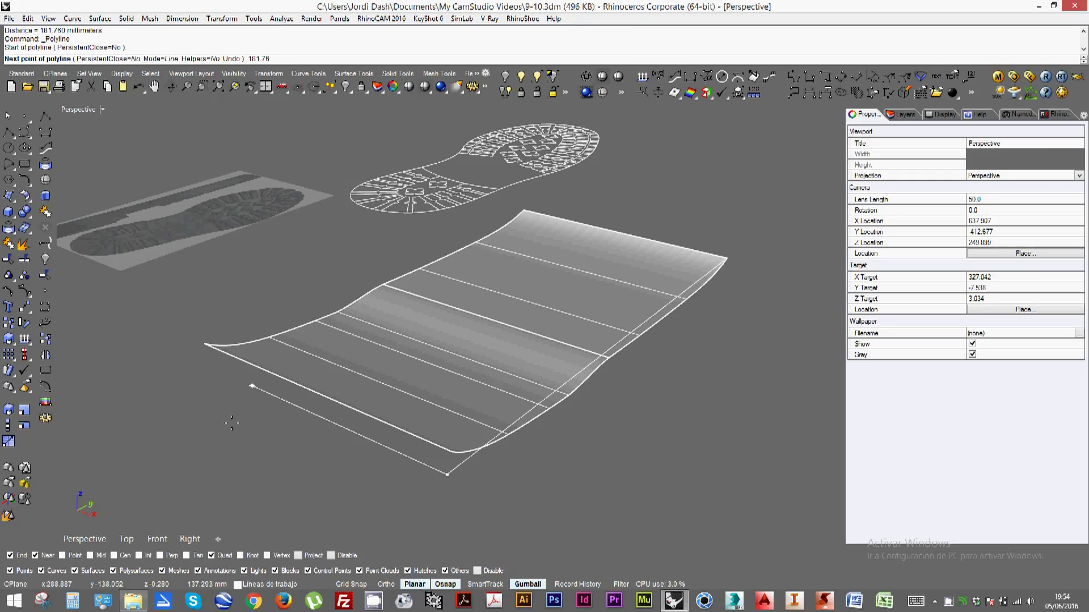
{"action": "type", "text": "181.76"}
{"action": "key", "text": "Return"}
{"action": "left_click", "coordinate": [231, 422]}
{"action": "key", "text": "Return"}
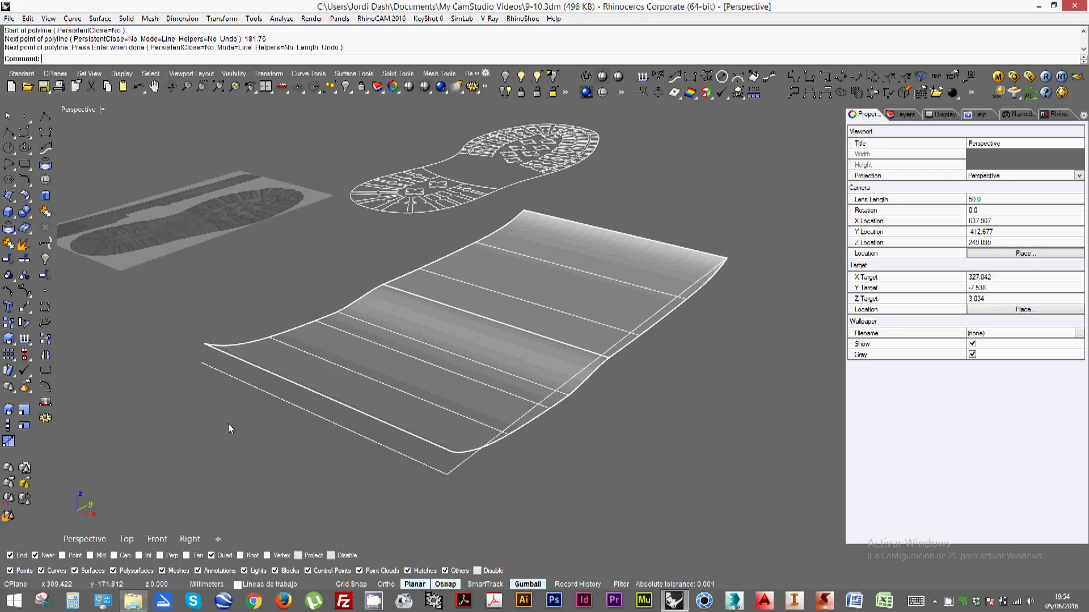
{"action": "right_click_drag", "start_coordinate": [273, 374], "coordinate": [182, 348]}
{"action": "left_click", "coordinate": [377, 450]}
{"action": "left_click", "coordinate": [335, 420]}
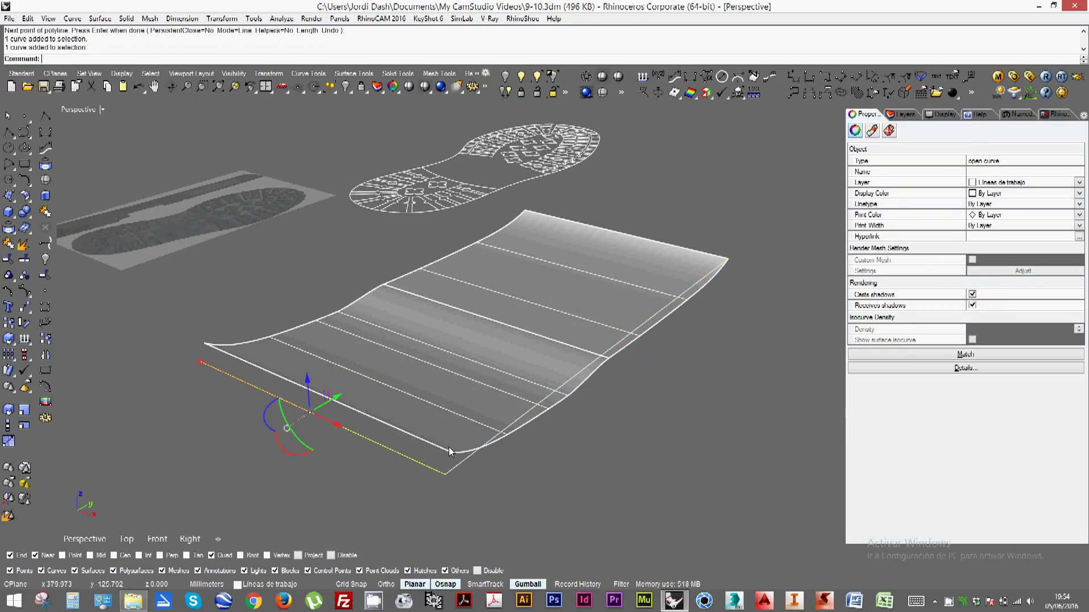
{"action": "right_click_drag", "start_coordinate": [448, 446], "coordinate": [154, 277]}
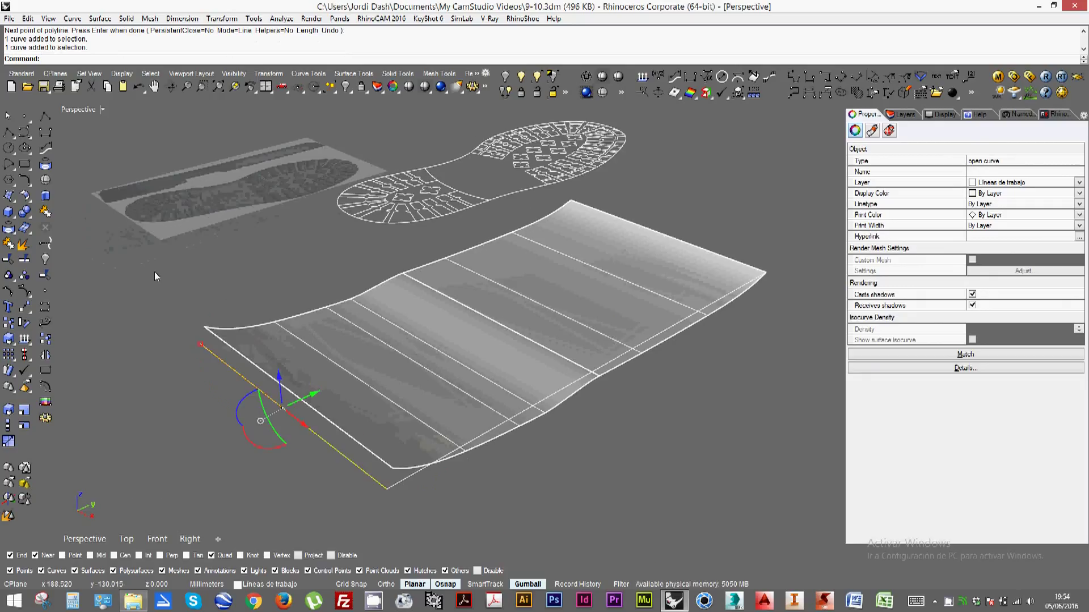
{"action": "left_click", "coordinate": [46, 196]}
{"action": "key", "text": "Escape"}
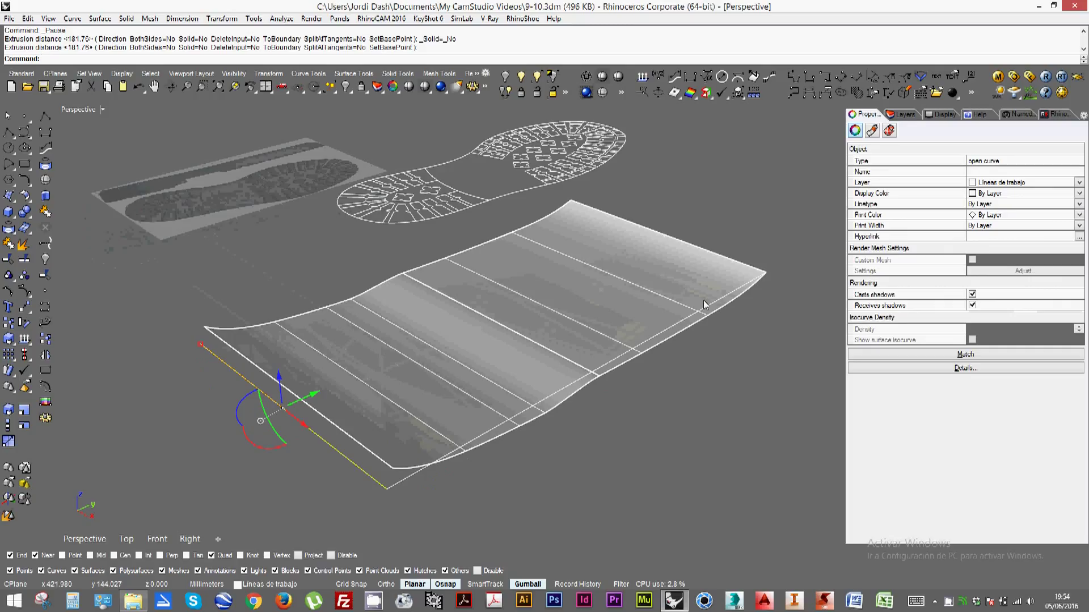
{"action": "mouse_move", "coordinate": [502, 383]}
{"action": "right_mouse_down"}
{"action": "mouse_move", "coordinate": [529, 365]}
{"action": "mouse_move", "coordinate": [501, 370]}
{"action": "right_mouse_up"}
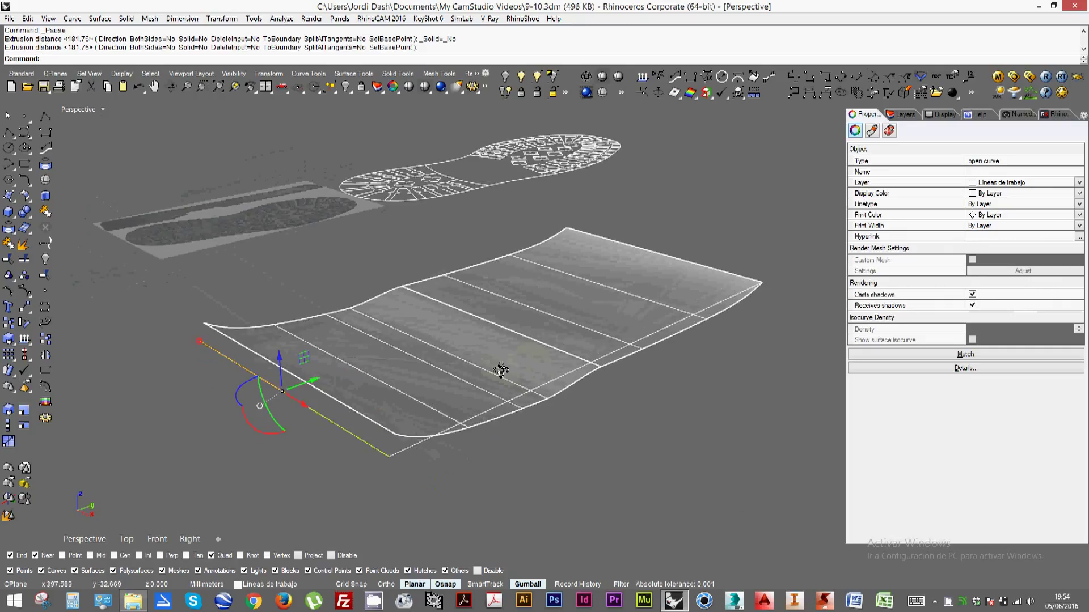
{"action": "left_click", "coordinate": [136, 280]}
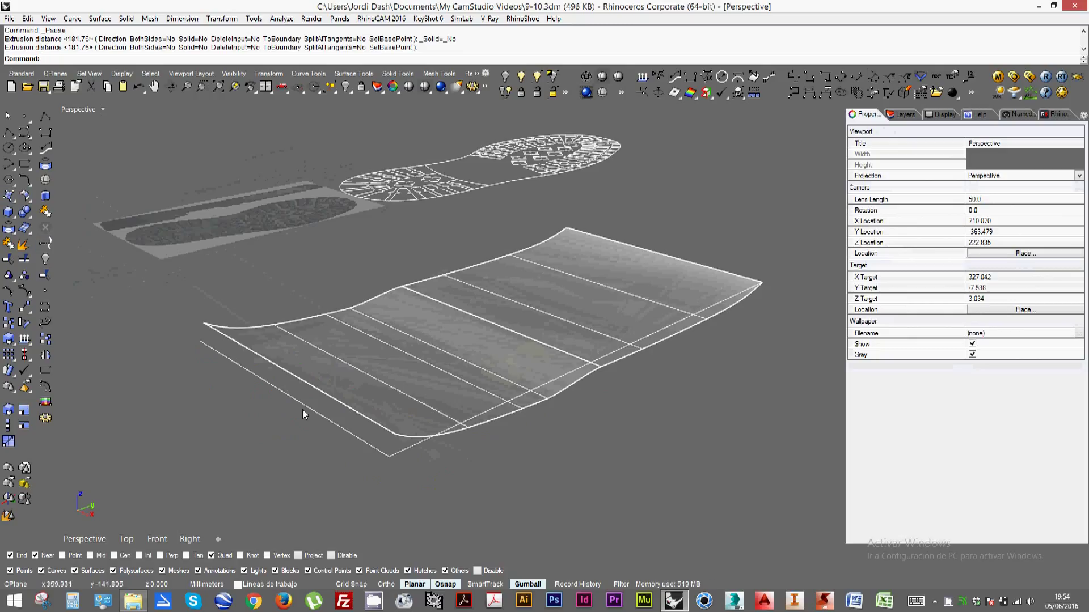
Extrude the short reference line horizontally along the long reference line's direction, up to that line's far end at the surface corner
{"action": "left_click", "coordinate": [45, 196]}
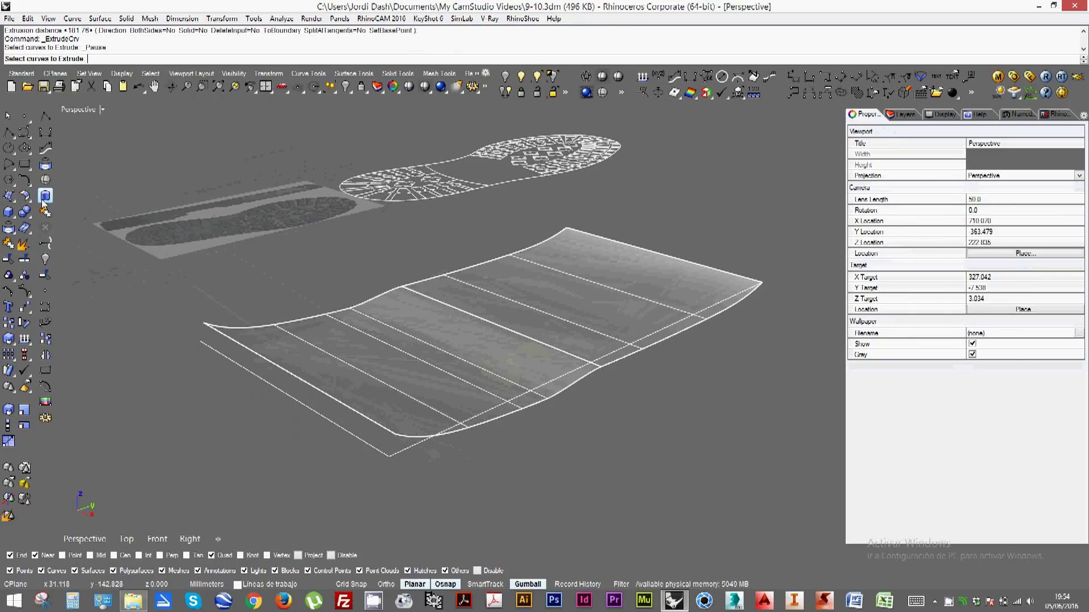
{"action": "left_click", "coordinate": [286, 399]}
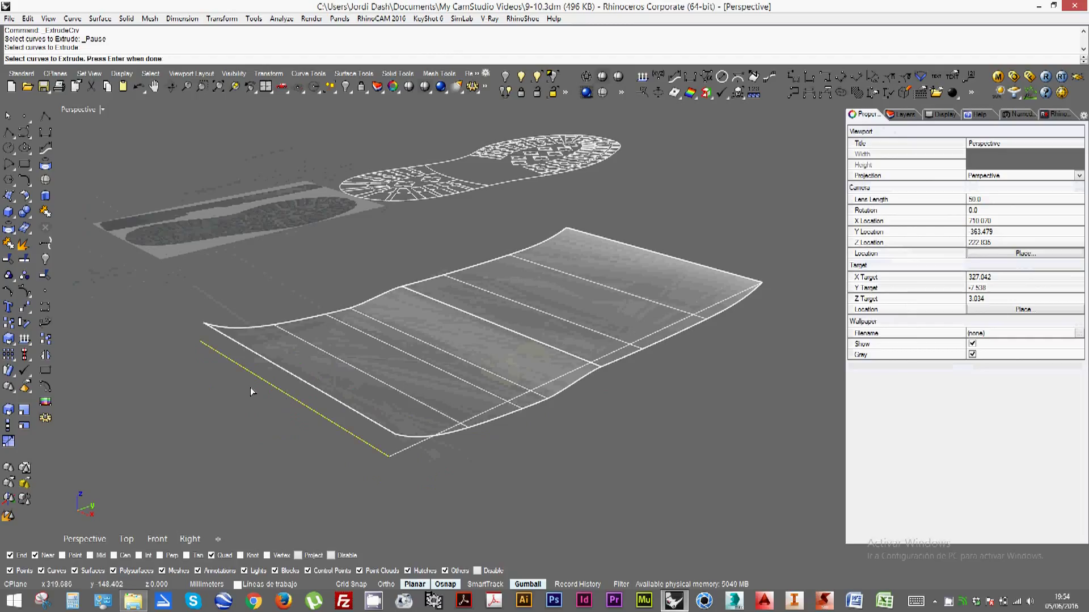
{"action": "key", "text": "Return"}
{"action": "right_click_drag", "start_coordinate": [204, 309], "coordinate": [170, 273]}
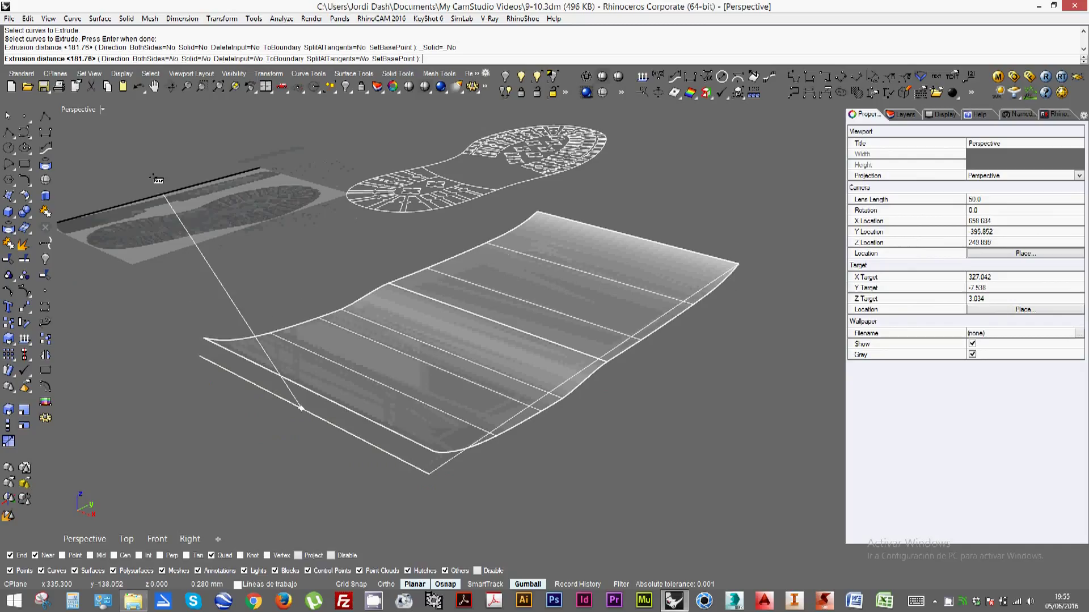
{"action": "left_click", "coordinate": [113, 59]}
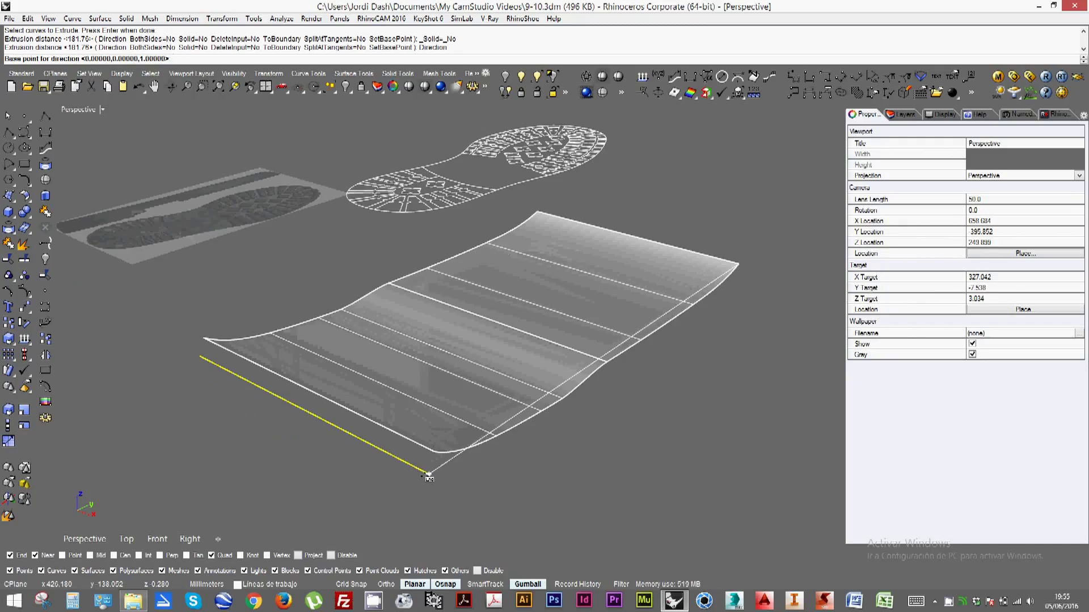
{"action": "left_click", "coordinate": [428, 472]}
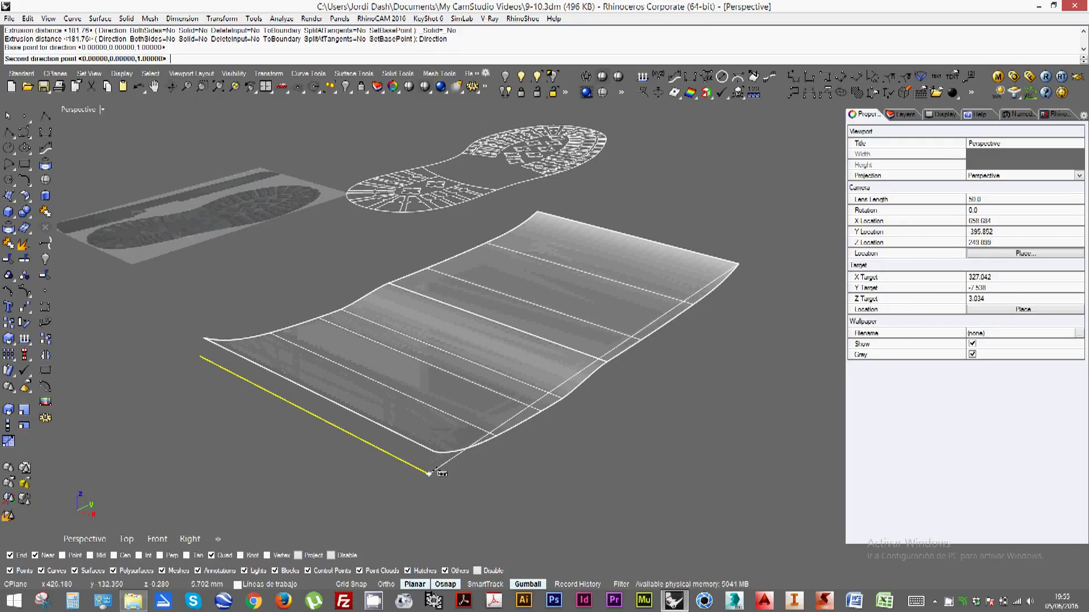
{"action": "key", "text": "F8"}
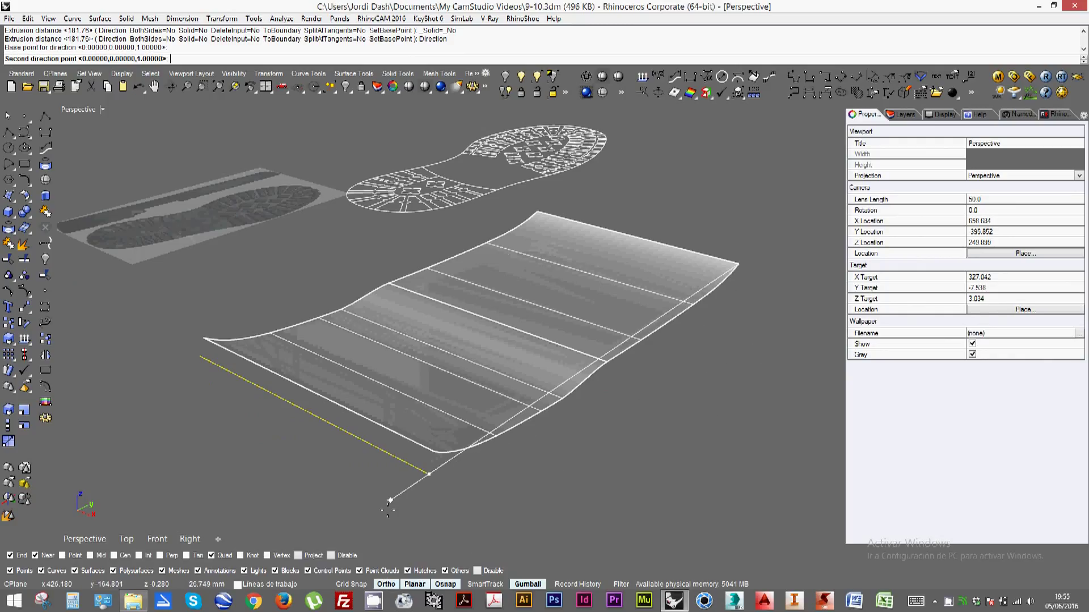
{"action": "left_click", "coordinate": [519, 457]}
{"action": "key", "text": "F8"}
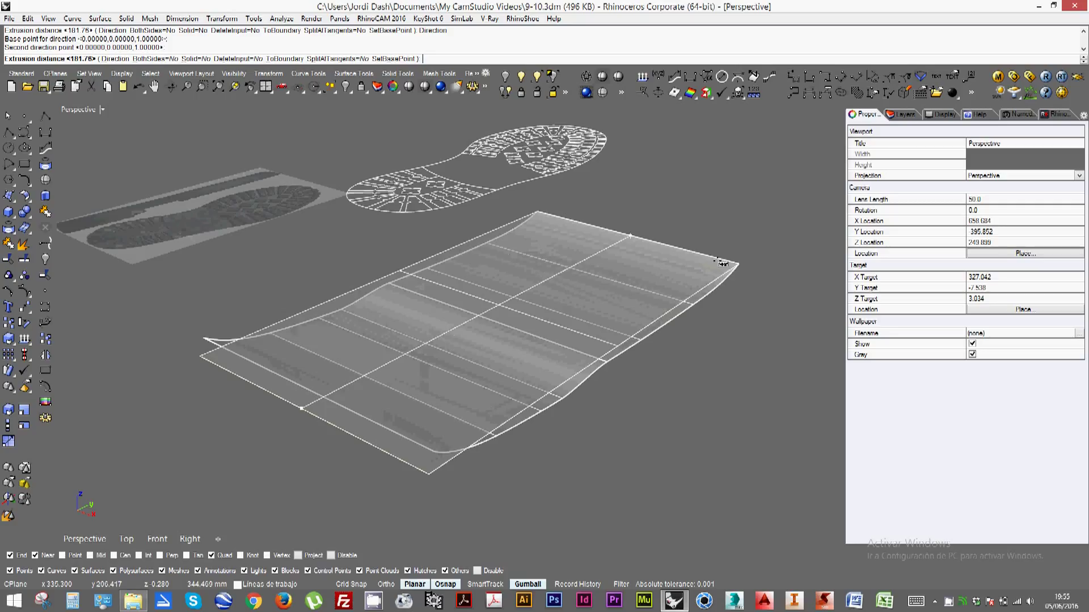
{"action": "left_click", "coordinate": [738, 260]}
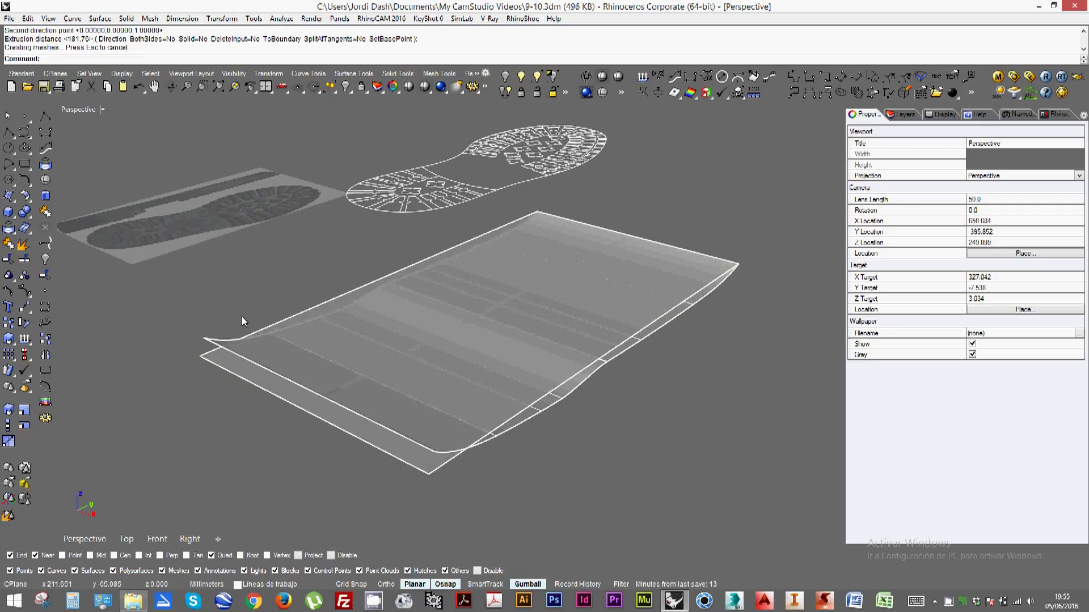
Raise the flat extruded surface vertically above the curved surface and delete the two reference lines
{"action": "left_click", "coordinate": [222, 368]}
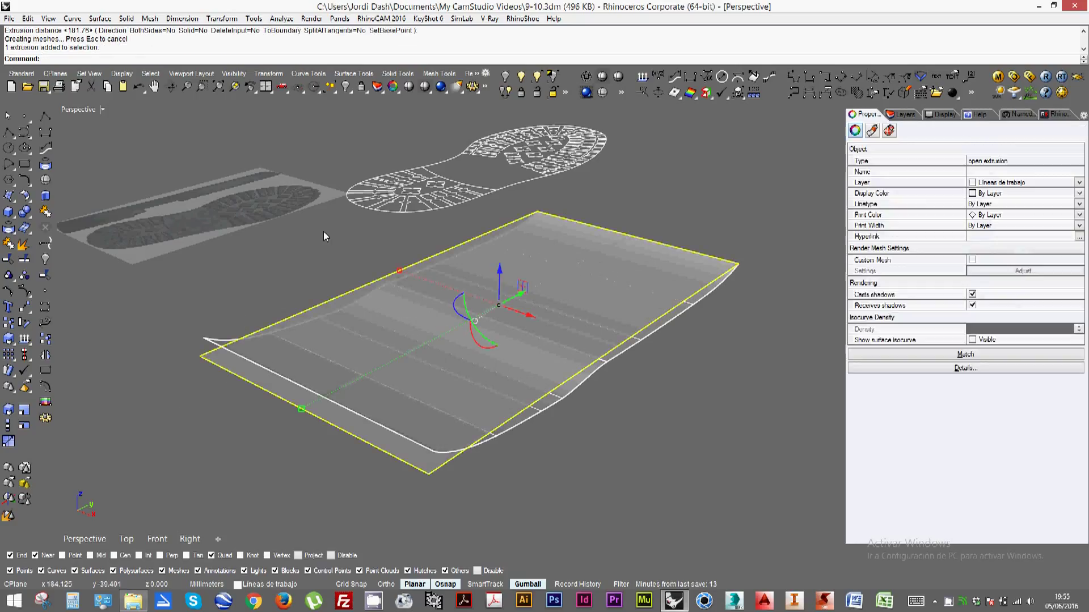
{"action": "left_click_drag", "start_coordinate": [499, 276], "coordinate": [495, 195]}
{"action": "left_click", "coordinate": [339, 450]}
{"action": "left_click", "coordinate": [369, 447]}
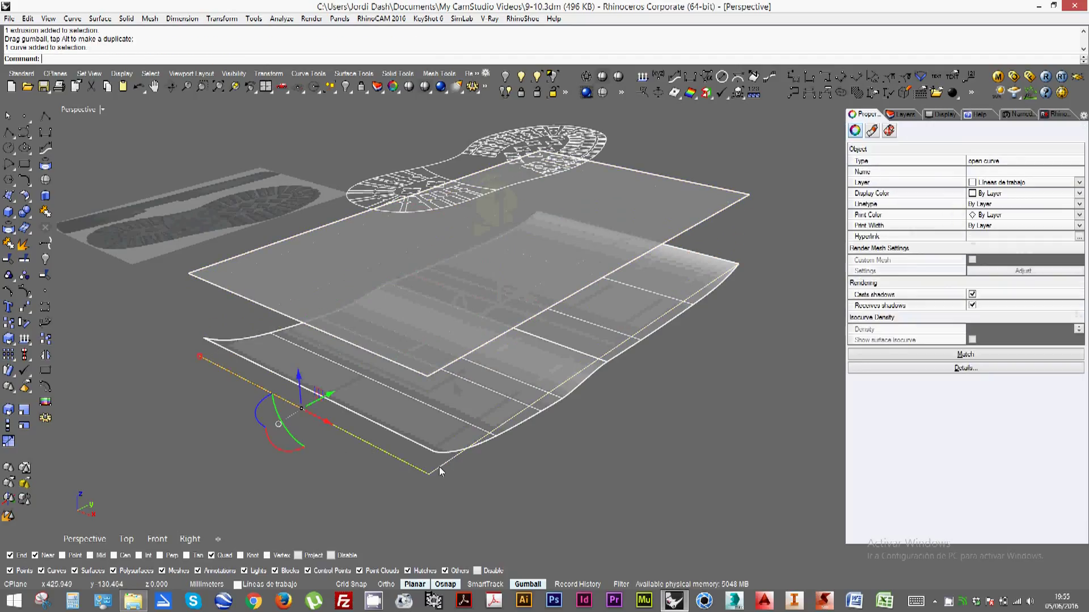
{"action": "left_click", "coordinate": [439, 467], "text": "shift"}
{"action": "key", "text": "Delete"}
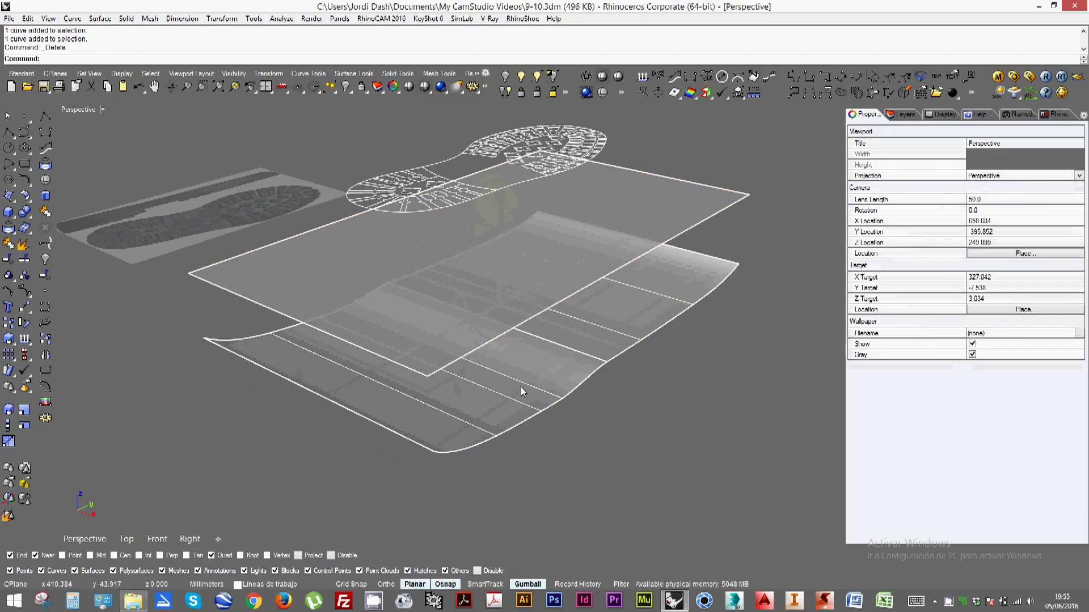
{"action": "right_click_drag", "start_coordinate": [520, 387], "coordinate": [290, 249]}
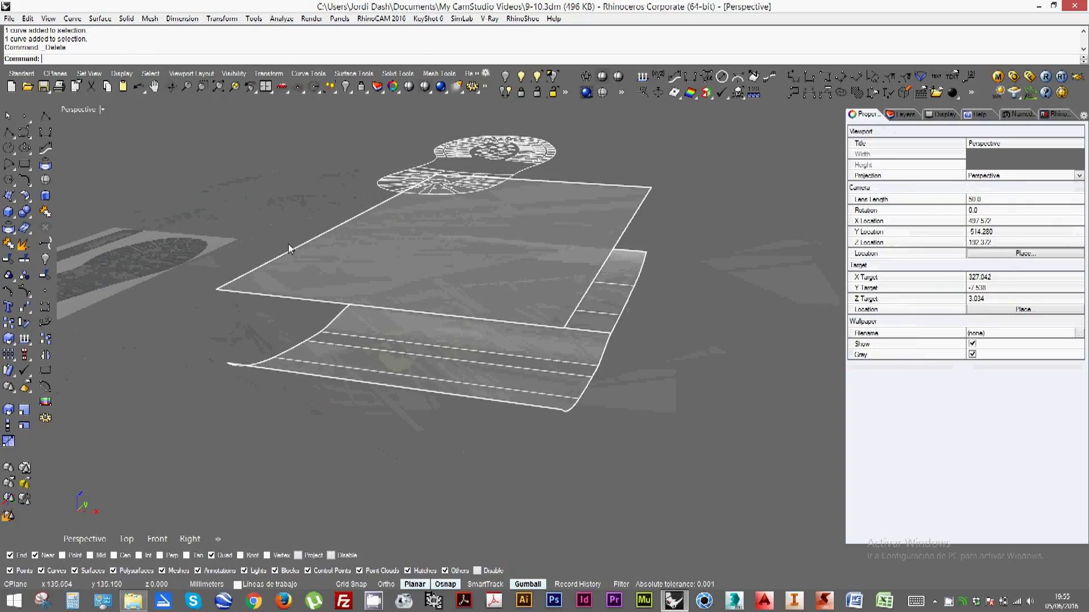
{"action": "left_click", "coordinate": [284, 261]}
{"action": "left_click", "coordinate": [20, 321]}
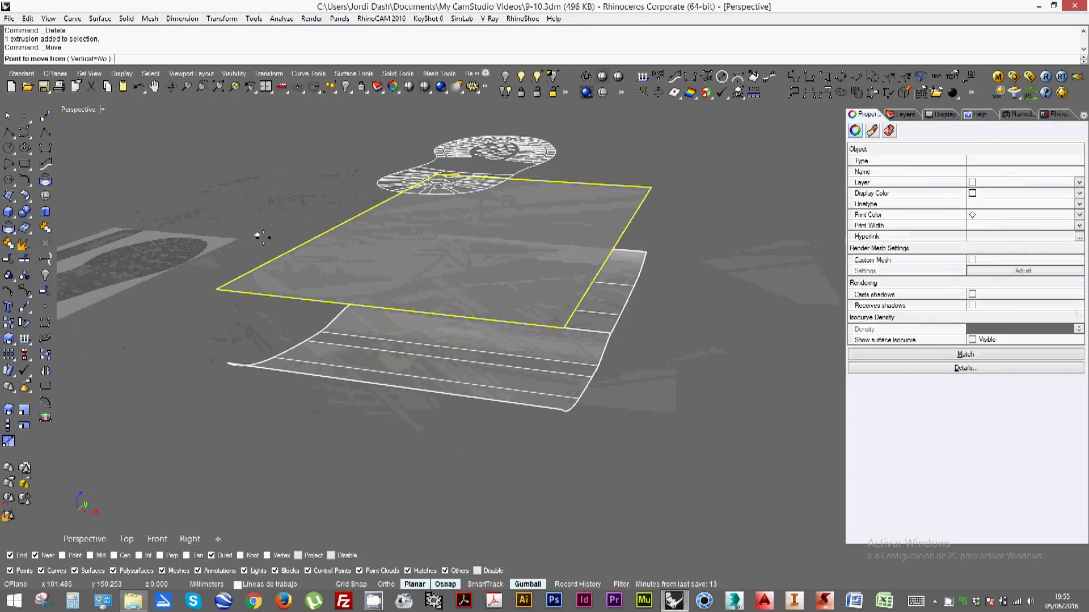
{"action": "key", "text": "Escape"}
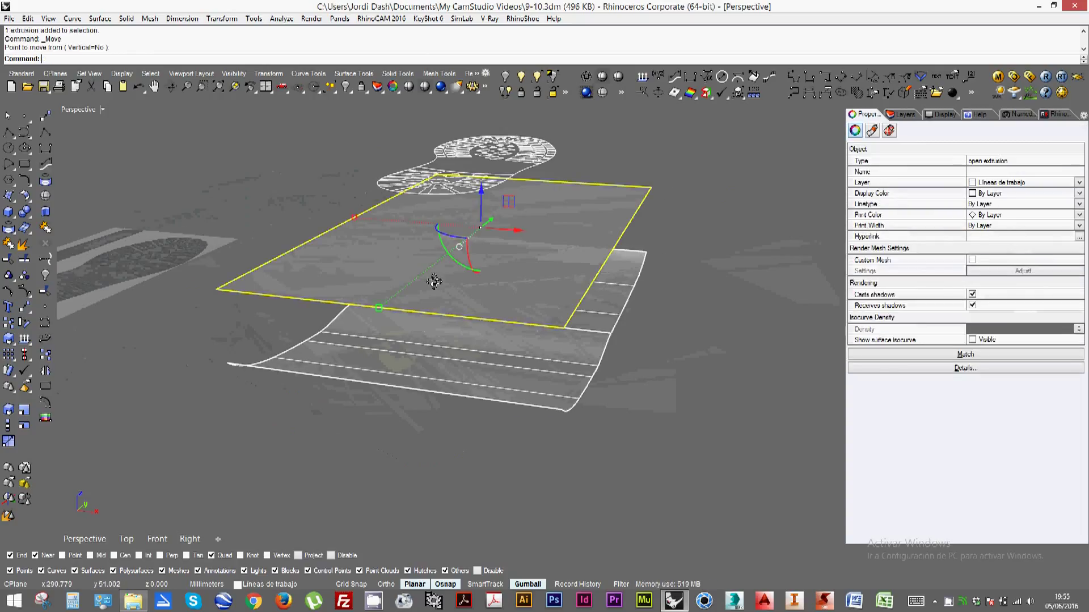
{"action": "right_click_drag", "start_coordinate": [477, 272], "coordinate": [482, 203]}
{"action": "left_click", "coordinate": [543, 182]}
{"action": "right_click_drag", "start_coordinate": [542, 182], "coordinate": [521, 195]}
{"action": "left_click", "coordinate": [280, 275]}
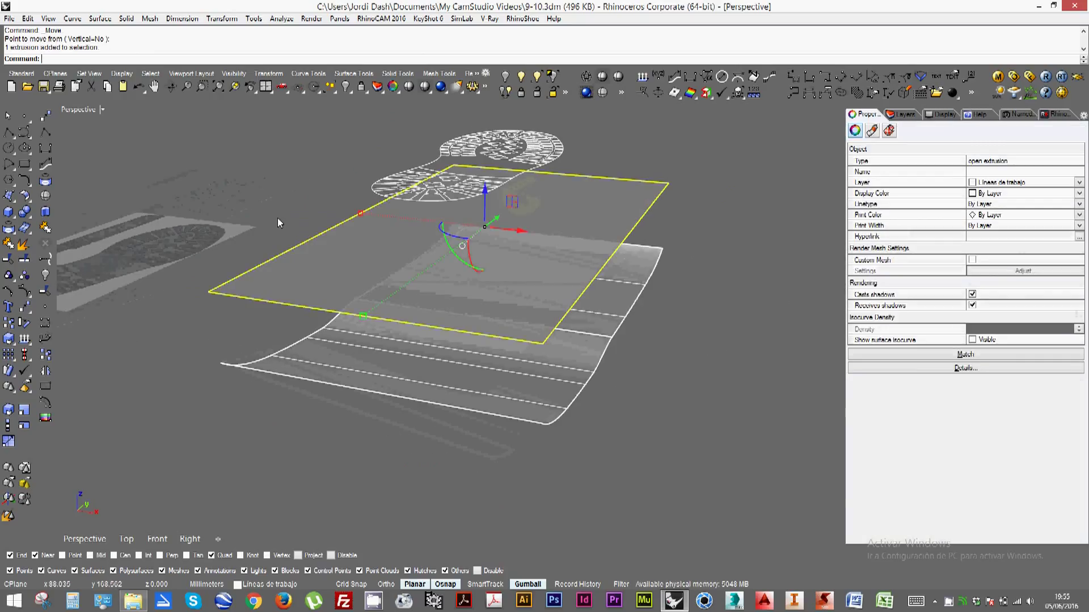
In the Front view, move the flat surface straight up to the height of the tread pattern curves
{"action": "key", "text": "ctrl+F1"}
{"action": "key", "text": "ctrl+F2"}
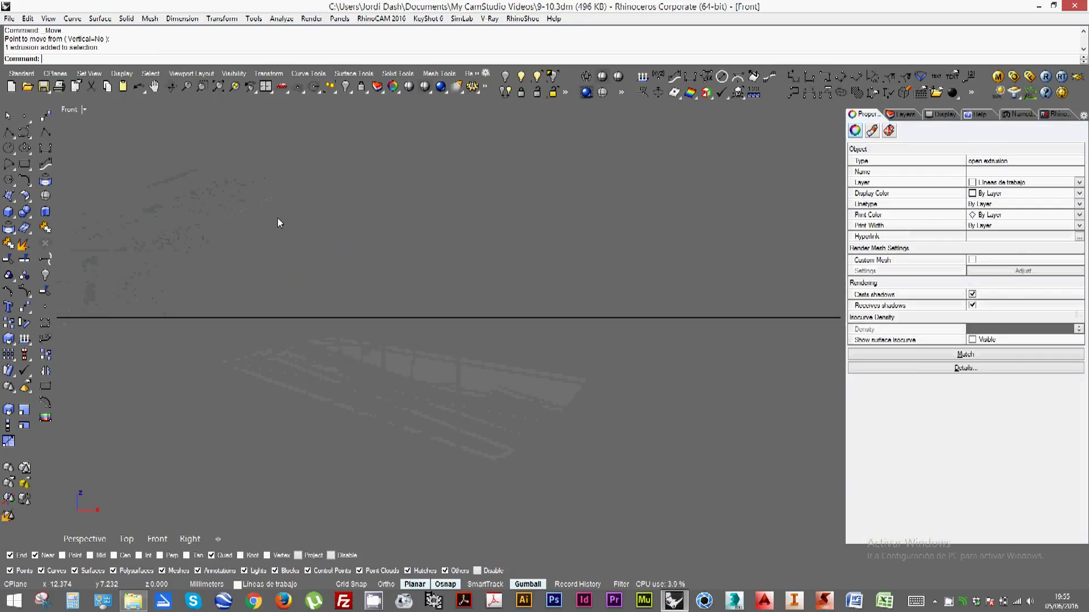
{"action": "scroll", "coordinate": [325, 237], "scroll_direction": "down", "scroll_amount": 5}
{"action": "right_click_drag", "start_coordinate": [399, 260], "coordinate": [274, 347]}
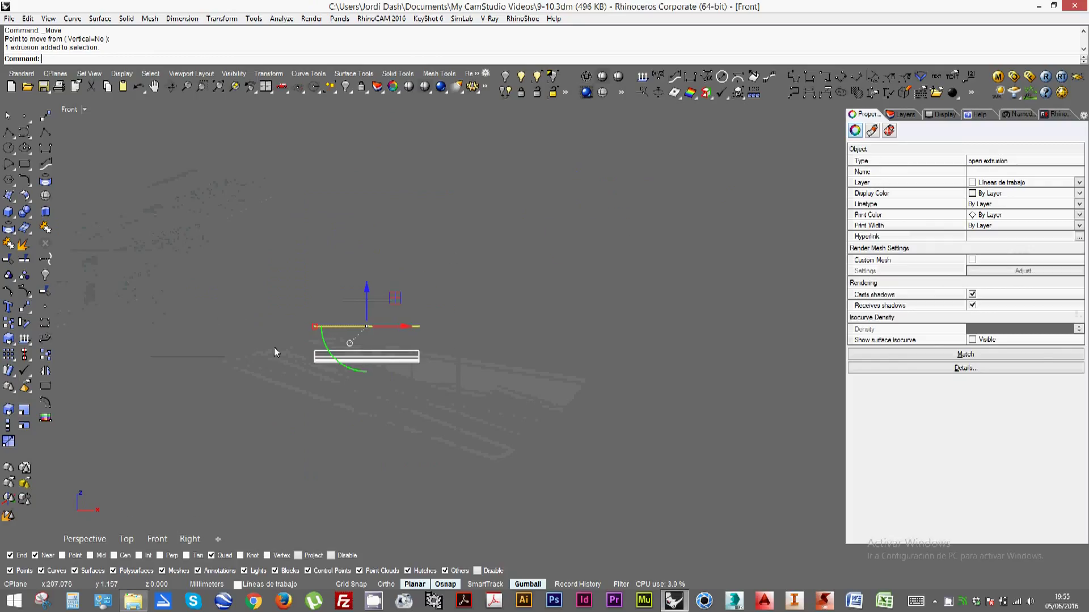
{"action": "scroll", "coordinate": [517, 318], "scroll_direction": "up", "scroll_amount": 5}
{"action": "right_click_drag", "start_coordinate": [517, 313], "coordinate": [316, 381]}
{"action": "key", "text": "Escape"}
{"action": "left_click", "coordinate": [255, 358]}
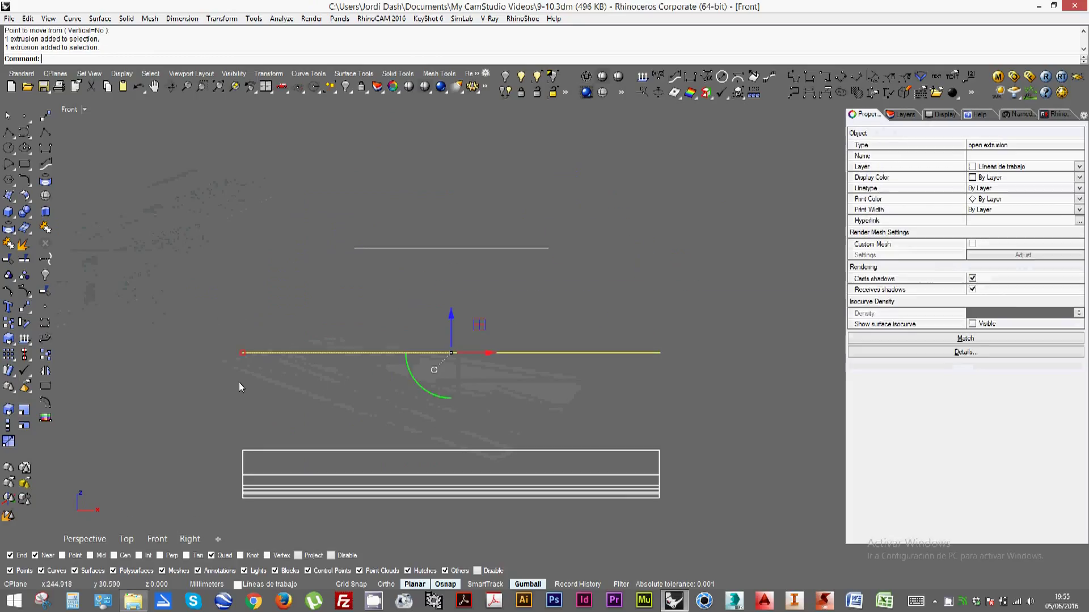
{"action": "right_click", "coordinate": [243, 366]}
{"action": "key", "text": "Escape"}
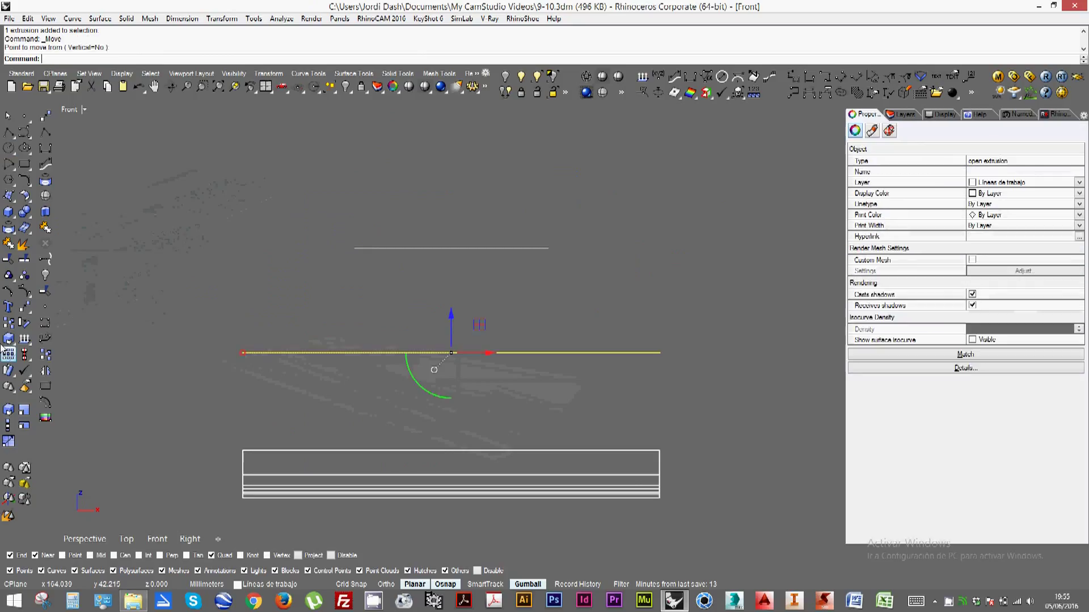
{"action": "left_click", "coordinate": [20, 310]}
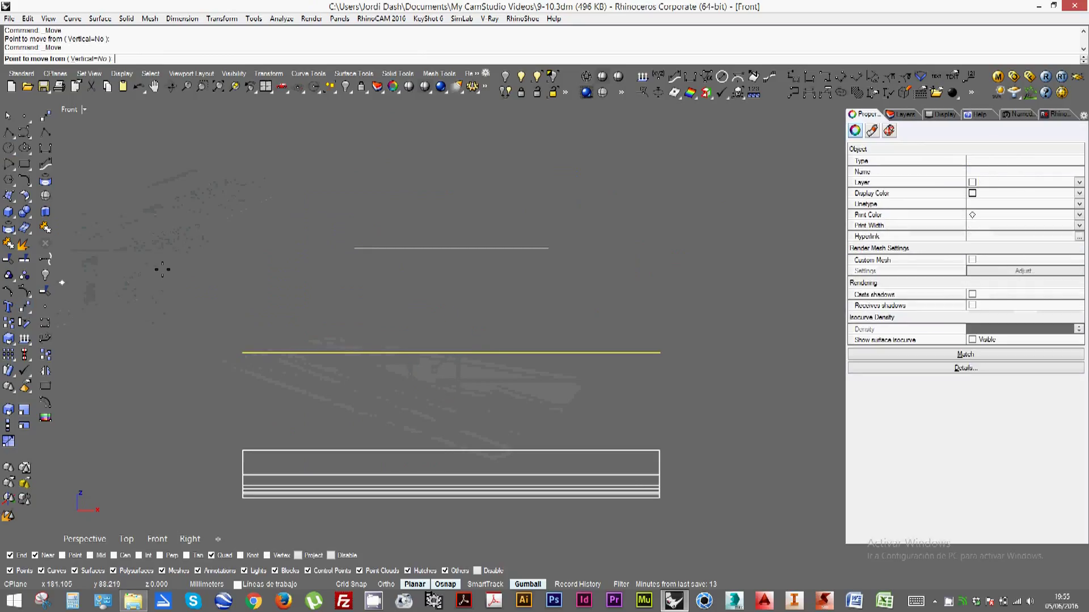
{"action": "left_click", "coordinate": [243, 353]}
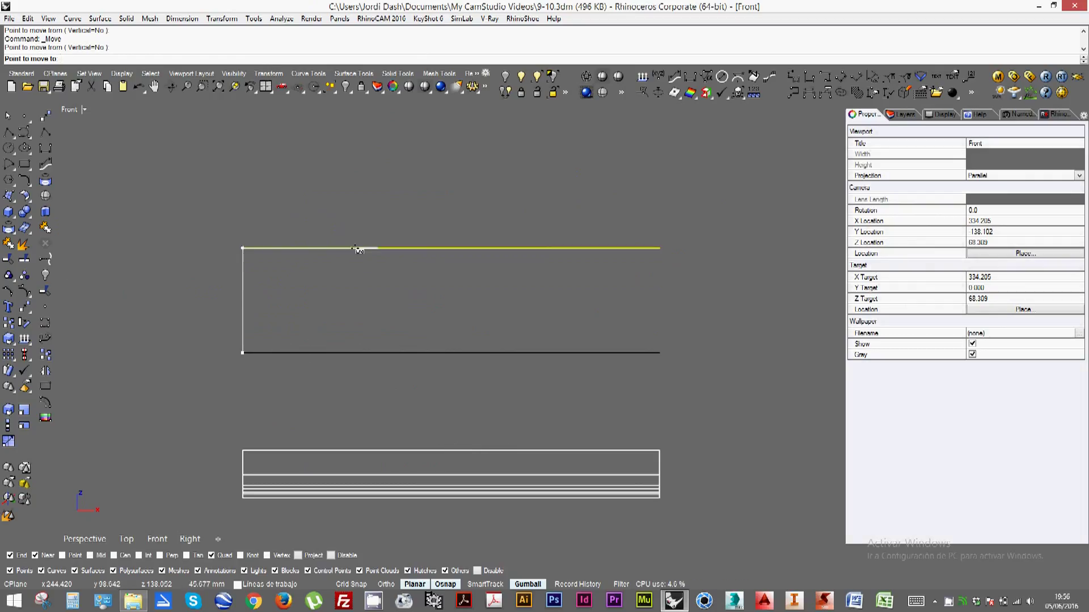
{"action": "left_click", "coordinate": [358, 250]}
Inspect the raised flat surface in Perspective and set the Top view's display mode to Ghosted
{"action": "key", "text": "ctrl+F3"}
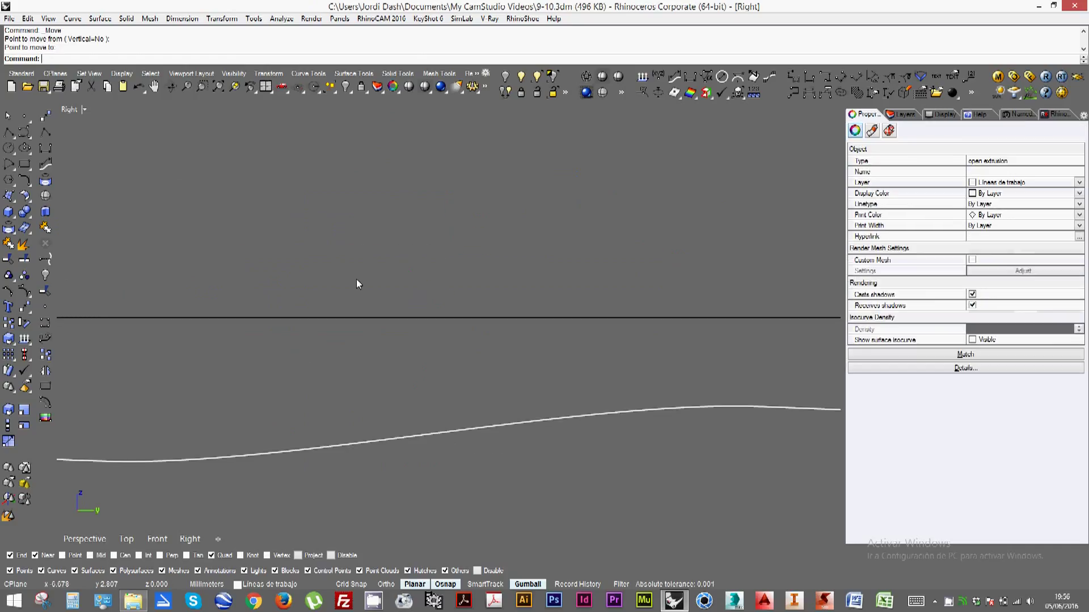
{"action": "key", "text": "ctrl+F4"}
{"action": "left_click", "coordinate": [692, 206]}
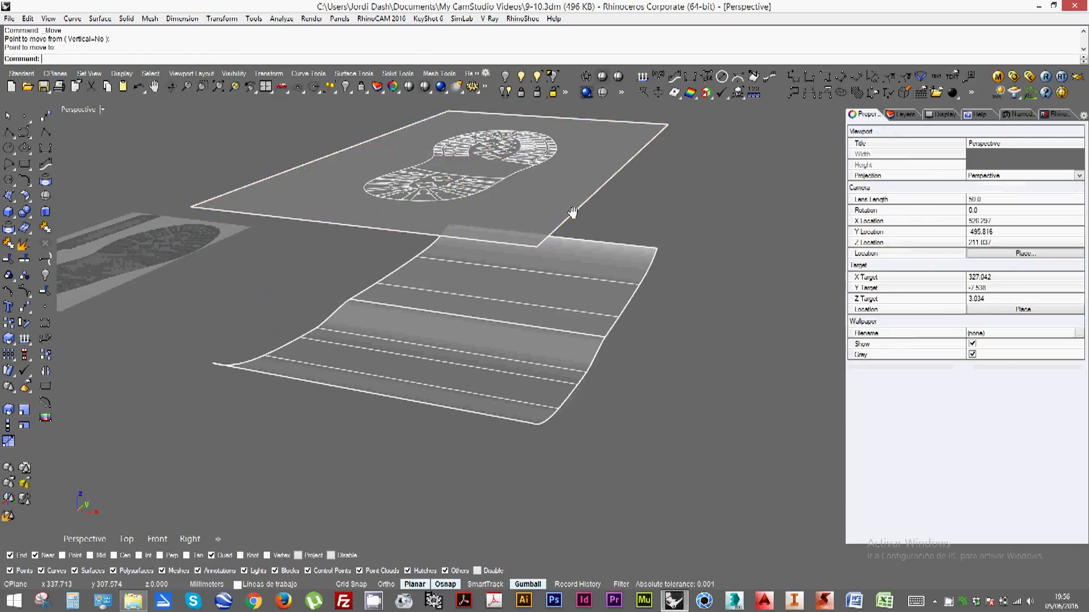
{"action": "right_click_drag", "start_coordinate": [571, 219], "coordinate": [411, 333]}
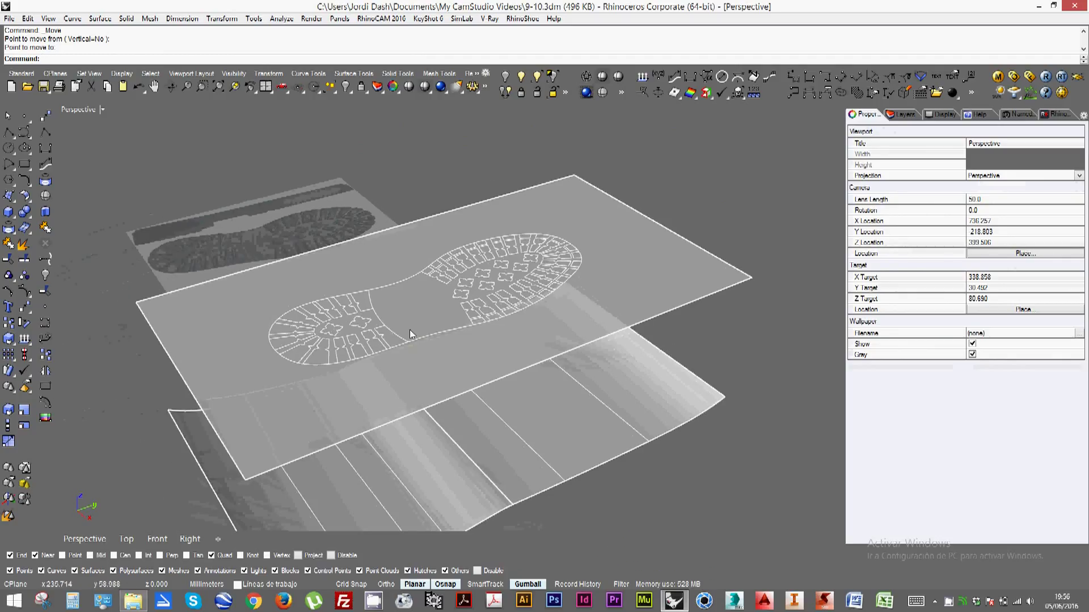
{"action": "key", "text": "ctrl+F1"}
{"action": "right_click_drag", "start_coordinate": [342, 365], "coordinate": [339, 320]}
{"action": "left_click_drag", "start_coordinate": [363, 128], "coordinate": [345, 158]}
{"action": "key", "text": "Escape"}
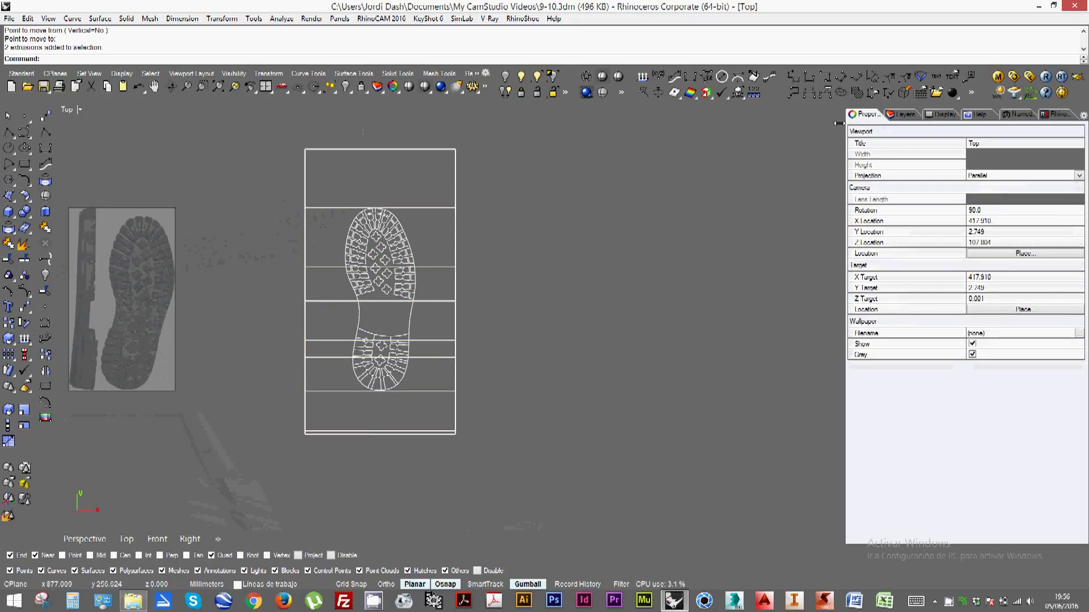
{"action": "left_click", "coordinate": [602, 92]}
{"action": "right_click_drag", "start_coordinate": [422, 304], "coordinate": [425, 272]}
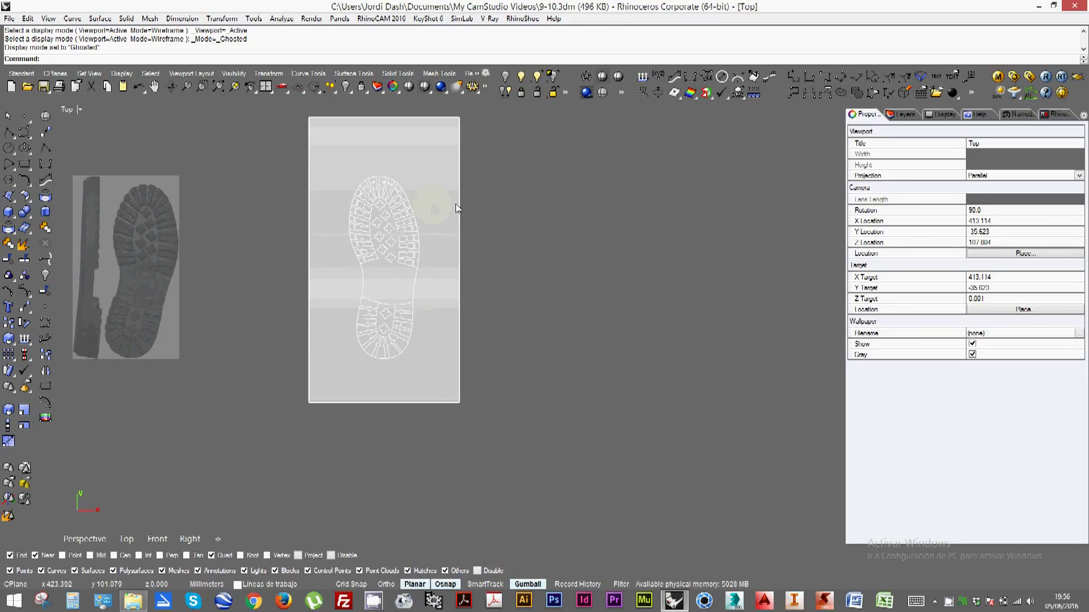
Switch to the three-viewport layout and enlarge the Perspective viewport by shrinking the Front viewport beneath it
{"action": "left_click", "coordinate": [431, 180]}
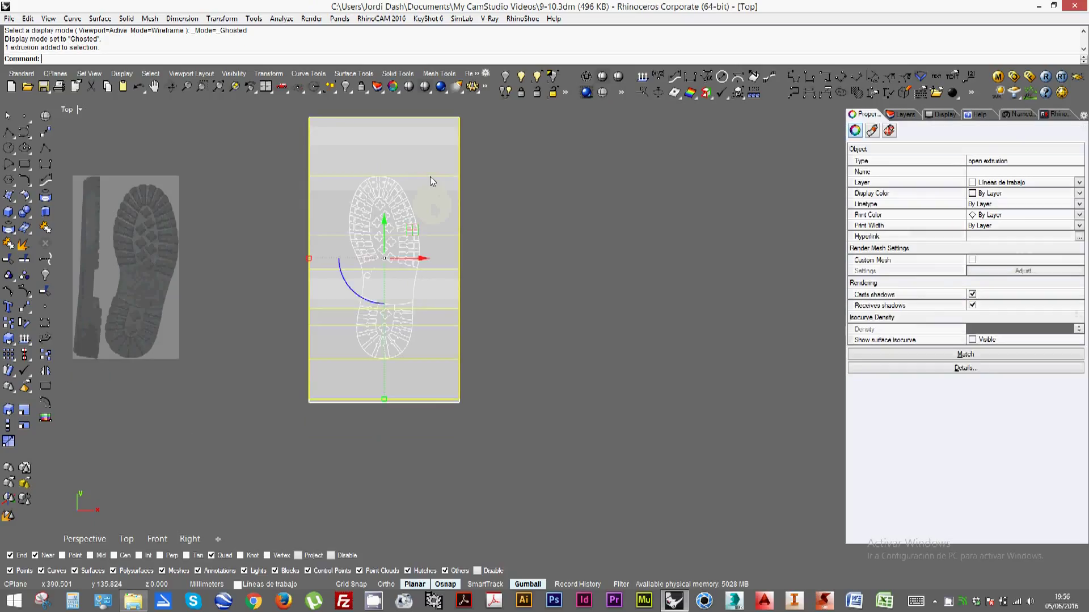
{"action": "key", "text": "ctrl+F3"}
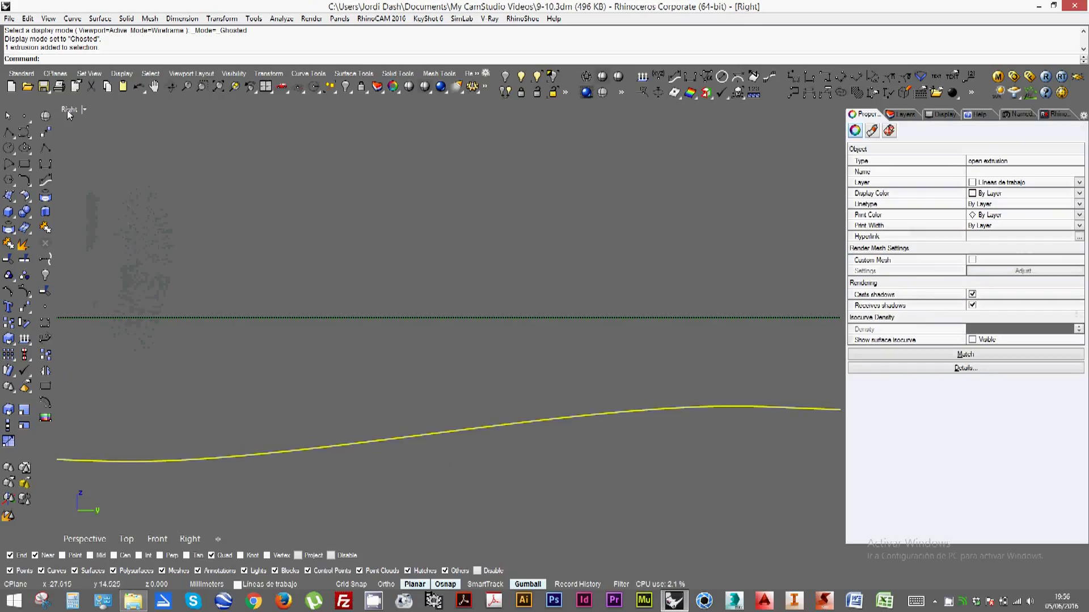
{"action": "double_click", "coordinate": [68, 110]}
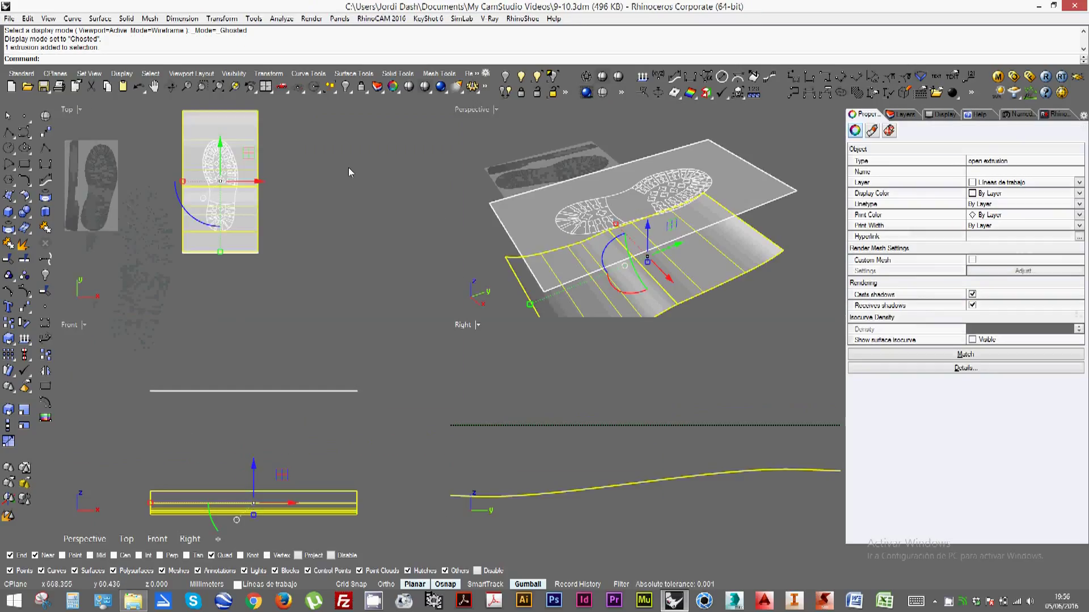
{"action": "left_click", "coordinate": [332, 162]}
{"action": "mouse_move", "coordinate": [333, 162]}
{"action": "right_mouse_down"}
{"action": "mouse_move", "coordinate": [311, 195]}
{"action": "mouse_move", "coordinate": [324, 168]}
{"action": "right_mouse_up"}
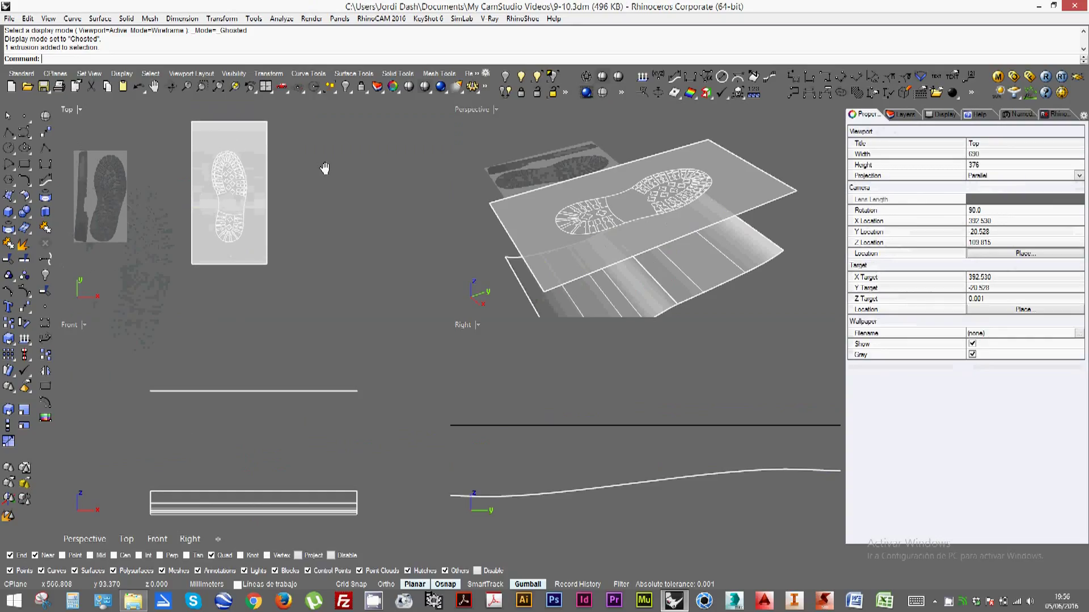
{"action": "left_click", "coordinate": [265, 91]}
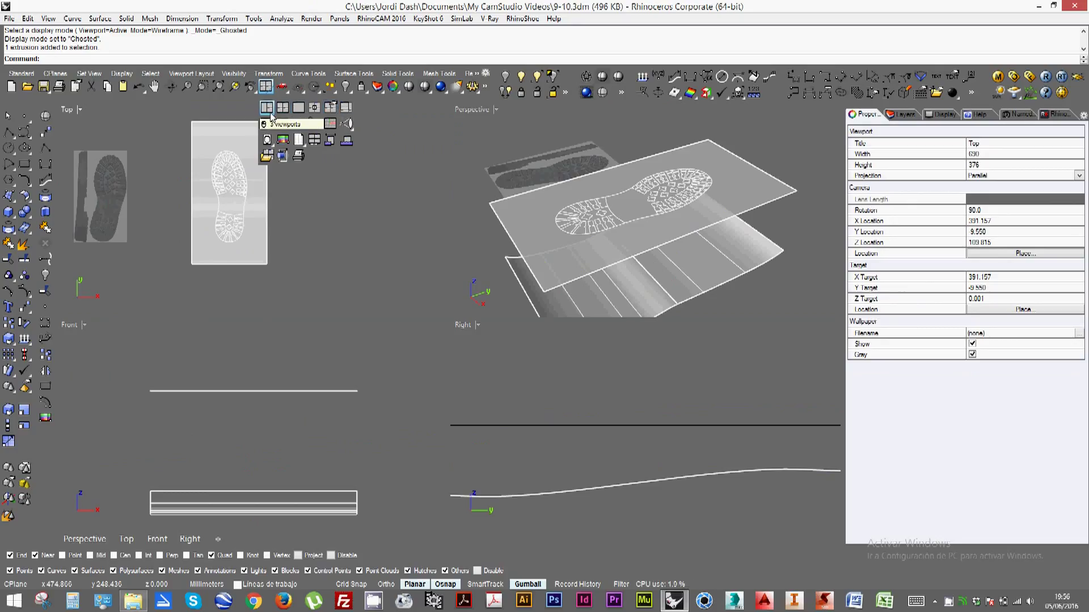
{"action": "left_click", "coordinate": [267, 110]}
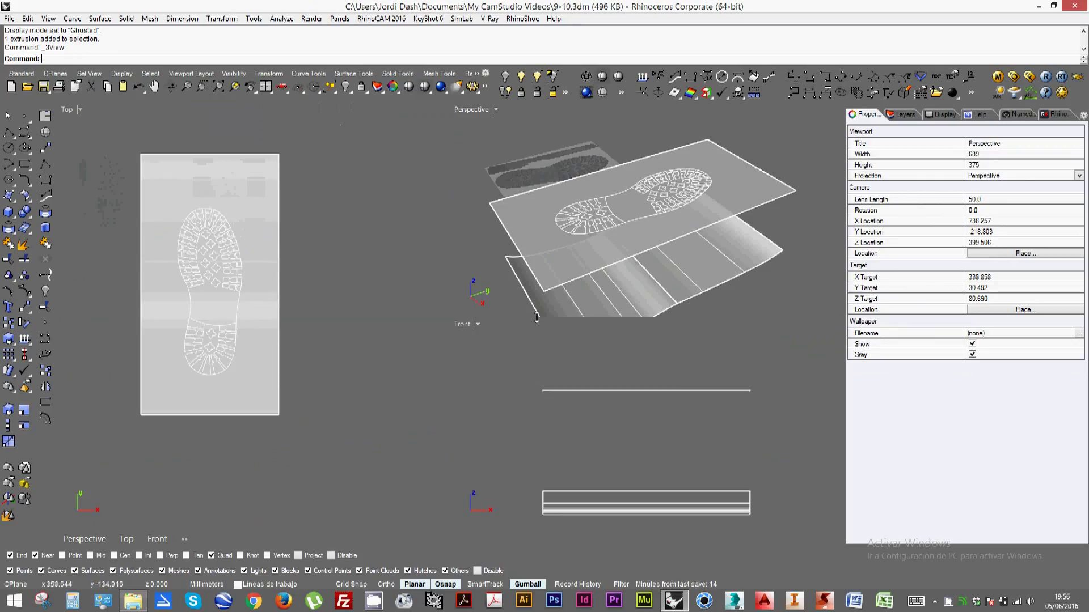
{"action": "left_click_drag", "start_coordinate": [538, 318], "coordinate": [542, 491]}
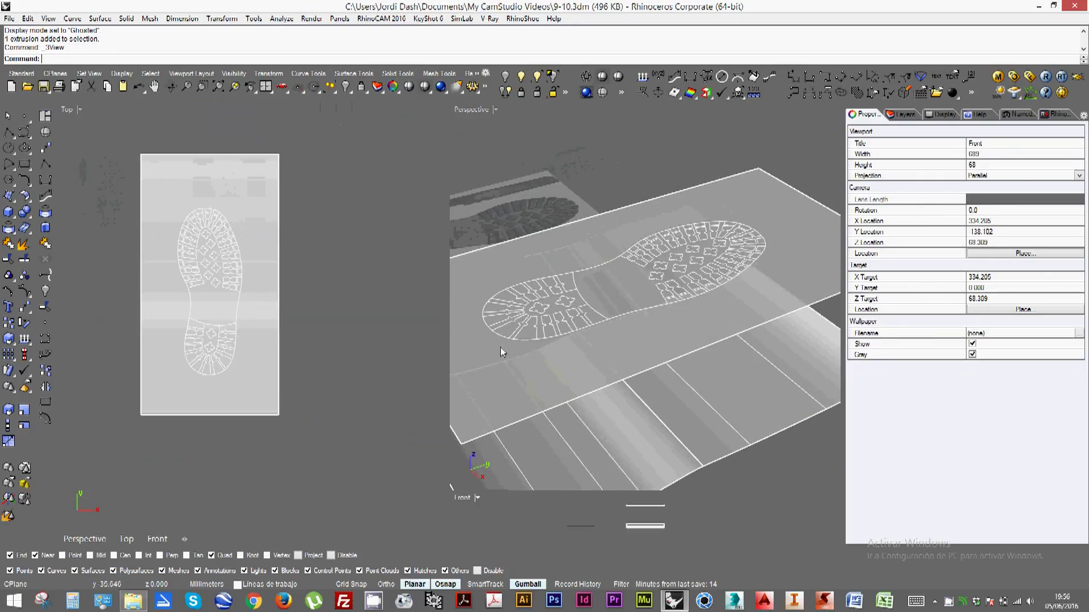
{"action": "right_click_drag", "start_coordinate": [311, 295], "coordinate": [325, 298]}
{"action": "scroll", "coordinate": [324, 298], "scroll_direction": "up", "scroll_amount": 4}
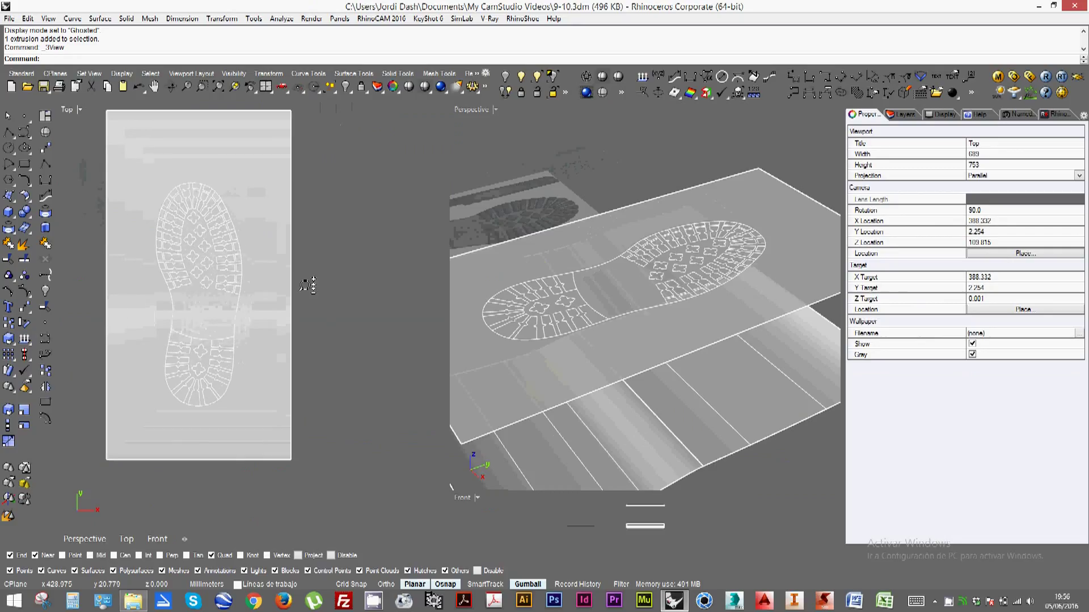
Move the flat surface horizontally by its near corner to align with the curved surface's corresponding corner, keeping its height
{"action": "right_click_drag", "start_coordinate": [400, 283], "coordinate": [418, 291]}
{"action": "right_click_drag", "start_coordinate": [635, 307], "coordinate": [689, 162]}
{"action": "right_click_drag", "start_coordinate": [660, 292], "coordinate": [556, 315]}
{"action": "left_click", "coordinate": [529, 321]}
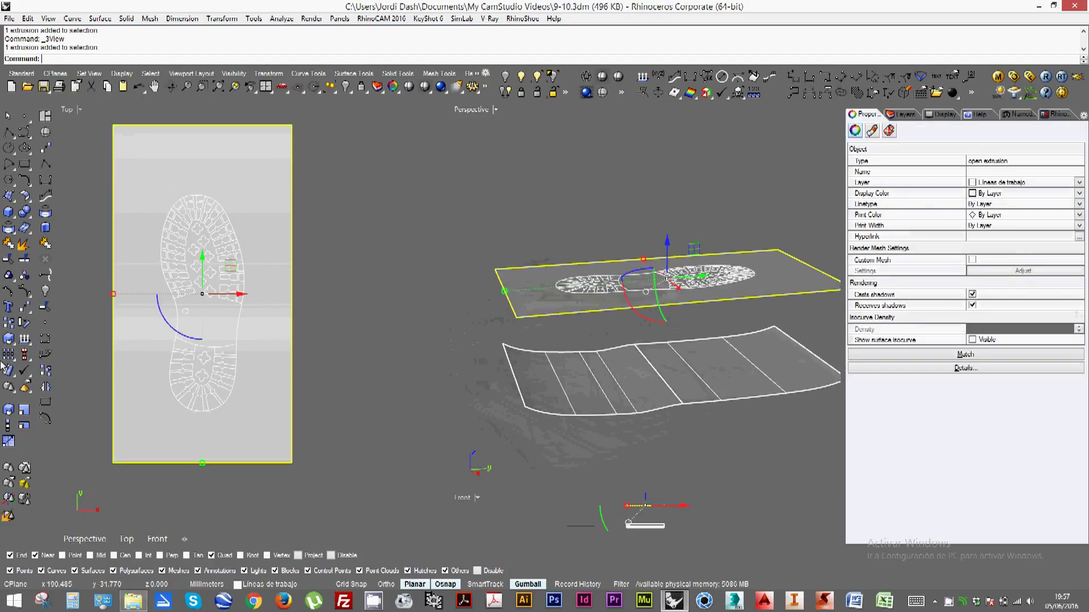
{"action": "left_click", "coordinate": [9, 322]}
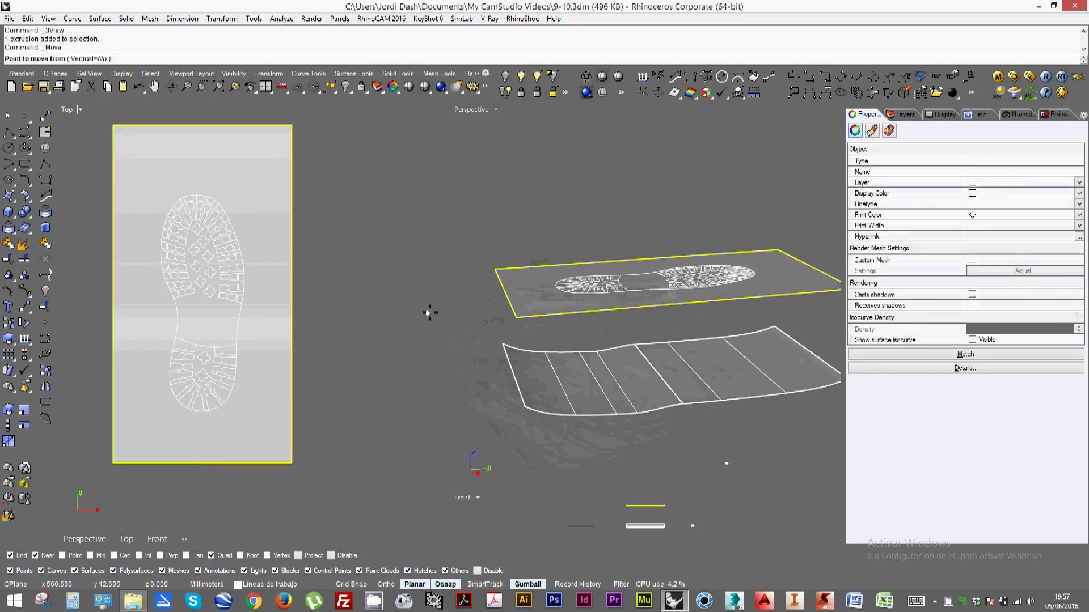
{"action": "left_click", "coordinate": [517, 318]}
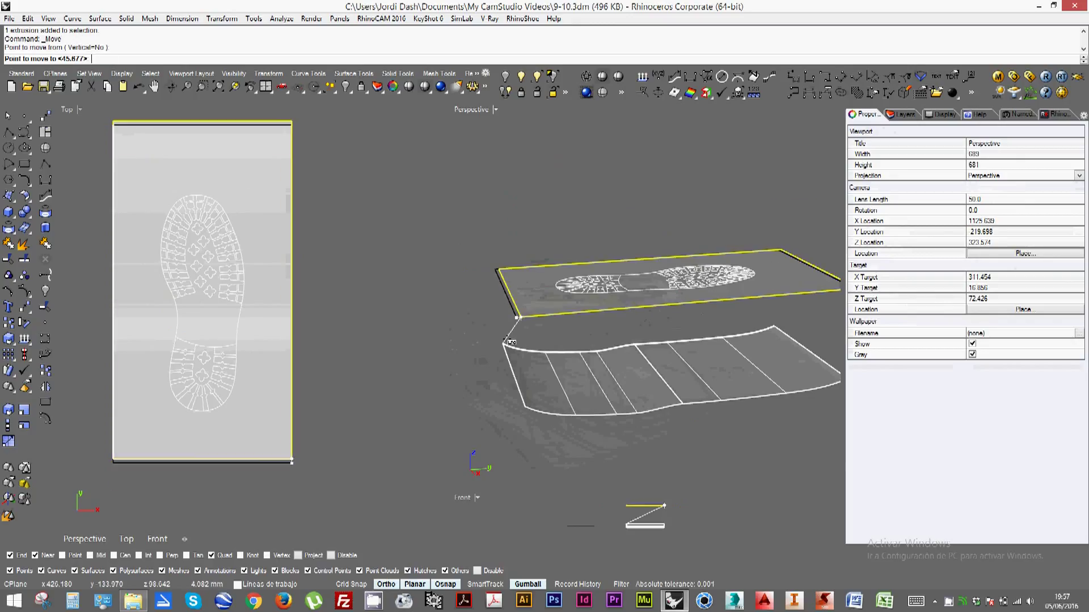
{"action": "scroll", "coordinate": [526, 400], "scroll_direction": "up", "scroll_amount": 5}
{"action": "scroll", "coordinate": [517, 347], "scroll_direction": "down", "scroll_amount": 3}
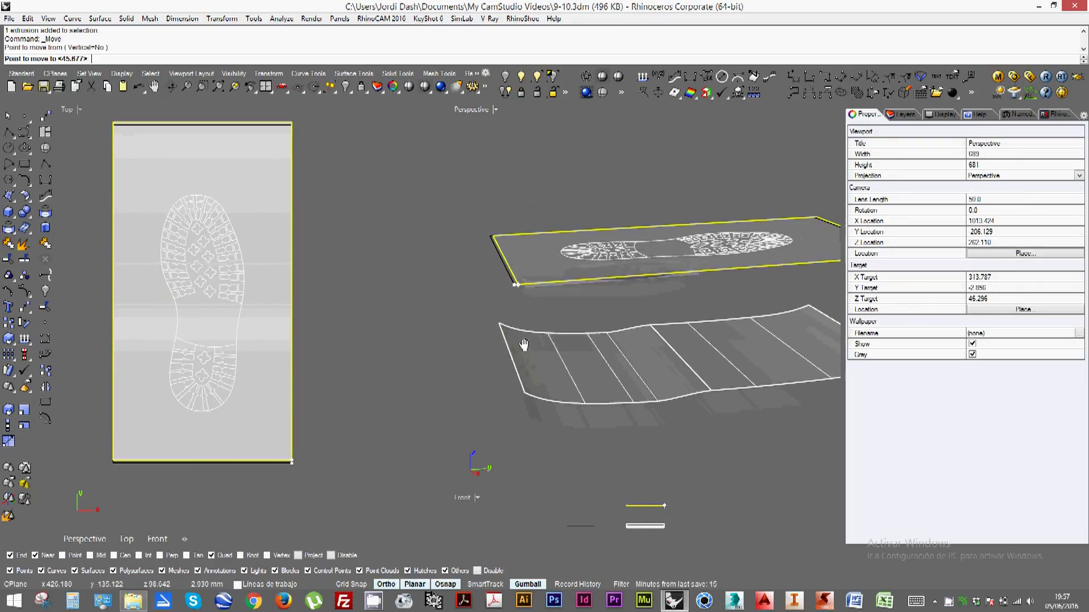
{"action": "left_click", "coordinate": [527, 391]}
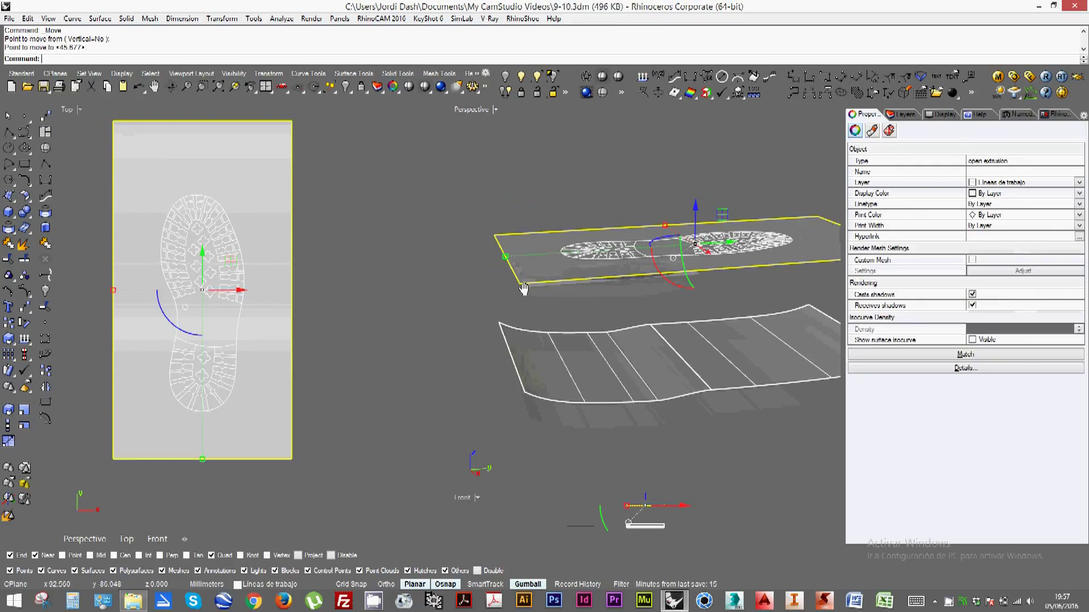
{"action": "scroll", "coordinate": [543, 220], "scroll_direction": "up", "scroll_amount": 2}
{"action": "left_click", "coordinate": [556, 200]}
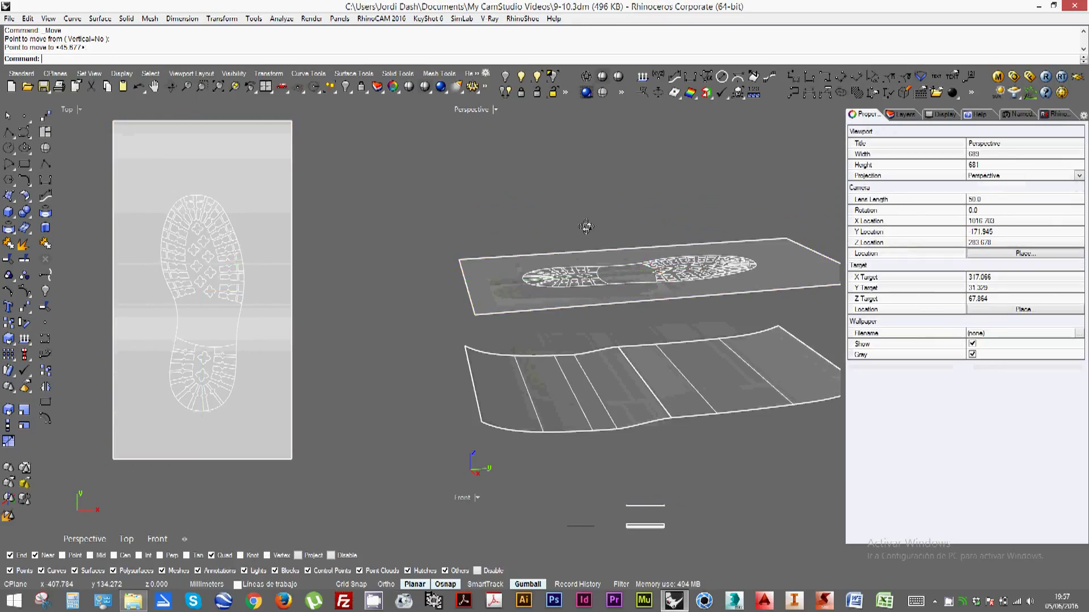
Maximize the Perspective viewport with the flat surface, tread pattern and curved surface all in view
{"action": "right_click_drag", "start_coordinate": [584, 223], "coordinate": [601, 237]}
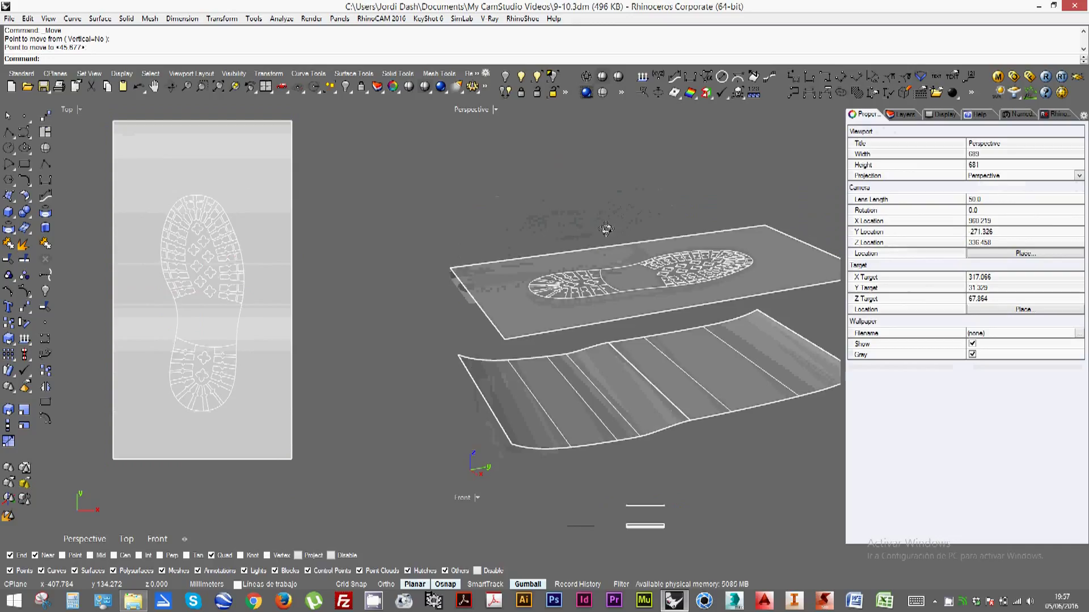
{"action": "right_click_drag", "start_coordinate": [604, 351], "coordinate": [591, 350], "text": "shift"}
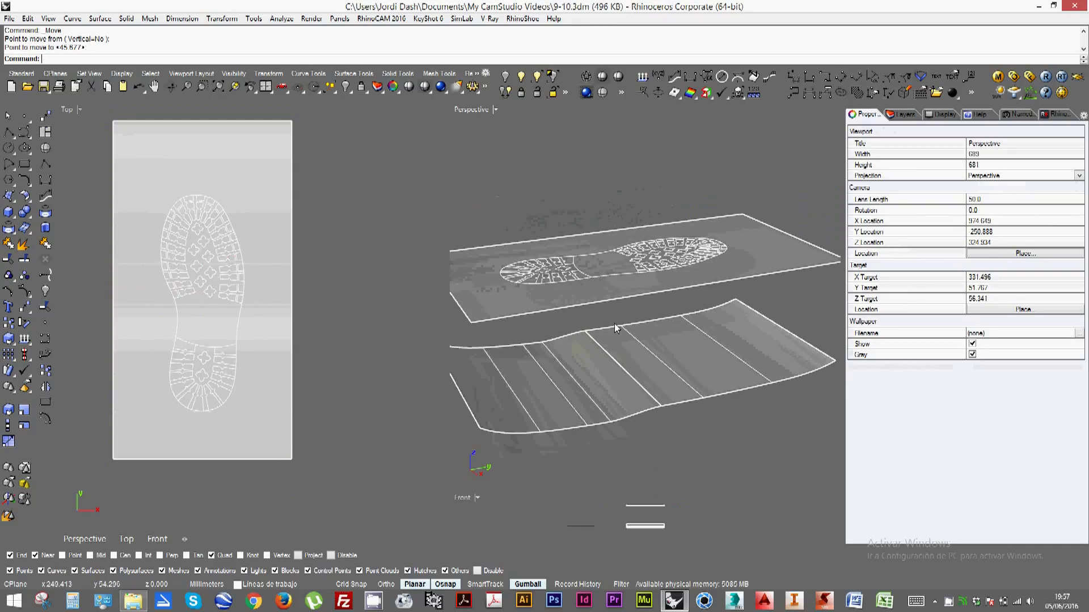
{"action": "scroll", "coordinate": [612, 345], "scroll_direction": "down", "scroll_amount": 2}
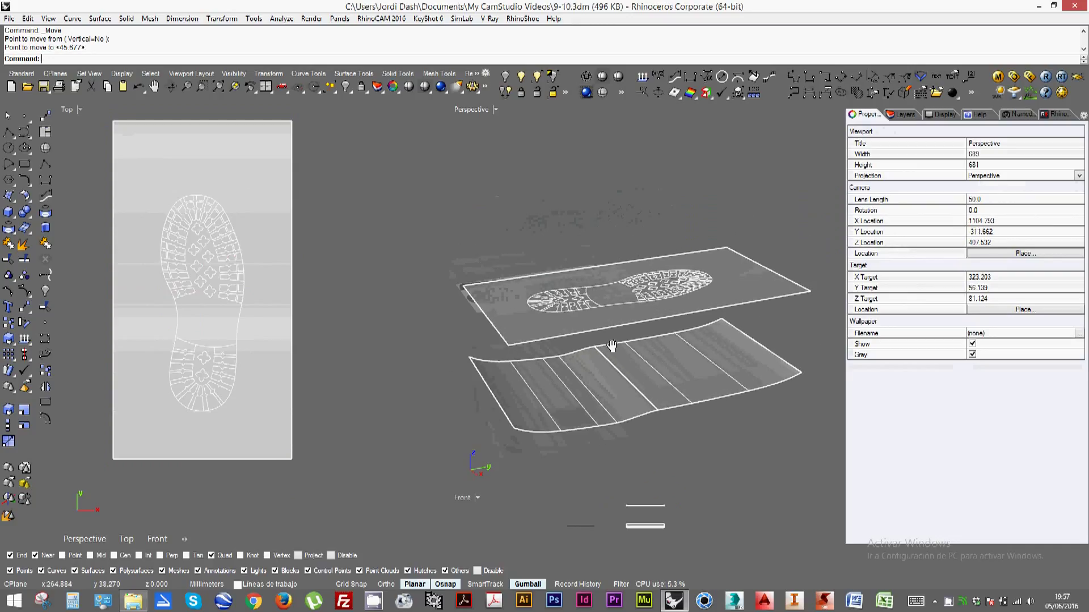
{"action": "right_click_drag", "start_coordinate": [592, 342], "coordinate": [641, 315]}
{"action": "double_click", "coordinate": [469, 109]}
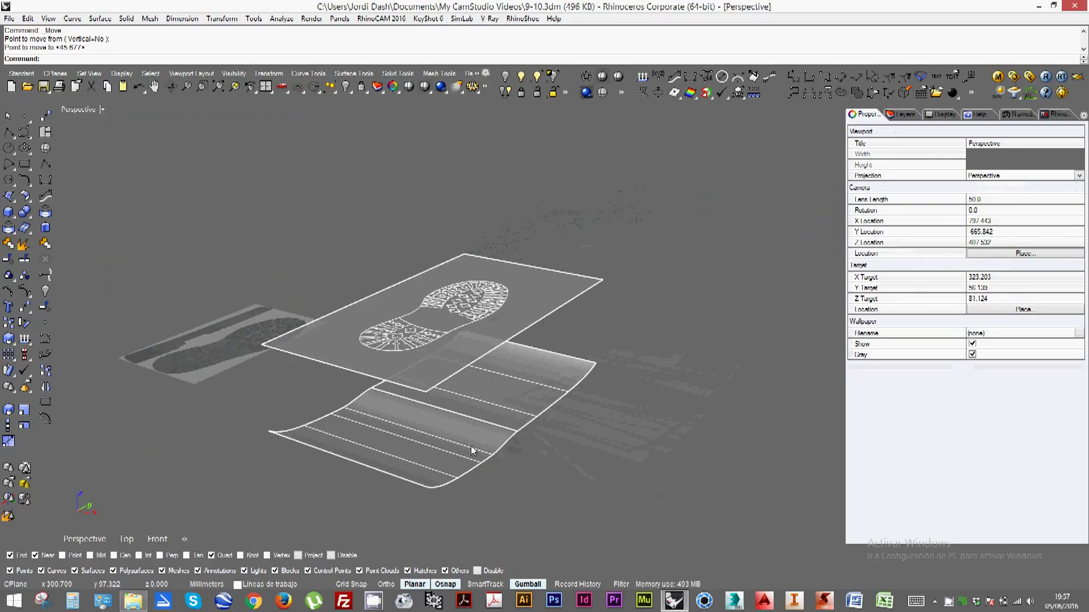
{"action": "right_click_drag", "start_coordinate": [476, 447], "coordinate": [423, 327]}
{"action": "scroll", "coordinate": [355, 316], "scroll_direction": "up", "scroll_amount": 3}
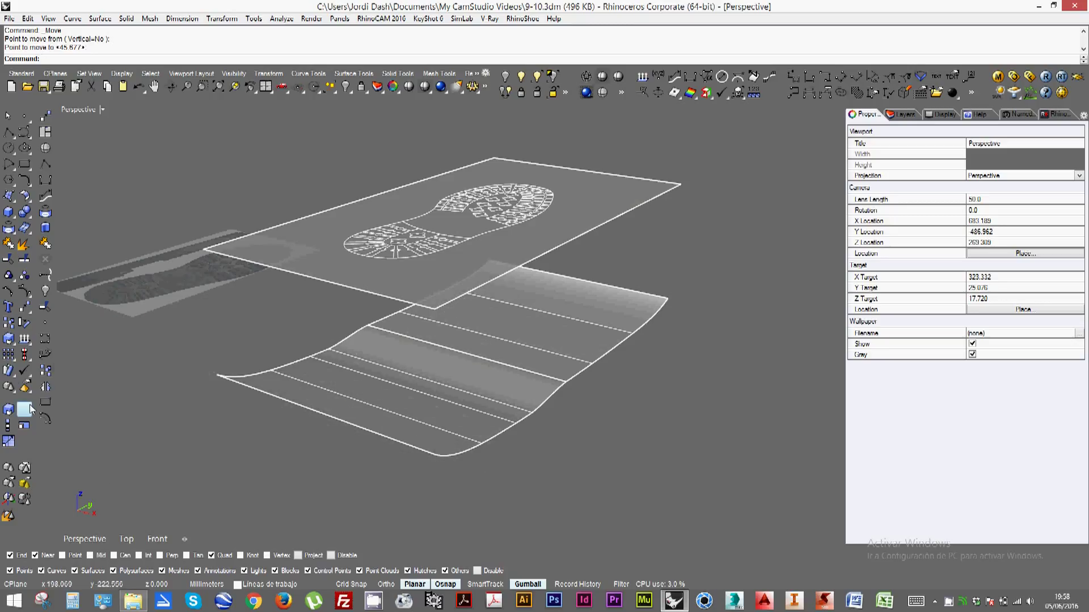
Try to flow the tread pattern curves from the flat surface onto the curved surface, matching their near corners along the long edges
{"action": "left_click", "coordinate": [11, 372]}
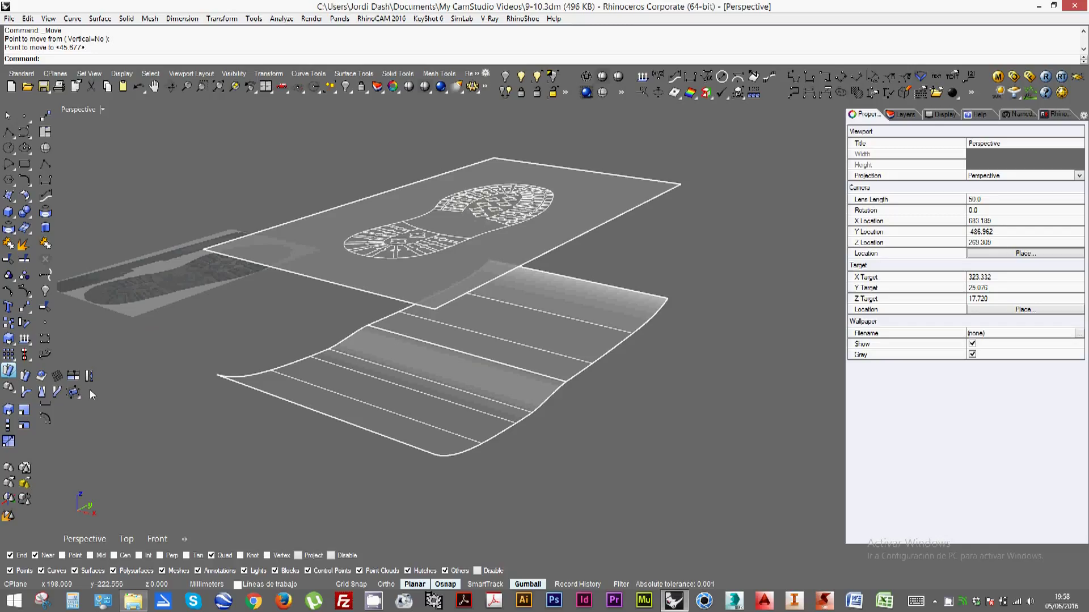
{"action": "left_click", "coordinate": [8, 371]}
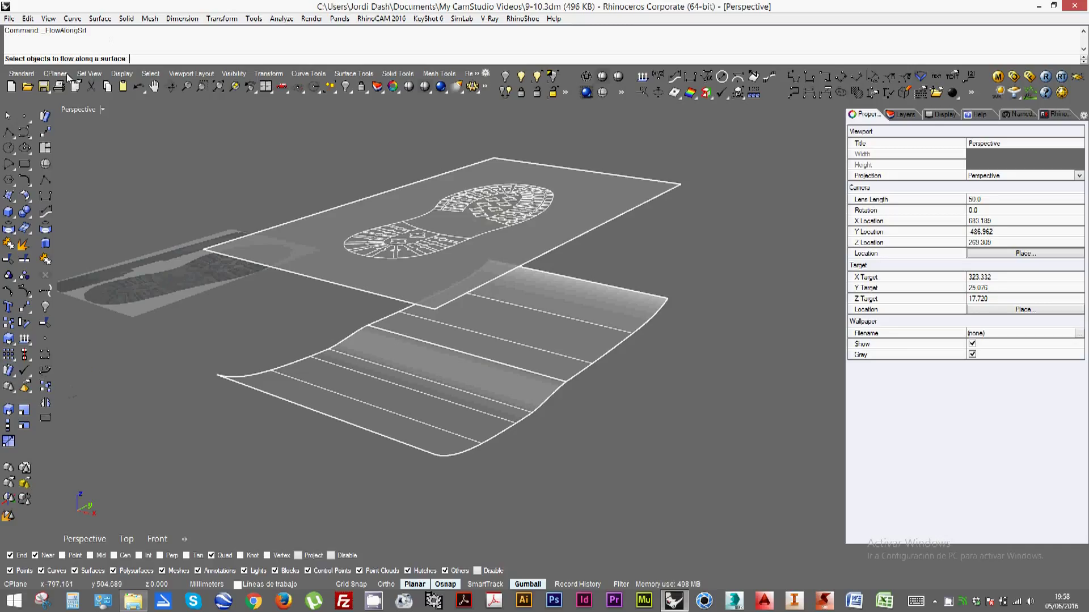
{"action": "right_click_drag", "start_coordinate": [328, 168], "coordinate": [369, 181]}
{"action": "left_click_drag", "start_coordinate": [325, 148], "coordinate": [568, 267]}
{"action": "right_click_drag", "start_coordinate": [318, 234], "coordinate": [323, 245]}
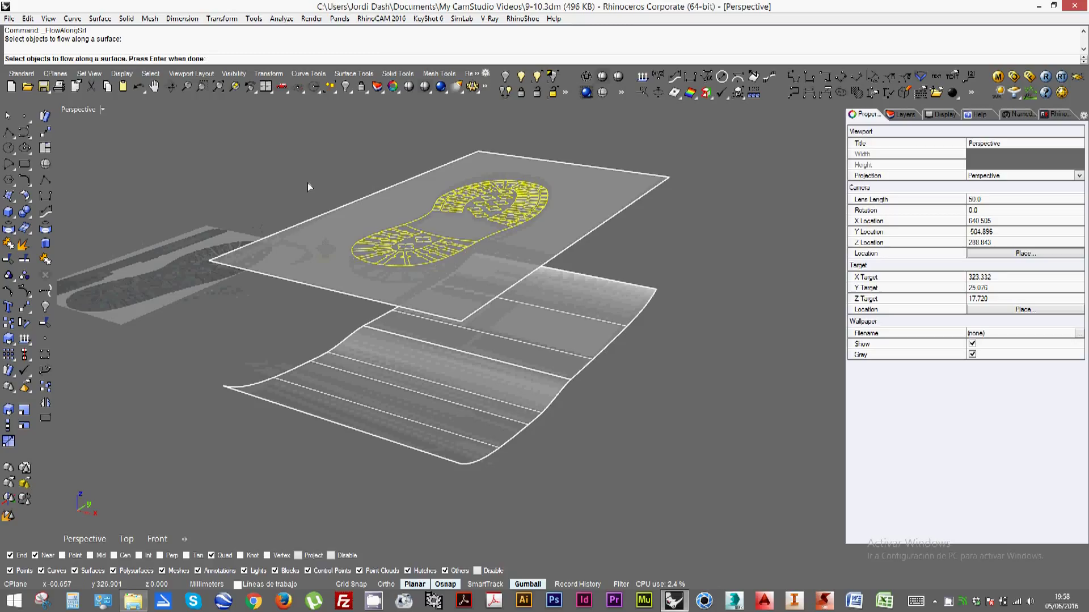
{"action": "key", "text": "Return"}
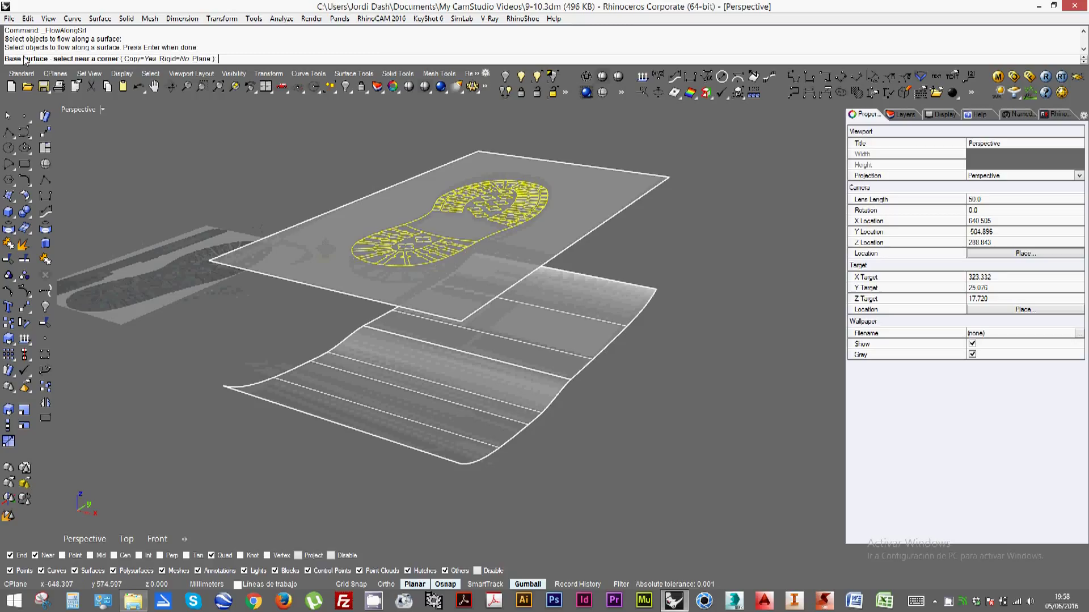
{"action": "right_click_drag", "start_coordinate": [373, 239], "coordinate": [356, 228]}
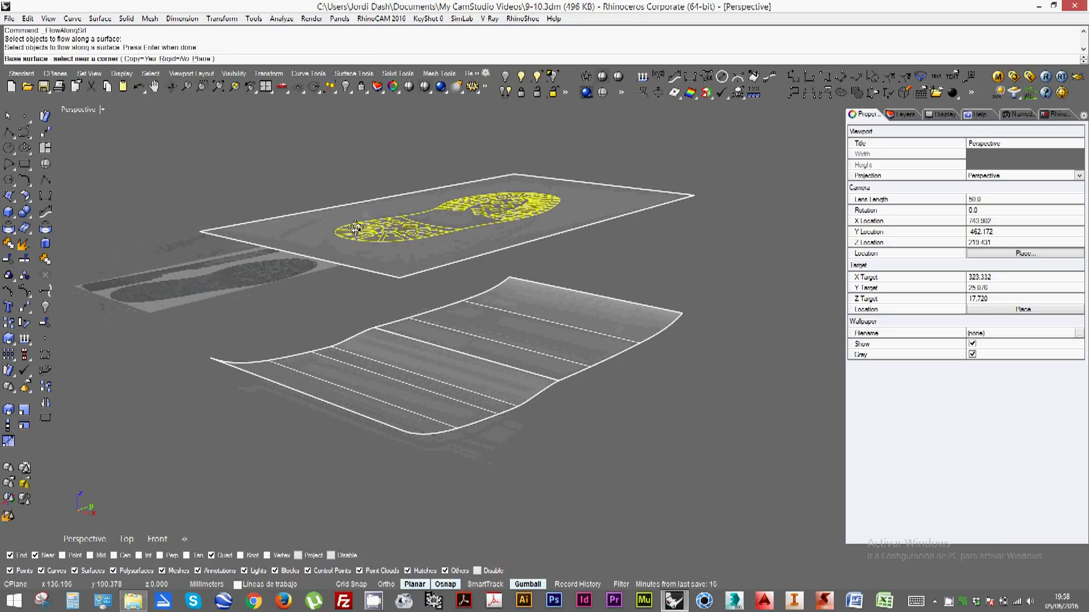
{"action": "left_click", "coordinate": [410, 276]}
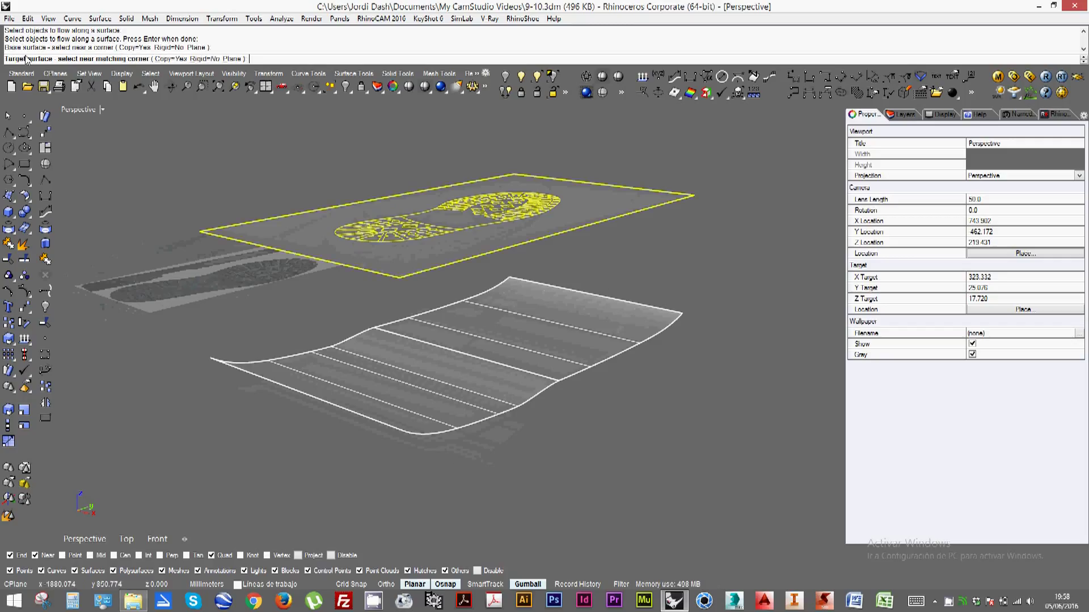
{"action": "right_click_drag", "start_coordinate": [404, 455], "coordinate": [406, 468]}
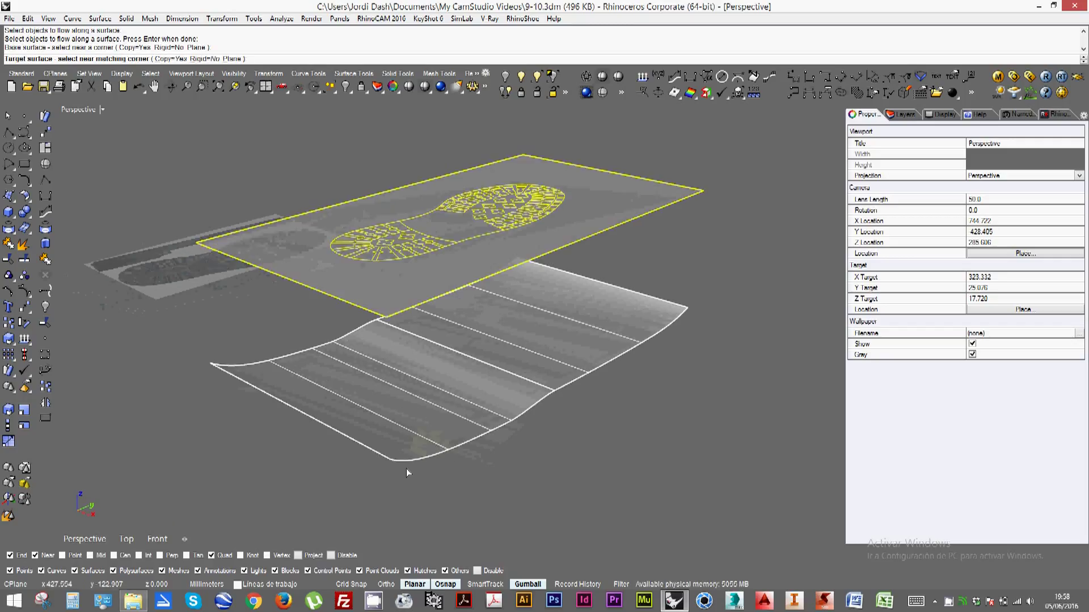
{"action": "left_click", "coordinate": [406, 458]}
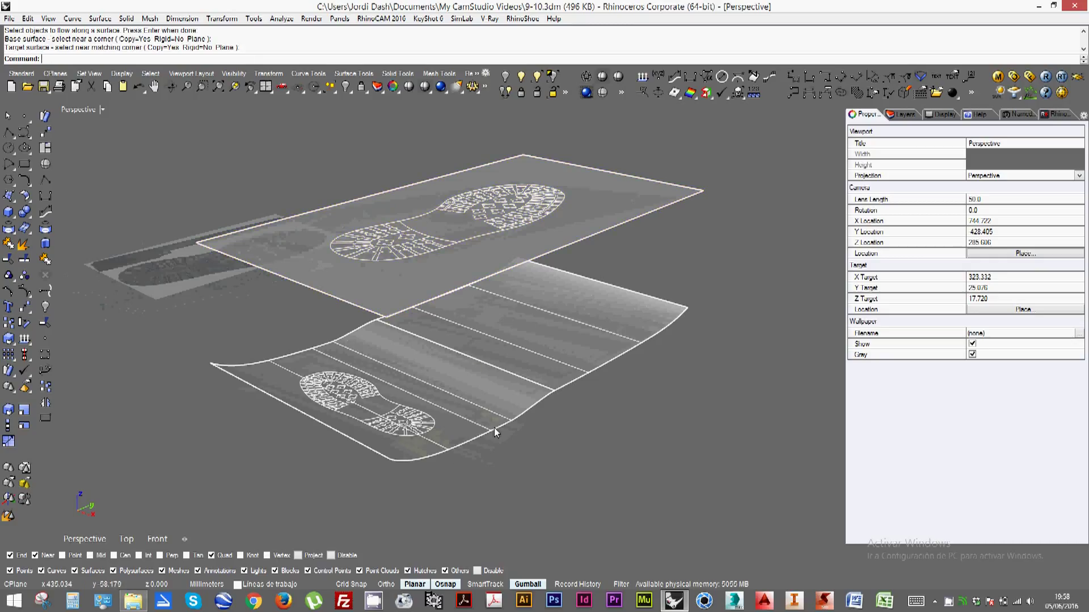
{"action": "mouse_move", "coordinate": [467, 373]}
{"action": "right_mouse_down"}
{"action": "mouse_move", "coordinate": [446, 391]}
{"action": "mouse_move", "coordinate": [425, 376]}
{"action": "mouse_move", "coordinate": [406, 384]}
{"action": "mouse_move", "coordinate": [406, 457]}
{"action": "mouse_move", "coordinate": [418, 376]}
{"action": "mouse_move", "coordinate": [482, 380]}
{"action": "right_mouse_up"}
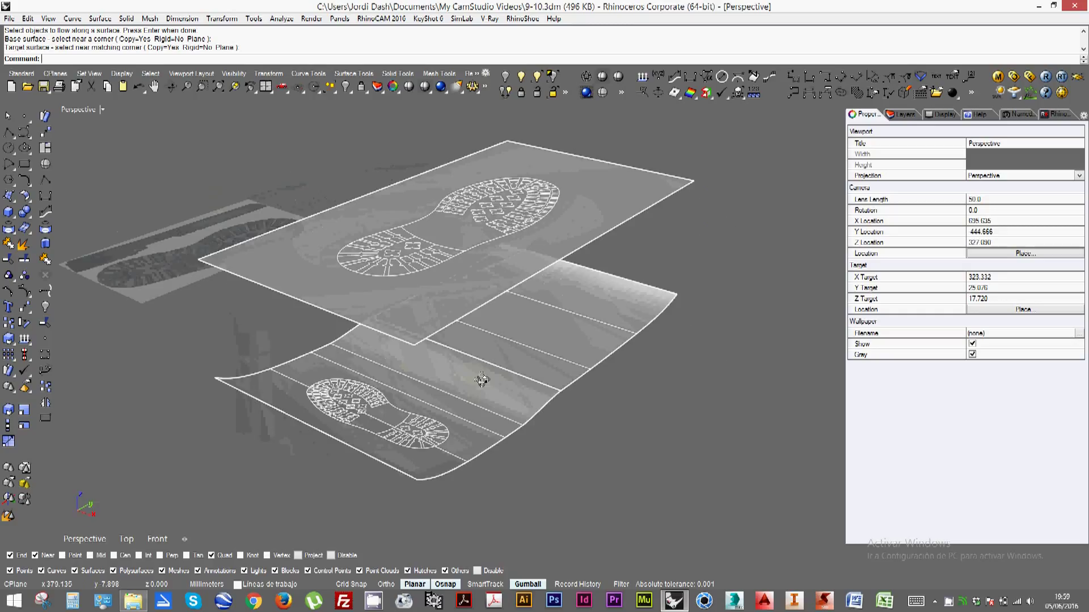
Undo the first surface flow and inspect the curved surface from several angles
{"action": "key", "text": "ctrl+z"}
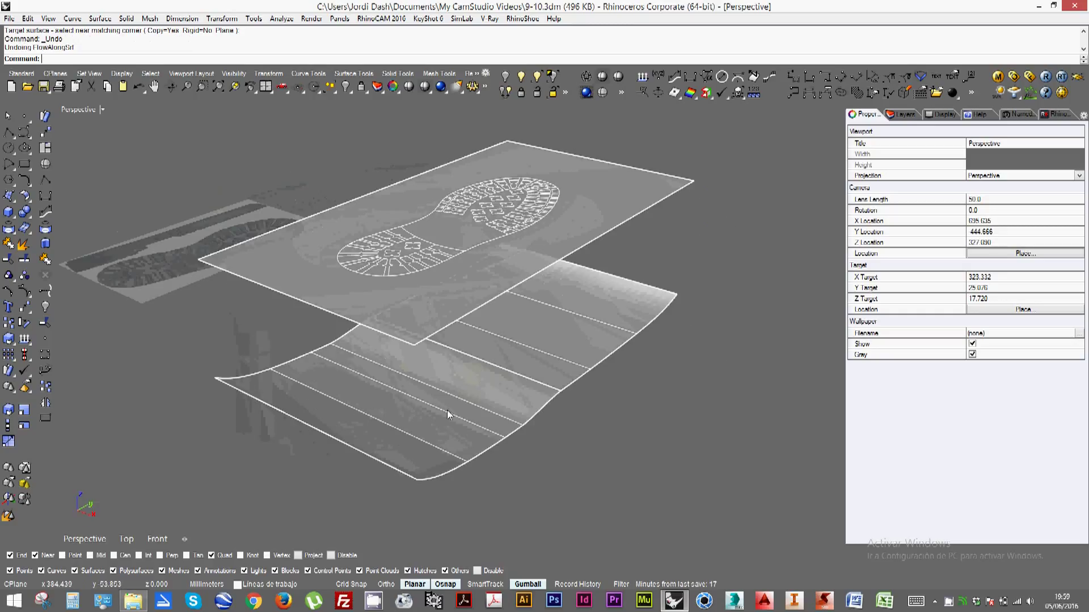
{"action": "left_click", "coordinate": [291, 356]}
{"action": "right_click_drag", "start_coordinate": [320, 379], "coordinate": [311, 379]}
{"action": "key", "text": "Escape"}
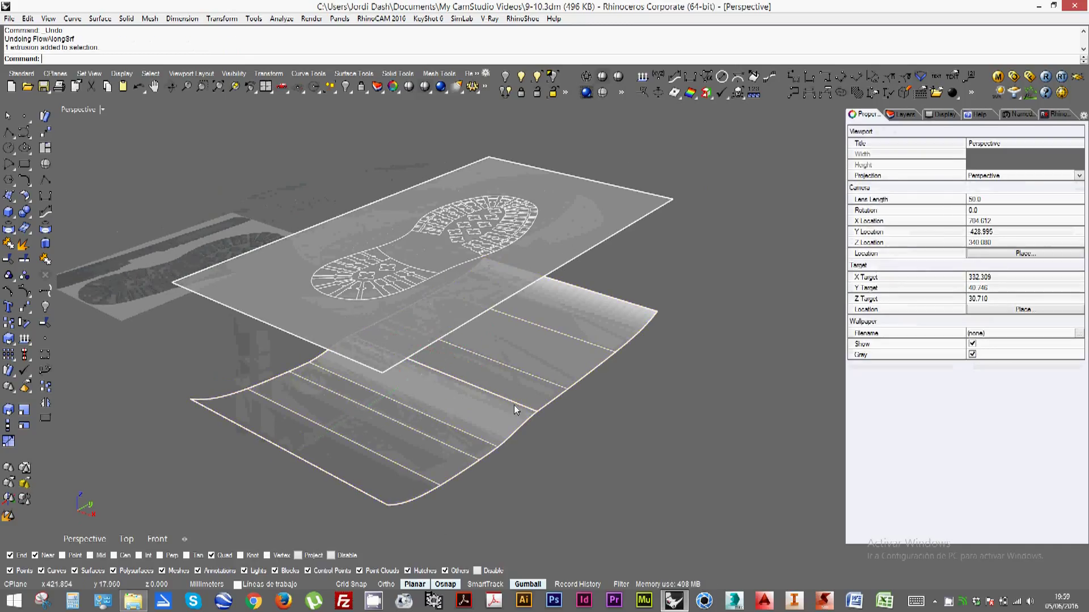
{"action": "right_click_drag", "start_coordinate": [514, 404], "coordinate": [547, 381]}
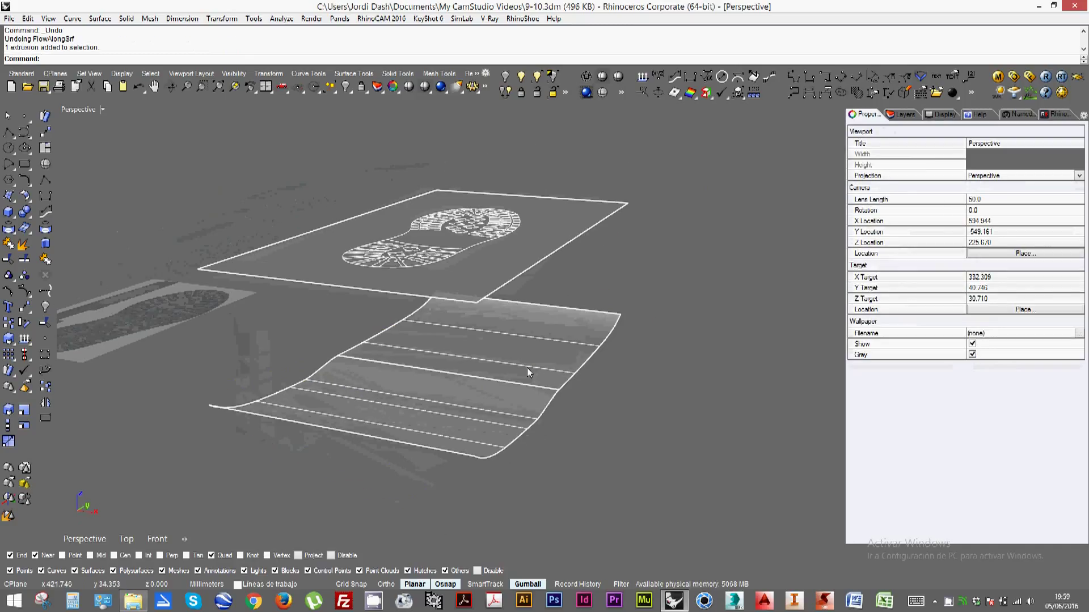
{"action": "right_click_drag", "start_coordinate": [487, 340], "coordinate": [341, 284]}
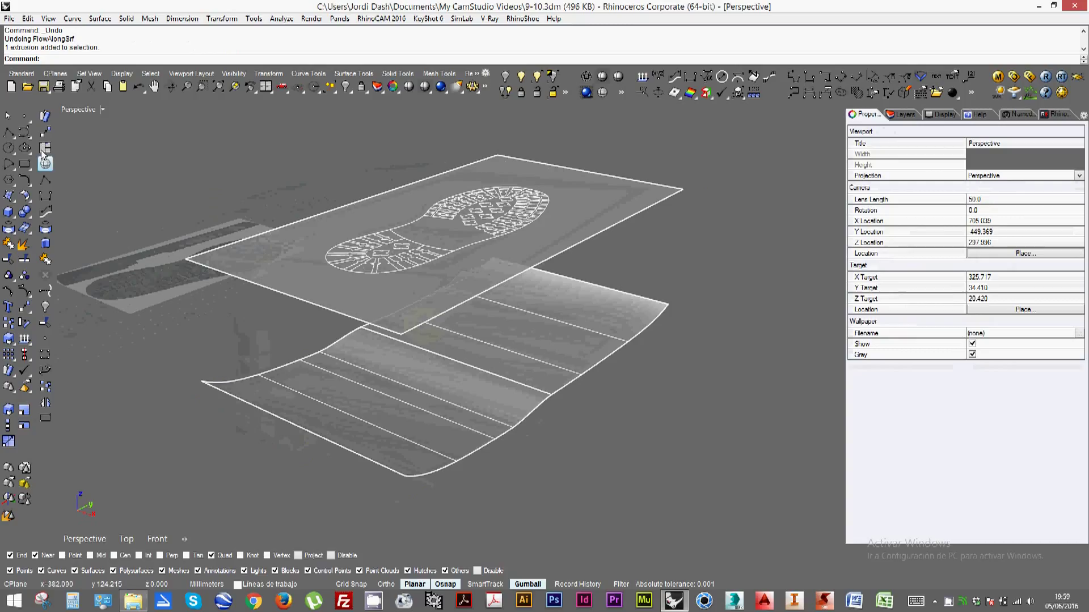
Try flowing the tread pattern again, picking both surfaces on their near short edges beside the matching corner, and undo it
{"action": "left_click", "coordinate": [43, 119]}
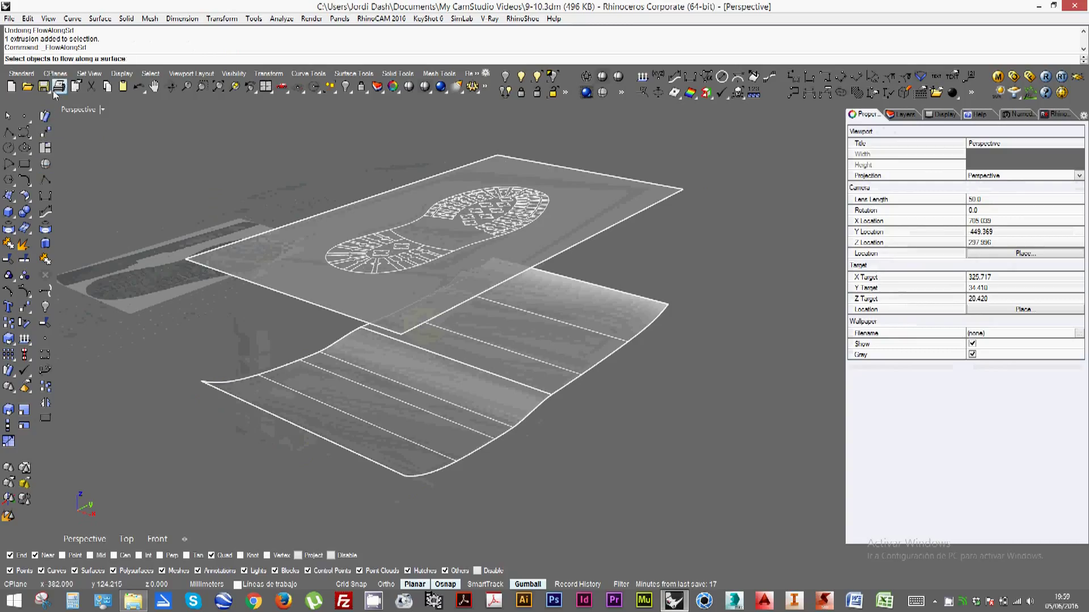
{"action": "right_click_drag", "start_coordinate": [316, 330], "coordinate": [352, 321]}
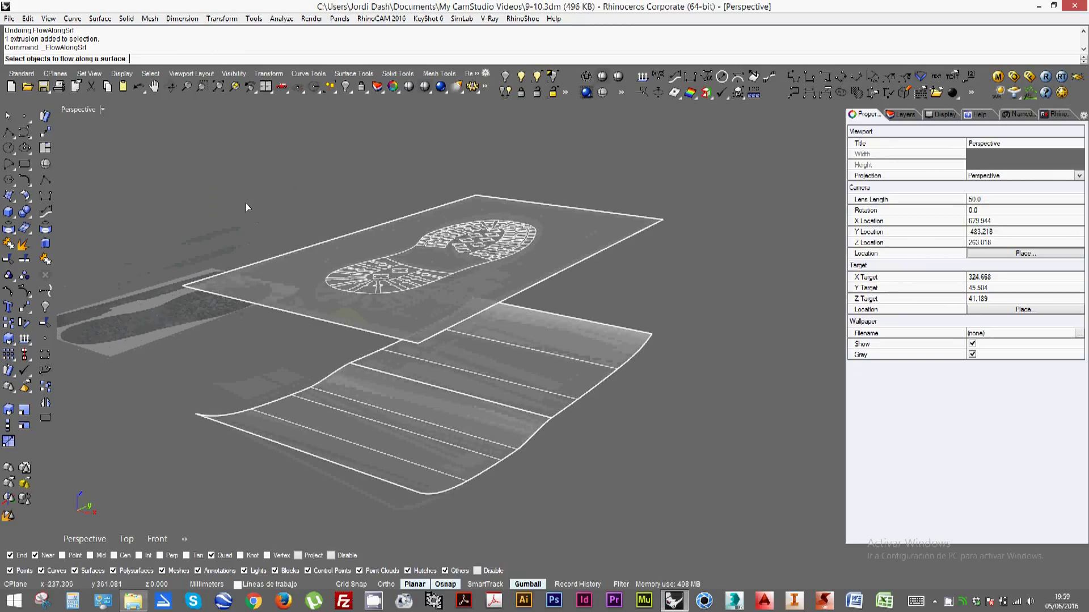
{"action": "right_click_drag", "start_coordinate": [402, 216], "coordinate": [324, 193]}
{"action": "left_click_drag", "start_coordinate": [323, 191], "coordinate": [540, 295]}
{"action": "key", "text": "Return"}
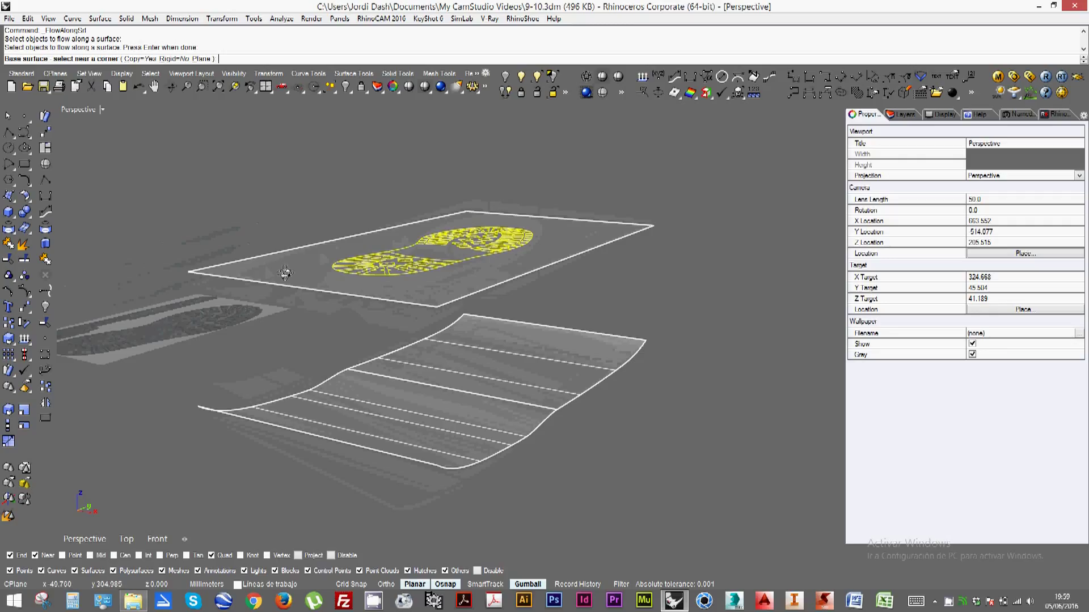
{"action": "right_click_drag", "start_coordinate": [285, 273], "coordinate": [288, 291]}
{"action": "left_click", "coordinate": [345, 340]}
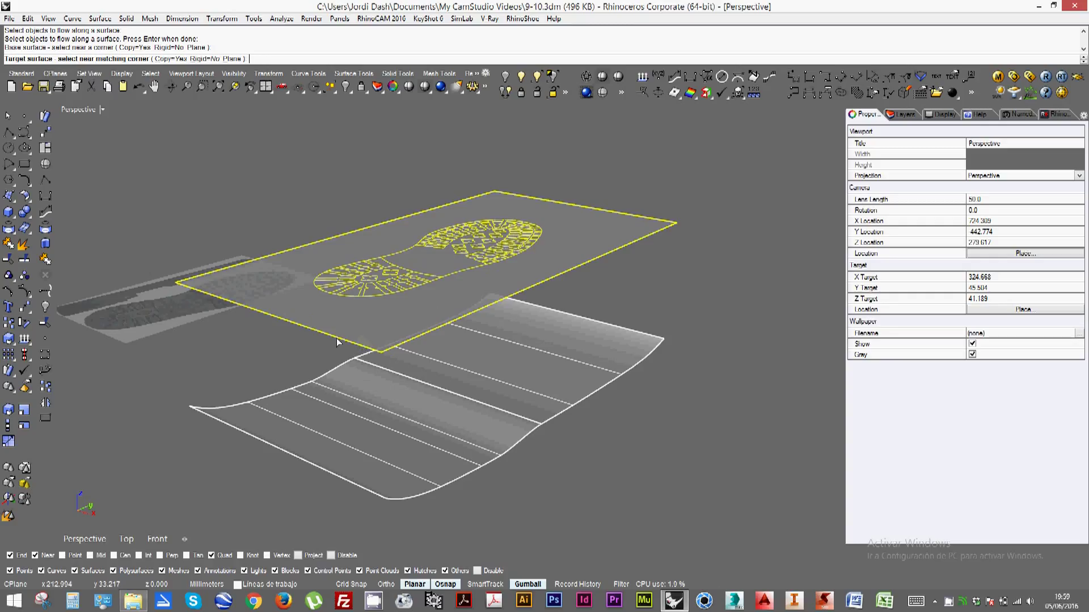
{"action": "right_click_drag", "start_coordinate": [336, 331], "coordinate": [325, 298], "text": "shift"}
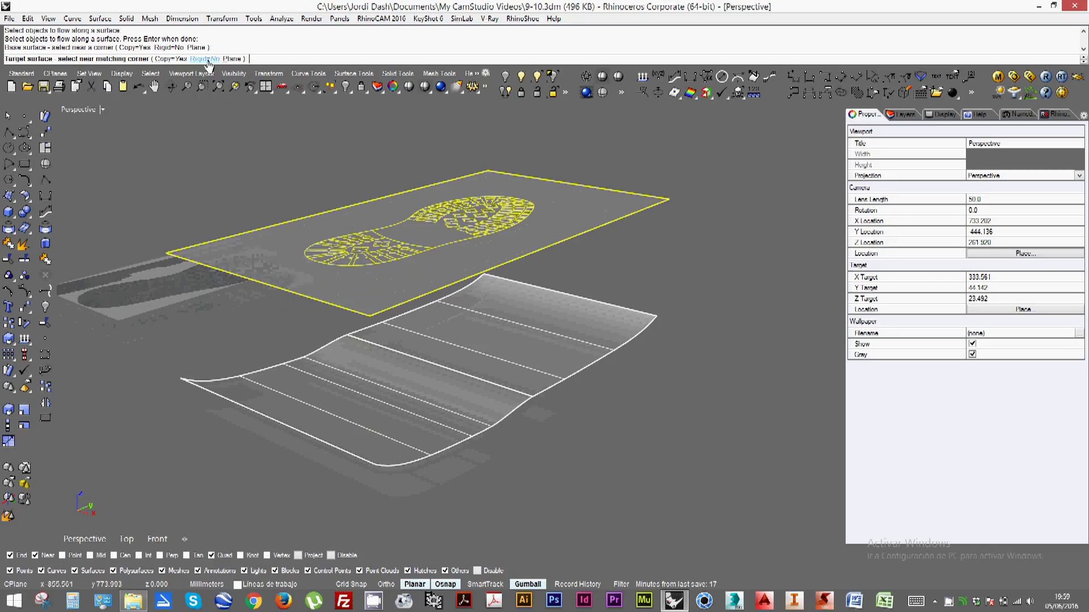
{"action": "left_click", "coordinate": [359, 457]}
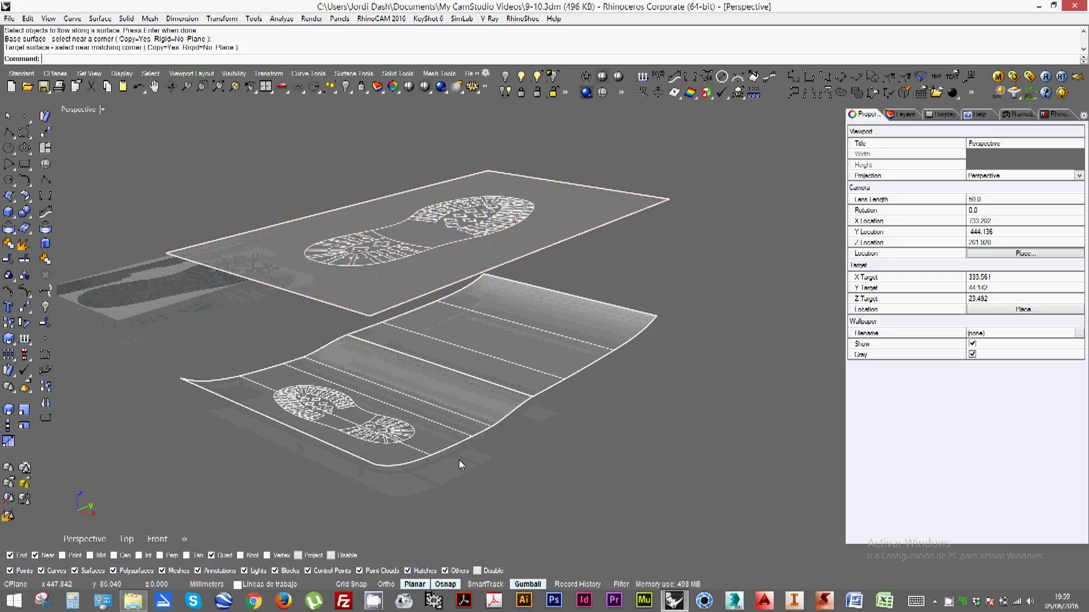
{"action": "key", "text": "ctrl+z"}
Explode the curved extrusion into its separate surfaces
{"action": "left_click", "coordinate": [439, 409]}
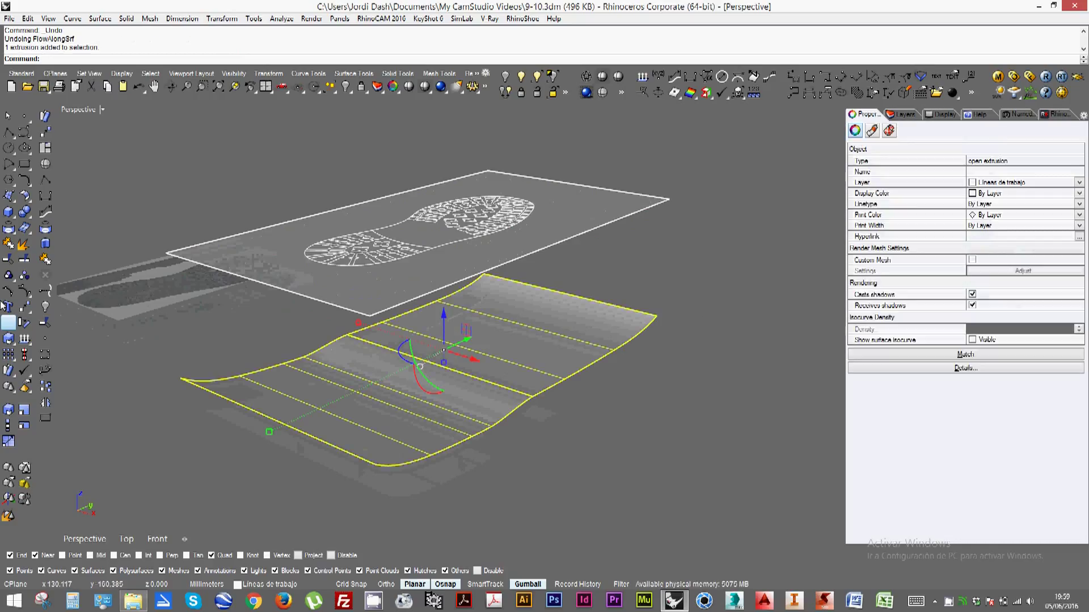
{"action": "left_click", "coordinate": [8, 243]}
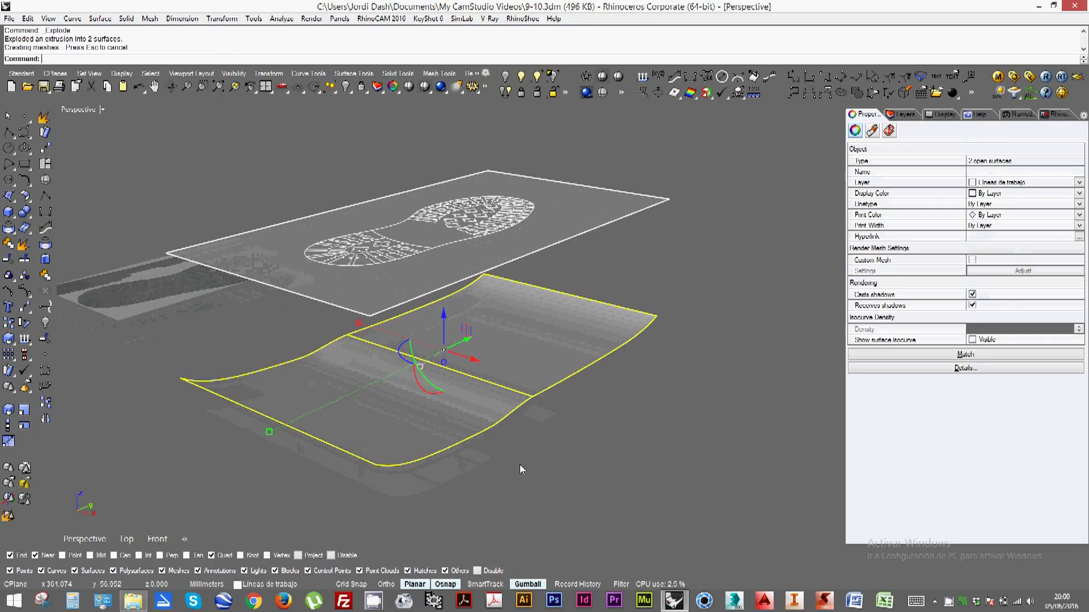
{"action": "left_click", "coordinate": [566, 441]}
{"action": "right_click_drag", "start_coordinate": [567, 441], "coordinate": [336, 403]}
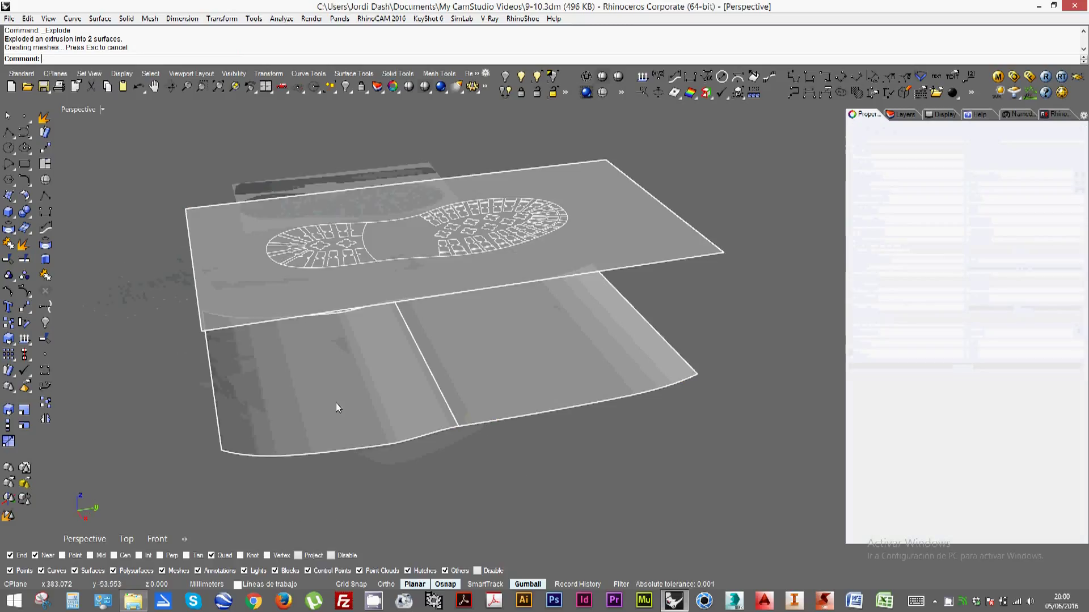
Examine the two exploded curved surfaces individually and the seam where they meet
{"action": "left_click", "coordinate": [335, 402]}
{"action": "left_click", "coordinate": [474, 383]}
{"action": "left_click", "coordinate": [383, 392]}
{"action": "left_click", "coordinate": [461, 429]}
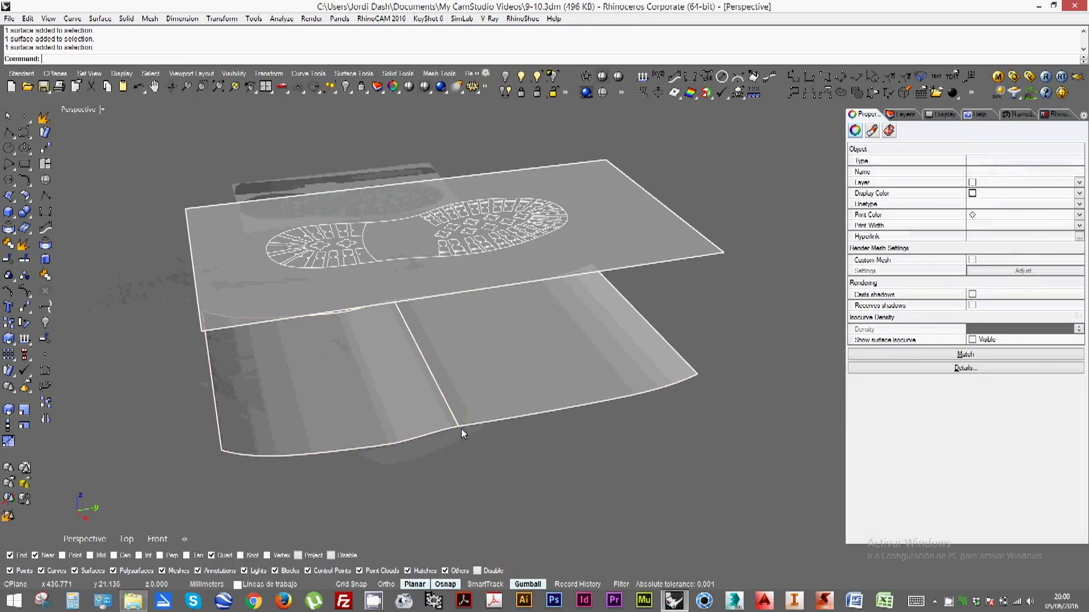
{"action": "right_click_drag", "start_coordinate": [461, 429], "coordinate": [501, 384]}
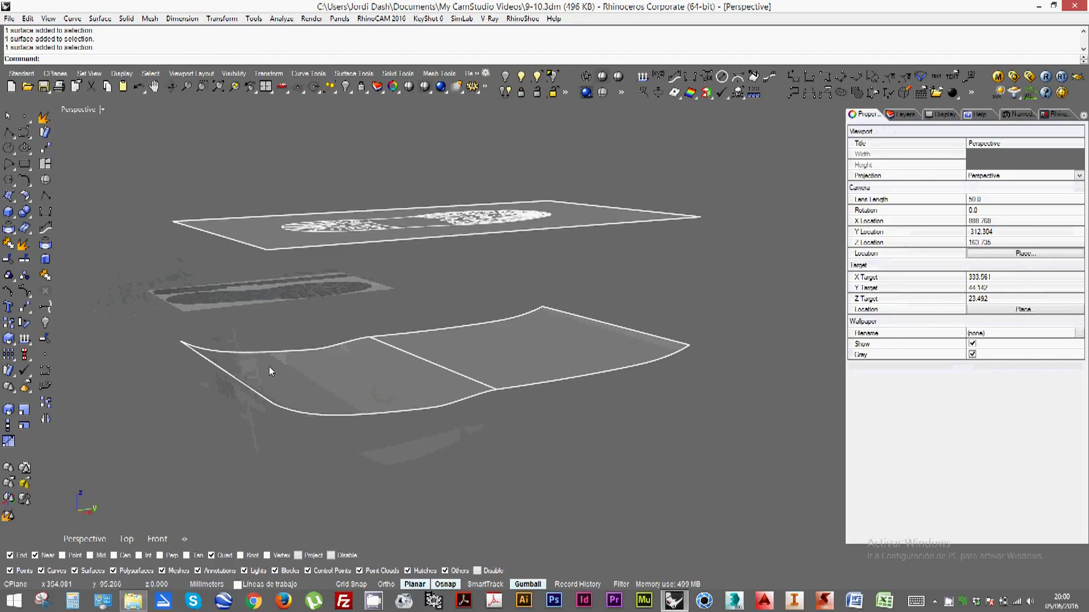
{"action": "right_click_drag", "start_coordinate": [89, 298], "coordinate": [322, 404]}
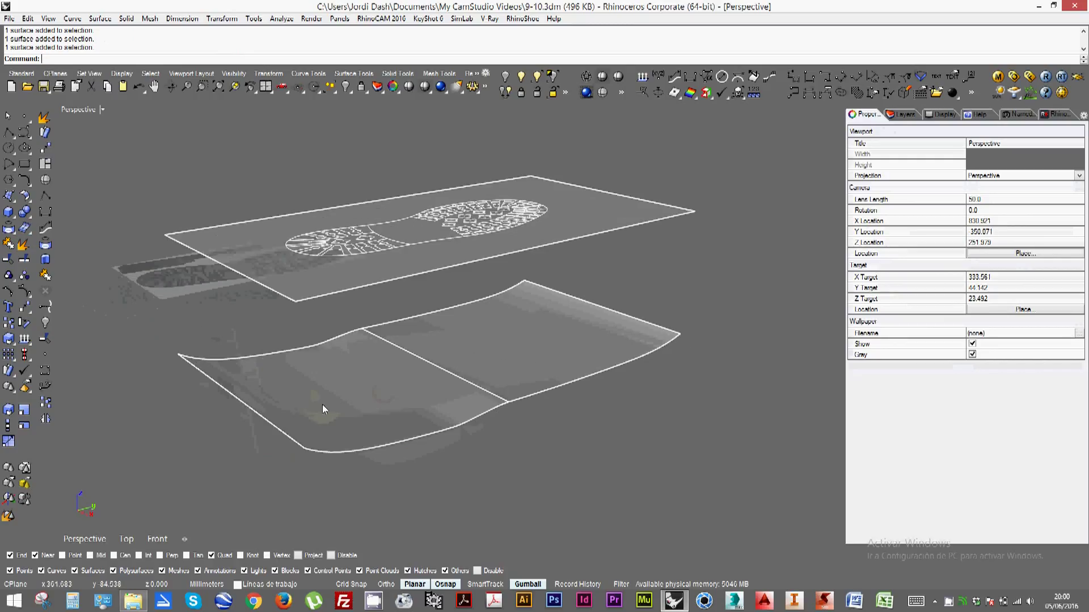
{"action": "left_click", "coordinate": [466, 335]}
{"action": "left_click", "coordinate": [433, 386]}
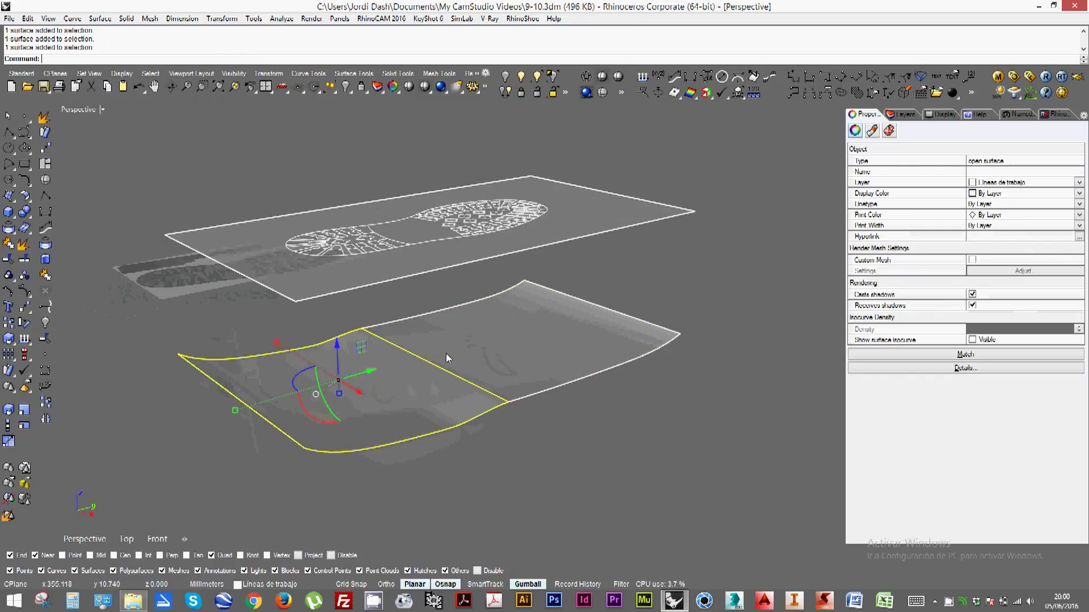
{"action": "key", "text": "ctrl+z"}
{"action": "key", "text": "Escape"}
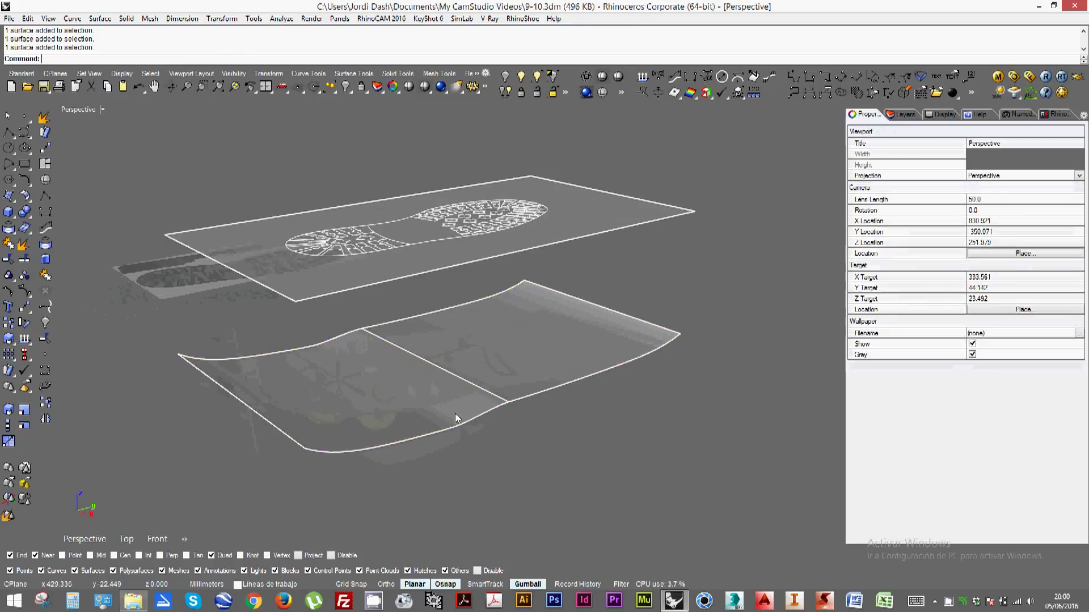
{"action": "right_click_drag", "start_coordinate": [376, 414], "coordinate": [444, 410]}
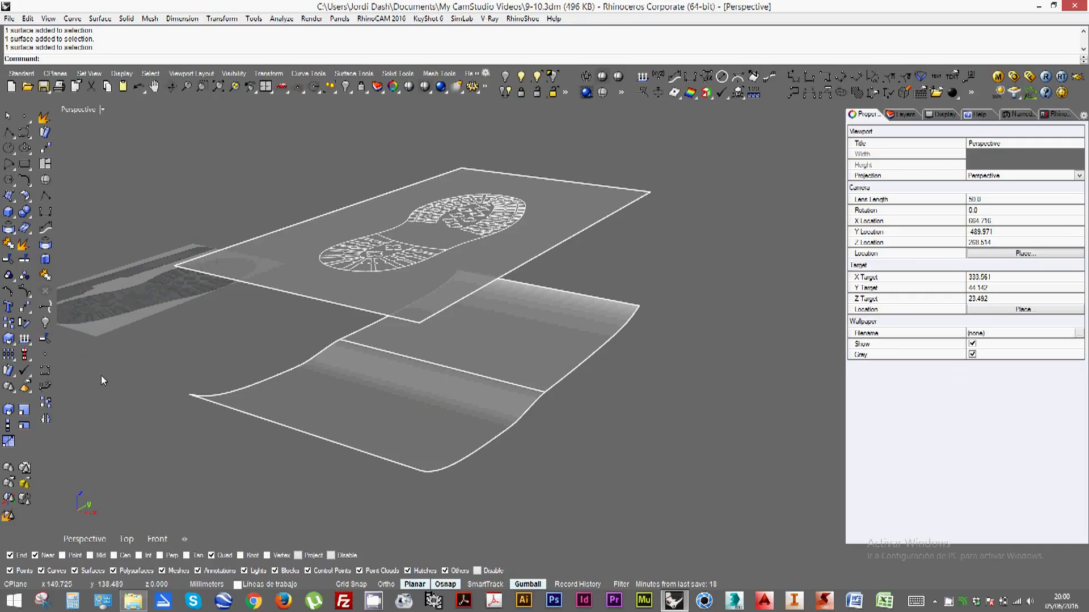
{"action": "mouse_move", "coordinate": [436, 382]}
{"action": "right_mouse_down"}
{"action": "mouse_move", "coordinate": [466, 384]}
{"action": "mouse_move", "coordinate": [391, 452]}
{"action": "right_mouse_up"}
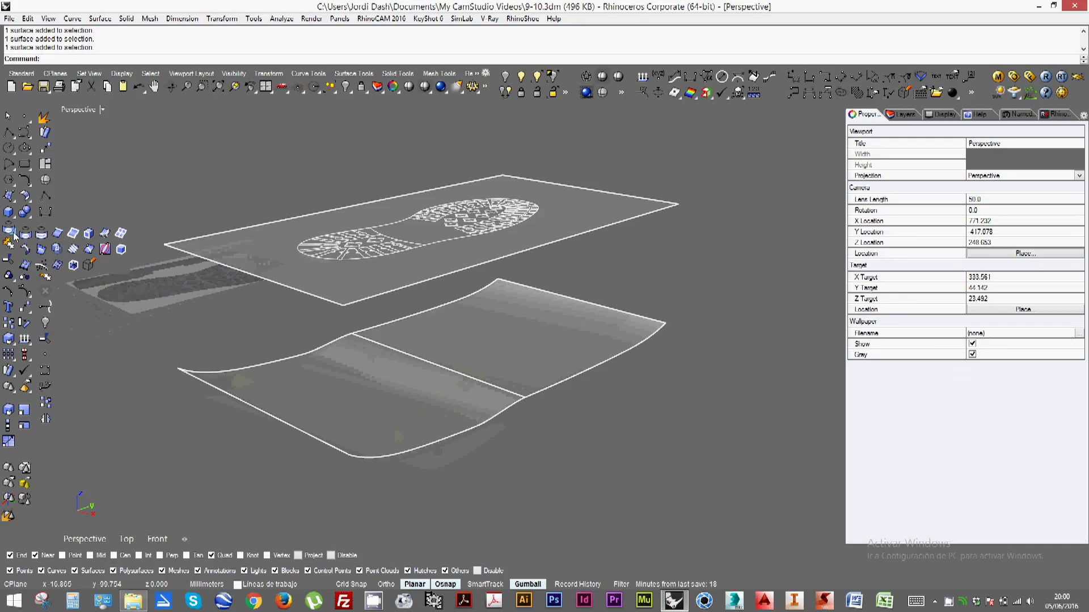
Duplicate the near long edges of both curved surfaces and join them into one open curve
{"action": "left_click", "coordinate": [11, 231]}
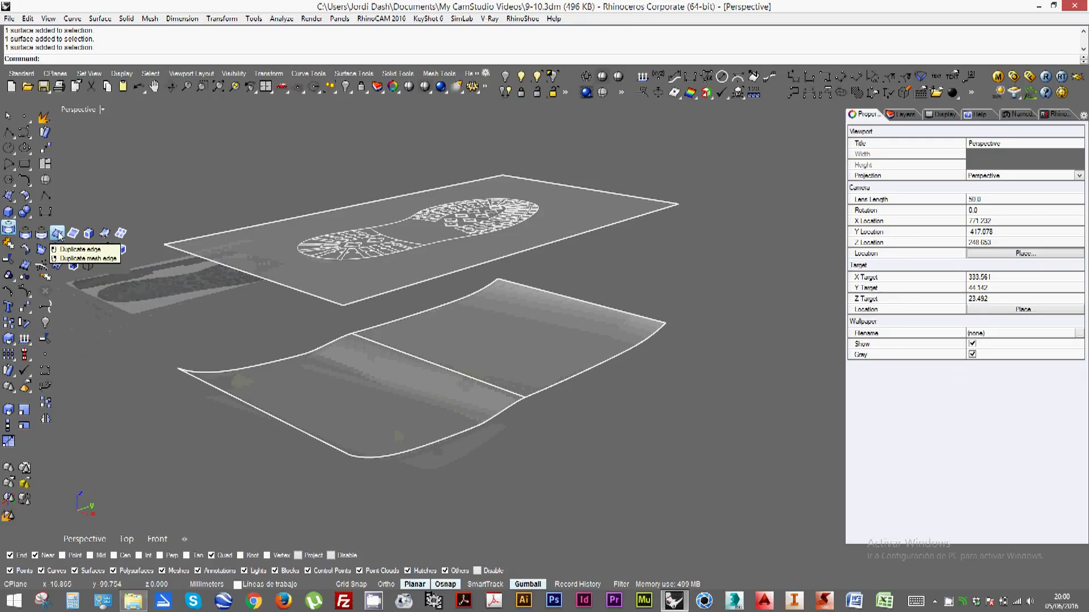
{"action": "left_click", "coordinate": [57, 233]}
{"action": "left_click", "coordinate": [465, 429]}
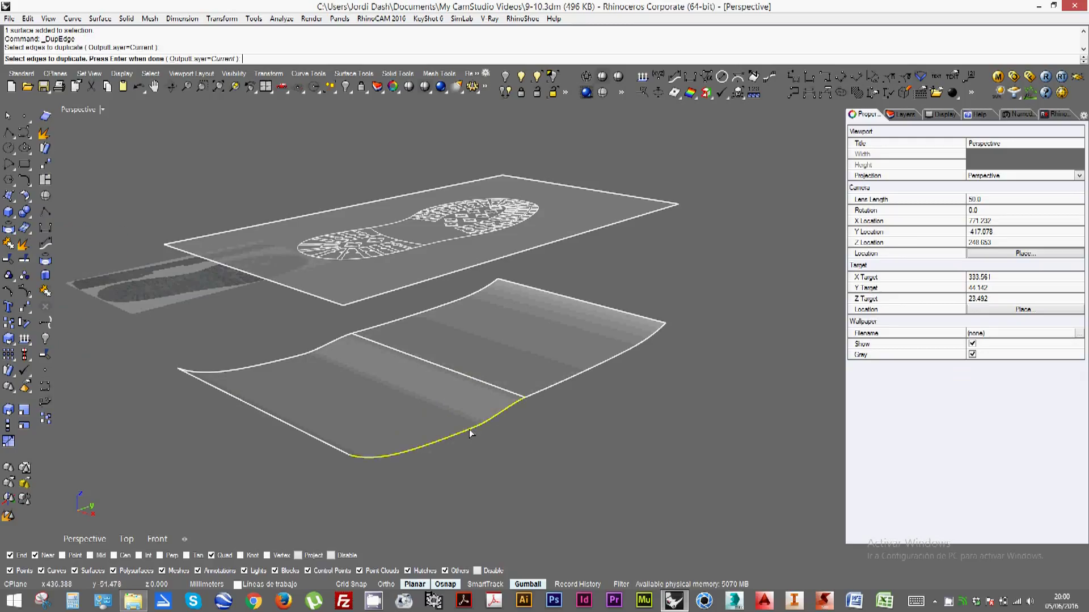
{"action": "left_click", "coordinate": [547, 392]}
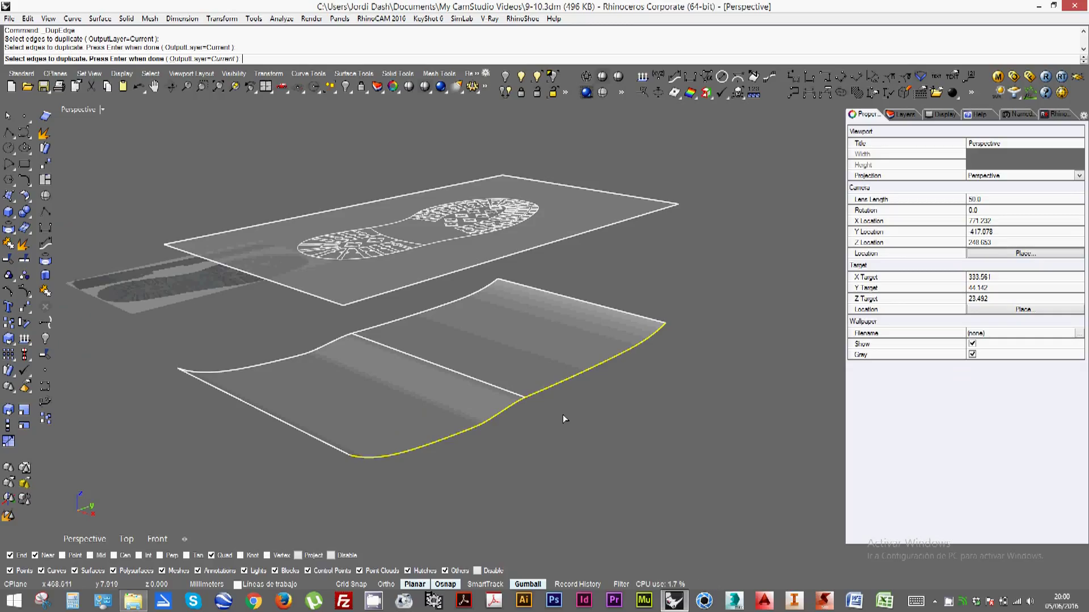
{"action": "key", "text": "Return"}
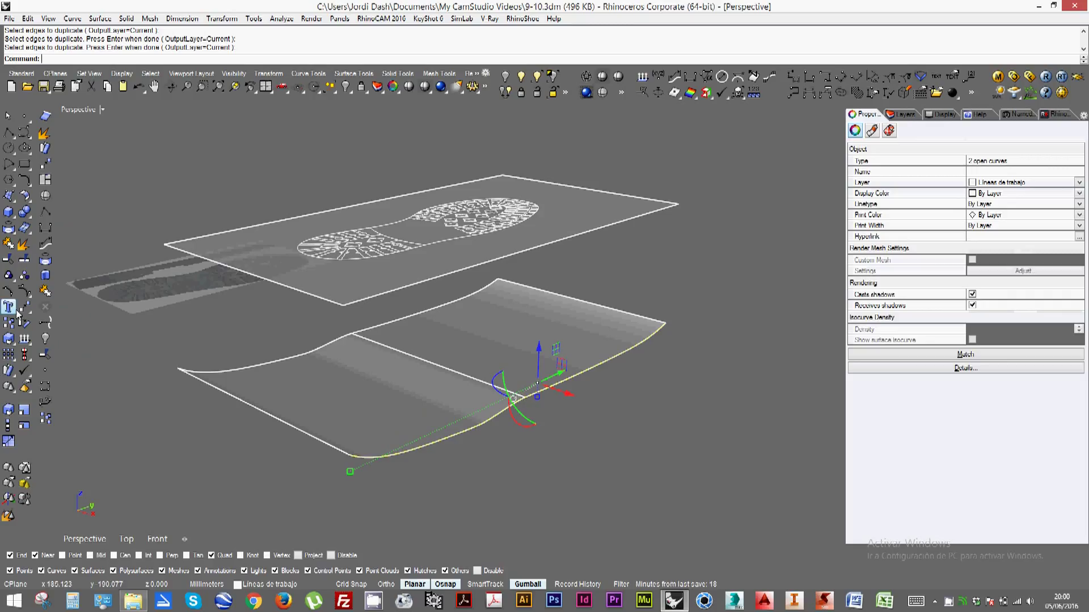
{"action": "left_click", "coordinate": [10, 246]}
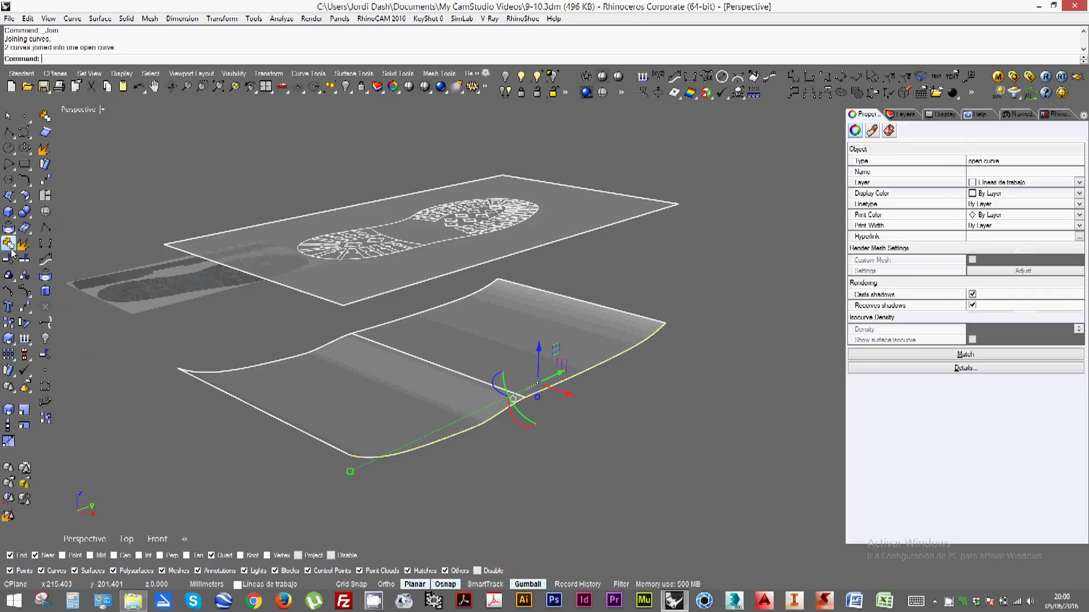
Delete both exploded curved surfaces and the far edge curve, leaving only the joined near profile curve below the flat surface
{"action": "left_click", "coordinate": [587, 507]}
{"action": "left_click", "coordinate": [407, 363]}
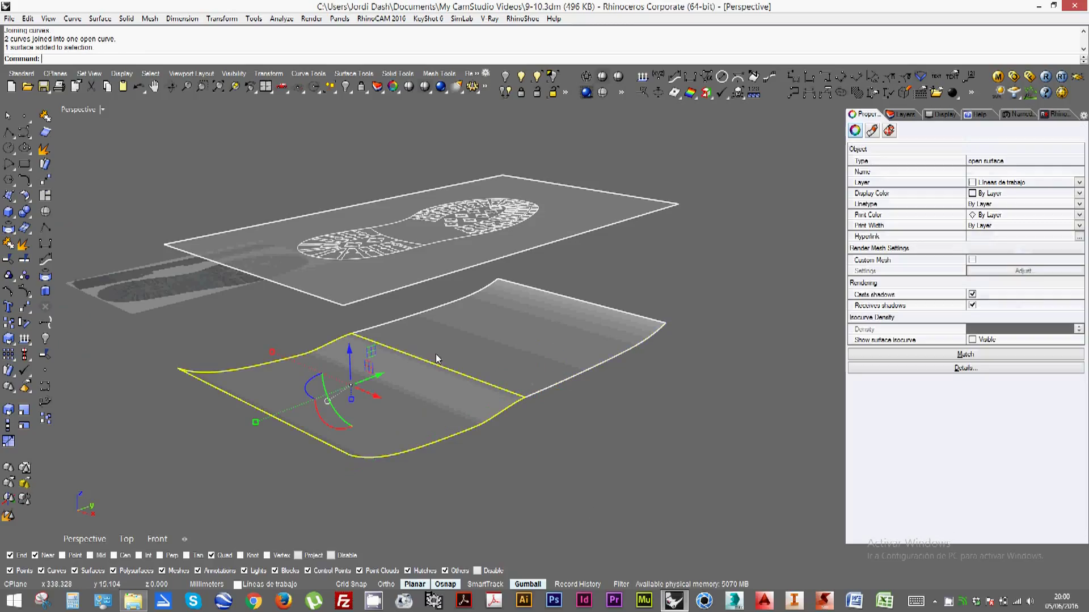
{"action": "left_click", "coordinate": [515, 329], "text": "shift"}
{"action": "key", "text": "Delete"}
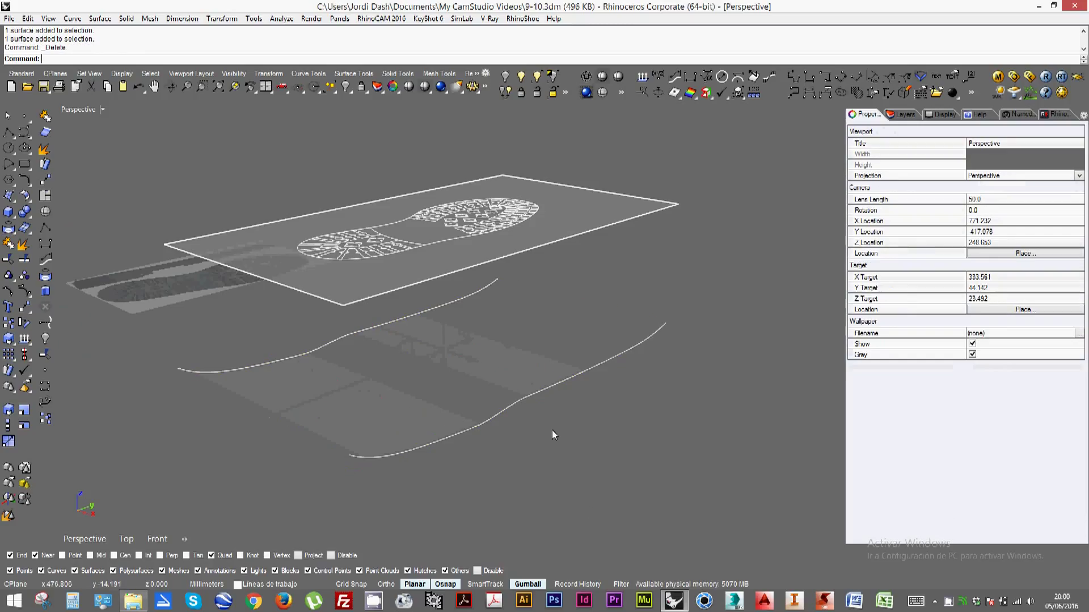
{"action": "left_click", "coordinate": [269, 361]}
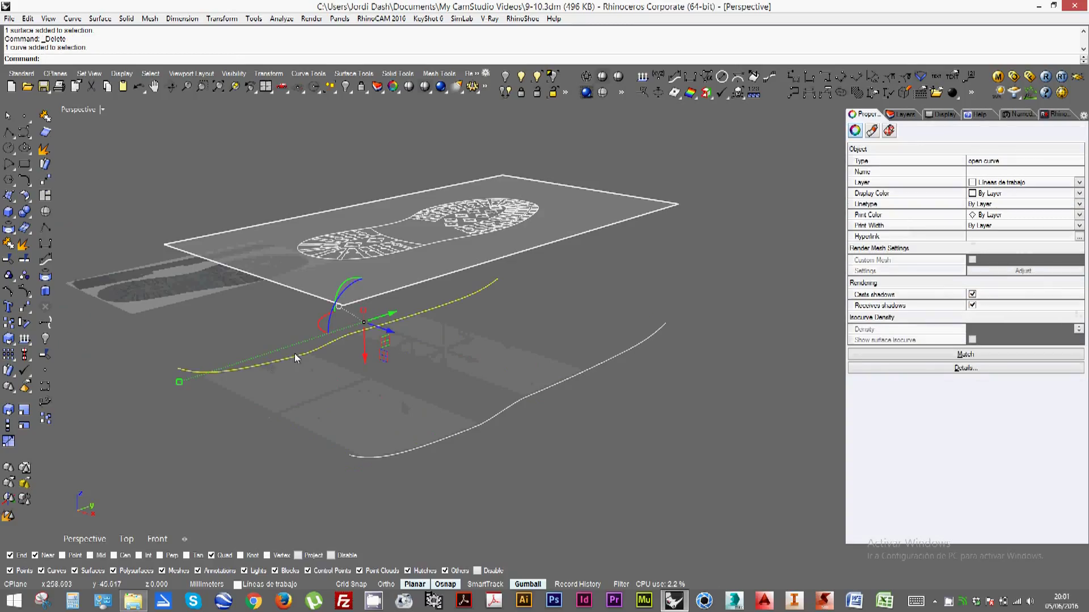
{"action": "key", "text": "Delete"}
{"action": "left_click", "coordinate": [369, 454]}
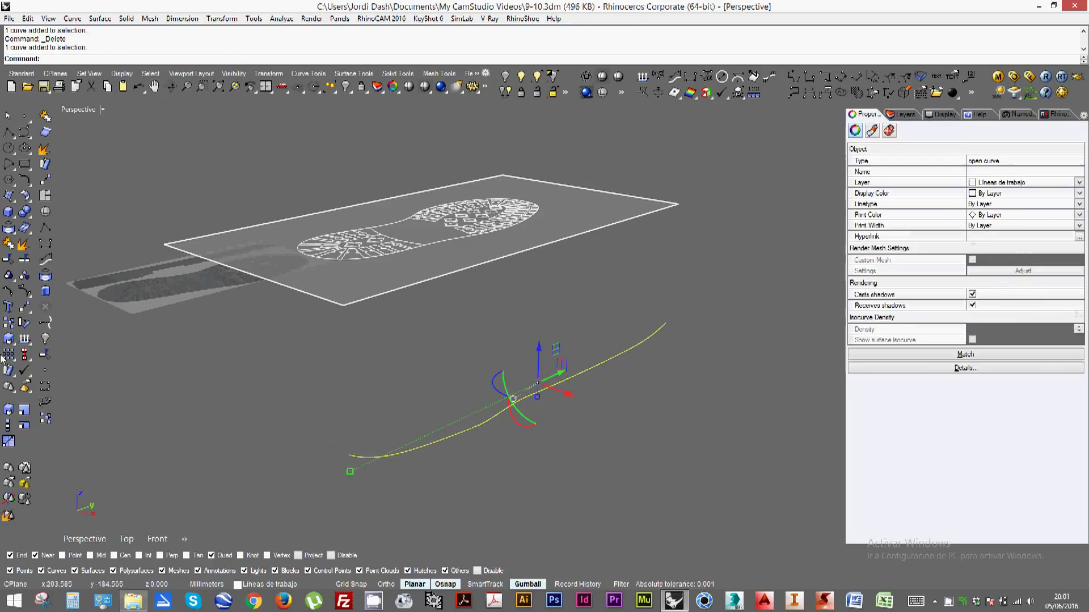
{"action": "left_click", "coordinate": [292, 382]}
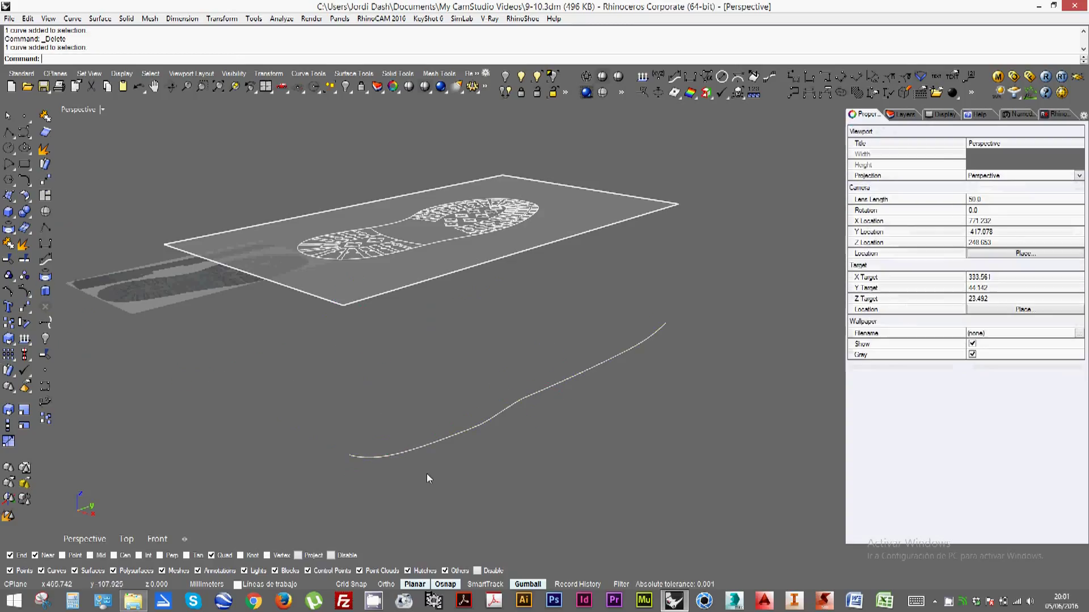
Extrude the joined profile curve across the sole's width, snapping the distance to the flat surface's opposite corner
{"action": "left_click", "coordinate": [397, 449]}
{"action": "left_click", "coordinate": [45, 290]}
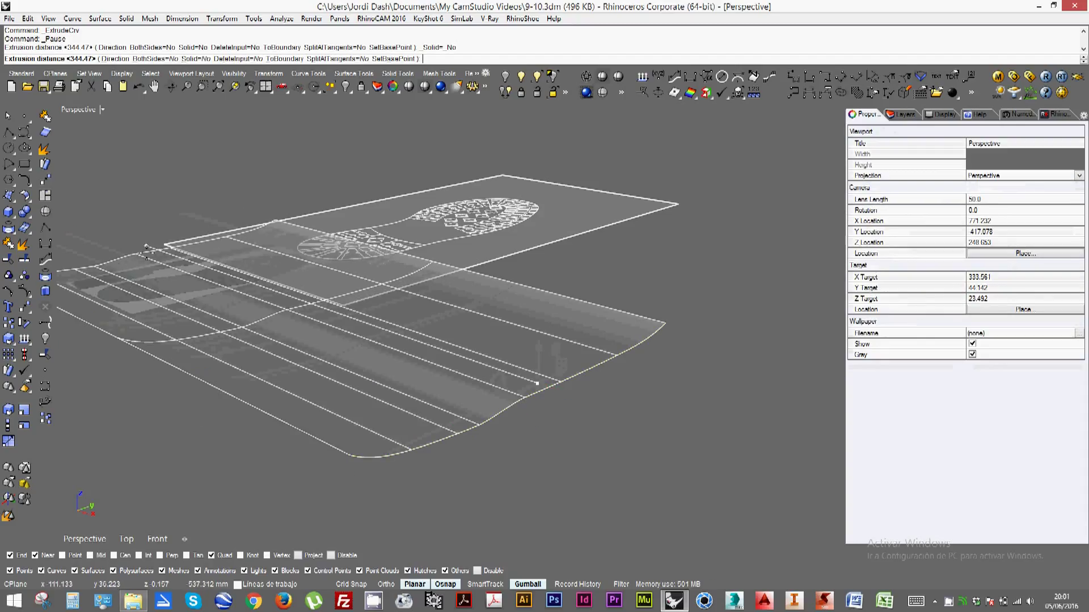
{"action": "right_click_drag", "start_coordinate": [146, 249], "coordinate": [358, 282]}
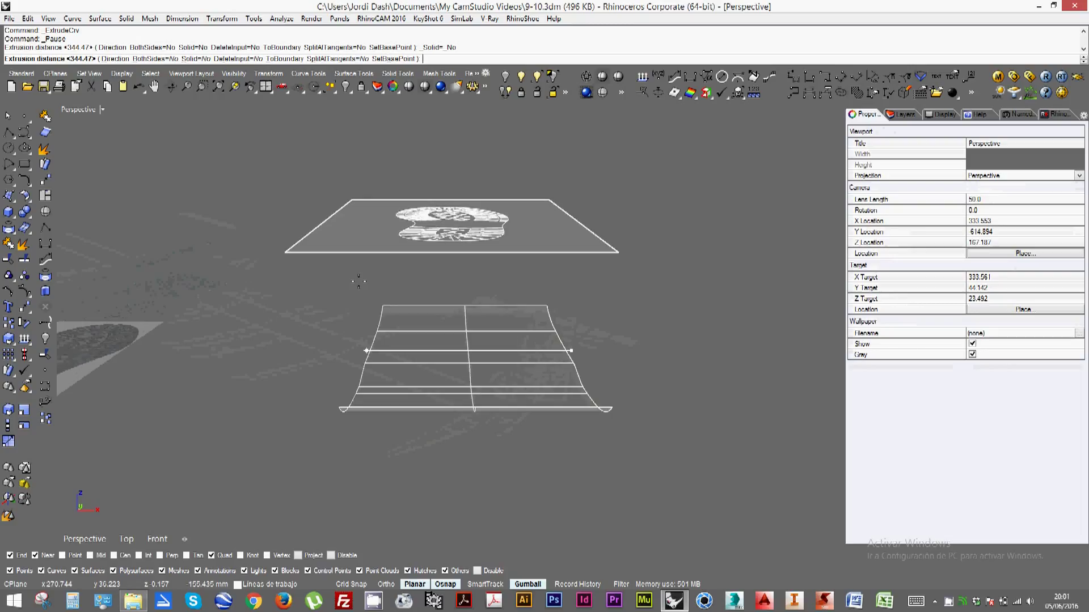
{"action": "left_click", "coordinate": [283, 250]}
{"action": "left_click", "coordinate": [567, 340]}
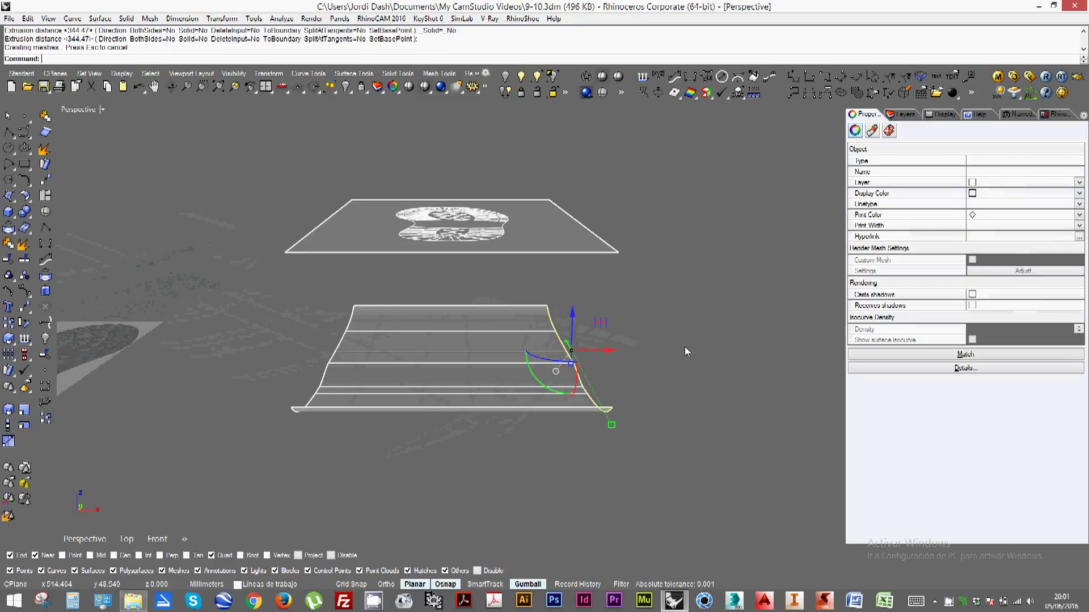
Delete the original profile curve from the edge of the new curved extrusion, keeping the extrusion itself
{"action": "right_click_drag", "start_coordinate": [685, 352], "coordinate": [510, 369]}
{"action": "left_click", "coordinate": [505, 370]}
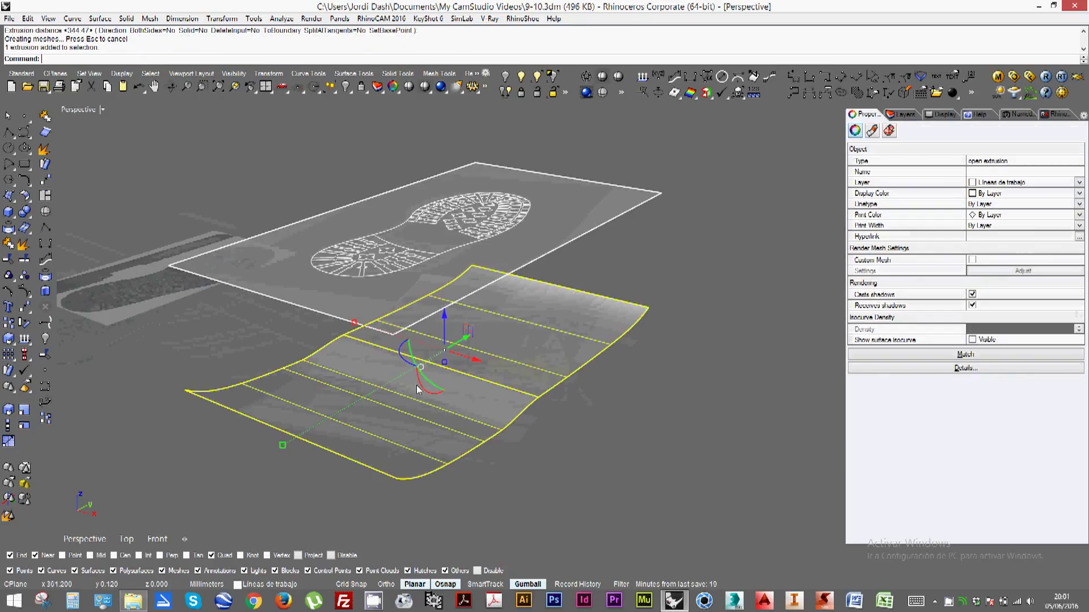
{"action": "left_click", "coordinate": [487, 446]}
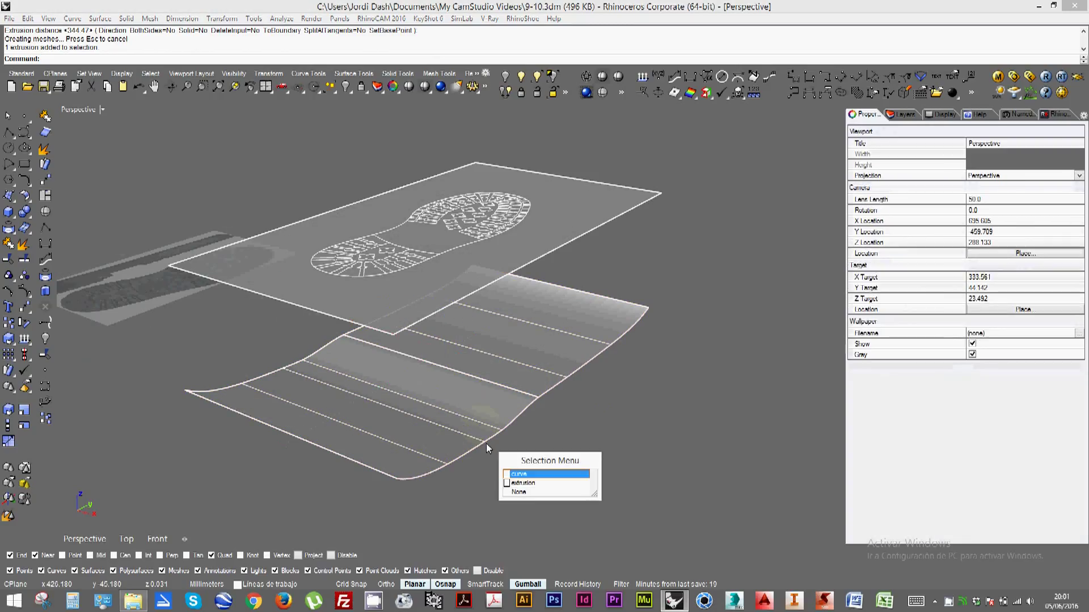
{"action": "key", "text": "Return"}
{"action": "key", "text": "Delete"}
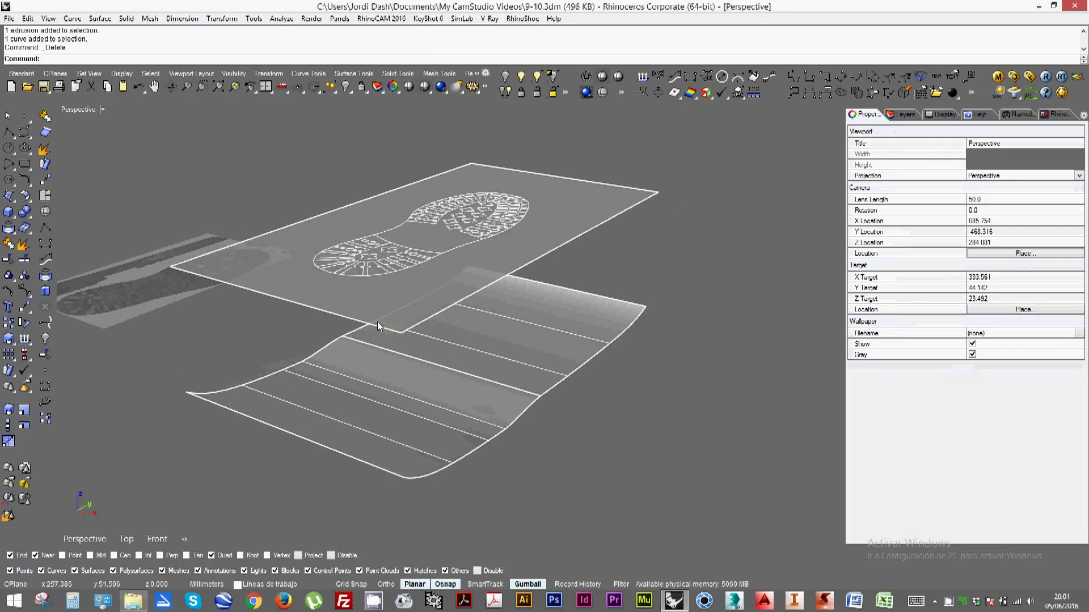
Try flowing the tread pattern onto the one-piece curved extrusion from the near matching corners, and undo back to the bare profile curve
{"action": "mouse_move", "coordinate": [292, 302]}
{"action": "right_mouse_down"}
{"action": "mouse_move", "coordinate": [286, 309]}
{"action": "mouse_move", "coordinate": [286, 287]}
{"action": "right_mouse_up"}
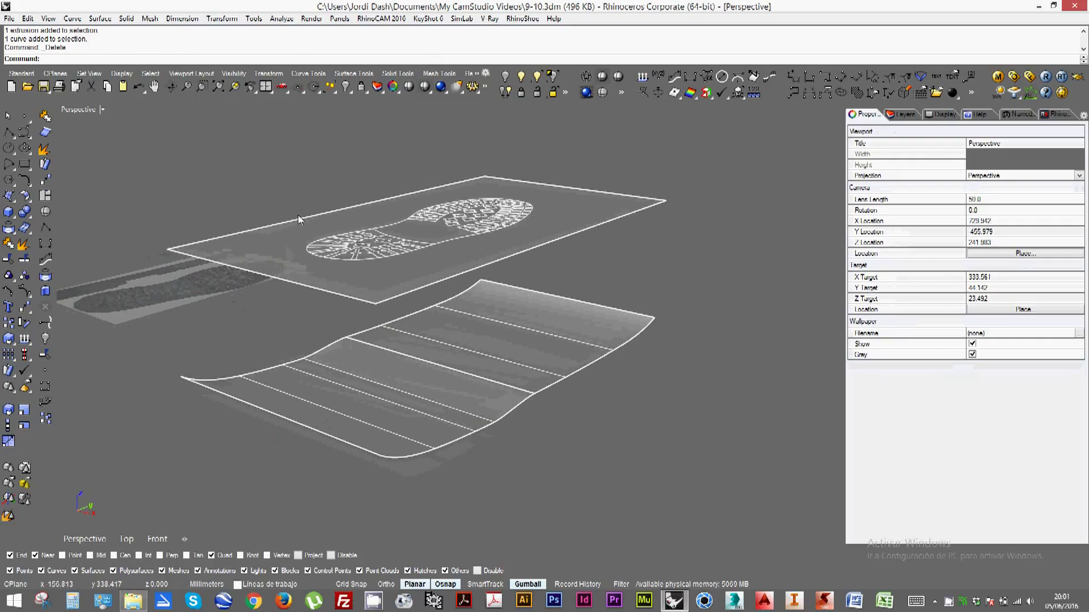
{"action": "left_click", "coordinate": [45, 164]}
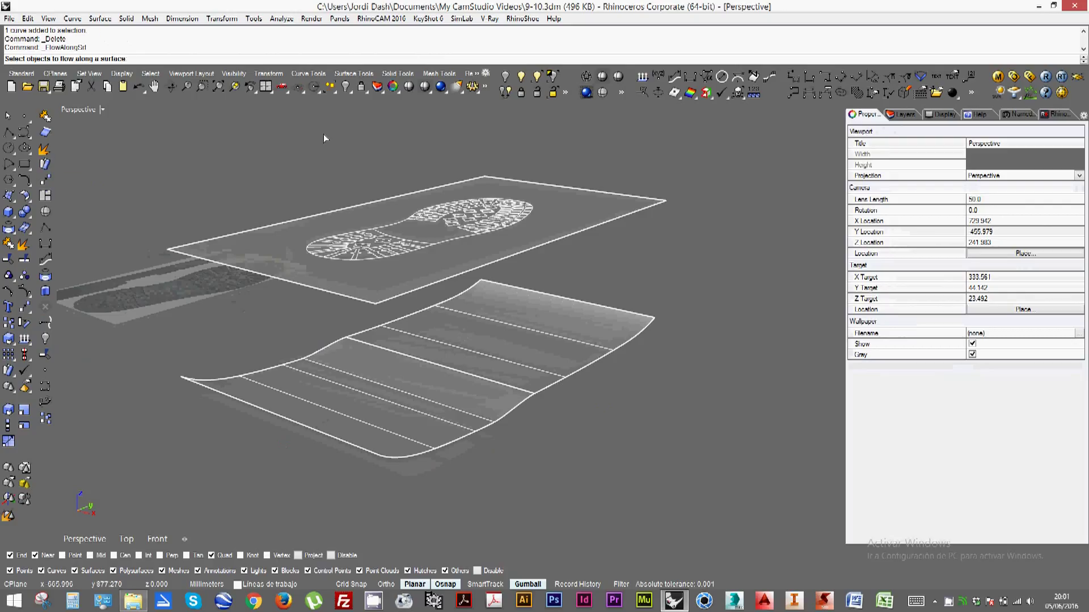
{"action": "left_click_drag", "start_coordinate": [282, 148], "coordinate": [560, 265]}
{"action": "key", "text": "Return"}
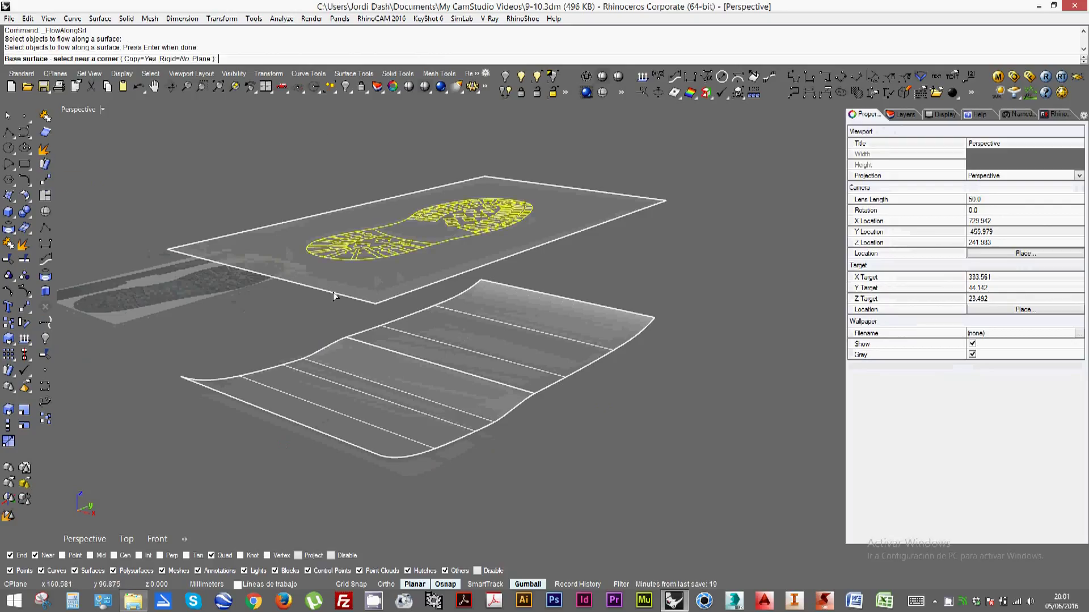
{"action": "left_click", "coordinate": [358, 303]}
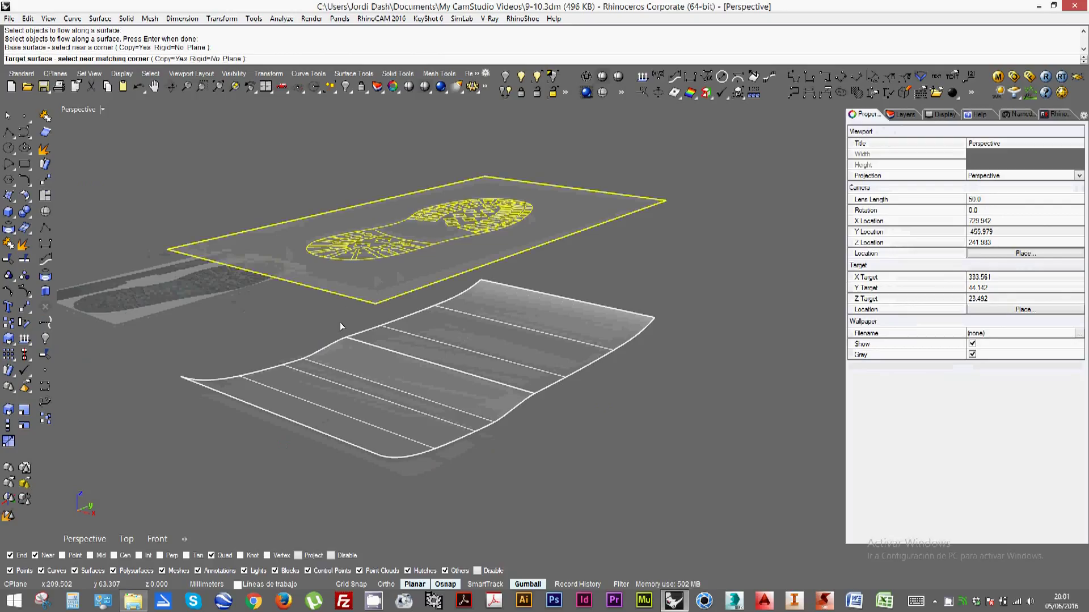
{"action": "left_click", "coordinate": [364, 454]}
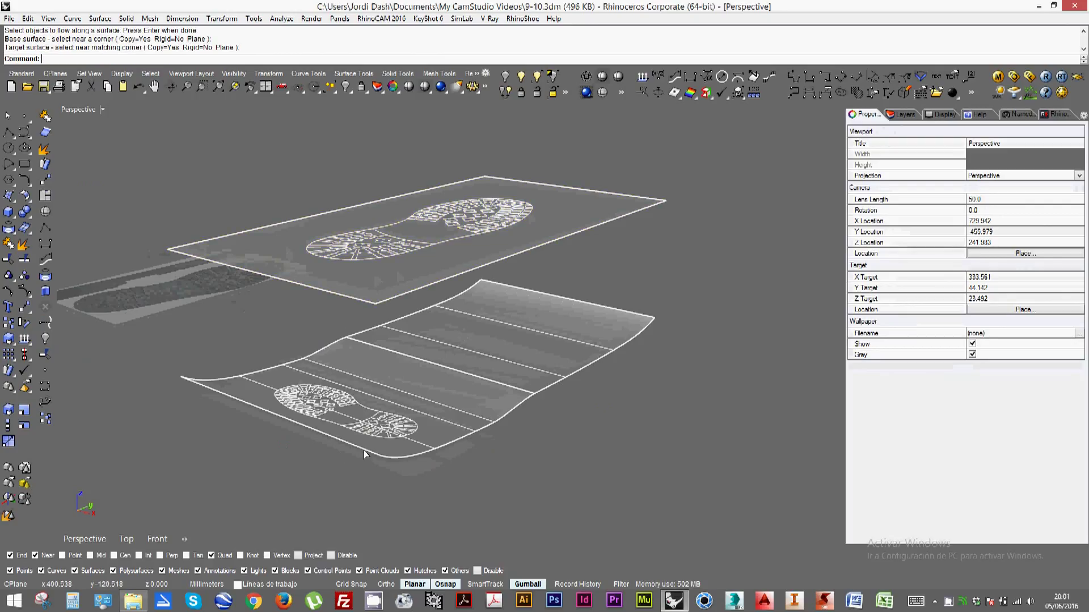
{"action": "key", "text": "ctrl+z"}
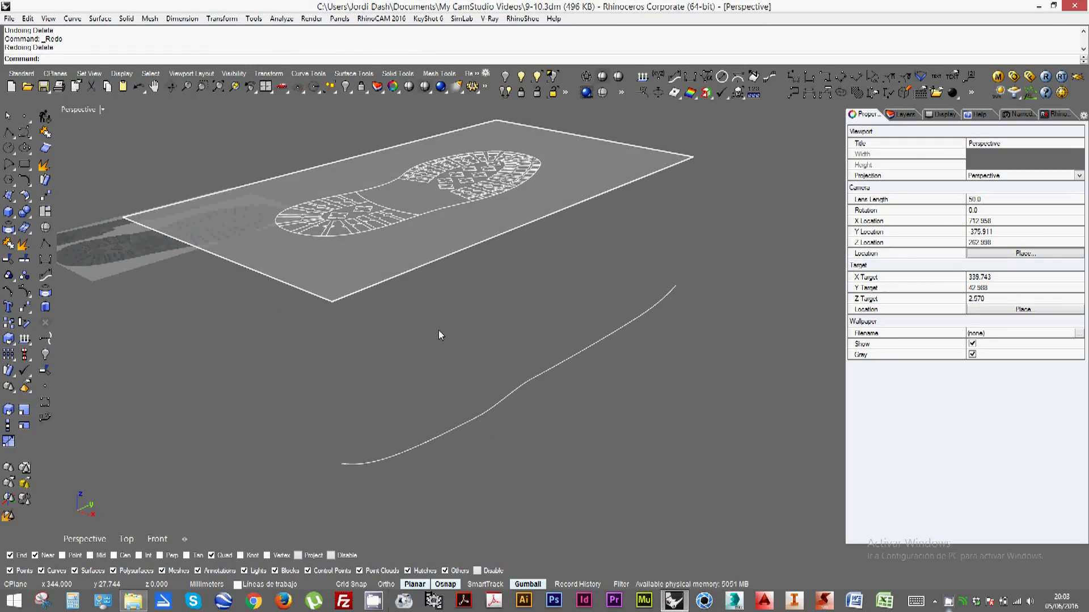
Examine the flat reference surface and the joined profile curve individually, comparing their edges and corners
{"action": "right_click_drag", "start_coordinate": [437, 330], "coordinate": [451, 397], "text": "shift"}
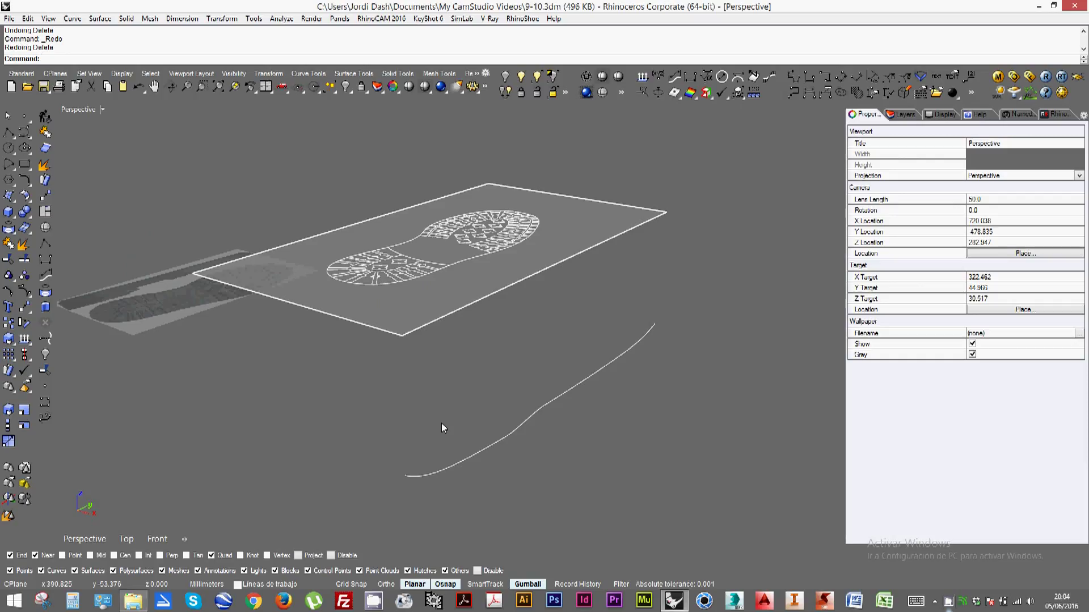
{"action": "scroll", "coordinate": [431, 355], "scroll_direction": "up", "scroll_amount": 1}
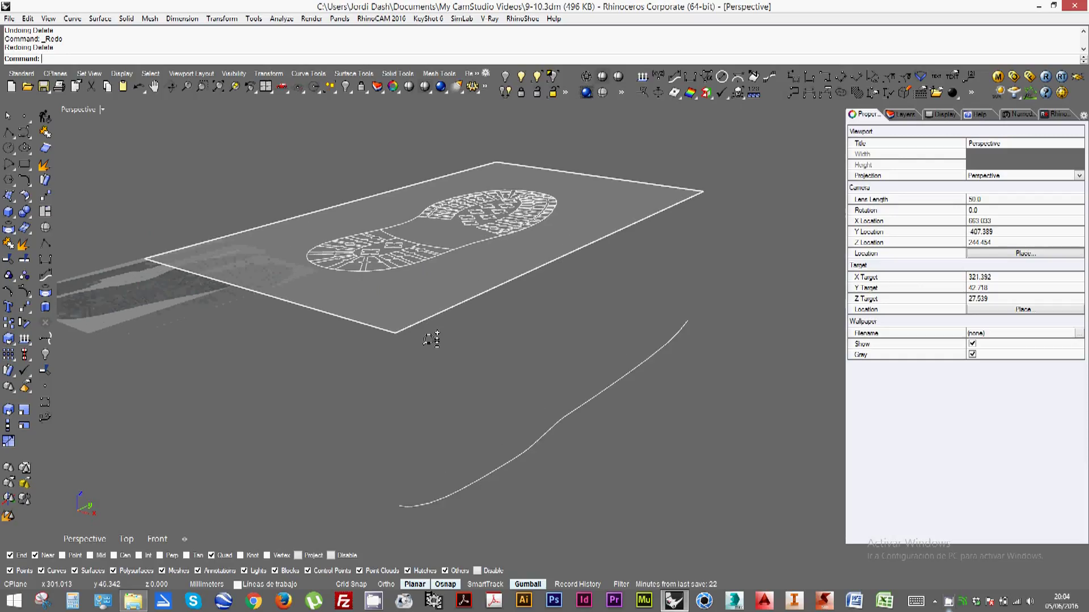
{"action": "left_click", "coordinate": [363, 323]}
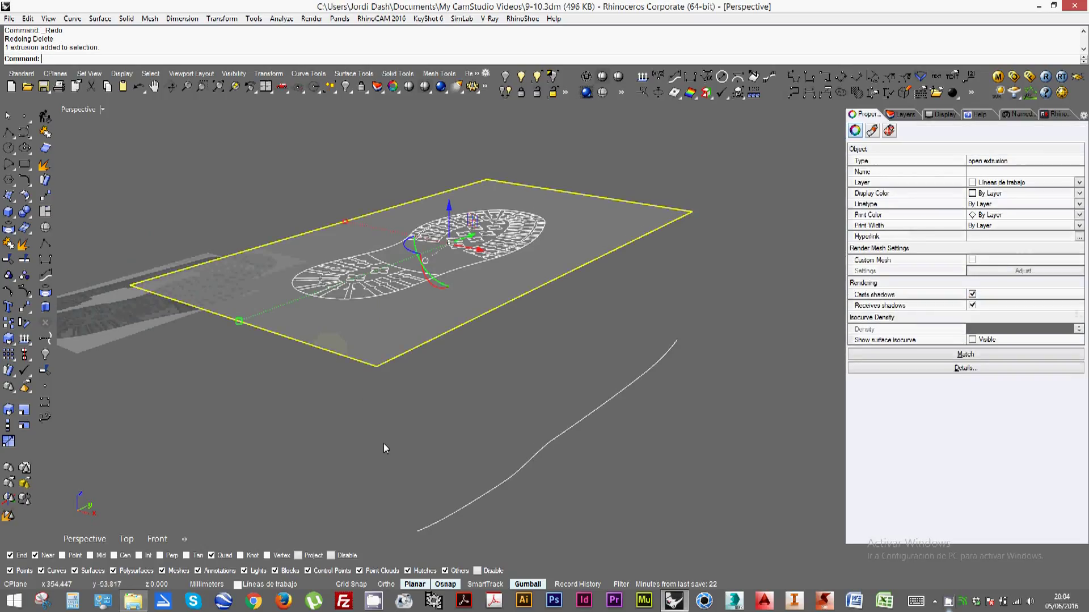
{"action": "scroll", "coordinate": [407, 417], "scroll_direction": "up", "scroll_amount": 1}
{"action": "left_click", "coordinate": [364, 336]}
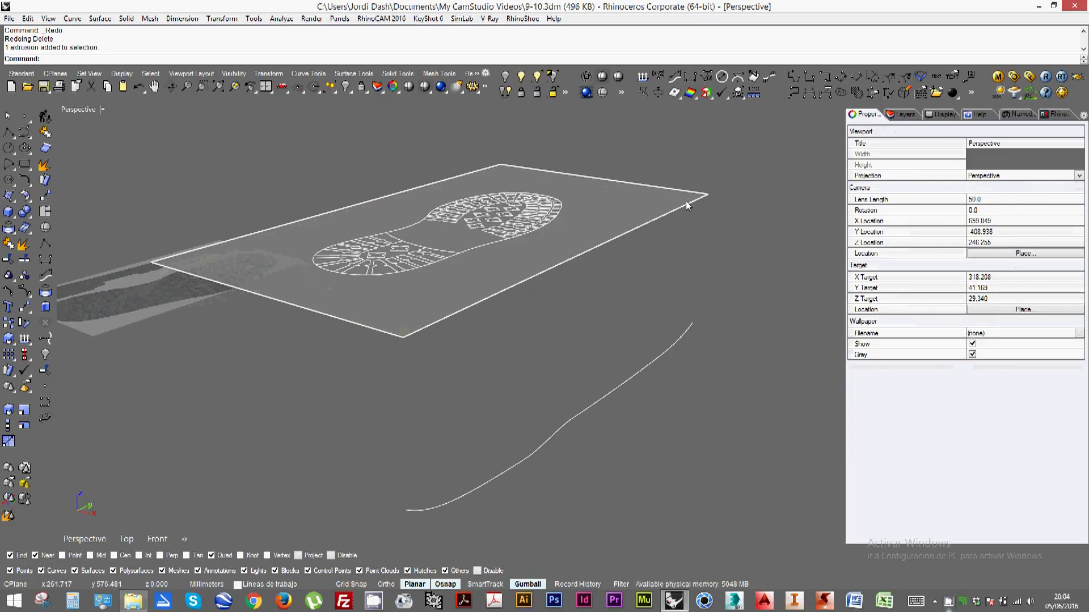
{"action": "left_click", "coordinate": [474, 486]}
{"action": "right_click_drag", "start_coordinate": [474, 485], "coordinate": [445, 407], "text": "shift"}
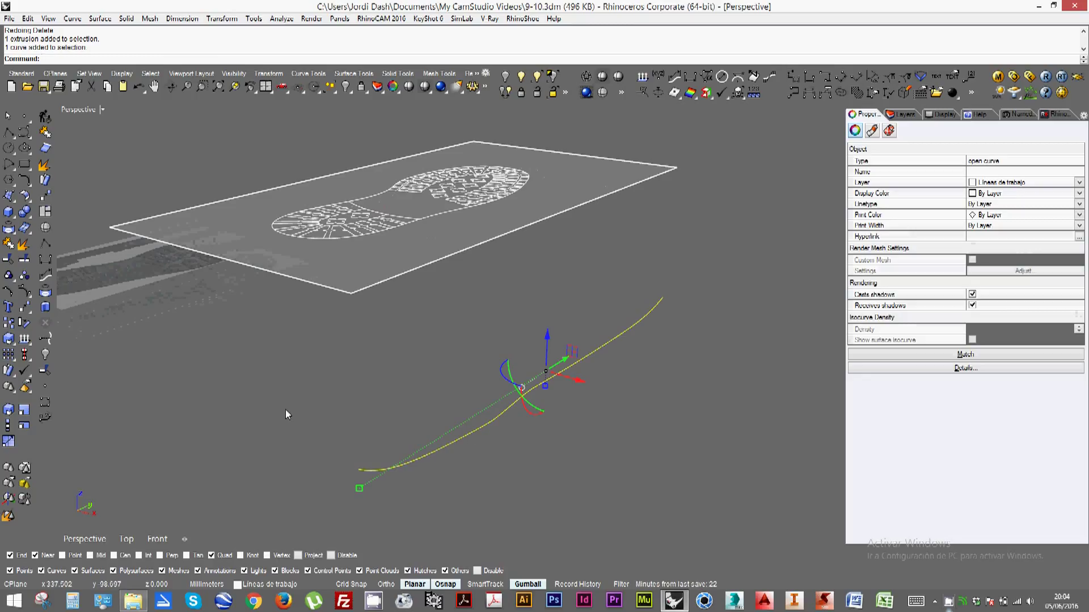
{"action": "left_click", "coordinate": [321, 377]}
{"action": "right_click_drag", "start_coordinate": [329, 380], "coordinate": [351, 365], "text": "shift"}
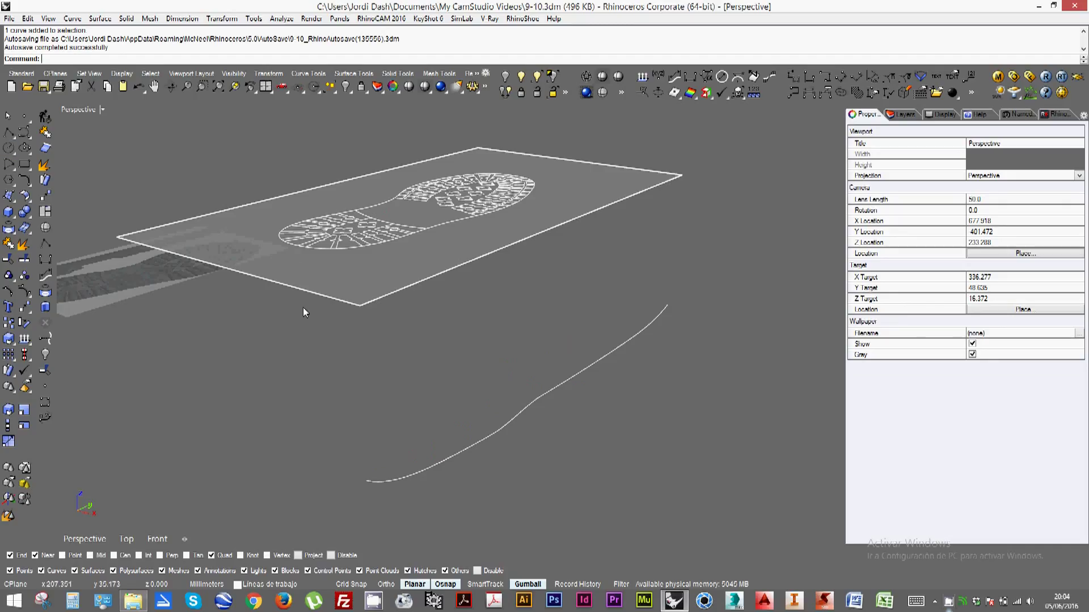
{"action": "left_click", "coordinate": [325, 295]}
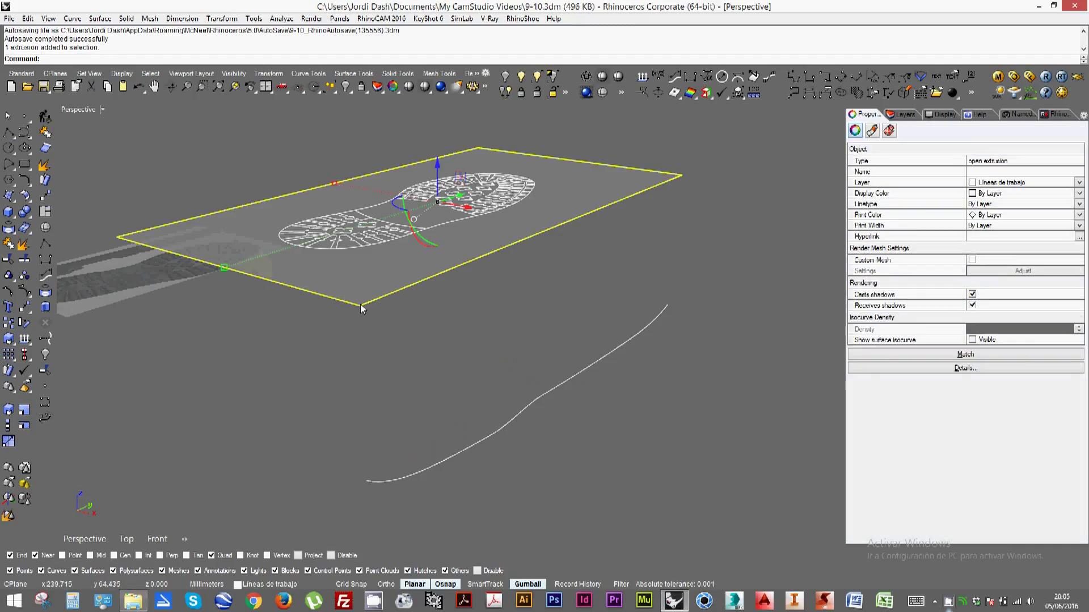
{"action": "left_click", "coordinate": [419, 415]}
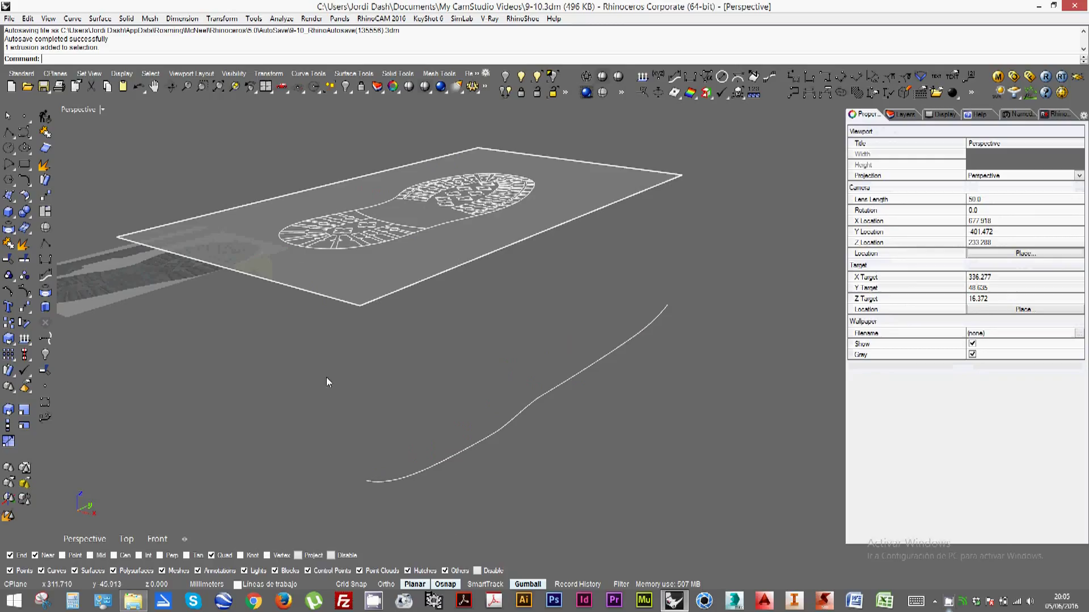
{"action": "right_click_drag", "start_coordinate": [327, 366], "coordinate": [350, 386], "text": "shift"}
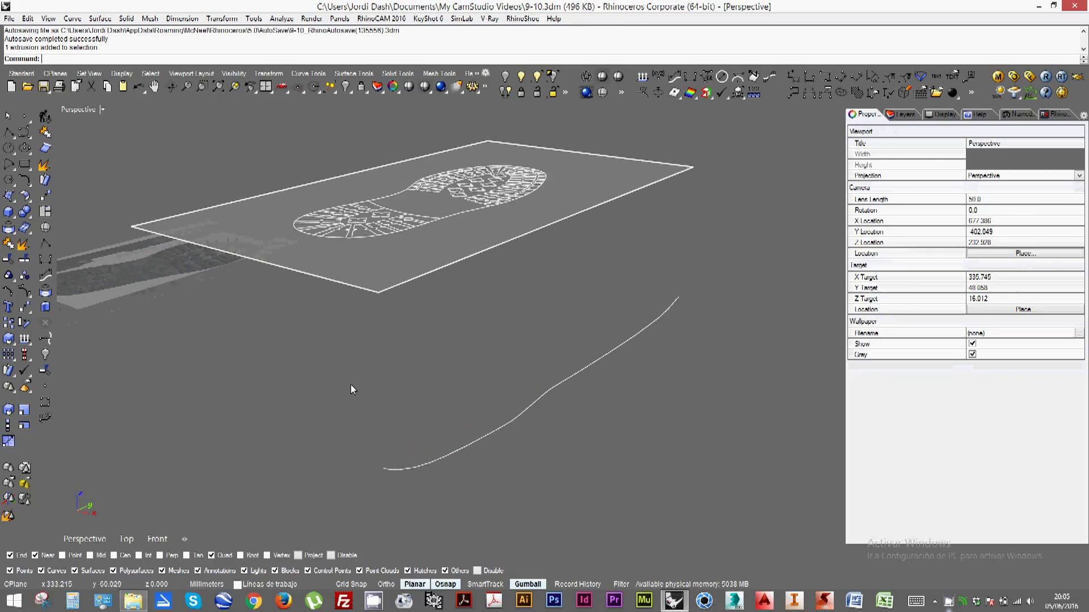
Extrude the joined profile curve again to the flat surface's opposite corner and delete the source curve
{"action": "left_click", "coordinate": [405, 469]}
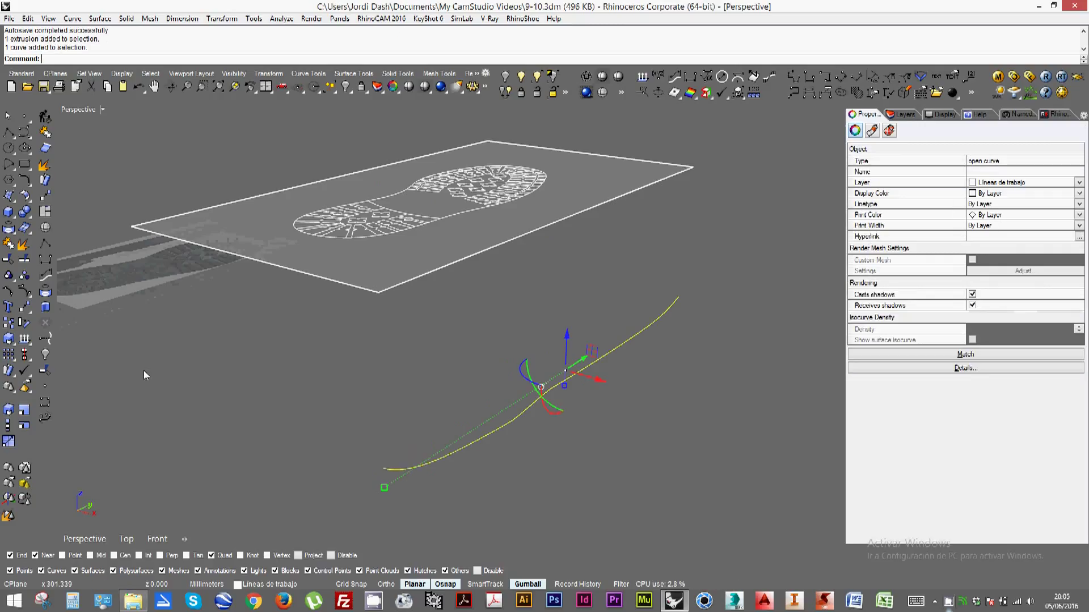
{"action": "left_click", "coordinate": [45, 307]}
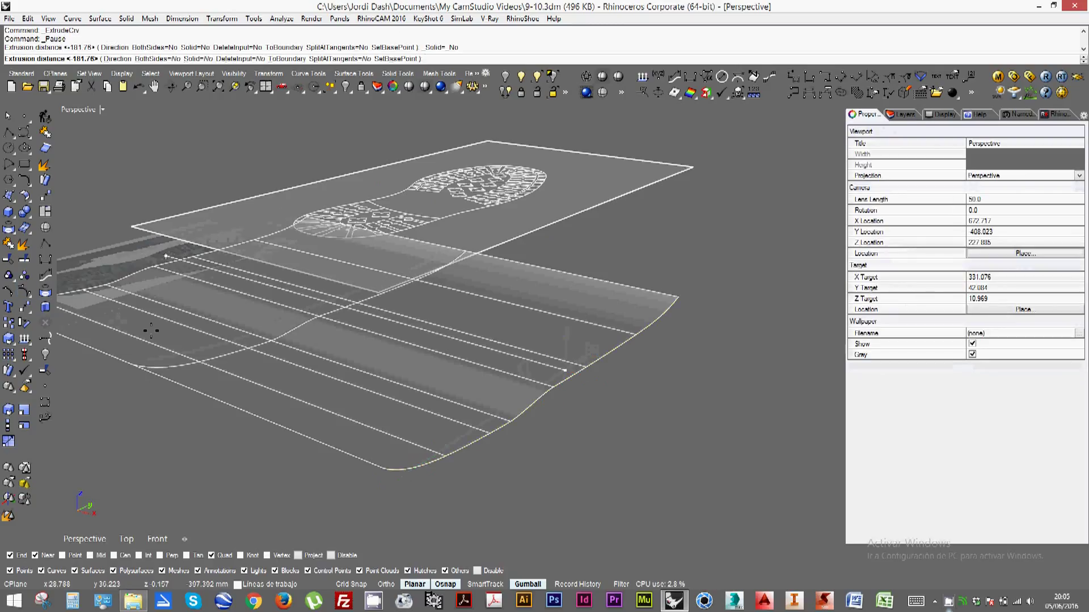
{"action": "left_click", "coordinate": [131, 224]}
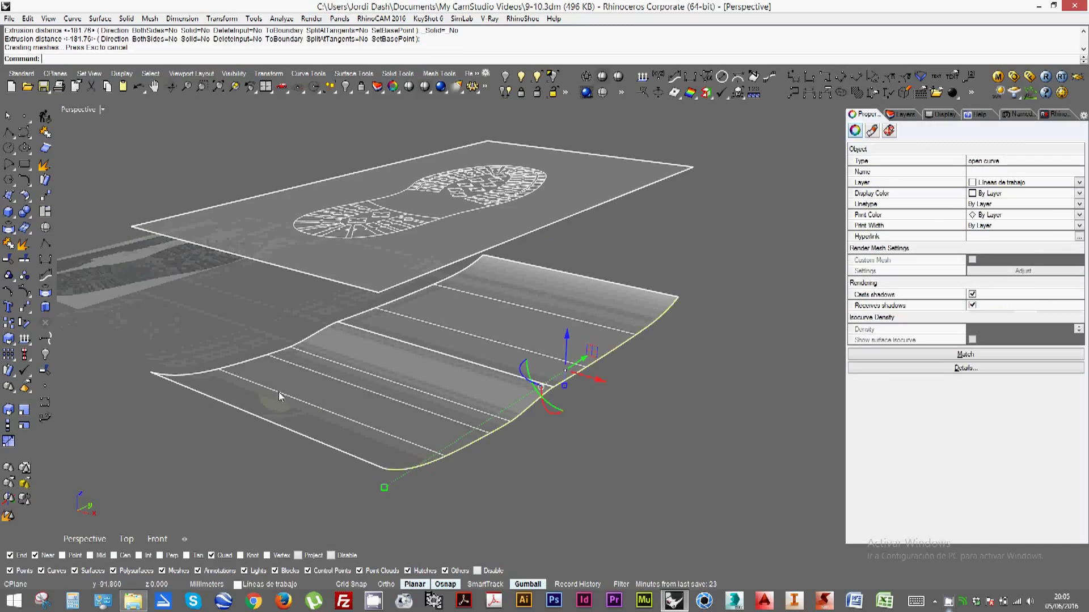
{"action": "key", "text": "Delete"}
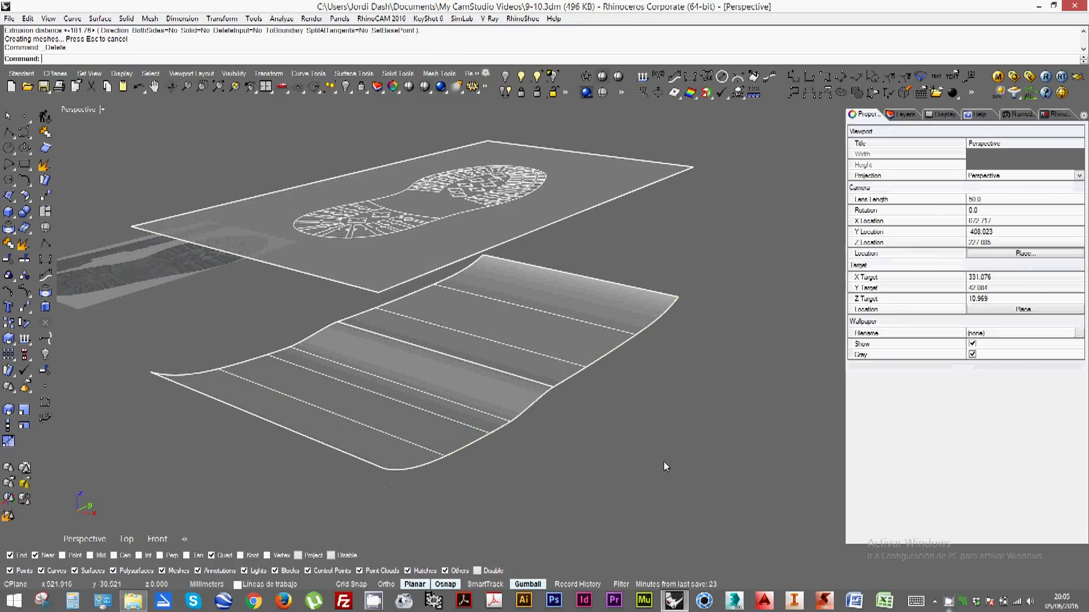
Draw a straight polyline between the end corners of the flat surface's near long edge and delete the flat surface
{"action": "left_click", "coordinate": [8, 132]}
{"action": "left_click", "coordinate": [377, 293]}
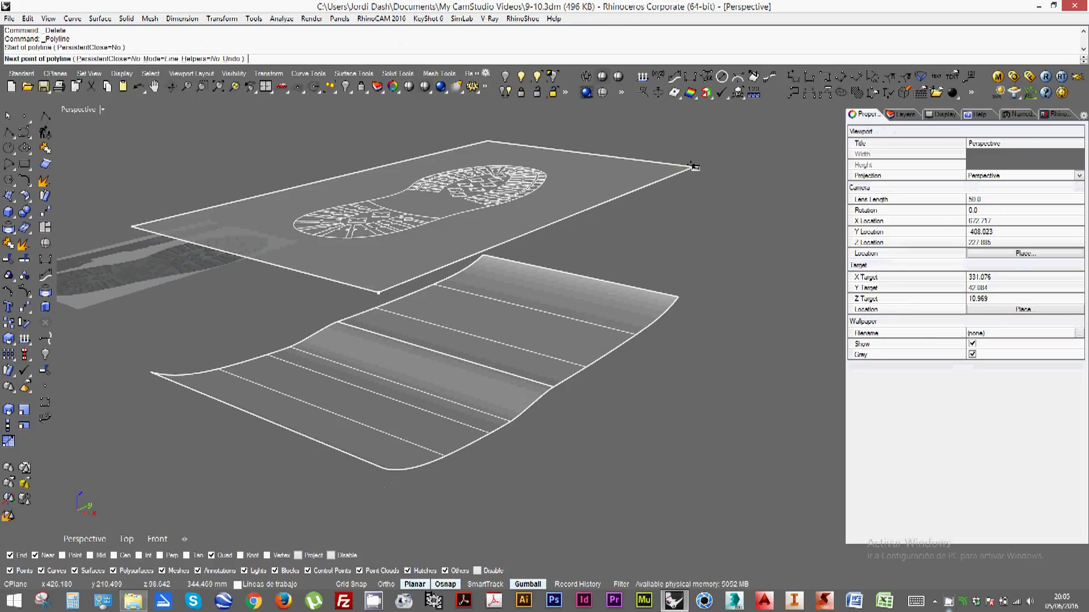
{"action": "left_click", "coordinate": [692, 168]}
{"action": "key", "text": "Return"}
{"action": "left_click", "coordinate": [611, 173]}
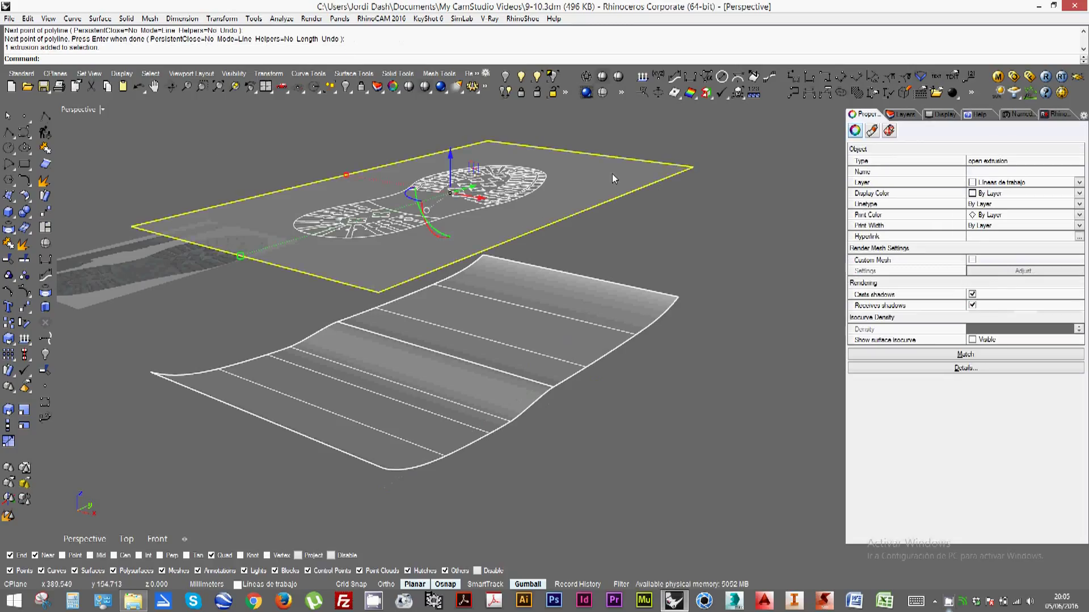
{"action": "key", "text": "Delete"}
Extrude the straight line horizontally to the curved surface's far corner to rebuild the flat reference surface, and delete the source line
{"action": "left_click", "coordinate": [612, 199]}
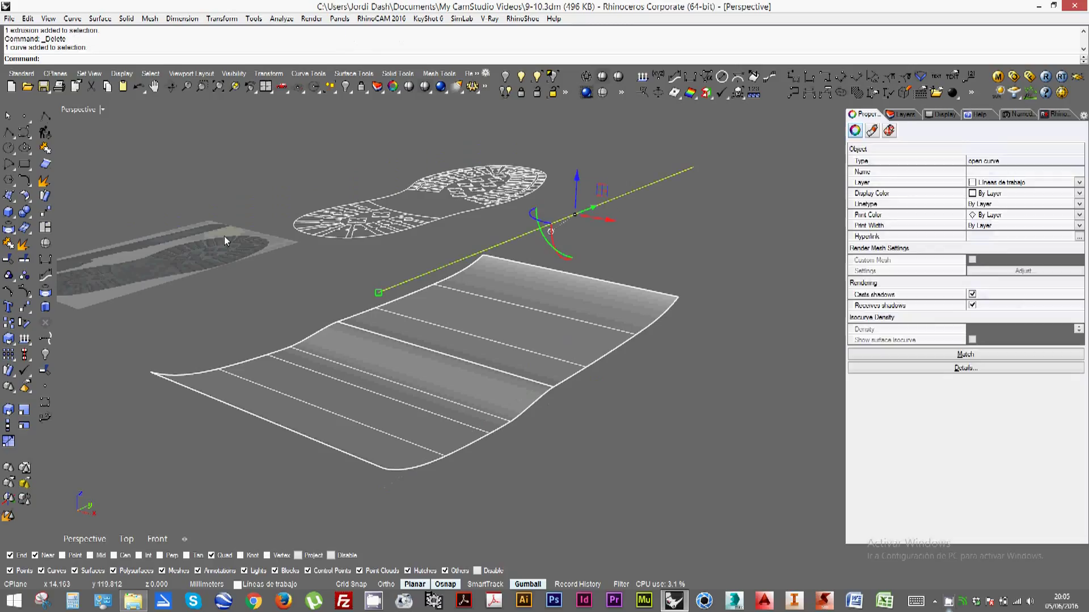
{"action": "left_click", "coordinate": [45, 308]}
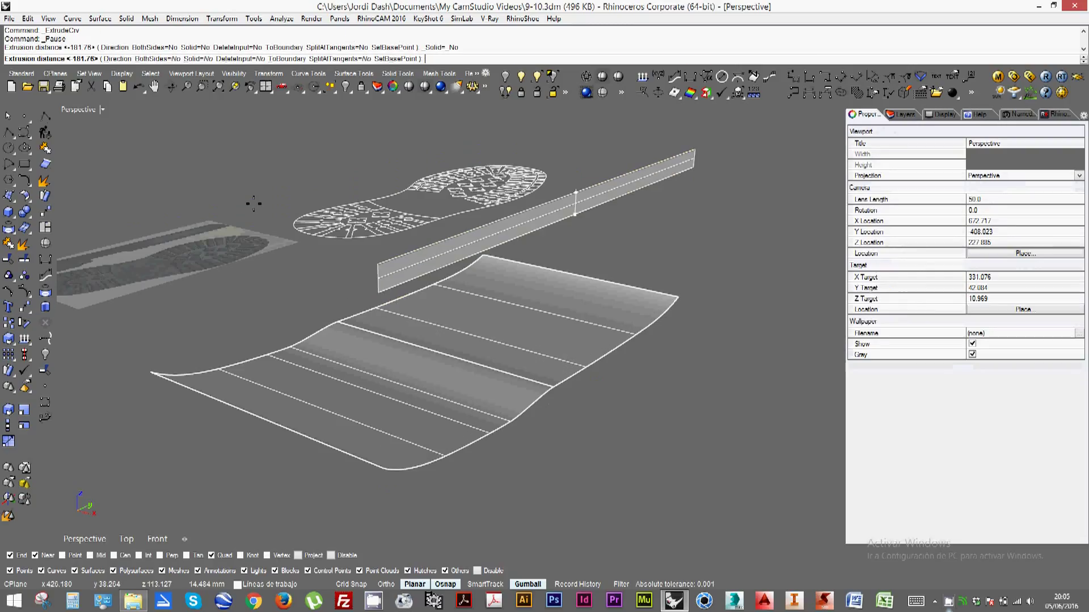
{"action": "type", "text": "d"}
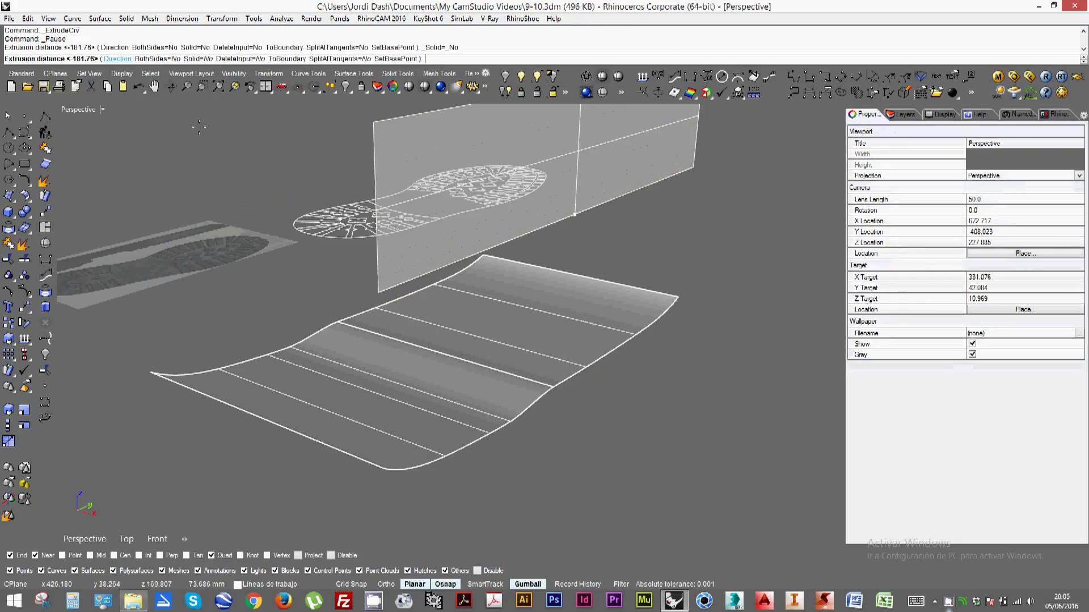
{"action": "key", "text": "Return"}
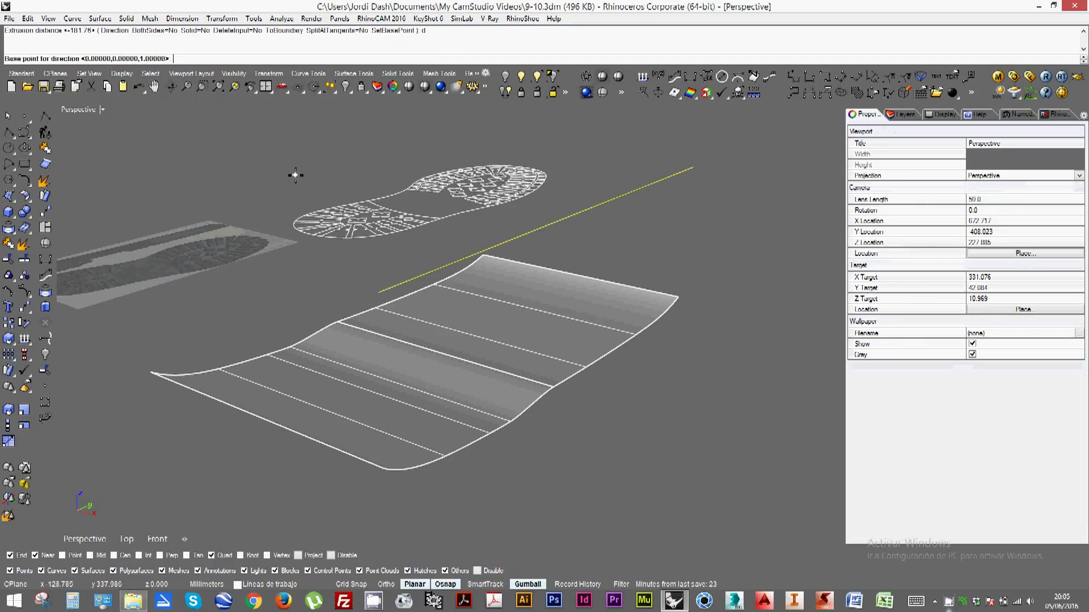
{"action": "left_click", "coordinate": [379, 293]}
{"action": "left_click", "coordinate": [336, 280]}
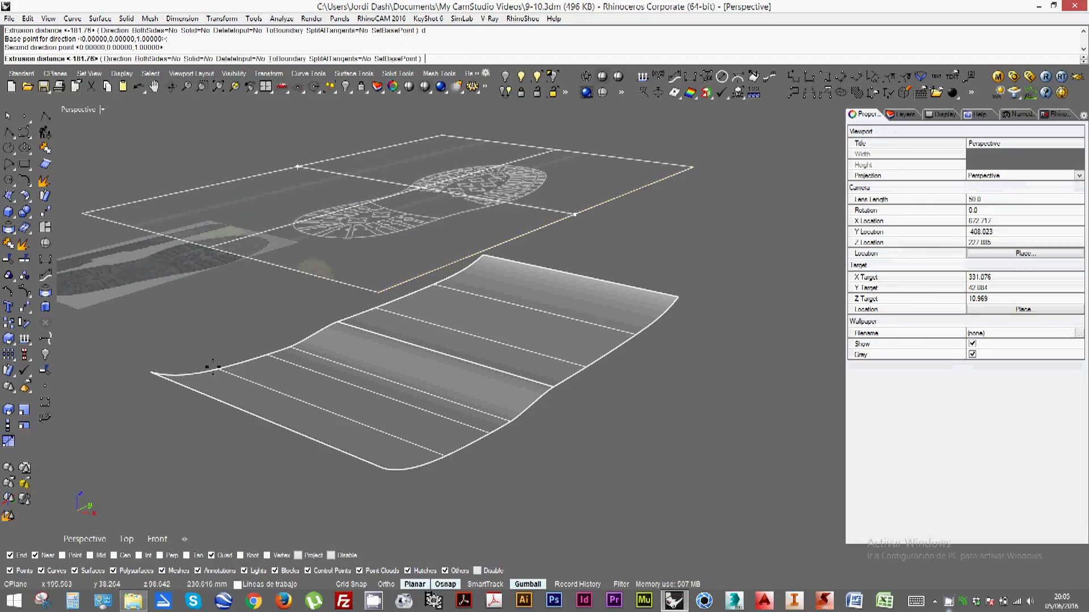
{"action": "left_click", "coordinate": [145, 369]}
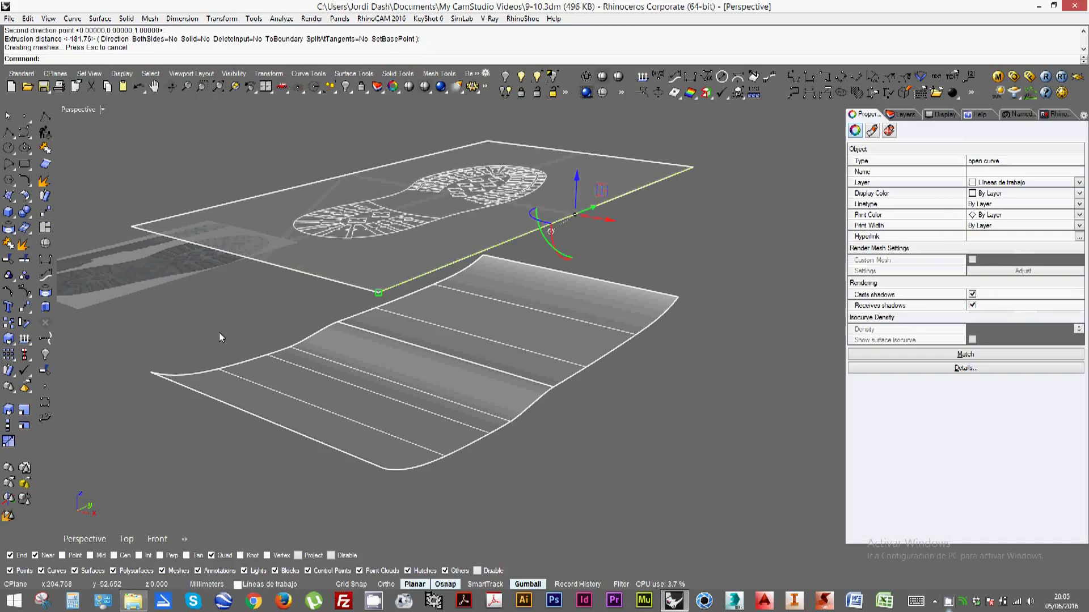
{"action": "key", "text": "Delete"}
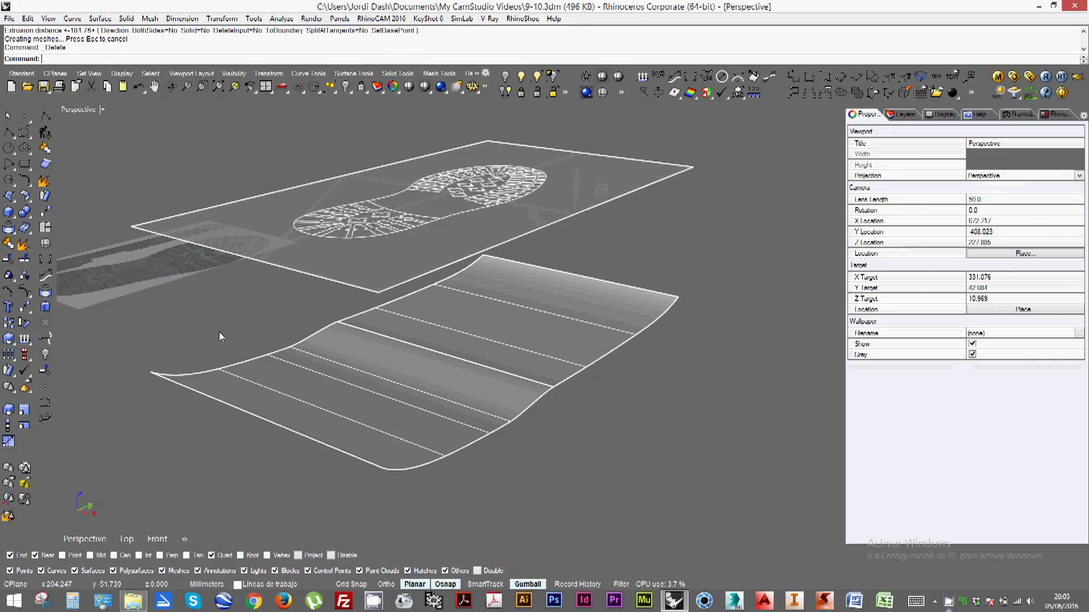
Try flowing the tread pattern from the flat surface onto the curved extrusion, picking both surfaces near their matching front corners
{"action": "left_click", "coordinate": [301, 389]}
{"action": "key", "text": "Escape"}
{"action": "right_click_drag", "start_coordinate": [622, 389], "coordinate": [583, 402], "text": "shift"}
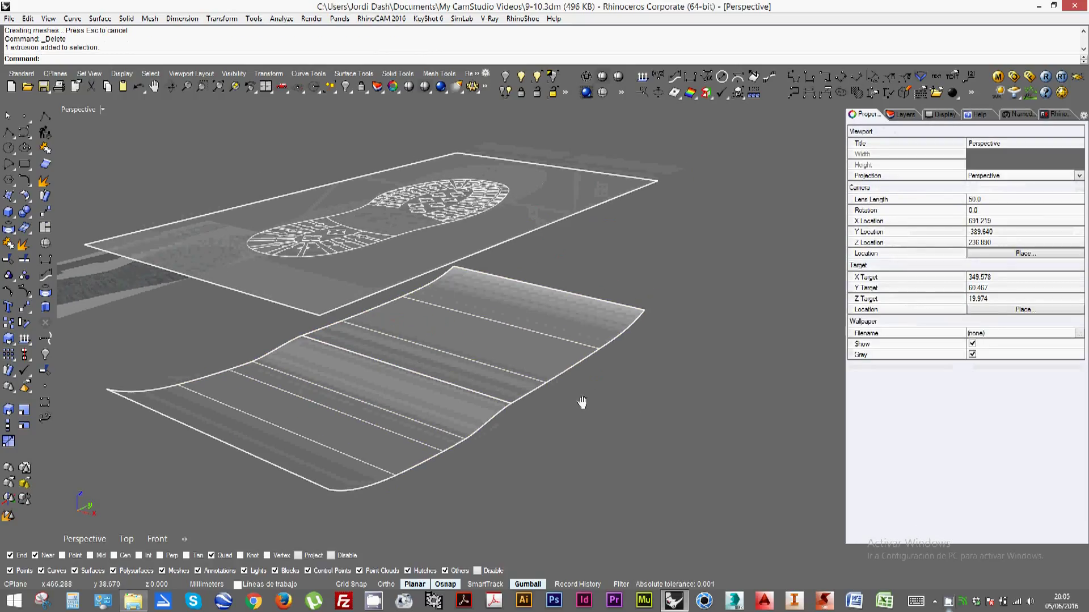
{"action": "right_click_drag", "start_coordinate": [404, 361], "coordinate": [445, 345], "text": "shift"}
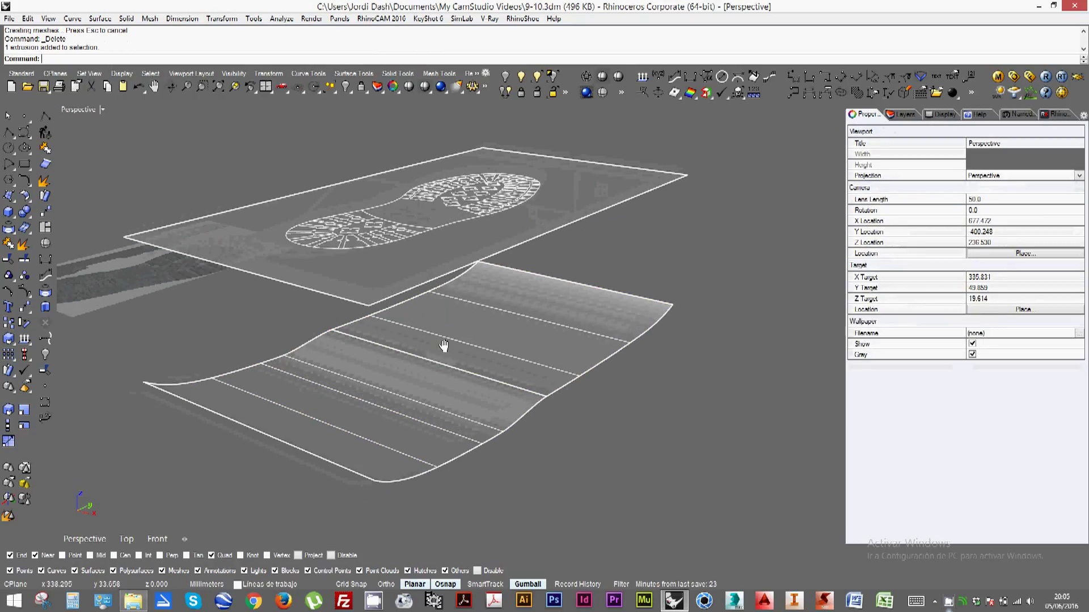
{"action": "left_click", "coordinate": [45, 196]}
{"action": "right_click_drag", "start_coordinate": [373, 190], "coordinate": [297, 148]}
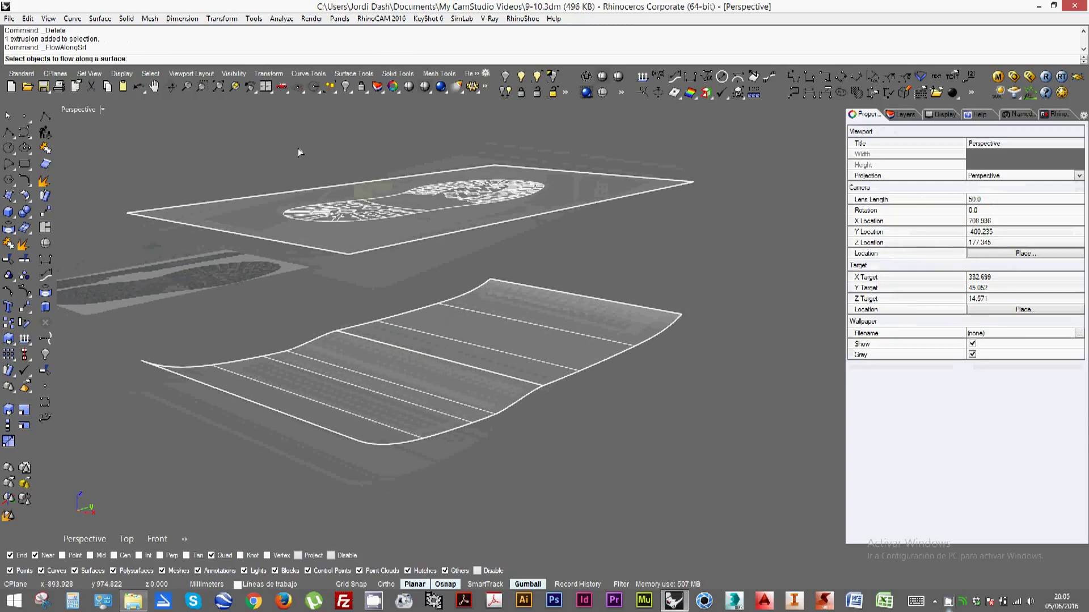
{"action": "left_click_drag", "start_coordinate": [259, 131], "coordinate": [574, 254]}
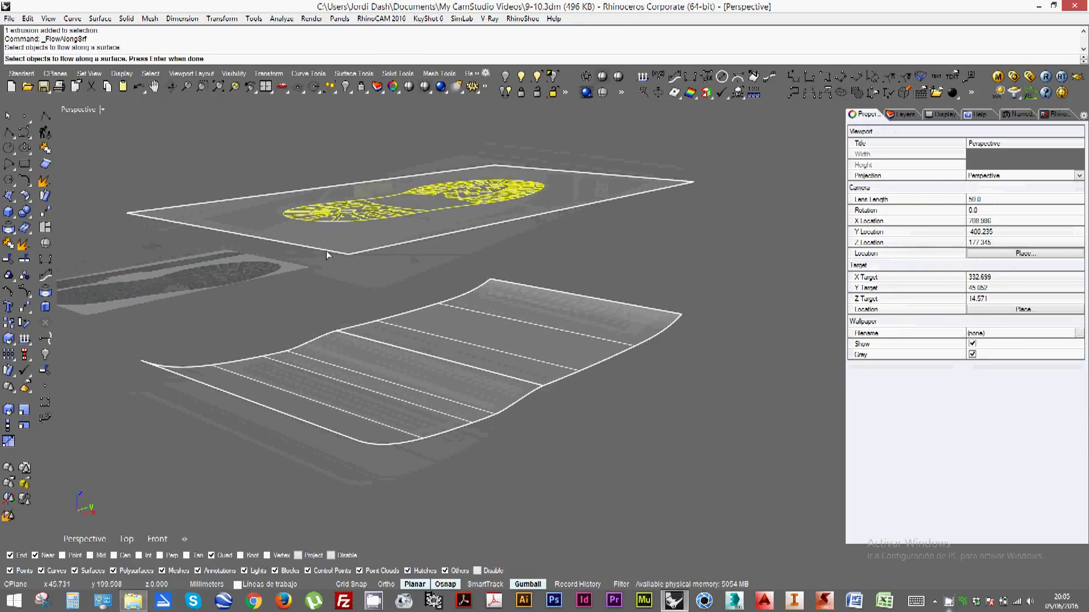
{"action": "right_click_drag", "start_coordinate": [325, 250], "coordinate": [334, 292]}
{"action": "key", "text": "Return"}
{"action": "left_click", "coordinate": [326, 305]}
{"action": "left_click", "coordinate": [331, 474]}
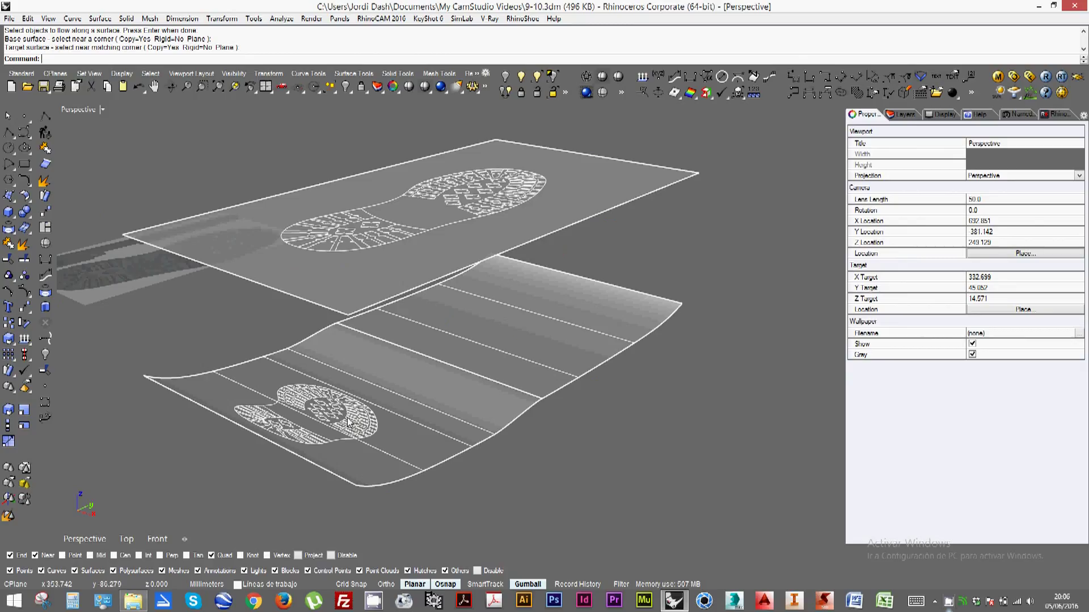
Examine the flowed tread pattern and the segments of the curved extrusion, and undo the flow
{"action": "right_click_drag", "start_coordinate": [347, 422], "coordinate": [308, 403]}
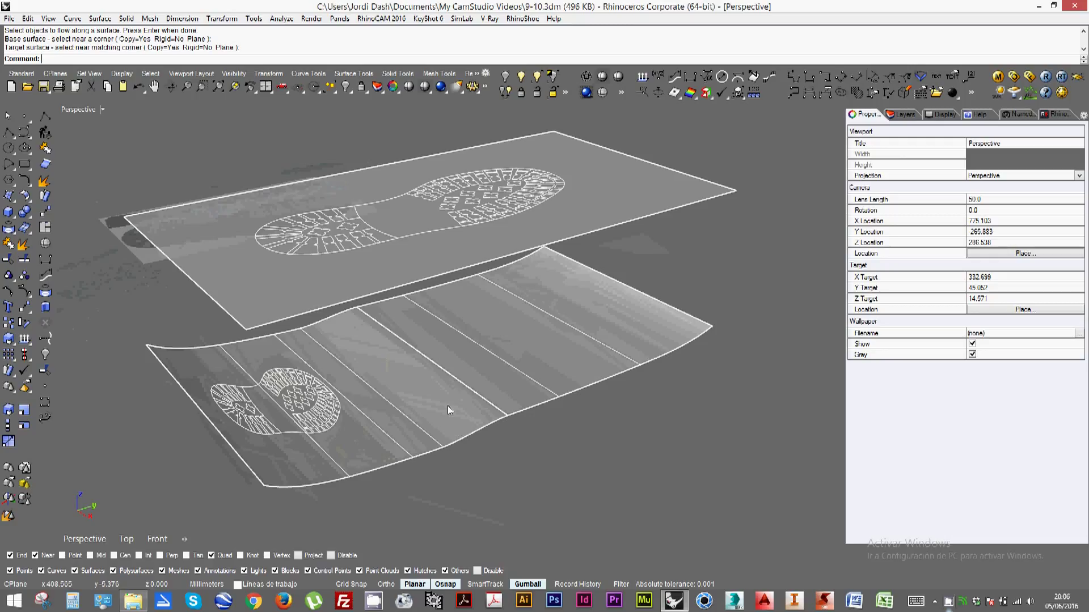
{"action": "right_click_drag", "start_coordinate": [447, 406], "coordinate": [358, 400]}
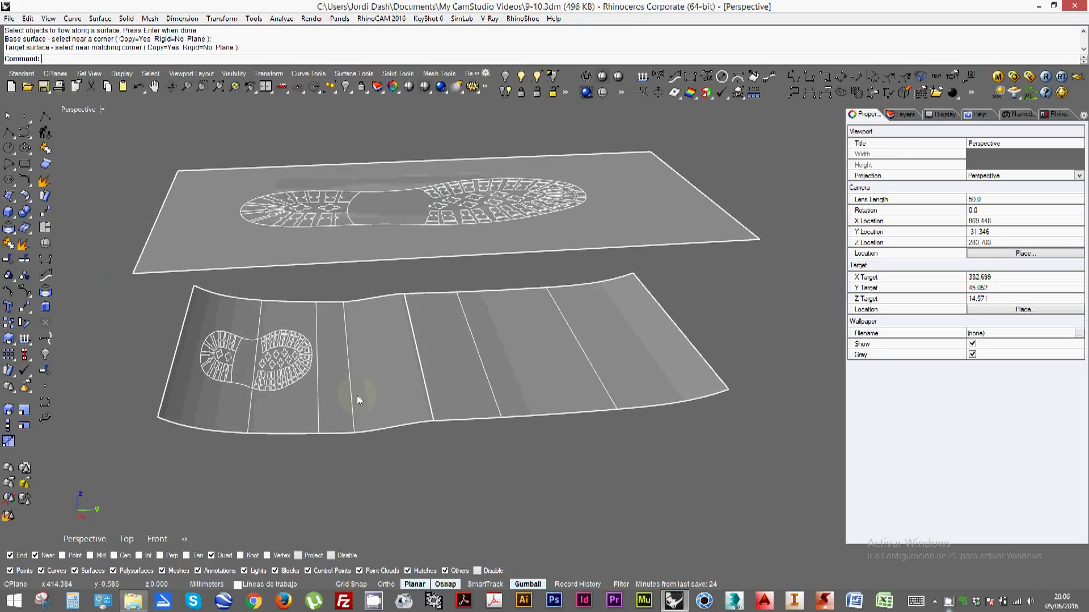
{"action": "left_click", "coordinate": [386, 374]}
{"action": "right_click_drag", "start_coordinate": [385, 374], "coordinate": [349, 393]}
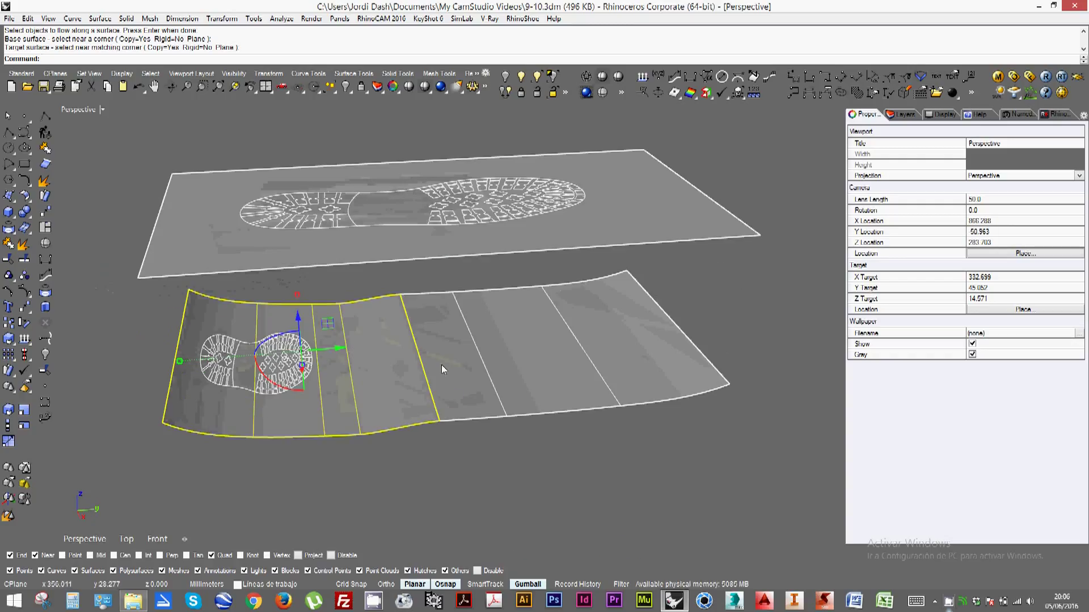
{"action": "left_click", "coordinate": [470, 453]}
{"action": "right_click_drag", "start_coordinate": [469, 452], "coordinate": [478, 469]}
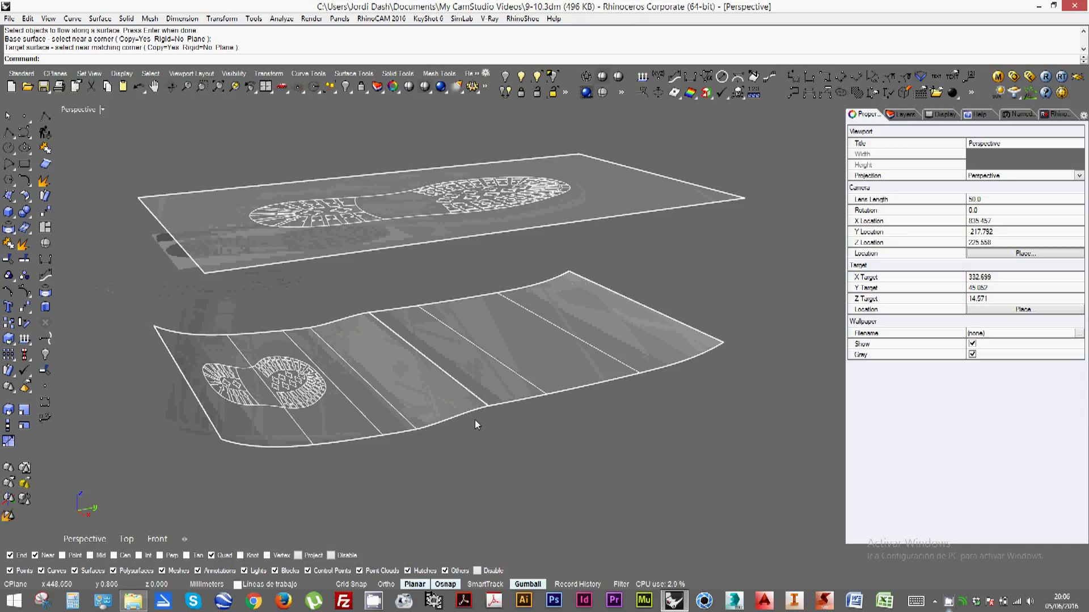
{"action": "left_click", "coordinate": [464, 372]}
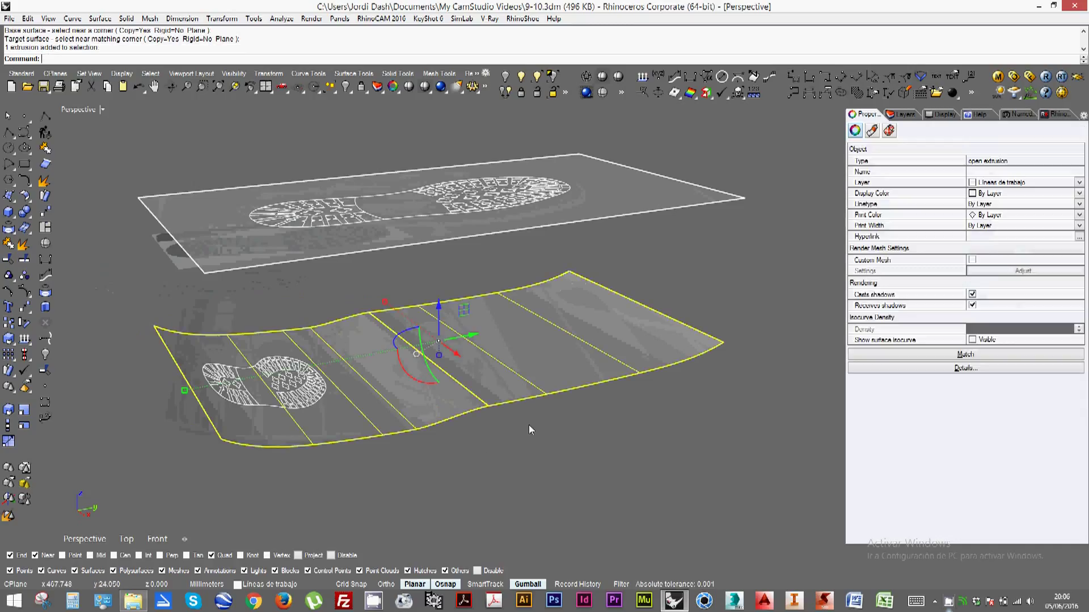
{"action": "right_click_drag", "start_coordinate": [276, 391], "coordinate": [303, 387]}
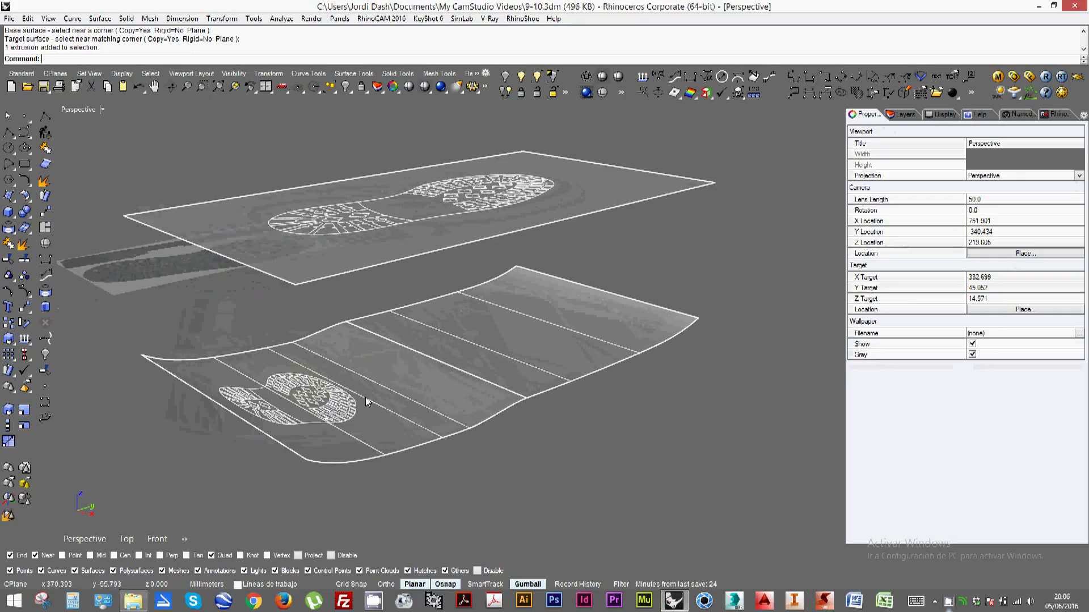
{"action": "left_click", "coordinate": [457, 389]}
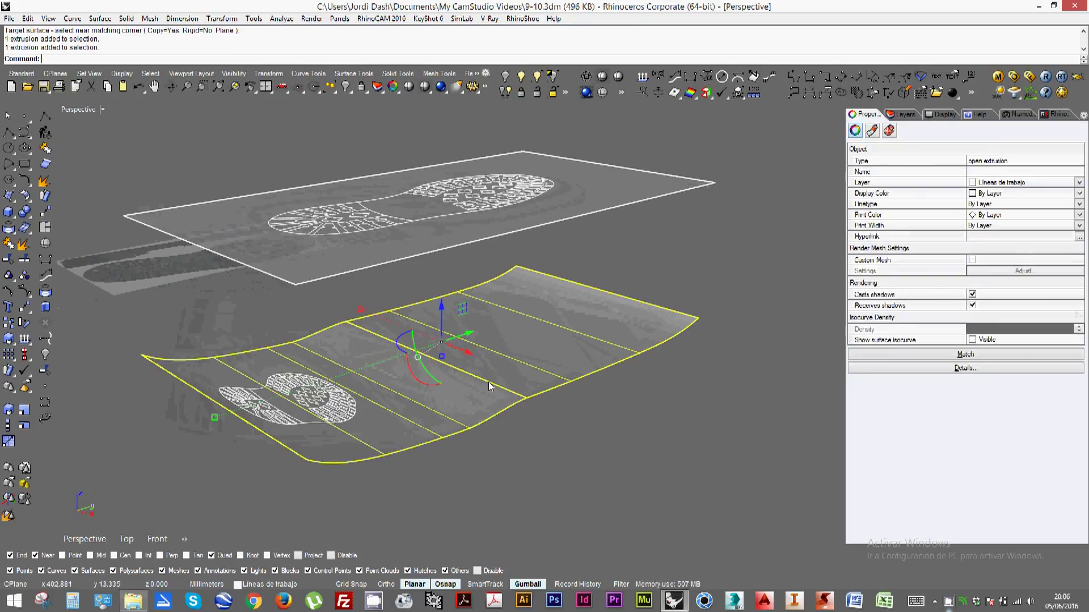
{"action": "left_click", "coordinate": [577, 440]}
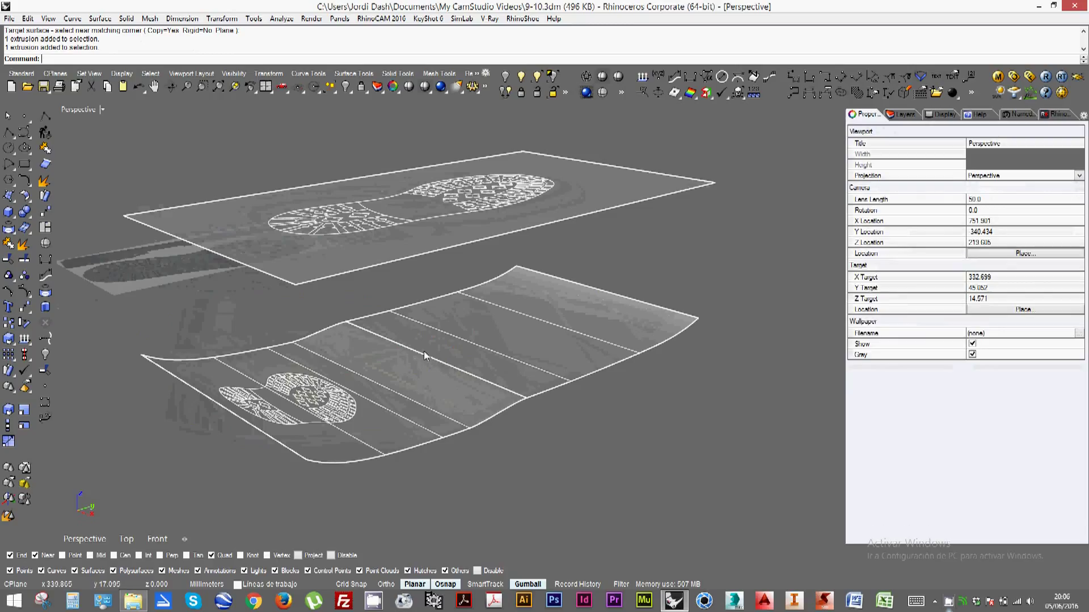
{"action": "right_click_drag", "start_coordinate": [433, 355], "coordinate": [445, 356], "text": "shift"}
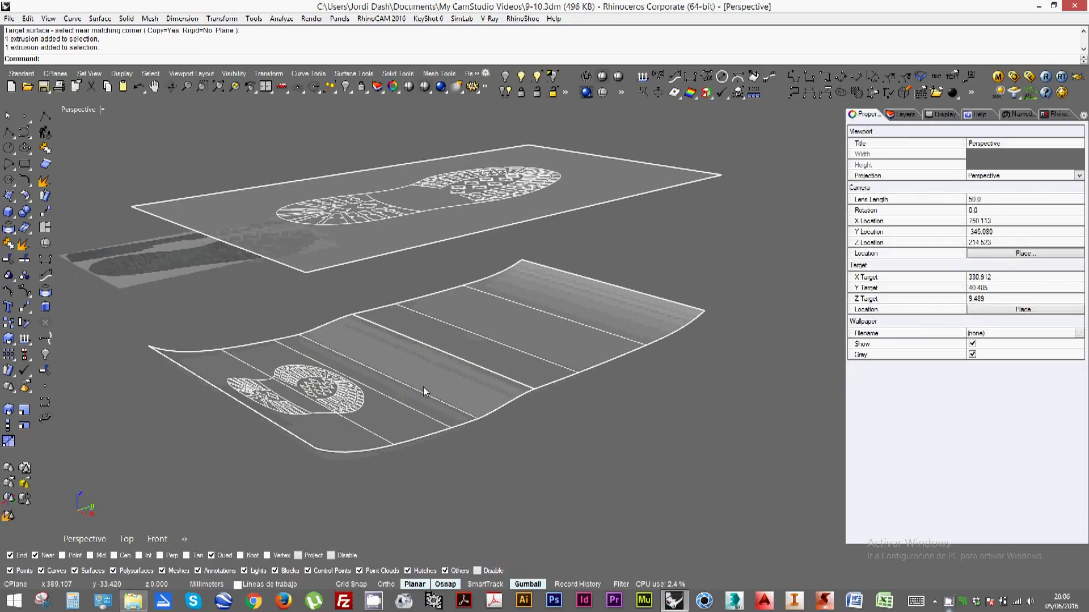
{"action": "key", "text": "ctrl+z"}
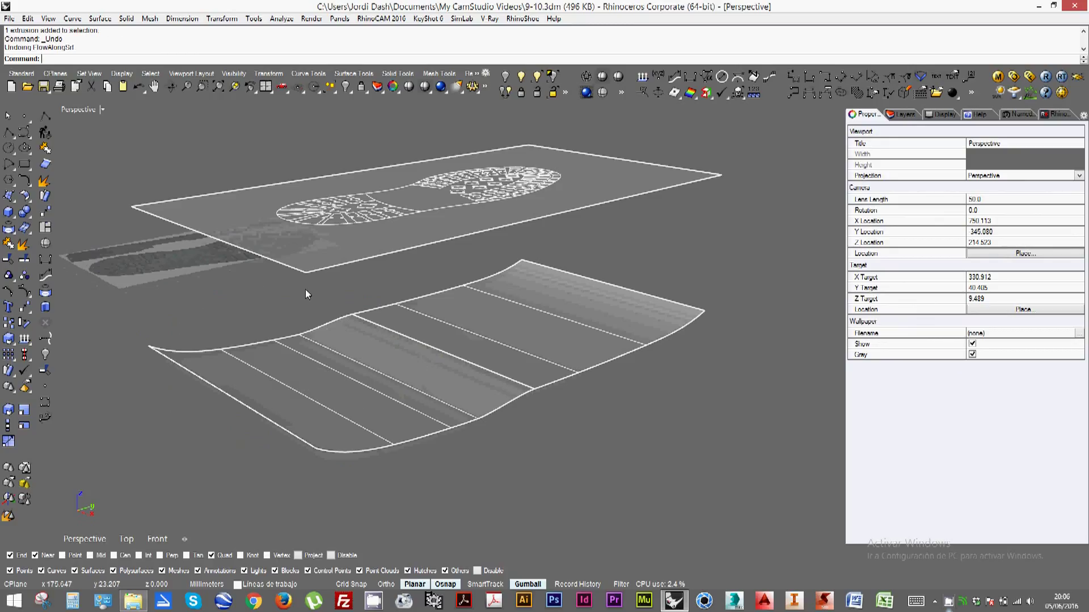
Try flowing the tread pattern again using the matching corners at the opposite end of the near long edges, and undo it
{"action": "right_click_drag", "start_coordinate": [305, 289], "coordinate": [348, 198]}
{"action": "right_click", "coordinate": [348, 202]}
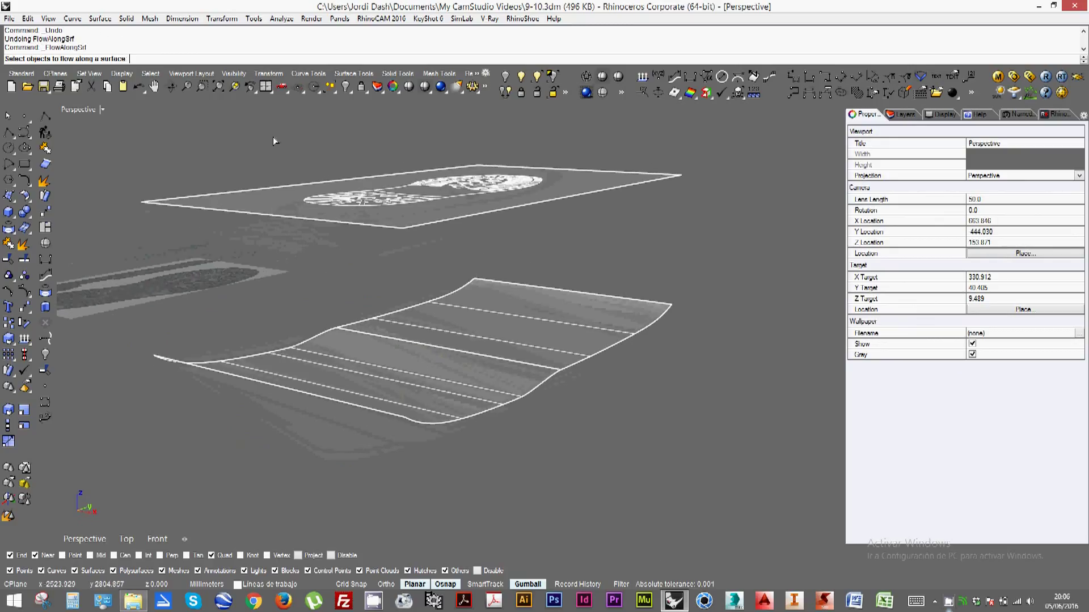
{"action": "left_click_drag", "start_coordinate": [274, 137], "coordinate": [571, 210]}
{"action": "right_click_drag", "start_coordinate": [572, 210], "coordinate": [586, 205]}
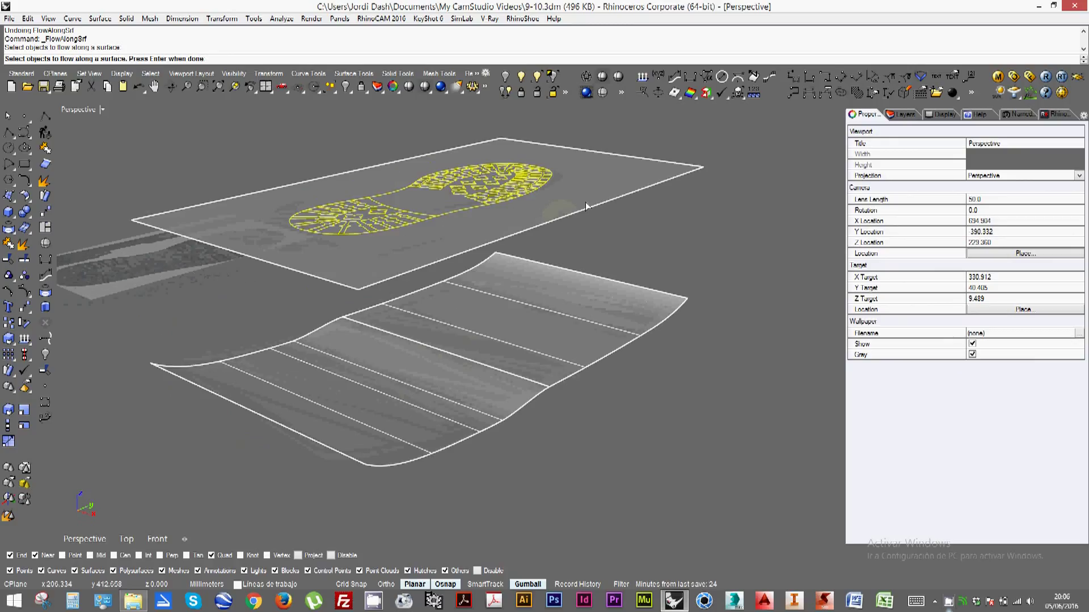
{"action": "key", "text": "Return"}
{"action": "left_click", "coordinate": [678, 176]}
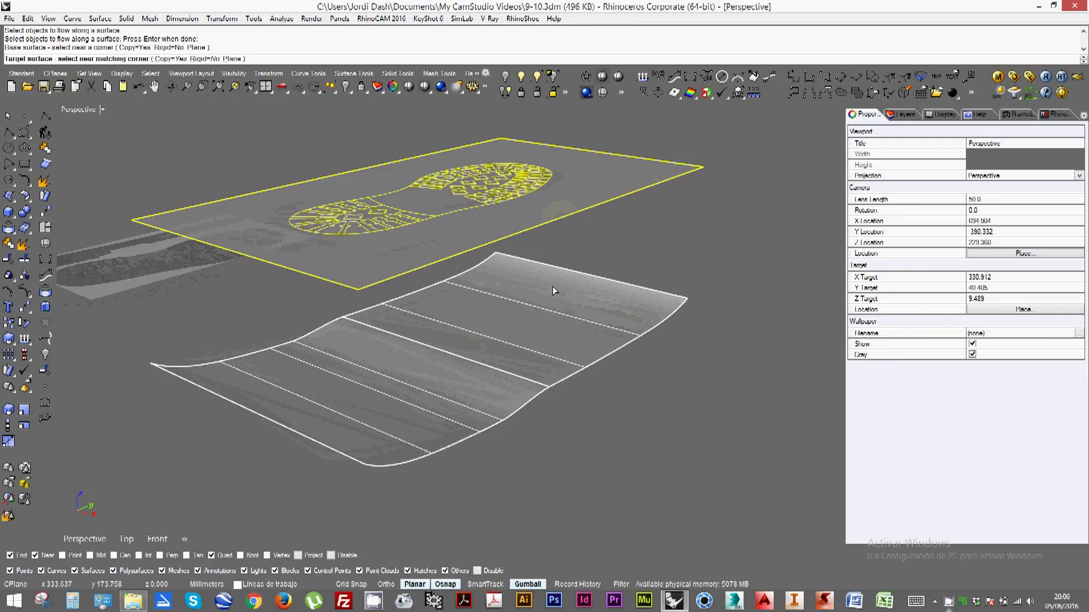
{"action": "left_click", "coordinate": [667, 312]}
{"action": "right_click_drag", "start_coordinate": [511, 361], "coordinate": [529, 387]}
{"action": "key", "text": "ctrl+z"}
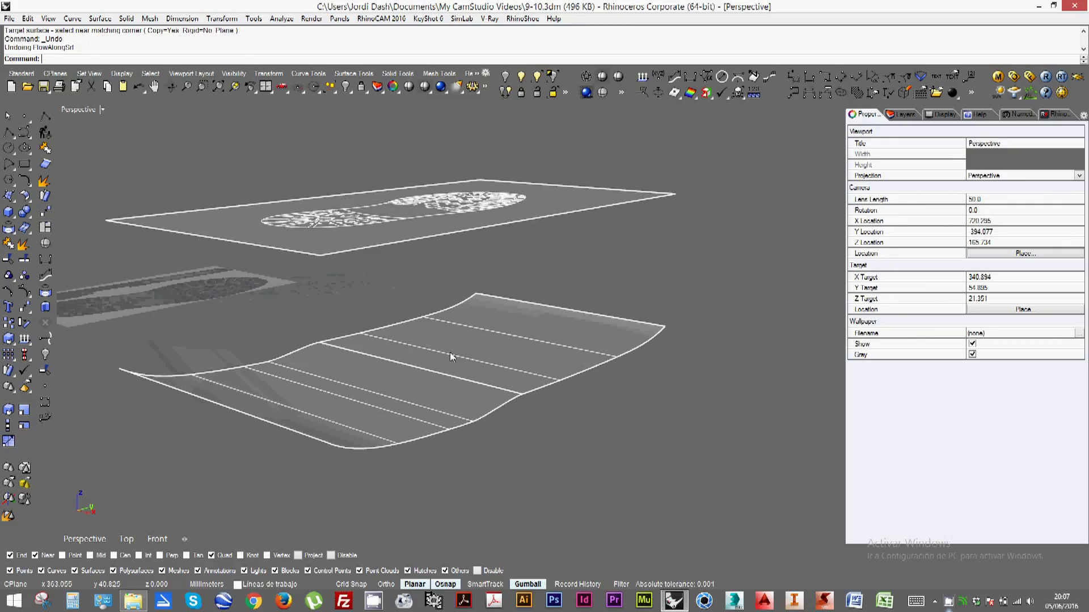
Duplicate both segments of the curved surface's near long edge and delete the curved surface
{"action": "right_click_drag", "start_coordinate": [450, 352], "coordinate": [408, 374]}
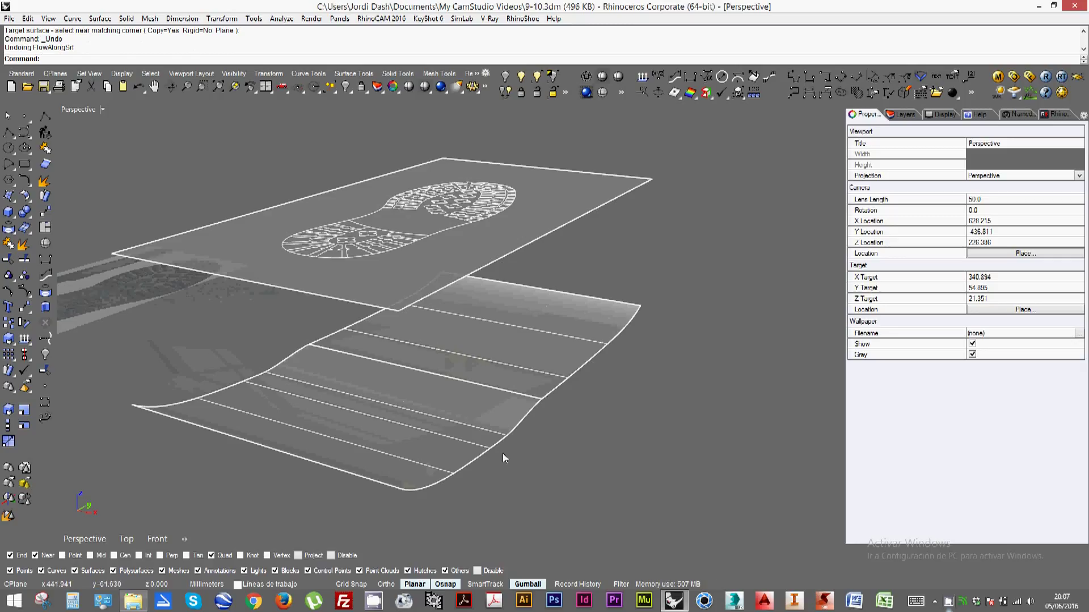
{"action": "right_click_drag", "start_coordinate": [502, 454], "coordinate": [482, 455]}
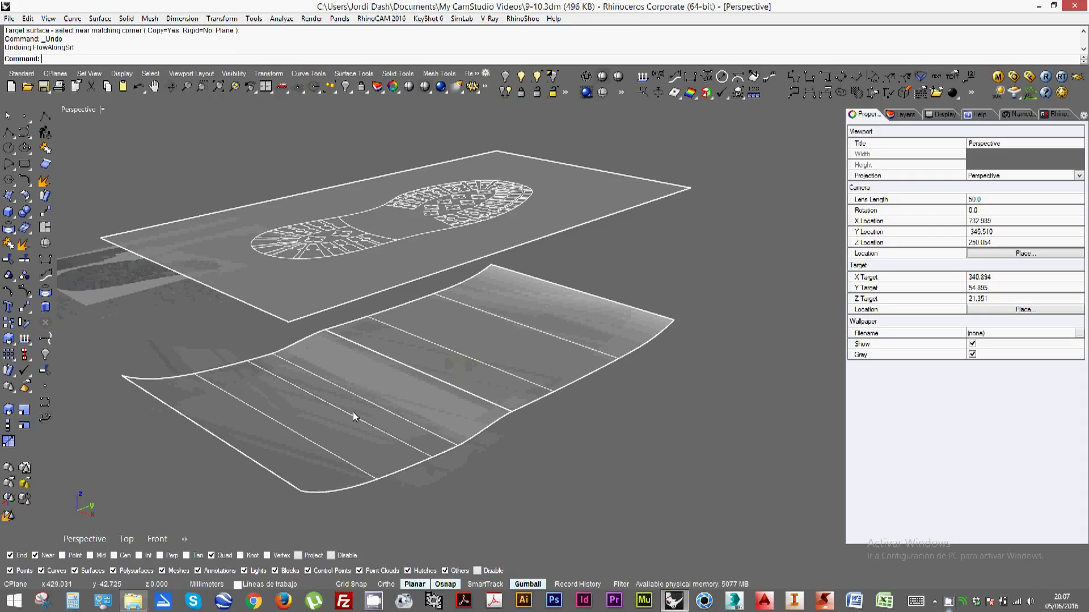
{"action": "left_click", "coordinate": [45, 163]}
{"action": "left_click", "coordinate": [448, 456]}
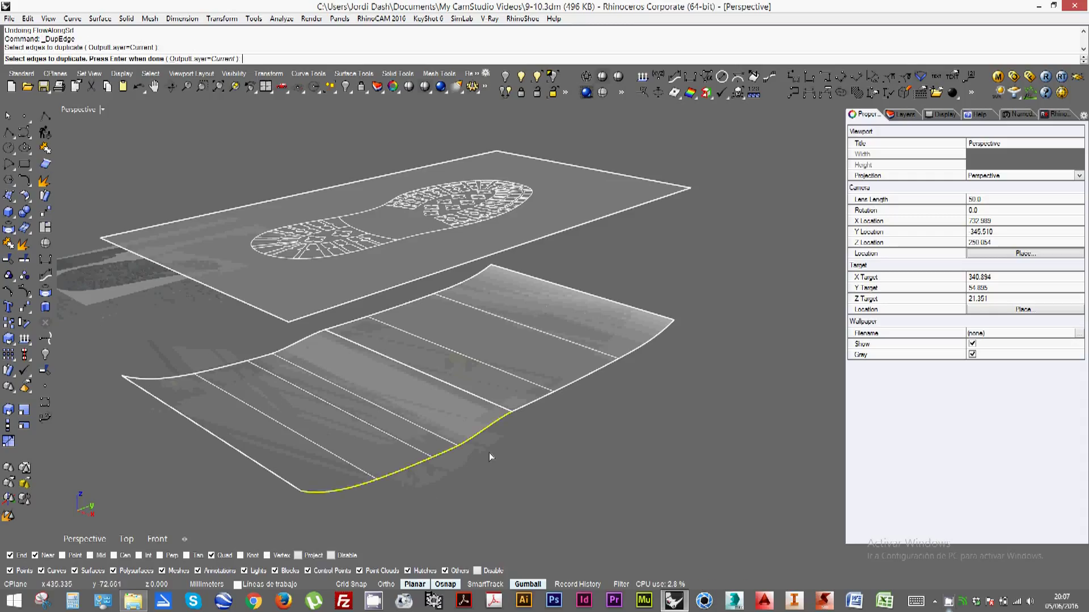
{"action": "left_click", "coordinate": [544, 402]}
{"action": "key", "text": "Return"}
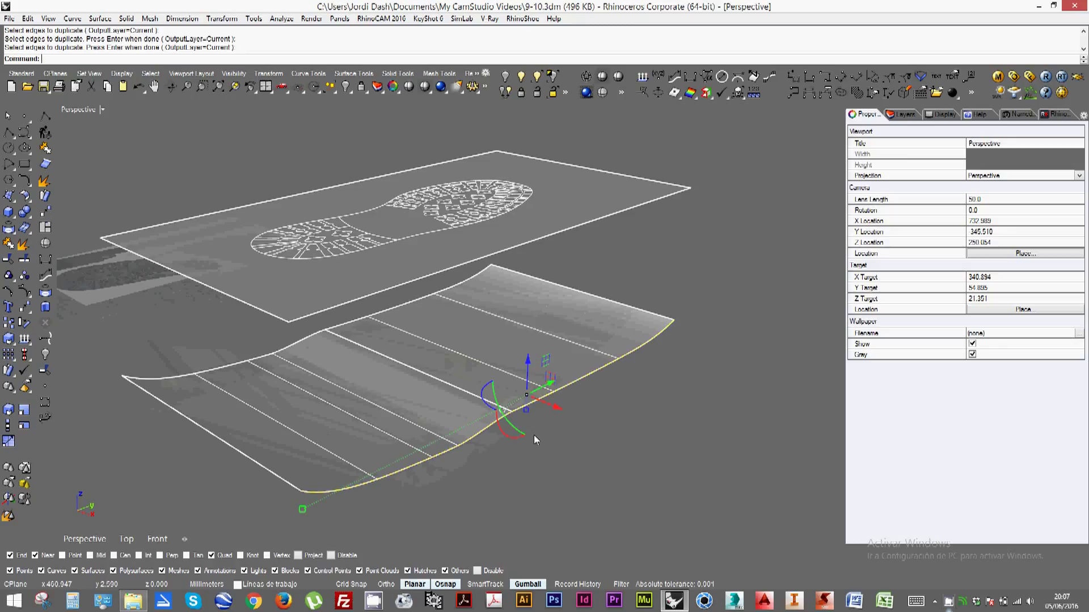
{"action": "left_click", "coordinate": [396, 423]}
{"action": "key", "text": "Delete"}
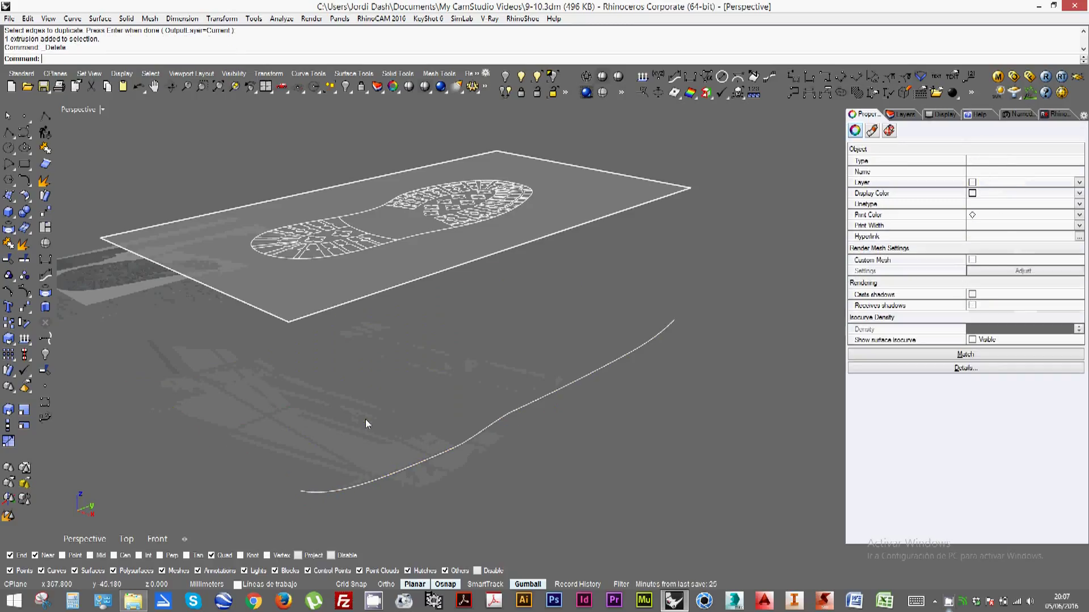
Join the two duplicated edge curves into one open profile curve
{"action": "left_click", "coordinate": [454, 446]}
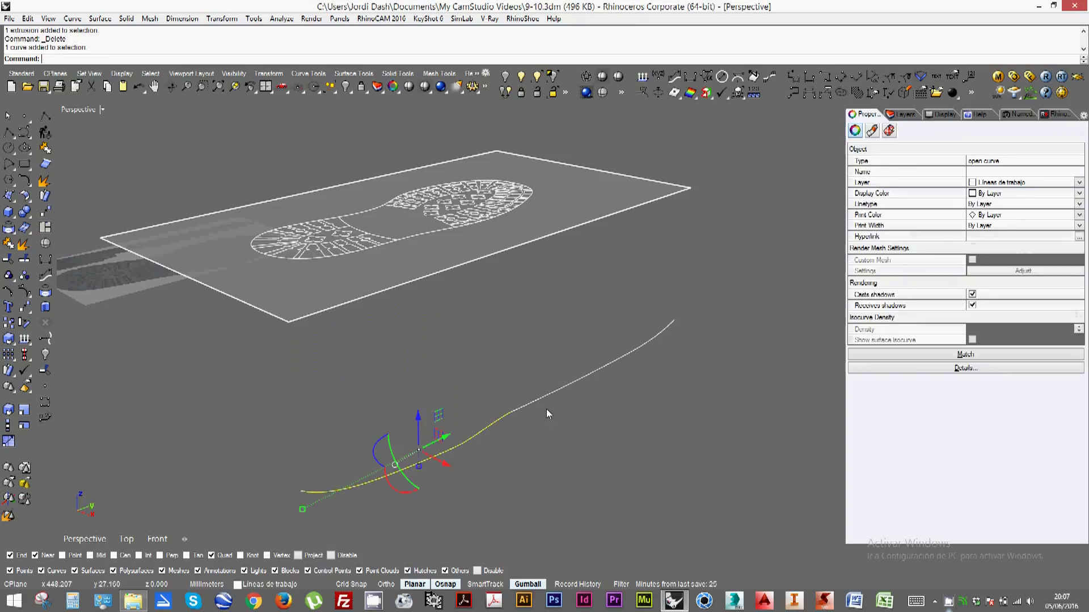
{"action": "left_click", "coordinate": [536, 396]}
{"action": "left_click", "coordinate": [552, 435]}
{"action": "left_click_drag", "start_coordinate": [539, 435], "coordinate": [480, 398]}
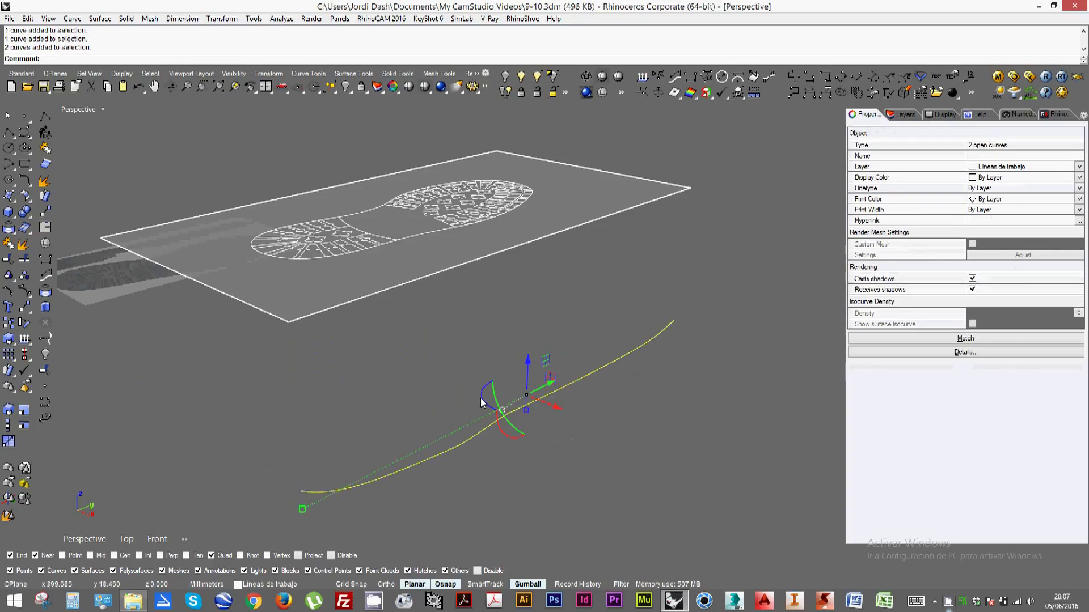
{"action": "left_click", "coordinate": [9, 243]}
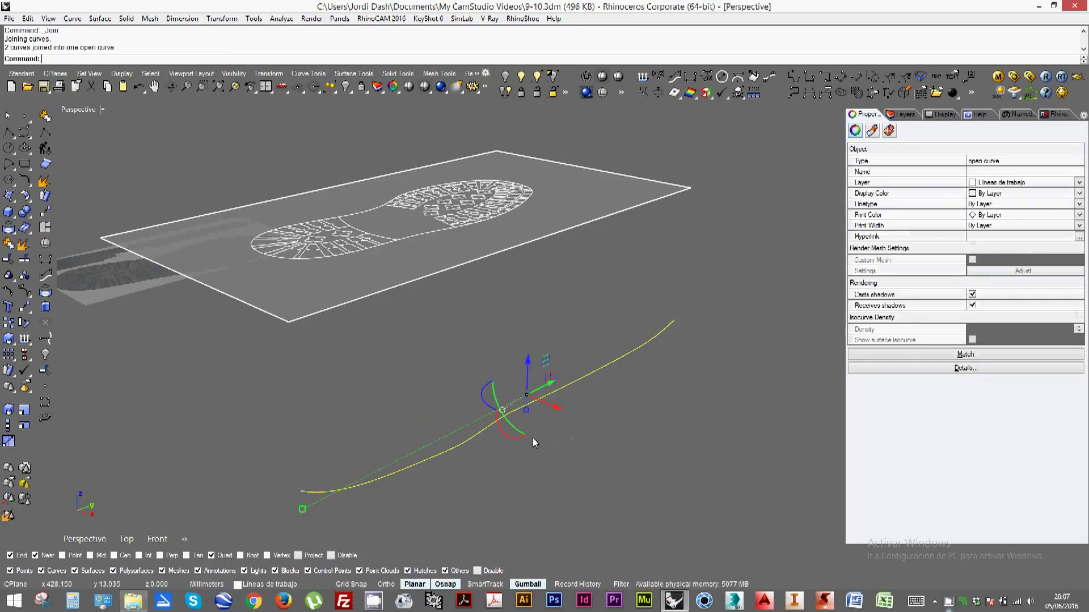
{"action": "left_click", "coordinate": [586, 463]}
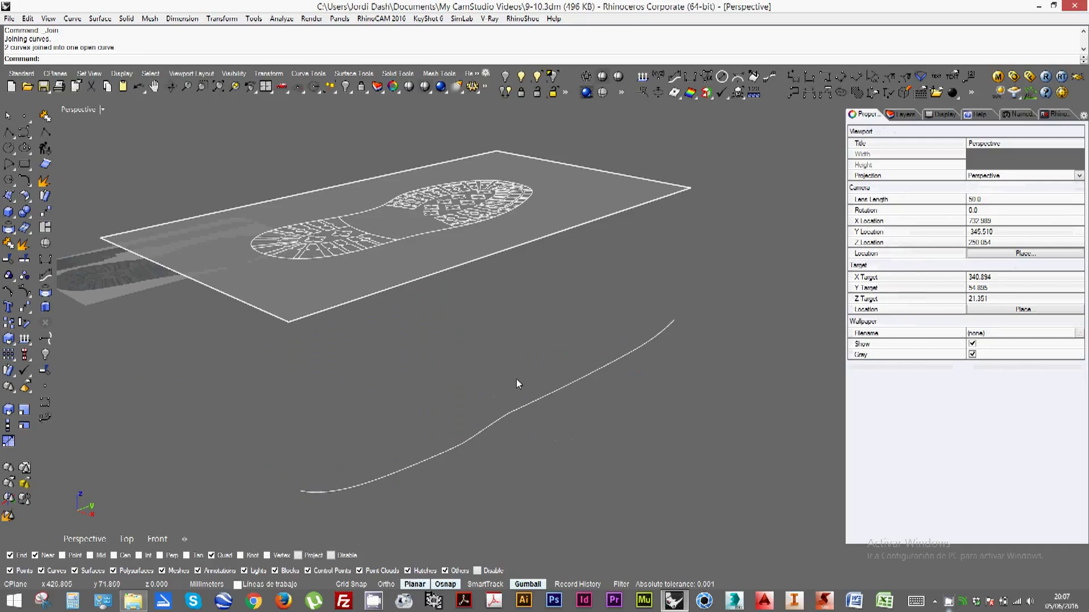
Start rebuilding the joined open profile curve and bring up its rebuild settings with the preview in view
{"action": "left_click", "coordinate": [471, 441]}
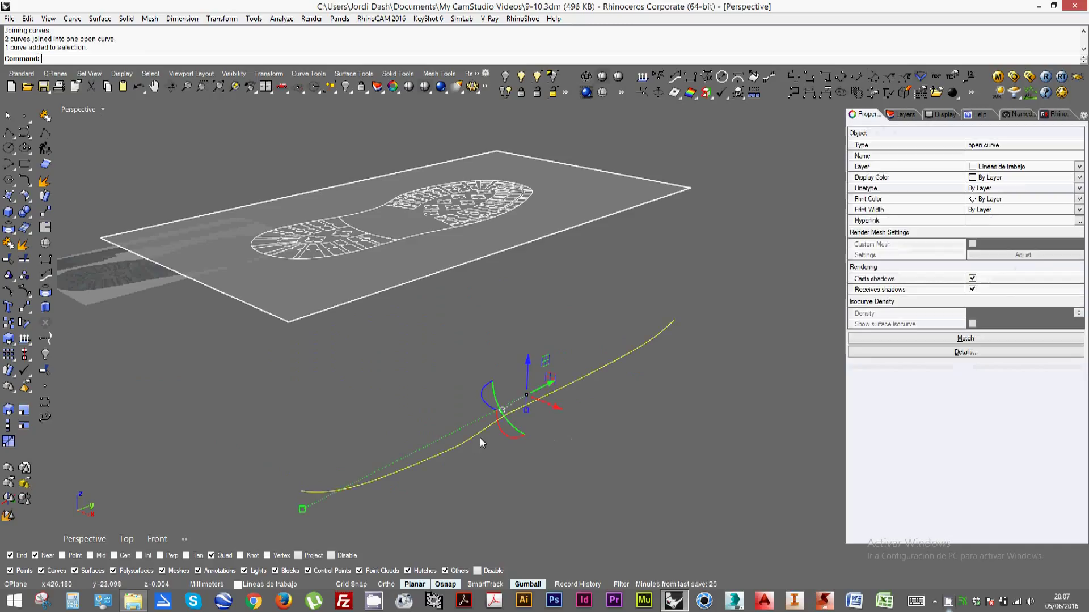
{"action": "right_click_drag", "start_coordinate": [63, 360], "coordinate": [223, 360]}
{"action": "left_click", "coordinate": [26, 182]}
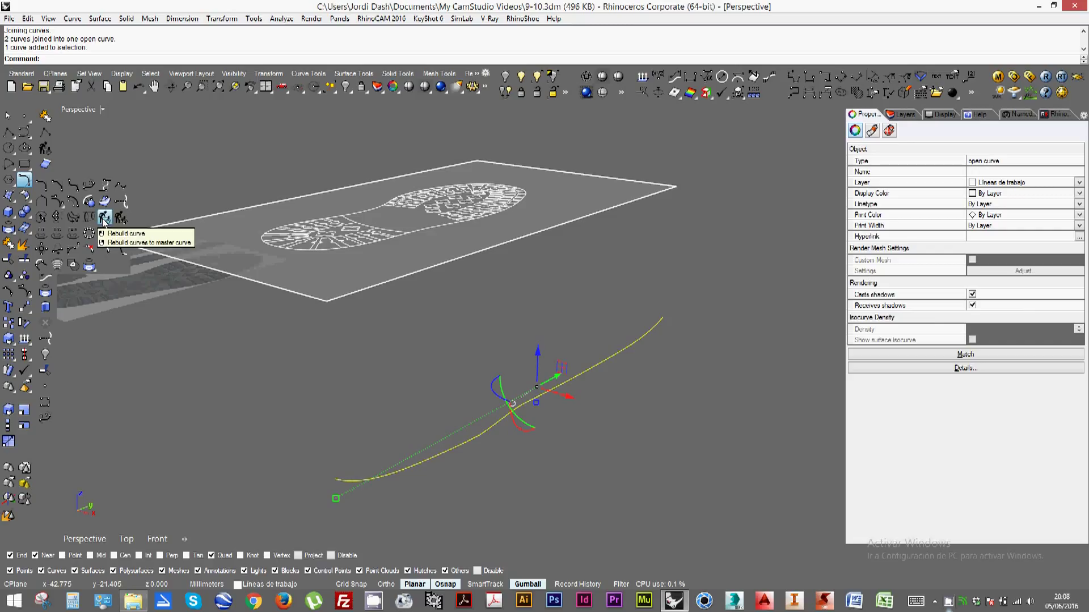
{"action": "left_click", "coordinate": [104, 219]}
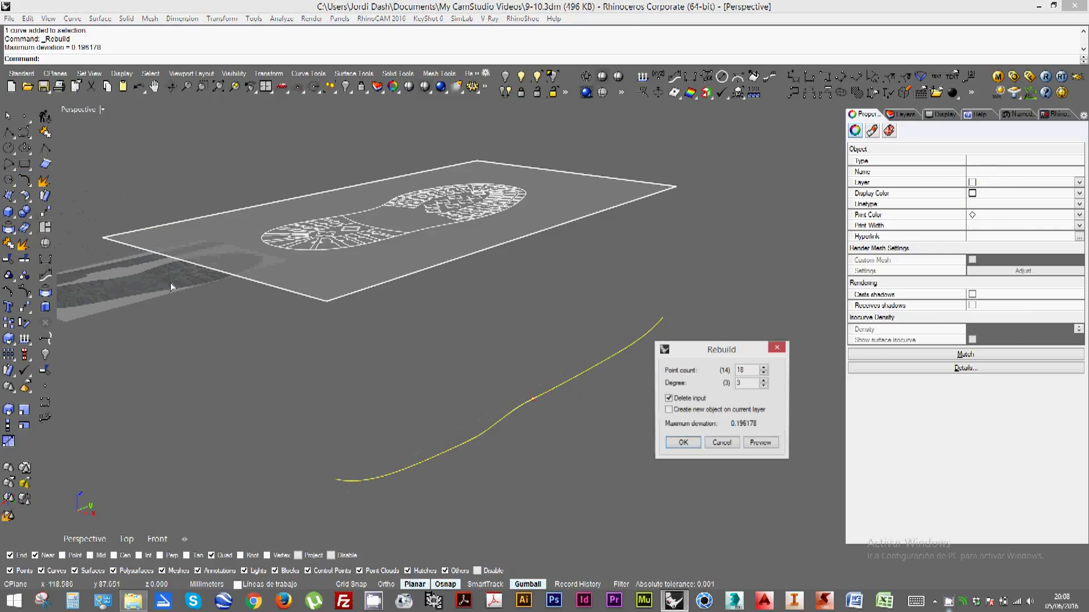
{"action": "scroll", "coordinate": [541, 434], "scroll_direction": "up", "scroll_amount": 5}
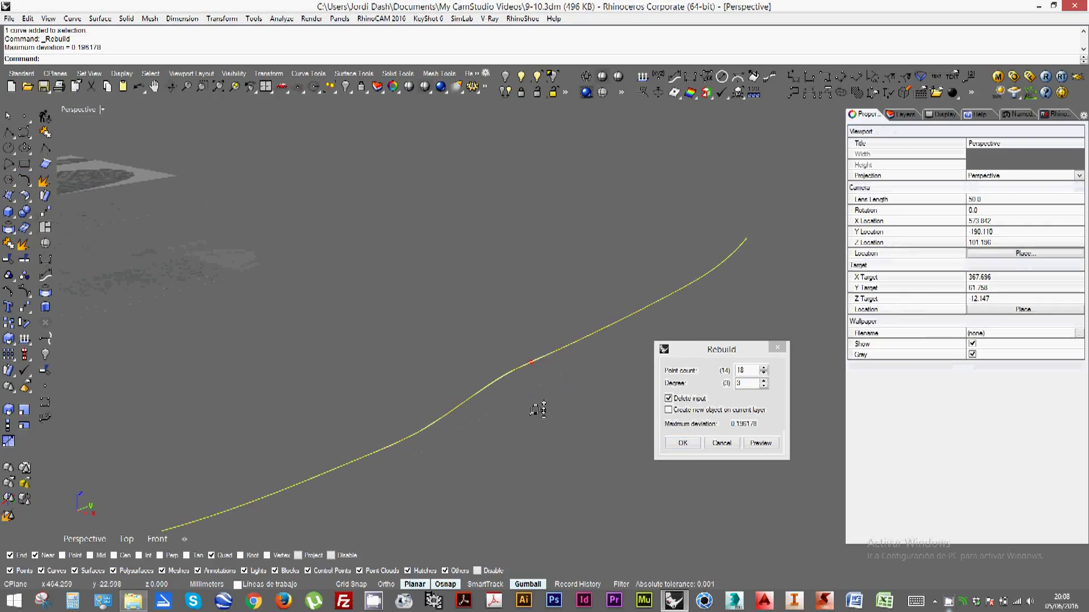
{"action": "right_click_drag", "start_coordinate": [511, 401], "coordinate": [641, 354], "text": "shift"}
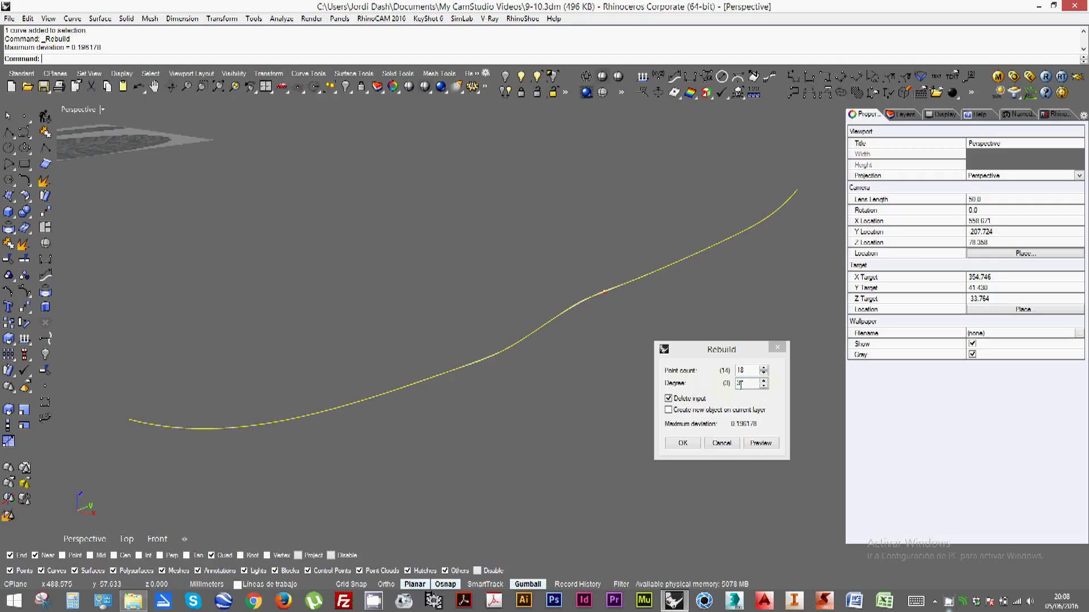
Try progressively lower point counts in the degree 3 rebuild, starting with 13, to preview how the profile curve deviates
{"action": "left_click", "coordinate": [741, 385]}
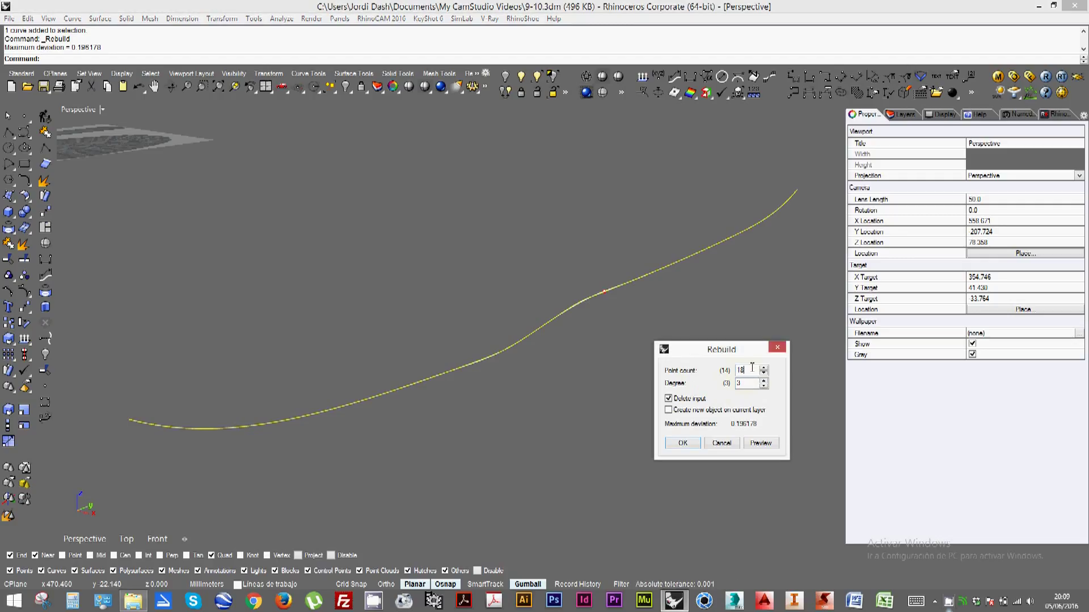
{"action": "left_click", "coordinate": [764, 374]}
{"action": "type", "text": "13"}
{"action": "left_click", "coordinate": [764, 373]}
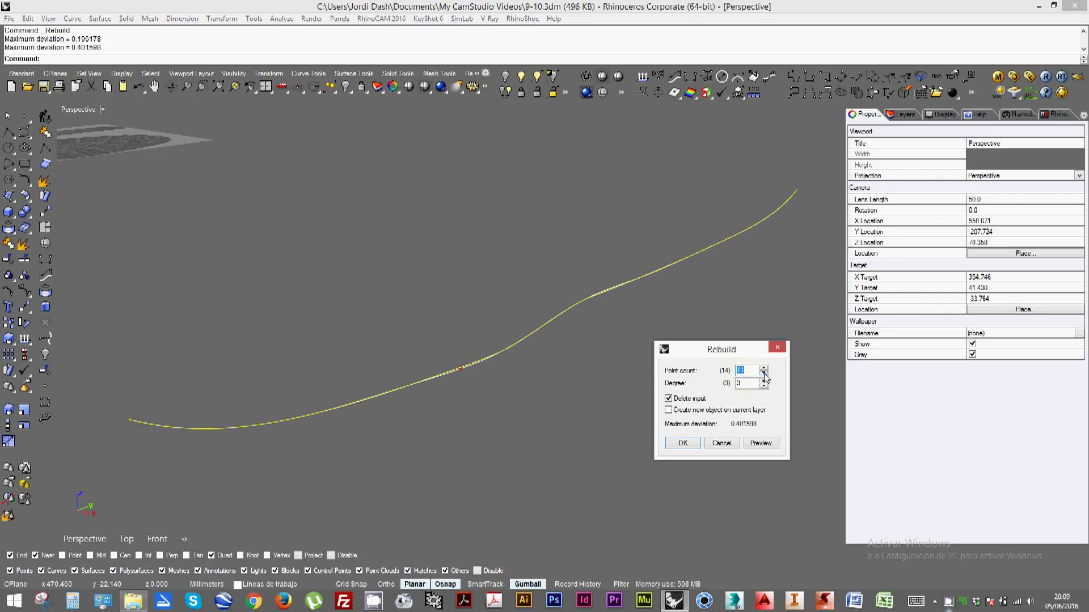
{"action": "left_click", "coordinate": [764, 373]}
{"action": "left_click", "coordinate": [764, 375]}
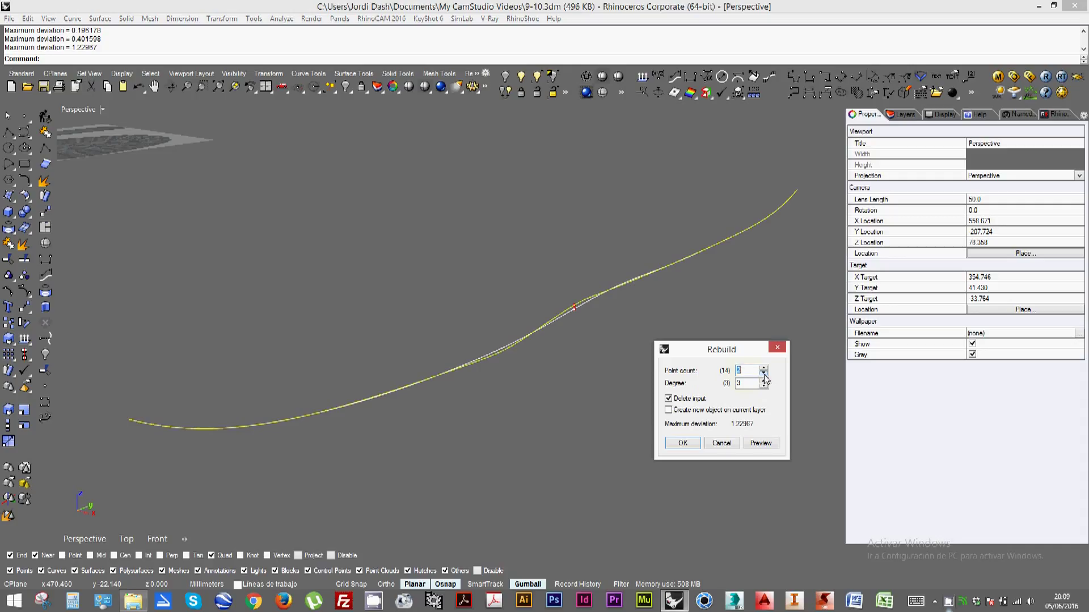
{"action": "left_click", "coordinate": [765, 376]}
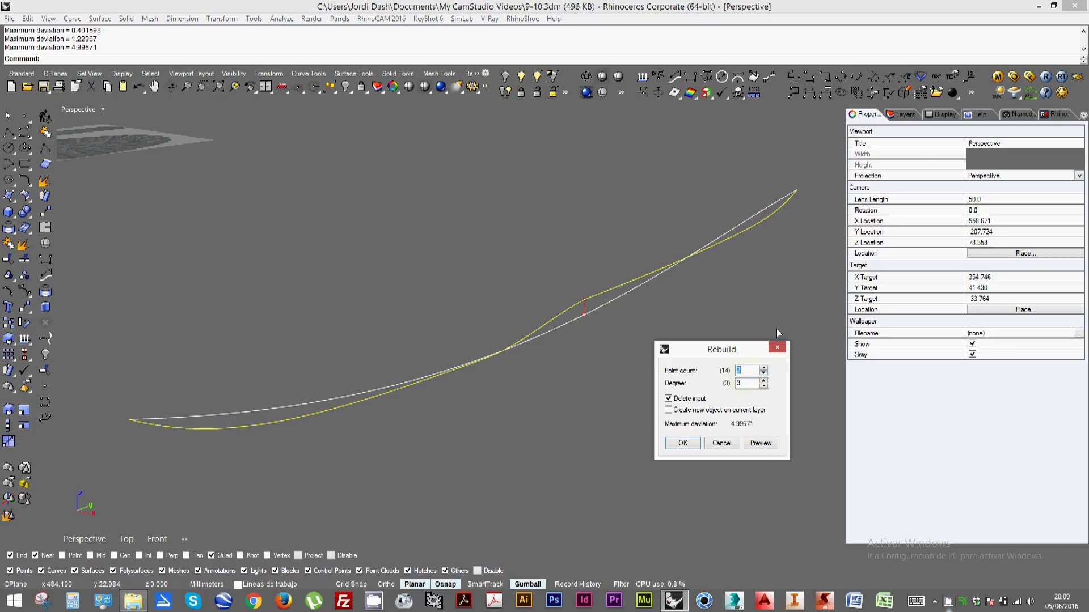
Raise the rebuild point count step by step to 14 and compare the preview with the original profile curve
{"action": "left_click", "coordinate": [764, 372]}
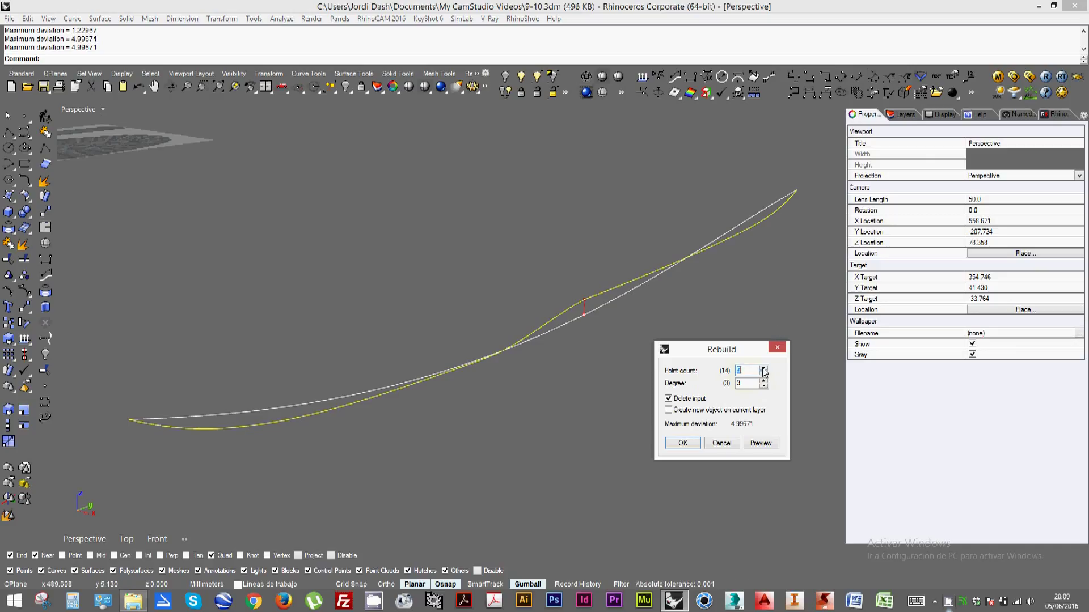
{"action": "left_click", "coordinate": [764, 369]}
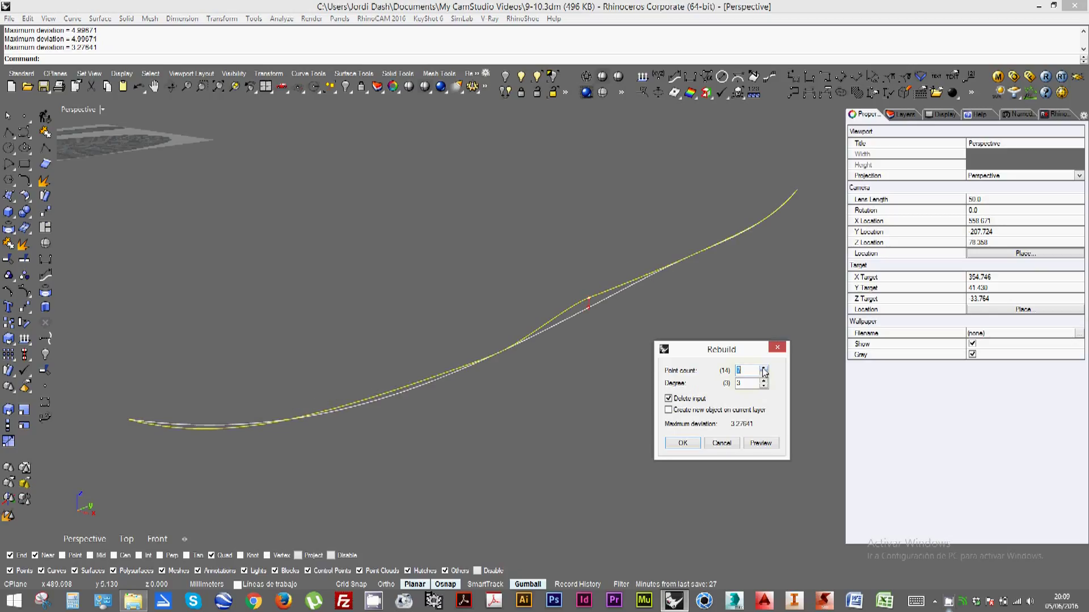
{"action": "left_click", "coordinate": [764, 370]}
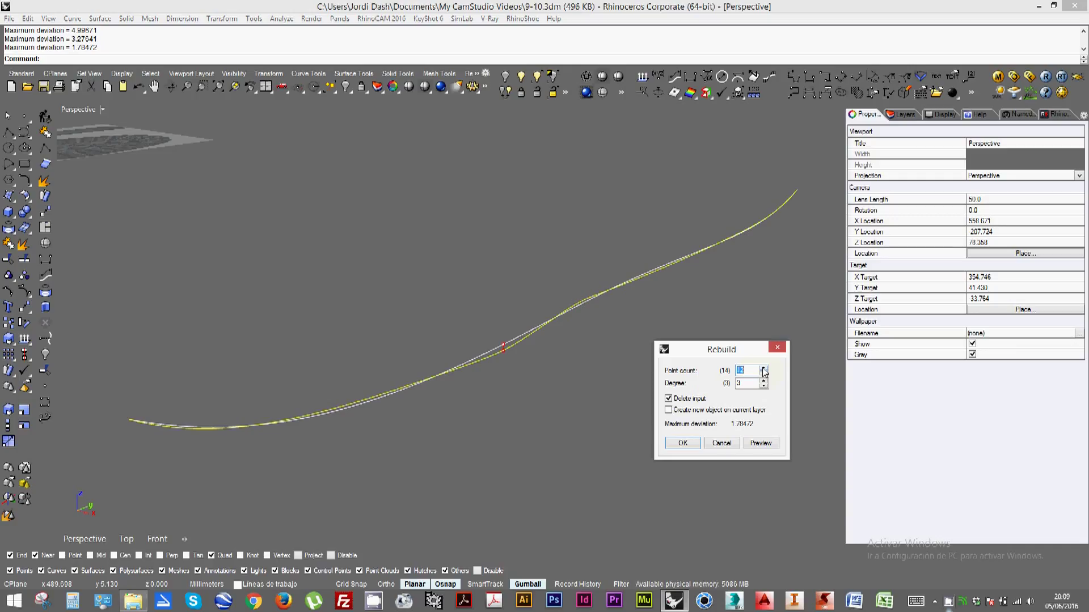
{"action": "left_click", "coordinate": [764, 369]}
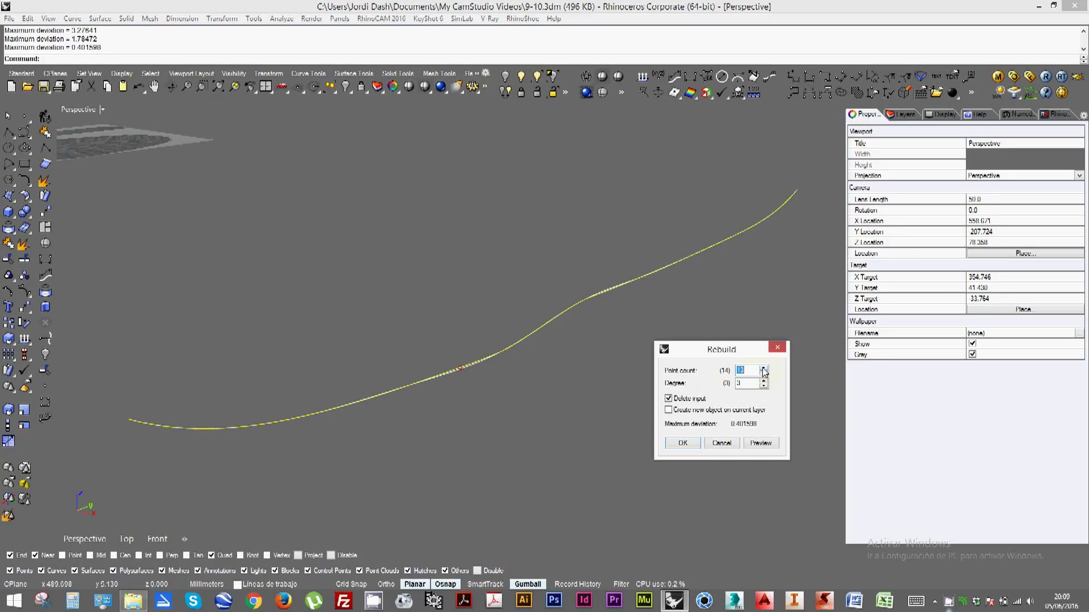
{"action": "left_click", "coordinate": [764, 369]}
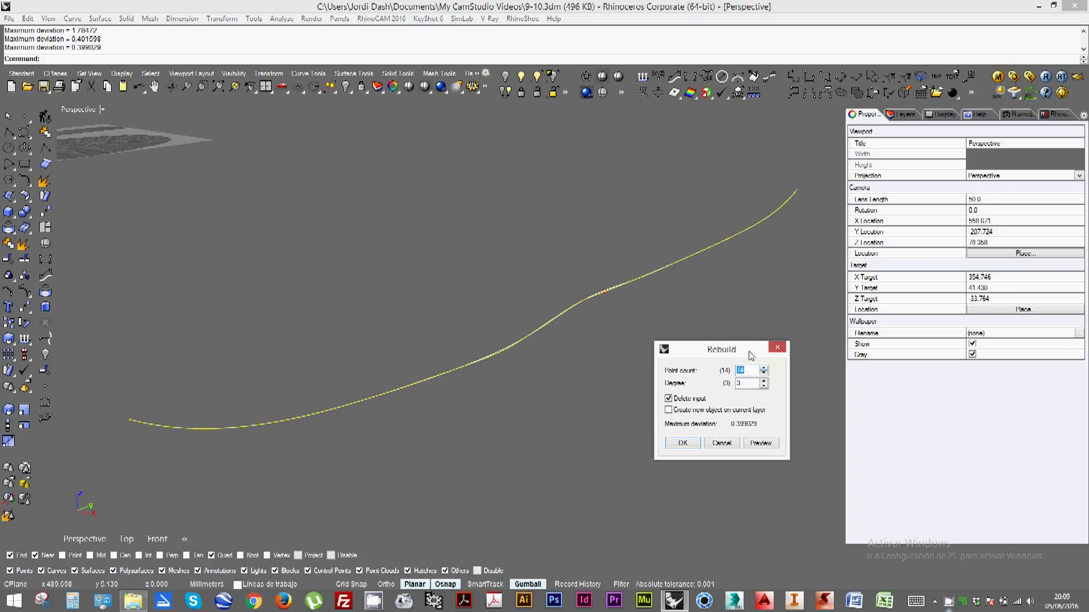
{"action": "scroll", "coordinate": [514, 313], "scroll_direction": "up", "scroll_amount": 3}
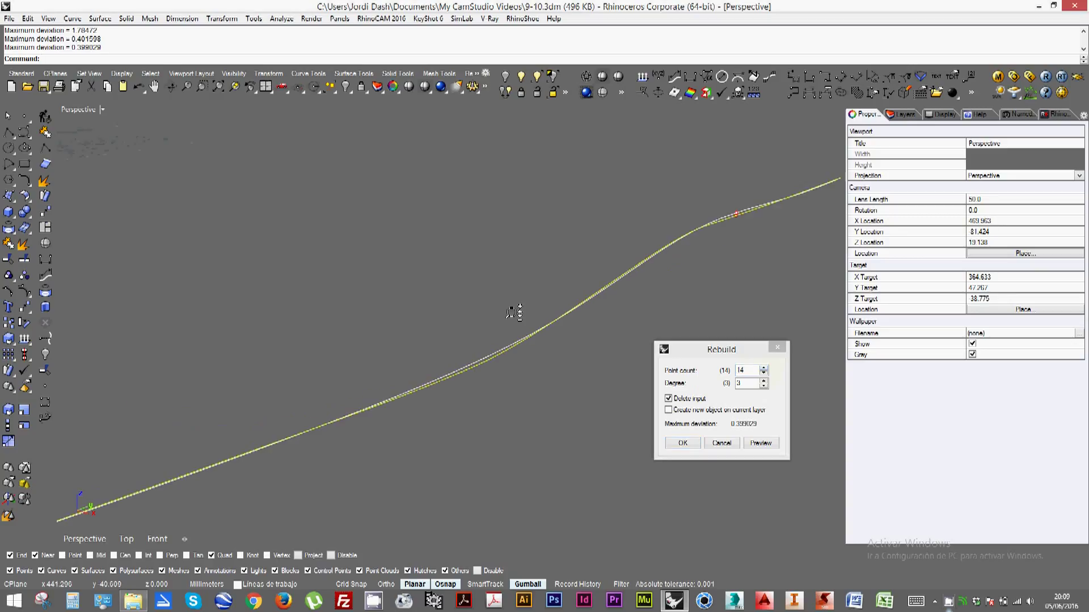
{"action": "scroll", "coordinate": [513, 313], "scroll_direction": "down", "scroll_amount": 3}
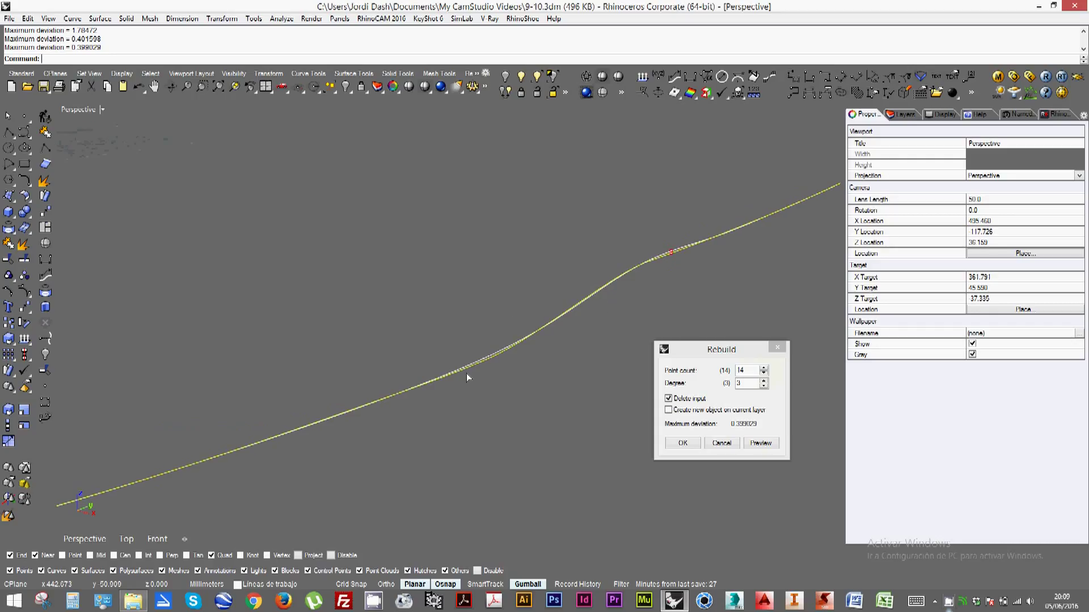
{"action": "right_click_drag", "start_coordinate": [466, 373], "coordinate": [476, 352]}
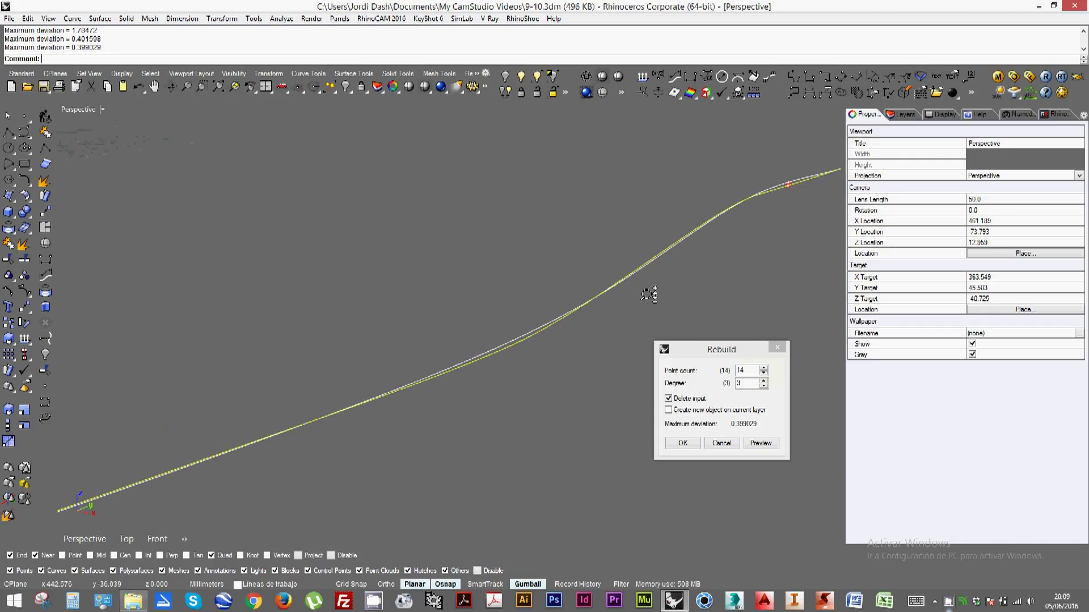
{"action": "right_click_drag", "start_coordinate": [649, 294], "coordinate": [585, 277]}
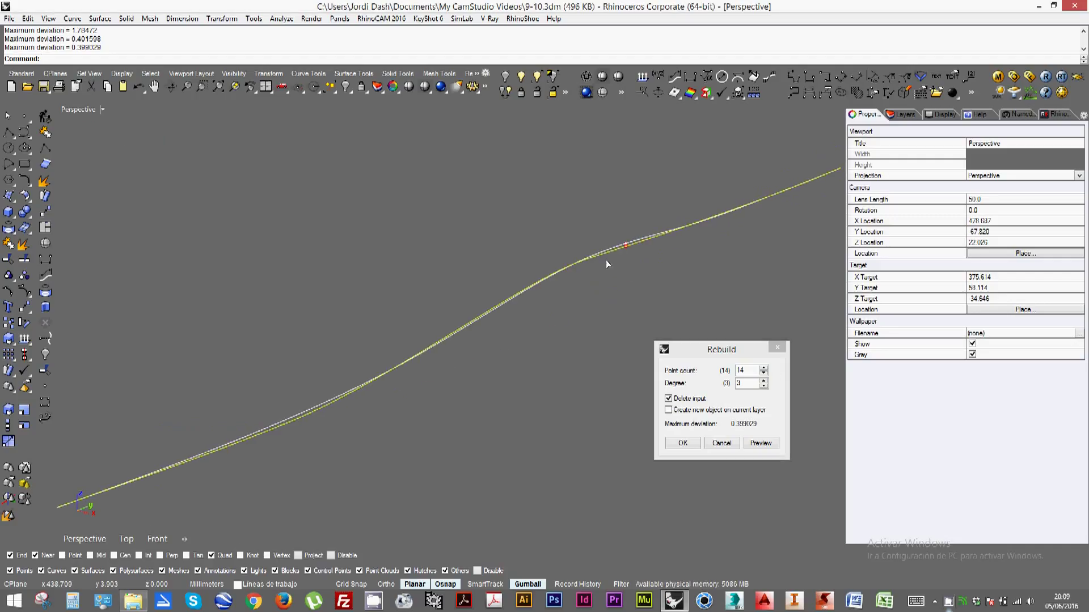
Increase the rebuild point count from 15 up to 18 and inspect the preview around the profile's bend
{"action": "left_click", "coordinate": [763, 368]}
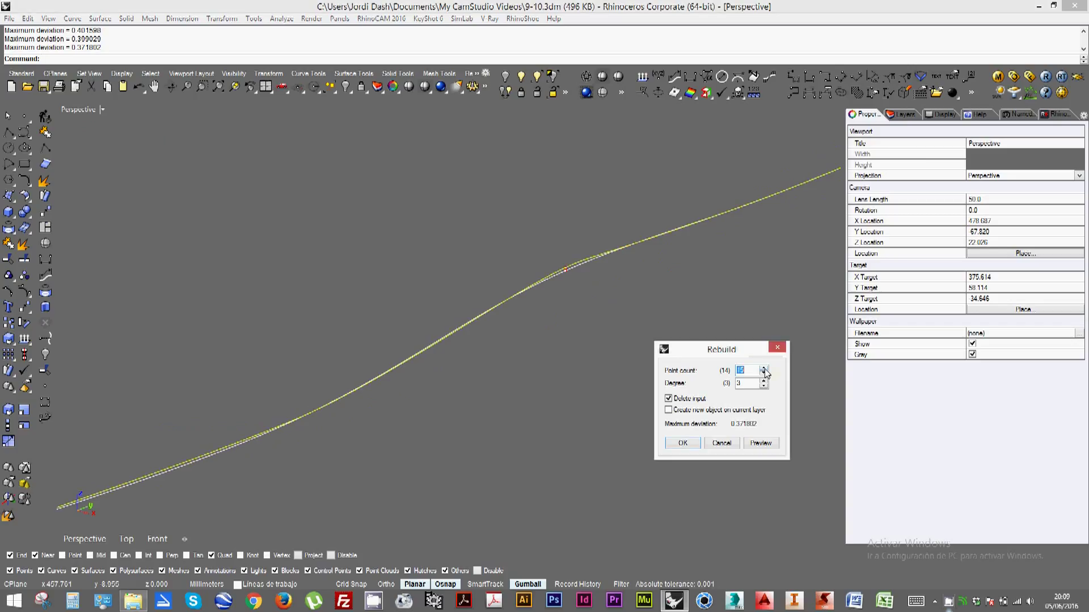
{"action": "left_click", "coordinate": [763, 368]}
{"action": "left_click", "coordinate": [763, 368]}
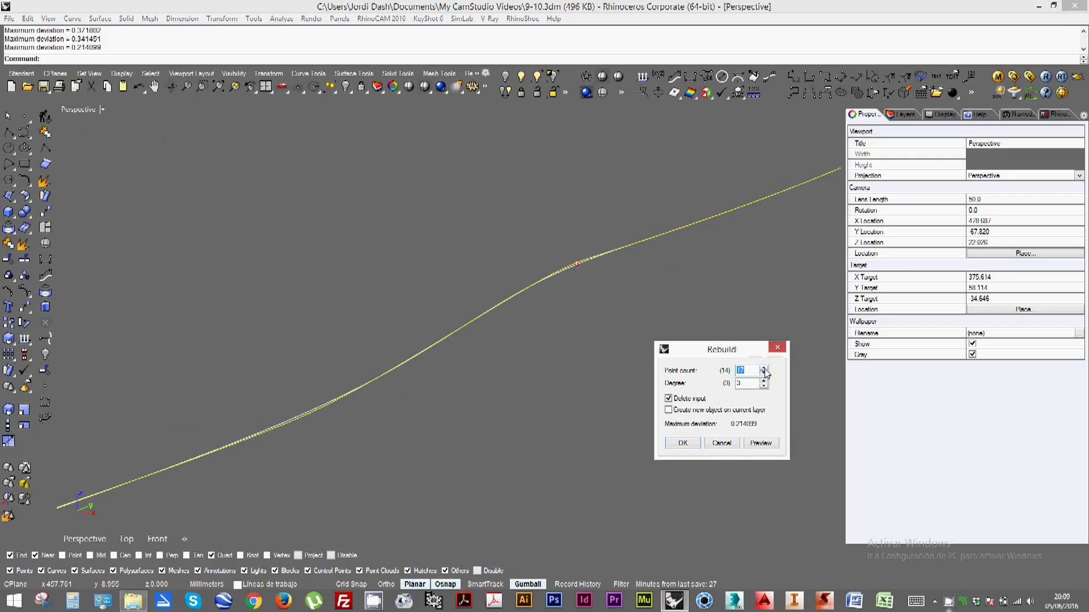
{"action": "left_click", "coordinate": [764, 368]}
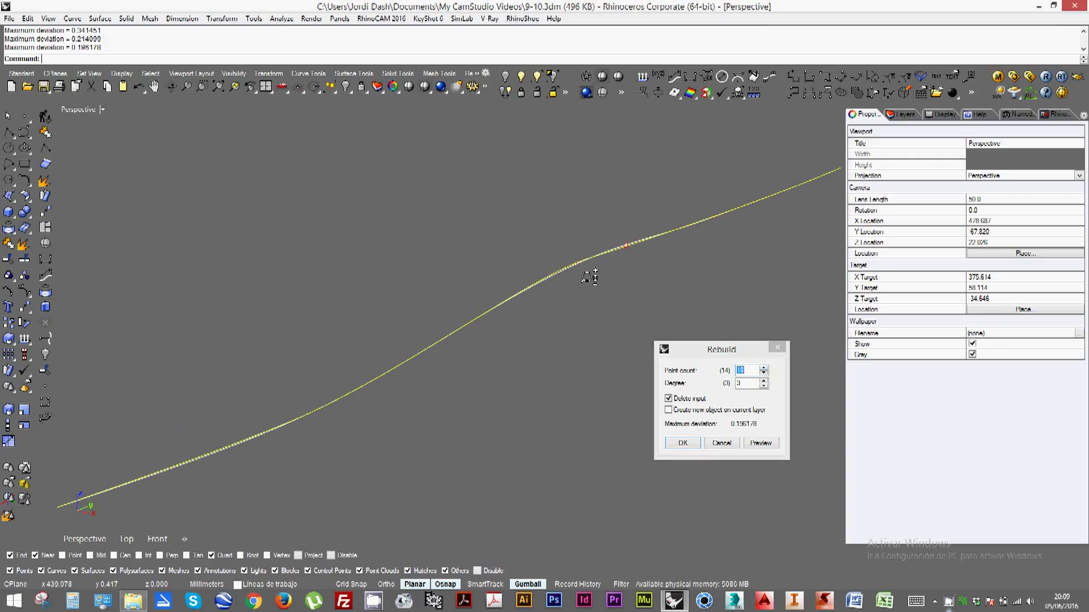
{"action": "right_click_drag", "start_coordinate": [591, 274], "coordinate": [627, 241]}
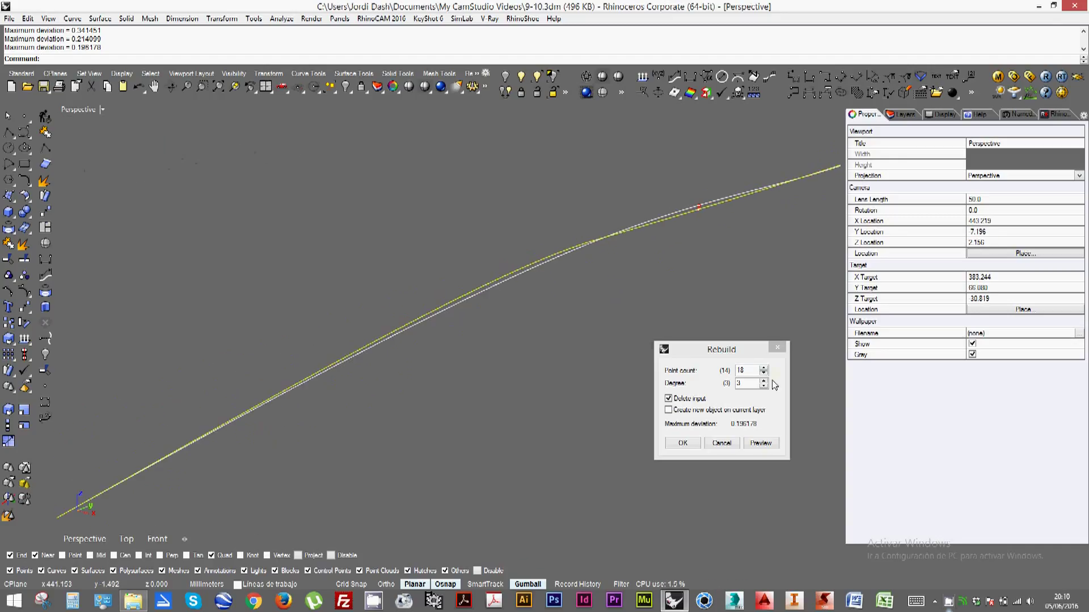
Increase the rebuild point count to 21 and check the previewed curve against the original along its length
{"action": "left_click", "coordinate": [764, 368]}
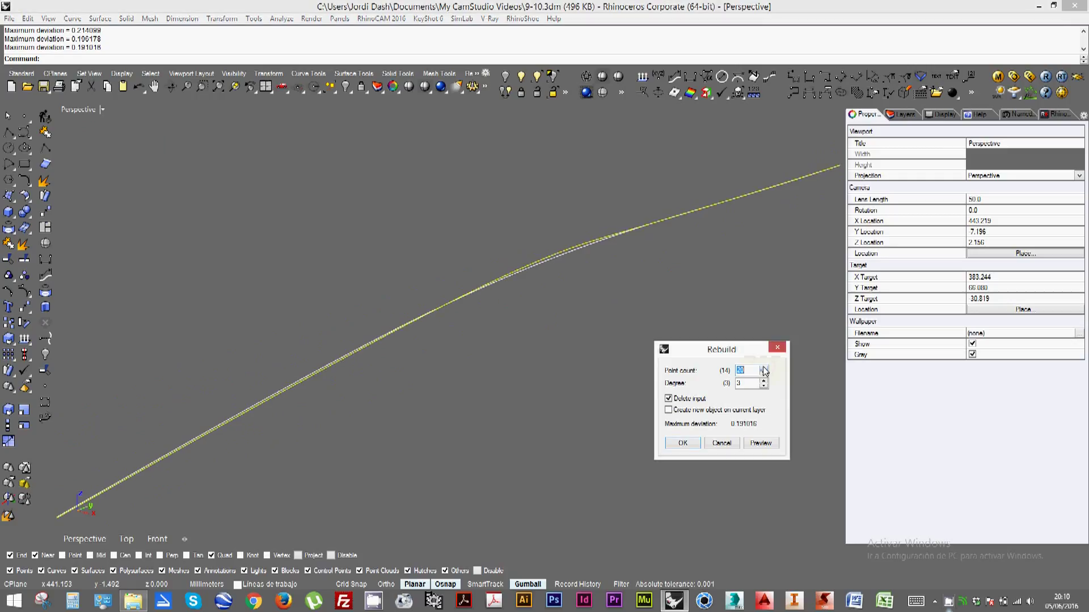
{"action": "left_click", "coordinate": [764, 368]}
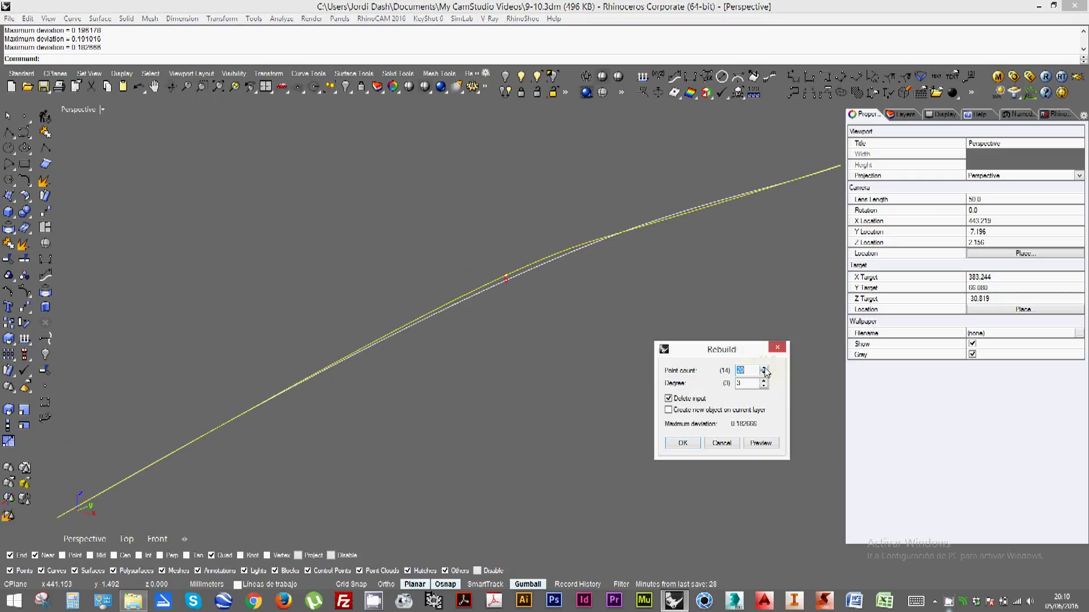
{"action": "left_click", "coordinate": [764, 369]}
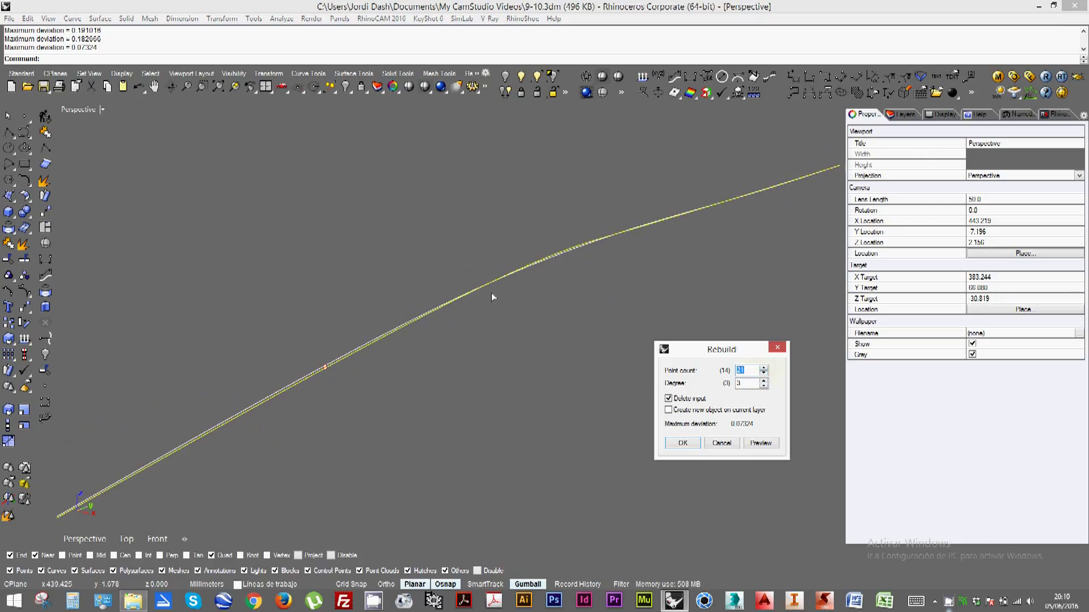
{"action": "right_click_drag", "start_coordinate": [491, 292], "coordinate": [500, 331]}
{"action": "right_click_drag", "start_coordinate": [343, 366], "coordinate": [482, 380], "text": "ctrl"}
Lower the rebuild point count to 18 and compare the preview with the original curve at the bend
{"action": "left_click", "coordinate": [764, 374]}
{"action": "left_click", "coordinate": [764, 373]}
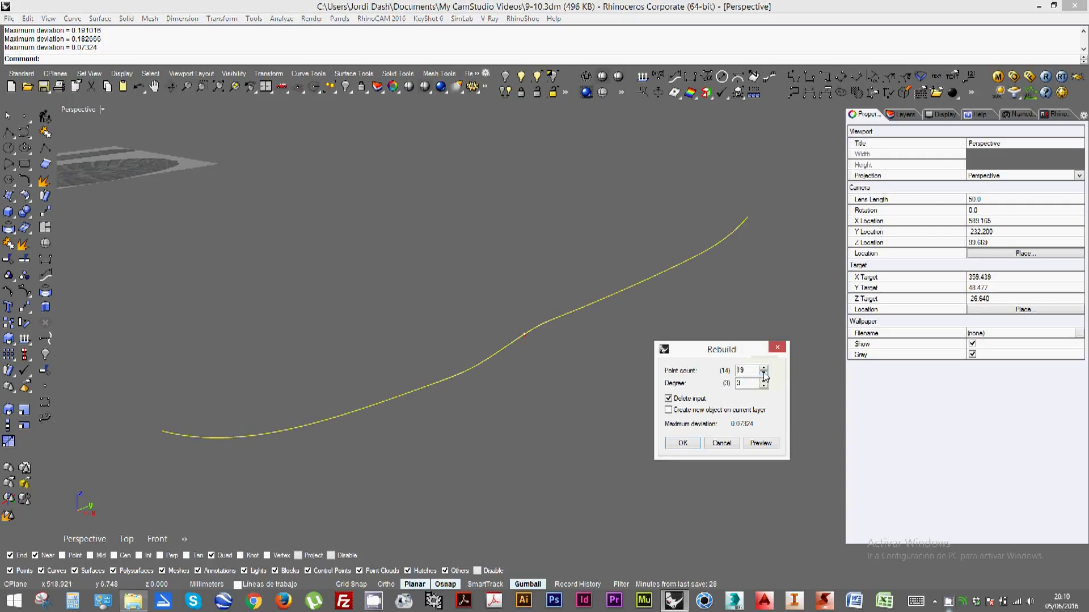
{"action": "left_click", "coordinate": [764, 374]}
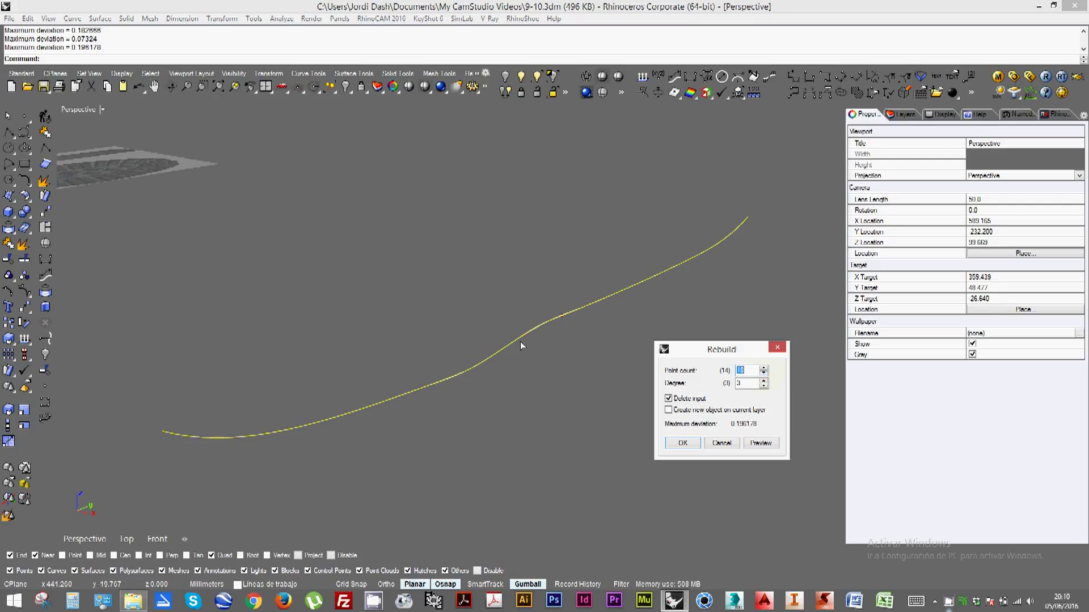
{"action": "right_click_drag", "start_coordinate": [522, 345], "coordinate": [566, 303]}
{"action": "right_click_drag", "start_coordinate": [486, 389], "coordinate": [511, 376]}
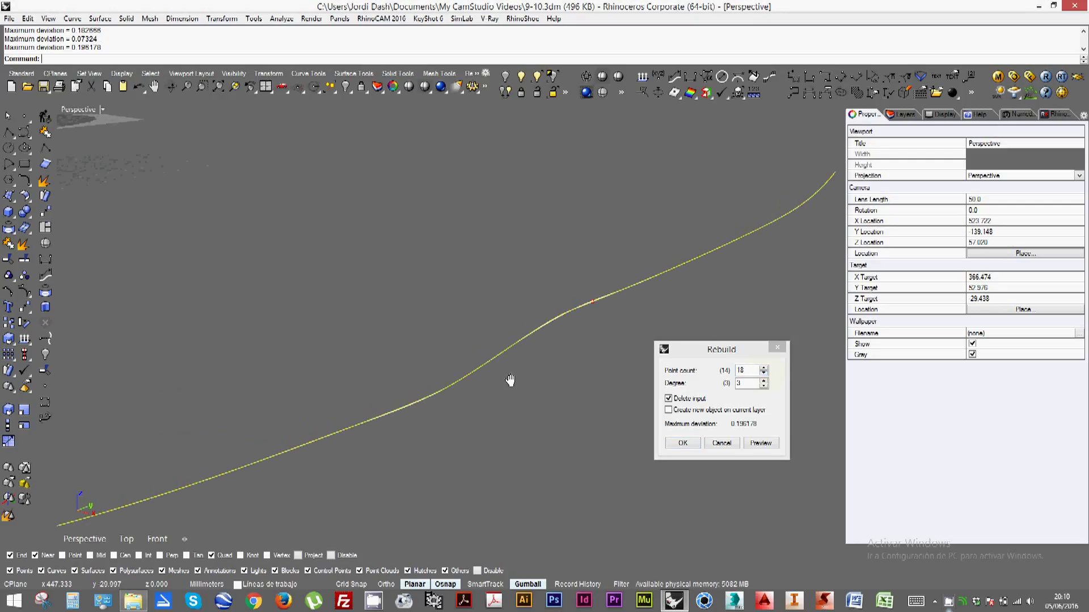
{"action": "right_click_drag", "start_coordinate": [572, 318], "coordinate": [697, 297]}
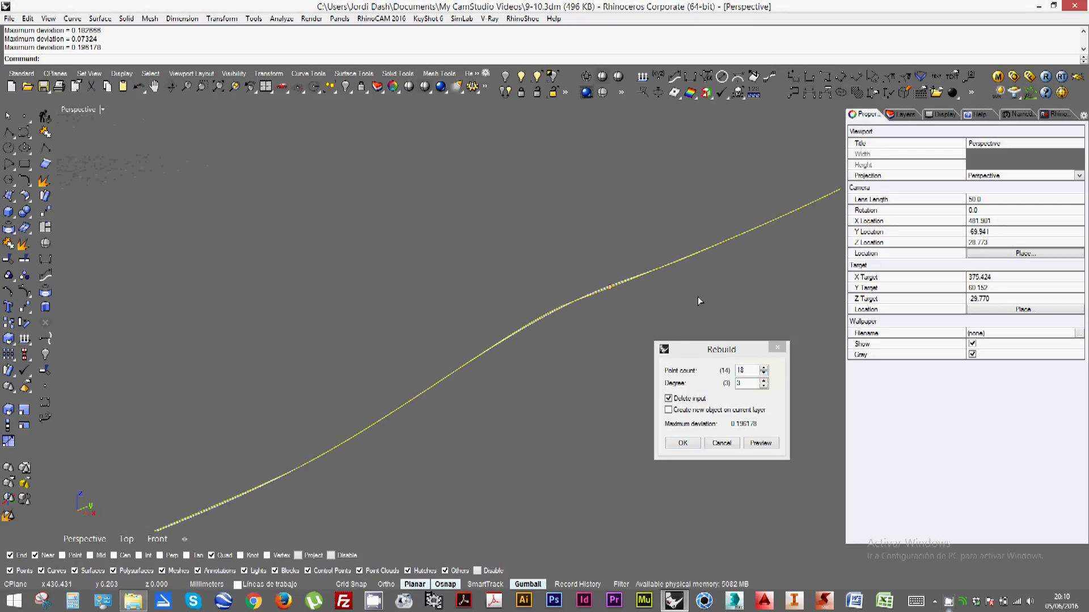
Raise the rebuild point count through 19 and 20 to 21, checking the preview's fit to the profile curve
{"action": "left_click", "coordinate": [763, 368]}
{"action": "right_click_drag", "start_coordinate": [397, 363], "coordinate": [487, 347]}
{"action": "right_click_drag", "start_coordinate": [561, 352], "coordinate": [409, 304]}
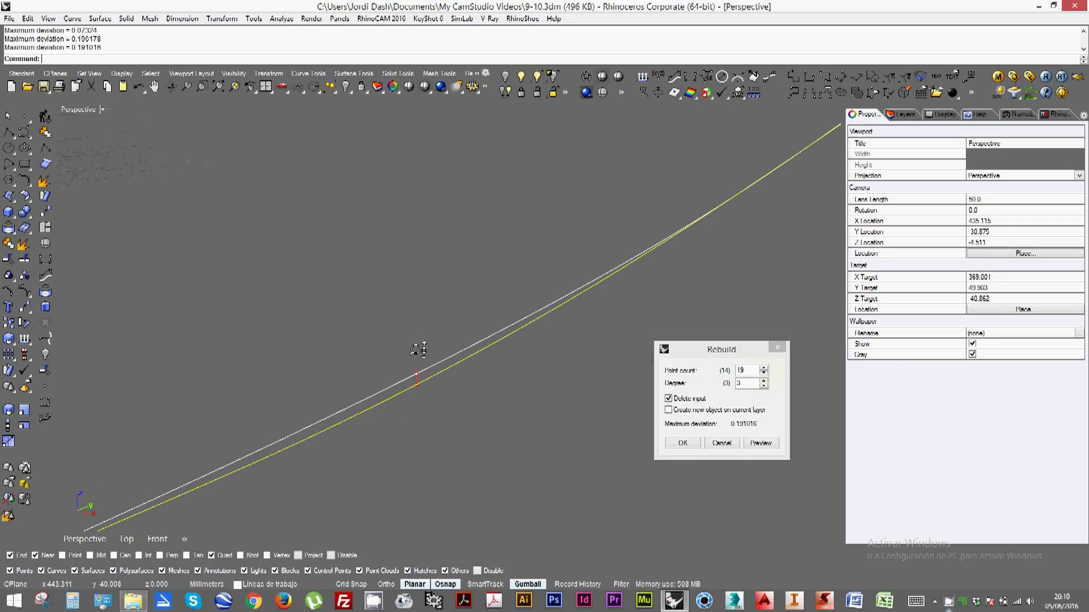
{"action": "mouse_move", "coordinate": [418, 348]}
{"action": "right_mouse_down"}
{"action": "mouse_move", "coordinate": [422, 384]}
{"action": "mouse_move", "coordinate": [428, 333]}
{"action": "right_mouse_up"}
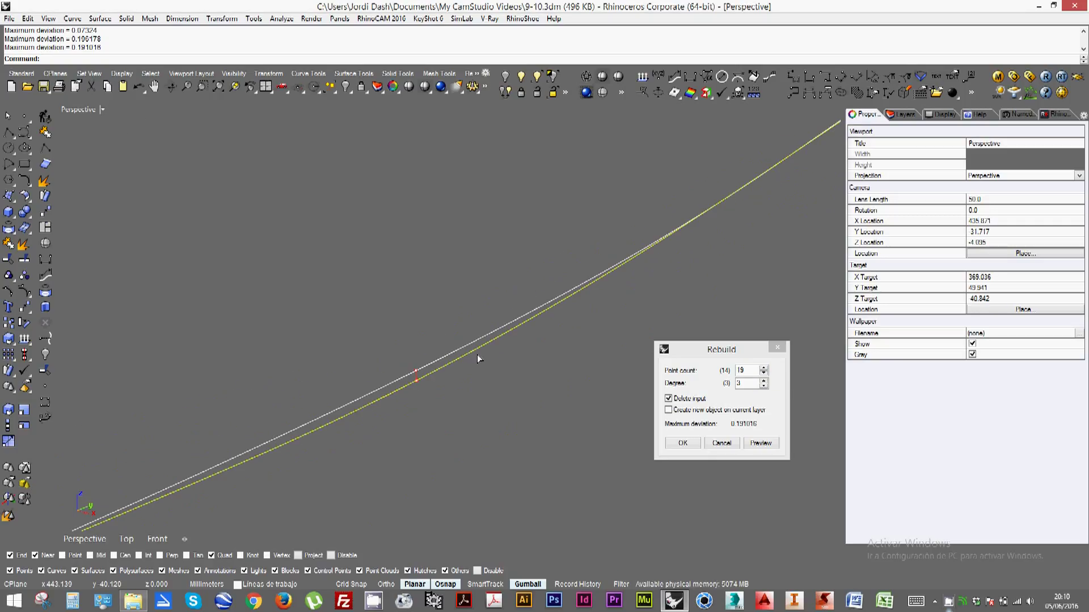
{"action": "left_click", "coordinate": [764, 368]}
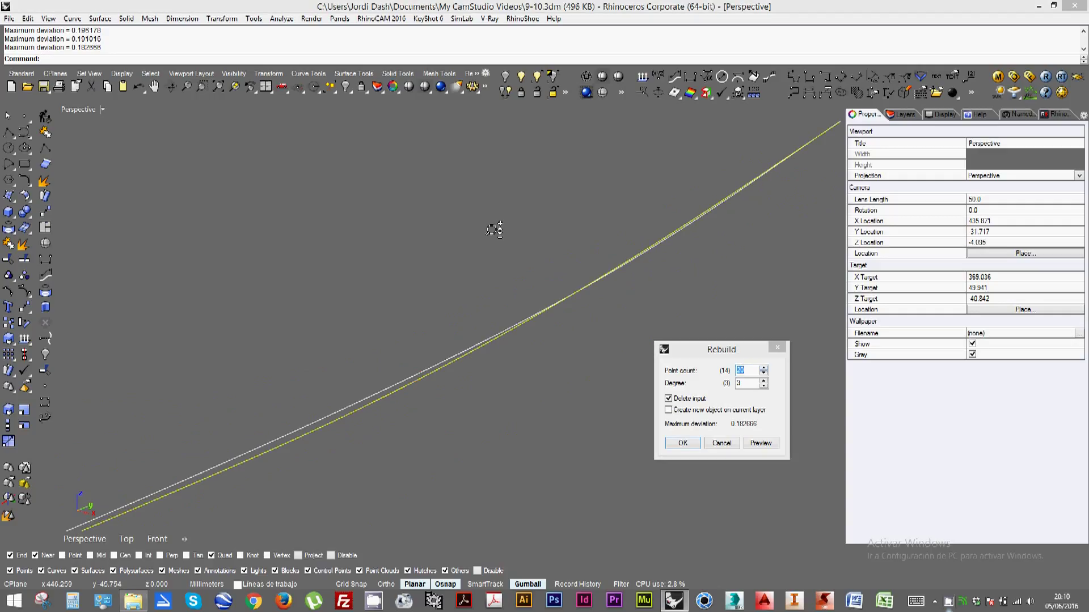
{"action": "right_click_drag", "start_coordinate": [496, 231], "coordinate": [550, 292]}
{"action": "left_click", "coordinate": [764, 368]}
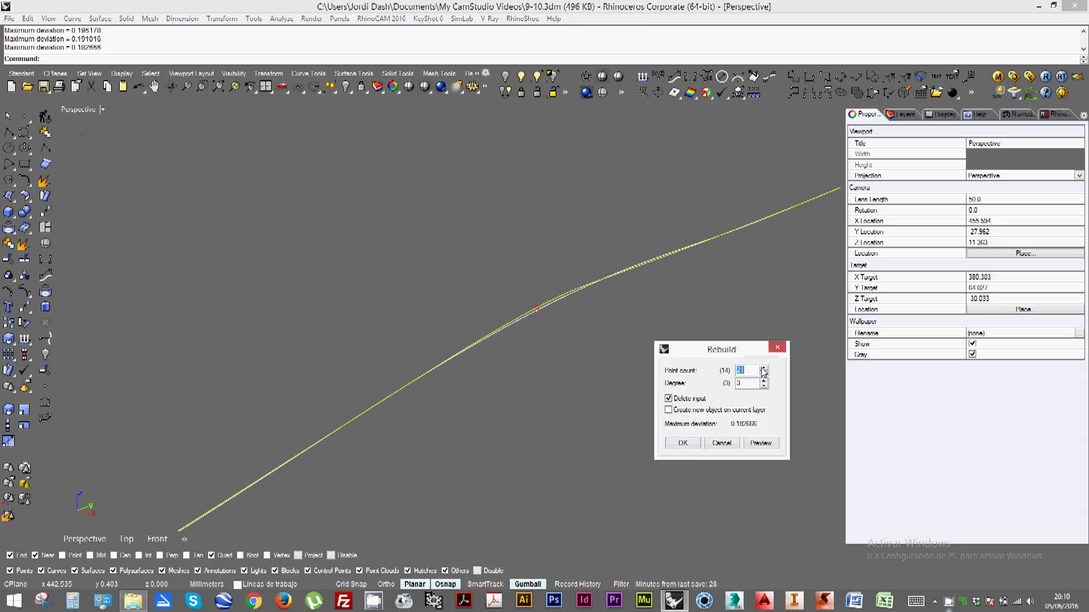
{"action": "right_click_drag", "start_coordinate": [624, 352], "coordinate": [457, 396]}
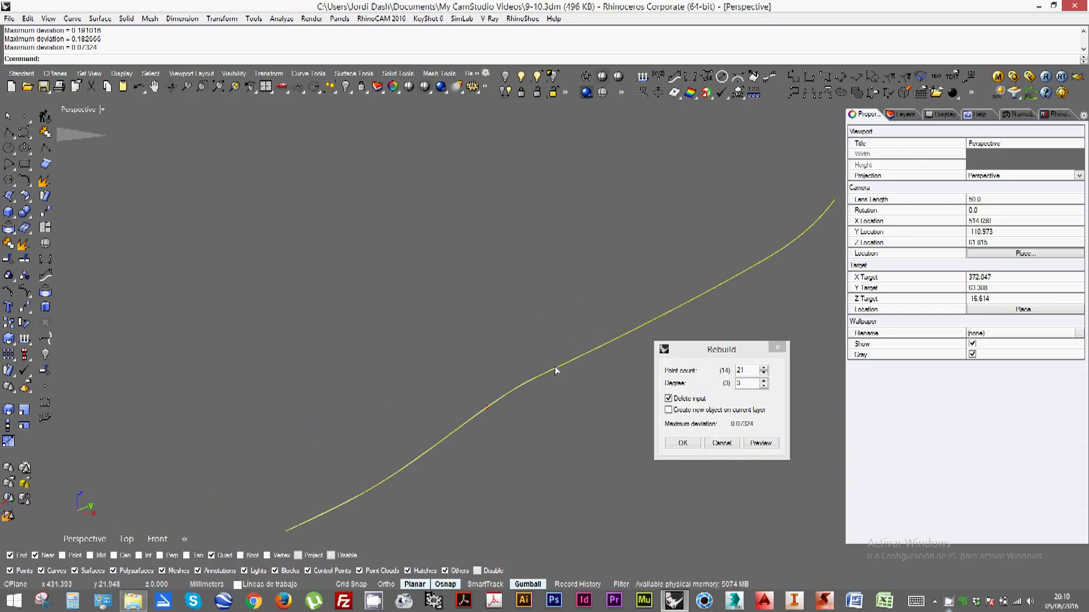
{"action": "right_click_drag", "start_coordinate": [574, 457], "coordinate": [509, 383], "text": "shift"}
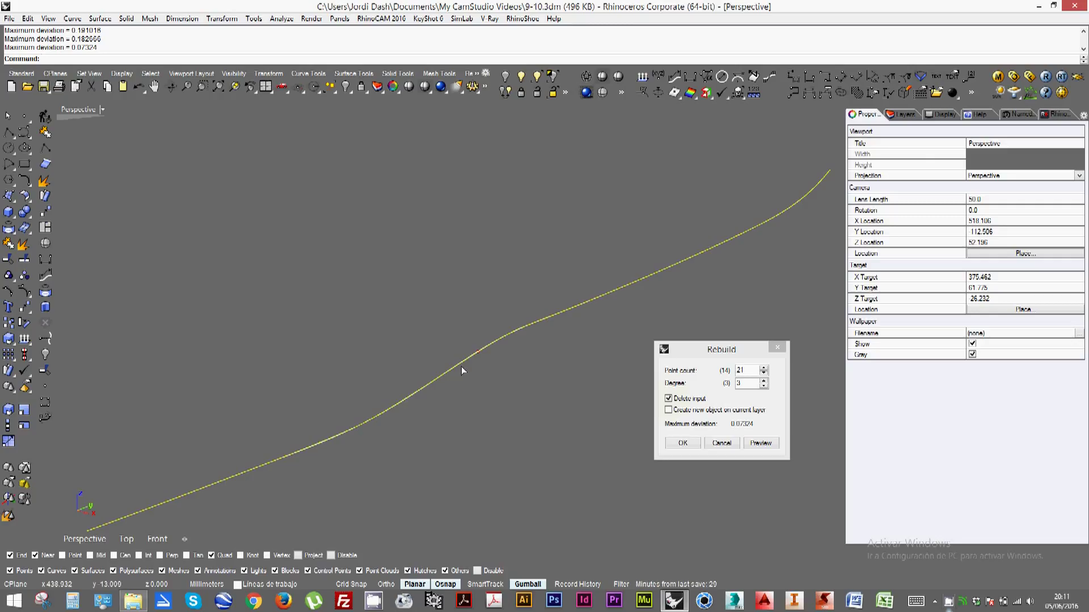
Check the preview's deviation up close and rebuild the profile curve with 21 points and degree 3, deleting the input curve
{"action": "right_click_drag", "start_coordinate": [484, 352], "coordinate": [488, 299]}
{"action": "right_click_drag", "start_coordinate": [389, 347], "coordinate": [415, 355], "text": "shift"}
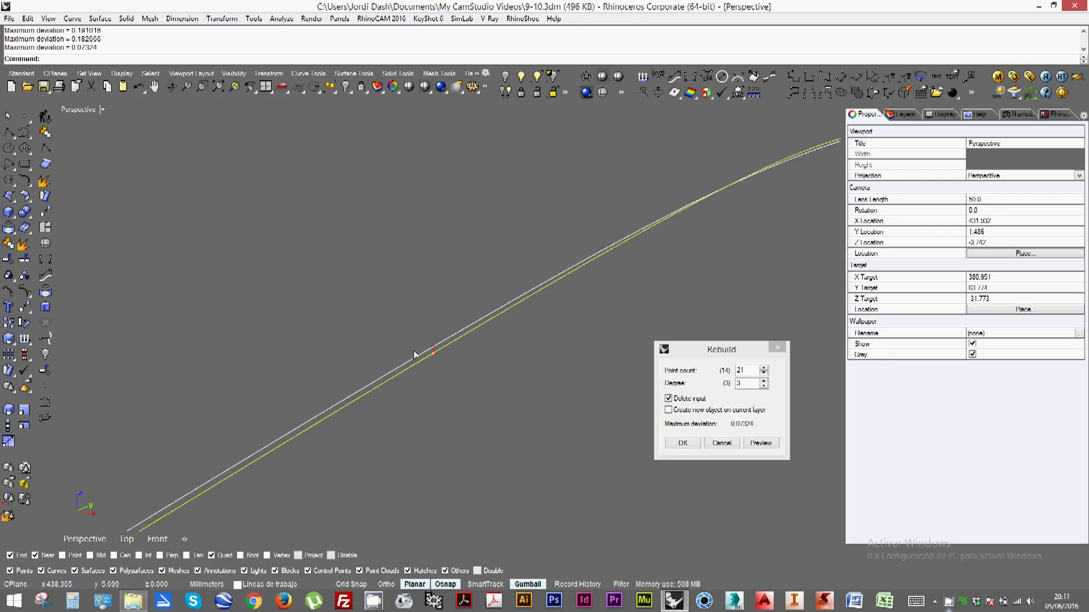
{"action": "scroll", "coordinate": [440, 352], "scroll_direction": "up", "scroll_amount": 2}
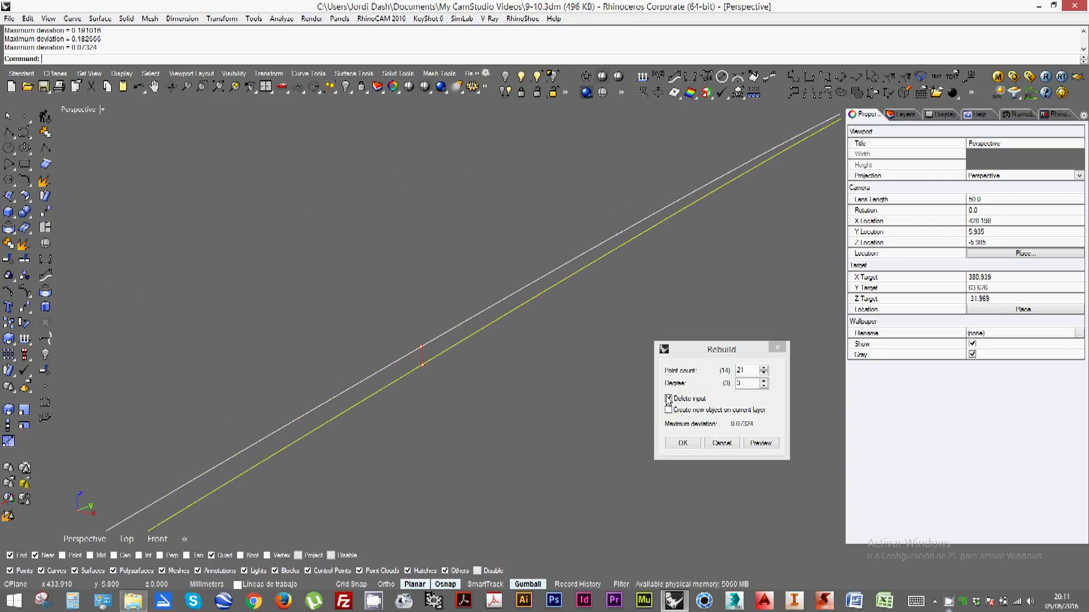
{"action": "left_click", "coordinate": [672, 443]}
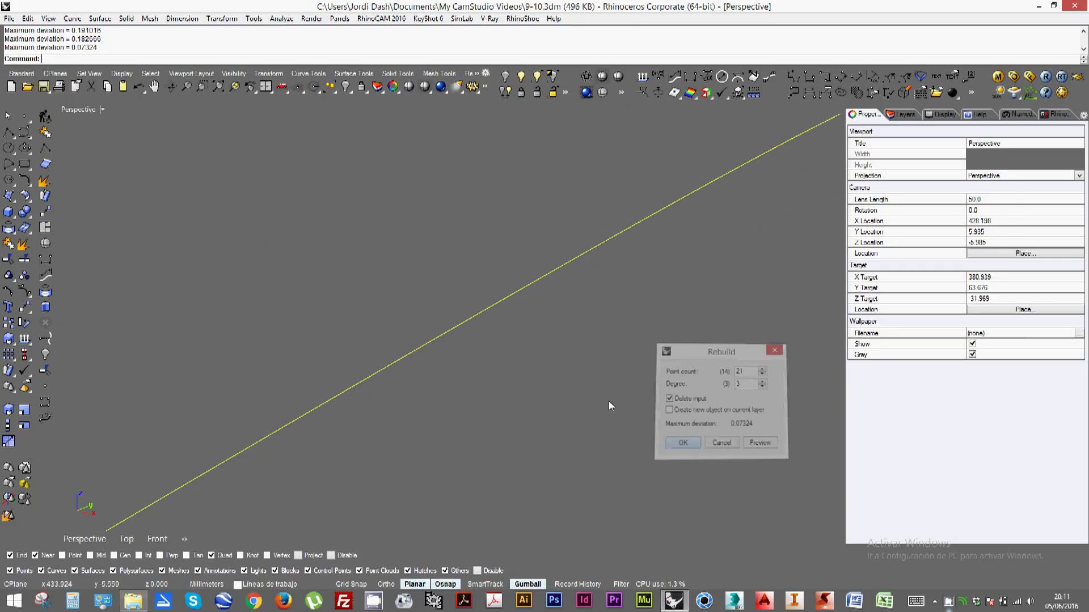
{"action": "key", "text": "Escape"}
{"action": "left_click", "coordinate": [415, 356]}
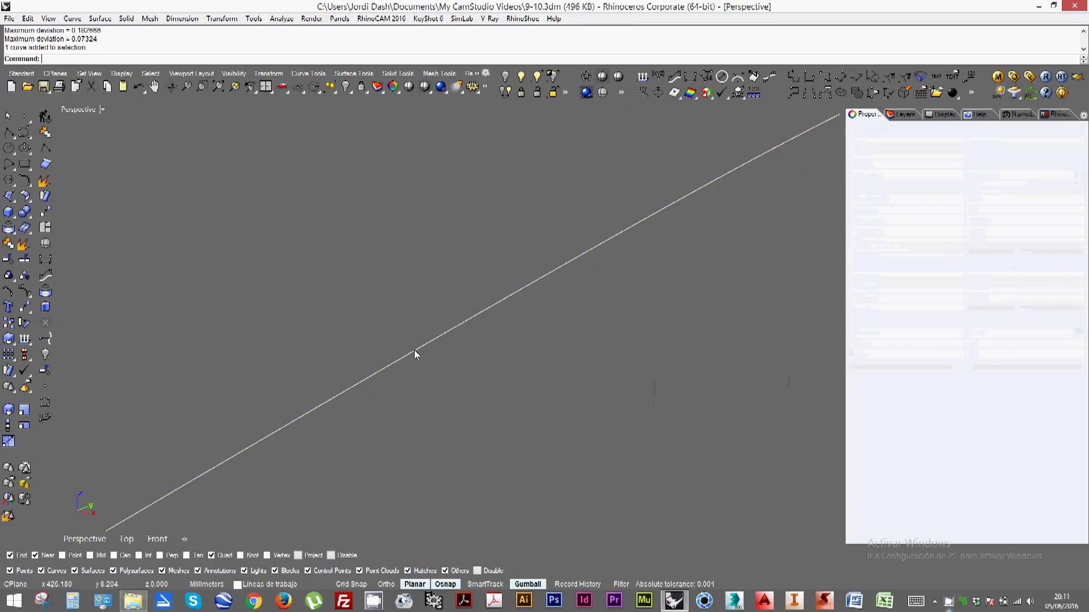
{"action": "right_click_drag", "start_coordinate": [411, 299], "coordinate": [474, 394]}
{"action": "key", "text": "Escape"}
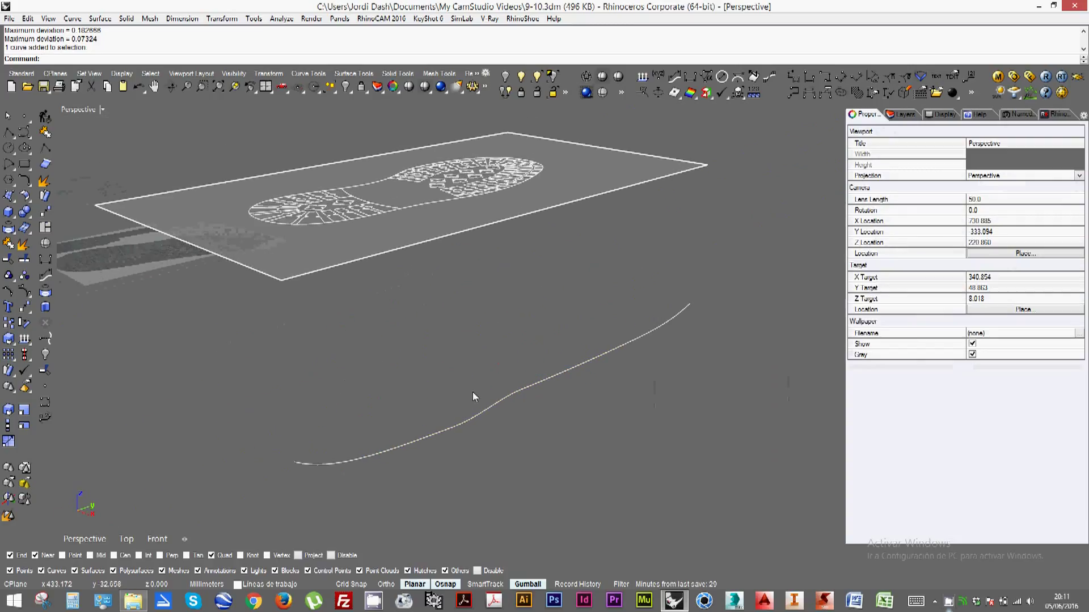
Extrude the rebuilt profile curve into an open surface reaching the far corner of the flat base plane, and delete the curve
{"action": "left_click_drag", "start_coordinate": [474, 393], "coordinate": [437, 434]}
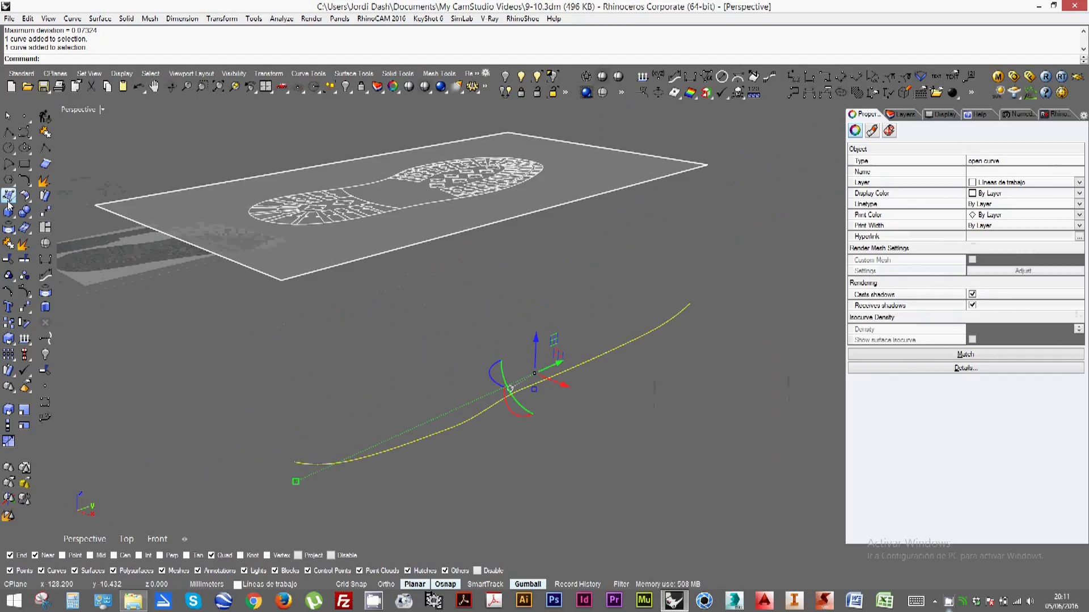
{"action": "left_click", "coordinate": [45, 307]}
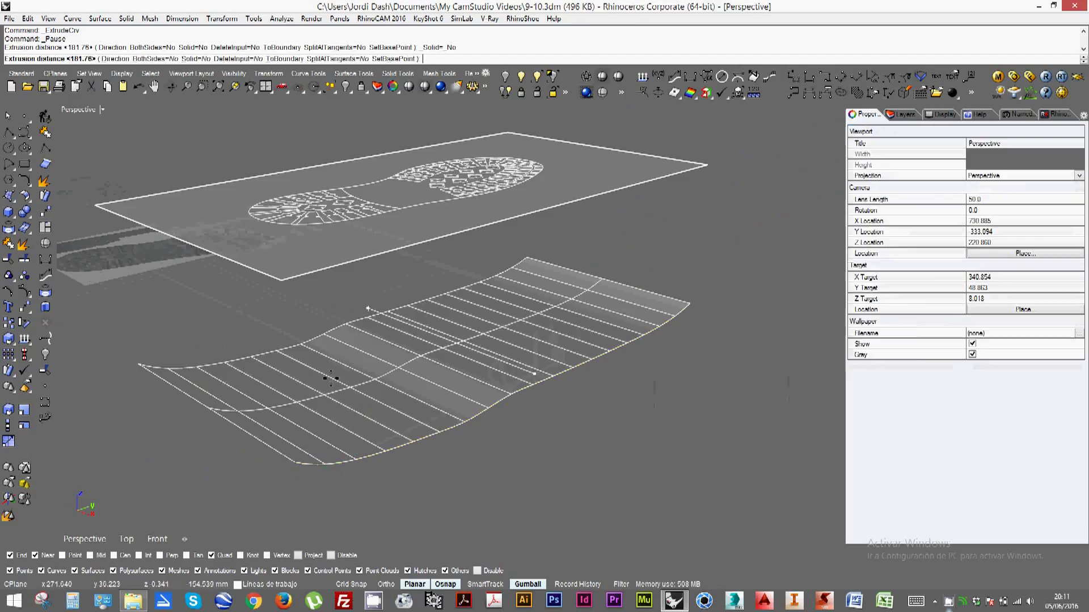
{"action": "right_click_drag", "start_coordinate": [352, 409], "coordinate": [146, 294]}
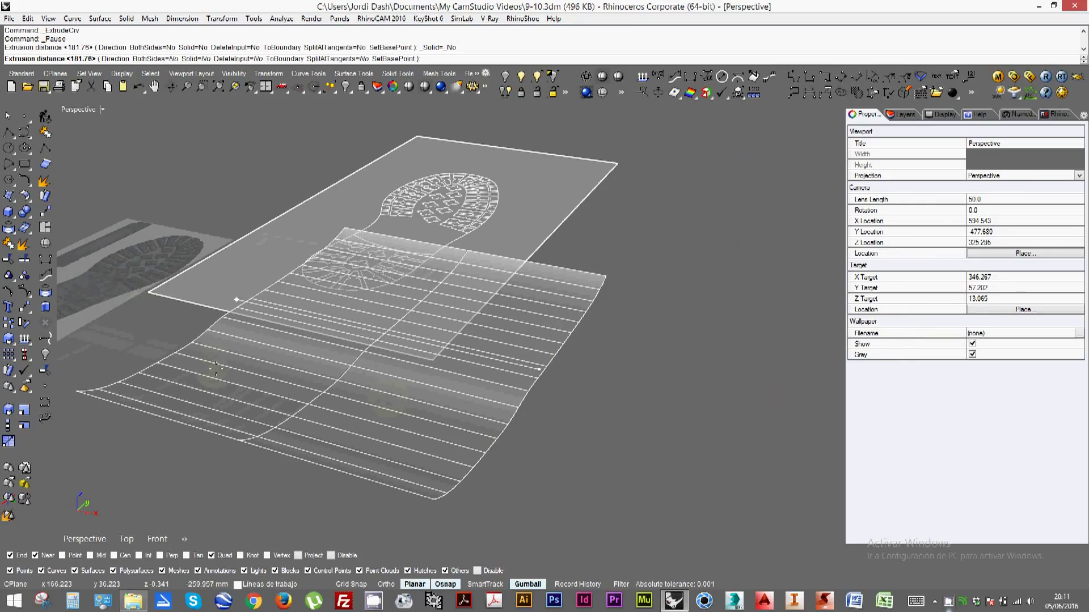
{"action": "left_click", "coordinate": [147, 296]}
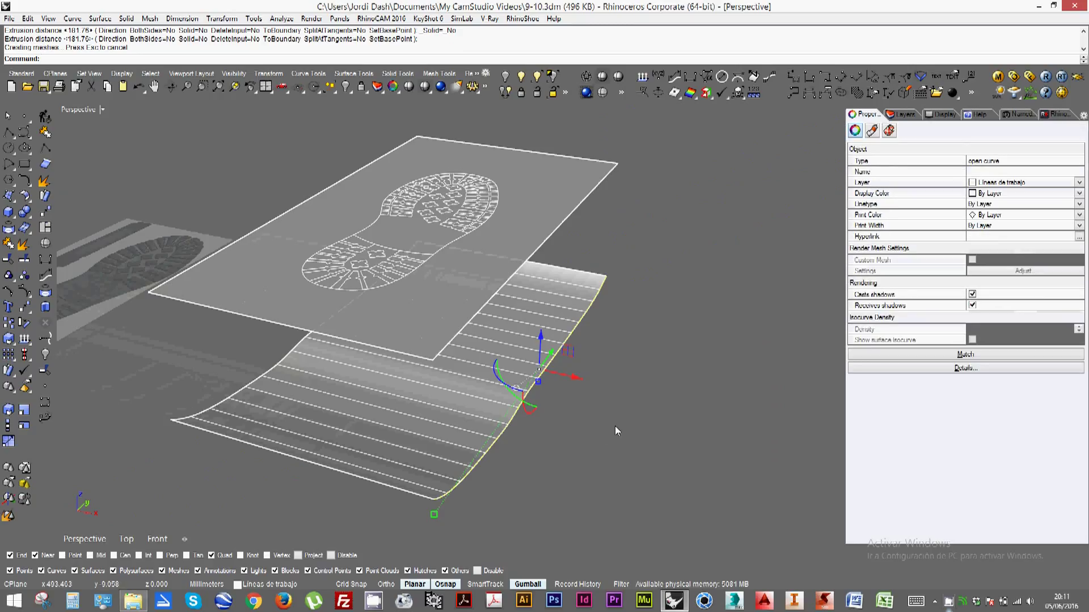
{"action": "key", "text": "Delete"}
{"action": "mouse_move", "coordinate": [565, 462]}
{"action": "right_mouse_down"}
{"action": "mouse_move", "coordinate": [546, 412]}
{"action": "mouse_move", "coordinate": [486, 389]}
{"action": "right_mouse_up"}
{"action": "left_click", "coordinate": [486, 389]}
{"action": "key", "text": "Escape"}
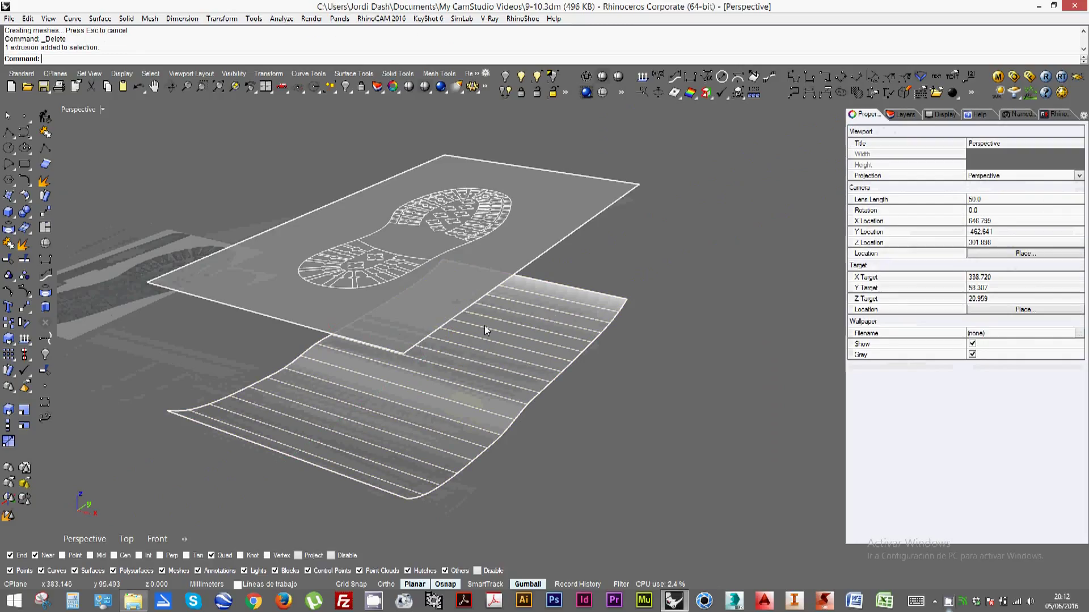
Flow a copy of the tread pattern from the flat base plane onto the curved sole surface with Flow along surface, using matching near corners
{"action": "right_click_drag", "start_coordinate": [429, 301], "coordinate": [181, 221]}
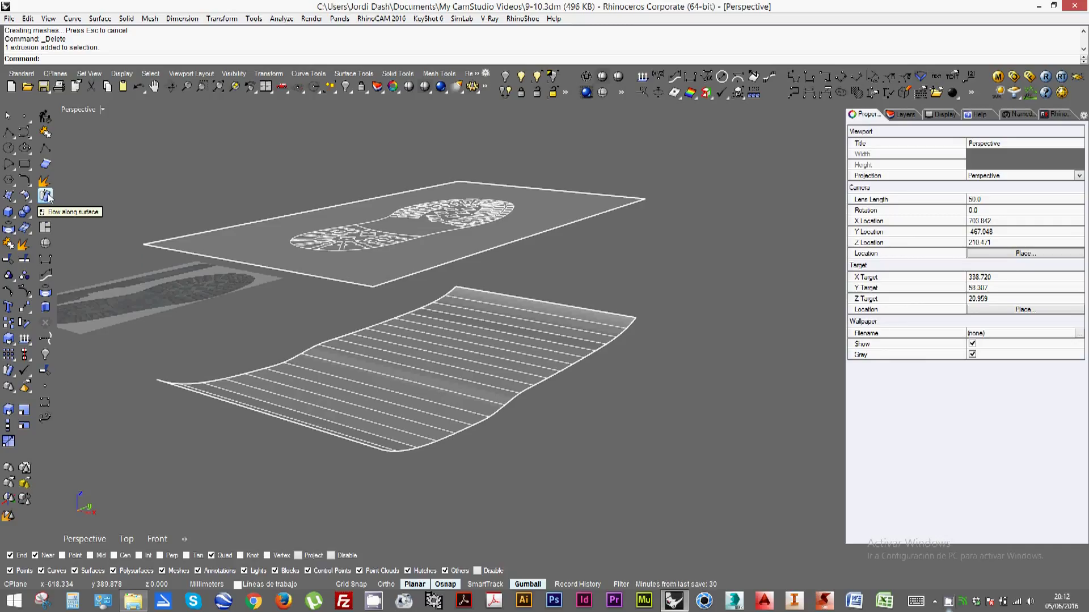
{"action": "left_click", "coordinate": [46, 195]}
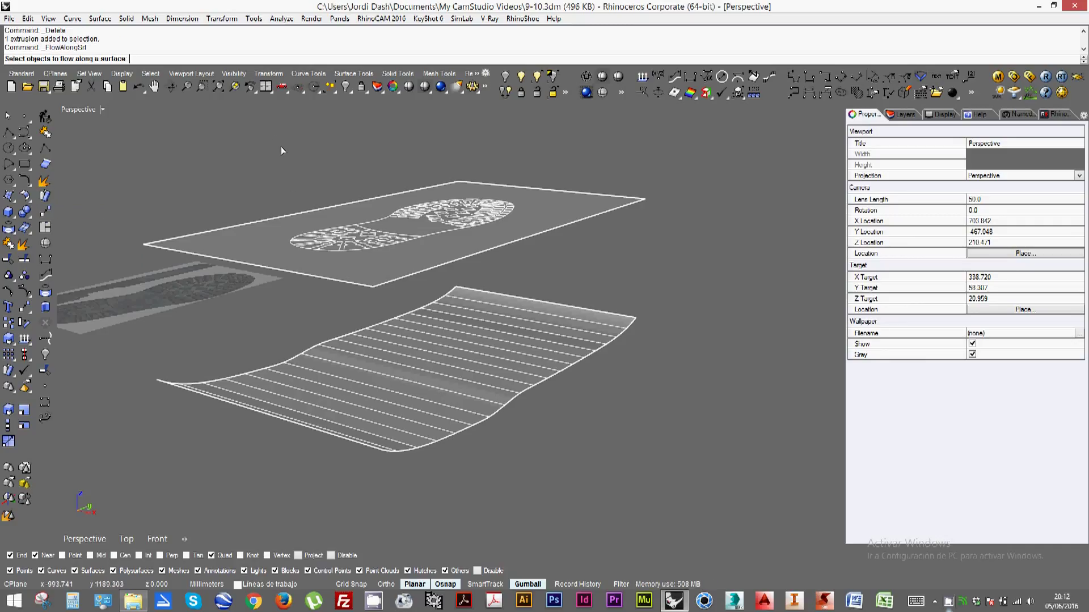
{"action": "left_click_drag", "start_coordinate": [275, 140], "coordinate": [538, 274]}
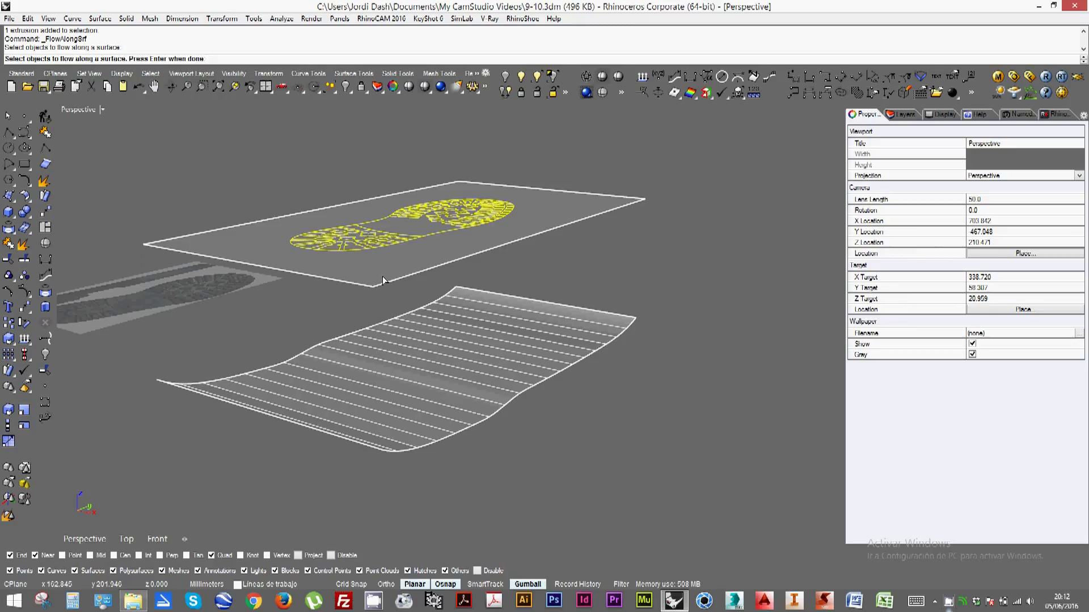
{"action": "key", "text": "Return"}
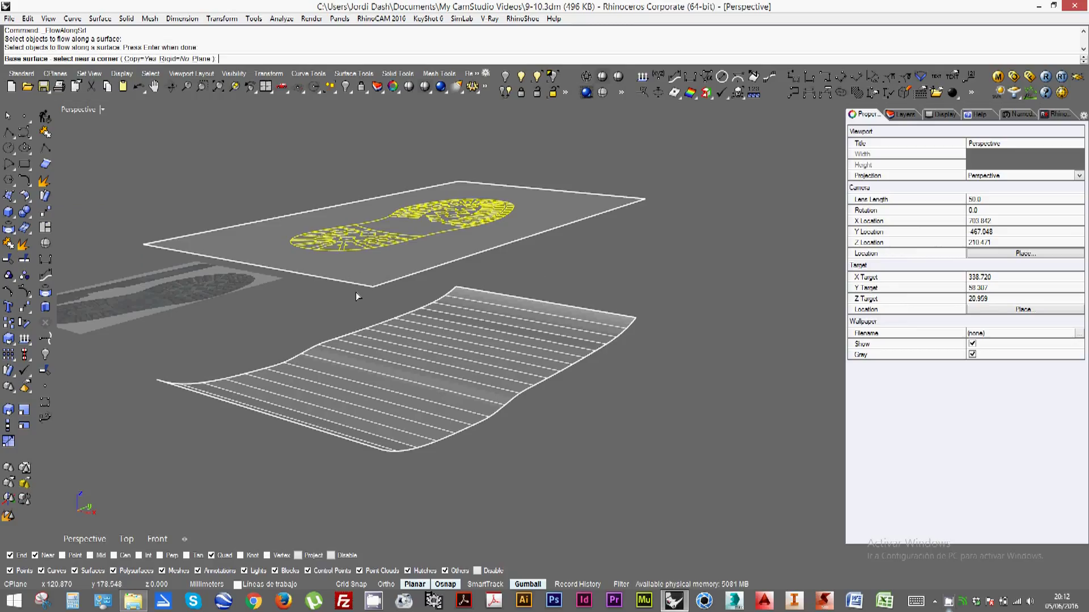
{"action": "left_click", "coordinate": [362, 285]}
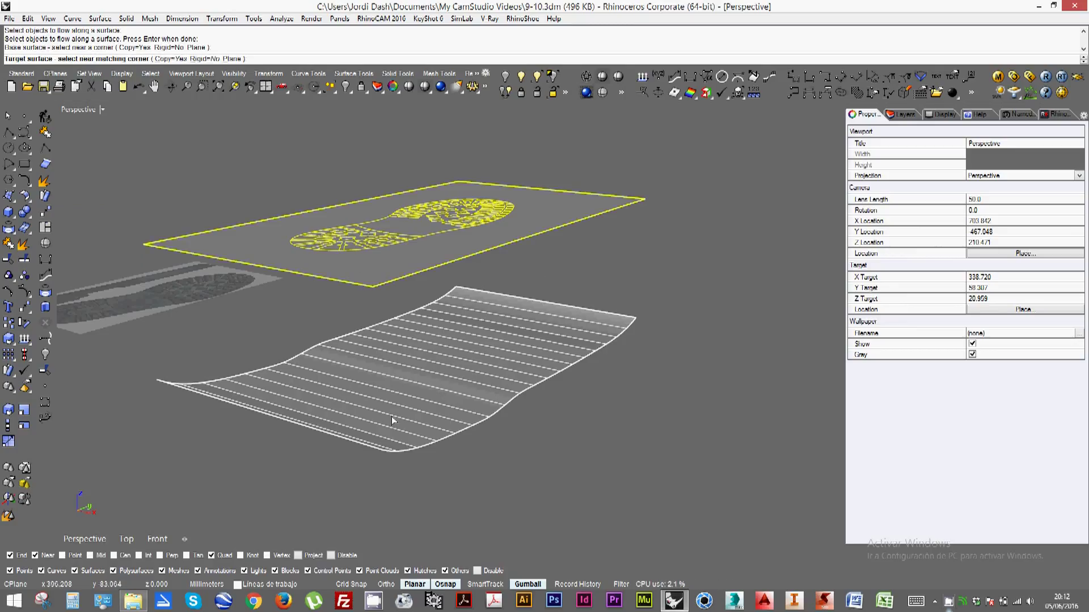
{"action": "right_click_drag", "start_coordinate": [394, 420], "coordinate": [387, 425]}
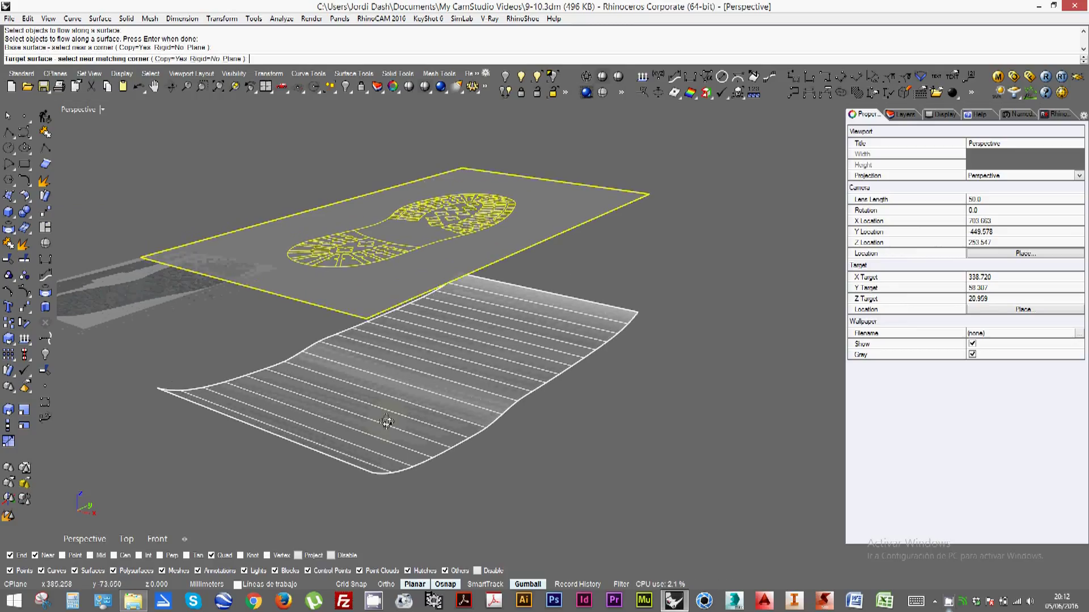
{"action": "left_click", "coordinate": [361, 470]}
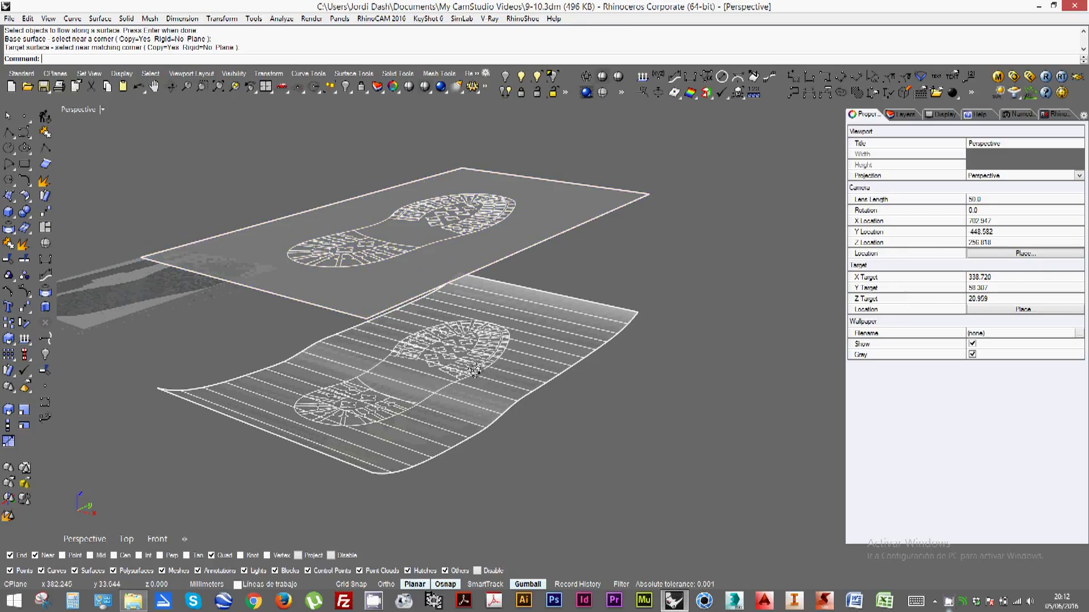